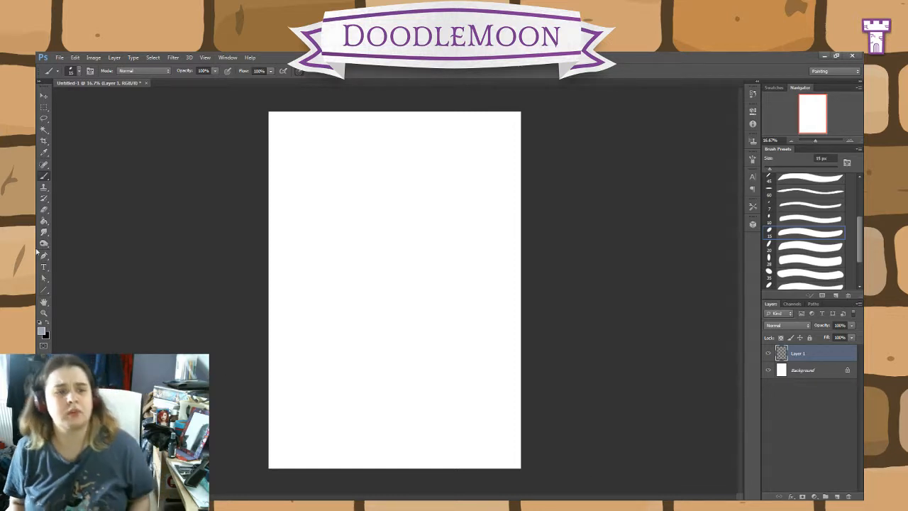
Step: Set the brush's foreground colour to bright cyan for rough sketching
{"action": "left_click", "coordinate": [40, 323]}
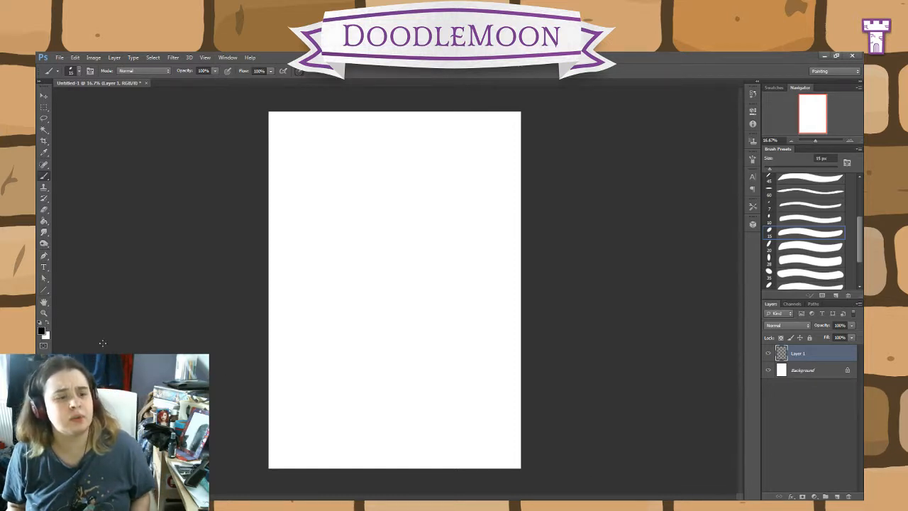
{"action": "left_click", "coordinate": [43, 332]}
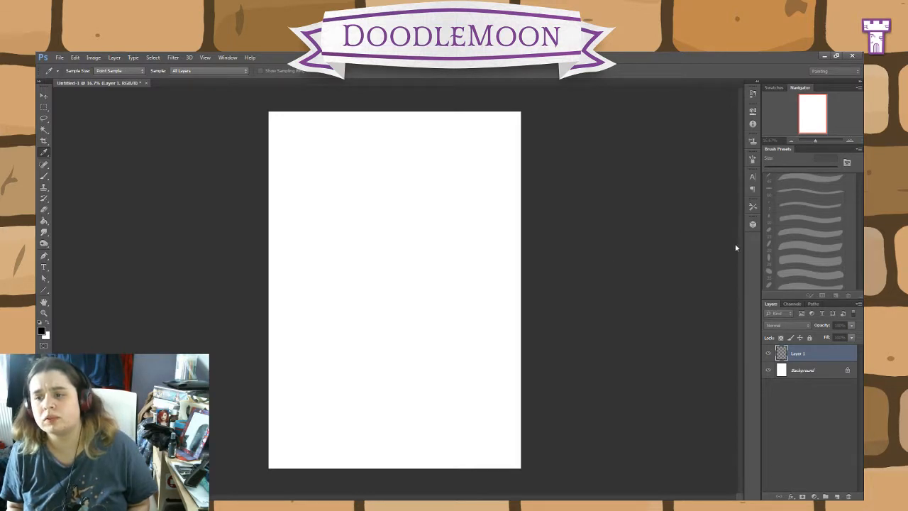
{"action": "key", "text": "Return"}
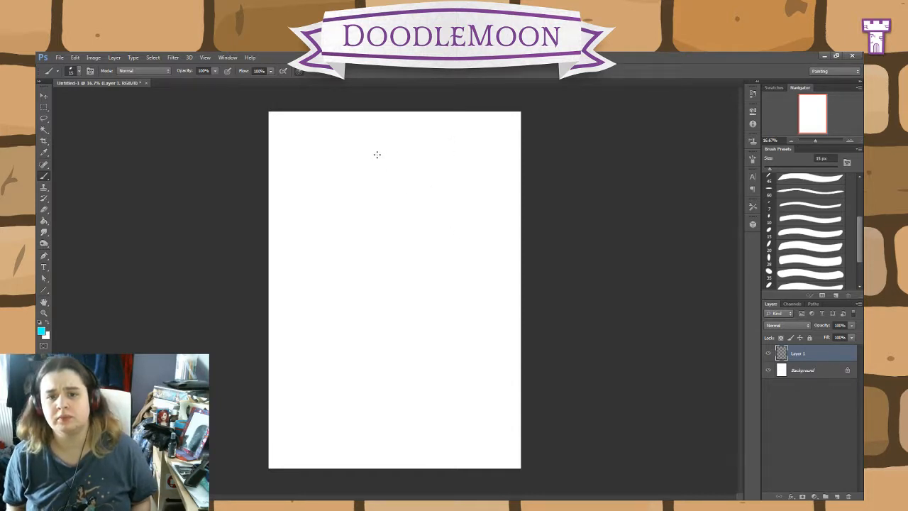
Step: Sketch a curved line of action down the page with a short shoulder line crossing its upper part
{"action": "left_click_drag", "start_coordinate": [368, 139], "coordinate": [393, 339]}
{"action": "mouse_move", "coordinate": [388, 276]}
{"action": "left_mouse_down"}
{"action": "mouse_move", "coordinate": [416, 434]}
{"action": "mouse_move", "coordinate": [389, 327]}
{"action": "mouse_move", "coordinate": [387, 214]}
{"action": "mouse_move", "coordinate": [393, 297]}
{"action": "mouse_move", "coordinate": [370, 147]}
{"action": "mouse_move", "coordinate": [391, 310]}
{"action": "mouse_move", "coordinate": [384, 288]}
{"action": "mouse_move", "coordinate": [412, 423]}
{"action": "mouse_move", "coordinate": [367, 131]}
{"action": "left_mouse_up"}
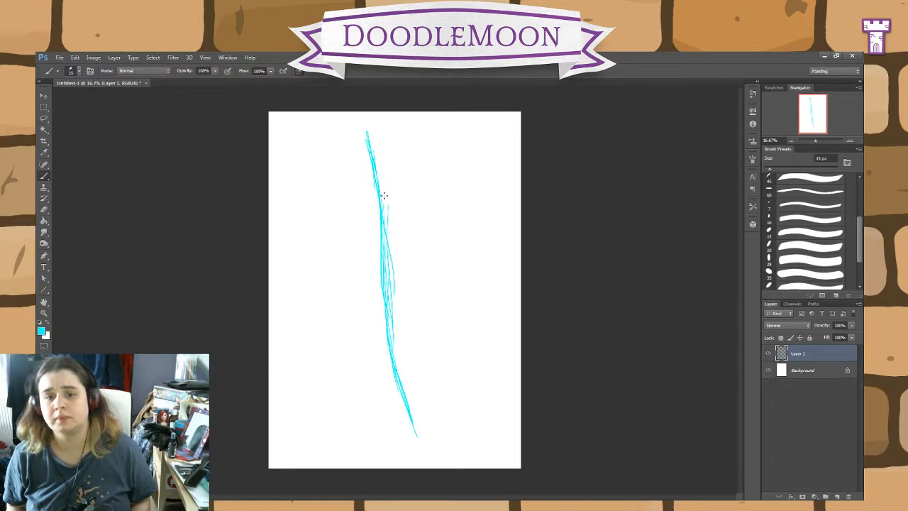
{"action": "mouse_move", "coordinate": [370, 206]}
{"action": "left_mouse_down"}
{"action": "mouse_move", "coordinate": [398, 207]}
{"action": "mouse_move", "coordinate": [350, 208]}
{"action": "mouse_move", "coordinate": [405, 205]}
{"action": "left_mouse_up"}
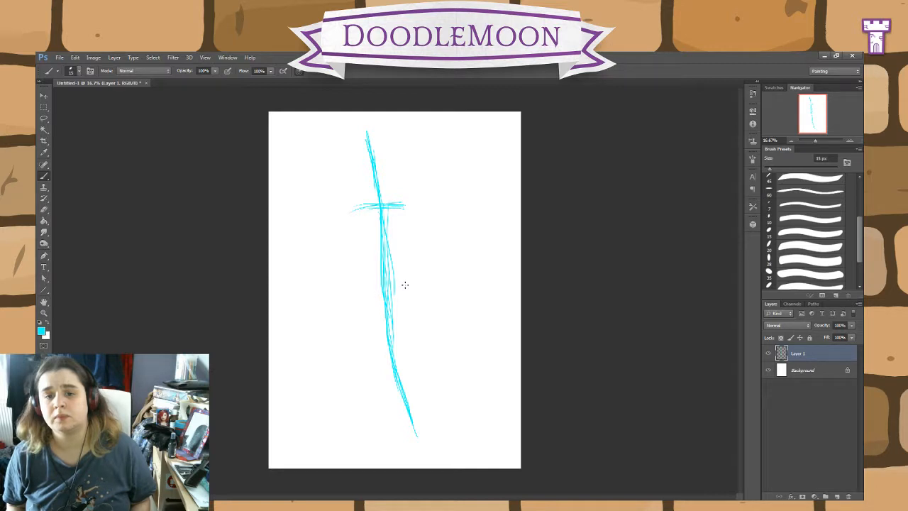
Step: Sketch a tilted hip line, a boxy ribcage below the shoulders, and a bent arm raised on the figure's right-hand side of the page
{"action": "left_click_drag", "start_coordinate": [404, 284], "coordinate": [363, 298]}
{"action": "mouse_move", "coordinate": [425, 245]}
{"action": "left_mouse_down"}
{"action": "mouse_move", "coordinate": [366, 243]}
{"action": "mouse_move", "coordinate": [401, 239]}
{"action": "mouse_move", "coordinate": [427, 190]}
{"action": "mouse_move", "coordinate": [451, 183]}
{"action": "left_mouse_up"}
{"action": "left_click_drag", "start_coordinate": [358, 208], "coordinate": [364, 243]}
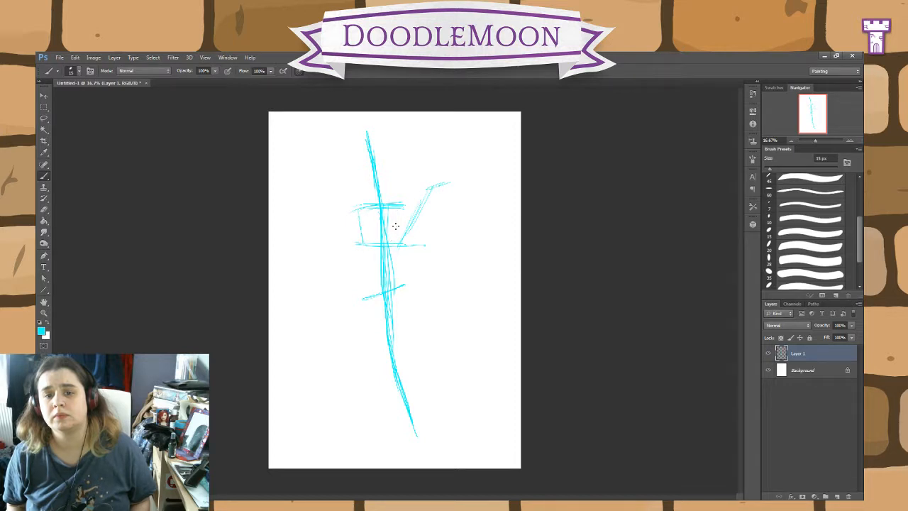
{"action": "mouse_move", "coordinate": [398, 208]}
{"action": "left_mouse_down"}
{"action": "mouse_move", "coordinate": [406, 250]}
{"action": "mouse_move", "coordinate": [396, 248]}
{"action": "left_mouse_up"}
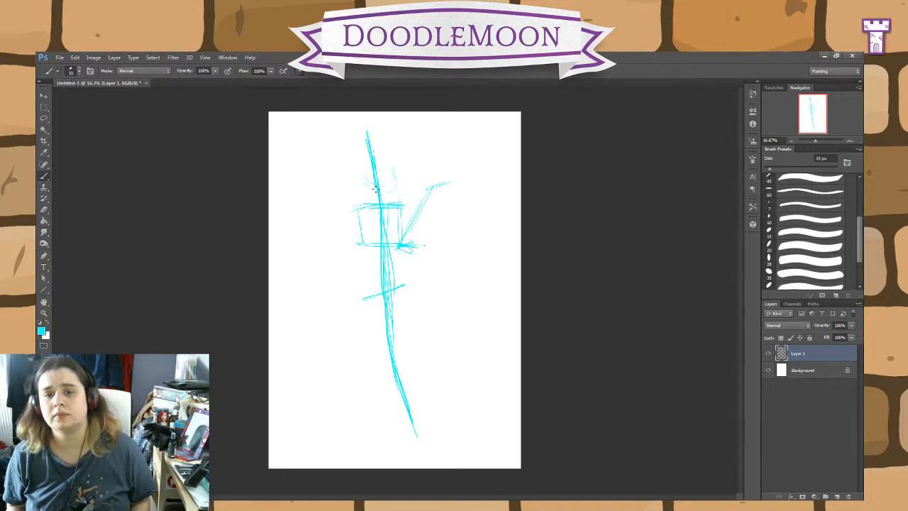
Step: Draw a circular head above the shoulders with a jaw and a slanted facial guideline across it
{"action": "mouse_move", "coordinate": [391, 170]}
{"action": "left_mouse_down"}
{"action": "mouse_move", "coordinate": [369, 181]}
{"action": "mouse_move", "coordinate": [376, 154]}
{"action": "left_mouse_up"}
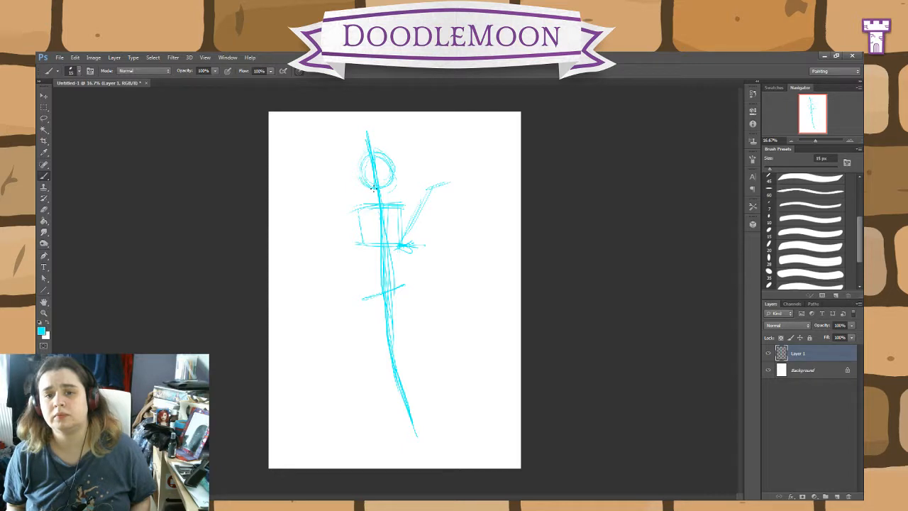
{"action": "left_click_drag", "start_coordinate": [374, 187], "coordinate": [371, 162]}
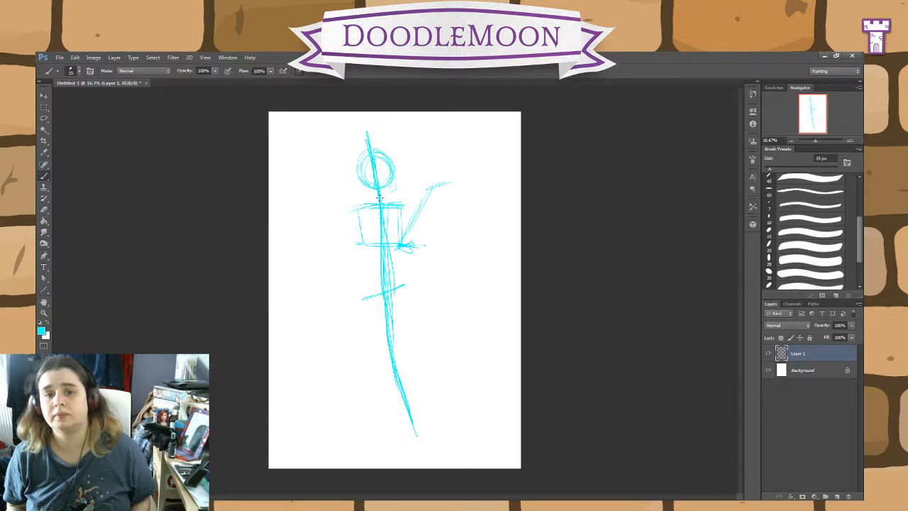
{"action": "mouse_move", "coordinate": [380, 160]}
{"action": "left_mouse_down"}
{"action": "mouse_move", "coordinate": [385, 190]}
{"action": "mouse_move", "coordinate": [379, 177]}
{"action": "left_mouse_up"}
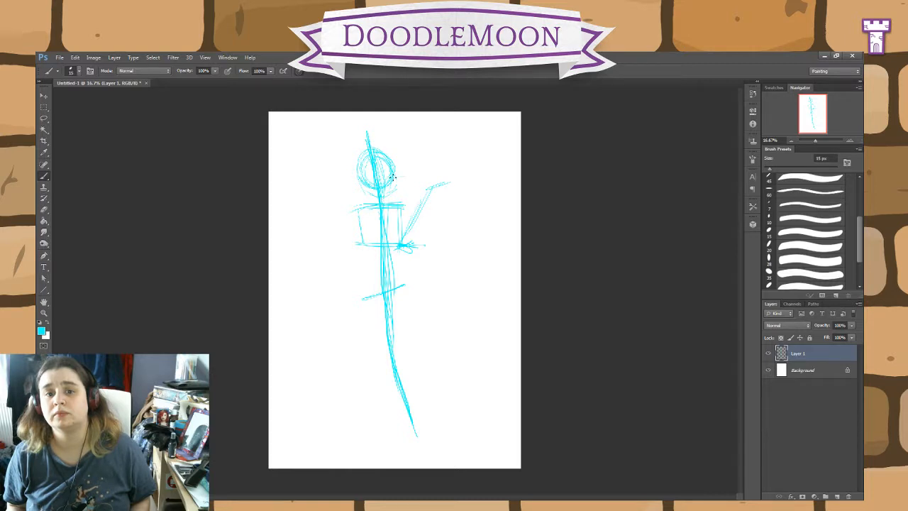
{"action": "left_click_drag", "start_coordinate": [357, 180], "coordinate": [420, 166]}
Step: Reinforce the sides of the ribcage box and rough in both thighs tapering down from the hip line
{"action": "left_click_drag", "start_coordinate": [360, 206], "coordinate": [365, 247]}
{"action": "mouse_move", "coordinate": [361, 219]}
{"action": "left_mouse_down"}
{"action": "mouse_move", "coordinate": [367, 250]}
{"action": "mouse_move", "coordinate": [403, 247]}
{"action": "left_mouse_up"}
{"action": "left_click_drag", "start_coordinate": [365, 298], "coordinate": [377, 353]}
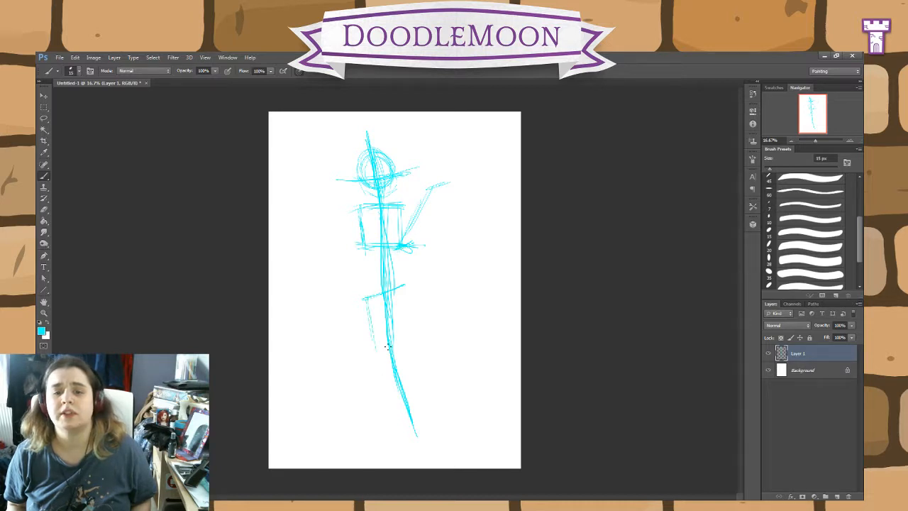
{"action": "left_click_drag", "start_coordinate": [405, 290], "coordinate": [395, 363]}
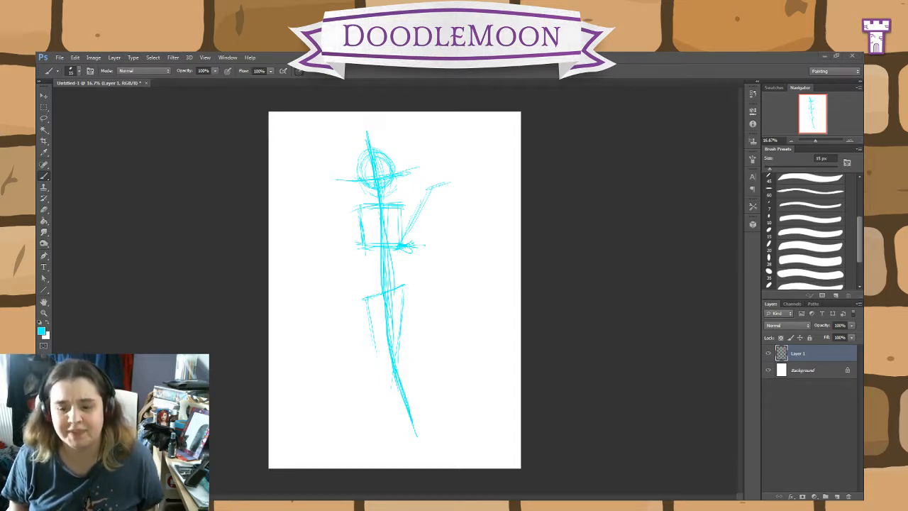
{"action": "left_click", "coordinate": [538, 468]}
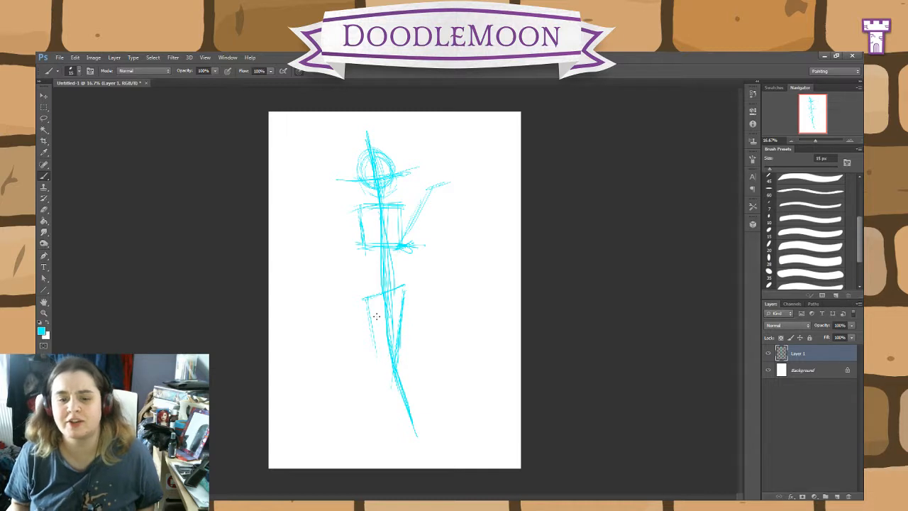
{"action": "mouse_move", "coordinate": [377, 316]}
{"action": "left_mouse_down"}
{"action": "mouse_move", "coordinate": [372, 339]}
{"action": "mouse_move", "coordinate": [369, 312]}
{"action": "mouse_move", "coordinate": [382, 338]}
{"action": "left_mouse_up"}
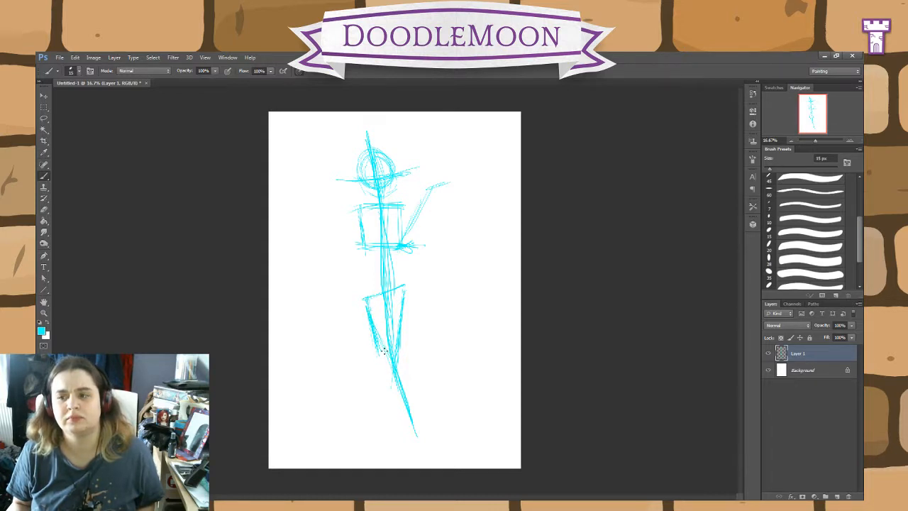
Step: Sketch the lower legs crossing each other and scribble in the feet at the base of the figure
{"action": "mouse_move", "coordinate": [371, 307]}
{"action": "left_mouse_down"}
{"action": "mouse_move", "coordinate": [410, 370]}
{"action": "mouse_move", "coordinate": [380, 410]}
{"action": "left_mouse_up"}
{"action": "mouse_move", "coordinate": [406, 380]}
{"action": "left_mouse_down"}
{"action": "mouse_move", "coordinate": [380, 416]}
{"action": "mouse_move", "coordinate": [393, 436]}
{"action": "mouse_move", "coordinate": [381, 418]}
{"action": "mouse_move", "coordinate": [376, 445]}
{"action": "mouse_move", "coordinate": [374, 418]}
{"action": "mouse_move", "coordinate": [394, 366]}
{"action": "mouse_move", "coordinate": [388, 430]}
{"action": "mouse_move", "coordinate": [411, 432]}
{"action": "mouse_move", "coordinate": [381, 431]}
{"action": "mouse_move", "coordinate": [392, 418]}
{"action": "mouse_move", "coordinate": [402, 435]}
{"action": "mouse_move", "coordinate": [386, 431]}
{"action": "mouse_move", "coordinate": [385, 419]}
{"action": "mouse_move", "coordinate": [398, 441]}
{"action": "mouse_move", "coordinate": [391, 417]}
{"action": "mouse_move", "coordinate": [396, 440]}
{"action": "mouse_move", "coordinate": [386, 431]}
{"action": "mouse_move", "coordinate": [388, 421]}
{"action": "mouse_move", "coordinate": [406, 442]}
{"action": "mouse_move", "coordinate": [398, 421]}
{"action": "left_mouse_up"}
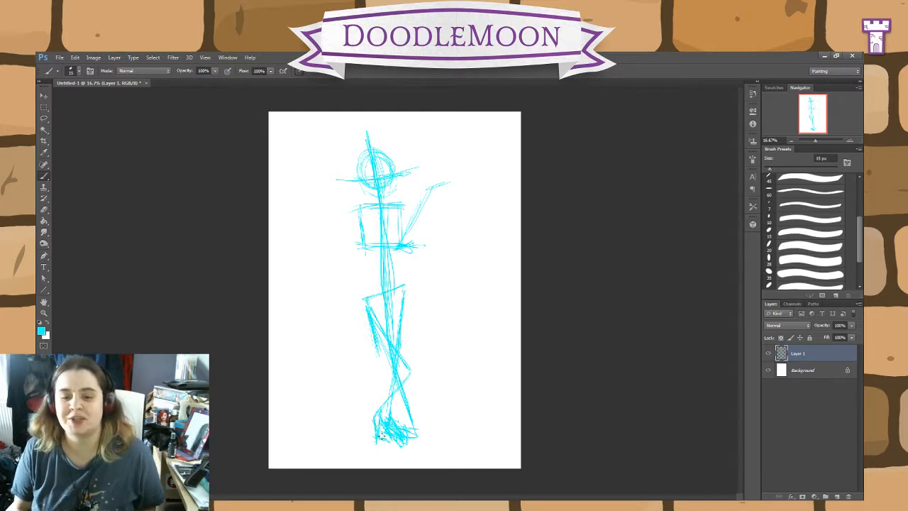
{"action": "mouse_move", "coordinate": [382, 434]}
{"action": "left_mouse_down"}
{"action": "mouse_move", "coordinate": [378, 414]}
{"action": "mouse_move", "coordinate": [377, 443]}
{"action": "mouse_move", "coordinate": [387, 442]}
{"action": "left_mouse_up"}
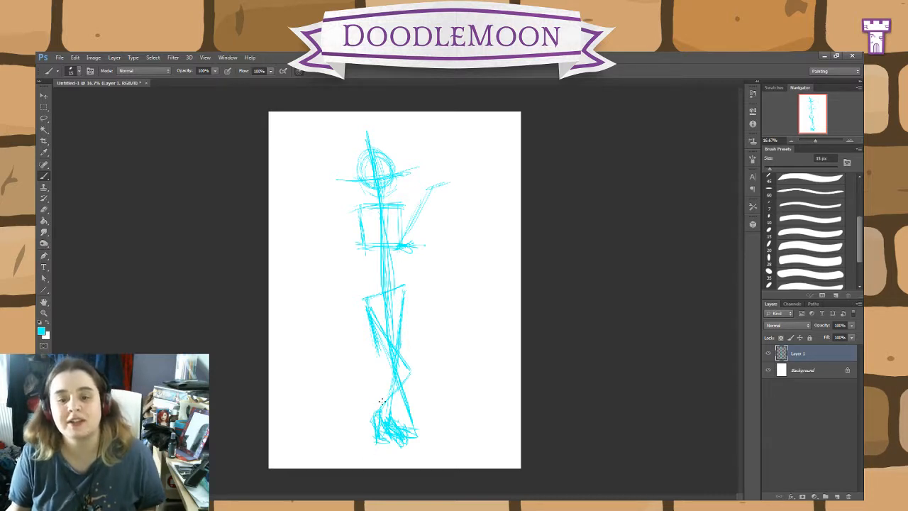
{"action": "mouse_move", "coordinate": [381, 402]}
{"action": "left_mouse_down"}
{"action": "mouse_move", "coordinate": [407, 369]}
{"action": "mouse_move", "coordinate": [403, 351]}
{"action": "left_mouse_up"}
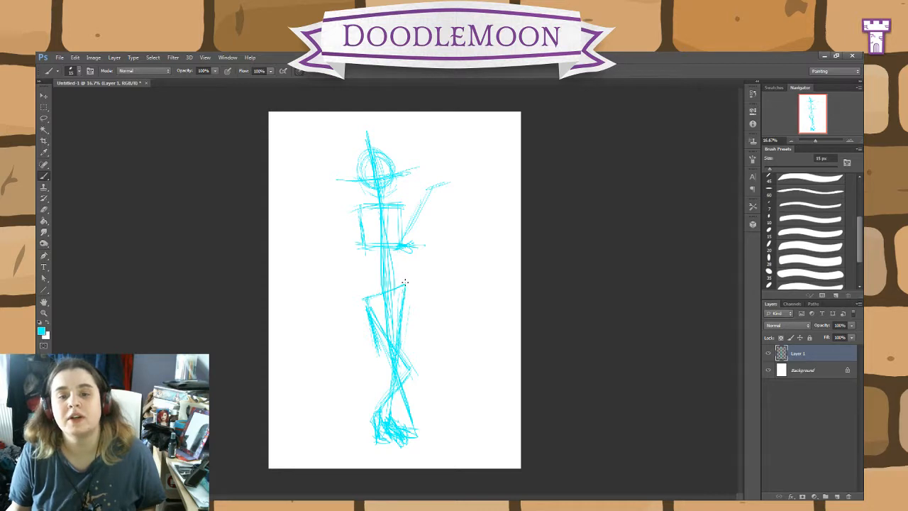
Step: Build up the hip shape and strengthen the torso and raised arm with additional sketch strokes
{"action": "mouse_move", "coordinate": [399, 270]}
{"action": "left_mouse_down"}
{"action": "mouse_move", "coordinate": [404, 293]}
{"action": "mouse_move", "coordinate": [366, 301]}
{"action": "left_mouse_up"}
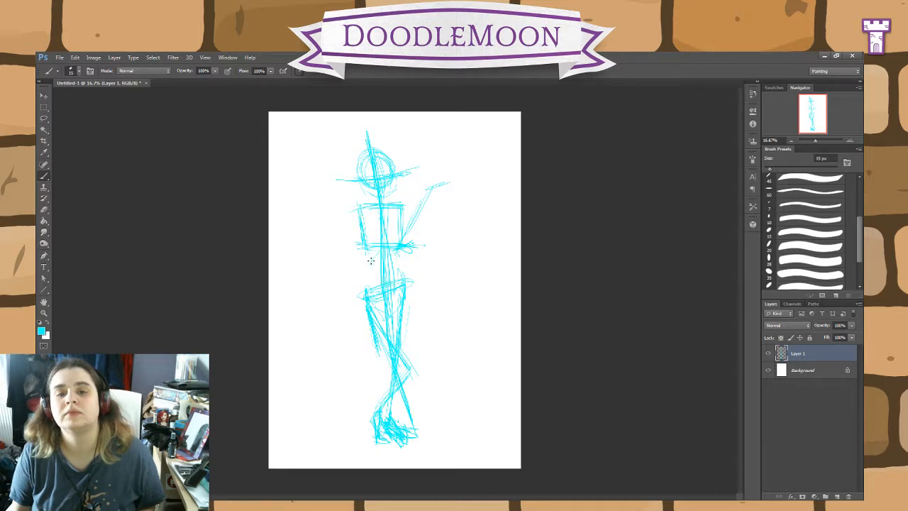
{"action": "mouse_move", "coordinate": [372, 261]}
{"action": "left_mouse_down"}
{"action": "mouse_move", "coordinate": [363, 217]}
{"action": "mouse_move", "coordinate": [400, 213]}
{"action": "mouse_move", "coordinate": [408, 240]}
{"action": "mouse_move", "coordinate": [422, 204]}
{"action": "left_mouse_up"}
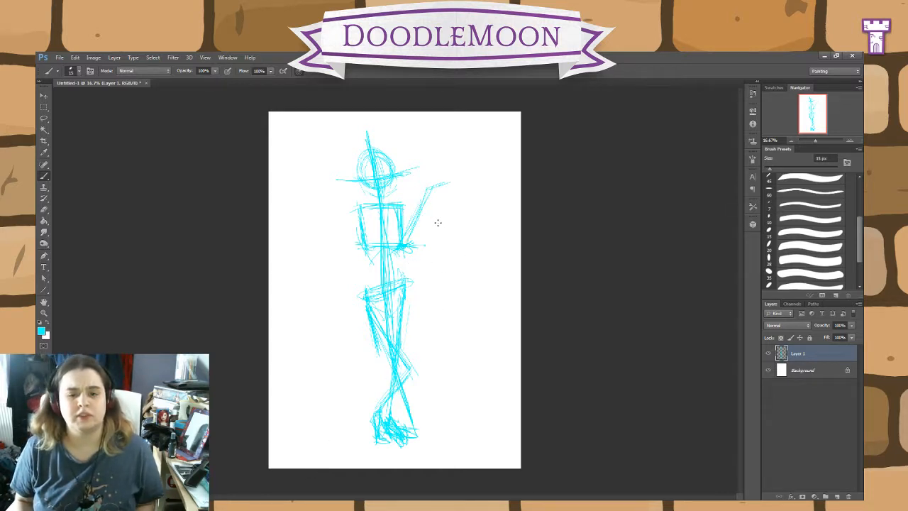
{"action": "mouse_move", "coordinate": [410, 243]}
{"action": "left_mouse_down"}
{"action": "mouse_move", "coordinate": [428, 197]}
{"action": "mouse_move", "coordinate": [424, 206]}
{"action": "left_mouse_up"}
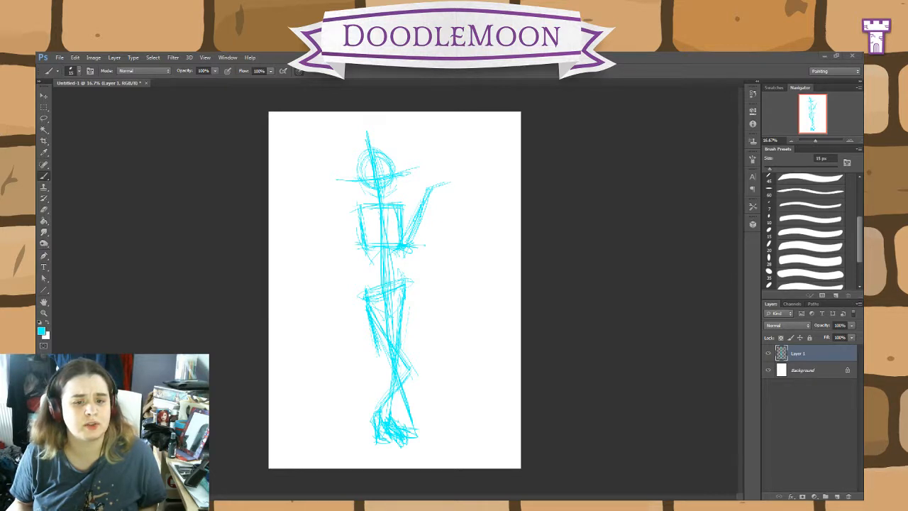
{"action": "left_click", "coordinate": [576, 394]}
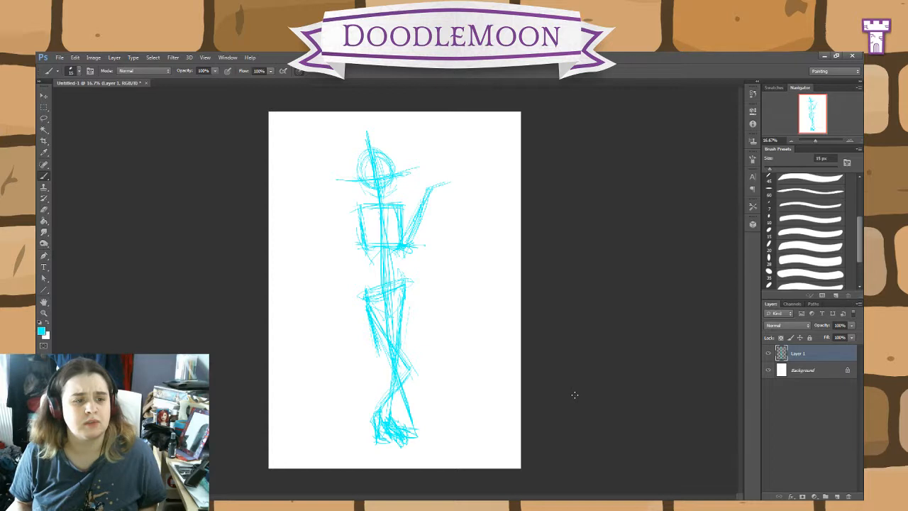
Step: Erase the cyan figure sketch from Layer 1
{"action": "key", "text": "e"}
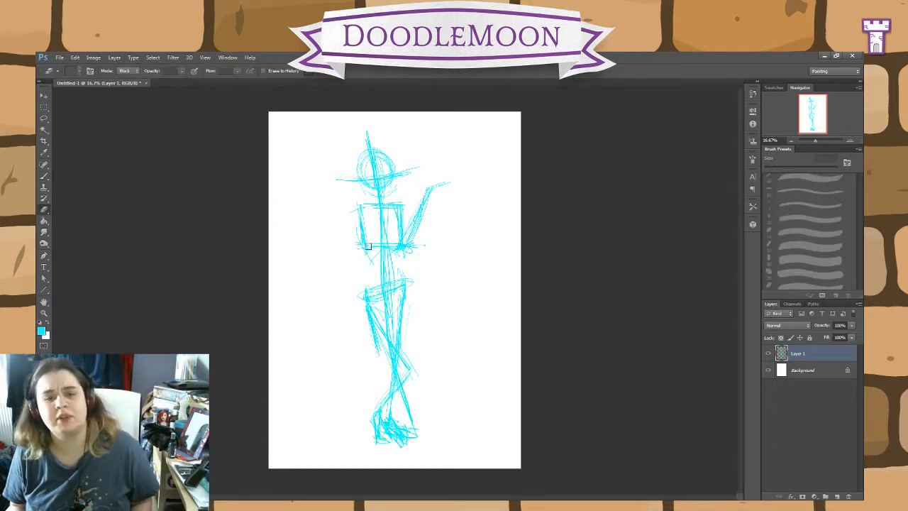
{"action": "mouse_move", "coordinate": [367, 246]}
{"action": "left_mouse_down"}
{"action": "mouse_move", "coordinate": [366, 219]}
{"action": "mouse_move", "coordinate": [381, 256]}
{"action": "mouse_move", "coordinate": [387, 211]}
{"action": "mouse_move", "coordinate": [400, 214]}
{"action": "mouse_move", "coordinate": [406, 247]}
{"action": "mouse_move", "coordinate": [441, 187]}
{"action": "mouse_move", "coordinate": [397, 232]}
{"action": "mouse_move", "coordinate": [404, 208]}
{"action": "mouse_move", "coordinate": [412, 263]}
{"action": "mouse_move", "coordinate": [401, 357]}
{"action": "mouse_move", "coordinate": [409, 314]}
{"action": "mouse_move", "coordinate": [413, 357]}
{"action": "mouse_move", "coordinate": [403, 442]}
{"action": "mouse_move", "coordinate": [392, 430]}
{"action": "mouse_move", "coordinate": [394, 316]}
{"action": "mouse_move", "coordinate": [398, 410]}
{"action": "mouse_move", "coordinate": [380, 437]}
{"action": "mouse_move", "coordinate": [353, 281]}
{"action": "mouse_move", "coordinate": [387, 366]}
{"action": "mouse_move", "coordinate": [399, 452]}
{"action": "mouse_move", "coordinate": [372, 438]}
{"action": "mouse_move", "coordinate": [391, 246]}
{"action": "mouse_move", "coordinate": [400, 268]}
{"action": "mouse_move", "coordinate": [388, 284]}
{"action": "mouse_move", "coordinate": [365, 138]}
{"action": "mouse_move", "coordinate": [387, 190]}
{"action": "mouse_move", "coordinate": [384, 204]}
{"action": "mouse_move", "coordinate": [374, 199]}
{"action": "mouse_move", "coordinate": [351, 153]}
{"action": "mouse_move", "coordinate": [327, 167]}
{"action": "mouse_move", "coordinate": [349, 176]}
{"action": "mouse_move", "coordinate": [424, 164]}
{"action": "mouse_move", "coordinate": [401, 187]}
{"action": "mouse_move", "coordinate": [399, 164]}
{"action": "left_mouse_up"}
Step: Brush a nearly straight vertical line of action down the middle of the page for a new figure
{"action": "key", "text": "b"}
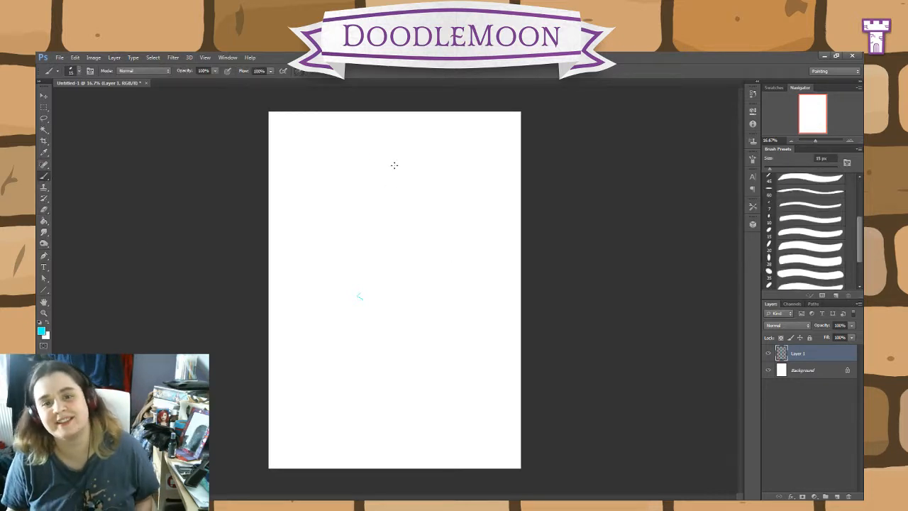
{"action": "mouse_move", "coordinate": [390, 145]}
{"action": "left_mouse_down"}
{"action": "mouse_move", "coordinate": [394, 132]}
{"action": "mouse_move", "coordinate": [395, 214]}
{"action": "left_mouse_up"}
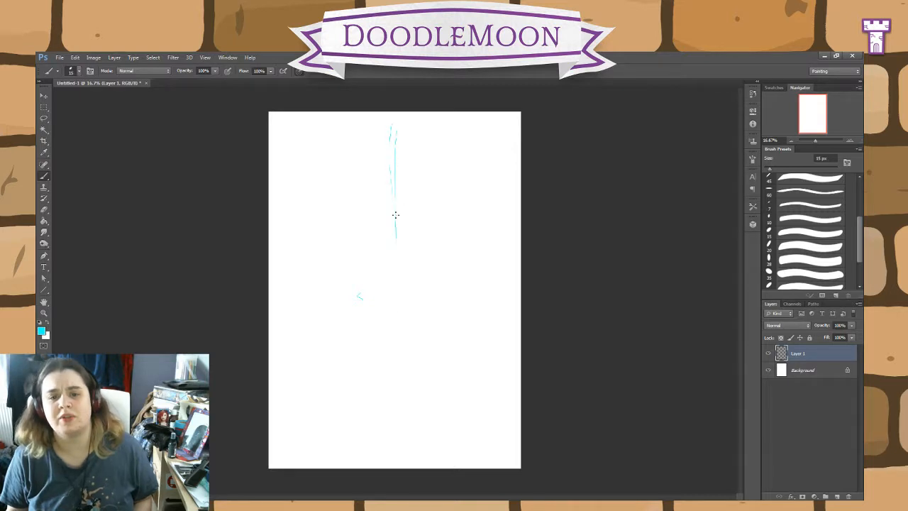
{"action": "left_click_drag", "start_coordinate": [393, 146], "coordinate": [394, 290]}
{"action": "left_click_drag", "start_coordinate": [391, 198], "coordinate": [395, 323]}
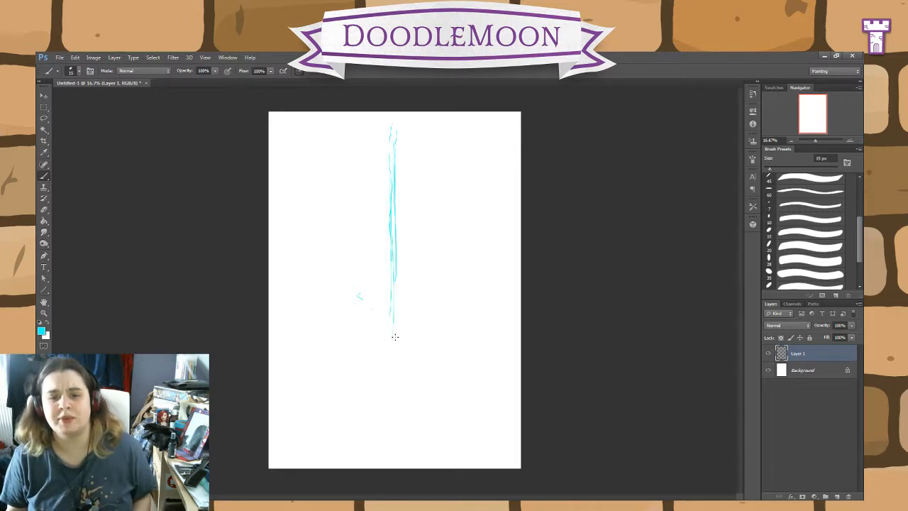
{"action": "left_click_drag", "start_coordinate": [393, 226], "coordinate": [394, 353]}
{"action": "left_click_drag", "start_coordinate": [394, 300], "coordinate": [392, 412]}
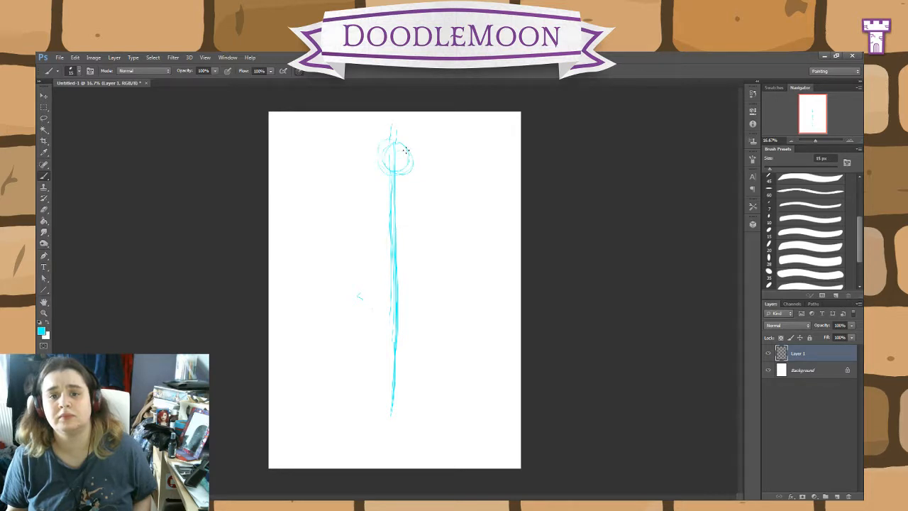
Step: Build up the circular head on the line of action and add oppositely tilted shoulder and hip lines
{"action": "mouse_move", "coordinate": [381, 166]}
{"action": "left_mouse_down"}
{"action": "mouse_move", "coordinate": [393, 139]}
{"action": "mouse_move", "coordinate": [411, 154]}
{"action": "mouse_move", "coordinate": [388, 177]}
{"action": "mouse_move", "coordinate": [383, 140]}
{"action": "mouse_move", "coordinate": [395, 166]}
{"action": "left_mouse_up"}
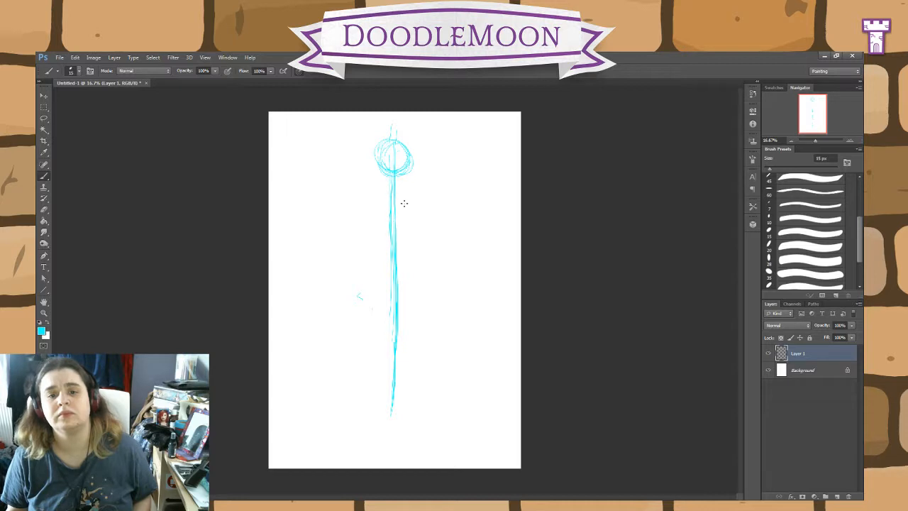
{"action": "left_click_drag", "start_coordinate": [369, 184], "coordinate": [416, 193]}
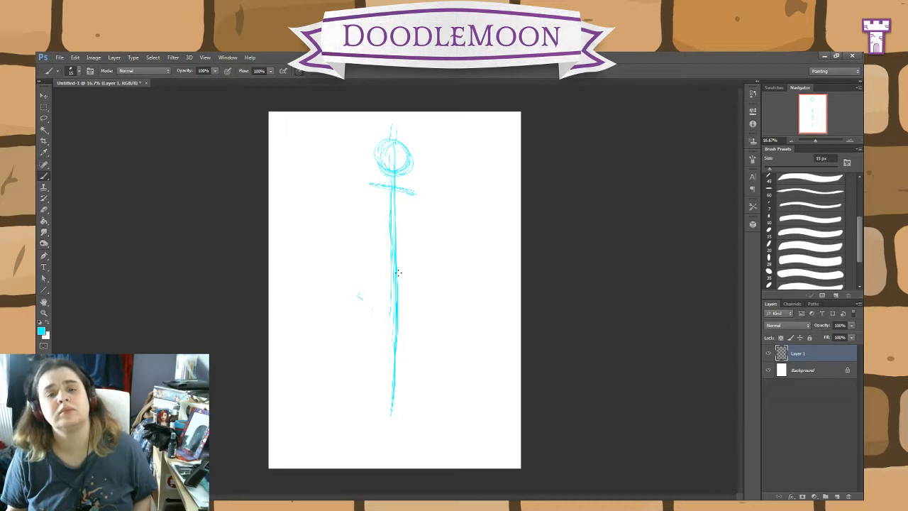
{"action": "left_click_drag", "start_coordinate": [374, 276], "coordinate": [413, 264]}
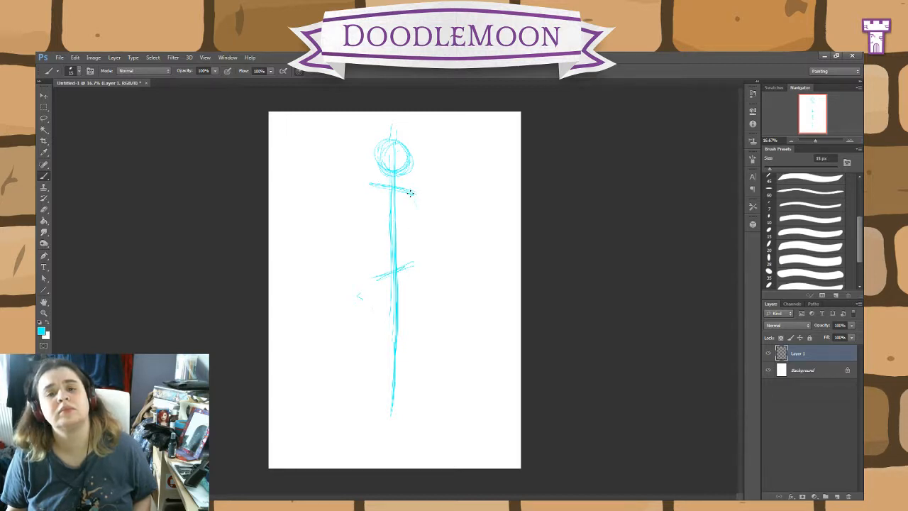
Step: Sketch one arm bent with its hand at the hip and the other bent upward with a pointed hand, reinforcing the raised arm
{"action": "mouse_move", "coordinate": [410, 193]}
{"action": "left_mouse_down"}
{"action": "mouse_move", "coordinate": [433, 231]}
{"action": "mouse_move", "coordinate": [410, 268]}
{"action": "mouse_move", "coordinate": [420, 294]}
{"action": "left_mouse_up"}
{"action": "mouse_move", "coordinate": [370, 184]}
{"action": "left_mouse_down"}
{"action": "mouse_move", "coordinate": [353, 235]}
{"action": "mouse_move", "coordinate": [328, 154]}
{"action": "mouse_move", "coordinate": [305, 142]}
{"action": "mouse_move", "coordinate": [326, 169]}
{"action": "mouse_move", "coordinate": [344, 227]}
{"action": "left_mouse_up"}
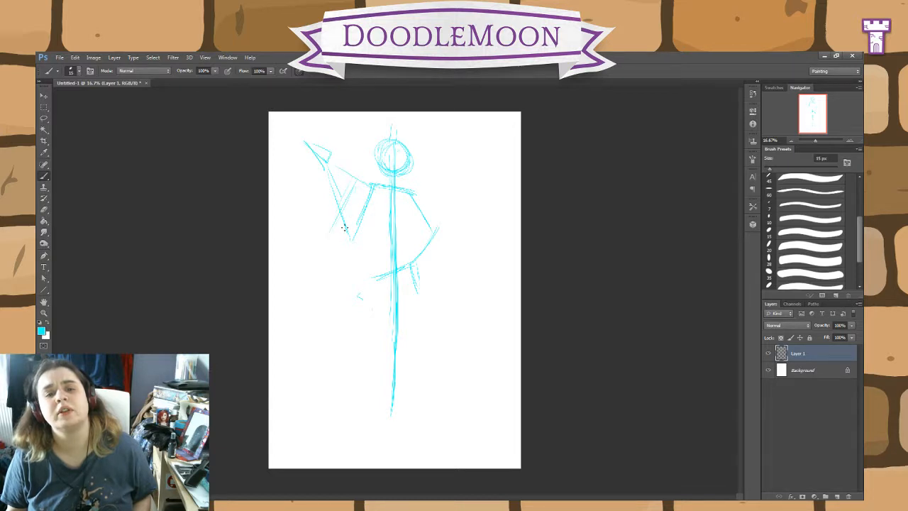
{"action": "left_click_drag", "start_coordinate": [372, 188], "coordinate": [331, 231]}
{"action": "left_click_drag", "start_coordinate": [325, 167], "coordinate": [333, 228]}
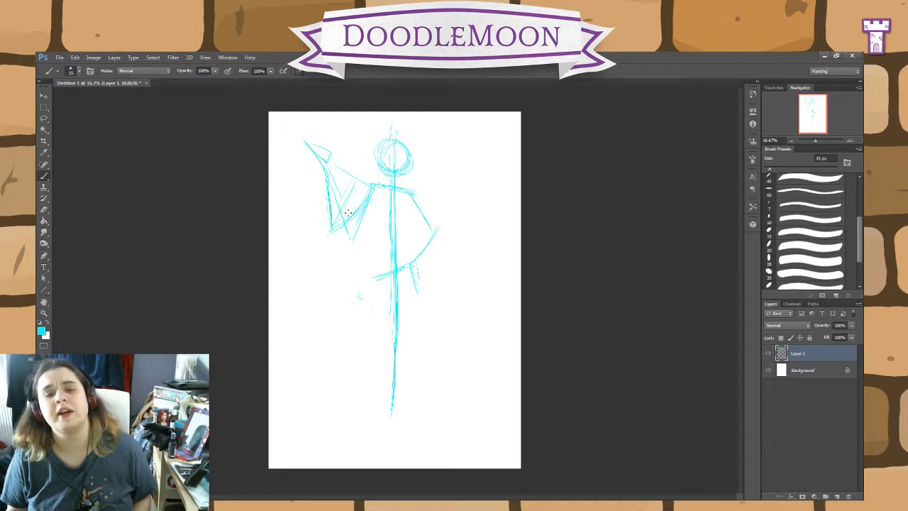
{"action": "mouse_move", "coordinate": [370, 191]}
{"action": "left_mouse_down"}
{"action": "mouse_move", "coordinate": [351, 222]}
{"action": "mouse_move", "coordinate": [331, 232]}
{"action": "left_mouse_up"}
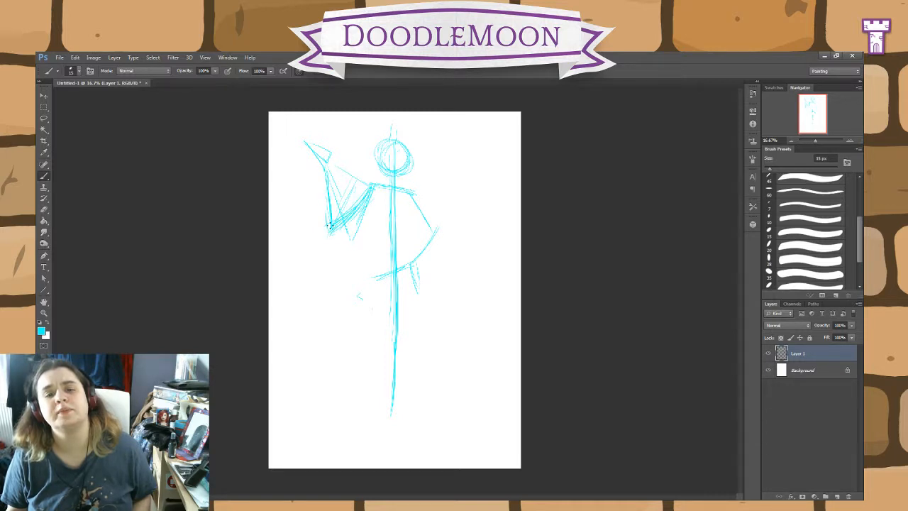
{"action": "left_click_drag", "start_coordinate": [325, 170], "coordinate": [329, 232]}
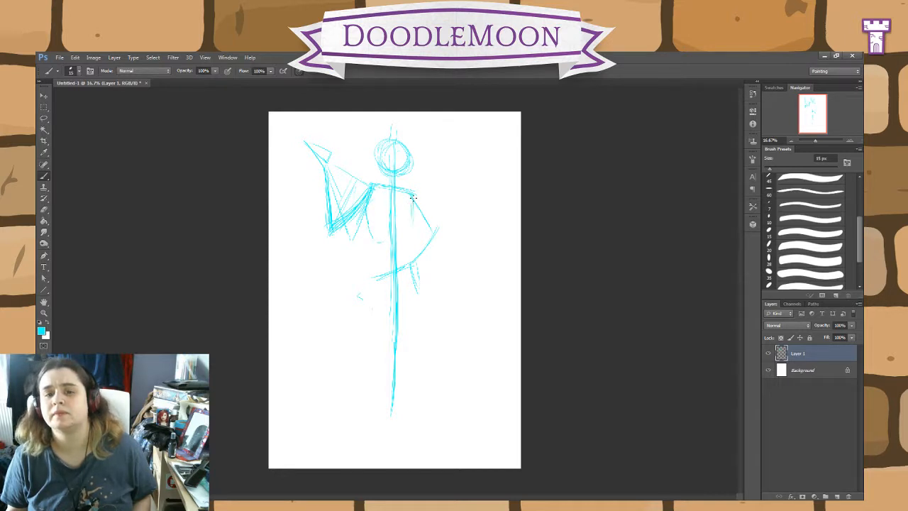
Step: Outline the ribcage with a notched lower edge below the shoulders and add curved facial guidelines across the head
{"action": "mouse_move", "coordinate": [413, 199]}
{"action": "left_mouse_down"}
{"action": "mouse_move", "coordinate": [417, 245]}
{"action": "mouse_move", "coordinate": [390, 225]}
{"action": "mouse_move", "coordinate": [370, 238]}
{"action": "mouse_move", "coordinate": [371, 223]}
{"action": "left_mouse_up"}
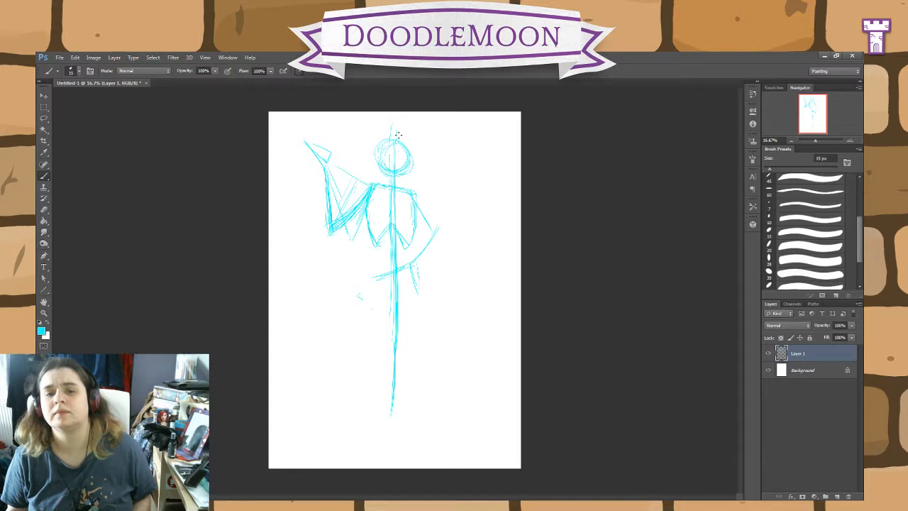
{"action": "mouse_move", "coordinate": [399, 135]}
{"action": "left_mouse_down"}
{"action": "mouse_move", "coordinate": [382, 182]}
{"action": "mouse_move", "coordinate": [381, 159]}
{"action": "mouse_move", "coordinate": [360, 147]}
{"action": "left_mouse_up"}
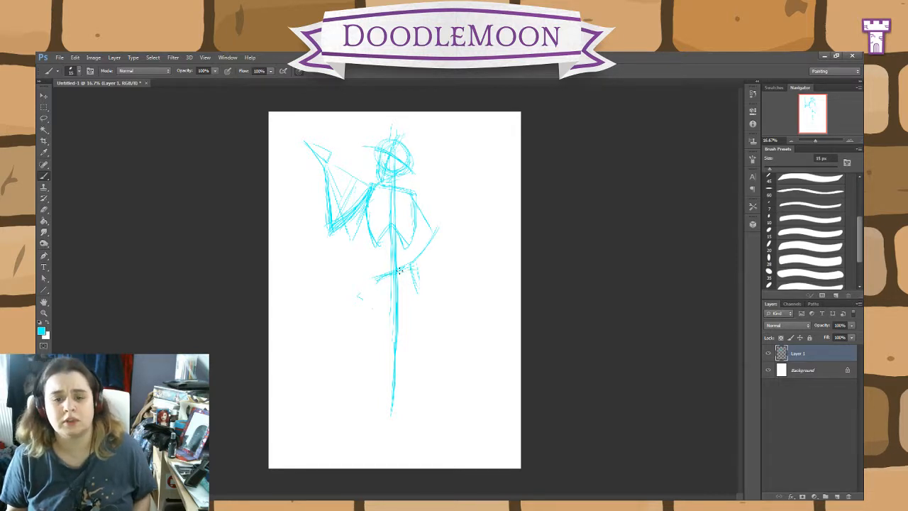
Step: Sketch ovals for both hip joints and two flat triangular feet near the page's lower edge
{"action": "mouse_move", "coordinate": [416, 274]}
{"action": "left_mouse_down"}
{"action": "mouse_move", "coordinate": [406, 254]}
{"action": "mouse_move", "coordinate": [414, 289]}
{"action": "mouse_move", "coordinate": [373, 288]}
{"action": "mouse_move", "coordinate": [381, 297]}
{"action": "left_mouse_up"}
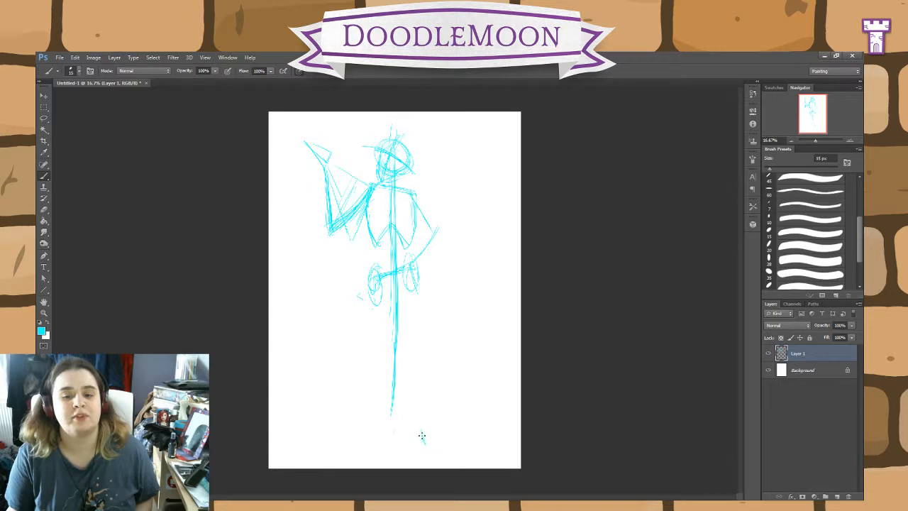
{"action": "mouse_move", "coordinate": [396, 440]}
{"action": "left_mouse_down"}
{"action": "mouse_move", "coordinate": [423, 434]}
{"action": "mouse_move", "coordinate": [372, 445]}
{"action": "left_mouse_up"}
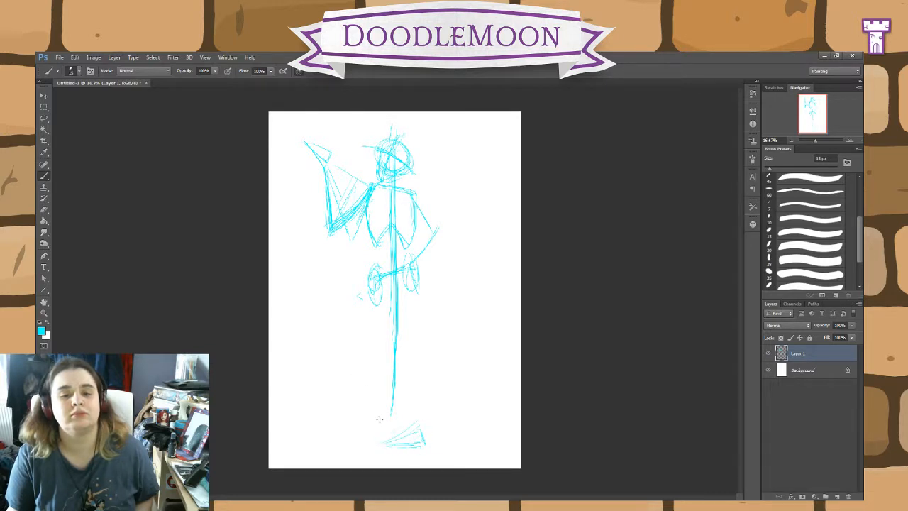
{"action": "mouse_move", "coordinate": [381, 420]}
{"action": "left_mouse_down"}
{"action": "mouse_move", "coordinate": [345, 444]}
{"action": "mouse_move", "coordinate": [379, 446]}
{"action": "mouse_move", "coordinate": [387, 434]}
{"action": "mouse_move", "coordinate": [346, 444]}
{"action": "left_mouse_up"}
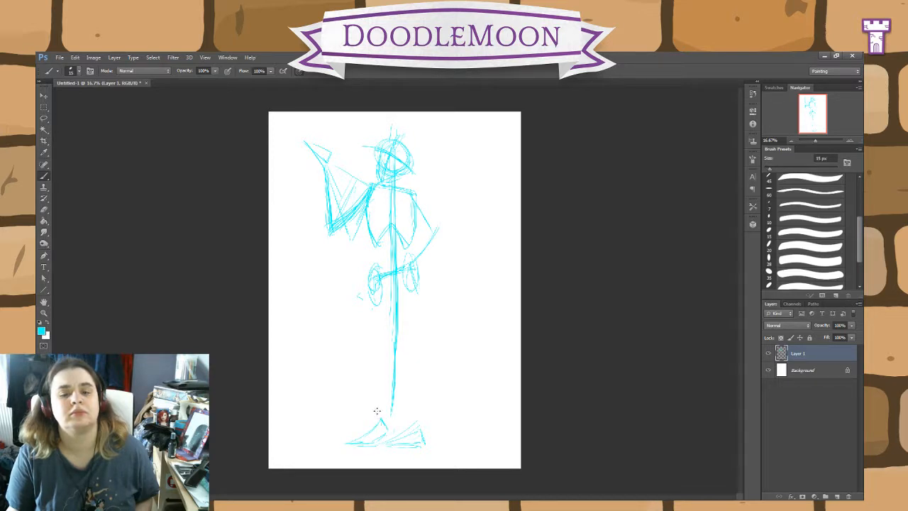
Step: Sketch the bent leg from hip to foot, with a horizontal knee guideline, a vertical reference line and a circled knee
{"action": "left_click_drag", "start_coordinate": [388, 417], "coordinate": [353, 356]}
{"action": "left_click_drag", "start_coordinate": [370, 301], "coordinate": [358, 352]}
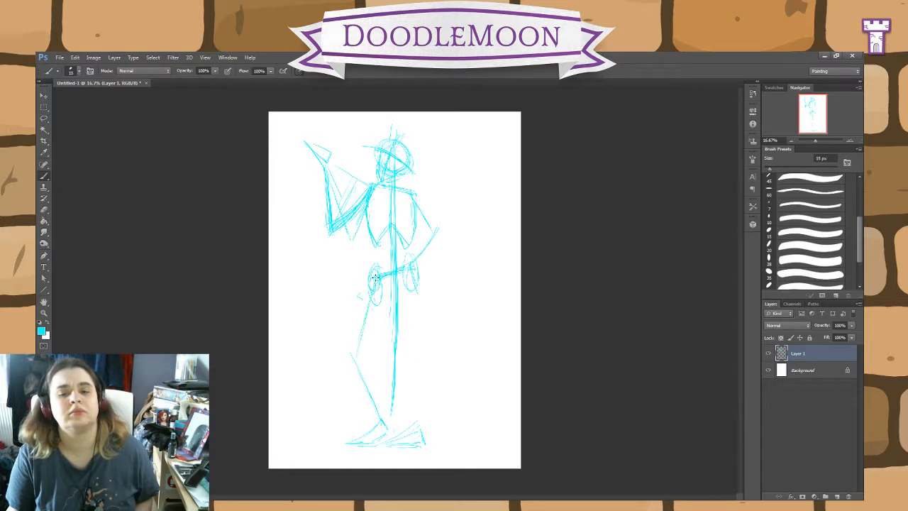
{"action": "left_click_drag", "start_coordinate": [376, 279], "coordinate": [377, 396]}
{"action": "left_click_drag", "start_coordinate": [374, 306], "coordinate": [378, 417]}
{"action": "left_click_drag", "start_coordinate": [402, 360], "coordinate": [319, 361]}
{"action": "left_click_drag", "start_coordinate": [402, 357], "coordinate": [350, 356]}
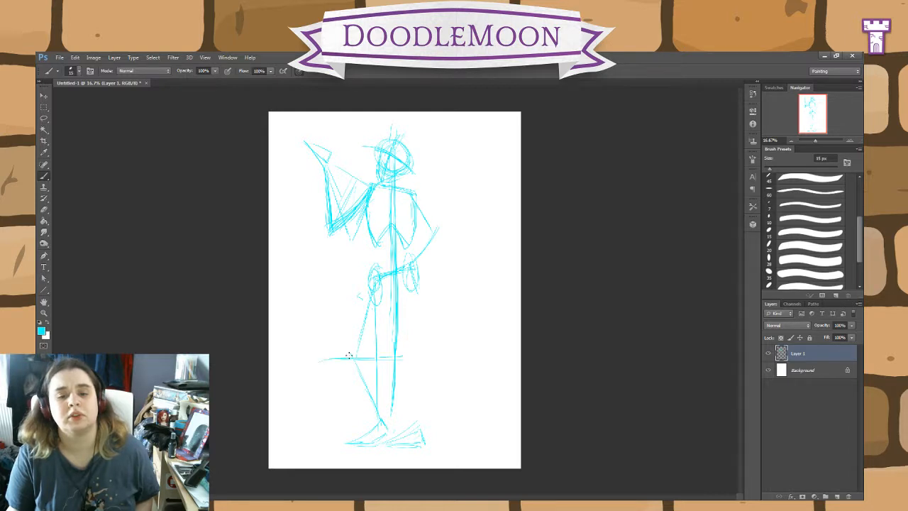
{"action": "mouse_move", "coordinate": [367, 319]}
{"action": "left_mouse_down"}
{"action": "mouse_move", "coordinate": [352, 365]}
{"action": "mouse_move", "coordinate": [357, 354]}
{"action": "left_mouse_up"}
Step: Sketch the straight leg down to its foot with a circled knee, and add a circled elbow on the arm at the hip
{"action": "left_click_drag", "start_coordinate": [410, 340], "coordinate": [409, 402]}
{"action": "left_click_drag", "start_coordinate": [415, 370], "coordinate": [416, 433]}
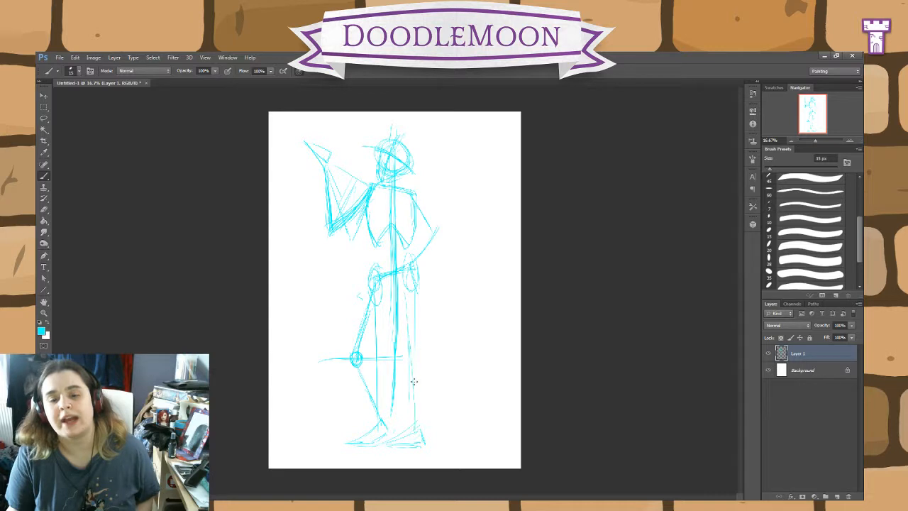
{"action": "left_click_drag", "start_coordinate": [413, 334], "coordinate": [413, 387]}
{"action": "left_click_drag", "start_coordinate": [407, 291], "coordinate": [413, 414]}
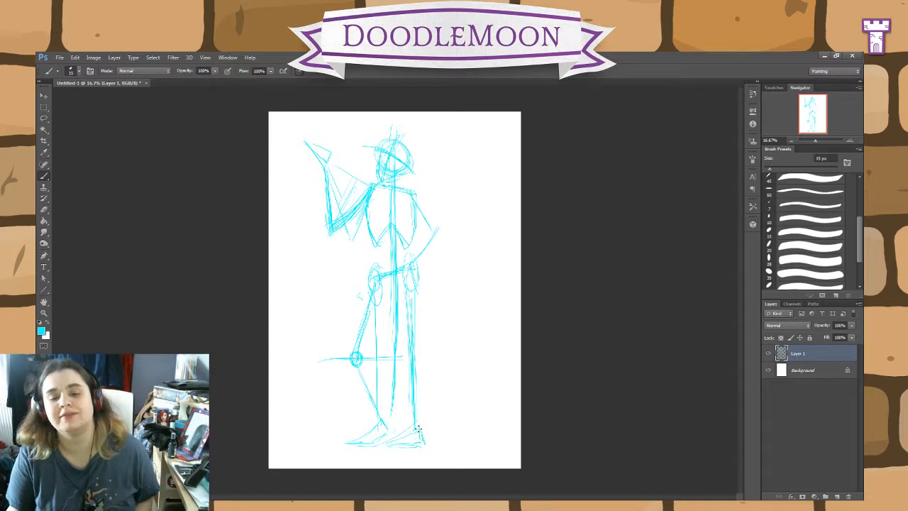
{"action": "mouse_move", "coordinate": [401, 361]}
{"action": "left_mouse_down"}
{"action": "mouse_move", "coordinate": [404, 368]}
{"action": "mouse_move", "coordinate": [418, 355]}
{"action": "left_mouse_up"}
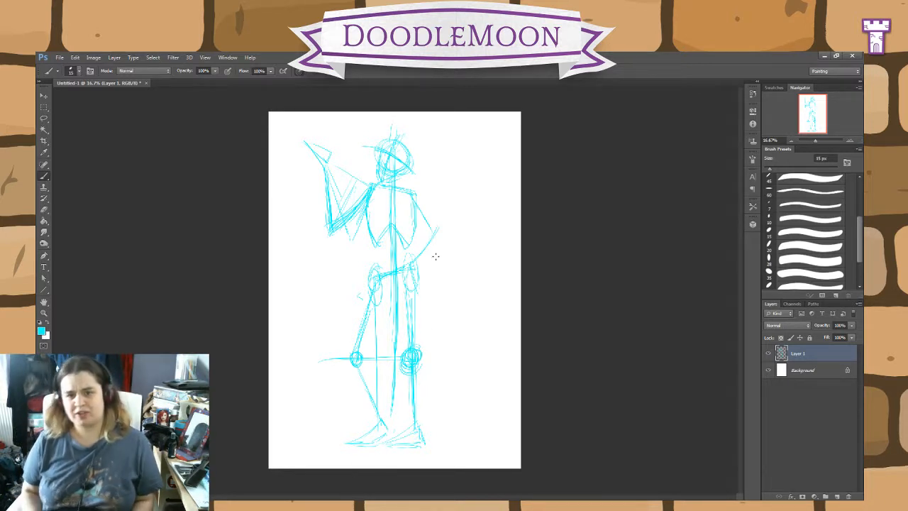
{"action": "mouse_move", "coordinate": [434, 227]}
{"action": "left_mouse_down"}
{"action": "mouse_move", "coordinate": [443, 229]}
{"action": "mouse_move", "coordinate": [413, 196]}
{"action": "left_mouse_up"}
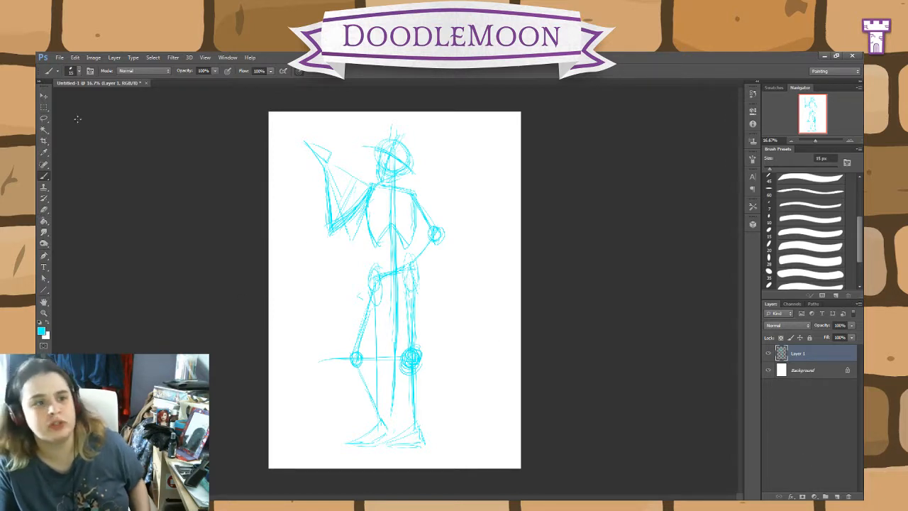
Step: Try moving a lassoed copy of the head on its own layer, and discard that layer
{"action": "left_click", "coordinate": [44, 118]}
{"action": "mouse_move", "coordinate": [420, 190]}
{"action": "left_mouse_down"}
{"action": "mouse_move", "coordinate": [398, 187]}
{"action": "mouse_move", "coordinate": [367, 135]}
{"action": "mouse_move", "coordinate": [417, 183]}
{"action": "left_mouse_up"}
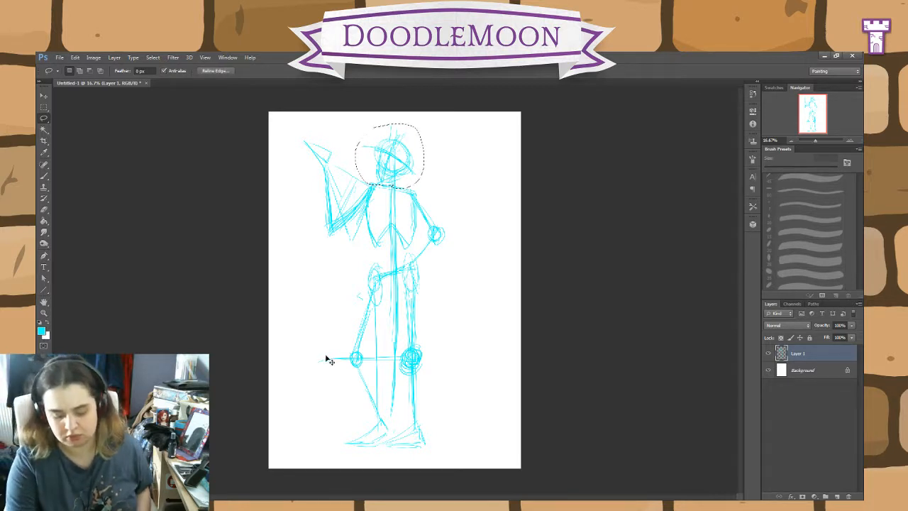
{"action": "key", "text": "ctrl+j"}
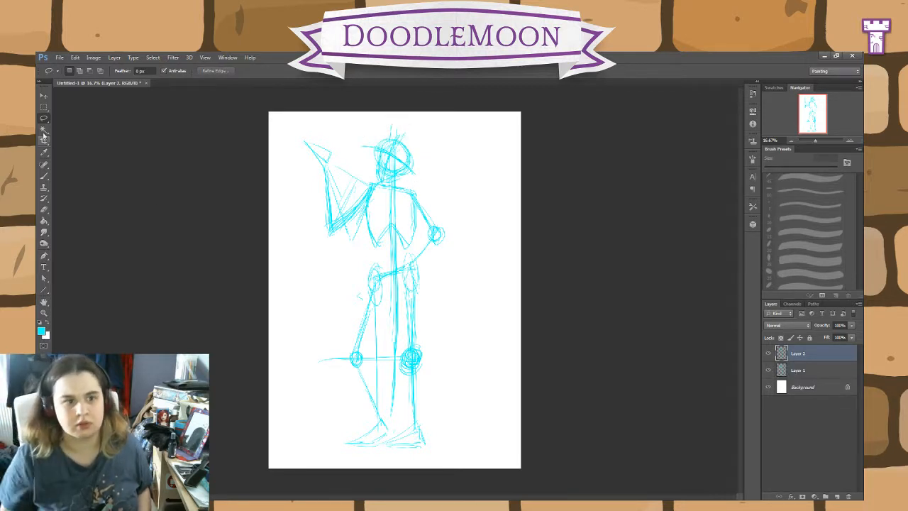
{"action": "key", "text": "v"}
{"action": "left_click_drag", "start_coordinate": [410, 180], "coordinate": [478, 271]}
{"action": "key", "text": "Delete"}
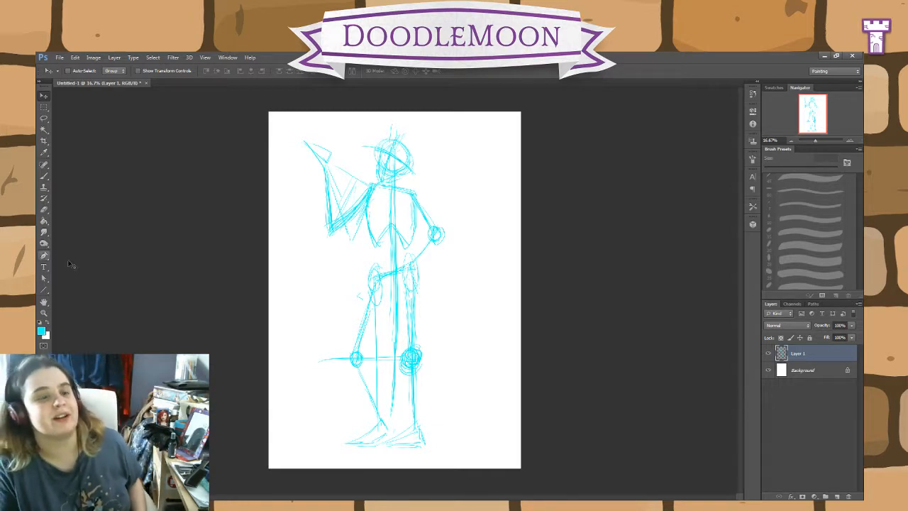
Step: Add a new layer above Layer 1 and set the foreground colour to red
{"action": "left_click", "coordinate": [837, 496]}
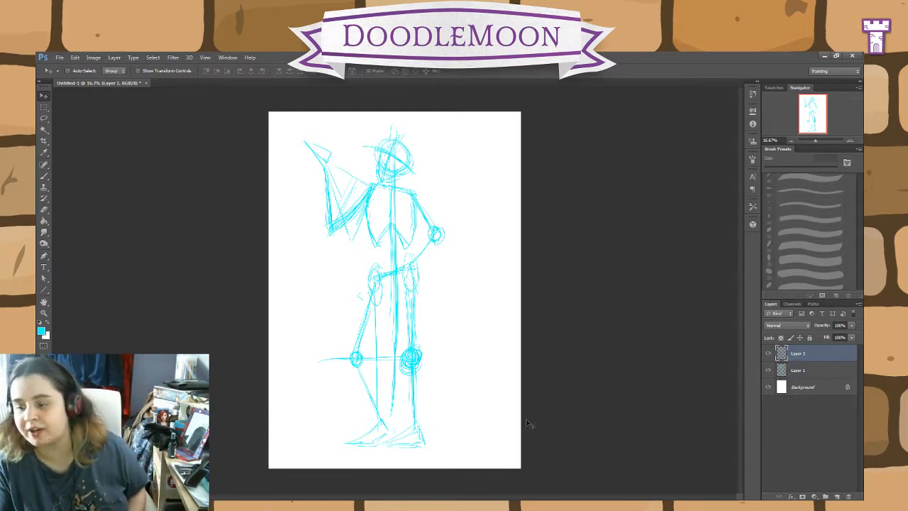
{"action": "left_click", "coordinate": [41, 329]}
{"action": "left_click", "coordinate": [625, 271]}
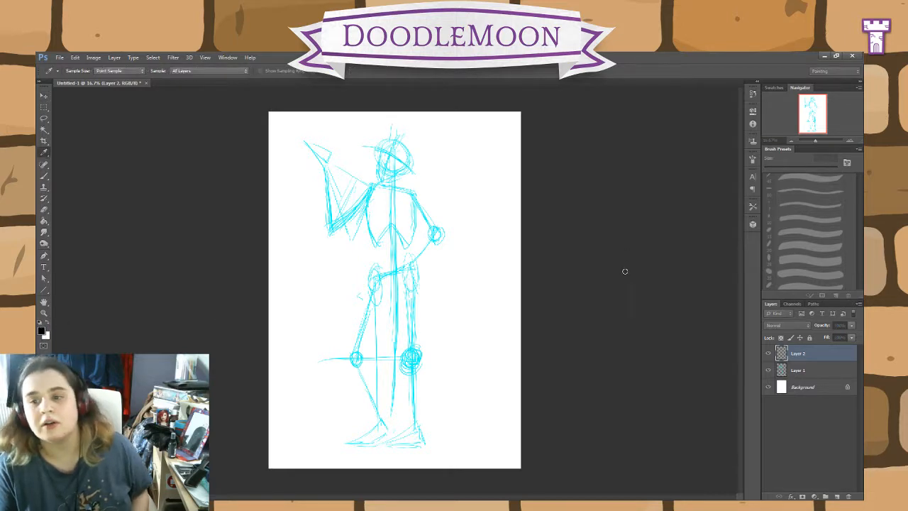
{"action": "left_click", "coordinate": [740, 252]}
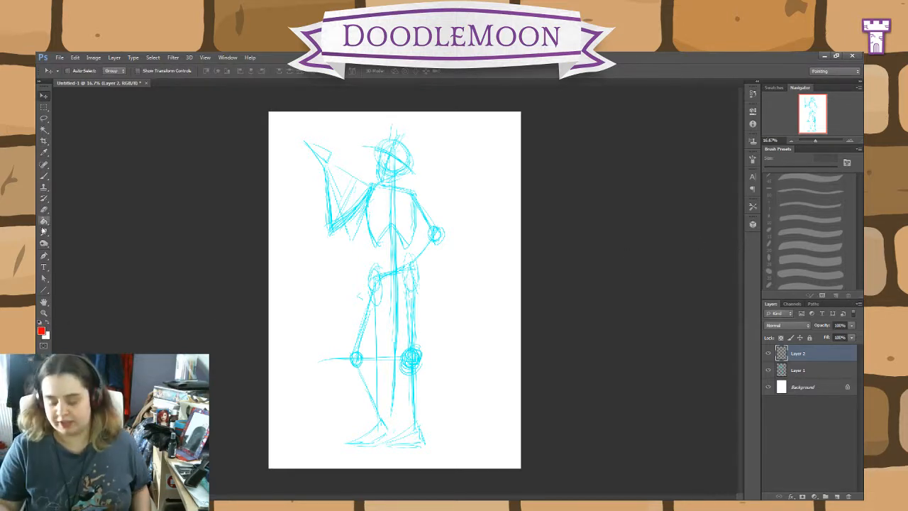
Step: Brush a red outline around the cranium and down the front of the face to the chin on Layer 2
{"action": "key", "text": "ctrl+plus"}
{"action": "key", "text": "ctrl+plus"}
{"action": "key", "text": "ctrl+plus"}
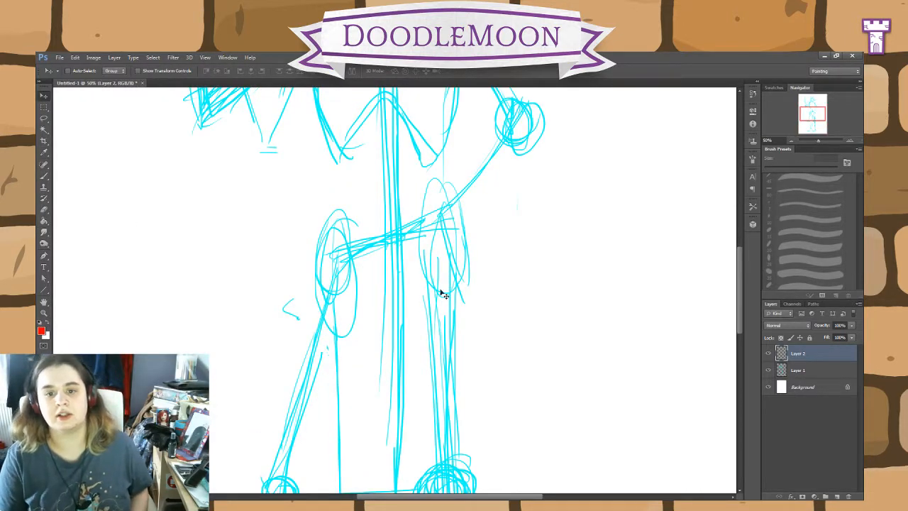
{"action": "scroll", "coordinate": [440, 294], "scroll_direction": "up", "scroll_amount": 5}
{"action": "left_click_drag", "start_coordinate": [443, 415], "coordinate": [444, 425]}
{"action": "key", "text": "ctrl+plus"}
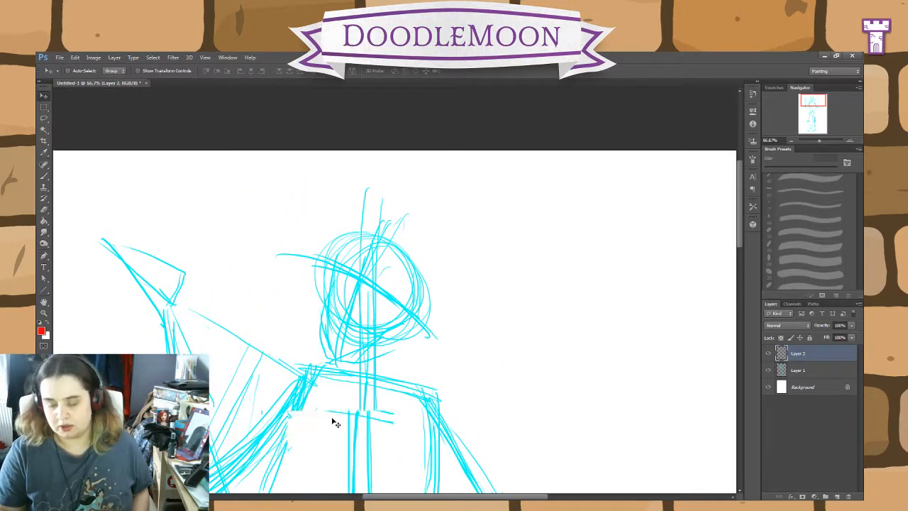
{"action": "left_click_drag", "start_coordinate": [485, 375], "coordinate": [517, 323]}
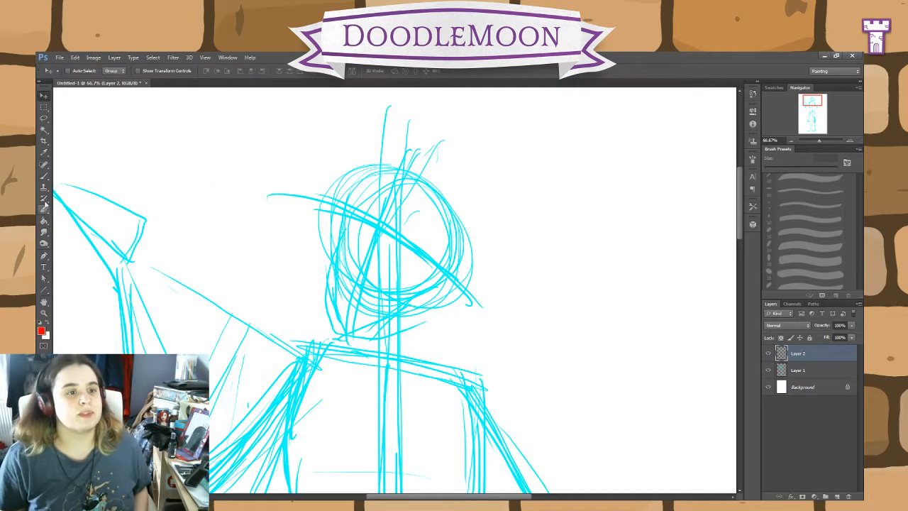
{"action": "left_click", "coordinate": [43, 176]}
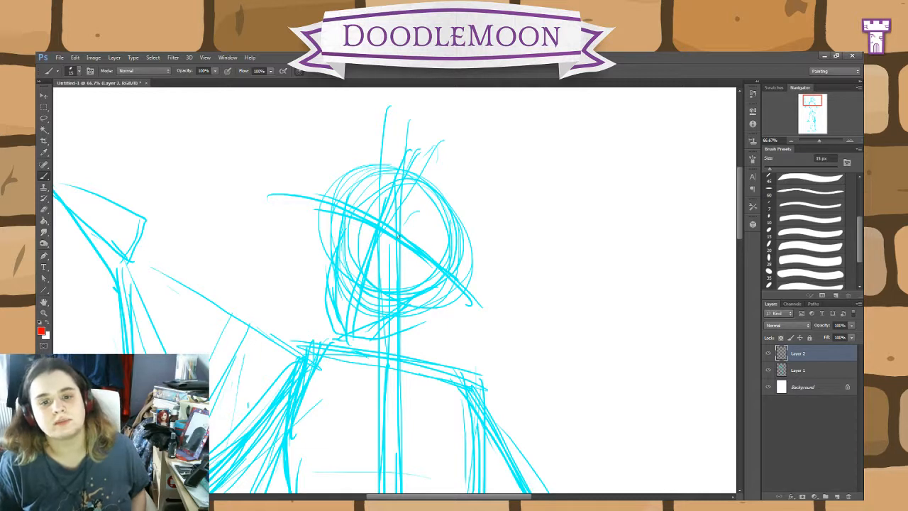
{"action": "mouse_move", "coordinate": [446, 205]}
{"action": "left_mouse_down"}
{"action": "mouse_move", "coordinate": [395, 171]}
{"action": "mouse_move", "coordinate": [356, 176]}
{"action": "mouse_move", "coordinate": [341, 201]}
{"action": "mouse_move", "coordinate": [347, 210]}
{"action": "mouse_move", "coordinate": [335, 209]}
{"action": "mouse_move", "coordinate": [330, 243]}
{"action": "left_mouse_up"}
{"action": "mouse_move", "coordinate": [445, 201]}
{"action": "left_mouse_down"}
{"action": "mouse_move", "coordinate": [443, 291]}
{"action": "mouse_move", "coordinate": [406, 314]}
{"action": "left_mouse_up"}
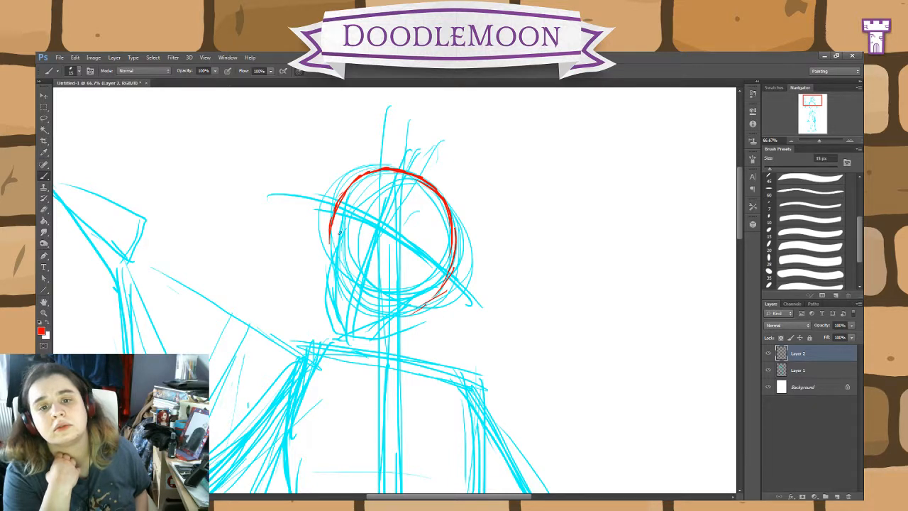
{"action": "mouse_move", "coordinate": [329, 229]}
{"action": "left_mouse_down"}
{"action": "mouse_move", "coordinate": [320, 303]}
{"action": "mouse_move", "coordinate": [332, 337]}
{"action": "left_mouse_up"}
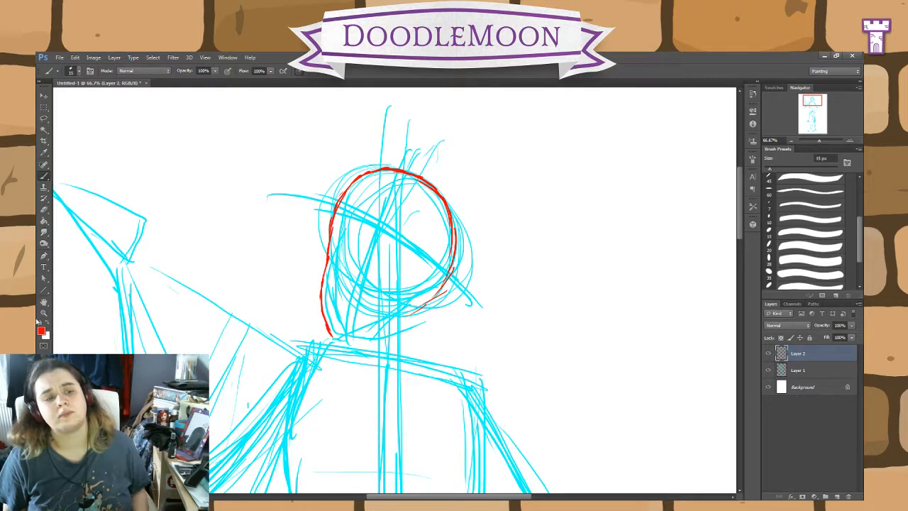
Step: Sample the sketch's cyan and brush a lower tilted eye line and a stronger face centre line on Layer 1's head
{"action": "key", "text": "x"}
{"action": "key", "text": "i"}
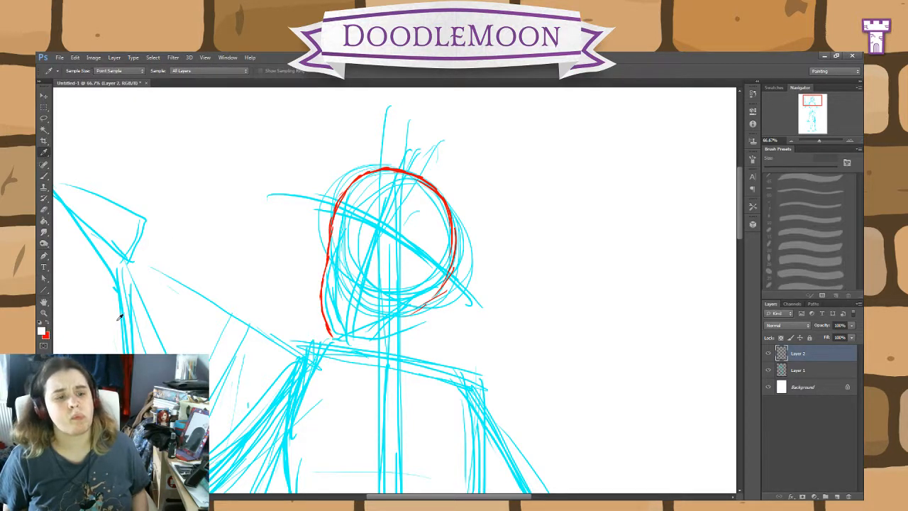
{"action": "left_click", "coordinate": [122, 299]}
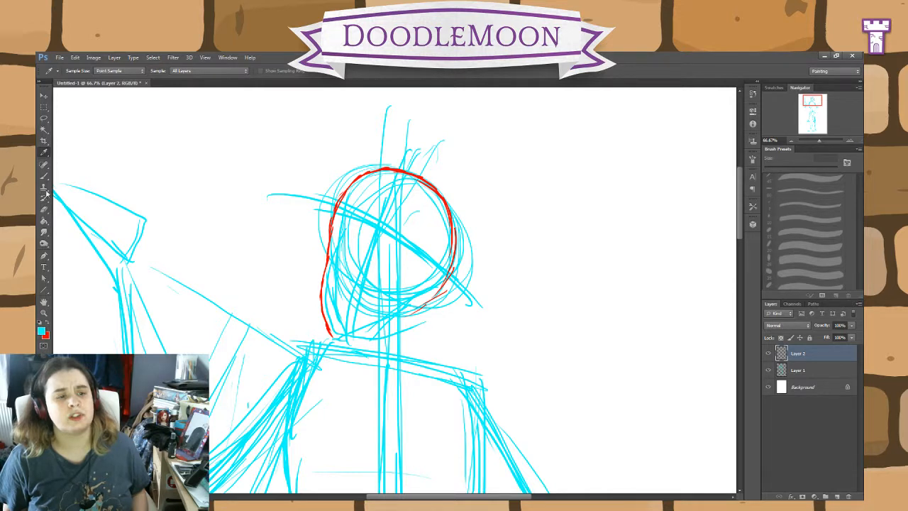
{"action": "left_click", "coordinate": [798, 370]}
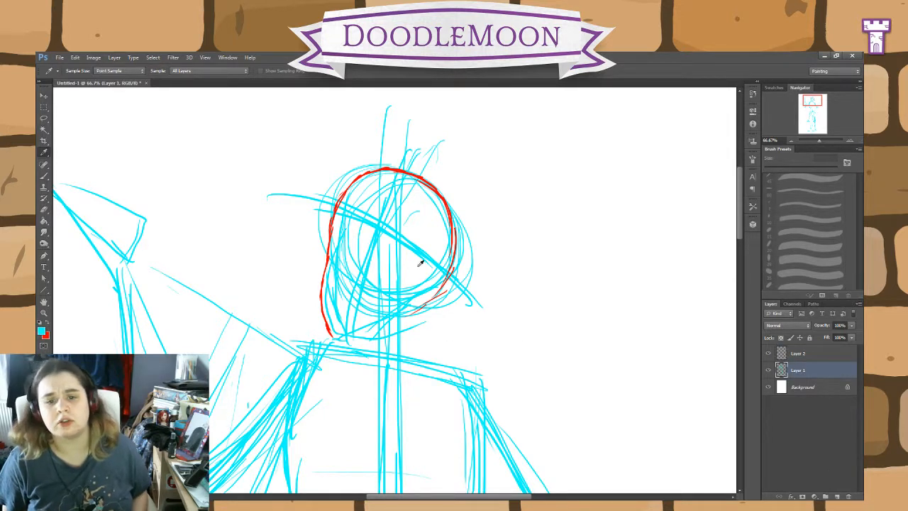
{"action": "key", "text": "b"}
{"action": "mouse_move", "coordinate": [444, 308]}
{"action": "left_mouse_down"}
{"action": "mouse_move", "coordinate": [380, 251]}
{"action": "mouse_move", "coordinate": [311, 225]}
{"action": "mouse_move", "coordinate": [341, 241]}
{"action": "mouse_move", "coordinate": [353, 318]}
{"action": "left_mouse_up"}
{"action": "left_click_drag", "start_coordinate": [409, 197], "coordinate": [341, 320]}
{"action": "left_click_drag", "start_coordinate": [373, 256], "coordinate": [349, 332]}
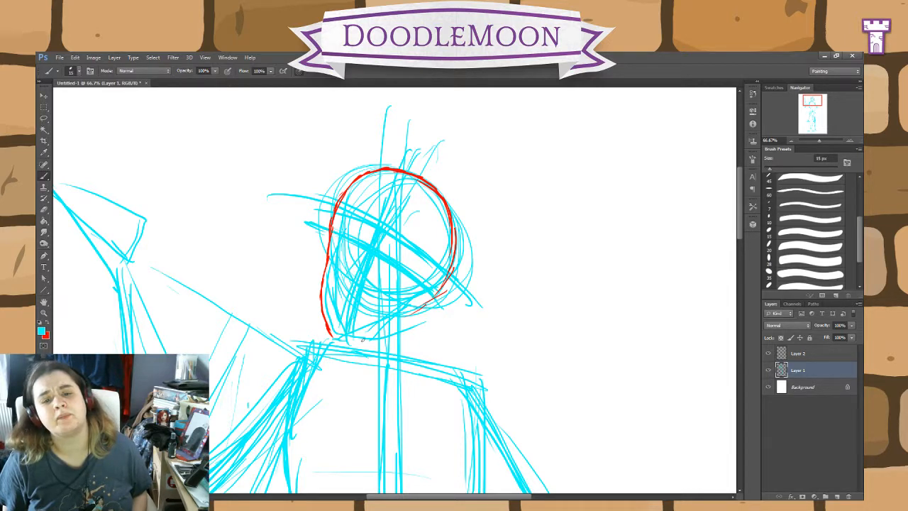
Step: Return to Layer 2 with red, close the jawline from skull to chin and thicken the brow and cheek contour
{"action": "left_click", "coordinate": [816, 353]}
{"action": "left_click", "coordinate": [48, 325]}
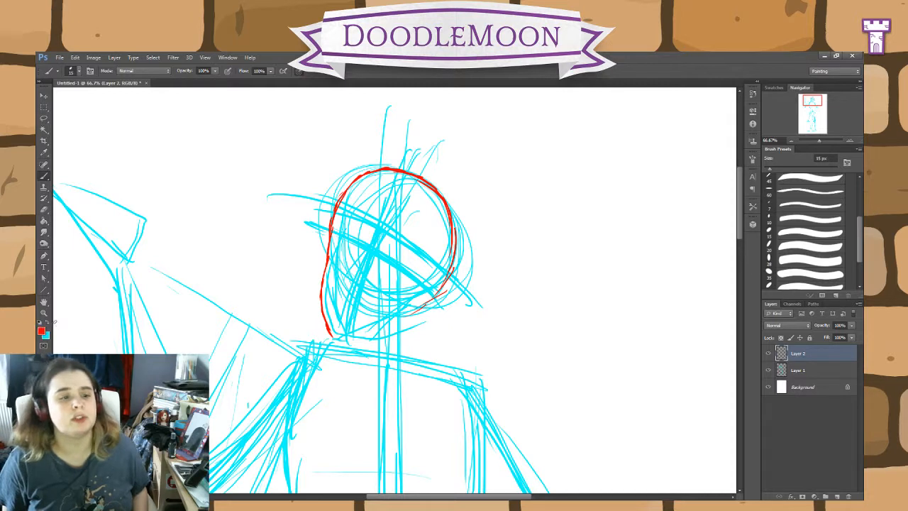
{"action": "mouse_move", "coordinate": [443, 279]}
{"action": "left_mouse_down"}
{"action": "mouse_move", "coordinate": [375, 331]}
{"action": "mouse_move", "coordinate": [332, 336]}
{"action": "mouse_move", "coordinate": [400, 325]}
{"action": "left_mouse_up"}
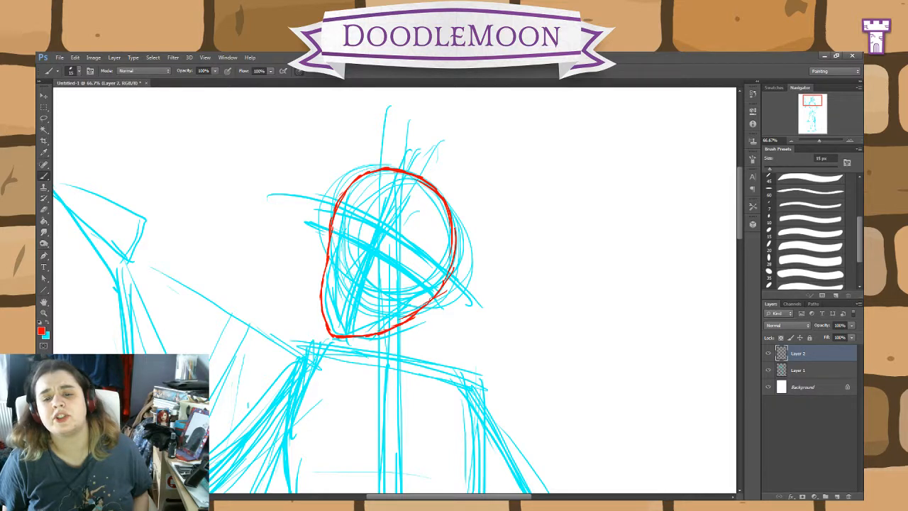
{"action": "mouse_move", "coordinate": [433, 298]}
{"action": "left_mouse_down"}
{"action": "mouse_move", "coordinate": [417, 314]}
{"action": "mouse_move", "coordinate": [343, 335]}
{"action": "mouse_move", "coordinate": [320, 295]}
{"action": "mouse_move", "coordinate": [332, 223]}
{"action": "mouse_move", "coordinate": [323, 278]}
{"action": "left_mouse_up"}
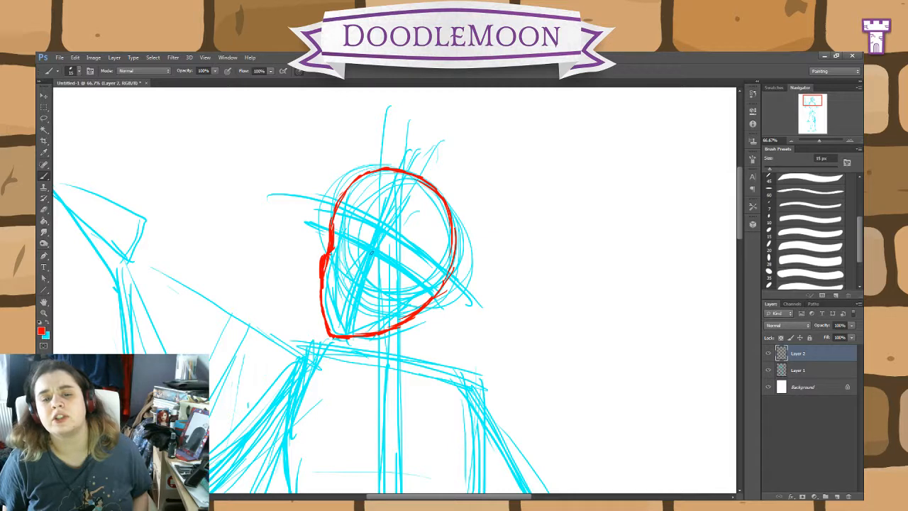
Step: Draw the nose and a pointed ear at the back of the jaw in red on Layer 2
{"action": "mouse_move", "coordinate": [364, 254]}
{"action": "left_mouse_down"}
{"action": "mouse_move", "coordinate": [347, 276]}
{"action": "mouse_move", "coordinate": [351, 286]}
{"action": "left_mouse_up"}
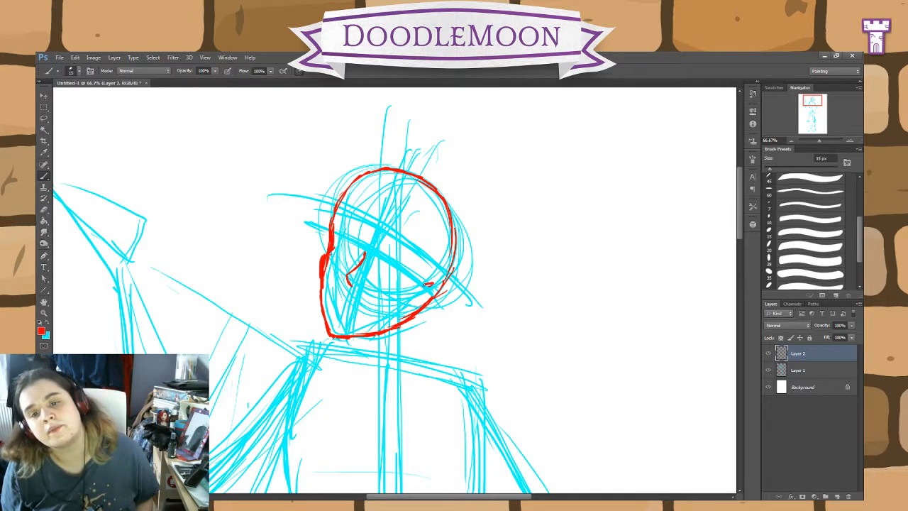
{"action": "left_click_drag", "start_coordinate": [425, 285], "coordinate": [441, 282]}
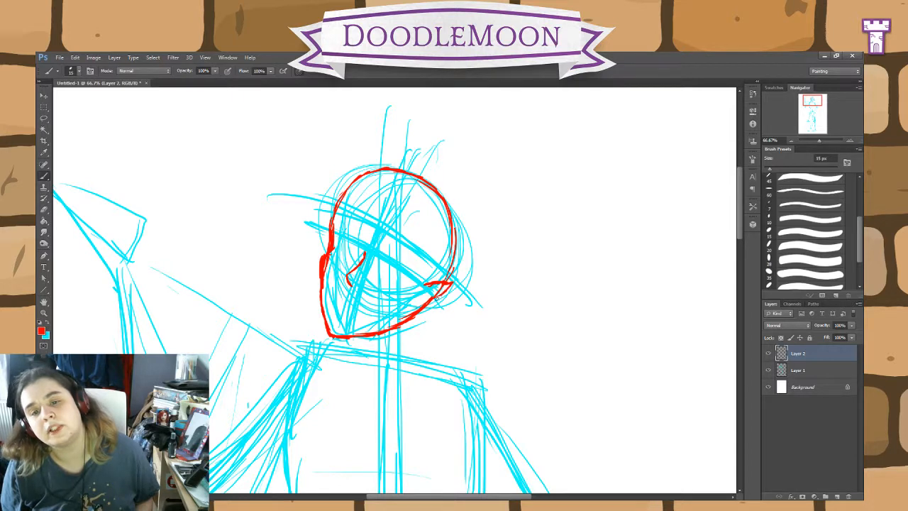
{"action": "mouse_move", "coordinate": [405, 311]}
{"action": "left_mouse_down"}
{"action": "mouse_move", "coordinate": [399, 320]}
{"action": "mouse_move", "coordinate": [461, 288]}
{"action": "mouse_move", "coordinate": [437, 287]}
{"action": "left_mouse_up"}
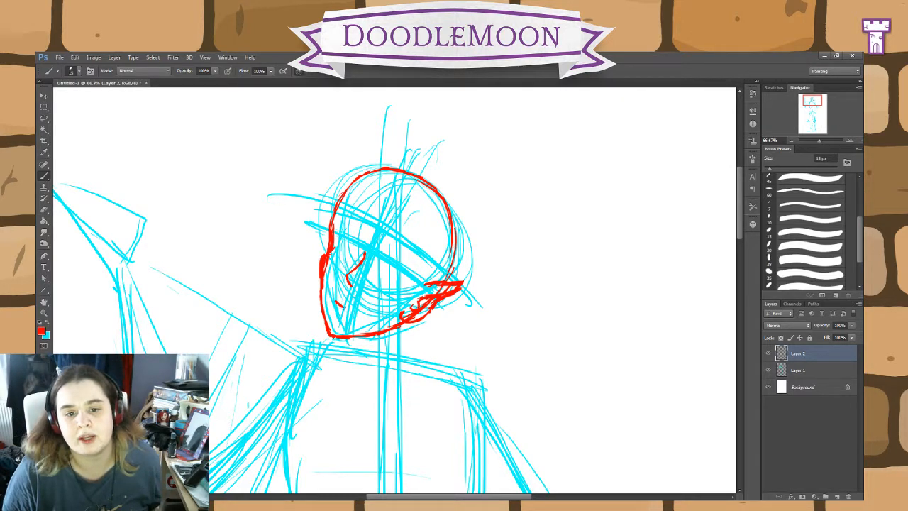
Step: Draw a short curved mouth and the arched upper lids of both eyes in red
{"action": "left_click_drag", "start_coordinate": [345, 307], "coordinate": [353, 310]}
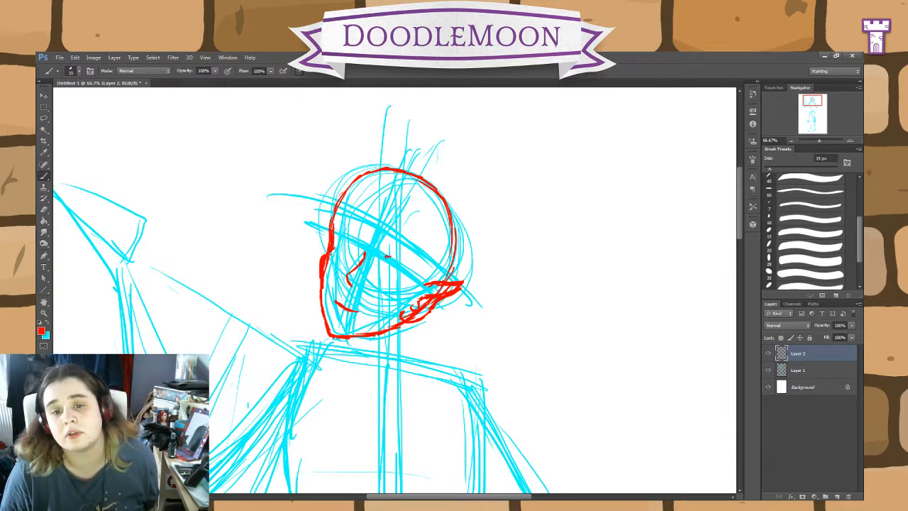
{"action": "left_click_drag", "start_coordinate": [389, 257], "coordinate": [407, 270]}
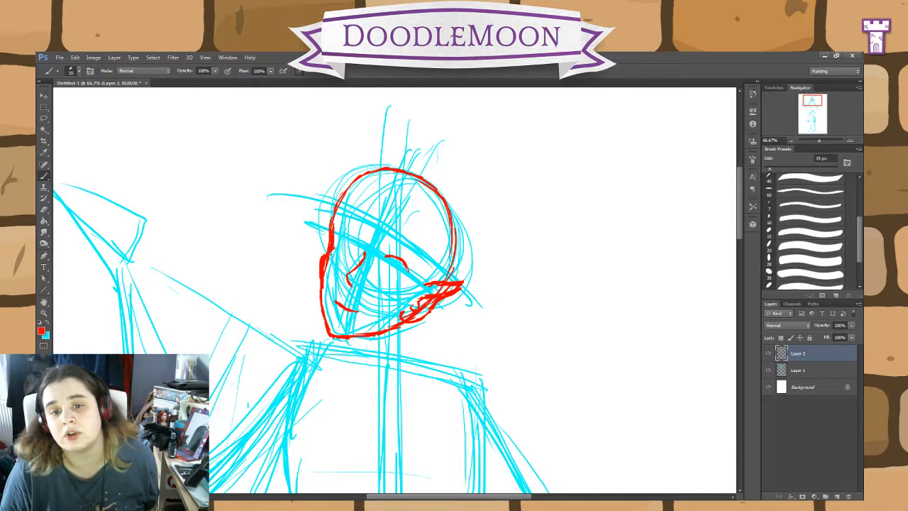
{"action": "left_click_drag", "start_coordinate": [359, 244], "coordinate": [340, 234]}
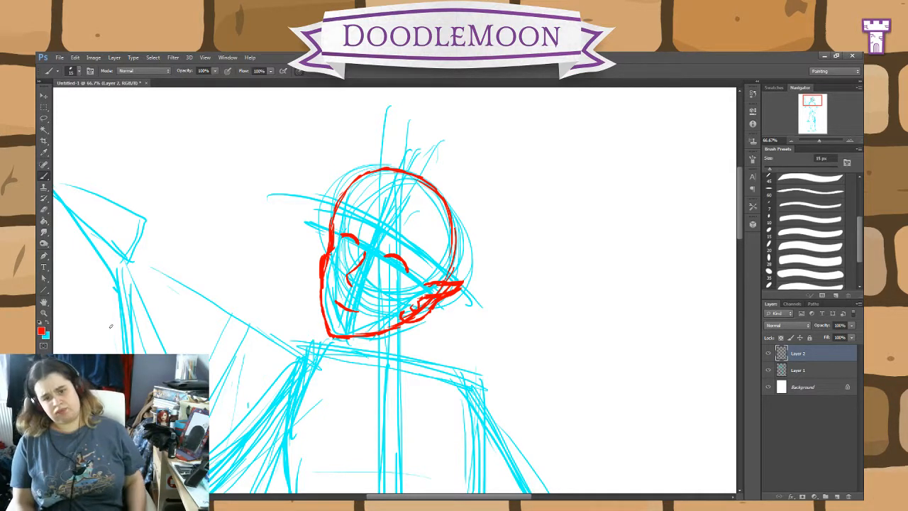
Step: Lasso the upper lid of the eye nearer the ear, nudge it slightly upward, deselect and return to the Brush
{"action": "left_click", "coordinate": [44, 119]}
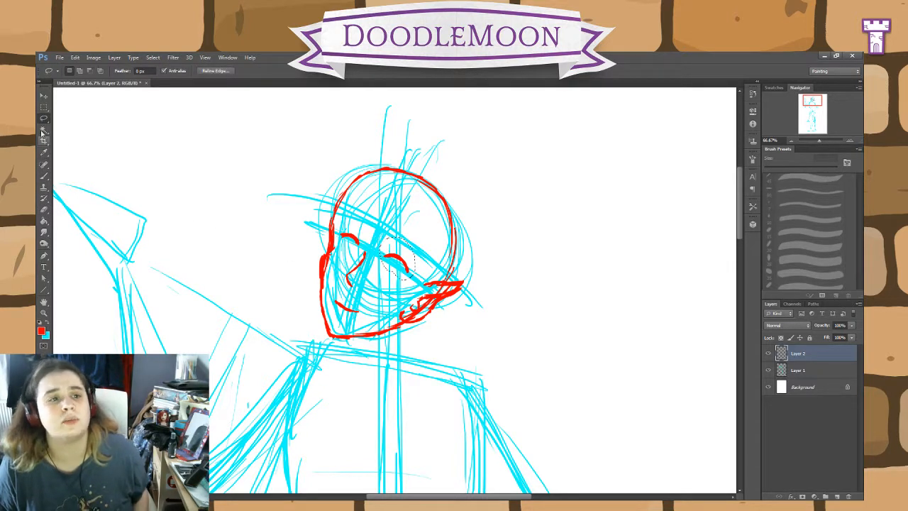
{"action": "left_click", "coordinate": [44, 95]}
{"action": "left_click_drag", "start_coordinate": [399, 269], "coordinate": [403, 264]}
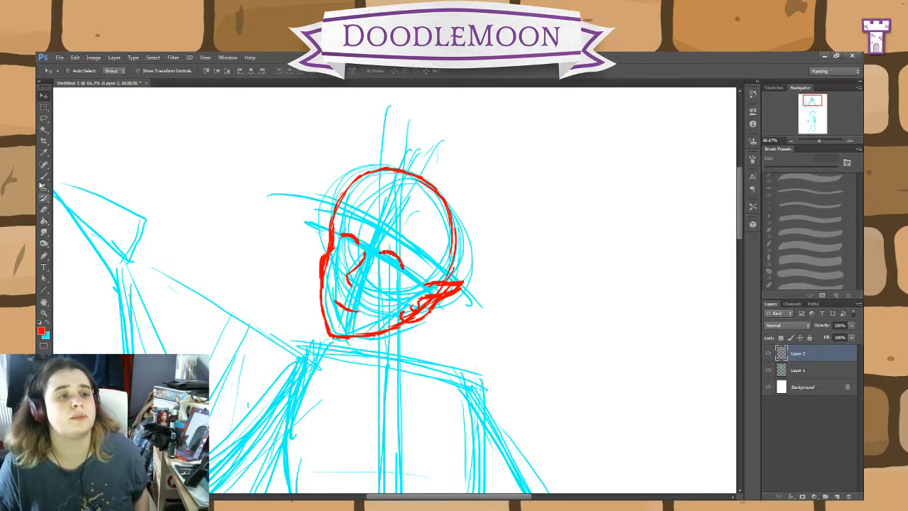
{"action": "left_click", "coordinate": [44, 175]}
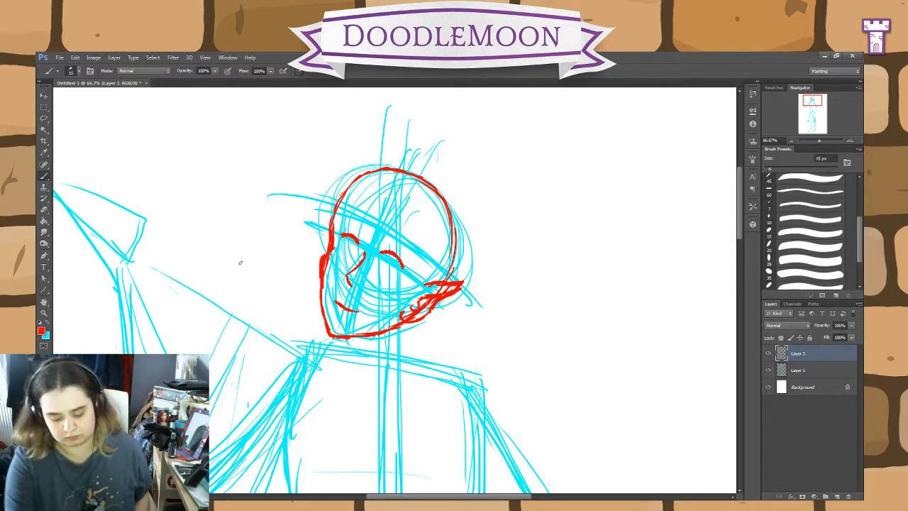
{"action": "key", "text": "ctrl+d"}
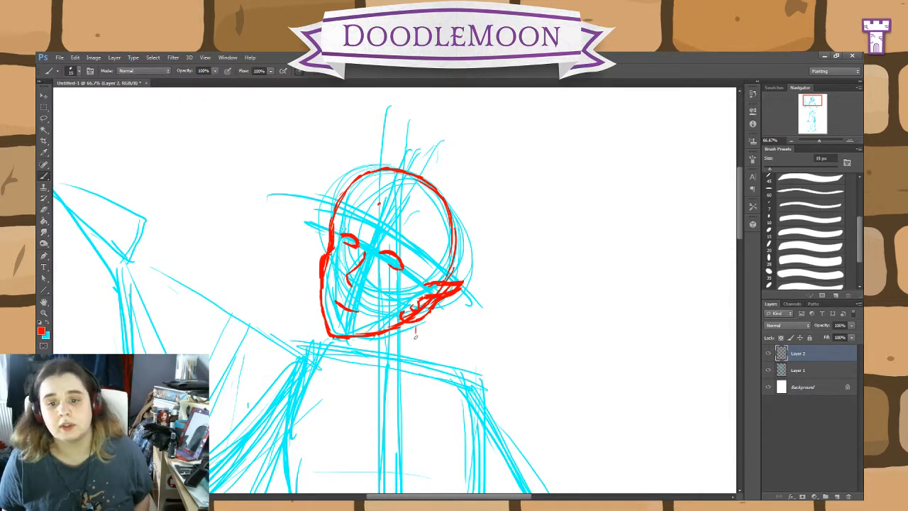
Step: Draw both sides of the neck, the curved neck base and the shoulder line below the ear in red on Layer 2
{"action": "left_click_drag", "start_coordinate": [412, 323], "coordinate": [416, 345]}
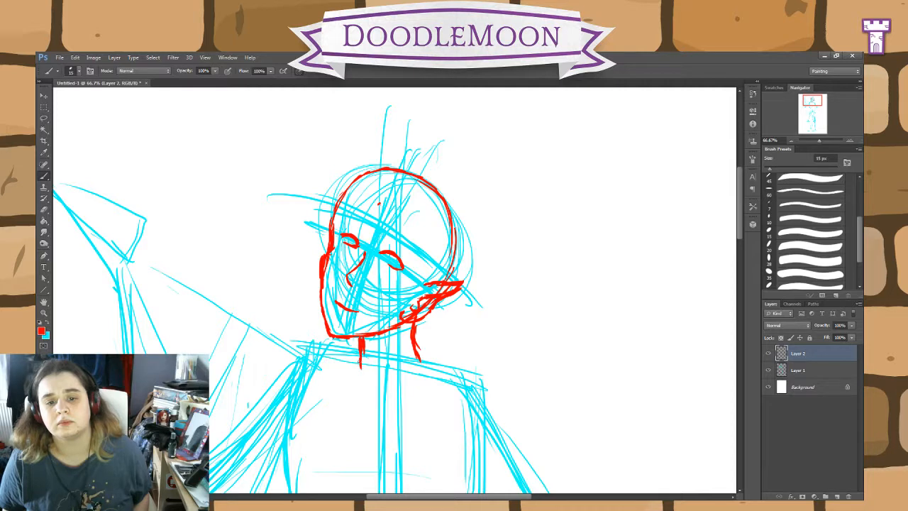
{"action": "left_click_drag", "start_coordinate": [360, 358], "coordinate": [374, 403]}
{"action": "mouse_move", "coordinate": [421, 357]}
{"action": "left_mouse_down"}
{"action": "mouse_move", "coordinate": [415, 377]}
{"action": "mouse_move", "coordinate": [374, 403]}
{"action": "mouse_move", "coordinate": [356, 374]}
{"action": "mouse_move", "coordinate": [361, 391]}
{"action": "mouse_move", "coordinate": [376, 403]}
{"action": "mouse_move", "coordinate": [439, 367]}
{"action": "mouse_move", "coordinate": [479, 377]}
{"action": "left_mouse_up"}
Step: Outline the bent arm's upper half in red from the shoulder down both sides to a rounded elbow
{"action": "key", "text": "space"}
{"action": "mouse_move", "coordinate": [587, 357]}
{"action": "left_mouse_down"}
{"action": "mouse_move", "coordinate": [632, 271]}
{"action": "mouse_move", "coordinate": [491, 192]}
{"action": "mouse_move", "coordinate": [502, 279]}
{"action": "left_mouse_up"}
{"action": "left_click_drag", "start_coordinate": [453, 402], "coordinate": [426, 353]}
{"action": "left_click_drag", "start_coordinate": [442, 384], "coordinate": [389, 303]}
{"action": "left_click_drag", "start_coordinate": [424, 348], "coordinate": [371, 276]}
{"action": "left_click_drag", "start_coordinate": [402, 325], "coordinate": [369, 277]}
{"action": "mouse_move", "coordinate": [370, 295]}
{"action": "left_mouse_down"}
{"action": "mouse_move", "coordinate": [381, 215]}
{"action": "mouse_move", "coordinate": [375, 234]}
{"action": "mouse_move", "coordinate": [393, 210]}
{"action": "mouse_move", "coordinate": [381, 210]}
{"action": "mouse_move", "coordinate": [397, 212]}
{"action": "mouse_move", "coordinate": [431, 261]}
{"action": "left_mouse_up"}
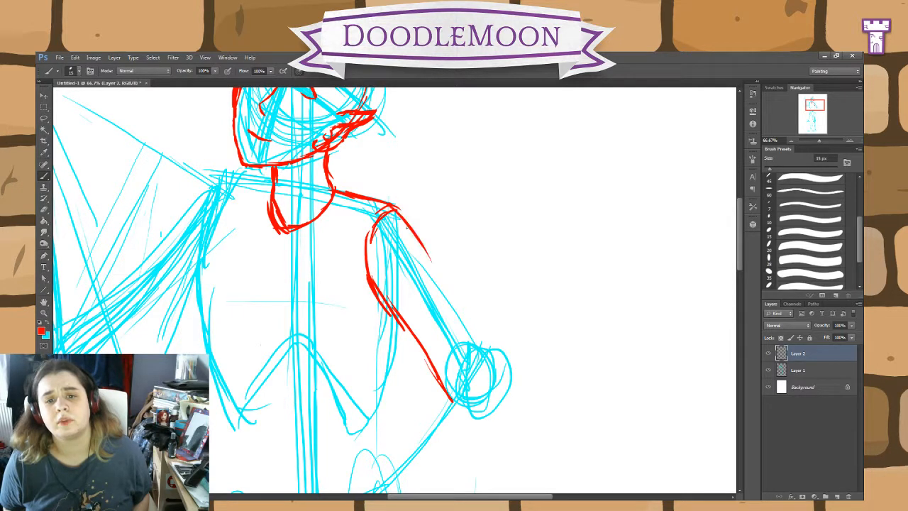
{"action": "left_click_drag", "start_coordinate": [401, 218], "coordinate": [484, 345]}
{"action": "left_click_drag", "start_coordinate": [434, 269], "coordinate": [498, 373]}
{"action": "mouse_move", "coordinate": [479, 332]}
{"action": "left_mouse_down"}
{"action": "mouse_move", "coordinate": [497, 379]}
{"action": "mouse_move", "coordinate": [477, 406]}
{"action": "mouse_move", "coordinate": [448, 394]}
{"action": "mouse_move", "coordinate": [428, 364]}
{"action": "mouse_move", "coordinate": [490, 402]}
{"action": "left_mouse_up"}
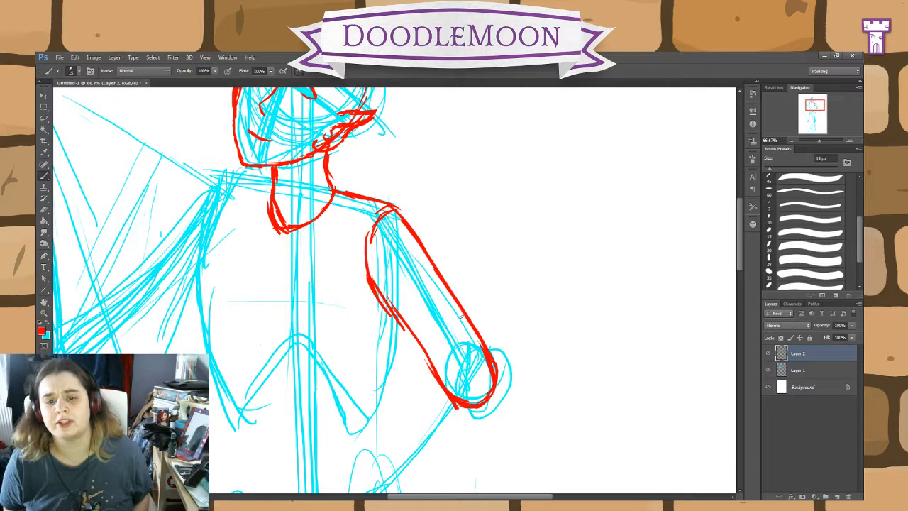
Step: Thicken the upper arm's inner contour and round off the shoulder cap with extra red strokes
{"action": "mouse_move", "coordinate": [441, 388]}
{"action": "left_mouse_down"}
{"action": "mouse_move", "coordinate": [382, 299]}
{"action": "mouse_move", "coordinate": [367, 227]}
{"action": "mouse_move", "coordinate": [386, 209]}
{"action": "left_mouse_up"}
{"action": "left_click_drag", "start_coordinate": [371, 241], "coordinate": [379, 285]}
{"action": "left_click_drag", "start_coordinate": [384, 209], "coordinate": [372, 278]}
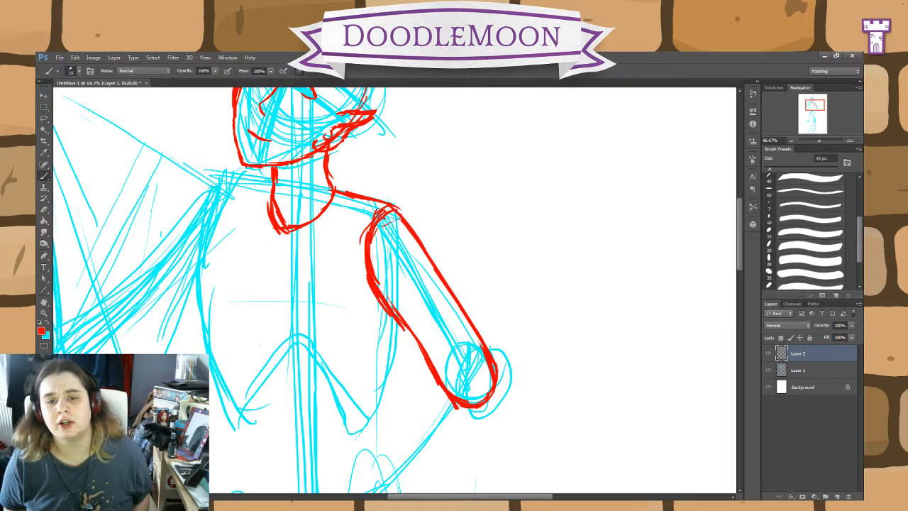
{"action": "left_click_drag", "start_coordinate": [382, 207], "coordinate": [363, 244]}
Step: Close the elbow into a circle and draw the forearm's inner edge down to the hip in red
{"action": "scroll", "coordinate": [459, 431], "scroll_direction": "down", "scroll_amount": 3}
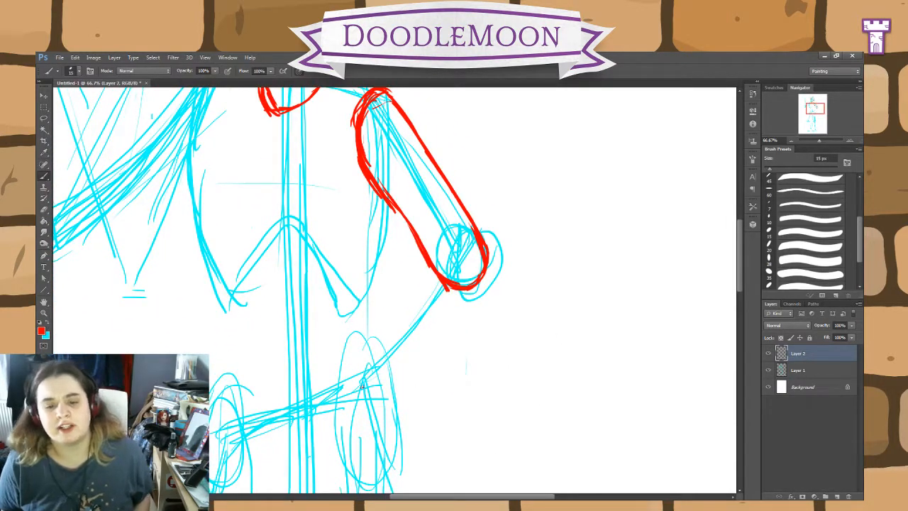
{"action": "left_click_drag", "start_coordinate": [362, 386], "coordinate": [399, 320]}
{"action": "mouse_move", "coordinate": [477, 234]}
{"action": "left_mouse_down"}
{"action": "mouse_move", "coordinate": [432, 254]}
{"action": "mouse_move", "coordinate": [412, 313]}
{"action": "mouse_move", "coordinate": [370, 352]}
{"action": "mouse_move", "coordinate": [424, 267]}
{"action": "mouse_move", "coordinate": [471, 238]}
{"action": "left_mouse_up"}
{"action": "mouse_move", "coordinate": [424, 258]}
{"action": "left_mouse_down"}
{"action": "mouse_move", "coordinate": [427, 270]}
{"action": "mouse_move", "coordinate": [376, 342]}
{"action": "left_mouse_up"}
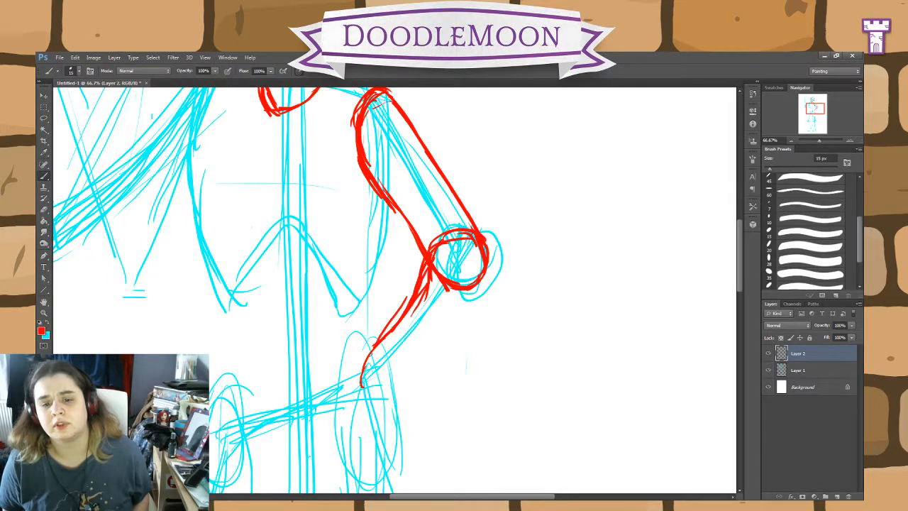
Step: Draw the rounded wrist and the forearm's outer edge up to the elbow, then reinforce the inner edge
{"action": "mouse_move", "coordinate": [361, 383]}
{"action": "left_mouse_down"}
{"action": "mouse_move", "coordinate": [380, 397]}
{"action": "mouse_move", "coordinate": [428, 346]}
{"action": "left_mouse_up"}
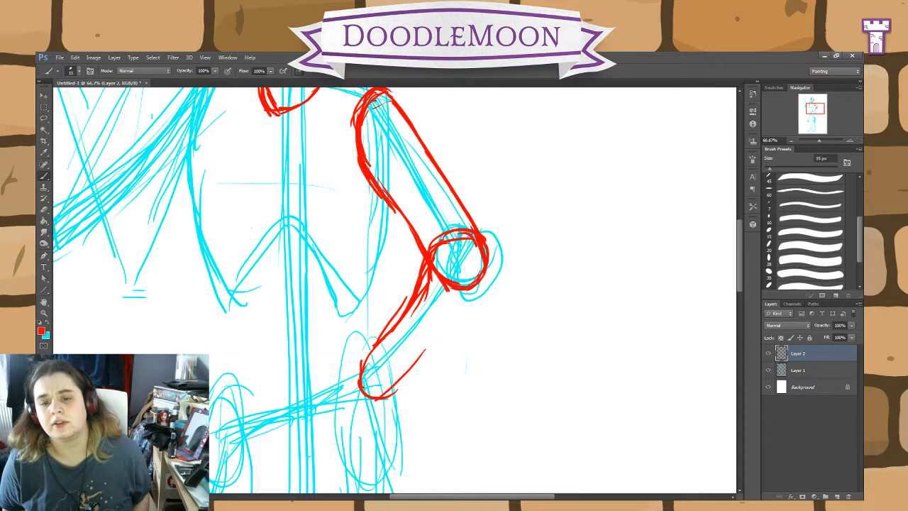
{"action": "left_click_drag", "start_coordinate": [484, 278], "coordinate": [404, 356]}
{"action": "left_click_drag", "start_coordinate": [457, 307], "coordinate": [379, 380]}
{"action": "mouse_move", "coordinate": [432, 333]}
{"action": "left_mouse_down"}
{"action": "mouse_move", "coordinate": [366, 393]}
{"action": "mouse_move", "coordinate": [357, 353]}
{"action": "mouse_move", "coordinate": [405, 302]}
{"action": "mouse_move", "coordinate": [420, 266]}
{"action": "left_mouse_up"}
{"action": "left_click_drag", "start_coordinate": [404, 308], "coordinate": [388, 332]}
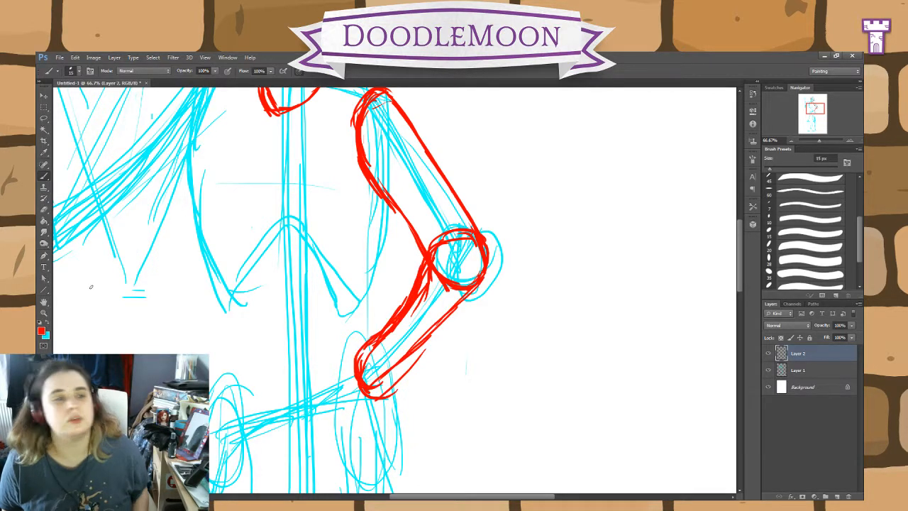
Step: Erase the stray red strokes beside the wrist and along both edges of the forearm
{"action": "left_click", "coordinate": [44, 210]}
{"action": "mouse_move", "coordinate": [403, 379]}
{"action": "left_mouse_down"}
{"action": "mouse_move", "coordinate": [388, 395]}
{"action": "mouse_move", "coordinate": [425, 351]}
{"action": "left_mouse_up"}
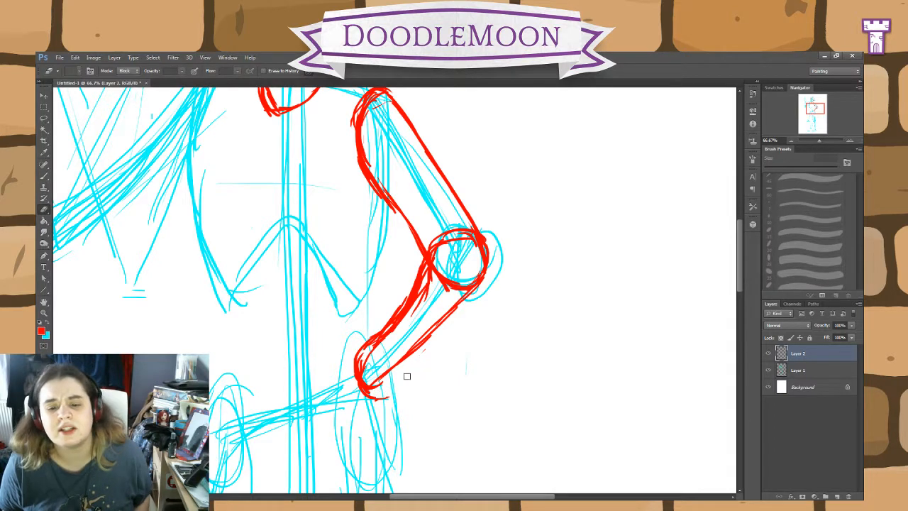
{"action": "mouse_move", "coordinate": [365, 396]}
{"action": "left_mouse_down"}
{"action": "mouse_move", "coordinate": [391, 397]}
{"action": "mouse_move", "coordinate": [366, 389]}
{"action": "mouse_move", "coordinate": [366, 355]}
{"action": "mouse_move", "coordinate": [416, 312]}
{"action": "mouse_move", "coordinate": [428, 280]}
{"action": "left_mouse_up"}
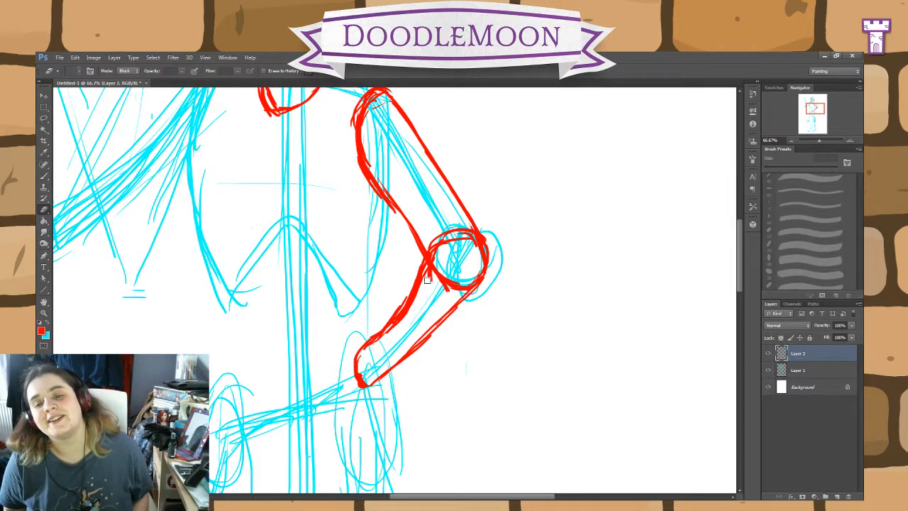
Step: Brush a mitten-shaped hand with a separate thumb in red, hanging from the wrist over the hip
{"action": "key", "text": "b"}
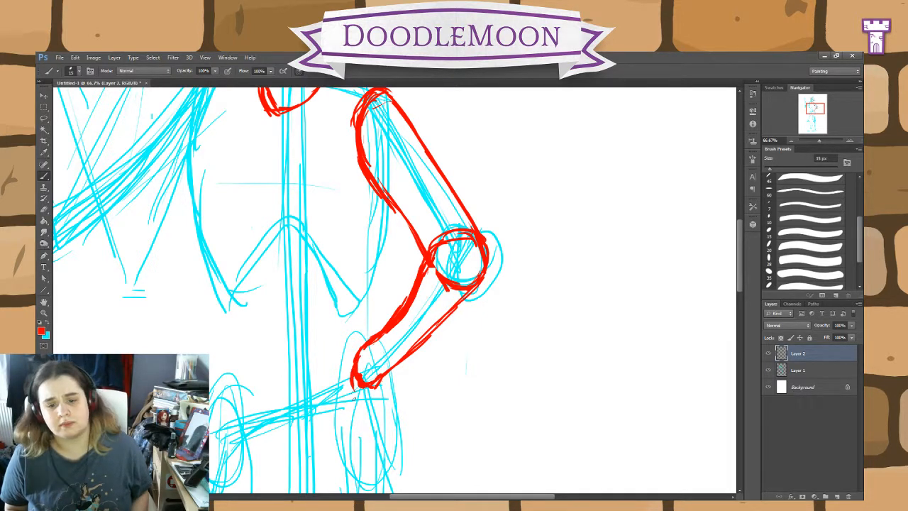
{"action": "left_click_drag", "start_coordinate": [361, 410], "coordinate": [359, 426]}
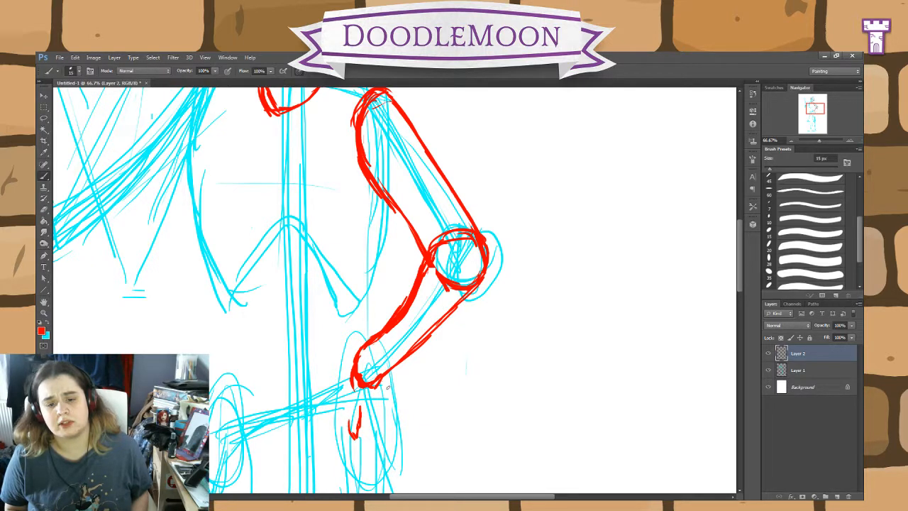
{"action": "mouse_move", "coordinate": [397, 405]}
{"action": "left_mouse_down"}
{"action": "mouse_move", "coordinate": [399, 444]}
{"action": "mouse_move", "coordinate": [387, 462]}
{"action": "mouse_move", "coordinate": [371, 439]}
{"action": "mouse_move", "coordinate": [379, 467]}
{"action": "left_mouse_up"}
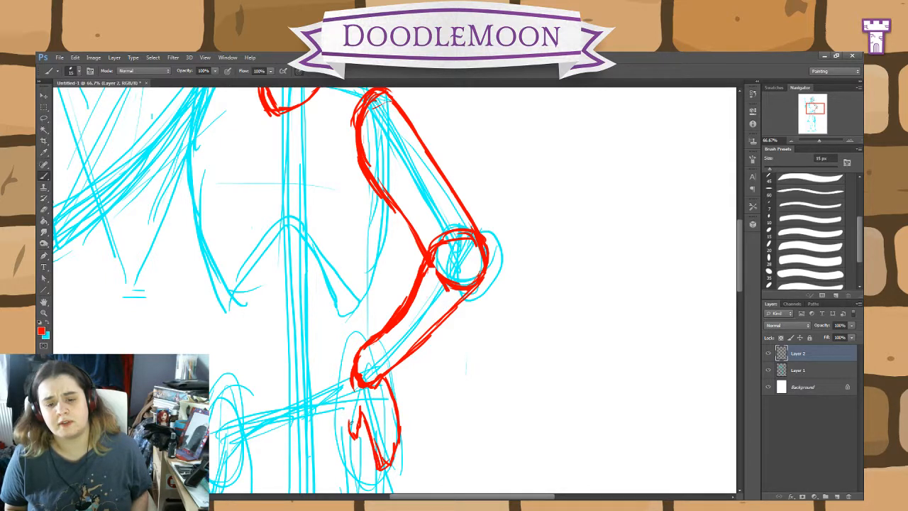
{"action": "left_click_drag", "start_coordinate": [347, 438], "coordinate": [349, 399]}
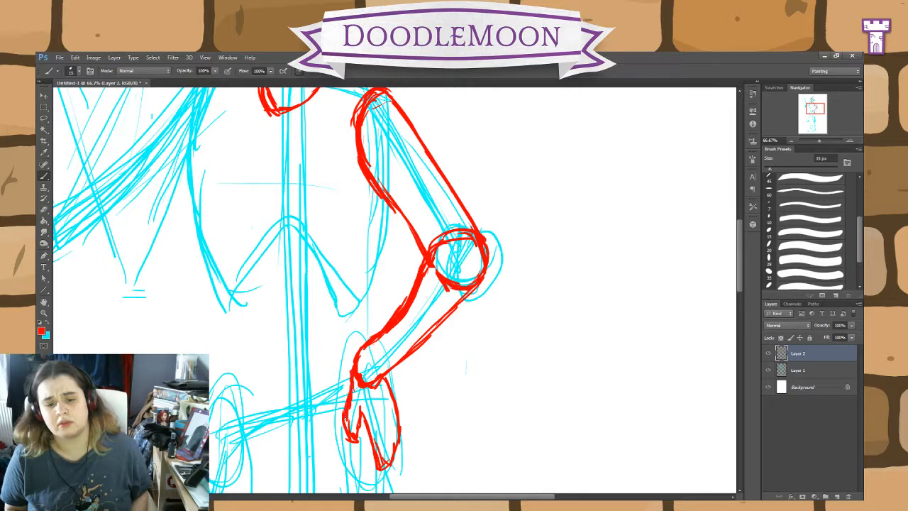
Step: Check the hand's proportions against the figure and extend its fingertips and thumb tip downward in red
{"action": "left_click_drag", "start_coordinate": [491, 426], "coordinate": [482, 357]}
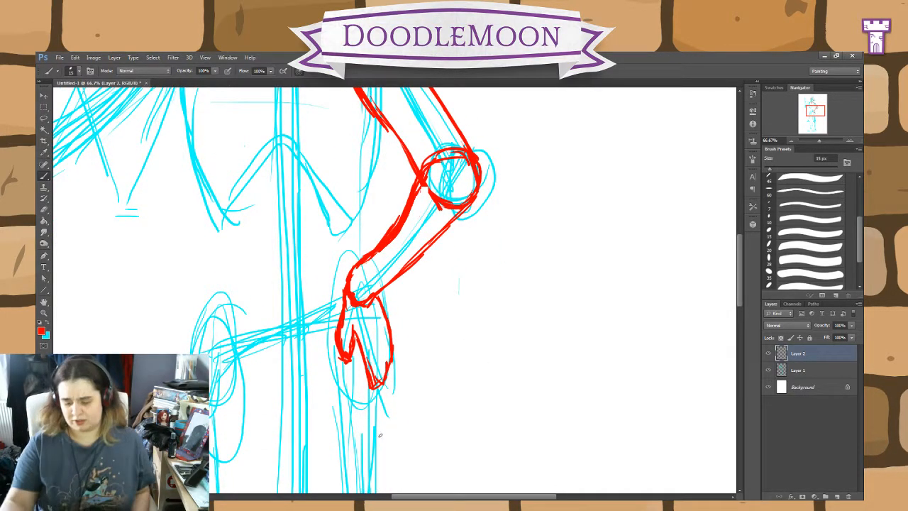
{"action": "key", "text": "ctrl+minus"}
{"action": "key", "text": "ctrl+minus"}
{"action": "key", "text": "ctrl+minus"}
{"action": "key", "text": "ctrl+plus"}
{"action": "key", "text": "ctrl+plus"}
{"action": "key", "text": "ctrl+plus"}
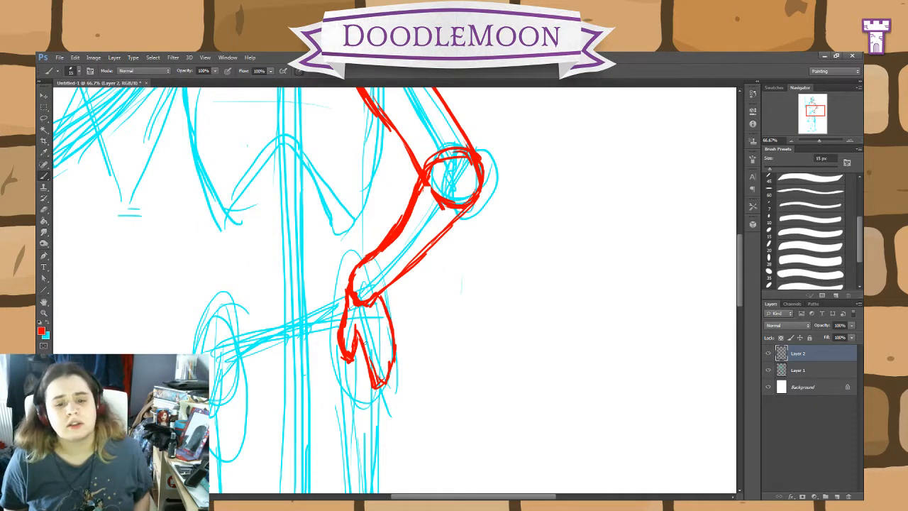
{"action": "left_click_drag", "start_coordinate": [382, 392], "coordinate": [391, 341]}
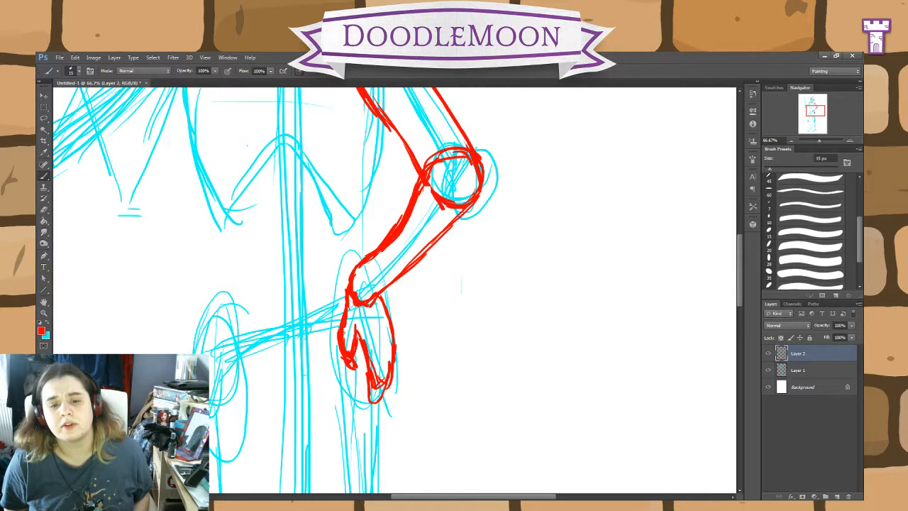
Step: Erase the leftover strokes inside the thumb and fingertips and redraw the fingers' inner edge with the Brush
{"action": "key", "text": "e"}
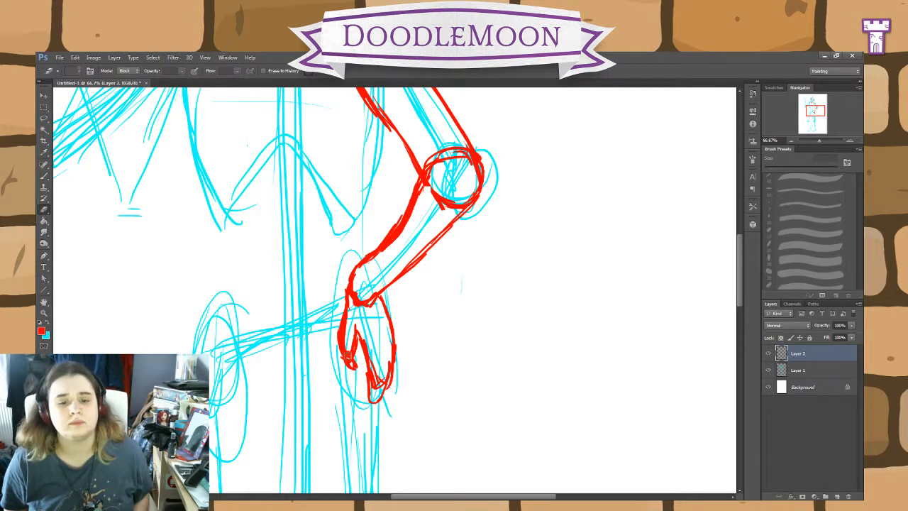
{"action": "left_click_drag", "start_coordinate": [346, 363], "coordinate": [349, 353]}
{"action": "key", "text": "b"}
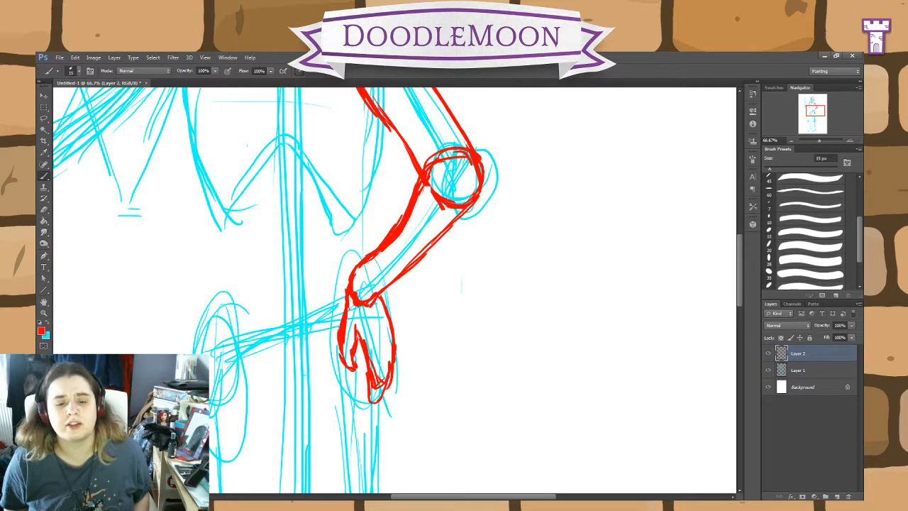
{"action": "key", "text": "e"}
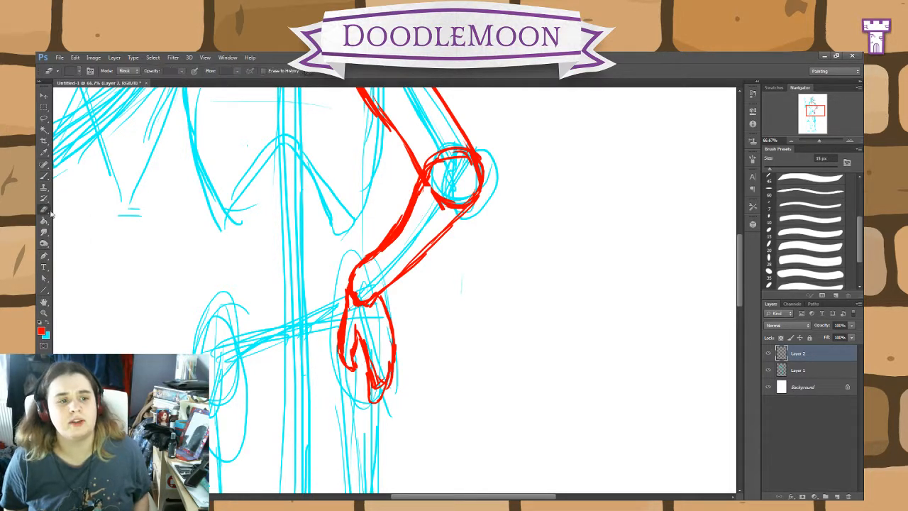
{"action": "mouse_move", "coordinate": [372, 368]}
{"action": "left_mouse_down"}
{"action": "mouse_move", "coordinate": [373, 387]}
{"action": "mouse_move", "coordinate": [380, 383]}
{"action": "left_mouse_up"}
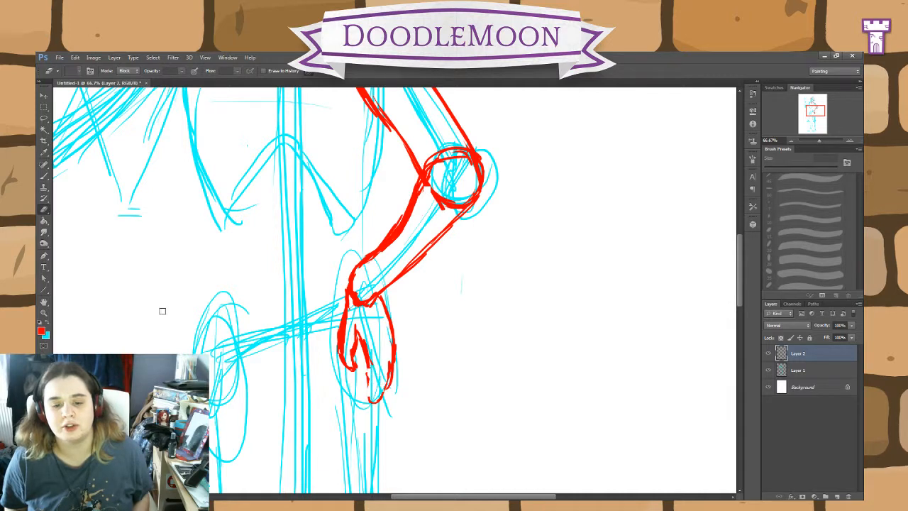
{"action": "left_click", "coordinate": [43, 175]}
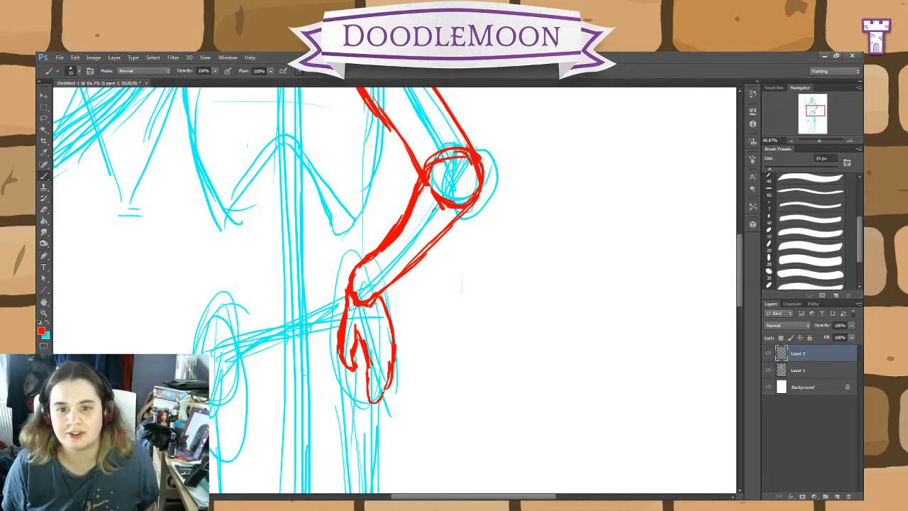
Step: Draw the torso side from the armpit to the wrist beside the bent arm, plus the pointed lower rib edge
{"action": "mouse_move", "coordinate": [235, 92]}
{"action": "left_mouse_down"}
{"action": "mouse_move", "coordinate": [352, 242]}
{"action": "mouse_move", "coordinate": [436, 376]}
{"action": "mouse_move", "coordinate": [412, 269]}
{"action": "mouse_move", "coordinate": [369, 182]}
{"action": "mouse_move", "coordinate": [344, 209]}
{"action": "left_mouse_up"}
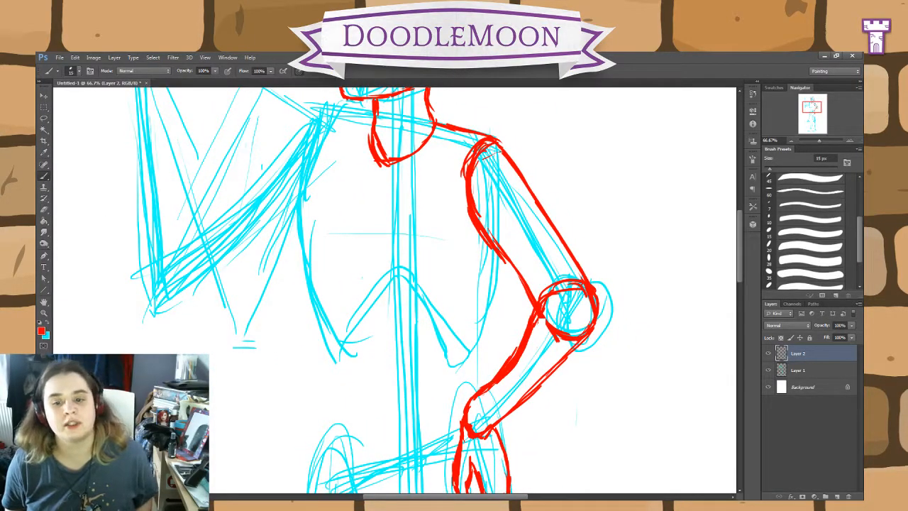
{"action": "mouse_move", "coordinate": [488, 246]}
{"action": "left_mouse_down"}
{"action": "mouse_move", "coordinate": [476, 375]}
{"action": "mouse_move", "coordinate": [477, 315]}
{"action": "mouse_move", "coordinate": [491, 275]}
{"action": "left_mouse_up"}
{"action": "left_click_drag", "start_coordinate": [471, 332], "coordinate": [439, 376]}
{"action": "left_click_drag", "start_coordinate": [446, 345], "coordinate": [437, 368]}
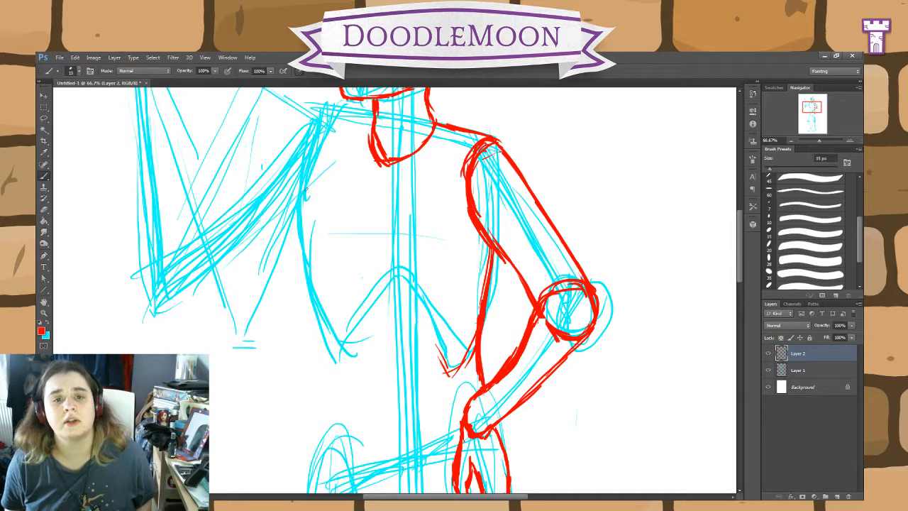
Step: Draw the opposite shoulder and torso side in red, curving in at the waist and out to the hip
{"action": "mouse_move", "coordinate": [331, 114]}
{"action": "left_mouse_down"}
{"action": "mouse_move", "coordinate": [296, 134]}
{"action": "mouse_move", "coordinate": [311, 166]}
{"action": "mouse_move", "coordinate": [298, 213]}
{"action": "left_mouse_up"}
{"action": "mouse_move", "coordinate": [313, 143]}
{"action": "left_mouse_down"}
{"action": "mouse_move", "coordinate": [307, 216]}
{"action": "mouse_move", "coordinate": [321, 303]}
{"action": "left_mouse_up"}
{"action": "mouse_move", "coordinate": [313, 260]}
{"action": "left_mouse_down"}
{"action": "mouse_move", "coordinate": [337, 375]}
{"action": "mouse_move", "coordinate": [323, 436]}
{"action": "mouse_move", "coordinate": [325, 393]}
{"action": "left_mouse_up"}
{"action": "left_click_drag", "start_coordinate": [318, 457], "coordinate": [329, 359]}
{"action": "left_click_drag", "start_coordinate": [325, 420], "coordinate": [320, 315]}
{"action": "left_click_drag", "start_coordinate": [328, 371], "coordinate": [318, 303]}
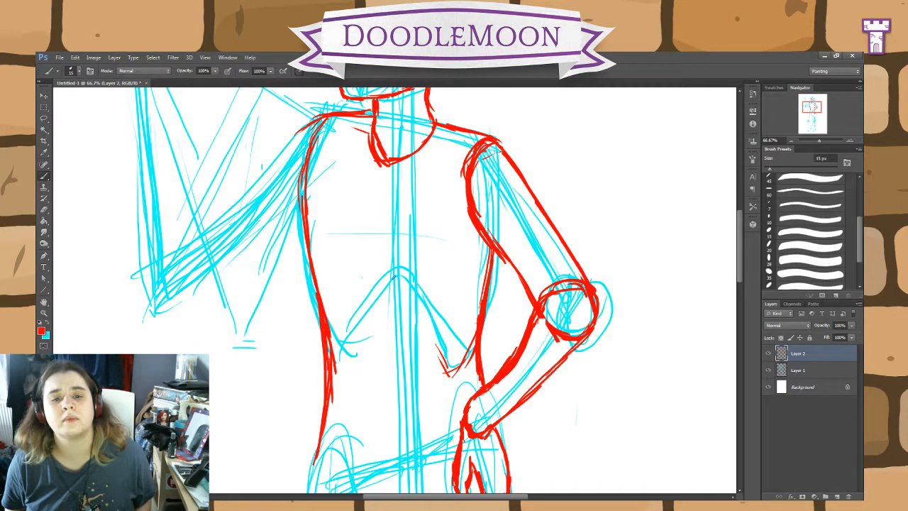
Step: Draw a nearly horizontal line under one side of the chest and a curved contour on the side nearer the bent arm
{"action": "left_click_drag", "start_coordinate": [371, 312], "coordinate": [337, 313]}
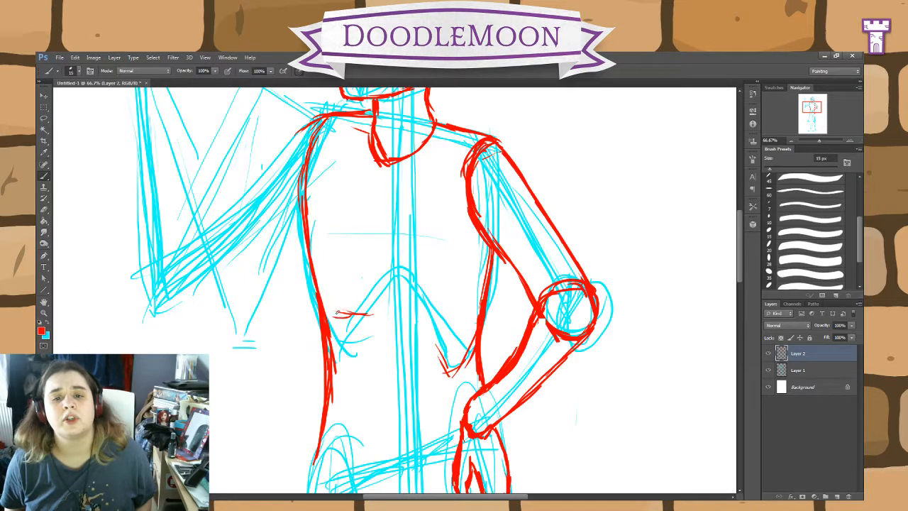
{"action": "mouse_move", "coordinate": [444, 236]}
{"action": "left_mouse_down"}
{"action": "mouse_move", "coordinate": [460, 295]}
{"action": "mouse_move", "coordinate": [454, 313]}
{"action": "mouse_move", "coordinate": [427, 328]}
{"action": "left_mouse_up"}
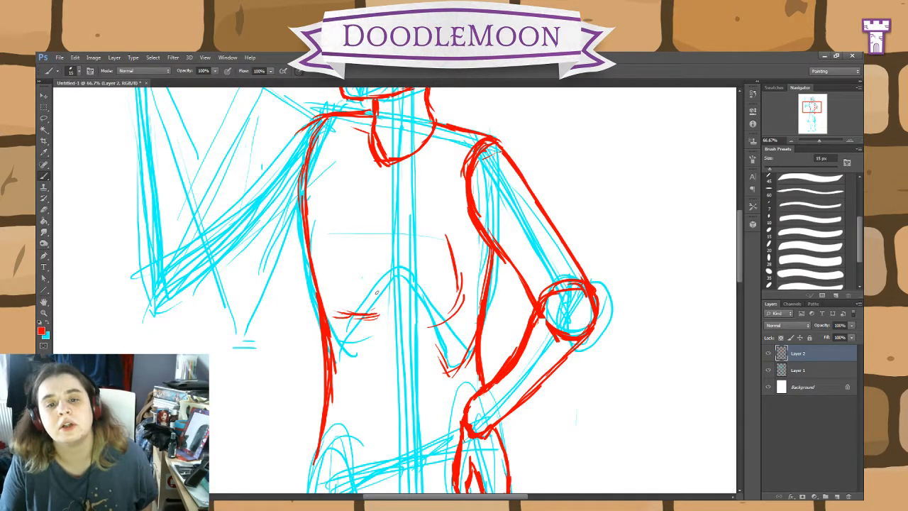
{"action": "left_click_drag", "start_coordinate": [360, 318], "coordinate": [313, 312]}
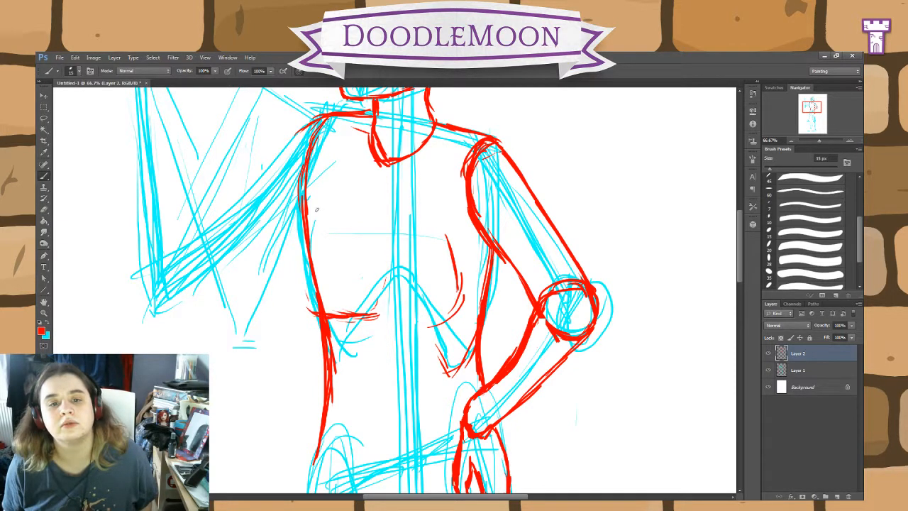
Step: Add a rounded outer chest contour bulging past the torso side opposite the bent arm and join it to the underline
{"action": "left_click_drag", "start_coordinate": [310, 215], "coordinate": [313, 237]}
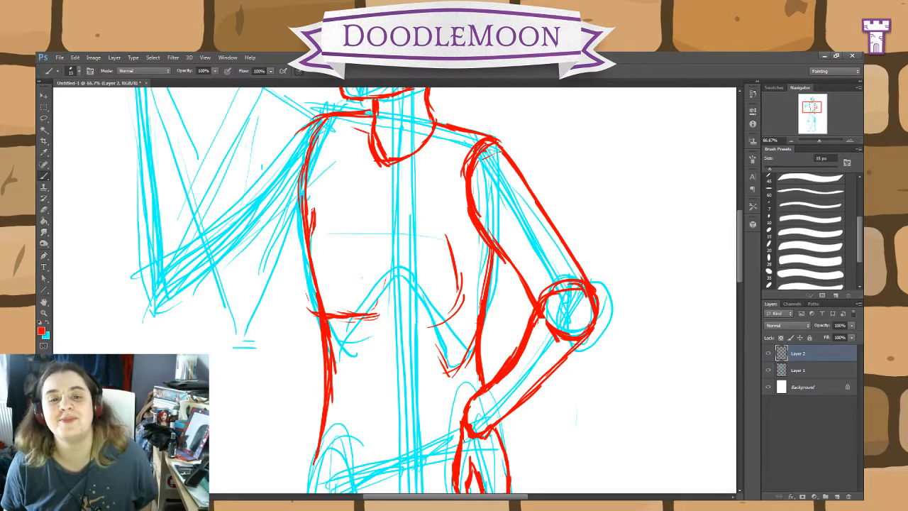
{"action": "mouse_move", "coordinate": [313, 199]}
{"action": "left_mouse_down"}
{"action": "mouse_move", "coordinate": [298, 291]}
{"action": "mouse_move", "coordinate": [308, 307]}
{"action": "left_mouse_up"}
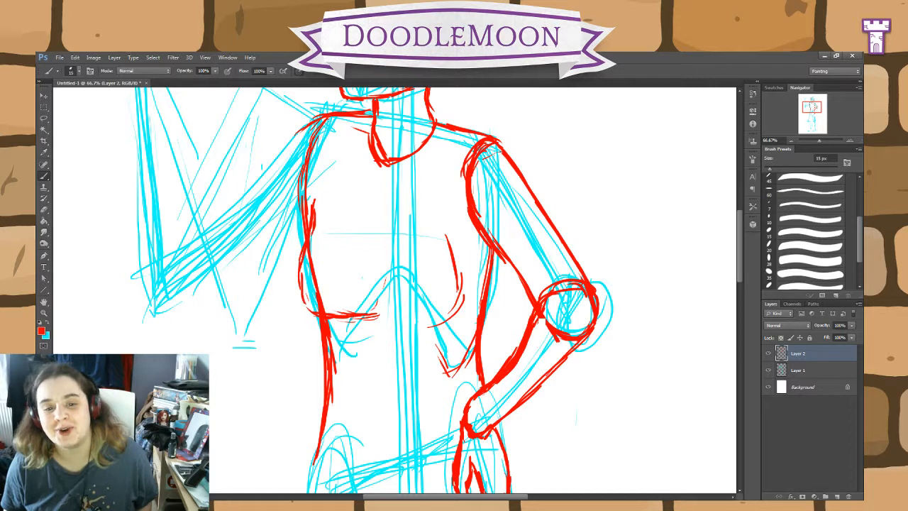
{"action": "left_click_drag", "start_coordinate": [360, 318], "coordinate": [313, 317]}
{"action": "left_click_drag", "start_coordinate": [321, 320], "coordinate": [298, 308]}
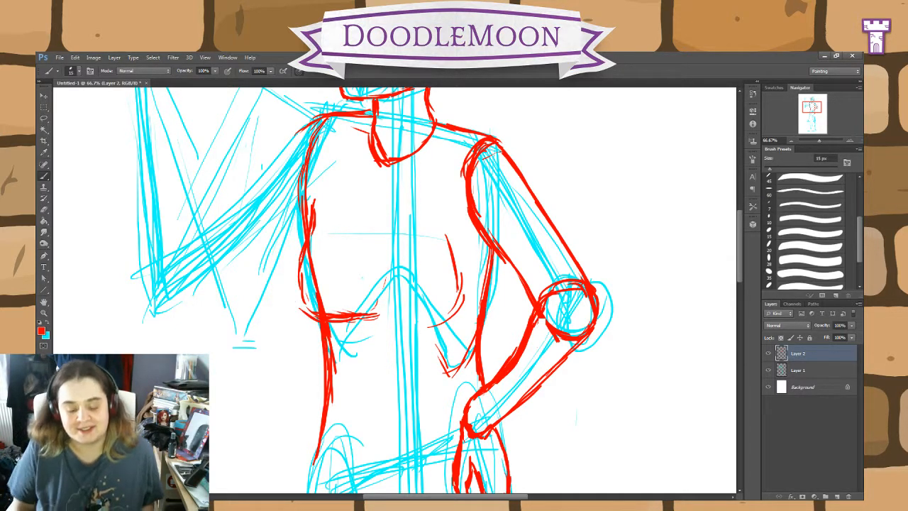
Step: Draw a full rounded contour in red for the chest side nearer the bent arm, running down and under from the centre
{"action": "left_click_drag", "start_coordinate": [305, 307], "coordinate": [301, 268]}
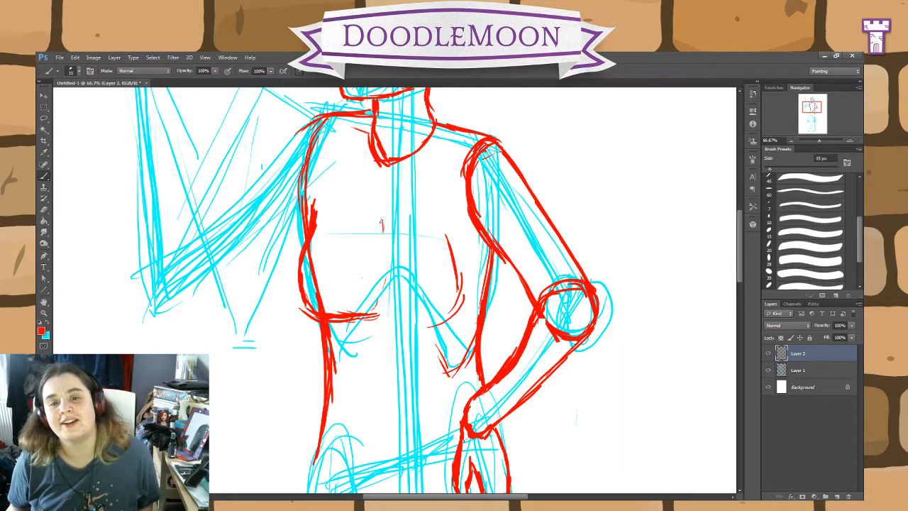
{"action": "mouse_move", "coordinate": [384, 215]}
{"action": "left_mouse_down"}
{"action": "mouse_move", "coordinate": [368, 300]}
{"action": "mouse_move", "coordinate": [390, 321]}
{"action": "mouse_move", "coordinate": [440, 328]}
{"action": "mouse_move", "coordinate": [464, 225]}
{"action": "left_mouse_up"}
{"action": "mouse_move", "coordinate": [458, 259]}
{"action": "left_mouse_down"}
{"action": "mouse_move", "coordinate": [465, 230]}
{"action": "mouse_move", "coordinate": [460, 298]}
{"action": "mouse_move", "coordinate": [445, 318]}
{"action": "mouse_move", "coordinate": [419, 332]}
{"action": "mouse_move", "coordinate": [383, 325]}
{"action": "left_mouse_up"}
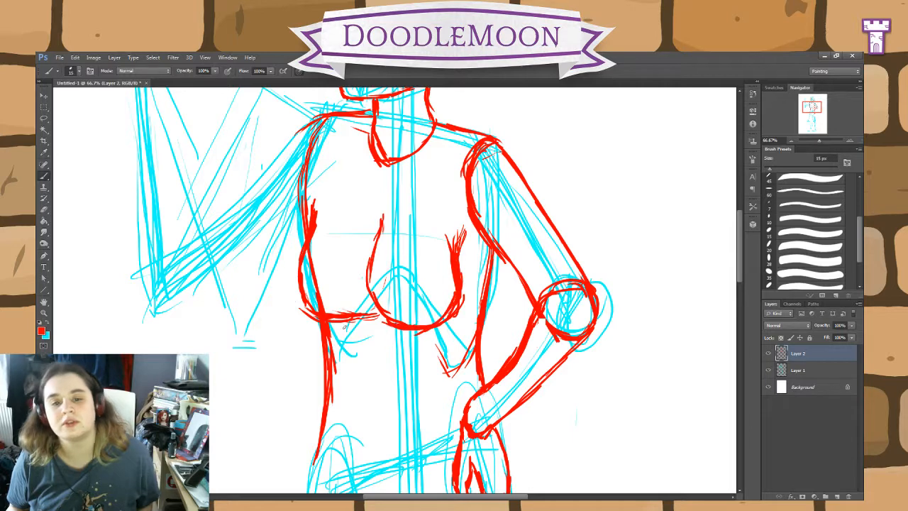
Step: Erase the chest contour nearer the bent arm and redraw it in red as a U-shape open at the top
{"action": "key", "text": "e"}
{"action": "mouse_move", "coordinate": [456, 313]}
{"action": "left_mouse_down"}
{"action": "mouse_move", "coordinate": [461, 254]}
{"action": "mouse_move", "coordinate": [442, 230]}
{"action": "mouse_move", "coordinate": [450, 298]}
{"action": "mouse_move", "coordinate": [399, 325]}
{"action": "mouse_move", "coordinate": [422, 331]}
{"action": "mouse_move", "coordinate": [387, 312]}
{"action": "mouse_move", "coordinate": [367, 280]}
{"action": "mouse_move", "coordinate": [371, 258]}
{"action": "left_mouse_up"}
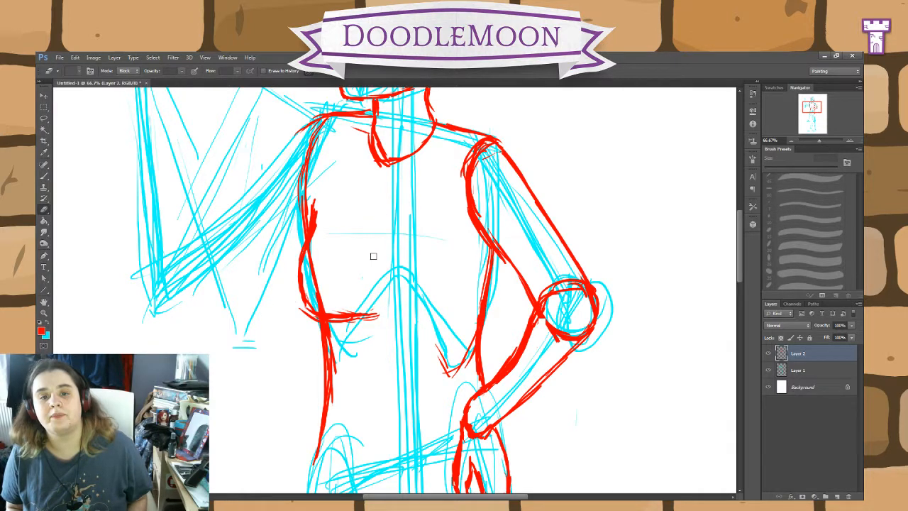
{"action": "left_click", "coordinate": [44, 176]}
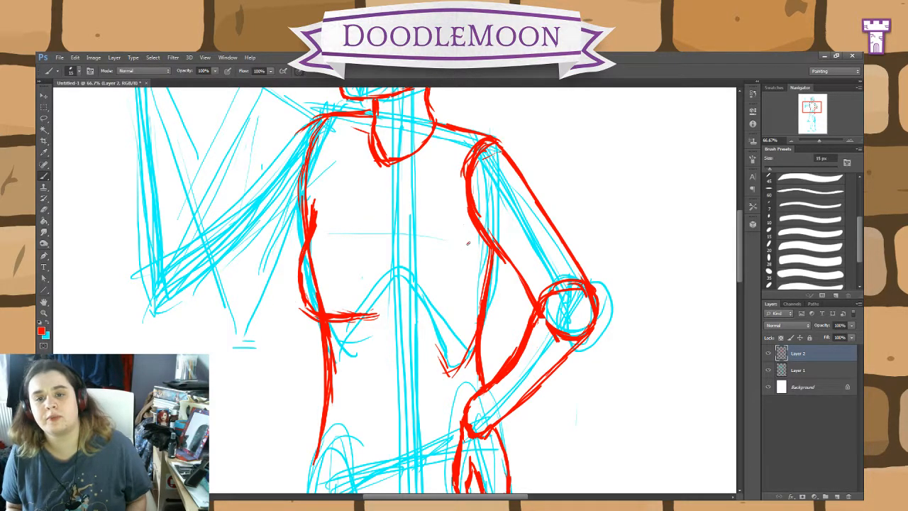
{"action": "mouse_move", "coordinate": [466, 263]}
{"action": "left_mouse_down"}
{"action": "mouse_move", "coordinate": [461, 300]}
{"action": "mouse_move", "coordinate": [442, 315]}
{"action": "mouse_move", "coordinate": [389, 317]}
{"action": "mouse_move", "coordinate": [379, 281]}
{"action": "left_mouse_up"}
{"action": "mouse_move", "coordinate": [376, 284]}
{"action": "left_mouse_down"}
{"action": "mouse_move", "coordinate": [388, 212]}
{"action": "mouse_move", "coordinate": [384, 314]}
{"action": "mouse_move", "coordinate": [432, 322]}
{"action": "left_mouse_up"}
Step: Curve up the inner end of the opposite chest underline and thicken that side's outer contour toward the armpit
{"action": "mouse_move", "coordinate": [384, 298]}
{"action": "left_mouse_down"}
{"action": "mouse_move", "coordinate": [401, 315]}
{"action": "mouse_move", "coordinate": [363, 313]}
{"action": "left_mouse_up"}
{"action": "mouse_move", "coordinate": [360, 304]}
{"action": "left_mouse_down"}
{"action": "mouse_move", "coordinate": [350, 313]}
{"action": "mouse_move", "coordinate": [360, 312]}
{"action": "left_mouse_up"}
{"action": "mouse_move", "coordinate": [300, 299]}
{"action": "left_mouse_down"}
{"action": "mouse_move", "coordinate": [316, 317]}
{"action": "mouse_move", "coordinate": [300, 266]}
{"action": "left_mouse_up"}
{"action": "left_click_drag", "start_coordinate": [304, 275], "coordinate": [316, 205]}
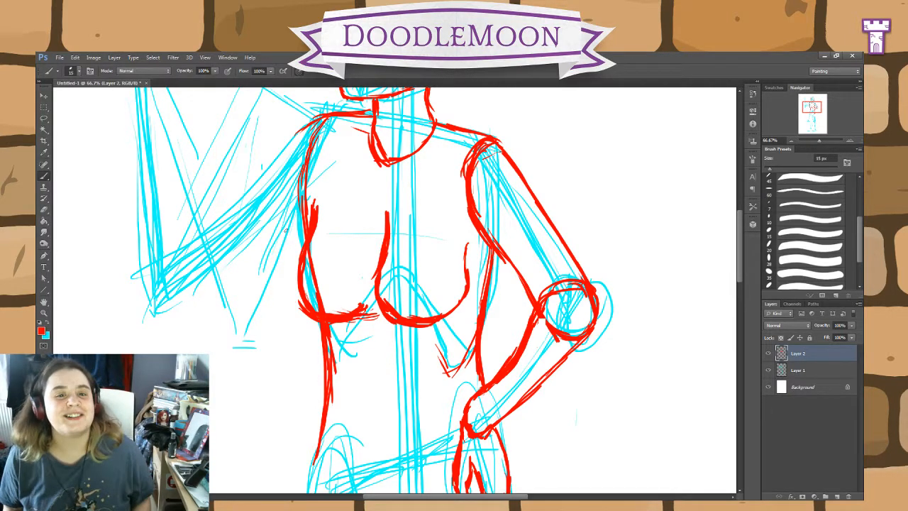
Step: Outline the upper part of the raised arm in red from armpit and shoulder down to a rounded elbow
{"action": "mouse_move", "coordinate": [406, 305]}
{"action": "left_mouse_down"}
{"action": "mouse_move", "coordinate": [612, 386]}
{"action": "mouse_move", "coordinate": [597, 401]}
{"action": "left_mouse_up"}
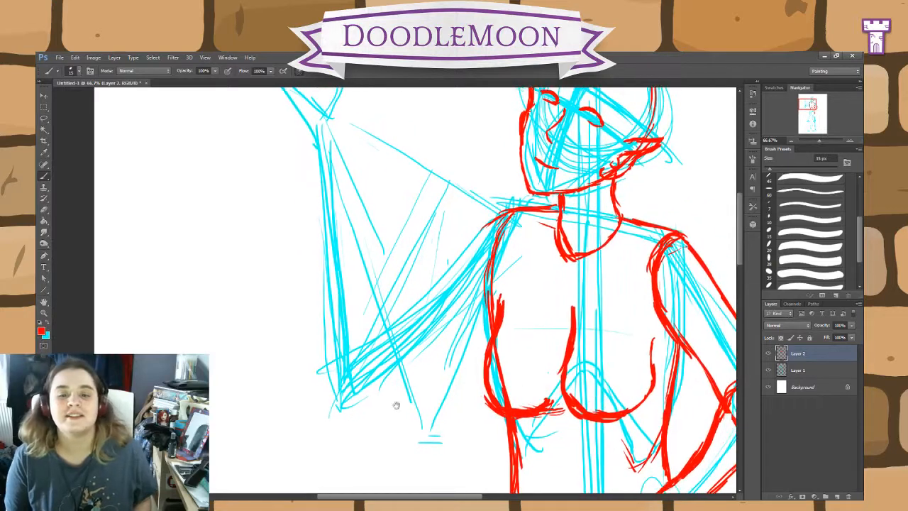
{"action": "left_click_drag", "start_coordinate": [342, 410], "coordinate": [391, 385]}
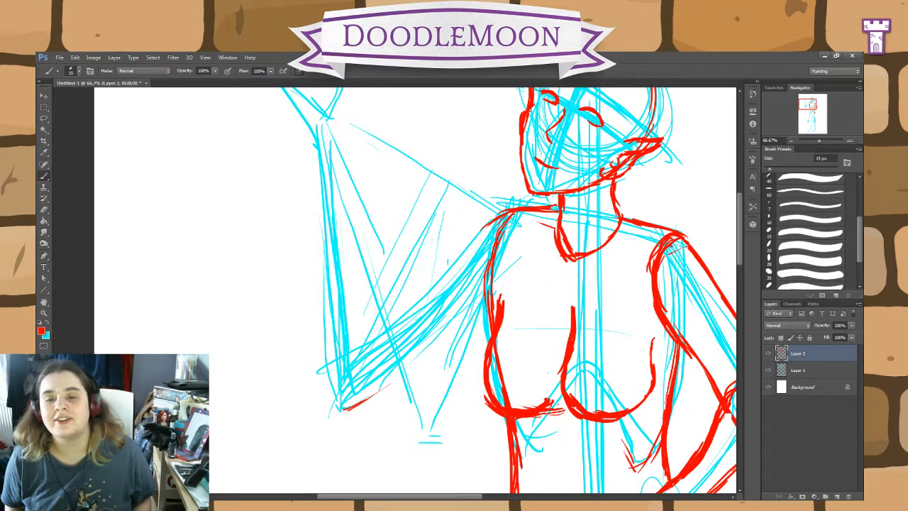
{"action": "left_click_drag", "start_coordinate": [488, 315], "coordinate": [381, 386]}
{"action": "left_click_drag", "start_coordinate": [425, 353], "coordinate": [366, 397]}
{"action": "mouse_move", "coordinate": [406, 372]}
{"action": "left_mouse_down"}
{"action": "mouse_move", "coordinate": [345, 408]}
{"action": "mouse_move", "coordinate": [331, 401]}
{"action": "mouse_move", "coordinate": [334, 372]}
{"action": "left_mouse_up"}
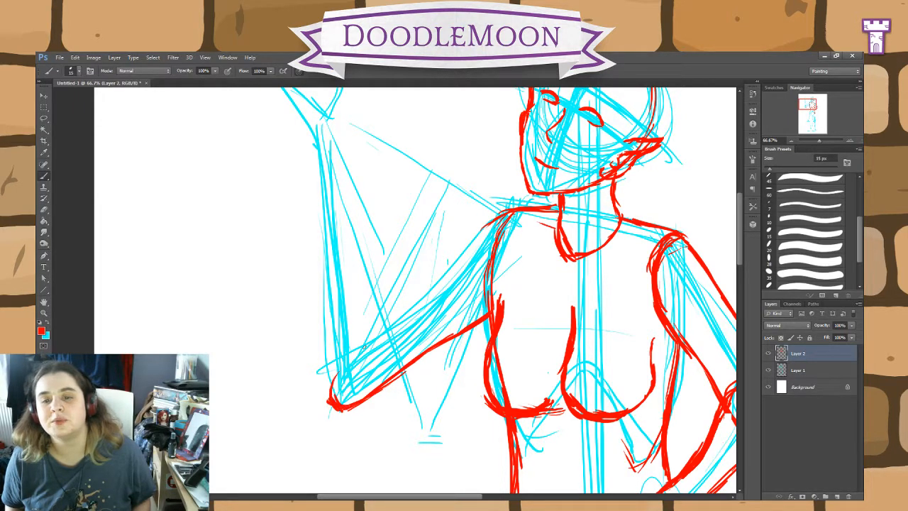
{"action": "mouse_move", "coordinate": [494, 222]}
{"action": "left_mouse_down"}
{"action": "mouse_move", "coordinate": [358, 346]}
{"action": "mouse_move", "coordinate": [328, 395]}
{"action": "mouse_move", "coordinate": [336, 371]}
{"action": "left_mouse_up"}
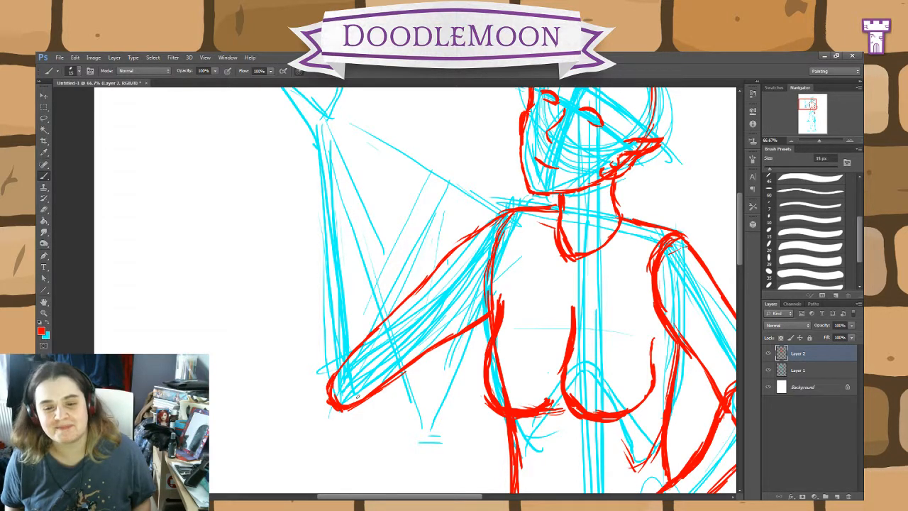
Step: Outline the raised forearm in red as a long tapered shape from the elbow up to a rounded wrist
{"action": "mouse_move", "coordinate": [484, 310]}
{"action": "left_mouse_down"}
{"action": "mouse_move", "coordinate": [584, 377]}
{"action": "mouse_move", "coordinate": [568, 376]}
{"action": "left_mouse_up"}
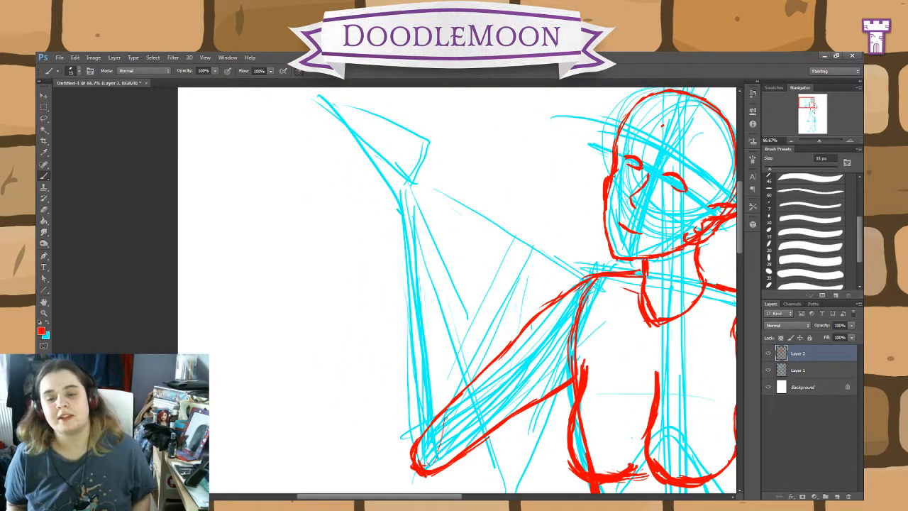
{"action": "mouse_move", "coordinate": [448, 423]}
{"action": "left_mouse_down"}
{"action": "mouse_move", "coordinate": [430, 236]}
{"action": "mouse_move", "coordinate": [405, 169]}
{"action": "mouse_move", "coordinate": [387, 190]}
{"action": "mouse_move", "coordinate": [389, 303]}
{"action": "left_mouse_up"}
{"action": "mouse_move", "coordinate": [409, 452]}
{"action": "left_mouse_down"}
{"action": "mouse_move", "coordinate": [386, 230]}
{"action": "mouse_move", "coordinate": [390, 176]}
{"action": "mouse_move", "coordinate": [426, 213]}
{"action": "mouse_move", "coordinate": [440, 354]}
{"action": "mouse_move", "coordinate": [463, 430]}
{"action": "mouse_move", "coordinate": [441, 466]}
{"action": "mouse_move", "coordinate": [459, 416]}
{"action": "left_mouse_up"}
{"action": "left_click_drag", "start_coordinate": [458, 454], "coordinate": [423, 219]}
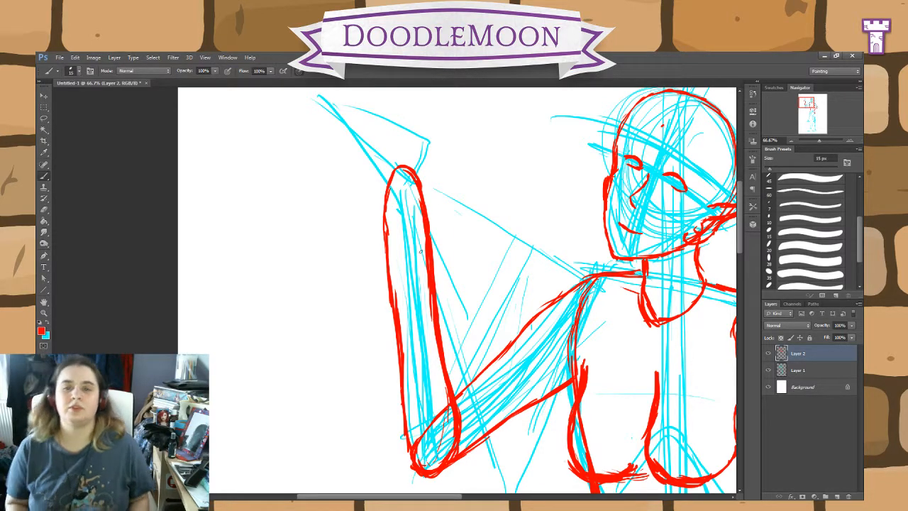
Step: Try outlining an open hand with thumb and fingers in red above the raised wrist, and erase it
{"action": "left_click_drag", "start_coordinate": [486, 246], "coordinate": [469, 355]}
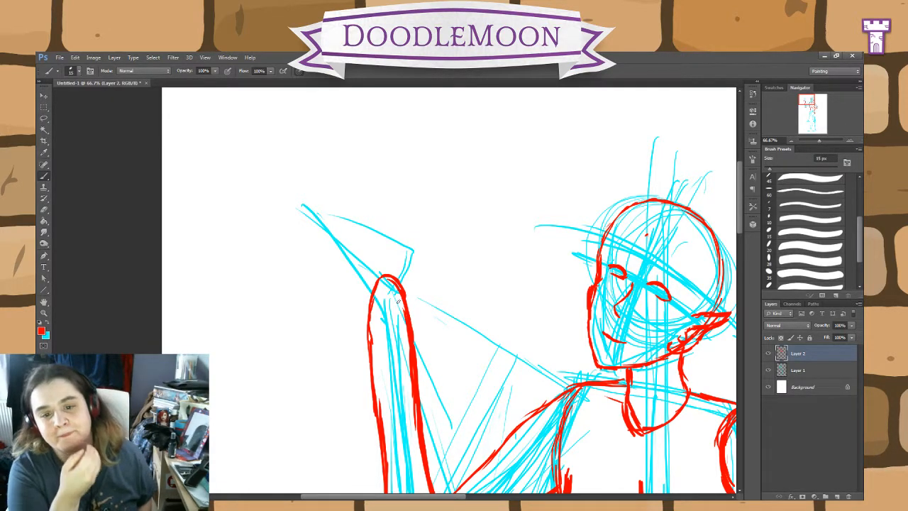
{"action": "mouse_move", "coordinate": [402, 284]}
{"action": "left_mouse_down"}
{"action": "mouse_move", "coordinate": [408, 215]}
{"action": "mouse_move", "coordinate": [397, 219]}
{"action": "mouse_move", "coordinate": [391, 248]}
{"action": "mouse_move", "coordinate": [372, 241]}
{"action": "mouse_move", "coordinate": [368, 183]}
{"action": "mouse_move", "coordinate": [349, 230]}
{"action": "left_mouse_up"}
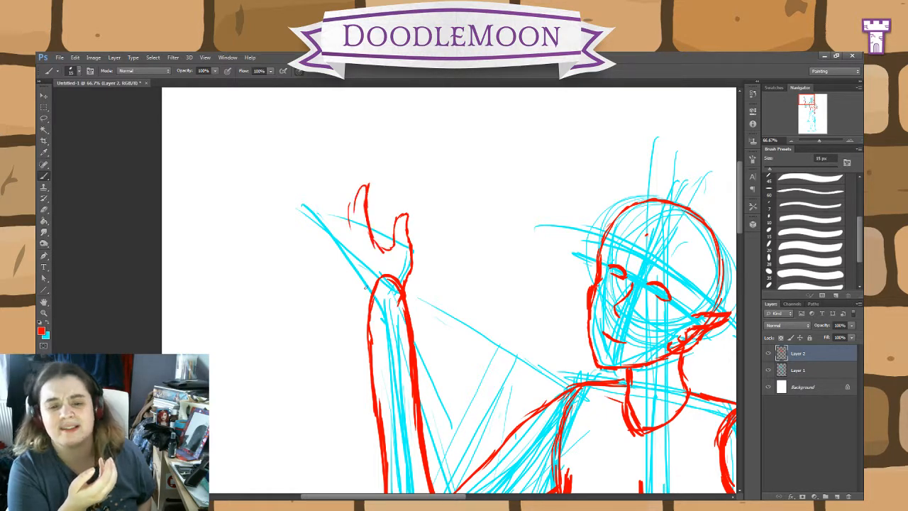
{"action": "left_click_drag", "start_coordinate": [371, 295], "coordinate": [344, 265]}
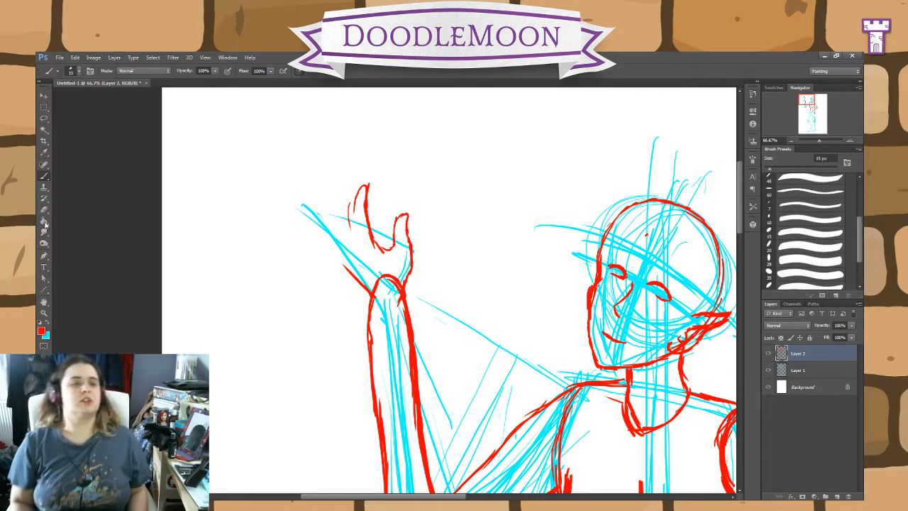
{"action": "key", "text": "e"}
{"action": "mouse_move", "coordinate": [399, 280]}
{"action": "left_mouse_down"}
{"action": "mouse_move", "coordinate": [403, 250]}
{"action": "mouse_move", "coordinate": [406, 262]}
{"action": "mouse_move", "coordinate": [397, 234]}
{"action": "mouse_move", "coordinate": [370, 203]}
{"action": "mouse_move", "coordinate": [364, 169]}
{"action": "mouse_move", "coordinate": [348, 227]}
{"action": "mouse_move", "coordinate": [348, 284]}
{"action": "mouse_move", "coordinate": [367, 293]}
{"action": "left_mouse_up"}
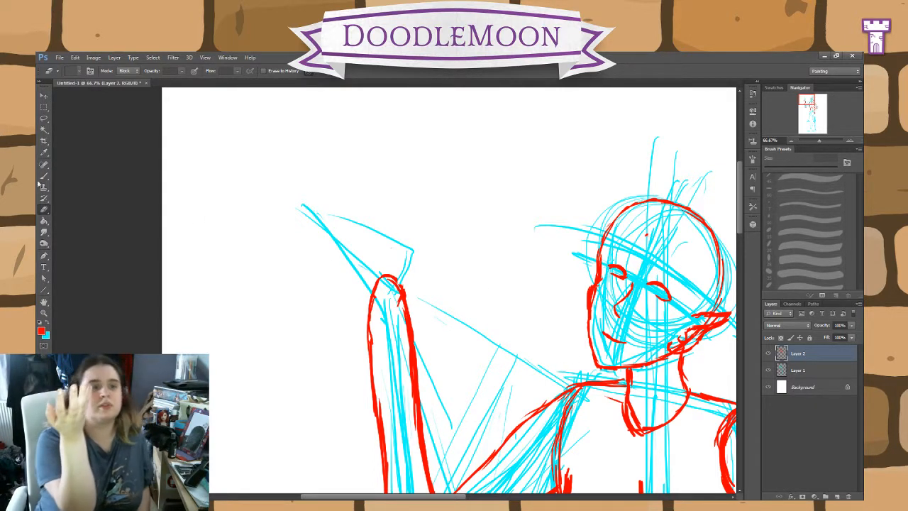
Step: Draw a second red hand above the raised wrist, with slim grouped fingers, an outer palm edge and a thumb
{"action": "key", "text": "b"}
{"action": "mouse_move", "coordinate": [392, 275]}
{"action": "left_mouse_down"}
{"action": "mouse_move", "coordinate": [359, 237]}
{"action": "mouse_move", "coordinate": [350, 208]}
{"action": "mouse_move", "coordinate": [346, 231]}
{"action": "mouse_move", "coordinate": [368, 290]}
{"action": "mouse_move", "coordinate": [406, 289]}
{"action": "mouse_move", "coordinate": [408, 263]}
{"action": "mouse_move", "coordinate": [379, 240]}
{"action": "mouse_move", "coordinate": [395, 270]}
{"action": "mouse_move", "coordinate": [379, 242]}
{"action": "mouse_move", "coordinate": [369, 184]}
{"action": "mouse_move", "coordinate": [372, 241]}
{"action": "mouse_move", "coordinate": [362, 194]}
{"action": "mouse_move", "coordinate": [353, 215]}
{"action": "left_mouse_up"}
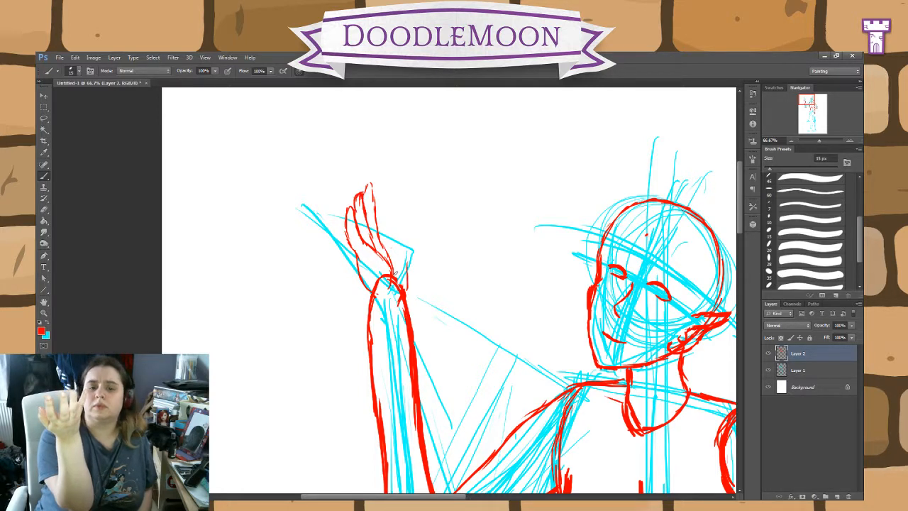
{"action": "mouse_move", "coordinate": [405, 288]}
{"action": "left_mouse_down"}
{"action": "mouse_move", "coordinate": [401, 215]}
{"action": "mouse_move", "coordinate": [390, 234]}
{"action": "left_mouse_up"}
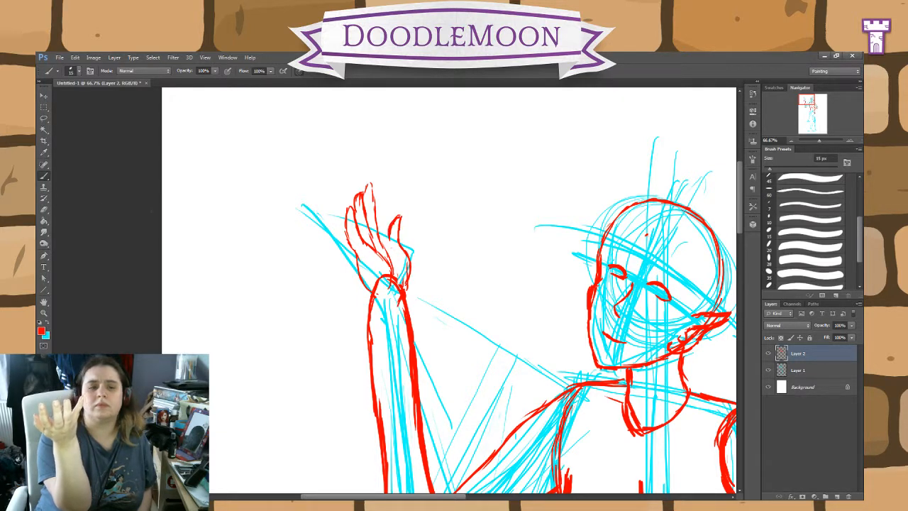
Step: Lasso the grouped fingers and outer palm edge, move them away from the thumb and slightly up, and deselect
{"action": "left_click", "coordinate": [44, 118]}
{"action": "mouse_move", "coordinate": [355, 294]}
{"action": "left_mouse_down"}
{"action": "mouse_move", "coordinate": [394, 262]}
{"action": "mouse_move", "coordinate": [383, 212]}
{"action": "mouse_move", "coordinate": [352, 183]}
{"action": "left_mouse_up"}
{"action": "key", "text": "v"}
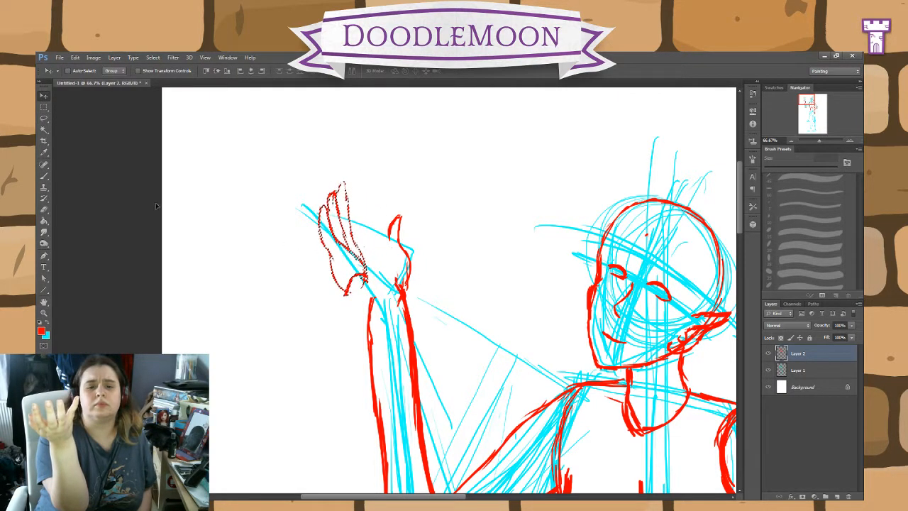
{"action": "left_click_drag", "start_coordinate": [337, 238], "coordinate": [342, 230]}
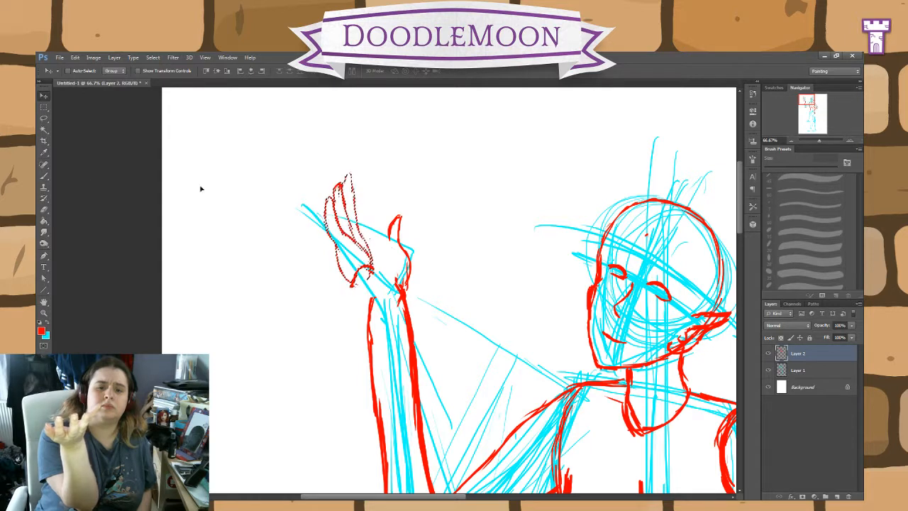
{"action": "key", "text": "ctrl+d"}
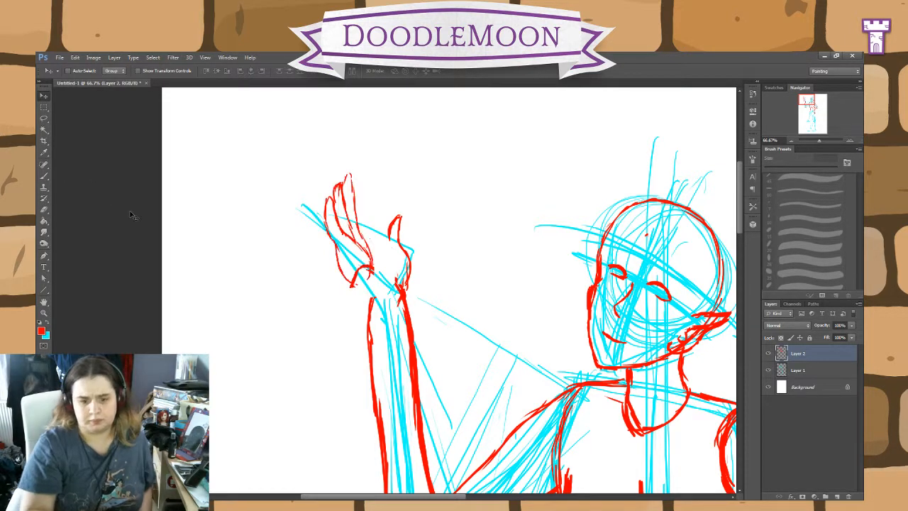
Step: Rework the thumb with thicker red strokes and add a curved index finger joined to the thumb's base
{"action": "left_click", "coordinate": [45, 176]}
{"action": "mouse_move", "coordinate": [402, 249]}
{"action": "left_mouse_down"}
{"action": "mouse_move", "coordinate": [400, 207]}
{"action": "mouse_move", "coordinate": [395, 214]}
{"action": "left_mouse_up"}
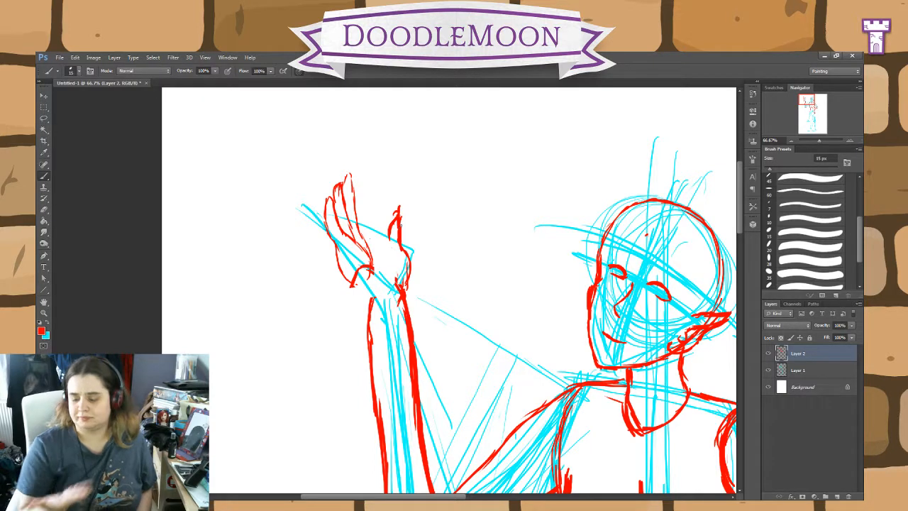
{"action": "left_click_drag", "start_coordinate": [405, 255], "coordinate": [402, 210]}
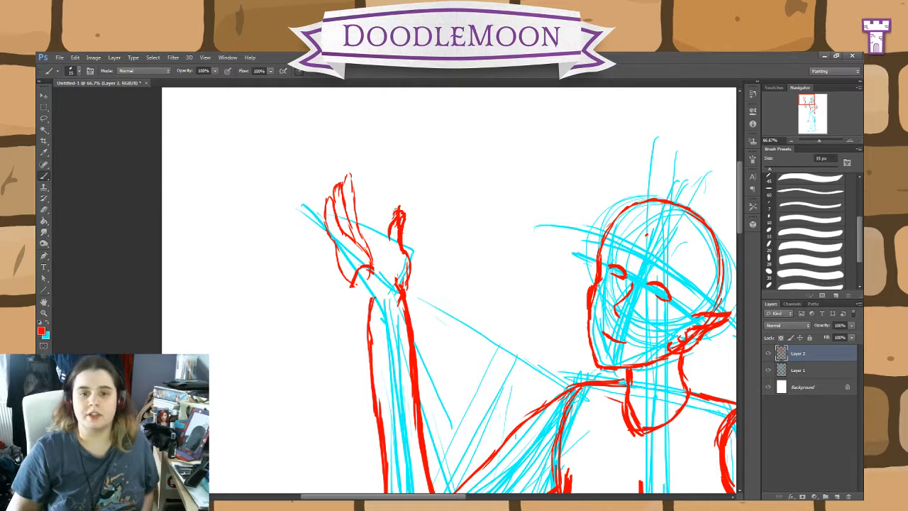
{"action": "left_click_drag", "start_coordinate": [390, 242], "coordinate": [403, 207]}
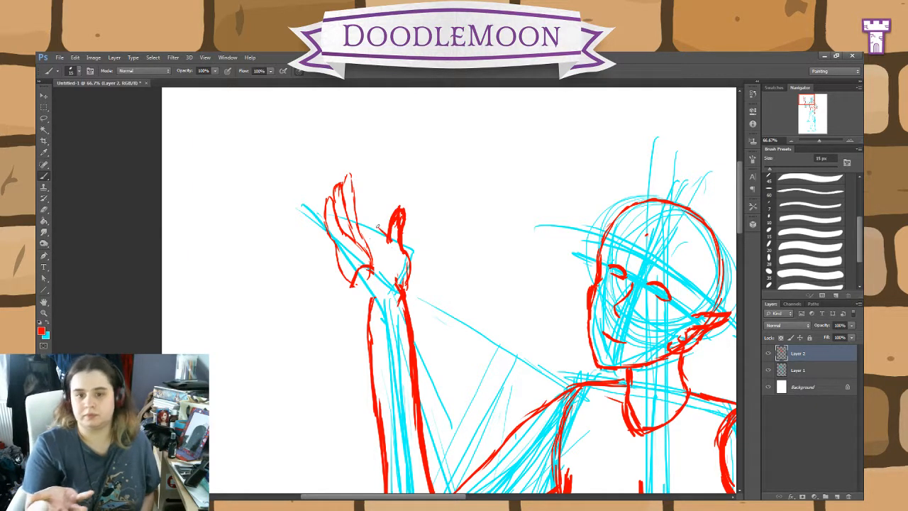
{"action": "mouse_move", "coordinate": [389, 242]}
{"action": "left_mouse_down"}
{"action": "mouse_move", "coordinate": [366, 216]}
{"action": "mouse_move", "coordinate": [365, 177]}
{"action": "mouse_move", "coordinate": [351, 208]}
{"action": "left_mouse_up"}
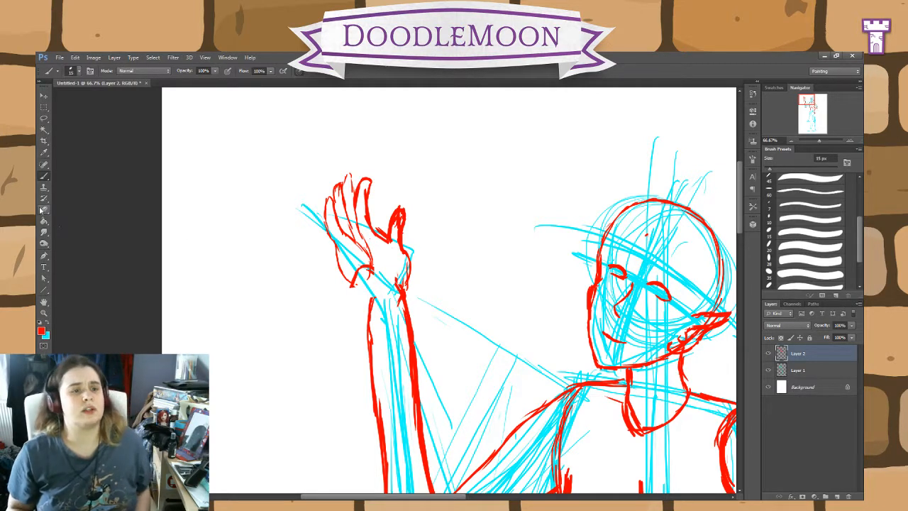
Step: Erase the moved group of fingers and redraw the remaining fingers and outer palm edge in red down to the wrist
{"action": "key", "text": "e"}
{"action": "mouse_move", "coordinate": [370, 271]}
{"action": "left_mouse_down"}
{"action": "mouse_move", "coordinate": [347, 214]}
{"action": "mouse_move", "coordinate": [347, 294]}
{"action": "mouse_move", "coordinate": [367, 279]}
{"action": "mouse_move", "coordinate": [323, 250]}
{"action": "left_mouse_up"}
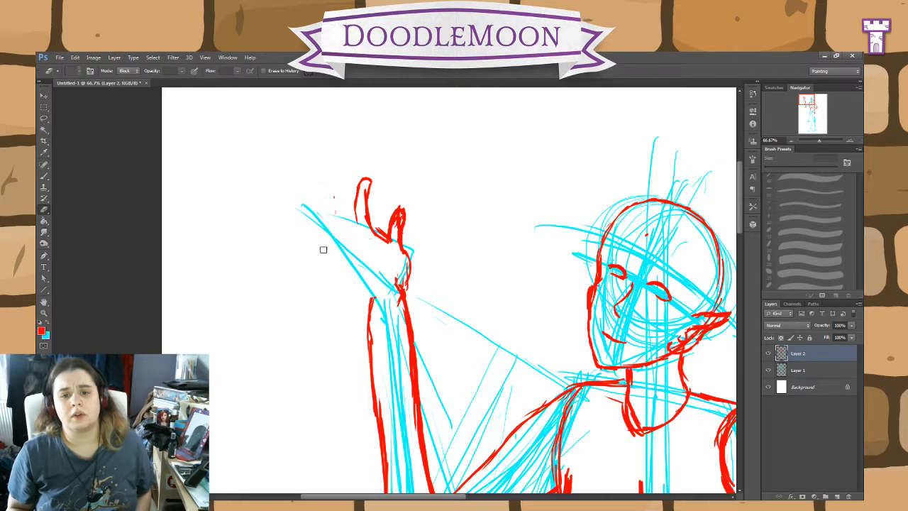
{"action": "left_click", "coordinate": [44, 174]}
{"action": "mouse_move", "coordinate": [405, 299]}
{"action": "left_mouse_down"}
{"action": "mouse_move", "coordinate": [406, 265]}
{"action": "mouse_move", "coordinate": [374, 227]}
{"action": "left_mouse_up"}
{"action": "mouse_move", "coordinate": [368, 194]}
{"action": "left_mouse_down"}
{"action": "mouse_move", "coordinate": [367, 180]}
{"action": "mouse_move", "coordinate": [359, 226]}
{"action": "mouse_move", "coordinate": [347, 202]}
{"action": "mouse_move", "coordinate": [348, 175]}
{"action": "mouse_move", "coordinate": [335, 175]}
{"action": "mouse_move", "coordinate": [332, 208]}
{"action": "mouse_move", "coordinate": [354, 241]}
{"action": "mouse_move", "coordinate": [337, 213]}
{"action": "left_mouse_up"}
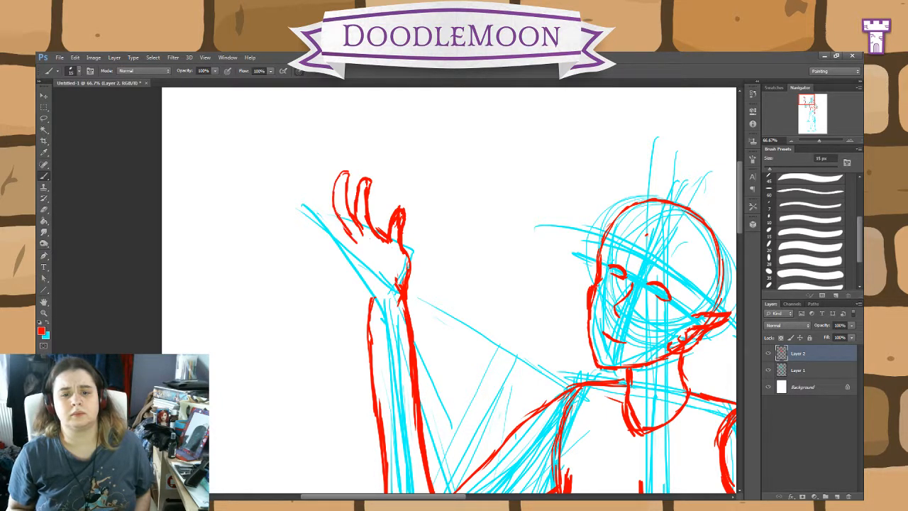
{"action": "mouse_move", "coordinate": [372, 296]}
{"action": "left_mouse_down"}
{"action": "mouse_move", "coordinate": [331, 242]}
{"action": "mouse_move", "coordinate": [332, 213]}
{"action": "mouse_move", "coordinate": [347, 193]}
{"action": "mouse_move", "coordinate": [356, 237]}
{"action": "mouse_move", "coordinate": [332, 173]}
{"action": "mouse_move", "coordinate": [331, 210]}
{"action": "mouse_move", "coordinate": [331, 173]}
{"action": "left_mouse_up"}
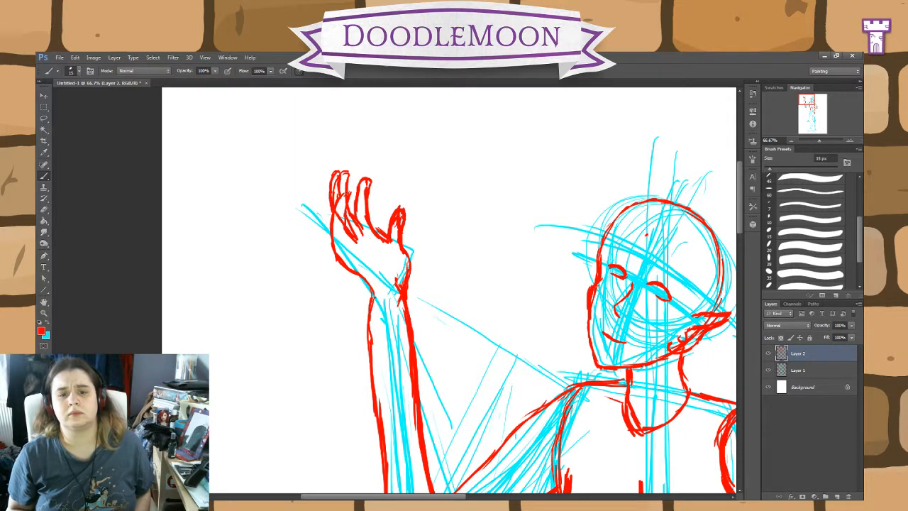
{"action": "mouse_move", "coordinate": [353, 214]}
{"action": "left_mouse_down"}
{"action": "mouse_move", "coordinate": [344, 173]}
{"action": "mouse_move", "coordinate": [351, 189]}
{"action": "left_mouse_up"}
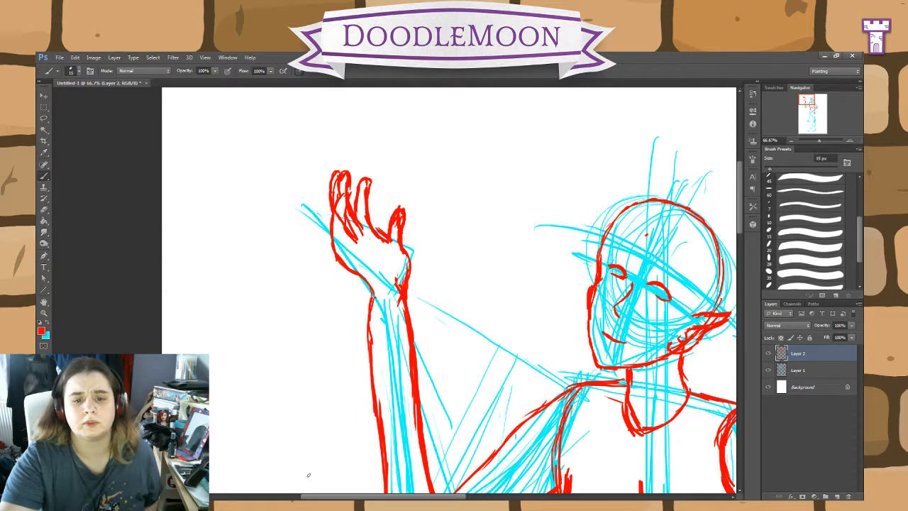
Step: Erase the entire red hand above the raised forearm
{"action": "key", "text": "e"}
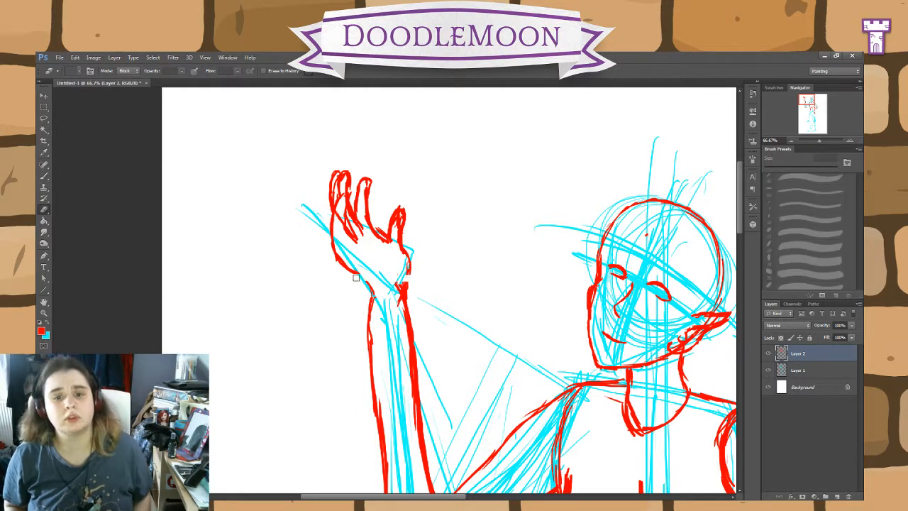
{"action": "mouse_move", "coordinate": [402, 292]}
{"action": "left_mouse_down"}
{"action": "mouse_move", "coordinate": [428, 271]}
{"action": "mouse_move", "coordinate": [349, 286]}
{"action": "mouse_move", "coordinate": [390, 257]}
{"action": "mouse_move", "coordinate": [398, 216]}
{"action": "mouse_move", "coordinate": [381, 231]}
{"action": "mouse_move", "coordinate": [329, 242]}
{"action": "mouse_move", "coordinate": [360, 215]}
{"action": "mouse_move", "coordinate": [323, 188]}
{"action": "mouse_move", "coordinate": [348, 177]}
{"action": "left_mouse_up"}
Step: Rough out the raised hand's palm and thumb in cyan on Layer 1, above the wrist
{"action": "left_click", "coordinate": [805, 371]}
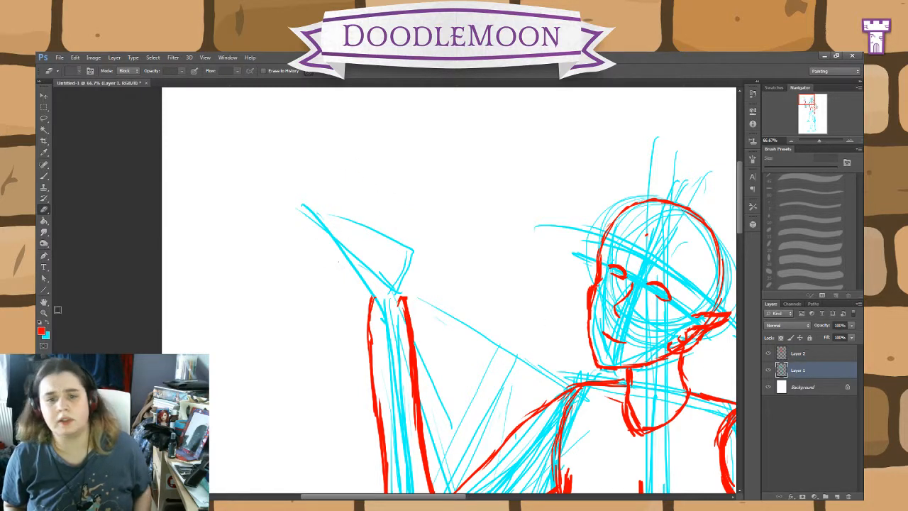
{"action": "key", "text": "x"}
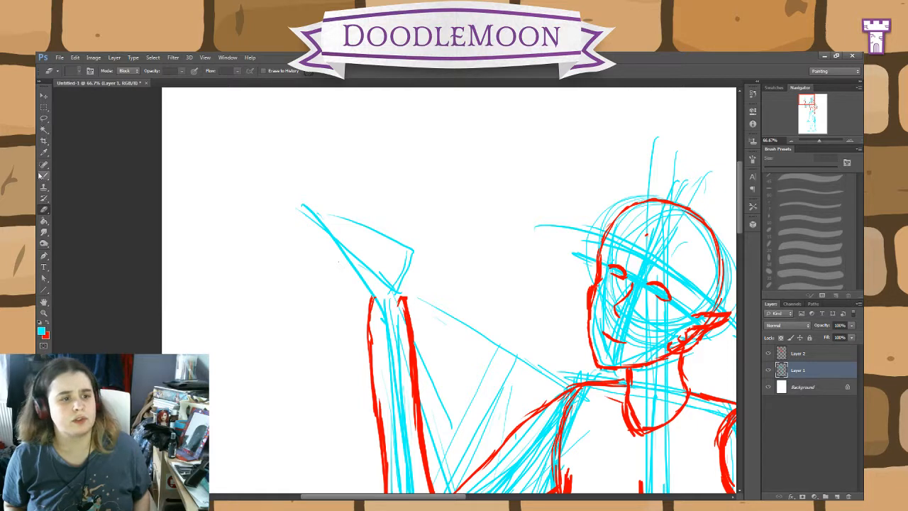
{"action": "key", "text": "b"}
{"action": "left_click_drag", "start_coordinate": [400, 278], "coordinate": [403, 251]}
{"action": "mouse_move", "coordinate": [372, 296]}
{"action": "left_mouse_down"}
{"action": "mouse_move", "coordinate": [353, 272]}
{"action": "mouse_move", "coordinate": [351, 237]}
{"action": "mouse_move", "coordinate": [369, 230]}
{"action": "mouse_move", "coordinate": [393, 242]}
{"action": "mouse_move", "coordinate": [344, 244]}
{"action": "left_mouse_up"}
{"action": "left_click_drag", "start_coordinate": [360, 281], "coordinate": [345, 259]}
{"action": "mouse_move", "coordinate": [407, 268]}
{"action": "left_mouse_down"}
{"action": "mouse_move", "coordinate": [408, 215]}
{"action": "mouse_move", "coordinate": [390, 227]}
{"action": "mouse_move", "coordinate": [399, 211]}
{"action": "mouse_move", "coordinate": [405, 219]}
{"action": "mouse_move", "coordinate": [403, 207]}
{"action": "mouse_move", "coordinate": [393, 220]}
{"action": "mouse_move", "coordinate": [409, 221]}
{"action": "mouse_move", "coordinate": [402, 228]}
{"action": "mouse_move", "coordinate": [371, 199]}
{"action": "left_mouse_up"}
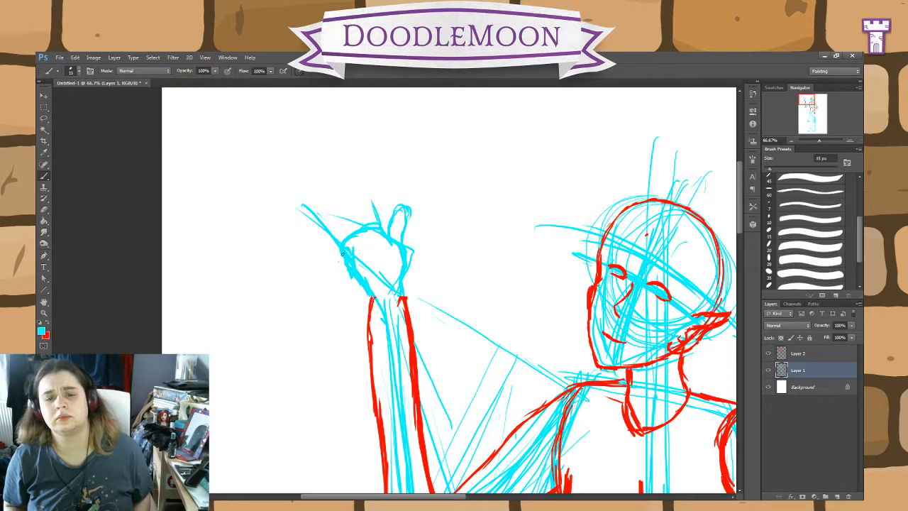
Step: Rough out the raised hand's four fingers in cyan on Layer 1, extending upward from the palm
{"action": "mouse_move", "coordinate": [340, 245]}
{"action": "left_mouse_down"}
{"action": "mouse_move", "coordinate": [339, 213]}
{"action": "mouse_move", "coordinate": [348, 204]}
{"action": "left_mouse_up"}
{"action": "mouse_move", "coordinate": [376, 274]}
{"action": "left_mouse_down"}
{"action": "mouse_move", "coordinate": [358, 252]}
{"action": "mouse_move", "coordinate": [374, 288]}
{"action": "mouse_move", "coordinate": [376, 270]}
{"action": "mouse_move", "coordinate": [351, 208]}
{"action": "left_mouse_up"}
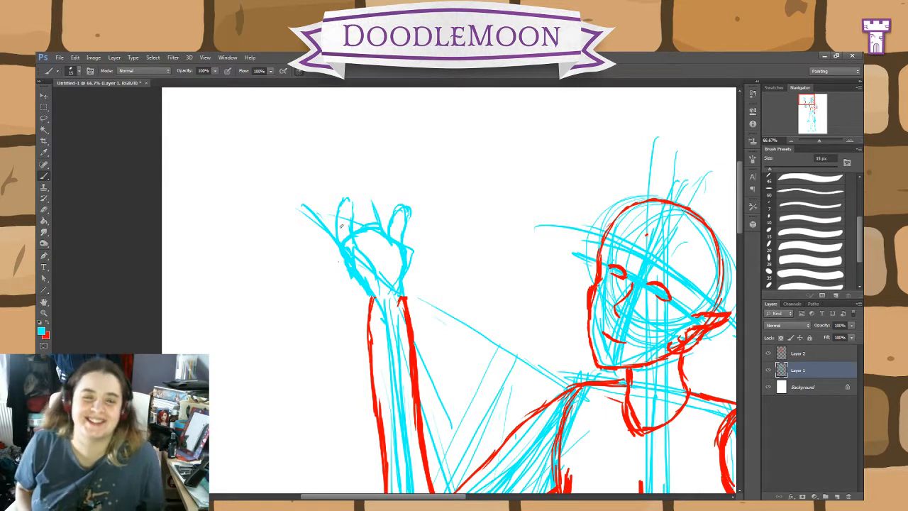
{"action": "mouse_move", "coordinate": [340, 239]}
{"action": "left_mouse_down"}
{"action": "mouse_move", "coordinate": [347, 193]}
{"action": "mouse_move", "coordinate": [354, 224]}
{"action": "mouse_move", "coordinate": [343, 219]}
{"action": "mouse_move", "coordinate": [340, 243]}
{"action": "mouse_move", "coordinate": [321, 201]}
{"action": "mouse_move", "coordinate": [364, 251]}
{"action": "mouse_move", "coordinate": [338, 232]}
{"action": "mouse_move", "coordinate": [327, 188]}
{"action": "left_mouse_up"}
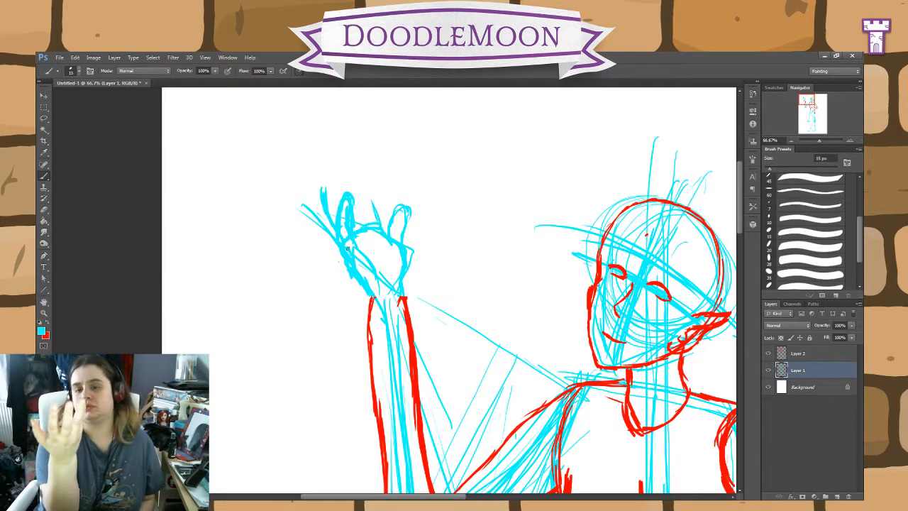
{"action": "mouse_move", "coordinate": [362, 224]}
{"action": "left_mouse_down"}
{"action": "mouse_move", "coordinate": [377, 221]}
{"action": "mouse_move", "coordinate": [366, 171]}
{"action": "mouse_move", "coordinate": [359, 185]}
{"action": "left_mouse_up"}
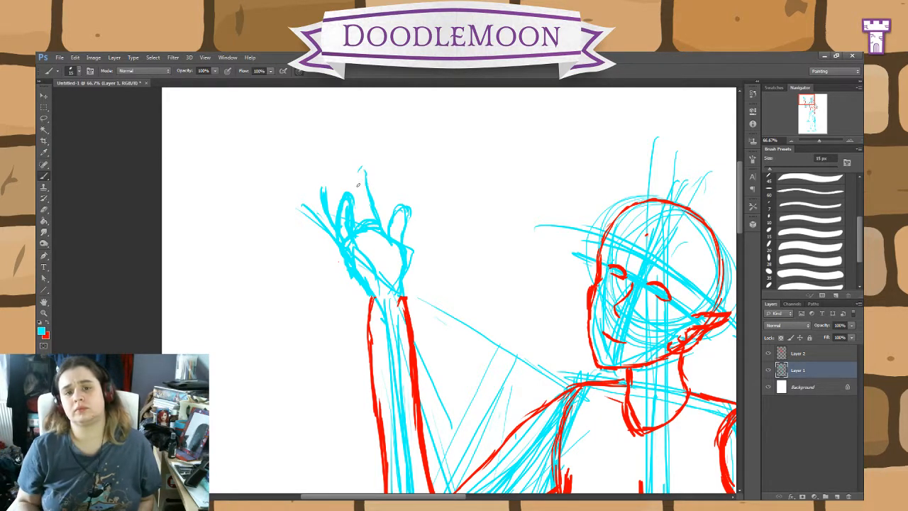
{"action": "mouse_move", "coordinate": [362, 221]}
{"action": "left_mouse_down"}
{"action": "mouse_move", "coordinate": [358, 184]}
{"action": "mouse_move", "coordinate": [354, 222]}
{"action": "mouse_move", "coordinate": [347, 168]}
{"action": "mouse_move", "coordinate": [341, 215]}
{"action": "mouse_move", "coordinate": [332, 180]}
{"action": "mouse_move", "coordinate": [329, 211]}
{"action": "mouse_move", "coordinate": [332, 183]}
{"action": "mouse_move", "coordinate": [342, 213]}
{"action": "left_mouse_up"}
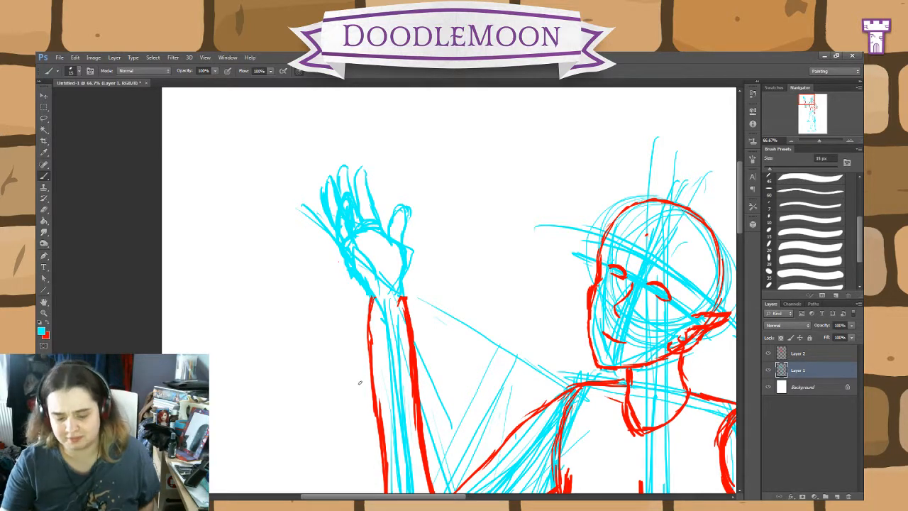
Step: Check the roughed-out raised hand against the proportions of the whole figure
{"action": "key", "text": "ctrl+minus"}
{"action": "key", "text": "ctrl+minus"}
{"action": "key", "text": "ctrl+minus"}
{"action": "key", "text": "ctrl+minus"}
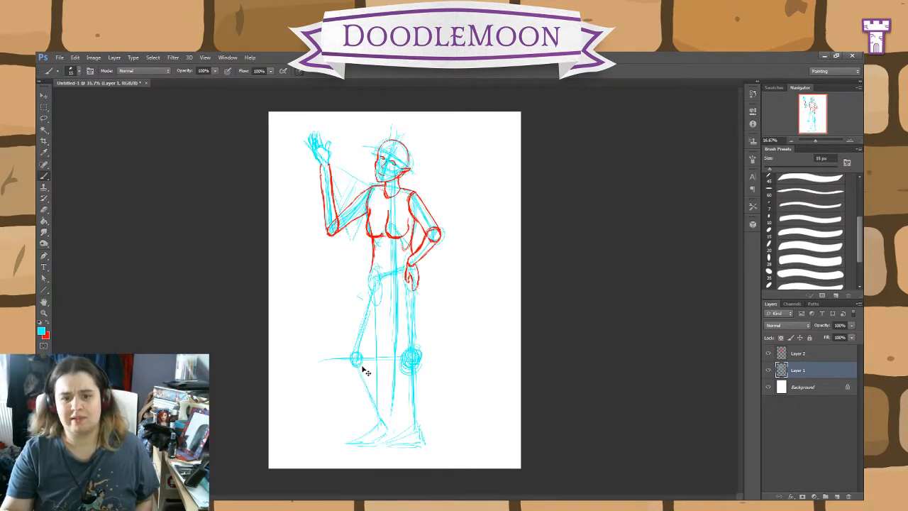
{"action": "key", "text": "ctrl+plus"}
{"action": "key", "text": "ctrl+plus"}
{"action": "key", "text": "ctrl+plus"}
{"action": "left_click_drag", "start_coordinate": [379, 206], "coordinate": [440, 397]}
{"action": "left_click_drag", "start_coordinate": [402, 194], "coordinate": [452, 374]}
{"action": "key", "text": "ctrl+plus"}
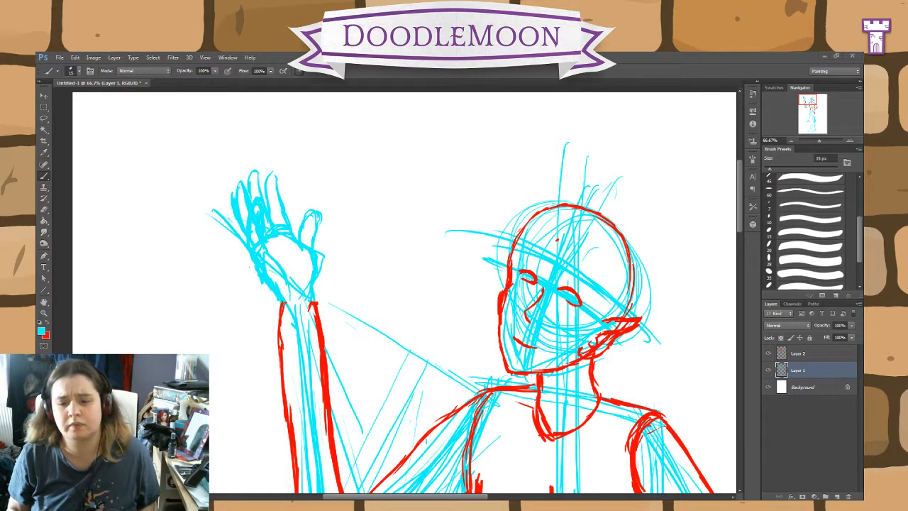
Step: Create a new document and paste the sheet of hand reference photos into it
{"action": "left_click", "coordinate": [170, 227]}
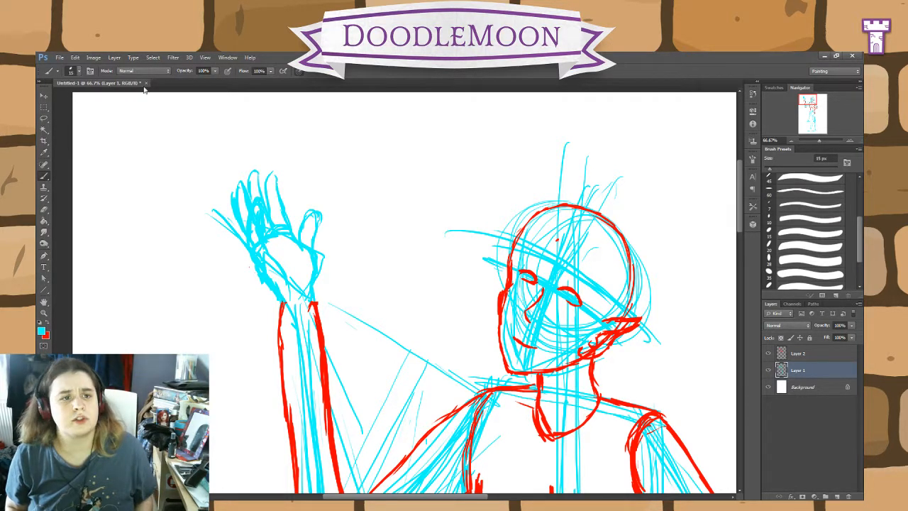
{"action": "left_click", "coordinate": [72, 69]}
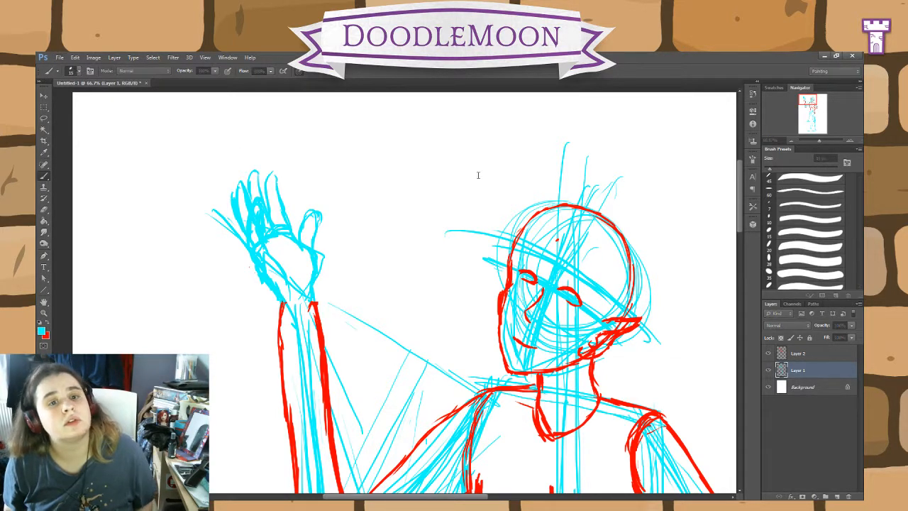
{"action": "left_click", "coordinate": [527, 178]}
{"action": "key", "text": "ctrl+v"}
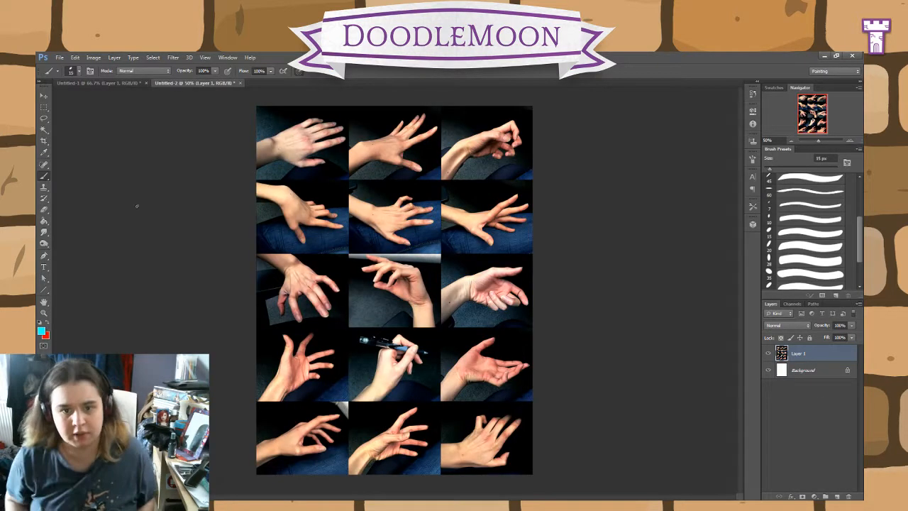
Step: Crop the reference sheet to the spread hand in the third column, second row, and rotate it so the fingers point upward
{"action": "left_click", "coordinate": [43, 142]}
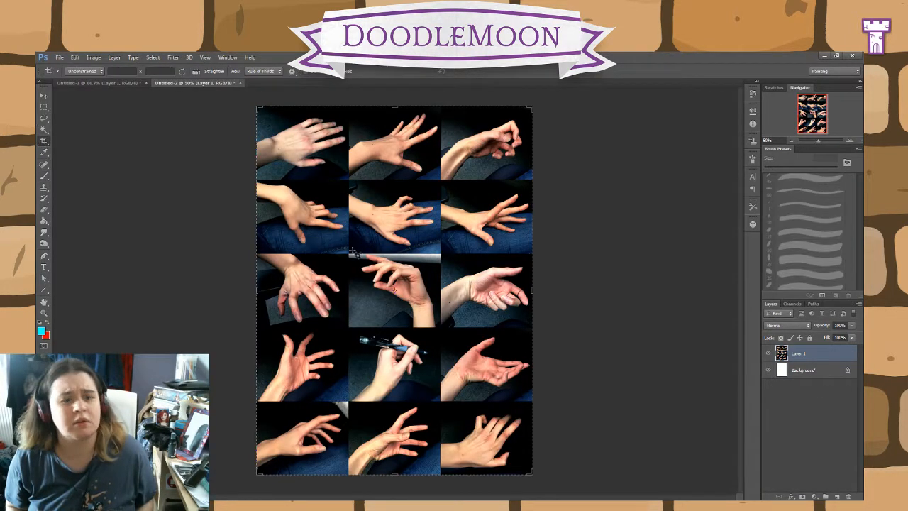
{"action": "left_click_drag", "start_coordinate": [257, 289], "coordinate": [351, 282]}
{"action": "left_click_drag", "start_coordinate": [398, 474], "coordinate": [399, 363]}
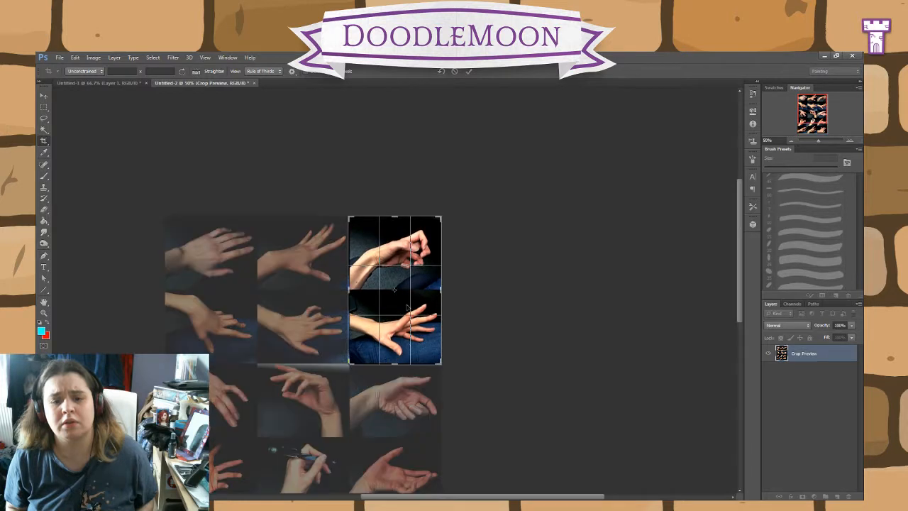
{"action": "left_click_drag", "start_coordinate": [395, 215], "coordinate": [391, 253]}
{"action": "key", "text": "Return"}
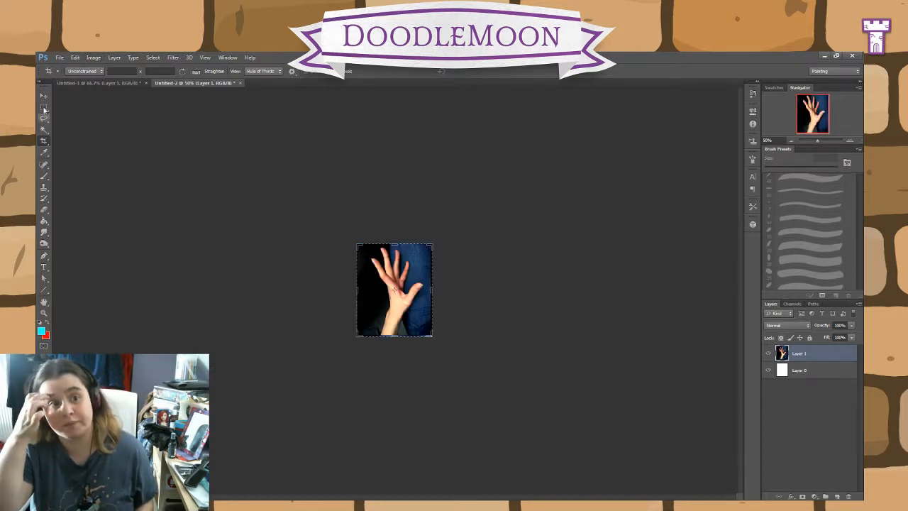
Step: Float the hand reference document in its own small window and place it beside the raised hand drawing
{"action": "left_click", "coordinate": [240, 83]}
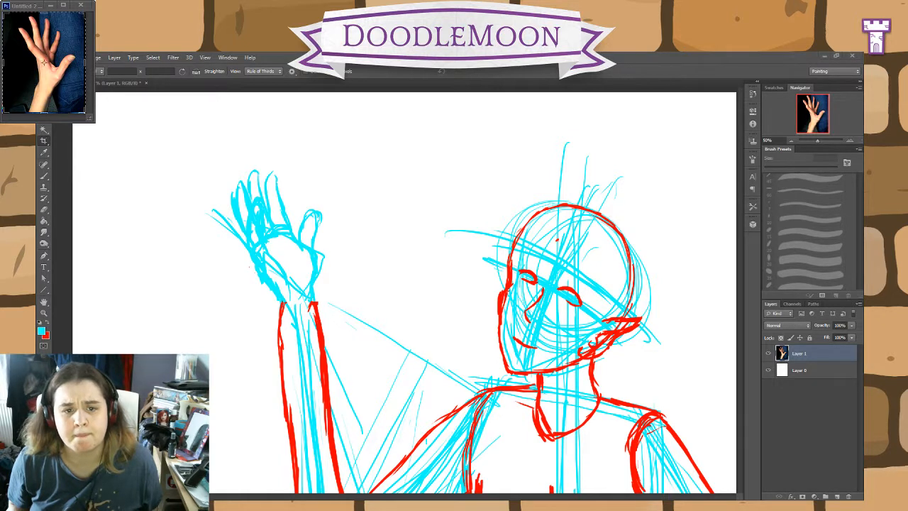
{"action": "left_click_drag", "start_coordinate": [30, 5], "coordinate": [86, 112]}
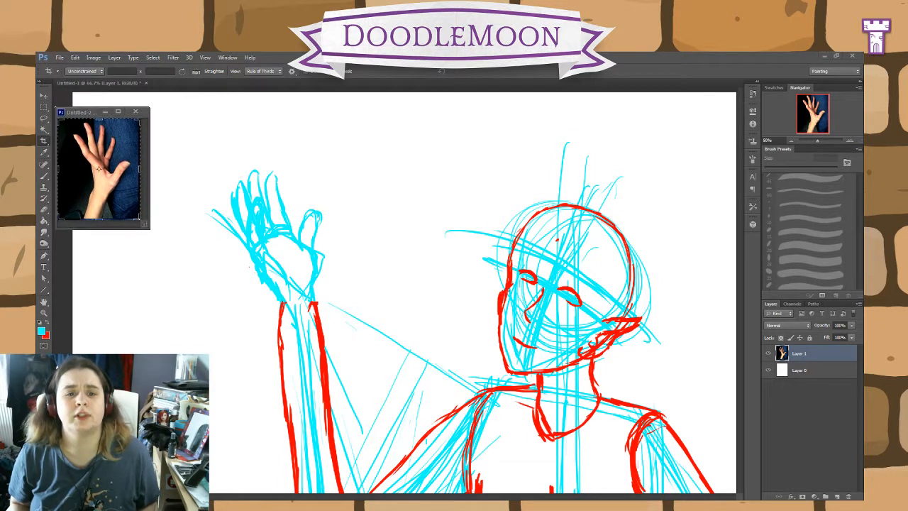
{"action": "left_click", "coordinate": [158, 259]}
{"action": "left_click", "coordinate": [83, 114]}
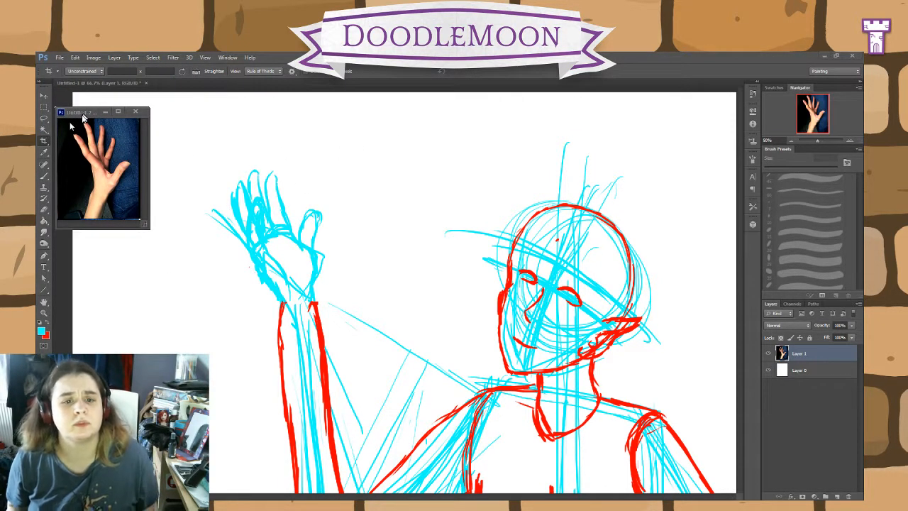
Step: Return to Layer 1 of the character drawing and brush a second cyan thumb outline on the outer side of the existing thumb
{"action": "left_click", "coordinate": [43, 176]}
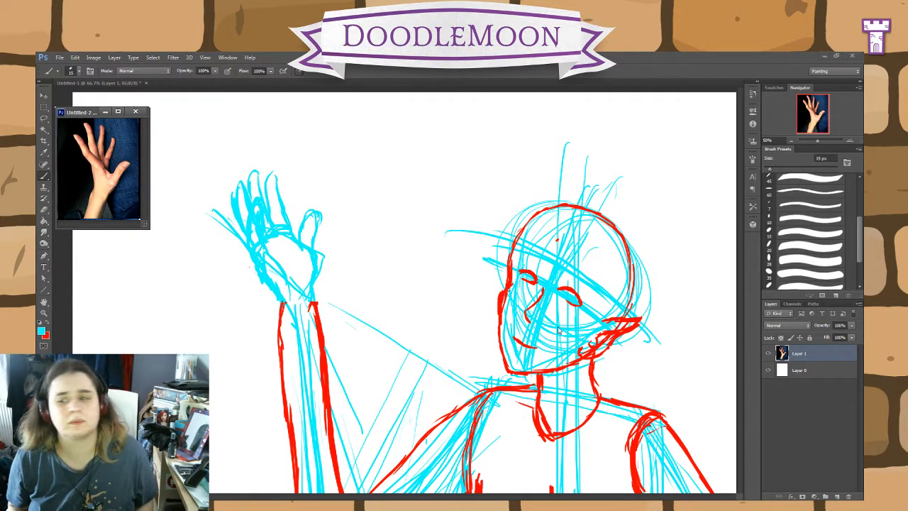
{"action": "left_click", "coordinate": [739, 353]}
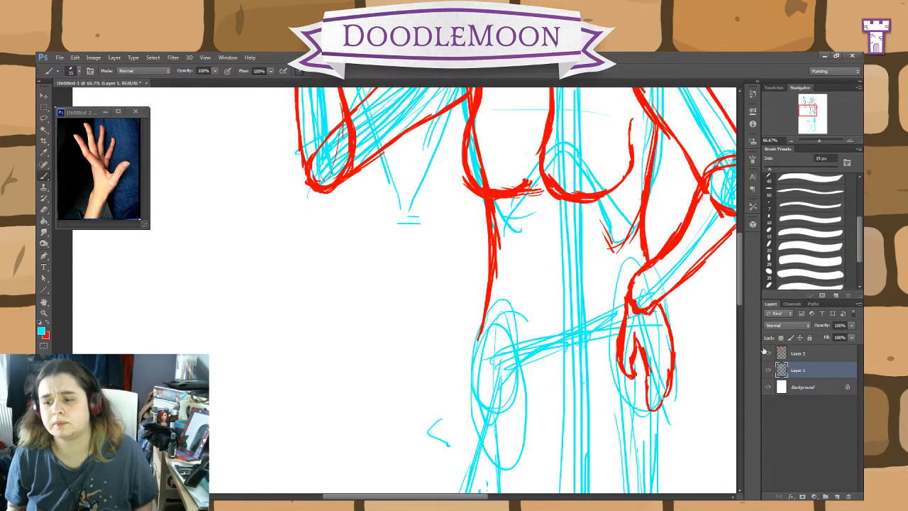
{"action": "left_click_drag", "start_coordinate": [741, 284], "coordinate": [738, 203]}
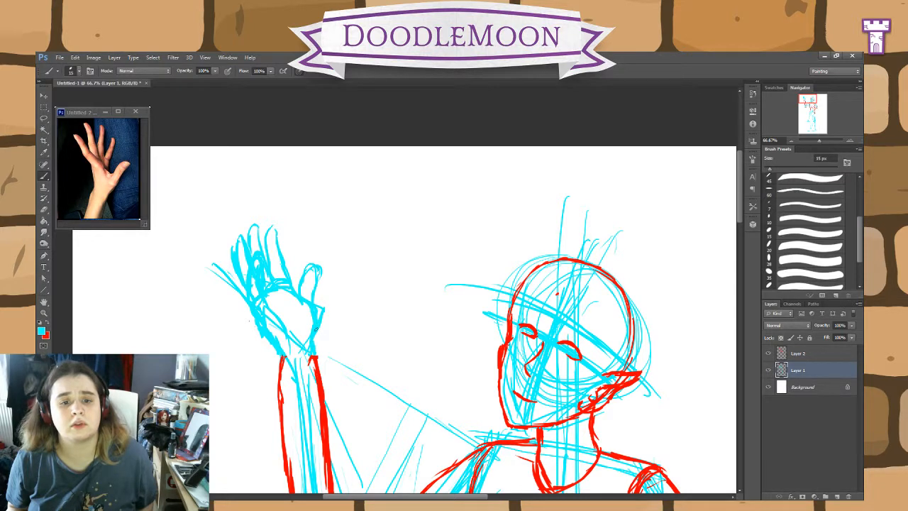
{"action": "left_click_drag", "start_coordinate": [326, 308], "coordinate": [319, 274]}
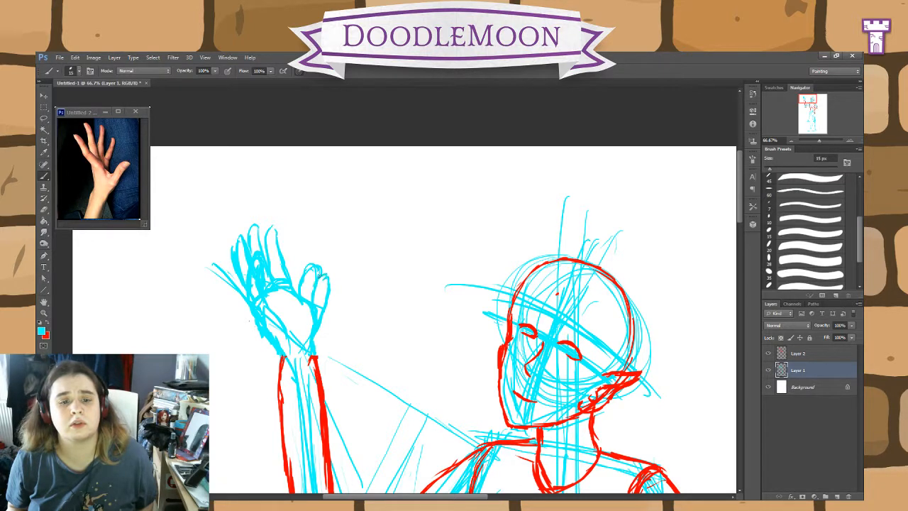
Step: Erase the entire cyan hand above the raised forearm on Layer 1 and brush a short cyan stroke at the wrist
{"action": "key", "text": "e"}
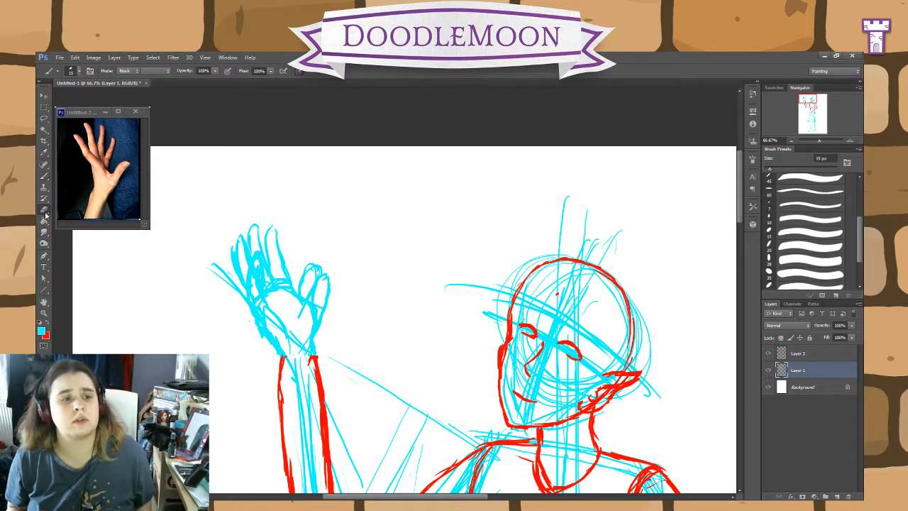
{"action": "mouse_move", "coordinate": [312, 317]}
{"action": "left_mouse_down"}
{"action": "mouse_move", "coordinate": [239, 315]}
{"action": "mouse_move", "coordinate": [272, 343]}
{"action": "mouse_move", "coordinate": [339, 341]}
{"action": "mouse_move", "coordinate": [235, 326]}
{"action": "mouse_move", "coordinate": [227, 317]}
{"action": "mouse_move", "coordinate": [335, 271]}
{"action": "mouse_move", "coordinate": [220, 283]}
{"action": "mouse_move", "coordinate": [265, 225]}
{"action": "mouse_move", "coordinate": [225, 282]}
{"action": "mouse_move", "coordinate": [281, 232]}
{"action": "mouse_move", "coordinate": [241, 314]}
{"action": "mouse_move", "coordinate": [329, 256]}
{"action": "left_mouse_up"}
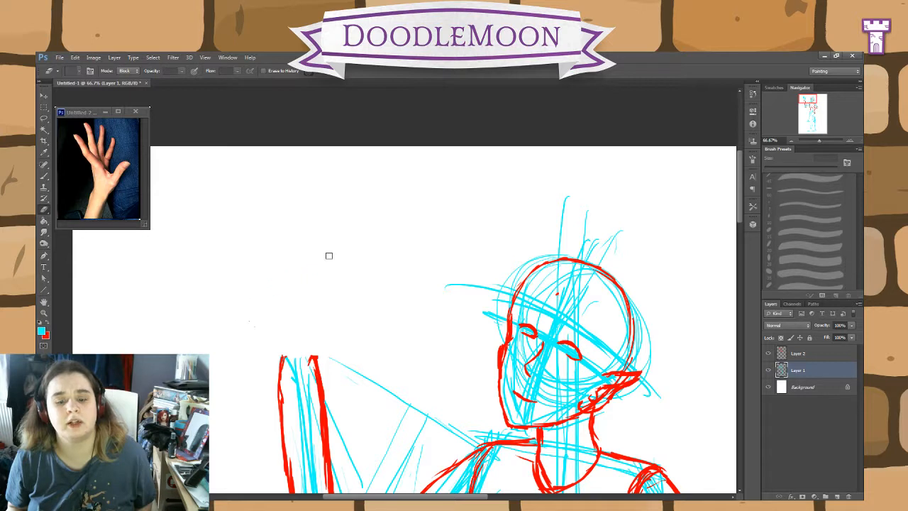
{"action": "left_click", "coordinate": [44, 175]}
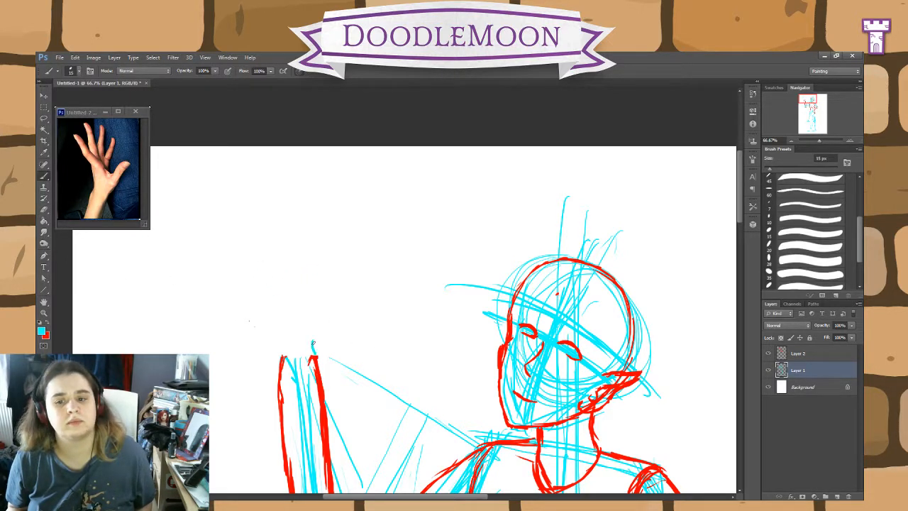
{"action": "mouse_move", "coordinate": [740, 220]}
{"action": "left_mouse_down"}
{"action": "mouse_move", "coordinate": [752, 264]}
{"action": "mouse_move", "coordinate": [747, 234]}
{"action": "left_mouse_up"}
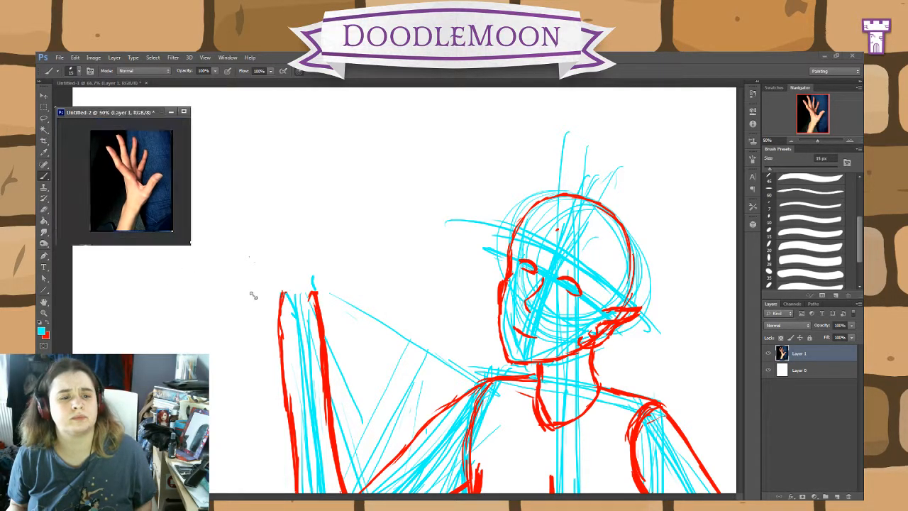
Step: Enlarge the reference window and undo the rotation and crop to restore the full sheet of hand photos
{"action": "left_click_drag", "start_coordinate": [146, 224], "coordinate": [577, 426]}
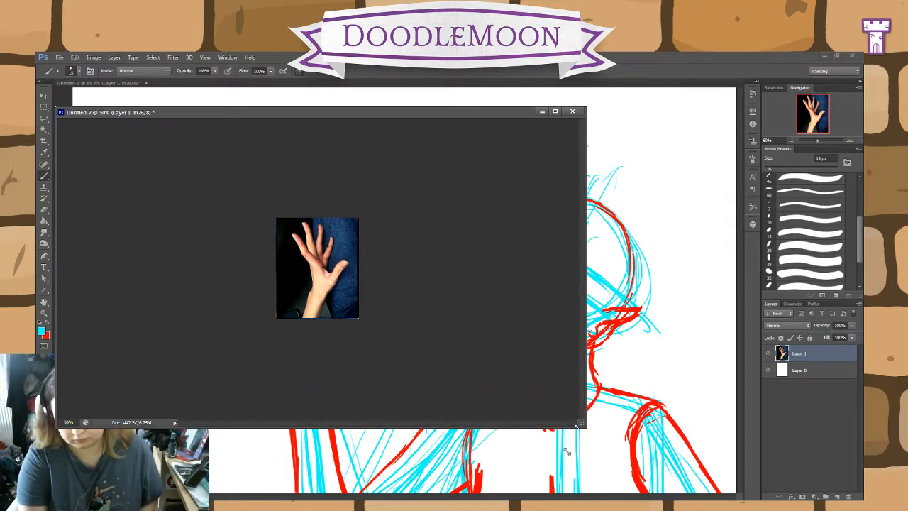
{"action": "key", "text": "ctrl+alt+z"}
{"action": "key", "text": "ctrl+alt+z"}
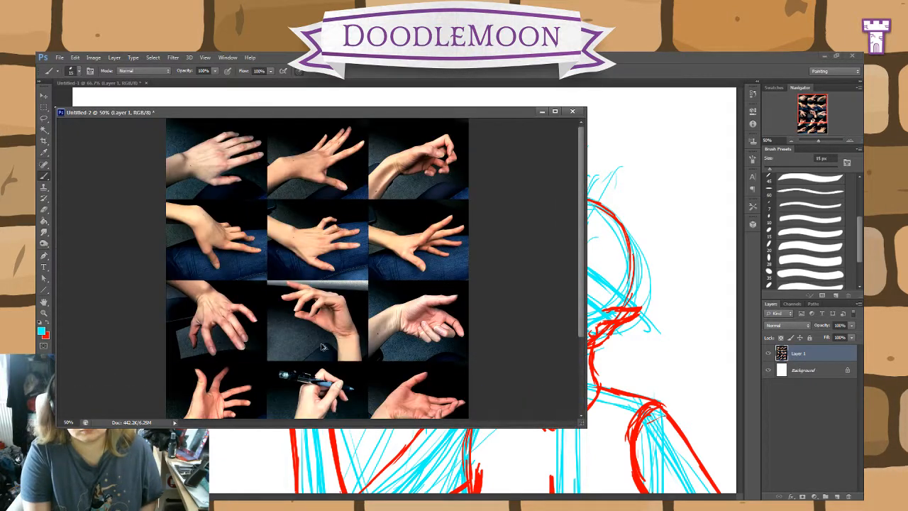
Step: Crop the reference sheet to the open palm-up hand in the third column, fourth row
{"action": "left_click_drag", "start_coordinate": [582, 276], "coordinate": [582, 358]}
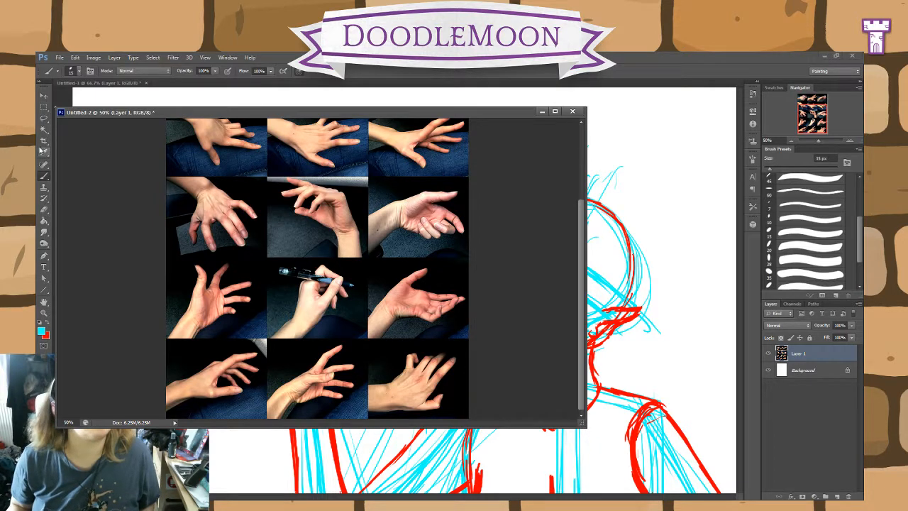
{"action": "left_click", "coordinate": [43, 140]}
{"action": "left_click_drag", "start_coordinate": [168, 222], "coordinate": [268, 234]}
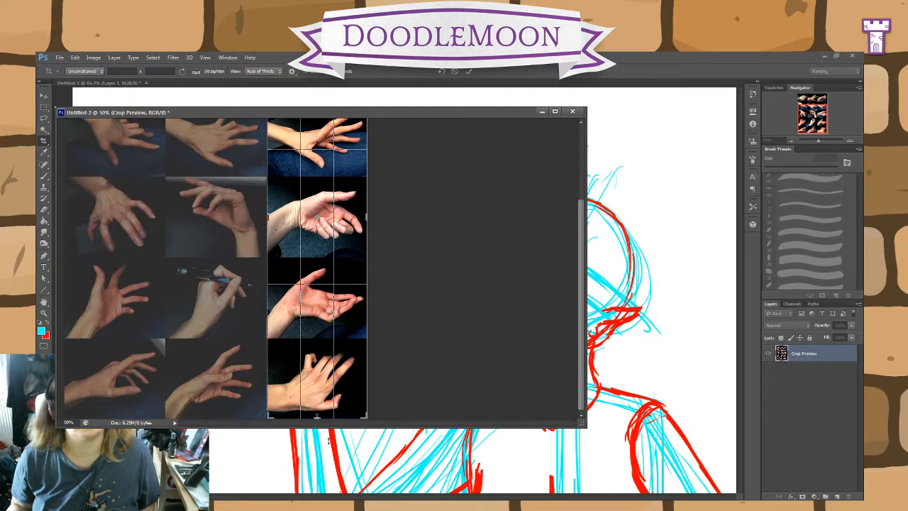
{"action": "left_click_drag", "start_coordinate": [318, 419], "coordinate": [322, 374]}
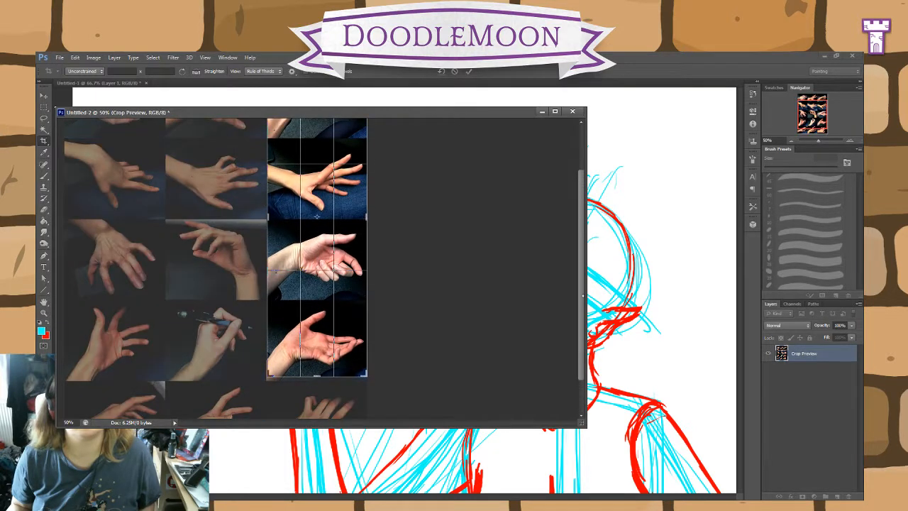
{"action": "scroll", "coordinate": [570, 284], "scroll_direction": "up", "scroll_amount": 4}
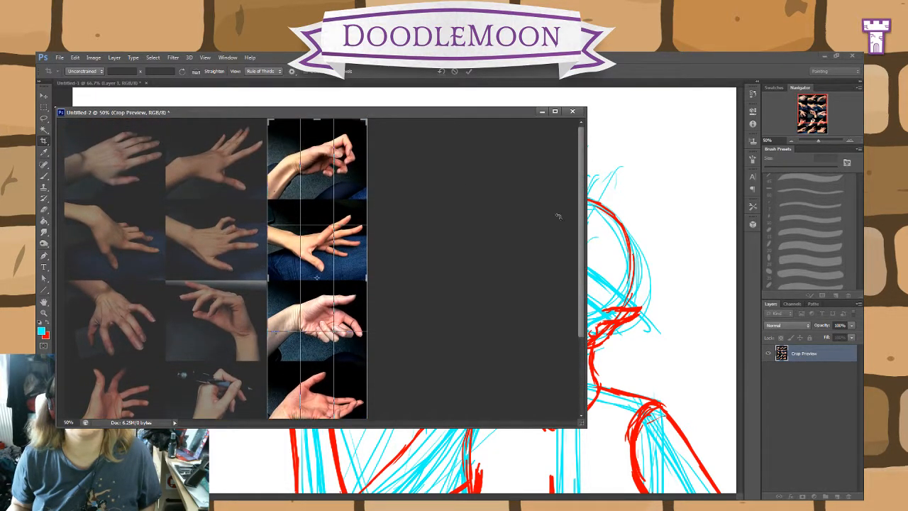
{"action": "left_click_drag", "start_coordinate": [318, 119], "coordinate": [331, 242]}
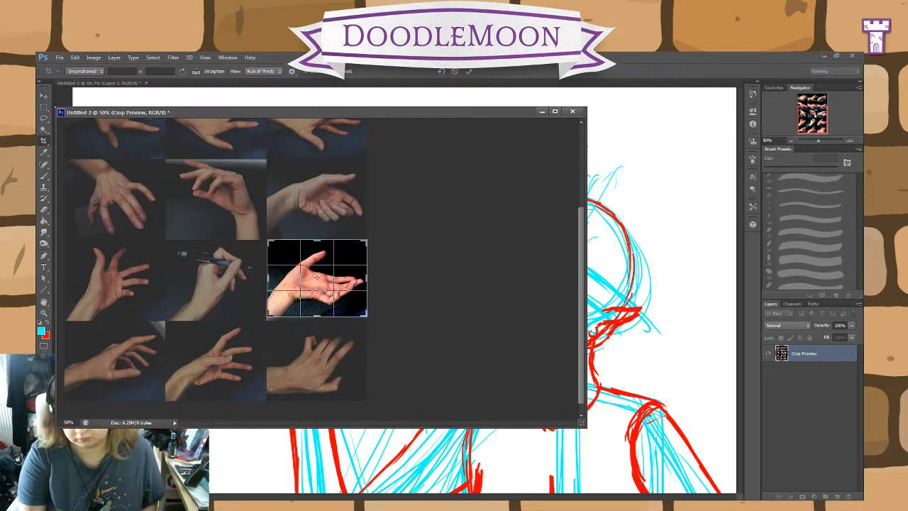
{"action": "key", "text": "Return"}
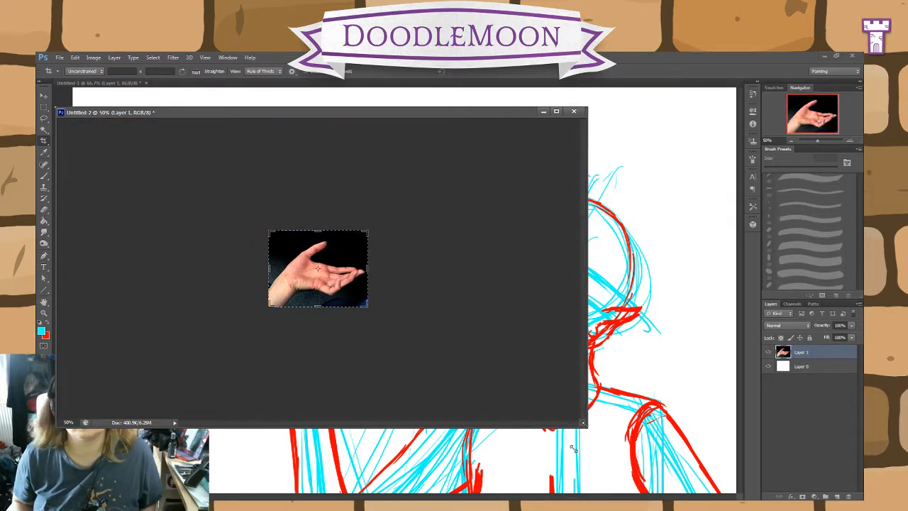
Step: Shrink the reference window to fit around the cropped hand photo and flip the image horizontally
{"action": "left_click_drag", "start_coordinate": [585, 427], "coordinate": [381, 267]}
{"action": "left_click_drag", "start_coordinate": [325, 223], "coordinate": [221, 264]}
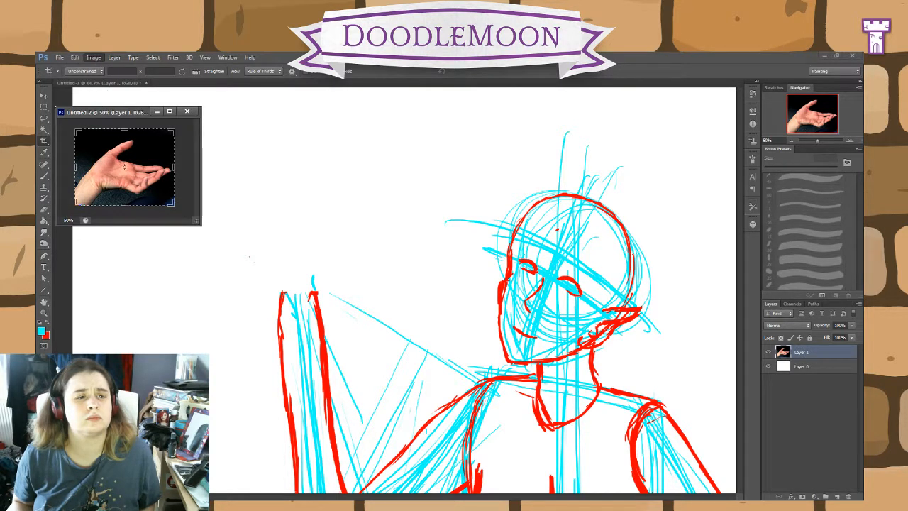
{"action": "left_click", "coordinate": [213, 175]}
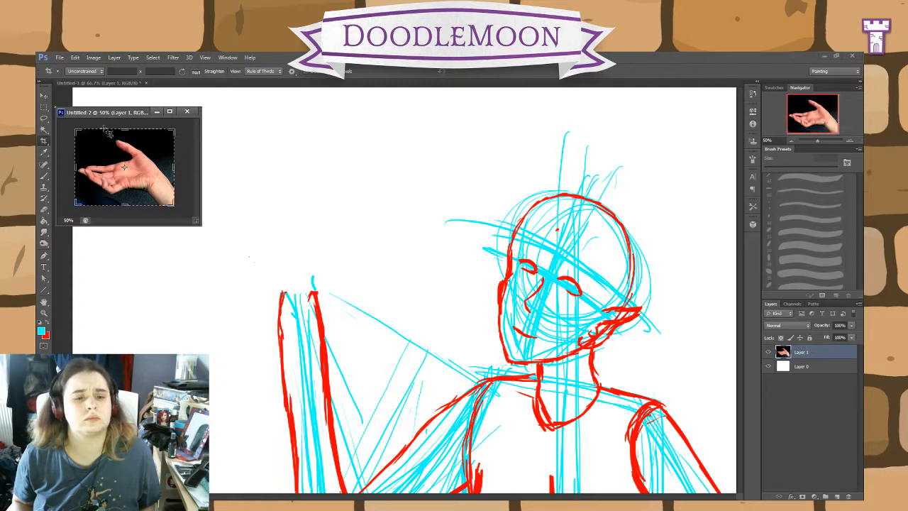
{"action": "left_click_drag", "start_coordinate": [127, 108], "coordinate": [263, 166]}
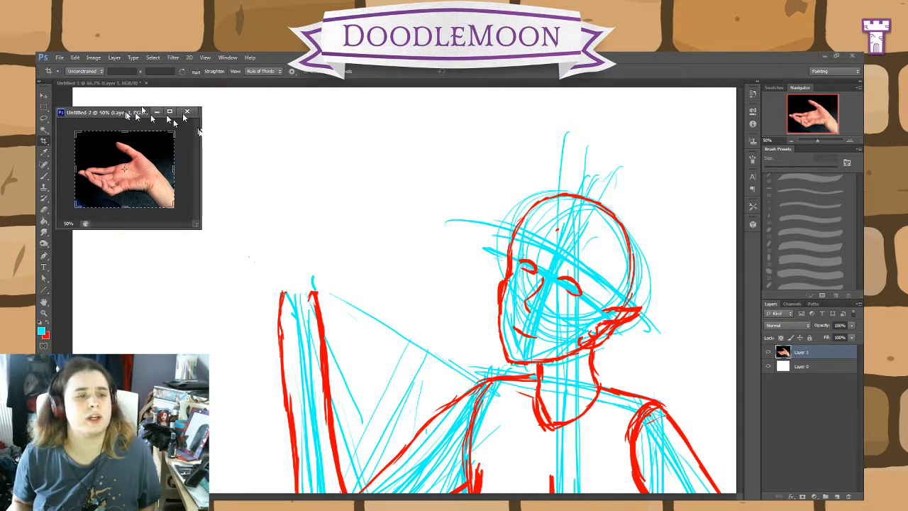
{"action": "key", "text": "v"}
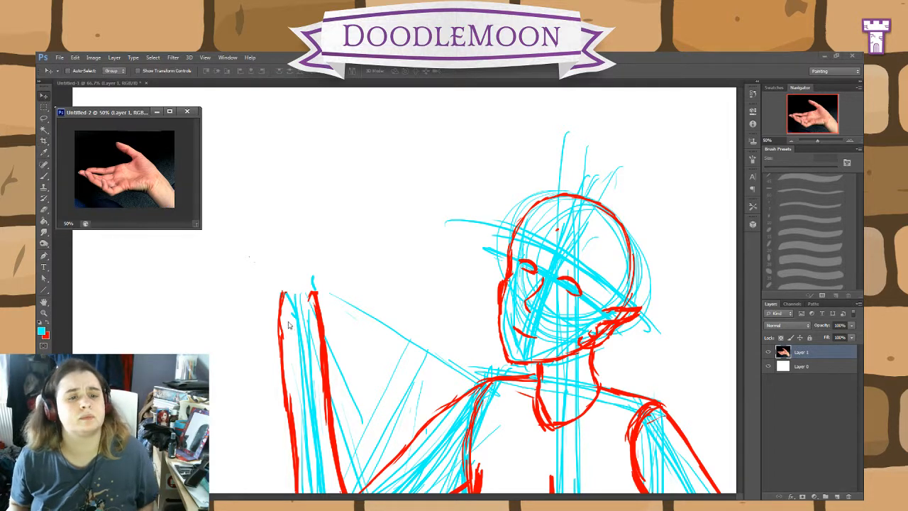
{"action": "left_click", "coordinate": [43, 175]}
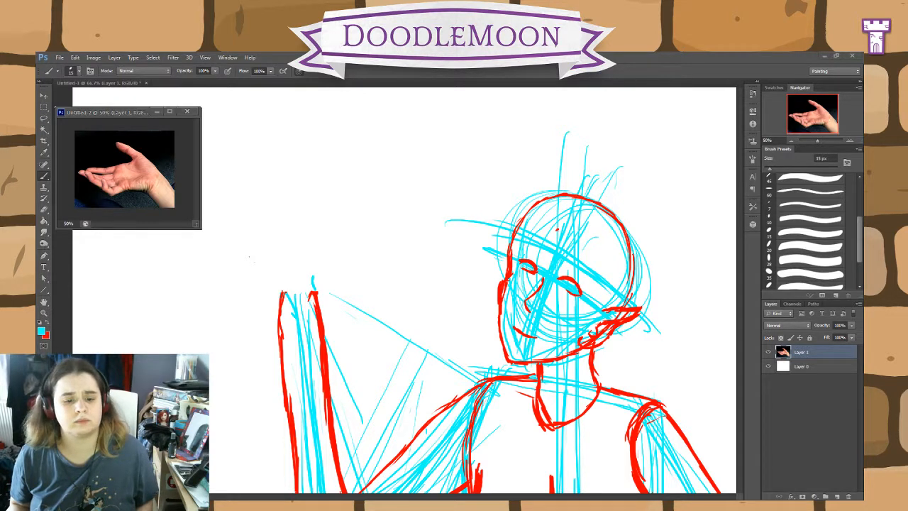
{"action": "left_click", "coordinate": [310, 294]}
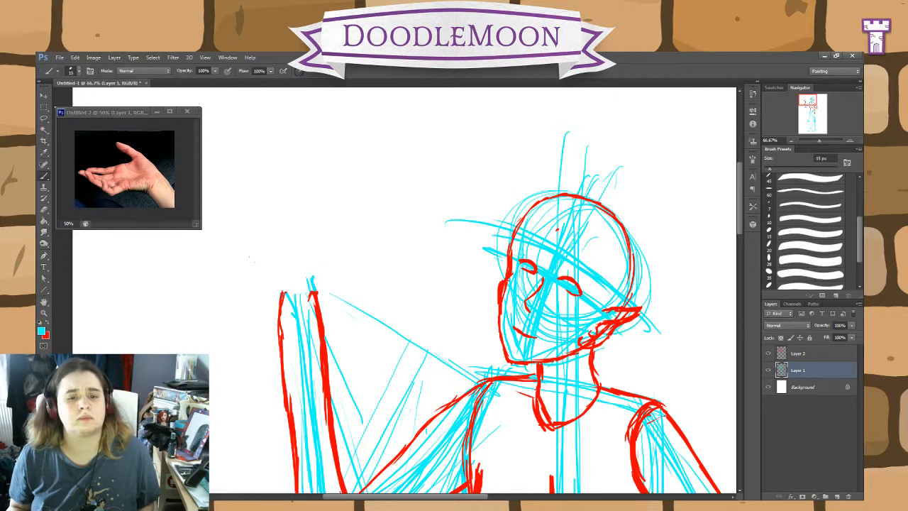
{"action": "left_click_drag", "start_coordinate": [310, 261], "coordinate": [278, 248]}
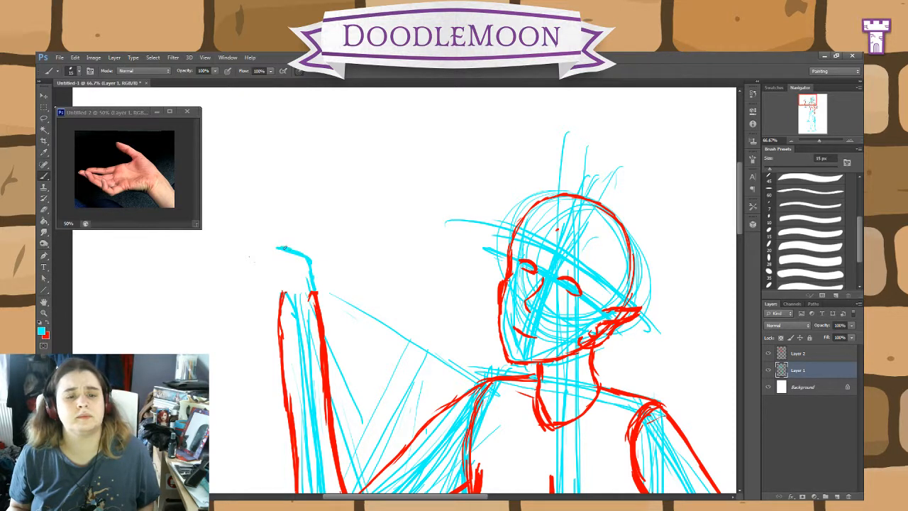
{"action": "mouse_move", "coordinate": [270, 293]}
{"action": "left_mouse_down"}
{"action": "mouse_move", "coordinate": [243, 262]}
{"action": "mouse_move", "coordinate": [245, 276]}
{"action": "mouse_move", "coordinate": [238, 269]}
{"action": "mouse_move", "coordinate": [253, 251]}
{"action": "mouse_move", "coordinate": [276, 247]}
{"action": "mouse_move", "coordinate": [254, 250]}
{"action": "mouse_move", "coordinate": [298, 253]}
{"action": "mouse_move", "coordinate": [267, 218]}
{"action": "mouse_move", "coordinate": [274, 224]}
{"action": "mouse_move", "coordinate": [231, 203]}
{"action": "mouse_move", "coordinate": [255, 235]}
{"action": "left_mouse_up"}
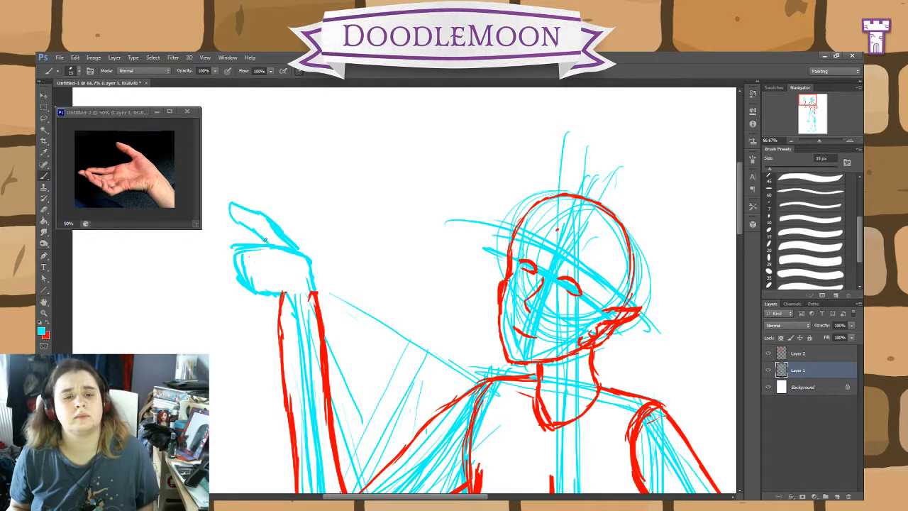
{"action": "key", "text": "e"}
{"action": "mouse_move", "coordinate": [250, 229]}
{"action": "left_mouse_down"}
{"action": "mouse_move", "coordinate": [309, 246]}
{"action": "mouse_move", "coordinate": [253, 205]}
{"action": "left_mouse_up"}
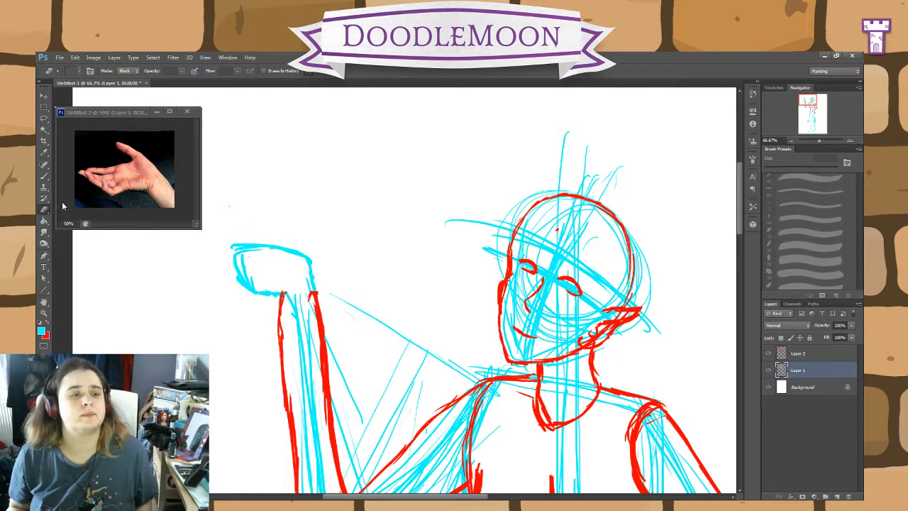
{"action": "mouse_move", "coordinate": [242, 245]}
{"action": "left_mouse_down"}
{"action": "mouse_move", "coordinate": [240, 280]}
{"action": "mouse_move", "coordinate": [237, 266]}
{"action": "mouse_move", "coordinate": [257, 280]}
{"action": "mouse_move", "coordinate": [281, 255]}
{"action": "left_mouse_up"}
{"action": "left_click_drag", "start_coordinate": [250, 289], "coordinate": [241, 279]}
Step: Sketch a cyan palm-up hand above the raised forearm on Layer 1, with a short thumb and the fingers blocked as one mitten shape
{"action": "key", "text": "b"}
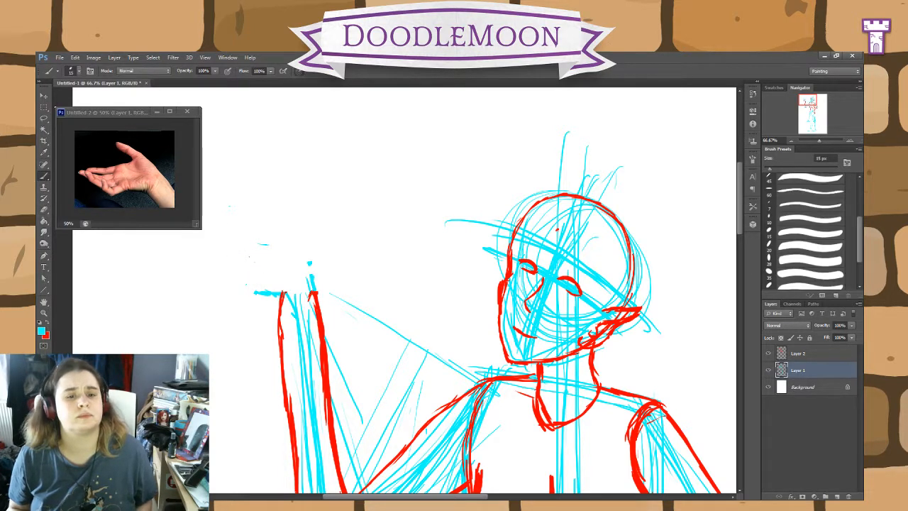
{"action": "mouse_move", "coordinate": [312, 286]}
{"action": "left_mouse_down"}
{"action": "mouse_move", "coordinate": [296, 260]}
{"action": "mouse_move", "coordinate": [310, 263]}
{"action": "mouse_move", "coordinate": [317, 282]}
{"action": "mouse_move", "coordinate": [310, 267]}
{"action": "mouse_move", "coordinate": [246, 222]}
{"action": "mouse_move", "coordinate": [243, 250]}
{"action": "mouse_move", "coordinate": [184, 242]}
{"action": "left_mouse_up"}
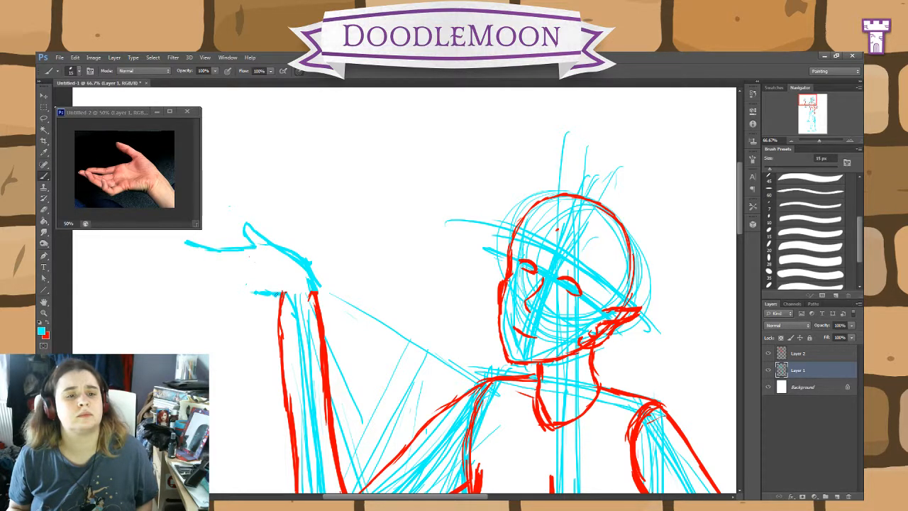
{"action": "mouse_move", "coordinate": [260, 292]}
{"action": "left_mouse_down"}
{"action": "mouse_move", "coordinate": [187, 284]}
{"action": "mouse_move", "coordinate": [242, 297]}
{"action": "mouse_move", "coordinate": [197, 291]}
{"action": "mouse_move", "coordinate": [186, 264]}
{"action": "mouse_move", "coordinate": [187, 250]}
{"action": "mouse_move", "coordinate": [240, 250]}
{"action": "mouse_move", "coordinate": [218, 258]}
{"action": "mouse_move", "coordinate": [187, 244]}
{"action": "mouse_move", "coordinate": [191, 279]}
{"action": "mouse_move", "coordinate": [227, 299]}
{"action": "mouse_move", "coordinate": [250, 289]}
{"action": "mouse_move", "coordinate": [189, 274]}
{"action": "left_mouse_up"}
Step: Start the red hand outline on Layer 2 with strokes along the heel of the palm, the inner wrist and the thumb side
{"action": "key", "text": "alt+]"}
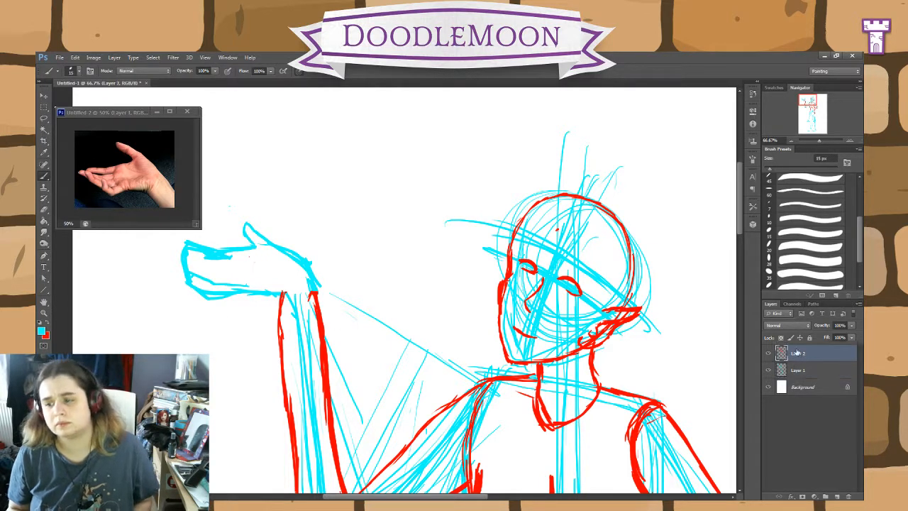
{"action": "left_click", "coordinate": [46, 322]}
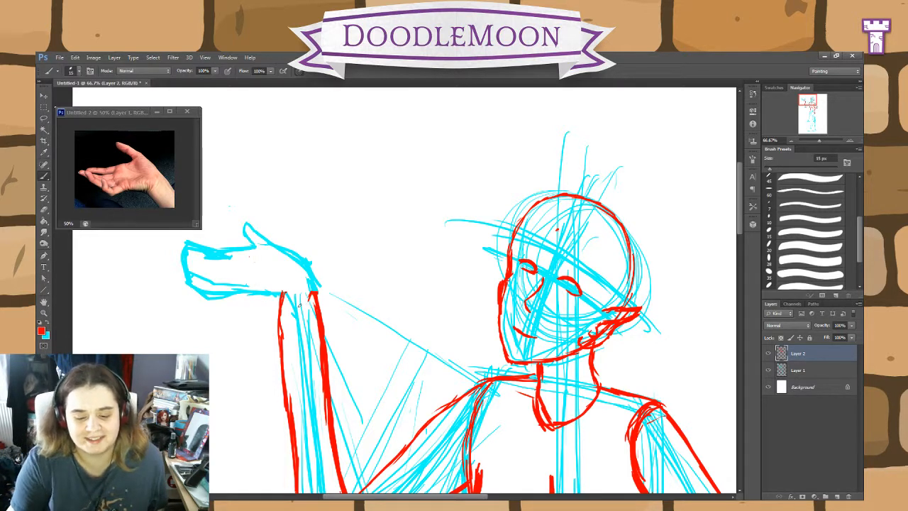
{"action": "mouse_move", "coordinate": [278, 308]}
{"action": "left_mouse_down"}
{"action": "mouse_move", "coordinate": [271, 291]}
{"action": "mouse_move", "coordinate": [276, 297]}
{"action": "mouse_move", "coordinate": [251, 288]}
{"action": "left_mouse_up"}
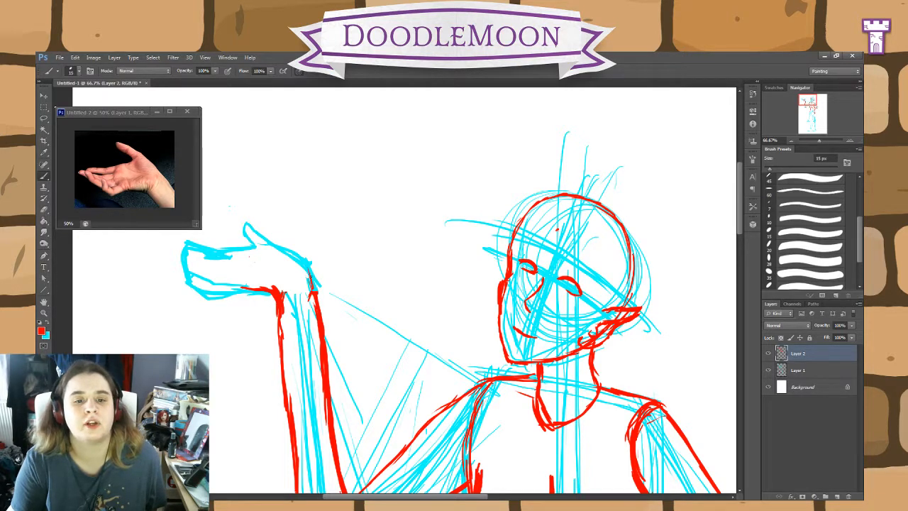
{"action": "left_click_drag", "start_coordinate": [314, 290], "coordinate": [309, 264]}
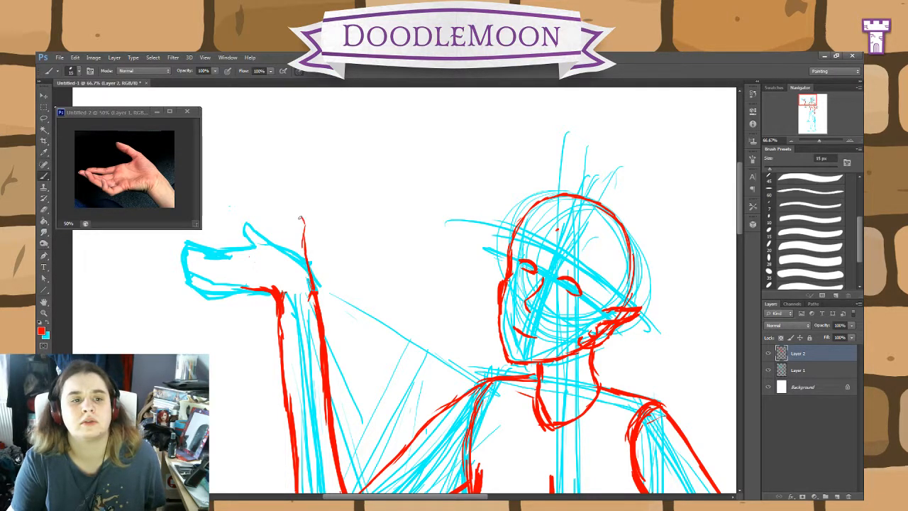
{"action": "left_click_drag", "start_coordinate": [310, 281], "coordinate": [275, 223]}
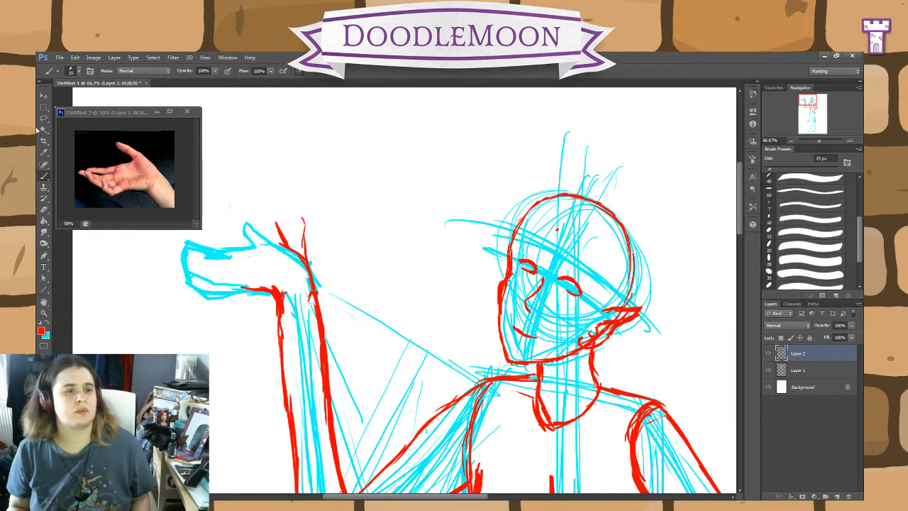
Step: Rotate the hand photo in the reference document about 27.5° clockwise with Free Transform, apply it, and return to the character drawing
{"action": "left_click", "coordinate": [143, 151]}
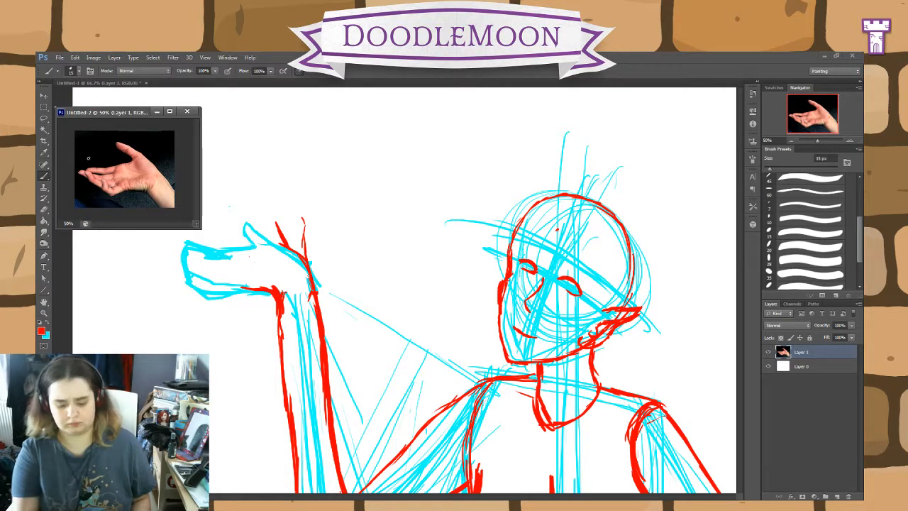
{"action": "key", "text": "ctrl+t"}
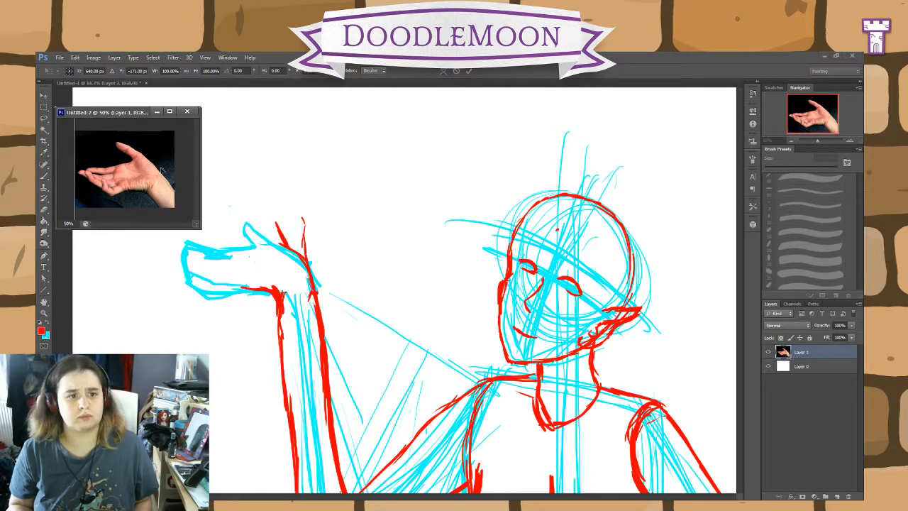
{"action": "left_click", "coordinate": [169, 112]}
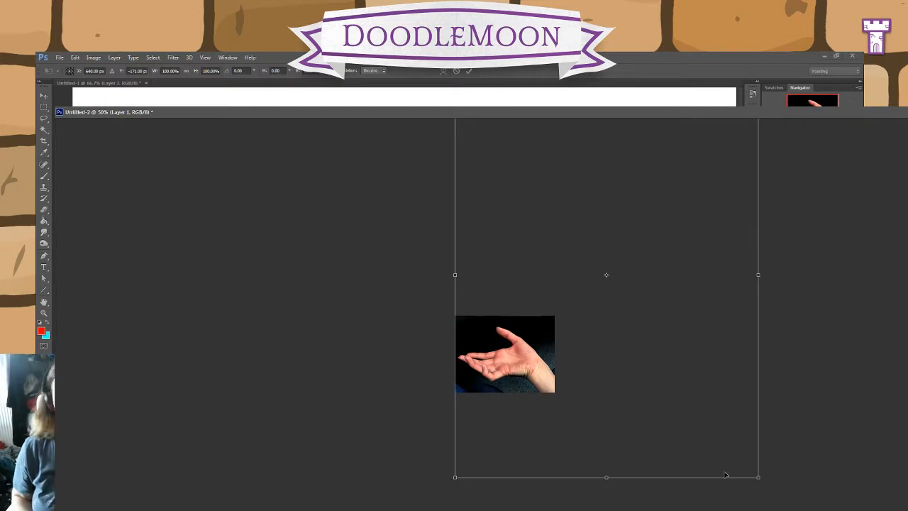
{"action": "left_click_drag", "start_coordinate": [775, 484], "coordinate": [604, 452]}
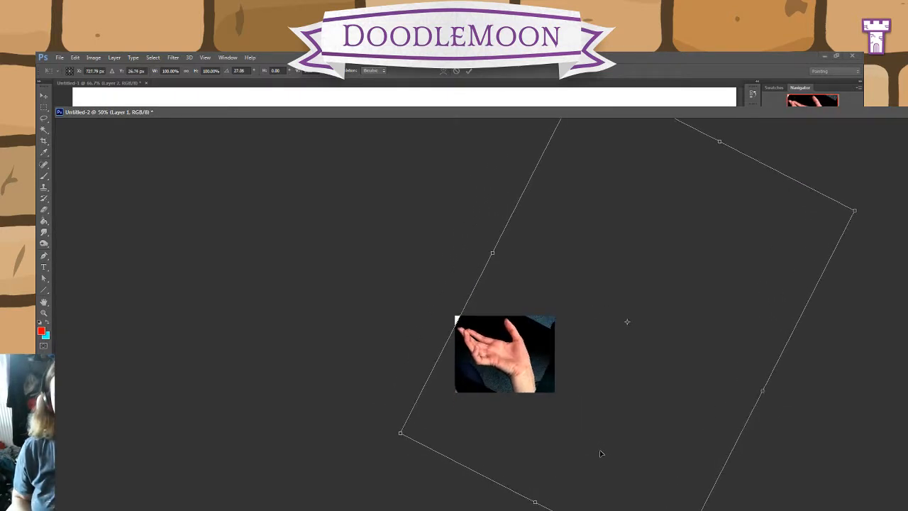
{"action": "left_click_drag", "start_coordinate": [817, 178], "coordinate": [819, 181]}
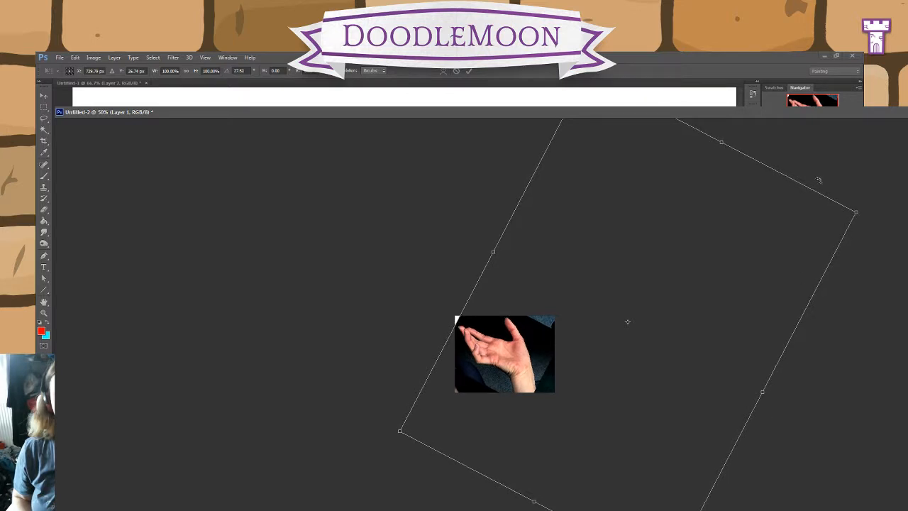
{"action": "left_click", "coordinate": [836, 58]}
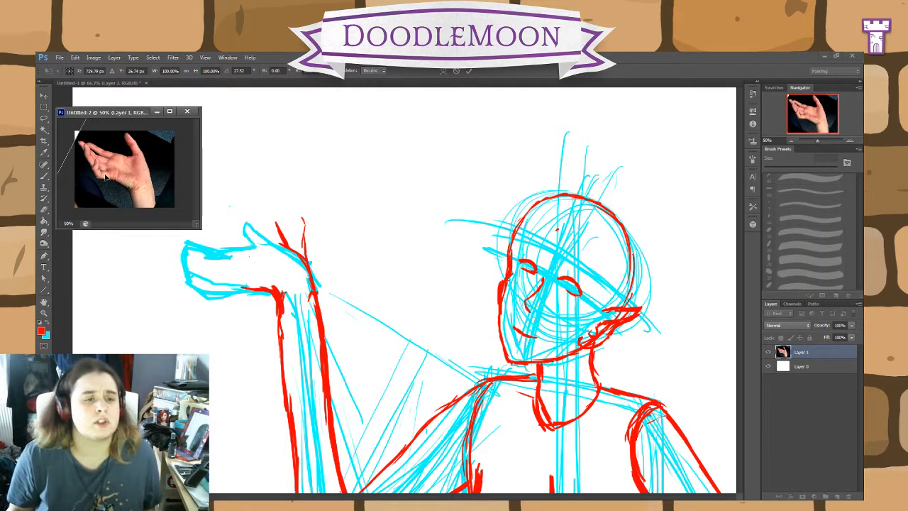
{"action": "left_click", "coordinate": [46, 221]}
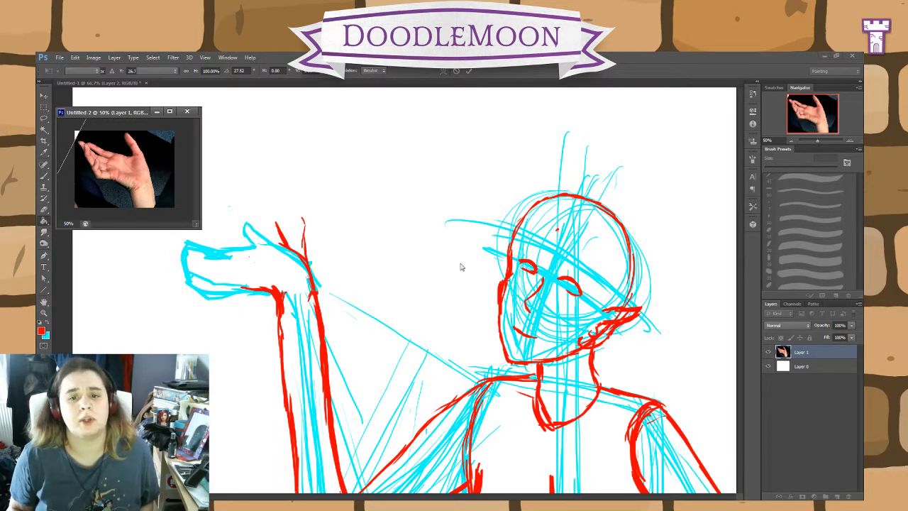
{"action": "key", "text": "b"}
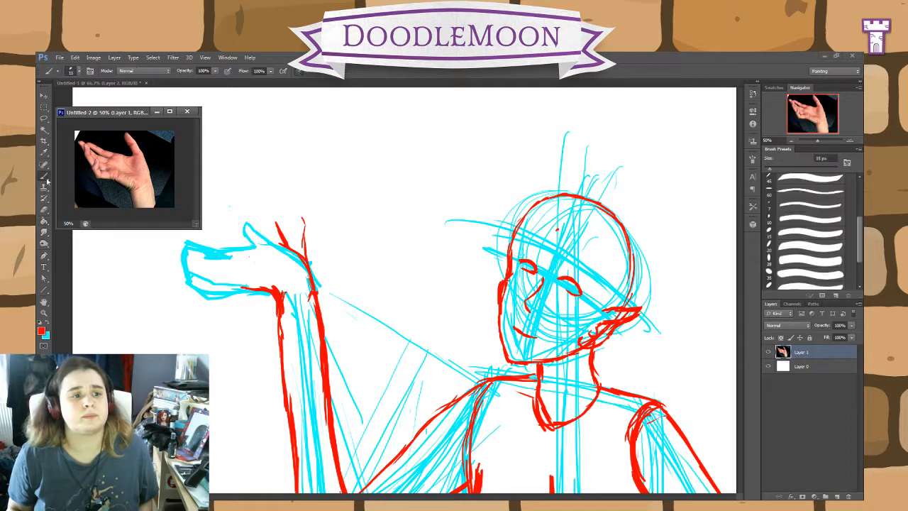
{"action": "left_click", "coordinate": [802, 366]}
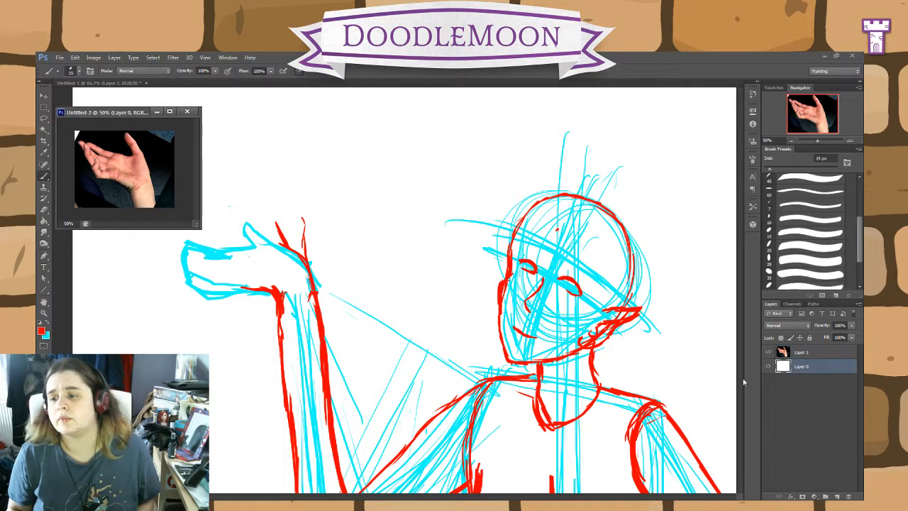
{"action": "left_click", "coordinate": [732, 376]}
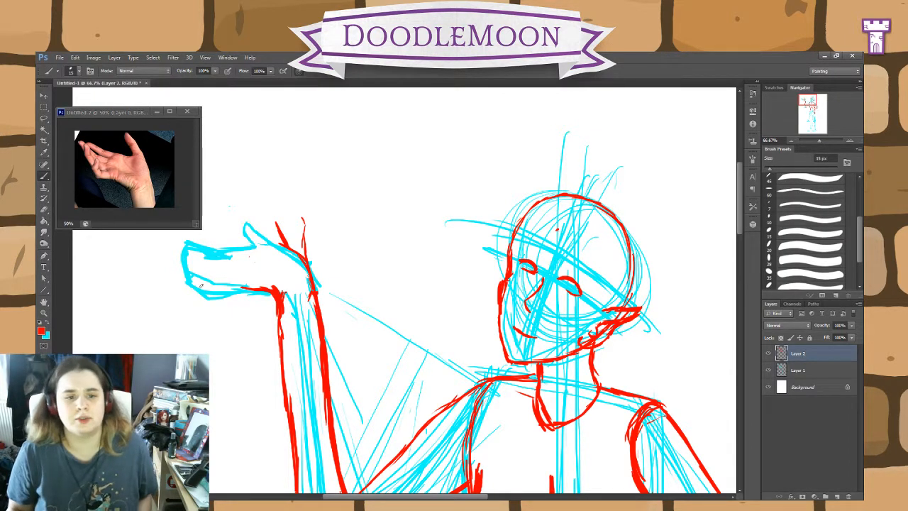
Step: Erase the stray red strokes above the wrist, then outline the thumb, the index finger's upper edge and the heel of the palm in red
{"action": "key", "text": "e"}
{"action": "mouse_move", "coordinate": [289, 237]}
{"action": "left_mouse_down"}
{"action": "mouse_move", "coordinate": [301, 215]}
{"action": "mouse_move", "coordinate": [315, 283]}
{"action": "mouse_move", "coordinate": [275, 209]}
{"action": "mouse_move", "coordinate": [273, 242]}
{"action": "mouse_move", "coordinate": [267, 211]}
{"action": "left_mouse_up"}
{"action": "left_click", "coordinate": [44, 176]}
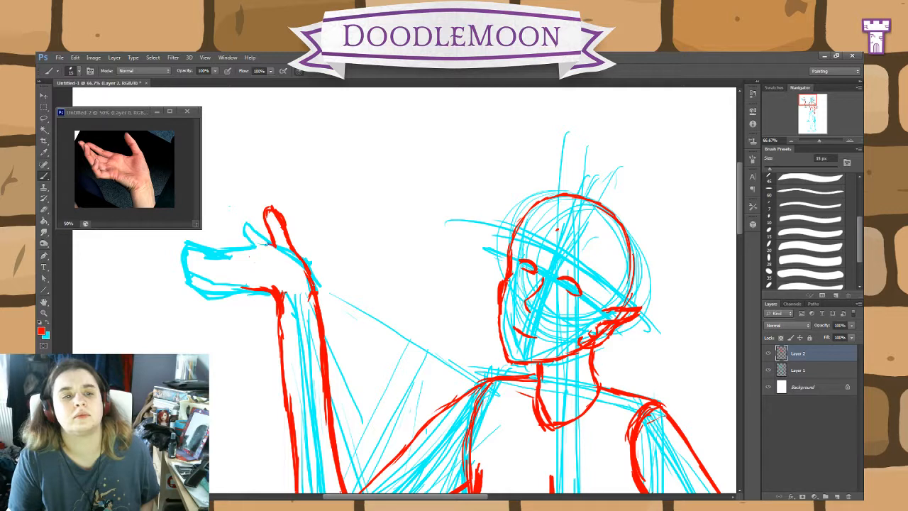
{"action": "mouse_move", "coordinate": [259, 243]}
{"action": "left_mouse_down"}
{"action": "mouse_move", "coordinate": [214, 220]}
{"action": "mouse_move", "coordinate": [229, 230]}
{"action": "mouse_move", "coordinate": [226, 241]}
{"action": "left_mouse_up"}
{"action": "left_click_drag", "start_coordinate": [240, 279], "coordinate": [259, 288]}
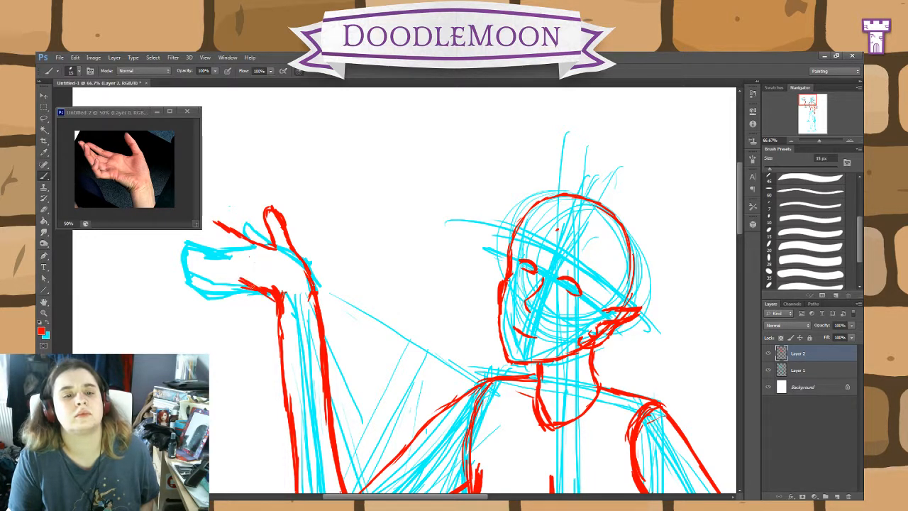
Step: Erase the red strokes along the heel of the palm and the upper end of the forearm's outer outline on Layer 2
{"action": "left_click_drag", "start_coordinate": [448, 498], "coordinate": [415, 498]}
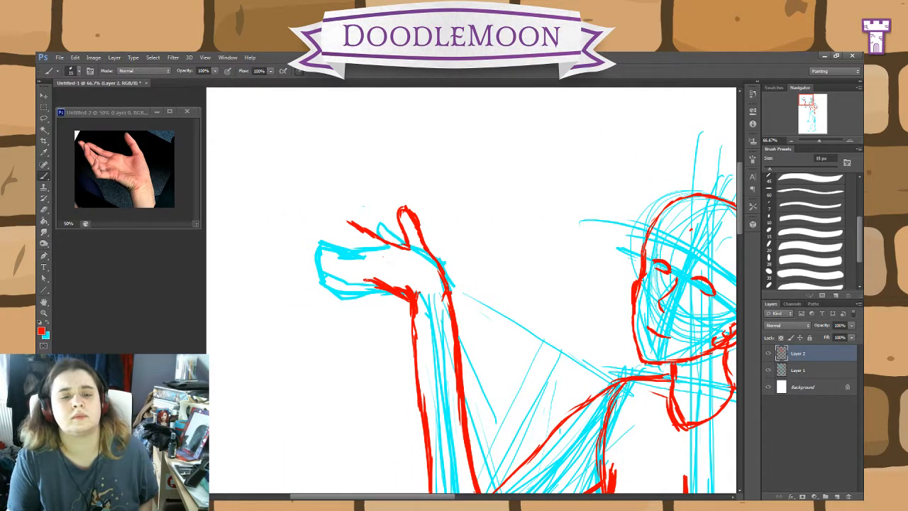
{"action": "key", "text": "e"}
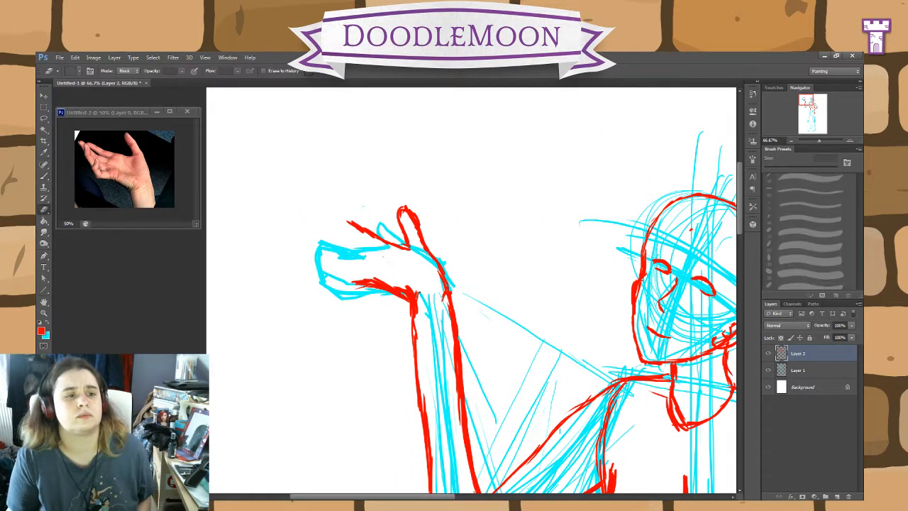
{"action": "left_click_drag", "start_coordinate": [417, 300], "coordinate": [403, 293]}
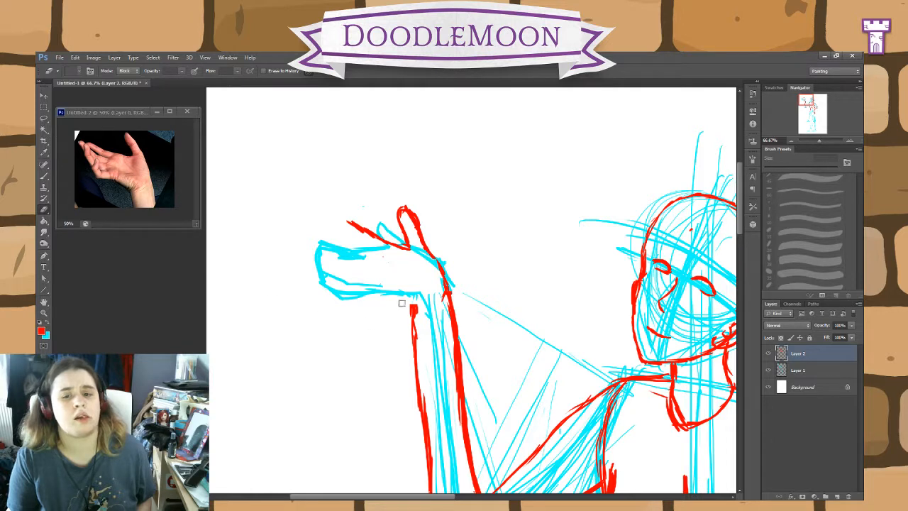
{"action": "left_click_drag", "start_coordinate": [402, 303], "coordinate": [413, 334]}
{"action": "left_click", "coordinate": [44, 176]}
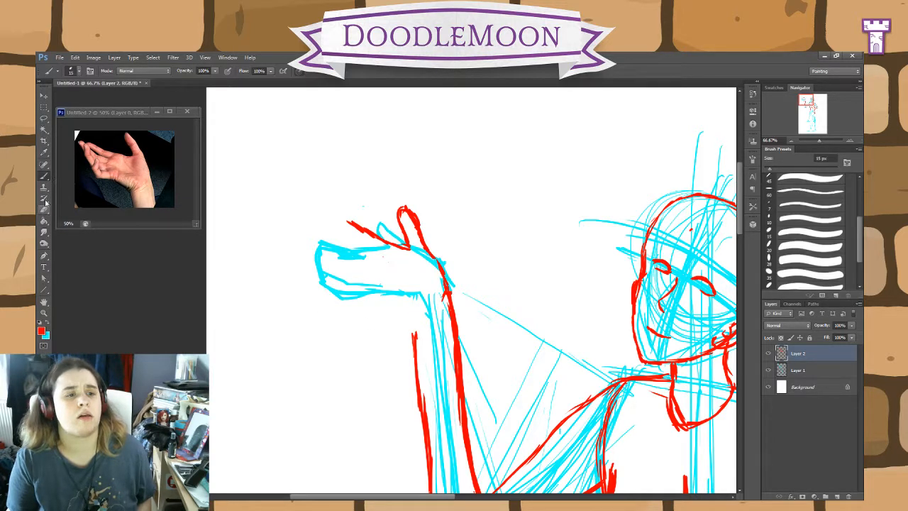
{"action": "left_click", "coordinate": [45, 209]}
Step: Outline the overlapping curled fingers in red on Layer 2, following the rotated hand photo
{"action": "left_click", "coordinate": [44, 177]}
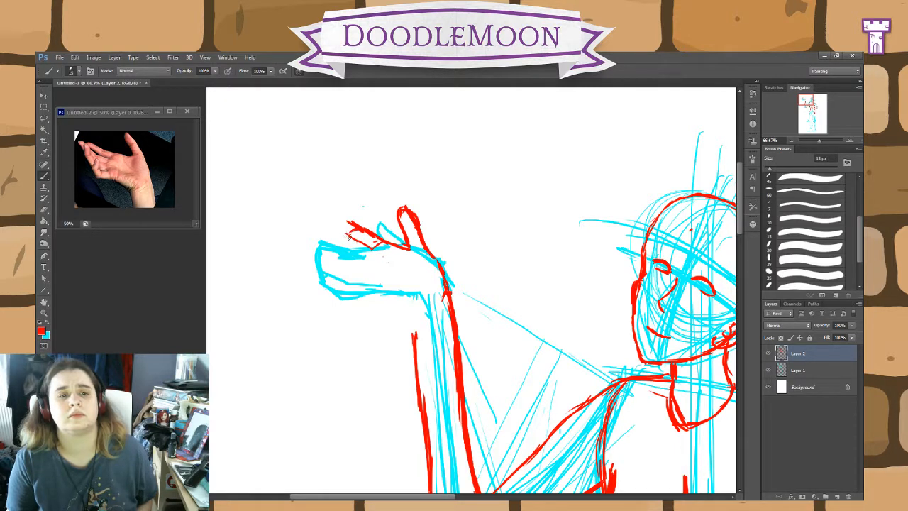
{"action": "left_click_drag", "start_coordinate": [336, 226], "coordinate": [354, 236]}
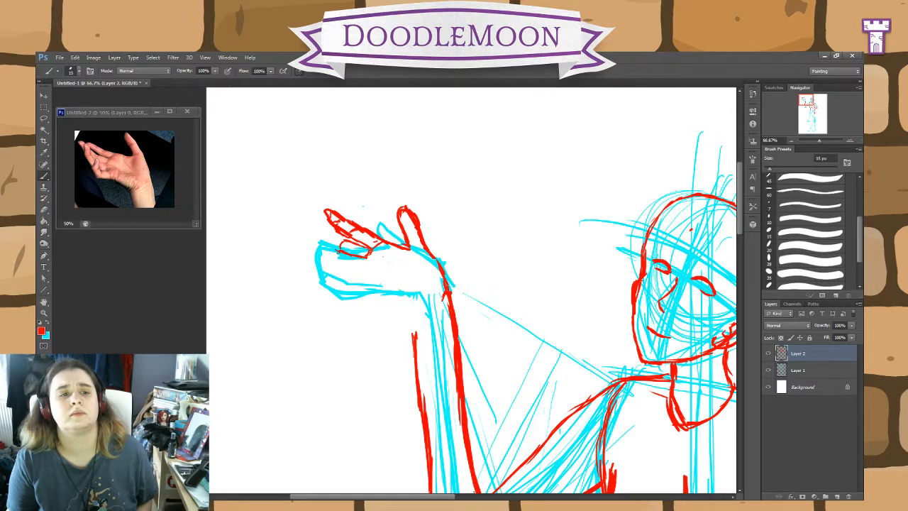
{"action": "left_click_drag", "start_coordinate": [325, 250], "coordinate": [337, 242]}
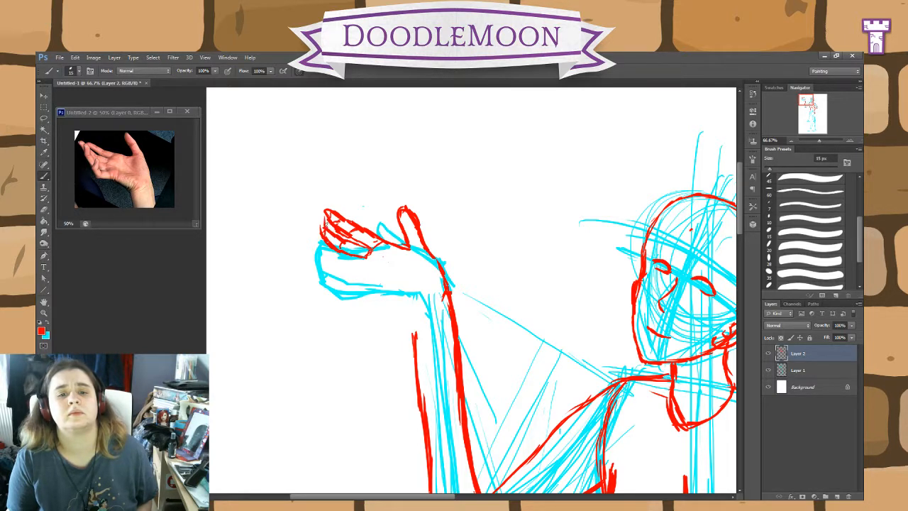
{"action": "left_click_drag", "start_coordinate": [328, 226], "coordinate": [318, 211]}
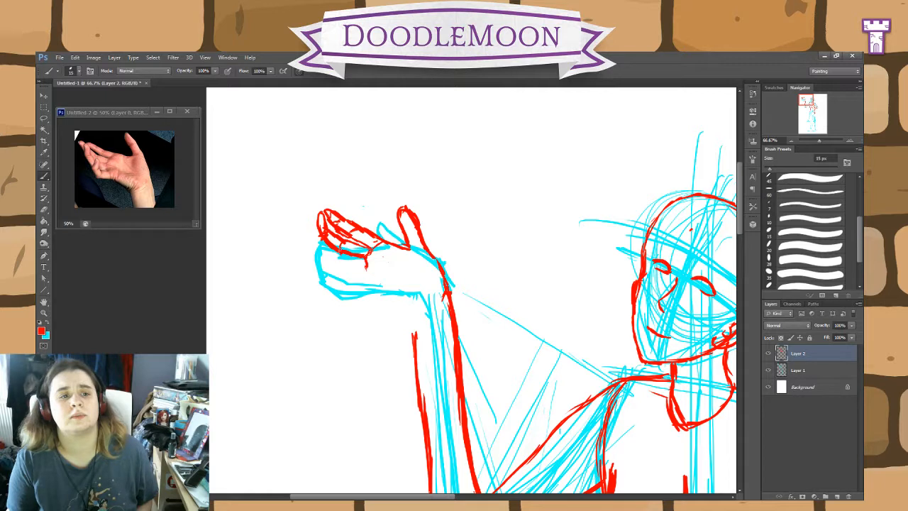
{"action": "mouse_move", "coordinate": [341, 253]}
{"action": "left_mouse_down"}
{"action": "mouse_move", "coordinate": [368, 271]}
{"action": "mouse_move", "coordinate": [332, 261]}
{"action": "left_mouse_up"}
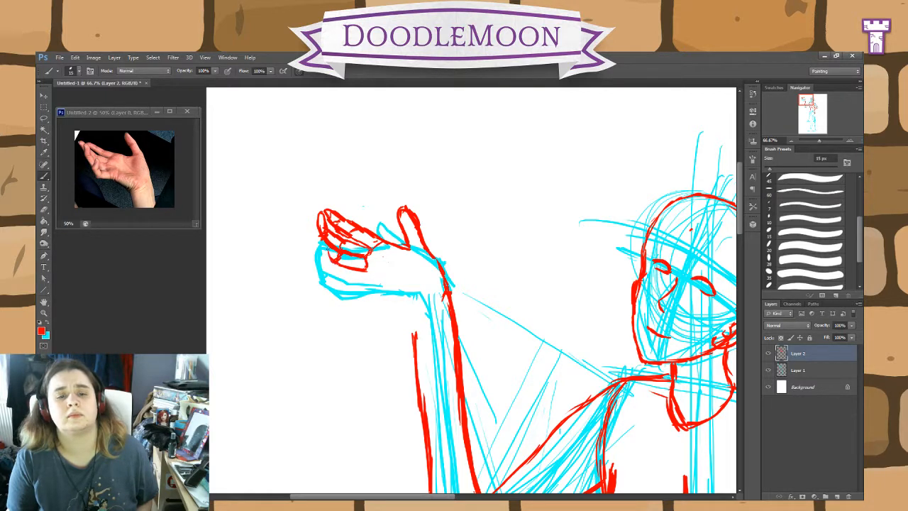
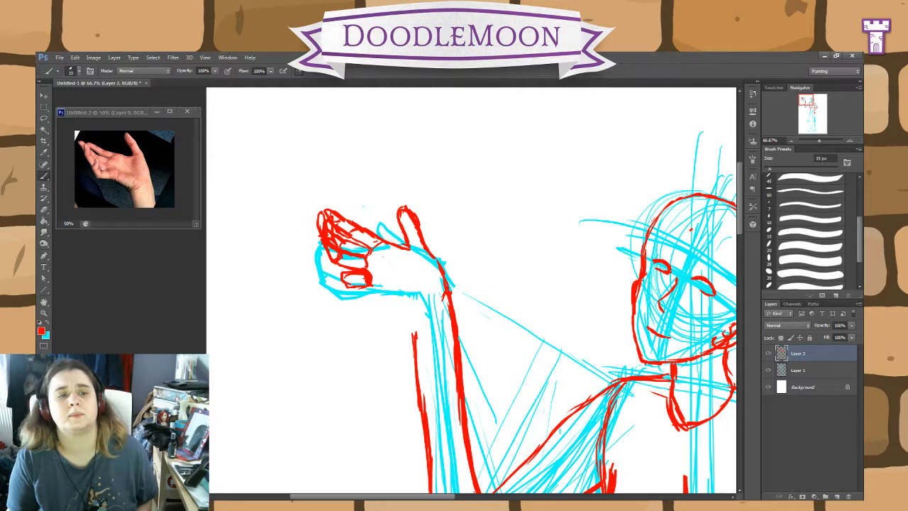
Step: Darken the gaps between the curled fingers in red, then outline the thumb's joint and the palm's lower edge down to the wrist
{"action": "left_click_drag", "start_coordinate": [347, 286], "coordinate": [335, 277]}
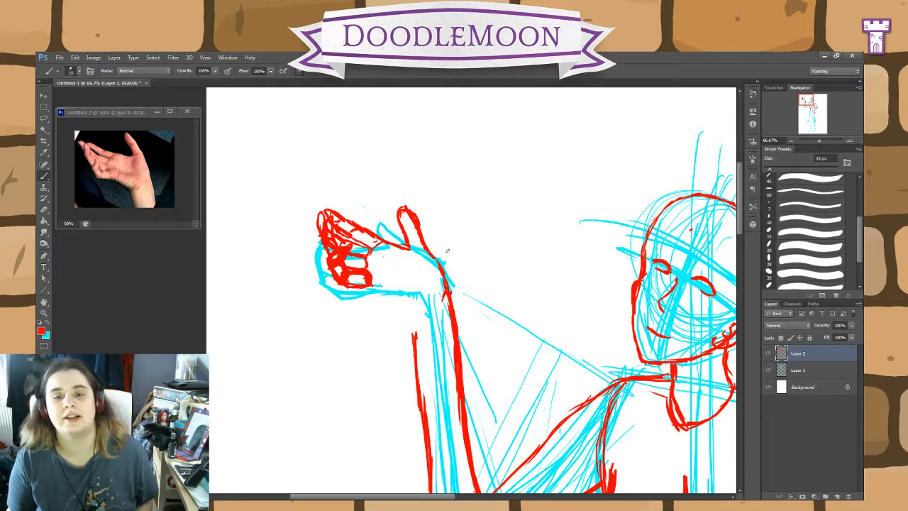
{"action": "left_click_drag", "start_coordinate": [393, 248], "coordinate": [419, 252]}
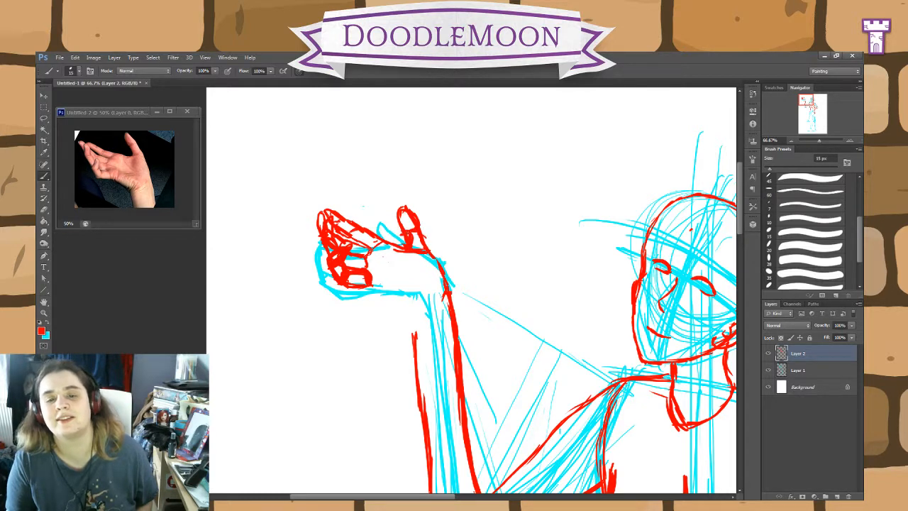
{"action": "mouse_move", "coordinate": [369, 287]}
{"action": "left_mouse_down"}
{"action": "mouse_move", "coordinate": [404, 294]}
{"action": "mouse_move", "coordinate": [406, 303]}
{"action": "left_mouse_up"}
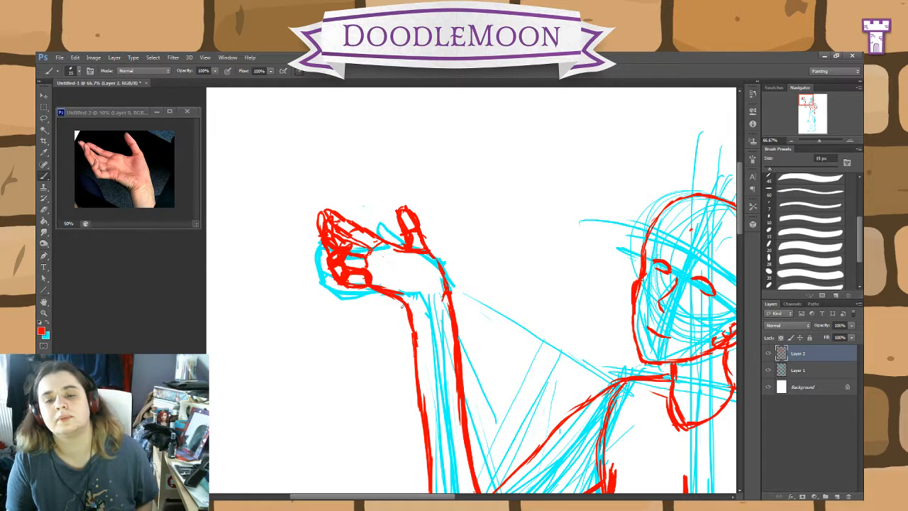
{"action": "left_click_drag", "start_coordinate": [402, 305], "coordinate": [418, 301]}
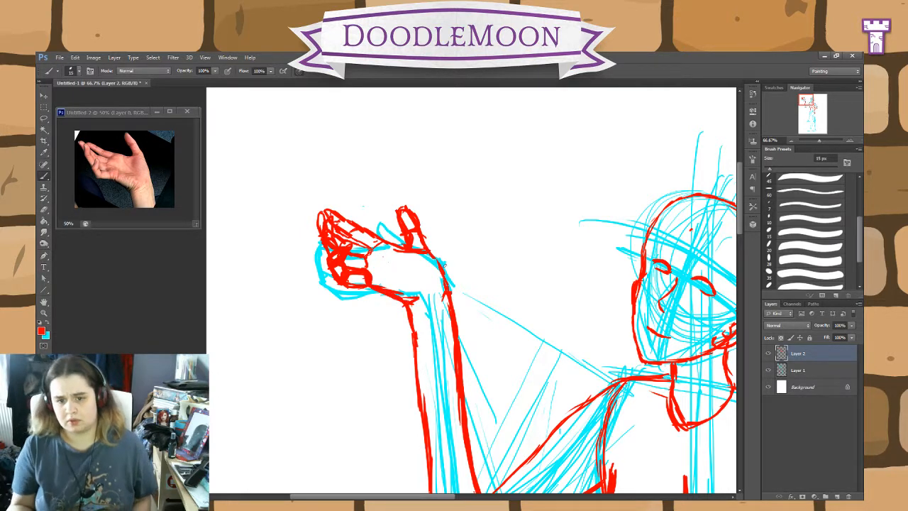
Step: Thicken both red forearm outlines below the raised hand and mark the curved wrist crease on Layer 2
{"action": "left_click_drag", "start_coordinate": [551, 369], "coordinate": [462, 214]}
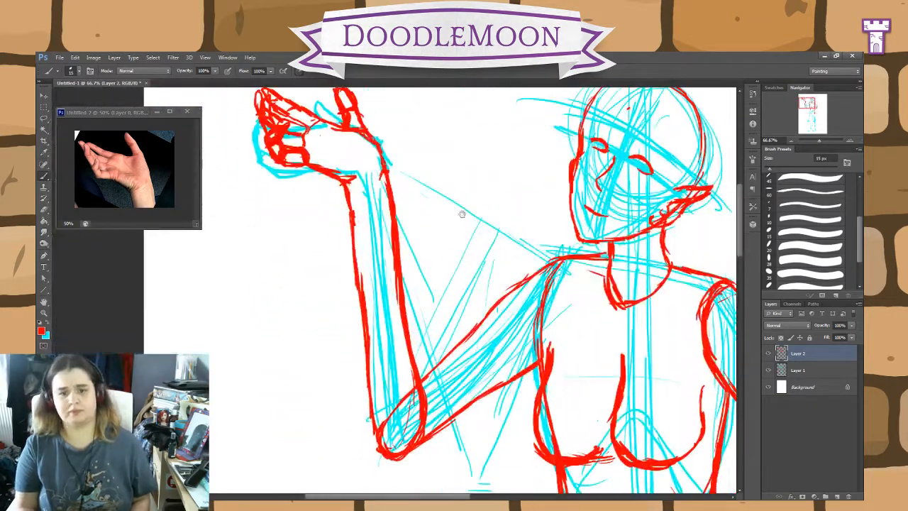
{"action": "mouse_move", "coordinate": [349, 229]}
{"action": "left_mouse_down"}
{"action": "mouse_move", "coordinate": [349, 207]}
{"action": "mouse_move", "coordinate": [383, 187]}
{"action": "mouse_move", "coordinate": [385, 175]}
{"action": "mouse_move", "coordinate": [357, 218]}
{"action": "mouse_move", "coordinate": [360, 269]}
{"action": "left_mouse_up"}
{"action": "left_click_drag", "start_coordinate": [384, 175], "coordinate": [391, 226]}
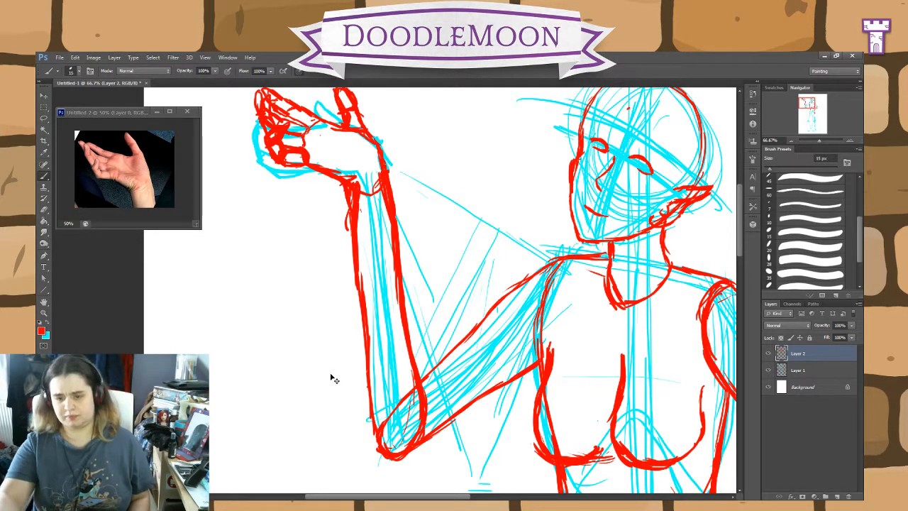
Step: Erase the stray red strokes outside the raised forearm just below the wrist
{"action": "key", "text": "ctrl+minus"}
{"action": "key", "text": "ctrl+minus"}
{"action": "key", "text": "ctrl+plus"}
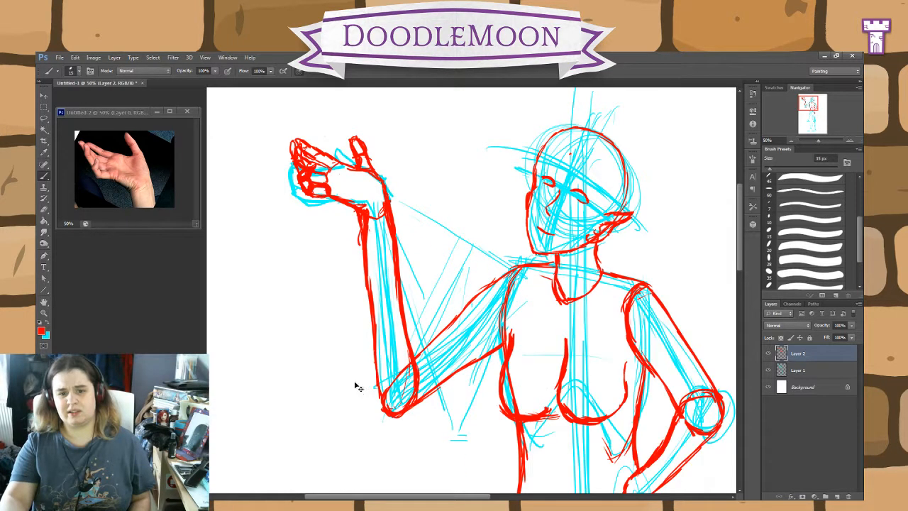
{"action": "key", "text": "ctrl+plus"}
{"action": "left_click", "coordinate": [44, 209]}
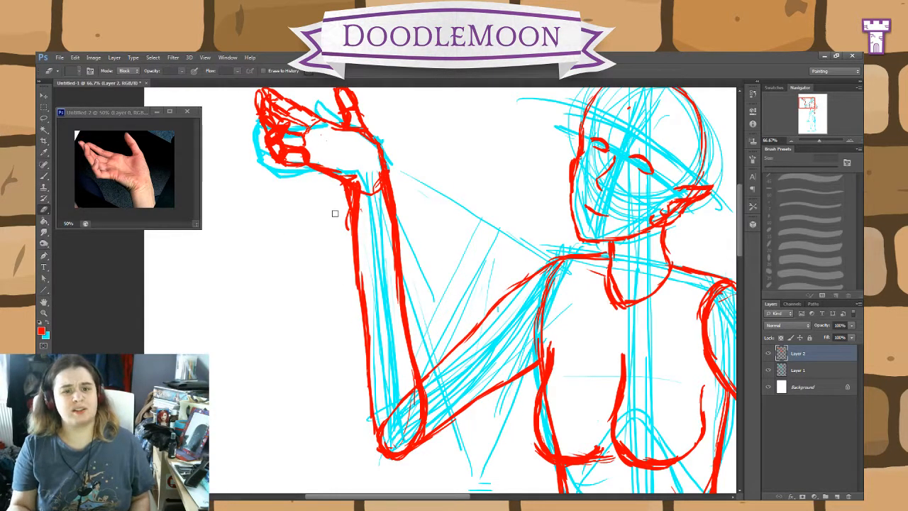
{"action": "key", "text": "b"}
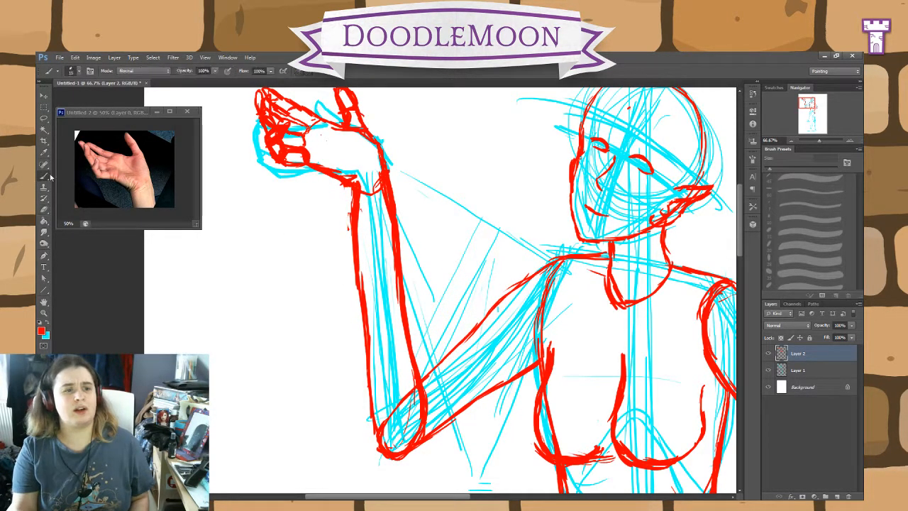
Step: Close the hand photo reference document and return to the character drawing
{"action": "mouse_move", "coordinate": [568, 475]}
{"action": "left_mouse_down"}
{"action": "mouse_move", "coordinate": [483, 348]}
{"action": "mouse_move", "coordinate": [443, 216]}
{"action": "mouse_move", "coordinate": [443, 149]}
{"action": "left_mouse_up"}
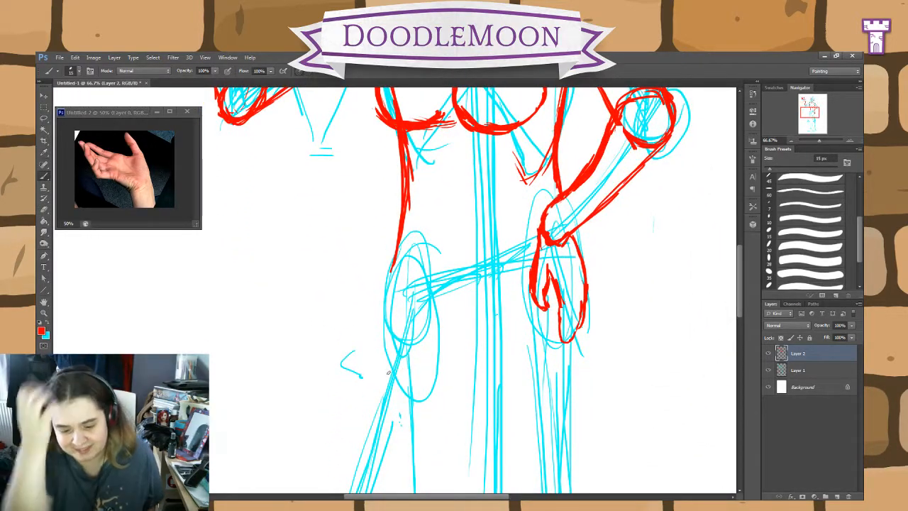
{"action": "left_click", "coordinate": [182, 112]}
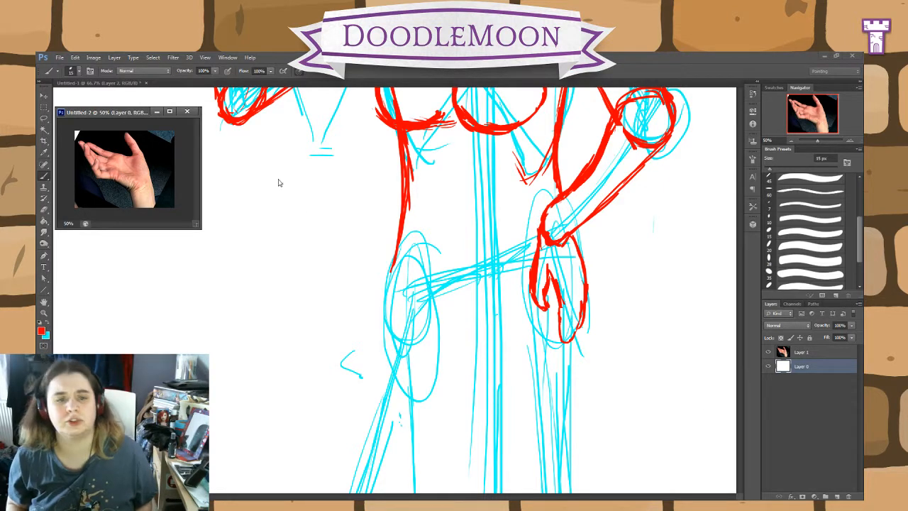
{"action": "left_click", "coordinate": [442, 225]}
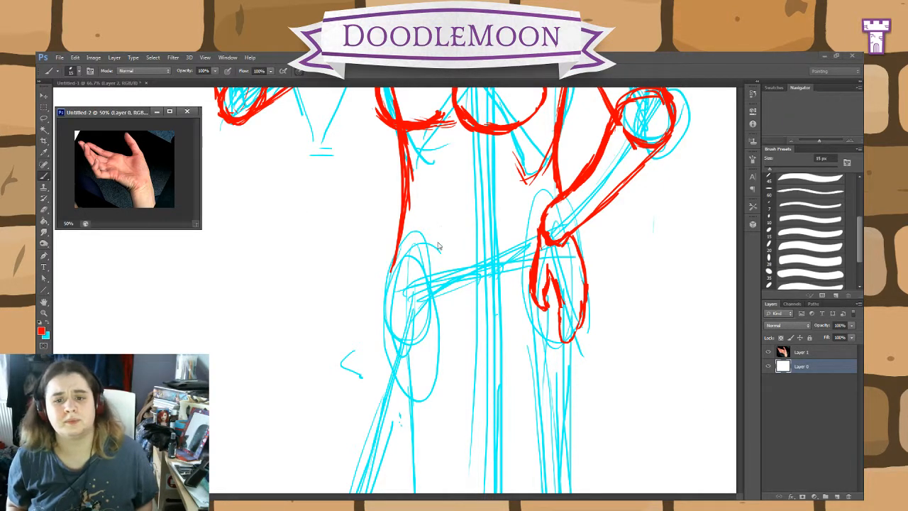
Step: Sketch a red line along the lower pelvis and a slanted waistline across the hips to the resting hand's wrist
{"action": "left_click", "coordinate": [43, 211]}
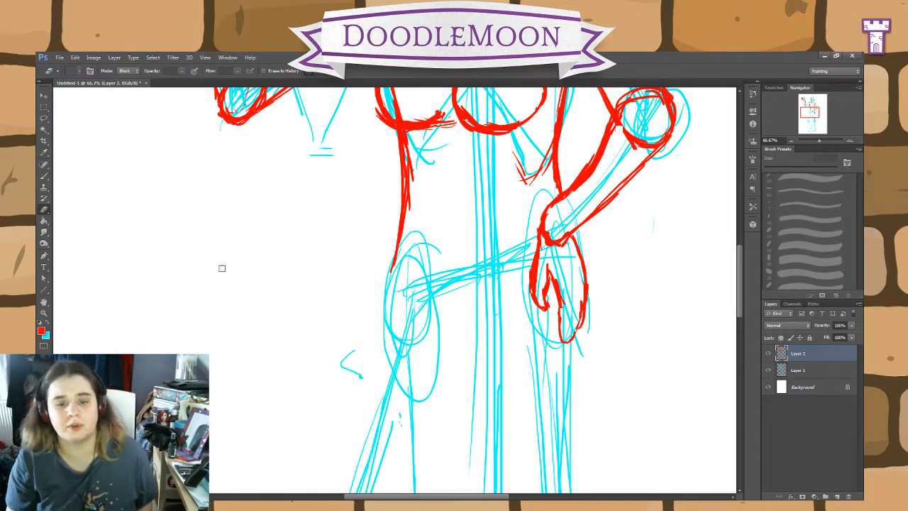
{"action": "left_click", "coordinate": [42, 176]}
{"action": "mouse_move", "coordinate": [532, 384]}
{"action": "left_mouse_down"}
{"action": "mouse_move", "coordinate": [484, 291]}
{"action": "mouse_move", "coordinate": [447, 265]}
{"action": "left_mouse_up"}
{"action": "left_click_drag", "start_coordinate": [378, 282], "coordinate": [338, 255]}
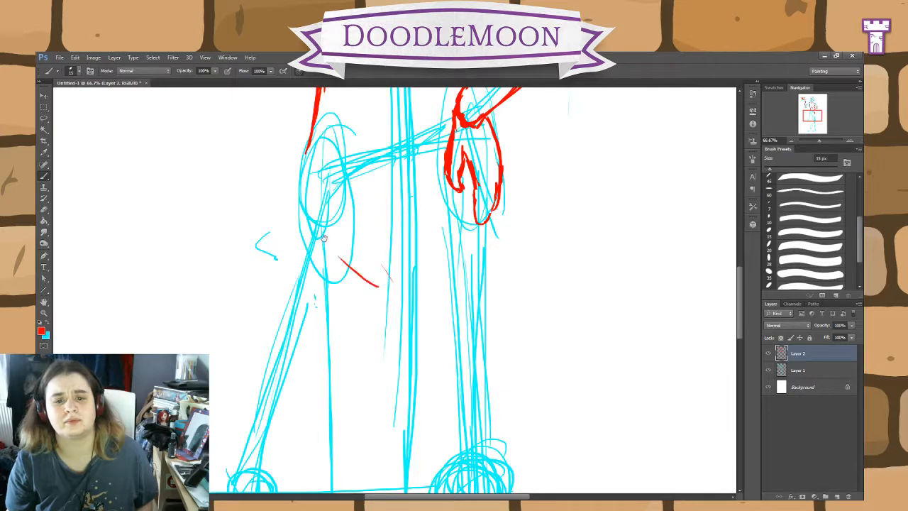
{"action": "left_click_drag", "start_coordinate": [419, 135], "coordinate": [427, 218]}
{"action": "mouse_move", "coordinate": [464, 194]}
{"action": "left_mouse_down"}
{"action": "mouse_move", "coordinate": [410, 194]}
{"action": "mouse_move", "coordinate": [352, 228]}
{"action": "left_mouse_up"}
{"action": "mouse_move", "coordinate": [499, 309]}
{"action": "left_mouse_down"}
{"action": "mouse_move", "coordinate": [433, 440]}
{"action": "mouse_move", "coordinate": [529, 463]}
{"action": "left_mouse_up"}
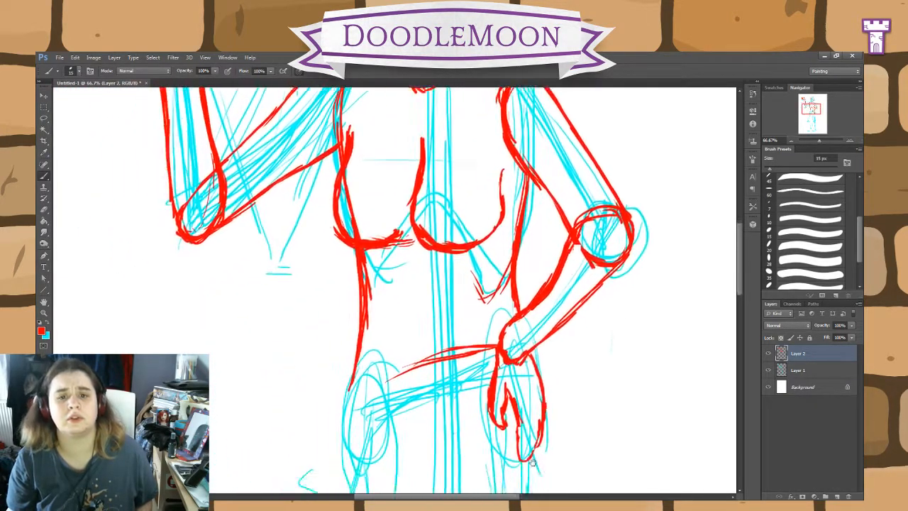
Step: Outline the pelvis in red on Layer 2, joining the waistline, the outer hip curve and the groin line to a point at the crotch
{"action": "mouse_move", "coordinate": [564, 354]}
{"action": "left_mouse_down"}
{"action": "mouse_move", "coordinate": [541, 505]}
{"action": "mouse_move", "coordinate": [562, 314]}
{"action": "left_mouse_up"}
{"action": "mouse_move", "coordinate": [491, 314]}
{"action": "left_mouse_down"}
{"action": "mouse_move", "coordinate": [339, 365]}
{"action": "mouse_move", "coordinate": [347, 420]}
{"action": "mouse_move", "coordinate": [419, 482]}
{"action": "left_mouse_up"}
{"action": "mouse_move", "coordinate": [439, 481]}
{"action": "left_mouse_down"}
{"action": "mouse_move", "coordinate": [417, 488]}
{"action": "mouse_move", "coordinate": [433, 443]}
{"action": "left_mouse_up"}
{"action": "mouse_move", "coordinate": [532, 338]}
{"action": "left_mouse_down"}
{"action": "mouse_move", "coordinate": [487, 352]}
{"action": "mouse_move", "coordinate": [463, 412]}
{"action": "mouse_move", "coordinate": [439, 438]}
{"action": "left_mouse_up"}
{"action": "left_click_drag", "start_coordinate": [480, 361], "coordinate": [423, 493]}
{"action": "left_click_drag", "start_coordinate": [436, 431], "coordinate": [429, 492]}
{"action": "left_click_drag", "start_coordinate": [452, 395], "coordinate": [433, 435]}
Step: Outline the straight leg's thigh in red, with inner and outer edges running down to a rounded knee
{"action": "left_click_drag", "start_coordinate": [547, 449], "coordinate": [495, 254]}
{"action": "key", "text": "ctrl+minus"}
{"action": "left_click_drag", "start_coordinate": [533, 390], "coordinate": [534, 268]}
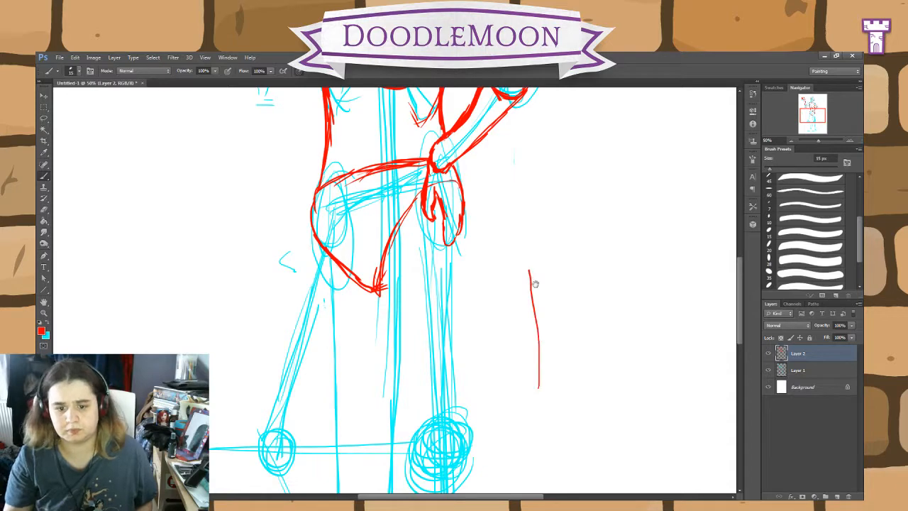
{"action": "key", "text": "ctrl+z"}
{"action": "left_click_drag", "start_coordinate": [518, 402], "coordinate": [503, 302]}
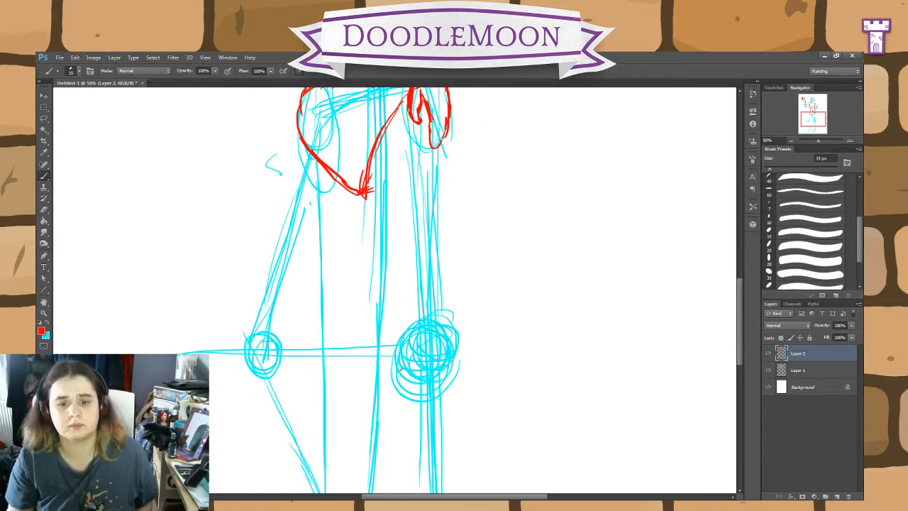
{"action": "mouse_move", "coordinate": [401, 367]}
{"action": "left_mouse_down"}
{"action": "mouse_move", "coordinate": [370, 193]}
{"action": "mouse_move", "coordinate": [372, 264]}
{"action": "mouse_move", "coordinate": [400, 348]}
{"action": "mouse_move", "coordinate": [459, 324]}
{"action": "mouse_move", "coordinate": [456, 263]}
{"action": "left_mouse_up"}
{"action": "left_click_drag", "start_coordinate": [498, 310], "coordinate": [502, 379]}
{"action": "mouse_move", "coordinate": [443, 163]}
{"action": "left_mouse_down"}
{"action": "mouse_move", "coordinate": [455, 354]}
{"action": "mouse_move", "coordinate": [449, 441]}
{"action": "mouse_move", "coordinate": [424, 447]}
{"action": "mouse_move", "coordinate": [396, 399]}
{"action": "mouse_move", "coordinate": [388, 293]}
{"action": "mouse_move", "coordinate": [373, 248]}
{"action": "mouse_move", "coordinate": [375, 273]}
{"action": "left_mouse_up"}
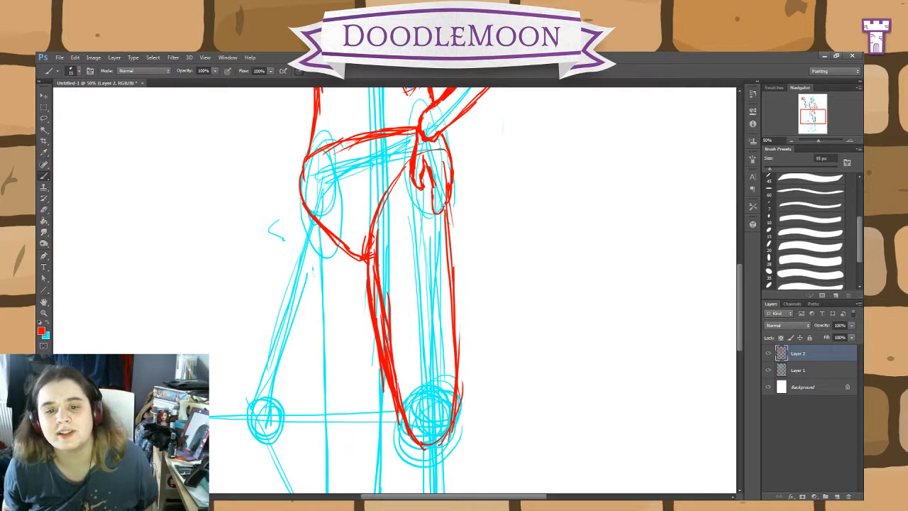
{"action": "left_click_drag", "start_coordinate": [371, 204], "coordinate": [374, 282]}
Step: Erase the doubled strokes along the straight leg's inner thigh and redraw it as a single thicker red line
{"action": "left_click", "coordinate": [44, 210]}
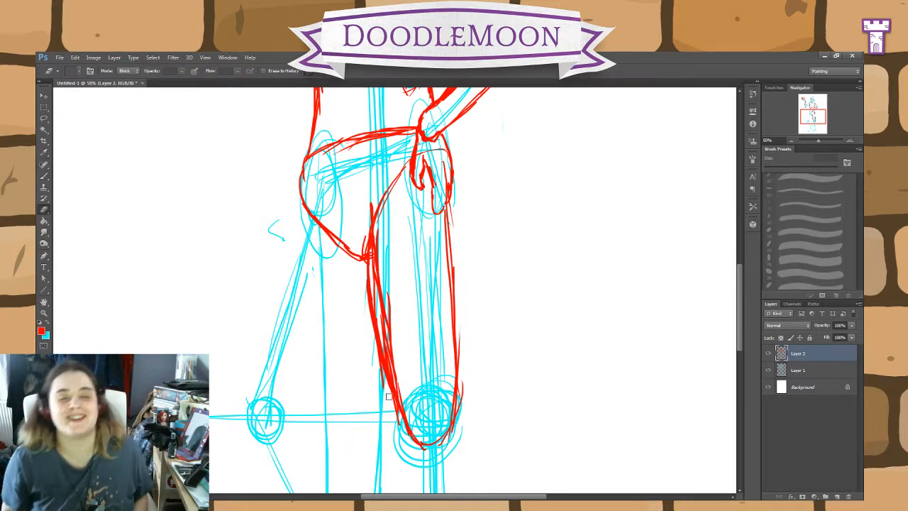
{"action": "mouse_move", "coordinate": [386, 395]}
{"action": "left_mouse_down"}
{"action": "mouse_move", "coordinate": [369, 289]}
{"action": "mouse_move", "coordinate": [396, 423]}
{"action": "left_mouse_up"}
{"action": "left_click", "coordinate": [44, 176]}
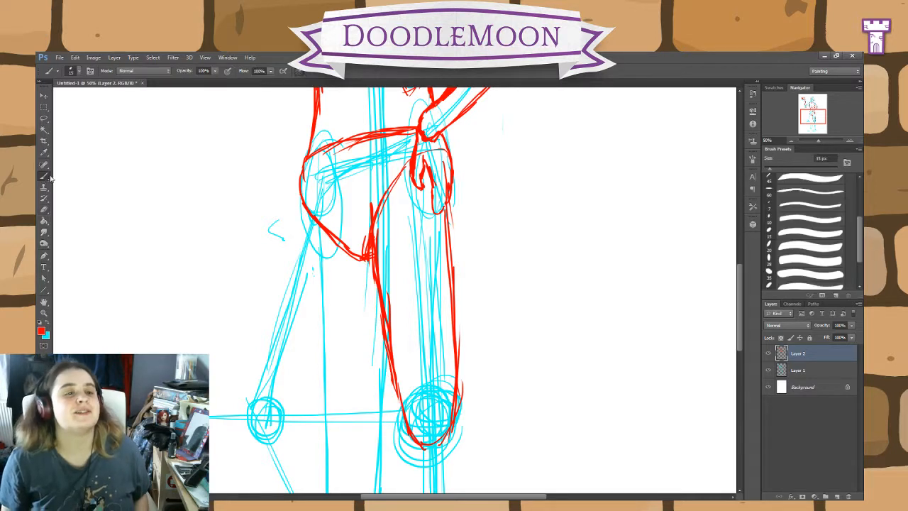
{"action": "left_click_drag", "start_coordinate": [395, 379], "coordinate": [405, 425]}
{"action": "left_click_drag", "start_coordinate": [396, 367], "coordinate": [401, 397]}
{"action": "left_click_drag", "start_coordinate": [387, 336], "coordinate": [396, 383]}
{"action": "left_click_drag", "start_coordinate": [385, 319], "coordinate": [389, 351]}
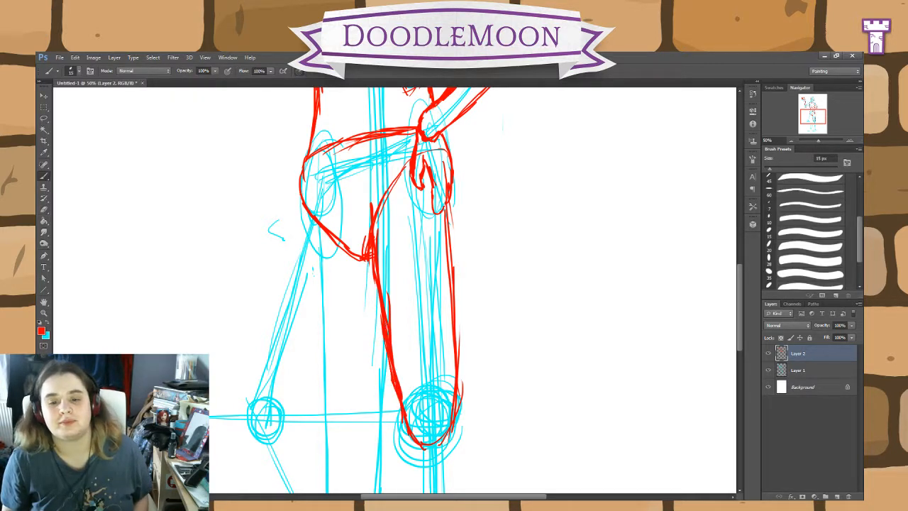
{"action": "left_click_drag", "start_coordinate": [378, 261], "coordinate": [384, 304]}
{"action": "left_click_drag", "start_coordinate": [379, 227], "coordinate": [379, 261]}
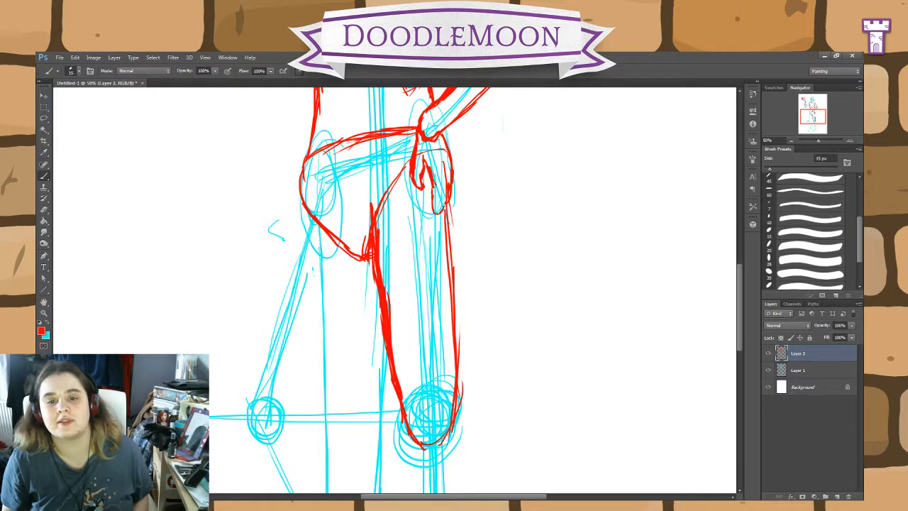
Step: Redraw the upper inner thigh line closer to the hand on the hip, erase the old strokes, and round off the crotch curve
{"action": "left_click_drag", "start_coordinate": [377, 195], "coordinate": [387, 284]}
{"action": "left_click_drag", "start_coordinate": [382, 210], "coordinate": [397, 341]}
{"action": "mouse_move", "coordinate": [383, 243]}
{"action": "left_mouse_down"}
{"action": "mouse_move", "coordinate": [400, 383]}
{"action": "mouse_move", "coordinate": [374, 263]}
{"action": "mouse_move", "coordinate": [374, 206]}
{"action": "mouse_move", "coordinate": [377, 289]}
{"action": "mouse_move", "coordinate": [404, 419]}
{"action": "mouse_move", "coordinate": [387, 206]}
{"action": "left_mouse_up"}
{"action": "key", "text": "e"}
{"action": "key", "text": "b"}
{"action": "left_click_drag", "start_coordinate": [380, 264], "coordinate": [339, 257]}
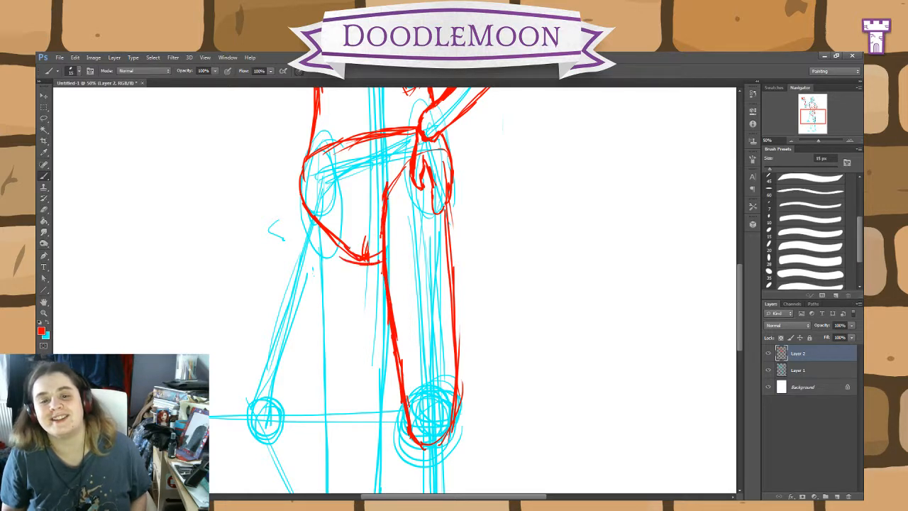
{"action": "left_click_drag", "start_coordinate": [398, 175], "coordinate": [369, 261]}
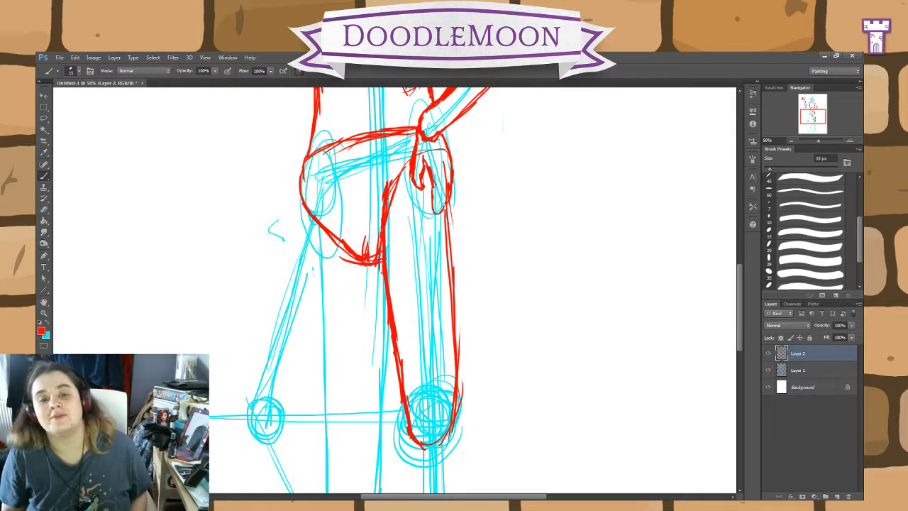
Step: Outline the back of the straight leg's ankle and heel in red, undoing the stray stroke beside the leg
{"action": "left_click_drag", "start_coordinate": [537, 426], "coordinate": [518, 276]}
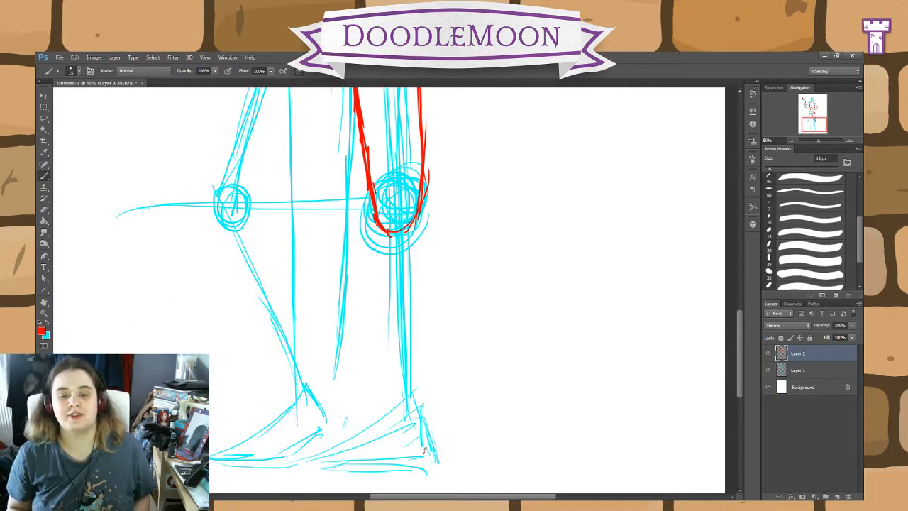
{"action": "left_click_drag", "start_coordinate": [425, 450], "coordinate": [410, 334]}
{"action": "left_click_drag", "start_coordinate": [495, 278], "coordinate": [504, 493]}
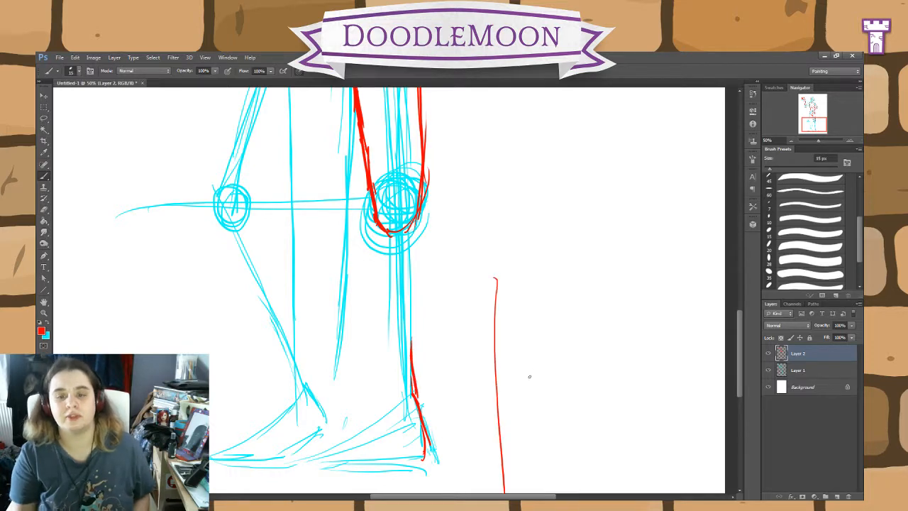
{"action": "key", "text": "ctrl+z"}
Step: Erase the red lower pelvis curve between the outer hip and the straight leg's inner thigh on Layer 2
{"action": "key", "text": "ctrl+minus"}
{"action": "key", "text": "ctrl+minus"}
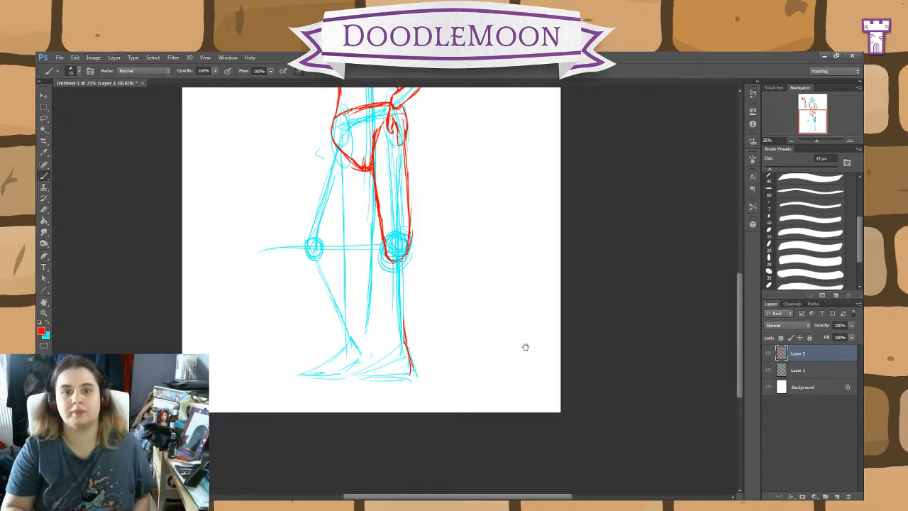
{"action": "left_click_drag", "start_coordinate": [526, 347], "coordinate": [549, 438]}
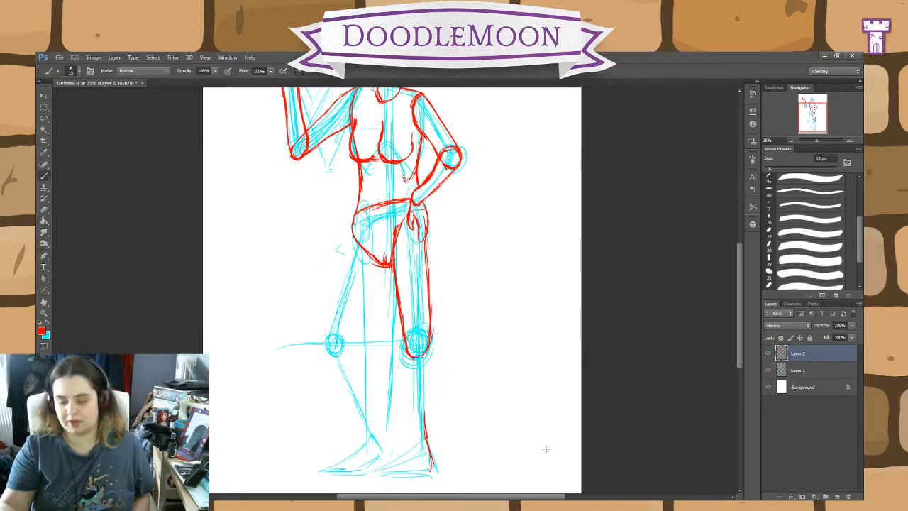
{"action": "key", "text": "ctrl+minus"}
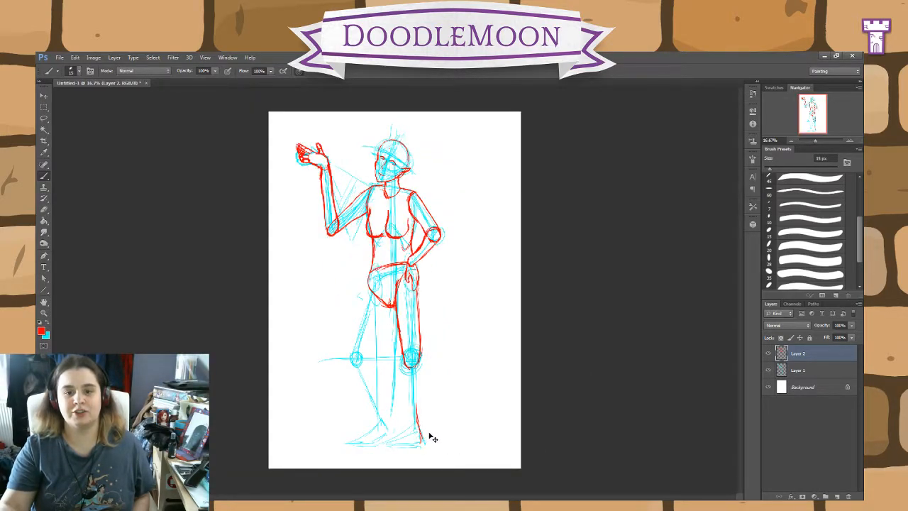
{"action": "key", "text": "ctrl+plus"}
{"action": "key", "text": "ctrl+plus"}
{"action": "key", "text": "ctrl+plus"}
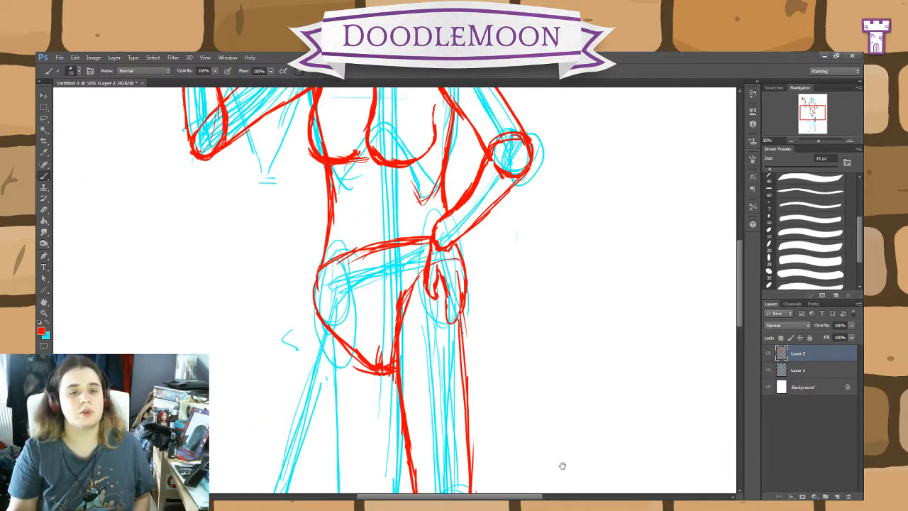
{"action": "left_click", "coordinate": [44, 211]}
{"action": "mouse_move", "coordinate": [376, 360]}
{"action": "left_mouse_down"}
{"action": "mouse_move", "coordinate": [373, 380]}
{"action": "mouse_move", "coordinate": [384, 344]}
{"action": "mouse_move", "coordinate": [368, 371]}
{"action": "mouse_move", "coordinate": [328, 330]}
{"action": "left_mouse_up"}
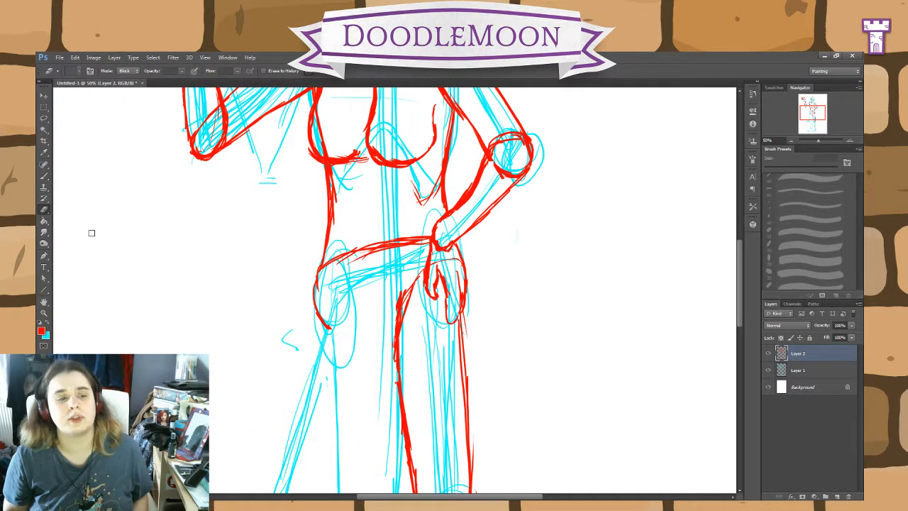
Step: Redraw the pelvis's lower edge in red, higher up, from the outer hip to a flat crotch line meeting the inner thigh
{"action": "left_click", "coordinate": [44, 176]}
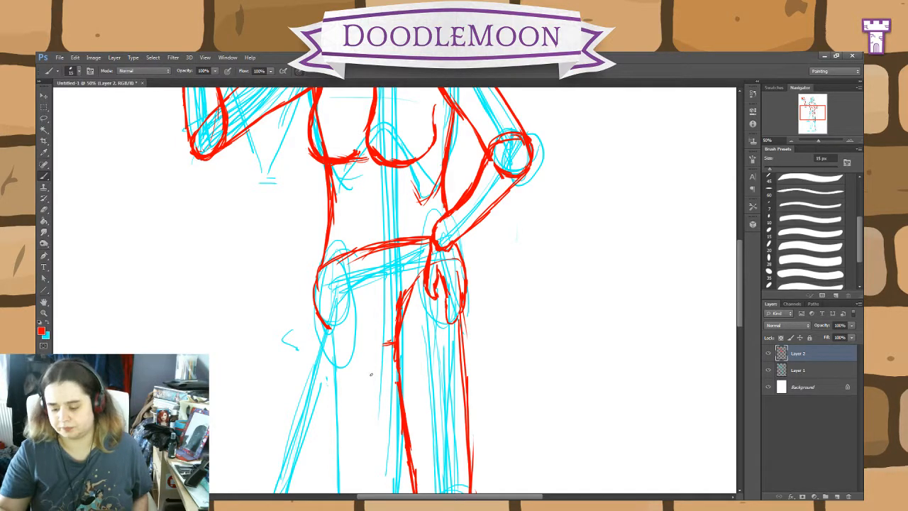
{"action": "key", "text": "ctrl+minus"}
{"action": "key", "text": "ctrl+minus"}
{"action": "key", "text": "ctrl+minus"}
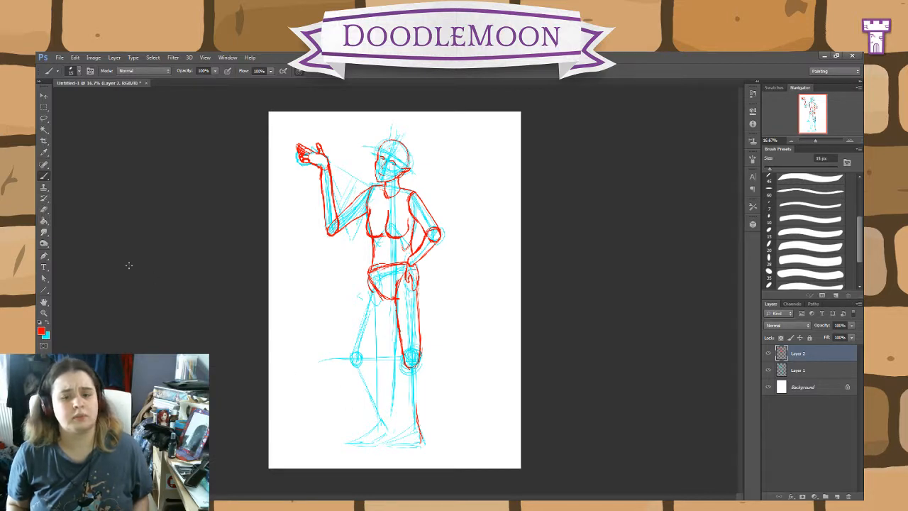
Step: Outline the top of the straight leg's kneecap and the back of its calf down to the ankle in red on Layer 2
{"action": "key", "text": "ctrl+plus"}
{"action": "key", "text": "ctrl+plus"}
{"action": "key", "text": "ctrl+plus"}
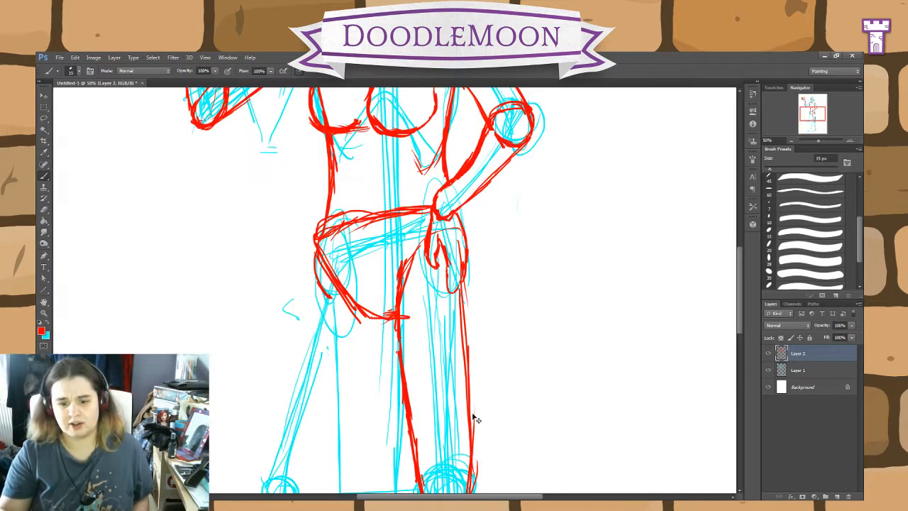
{"action": "left_click_drag", "start_coordinate": [541, 393], "coordinate": [457, 154]}
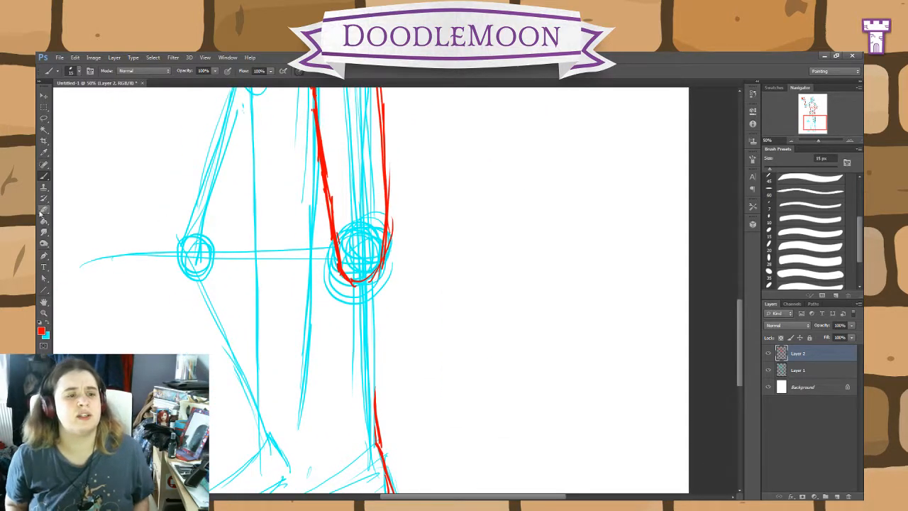
{"action": "left_click", "coordinate": [43, 213]}
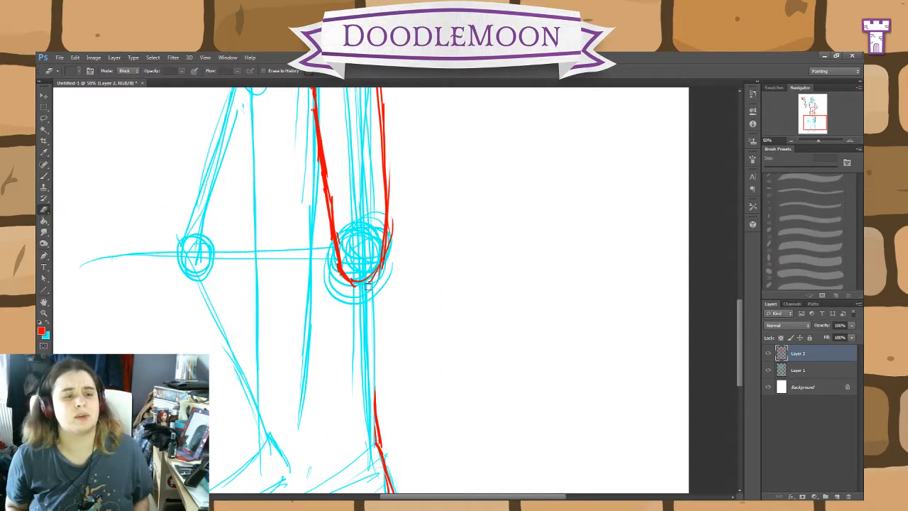
{"action": "left_click", "coordinate": [44, 177]}
{"action": "mouse_move", "coordinate": [327, 260]}
{"action": "left_mouse_down"}
{"action": "mouse_move", "coordinate": [342, 230]}
{"action": "mouse_move", "coordinate": [381, 224]}
{"action": "mouse_move", "coordinate": [392, 277]}
{"action": "mouse_move", "coordinate": [373, 420]}
{"action": "left_mouse_up"}
{"action": "left_click_drag", "start_coordinate": [372, 373], "coordinate": [376, 430]}
{"action": "left_click_drag", "start_coordinate": [383, 333], "coordinate": [373, 401]}
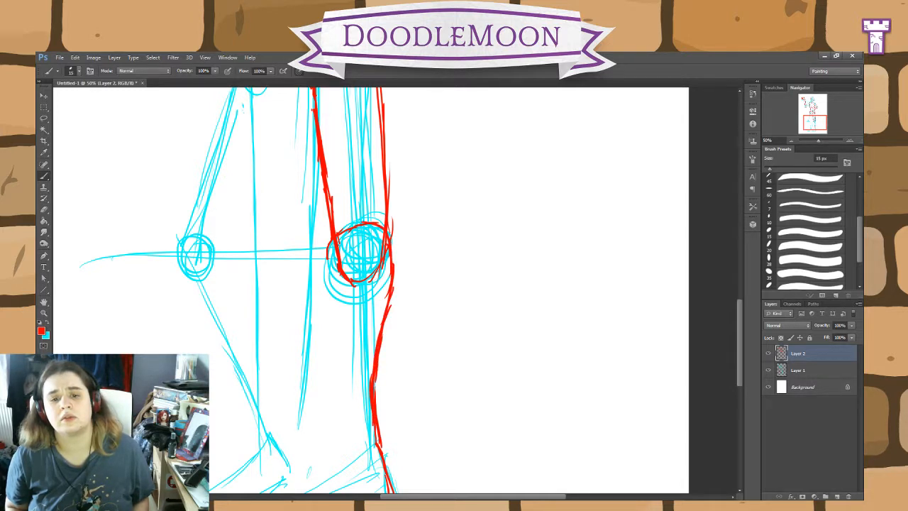
Step: Outline the straight leg's shin in red from knee to ankle, close the ankle end, and thicken the calf and shin lines
{"action": "left_click_drag", "start_coordinate": [331, 248], "coordinate": [356, 442]}
{"action": "left_click_drag", "start_coordinate": [379, 387], "coordinate": [377, 426]}
{"action": "mouse_move", "coordinate": [380, 352]}
{"action": "left_mouse_down"}
{"action": "mouse_move", "coordinate": [383, 438]}
{"action": "mouse_move", "coordinate": [348, 416]}
{"action": "mouse_move", "coordinate": [341, 324]}
{"action": "left_mouse_up"}
{"action": "left_click_drag", "start_coordinate": [343, 373], "coordinate": [334, 312]}
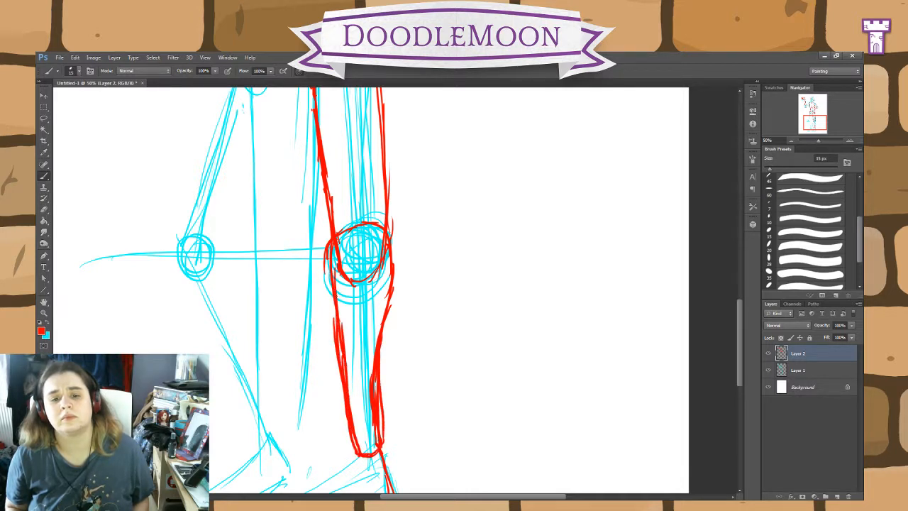
{"action": "left_click_drag", "start_coordinate": [336, 354], "coordinate": [329, 253]}
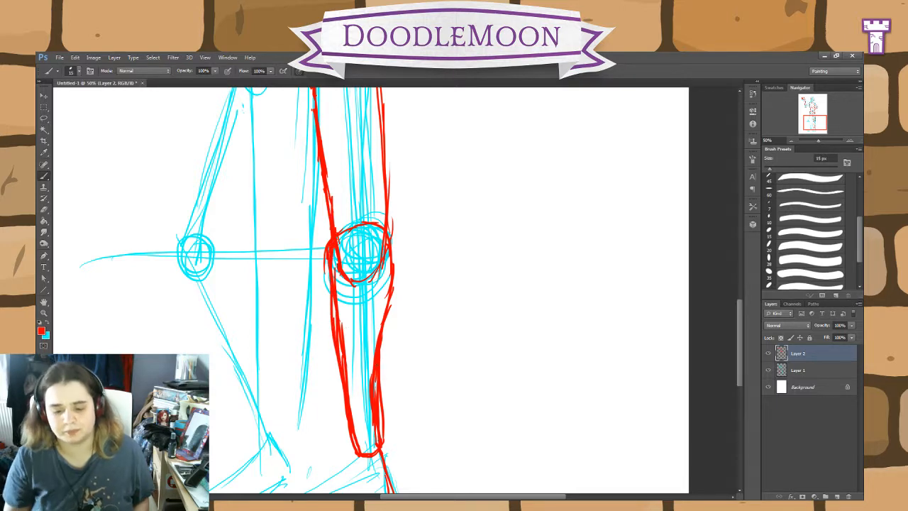
Step: Draw the straight leg's foot in red with the heel, sole, instep and toe section, adding dividing lines at the ankle and toes
{"action": "left_click_drag", "start_coordinate": [476, 389], "coordinate": [507, 281]}
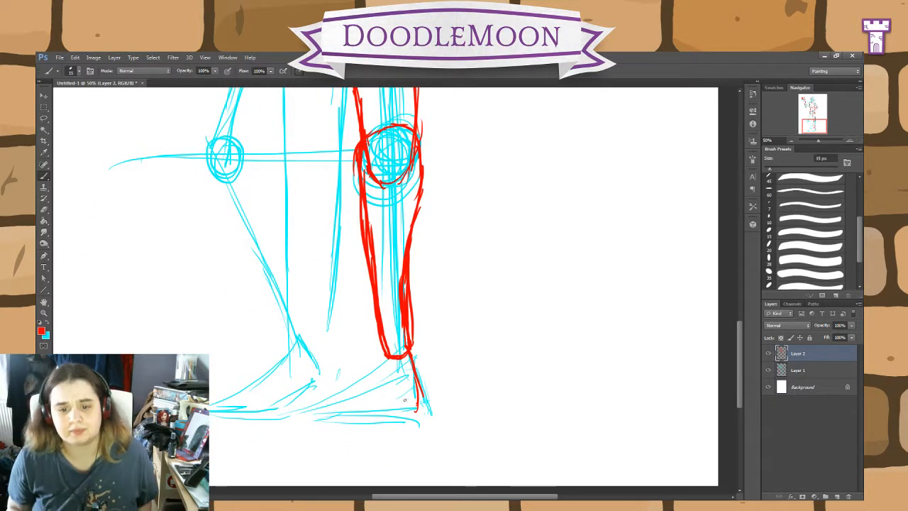
{"action": "left_click_drag", "start_coordinate": [418, 371], "coordinate": [422, 409]}
{"action": "mouse_move", "coordinate": [410, 352]}
{"action": "left_mouse_down"}
{"action": "mouse_move", "coordinate": [415, 371]}
{"action": "mouse_move", "coordinate": [409, 357]}
{"action": "mouse_move", "coordinate": [372, 407]}
{"action": "mouse_move", "coordinate": [424, 412]}
{"action": "left_mouse_up"}
{"action": "mouse_move", "coordinate": [329, 417]}
{"action": "left_mouse_down"}
{"action": "mouse_move", "coordinate": [303, 408]}
{"action": "mouse_move", "coordinate": [297, 416]}
{"action": "mouse_move", "coordinate": [373, 414]}
{"action": "left_mouse_up"}
{"action": "mouse_move", "coordinate": [318, 395]}
{"action": "left_mouse_down"}
{"action": "mouse_move", "coordinate": [371, 382]}
{"action": "mouse_move", "coordinate": [328, 391]}
{"action": "left_mouse_up"}
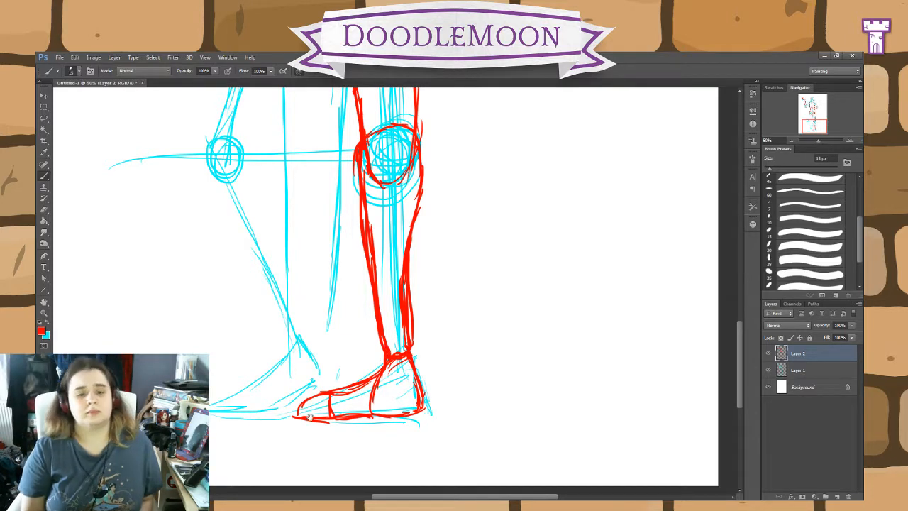
Step: Draw the bent leg's foot in red with a pointed toe section, arch and heel, and start the calf line above it
{"action": "mouse_move", "coordinate": [310, 419]}
{"action": "left_mouse_down"}
{"action": "mouse_move", "coordinate": [321, 380]}
{"action": "mouse_move", "coordinate": [259, 374]}
{"action": "left_mouse_up"}
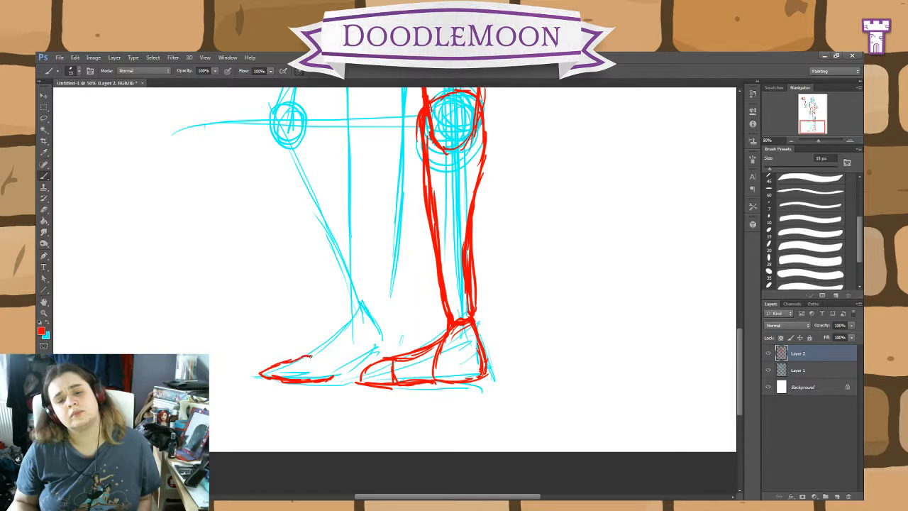
{"action": "left_click_drag", "start_coordinate": [321, 359], "coordinate": [331, 378]}
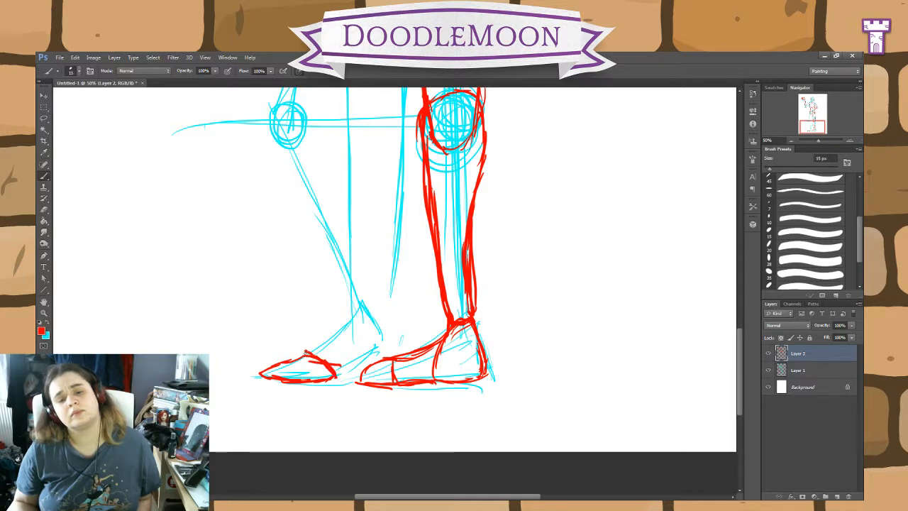
{"action": "left_click_drag", "start_coordinate": [305, 350], "coordinate": [267, 374]}
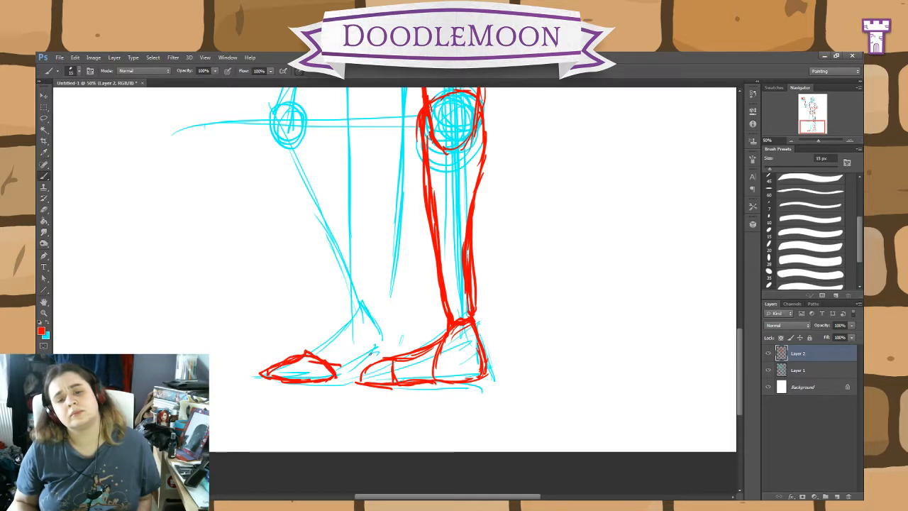
{"action": "mouse_move", "coordinate": [357, 353]}
{"action": "left_mouse_down"}
{"action": "mouse_move", "coordinate": [348, 326]}
{"action": "mouse_move", "coordinate": [360, 300]}
{"action": "mouse_move", "coordinate": [389, 335]}
{"action": "mouse_move", "coordinate": [339, 369]}
{"action": "mouse_move", "coordinate": [439, 339]}
{"action": "mouse_move", "coordinate": [409, 335]}
{"action": "mouse_move", "coordinate": [377, 203]}
{"action": "left_mouse_up"}
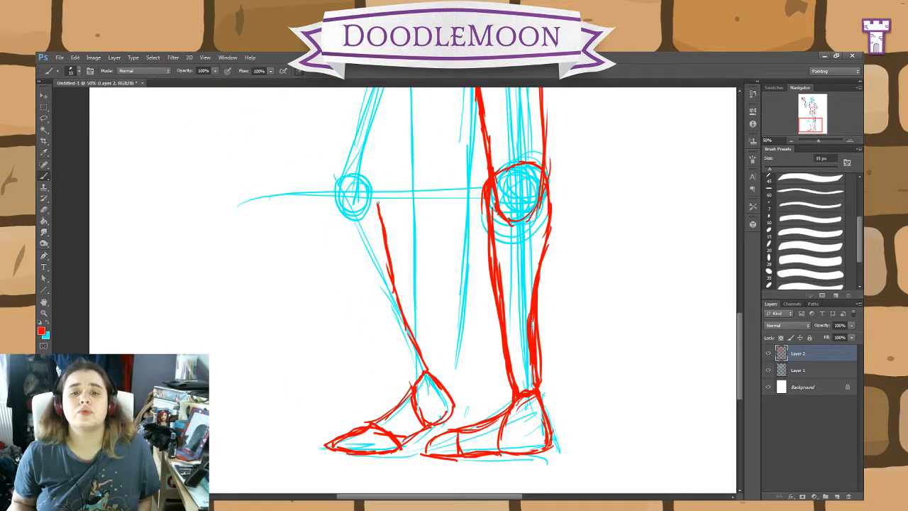
Step: Outline the bent leg's knee and shin in red down to the ankle, and reinforce both sides of the lower leg
{"action": "mouse_move", "coordinate": [327, 183]}
{"action": "left_mouse_down"}
{"action": "mouse_move", "coordinate": [324, 213]}
{"action": "mouse_move", "coordinate": [413, 385]}
{"action": "left_mouse_up"}
{"action": "left_click_drag", "start_coordinate": [390, 347], "coordinate": [362, 284]}
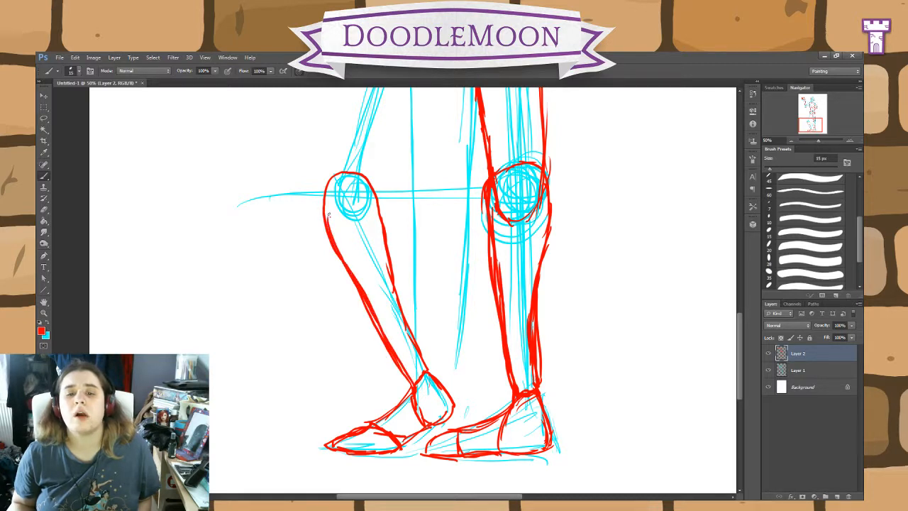
{"action": "mouse_move", "coordinate": [329, 215]}
{"action": "left_mouse_down"}
{"action": "mouse_move", "coordinate": [354, 180]}
{"action": "mouse_move", "coordinate": [398, 273]}
{"action": "mouse_move", "coordinate": [422, 361]}
{"action": "mouse_move", "coordinate": [384, 238]}
{"action": "left_mouse_up"}
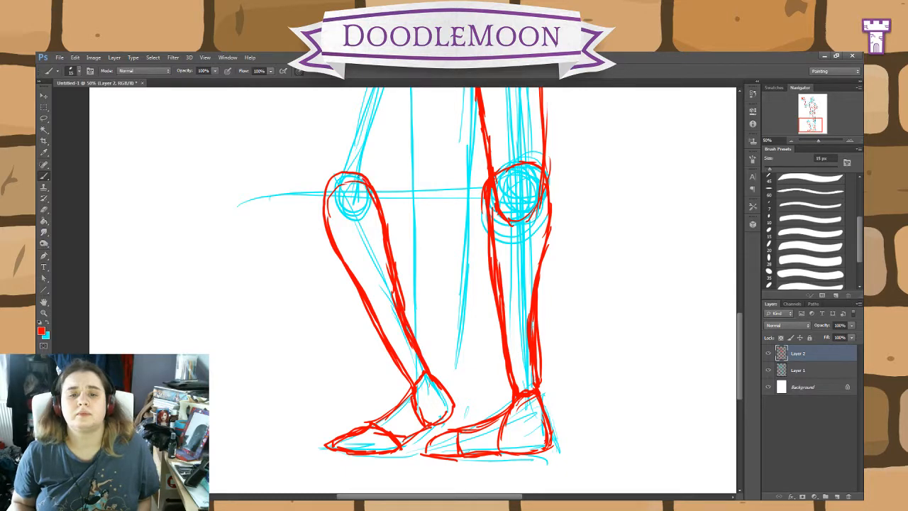
{"action": "mouse_move", "coordinate": [363, 178]}
{"action": "left_mouse_down"}
{"action": "mouse_move", "coordinate": [326, 238]}
{"action": "mouse_move", "coordinate": [411, 397]}
{"action": "left_mouse_up"}
{"action": "left_click_drag", "start_coordinate": [378, 330], "coordinate": [408, 392]}
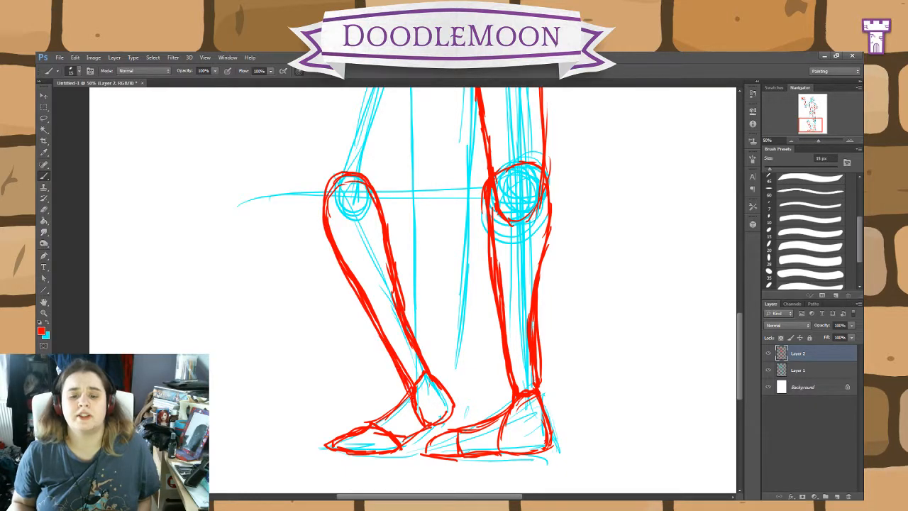
Step: Draw the bent leg's inner thigh in red from the crotch to the knee and complete the kneecap circle
{"action": "left_click_drag", "start_coordinate": [442, 188], "coordinate": [474, 381]}
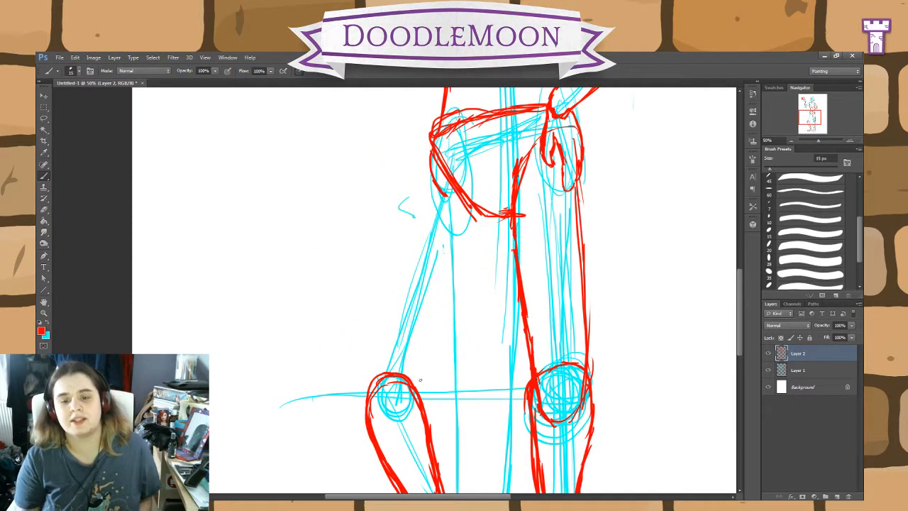
{"action": "left_click_drag", "start_coordinate": [406, 421], "coordinate": [450, 293]}
{"action": "left_click_drag", "start_coordinate": [485, 220], "coordinate": [453, 286]}
{"action": "left_click_drag", "start_coordinate": [484, 220], "coordinate": [417, 387]}
{"action": "mouse_move", "coordinate": [459, 259]}
{"action": "left_mouse_down"}
{"action": "mouse_move", "coordinate": [416, 387]}
{"action": "mouse_move", "coordinate": [373, 421]}
{"action": "left_mouse_up"}
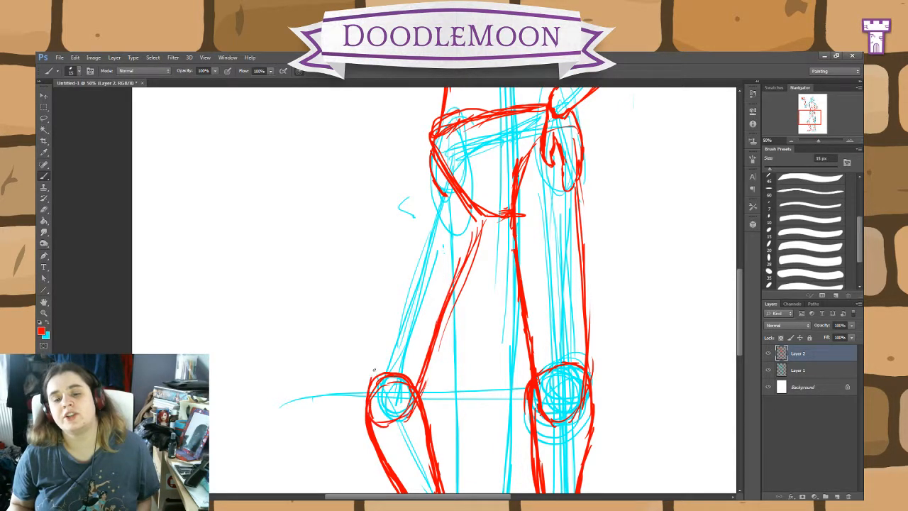
Step: Draw the bent leg's outer thigh in red from hip to knee, and reinforce the kneecap and inner thigh lines
{"action": "left_click_drag", "start_coordinate": [374, 390], "coordinate": [418, 215]}
{"action": "left_click_drag", "start_coordinate": [433, 152], "coordinate": [405, 267]}
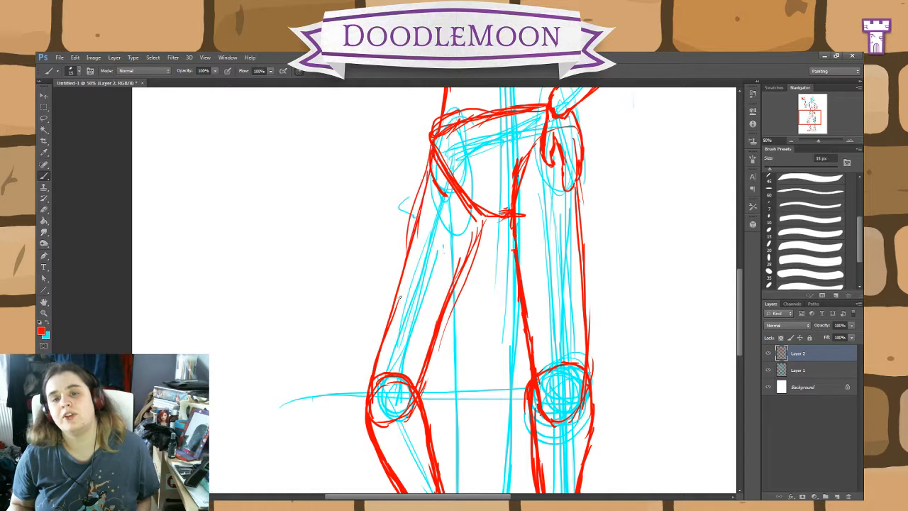
{"action": "left_click_drag", "start_coordinate": [419, 198], "coordinate": [377, 349]}
{"action": "left_click_drag", "start_coordinate": [388, 305], "coordinate": [374, 389]}
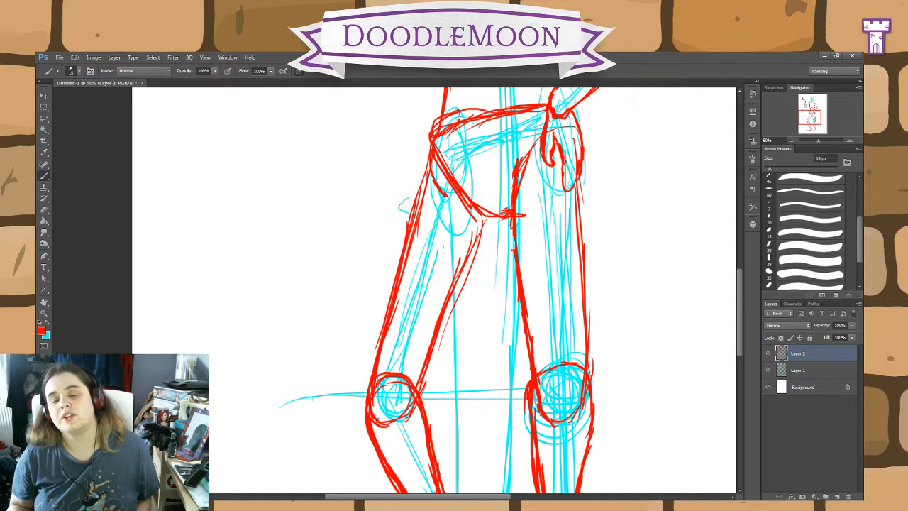
{"action": "left_click_drag", "start_coordinate": [375, 422], "coordinate": [414, 400]}
{"action": "left_click_drag", "start_coordinate": [419, 392], "coordinate": [468, 251]}
{"action": "mouse_move", "coordinate": [455, 287]}
{"action": "left_mouse_down"}
{"action": "mouse_move", "coordinate": [490, 213]}
{"action": "mouse_move", "coordinate": [462, 275]}
{"action": "left_mouse_up"}
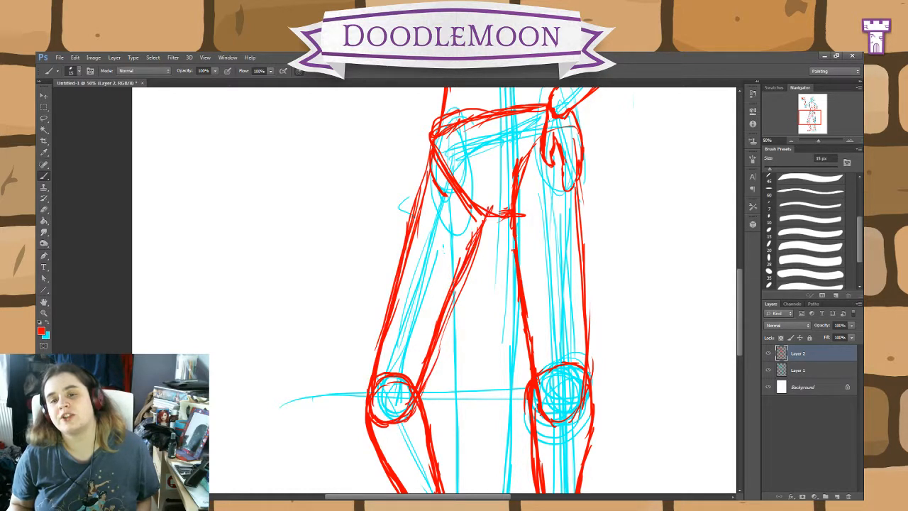
{"action": "mouse_move", "coordinate": [543, 243]}
{"action": "left_mouse_down"}
{"action": "mouse_move", "coordinate": [504, 368]}
{"action": "mouse_move", "coordinate": [495, 461]}
{"action": "left_mouse_up"}
{"action": "mouse_move", "coordinate": [490, 241]}
{"action": "left_mouse_down"}
{"action": "mouse_move", "coordinate": [455, 438]}
{"action": "mouse_move", "coordinate": [459, 398]}
{"action": "left_mouse_up"}
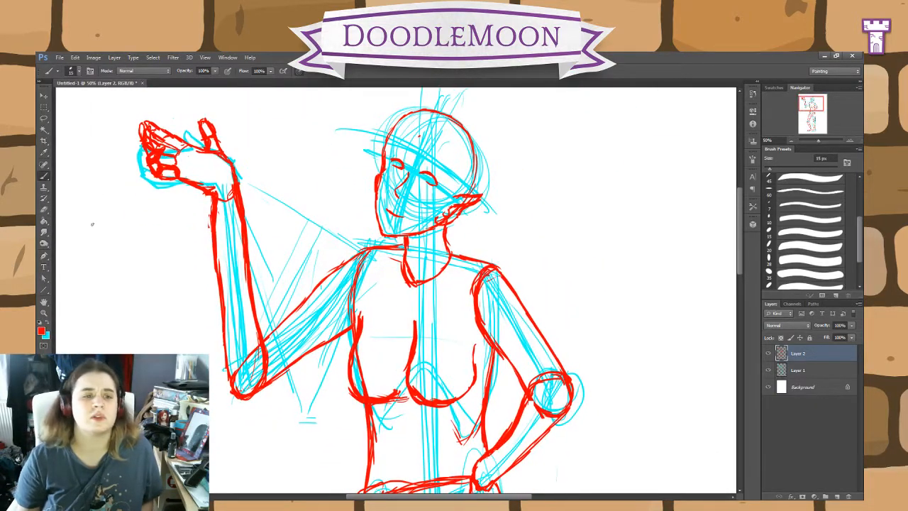
{"action": "key", "text": "e"}
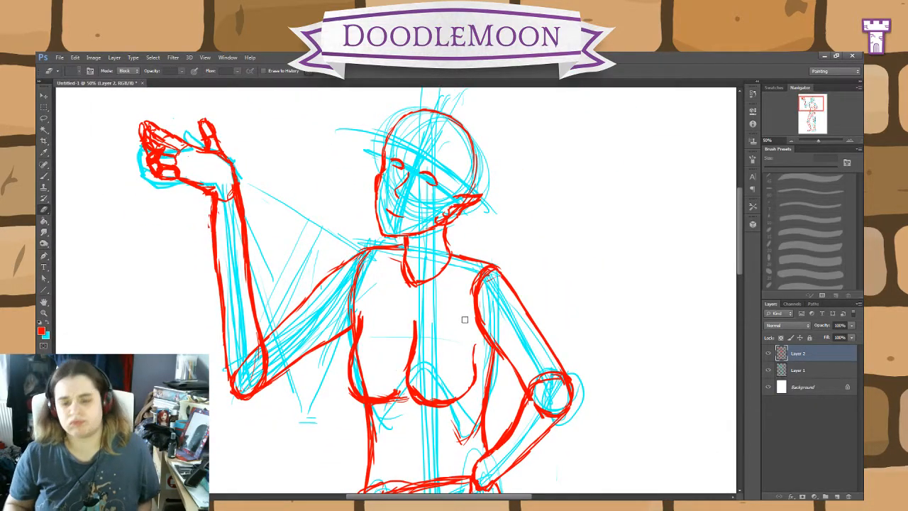
{"action": "key", "text": "ctrl+minus"}
{"action": "key", "text": "ctrl+minus"}
{"action": "key", "text": "ctrl+minus"}
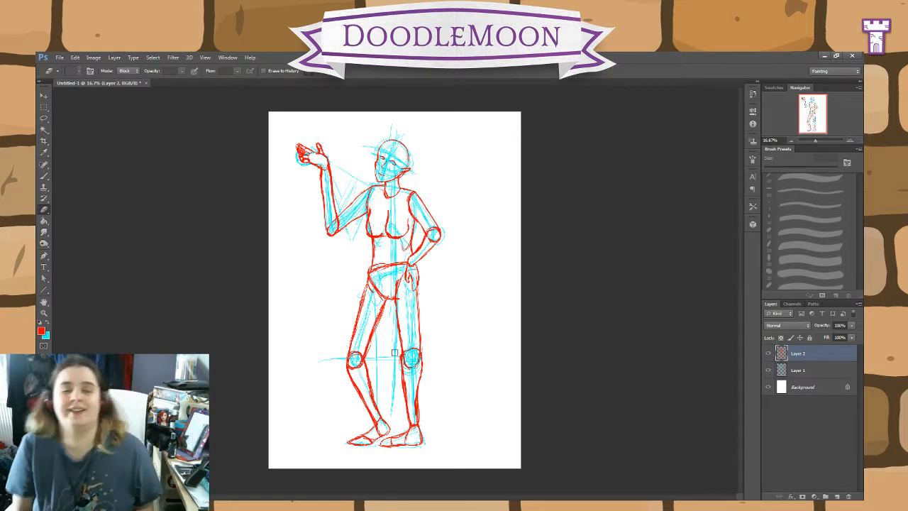
Step: Add a new layer above Layer 2 and set the brush colour to dark blue
{"action": "key", "text": "b"}
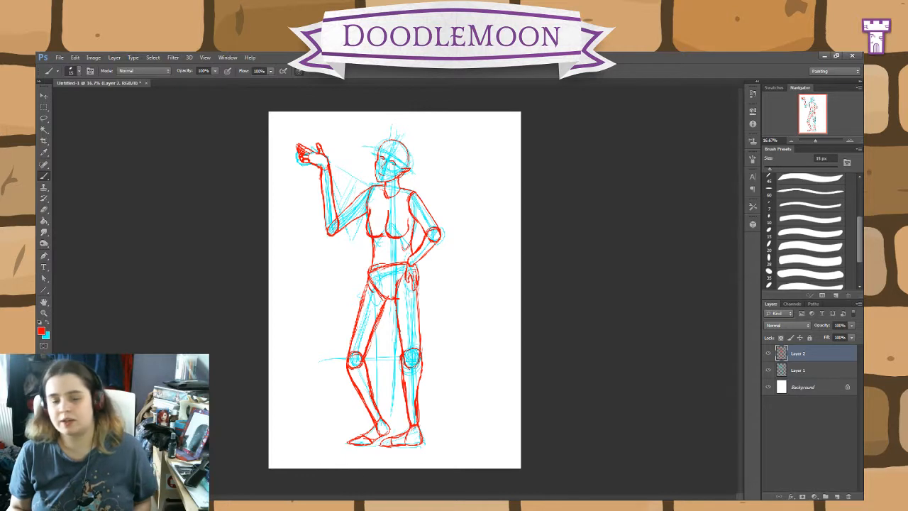
{"action": "left_click", "coordinate": [835, 498]}
{"action": "key", "text": "i"}
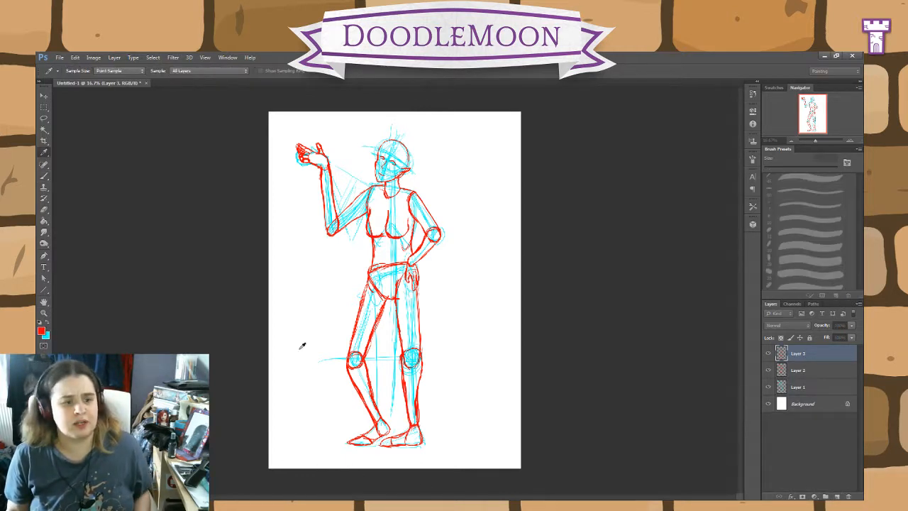
{"action": "key", "text": "x"}
{"action": "key", "text": "b"}
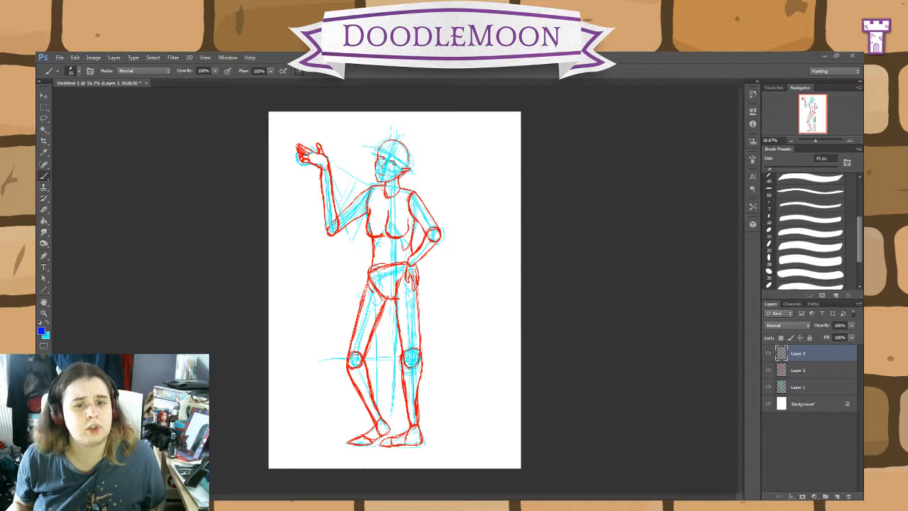
Step: Sketch a wavy blue front hair lock from the forehead parting past the ear, tapering to a point on the chest
{"action": "key", "text": "ctrl+plus"}
{"action": "key", "text": "ctrl+plus"}
{"action": "key", "text": "ctrl+plus"}
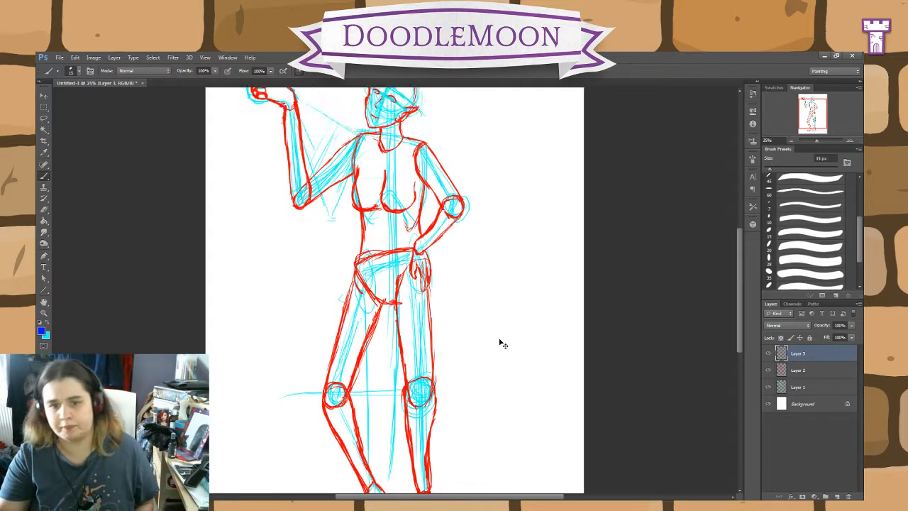
{"action": "left_click_drag", "start_coordinate": [547, 134], "coordinate": [574, 419]}
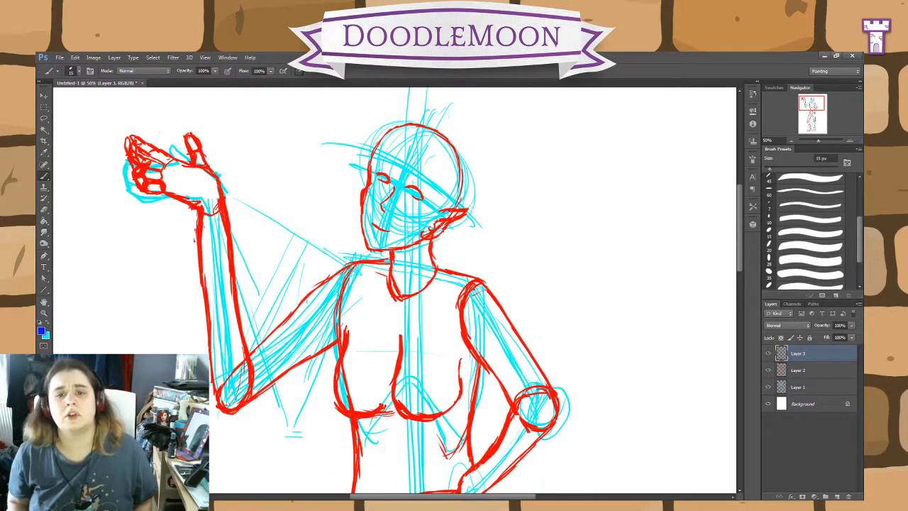
{"action": "mouse_move", "coordinate": [409, 148]}
{"action": "left_mouse_down"}
{"action": "mouse_move", "coordinate": [435, 210]}
{"action": "mouse_move", "coordinate": [422, 238]}
{"action": "mouse_move", "coordinate": [439, 291]}
{"action": "mouse_move", "coordinate": [428, 339]}
{"action": "mouse_move", "coordinate": [444, 357]}
{"action": "mouse_move", "coordinate": [427, 387]}
{"action": "mouse_move", "coordinate": [451, 321]}
{"action": "mouse_move", "coordinate": [445, 306]}
{"action": "mouse_move", "coordinate": [452, 313]}
{"action": "mouse_move", "coordinate": [465, 273]}
{"action": "left_mouse_up"}
{"action": "left_click_drag", "start_coordinate": [449, 309], "coordinate": [464, 277]}
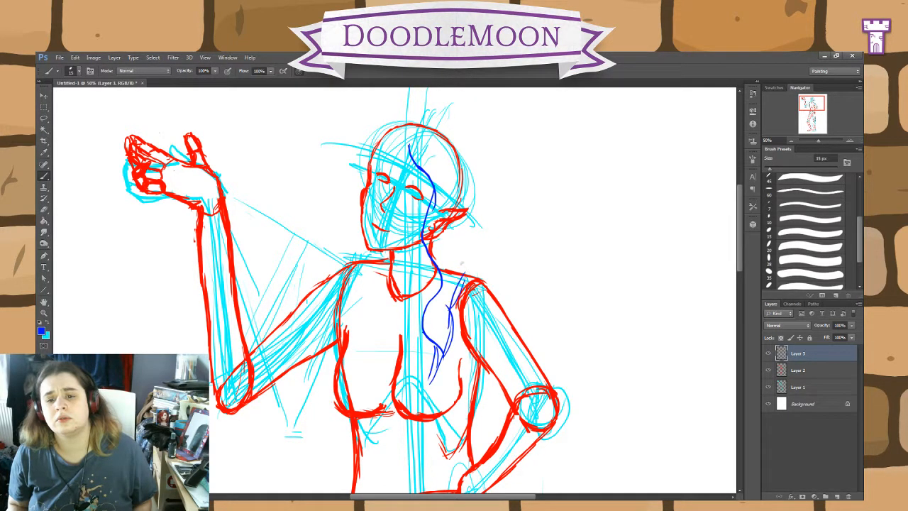
Step: Sketch the hair's outer silhouette in blue over the crown and down both sides of the head to a point at the waist
{"action": "mouse_move", "coordinate": [425, 130]}
{"action": "left_mouse_down"}
{"action": "mouse_move", "coordinate": [471, 193]}
{"action": "mouse_move", "coordinate": [476, 348]}
{"action": "mouse_move", "coordinate": [424, 463]}
{"action": "mouse_move", "coordinate": [435, 478]}
{"action": "mouse_move", "coordinate": [397, 443]}
{"action": "left_mouse_up"}
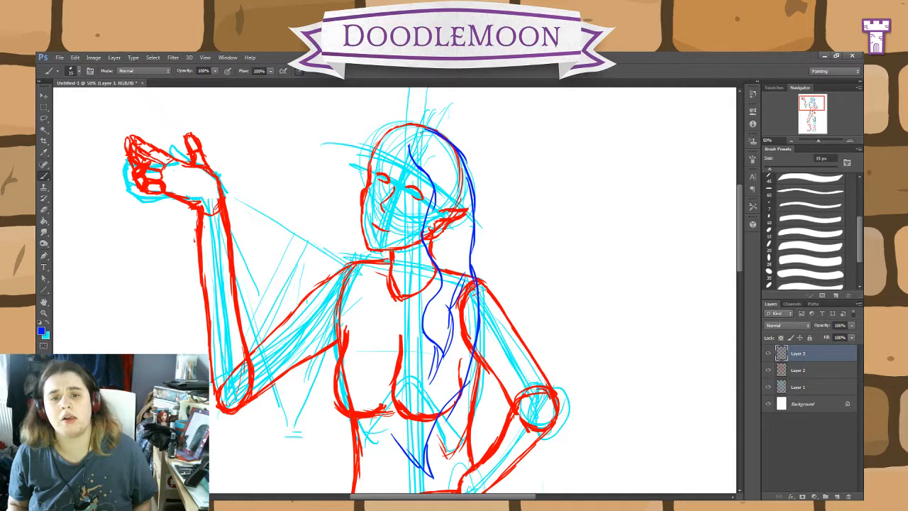
{"action": "mouse_move", "coordinate": [413, 123]}
{"action": "left_mouse_down"}
{"action": "mouse_move", "coordinate": [362, 178]}
{"action": "mouse_move", "coordinate": [362, 240]}
{"action": "mouse_move", "coordinate": [353, 238]}
{"action": "mouse_move", "coordinate": [366, 291]}
{"action": "left_mouse_up"}
{"action": "mouse_move", "coordinate": [357, 259]}
{"action": "left_mouse_down"}
{"action": "mouse_move", "coordinate": [366, 390]}
{"action": "mouse_move", "coordinate": [409, 462]}
{"action": "left_mouse_up"}
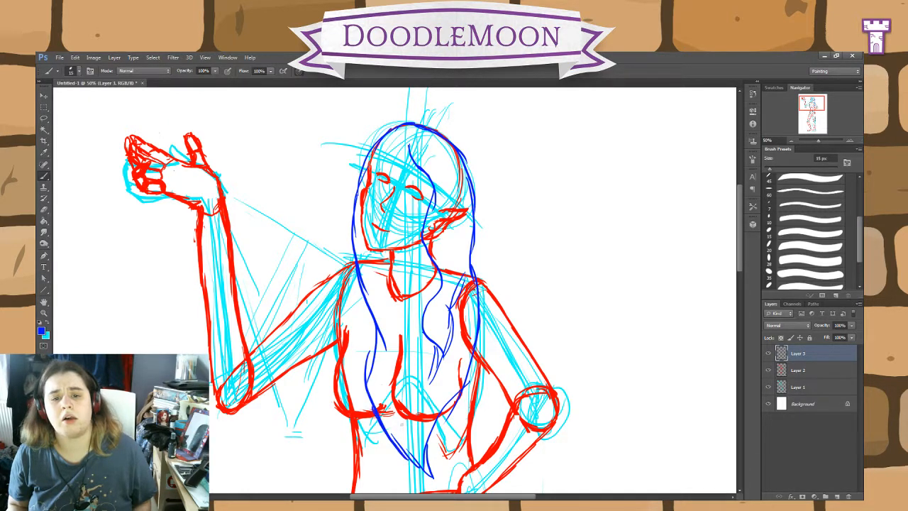
Step: Add the blue hairline from the parting to the far temple and a second front lock below the chin, and reinforce the outer hair lines
{"action": "left_click_drag", "start_coordinate": [410, 144], "coordinate": [366, 173]}
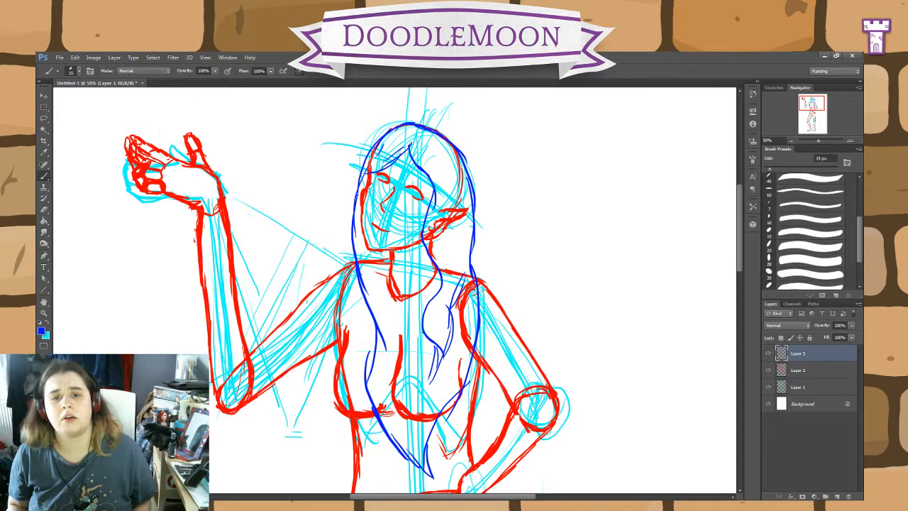
{"action": "mouse_move", "coordinate": [387, 141]}
{"action": "left_mouse_down"}
{"action": "mouse_move", "coordinate": [360, 177]}
{"action": "mouse_move", "coordinate": [354, 222]}
{"action": "left_mouse_up"}
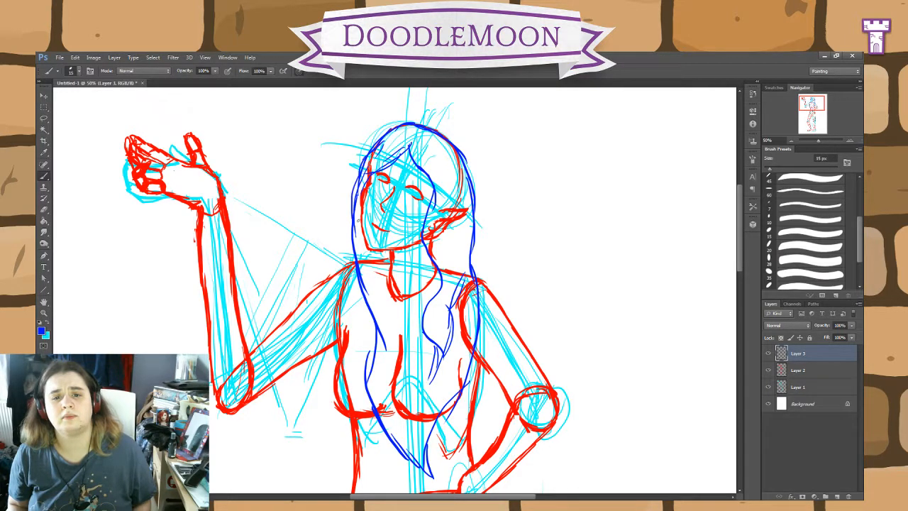
{"action": "mouse_move", "coordinate": [359, 259]}
{"action": "left_mouse_down"}
{"action": "mouse_move", "coordinate": [358, 352]}
{"action": "mouse_move", "coordinate": [387, 257]}
{"action": "left_mouse_up"}
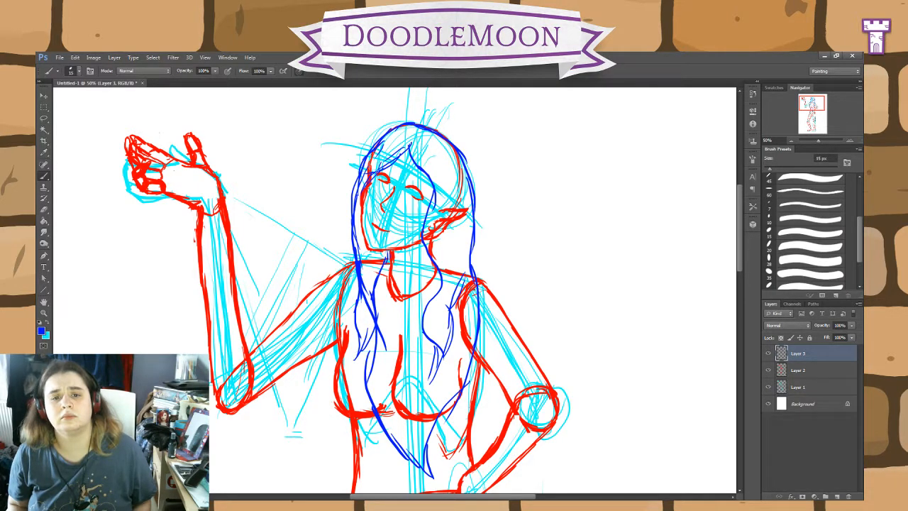
{"action": "left_click_drag", "start_coordinate": [376, 171], "coordinate": [359, 221]}
{"action": "left_click_drag", "start_coordinate": [473, 284], "coordinate": [455, 398]}
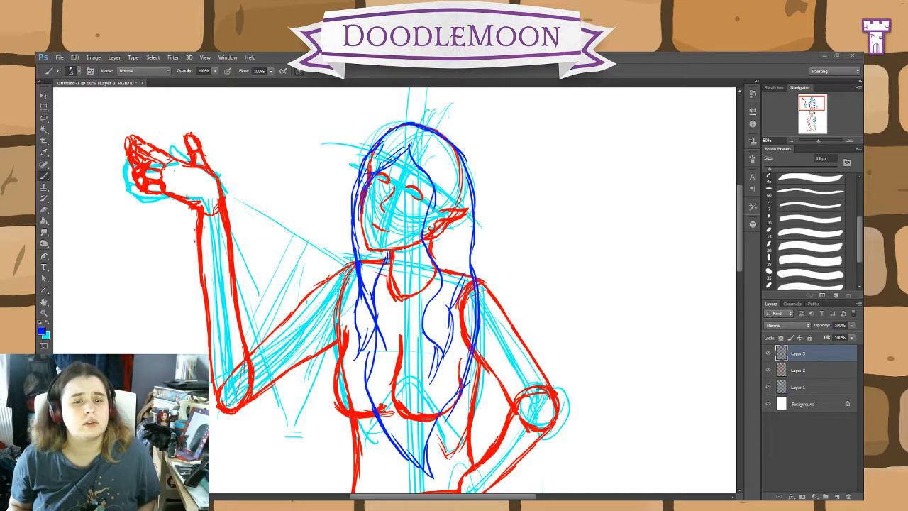
Step: Try a blue skirt edge running from the bent knee down to ankle height, with a short hem line toward the foot
{"action": "scroll", "coordinate": [660, 355], "scroll_direction": "down", "scroll_amount": 8}
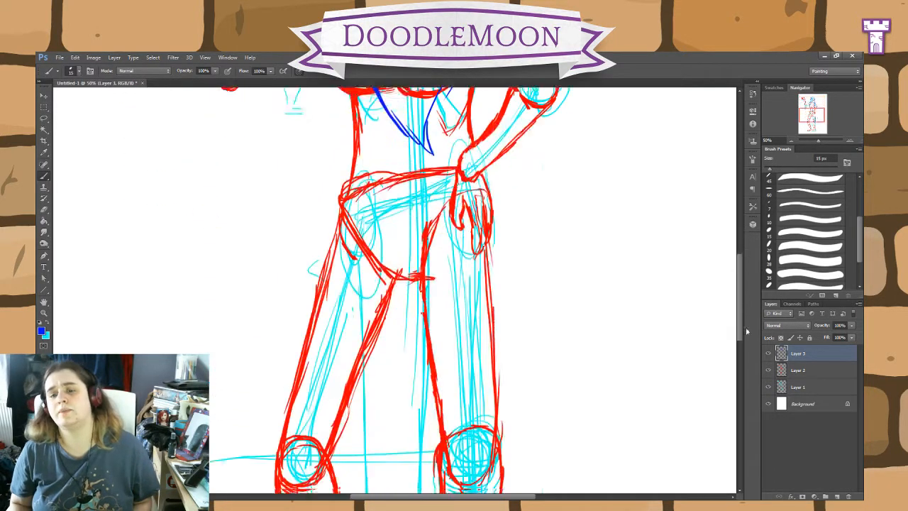
{"action": "key", "text": "ctrl+minus"}
{"action": "key", "text": "ctrl+minus"}
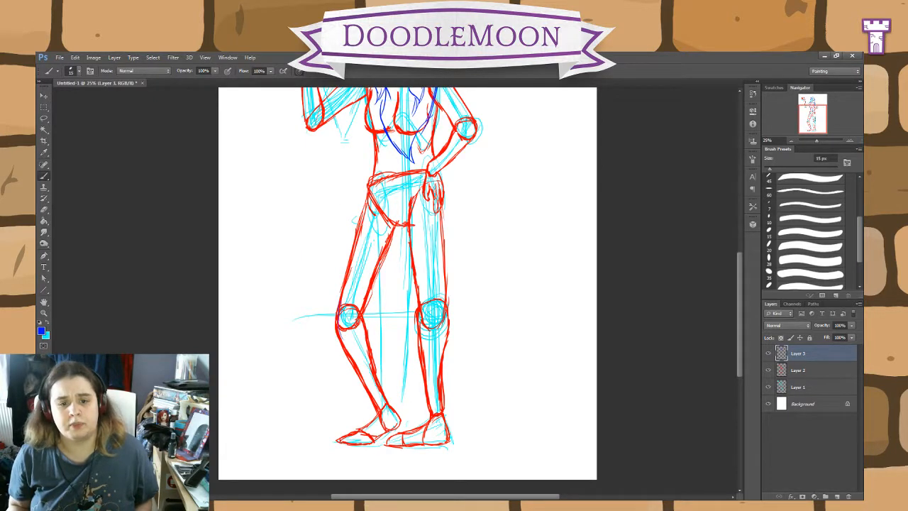
{"action": "left_click_drag", "start_coordinate": [349, 374], "coordinate": [354, 399]}
{"action": "left_click_drag", "start_coordinate": [338, 338], "coordinate": [349, 409]}
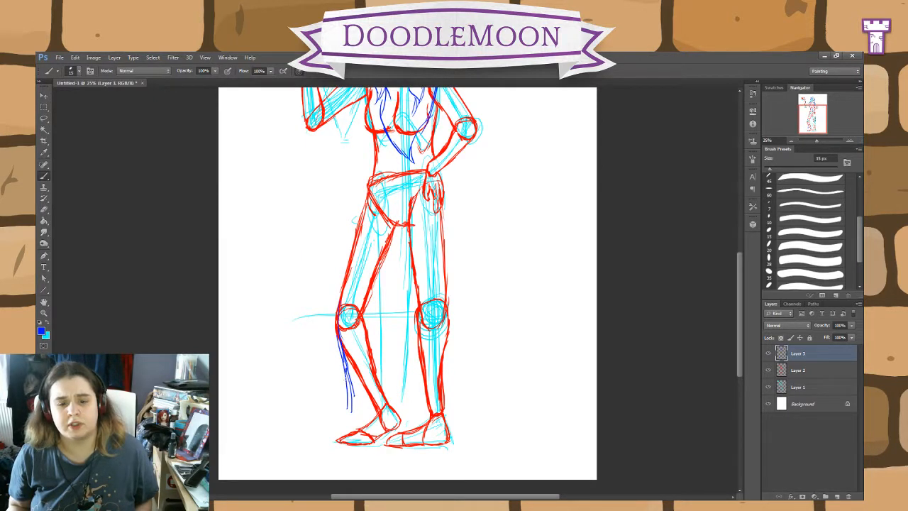
{"action": "left_click_drag", "start_coordinate": [345, 376], "coordinate": [350, 423]}
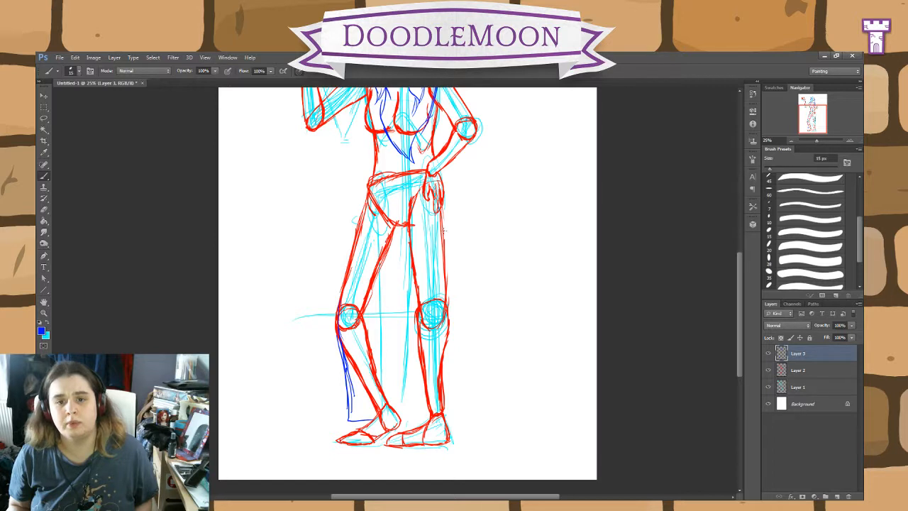
Step: Sketch the skirt's outer edge in blue from the hand on the hip down along the straight leg toward the ankle
{"action": "left_click_drag", "start_coordinate": [441, 212], "coordinate": [450, 267]}
{"action": "left_click_drag", "start_coordinate": [439, 201], "coordinate": [460, 377]}
{"action": "left_click_drag", "start_coordinate": [450, 342], "coordinate": [469, 414]}
{"action": "left_click_drag", "start_coordinate": [453, 325], "coordinate": [461, 377]}
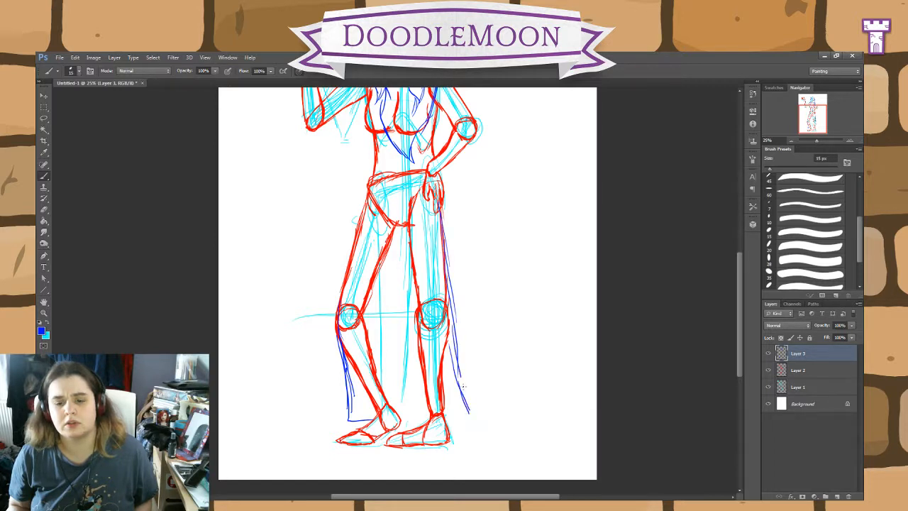
Step: Try a curved skirt hem across the ankles, then undo it with the stray strokes, the lower outer edge and the bent-knee edge
{"action": "mouse_move", "coordinate": [450, 343]}
{"action": "left_mouse_down"}
{"action": "mouse_move", "coordinate": [474, 415]}
{"action": "mouse_move", "coordinate": [334, 419]}
{"action": "mouse_move", "coordinate": [319, 400]}
{"action": "mouse_move", "coordinate": [335, 316]}
{"action": "mouse_move", "coordinate": [294, 360]}
{"action": "left_mouse_up"}
{"action": "key", "text": "e"}
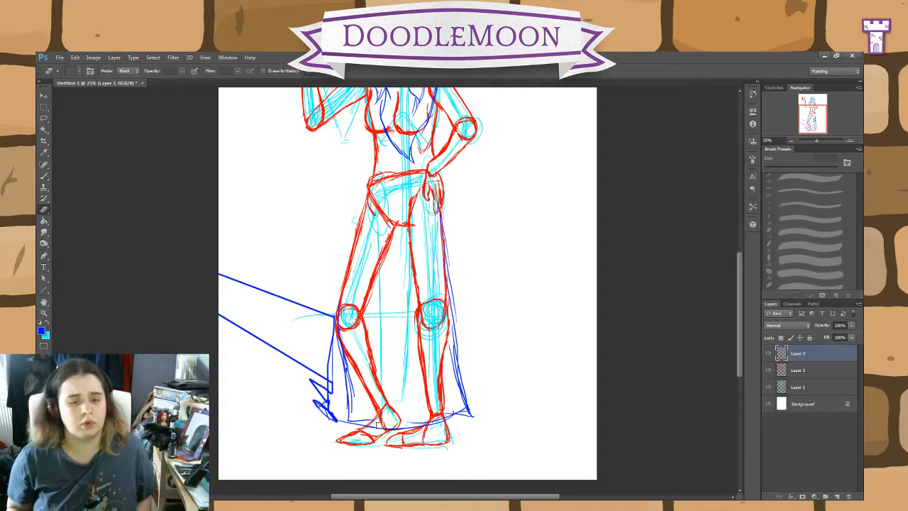
{"action": "key", "text": "ctrl+z"}
{"action": "key", "text": "ctrl+alt+z"}
{"action": "key", "text": "ctrl+alt+z"}
{"action": "key", "text": "ctrl+alt+z"}
{"action": "key", "text": "ctrl+alt+z"}
{"action": "key", "text": "ctrl+alt+z"}
{"action": "key", "text": "ctrl+alt+z"}
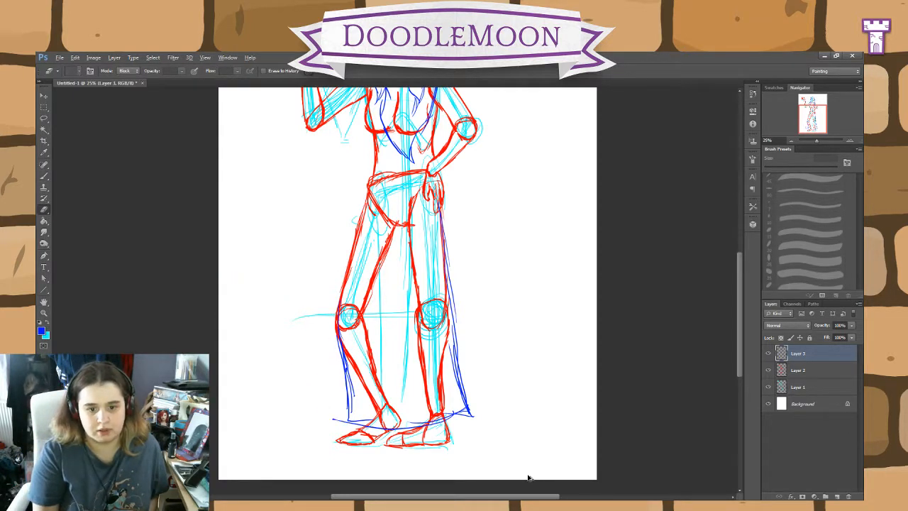
{"action": "key", "text": "ctrl+alt+z"}
{"action": "key", "text": "ctrl+alt+z"}
{"action": "key", "text": "ctrl+alt+z"}
{"action": "key", "text": "ctrl+alt+z"}
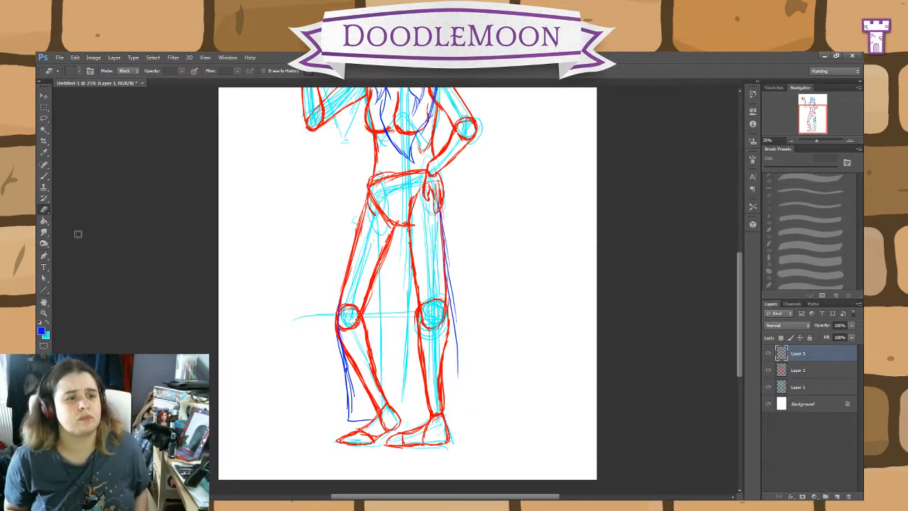
{"action": "key", "text": "ctrl+alt+z"}
{"action": "key", "text": "ctrl+alt+z"}
{"action": "key", "text": "ctrl+alt+z"}
{"action": "key", "text": "ctrl+alt+z"}
{"action": "key", "text": "ctrl+alt+z"}
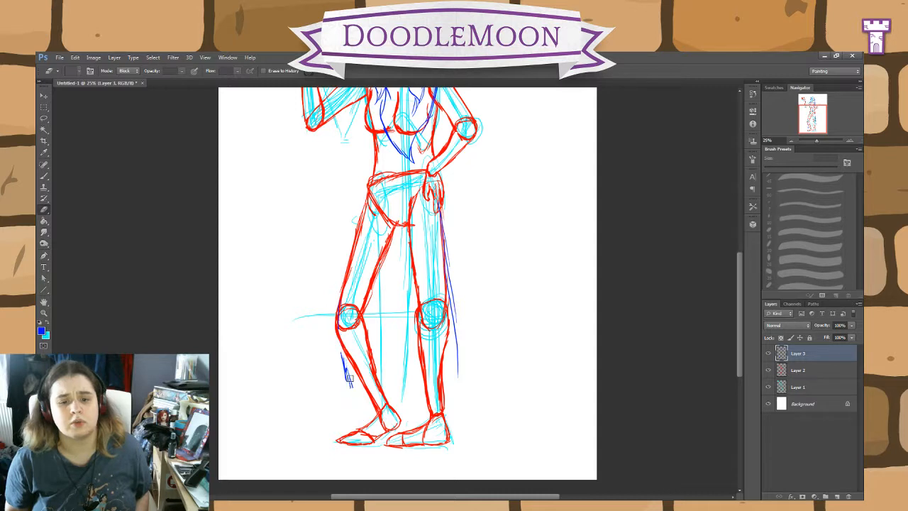
Step: Sketch flared blue skirt edges from both hips to the lower legs, with fold lines falling from the crotch along both inner legs
{"action": "left_click", "coordinate": [44, 176]}
{"action": "left_click_drag", "start_coordinate": [442, 216], "coordinate": [483, 415]}
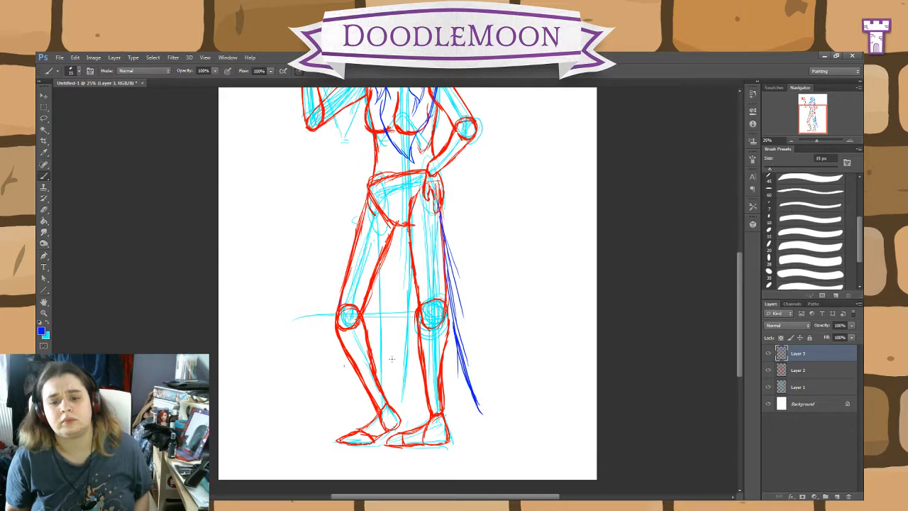
{"action": "left_click_drag", "start_coordinate": [355, 241], "coordinate": [325, 387]}
{"action": "left_click_drag", "start_coordinate": [387, 229], "coordinate": [362, 378]}
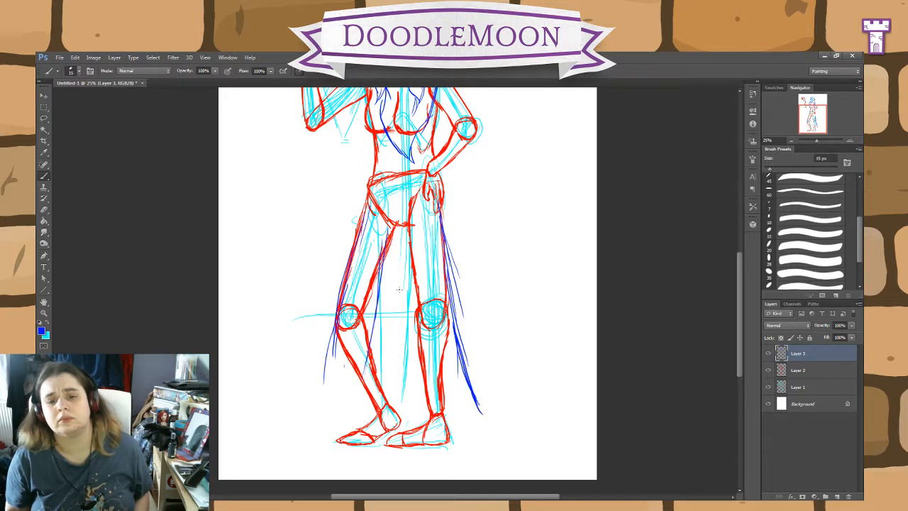
{"action": "left_click_drag", "start_coordinate": [410, 244], "coordinate": [424, 355]}
{"action": "left_click_drag", "start_coordinate": [416, 281], "coordinate": [422, 384]}
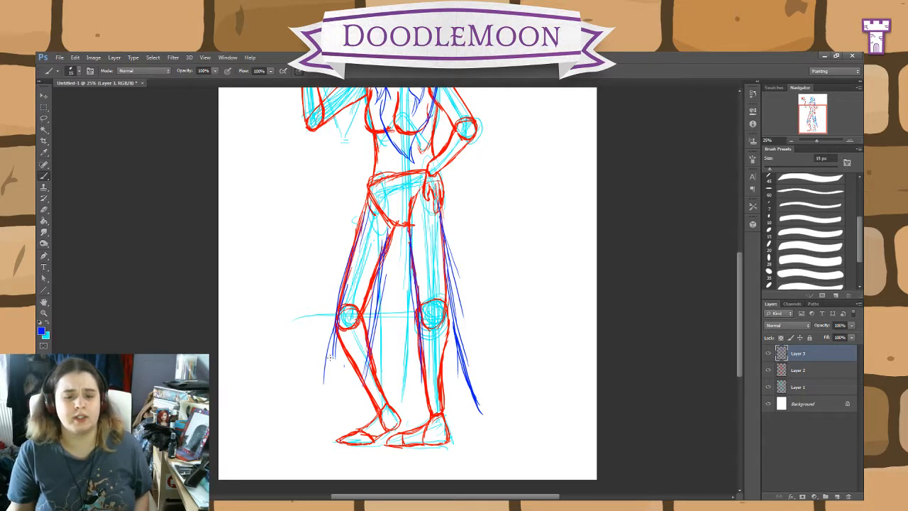
Step: Extend the skirt edge outward below the bent knee and draw a curved blue hem across the ankles to the opposite edge
{"action": "left_click_drag", "start_coordinate": [342, 325], "coordinate": [326, 377]}
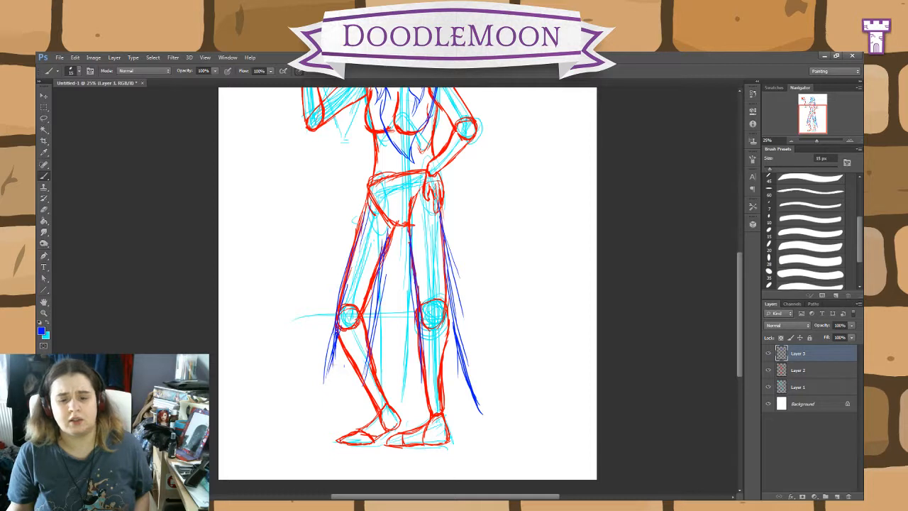
{"action": "left_click_drag", "start_coordinate": [338, 321], "coordinate": [325, 394]}
{"action": "left_click_drag", "start_coordinate": [335, 354], "coordinate": [317, 400]}
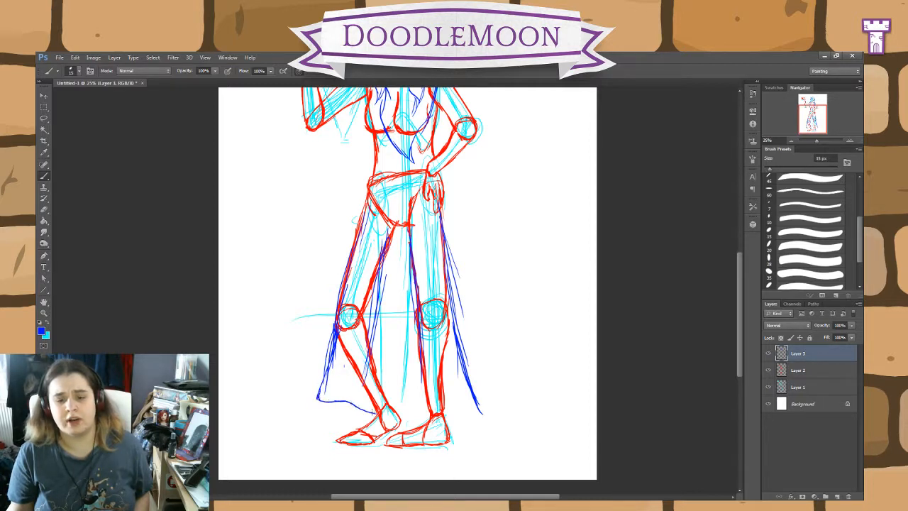
{"action": "left_click_drag", "start_coordinate": [372, 410], "coordinate": [414, 419]}
{"action": "mouse_move", "coordinate": [480, 408]}
{"action": "left_mouse_down"}
{"action": "mouse_move", "coordinate": [441, 423]}
{"action": "mouse_move", "coordinate": [345, 402]}
{"action": "mouse_move", "coordinate": [327, 408]}
{"action": "mouse_move", "coordinate": [423, 425]}
{"action": "mouse_move", "coordinate": [462, 417]}
{"action": "left_mouse_up"}
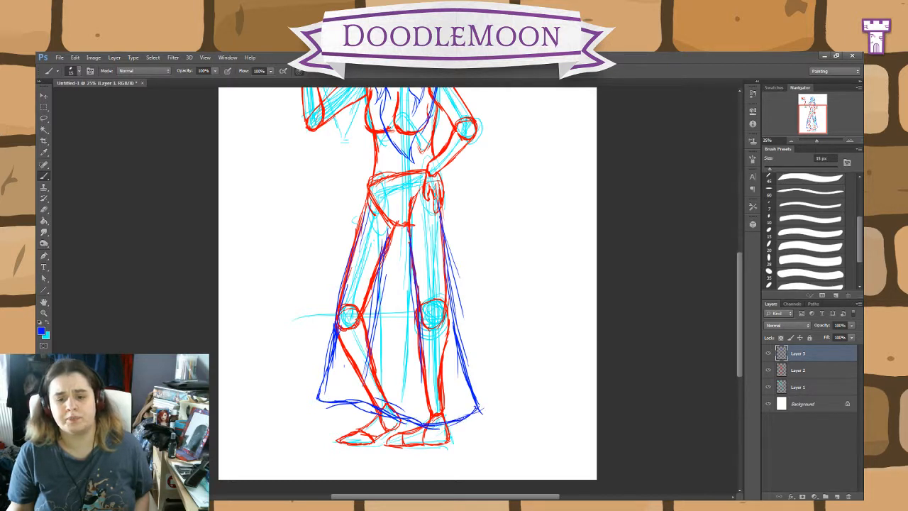
{"action": "left_click_drag", "start_coordinate": [359, 403], "coordinate": [408, 423]}
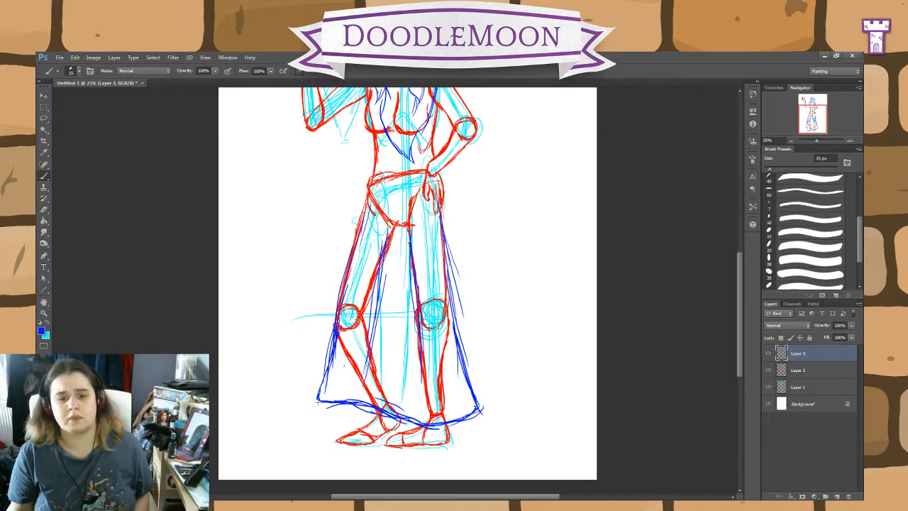
{"action": "mouse_move", "coordinate": [317, 403]}
{"action": "left_mouse_down"}
{"action": "mouse_move", "coordinate": [325, 356]}
{"action": "mouse_move", "coordinate": [327, 392]}
{"action": "left_mouse_up"}
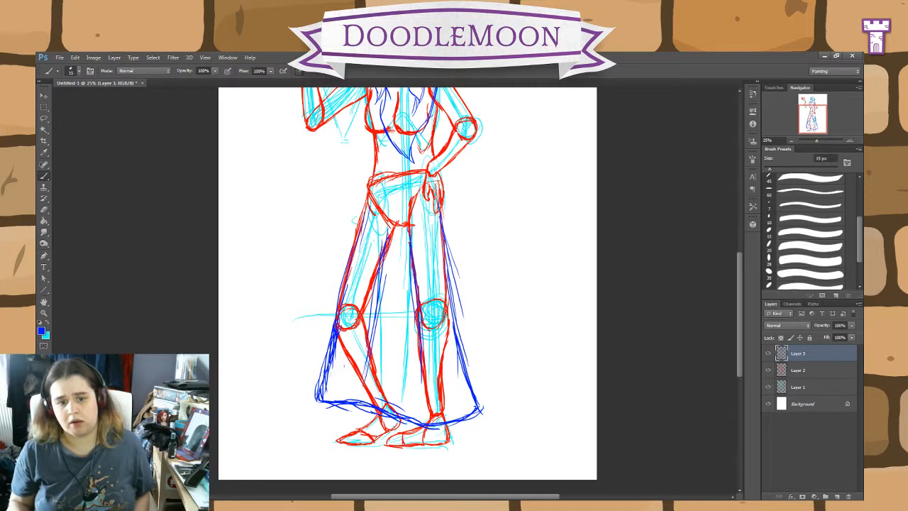
Step: Draw a near-vertical skirt edge from the bent knee to the hem and erase the flared lines outside it
{"action": "left_click_drag", "start_coordinate": [335, 343], "coordinate": [336, 399]}
{"action": "left_click_drag", "start_coordinate": [332, 365], "coordinate": [326, 403]}
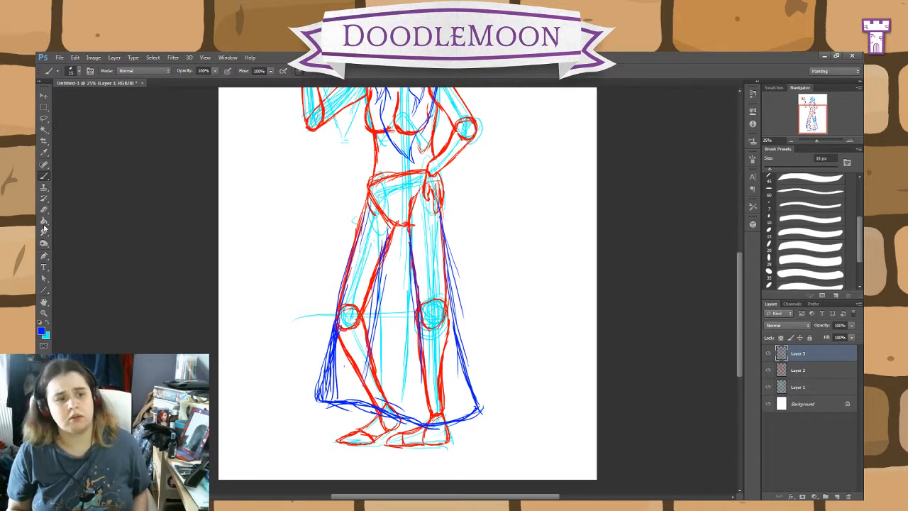
{"action": "key", "text": "e"}
{"action": "left_click_drag", "start_coordinate": [317, 370], "coordinate": [319, 401]}
{"action": "left_click_drag", "start_coordinate": [324, 340], "coordinate": [327, 404]}
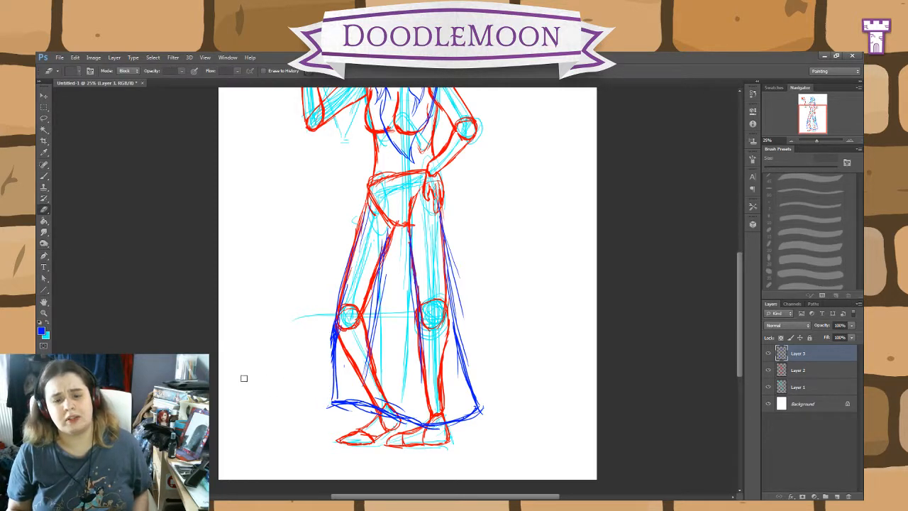
Step: Reinforce the skirt edge below the bent knee and add the upper curve of the hem opening across both ankles
{"action": "key", "text": "b"}
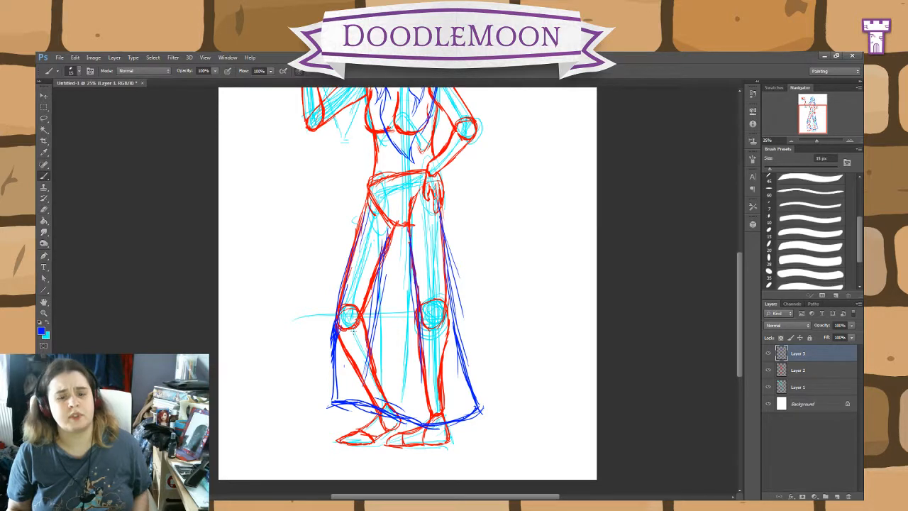
{"action": "left_click_drag", "start_coordinate": [338, 353], "coordinate": [327, 412]}
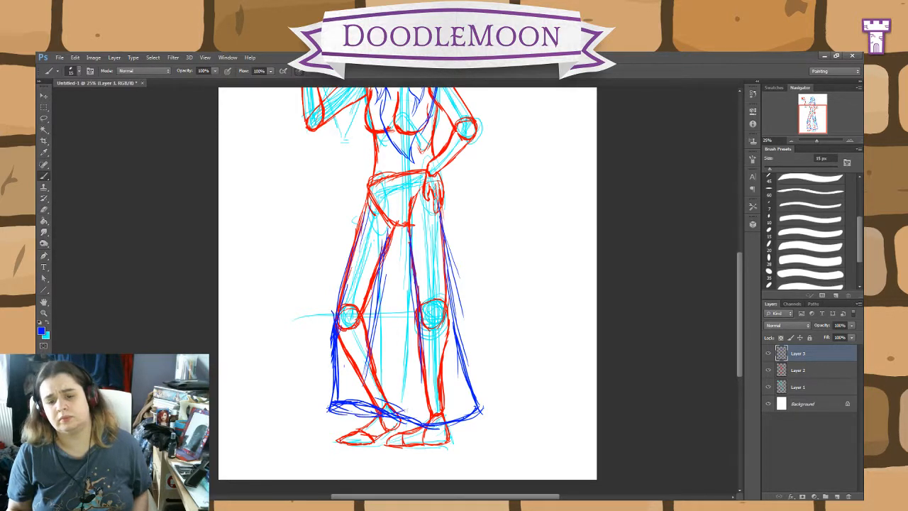
{"action": "mouse_move", "coordinate": [403, 413]}
{"action": "left_mouse_down"}
{"action": "mouse_move", "coordinate": [453, 409]}
{"action": "mouse_move", "coordinate": [324, 409]}
{"action": "left_mouse_up"}
{"action": "left_click_drag", "start_coordinate": [400, 408], "coordinate": [470, 403]}
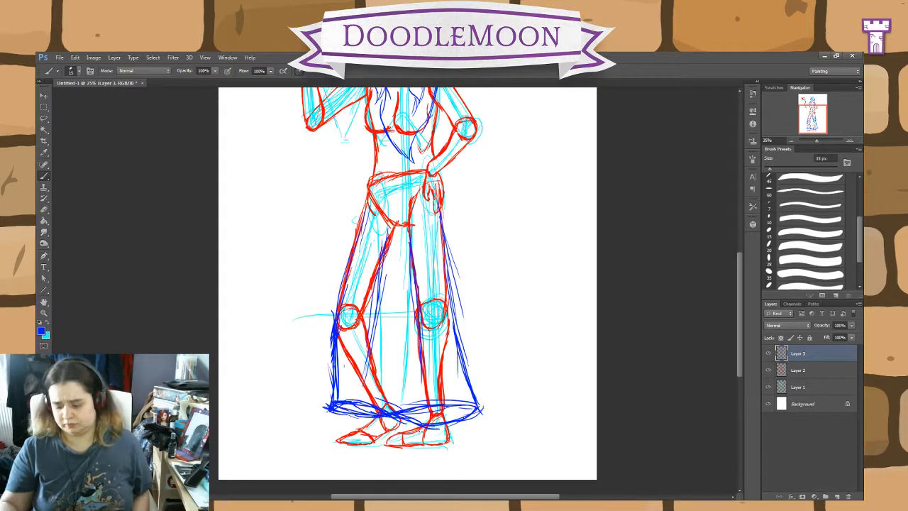
{"action": "key", "text": "ctrl+minus"}
{"action": "key", "text": "ctrl+minus"}
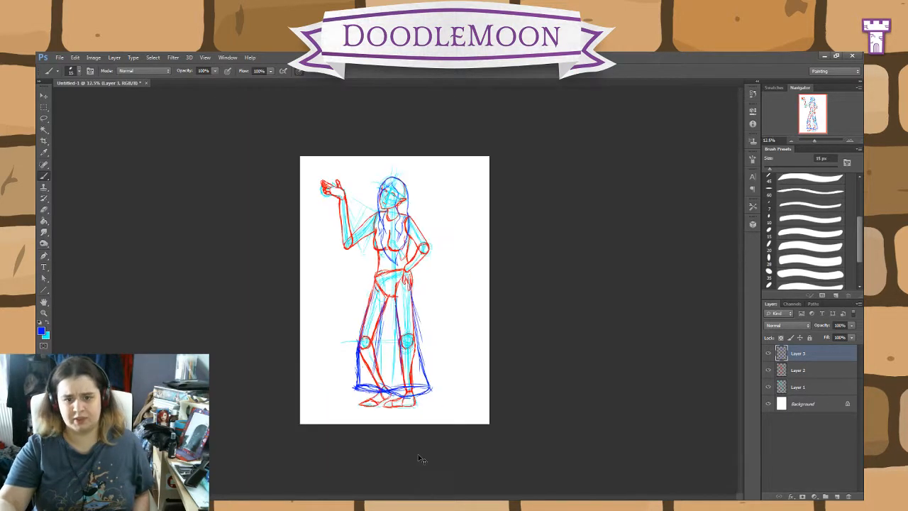
Step: Sketch a blue band around each forearm just below the elbow
{"action": "key", "text": "ctrl+plus"}
{"action": "key", "text": "ctrl+plus"}
{"action": "key", "text": "ctrl+plus"}
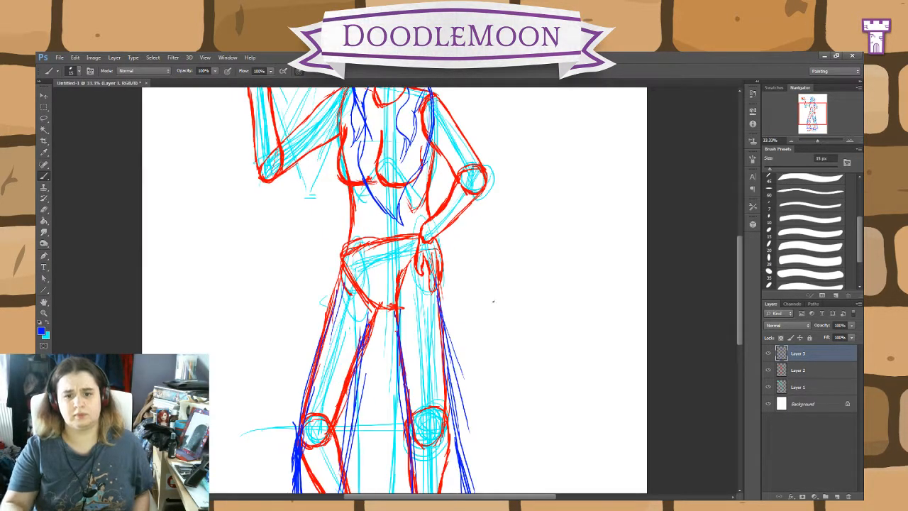
{"action": "scroll", "coordinate": [537, 282], "scroll_direction": "up", "scroll_amount": 5}
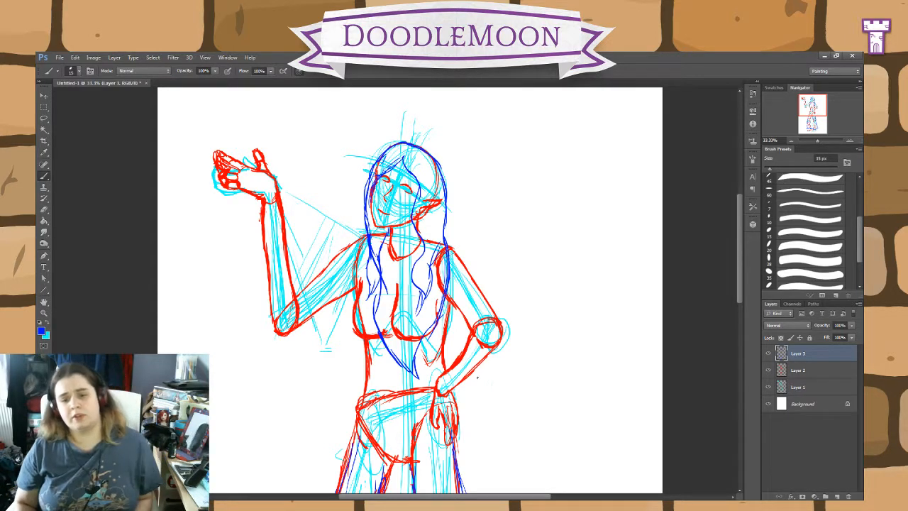
{"action": "mouse_move", "coordinate": [482, 374]}
{"action": "left_mouse_down"}
{"action": "mouse_move", "coordinate": [459, 357]}
{"action": "mouse_move", "coordinate": [467, 337]}
{"action": "mouse_move", "coordinate": [480, 346]}
{"action": "mouse_move", "coordinate": [488, 365]}
{"action": "mouse_move", "coordinate": [475, 374]}
{"action": "mouse_move", "coordinate": [470, 345]}
{"action": "mouse_move", "coordinate": [459, 354]}
{"action": "left_mouse_up"}
{"action": "mouse_move", "coordinate": [298, 282]}
{"action": "left_mouse_down"}
{"action": "mouse_move", "coordinate": [292, 297]}
{"action": "mouse_move", "coordinate": [278, 276]}
{"action": "mouse_move", "coordinate": [267, 289]}
{"action": "mouse_move", "coordinate": [266, 321]}
{"action": "mouse_move", "coordinate": [298, 295]}
{"action": "mouse_move", "coordinate": [268, 320]}
{"action": "mouse_move", "coordinate": [265, 294]}
{"action": "left_mouse_up"}
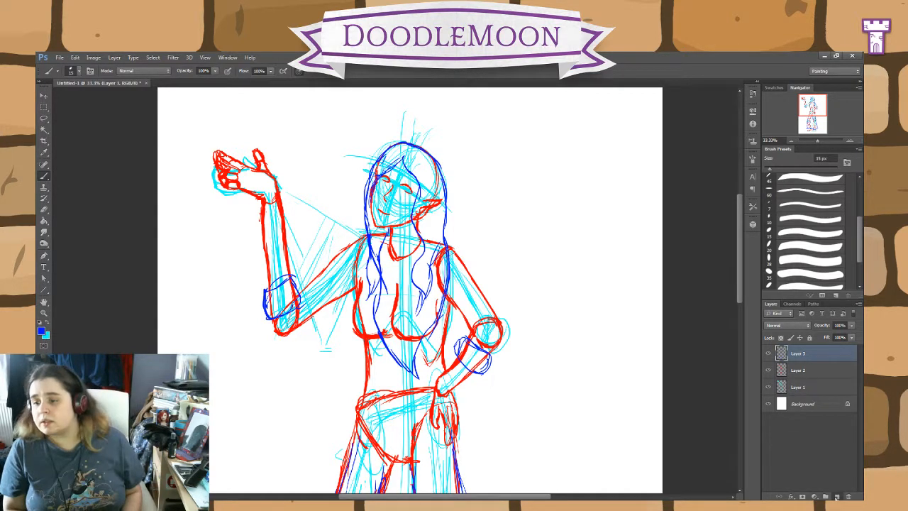
Step: Add a new layer above Layer 3, reset the colours to default black and set the brush size to 10 px
{"action": "left_click", "coordinate": [837, 496]}
{"action": "left_click", "coordinate": [40, 324]}
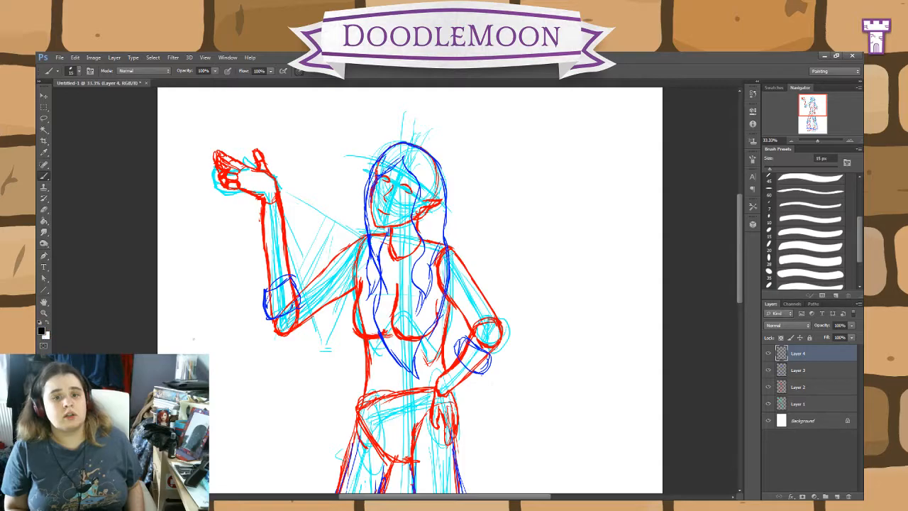
{"action": "scroll", "coordinate": [429, 403], "scroll_direction": "up", "scroll_amount": 4}
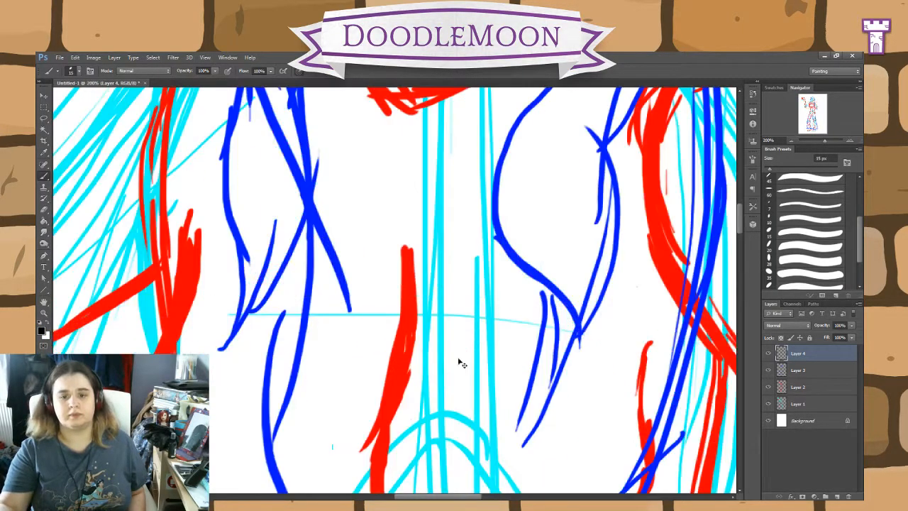
{"action": "left_click_drag", "start_coordinate": [502, 276], "coordinate": [523, 476]}
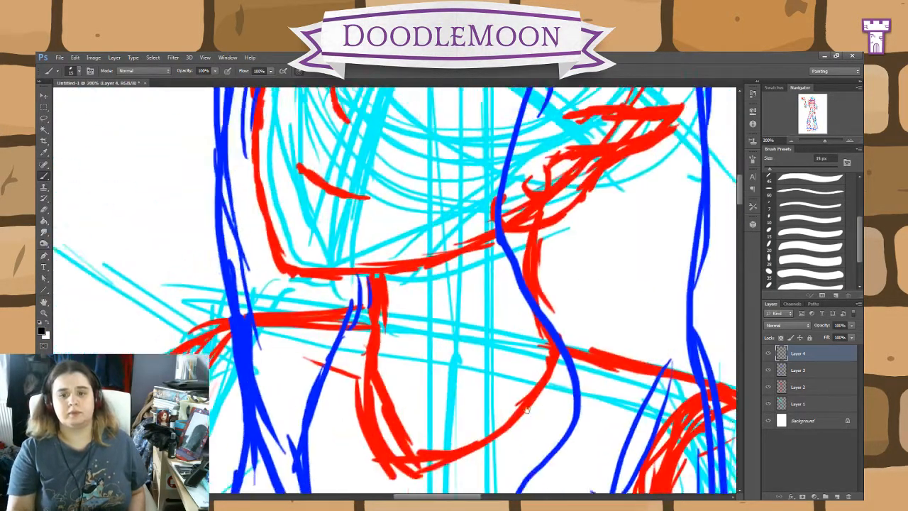
{"action": "left_click_drag", "start_coordinate": [533, 185], "coordinate": [548, 436]}
{"action": "scroll", "coordinate": [529, 408], "scroll_direction": "down", "scroll_amount": 2}
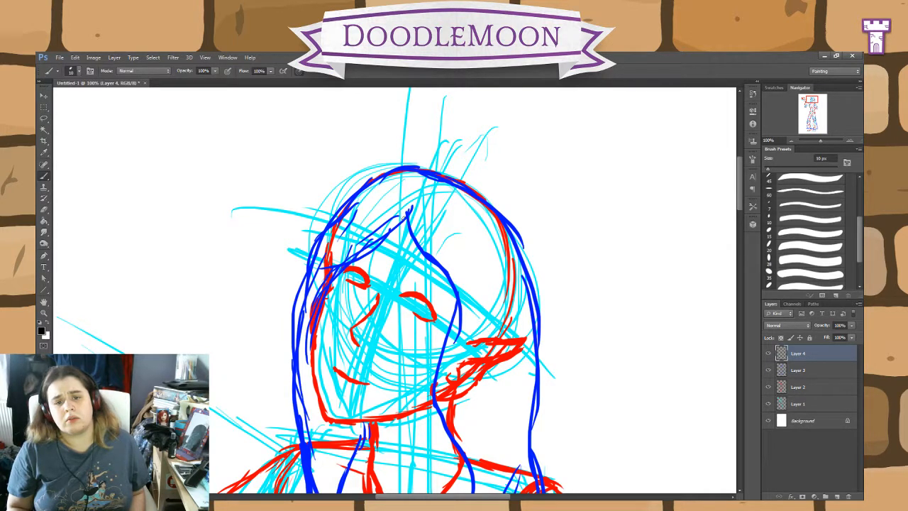
Step: Ink the wavy front hair lock in black from the forehead parting past the eye and jaw to the neck, redoing its lower stroke
{"action": "mouse_move", "coordinate": [402, 217]}
{"action": "left_mouse_down"}
{"action": "mouse_move", "coordinate": [411, 254]}
{"action": "mouse_move", "coordinate": [445, 296]}
{"action": "mouse_move", "coordinate": [455, 365]}
{"action": "mouse_move", "coordinate": [437, 356]}
{"action": "mouse_move", "coordinate": [459, 410]}
{"action": "left_mouse_up"}
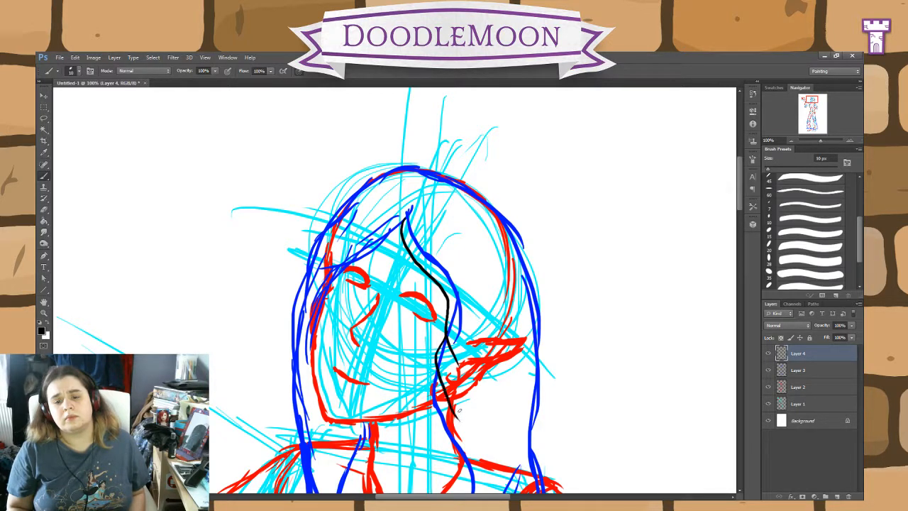
{"action": "key", "text": "ctrl+z"}
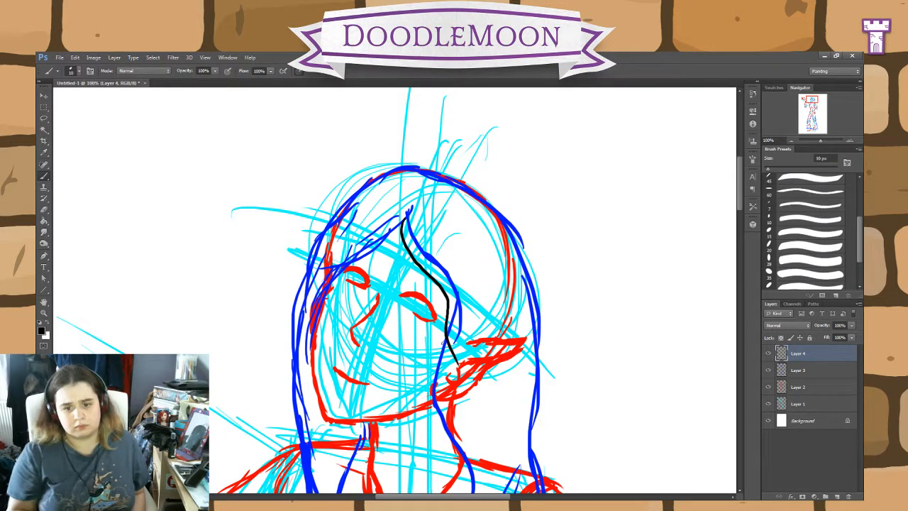
{"action": "mouse_move", "coordinate": [447, 338]}
{"action": "left_mouse_down"}
{"action": "mouse_move", "coordinate": [436, 378]}
{"action": "mouse_move", "coordinate": [440, 453]}
{"action": "left_mouse_up"}
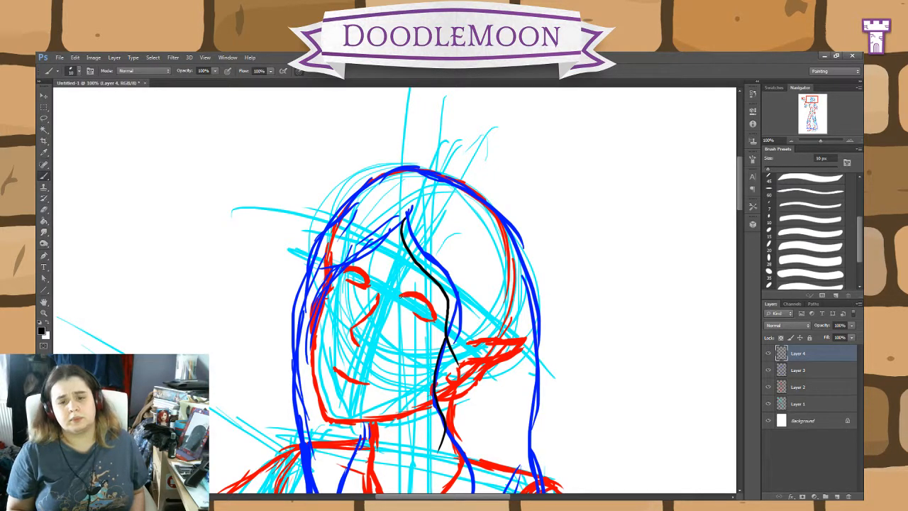
Step: Ink the eyes, irises and brows in black, and outline the face from the hair parting down the far cheek and along the jaw
{"action": "left_click_drag", "start_coordinate": [413, 298], "coordinate": [433, 318]}
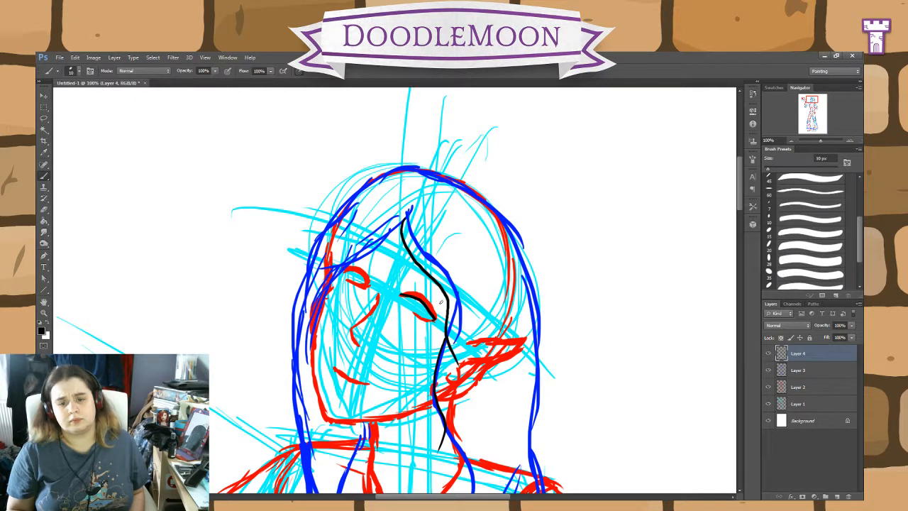
{"action": "left_click_drag", "start_coordinate": [443, 303], "coordinate": [413, 279]}
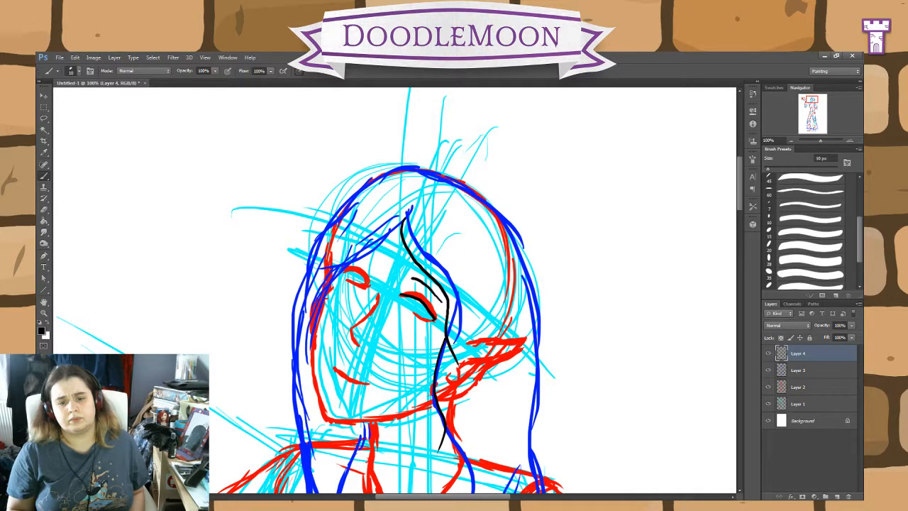
{"action": "mouse_move", "coordinate": [358, 275]}
{"action": "left_mouse_down"}
{"action": "mouse_move", "coordinate": [346, 269]}
{"action": "mouse_move", "coordinate": [365, 259]}
{"action": "left_mouse_up"}
{"action": "mouse_move", "coordinate": [405, 221]}
{"action": "left_mouse_down"}
{"action": "mouse_move", "coordinate": [342, 273]}
{"action": "mouse_move", "coordinate": [313, 333]}
{"action": "mouse_move", "coordinate": [313, 361]}
{"action": "mouse_move", "coordinate": [325, 410]}
{"action": "mouse_move", "coordinate": [338, 423]}
{"action": "mouse_move", "coordinate": [426, 410]}
{"action": "left_mouse_up"}
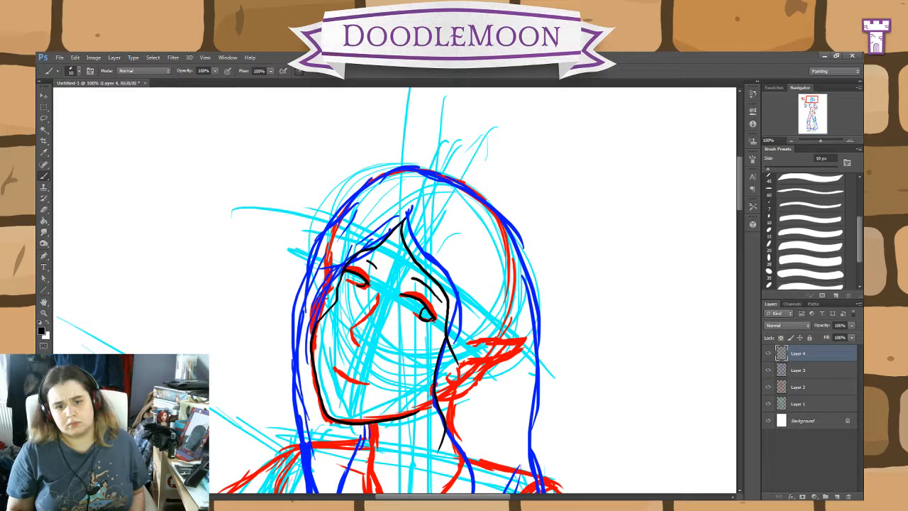
{"action": "left_click_drag", "start_coordinate": [359, 277], "coordinate": [356, 283]}
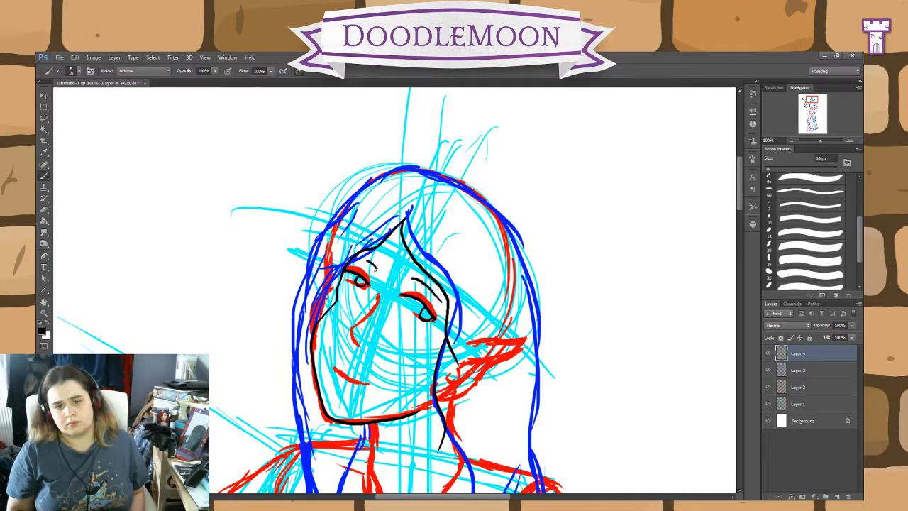
Step: Set the eraser to Brush mode with the 15 px brush preset
{"action": "left_click", "coordinate": [44, 210]}
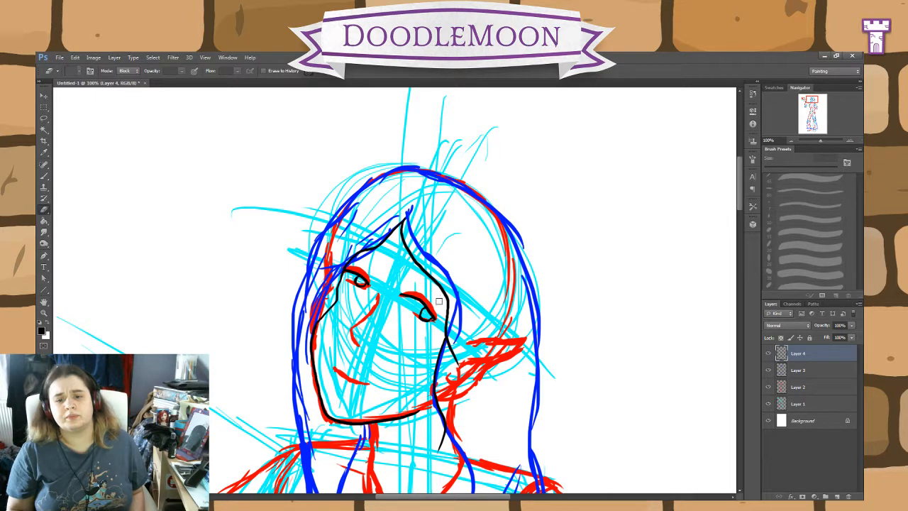
{"action": "left_click", "coordinate": [124, 70]}
{"action": "left_click", "coordinate": [122, 80]}
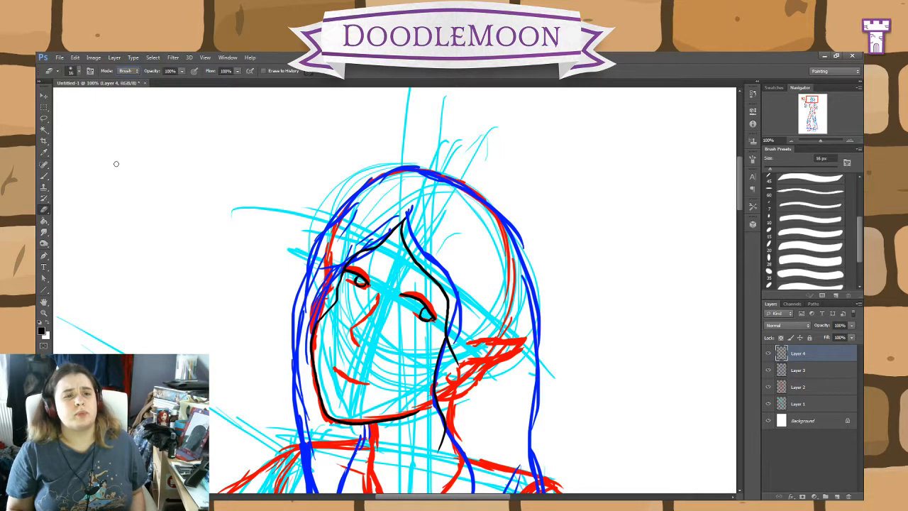
{"action": "left_click", "coordinate": [805, 233]}
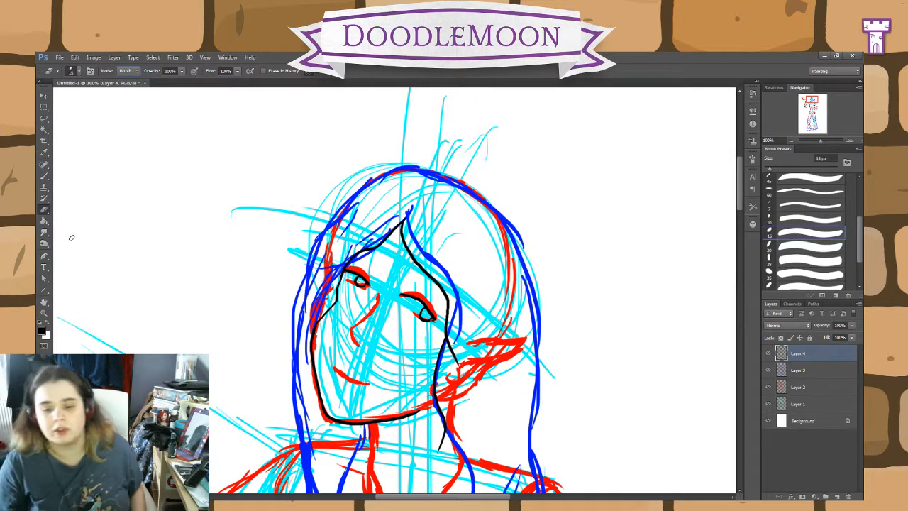
Step: Redraw both eyebrows in black with the brush, as curved strokes above the eyes
{"action": "left_click", "coordinate": [44, 176]}
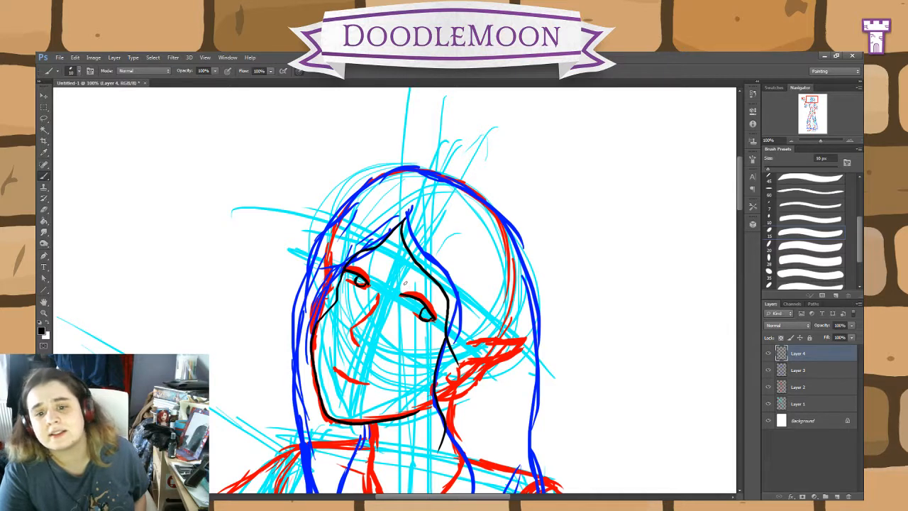
{"action": "left_click_drag", "start_coordinate": [406, 282], "coordinate": [445, 303]}
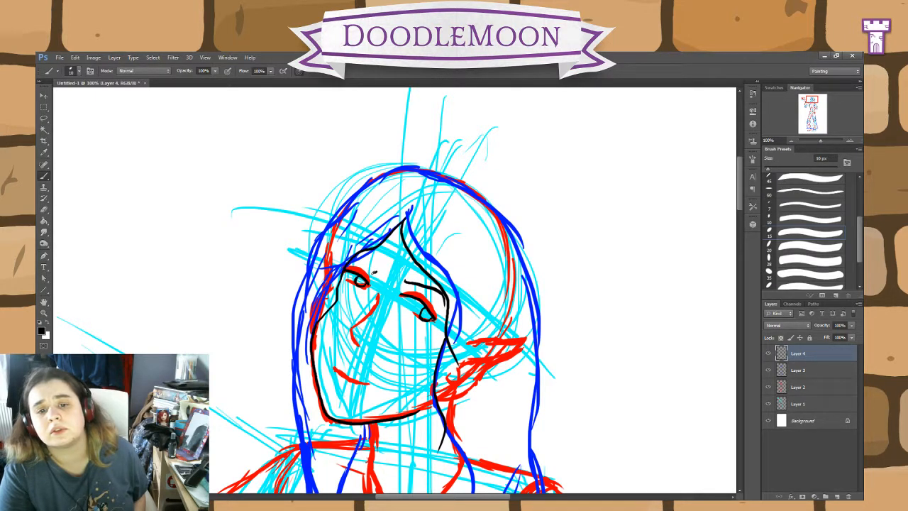
{"action": "left_click_drag", "start_coordinate": [374, 272], "coordinate": [355, 256]}
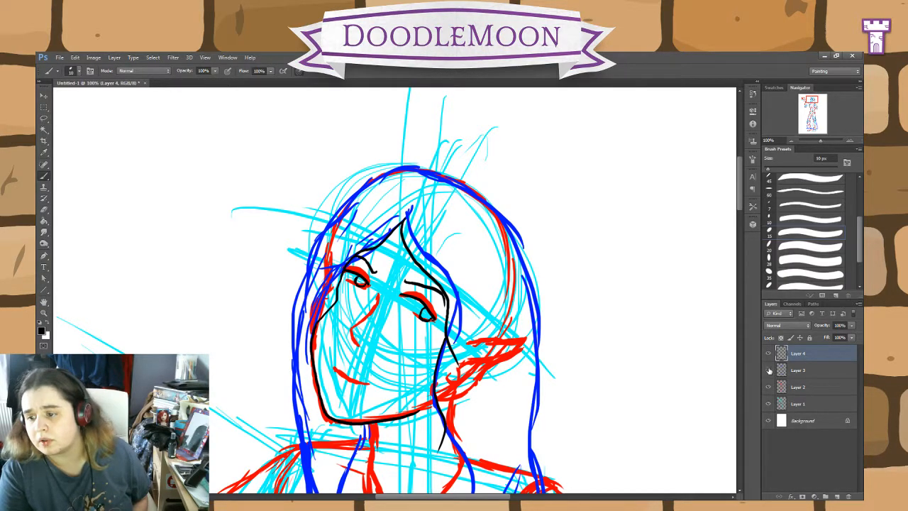
Step: Ink the nose bridge, tip and nostril in black, and check the face lines with the red sketch on Layer 2 hidden briefly
{"action": "mouse_move", "coordinate": [768, 371]}
{"action": "left_mouse_down"}
{"action": "mouse_move", "coordinate": [768, 387]}
{"action": "mouse_move", "coordinate": [769, 371]}
{"action": "left_mouse_up"}
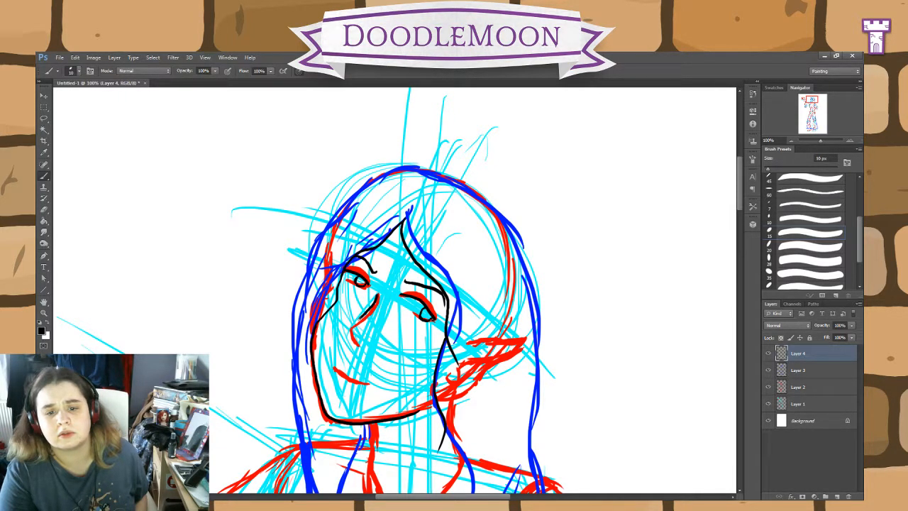
{"action": "left_click_drag", "start_coordinate": [345, 325], "coordinate": [350, 340]}
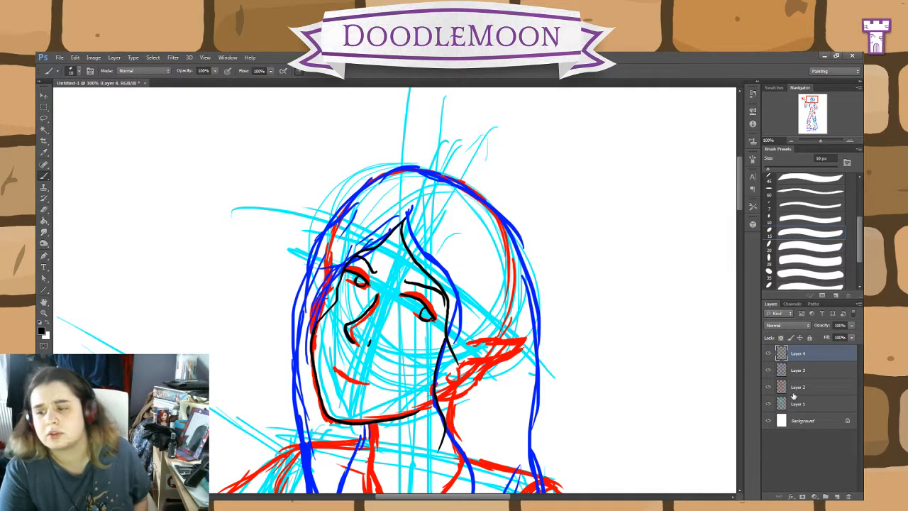
{"action": "left_click", "coordinate": [767, 387]}
{"action": "left_click", "coordinate": [768, 370]}
{"action": "left_click", "coordinate": [768, 370]}
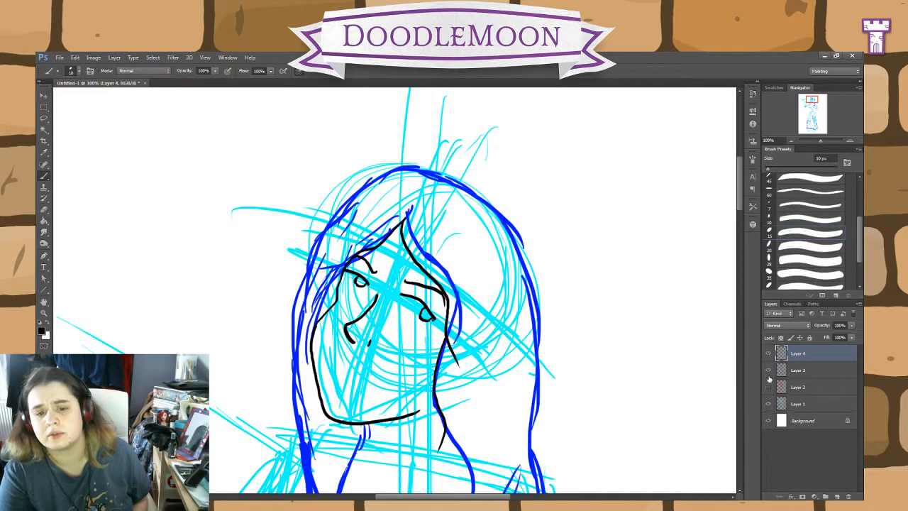
{"action": "left_click", "coordinate": [768, 387]}
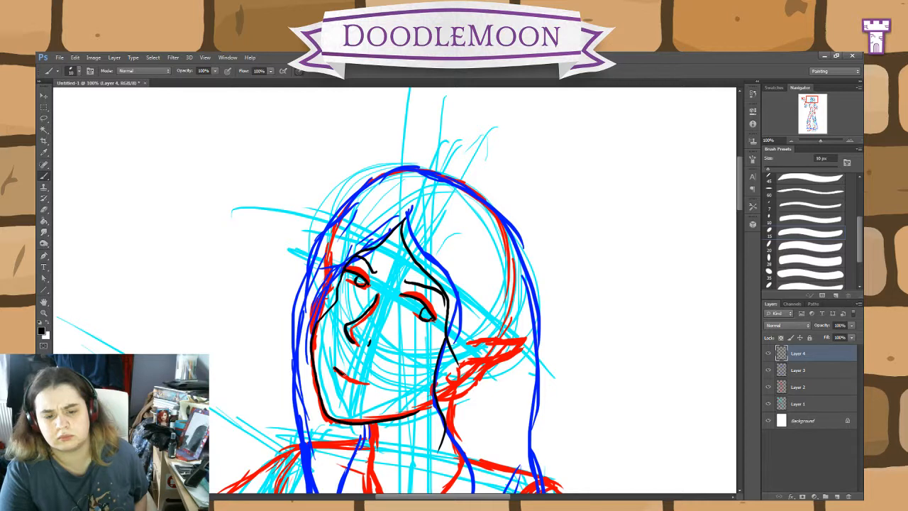
Step: Ink the slanted mouth line and a short lower-lip mark beneath it in black
{"action": "left_click_drag", "start_coordinate": [353, 380], "coordinate": [365, 386]}
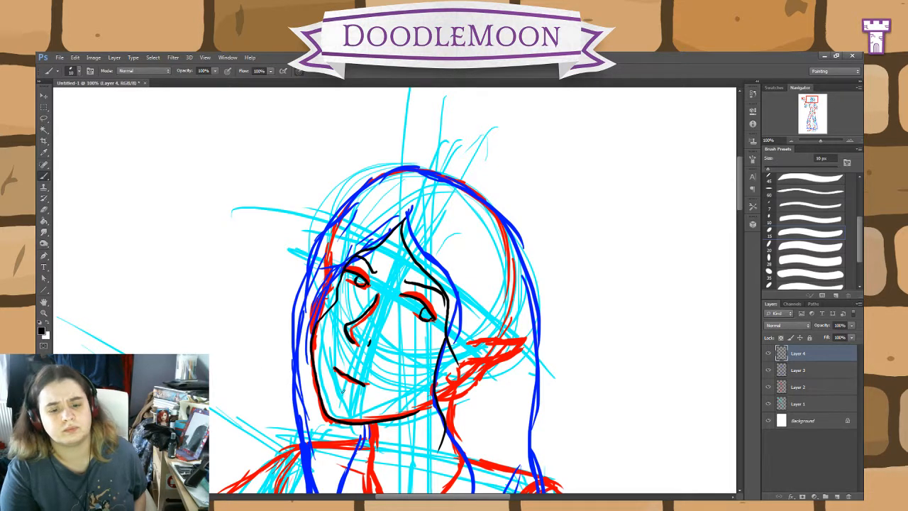
{"action": "mouse_move", "coordinate": [346, 391]}
{"action": "left_mouse_down"}
{"action": "mouse_move", "coordinate": [337, 387]}
{"action": "mouse_move", "coordinate": [345, 391]}
{"action": "left_mouse_up"}
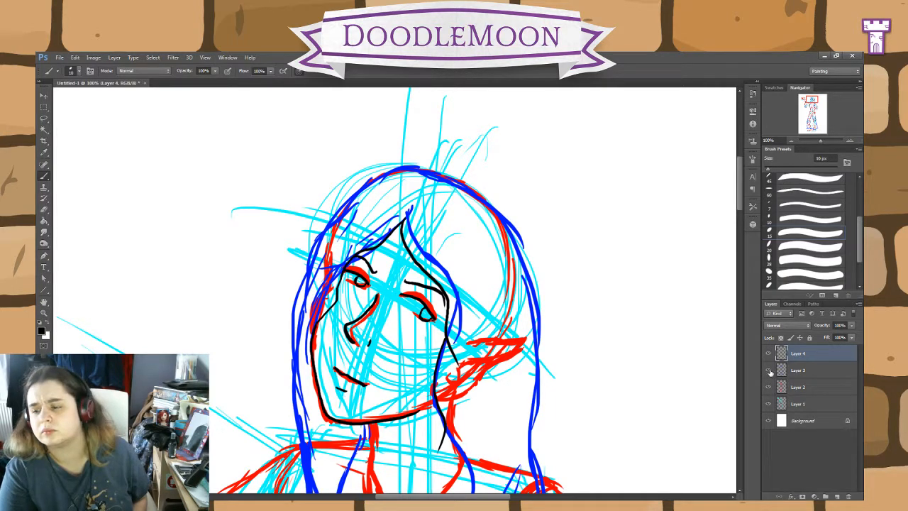
{"action": "mouse_move", "coordinate": [767, 369]}
{"action": "left_mouse_down"}
{"action": "mouse_move", "coordinate": [768, 404]}
{"action": "mouse_move", "coordinate": [767, 370]}
{"action": "left_mouse_up"}
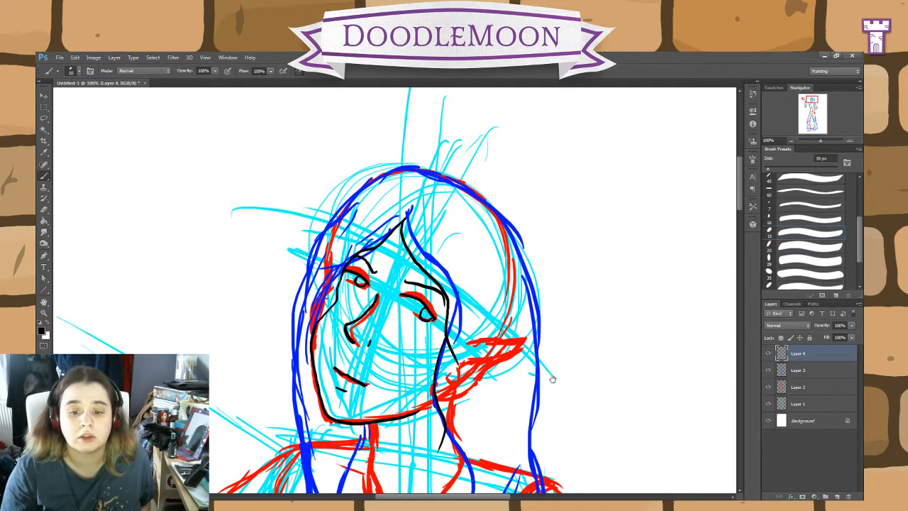
Step: Ink the front line of the neck on Layer 4, from under the chin down to the collar area
{"action": "scroll", "coordinate": [550, 377], "scroll_direction": "down", "scroll_amount": 5}
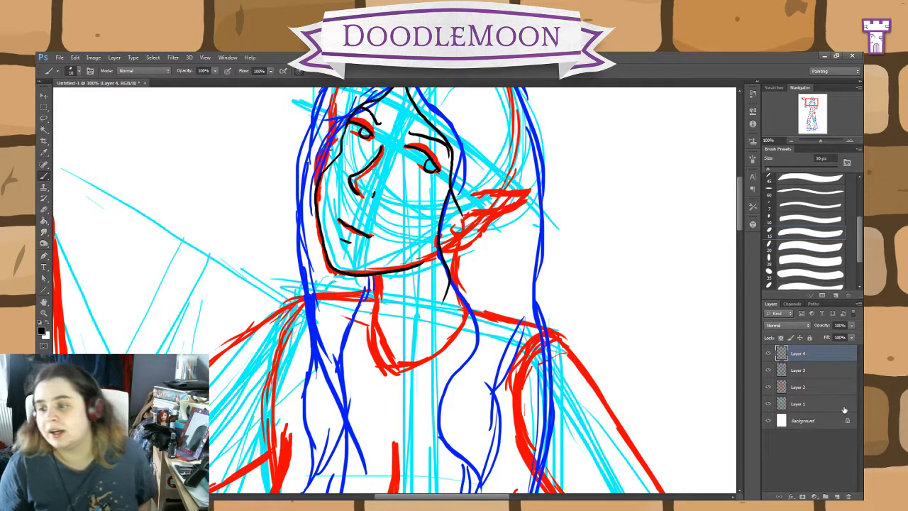
{"action": "left_click", "coordinate": [817, 386]}
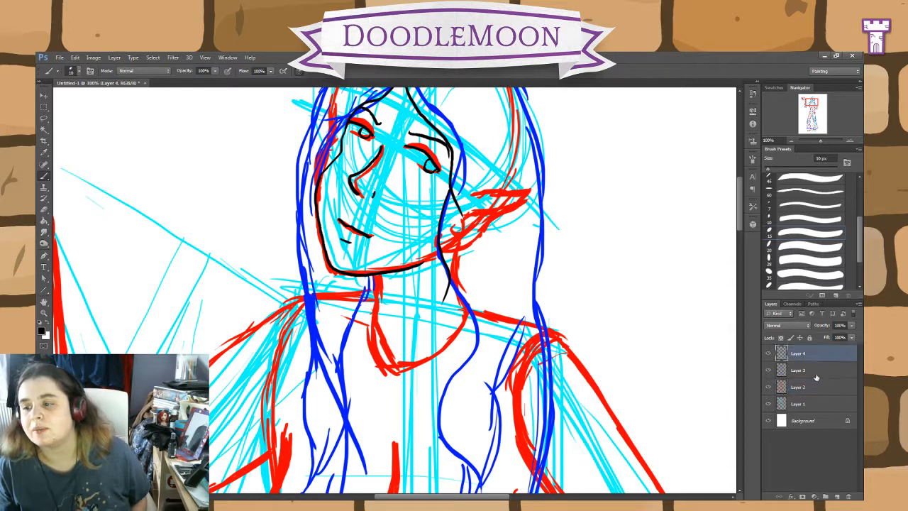
{"action": "left_click", "coordinate": [816, 353]}
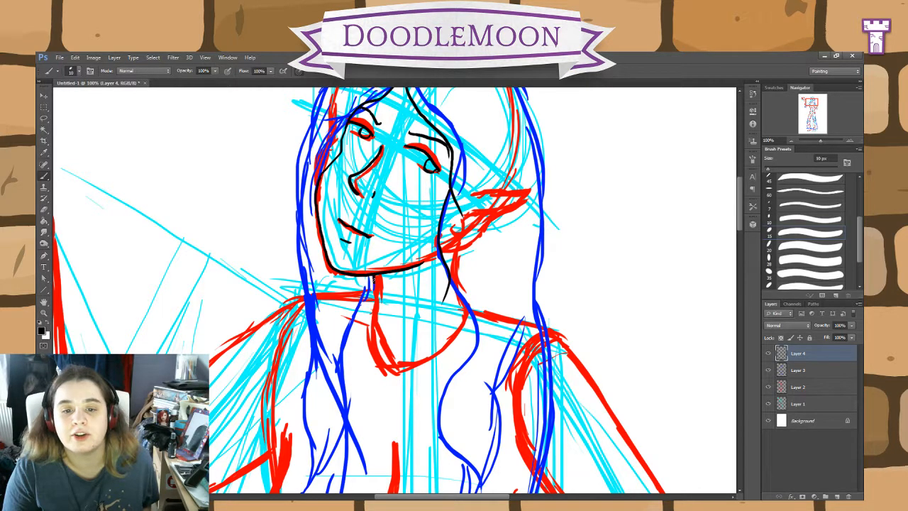
{"action": "left_click_drag", "start_coordinate": [374, 278], "coordinate": [365, 344]}
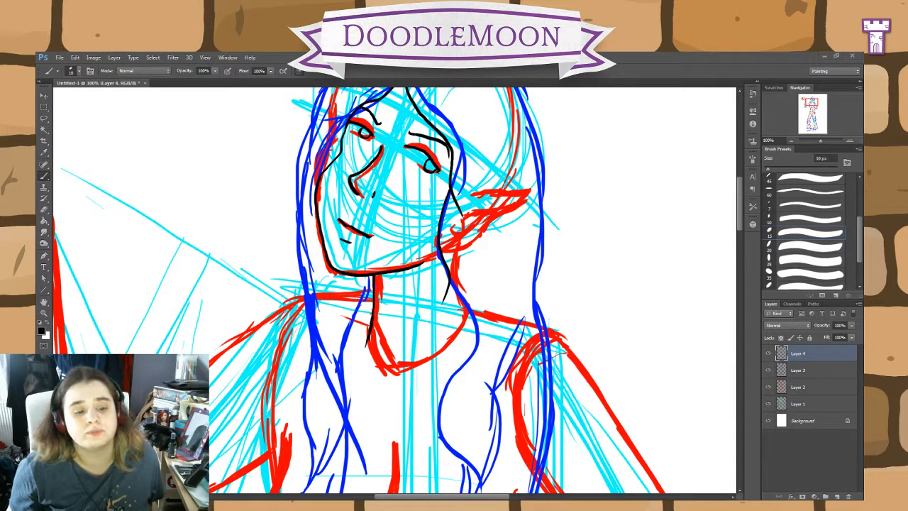
Step: On Layer 3, sample the blue sketch colour and sketch a draped shawl over the shoulders, parting at the chest and curving around both upper arms
{"action": "left_click", "coordinate": [806, 371]}
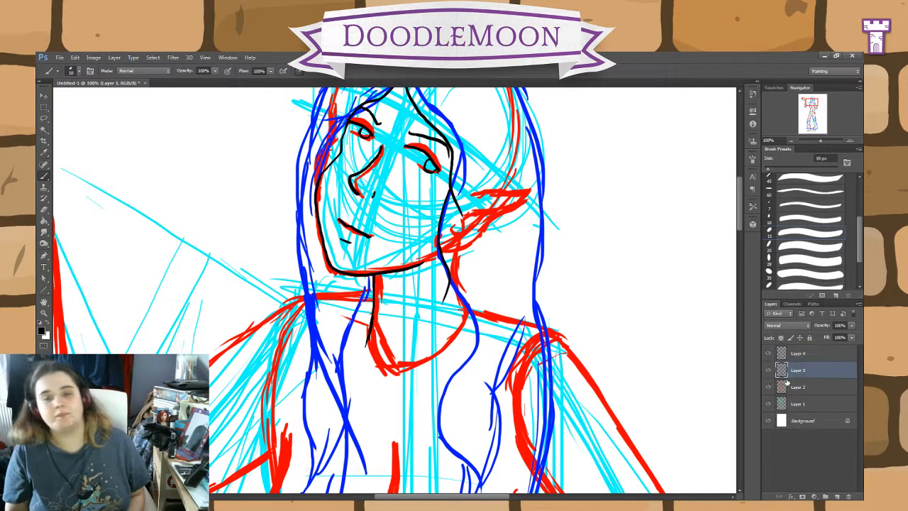
{"action": "left_click", "coordinate": [50, 323]}
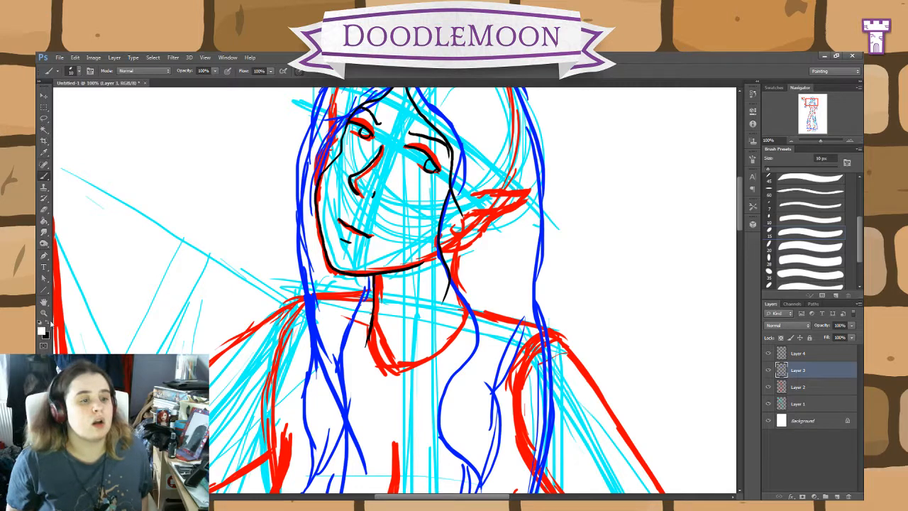
{"action": "left_click", "coordinate": [43, 152]}
{"action": "left_click", "coordinate": [44, 175]}
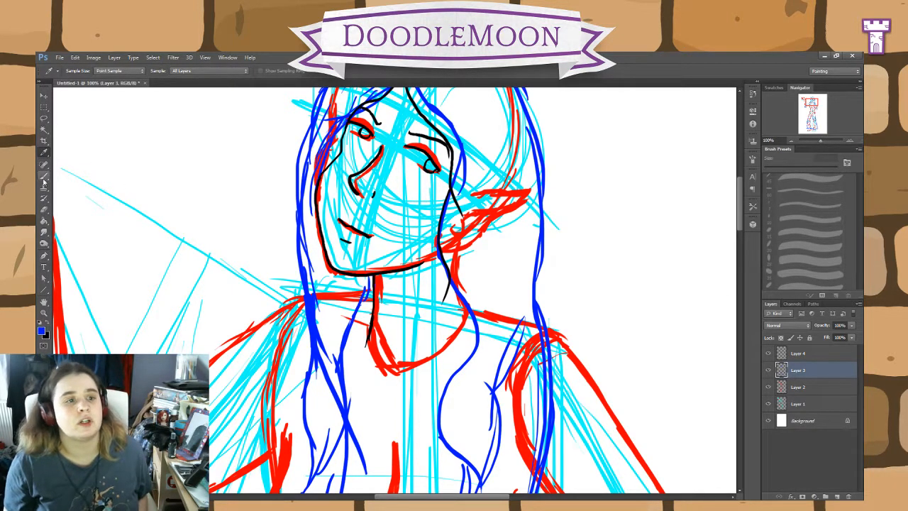
{"action": "key", "text": "ctrl+minus"}
{"action": "key", "text": "ctrl+minus"}
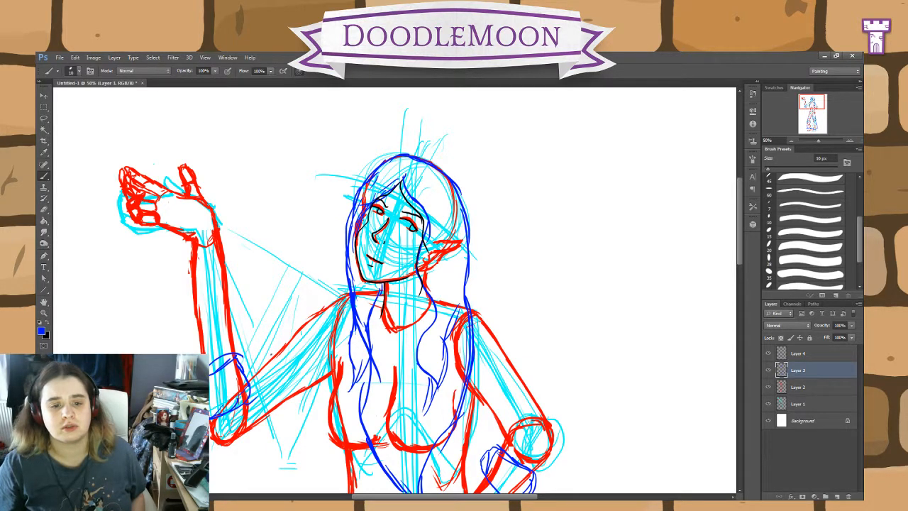
{"action": "mouse_move", "coordinate": [267, 373]}
{"action": "left_mouse_down"}
{"action": "mouse_move", "coordinate": [278, 415]}
{"action": "mouse_move", "coordinate": [321, 441]}
{"action": "left_mouse_up"}
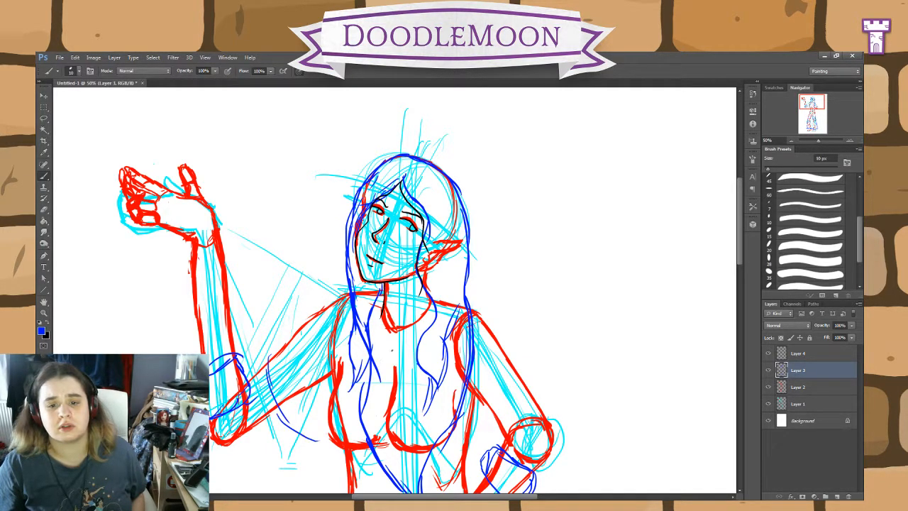
{"action": "mouse_move", "coordinate": [389, 347]}
{"action": "left_mouse_down"}
{"action": "mouse_move", "coordinate": [344, 412]}
{"action": "mouse_move", "coordinate": [305, 432]}
{"action": "left_mouse_up"}
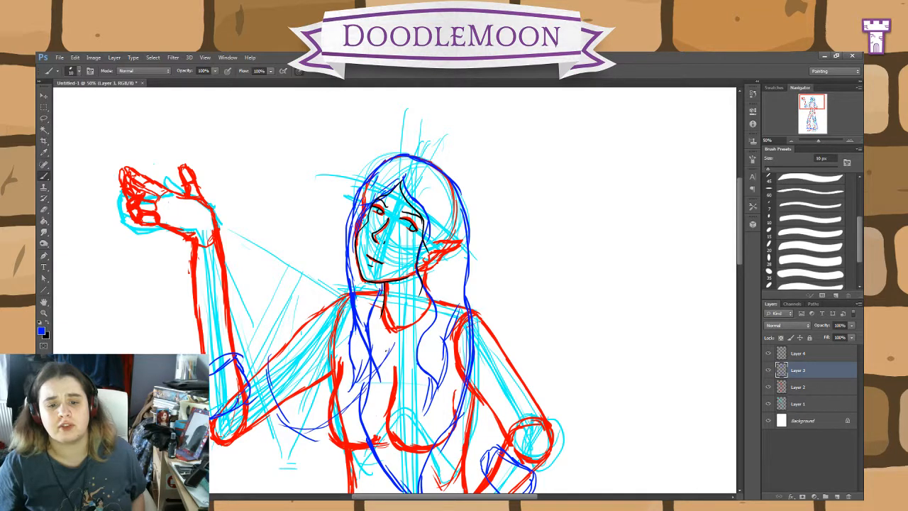
{"action": "mouse_move", "coordinate": [391, 344]}
{"action": "left_mouse_down"}
{"action": "mouse_move", "coordinate": [454, 419]}
{"action": "mouse_move", "coordinate": [557, 429]}
{"action": "mouse_move", "coordinate": [510, 339]}
{"action": "mouse_move", "coordinate": [474, 308]}
{"action": "left_mouse_up"}
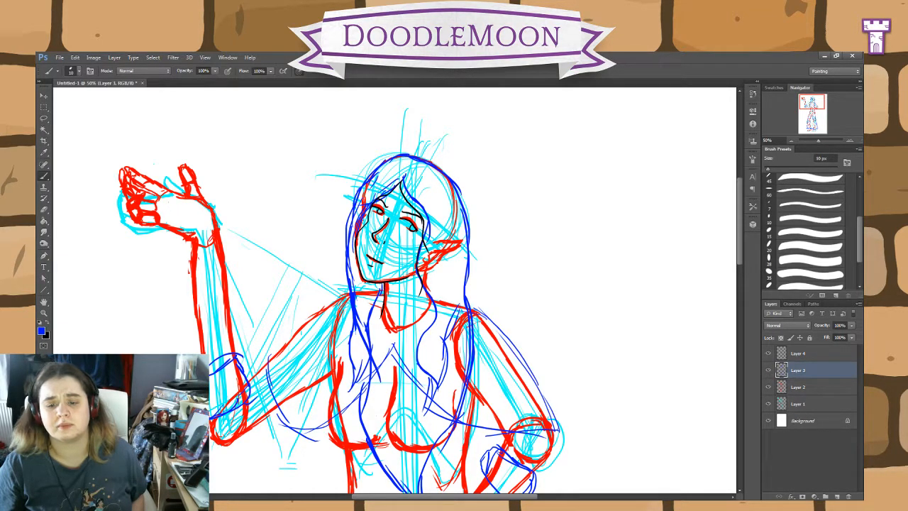
{"action": "mouse_move", "coordinate": [558, 428]}
{"action": "left_mouse_down"}
{"action": "mouse_move", "coordinate": [469, 463]}
{"action": "mouse_move", "coordinate": [387, 471]}
{"action": "mouse_move", "coordinate": [288, 437]}
{"action": "mouse_move", "coordinate": [267, 402]}
{"action": "mouse_move", "coordinate": [311, 429]}
{"action": "mouse_move", "coordinate": [371, 384]}
{"action": "left_mouse_up"}
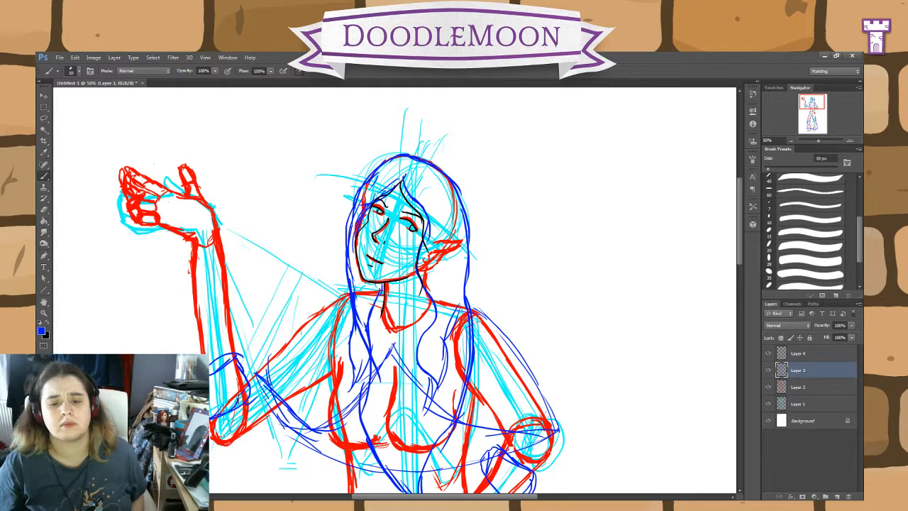
Step: Sketch a round blue brooch at the base of the neck and a collar band curving around the neckline
{"action": "mouse_move", "coordinate": [395, 331]}
{"action": "left_mouse_down"}
{"action": "mouse_move", "coordinate": [403, 348]}
{"action": "mouse_move", "coordinate": [396, 352]}
{"action": "left_mouse_up"}
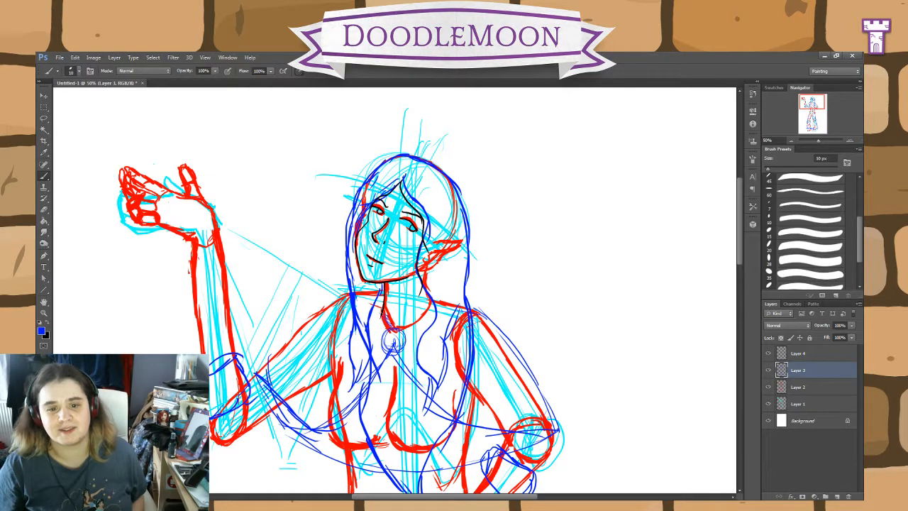
{"action": "left_click_drag", "start_coordinate": [384, 321], "coordinate": [377, 303]}
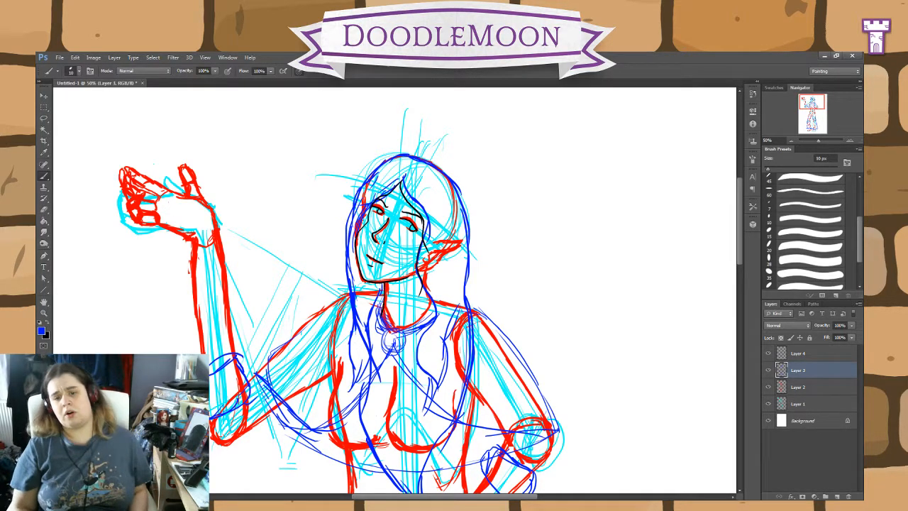
Step: Return to black on Layer 4 and ink the back line of the neck and a short curve from the top of the brooch across the chest
{"action": "key", "text": "ctrl+plus"}
{"action": "key", "text": "ctrl+plus"}
{"action": "key", "text": "ctrl+plus"}
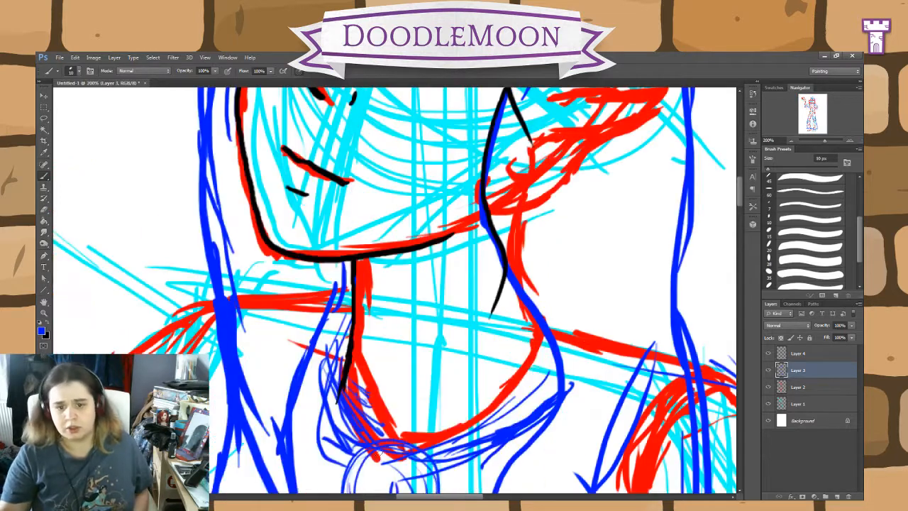
{"action": "left_click", "coordinate": [49, 327]}
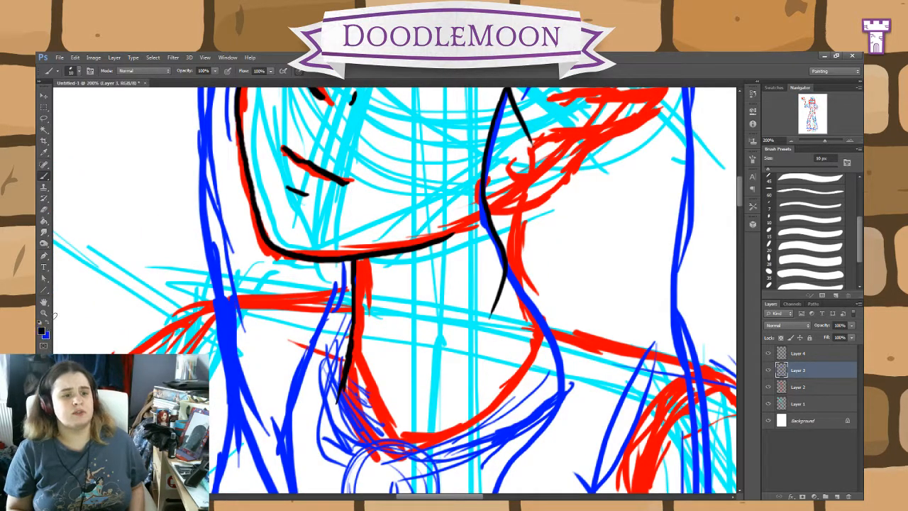
{"action": "left_click", "coordinate": [799, 353]}
{"action": "scroll", "coordinate": [437, 409], "scroll_direction": "down", "scroll_amount": 5}
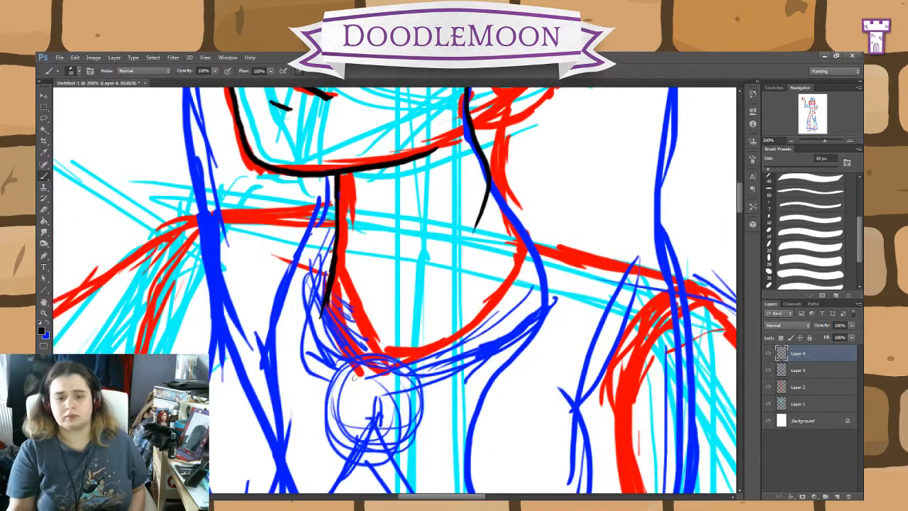
{"action": "mouse_move", "coordinate": [380, 356]}
{"action": "left_mouse_down"}
{"action": "mouse_move", "coordinate": [405, 370]}
{"action": "mouse_move", "coordinate": [437, 419]}
{"action": "mouse_move", "coordinate": [480, 405]}
{"action": "left_mouse_up"}
{"action": "key", "text": "ctrl+minus"}
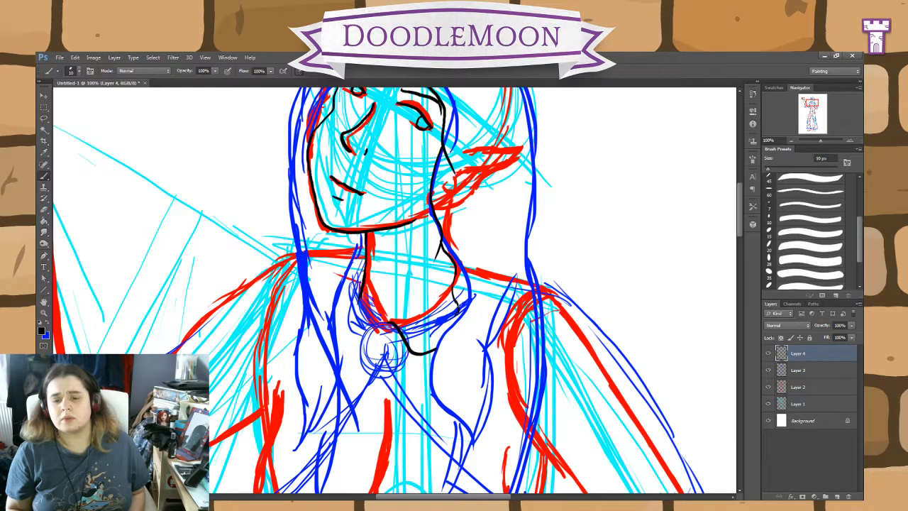
Step: Lower the opacity of the blue sketch on Layer 3 to 65% and the red outlines on Layer 2 to 53%
{"action": "left_click", "coordinate": [809, 370]}
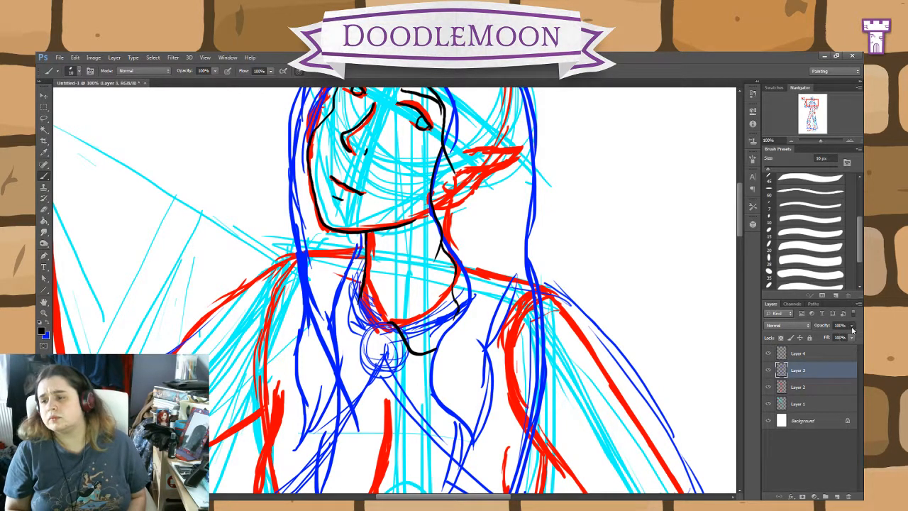
{"action": "left_click", "coordinate": [825, 389]}
{"action": "left_click_drag", "start_coordinate": [850, 332], "coordinate": [834, 339]}
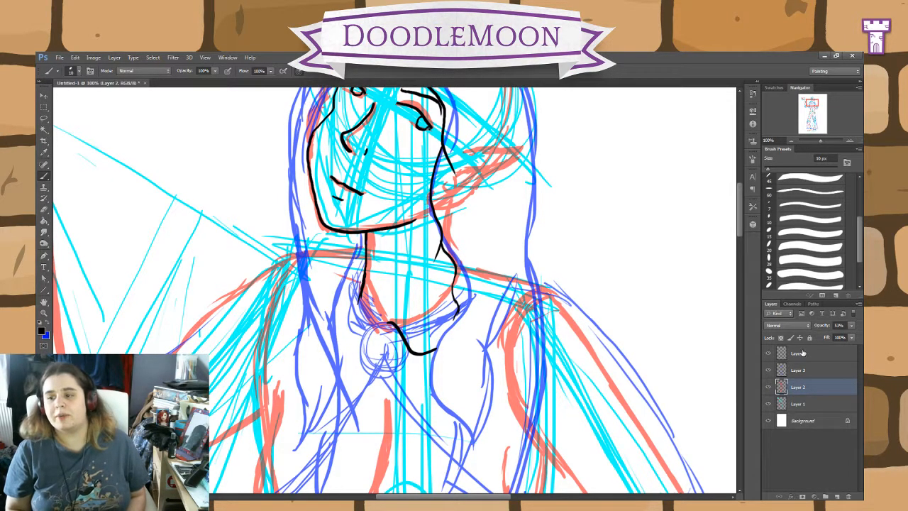
Step: Ink the wavy hair lock right of the neck on Layer 4, tapering to split tips at the chest and rising again to the shoulder
{"action": "left_click", "coordinate": [823, 353]}
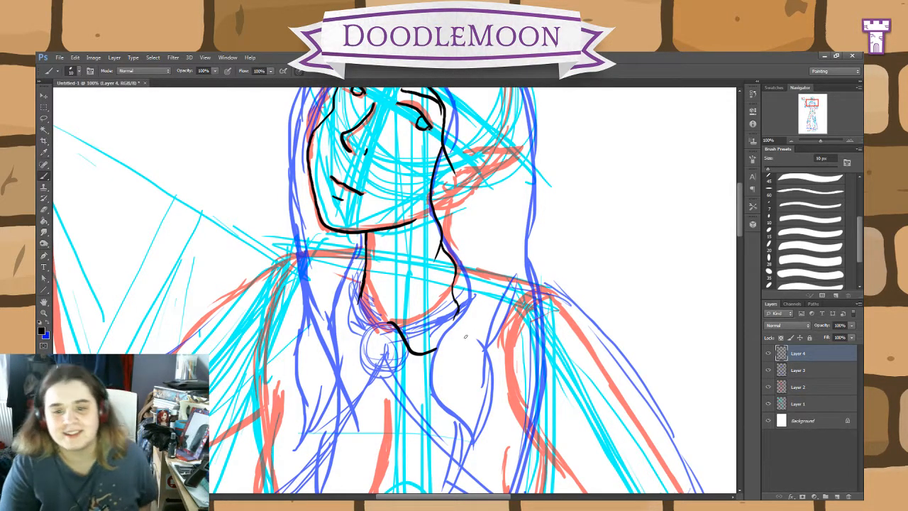
{"action": "mouse_move", "coordinate": [458, 318]}
{"action": "left_mouse_down"}
{"action": "mouse_move", "coordinate": [436, 394]}
{"action": "mouse_move", "coordinate": [459, 454]}
{"action": "mouse_move", "coordinate": [450, 475]}
{"action": "left_mouse_up"}
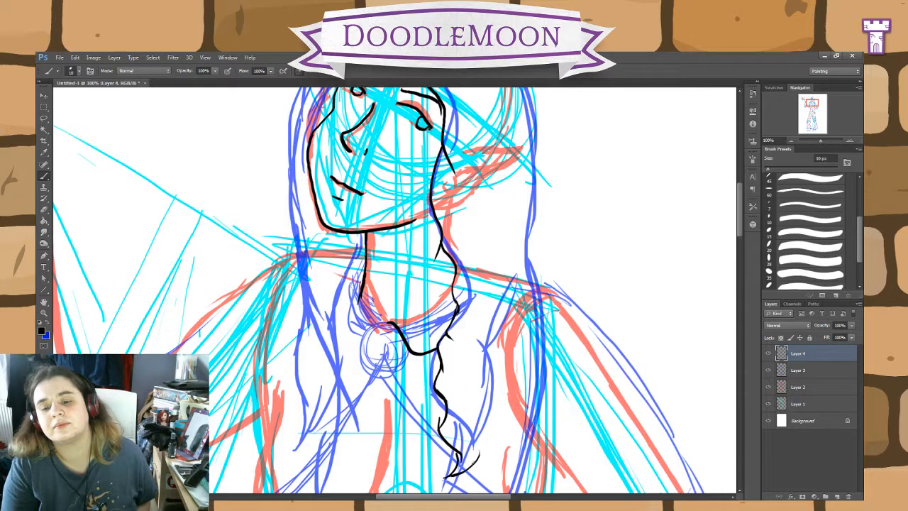
{"action": "left_click_drag", "start_coordinate": [473, 419], "coordinate": [483, 464]}
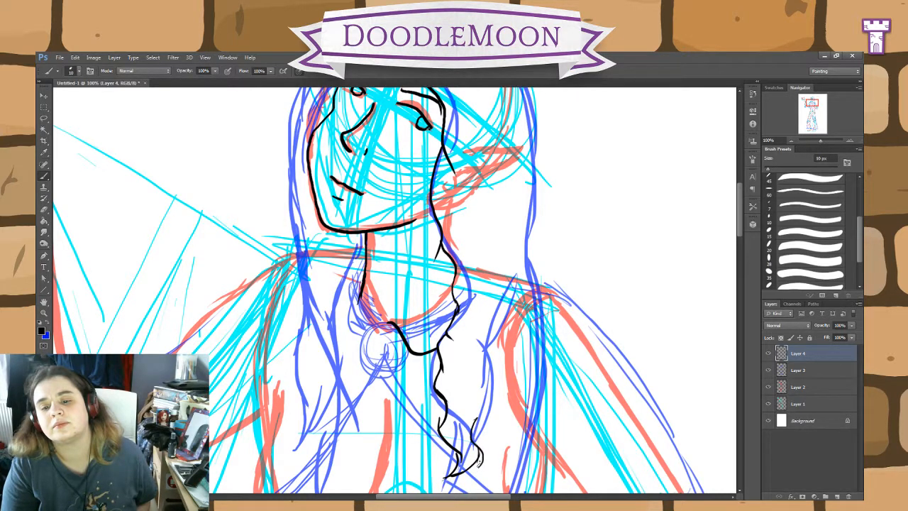
{"action": "left_click_drag", "start_coordinate": [492, 420], "coordinate": [487, 454]}
{"action": "left_click_drag", "start_coordinate": [502, 389], "coordinate": [485, 428]}
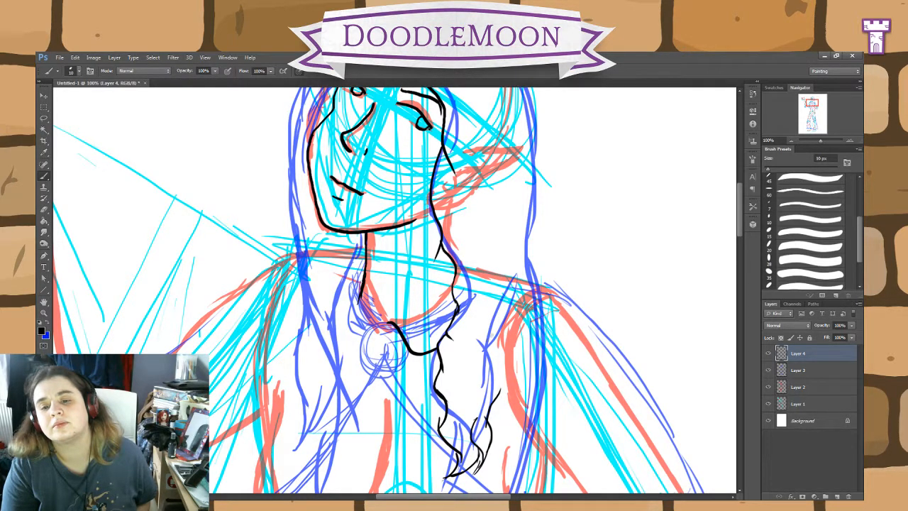
{"action": "mouse_move", "coordinate": [503, 313]}
{"action": "left_mouse_down"}
{"action": "mouse_move", "coordinate": [507, 355]}
{"action": "mouse_move", "coordinate": [497, 409]}
{"action": "left_mouse_up"}
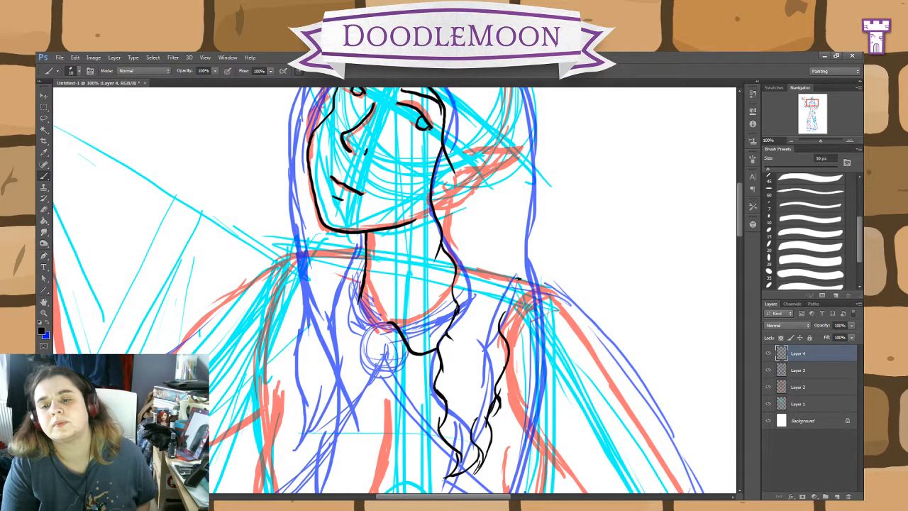
{"action": "left_click_drag", "start_coordinate": [515, 279], "coordinate": [503, 333]}
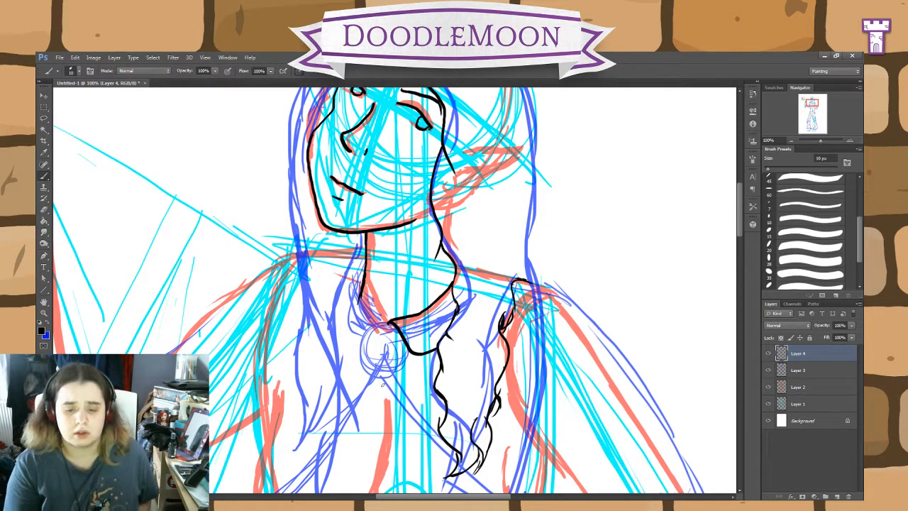
Step: Ink the brooch below the neck as a rounded outline around two narrow inner panels
{"action": "key", "text": "ctrl+plus"}
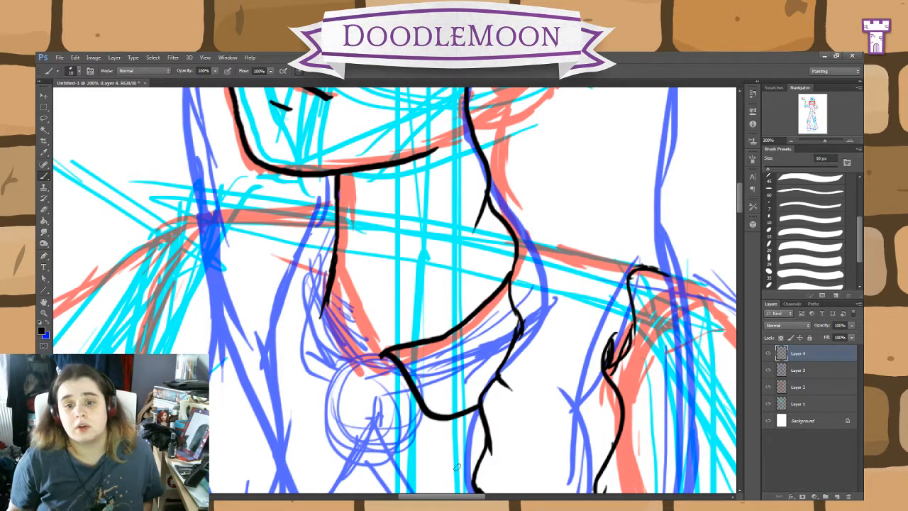
{"action": "key", "text": "ctrl+plus"}
{"action": "left_click_drag", "start_coordinate": [518, 428], "coordinate": [539, 322]}
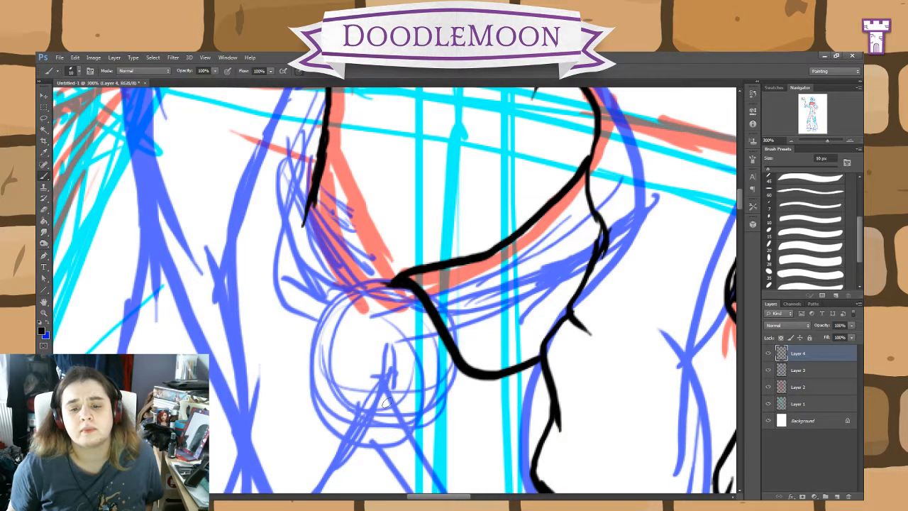
{"action": "left_click_drag", "start_coordinate": [390, 390], "coordinate": [394, 281]}
{"action": "mouse_move", "coordinate": [395, 282]}
{"action": "left_mouse_down"}
{"action": "mouse_move", "coordinate": [387, 382]}
{"action": "mouse_move", "coordinate": [354, 392]}
{"action": "mouse_move", "coordinate": [337, 376]}
{"action": "mouse_move", "coordinate": [342, 294]}
{"action": "mouse_move", "coordinate": [326, 334]}
{"action": "mouse_move", "coordinate": [324, 403]}
{"action": "mouse_move", "coordinate": [356, 410]}
{"action": "left_mouse_up"}
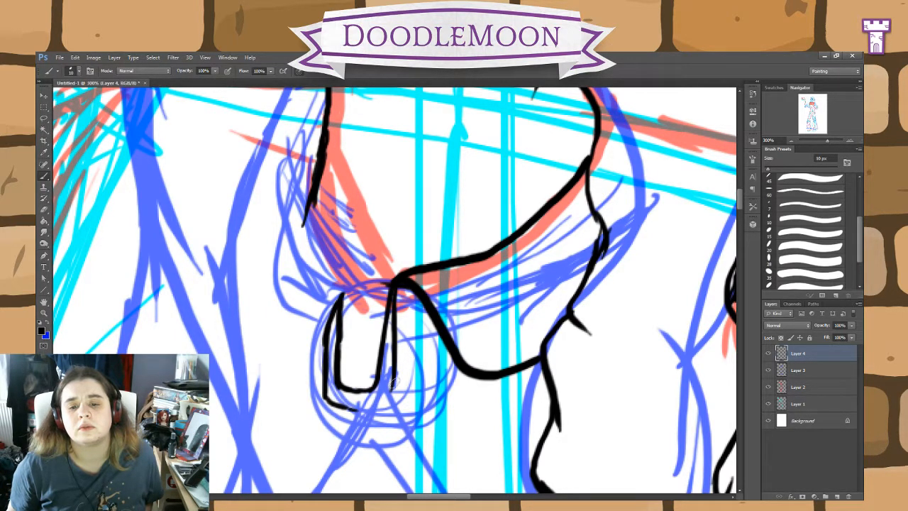
{"action": "mouse_move", "coordinate": [394, 376]}
{"action": "left_mouse_down"}
{"action": "mouse_move", "coordinate": [392, 389]}
{"action": "mouse_move", "coordinate": [432, 387]}
{"action": "mouse_move", "coordinate": [437, 323]}
{"action": "mouse_move", "coordinate": [447, 363]}
{"action": "mouse_move", "coordinate": [437, 407]}
{"action": "mouse_move", "coordinate": [389, 416]}
{"action": "mouse_move", "coordinate": [328, 402]}
{"action": "mouse_move", "coordinate": [347, 283]}
{"action": "mouse_move", "coordinate": [396, 279]}
{"action": "mouse_move", "coordinate": [374, 269]}
{"action": "mouse_move", "coordinate": [317, 186]}
{"action": "mouse_move", "coordinate": [338, 234]}
{"action": "left_mouse_up"}
Step: Ink the neckline and outer collar edge left of the brooch, and erase the stray end of the neck line
{"action": "mouse_move", "coordinate": [384, 276]}
{"action": "left_mouse_down"}
{"action": "mouse_move", "coordinate": [333, 310]}
{"action": "mouse_move", "coordinate": [325, 330]}
{"action": "mouse_move", "coordinate": [309, 325]}
{"action": "mouse_move", "coordinate": [284, 259]}
{"action": "mouse_move", "coordinate": [287, 234]}
{"action": "mouse_move", "coordinate": [282, 252]}
{"action": "mouse_move", "coordinate": [299, 201]}
{"action": "left_mouse_up"}
{"action": "left_click_drag", "start_coordinate": [322, 161], "coordinate": [291, 214]}
{"action": "key", "text": "e"}
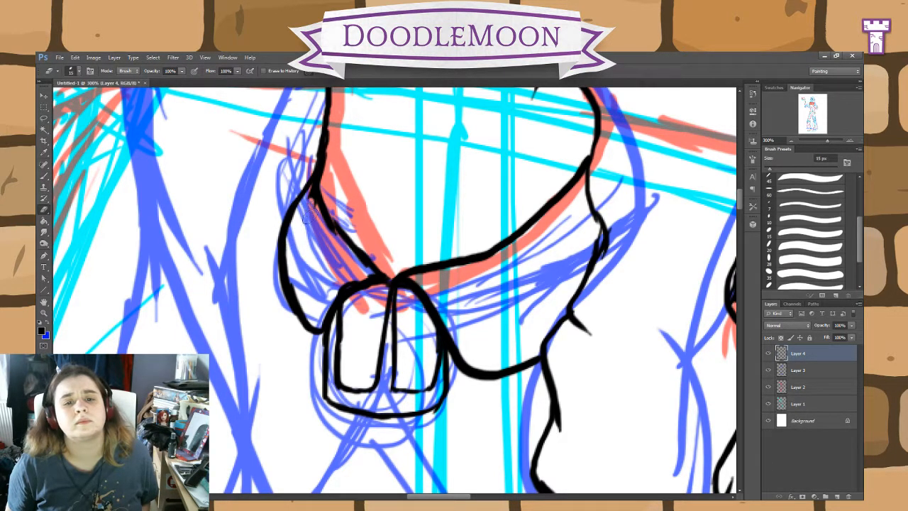
{"action": "left_click_drag", "start_coordinate": [312, 203], "coordinate": [315, 186]}
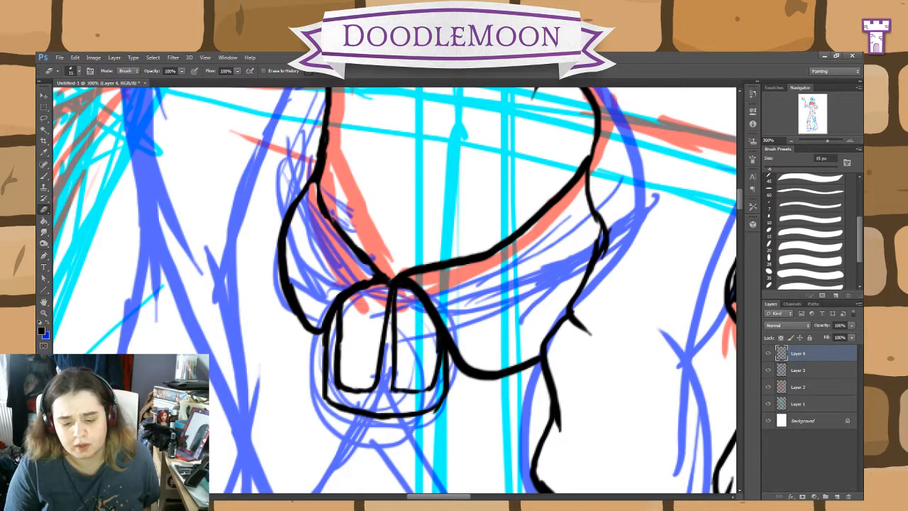
{"action": "left_click", "coordinate": [45, 179]}
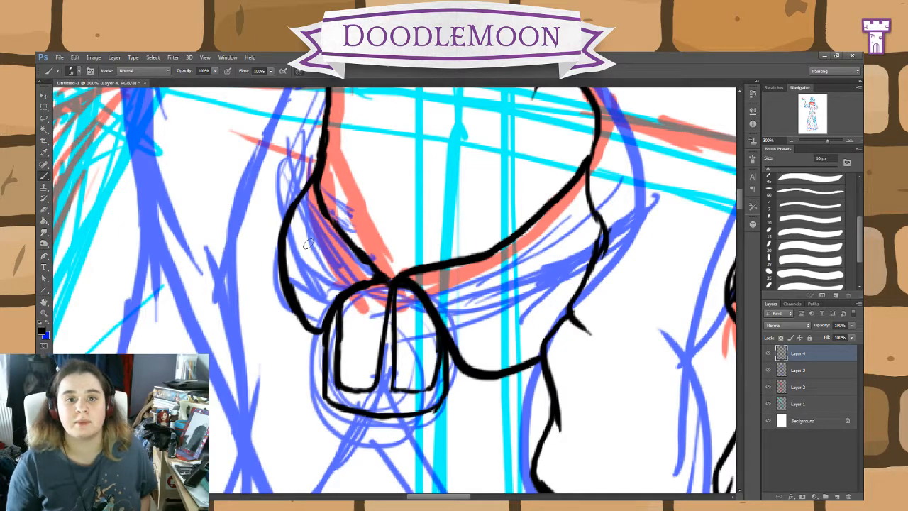
{"action": "left_click_drag", "start_coordinate": [452, 201], "coordinate": [520, 331]}
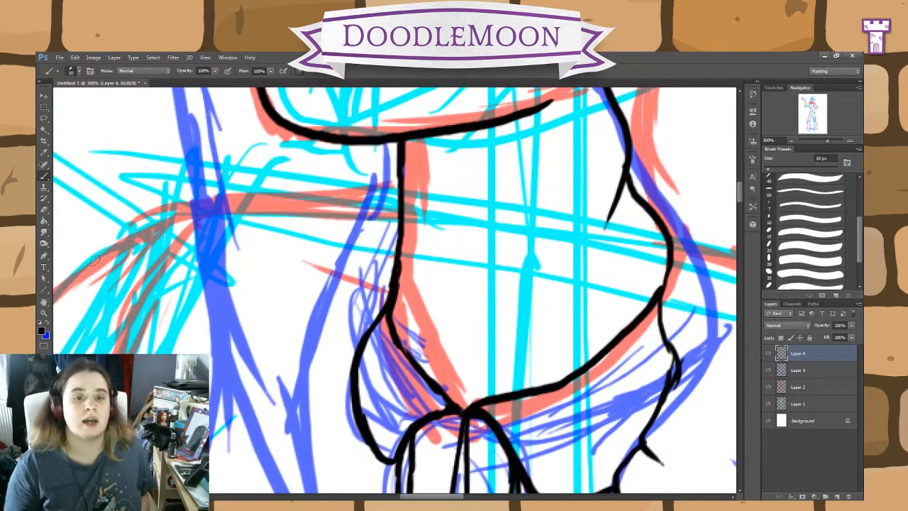
{"action": "left_click", "coordinate": [43, 175]}
{"action": "left_click_drag", "start_coordinate": [390, 373], "coordinate": [378, 295]}
{"action": "key", "text": "ctrl+z"}
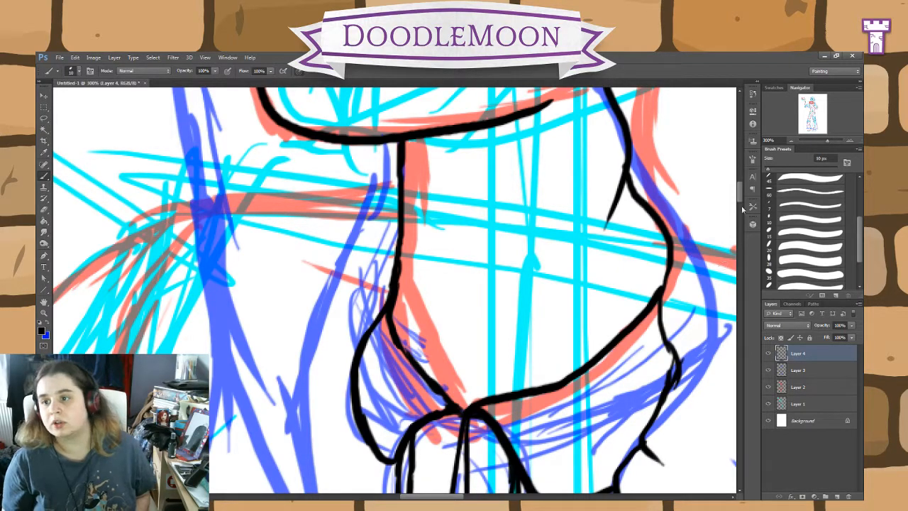
Step: Ink the pointed ear with its outer outline, front edge, lobe line and short inner fold lines
{"action": "mouse_move", "coordinate": [741, 194]}
{"action": "left_mouse_down"}
{"action": "mouse_move", "coordinate": [738, 171]}
{"action": "mouse_move", "coordinate": [739, 178]}
{"action": "left_mouse_up"}
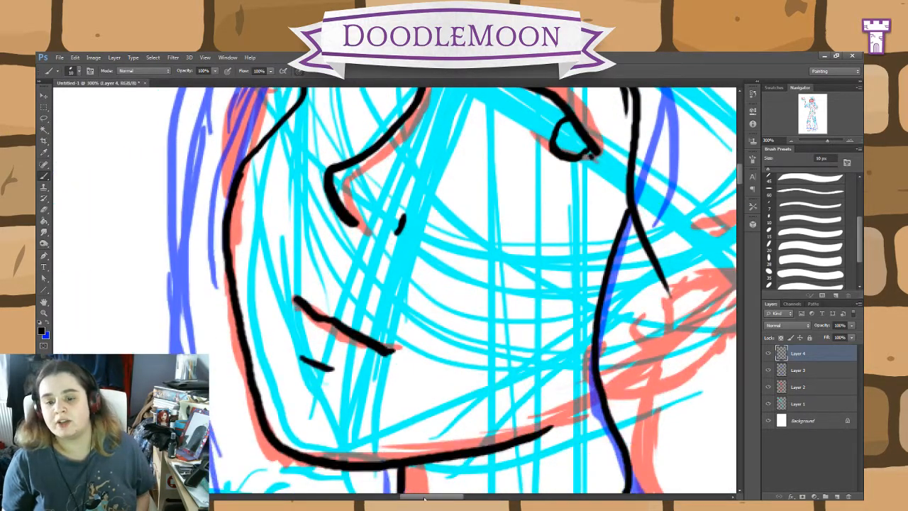
{"action": "left_click_drag", "start_coordinate": [424, 495], "coordinate": [454, 494]}
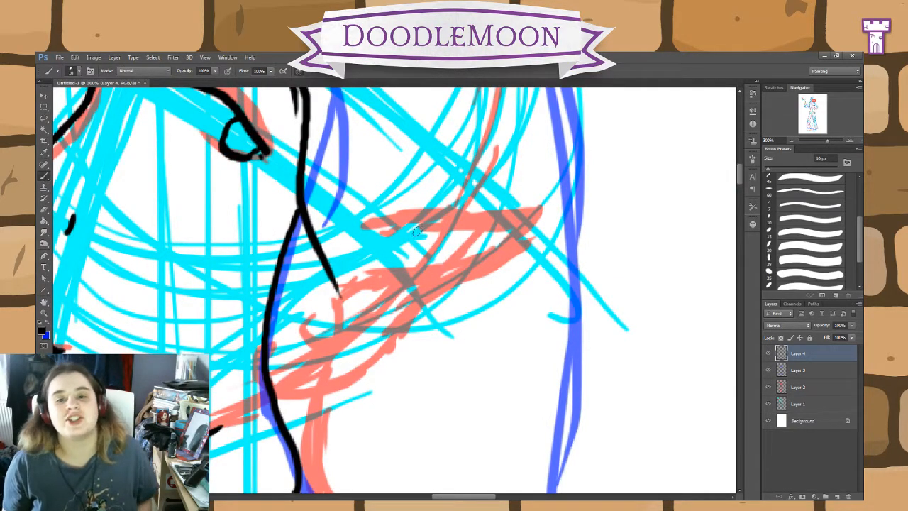
{"action": "mouse_move", "coordinate": [449, 219]}
{"action": "left_mouse_down"}
{"action": "mouse_move", "coordinate": [537, 206]}
{"action": "mouse_move", "coordinate": [485, 268]}
{"action": "mouse_move", "coordinate": [440, 285]}
{"action": "mouse_move", "coordinate": [385, 337]}
{"action": "mouse_move", "coordinate": [346, 344]}
{"action": "left_mouse_up"}
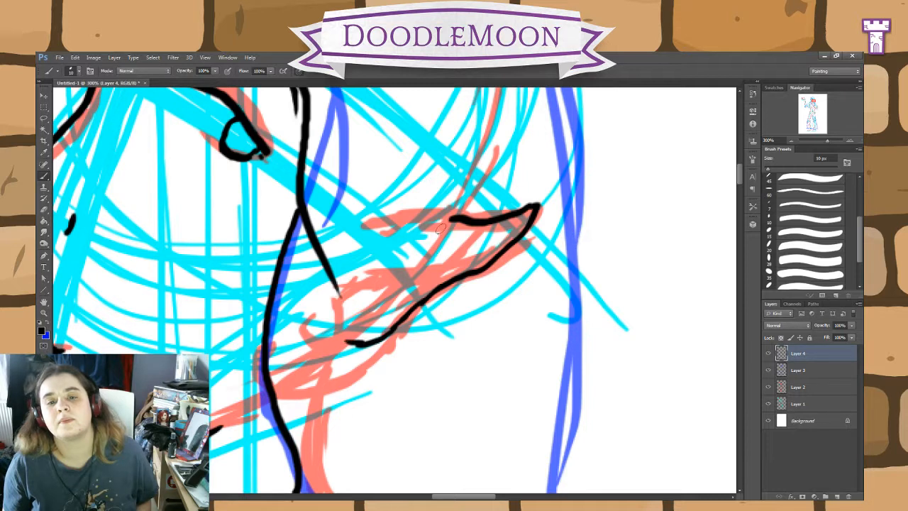
{"action": "mouse_move", "coordinate": [454, 207]}
{"action": "left_mouse_down"}
{"action": "mouse_move", "coordinate": [417, 281]}
{"action": "mouse_move", "coordinate": [357, 357]}
{"action": "mouse_move", "coordinate": [373, 344]}
{"action": "mouse_move", "coordinate": [361, 396]}
{"action": "left_mouse_up"}
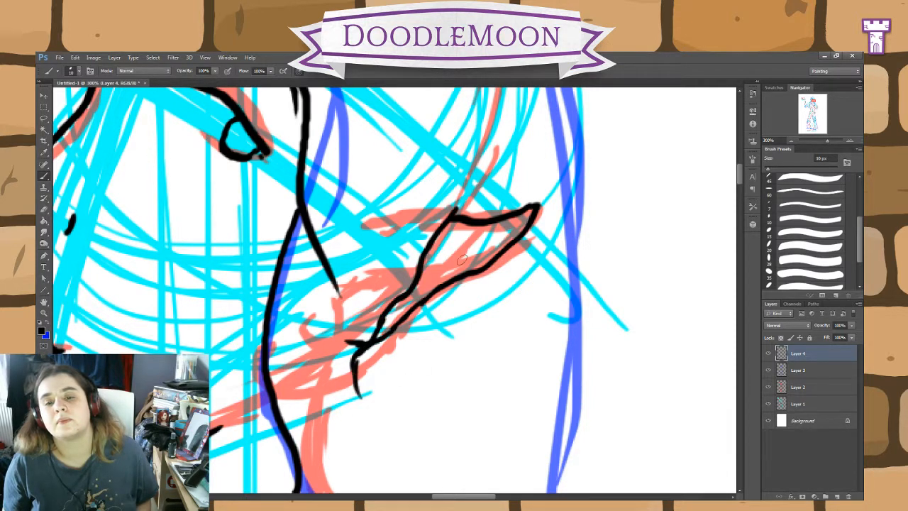
{"action": "left_click_drag", "start_coordinate": [431, 245], "coordinate": [501, 240]}
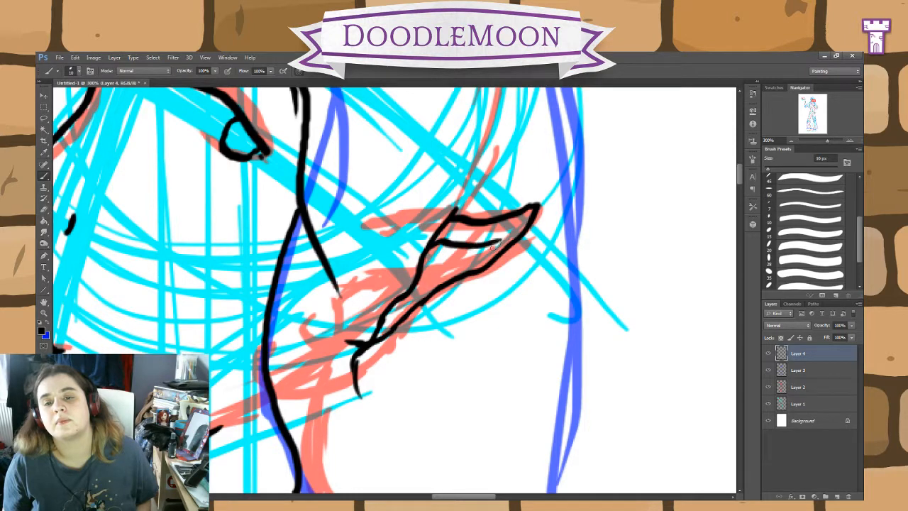
{"action": "left_click_drag", "start_coordinate": [438, 264], "coordinate": [367, 355]}
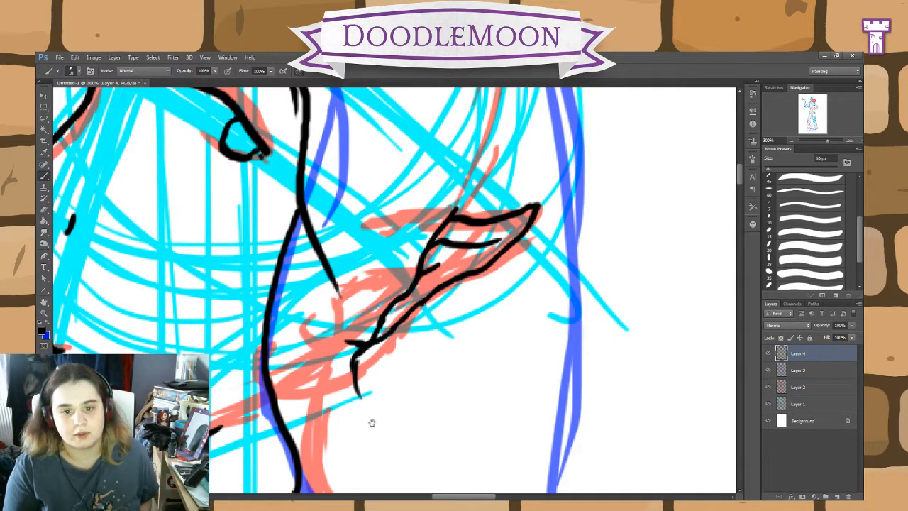
Step: Erase the outer collar edge left of the brooch
{"action": "left_click_drag", "start_coordinate": [371, 424], "coordinate": [438, 396]}
{"action": "key", "text": "e"}
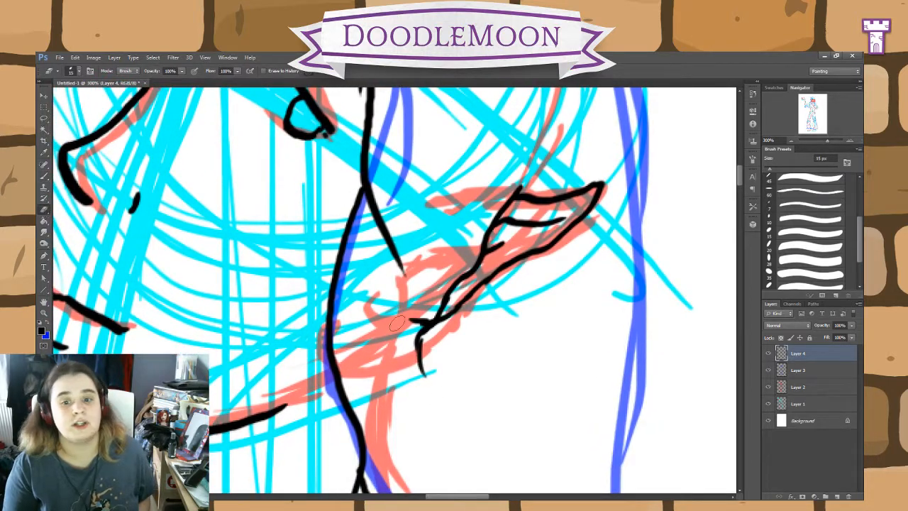
{"action": "mouse_move", "coordinate": [430, 412]}
{"action": "left_mouse_down"}
{"action": "mouse_move", "coordinate": [492, 398]}
{"action": "mouse_move", "coordinate": [601, 312]}
{"action": "left_mouse_up"}
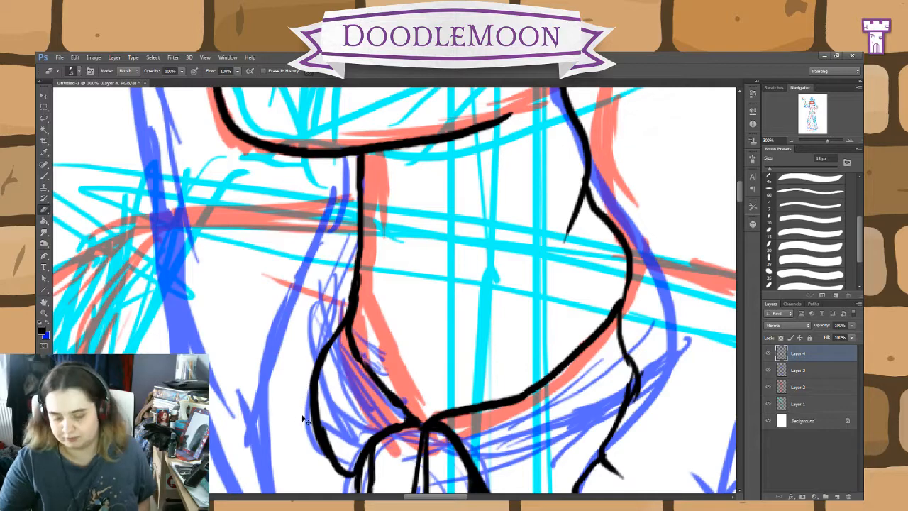
{"action": "key", "text": "ctrl+minus"}
{"action": "key", "text": "ctrl+minus"}
{"action": "key", "text": "ctrl+minus"}
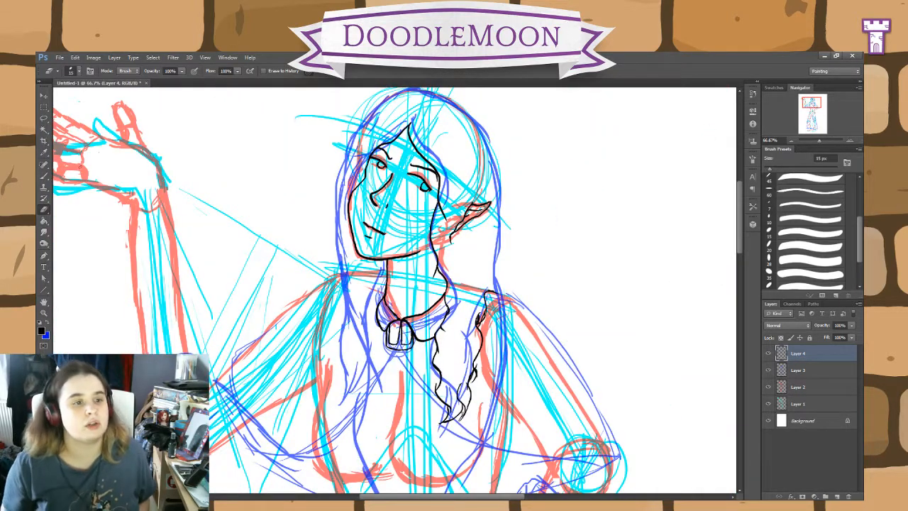
{"action": "left_click", "coordinate": [43, 177]}
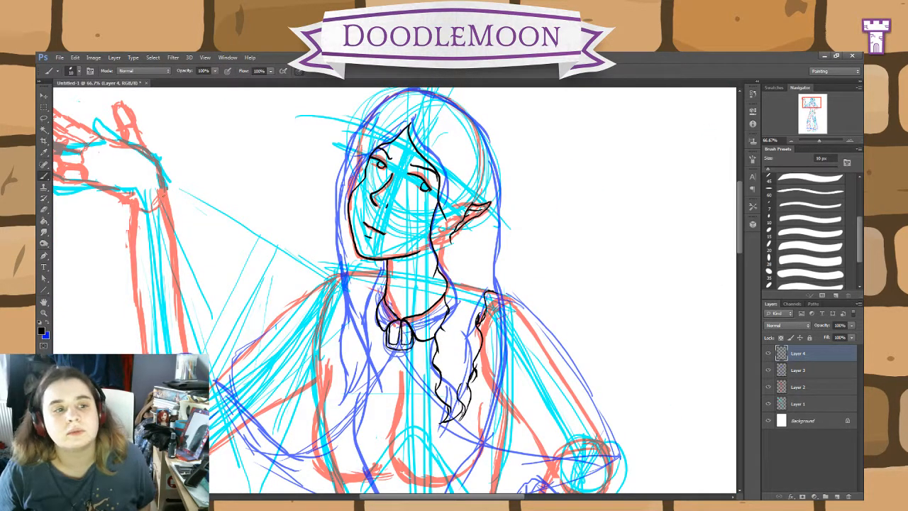
{"action": "left_click", "coordinate": [44, 209]}
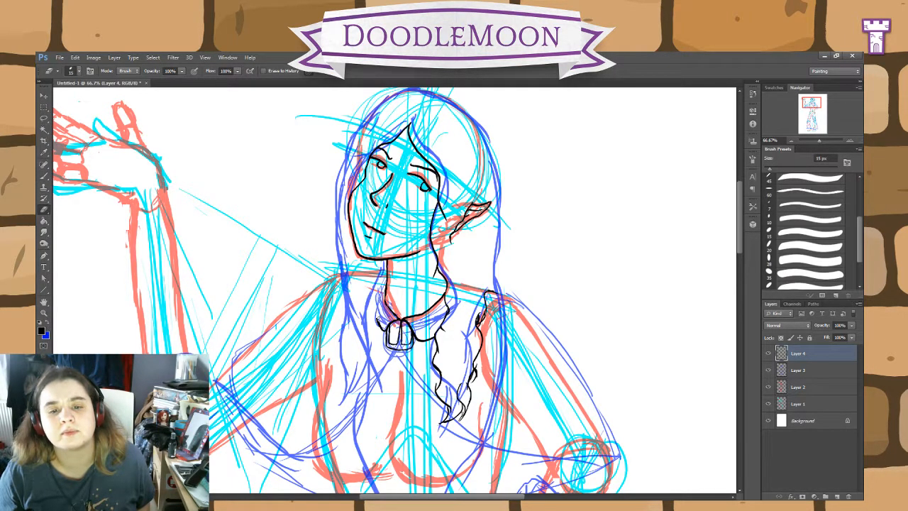
{"action": "left_click_drag", "start_coordinate": [377, 319], "coordinate": [381, 329]}
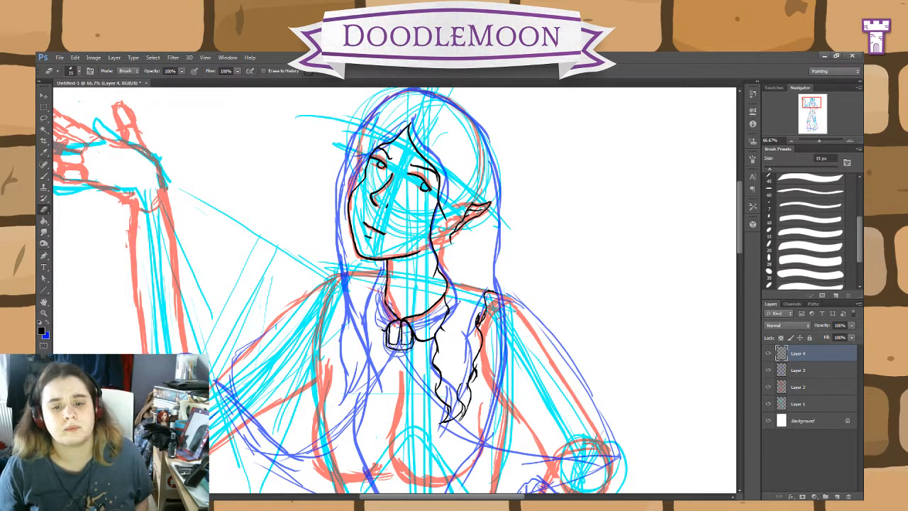
Step: Redraw the collar edge left of the brooch and ink the long hair on that side, from the crown down to wavy tips at the chest
{"action": "key", "text": "b"}
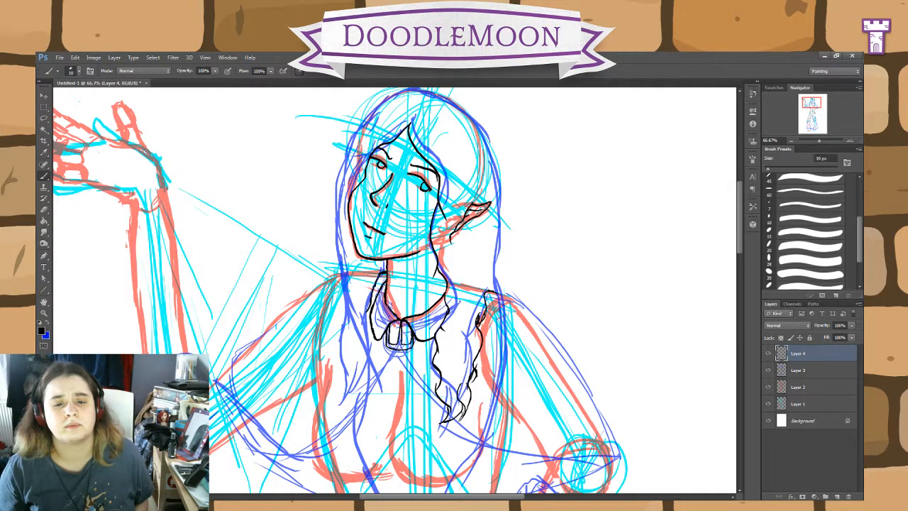
{"action": "mouse_move", "coordinate": [366, 307]}
{"action": "left_mouse_down"}
{"action": "mouse_move", "coordinate": [356, 399]}
{"action": "mouse_move", "coordinate": [330, 433]}
{"action": "left_mouse_up"}
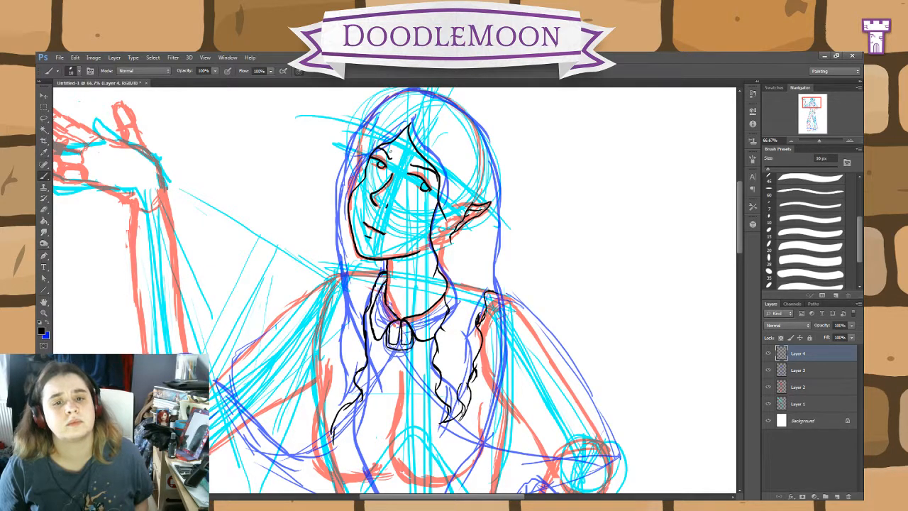
{"action": "left_click_drag", "start_coordinate": [536, 254], "coordinate": [557, 298]}
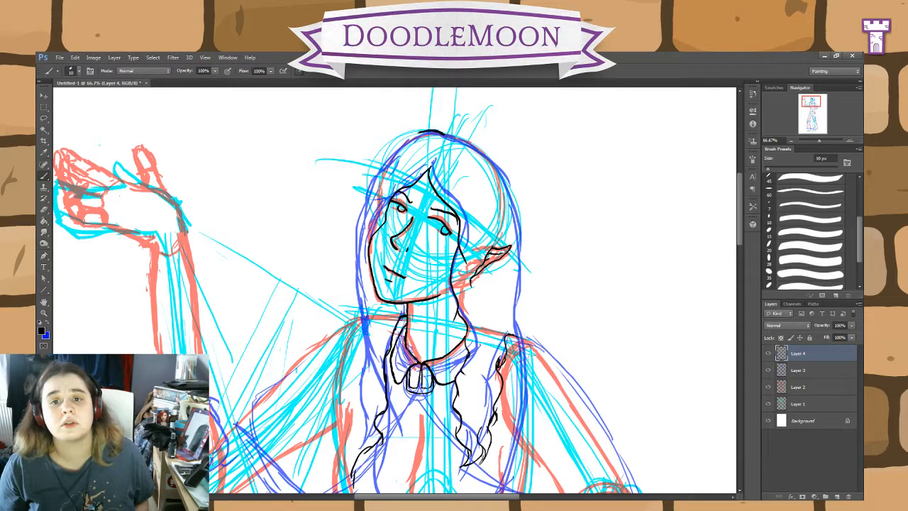
{"action": "mouse_move", "coordinate": [420, 132]}
{"action": "left_mouse_down"}
{"action": "mouse_move", "coordinate": [398, 136]}
{"action": "mouse_move", "coordinate": [361, 190]}
{"action": "mouse_move", "coordinate": [347, 316]}
{"action": "mouse_move", "coordinate": [359, 387]}
{"action": "mouse_move", "coordinate": [349, 496]}
{"action": "left_mouse_up"}
{"action": "left_click_drag", "start_coordinate": [469, 424], "coordinate": [482, 352]}
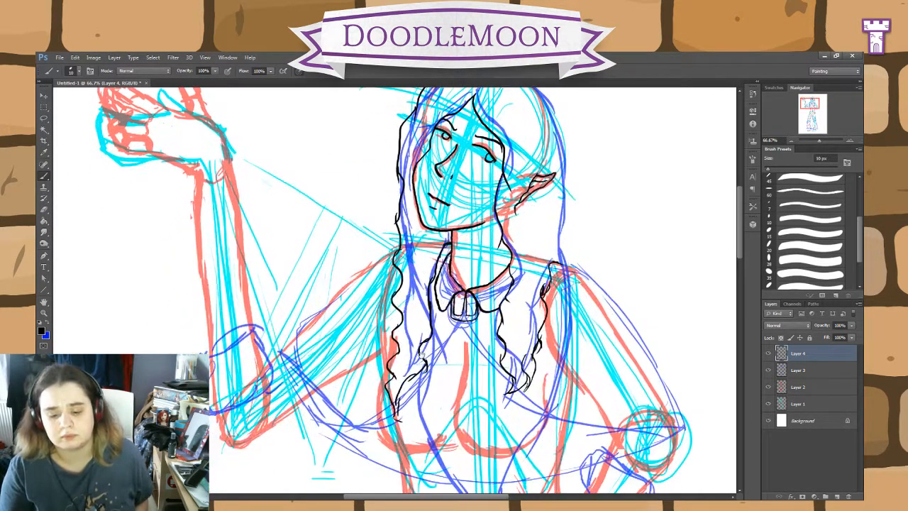
{"action": "left_click_drag", "start_coordinate": [398, 415], "coordinate": [403, 424]}
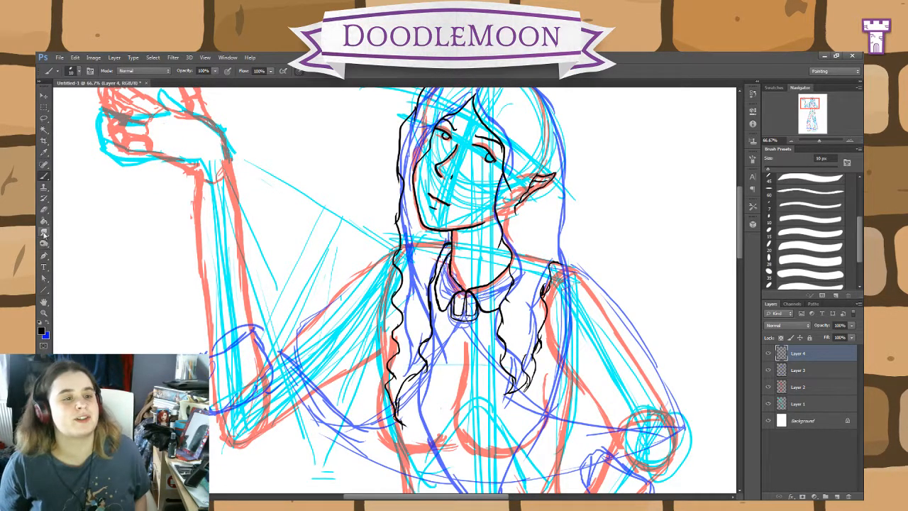
Step: Erase the outer edge and split tips of the hair lock right of the brooch, ready for inking again in black
{"action": "key", "text": "e"}
{"action": "mouse_move", "coordinate": [525, 355]}
{"action": "left_mouse_down"}
{"action": "mouse_move", "coordinate": [511, 393]}
{"action": "mouse_move", "coordinate": [533, 355]}
{"action": "mouse_move", "coordinate": [542, 288]}
{"action": "left_mouse_up"}
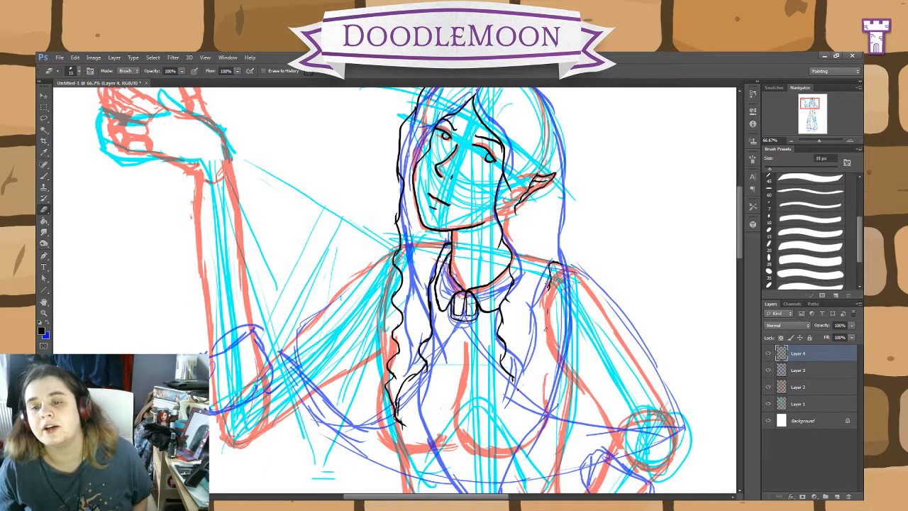
{"action": "key", "text": "b"}
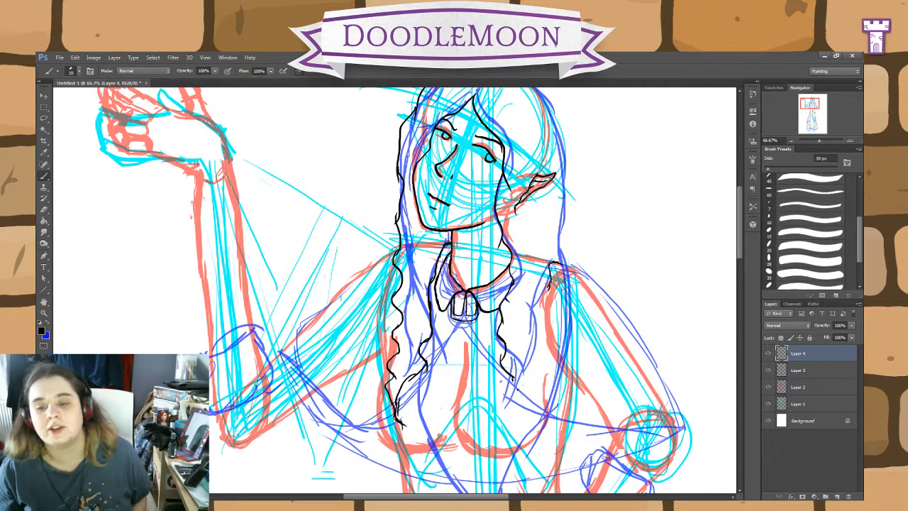
Step: Ink the lower tips and wavy outer edge of the hair lock right of the brooch, up to the shoulder
{"action": "left_click_drag", "start_coordinate": [513, 378], "coordinate": [497, 434]}
{"action": "left_click_drag", "start_coordinate": [517, 393], "coordinate": [502, 427]}
{"action": "left_click_drag", "start_coordinate": [533, 376], "coordinate": [516, 403]}
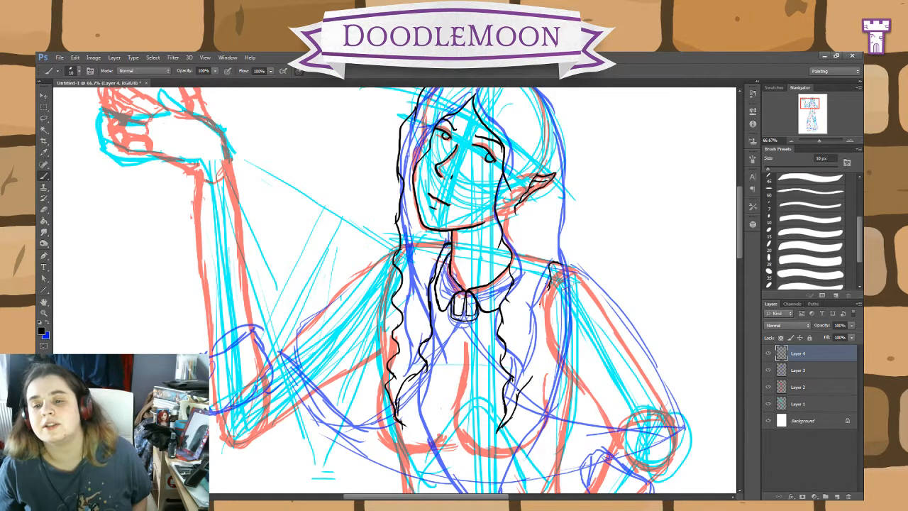
{"action": "left_click_drag", "start_coordinate": [550, 285], "coordinate": [529, 394]}
{"action": "left_click_drag", "start_coordinate": [540, 352], "coordinate": [532, 370]}
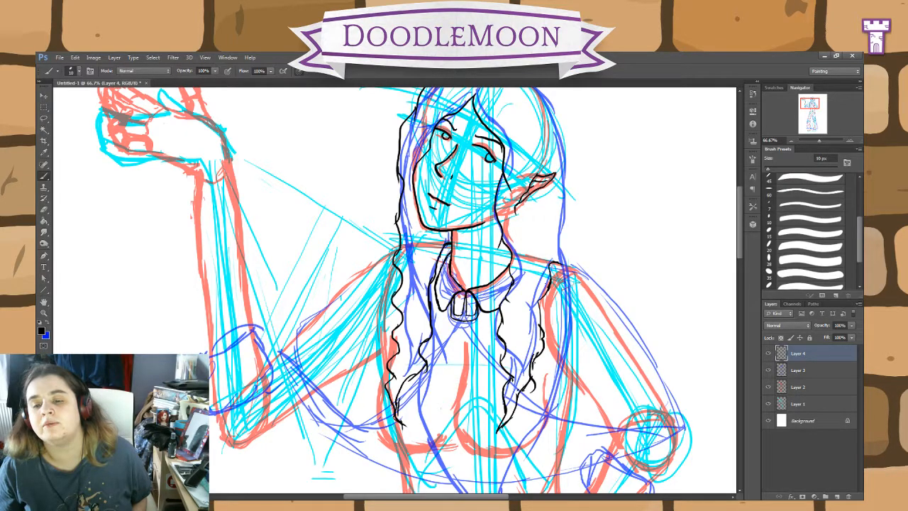
Step: Ink the outer hair contour on the ear side, from the crown down in waves to the shoulder
{"action": "mouse_move", "coordinate": [597, 297]}
{"action": "left_mouse_down"}
{"action": "mouse_move", "coordinate": [562, 384]}
{"action": "mouse_move", "coordinate": [491, 401]}
{"action": "mouse_move", "coordinate": [425, 383]}
{"action": "left_mouse_up"}
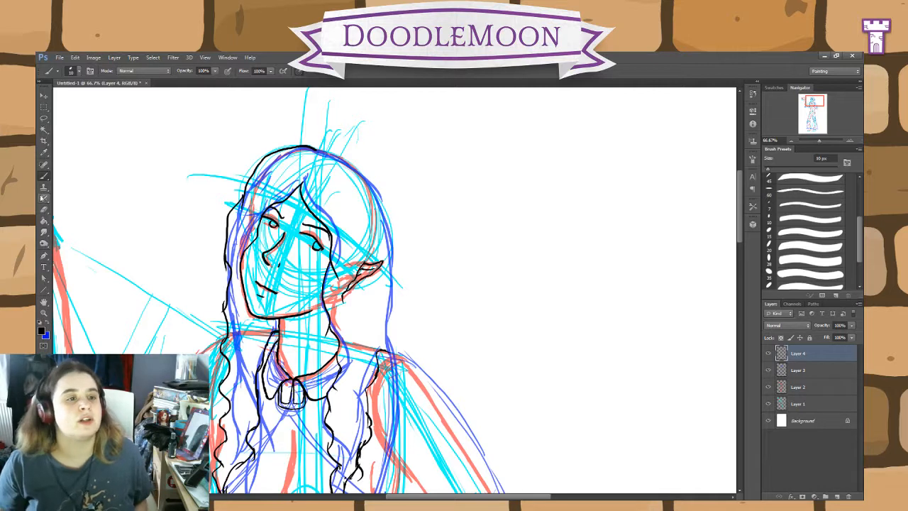
{"action": "left_click", "coordinate": [44, 211]}
{"action": "left_click", "coordinate": [43, 176]}
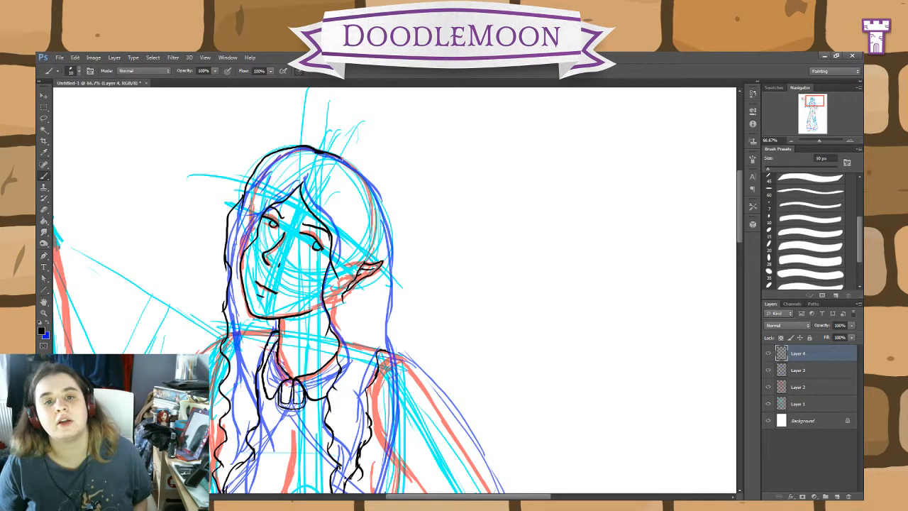
{"action": "mouse_move", "coordinate": [341, 157]}
{"action": "left_mouse_down"}
{"action": "mouse_move", "coordinate": [370, 178]}
{"action": "mouse_move", "coordinate": [386, 220]}
{"action": "mouse_move", "coordinate": [394, 305]}
{"action": "mouse_move", "coordinate": [388, 329]}
{"action": "mouse_move", "coordinate": [401, 330]}
{"action": "left_mouse_up"}
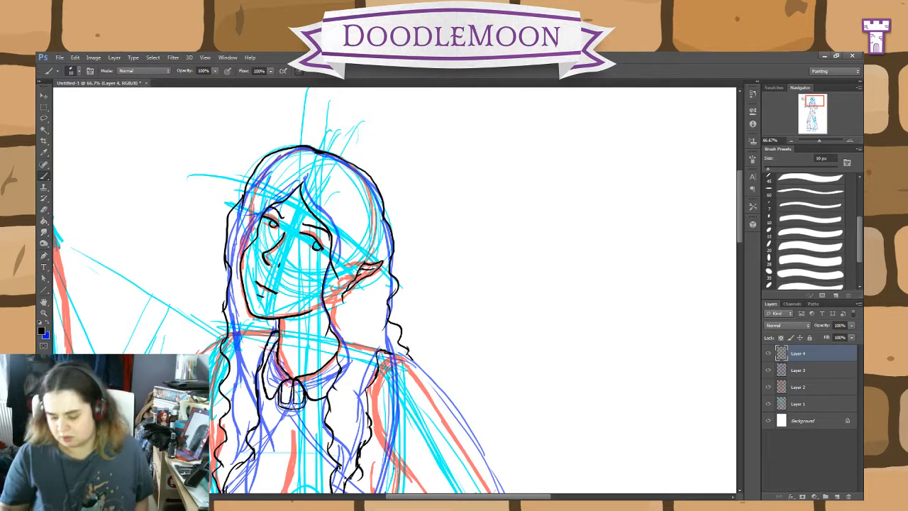
Step: Ink the cape right of the brooch: shoulder line, bumpy outer edge to the elbow corner, and hem running from the brooch to that corner
{"action": "key", "text": "ctrl+plus"}
{"action": "key", "text": "ctrl+plus"}
{"action": "left_click_drag", "start_coordinate": [511, 437], "coordinate": [396, 209]}
{"action": "key", "text": "ctrl+minus"}
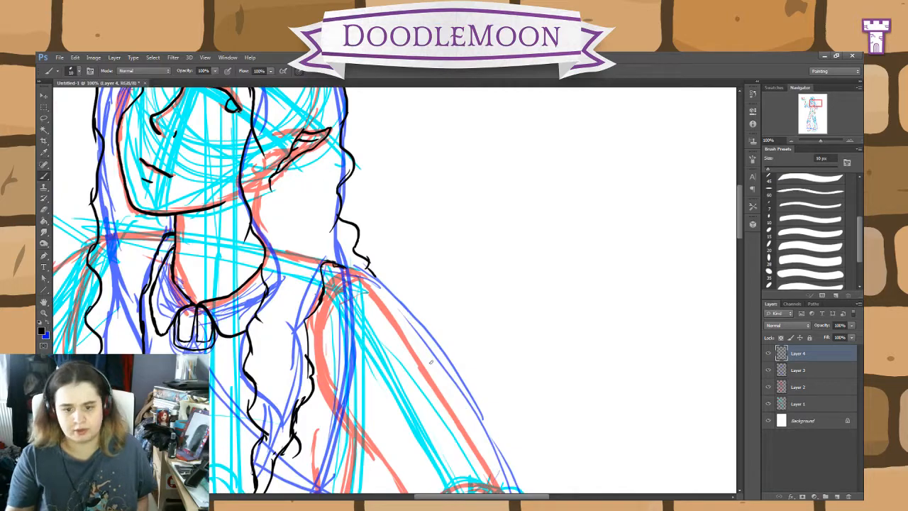
{"action": "mouse_move", "coordinate": [511, 364]}
{"action": "left_mouse_down"}
{"action": "mouse_move", "coordinate": [475, 237]}
{"action": "mouse_move", "coordinate": [504, 290]}
{"action": "left_mouse_up"}
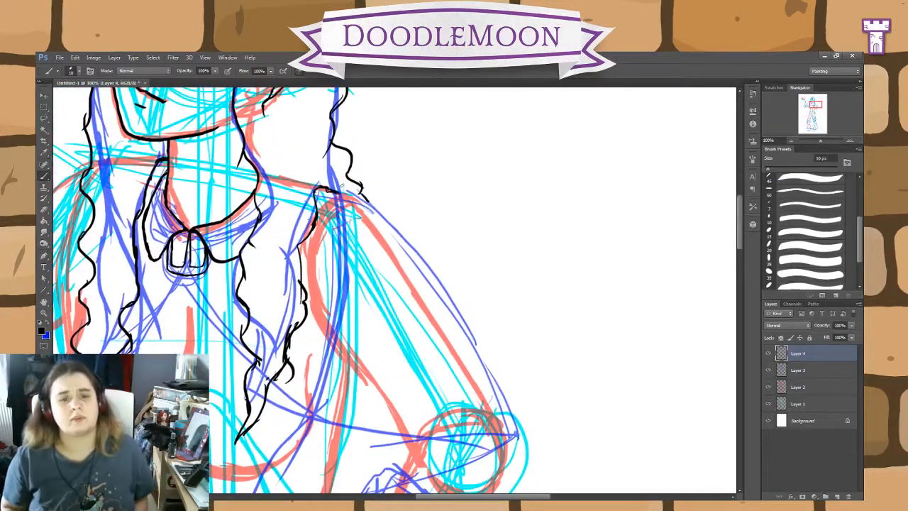
{"action": "left_click_drag", "start_coordinate": [325, 186], "coordinate": [336, 192]}
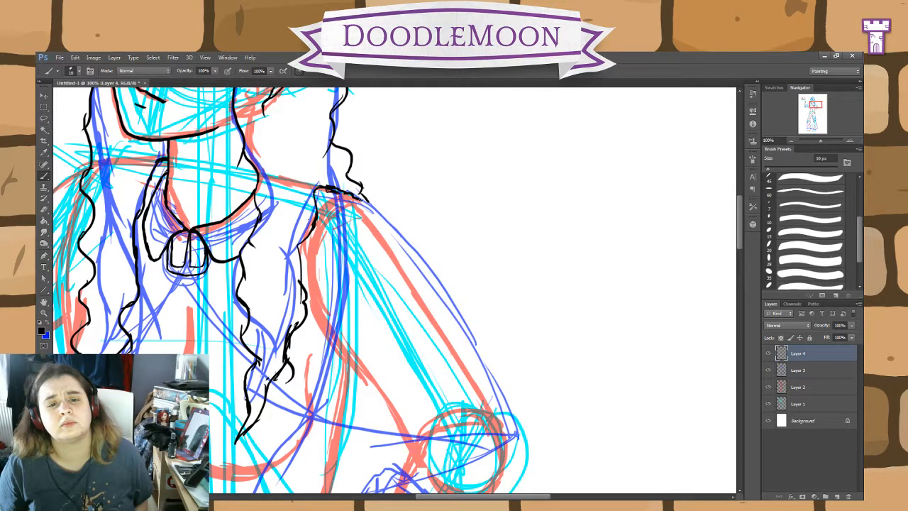
{"action": "mouse_move", "coordinate": [375, 210]}
{"action": "left_mouse_down"}
{"action": "mouse_move", "coordinate": [461, 311]}
{"action": "mouse_move", "coordinate": [511, 403]}
{"action": "mouse_move", "coordinate": [517, 441]}
{"action": "mouse_move", "coordinate": [460, 470]}
{"action": "left_mouse_up"}
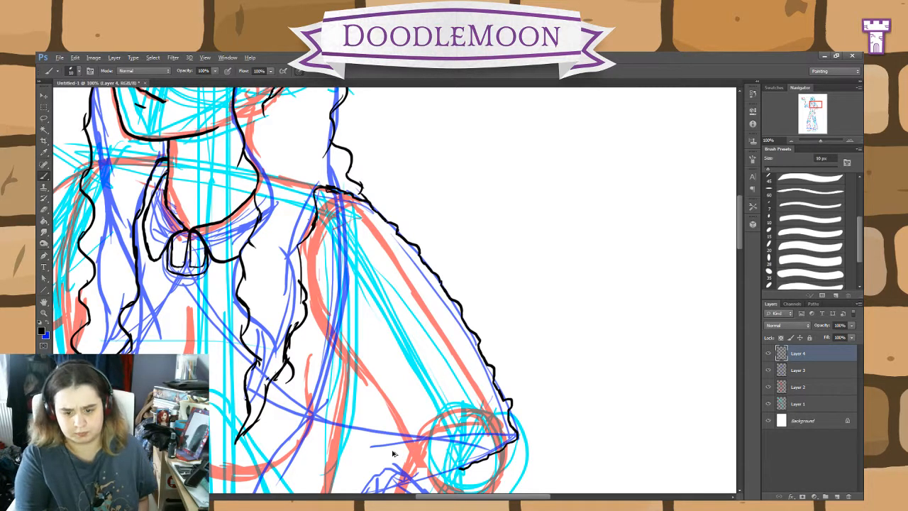
{"action": "key", "text": "ctrl+z"}
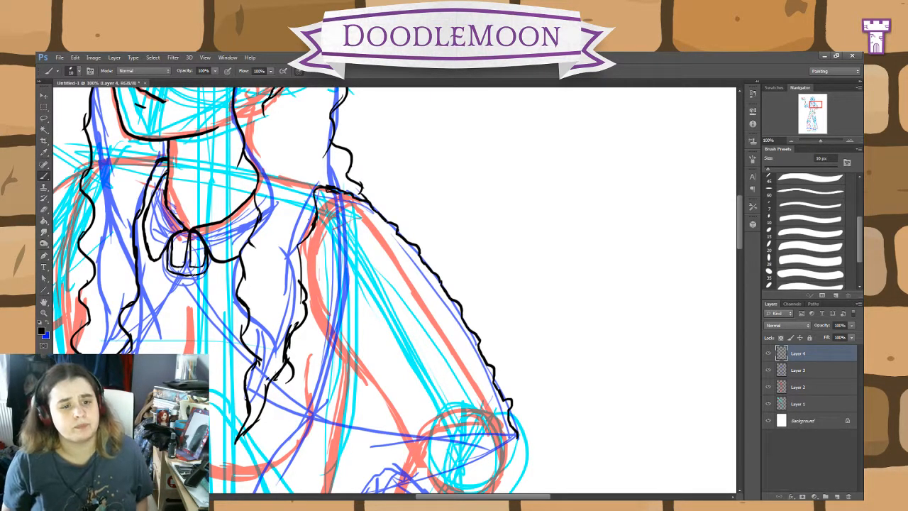
{"action": "mouse_move", "coordinate": [189, 274]}
{"action": "left_mouse_down"}
{"action": "mouse_move", "coordinate": [214, 325]}
{"action": "mouse_move", "coordinate": [240, 338]}
{"action": "mouse_move", "coordinate": [241, 354]}
{"action": "mouse_move", "coordinate": [279, 392]}
{"action": "mouse_move", "coordinate": [336, 432]}
{"action": "mouse_move", "coordinate": [458, 445]}
{"action": "mouse_move", "coordinate": [521, 437]}
{"action": "mouse_move", "coordinate": [495, 442]}
{"action": "left_mouse_up"}
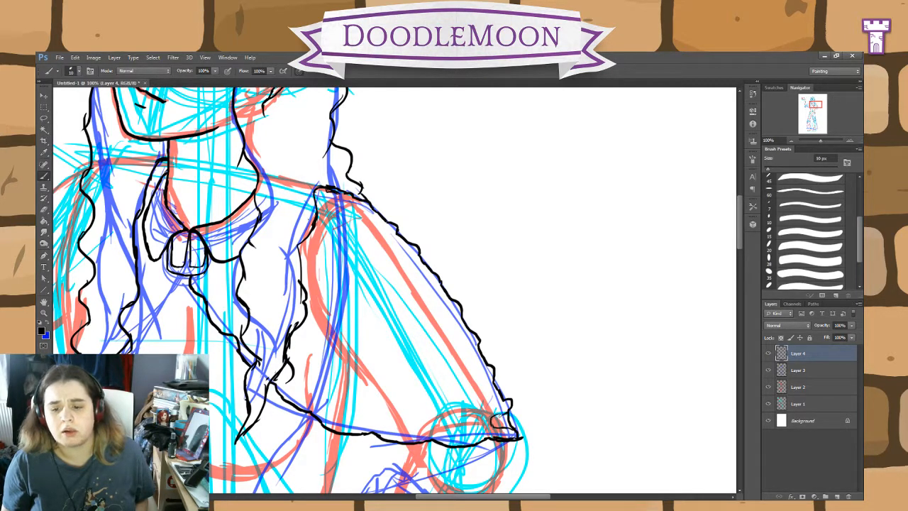
Step: Draw a row of small block shapes along the cape's outer edge, from the elbow corner up to the shoulder
{"action": "mouse_move", "coordinate": [500, 416]}
{"action": "left_mouse_down"}
{"action": "mouse_move", "coordinate": [510, 411]}
{"action": "mouse_move", "coordinate": [484, 403]}
{"action": "left_mouse_up"}
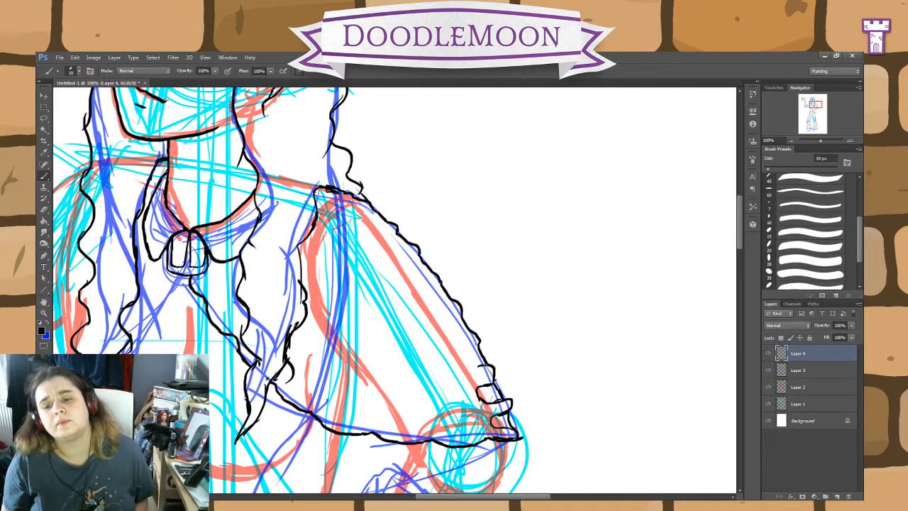
{"action": "mouse_move", "coordinate": [488, 367]}
{"action": "left_mouse_down"}
{"action": "mouse_move", "coordinate": [458, 359]}
{"action": "mouse_move", "coordinate": [440, 319]}
{"action": "mouse_move", "coordinate": [463, 315]}
{"action": "mouse_move", "coordinate": [447, 317]}
{"action": "mouse_move", "coordinate": [423, 287]}
{"action": "mouse_move", "coordinate": [438, 281]}
{"action": "left_mouse_up"}
{"action": "key", "text": "ctrl+z"}
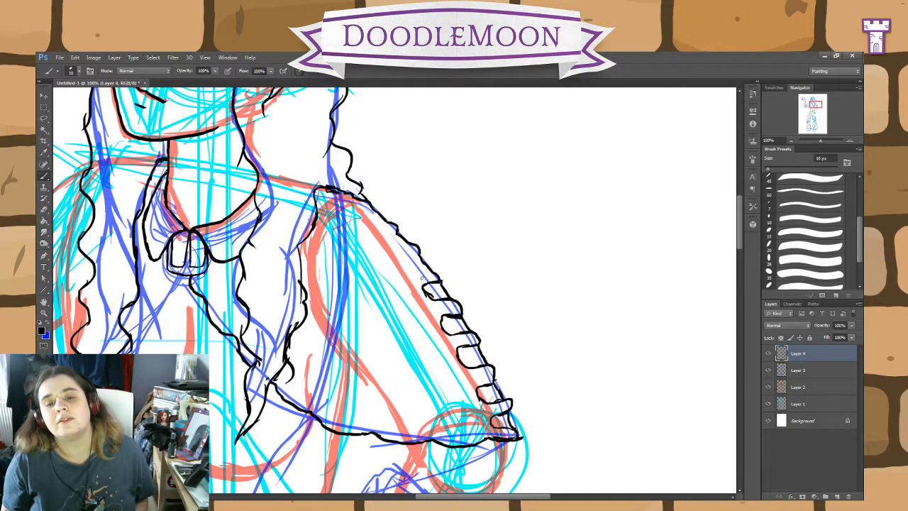
{"action": "mouse_move", "coordinate": [422, 273]}
{"action": "left_mouse_down"}
{"action": "mouse_move", "coordinate": [409, 267]}
{"action": "mouse_move", "coordinate": [402, 243]}
{"action": "mouse_move", "coordinate": [393, 246]}
{"action": "left_mouse_up"}
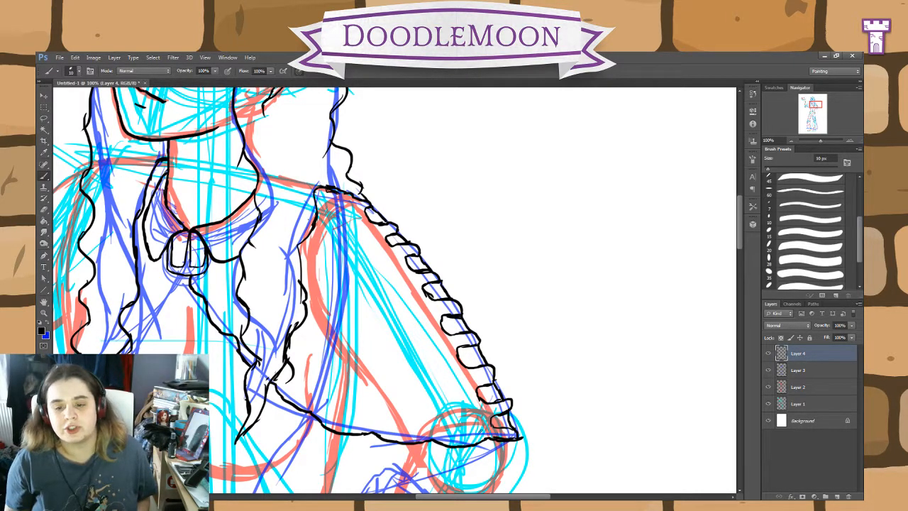
Step: Draw an almond-shaped ornament above the hem near the elbow corner and undo its inner facet lines
{"action": "mouse_move", "coordinate": [481, 428]}
{"action": "left_mouse_down"}
{"action": "mouse_move", "coordinate": [466, 420]}
{"action": "mouse_move", "coordinate": [469, 436]}
{"action": "mouse_move", "coordinate": [479, 434]}
{"action": "mouse_move", "coordinate": [447, 430]}
{"action": "mouse_move", "coordinate": [474, 435]}
{"action": "left_mouse_up"}
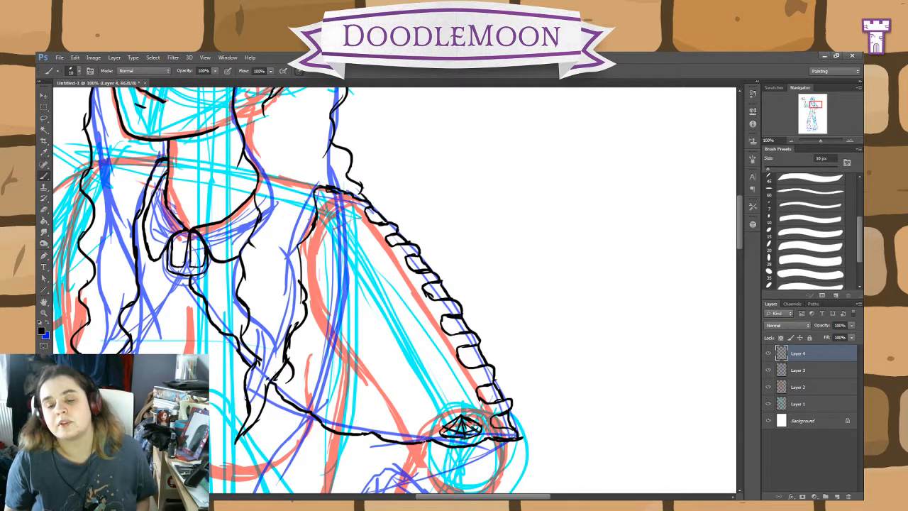
{"action": "key", "text": "ctrl+alt+z"}
{"action": "key", "text": "ctrl+alt+z"}
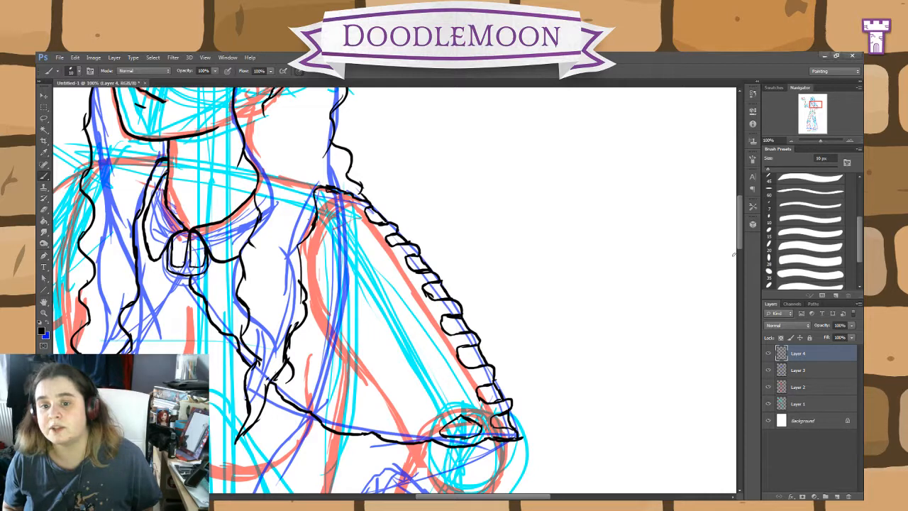
{"action": "left_click", "coordinate": [43, 211]}
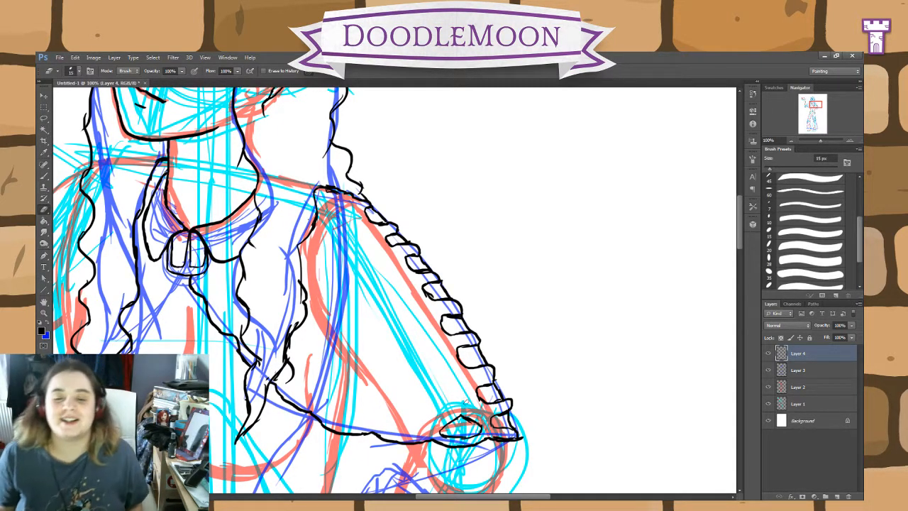
{"action": "left_click", "coordinate": [44, 176]}
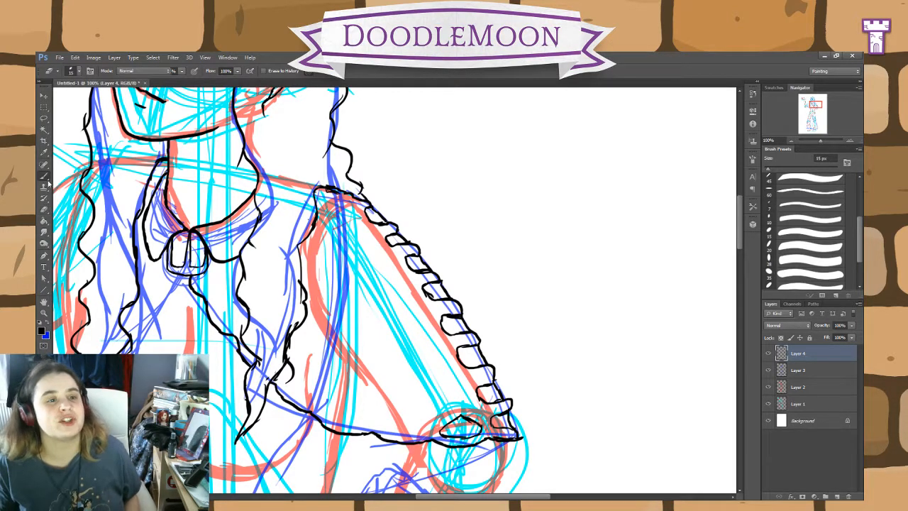
Step: Draw angular block shapes along the cape's hem and front edge up to the brooch, and start a second row above them
{"action": "mouse_move", "coordinate": [418, 434]}
{"action": "left_mouse_down"}
{"action": "mouse_move", "coordinate": [387, 429]}
{"action": "mouse_move", "coordinate": [409, 412]}
{"action": "mouse_move", "coordinate": [424, 433]}
{"action": "left_mouse_up"}
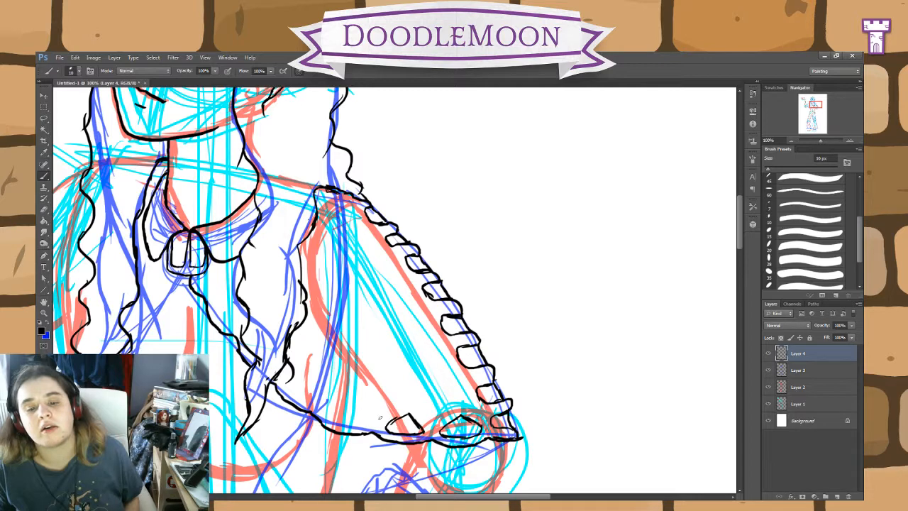
{"action": "mouse_move", "coordinate": [360, 427]}
{"action": "left_mouse_down"}
{"action": "mouse_move", "coordinate": [330, 410]}
{"action": "mouse_move", "coordinate": [352, 404]}
{"action": "mouse_move", "coordinate": [365, 424]}
{"action": "left_mouse_up"}
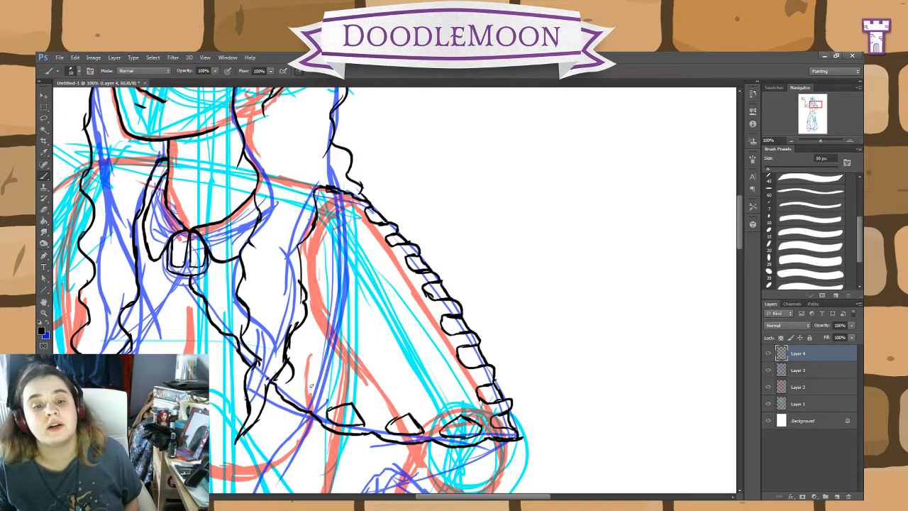
{"action": "mouse_move", "coordinate": [310, 385]}
{"action": "left_mouse_down"}
{"action": "mouse_move", "coordinate": [310, 399]}
{"action": "mouse_move", "coordinate": [293, 395]}
{"action": "mouse_move", "coordinate": [303, 376]}
{"action": "left_mouse_up"}
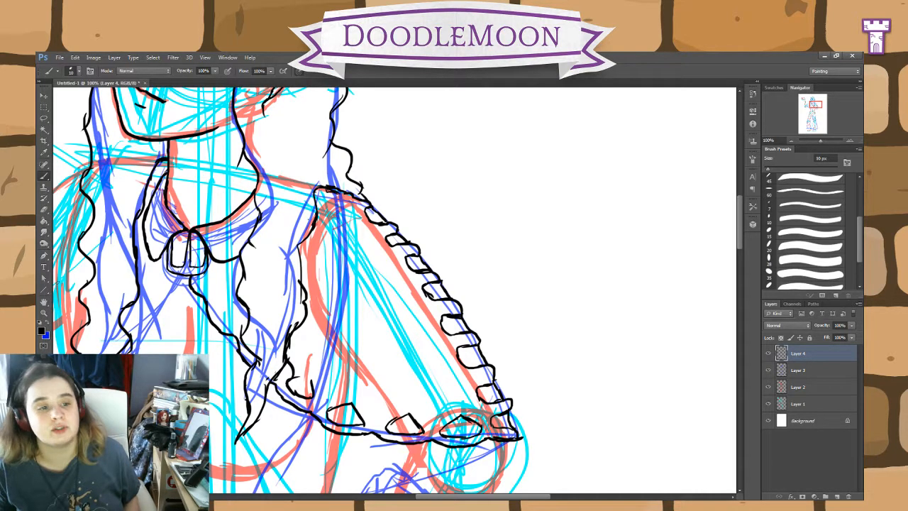
{"action": "key", "text": "ctrl+alt+z"}
{"action": "key", "text": "ctrl+alt+z"}
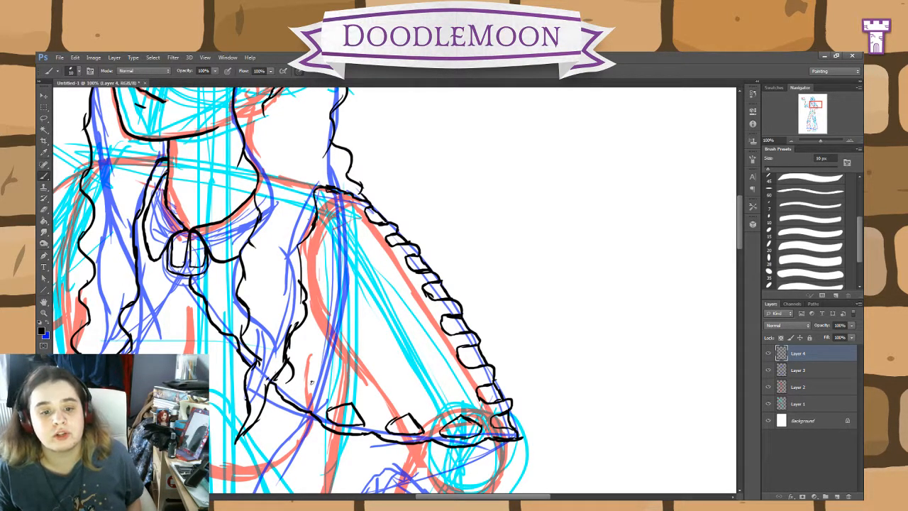
{"action": "mouse_move", "coordinate": [311, 381]}
{"action": "left_mouse_down"}
{"action": "mouse_move", "coordinate": [311, 401]}
{"action": "mouse_move", "coordinate": [290, 396]}
{"action": "mouse_move", "coordinate": [298, 381]}
{"action": "mouse_move", "coordinate": [313, 381]}
{"action": "left_mouse_up"}
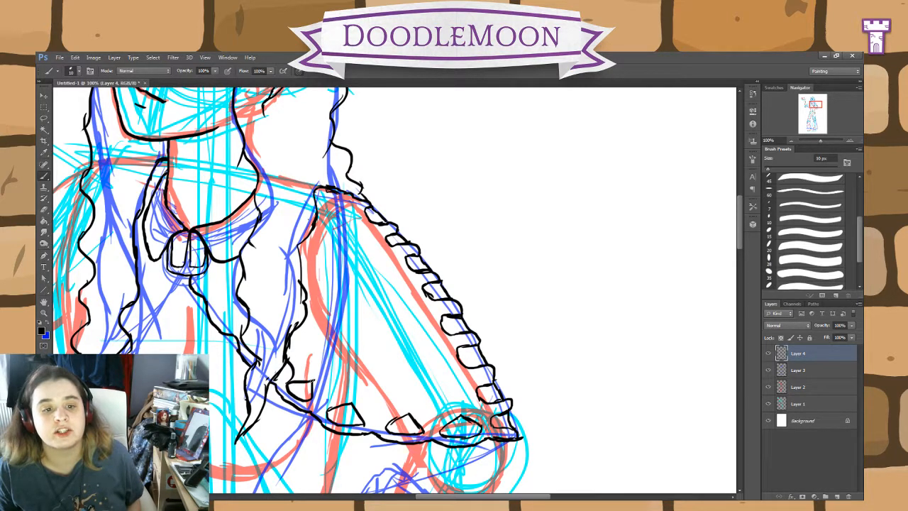
{"action": "mouse_move", "coordinate": [236, 304]}
{"action": "left_mouse_down"}
{"action": "mouse_move", "coordinate": [235, 325]}
{"action": "mouse_move", "coordinate": [217, 301]}
{"action": "mouse_move", "coordinate": [237, 306]}
{"action": "left_mouse_up"}
{"action": "left_click_drag", "start_coordinate": [217, 275], "coordinate": [199, 291]}
{"action": "left_click_drag", "start_coordinate": [205, 276], "coordinate": [198, 282]}
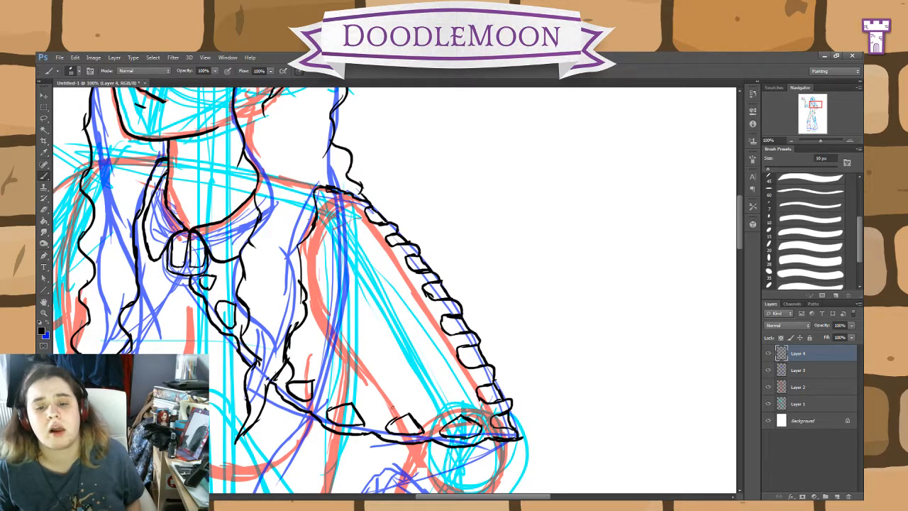
{"action": "mouse_move", "coordinate": [392, 408]}
{"action": "left_mouse_down"}
{"action": "mouse_move", "coordinate": [366, 406]}
{"action": "mouse_move", "coordinate": [369, 389]}
{"action": "mouse_move", "coordinate": [389, 384]}
{"action": "mouse_move", "coordinate": [396, 405]}
{"action": "mouse_move", "coordinate": [434, 396]}
{"action": "mouse_move", "coordinate": [443, 415]}
{"action": "mouse_move", "coordinate": [430, 425]}
{"action": "left_mouse_up"}
Step: Erase the block shapes along the cape's outer edge, keeping the bumpy outline
{"action": "left_click", "coordinate": [44, 207]}
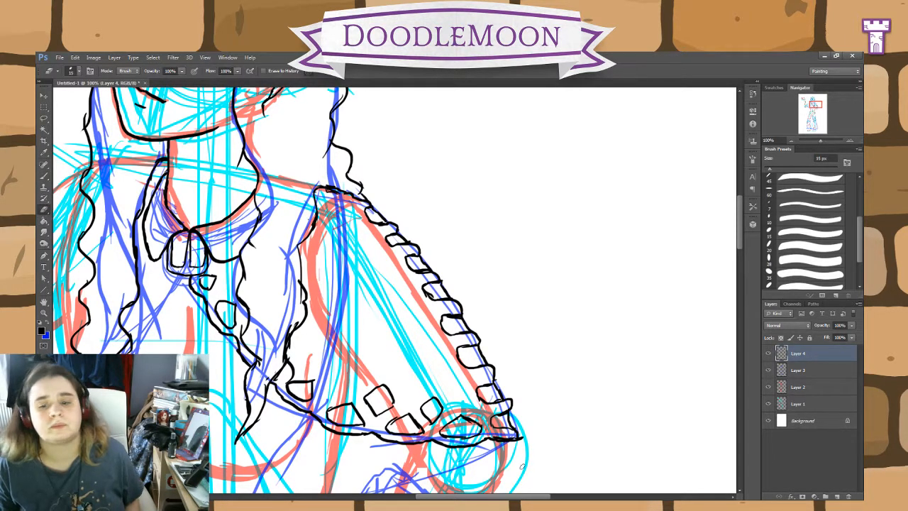
{"action": "mouse_move", "coordinate": [503, 422]}
{"action": "left_mouse_down"}
{"action": "mouse_move", "coordinate": [486, 391]}
{"action": "mouse_move", "coordinate": [501, 409]}
{"action": "mouse_move", "coordinate": [488, 407]}
{"action": "mouse_move", "coordinate": [464, 357]}
{"action": "mouse_move", "coordinate": [473, 342]}
{"action": "mouse_move", "coordinate": [467, 349]}
{"action": "mouse_move", "coordinate": [435, 313]}
{"action": "mouse_move", "coordinate": [455, 313]}
{"action": "mouse_move", "coordinate": [436, 306]}
{"action": "mouse_move", "coordinate": [445, 305]}
{"action": "mouse_move", "coordinate": [402, 256]}
{"action": "mouse_move", "coordinate": [413, 254]}
{"action": "mouse_move", "coordinate": [418, 273]}
{"action": "mouse_move", "coordinate": [394, 237]}
{"action": "mouse_move", "coordinate": [374, 217]}
{"action": "left_mouse_up"}
{"action": "key", "text": "b"}
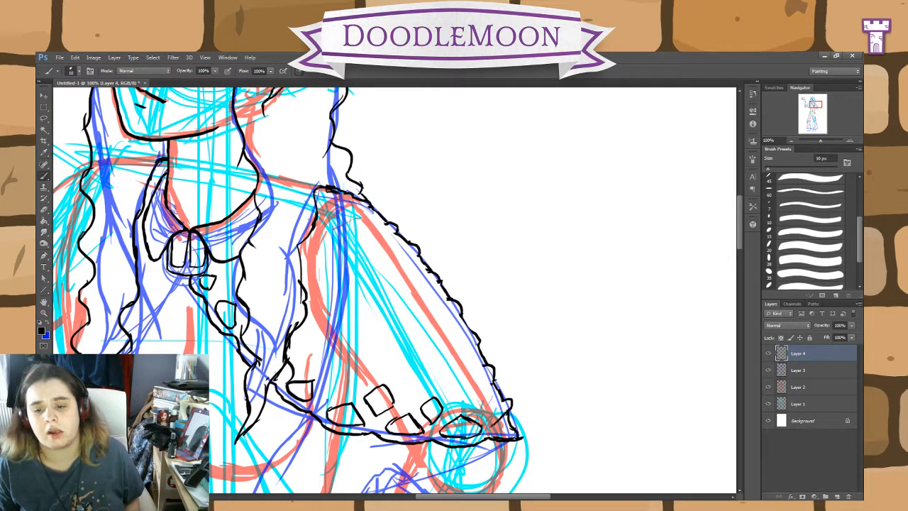
Step: Fill out the second row of block shapes above the hem, from the elbow corner to the hair lock
{"action": "mouse_move", "coordinate": [489, 426]}
{"action": "left_mouse_down"}
{"action": "mouse_move", "coordinate": [513, 430]}
{"action": "mouse_move", "coordinate": [475, 390]}
{"action": "left_mouse_up"}
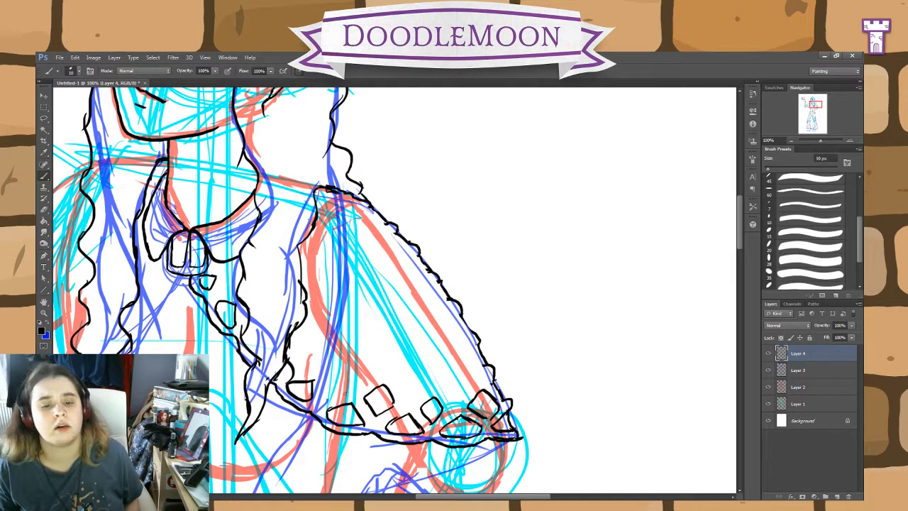
{"action": "mouse_move", "coordinate": [353, 390]}
{"action": "left_mouse_down"}
{"action": "mouse_move", "coordinate": [325, 394]}
{"action": "mouse_move", "coordinate": [324, 369]}
{"action": "mouse_move", "coordinate": [343, 366]}
{"action": "mouse_move", "coordinate": [351, 392]}
{"action": "mouse_move", "coordinate": [290, 372]}
{"action": "mouse_move", "coordinate": [310, 347]}
{"action": "mouse_move", "coordinate": [314, 369]}
{"action": "left_mouse_up"}
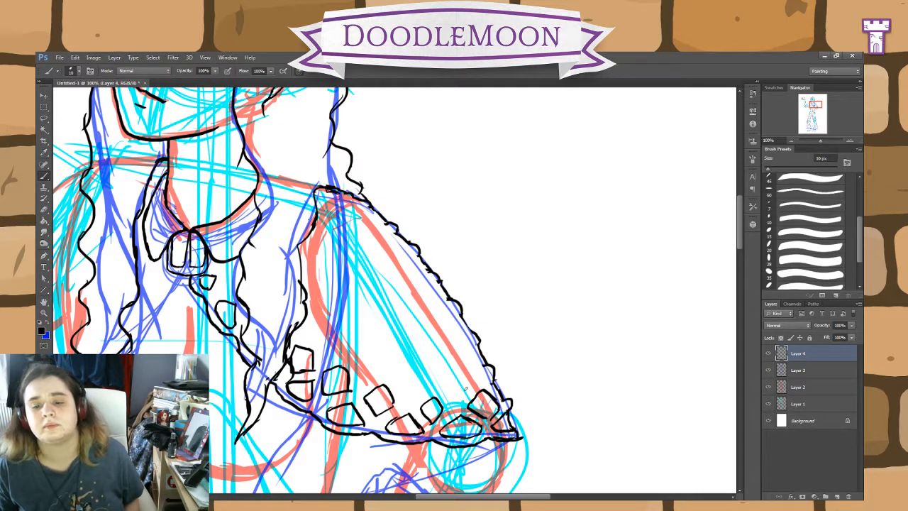
{"action": "mouse_move", "coordinate": [463, 389]}
{"action": "left_mouse_down"}
{"action": "mouse_move", "coordinate": [440, 402]}
{"action": "mouse_move", "coordinate": [450, 378]}
{"action": "mouse_move", "coordinate": [465, 389]}
{"action": "left_mouse_up"}
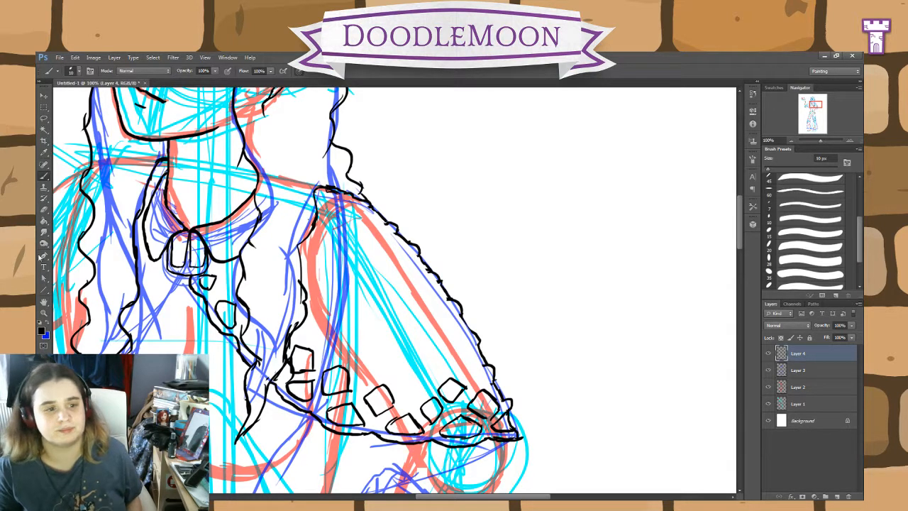
Step: Erase all the block shapes along the cape's hem and front edge, leaving only its outline
{"action": "key", "text": "e"}
{"action": "mouse_move", "coordinate": [470, 410]}
{"action": "left_mouse_down"}
{"action": "mouse_move", "coordinate": [504, 408]}
{"action": "mouse_move", "coordinate": [490, 399]}
{"action": "mouse_move", "coordinate": [503, 432]}
{"action": "mouse_move", "coordinate": [462, 395]}
{"action": "mouse_move", "coordinate": [410, 385]}
{"action": "mouse_move", "coordinate": [417, 392]}
{"action": "mouse_move", "coordinate": [401, 404]}
{"action": "mouse_move", "coordinate": [484, 430]}
{"action": "mouse_move", "coordinate": [374, 424]}
{"action": "mouse_move", "coordinate": [375, 405]}
{"action": "mouse_move", "coordinate": [361, 398]}
{"action": "mouse_move", "coordinate": [379, 401]}
{"action": "mouse_move", "coordinate": [393, 383]}
{"action": "mouse_move", "coordinate": [375, 409]}
{"action": "mouse_move", "coordinate": [365, 405]}
{"action": "mouse_move", "coordinate": [400, 397]}
{"action": "mouse_move", "coordinate": [366, 416]}
{"action": "mouse_move", "coordinate": [364, 427]}
{"action": "mouse_move", "coordinate": [346, 392]}
{"action": "mouse_move", "coordinate": [322, 377]}
{"action": "mouse_move", "coordinate": [289, 387]}
{"action": "mouse_move", "coordinate": [312, 343]}
{"action": "mouse_move", "coordinate": [308, 369]}
{"action": "mouse_move", "coordinate": [315, 364]}
{"action": "mouse_move", "coordinate": [297, 345]}
{"action": "left_mouse_up"}
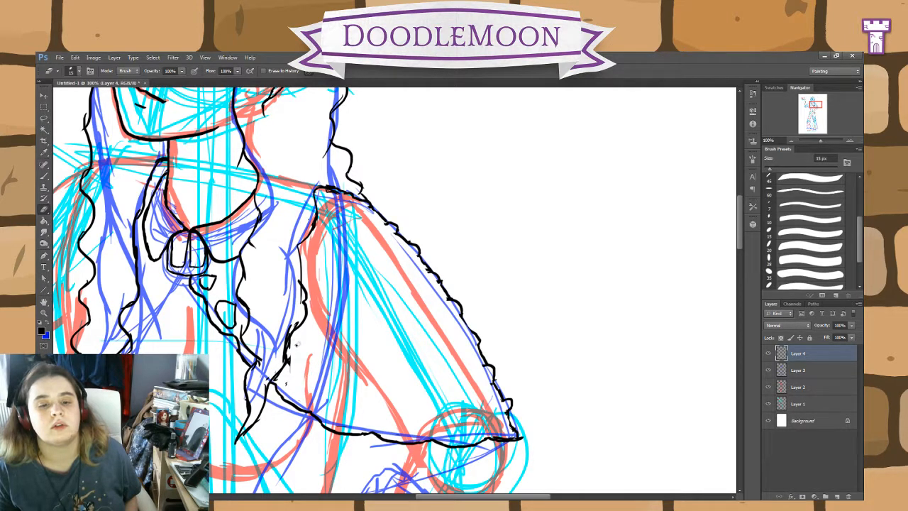
{"action": "mouse_move", "coordinate": [237, 308]}
{"action": "left_mouse_down"}
{"action": "mouse_move", "coordinate": [238, 326]}
{"action": "mouse_move", "coordinate": [207, 276]}
{"action": "left_mouse_up"}
Step: Check the cape's line art by toggling the visibility of Layer 2 and Layer 3 off and on again
{"action": "left_click", "coordinate": [768, 386]}
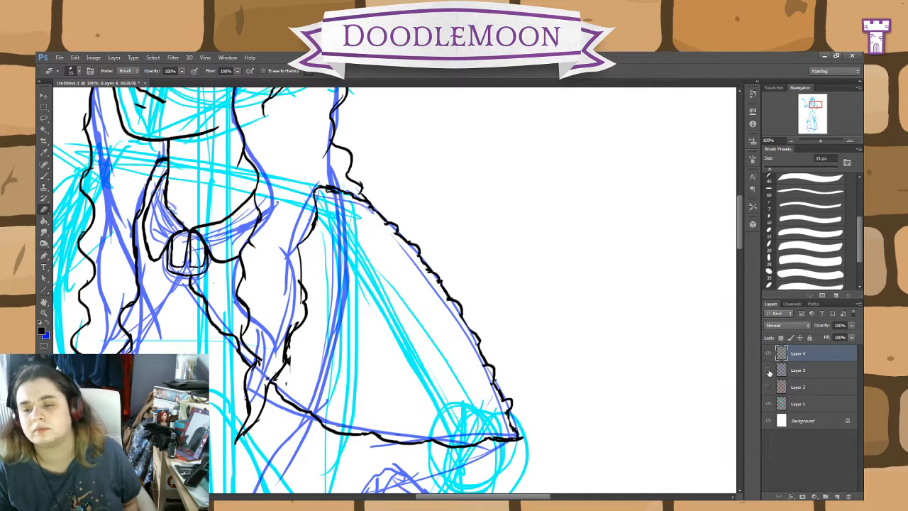
{"action": "left_click", "coordinate": [769, 370]}
{"action": "left_click", "coordinate": [768, 370]}
{"action": "left_click", "coordinate": [768, 387]}
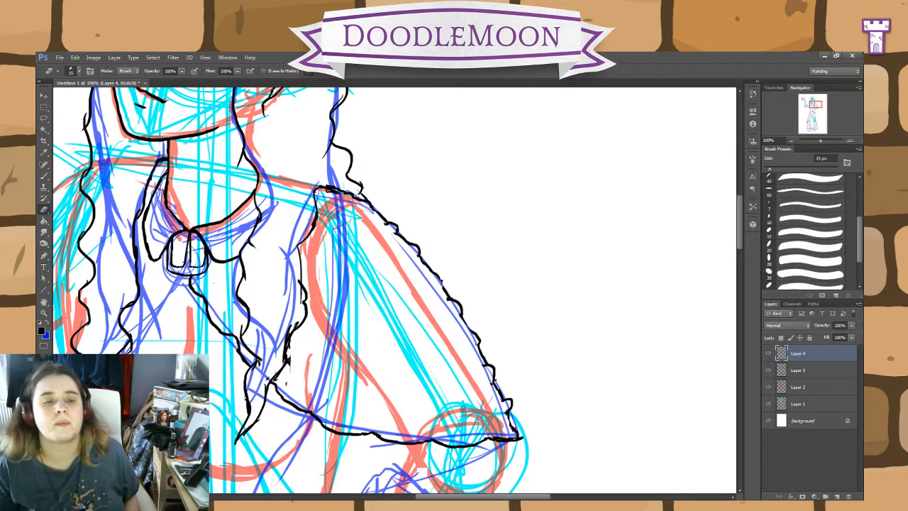
Step: Ink the wavy front edge of the cape's other half in black, from below the clasp to the hair lock's tip
{"action": "left_click_drag", "start_coordinate": [480, 364], "coordinate": [750, 338]}
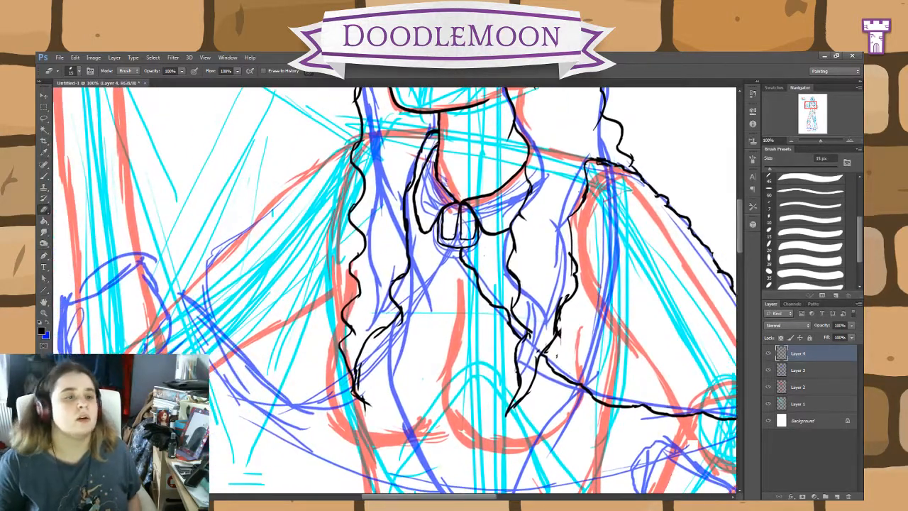
{"action": "key", "text": "b"}
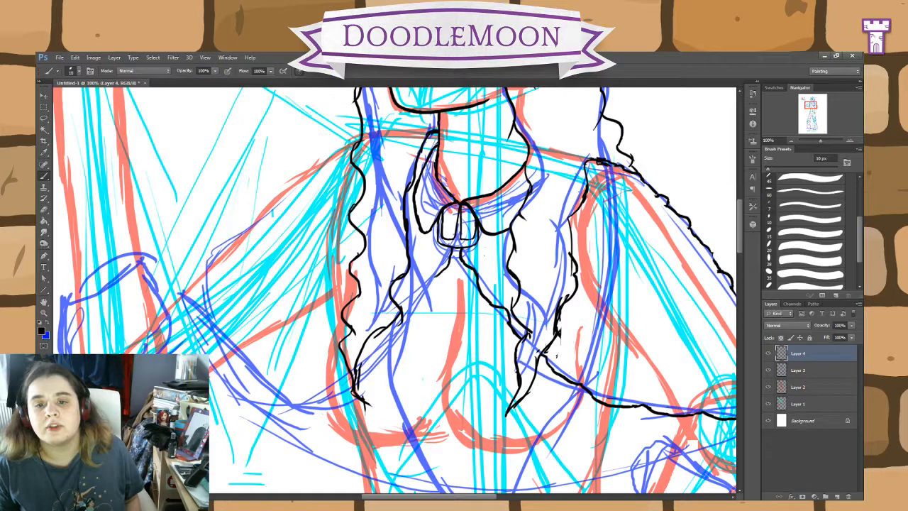
{"action": "left_click_drag", "start_coordinate": [434, 277], "coordinate": [390, 342]}
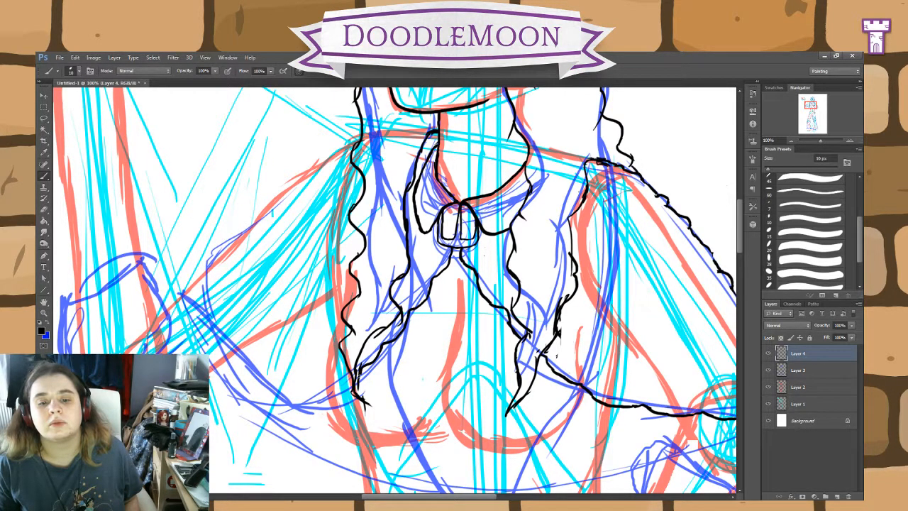
Step: Ink that cape half's bumpy hem and outer edge, from the hair lock around the corner up to the shoulder
{"action": "mouse_move", "coordinate": [352, 387]}
{"action": "left_mouse_down"}
{"action": "mouse_move", "coordinate": [313, 406]}
{"action": "mouse_move", "coordinate": [249, 399]}
{"action": "left_mouse_up"}
{"action": "key", "text": "ctrl+z"}
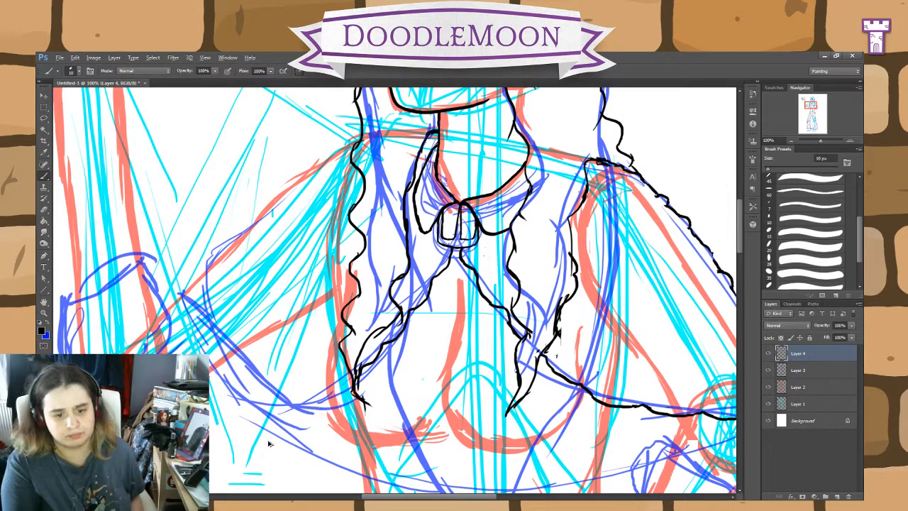
{"action": "mouse_move", "coordinate": [345, 385]}
{"action": "left_mouse_down"}
{"action": "mouse_move", "coordinate": [316, 399]}
{"action": "mouse_move", "coordinate": [260, 391]}
{"action": "mouse_move", "coordinate": [183, 303]}
{"action": "left_mouse_up"}
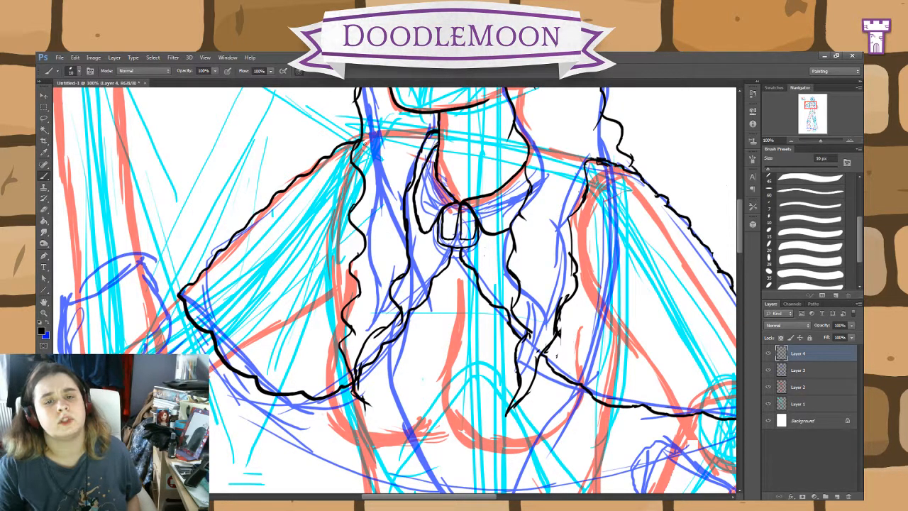
Step: Ink the band around the raised arm above the elbow, with curved edges and short fold marks
{"action": "mouse_move", "coordinate": [615, 437]}
{"action": "left_mouse_down"}
{"action": "mouse_move", "coordinate": [688, 346]}
{"action": "mouse_move", "coordinate": [745, 393]}
{"action": "mouse_move", "coordinate": [792, 406]}
{"action": "left_mouse_up"}
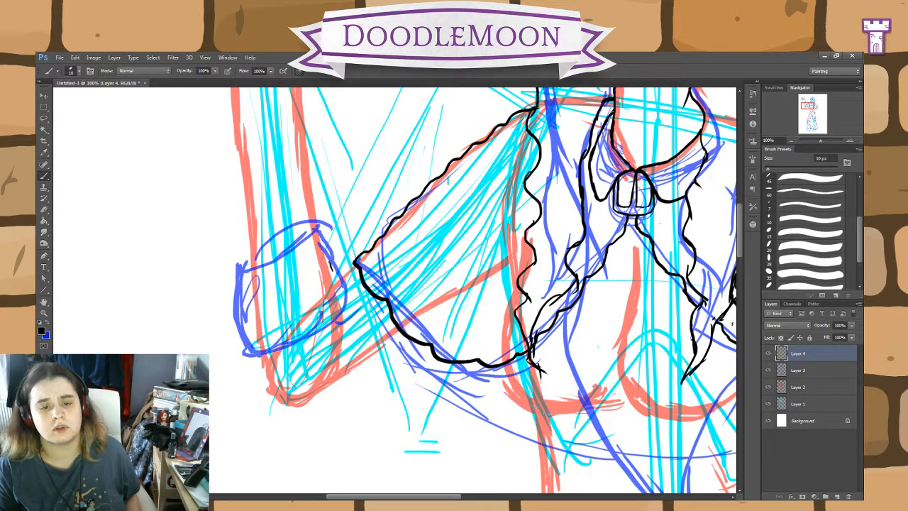
{"action": "mouse_move", "coordinate": [331, 265]}
{"action": "left_mouse_down"}
{"action": "mouse_move", "coordinate": [325, 245]}
{"action": "mouse_move", "coordinate": [244, 287]}
{"action": "left_mouse_up"}
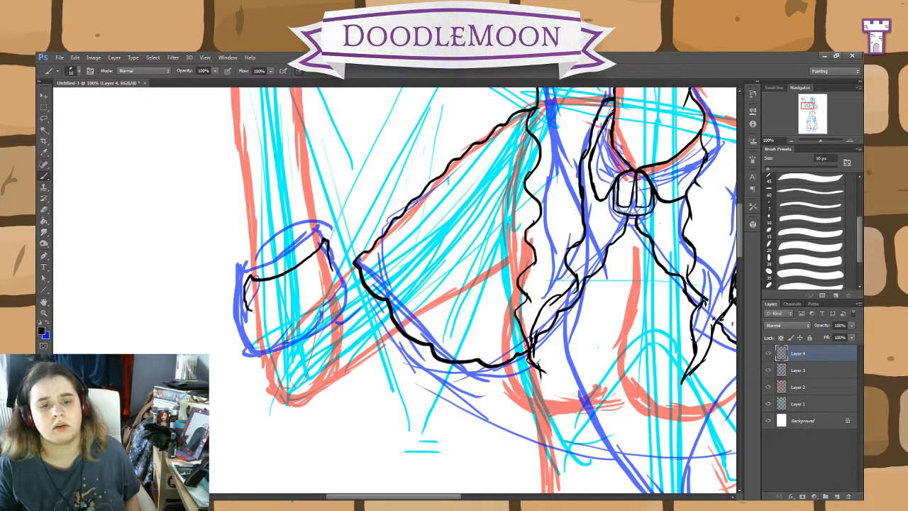
{"action": "left_click_drag", "start_coordinate": [288, 293], "coordinate": [313, 284]}
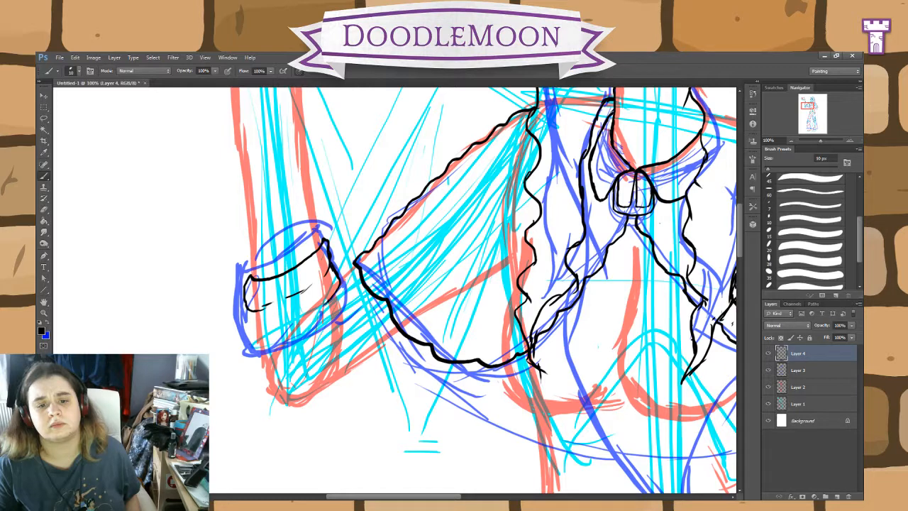
{"action": "mouse_move", "coordinate": [325, 304]}
{"action": "left_mouse_down"}
{"action": "mouse_move", "coordinate": [277, 334]}
{"action": "mouse_move", "coordinate": [255, 335]}
{"action": "mouse_move", "coordinate": [253, 325]}
{"action": "mouse_move", "coordinate": [260, 336]}
{"action": "left_mouse_up"}
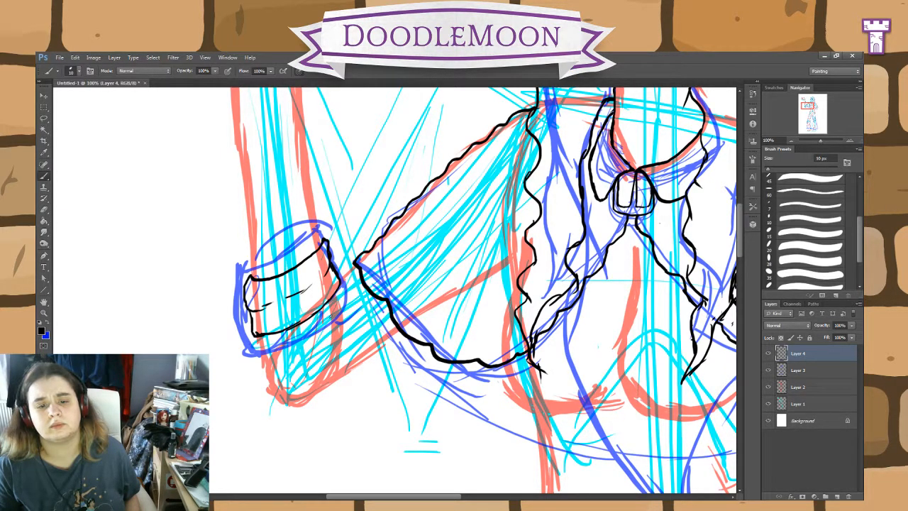
Step: Ink crease lines below the raised arm's band and outline the elbow and upper arm up to the cape
{"action": "left_click_drag", "start_coordinate": [335, 292], "coordinate": [312, 345]}
{"action": "left_click_drag", "start_coordinate": [336, 305], "coordinate": [326, 350]}
{"action": "left_click_drag", "start_coordinate": [335, 306], "coordinate": [347, 342]}
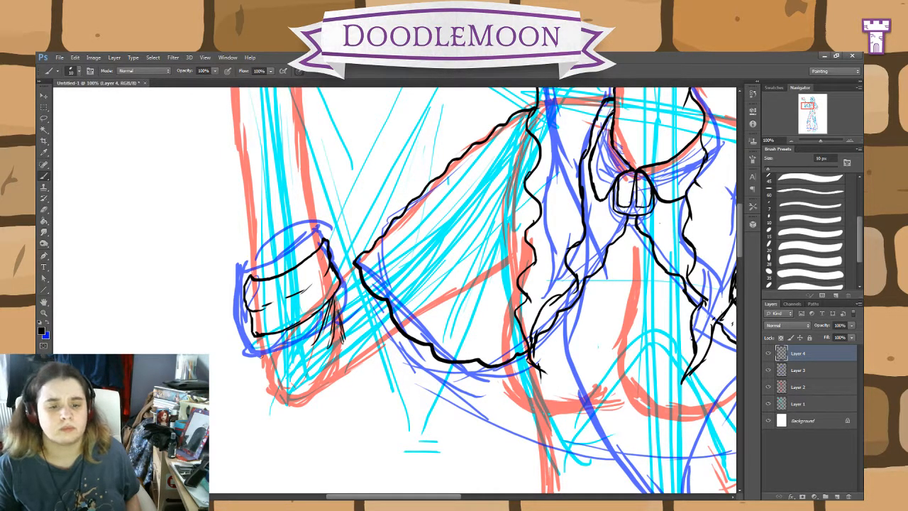
{"action": "mouse_move", "coordinate": [259, 339]}
{"action": "left_mouse_down"}
{"action": "mouse_move", "coordinate": [279, 394]}
{"action": "mouse_move", "coordinate": [295, 402]}
{"action": "mouse_move", "coordinate": [399, 334]}
{"action": "left_mouse_up"}
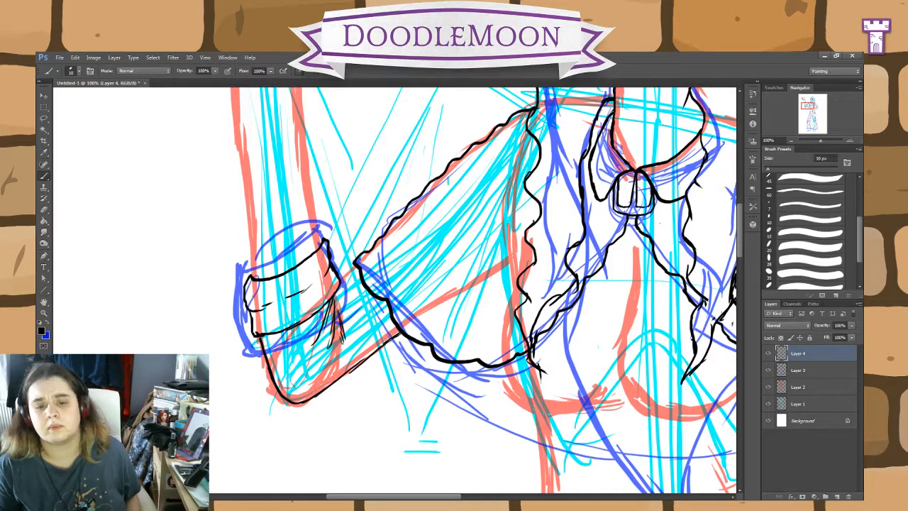
{"action": "left_click_drag", "start_coordinate": [341, 282], "coordinate": [358, 264]}
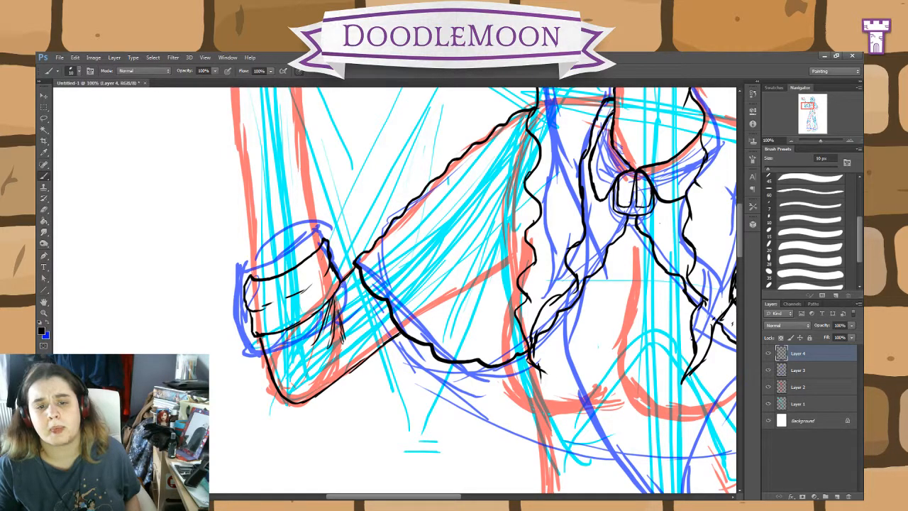
Step: Ink the band around the lowered forearm, with both curved edges and small fold marks
{"action": "left_click_drag", "start_coordinate": [681, 440], "coordinate": [384, 247]}
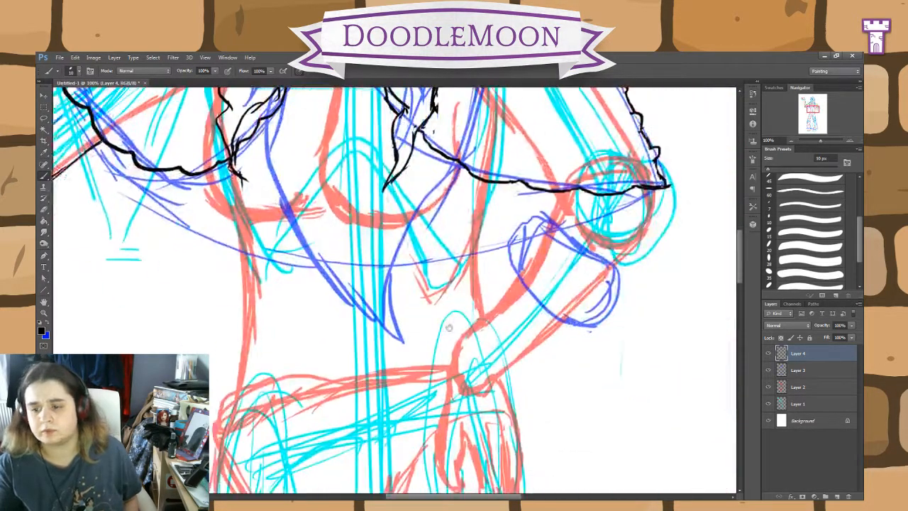
{"action": "left_click_drag", "start_coordinate": [569, 371], "coordinate": [487, 423]}
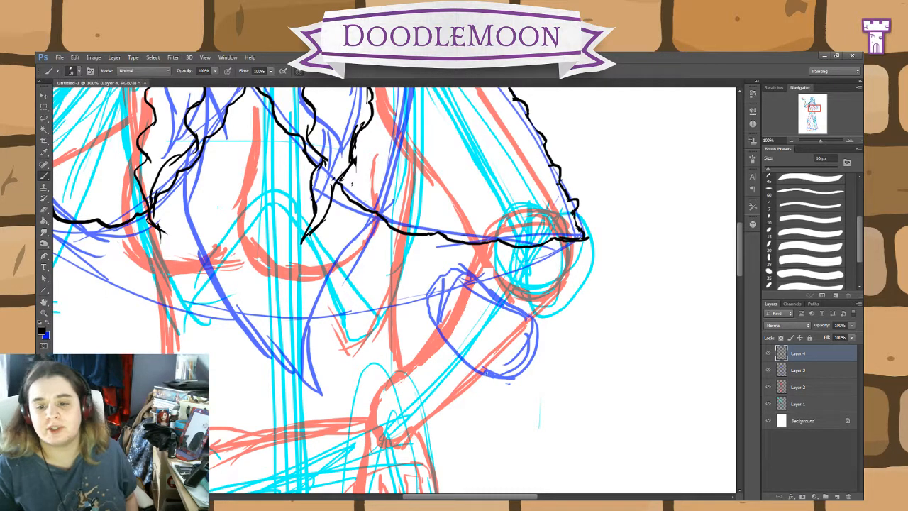
{"action": "left_click_drag", "start_coordinate": [479, 372], "coordinate": [445, 346]}
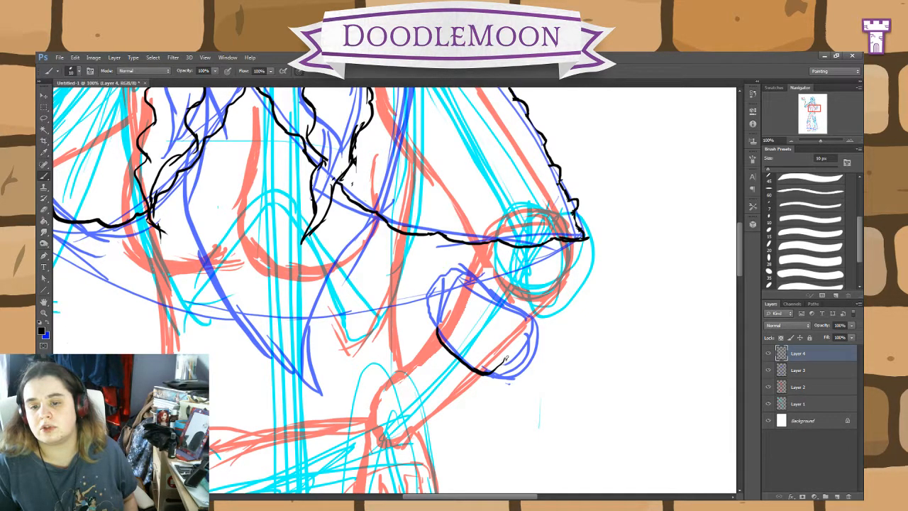
{"action": "mouse_move", "coordinate": [505, 355]}
{"action": "left_mouse_down"}
{"action": "mouse_move", "coordinate": [445, 309]}
{"action": "mouse_move", "coordinate": [454, 329]}
{"action": "mouse_move", "coordinate": [449, 300]}
{"action": "mouse_move", "coordinate": [461, 295]}
{"action": "mouse_move", "coordinate": [492, 328]}
{"action": "mouse_move", "coordinate": [526, 333]}
{"action": "mouse_move", "coordinate": [500, 354]}
{"action": "mouse_move", "coordinate": [519, 340]}
{"action": "left_mouse_up"}
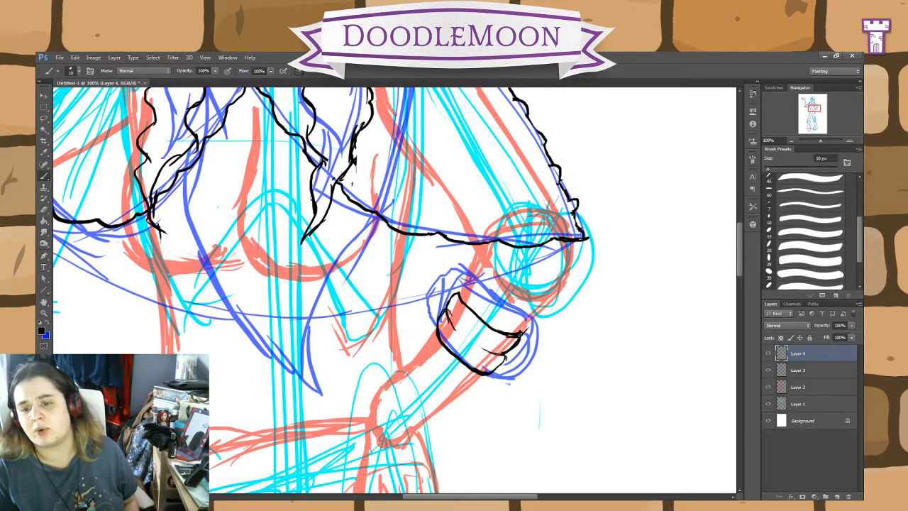
Step: Outline the lowered arm's elbow between the band and the cape hem, adding creases at the inner bend
{"action": "mouse_move", "coordinate": [522, 335]}
{"action": "left_mouse_down"}
{"action": "mouse_move", "coordinate": [565, 278]}
{"action": "mouse_move", "coordinate": [575, 247]}
{"action": "left_mouse_up"}
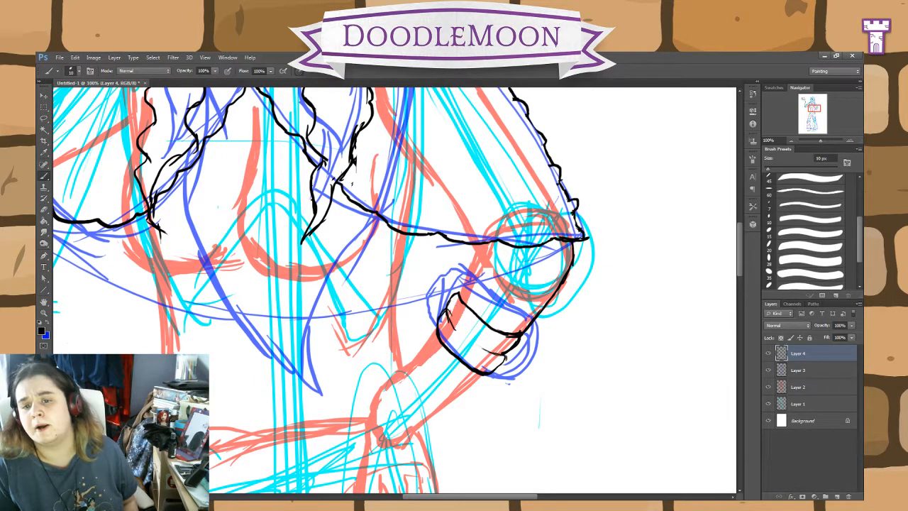
{"action": "left_click_drag", "start_coordinate": [471, 242], "coordinate": [492, 283]}
{"action": "mouse_move", "coordinate": [479, 252]}
{"action": "left_mouse_down"}
{"action": "mouse_move", "coordinate": [500, 275]}
{"action": "mouse_move", "coordinate": [477, 269]}
{"action": "mouse_move", "coordinate": [507, 255]}
{"action": "mouse_move", "coordinate": [464, 282]}
{"action": "mouse_move", "coordinate": [460, 298]}
{"action": "mouse_move", "coordinate": [461, 289]}
{"action": "left_mouse_up"}
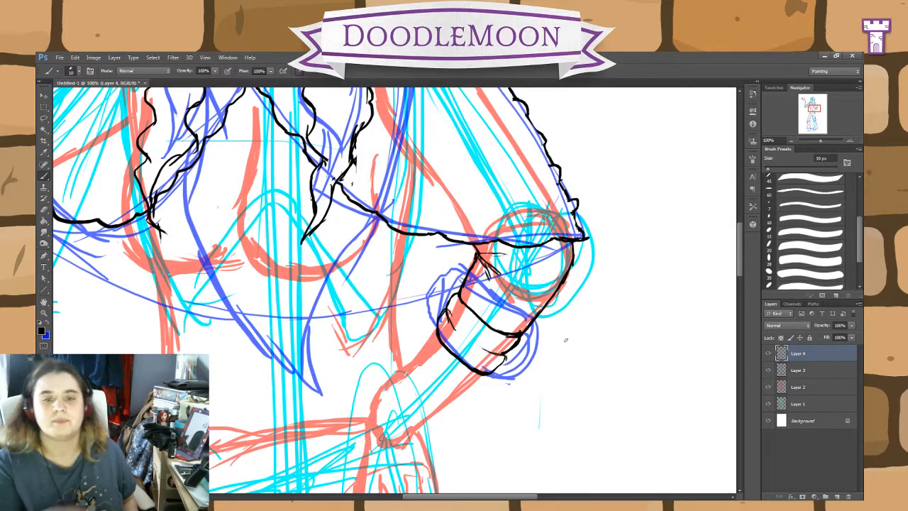
Step: Ink the lowered forearm's inner edge from the band through the wrist and around the thumb
{"action": "mouse_move", "coordinate": [629, 319]}
{"action": "left_mouse_down"}
{"action": "mouse_move", "coordinate": [712, 390]}
{"action": "mouse_move", "coordinate": [719, 333]}
{"action": "mouse_move", "coordinate": [709, 305]}
{"action": "mouse_move", "coordinate": [487, 334]}
{"action": "mouse_move", "coordinate": [432, 327]}
{"action": "left_mouse_up"}
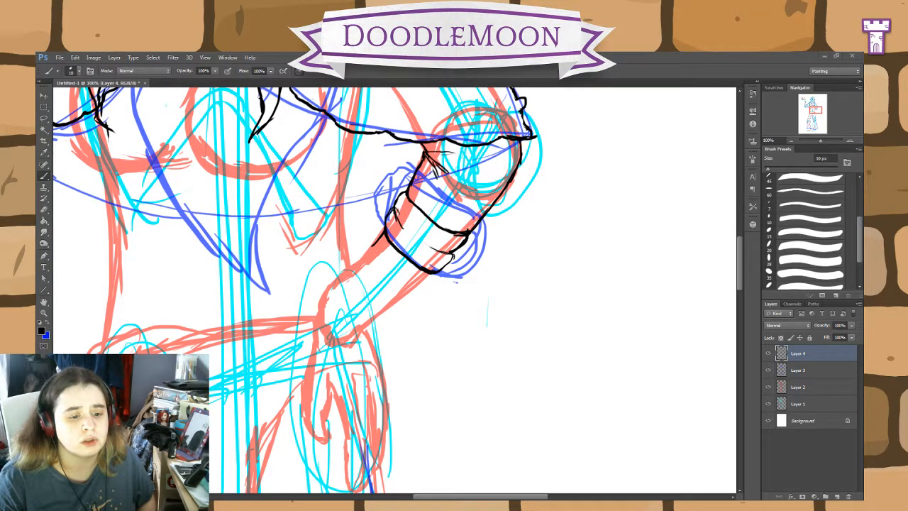
{"action": "left_click", "coordinate": [494, 361]}
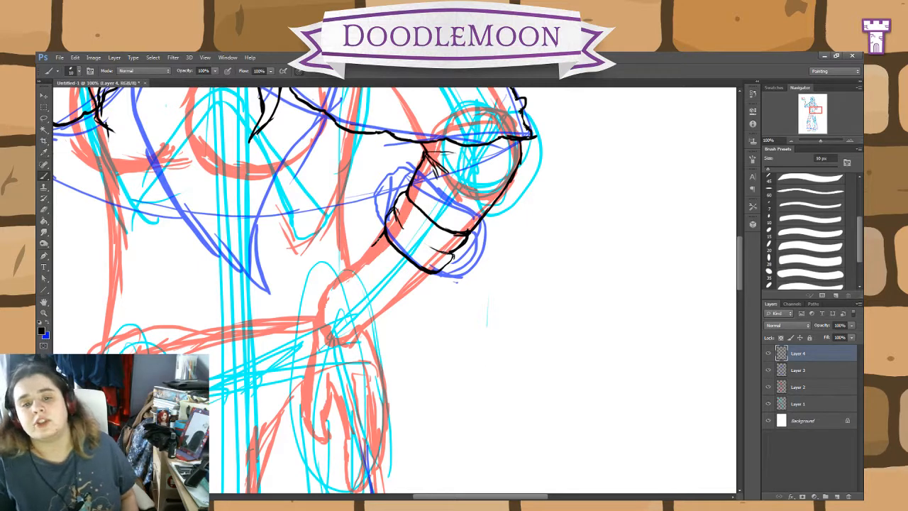
{"action": "mouse_move", "coordinate": [383, 237]}
{"action": "left_mouse_down"}
{"action": "mouse_move", "coordinate": [322, 299]}
{"action": "mouse_move", "coordinate": [302, 409]}
{"action": "mouse_move", "coordinate": [324, 446]}
{"action": "mouse_move", "coordinate": [332, 435]}
{"action": "mouse_move", "coordinate": [321, 411]}
{"action": "mouse_move", "coordinate": [332, 387]}
{"action": "mouse_move", "coordinate": [346, 444]}
{"action": "left_mouse_up"}
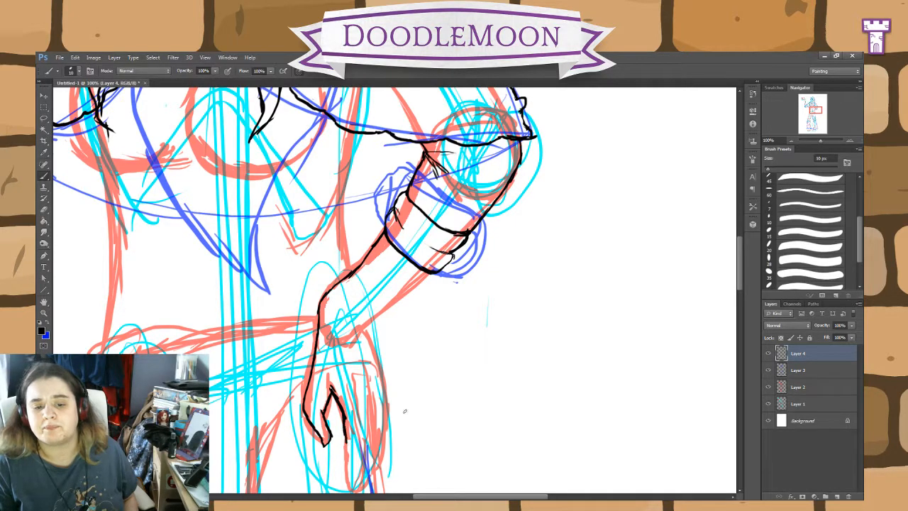
Step: Ink the lowered hand's fingers and outer edge, and close the forearm's outer line from band to wrist
{"action": "left_click_drag", "start_coordinate": [740, 284], "coordinate": [742, 303]}
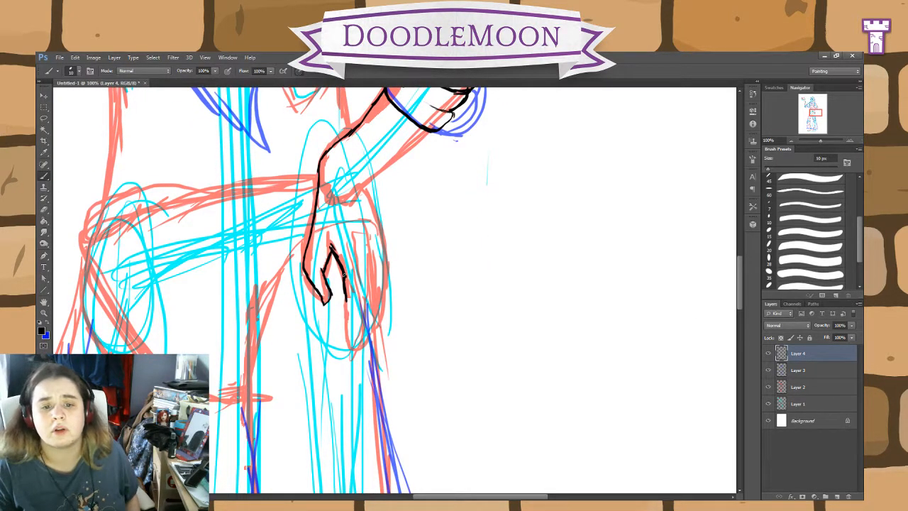
{"action": "mouse_move", "coordinate": [344, 273]}
{"action": "left_mouse_down"}
{"action": "mouse_move", "coordinate": [346, 348]}
{"action": "mouse_move", "coordinate": [362, 329]}
{"action": "mouse_move", "coordinate": [364, 276]}
{"action": "mouse_move", "coordinate": [367, 293]}
{"action": "left_mouse_up"}
{"action": "mouse_move", "coordinate": [353, 349]}
{"action": "left_mouse_down"}
{"action": "mouse_move", "coordinate": [367, 344]}
{"action": "mouse_move", "coordinate": [372, 304]}
{"action": "left_mouse_up"}
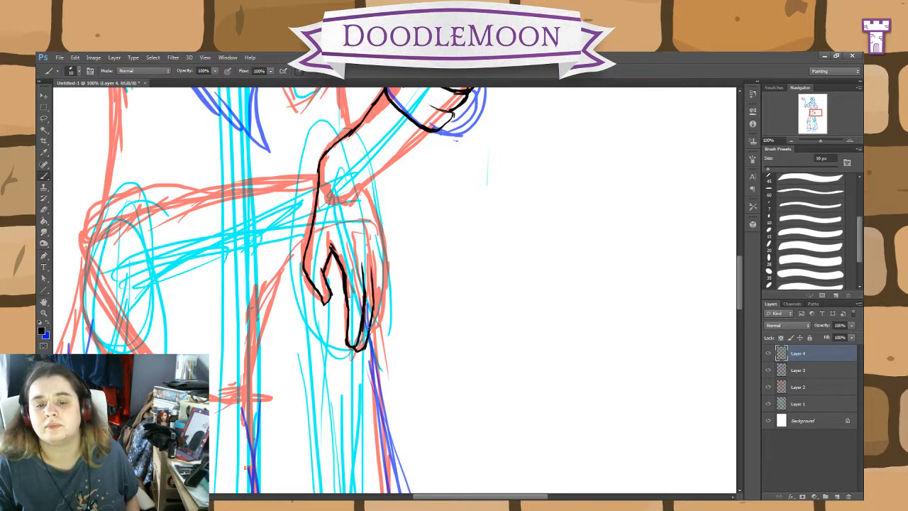
{"action": "left_click_drag", "start_coordinate": [371, 346], "coordinate": [377, 269]}
{"action": "mouse_move", "coordinate": [375, 330]}
{"action": "left_mouse_down"}
{"action": "mouse_move", "coordinate": [386, 259]}
{"action": "mouse_move", "coordinate": [369, 196]}
{"action": "left_mouse_up"}
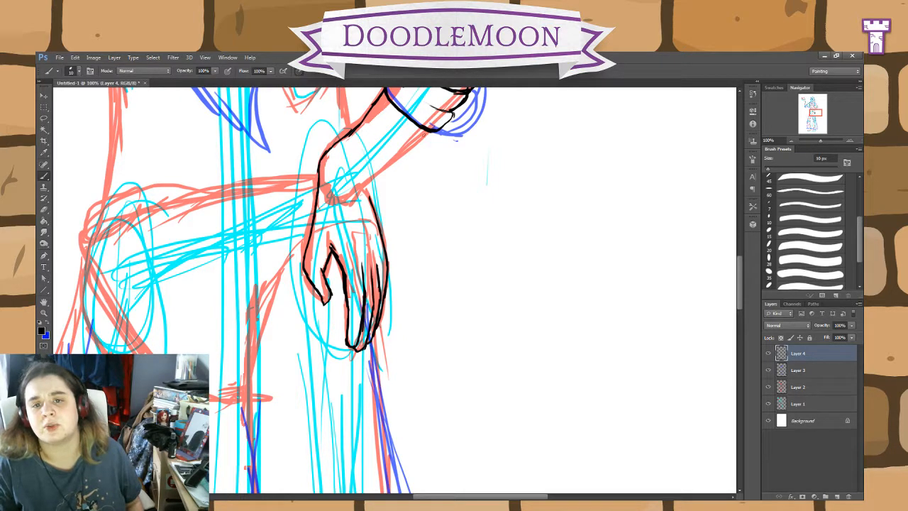
{"action": "mouse_move", "coordinate": [432, 129]}
{"action": "left_mouse_down"}
{"action": "mouse_move", "coordinate": [354, 197]}
{"action": "mouse_move", "coordinate": [365, 188]}
{"action": "left_mouse_up"}
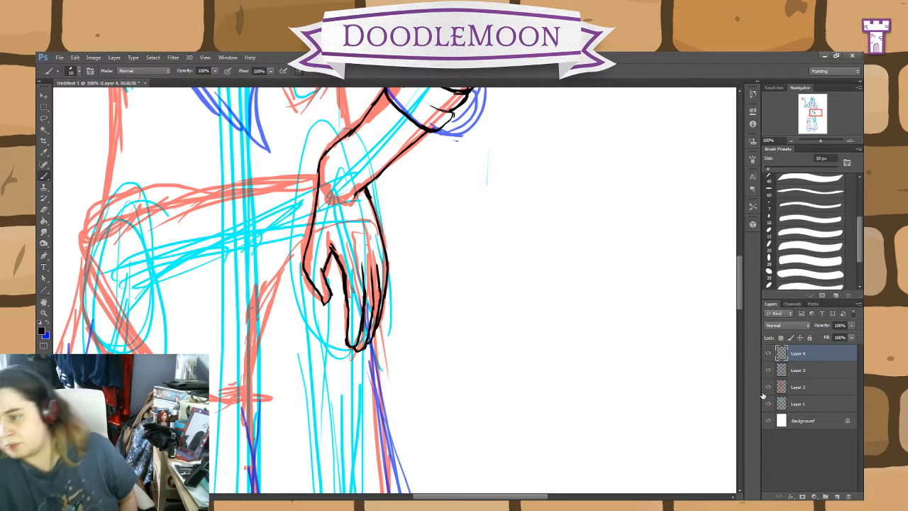
Step: Hide Layer 3 and Layer 2, and erase the lowered hand's thumb and thumb-side outline
{"action": "left_click", "coordinate": [767, 370]}
{"action": "left_click", "coordinate": [768, 387]}
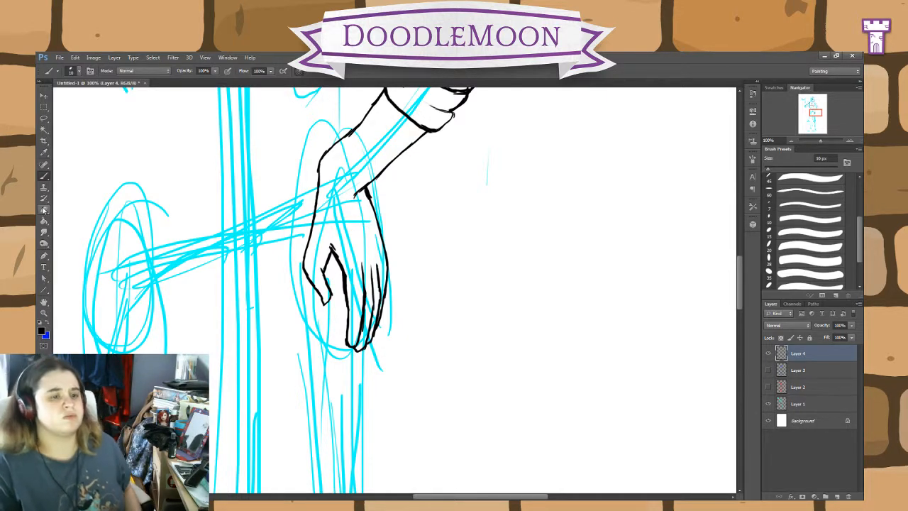
{"action": "key", "text": "e"}
{"action": "mouse_move", "coordinate": [315, 216]}
{"action": "left_mouse_down"}
{"action": "mouse_move", "coordinate": [318, 171]}
{"action": "mouse_move", "coordinate": [310, 244]}
{"action": "mouse_move", "coordinate": [331, 292]}
{"action": "mouse_move", "coordinate": [319, 295]}
{"action": "mouse_move", "coordinate": [305, 263]}
{"action": "mouse_move", "coordinate": [318, 287]}
{"action": "left_mouse_up"}
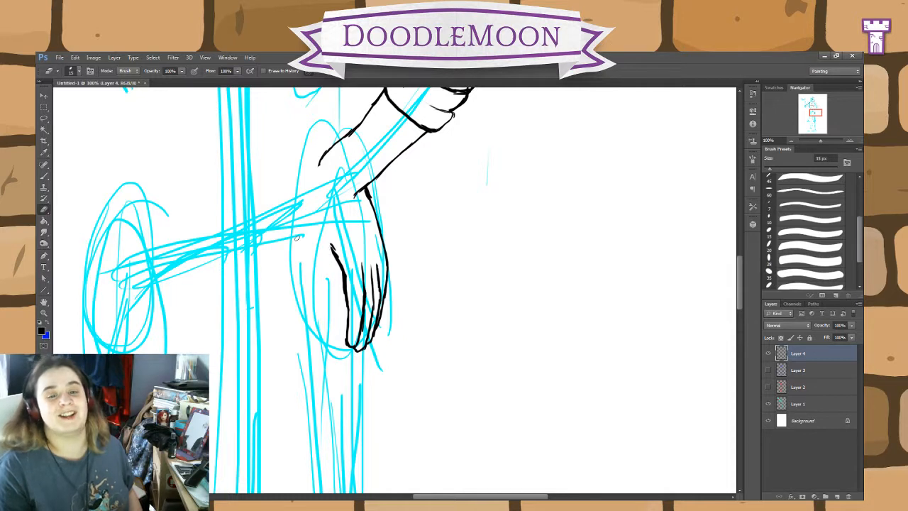
Step: Redraw the thumb and its outline up to the wrist with a rounder shape, and show Layer 2 and Layer 3 again
{"action": "key", "text": "b"}
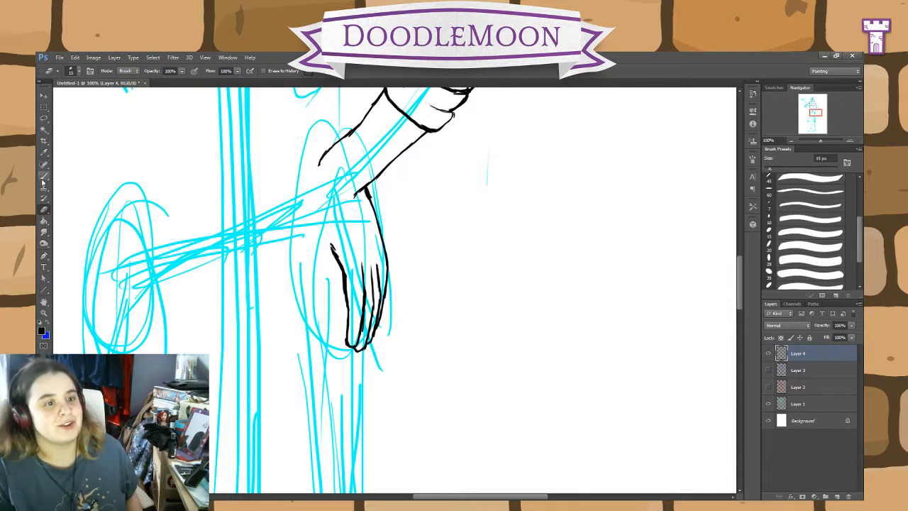
{"action": "mouse_move", "coordinate": [330, 240]}
{"action": "left_mouse_down"}
{"action": "mouse_move", "coordinate": [319, 264]}
{"action": "mouse_move", "coordinate": [332, 299]}
{"action": "mouse_move", "coordinate": [325, 307]}
{"action": "mouse_move", "coordinate": [301, 268]}
{"action": "mouse_move", "coordinate": [316, 180]}
{"action": "mouse_move", "coordinate": [317, 195]}
{"action": "left_mouse_up"}
{"action": "left_click", "coordinate": [768, 386]}
{"action": "left_click", "coordinate": [768, 370]}
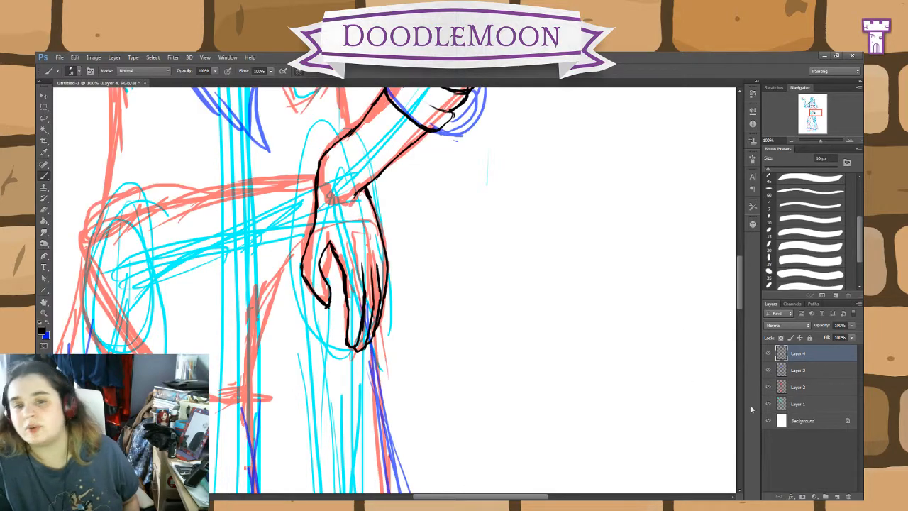
{"action": "mouse_move", "coordinate": [740, 303]}
{"action": "left_mouse_down"}
{"action": "mouse_move", "coordinate": [744, 269]}
{"action": "mouse_move", "coordinate": [741, 317]}
{"action": "mouse_move", "coordinate": [745, 291]}
{"action": "left_mouse_up"}
{"action": "left_click_drag", "start_coordinate": [428, 499], "coordinate": [393, 499]}
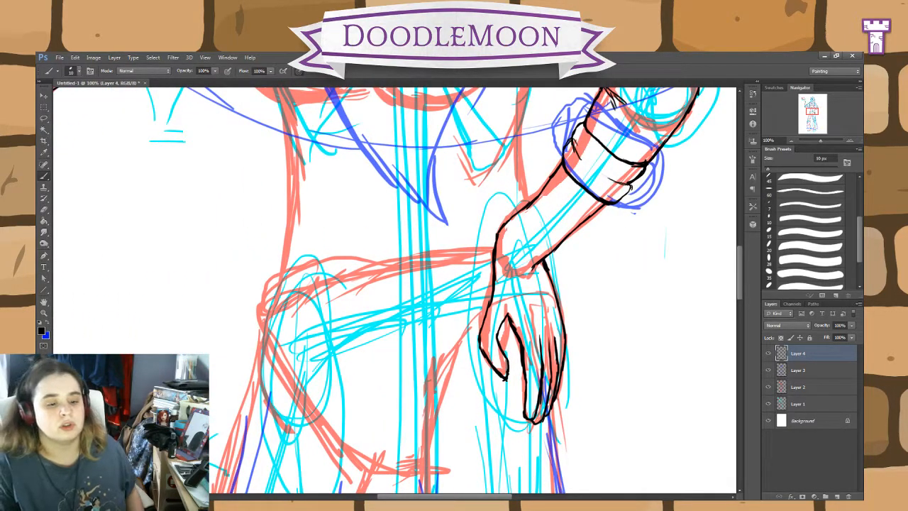
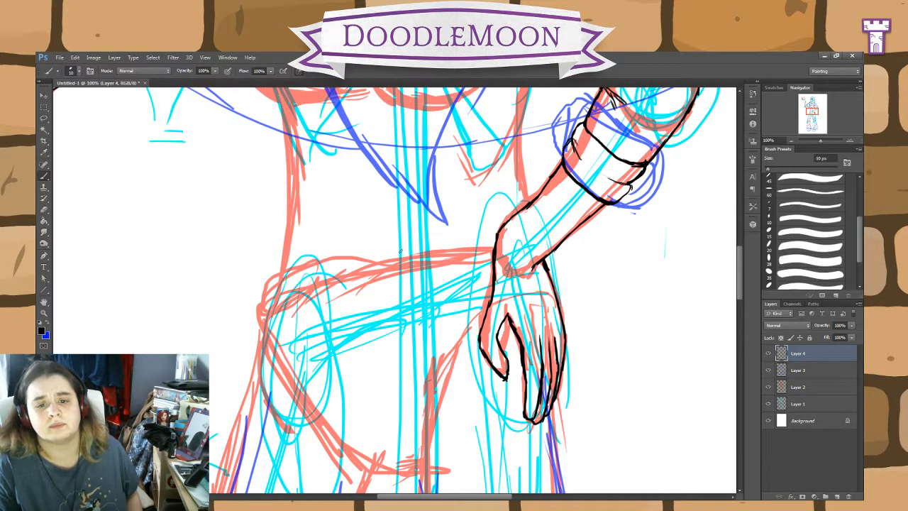
Step: On Layer 3, sketch a broad blue sash across the waist and hips with a vertical strap beside the lowered hand
{"action": "left_click", "coordinate": [804, 372]}
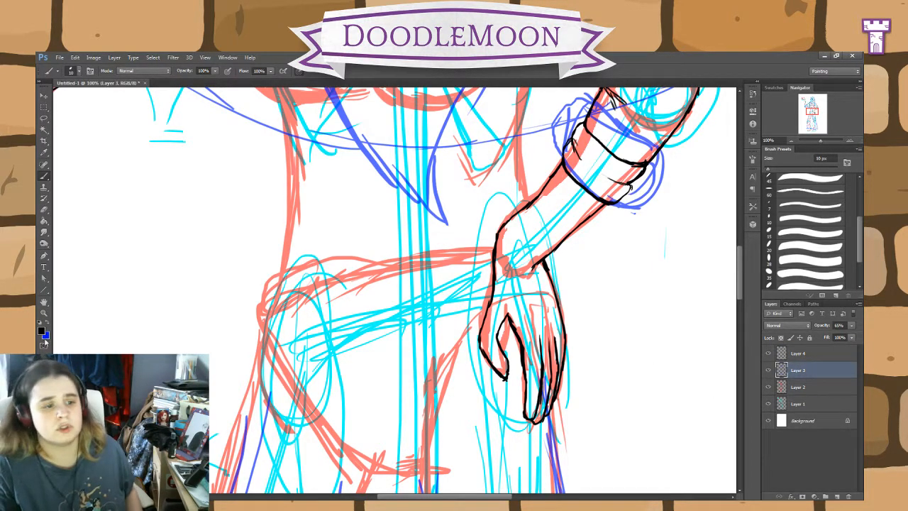
{"action": "left_click", "coordinate": [49, 323]}
{"action": "mouse_move", "coordinate": [529, 206]}
{"action": "left_mouse_down"}
{"action": "mouse_move", "coordinate": [287, 254]}
{"action": "mouse_move", "coordinate": [271, 264]}
{"action": "mouse_move", "coordinate": [260, 348]}
{"action": "mouse_move", "coordinate": [351, 340]}
{"action": "mouse_move", "coordinate": [494, 295]}
{"action": "left_mouse_up"}
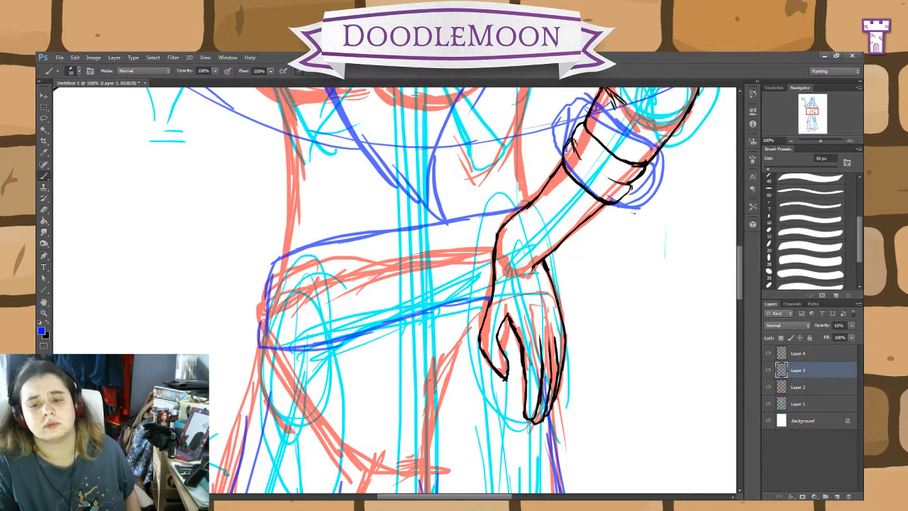
{"action": "mouse_move", "coordinate": [481, 271]}
{"action": "left_mouse_down"}
{"action": "mouse_move", "coordinate": [479, 238]}
{"action": "mouse_move", "coordinate": [474, 295]}
{"action": "mouse_move", "coordinate": [472, 221]}
{"action": "mouse_move", "coordinate": [477, 276]}
{"action": "left_mouse_up"}
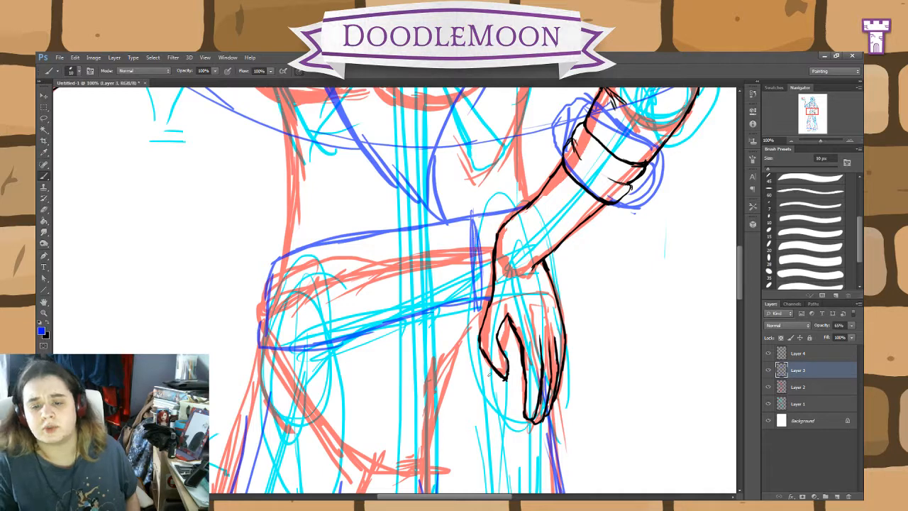
{"action": "left_click_drag", "start_coordinate": [519, 354], "coordinate": [512, 235]}
{"action": "left_click_drag", "start_coordinate": [472, 193], "coordinate": [468, 285]}
{"action": "mouse_move", "coordinate": [466, 222]}
{"action": "left_mouse_down"}
{"action": "mouse_move", "coordinate": [467, 293]}
{"action": "mouse_move", "coordinate": [475, 274]}
{"action": "mouse_move", "coordinate": [477, 305]}
{"action": "left_mouse_up"}
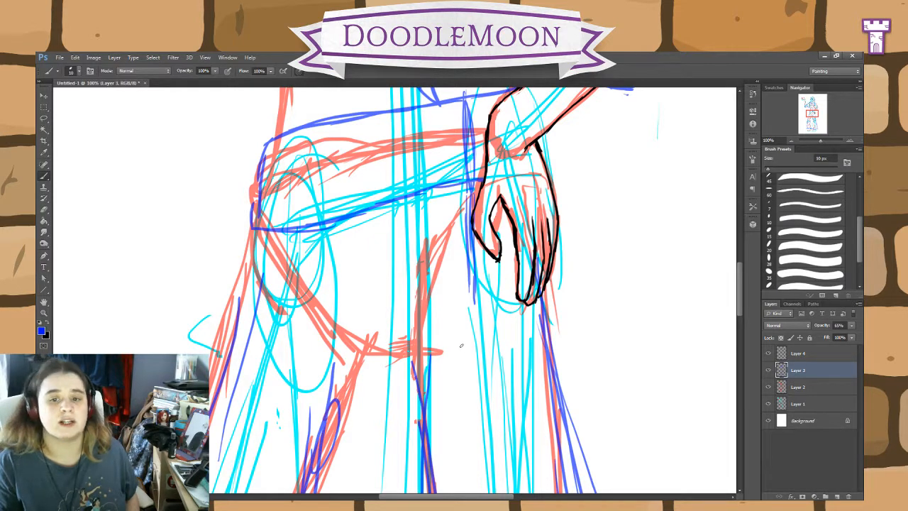
Step: Sketch a narrow blue strap down over the sash and thigh on the hip opposite the lowered hand
{"action": "left_click_drag", "start_coordinate": [283, 123], "coordinate": [281, 188]}
{"action": "left_click_drag", "start_coordinate": [287, 136], "coordinate": [279, 229]}
{"action": "left_click_drag", "start_coordinate": [291, 133], "coordinate": [289, 227]}
{"action": "left_click_drag", "start_coordinate": [288, 150], "coordinate": [287, 229]}
{"action": "left_click_drag", "start_coordinate": [281, 137], "coordinate": [279, 231]}
{"action": "left_click_drag", "start_coordinate": [284, 174], "coordinate": [277, 336]}
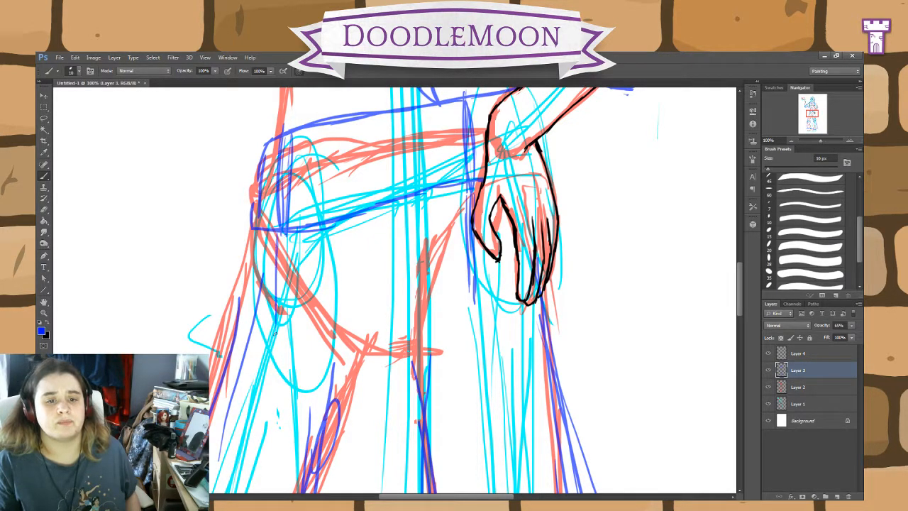
{"action": "mouse_move", "coordinate": [280, 233]}
{"action": "left_mouse_down"}
{"action": "mouse_move", "coordinate": [278, 344]}
{"action": "mouse_move", "coordinate": [287, 332]}
{"action": "left_mouse_up"}
{"action": "left_click_drag", "start_coordinate": [290, 262], "coordinate": [294, 346]}
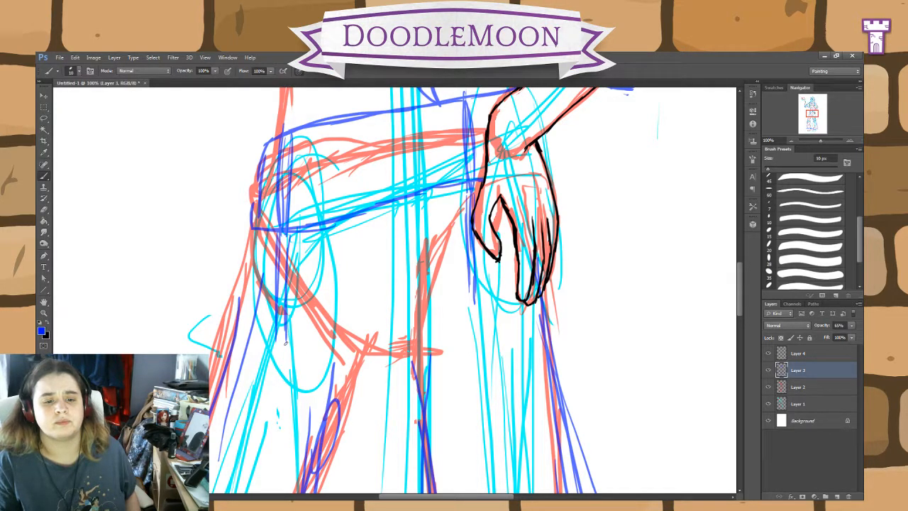
Step: Sketch the slanted top, outer side and bottom edge of a boxy pouch hanging on the hip below the strap
{"action": "left_click_drag", "start_coordinate": [281, 241], "coordinate": [313, 244]}
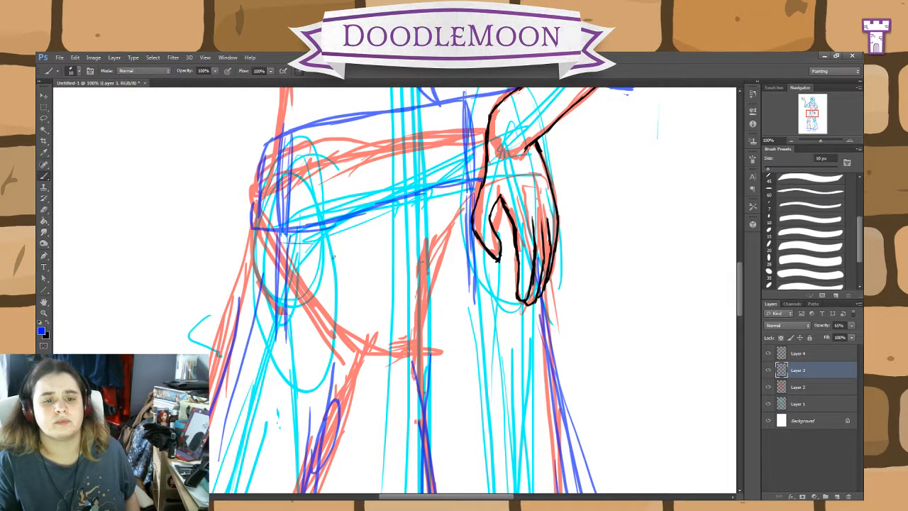
{"action": "left_click_drag", "start_coordinate": [251, 244], "coordinate": [333, 272]}
{"action": "left_click_drag", "start_coordinate": [224, 234], "coordinate": [333, 271]}
{"action": "mouse_move", "coordinate": [224, 237]}
{"action": "left_mouse_down"}
{"action": "mouse_move", "coordinate": [319, 268]}
{"action": "mouse_move", "coordinate": [311, 272]}
{"action": "mouse_move", "coordinate": [348, 275]}
{"action": "mouse_move", "coordinate": [310, 400]}
{"action": "left_mouse_up"}
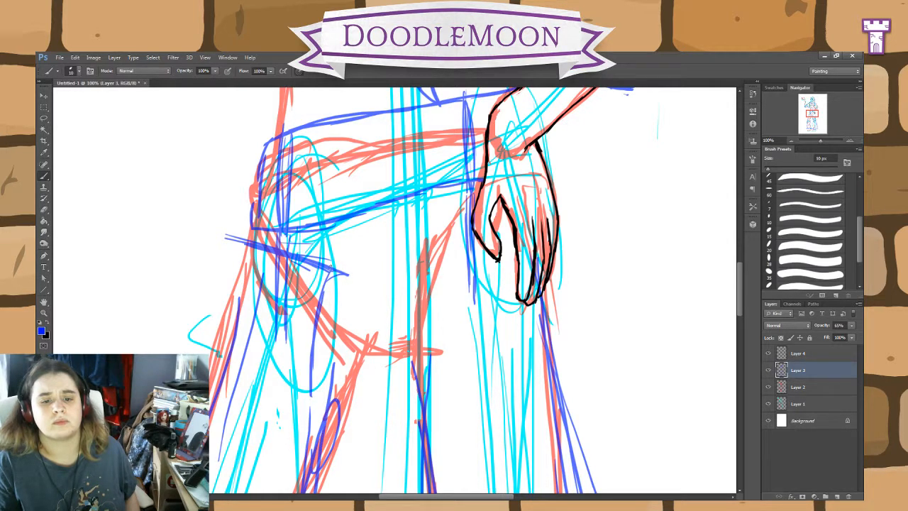
{"action": "mouse_move", "coordinate": [329, 266]}
{"action": "left_mouse_down"}
{"action": "mouse_move", "coordinate": [353, 274]}
{"action": "mouse_move", "coordinate": [322, 284]}
{"action": "mouse_move", "coordinate": [224, 239]}
{"action": "left_mouse_up"}
{"action": "mouse_move", "coordinate": [305, 281]}
{"action": "left_mouse_down"}
{"action": "mouse_move", "coordinate": [199, 241]}
{"action": "mouse_move", "coordinate": [187, 353]}
{"action": "left_mouse_up"}
{"action": "left_click_drag", "start_coordinate": [210, 380], "coordinate": [254, 404]}
{"action": "left_click_drag", "start_coordinate": [253, 398], "coordinate": [306, 419]}
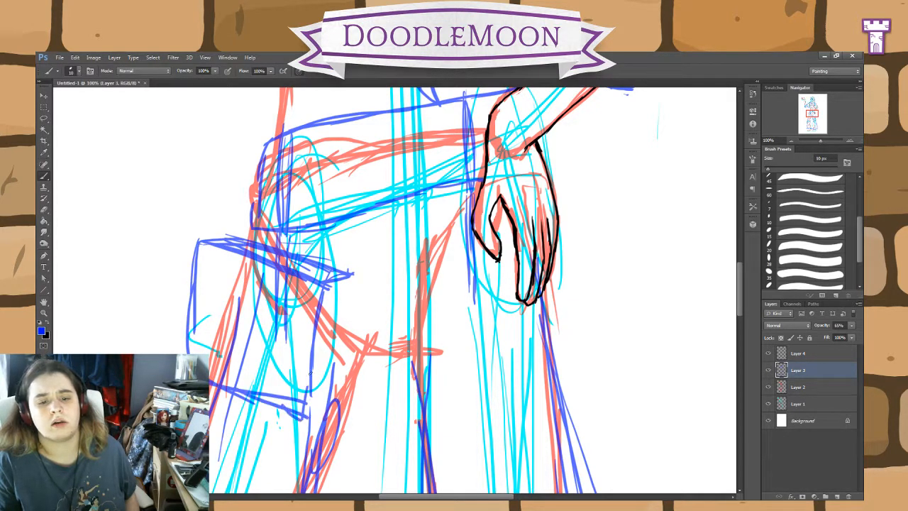
Step: Give the hip pouch a narrow side face for depth and reinforce its front and bottom edges
{"action": "left_click_drag", "start_coordinate": [311, 379], "coordinate": [306, 418]}
{"action": "left_click_drag", "start_coordinate": [307, 414], "coordinate": [340, 393]}
{"action": "left_click_drag", "start_coordinate": [336, 397], "coordinate": [344, 346]}
{"action": "left_click_drag", "start_coordinate": [350, 283], "coordinate": [339, 399]}
{"action": "left_click_drag", "start_coordinate": [352, 261], "coordinate": [335, 395]}
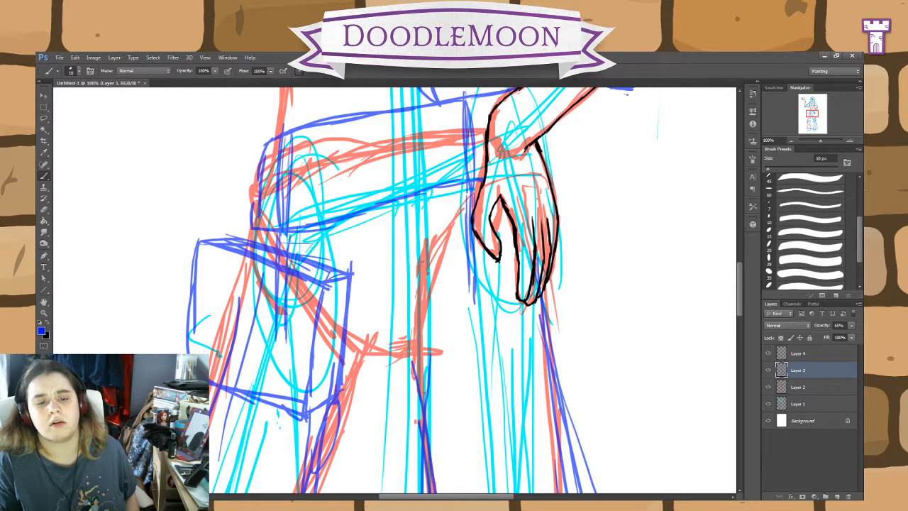
{"action": "left_click_drag", "start_coordinate": [323, 291], "coordinate": [313, 392]}
{"action": "left_click_drag", "start_coordinate": [313, 318], "coordinate": [300, 413]}
{"action": "mouse_move", "coordinate": [320, 327]}
{"action": "left_mouse_down"}
{"action": "mouse_move", "coordinate": [308, 411]}
{"action": "mouse_move", "coordinate": [312, 390]}
{"action": "left_mouse_up"}
{"action": "left_click_drag", "start_coordinate": [233, 384], "coordinate": [292, 409]}
{"action": "left_click_drag", "start_coordinate": [210, 376], "coordinate": [290, 408]}
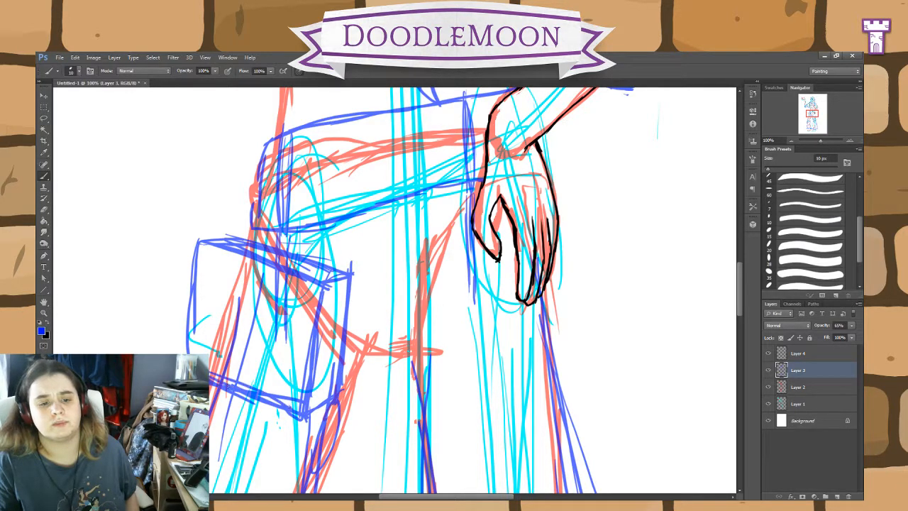
Step: Try to stretch the lassoed hip pouch taller and wider with Free Transform
{"action": "scroll", "coordinate": [275, 430], "scroll_direction": "down", "scroll_amount": 4}
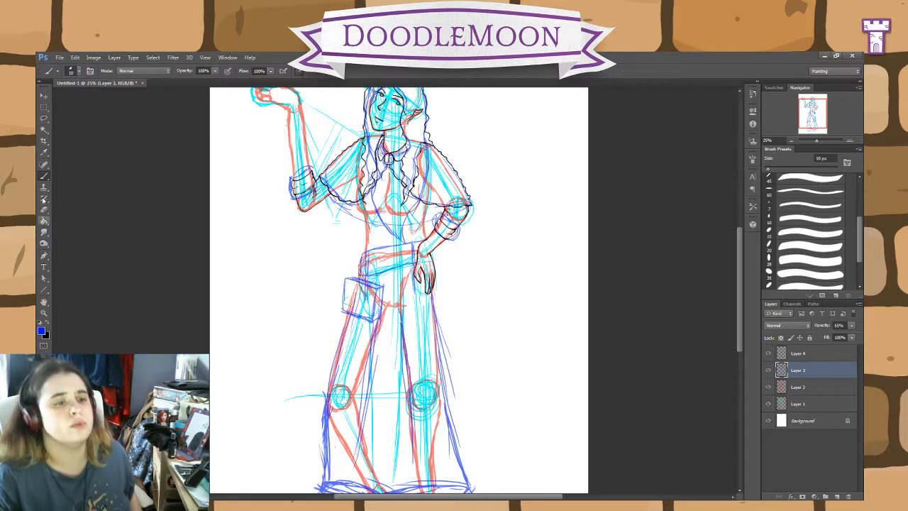
{"action": "left_click", "coordinate": [44, 118]}
{"action": "mouse_move", "coordinate": [382, 342]}
{"action": "left_mouse_down"}
{"action": "mouse_move", "coordinate": [323, 274]}
{"action": "mouse_move", "coordinate": [396, 299]}
{"action": "mouse_move", "coordinate": [380, 339]}
{"action": "left_mouse_up"}
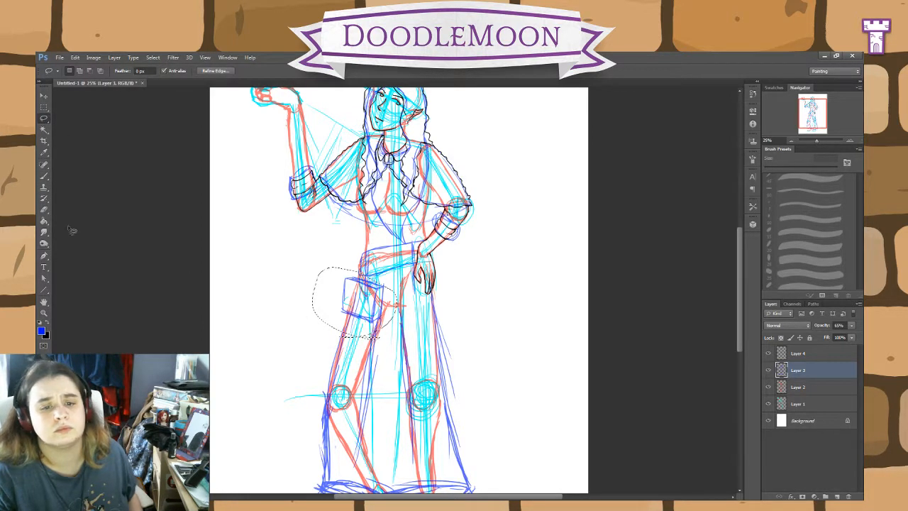
{"action": "key", "text": "ctrl+t"}
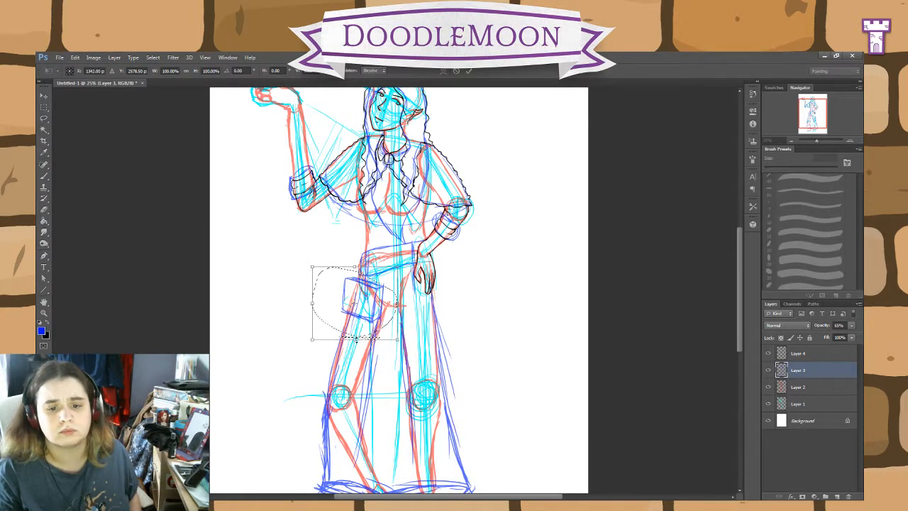
{"action": "left_click_drag", "start_coordinate": [354, 339], "coordinate": [355, 375]}
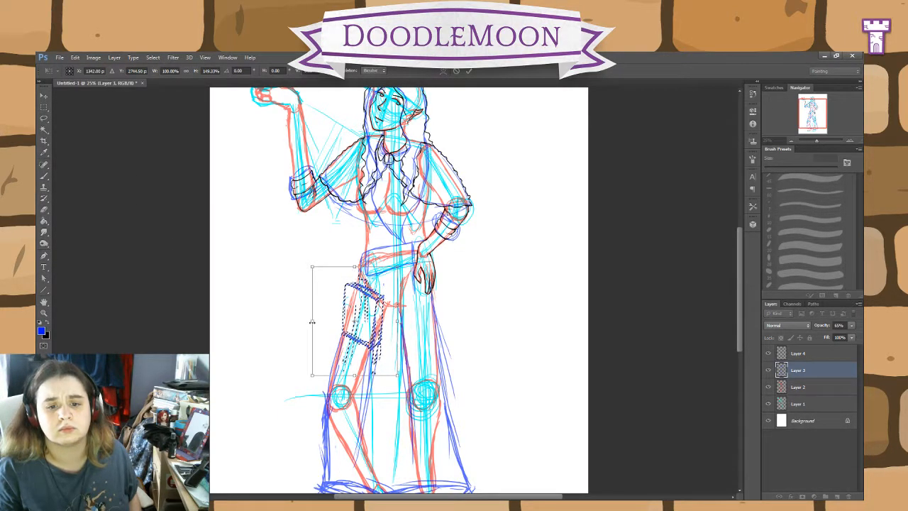
{"action": "left_click_drag", "start_coordinate": [312, 322], "coordinate": [304, 323]}
{"action": "left_click_drag", "start_coordinate": [378, 376], "coordinate": [377, 380]}
{"action": "left_click_drag", "start_coordinate": [372, 333], "coordinate": [379, 329]}
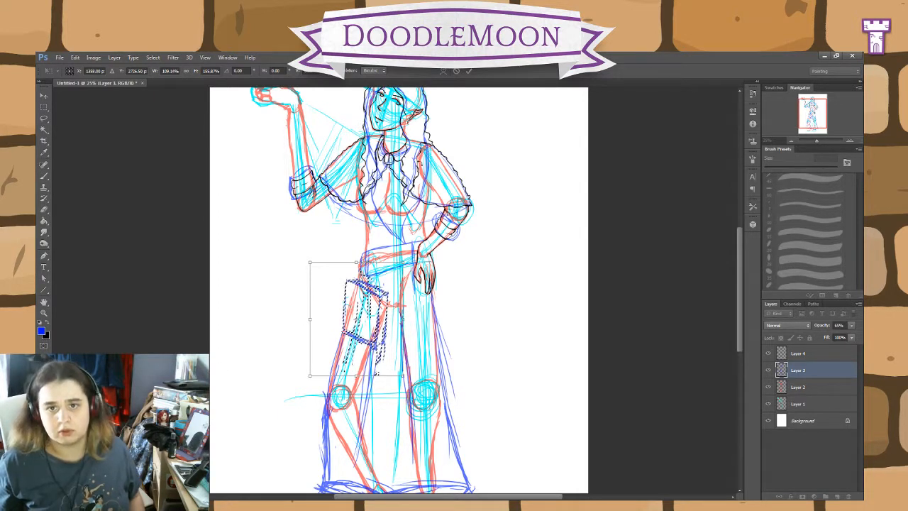
{"action": "left_click", "coordinate": [457, 72]}
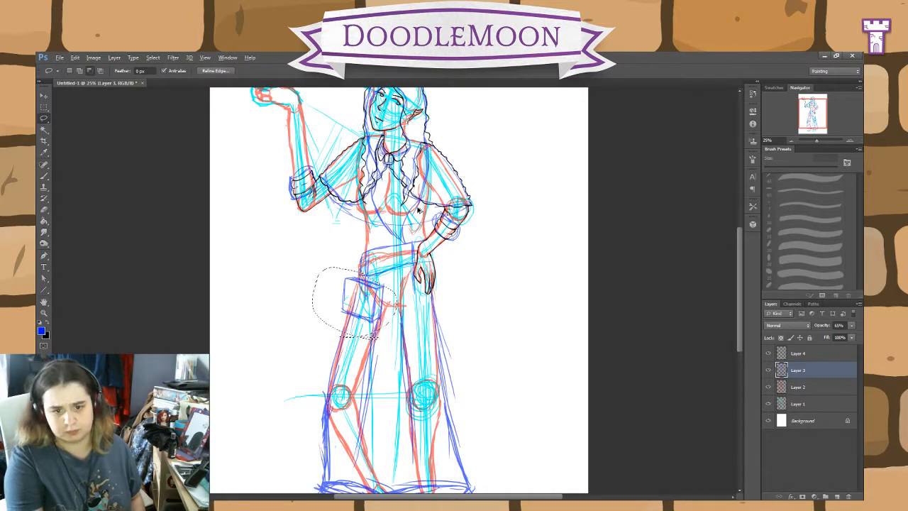
{"action": "key", "text": "ctrl+d"}
Step: Erase the boxy pouch's body and redraw it as a longer bag slanting outward along the thigh
{"action": "left_click", "coordinate": [44, 211]}
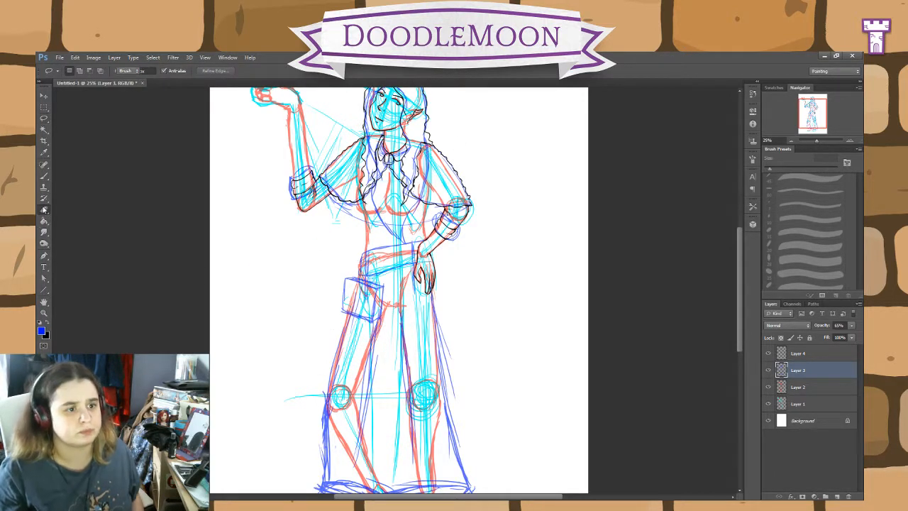
{"action": "left_click", "coordinate": [44, 211]}
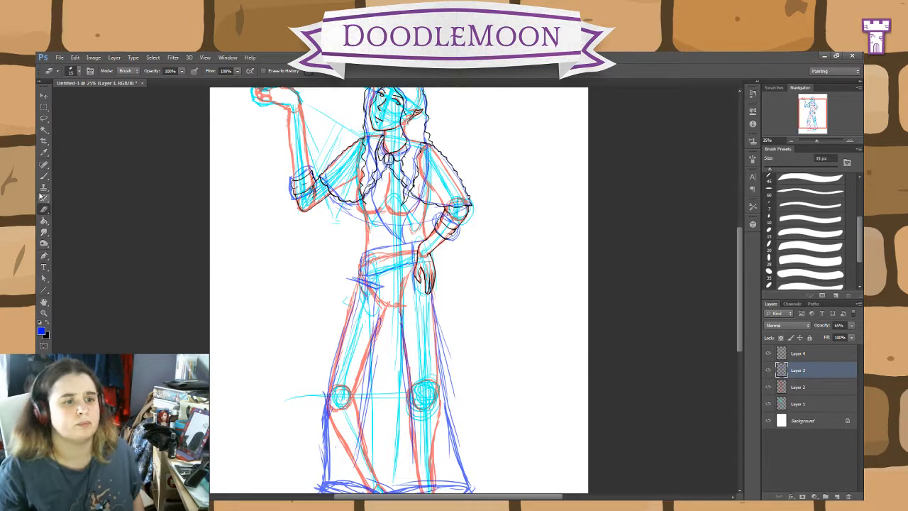
{"action": "key", "text": "b"}
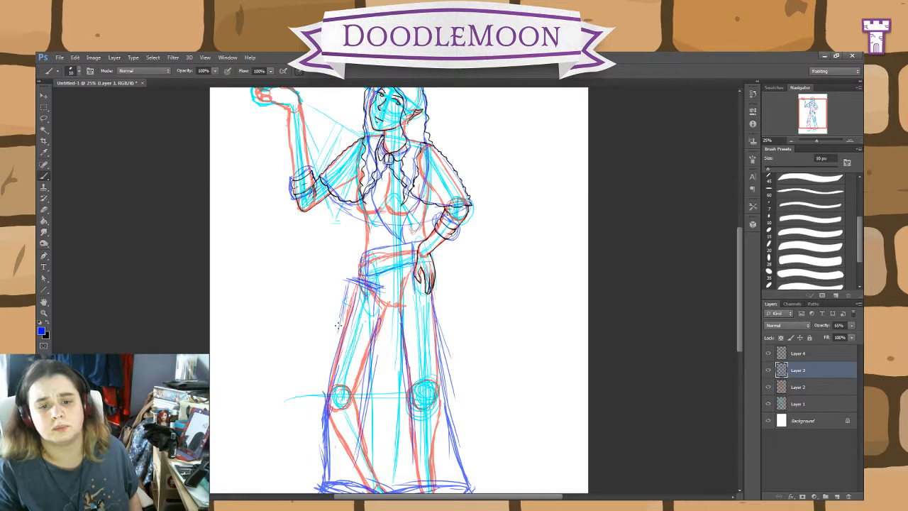
{"action": "left_click_drag", "start_coordinate": [345, 295], "coordinate": [331, 342]}
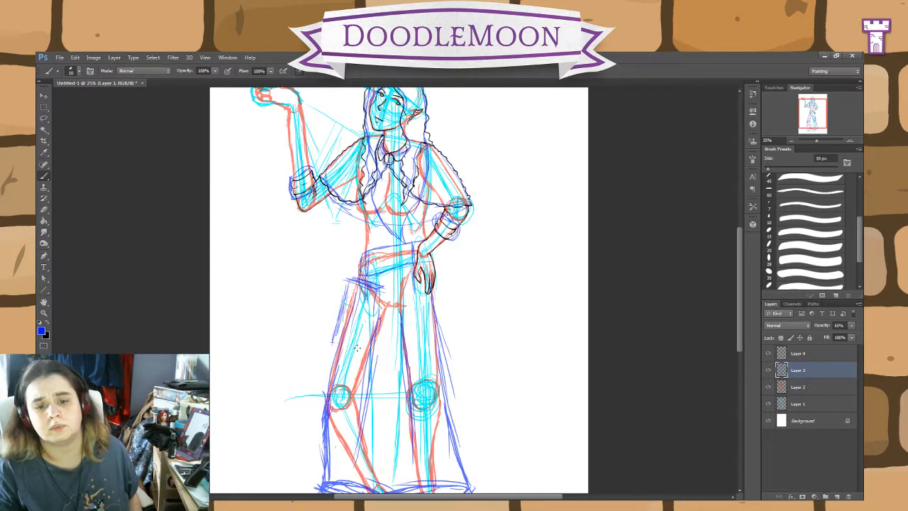
{"action": "mouse_move", "coordinate": [371, 315]}
{"action": "left_mouse_down"}
{"action": "mouse_move", "coordinate": [360, 348]}
{"action": "mouse_move", "coordinate": [327, 340]}
{"action": "left_mouse_up"}
{"action": "left_click_drag", "start_coordinate": [349, 275], "coordinate": [328, 340]}
{"action": "left_click_drag", "start_coordinate": [342, 293], "coordinate": [327, 345]}
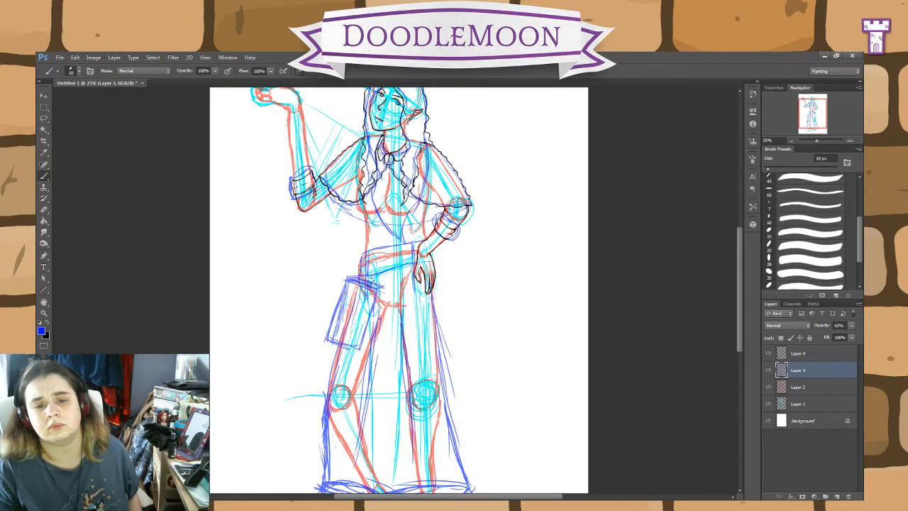
{"action": "left_click_drag", "start_coordinate": [384, 288], "coordinate": [370, 337]}
{"action": "left_click_drag", "start_coordinate": [378, 306], "coordinate": [365, 345]}
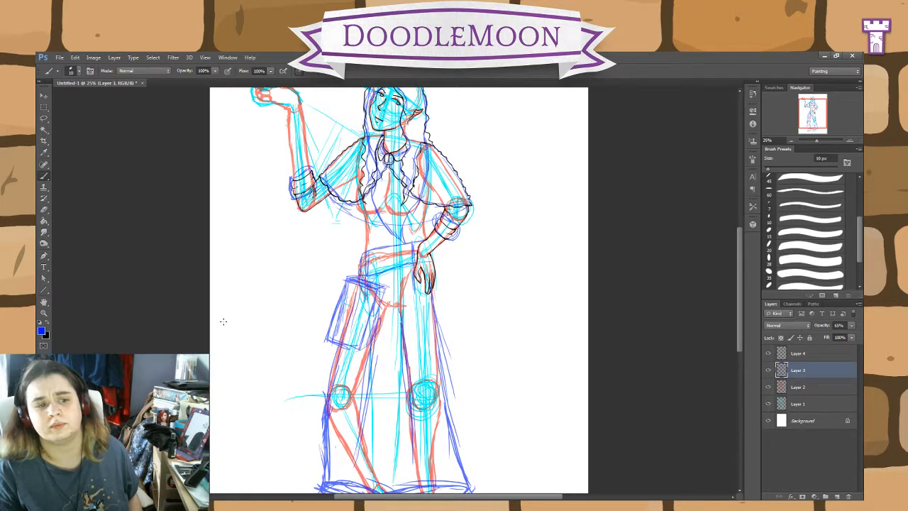
Step: Erase the whole slanted hip bag and its strap from Layer 3 with a 125 px eraser
{"action": "key", "text": "e"}
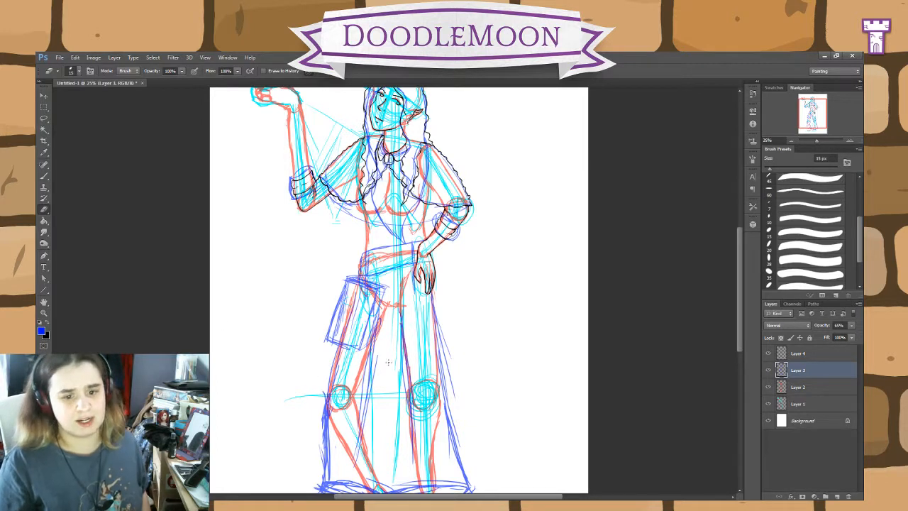
{"action": "mouse_move", "coordinate": [326, 339]}
{"action": "left_mouse_down"}
{"action": "mouse_move", "coordinate": [375, 351]}
{"action": "mouse_move", "coordinate": [379, 295]}
{"action": "mouse_move", "coordinate": [366, 336]}
{"action": "mouse_move", "coordinate": [380, 311]}
{"action": "mouse_move", "coordinate": [367, 329]}
{"action": "mouse_move", "coordinate": [349, 284]}
{"action": "mouse_move", "coordinate": [332, 316]}
{"action": "mouse_move", "coordinate": [347, 306]}
{"action": "mouse_move", "coordinate": [336, 336]}
{"action": "mouse_move", "coordinate": [348, 327]}
{"action": "mouse_move", "coordinate": [332, 335]}
{"action": "mouse_move", "coordinate": [370, 346]}
{"action": "left_mouse_up"}
{"action": "key", "text": "bracketright"}
{"action": "key", "text": "bracketright"}
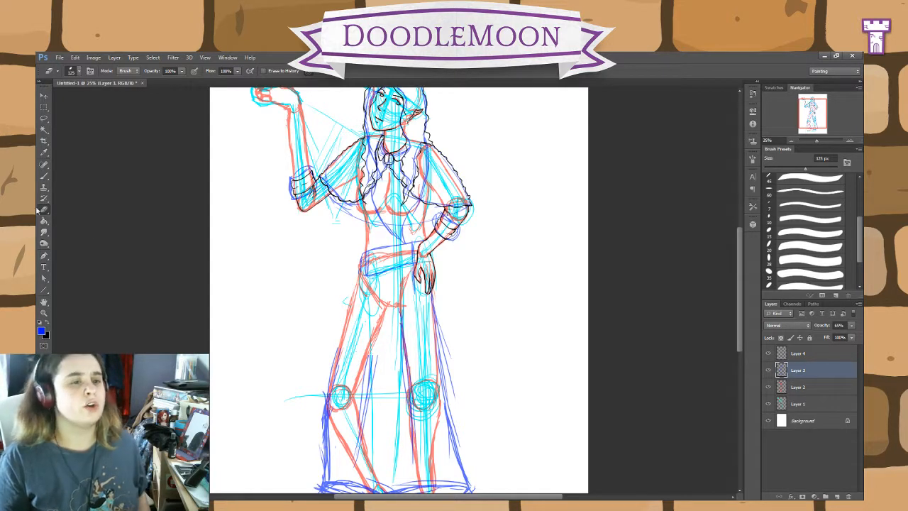
Step: Erase the black inked lines of the lowered hand on Layer 4
{"action": "left_click", "coordinate": [44, 176]}
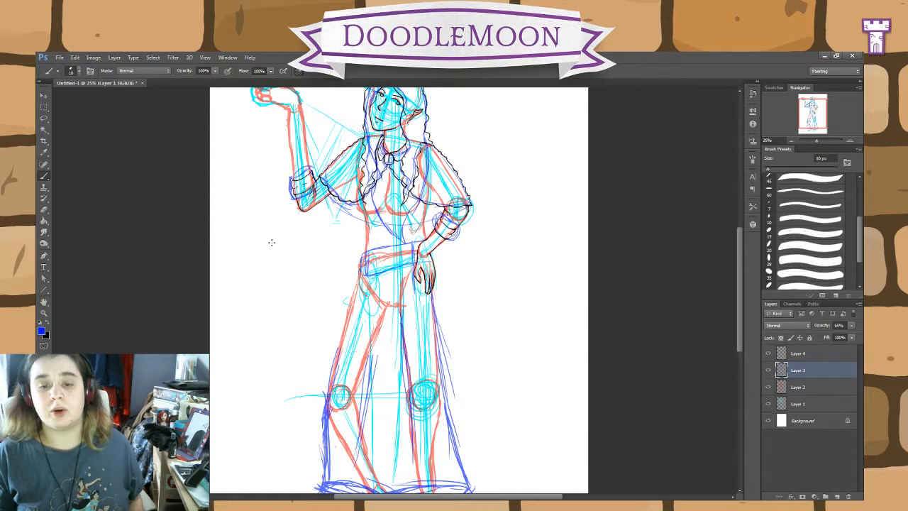
{"action": "key", "text": "alt+bracketright"}
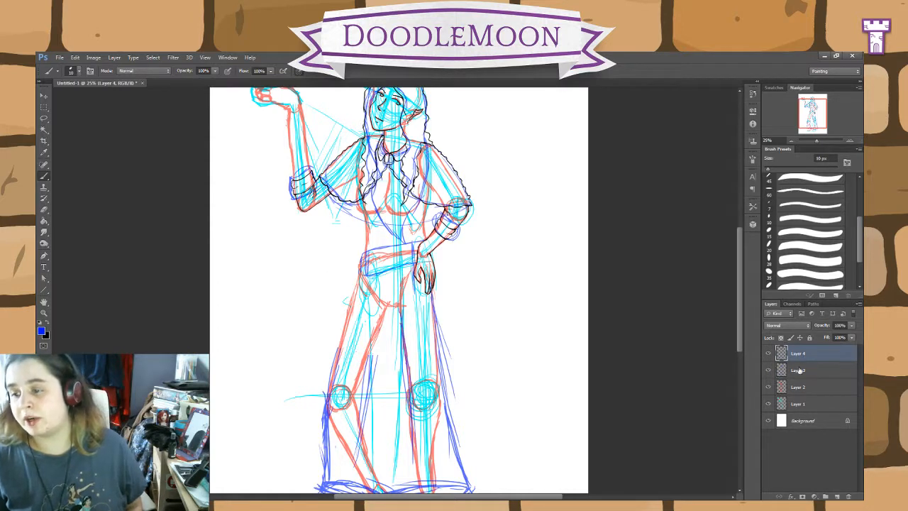
{"action": "left_click", "coordinate": [44, 211]}
{"action": "mouse_move", "coordinate": [435, 299]}
{"action": "left_mouse_down"}
{"action": "mouse_move", "coordinate": [411, 272]}
{"action": "mouse_move", "coordinate": [430, 275]}
{"action": "left_mouse_up"}
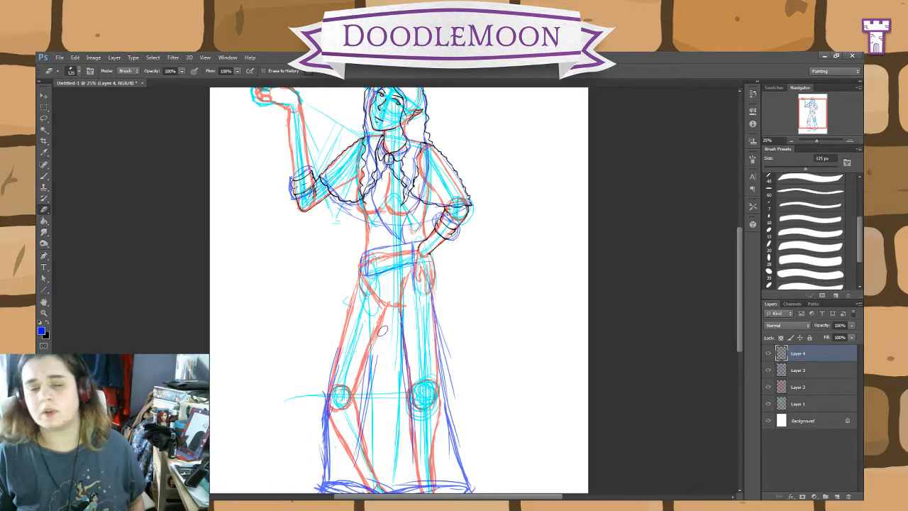
Step: On Layer 3, sketch a large blue bag hanging from the sash over the lowered hand and upper thigh
{"action": "key", "text": "alt+bracketleft"}
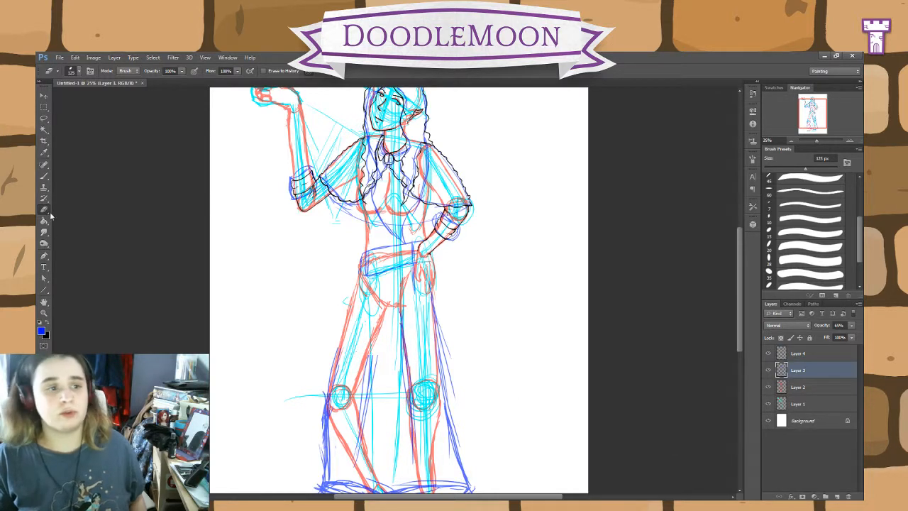
{"action": "left_click", "coordinate": [44, 176]}
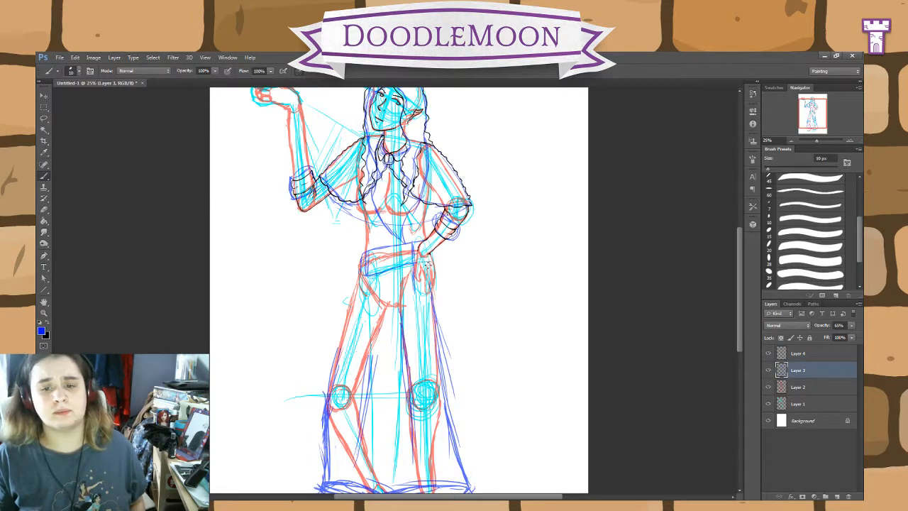
{"action": "left_click_drag", "start_coordinate": [433, 264], "coordinate": [398, 276]}
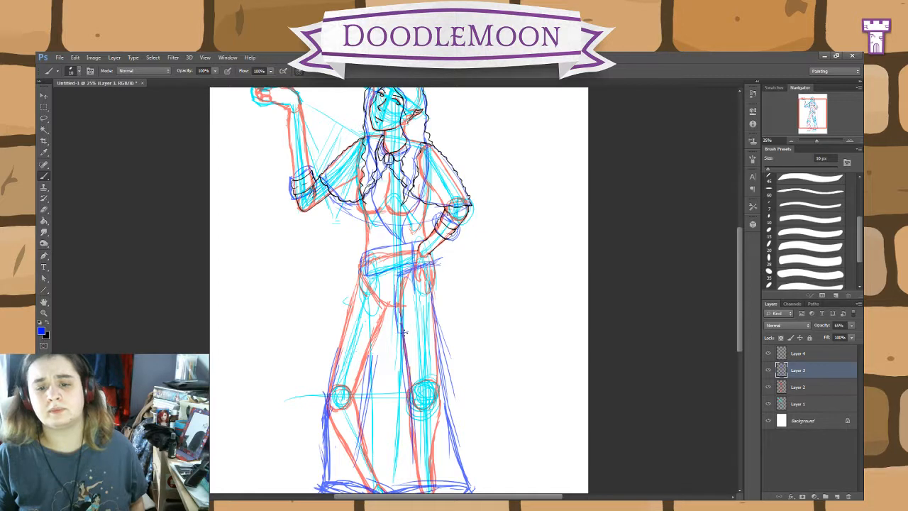
{"action": "mouse_move", "coordinate": [409, 290]}
{"action": "left_mouse_down"}
{"action": "mouse_move", "coordinate": [411, 332]}
{"action": "mouse_move", "coordinate": [452, 286]}
{"action": "mouse_move", "coordinate": [454, 295]}
{"action": "mouse_move", "coordinate": [442, 264]}
{"action": "mouse_move", "coordinate": [456, 317]}
{"action": "left_mouse_up"}
{"action": "left_click_drag", "start_coordinate": [394, 336], "coordinate": [459, 313]}
{"action": "mouse_move", "coordinate": [415, 332]}
{"action": "left_mouse_down"}
{"action": "mouse_move", "coordinate": [457, 315]}
{"action": "mouse_move", "coordinate": [445, 321]}
{"action": "left_mouse_up"}
{"action": "mouse_move", "coordinate": [408, 335]}
{"action": "left_mouse_down"}
{"action": "mouse_move", "coordinate": [411, 274]}
{"action": "mouse_move", "coordinate": [394, 310]}
{"action": "mouse_move", "coordinate": [398, 277]}
{"action": "left_mouse_up"}
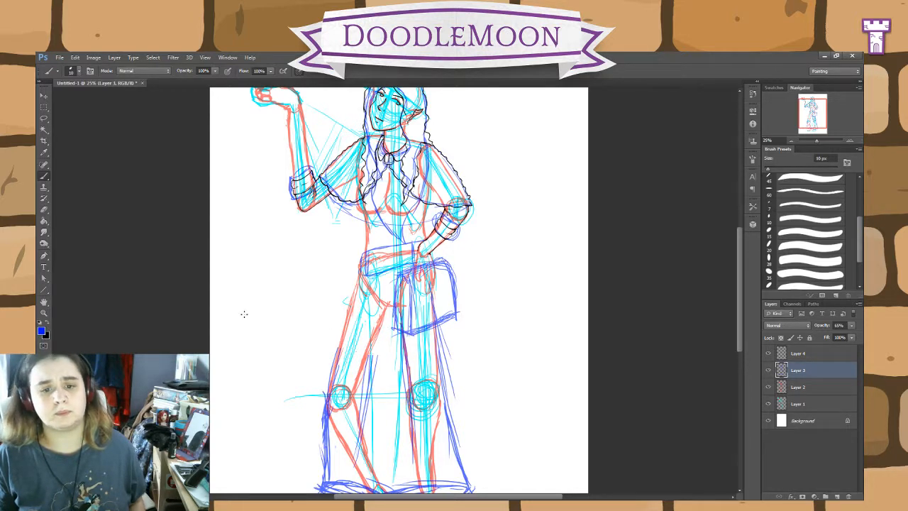
{"action": "left_click", "coordinate": [798, 353]}
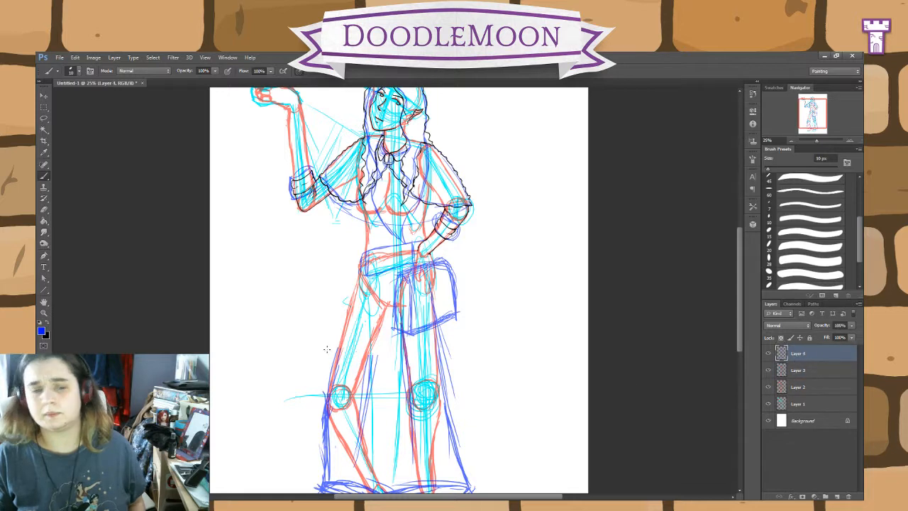
{"action": "left_click", "coordinate": [47, 323]}
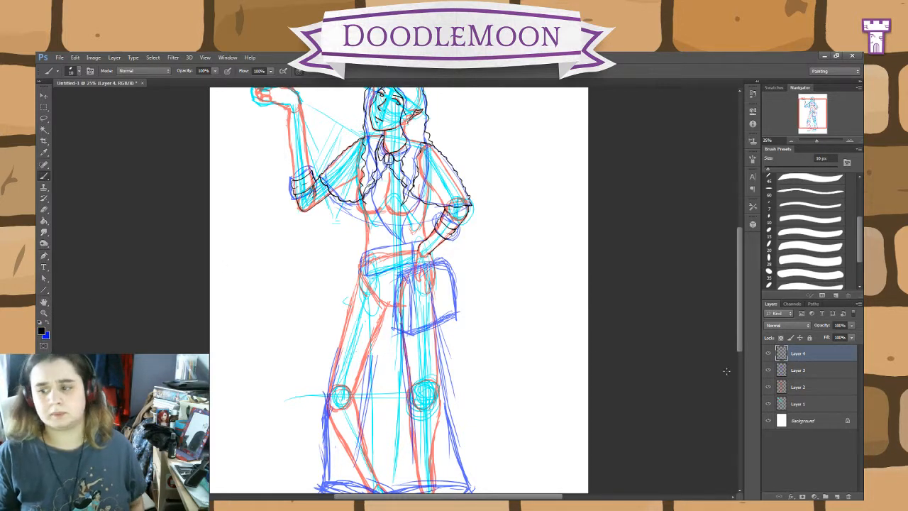
{"action": "left_click", "coordinate": [798, 369]}
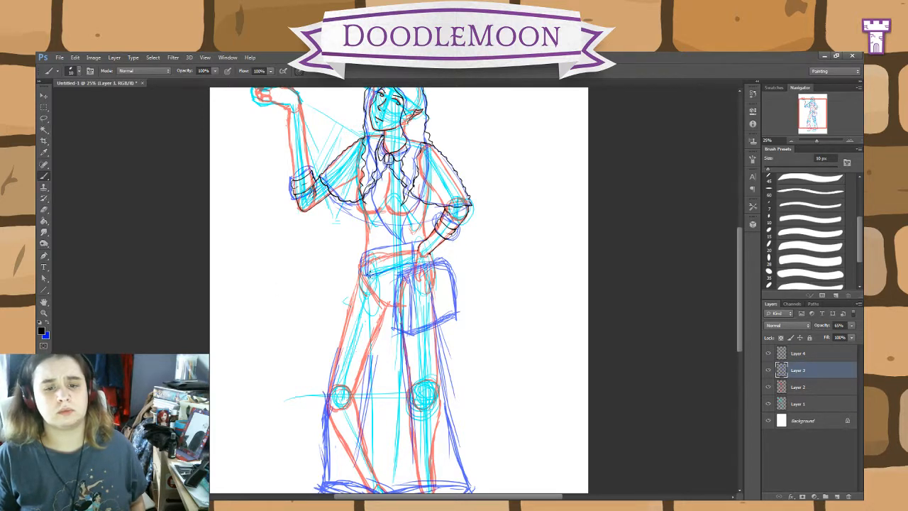
{"action": "left_click_drag", "start_coordinate": [361, 285], "coordinate": [372, 281]}
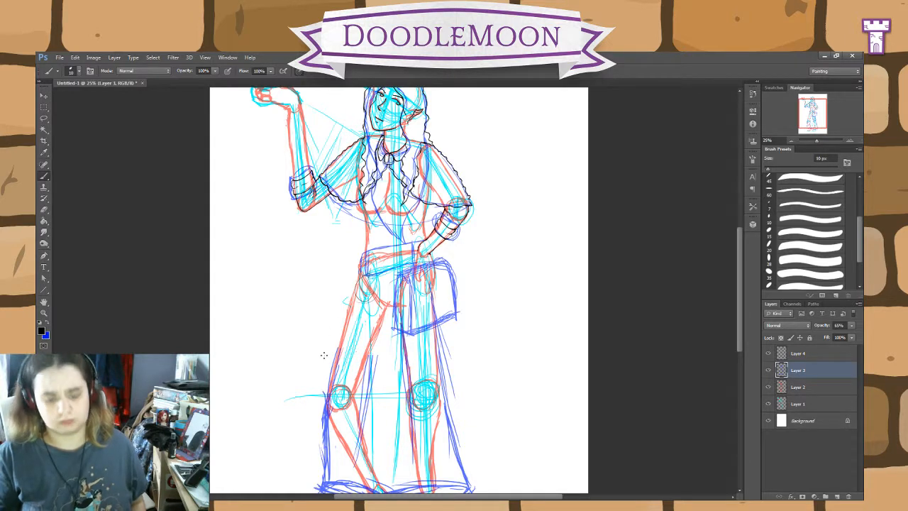
{"action": "key", "text": "ctrl+z"}
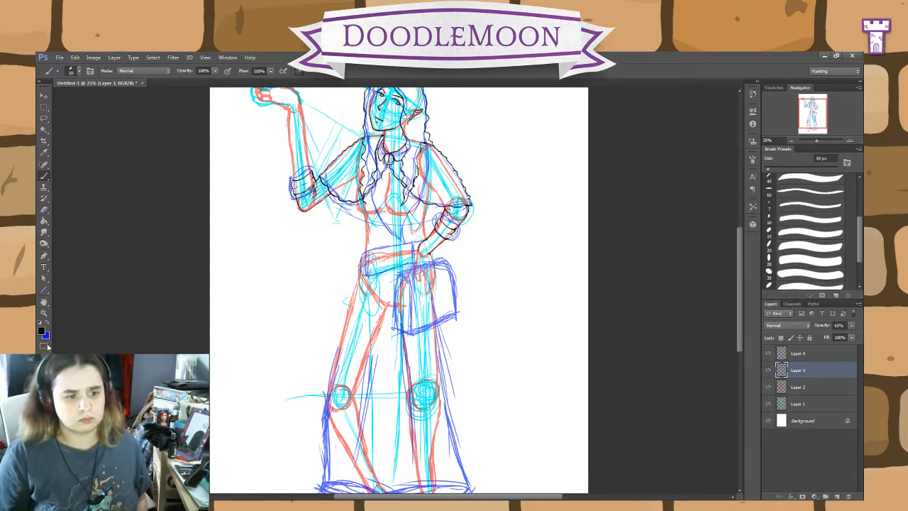
Step: Sketch in blue on Layer 3 a belt loop and two overlapping round shapes hanging from the sash at the hip opposite the bag
{"action": "key", "text": "i"}
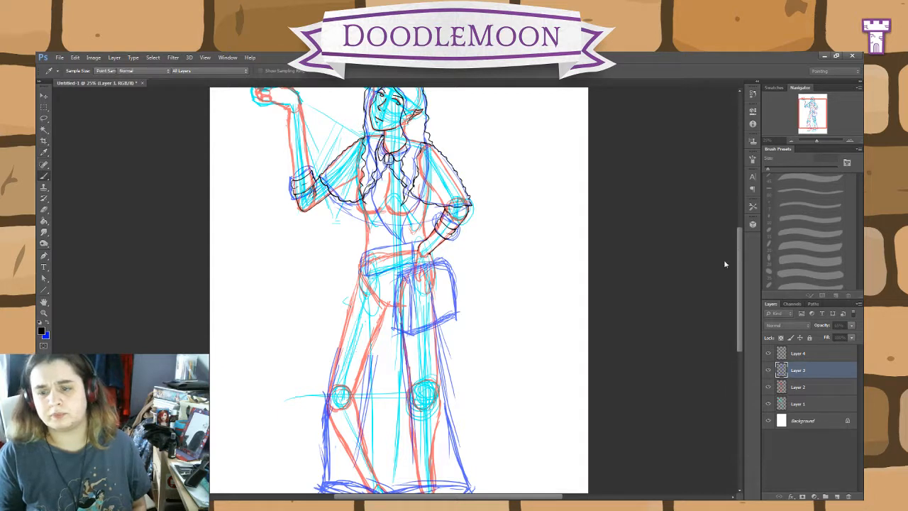
{"action": "left_click", "coordinate": [725, 264]}
{"action": "left_click", "coordinate": [47, 322]}
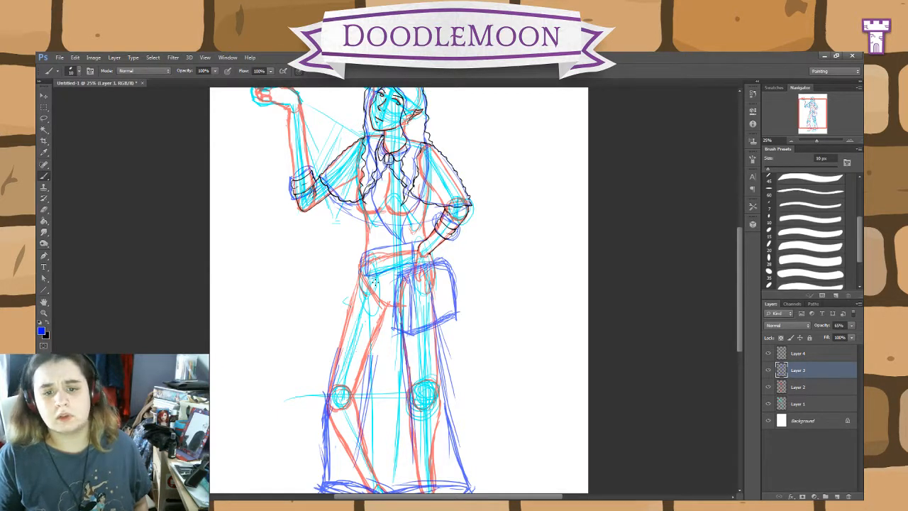
{"action": "mouse_move", "coordinate": [381, 289]}
{"action": "left_mouse_down"}
{"action": "mouse_move", "coordinate": [361, 301]}
{"action": "mouse_move", "coordinate": [369, 290]}
{"action": "mouse_move", "coordinate": [355, 297]}
{"action": "mouse_move", "coordinate": [374, 263]}
{"action": "left_mouse_up"}
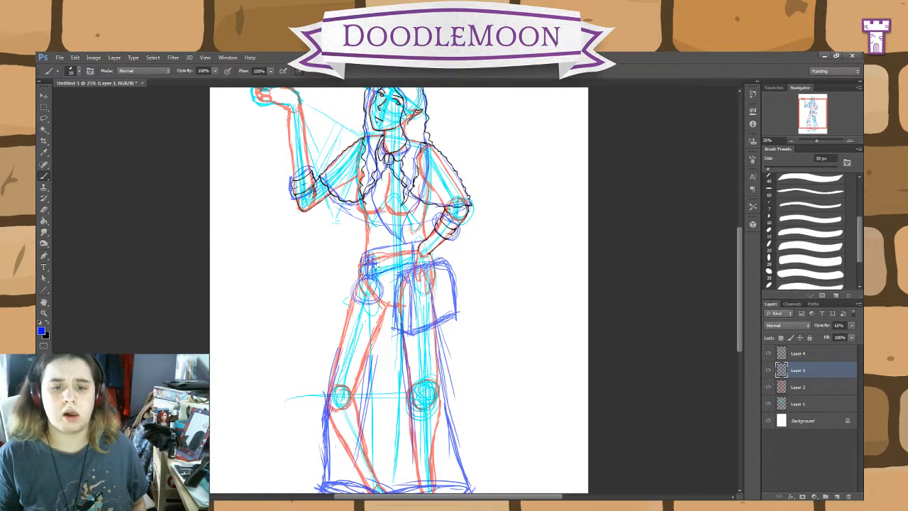
{"action": "mouse_move", "coordinate": [376, 262]}
{"action": "left_mouse_down"}
{"action": "mouse_move", "coordinate": [338, 289]}
{"action": "mouse_move", "coordinate": [346, 300]}
{"action": "mouse_move", "coordinate": [337, 293]}
{"action": "mouse_move", "coordinate": [344, 300]}
{"action": "mouse_move", "coordinate": [358, 276]}
{"action": "mouse_move", "coordinate": [348, 301]}
{"action": "left_mouse_up"}
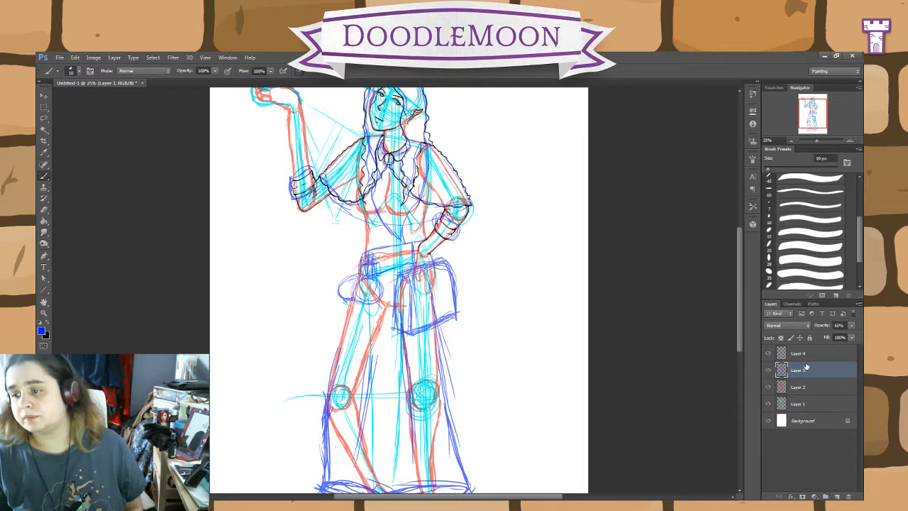
Step: On Layer 4, ink the palm edge and the long fingers of the lowered hand in black with the 10 px brush
{"action": "left_click", "coordinate": [805, 353]}
{"action": "left_click", "coordinate": [45, 325]}
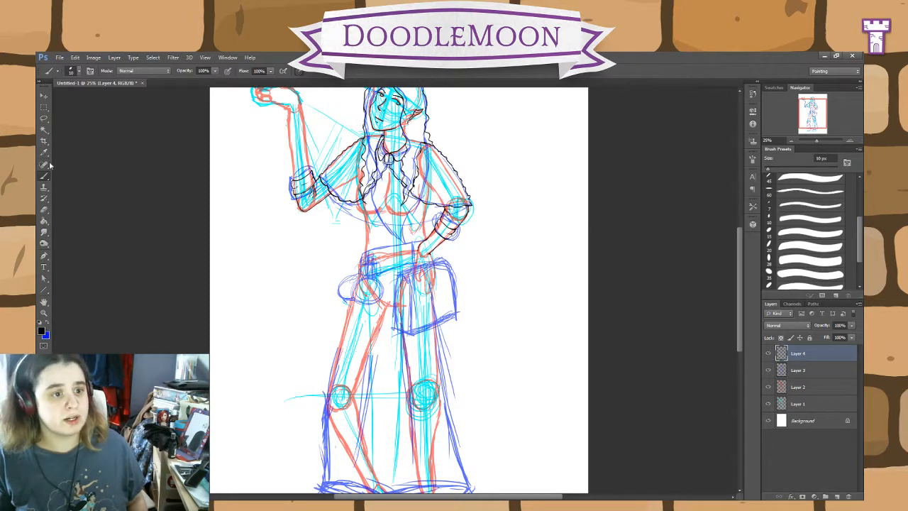
{"action": "key", "text": "ctrl+plus"}
{"action": "key", "text": "ctrl+plus"}
{"action": "key", "text": "ctrl+plus"}
{"action": "key", "text": "ctrl+plus"}
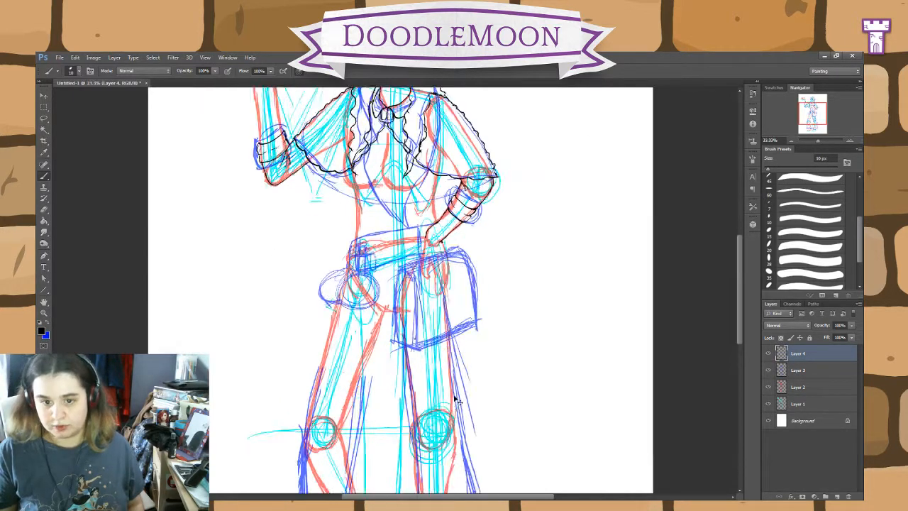
{"action": "left_click_drag", "start_coordinate": [590, 270], "coordinate": [534, 329]}
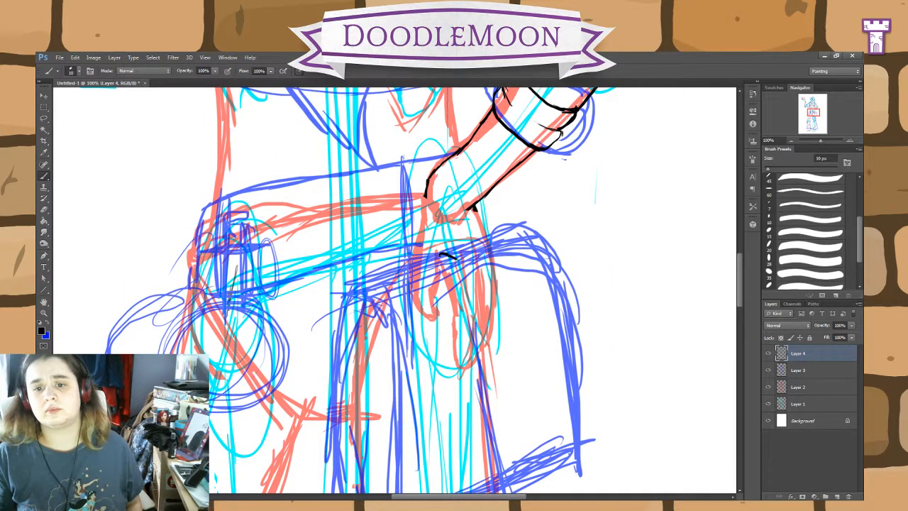
{"action": "mouse_move", "coordinate": [457, 259]}
{"action": "left_mouse_down"}
{"action": "mouse_move", "coordinate": [469, 355]}
{"action": "mouse_move", "coordinate": [480, 354]}
{"action": "mouse_move", "coordinate": [480, 263]}
{"action": "left_mouse_up"}
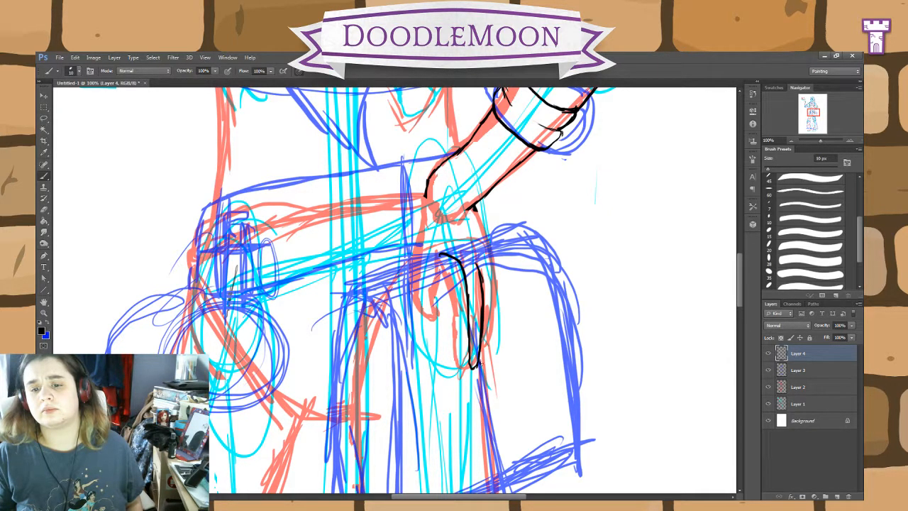
{"action": "mouse_move", "coordinate": [479, 366]}
{"action": "left_mouse_down"}
{"action": "mouse_move", "coordinate": [490, 331]}
{"action": "mouse_move", "coordinate": [488, 277]}
{"action": "left_mouse_up"}
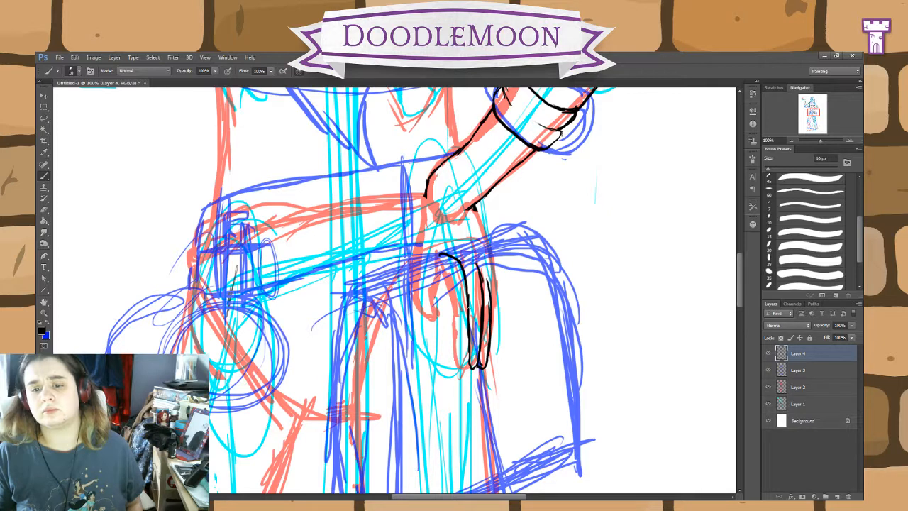
Step: Erase the upper parts of the lines between the lowered hand's fingers with a 45 px eraser
{"action": "left_click", "coordinate": [44, 210]}
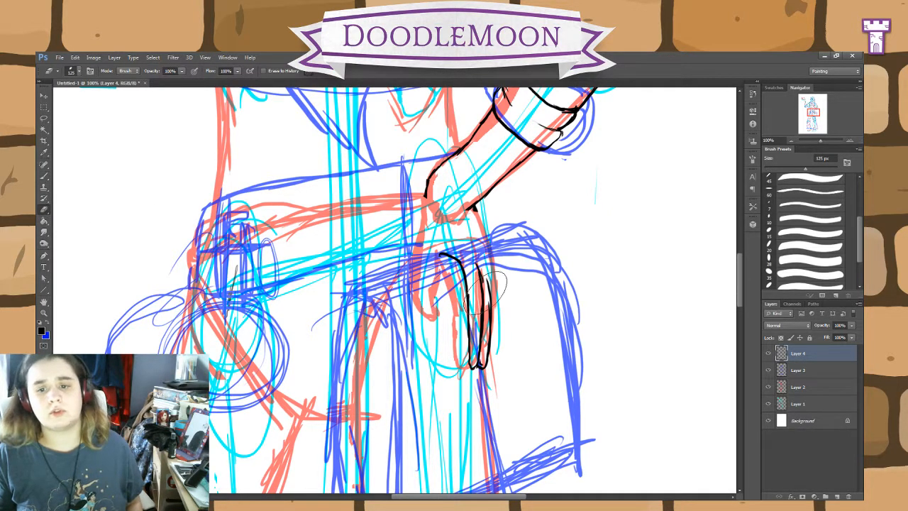
{"action": "key", "text": "bracketleft"}
{"action": "key", "text": "bracketleft"}
{"action": "key", "text": "bracketleft"}
{"action": "key", "text": "bracketleft"}
{"action": "key", "text": "bracketleft"}
{"action": "key", "text": "bracketleft"}
{"action": "key", "text": "bracketleft"}
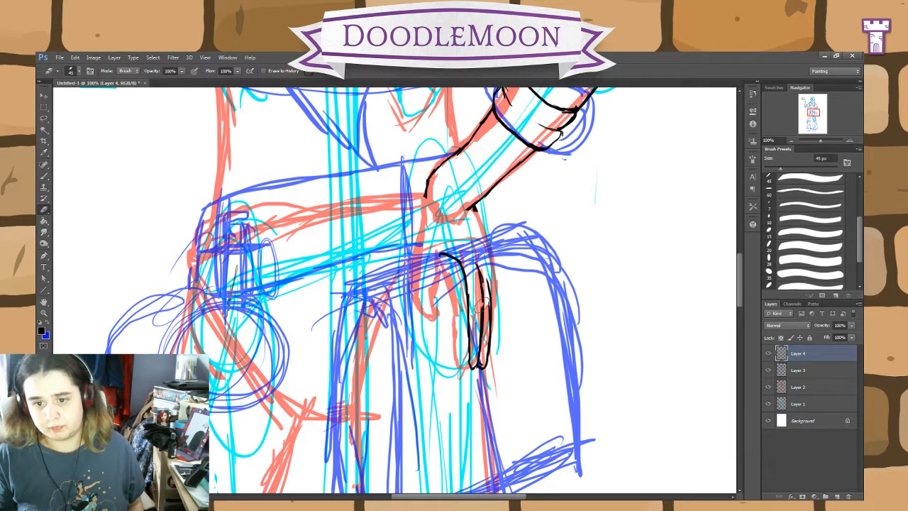
{"action": "mouse_move", "coordinate": [483, 301]}
{"action": "left_mouse_down"}
{"action": "mouse_move", "coordinate": [474, 258]}
{"action": "mouse_move", "coordinate": [492, 313]}
{"action": "mouse_move", "coordinate": [476, 334]}
{"action": "left_mouse_up"}
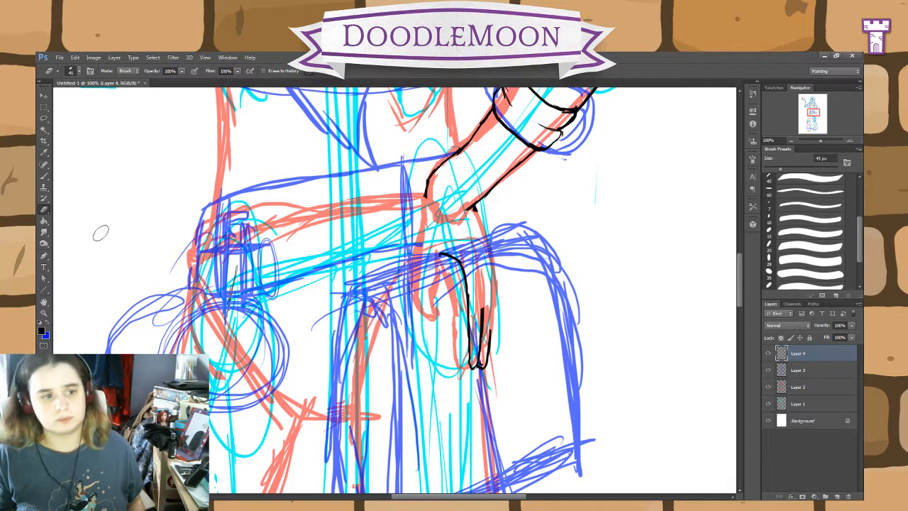
Step: Ink the back of the lowered hand, the outer finger and the thumb side from the wrist down
{"action": "left_click", "coordinate": [44, 176]}
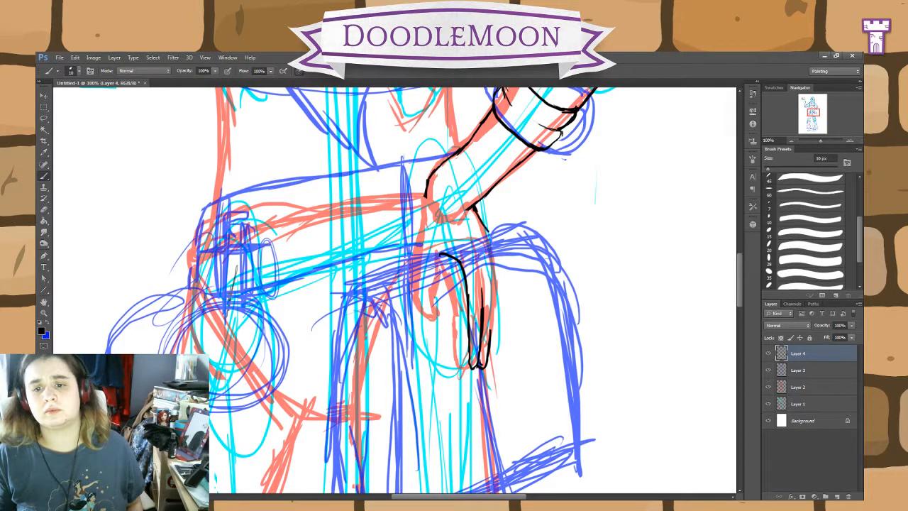
{"action": "mouse_move", "coordinate": [496, 240]}
{"action": "left_mouse_down"}
{"action": "mouse_move", "coordinate": [506, 271]}
{"action": "mouse_move", "coordinate": [503, 328]}
{"action": "left_mouse_up"}
{"action": "left_click_drag", "start_coordinate": [499, 287], "coordinate": [497, 332]}
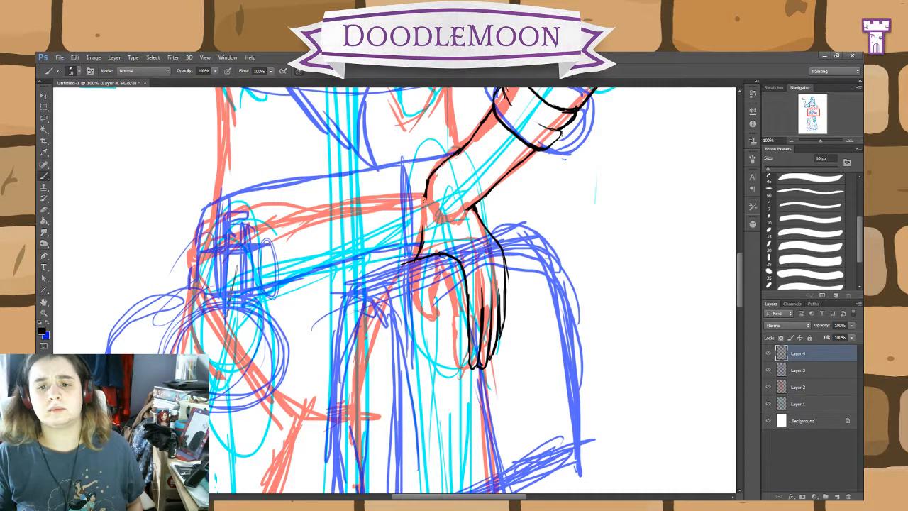
{"action": "left_click_drag", "start_coordinate": [426, 202], "coordinate": [420, 245]}
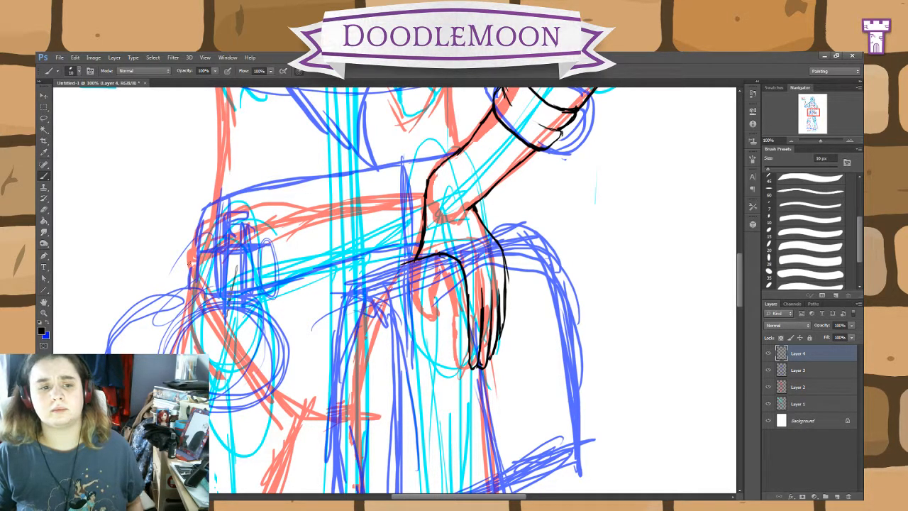
Step: Erase the inked thumb side and the curved palm line above the fingers
{"action": "left_click", "coordinate": [44, 210]}
{"action": "mouse_move", "coordinate": [422, 269]}
{"action": "left_mouse_down"}
{"action": "mouse_move", "coordinate": [415, 259]}
{"action": "mouse_move", "coordinate": [425, 255]}
{"action": "mouse_move", "coordinate": [425, 212]}
{"action": "mouse_move", "coordinate": [415, 233]}
{"action": "left_mouse_up"}
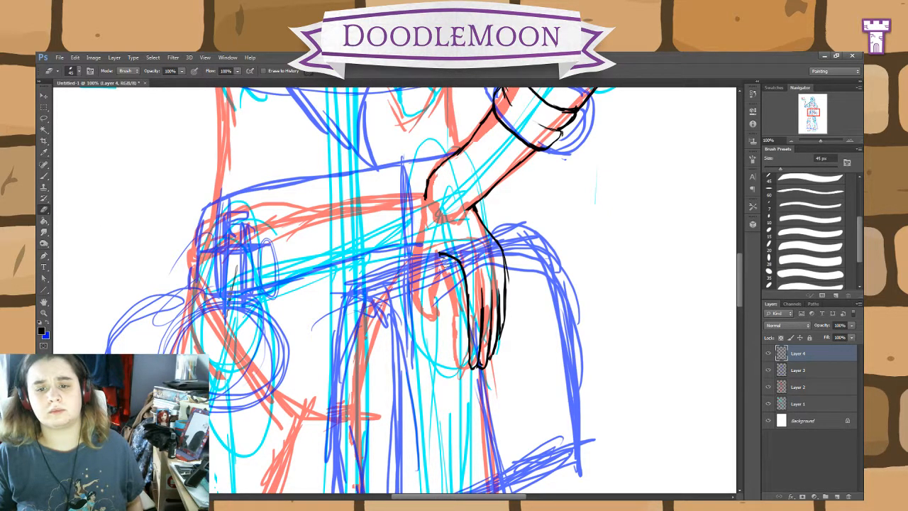
{"action": "left_click_drag", "start_coordinate": [451, 270], "coordinate": [442, 253]}
Step: Redraw the thumb reaching onto the bag, ink the bag's upper edge beneath the palm, and clean the stray lines at the thumb tip
{"action": "left_click", "coordinate": [43, 176]}
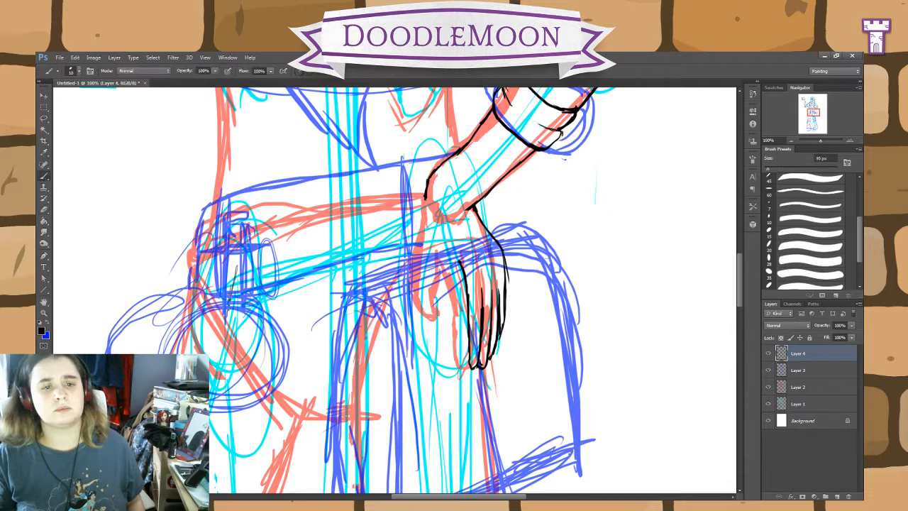
{"action": "mouse_move", "coordinate": [426, 202]}
{"action": "left_mouse_down"}
{"action": "mouse_move", "coordinate": [413, 249]}
{"action": "mouse_move", "coordinate": [388, 270]}
{"action": "left_mouse_up"}
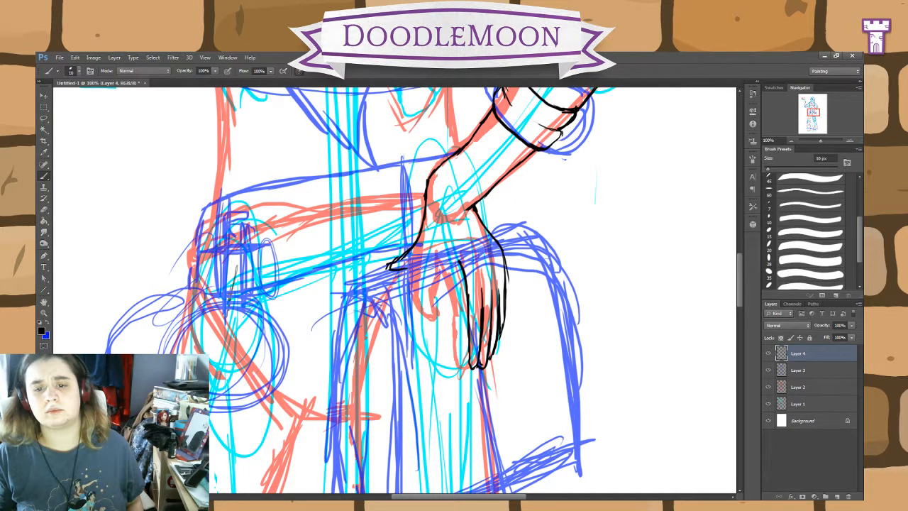
{"action": "mouse_move", "coordinate": [462, 264]}
{"action": "left_mouse_down"}
{"action": "mouse_move", "coordinate": [419, 259]}
{"action": "mouse_move", "coordinate": [348, 288]}
{"action": "left_mouse_up"}
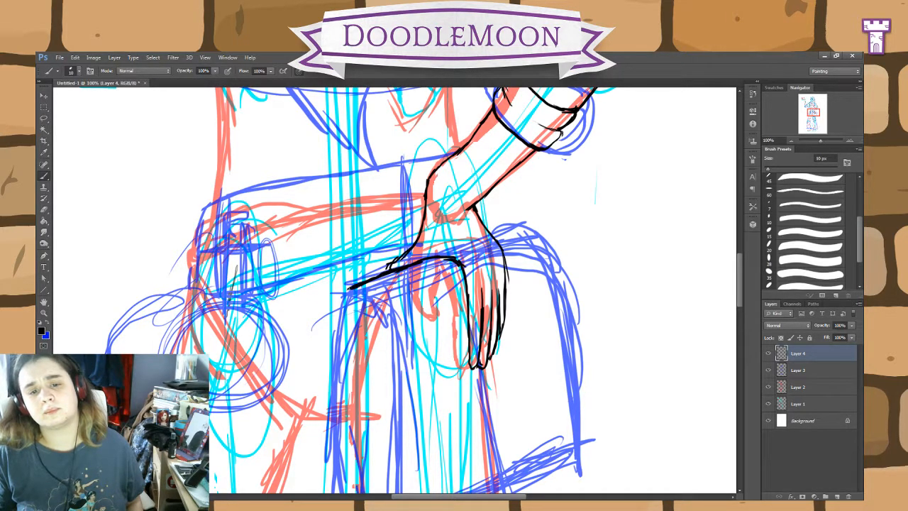
{"action": "key", "text": "e"}
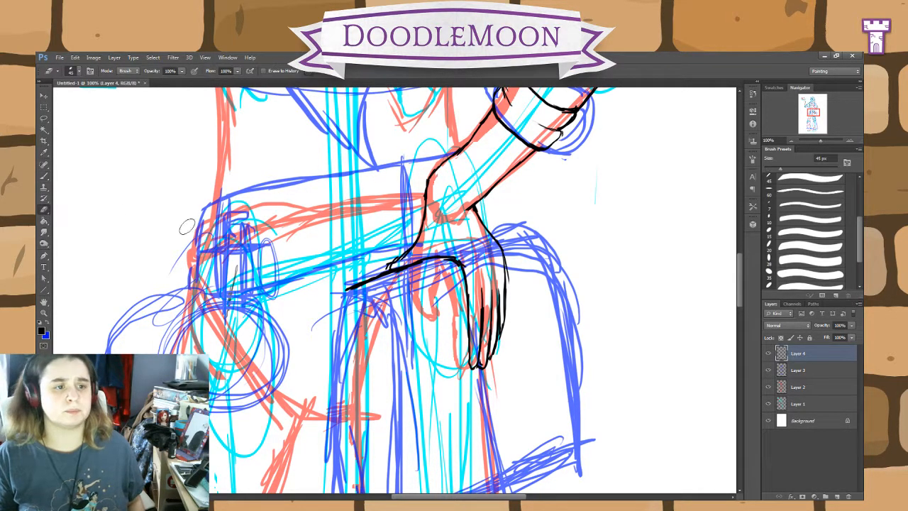
{"action": "mouse_move", "coordinate": [382, 267]}
{"action": "left_mouse_down"}
{"action": "mouse_move", "coordinate": [402, 250]}
{"action": "mouse_move", "coordinate": [405, 257]}
{"action": "left_mouse_up"}
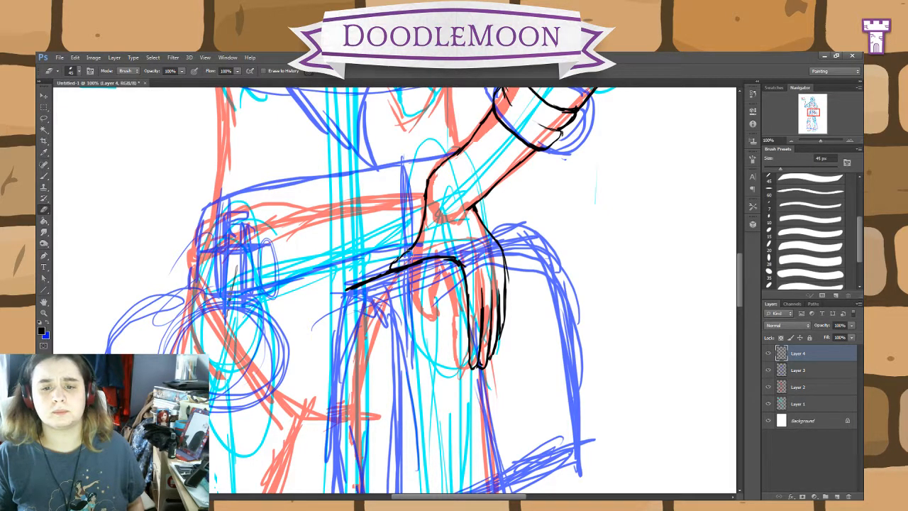
Step: Ink the bag's top surface on both sides of the lowered hand, including its corners and front edge
{"action": "left_click", "coordinate": [44, 176]}
{"action": "left_click_drag", "start_coordinate": [491, 238], "coordinate": [508, 231]}
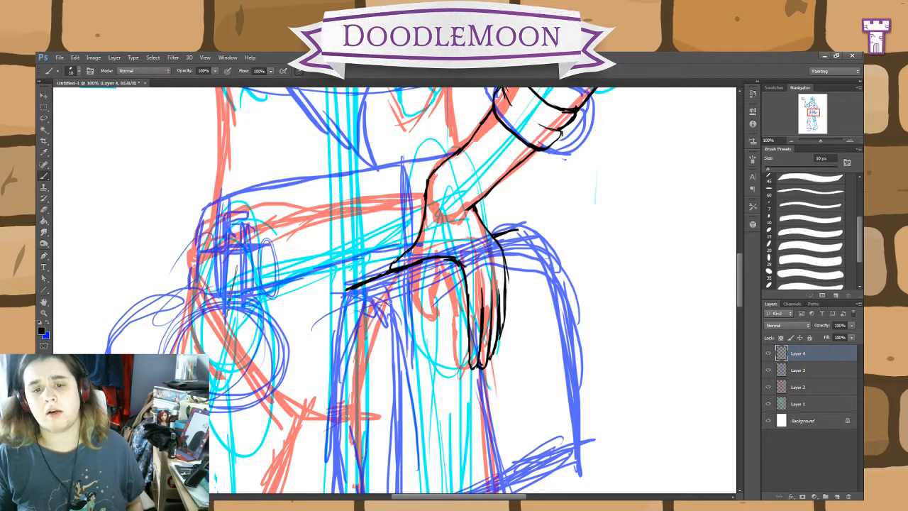
{"action": "mouse_move", "coordinate": [390, 300]}
{"action": "left_mouse_down"}
{"action": "mouse_move", "coordinate": [343, 291]}
{"action": "mouse_move", "coordinate": [414, 296]}
{"action": "mouse_move", "coordinate": [405, 295]}
{"action": "mouse_move", "coordinate": [456, 276]}
{"action": "left_mouse_up"}
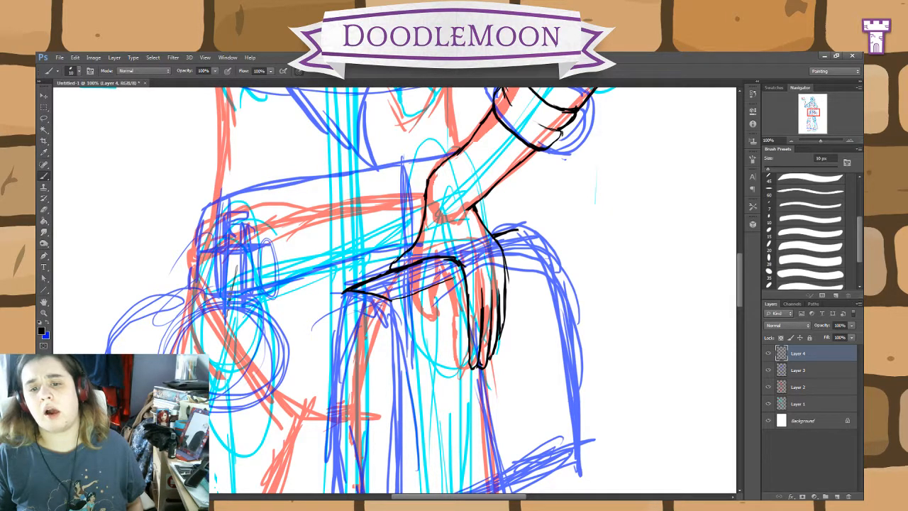
{"action": "mouse_move", "coordinate": [508, 259]}
{"action": "left_mouse_down"}
{"action": "mouse_move", "coordinate": [537, 245]}
{"action": "mouse_move", "coordinate": [510, 230]}
{"action": "mouse_move", "coordinate": [542, 240]}
{"action": "left_mouse_up"}
Step: Ink the bag's front face with both vertical edges and the lower edge, and clean the overshoot at its lower outer corner
{"action": "left_click_drag", "start_coordinate": [602, 324], "coordinate": [590, 251]}
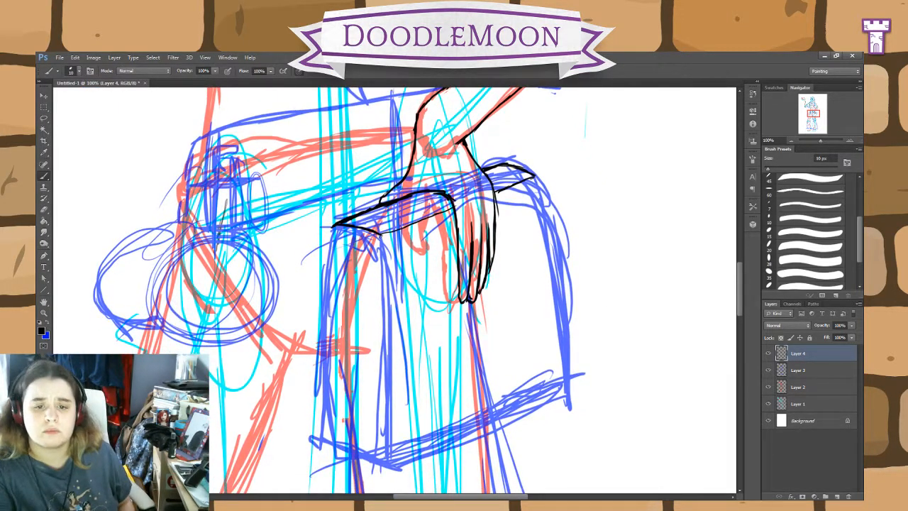
{"action": "left_click_drag", "start_coordinate": [380, 232], "coordinate": [395, 434]}
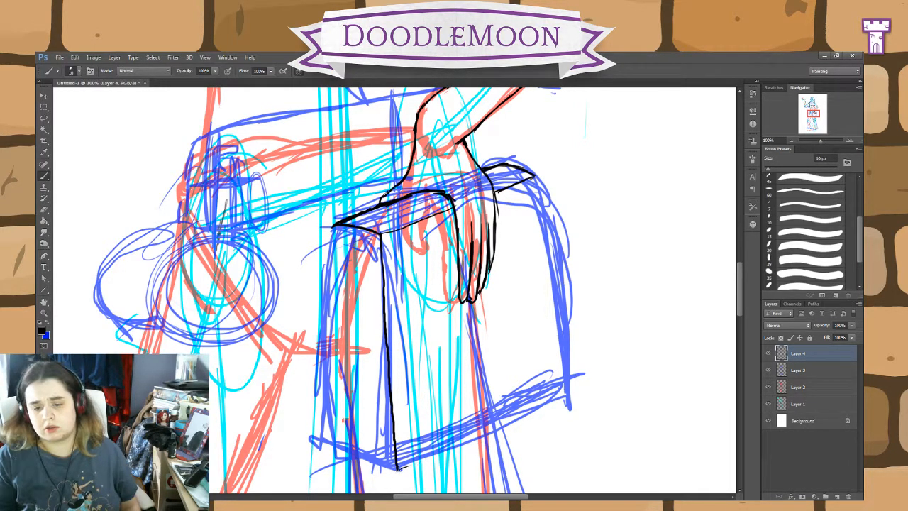
{"action": "left_click_drag", "start_coordinate": [397, 468], "coordinate": [574, 395]}
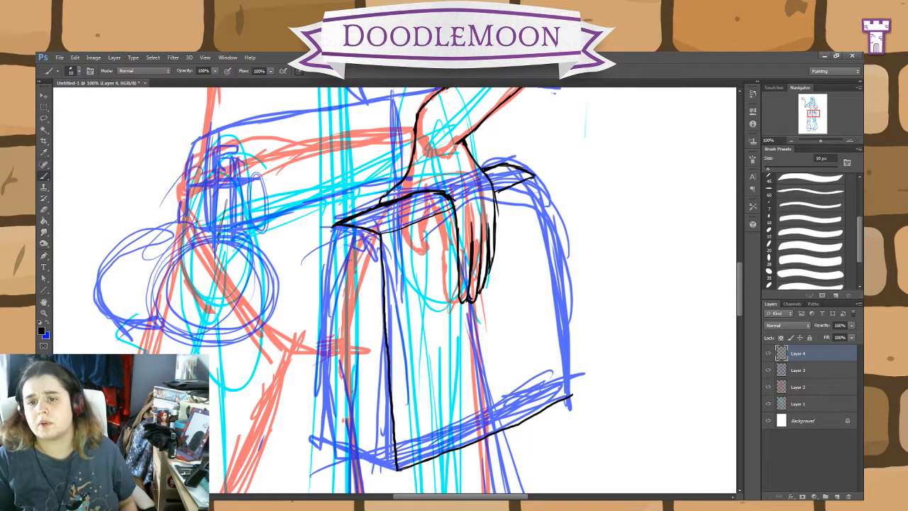
{"action": "left_click_drag", "start_coordinate": [534, 173], "coordinate": [562, 389]}
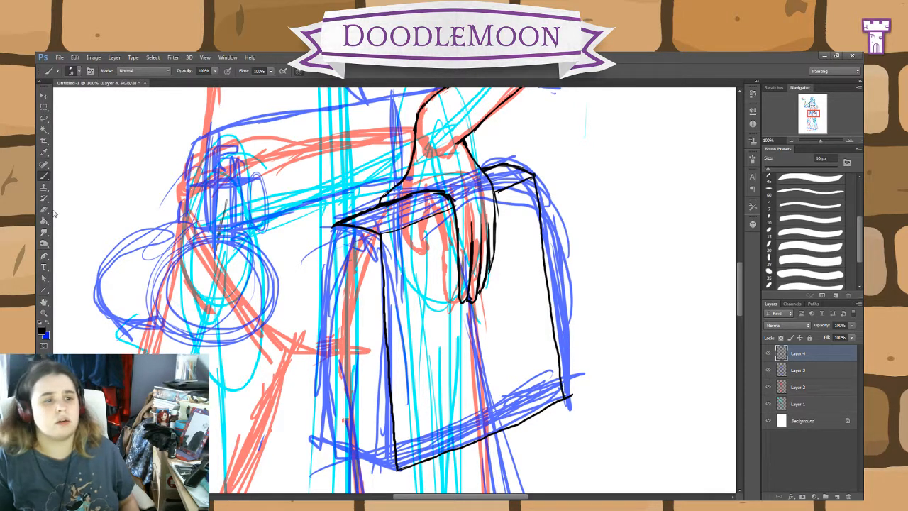
{"action": "key", "text": "e"}
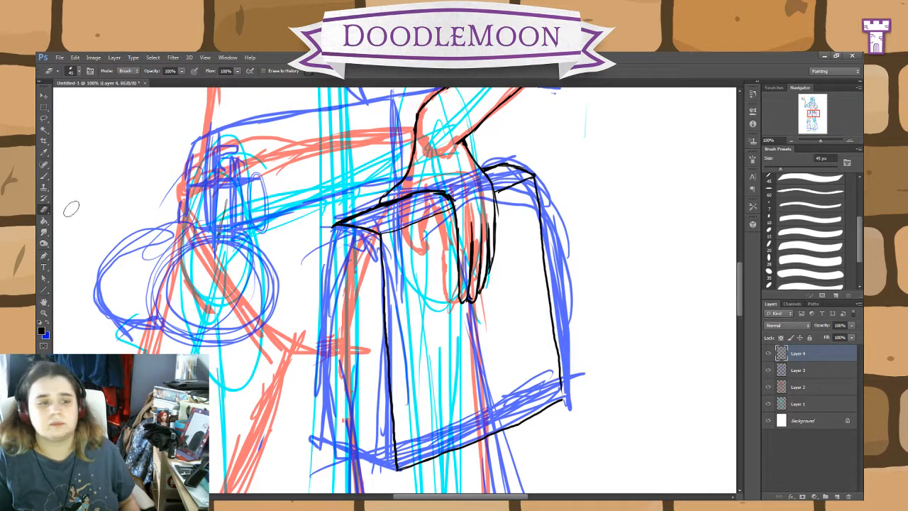
{"action": "left_click", "coordinate": [44, 176]}
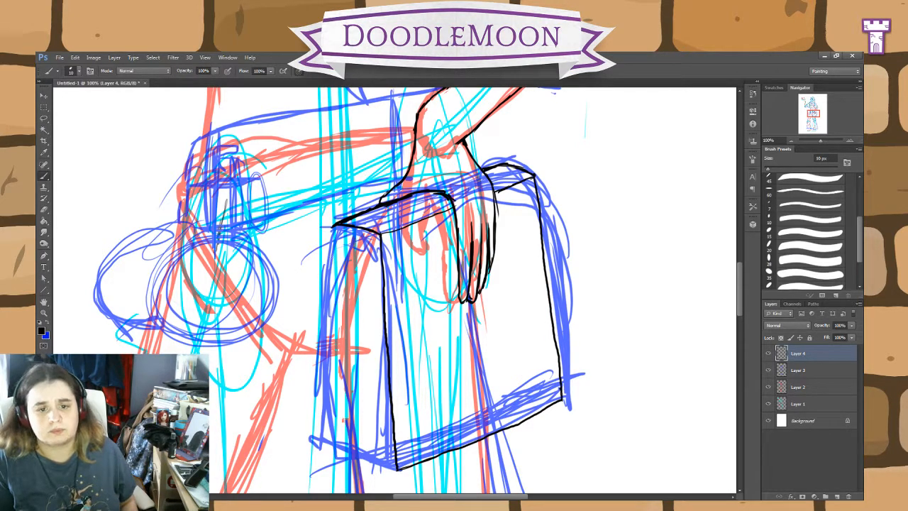
Step: Ink the bag's narrow side panel with its back edge, inner line and lower edge, and add vertical fold strokes
{"action": "left_click_drag", "start_coordinate": [334, 225], "coordinate": [323, 430]}
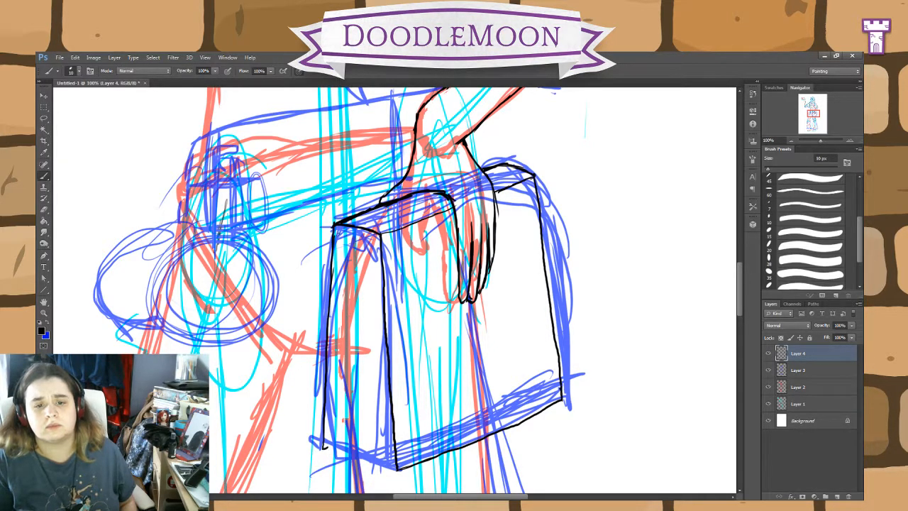
{"action": "mouse_move", "coordinate": [334, 225]}
{"action": "left_mouse_down"}
{"action": "mouse_move", "coordinate": [356, 235]}
{"action": "mouse_move", "coordinate": [339, 258]}
{"action": "mouse_move", "coordinate": [333, 427]}
{"action": "mouse_move", "coordinate": [387, 463]}
{"action": "mouse_move", "coordinate": [379, 419]}
{"action": "left_mouse_up"}
{"action": "left_click_drag", "start_coordinate": [385, 462], "coordinate": [375, 336]}
{"action": "left_click_drag", "start_coordinate": [376, 420], "coordinate": [364, 297]}
{"action": "left_click_drag", "start_coordinate": [374, 428], "coordinate": [362, 290]}
{"action": "left_click_drag", "start_coordinate": [355, 411], "coordinate": [364, 301]}
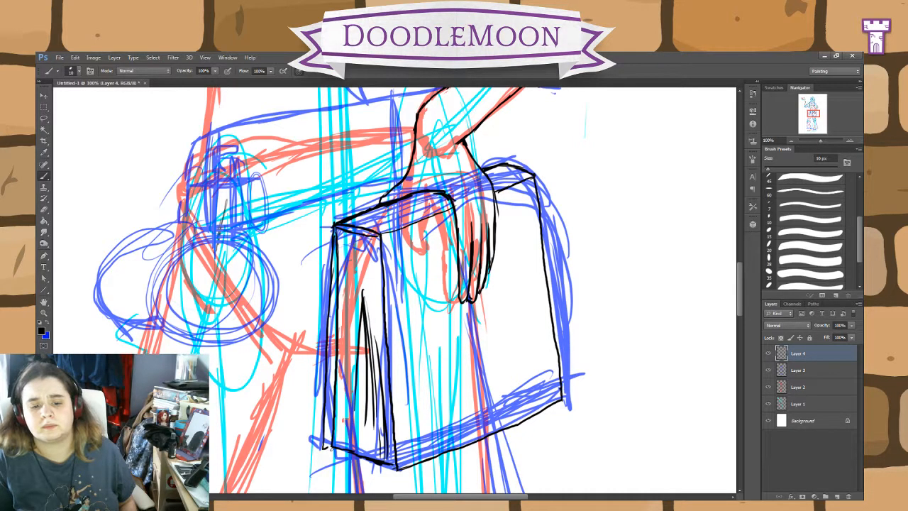
{"action": "left_click_drag", "start_coordinate": [326, 449], "coordinate": [337, 448]}
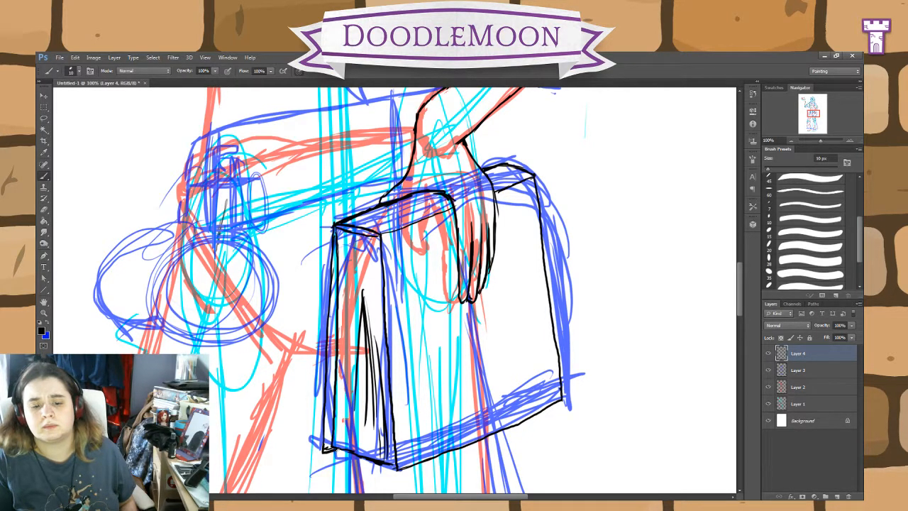
Step: Hide Layer 3 and thicken the vertical fold shading on the bag's narrow side panel
{"action": "left_click", "coordinate": [768, 370]}
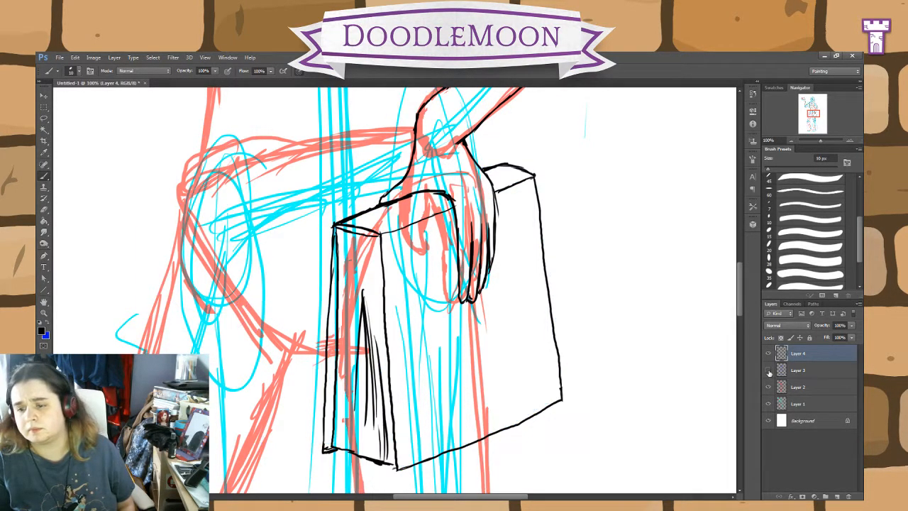
{"action": "left_click", "coordinate": [769, 371]}
{"action": "left_click", "coordinate": [768, 371]}
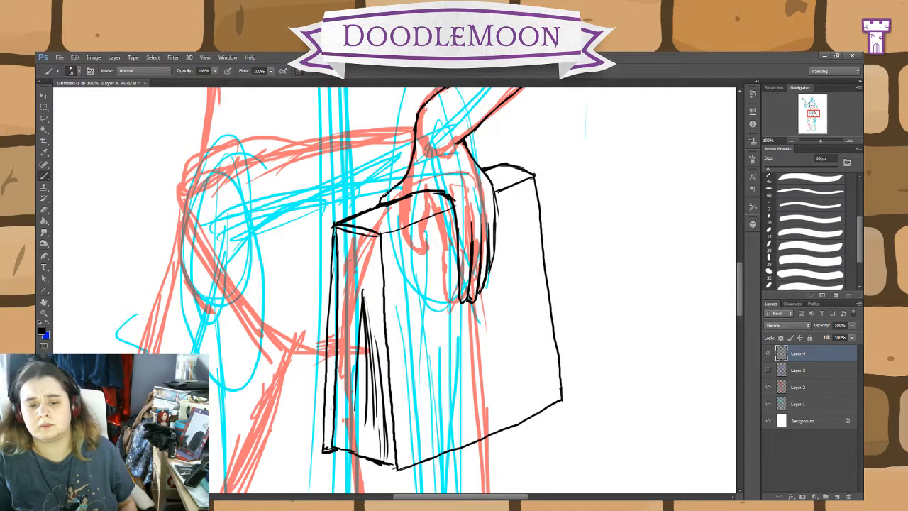
{"action": "left_click_drag", "start_coordinate": [352, 256], "coordinate": [345, 410]}
{"action": "left_click_drag", "start_coordinate": [355, 279], "coordinate": [353, 441]}
{"action": "left_click_drag", "start_coordinate": [366, 277], "coordinate": [375, 444]}
{"action": "left_click_drag", "start_coordinate": [368, 287], "coordinate": [364, 428]}
{"action": "mouse_move", "coordinate": [355, 297]}
{"action": "left_mouse_down"}
{"action": "mouse_move", "coordinate": [353, 420]}
{"action": "mouse_move", "coordinate": [365, 392]}
{"action": "left_mouse_up"}
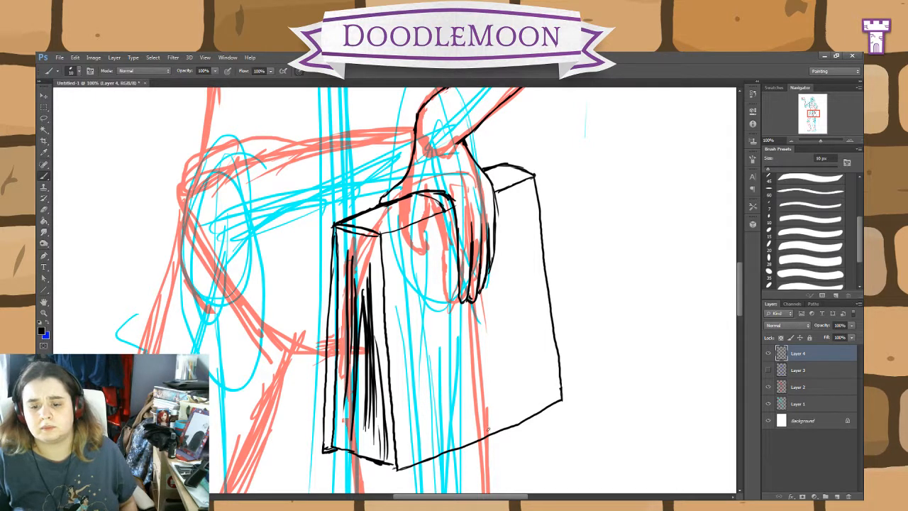
Step: Ink two parallel strap lines from the fingertips down to the bag's lower edge, and show Layer 3 again
{"action": "left_click_drag", "start_coordinate": [463, 306], "coordinate": [477, 431]}
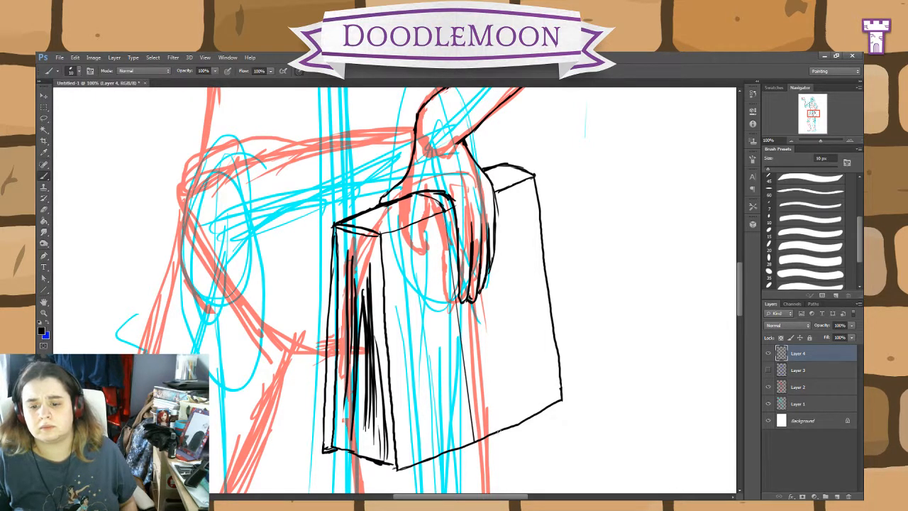
{"action": "left_click_drag", "start_coordinate": [477, 299], "coordinate": [499, 428]}
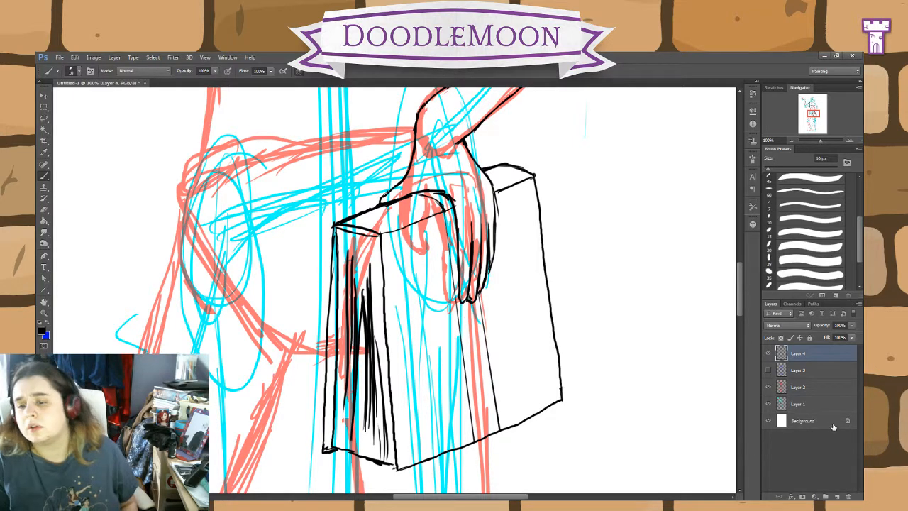
{"action": "left_click", "coordinate": [768, 369]}
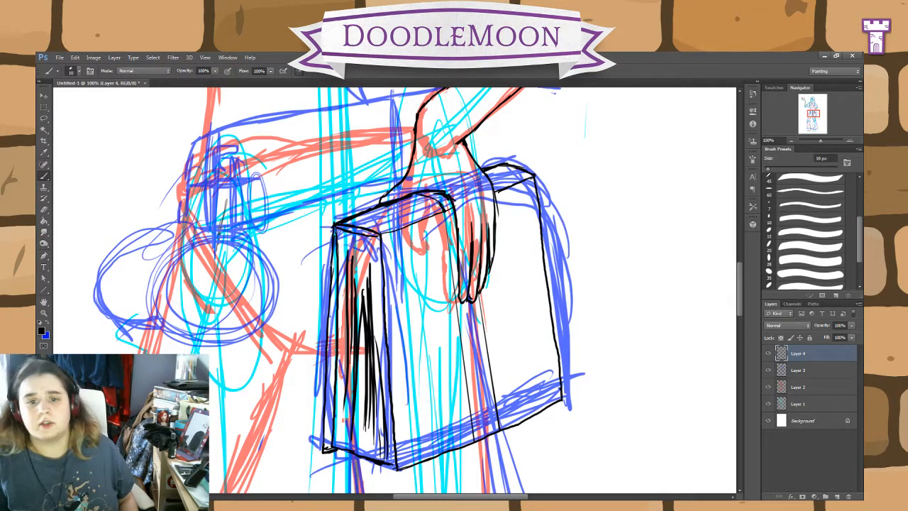
Step: Ink the belt's upper edge across the waist from the lowered forearm to the opposite hip
{"action": "scroll", "coordinate": [442, 309], "scroll_direction": "up", "scroll_amount": 5}
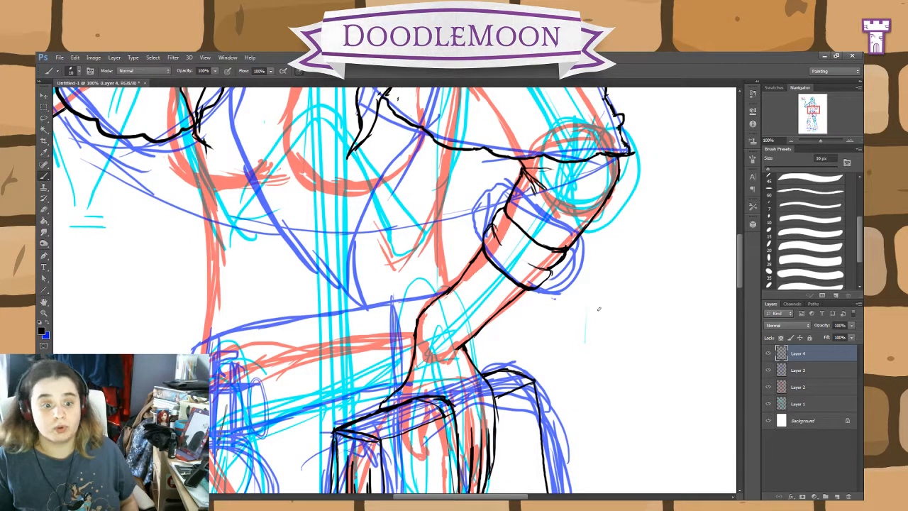
{"action": "scroll", "coordinate": [397, 289], "scroll_direction": "down", "scroll_amount": 3}
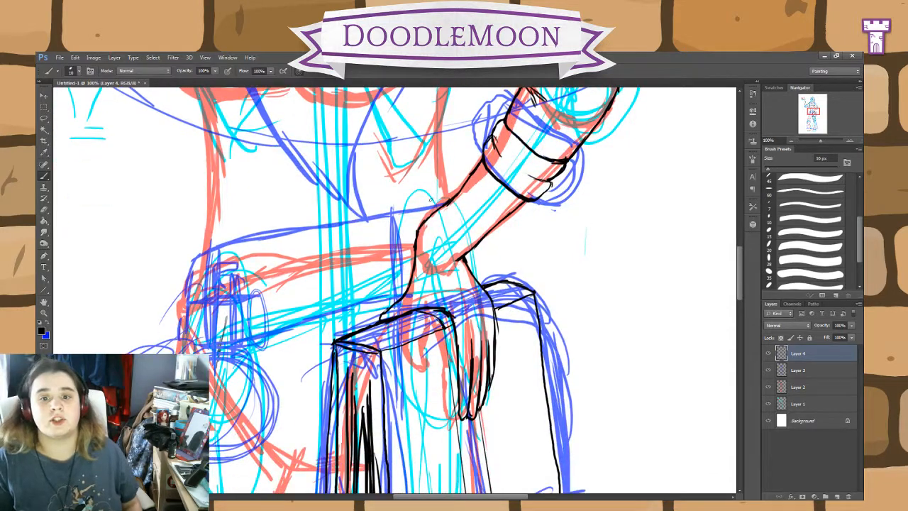
{"action": "left_click_drag", "start_coordinate": [447, 201], "coordinate": [202, 248]}
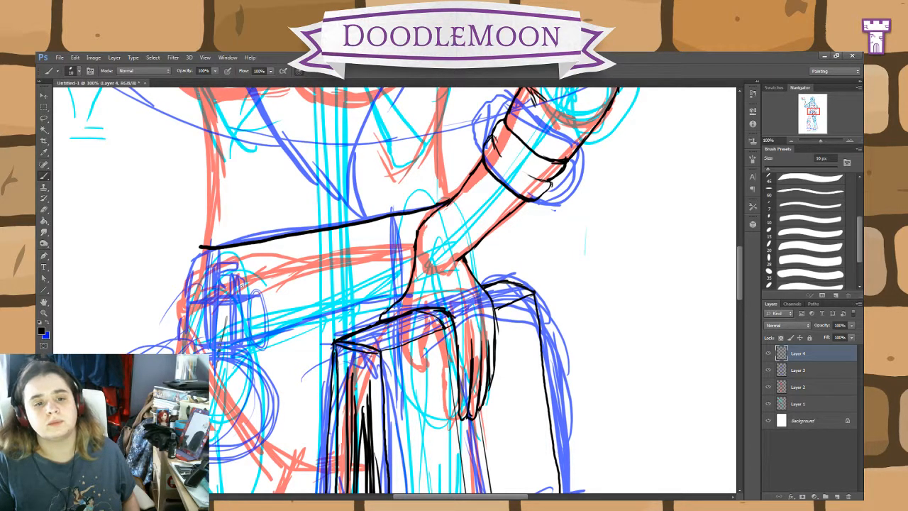
Step: Ink the hip flask's cork, oval rim and straight neck over the blue sketch
{"action": "left_click_drag", "start_coordinate": [242, 282], "coordinate": [244, 325]}
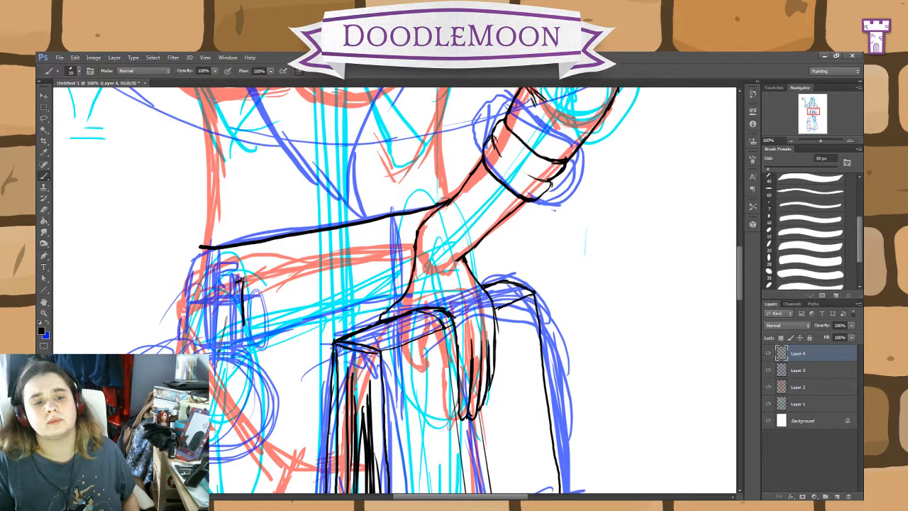
{"action": "left_click_drag", "start_coordinate": [236, 274], "coordinate": [245, 277]}
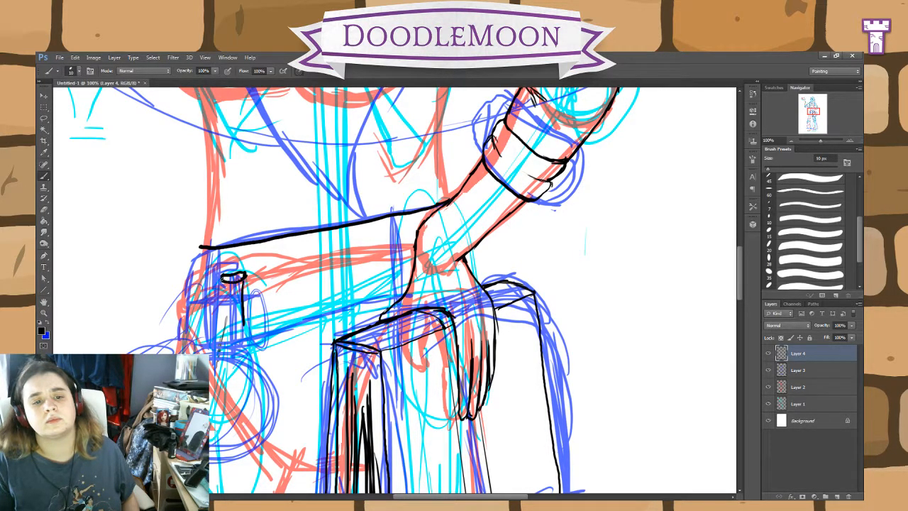
{"action": "left_click_drag", "start_coordinate": [226, 276], "coordinate": [226, 270]}
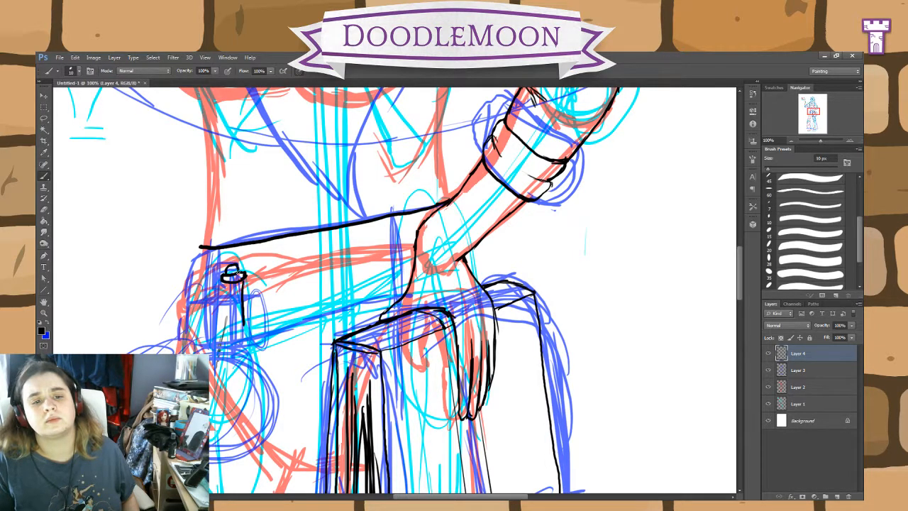
{"action": "left_click_drag", "start_coordinate": [224, 284], "coordinate": [225, 322]}
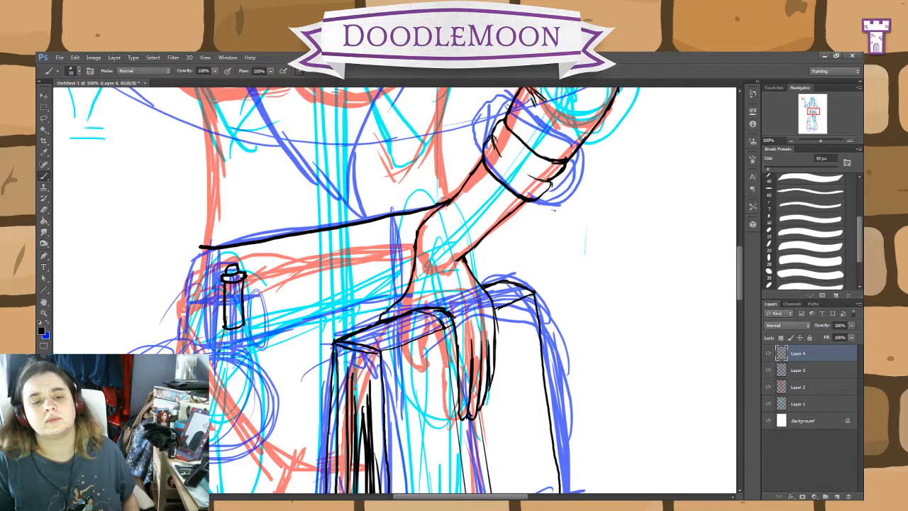
{"action": "mouse_move", "coordinate": [227, 328]}
{"action": "left_mouse_down"}
{"action": "mouse_move", "coordinate": [214, 408]}
{"action": "mouse_move", "coordinate": [238, 442]}
{"action": "mouse_move", "coordinate": [257, 438]}
{"action": "mouse_move", "coordinate": [263, 421]}
{"action": "mouse_move", "coordinate": [261, 374]}
{"action": "mouse_move", "coordinate": [246, 339]}
{"action": "mouse_move", "coordinate": [260, 381]}
{"action": "left_mouse_up"}
{"action": "key", "text": "e"}
{"action": "mouse_move", "coordinate": [264, 431]}
{"action": "left_mouse_down"}
{"action": "mouse_move", "coordinate": [264, 390]}
{"action": "mouse_move", "coordinate": [240, 438]}
{"action": "mouse_move", "coordinate": [217, 397]}
{"action": "mouse_move", "coordinate": [217, 376]}
{"action": "mouse_move", "coordinate": [251, 355]}
{"action": "mouse_move", "coordinate": [225, 351]}
{"action": "mouse_move", "coordinate": [232, 347]}
{"action": "mouse_move", "coordinate": [227, 338]}
{"action": "left_mouse_up"}
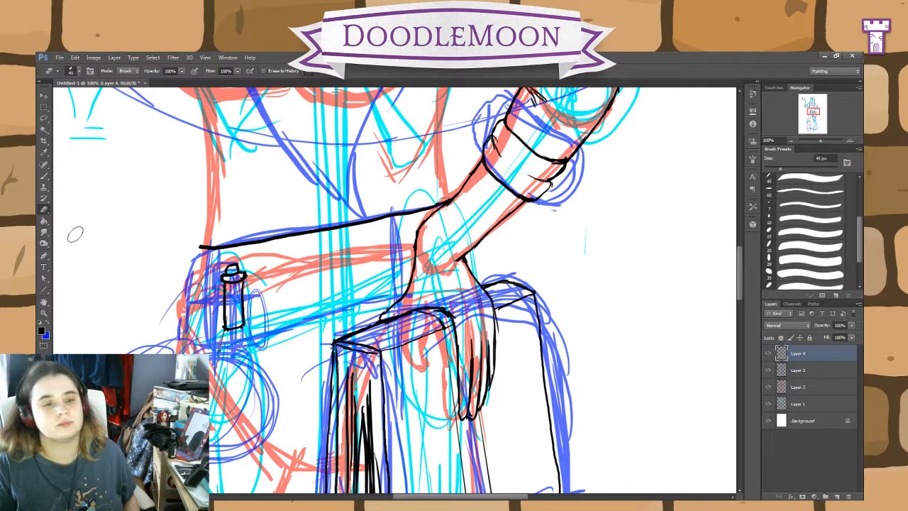
Step: Ink the flared base of the flask's neck and the left half of its round body, undoing the misplaced body curves
{"action": "left_click", "coordinate": [44, 176]}
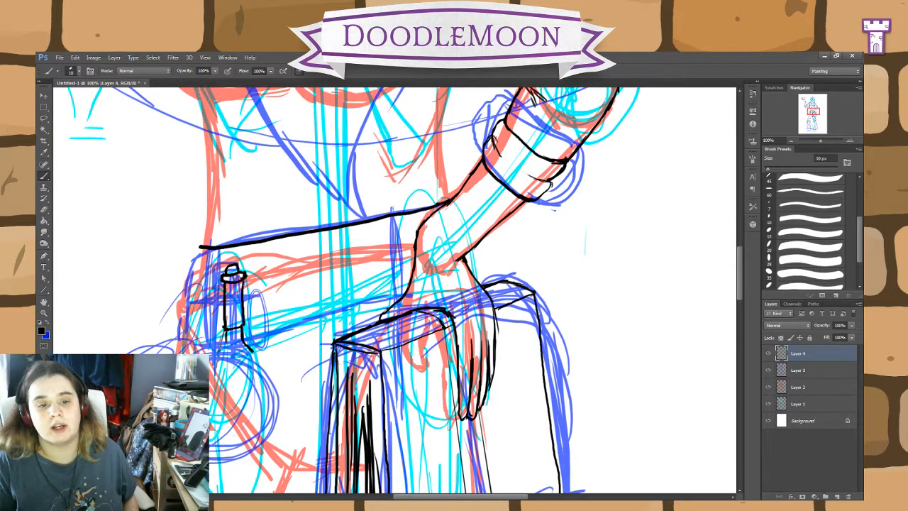
{"action": "mouse_move", "coordinate": [253, 351]}
{"action": "left_mouse_down"}
{"action": "mouse_move", "coordinate": [273, 394]}
{"action": "mouse_move", "coordinate": [265, 434]}
{"action": "mouse_move", "coordinate": [211, 445]}
{"action": "left_mouse_up"}
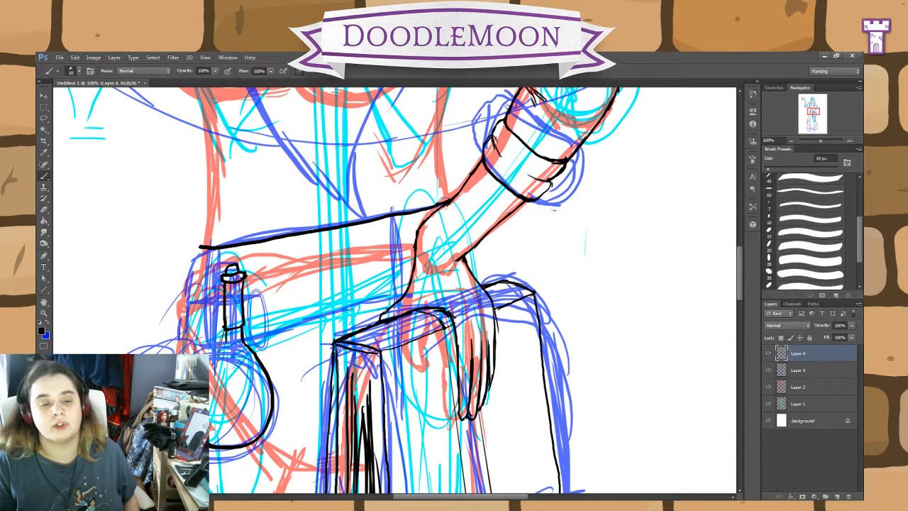
{"action": "key", "text": "ctrl+z"}
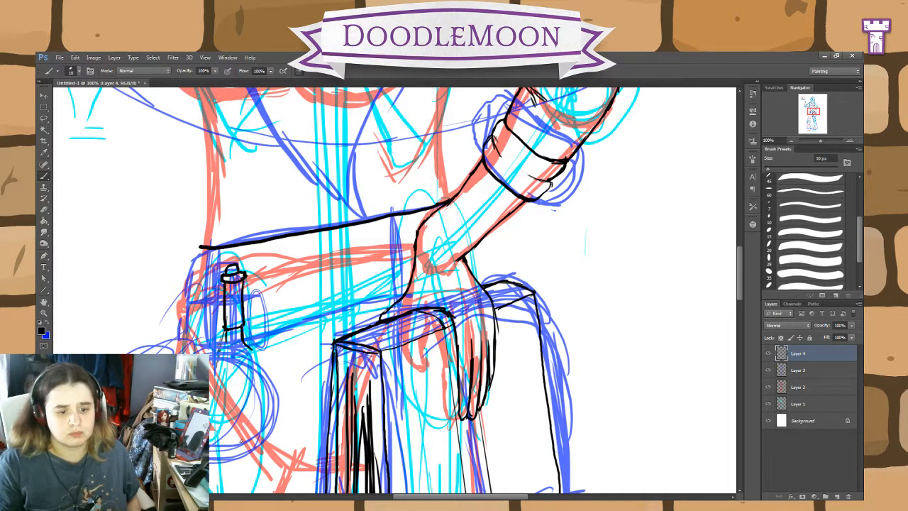
{"action": "left_click_drag", "start_coordinate": [225, 445], "coordinate": [211, 435]}
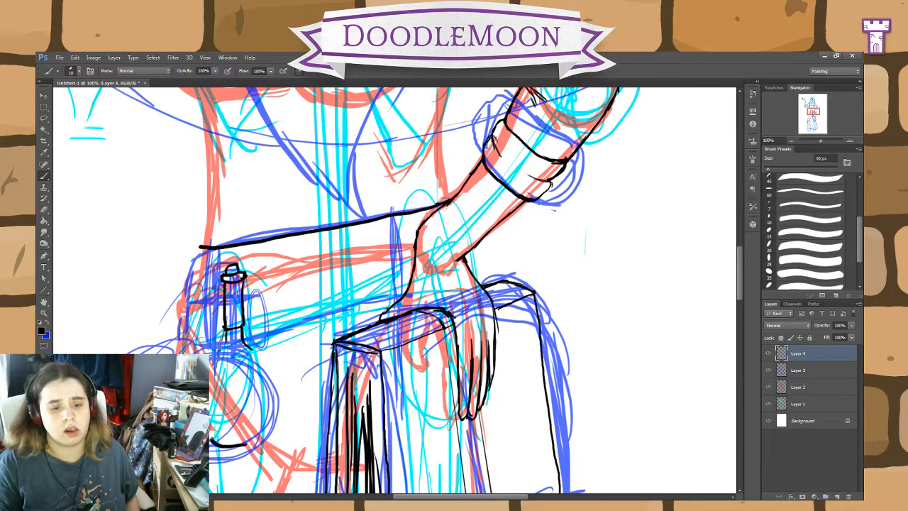
{"action": "key", "text": "ctrl+z"}
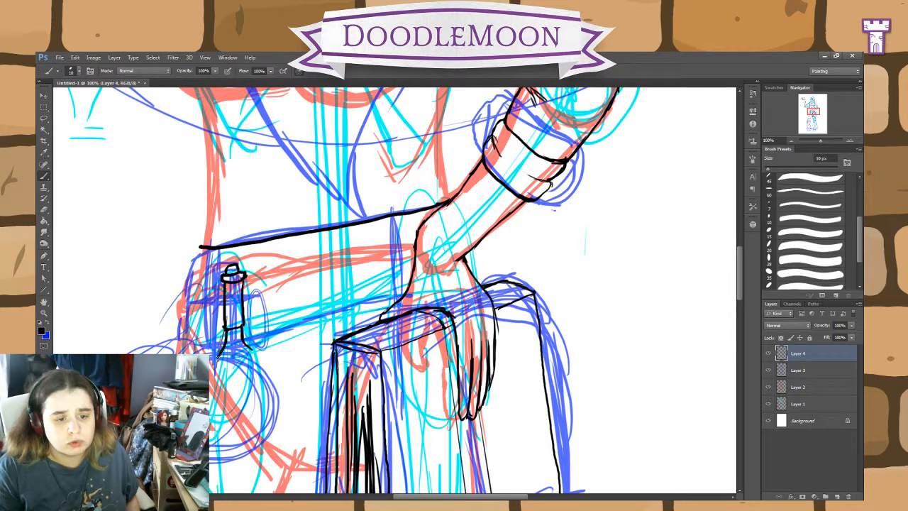
{"action": "left_click_drag", "start_coordinate": [219, 356], "coordinate": [210, 376]}
{"action": "left_click_drag", "start_coordinate": [210, 420], "coordinate": [231, 440]}
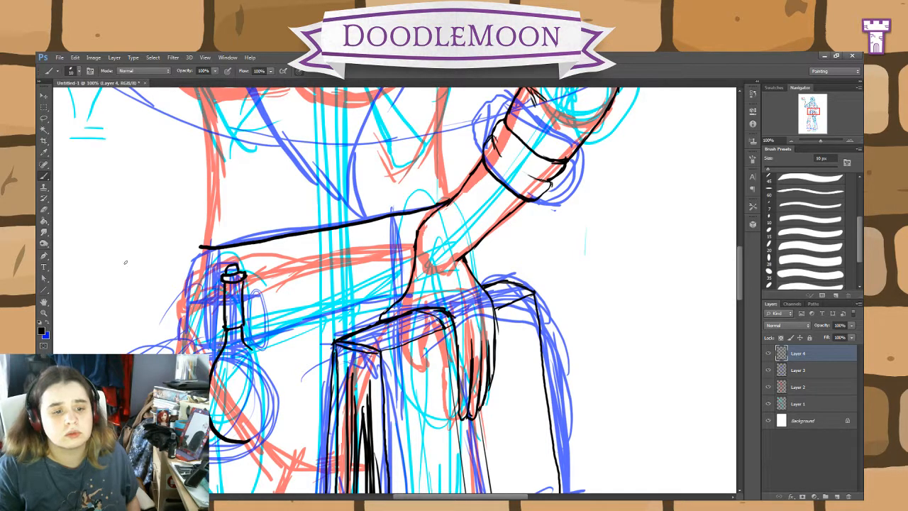
Step: Select the inked half of the flask's body with the Lasso and copy it to a new layer
{"action": "left_click", "coordinate": [43, 117]}
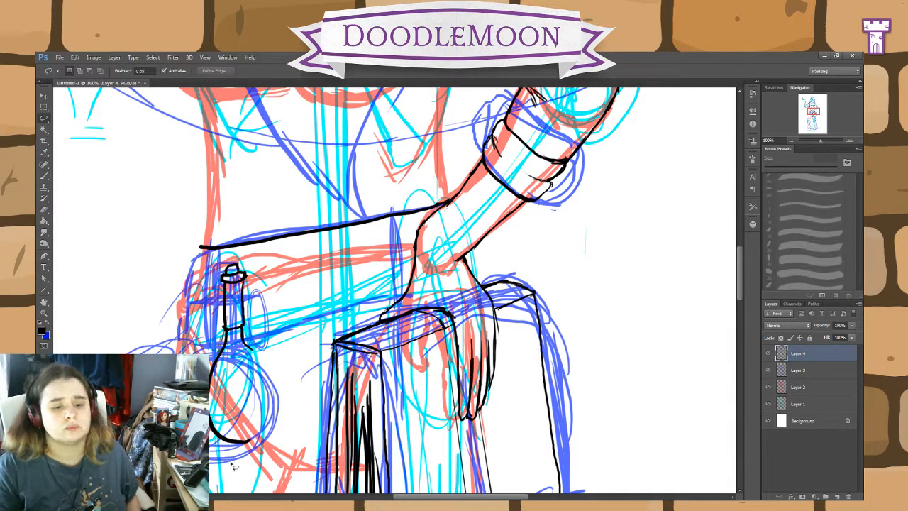
{"action": "mouse_move", "coordinate": [234, 465]}
{"action": "left_mouse_down"}
{"action": "mouse_move", "coordinate": [256, 445]}
{"action": "mouse_move", "coordinate": [234, 337]}
{"action": "mouse_move", "coordinate": [212, 341]}
{"action": "left_mouse_up"}
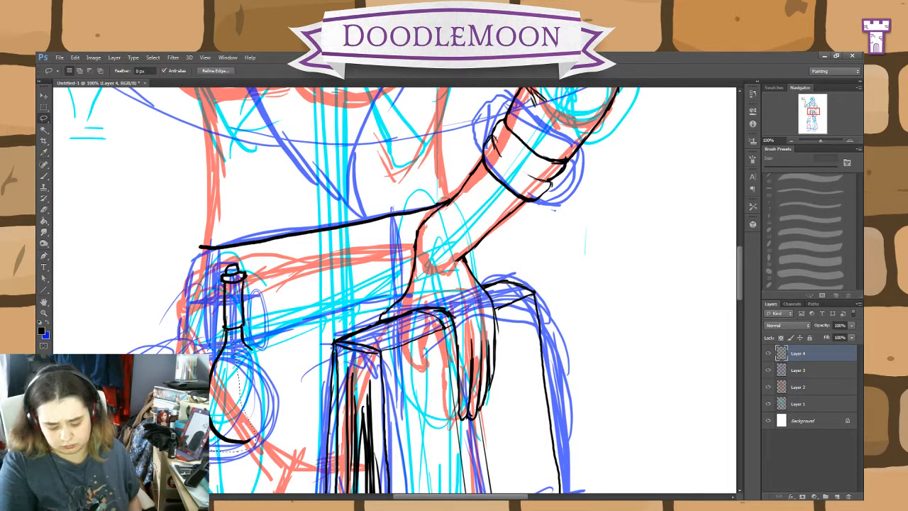
{"action": "key", "text": "ctrl+j"}
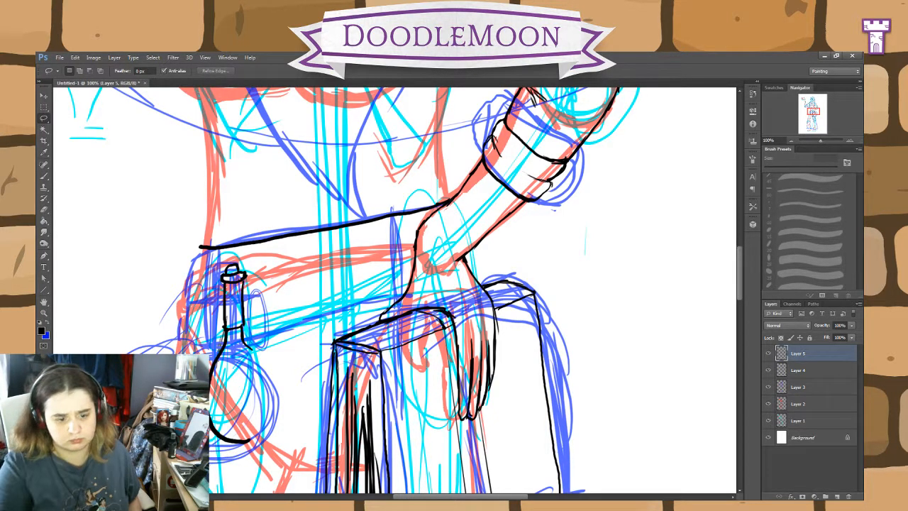
Step: Flip the copied flask half horizontally and shift it sideways to complete the flask's round body
{"action": "key", "text": "ctrl+t"}
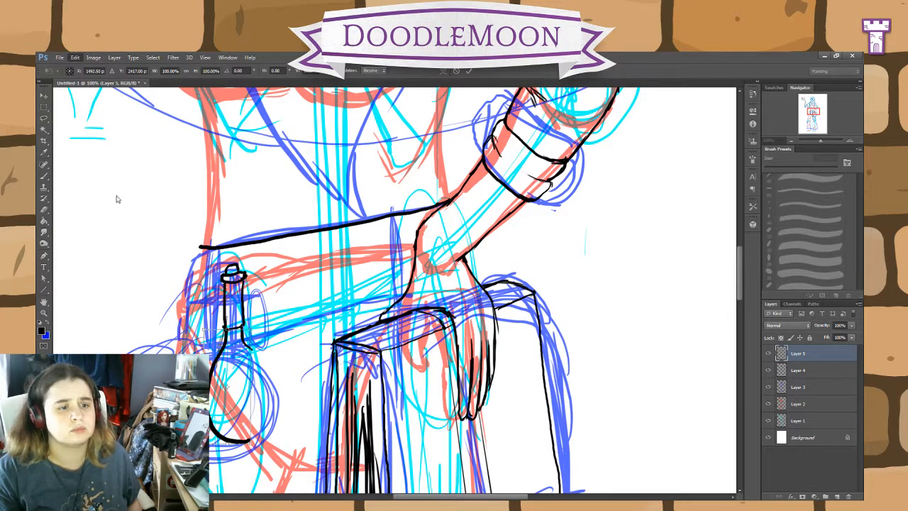
{"action": "left_click", "coordinate": [213, 321]}
{"action": "key", "text": "Right"}
{"action": "key", "text": "Right"}
{"action": "key", "text": "Right"}
{"action": "key", "text": "Right"}
{"action": "key", "text": "Right"}
{"action": "key", "text": "Right"}
{"action": "key", "text": "Right"}
{"action": "key", "text": "Right"}
{"action": "key", "text": "Right"}
{"action": "key", "text": "Right"}
{"action": "key", "text": "Right"}
{"action": "key", "text": "Right"}
{"action": "key", "text": "Right"}
{"action": "key", "text": "Right"}
{"action": "key", "text": "Right"}
{"action": "key", "text": "Right"}
{"action": "key", "text": "Right"}
{"action": "key", "text": "Right"}
{"action": "key", "text": "Right"}
{"action": "key", "text": "Right"}
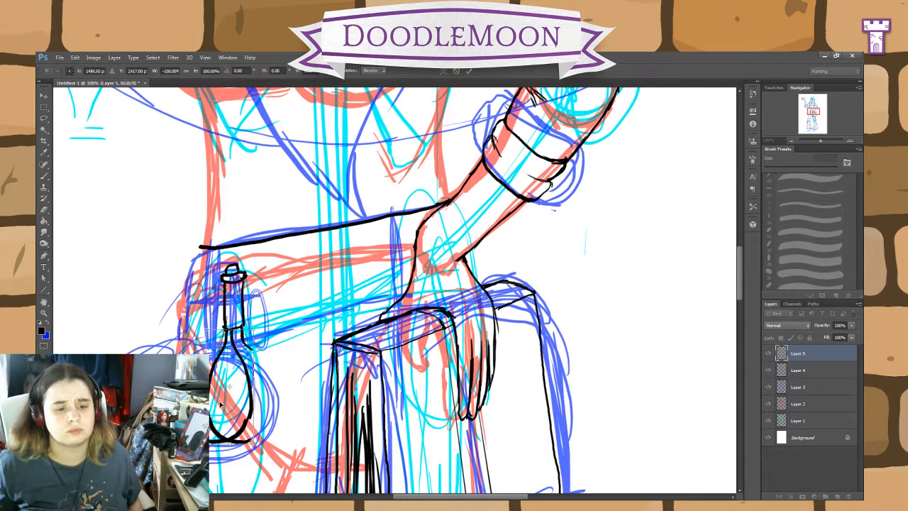
{"action": "key", "text": "Right"}
{"action": "key", "text": "Right"}
{"action": "key", "text": "Right"}
{"action": "key", "text": "Right"}
{"action": "key", "text": "Right"}
{"action": "key", "text": "Right"}
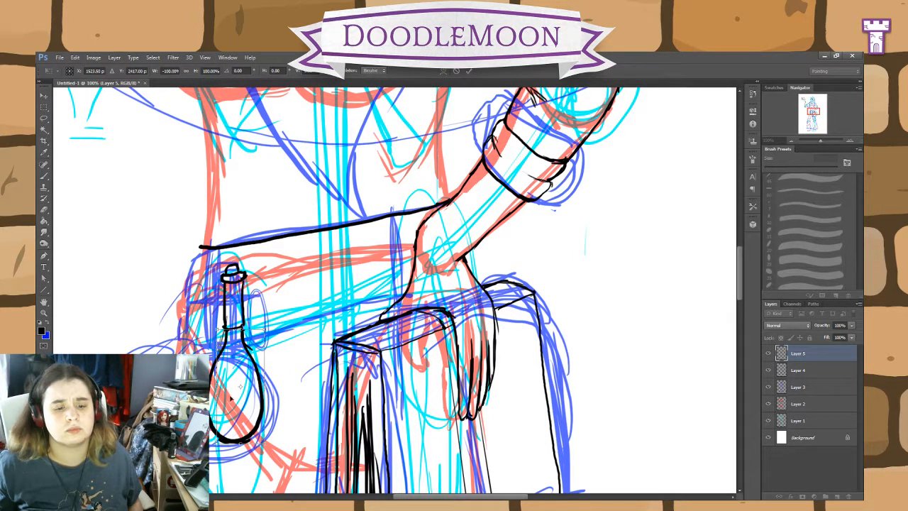
{"action": "left_click", "coordinate": [469, 71]}
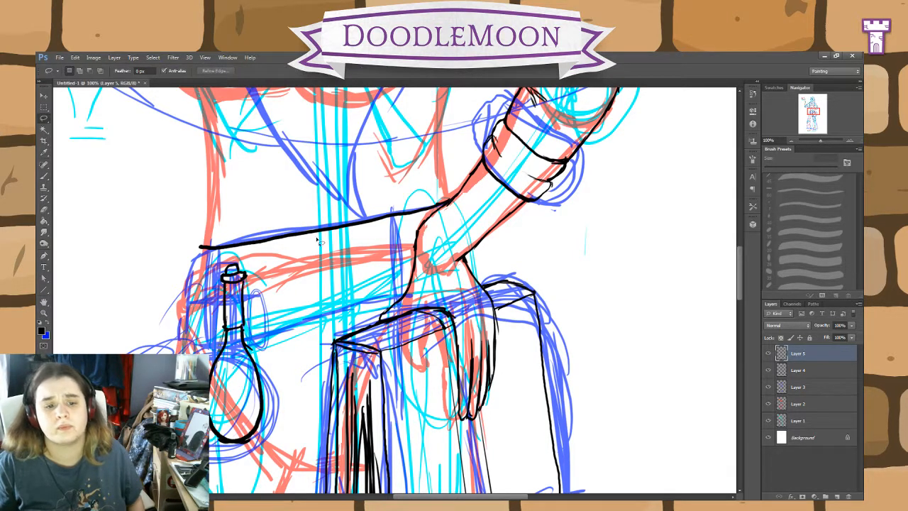
Step: Place Layer 5 beneath Layer 4 and merge the two into a single line-art layer
{"action": "left_click", "coordinate": [44, 96]}
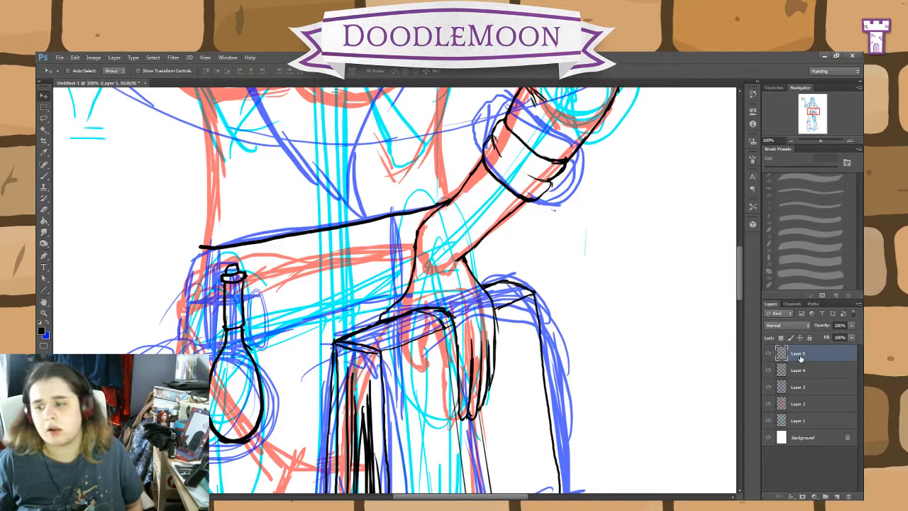
{"action": "left_click_drag", "start_coordinate": [800, 358], "coordinate": [803, 381]}
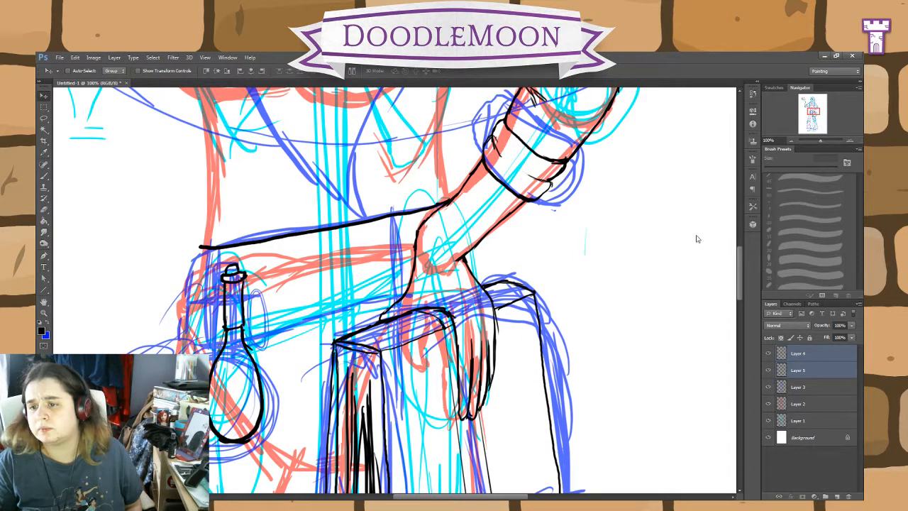
{"action": "key", "text": "ctrl+e"}
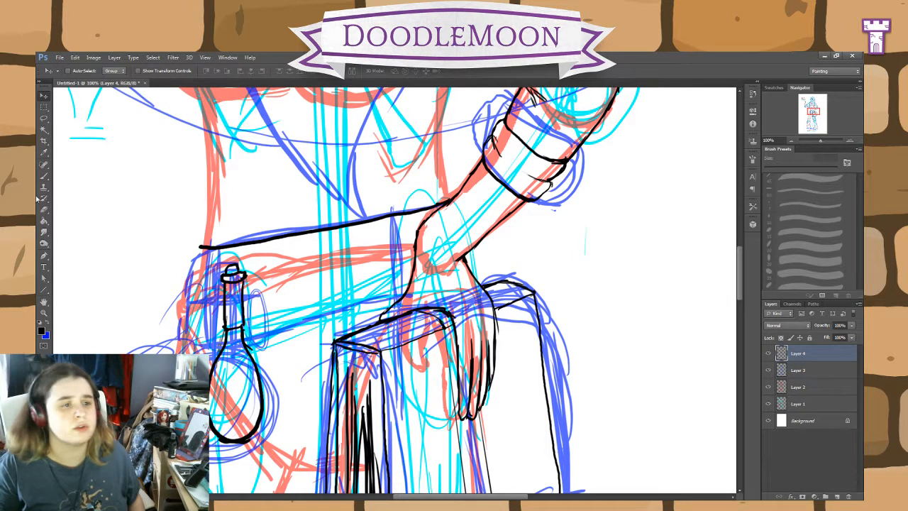
{"action": "key", "text": "e"}
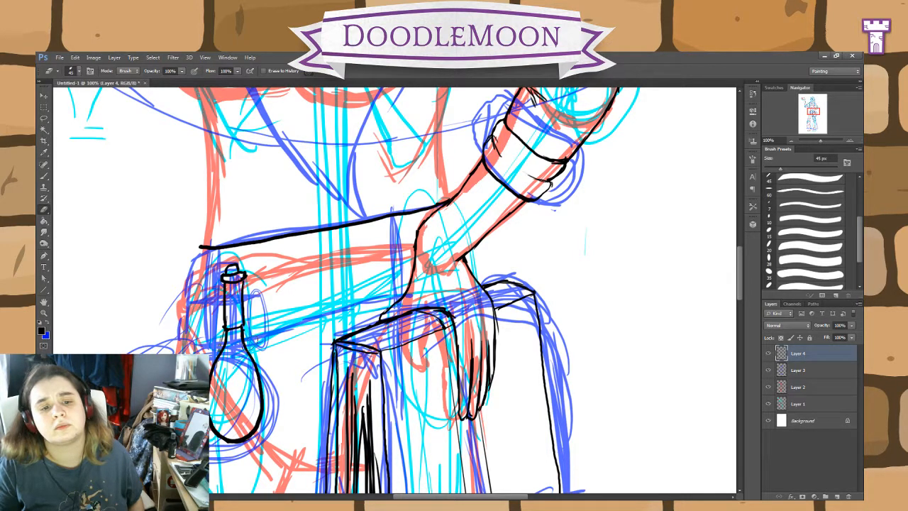
Step: Ink a second flask tucked behind the first, with its neck, shoulder, rim and cork, using a 10 px brush
{"action": "left_click", "coordinate": [44, 176]}
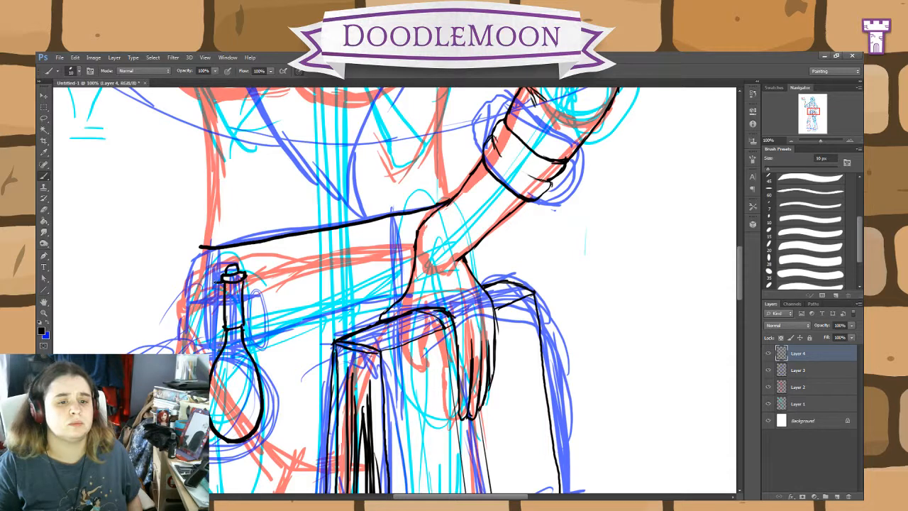
{"action": "mouse_move", "coordinate": [211, 278]}
{"action": "left_mouse_down"}
{"action": "mouse_move", "coordinate": [211, 327]}
{"action": "mouse_move", "coordinate": [222, 329]}
{"action": "mouse_move", "coordinate": [192, 354]}
{"action": "left_mouse_up"}
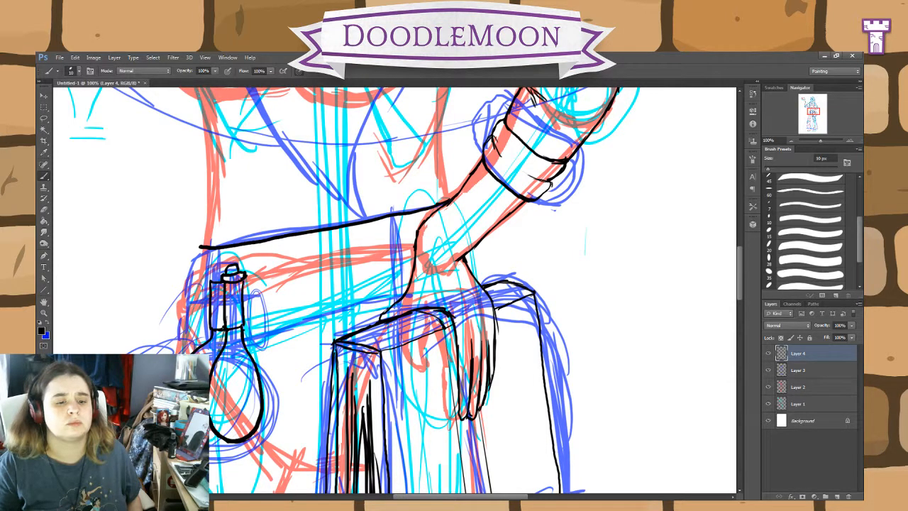
{"action": "left_click_drag", "start_coordinate": [210, 443], "coordinate": [223, 441]}
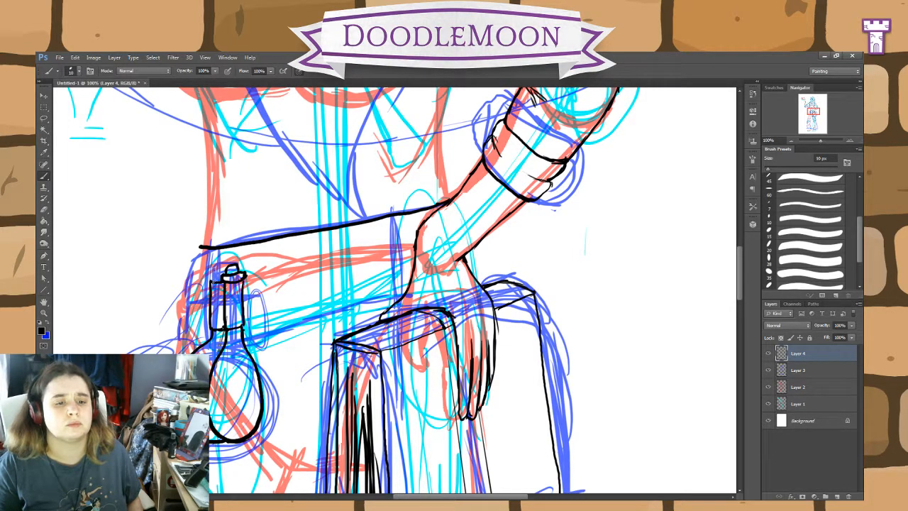
{"action": "mouse_move", "coordinate": [210, 282]}
{"action": "left_mouse_down"}
{"action": "mouse_move", "coordinate": [212, 267]}
{"action": "mouse_move", "coordinate": [223, 276]}
{"action": "left_mouse_up"}
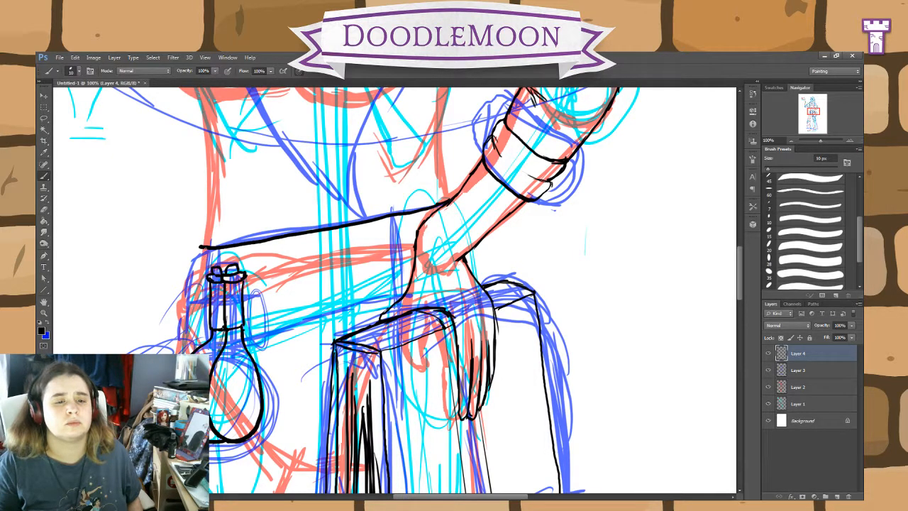
Step: Ink the belt's doubled outer edge at the hip, the lines beside the flasks, and the belt's lower edge to the wrist
{"action": "left_click_drag", "start_coordinate": [206, 243], "coordinate": [203, 342]}
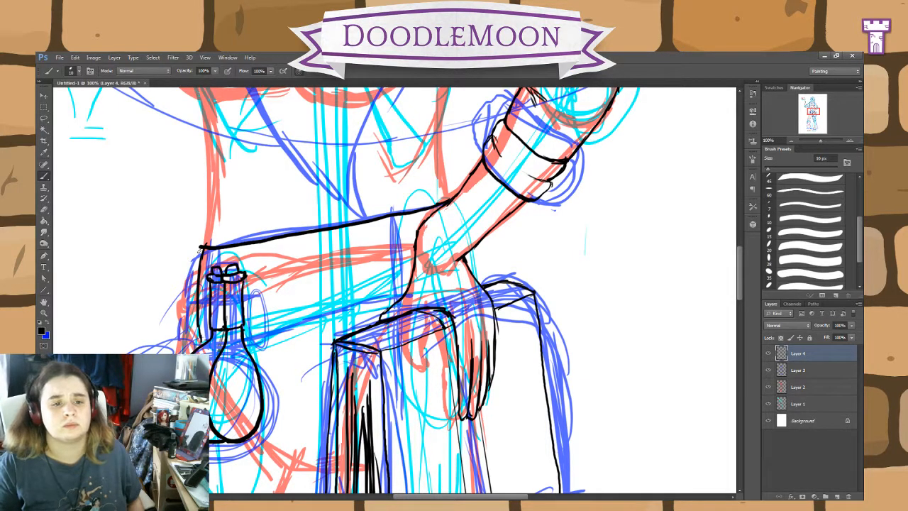
{"action": "mouse_move", "coordinate": [205, 245]}
{"action": "left_mouse_down"}
{"action": "mouse_move", "coordinate": [195, 311]}
{"action": "mouse_move", "coordinate": [201, 342]}
{"action": "mouse_move", "coordinate": [187, 315]}
{"action": "mouse_move", "coordinate": [203, 244]}
{"action": "left_mouse_up"}
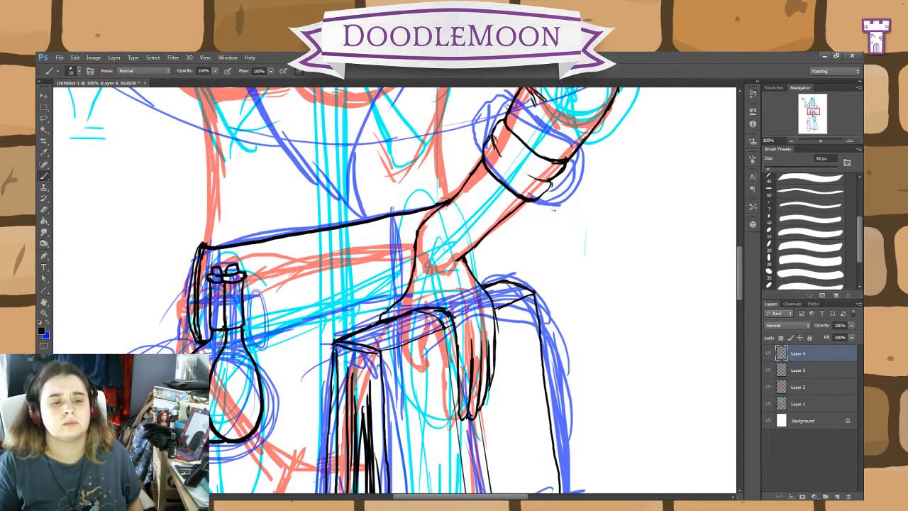
{"action": "left_click_drag", "start_coordinate": [197, 340], "coordinate": [168, 354]}
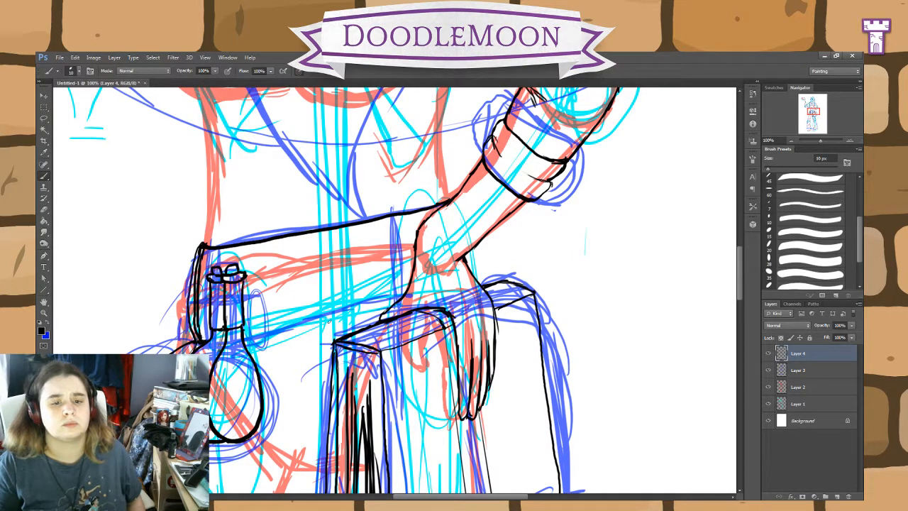
{"action": "mouse_move", "coordinate": [243, 342]}
{"action": "left_mouse_down"}
{"action": "mouse_move", "coordinate": [331, 310]}
{"action": "mouse_move", "coordinate": [404, 296]}
{"action": "left_mouse_up"}
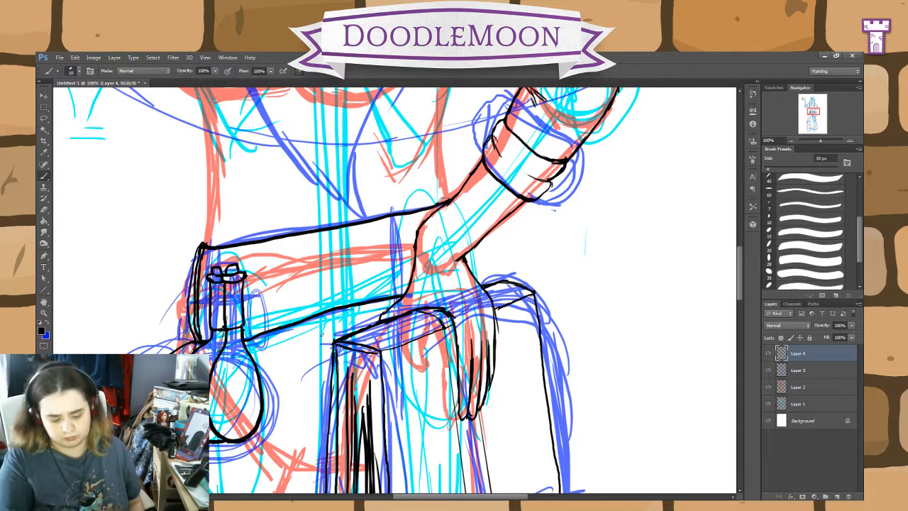
Step: Erase the middle sections of the belt's upper and lower edges to make room for a buckle
{"action": "left_click", "coordinate": [43, 211]}
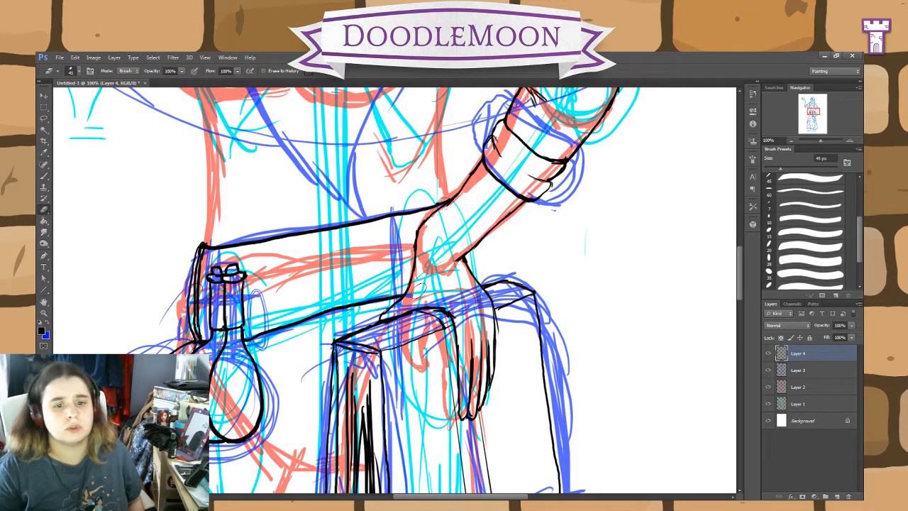
{"action": "mouse_move", "coordinate": [347, 226]}
{"action": "left_mouse_down"}
{"action": "mouse_move", "coordinate": [344, 260]}
{"action": "mouse_move", "coordinate": [311, 281]}
{"action": "mouse_move", "coordinate": [293, 274]}
{"action": "mouse_move", "coordinate": [303, 255]}
{"action": "mouse_move", "coordinate": [355, 221]}
{"action": "left_mouse_up"}
{"action": "left_click", "coordinate": [43, 176]}
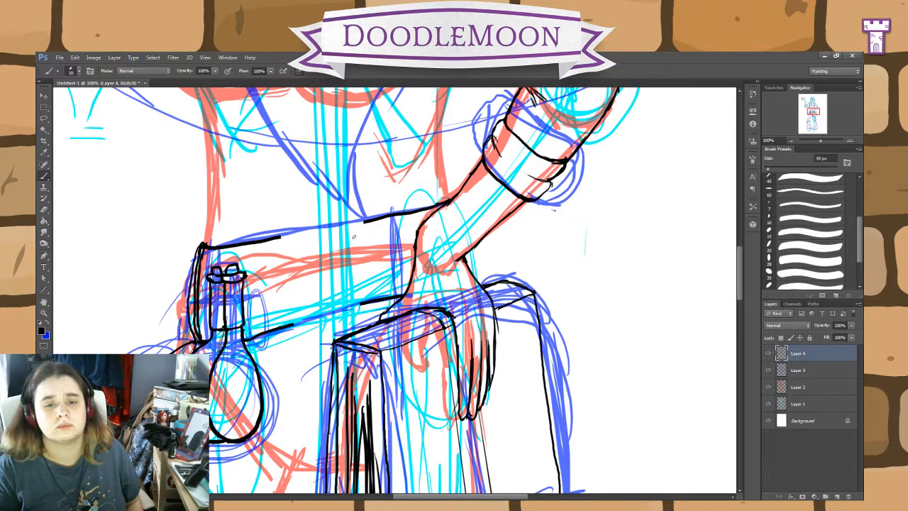
Step: Ink a round buckle at the belt's centre and erase more of the belt's edges on both sides of it
{"action": "mouse_move", "coordinate": [359, 237]}
{"action": "left_mouse_down"}
{"action": "mouse_move", "coordinate": [351, 229]}
{"action": "mouse_move", "coordinate": [316, 235]}
{"action": "mouse_move", "coordinate": [295, 284]}
{"action": "mouse_move", "coordinate": [325, 303]}
{"action": "mouse_move", "coordinate": [359, 288]}
{"action": "mouse_move", "coordinate": [369, 262]}
{"action": "mouse_move", "coordinate": [367, 237]}
{"action": "mouse_move", "coordinate": [355, 231]}
{"action": "mouse_move", "coordinate": [388, 221]}
{"action": "mouse_move", "coordinate": [366, 221]}
{"action": "left_mouse_up"}
{"action": "left_click", "coordinate": [43, 209]}
{"action": "left_click_drag", "start_coordinate": [276, 237], "coordinate": [253, 237]}
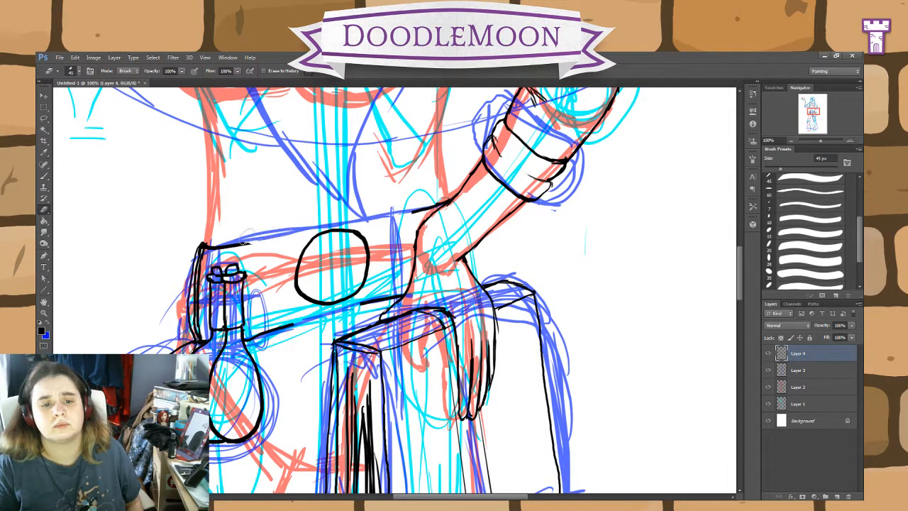
{"action": "left_click_drag", "start_coordinate": [388, 300], "coordinate": [363, 303]}
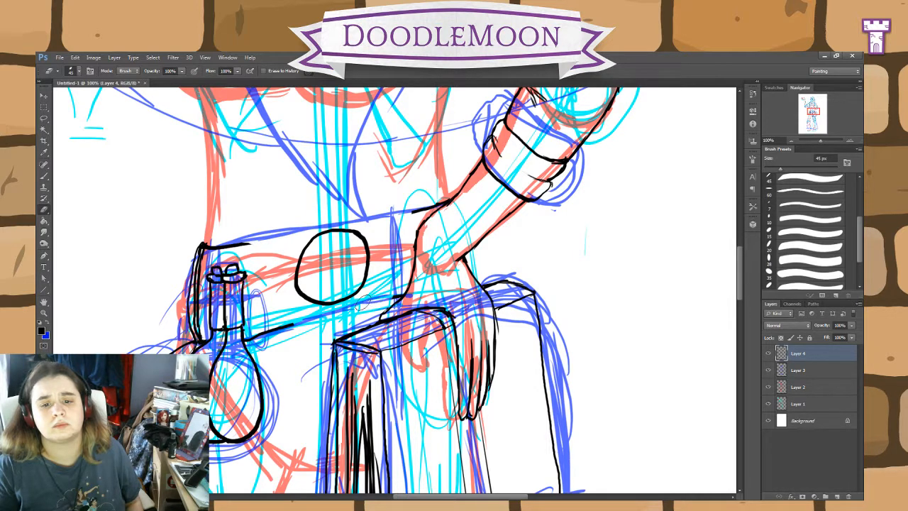
Step: Extend the belt's lower edge toward the centre and remove the round buckle
{"action": "left_click", "coordinate": [44, 176]}
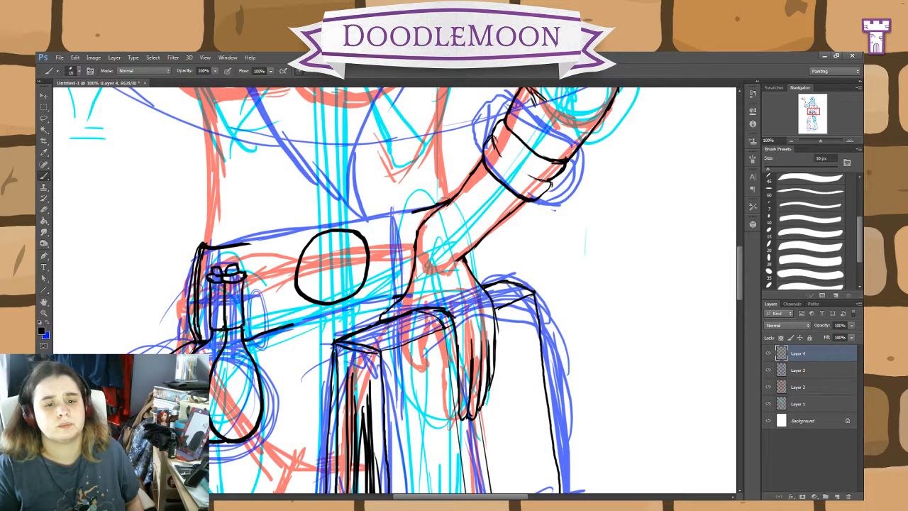
{"action": "mouse_move", "coordinate": [283, 326]}
{"action": "left_mouse_down"}
{"action": "mouse_move", "coordinate": [312, 300]}
{"action": "mouse_move", "coordinate": [301, 246]}
{"action": "mouse_move", "coordinate": [338, 238]}
{"action": "mouse_move", "coordinate": [354, 274]}
{"action": "left_mouse_up"}
{"action": "left_click", "coordinate": [44, 211]}
{"action": "left_click", "coordinate": [44, 176]}
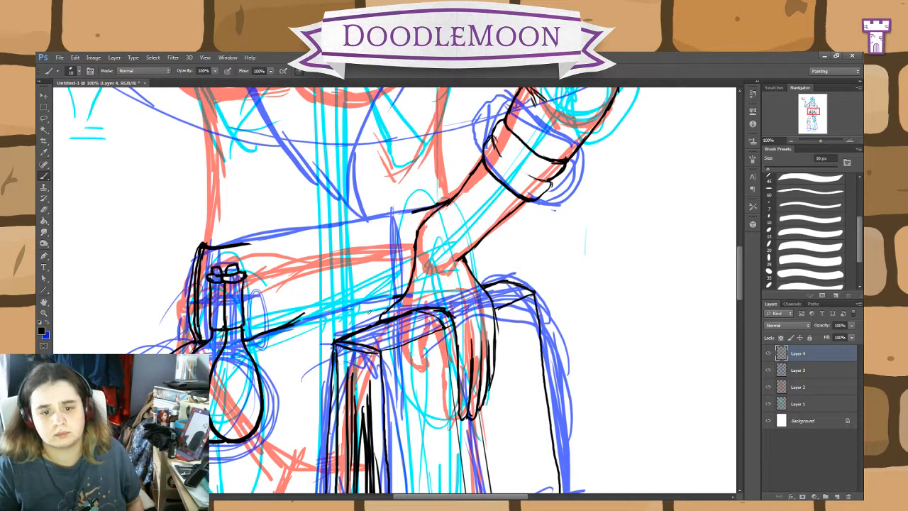
Step: Ink a larger oval buckle with an inner ring and prong, and reconnect the belt's upper and lower edges to it
{"action": "mouse_move", "coordinate": [315, 318]}
{"action": "left_mouse_down"}
{"action": "mouse_move", "coordinate": [374, 309]}
{"action": "mouse_move", "coordinate": [380, 257]}
{"action": "mouse_move", "coordinate": [365, 215]}
{"action": "mouse_move", "coordinate": [331, 213]}
{"action": "mouse_move", "coordinate": [302, 234]}
{"action": "mouse_move", "coordinate": [300, 294]}
{"action": "mouse_move", "coordinate": [320, 323]}
{"action": "mouse_move", "coordinate": [361, 304]}
{"action": "mouse_move", "coordinate": [379, 268]}
{"action": "mouse_move", "coordinate": [347, 276]}
{"action": "mouse_move", "coordinate": [344, 266]}
{"action": "mouse_move", "coordinate": [380, 271]}
{"action": "mouse_move", "coordinate": [355, 226]}
{"action": "mouse_move", "coordinate": [324, 220]}
{"action": "mouse_move", "coordinate": [311, 239]}
{"action": "mouse_move", "coordinate": [312, 282]}
{"action": "mouse_move", "coordinate": [330, 313]}
{"action": "left_mouse_up"}
{"action": "left_click_drag", "start_coordinate": [308, 227], "coordinate": [245, 242]}
{"action": "left_click_drag", "start_coordinate": [292, 326], "coordinate": [319, 317]}
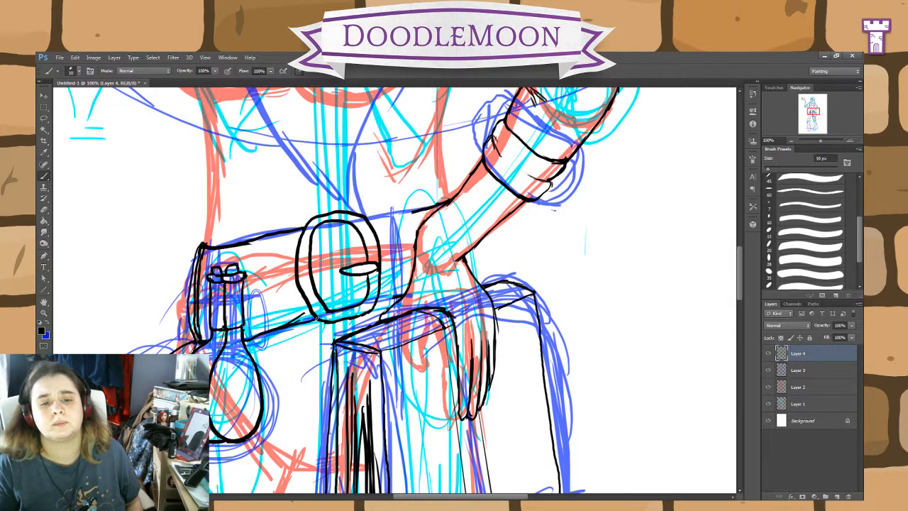
{"action": "left_click_drag", "start_coordinate": [378, 302], "coordinate": [404, 293]}
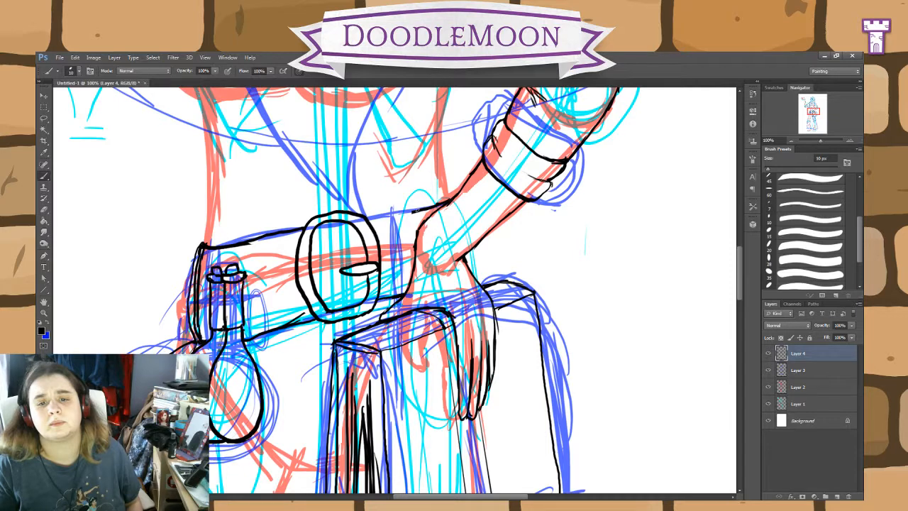
{"action": "left_click_drag", "start_coordinate": [417, 210], "coordinate": [365, 220]}
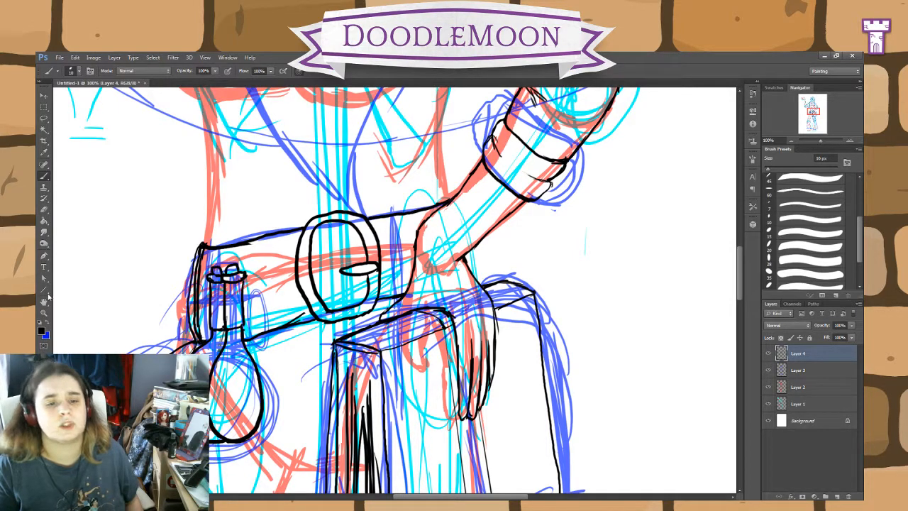
Step: Check the inked belt, flasks and bag against the whole figure with Layer 3 temporarily hidden
{"action": "left_click", "coordinate": [44, 210]}
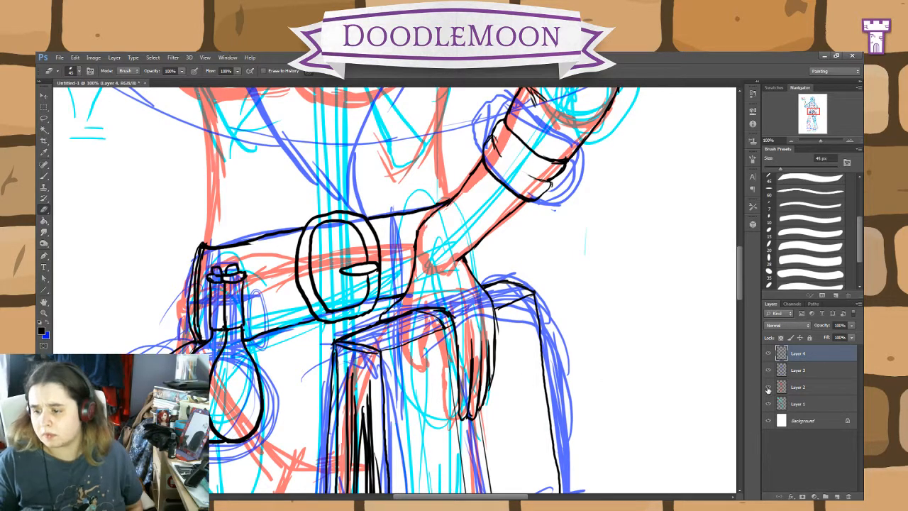
{"action": "key", "text": "ctrl+minus"}
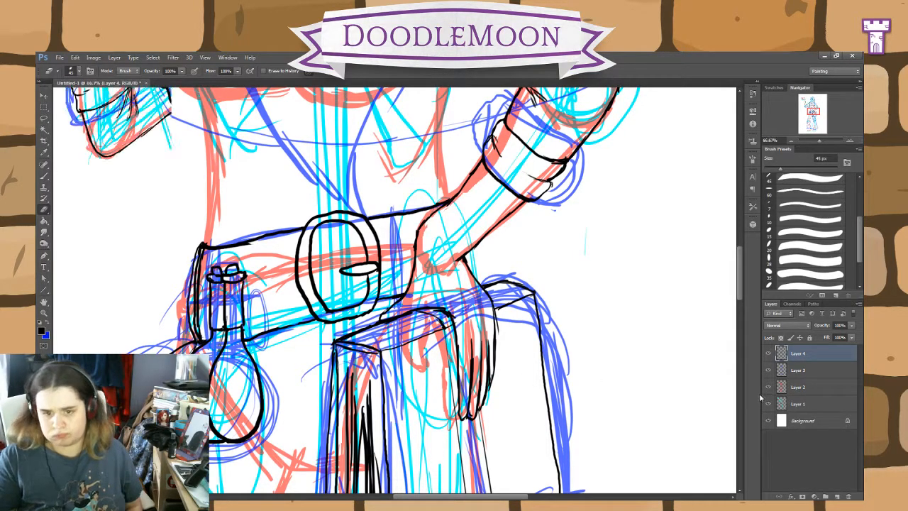
{"action": "key", "text": "ctrl+minus"}
{"action": "key", "text": "ctrl+minus"}
{"action": "left_click", "coordinate": [768, 369]}
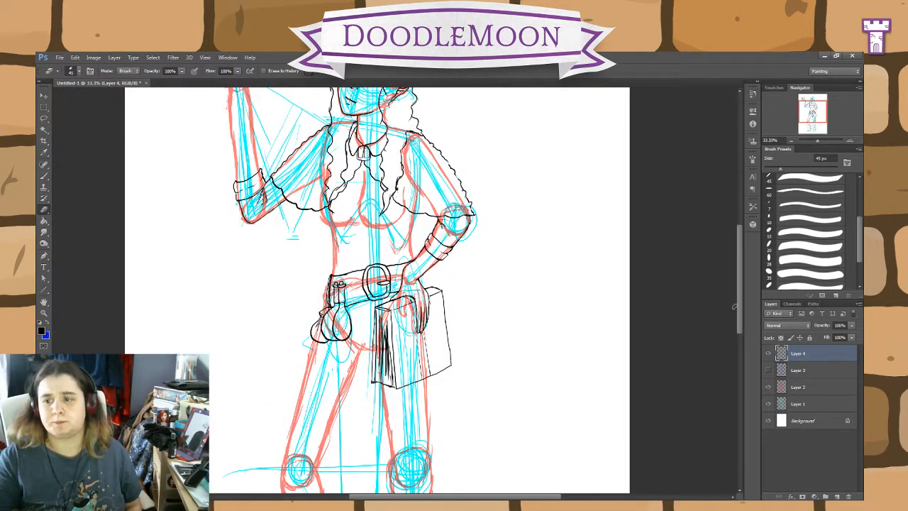
{"action": "mouse_move", "coordinate": [739, 307]}
{"action": "left_mouse_down"}
{"action": "mouse_move", "coordinate": [741, 284]}
{"action": "mouse_move", "coordinate": [741, 313]}
{"action": "left_mouse_up"}
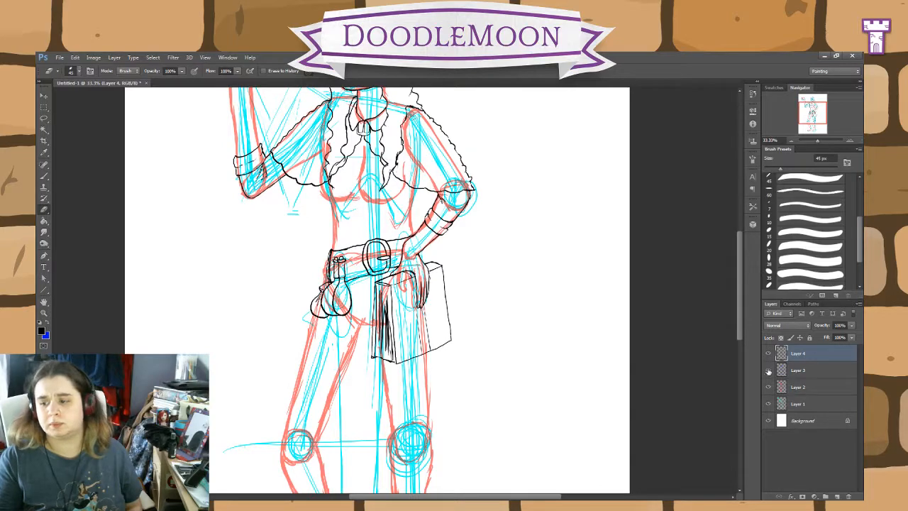
{"action": "left_click", "coordinate": [769, 371]}
Step: Hide Layer 3 and ink both sides of the torso from beneath the cape to the belt, with small creases at the waist
{"action": "key", "text": "ctrl+plus"}
{"action": "key", "text": "ctrl+plus"}
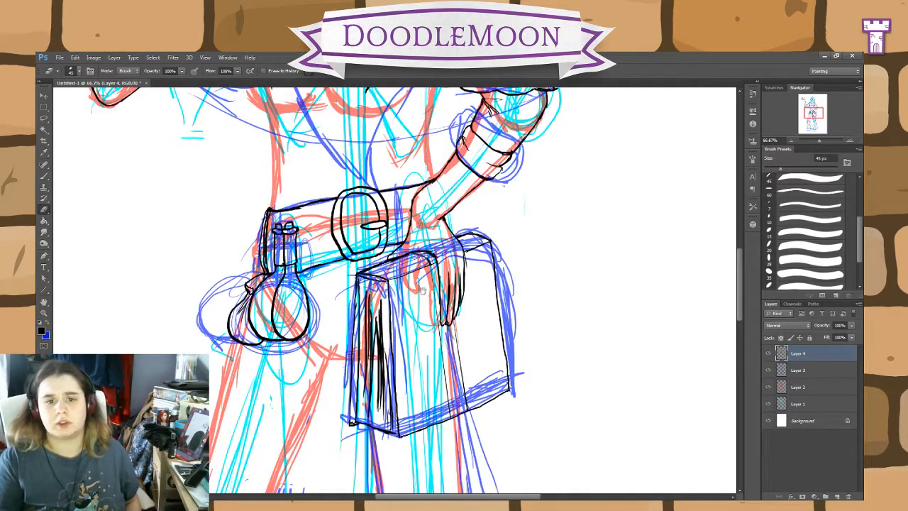
{"action": "left_click_drag", "start_coordinate": [423, 291], "coordinate": [497, 454]}
{"action": "left_click", "coordinate": [768, 370]}
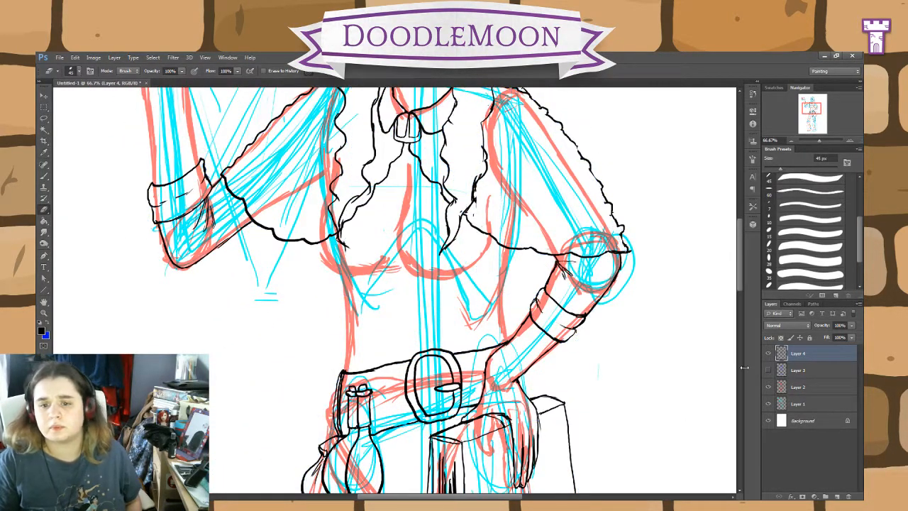
{"action": "key", "text": "b"}
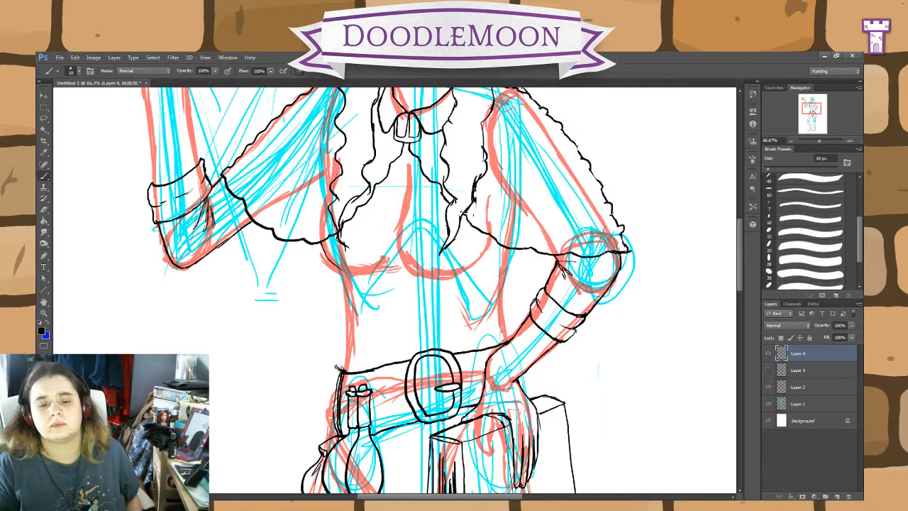
{"action": "left_click_drag", "start_coordinate": [338, 350], "coordinate": [336, 364]}
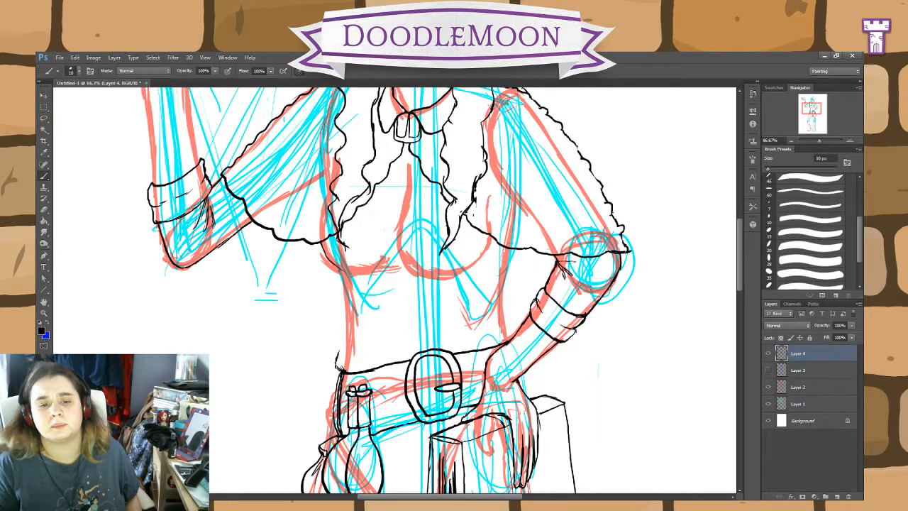
{"action": "left_click_drag", "start_coordinate": [342, 273], "coordinate": [336, 364]}
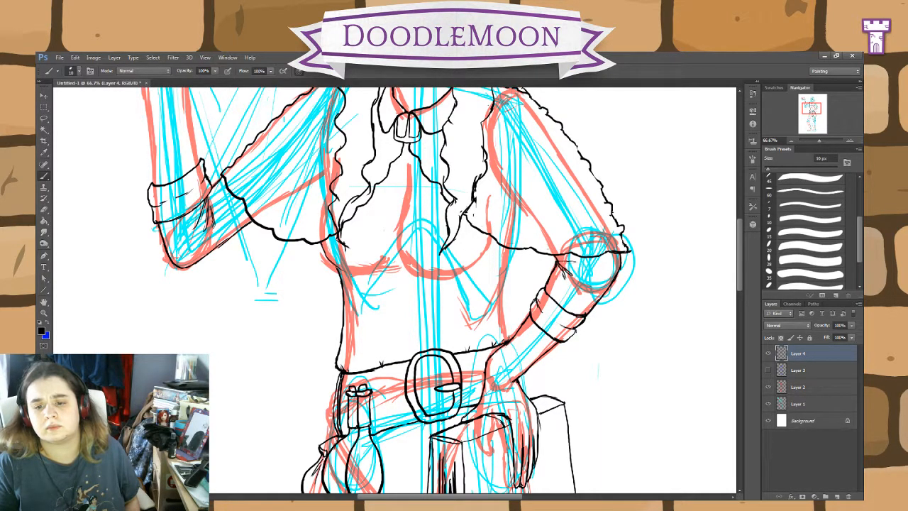
{"action": "left_click_drag", "start_coordinate": [510, 336], "coordinate": [504, 257]}
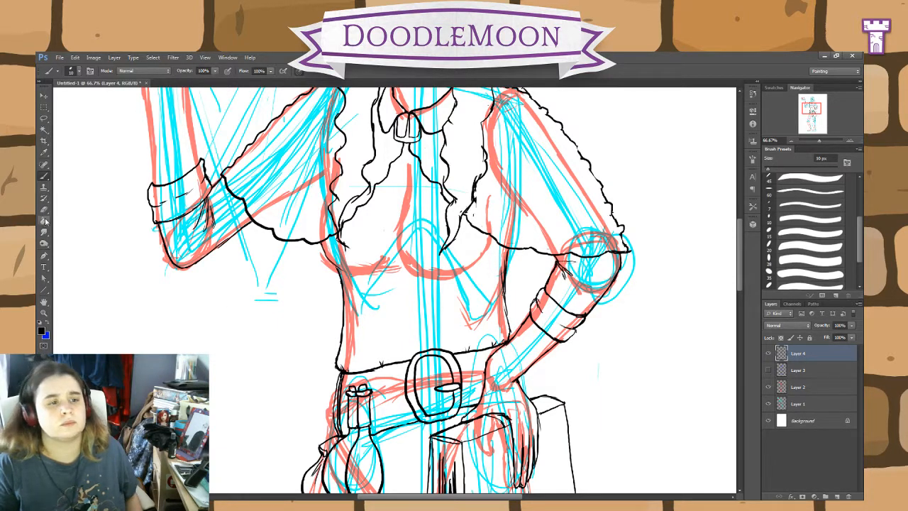
Step: Clean up and re-ink the torso's outline just above the belt on the side of the flasks
{"action": "key", "text": "e"}
{"action": "mouse_move", "coordinate": [331, 366]}
{"action": "left_mouse_down"}
{"action": "mouse_move", "coordinate": [339, 366]}
{"action": "mouse_move", "coordinate": [337, 345]}
{"action": "left_mouse_up"}
{"action": "left_click", "coordinate": [44, 176]}
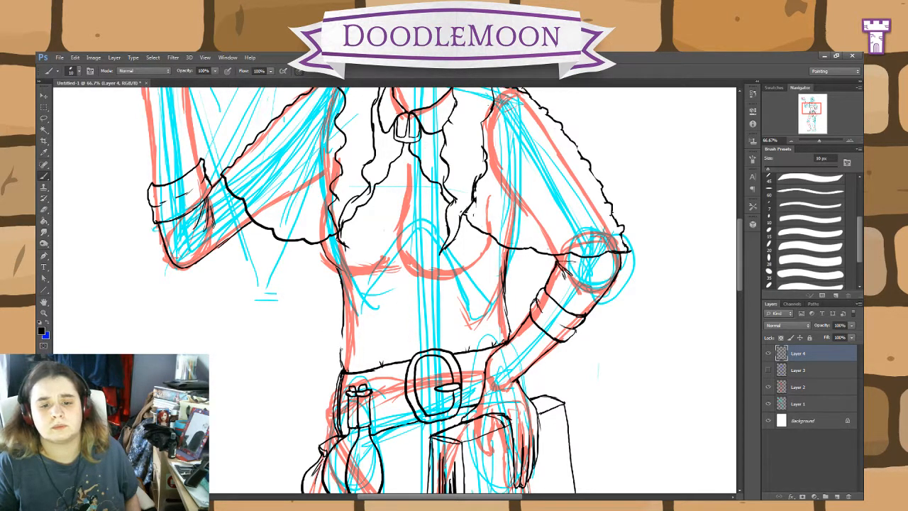
{"action": "left_click_drag", "start_coordinate": [344, 327], "coordinate": [340, 363]}
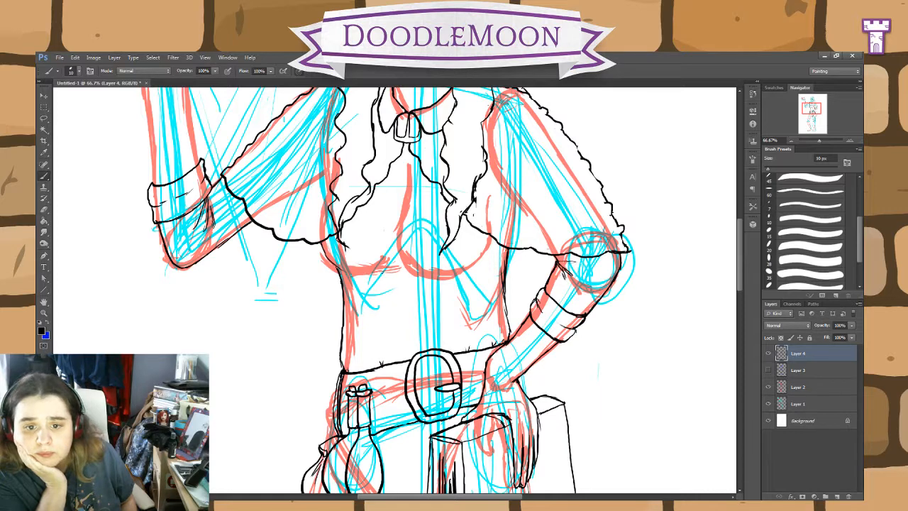
Step: Ink light creases beneath the bust and a centre front seam running from the collar clasp to the belt buckle
{"action": "left_click_drag", "start_coordinate": [350, 274], "coordinate": [374, 270]}
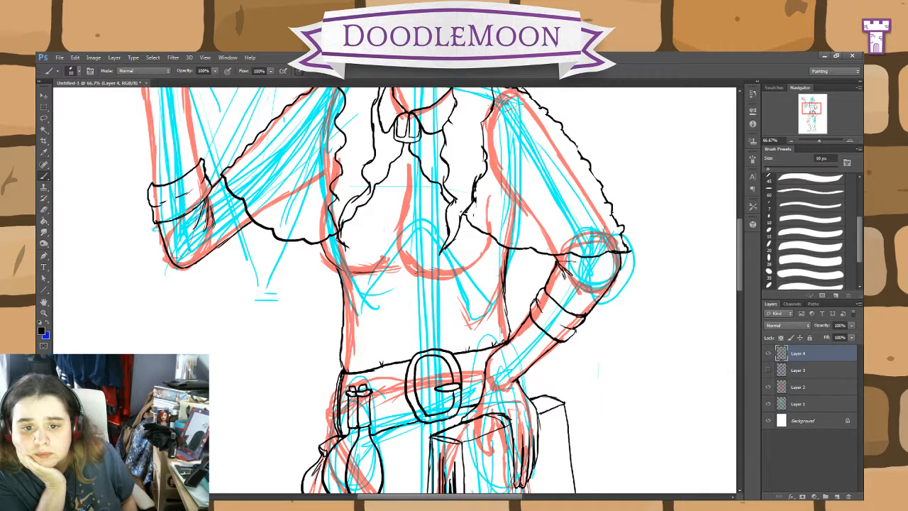
{"action": "left_click_drag", "start_coordinate": [441, 274], "coordinate": [409, 276]}
{"action": "left_click", "coordinate": [44, 210]}
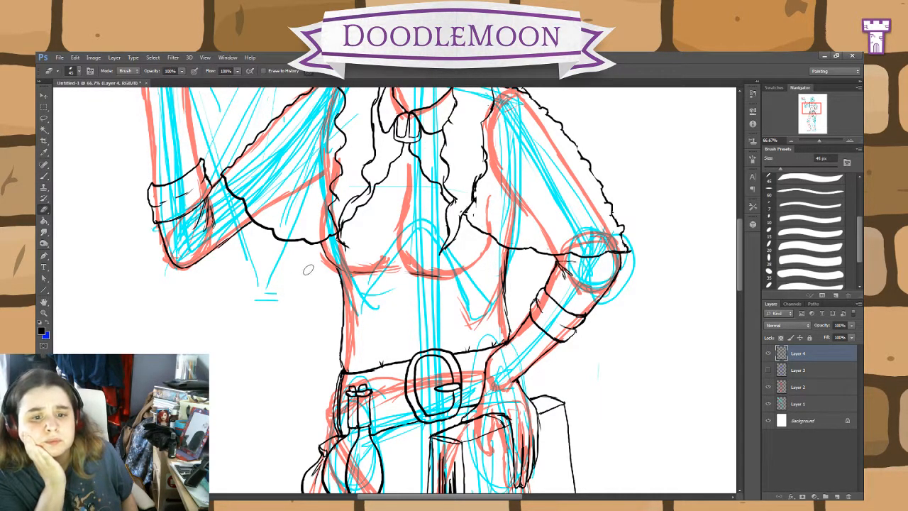
{"action": "left_click", "coordinate": [44, 176]}
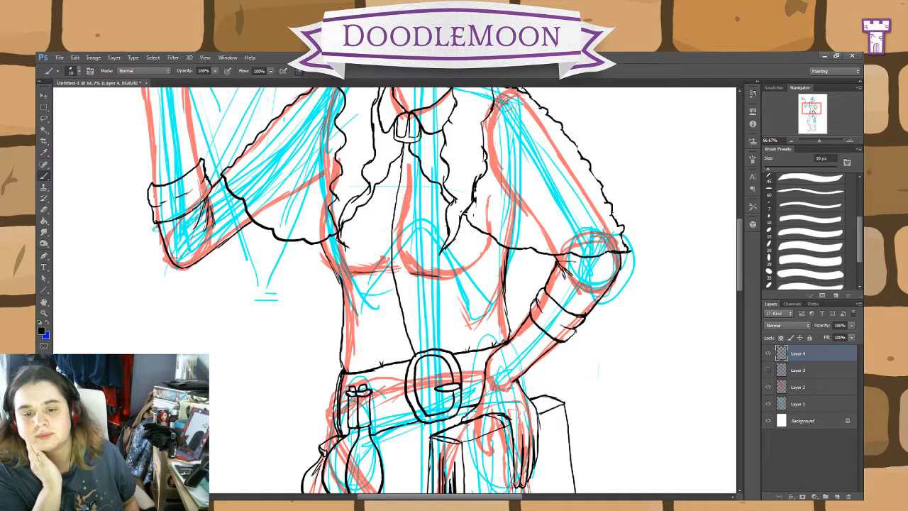
{"action": "key", "text": "e"}
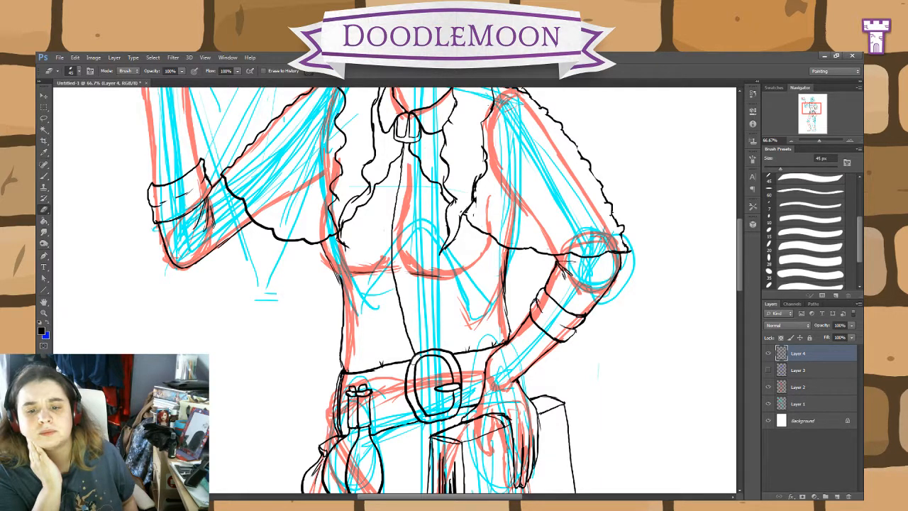
Step: Try five small oval buttons down the shirt's front seam, and erase the lower four
{"action": "left_click", "coordinate": [45, 177]}
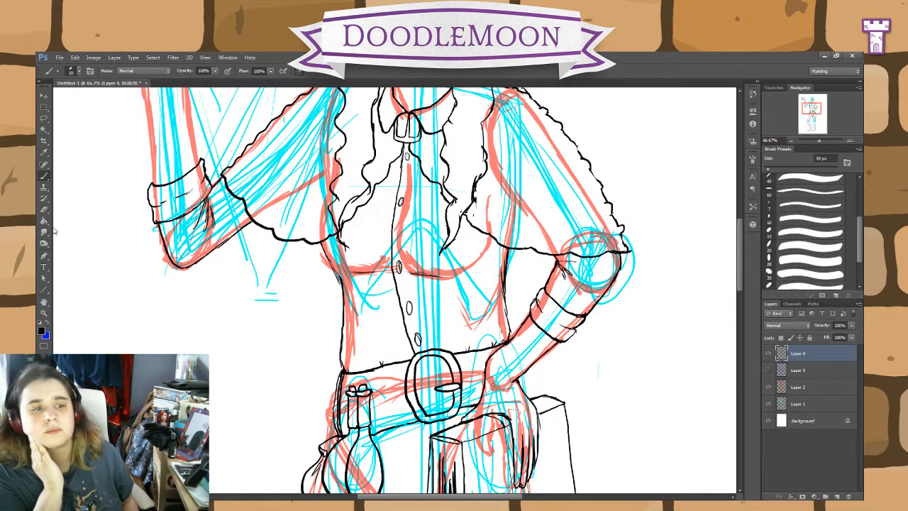
{"action": "key", "text": "e"}
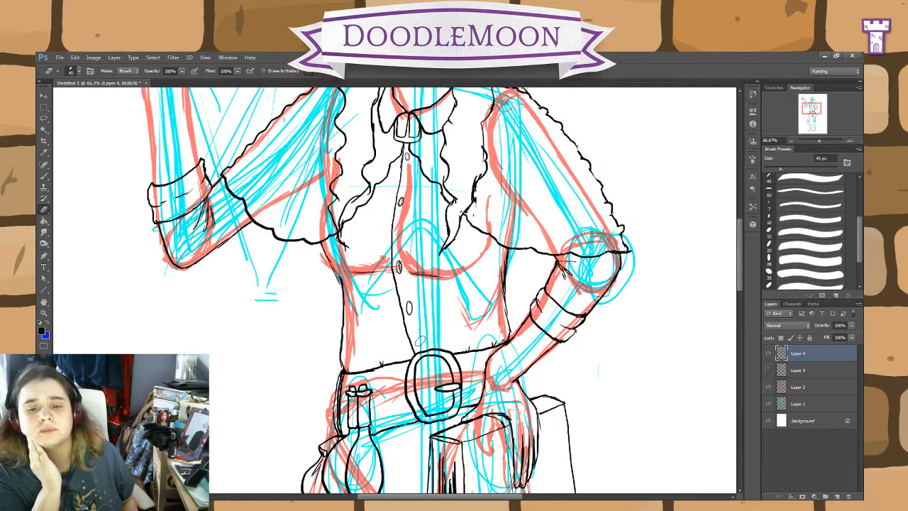
{"action": "left_click_drag", "start_coordinate": [407, 304], "coordinate": [410, 310]}
{"action": "left_click_drag", "start_coordinate": [398, 265], "coordinate": [403, 274]}
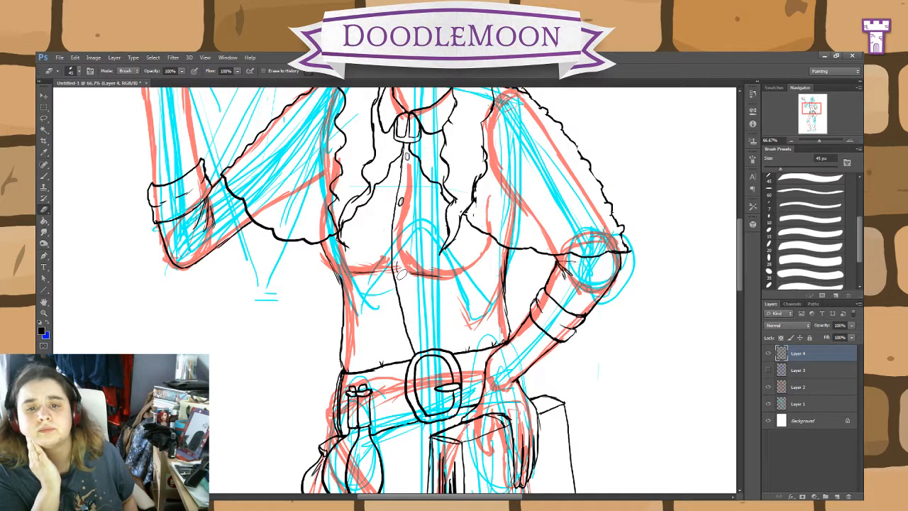
{"action": "left_click_drag", "start_coordinate": [404, 196], "coordinate": [403, 202]}
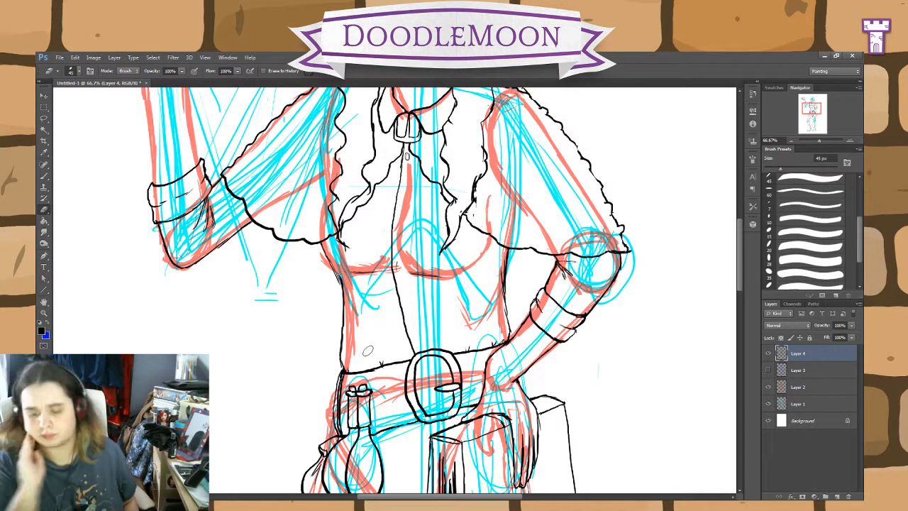
Step: Erase the remaining small button beneath the collar clasp
{"action": "key", "text": "ctrl+plus"}
{"action": "key", "text": "ctrl+plus"}
{"action": "mouse_move", "coordinate": [464, 229]}
{"action": "left_mouse_down"}
{"action": "mouse_move", "coordinate": [484, 374]}
{"action": "mouse_move", "coordinate": [427, 354]}
{"action": "left_mouse_up"}
{"action": "left_click_drag", "start_coordinate": [497, 238], "coordinate": [498, 438]}
{"action": "left_click_drag", "start_coordinate": [497, 391], "coordinate": [492, 461]}
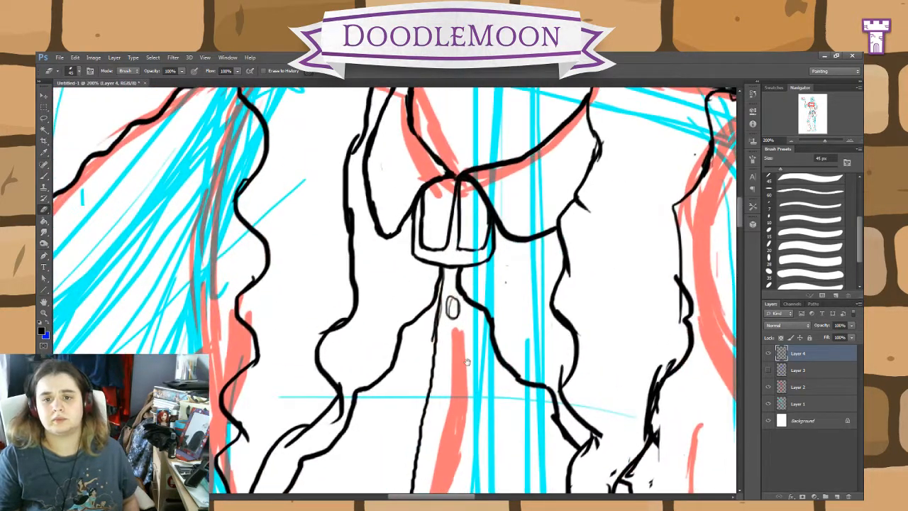
{"action": "left_click", "coordinate": [44, 118]}
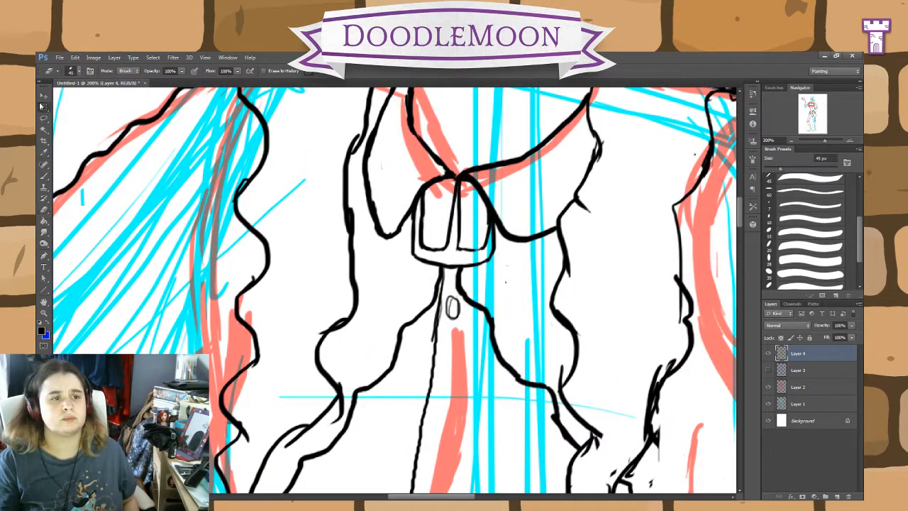
{"action": "mouse_move", "coordinate": [447, 316]}
{"action": "left_mouse_down"}
{"action": "mouse_move", "coordinate": [458, 293]}
{"action": "mouse_move", "coordinate": [466, 308]}
{"action": "mouse_move", "coordinate": [449, 328]}
{"action": "left_mouse_up"}
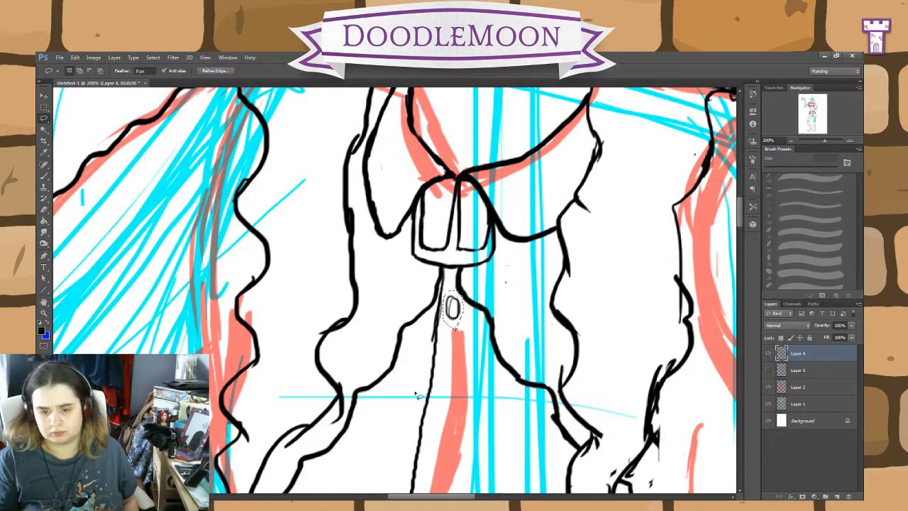
{"action": "key", "text": "ctrl+d"}
{"action": "left_click", "coordinate": [44, 175]}
{"action": "left_click", "coordinate": [44, 210]}
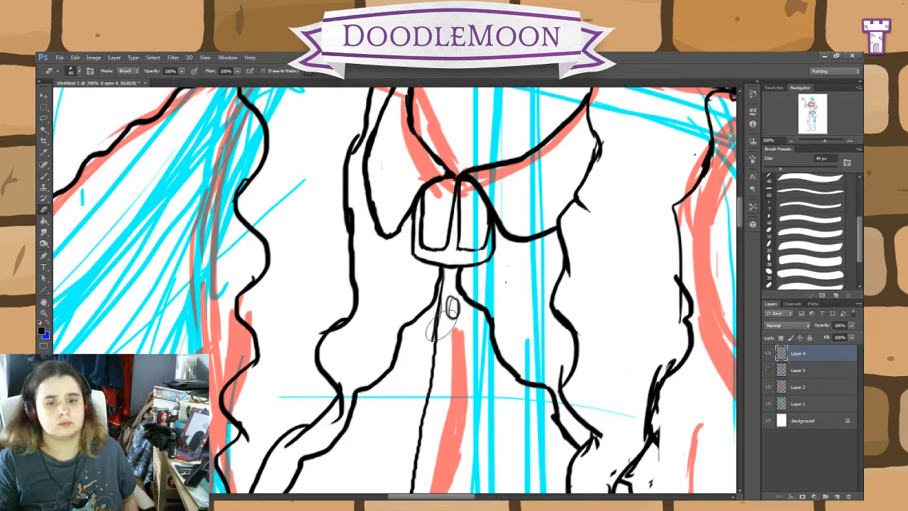
{"action": "mouse_move", "coordinate": [442, 325]}
{"action": "left_mouse_down"}
{"action": "mouse_move", "coordinate": [464, 333]}
{"action": "mouse_move", "coordinate": [454, 312]}
{"action": "left_mouse_up"}
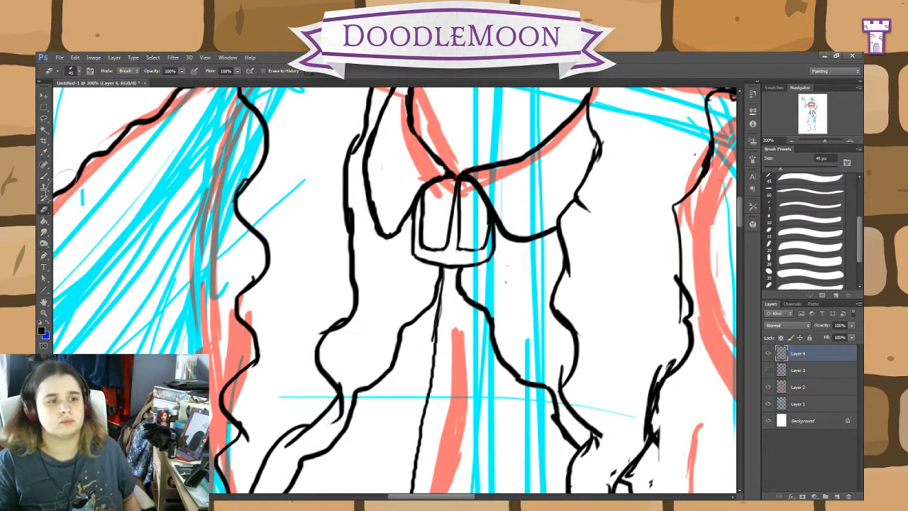
Step: Ink a larger oval button below the collar clasp and place a copy of it farther down the front seam
{"action": "left_click", "coordinate": [44, 175]}
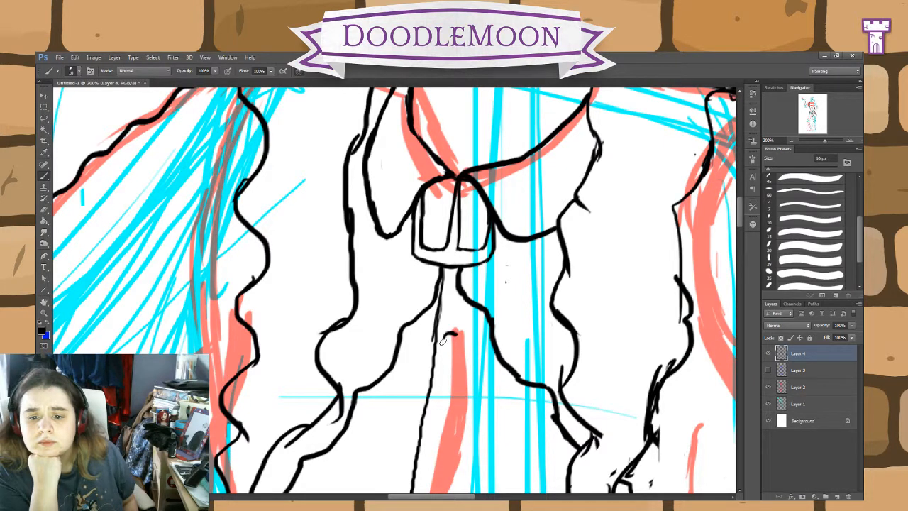
{"action": "mouse_move", "coordinate": [445, 342]}
{"action": "left_mouse_down"}
{"action": "mouse_move", "coordinate": [443, 362]}
{"action": "mouse_move", "coordinate": [454, 364]}
{"action": "mouse_move", "coordinate": [463, 343]}
{"action": "mouse_move", "coordinate": [454, 363]}
{"action": "left_mouse_up"}
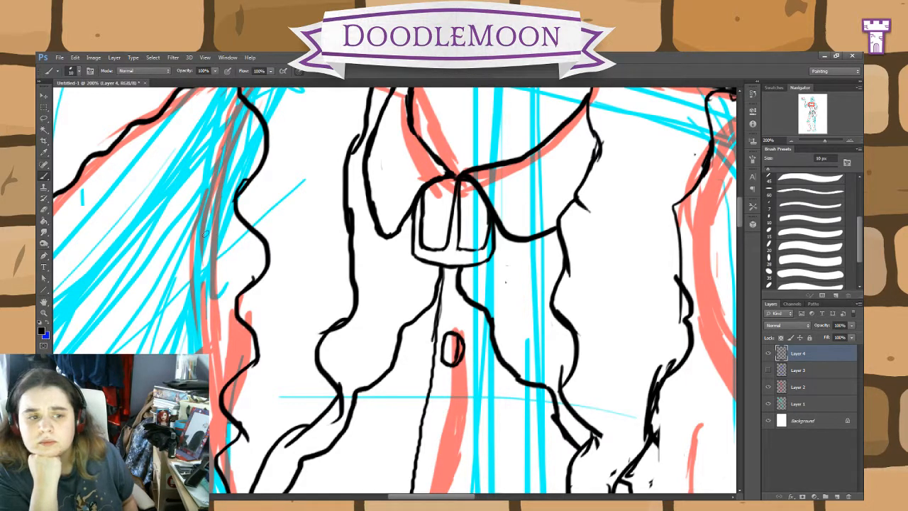
{"action": "left_click", "coordinate": [44, 118]}
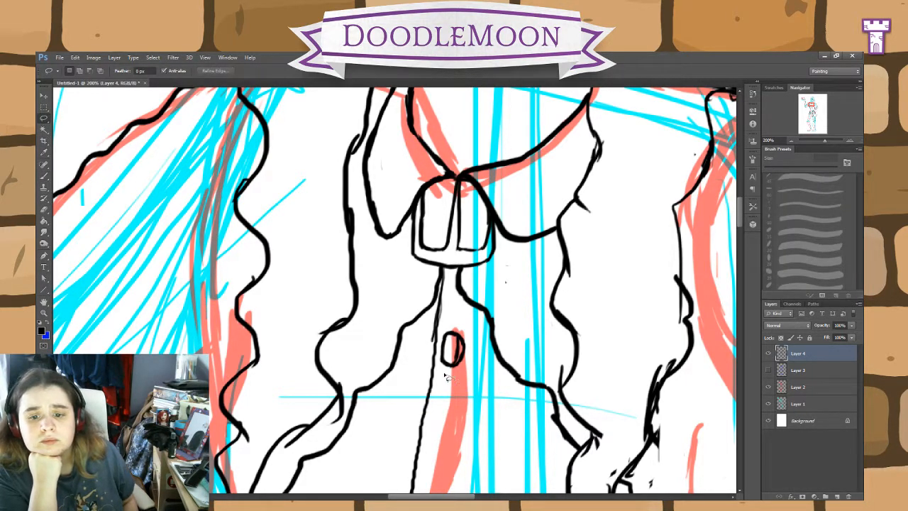
{"action": "mouse_move", "coordinate": [448, 378]}
{"action": "left_mouse_down"}
{"action": "mouse_move", "coordinate": [438, 340]}
{"action": "mouse_move", "coordinate": [457, 328]}
{"action": "mouse_move", "coordinate": [474, 351]}
{"action": "mouse_move", "coordinate": [463, 380]}
{"action": "left_mouse_up"}
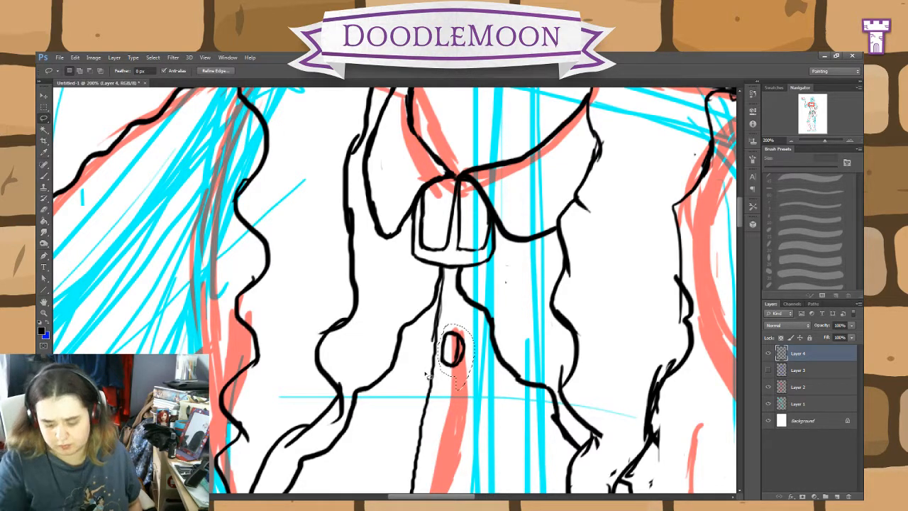
{"action": "key", "text": "ctrl+minus"}
{"action": "key", "text": "ctrl+minus"}
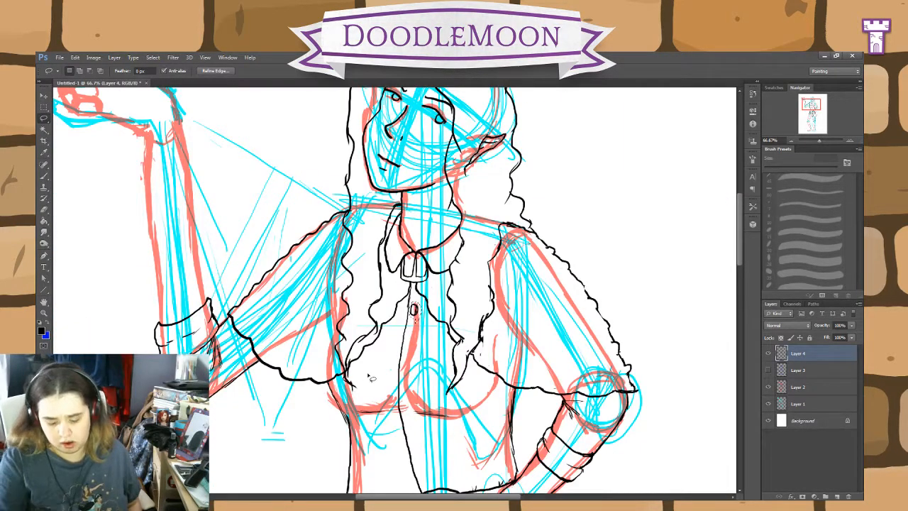
{"action": "key", "text": "ctrl+shift+alt+n"}
{"action": "key", "text": "ctrl+d"}
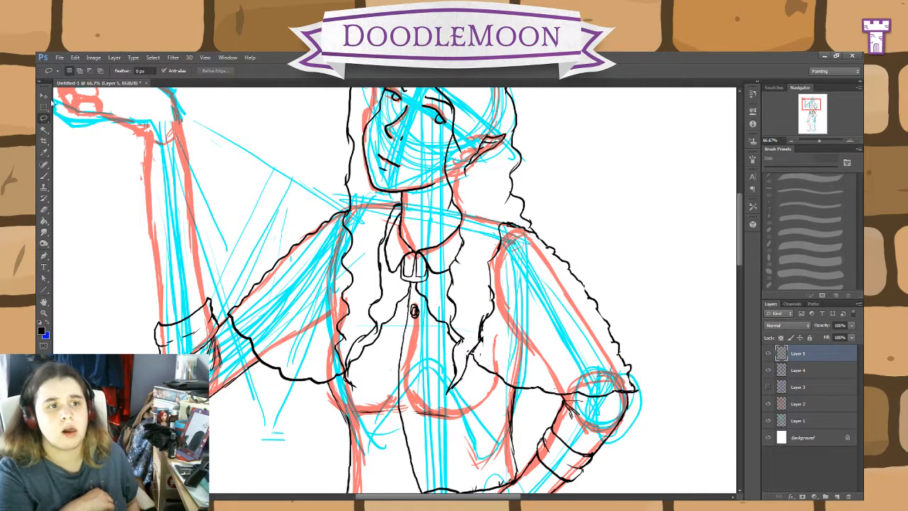
{"action": "left_click", "coordinate": [43, 96]}
{"action": "left_click_drag", "start_coordinate": [419, 319], "coordinate": [411, 368]}
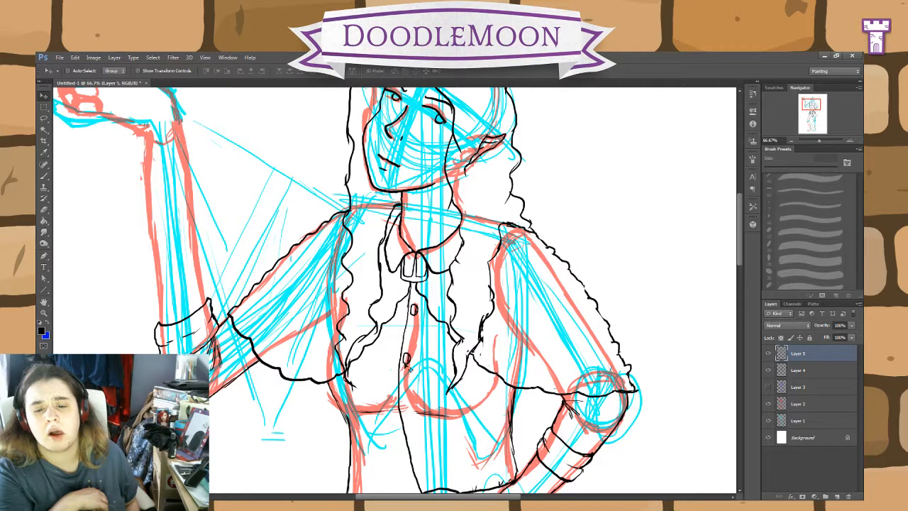
Step: Paste a third button on the front seam below the bust and rotate it to about -13 degrees
{"action": "key", "text": "ctrl+shift+alt+n"}
{"action": "mouse_move", "coordinate": [396, 293]}
{"action": "left_mouse_down"}
{"action": "mouse_move", "coordinate": [412, 431]}
{"action": "mouse_move", "coordinate": [417, 413]}
{"action": "left_mouse_up"}
{"action": "key", "text": "ctrl+t"}
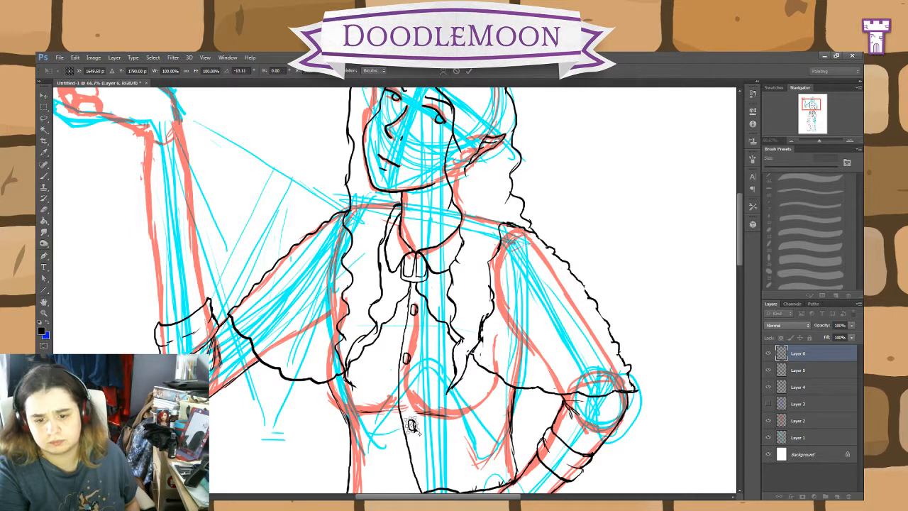
{"action": "key", "text": "Up"}
{"action": "key", "text": "Up"}
{"action": "key", "text": "Up"}
{"action": "key", "text": "Up"}
{"action": "key", "text": "Right"}
{"action": "key", "text": "Right"}
{"action": "key", "text": "Right"}
{"action": "key", "text": "Right"}
{"action": "key", "text": "Right"}
{"action": "key", "text": "Right"}
{"action": "key", "text": "Right"}
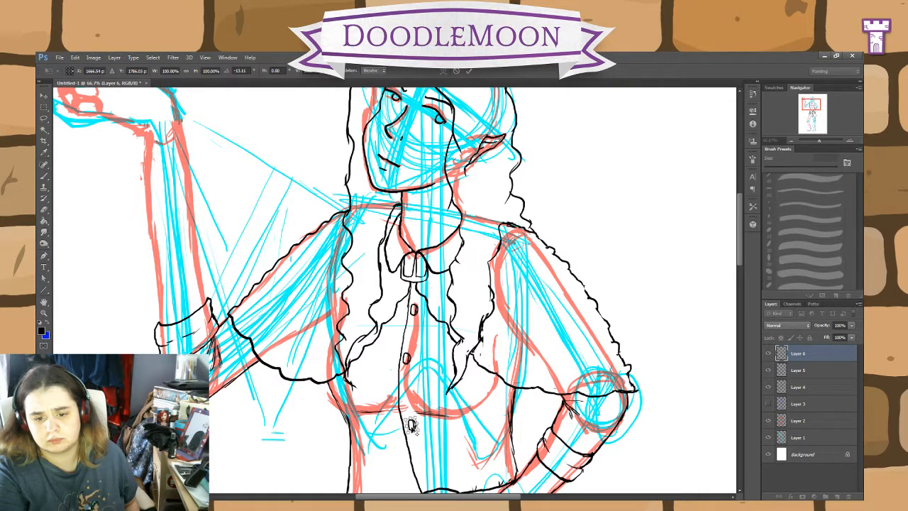
{"action": "left_click", "coordinate": [468, 71]}
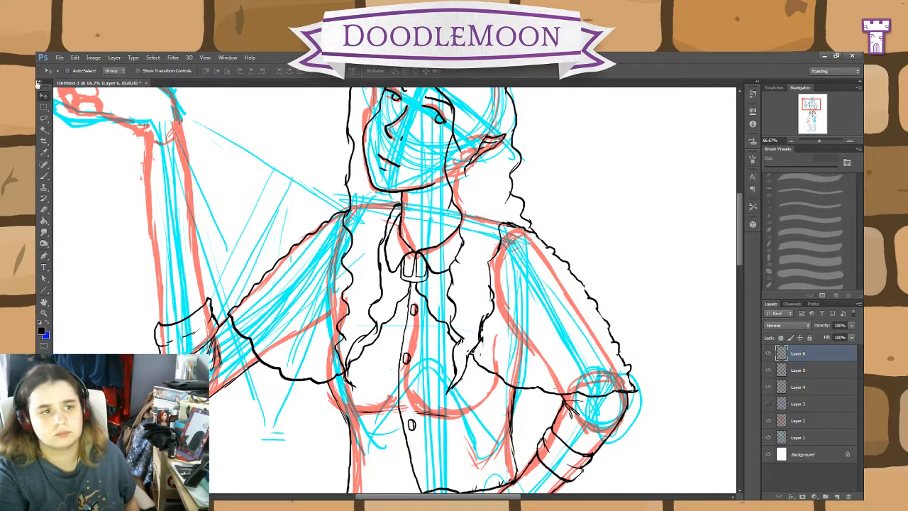
Step: Move the rotated button down the front seam to just above the belt buckle
{"action": "left_click_drag", "start_coordinate": [412, 426], "coordinate": [426, 480]}
{"action": "scroll", "coordinate": [426, 481], "scroll_direction": "down", "scroll_amount": 3}
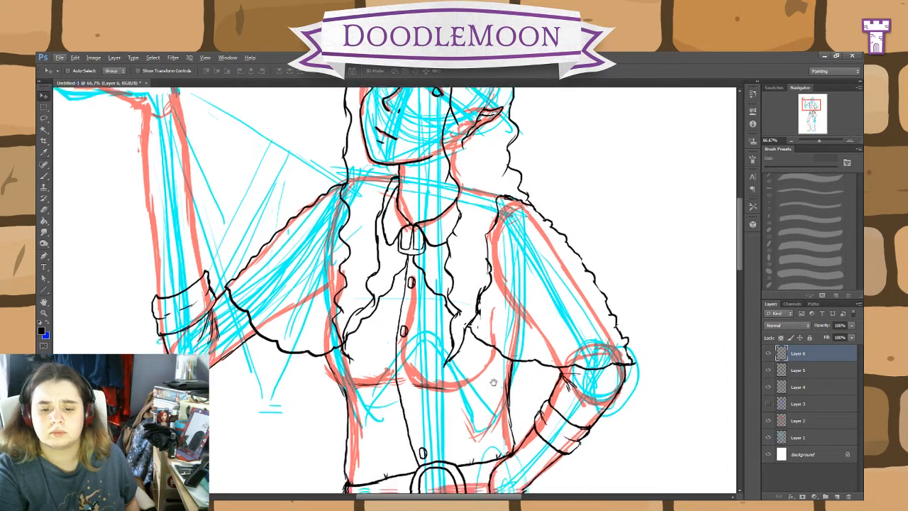
{"action": "left_click_drag", "start_coordinate": [425, 425], "coordinate": [421, 416]}
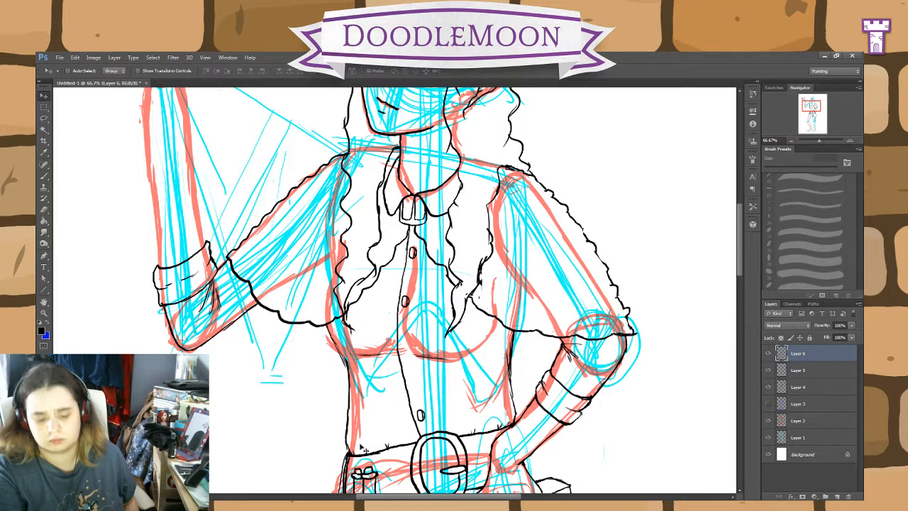
Step: Paste a fourth button into the gap below the bust and rotate it to about -13.5 degrees to follow the seam
{"action": "key", "text": "ctrl+v"}
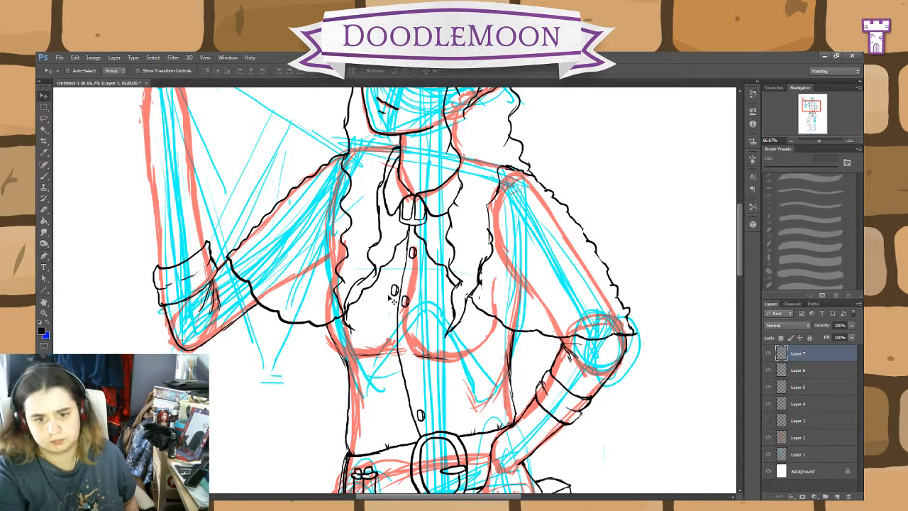
{"action": "left_click_drag", "start_coordinate": [395, 292], "coordinate": [407, 372]}
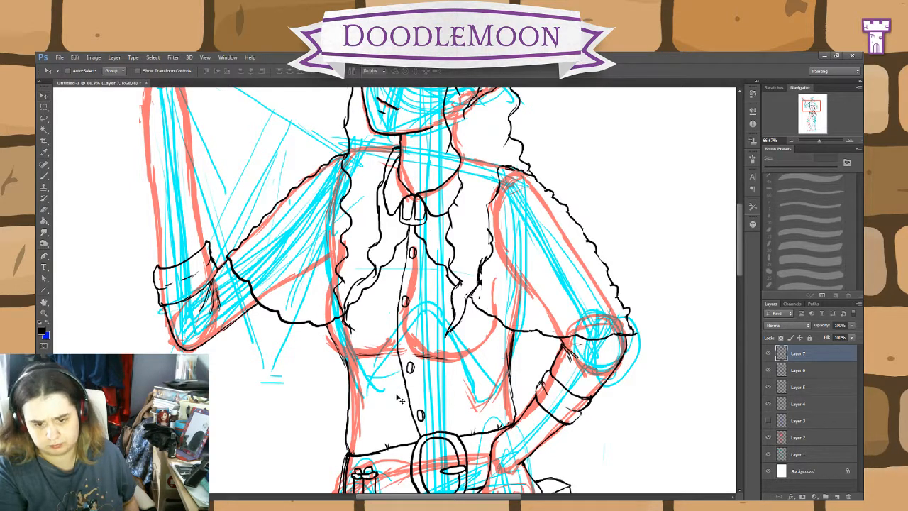
{"action": "key", "text": "ctrl+t"}
{"action": "left_click_drag", "start_coordinate": [423, 360], "coordinate": [420, 355]}
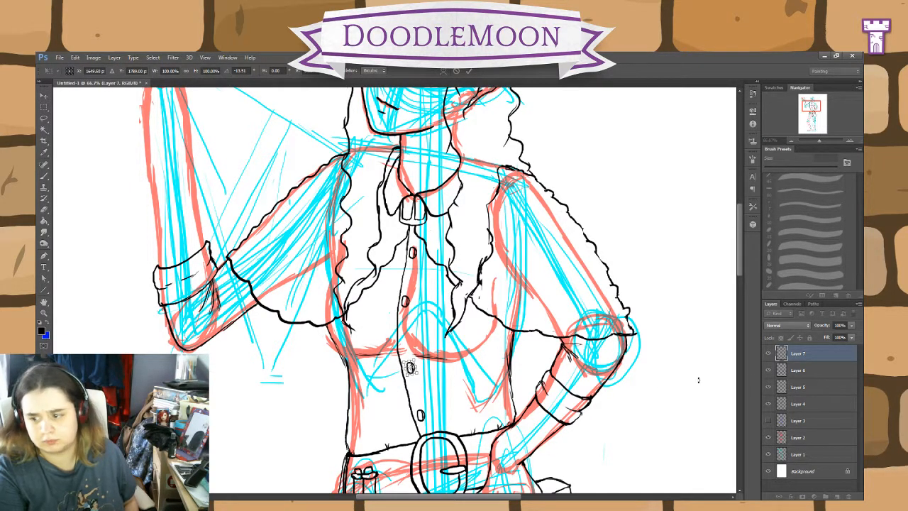
{"action": "left_click", "coordinate": [468, 70]}
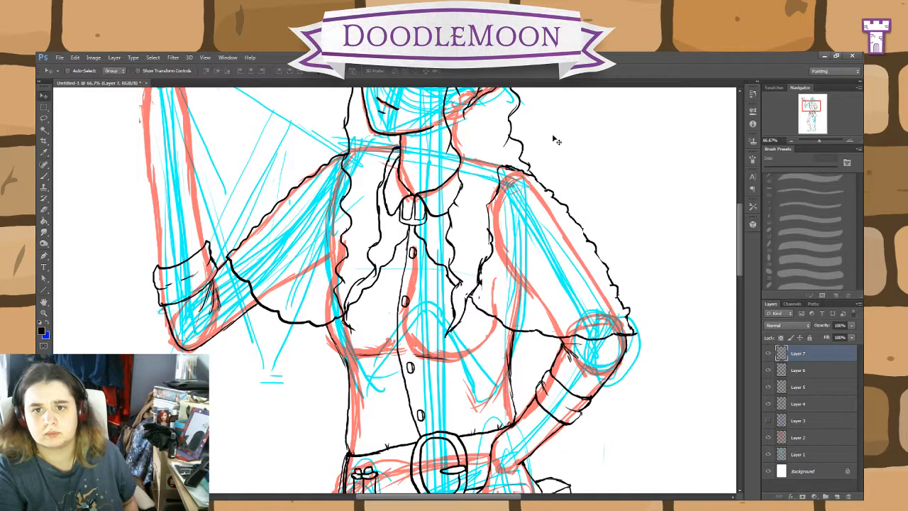
Step: Fine-tune the positions of the three copied buttons on Layers 5, 6 and 7 to even out their spacing
{"action": "left_click", "coordinate": [810, 388]}
{"action": "left_click_drag", "start_coordinate": [406, 303], "coordinate": [406, 307]}
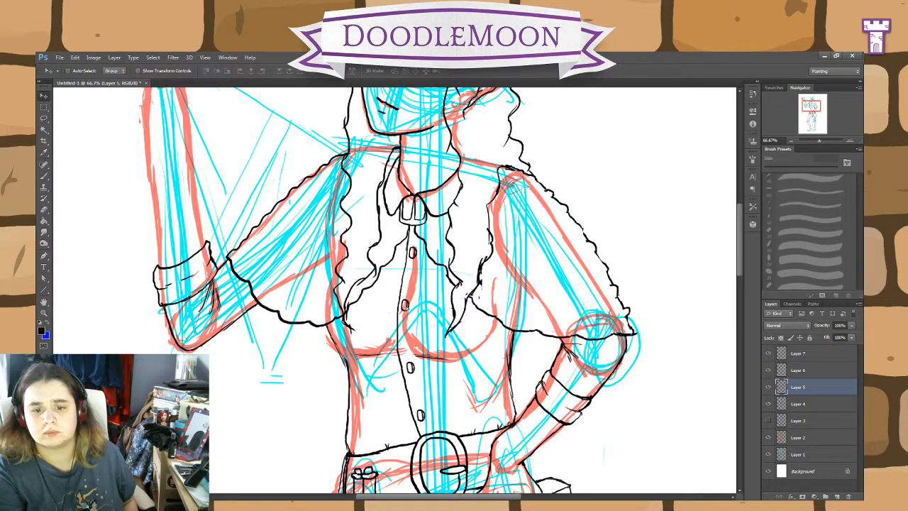
{"action": "left_click", "coordinate": [800, 370]}
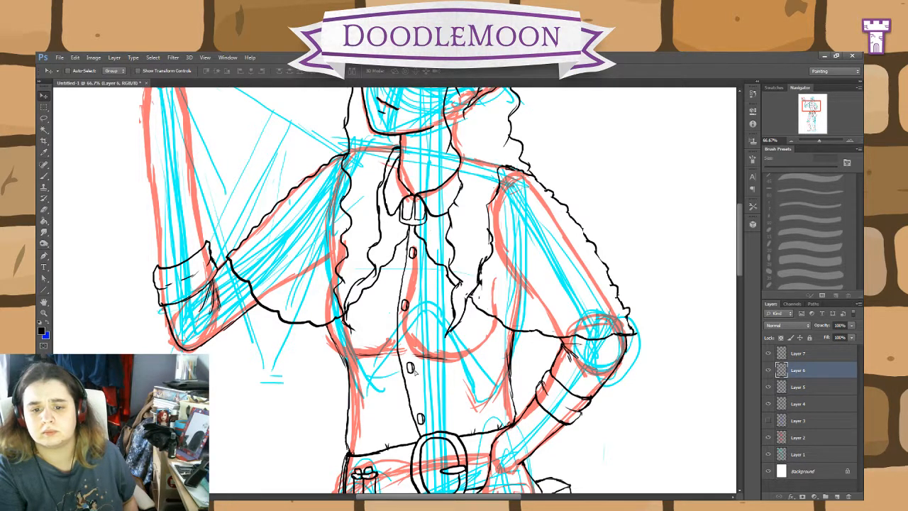
{"action": "left_click", "coordinate": [809, 354]}
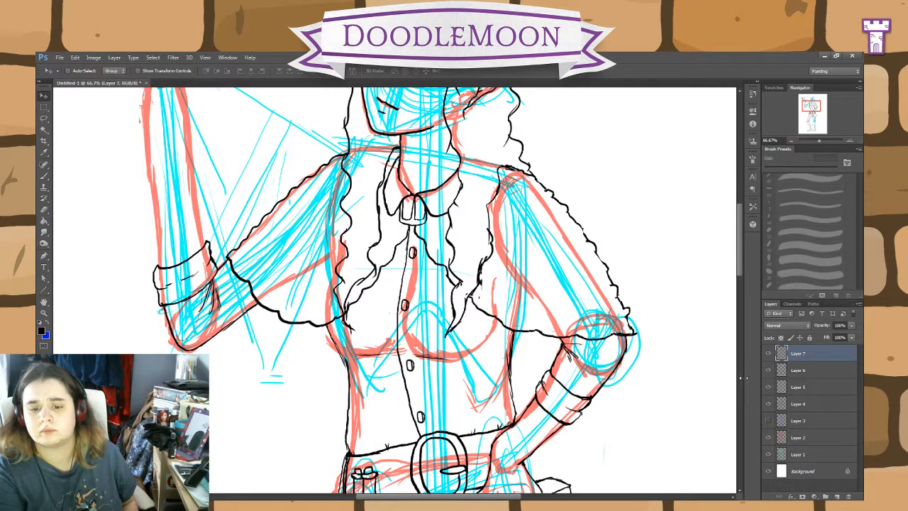
{"action": "left_click", "coordinate": [44, 176]}
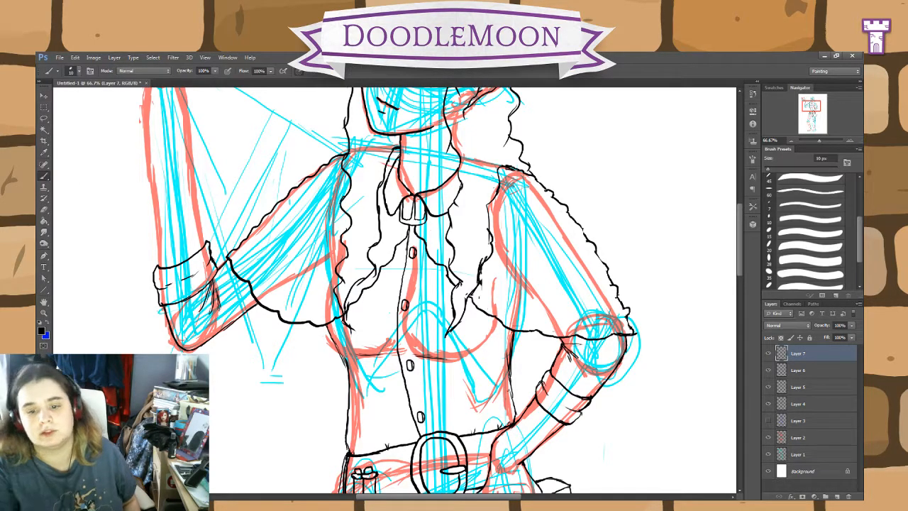
Step: Show the blue clothing sketch on Layer 3 as a guide for inking the skirt
{"action": "scroll", "coordinate": [589, 420], "scroll_direction": "down", "scroll_amount": 8}
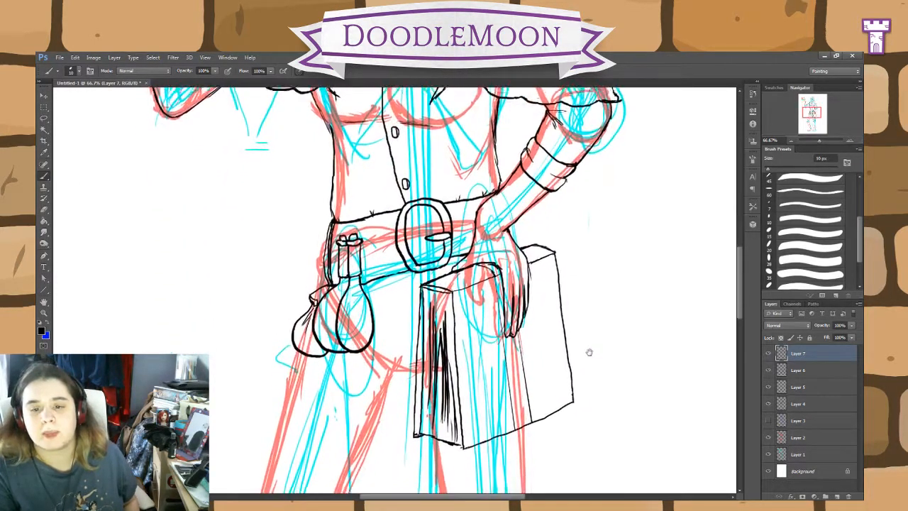
{"action": "scroll", "coordinate": [585, 362], "scroll_direction": "down", "scroll_amount": 3}
{"action": "scroll", "coordinate": [589, 290], "scroll_direction": "up", "scroll_amount": 3}
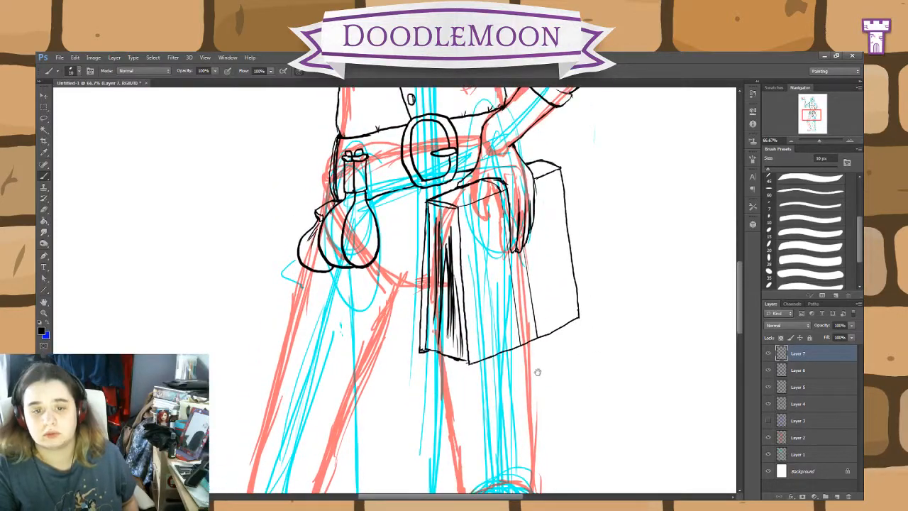
{"action": "scroll", "coordinate": [592, 369], "scroll_direction": "down", "scroll_amount": 3}
{"action": "left_click_drag", "start_coordinate": [593, 306], "coordinate": [591, 289]}
{"action": "key", "text": "ctrl+minus"}
{"action": "key", "text": "ctrl+minus"}
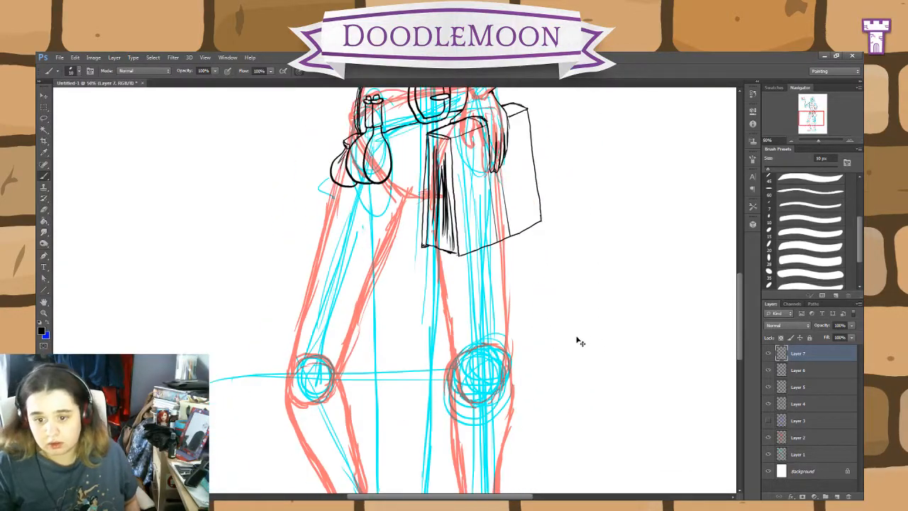
{"action": "left_click", "coordinate": [769, 421]}
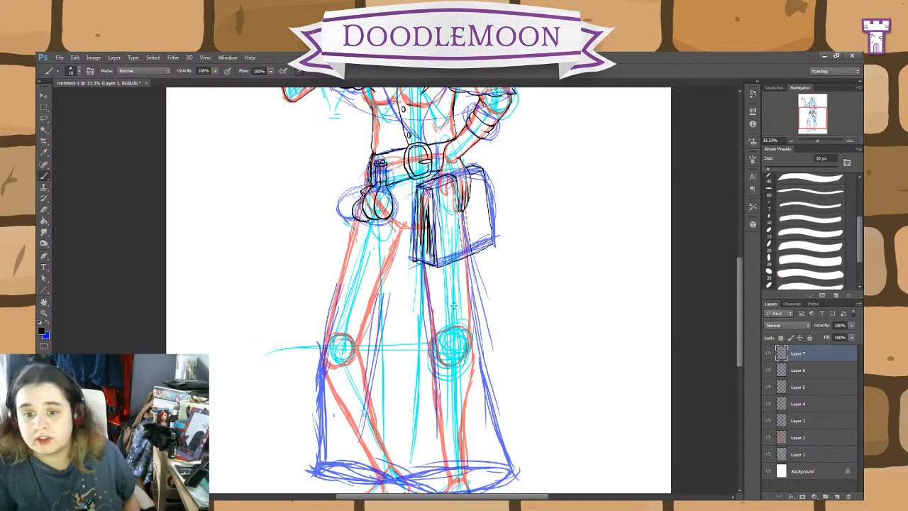
{"action": "left_click_drag", "start_coordinate": [544, 371], "coordinate": [538, 302]}
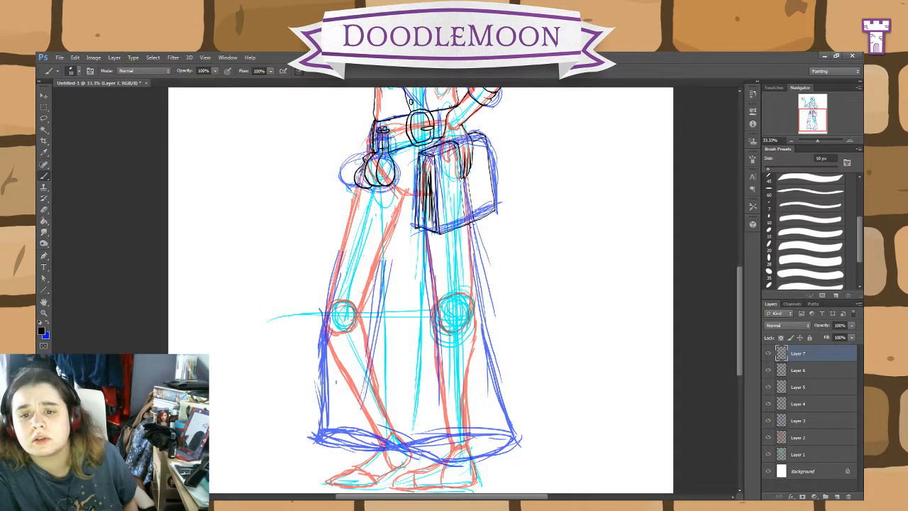
Step: Ink the long skirt in black: both side edges from the hips and book down, joined by the curved front hem
{"action": "left_click_drag", "start_coordinate": [470, 244], "coordinate": [506, 398]}
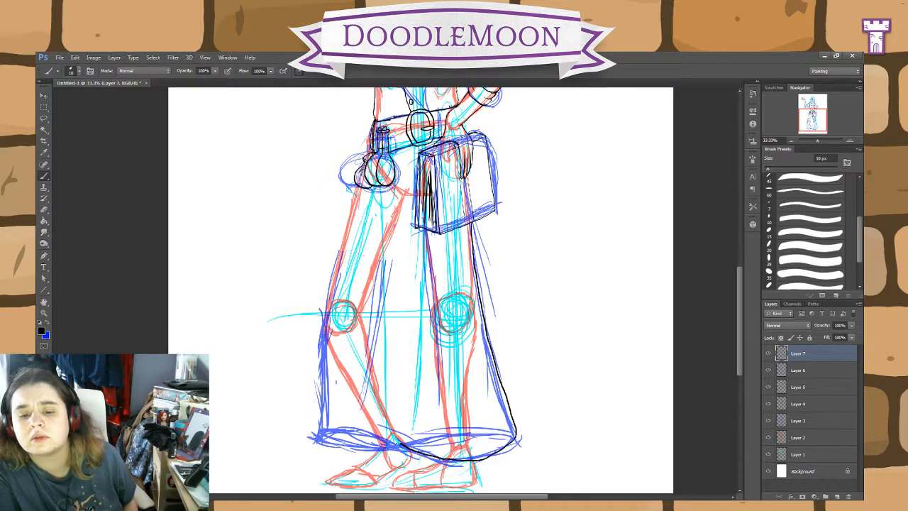
{"action": "left_click_drag", "start_coordinate": [362, 433], "coordinate": [338, 431]}
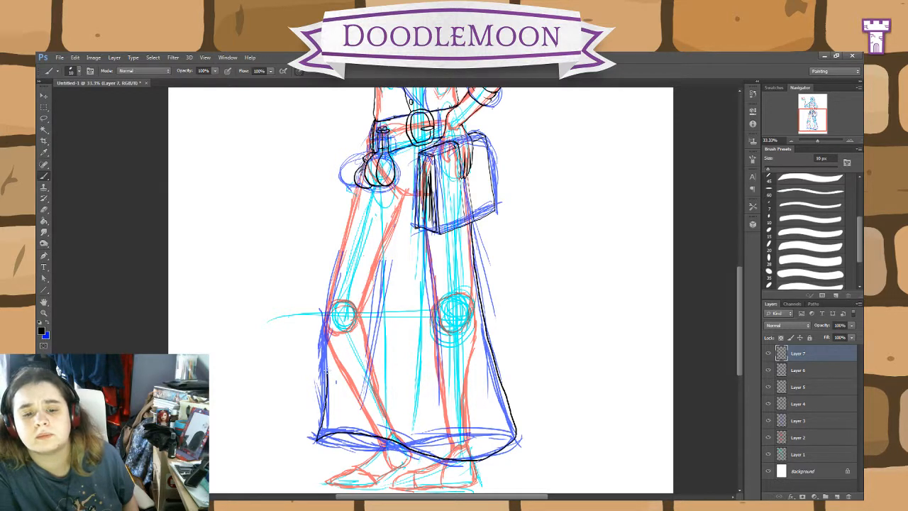
{"action": "left_click_drag", "start_coordinate": [328, 351], "coordinate": [326, 330]}
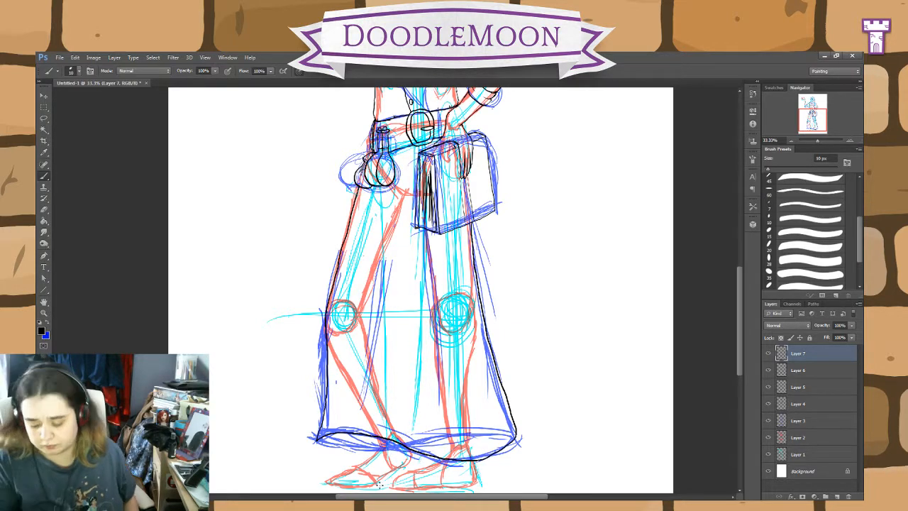
Step: Ink the upper of the shoe nearest the book, tracing its heel, base, rounded toe and instep up to the skirt hem
{"action": "key", "text": "ctrl+plus"}
{"action": "key", "text": "ctrl+plus"}
{"action": "scroll", "coordinate": [484, 441], "scroll_direction": "down", "scroll_amount": 5}
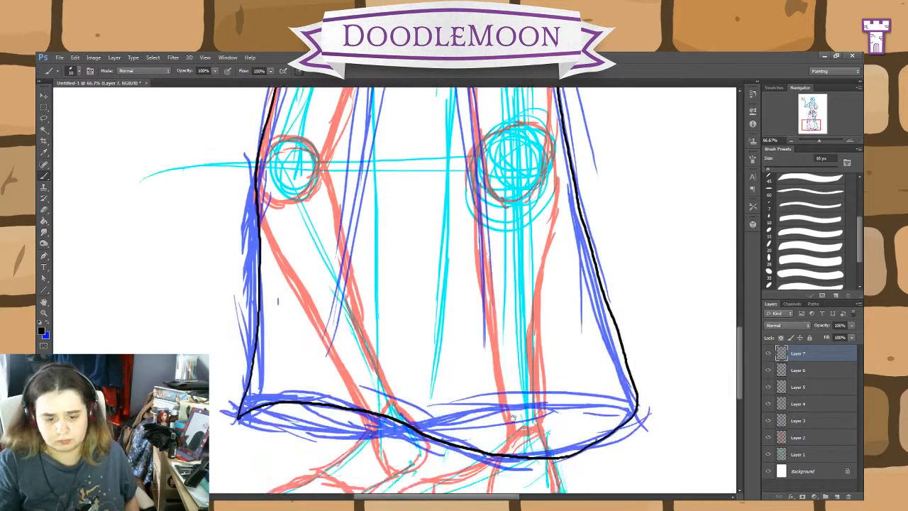
{"action": "key", "text": "ctrl+plus"}
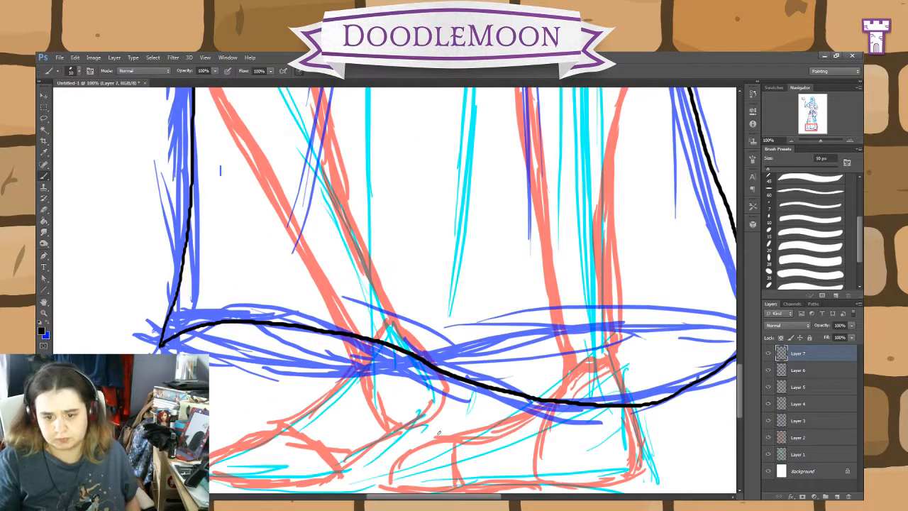
{"action": "left_click_drag", "start_coordinate": [568, 471], "coordinate": [471, 406]}
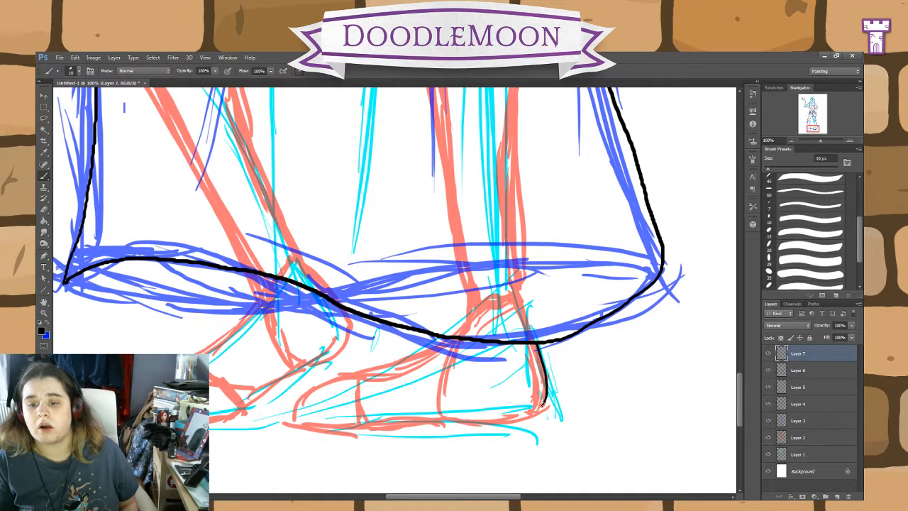
{"action": "mouse_move", "coordinate": [493, 418]}
{"action": "left_mouse_down"}
{"action": "mouse_move", "coordinate": [393, 413]}
{"action": "mouse_move", "coordinate": [439, 421]}
{"action": "left_mouse_up"}
{"action": "key", "text": "e"}
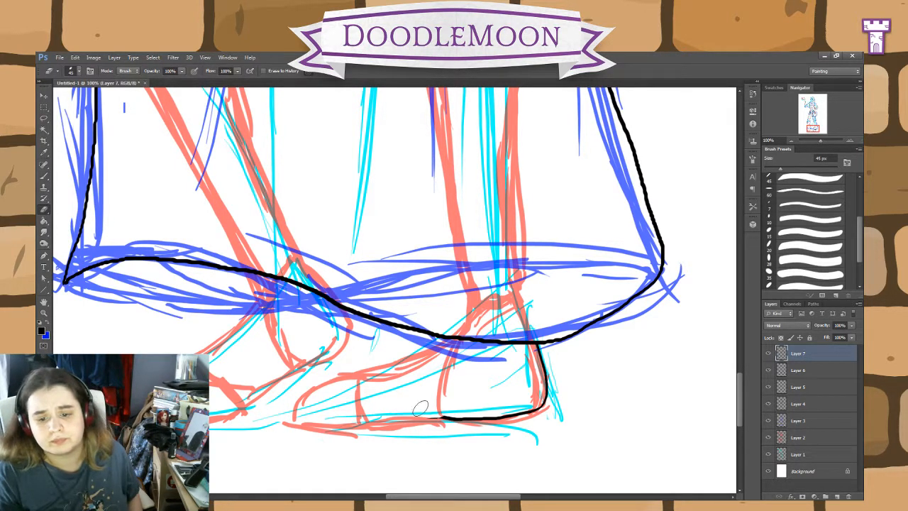
{"action": "key", "text": "b"}
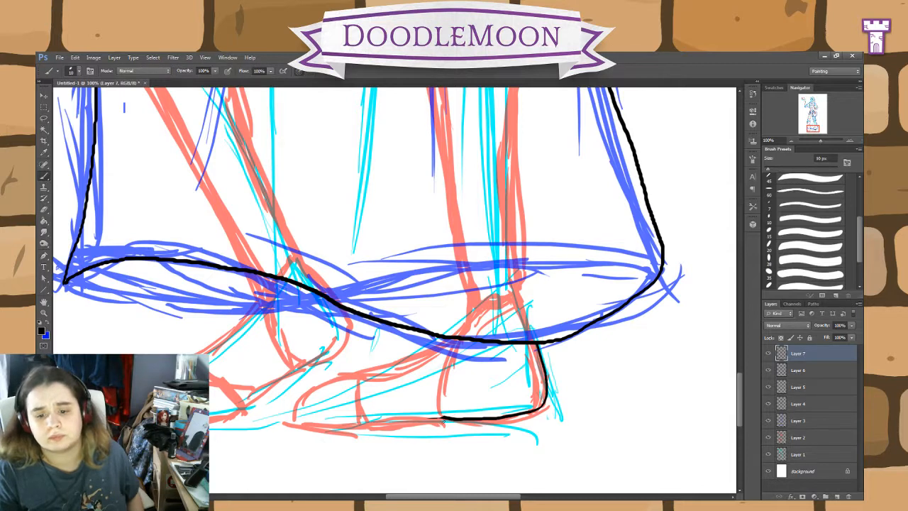
{"action": "left_click_drag", "start_coordinate": [411, 417], "coordinate": [308, 424]}
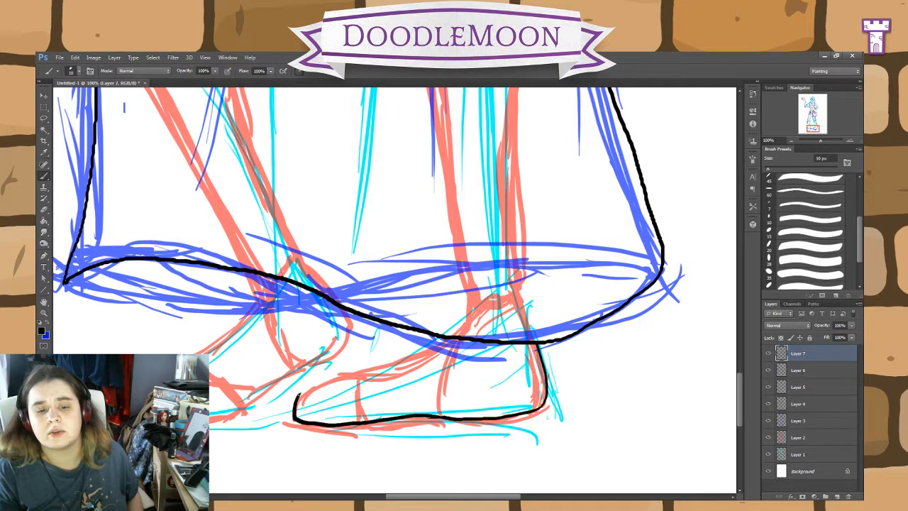
{"action": "mouse_move", "coordinate": [317, 378]}
{"action": "left_mouse_down"}
{"action": "mouse_move", "coordinate": [378, 373]}
{"action": "mouse_move", "coordinate": [454, 339]}
{"action": "left_mouse_up"}
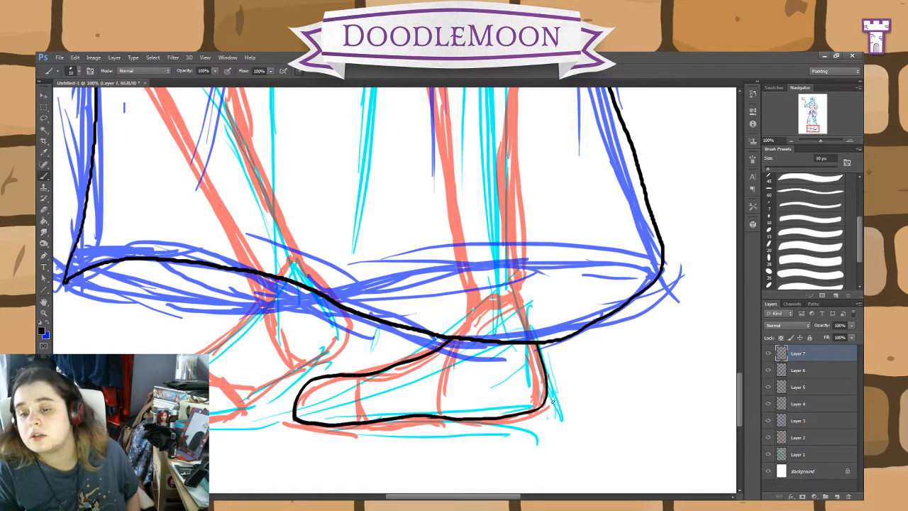
Step: Add a sole with a stepped heel beneath the inked shoe, erasing and redrawing the part from the arch to the toe
{"action": "mouse_move", "coordinate": [550, 405]}
{"action": "left_mouse_down"}
{"action": "mouse_move", "coordinate": [538, 428]}
{"action": "mouse_move", "coordinate": [514, 435]}
{"action": "mouse_move", "coordinate": [378, 437]}
{"action": "left_mouse_up"}
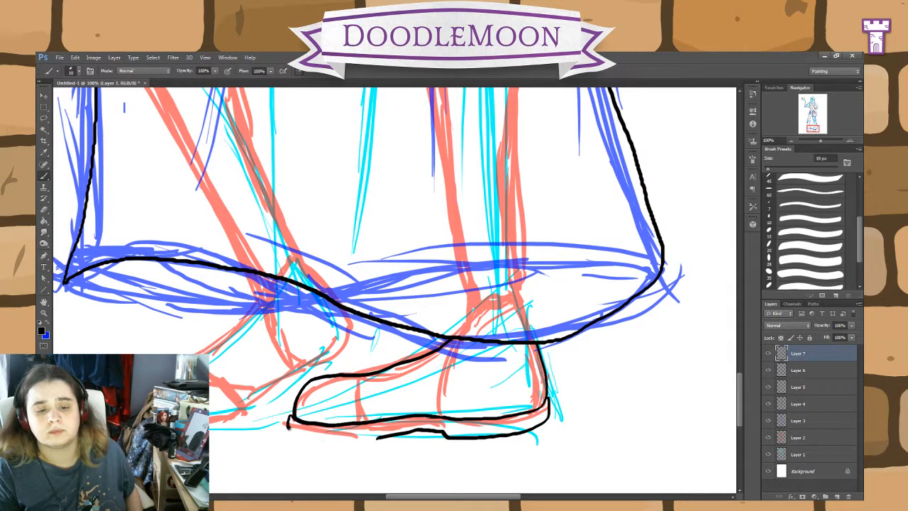
{"action": "left_click_drag", "start_coordinate": [288, 426], "coordinate": [357, 438]}
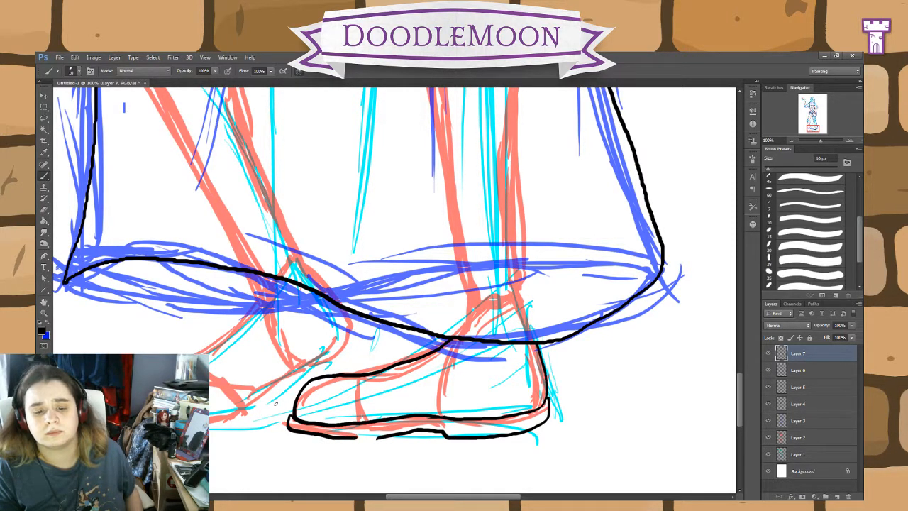
{"action": "key", "text": "e"}
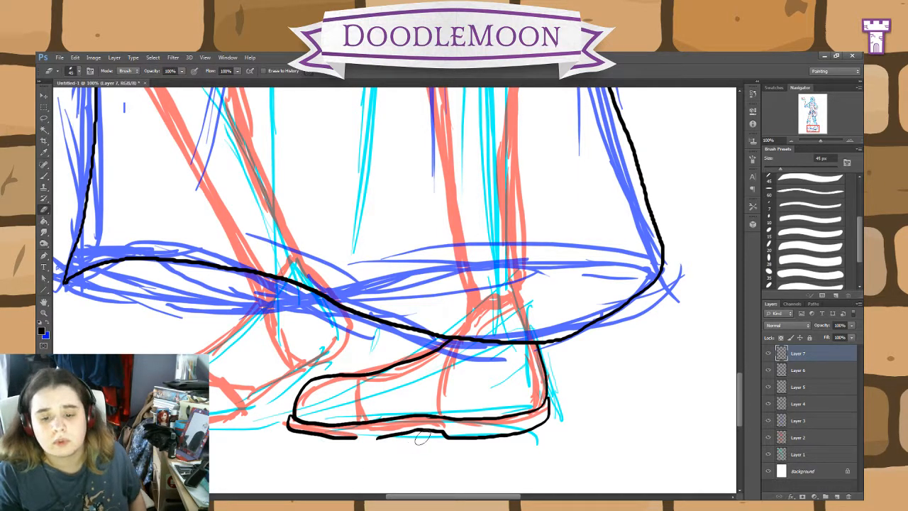
{"action": "mouse_move", "coordinate": [421, 439]}
{"action": "left_mouse_down"}
{"action": "mouse_move", "coordinate": [408, 439]}
{"action": "mouse_move", "coordinate": [433, 433]}
{"action": "mouse_move", "coordinate": [331, 438]}
{"action": "mouse_move", "coordinate": [279, 431]}
{"action": "mouse_move", "coordinate": [286, 424]}
{"action": "left_mouse_up"}
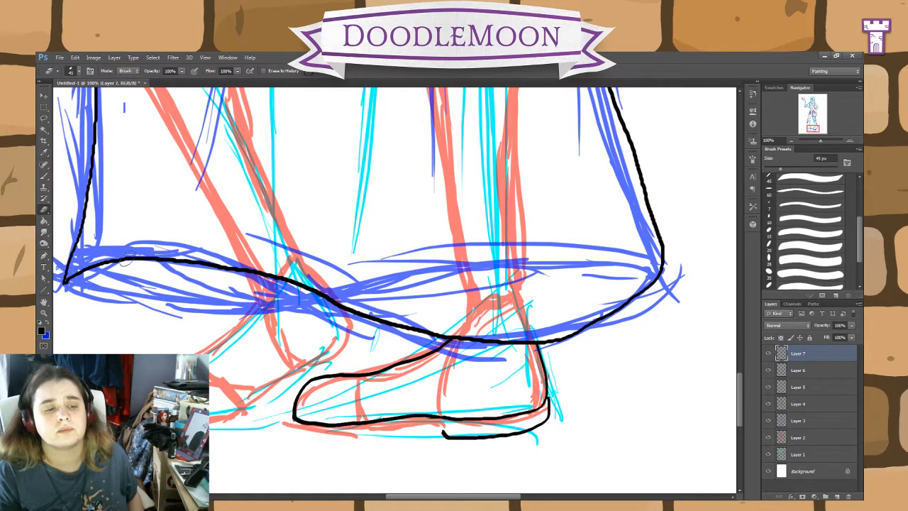
{"action": "key", "text": "b"}
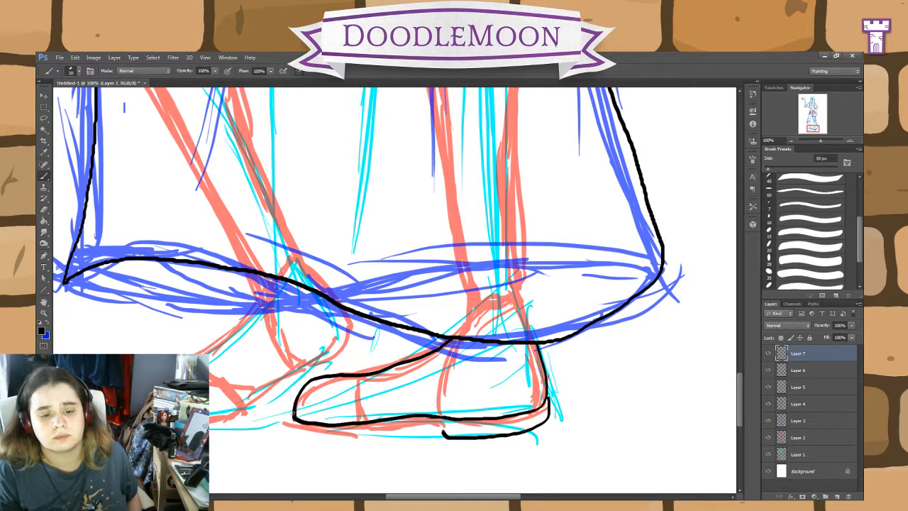
{"action": "mouse_move", "coordinate": [288, 425]}
{"action": "left_mouse_down"}
{"action": "mouse_move", "coordinate": [355, 435]}
{"action": "mouse_move", "coordinate": [431, 425]}
{"action": "mouse_move", "coordinate": [446, 436]}
{"action": "left_mouse_up"}
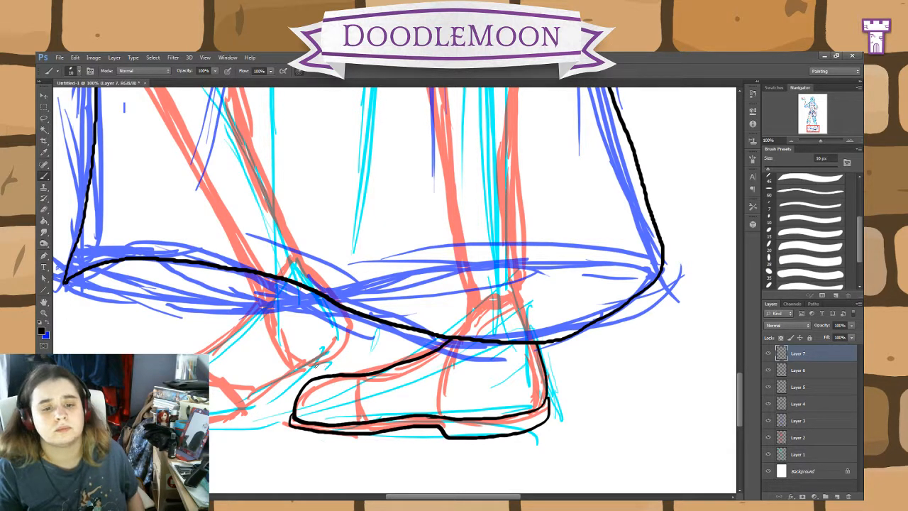
Step: Ink the other shoe's heel, underside and instep below the hem, erasing and redrawing the lower end of the instep line
{"action": "mouse_move", "coordinate": [345, 310]}
{"action": "left_mouse_down"}
{"action": "mouse_move", "coordinate": [351, 336]}
{"action": "mouse_move", "coordinate": [324, 363]}
{"action": "mouse_move", "coordinate": [210, 422]}
{"action": "left_mouse_up"}
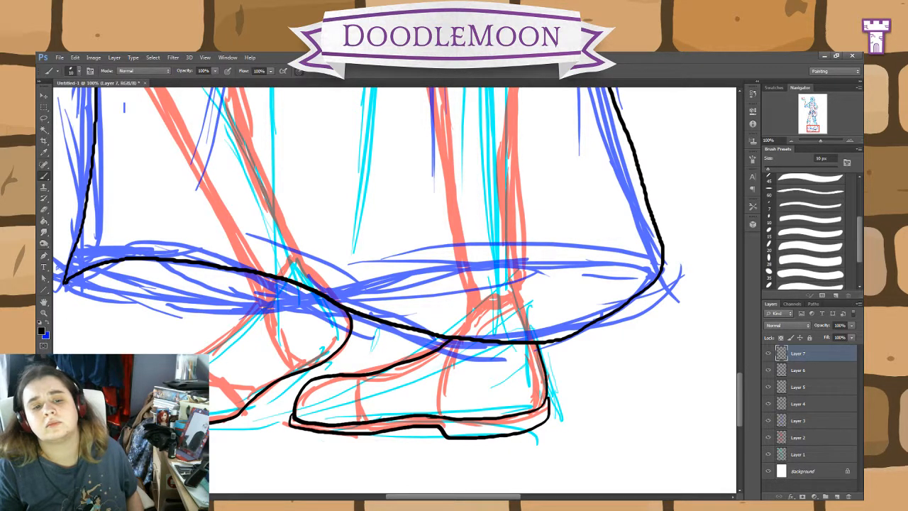
{"action": "mouse_move", "coordinate": [208, 355]}
{"action": "left_mouse_down"}
{"action": "mouse_move", "coordinate": [243, 330]}
{"action": "mouse_move", "coordinate": [247, 275]}
{"action": "left_mouse_up"}
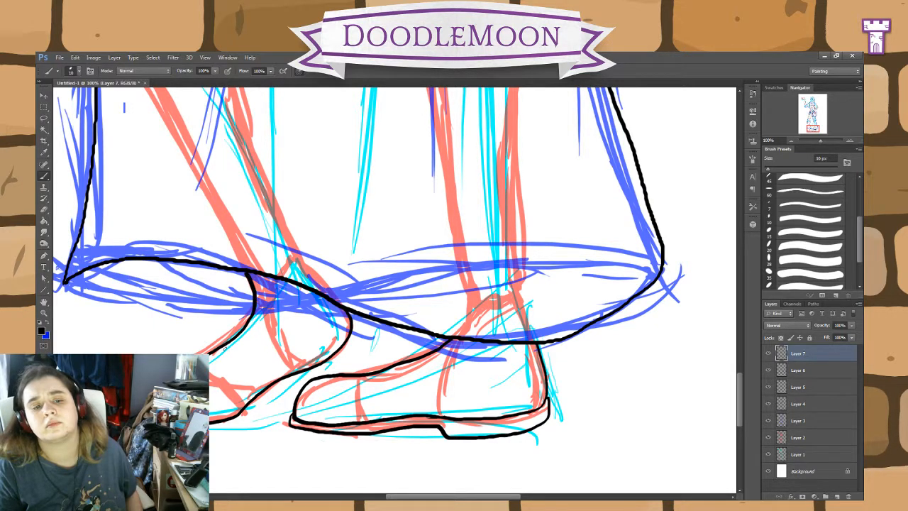
{"action": "key", "text": "e"}
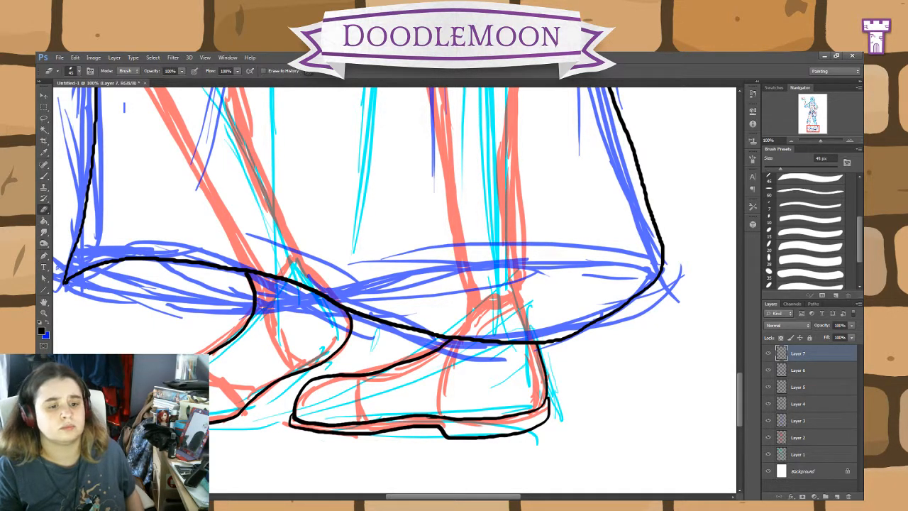
{"action": "key", "text": "b"}
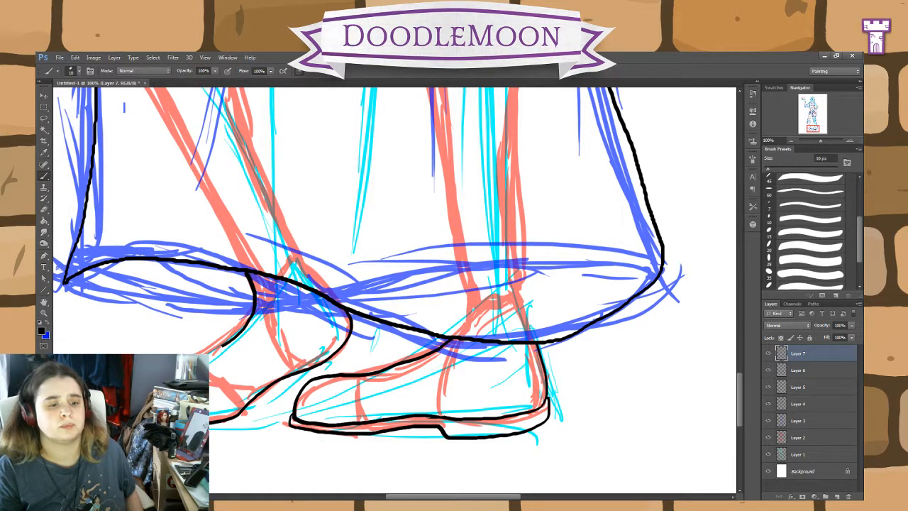
{"action": "left_click_drag", "start_coordinate": [222, 346], "coordinate": [210, 356]}
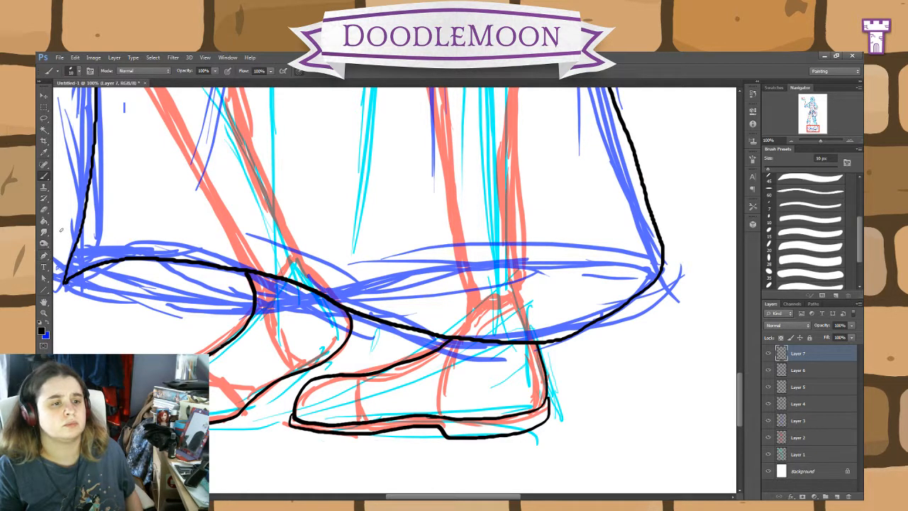
{"action": "key", "text": "e"}
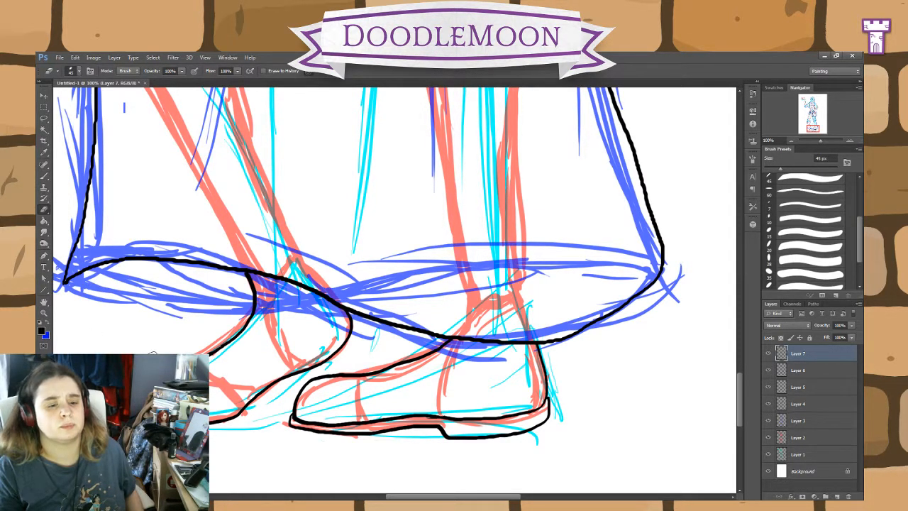
{"action": "left_click", "coordinate": [44, 176]}
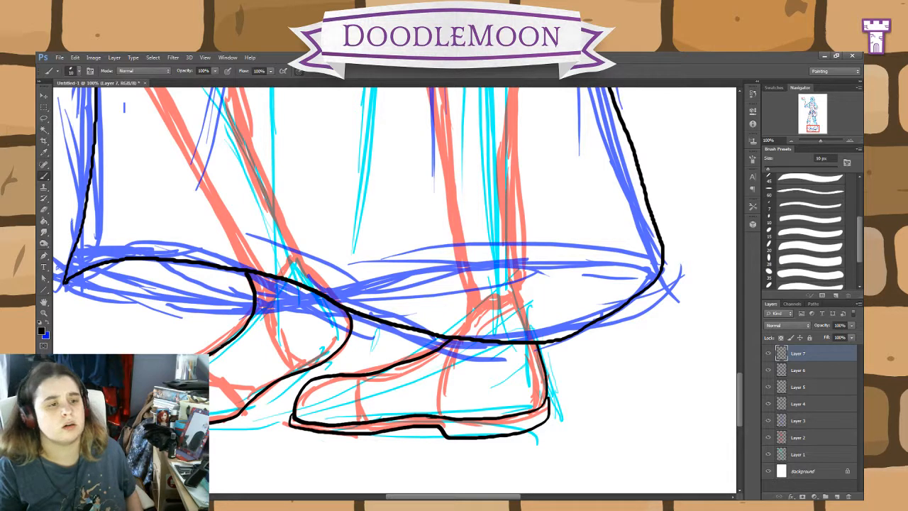
{"action": "left_click", "coordinate": [44, 210]}
{"action": "left_click", "coordinate": [44, 210]}
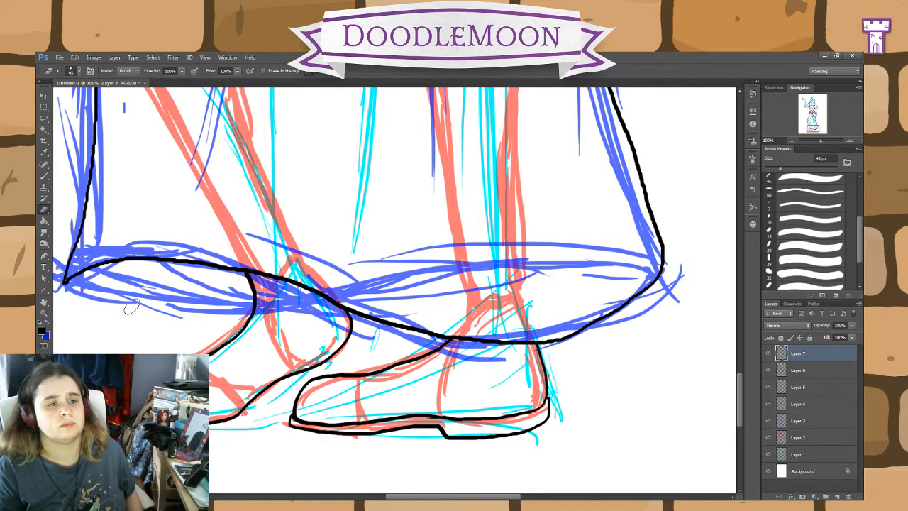
{"action": "left_click", "coordinate": [43, 176]}
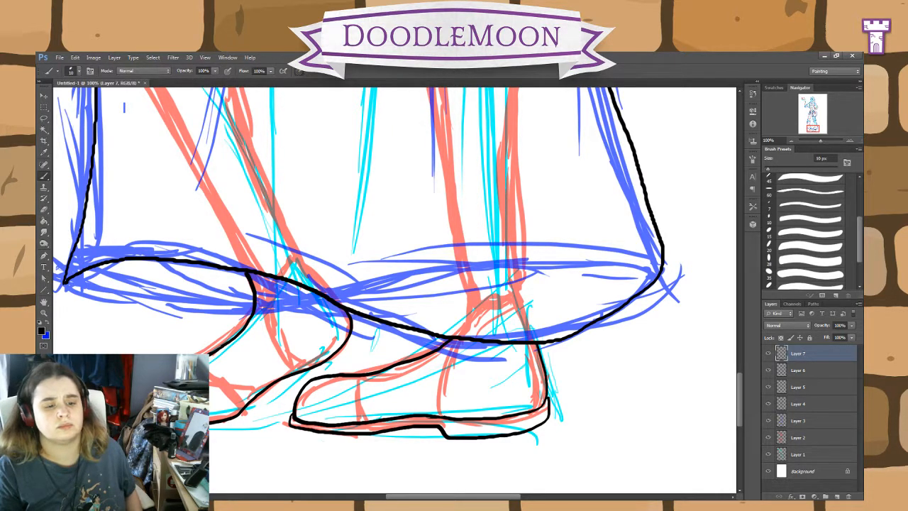
Step: Add the sole and pointed heel to the second shoe and draw the skirt's back hem curve behind its ankle
{"action": "left_click_drag", "start_coordinate": [210, 430], "coordinate": [324, 368]}
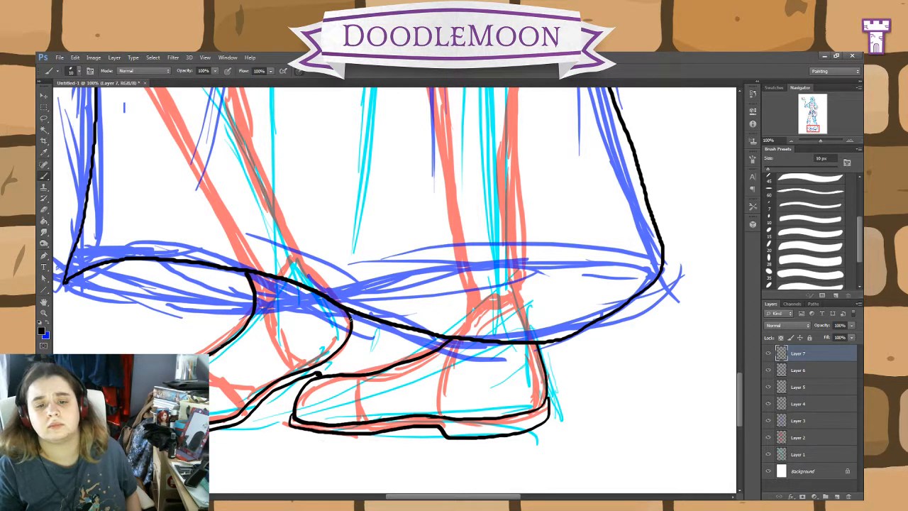
{"action": "mouse_move", "coordinate": [352, 319]}
{"action": "left_mouse_down"}
{"action": "mouse_move", "coordinate": [362, 331]}
{"action": "mouse_move", "coordinate": [357, 356]}
{"action": "mouse_move", "coordinate": [330, 375]}
{"action": "left_mouse_up"}
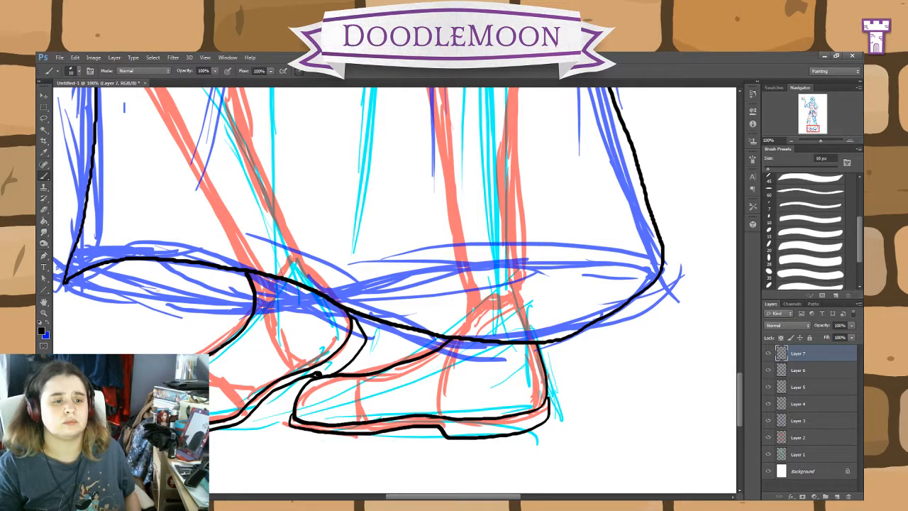
{"action": "mouse_move", "coordinate": [64, 282]}
{"action": "left_mouse_down"}
{"action": "mouse_move", "coordinate": [151, 305]}
{"action": "mouse_move", "coordinate": [254, 312]}
{"action": "left_mouse_up"}
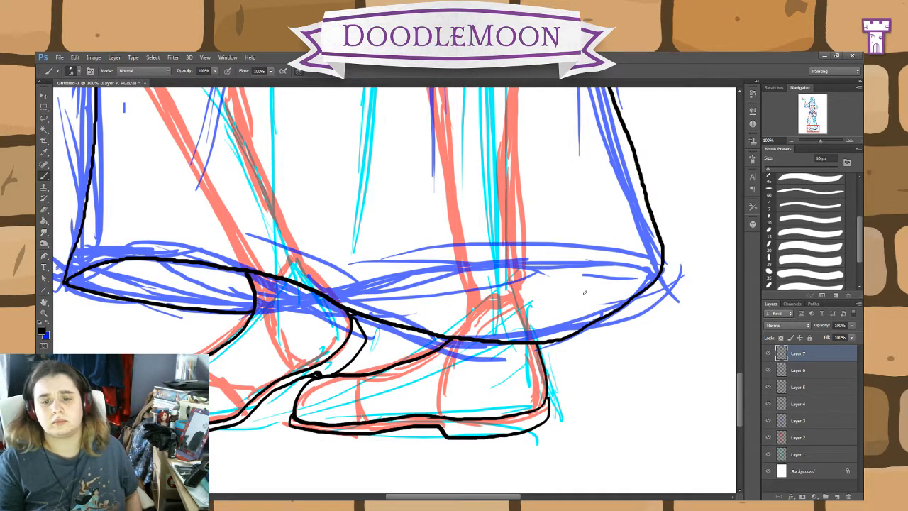
{"action": "left_click_drag", "start_coordinate": [618, 253], "coordinate": [557, 466]}
{"action": "left_click_drag", "start_coordinate": [486, 214], "coordinate": [564, 483]}
{"action": "left_click_drag", "start_coordinate": [593, 228], "coordinate": [497, 461]}
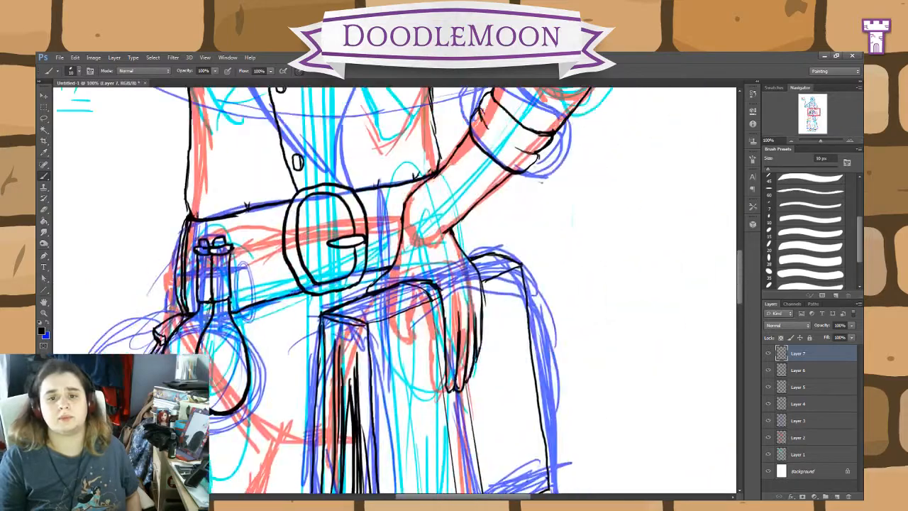
{"action": "mouse_move", "coordinate": [462, 213]}
{"action": "left_mouse_down"}
{"action": "mouse_move", "coordinate": [489, 399]}
{"action": "mouse_move", "coordinate": [526, 481]}
{"action": "left_mouse_up"}
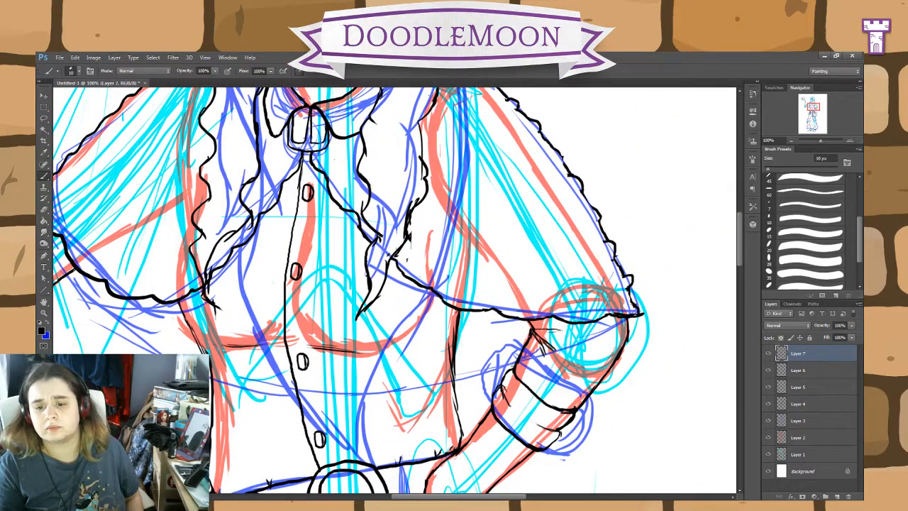
Step: Ink the cape's wavy back hem on both sides of the torso and add a short fold line beside the waist
{"action": "left_click_drag", "start_coordinate": [518, 361], "coordinate": [461, 382]}
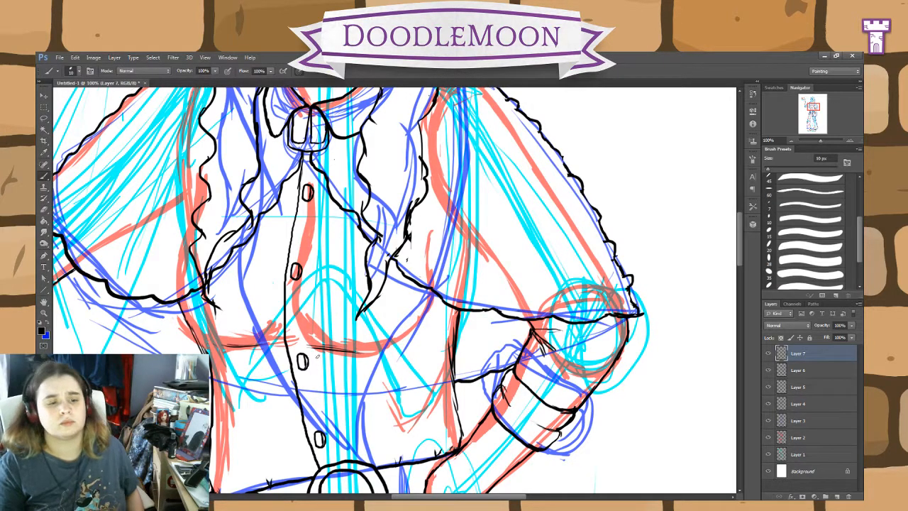
{"action": "left_click_drag", "start_coordinate": [173, 304], "coordinate": [314, 321]}
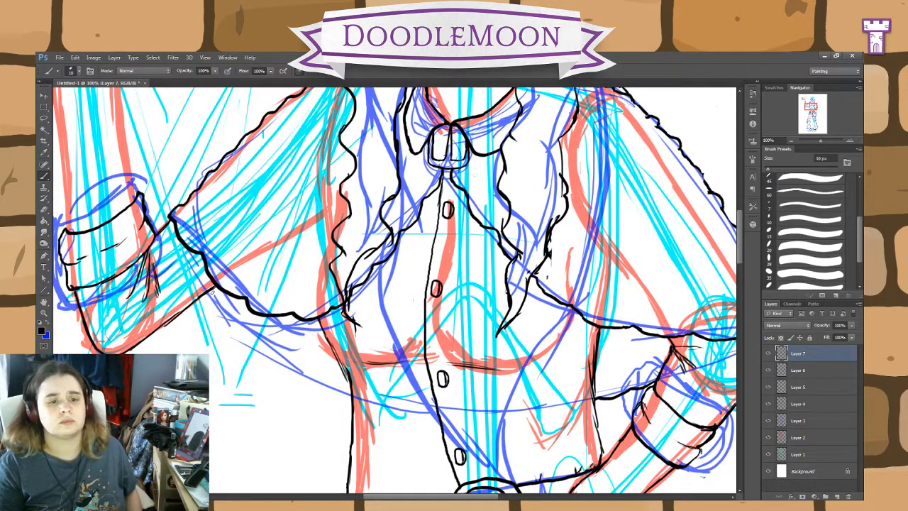
{"action": "mouse_move", "coordinate": [210, 289]}
{"action": "left_mouse_down"}
{"action": "mouse_move", "coordinate": [277, 361]}
{"action": "mouse_move", "coordinate": [348, 398]}
{"action": "left_mouse_up"}
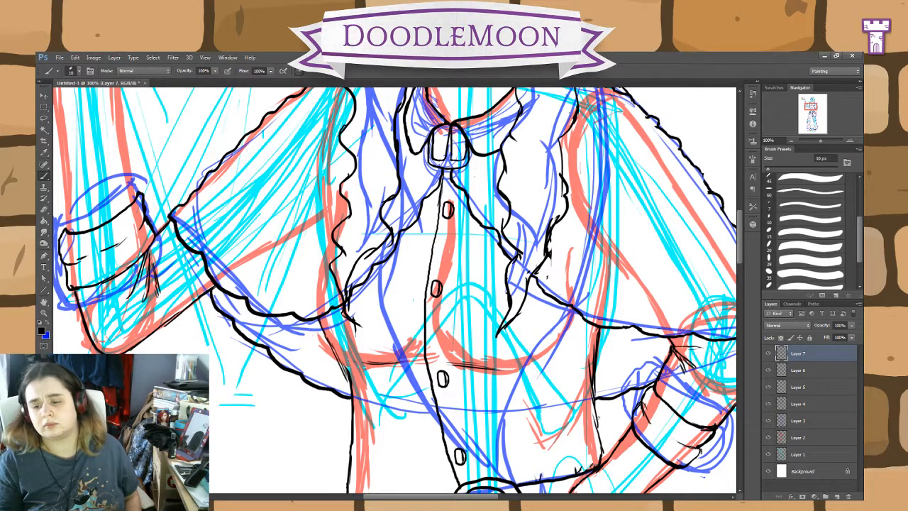
{"action": "left_click_drag", "start_coordinate": [594, 416], "coordinate": [609, 450]}
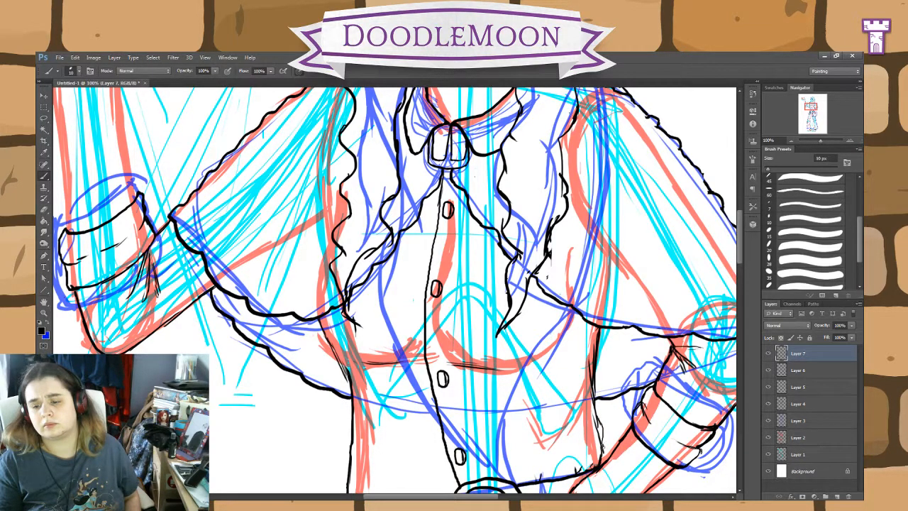
Step: Ink the raised forearm's inner edge from the rolled cuff up through the wrist and outline an upright thumb
{"action": "left_click_drag", "start_coordinate": [583, 242], "coordinate": [598, 455]}
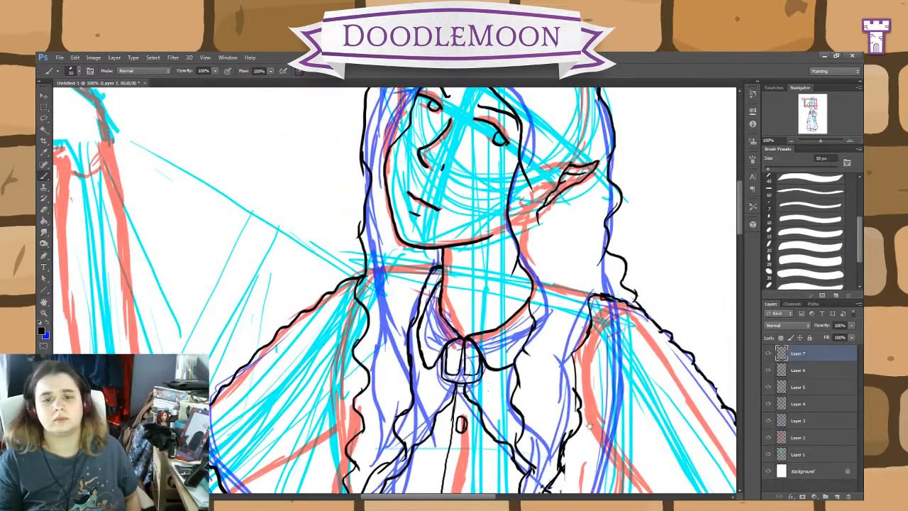
{"action": "left_click_drag", "start_coordinate": [592, 403], "coordinate": [710, 381]}
{"action": "left_click_drag", "start_coordinate": [498, 331], "coordinate": [700, 443]}
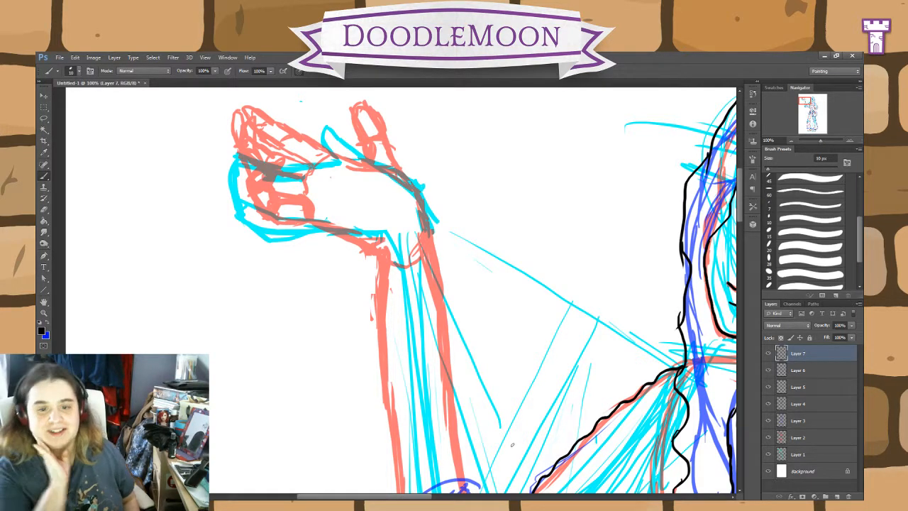
{"action": "key", "text": "ctrl+minus"}
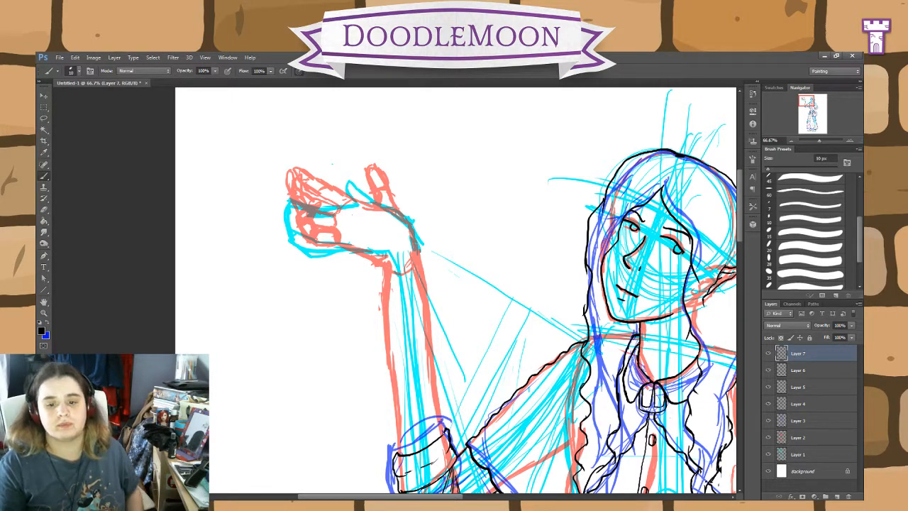
{"action": "left_click_drag", "start_coordinate": [443, 409], "coordinate": [418, 249]}
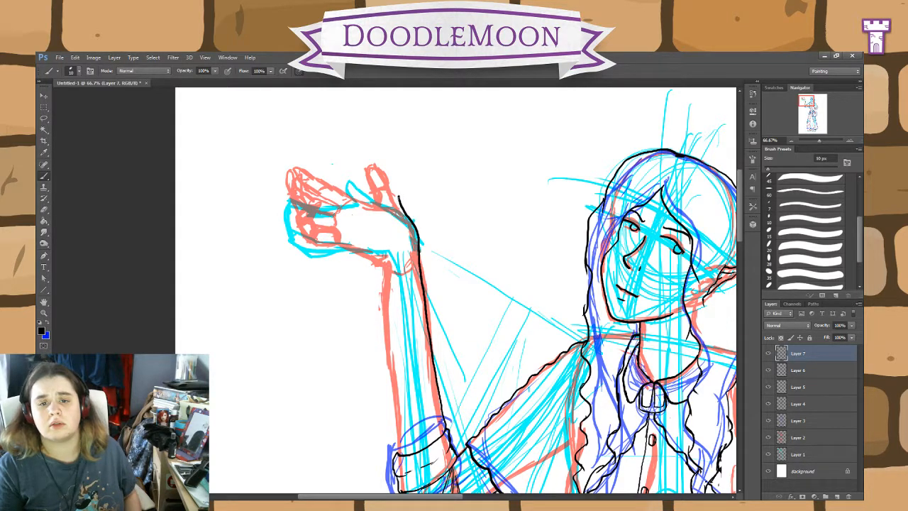
{"action": "left_click_drag", "start_coordinate": [399, 196], "coordinate": [396, 186]}
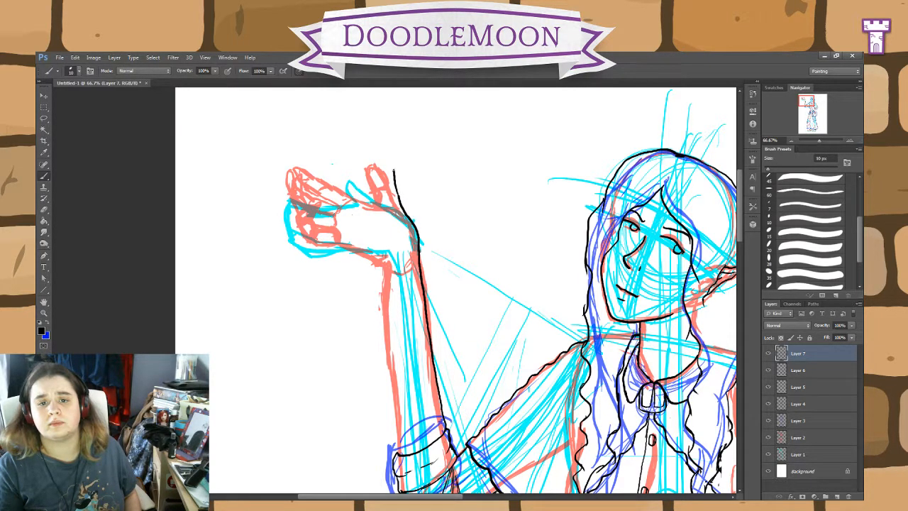
{"action": "left_click_drag", "start_coordinate": [394, 164], "coordinate": [387, 162]}
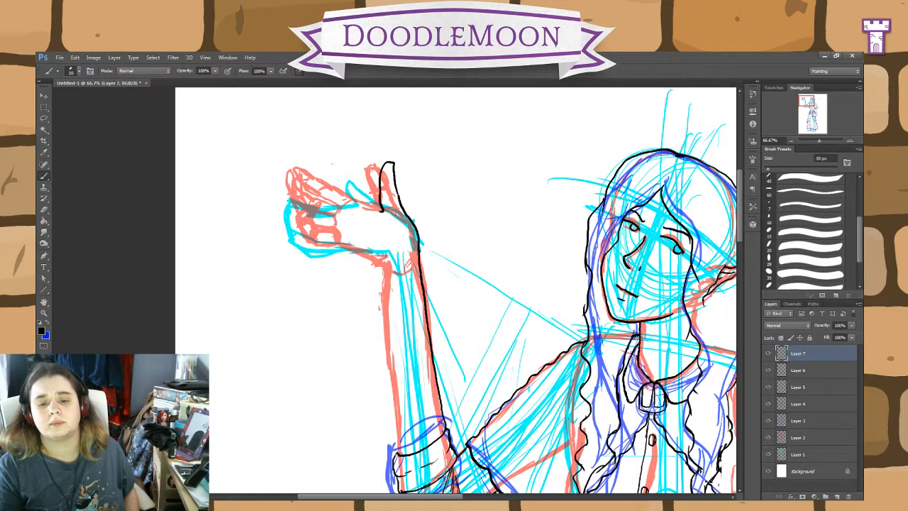
Step: Ink the raised forearm's outer edge, the heel of the hand, the palm creases and the little, ring and middle fingers
{"action": "left_click_drag", "start_coordinate": [399, 446], "coordinate": [382, 271]}
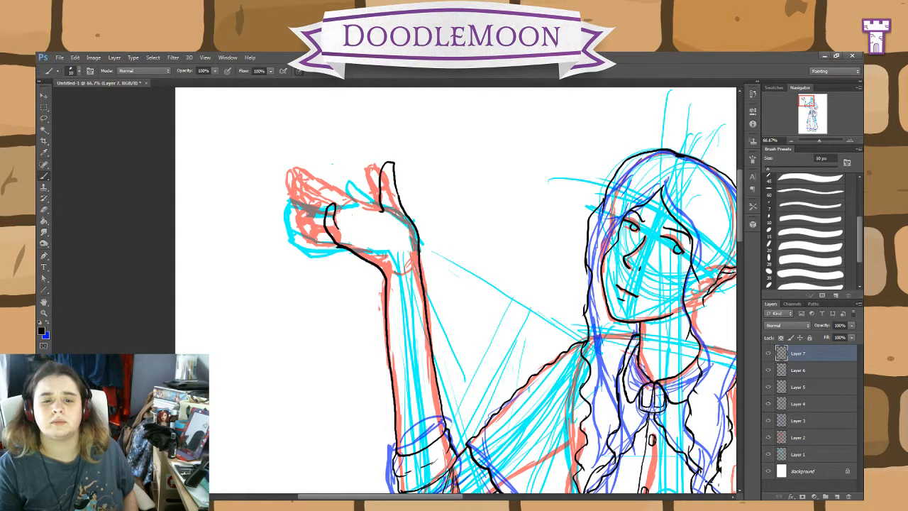
{"action": "left_click_drag", "start_coordinate": [337, 226], "coordinate": [373, 245]}
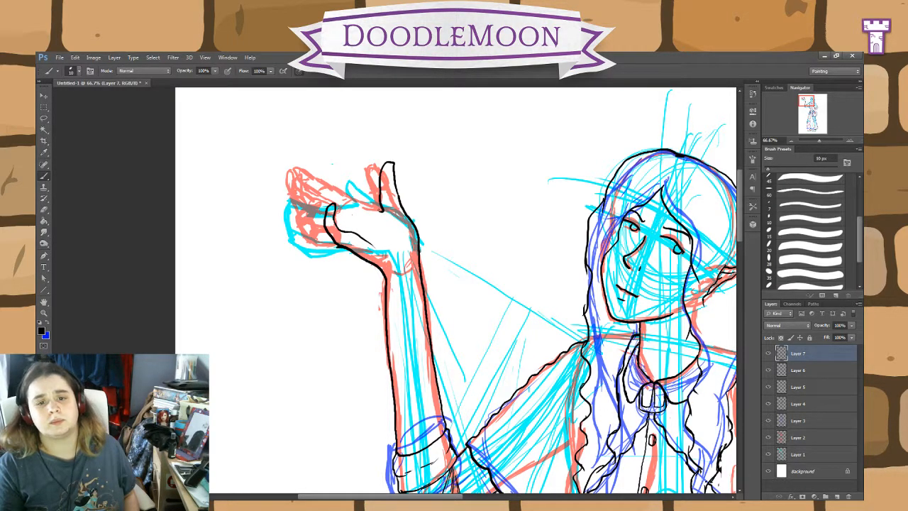
{"action": "left_click_drag", "start_coordinate": [382, 210], "coordinate": [334, 183]}
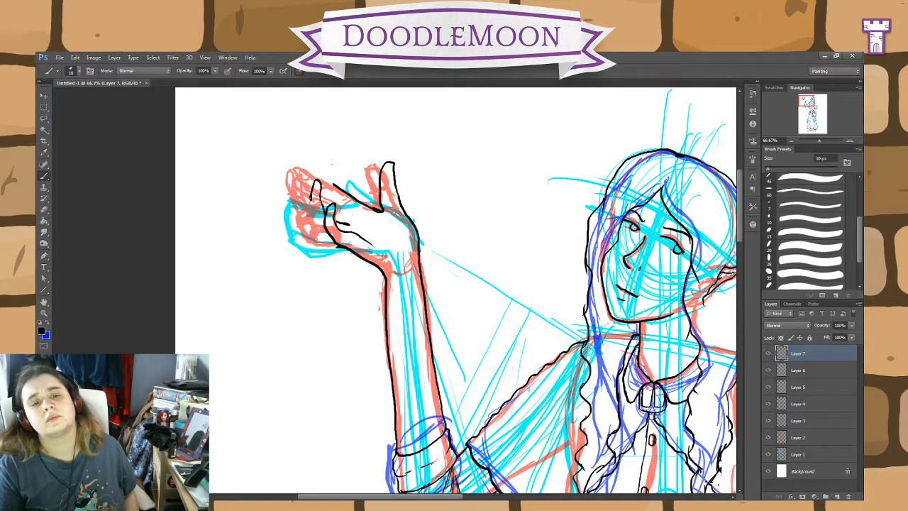
{"action": "left_click_drag", "start_coordinate": [311, 199], "coordinate": [313, 213]}
{"action": "mouse_move", "coordinate": [328, 233]}
{"action": "left_mouse_down"}
{"action": "mouse_move", "coordinate": [316, 218]}
{"action": "mouse_move", "coordinate": [319, 226]}
{"action": "mouse_move", "coordinate": [338, 213]}
{"action": "mouse_move", "coordinate": [324, 207]}
{"action": "left_mouse_up"}
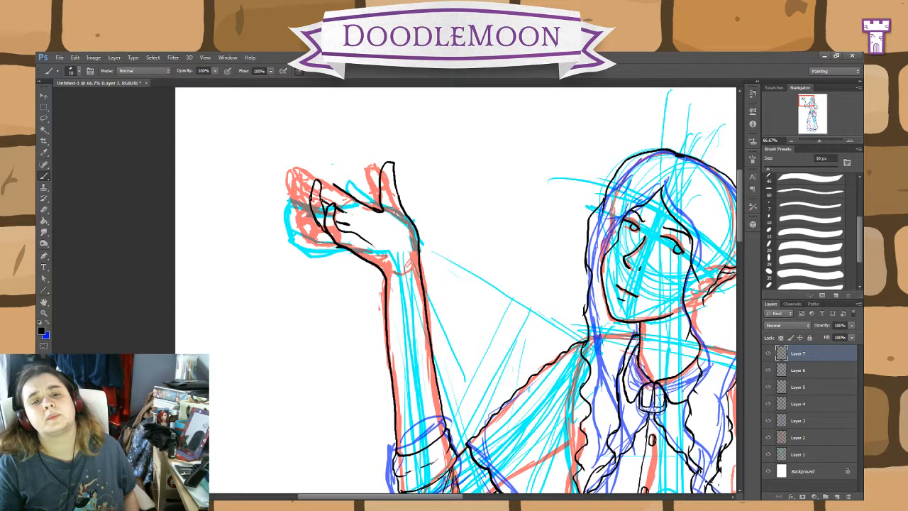
{"action": "left_click_drag", "start_coordinate": [311, 210], "coordinate": [302, 175]}
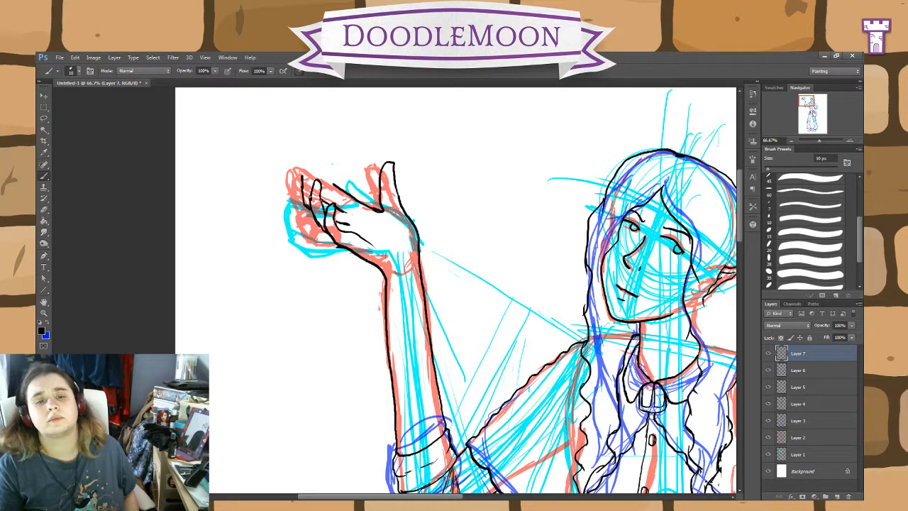
{"action": "mouse_move", "coordinate": [313, 183]}
{"action": "left_mouse_down"}
{"action": "mouse_move", "coordinate": [304, 171]}
{"action": "mouse_move", "coordinate": [310, 177]}
{"action": "left_mouse_up"}
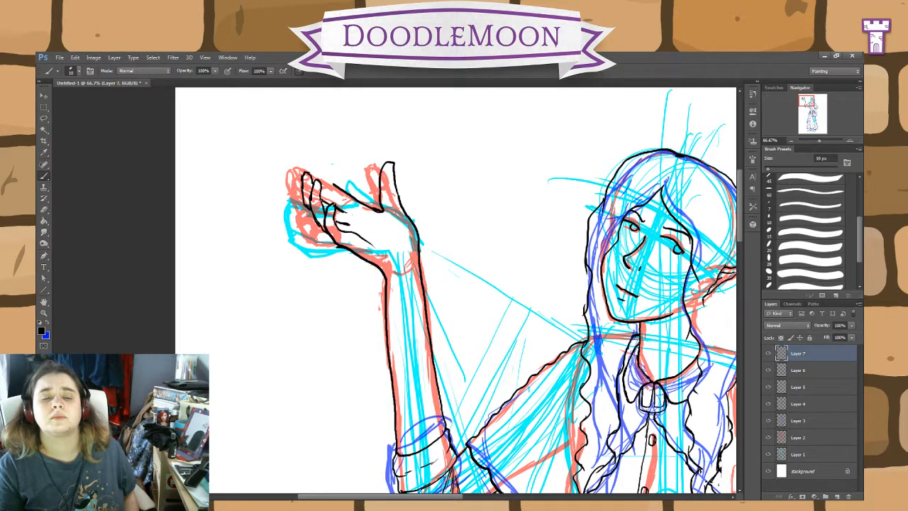
Step: Draw the raised hand's index finger, erase its straight upper line and redraw it as a finger curving upward
{"action": "left_click_drag", "start_coordinate": [335, 186], "coordinate": [309, 170]}
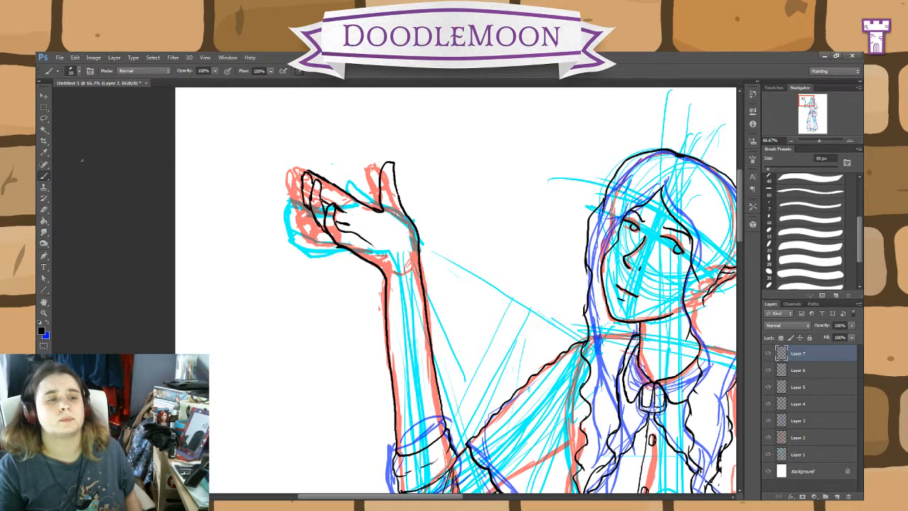
{"action": "key", "text": "e"}
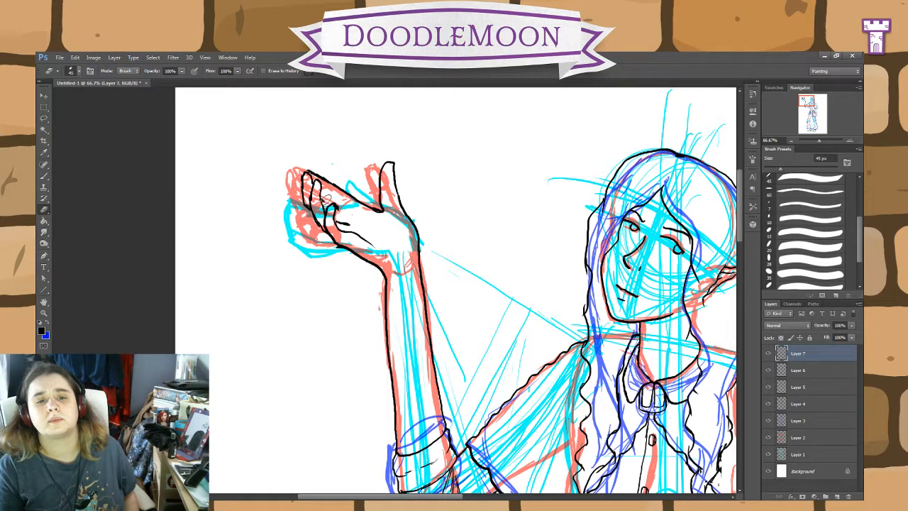
{"action": "left_click", "coordinate": [44, 178]}
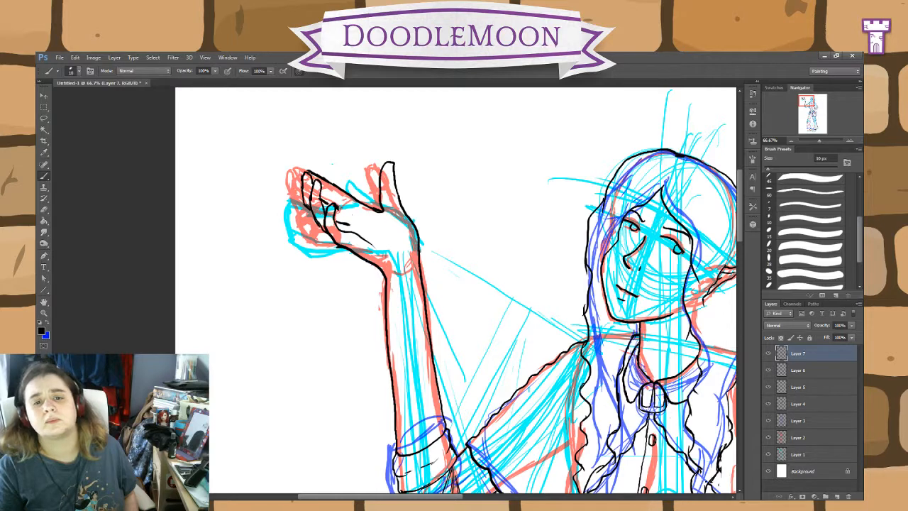
{"action": "left_click", "coordinate": [44, 209]}
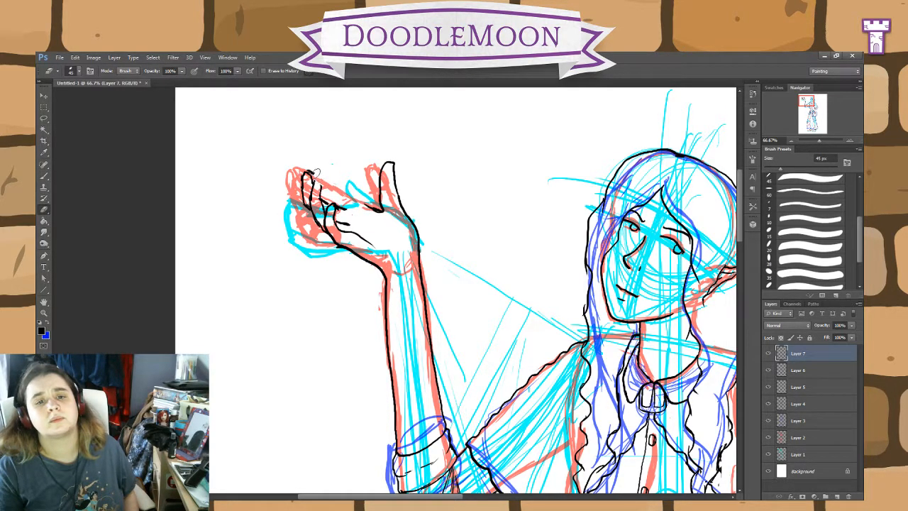
{"action": "left_click", "coordinate": [45, 176]}
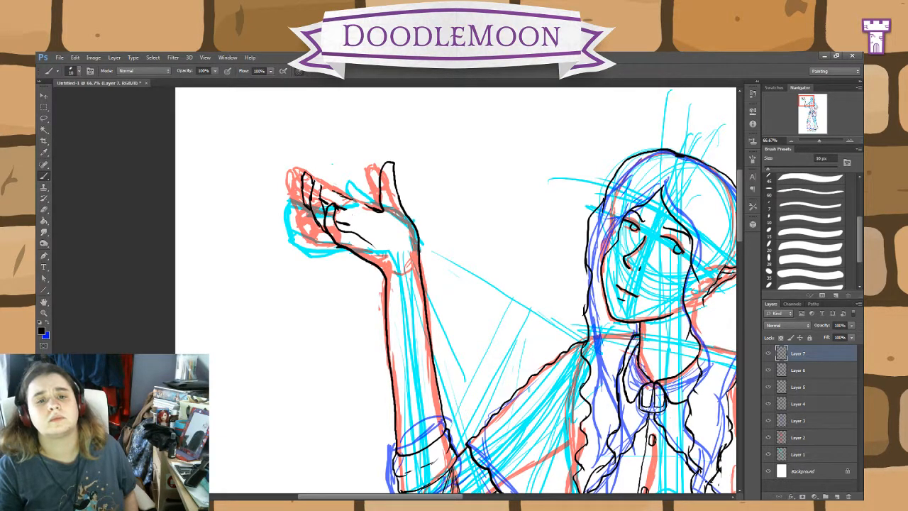
{"action": "mouse_move", "coordinate": [336, 191]}
{"action": "left_mouse_down"}
{"action": "mouse_move", "coordinate": [331, 183]}
{"action": "mouse_move", "coordinate": [349, 200]}
{"action": "mouse_move", "coordinate": [326, 159]}
{"action": "mouse_move", "coordinate": [317, 178]}
{"action": "left_mouse_up"}
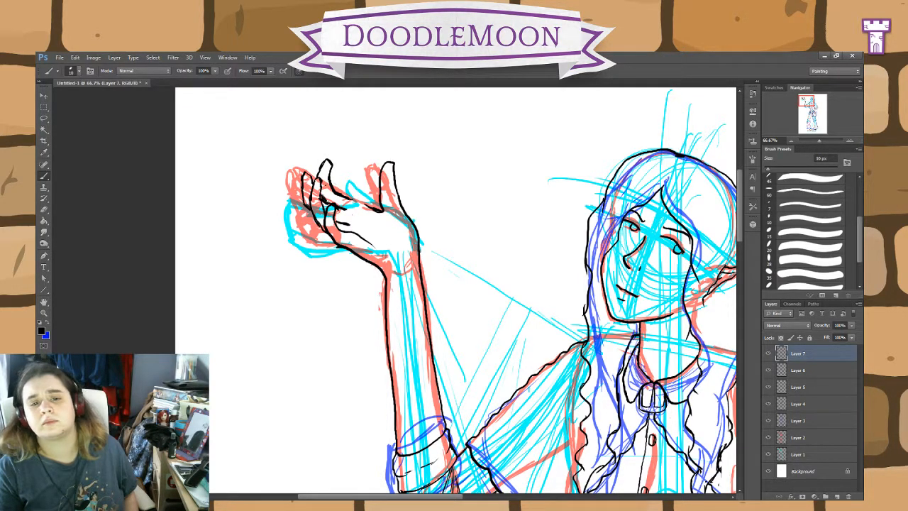
{"action": "left_click_drag", "start_coordinate": [349, 198], "coordinate": [369, 206]}
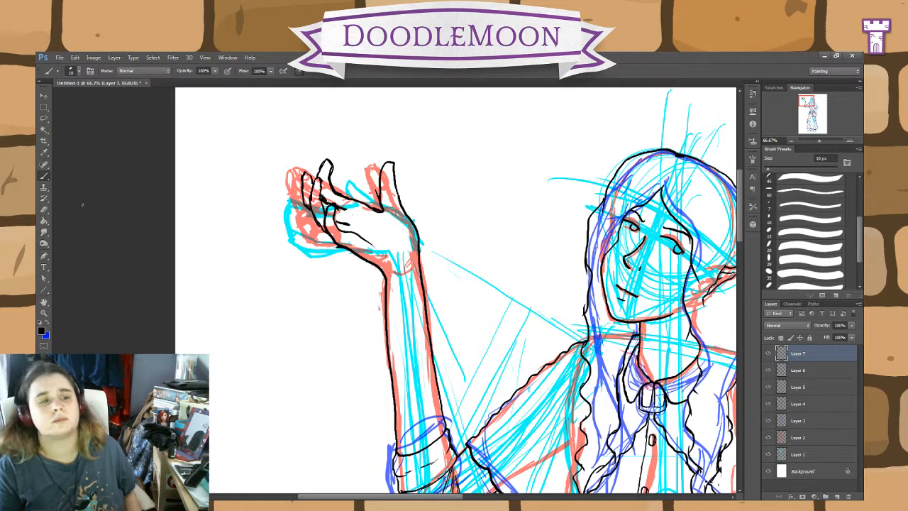
Step: Erase the upright thumb, redraw it shorter and bent toward the fingers, and clean up the palm edge beneath it
{"action": "key", "text": "e"}
{"action": "left_click_drag", "start_coordinate": [387, 199], "coordinate": [392, 165]}
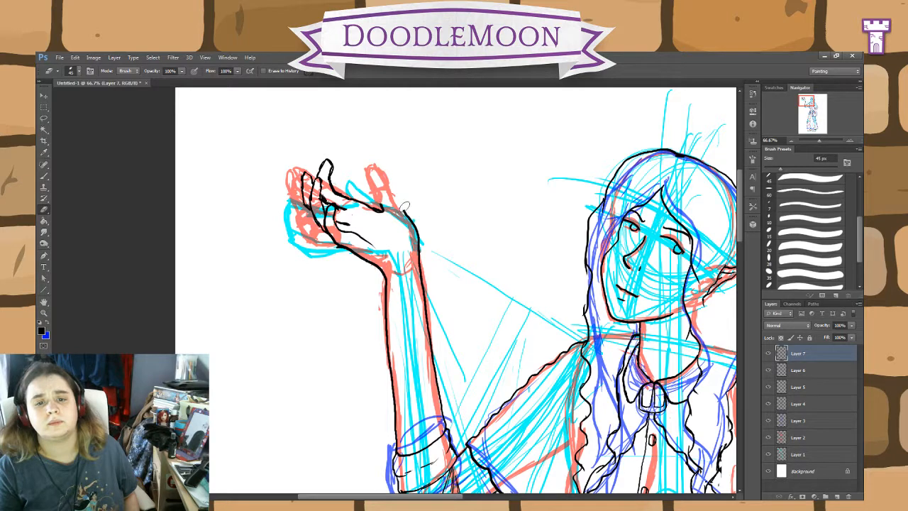
{"action": "left_click", "coordinate": [44, 175]}
{"action": "mouse_move", "coordinate": [410, 221]}
{"action": "left_mouse_down"}
{"action": "mouse_move", "coordinate": [403, 198]}
{"action": "mouse_move", "coordinate": [374, 185]}
{"action": "mouse_move", "coordinate": [382, 206]}
{"action": "left_mouse_up"}
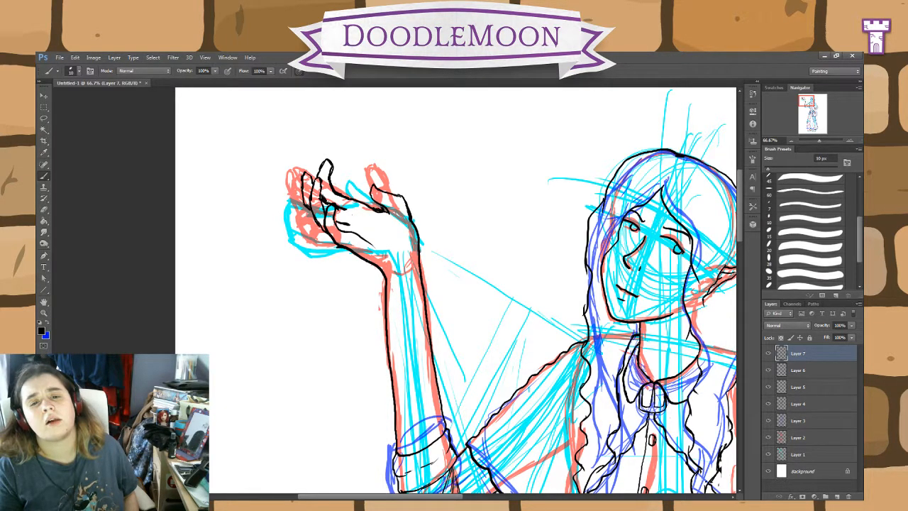
{"action": "left_click", "coordinate": [45, 208]}
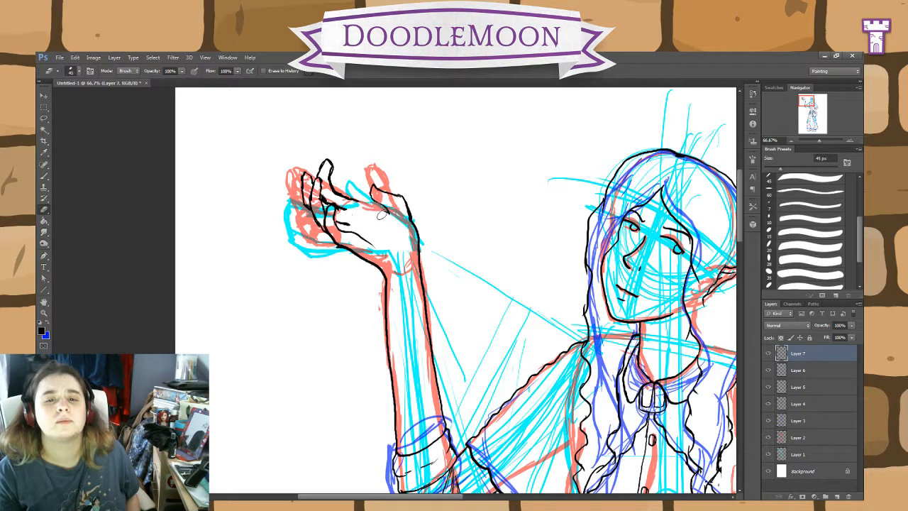
{"action": "left_click", "coordinate": [45, 177]}
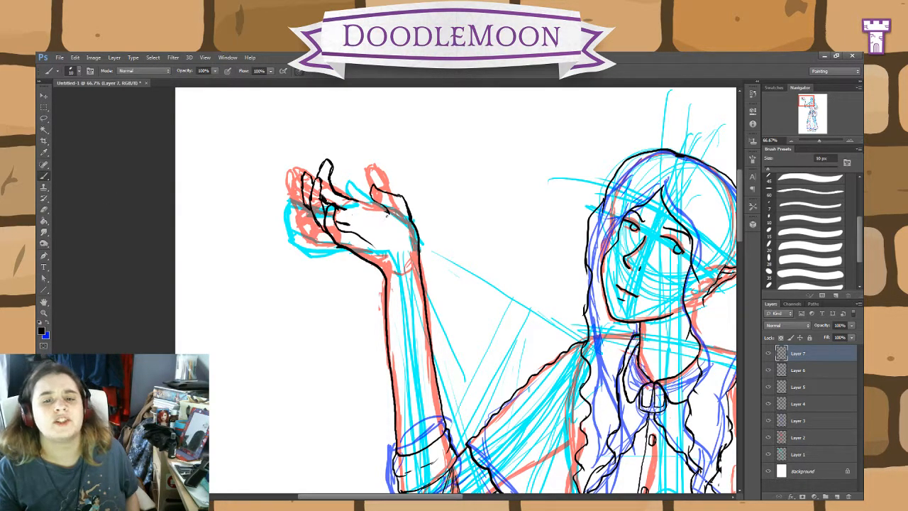
{"action": "left_click_drag", "start_coordinate": [387, 214], "coordinate": [353, 203]}
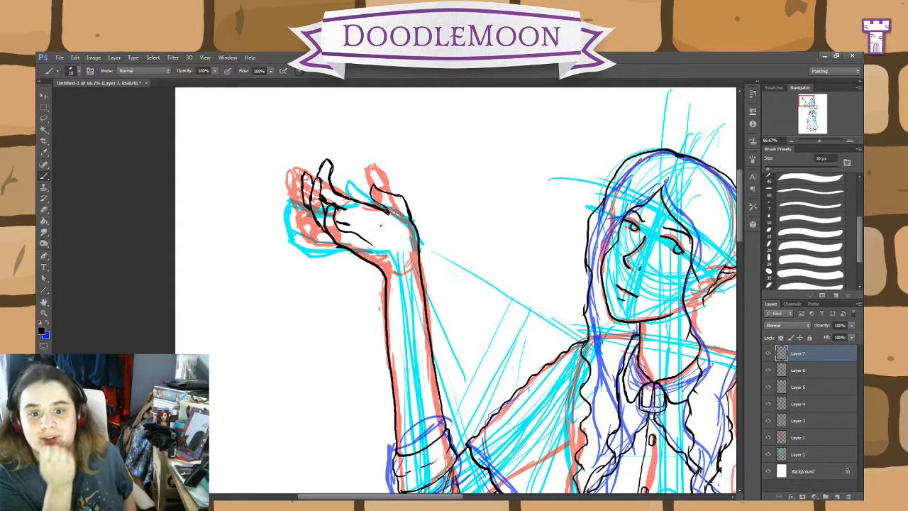
Step: Add a curved crease at the base of the thumb, running across the palm to the wrist
{"action": "mouse_move", "coordinate": [378, 226]}
{"action": "left_mouse_down"}
{"action": "mouse_move", "coordinate": [402, 257]}
{"action": "mouse_move", "coordinate": [352, 232]}
{"action": "mouse_move", "coordinate": [366, 231]}
{"action": "left_mouse_up"}
{"action": "left_click", "coordinate": [44, 220]}
{"action": "left_click", "coordinate": [44, 210]}
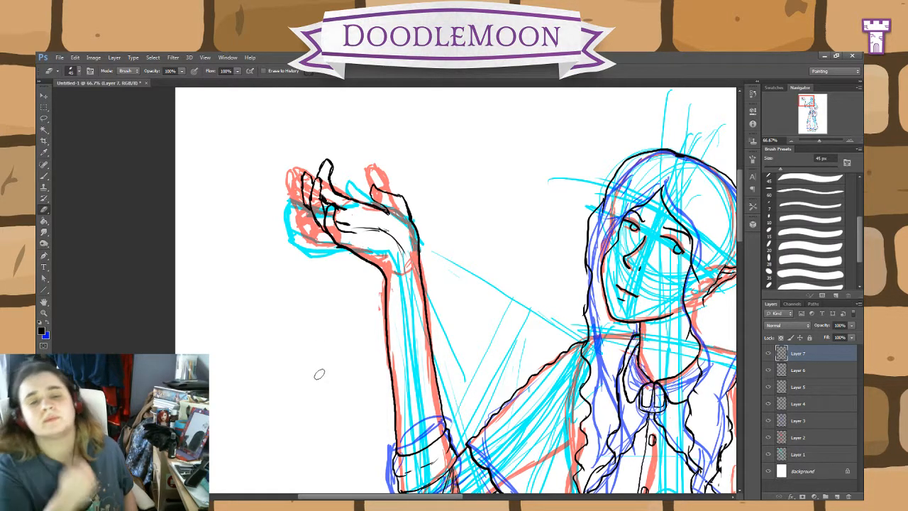
{"action": "left_click", "coordinate": [44, 177]}
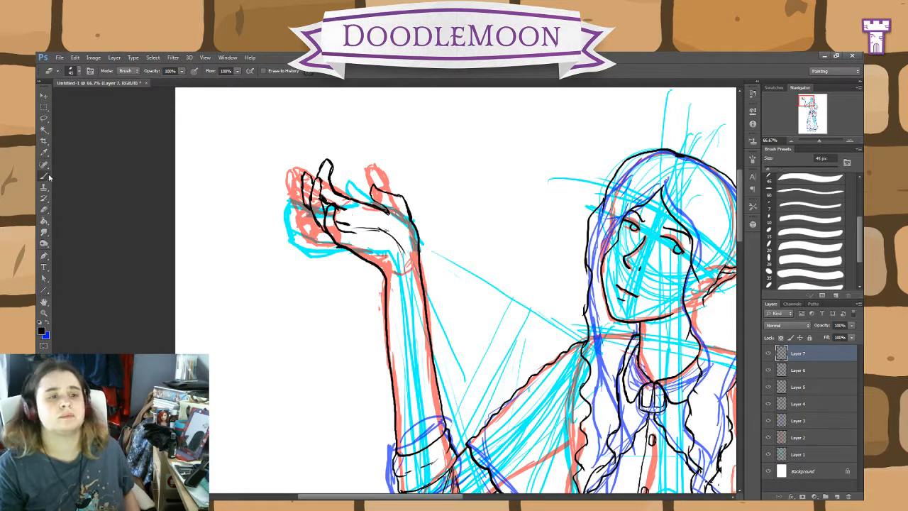
Step: Hide the cyan, red and blue sketches on Layer 1, Layer 2 and Layer 3
{"action": "left_click", "coordinate": [768, 454]}
{"action": "left_click", "coordinate": [768, 437]}
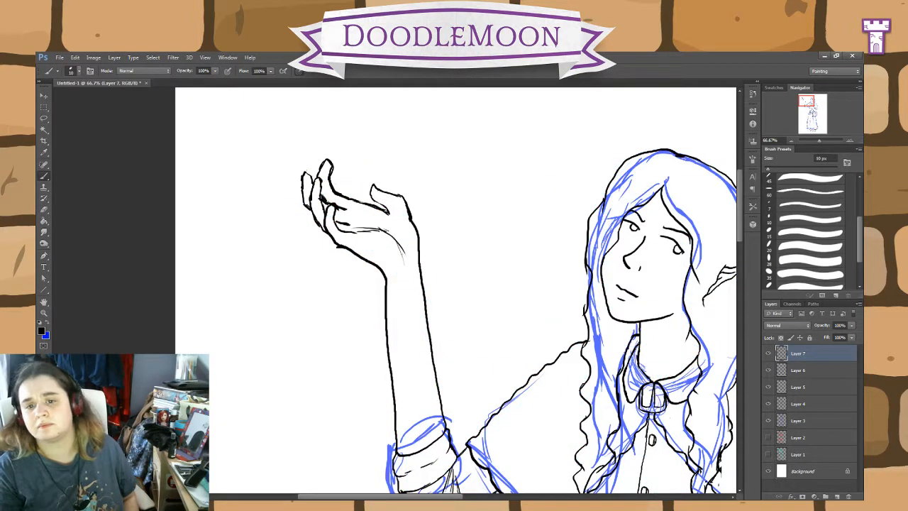
{"action": "left_click", "coordinate": [768, 420]}
Step: Review the black line art as a whole figure, and examine the belt, book, skirt hem and shoes up close
{"action": "scroll", "coordinate": [697, 458], "scroll_direction": "down", "scroll_amount": 4}
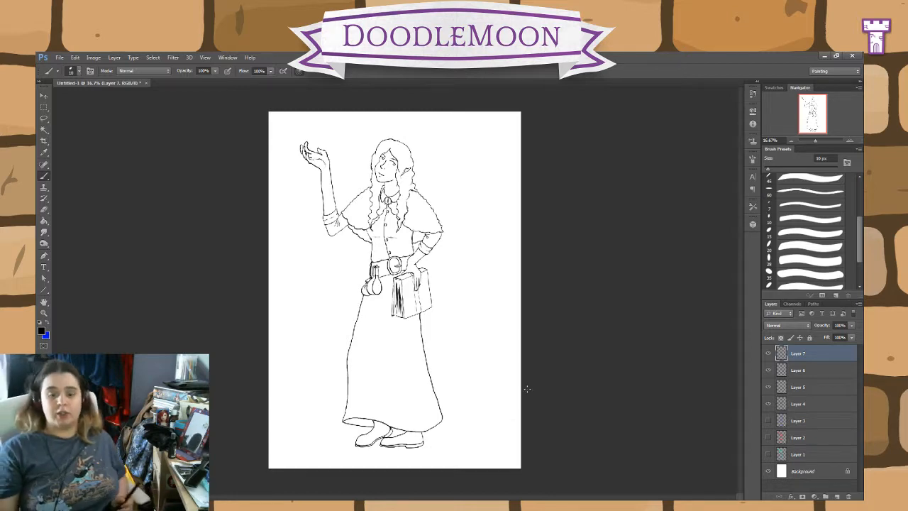
{"action": "key", "text": "ctrl+plus"}
{"action": "key", "text": "ctrl+plus"}
{"action": "key", "text": "ctrl+plus"}
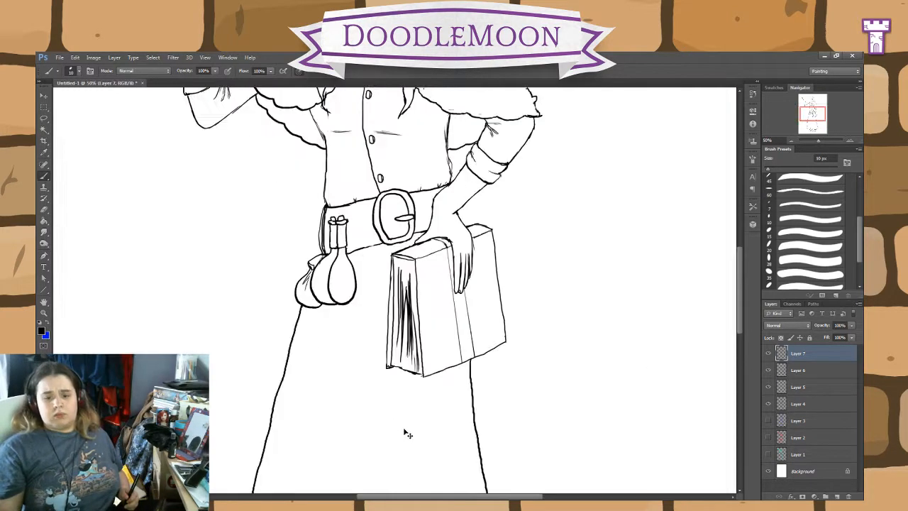
{"action": "left_click_drag", "start_coordinate": [508, 423], "coordinate": [528, 210]}
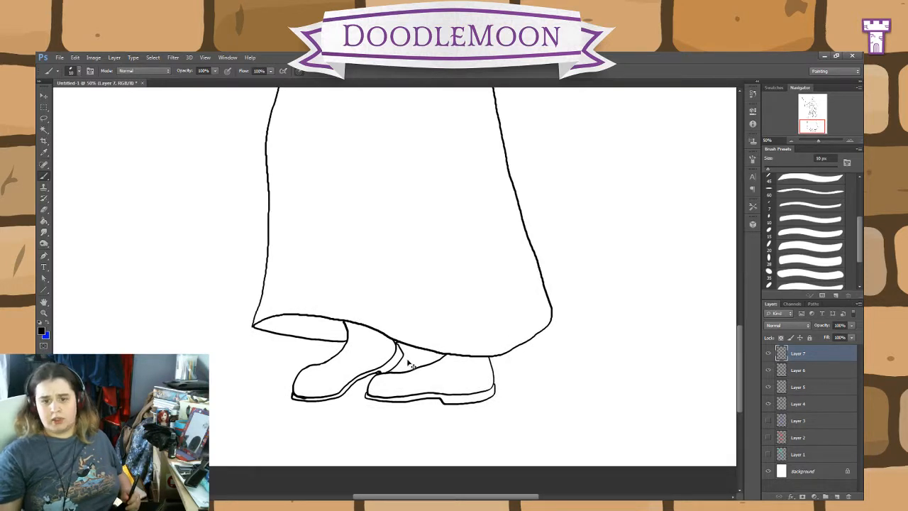
{"action": "key", "text": "ctrl+plus"}
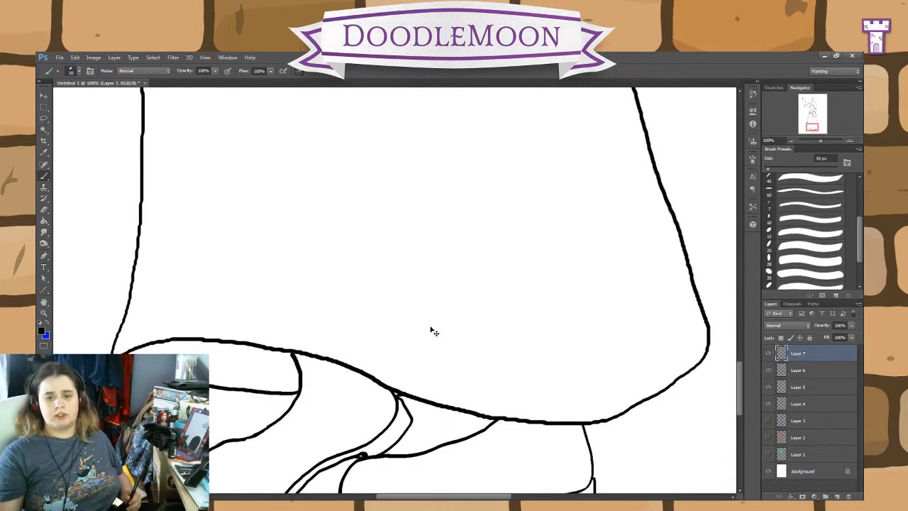
{"action": "key", "text": "ctrl+minus"}
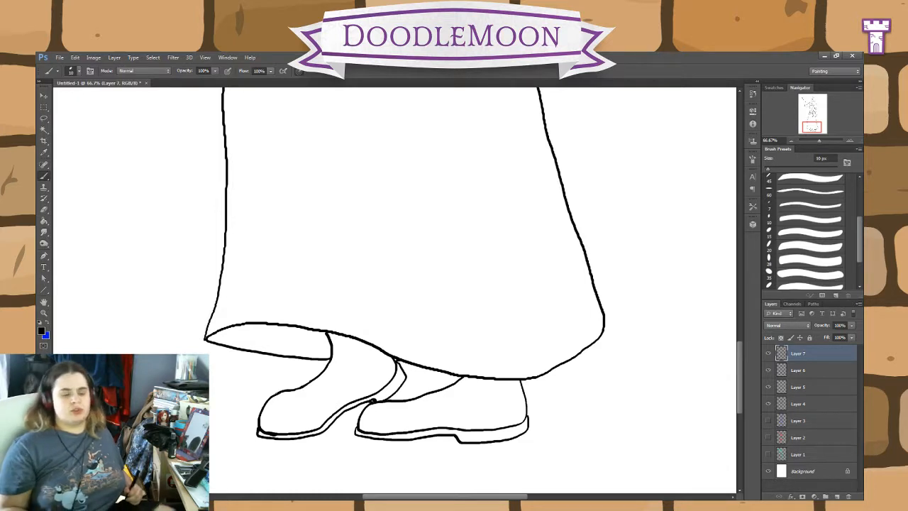
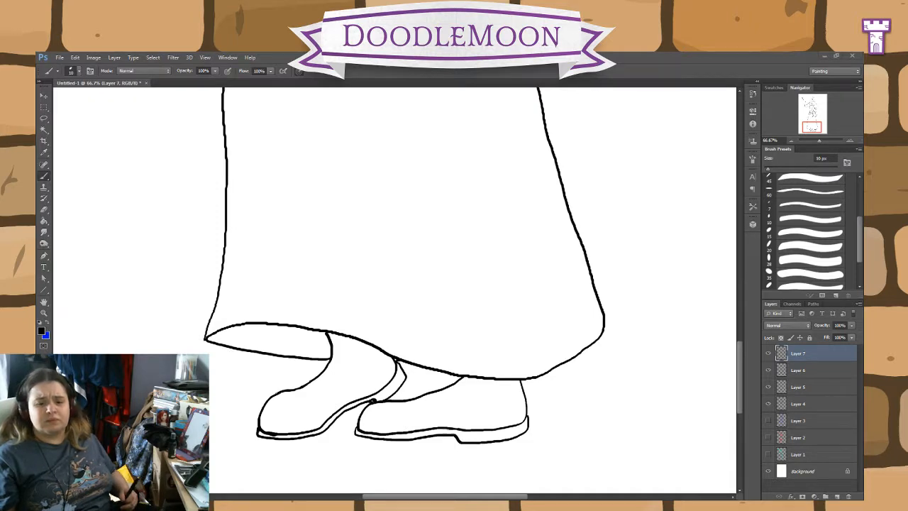
Step: Try a small arch-shaped rune above the skirt's hem directly on Layer 7, and erase it
{"action": "key", "text": "alt+Tab"}
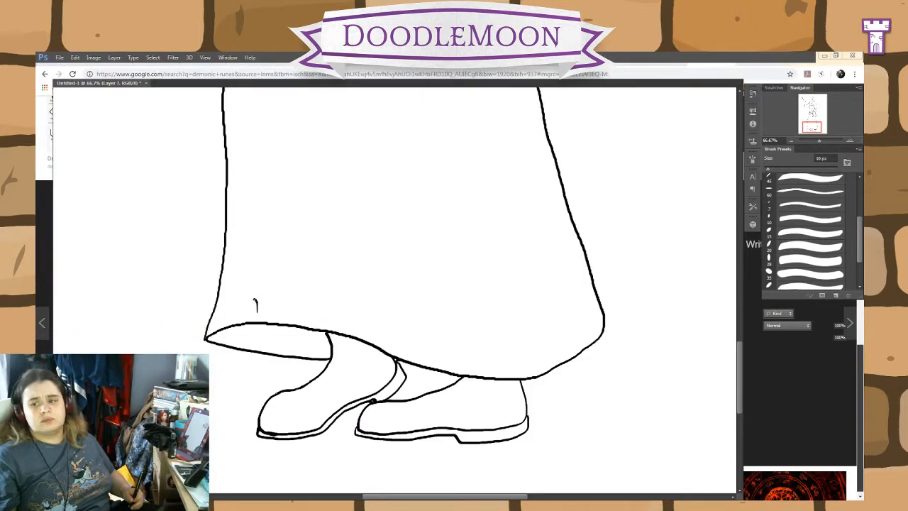
{"action": "left_click_drag", "start_coordinate": [238, 300], "coordinate": [232, 310]}
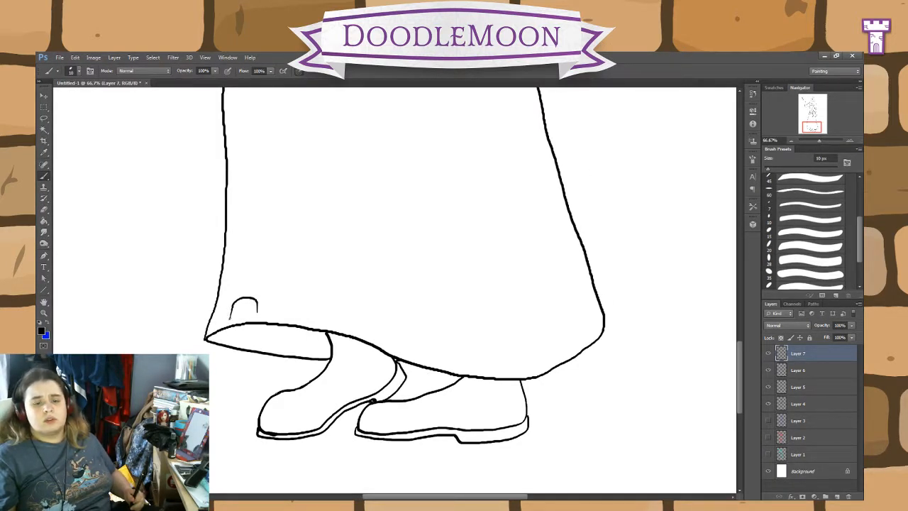
{"action": "left_click_drag", "start_coordinate": [228, 317], "coordinate": [230, 322]}
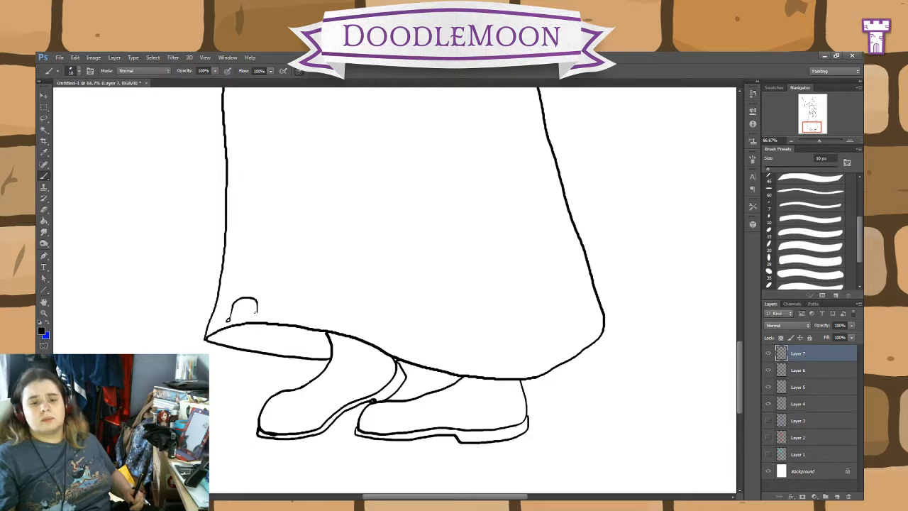
{"action": "mouse_move", "coordinate": [256, 315]}
{"action": "left_mouse_down"}
{"action": "mouse_move", "coordinate": [246, 307]}
{"action": "mouse_move", "coordinate": [241, 317]}
{"action": "mouse_move", "coordinate": [250, 305]}
{"action": "mouse_move", "coordinate": [231, 308]}
{"action": "left_mouse_up"}
{"action": "left_click", "coordinate": [43, 209]}
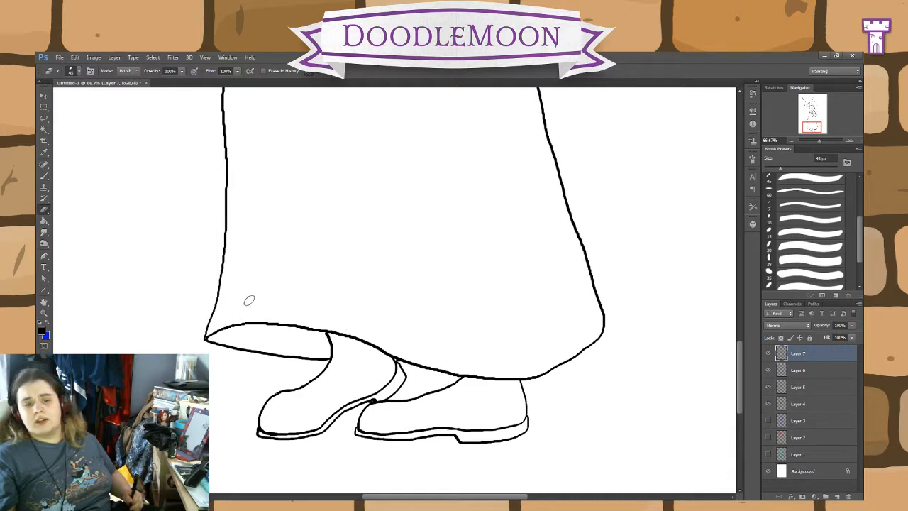
Step: Add a new layer above Layer 7 and draw a rune of a vertical line crossed by two opposing arcs above the skirt's hem
{"action": "left_click", "coordinate": [838, 496]}
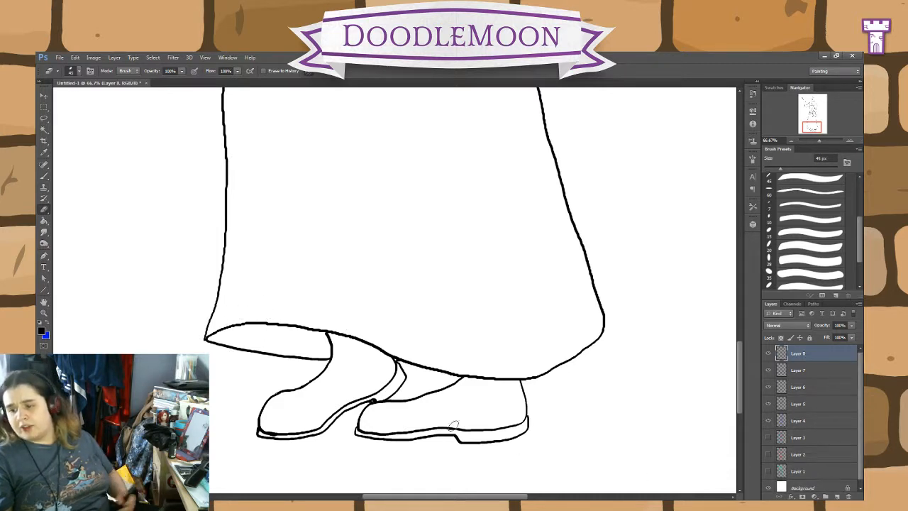
{"action": "left_click", "coordinate": [43, 176]}
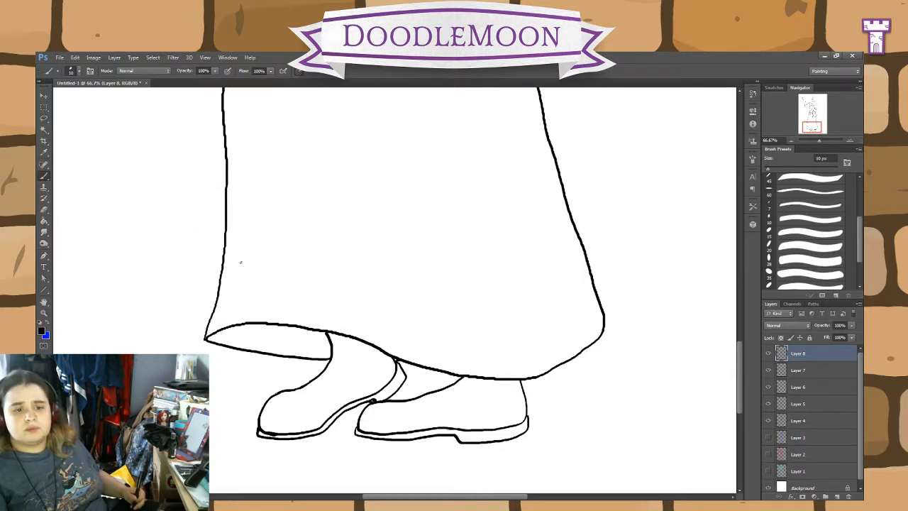
{"action": "mouse_move", "coordinate": [240, 262]}
{"action": "left_mouse_down"}
{"action": "mouse_move", "coordinate": [240, 312]}
{"action": "mouse_move", "coordinate": [257, 305]}
{"action": "mouse_move", "coordinate": [241, 294]}
{"action": "mouse_move", "coordinate": [230, 310]}
{"action": "mouse_move", "coordinate": [256, 300]}
{"action": "mouse_move", "coordinate": [223, 313]}
{"action": "left_mouse_up"}
{"action": "key", "text": "ctrl+z"}
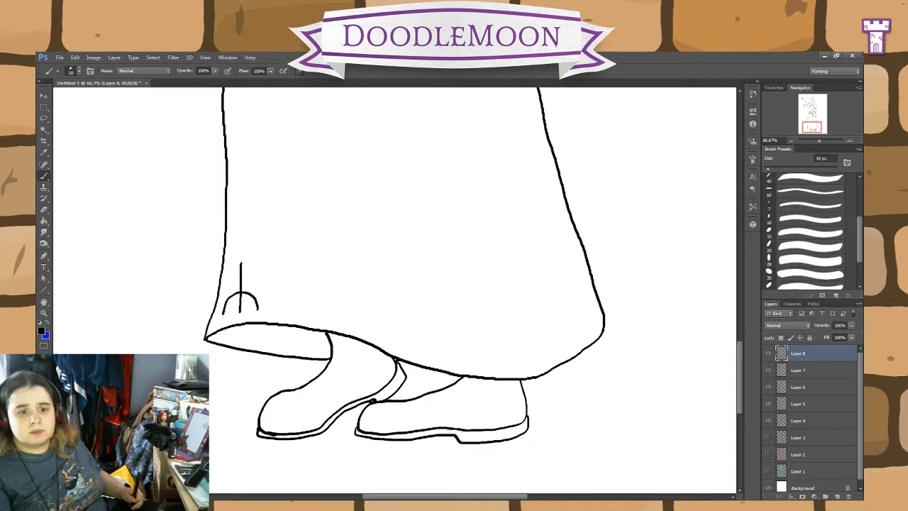
{"action": "mouse_move", "coordinate": [222, 267]}
{"action": "left_mouse_down"}
{"action": "mouse_move", "coordinate": [241, 283]}
{"action": "mouse_move", "coordinate": [258, 263]}
{"action": "left_mouse_up"}
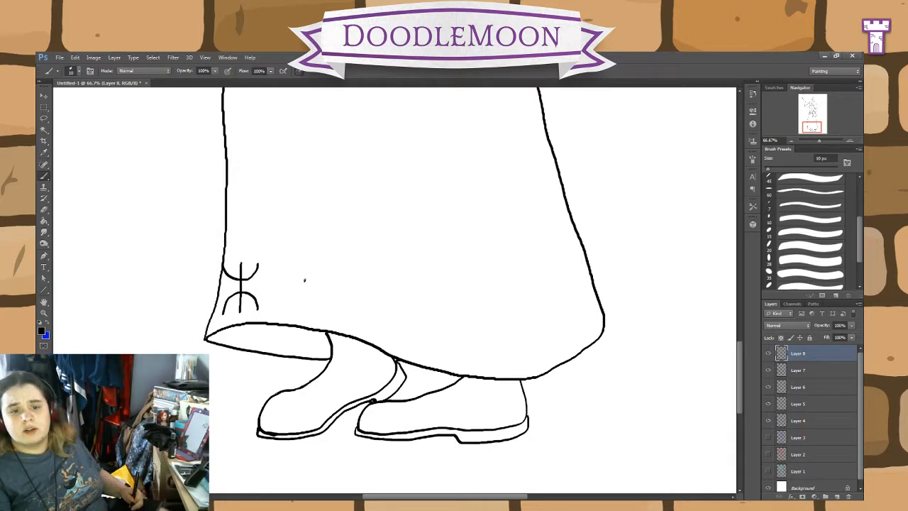
Step: Try an S-shaped rune beside the first, crossed by a straight and a curved stroke, and undo all its strokes
{"action": "mouse_move", "coordinate": [304, 280]}
{"action": "left_mouse_down"}
{"action": "mouse_move", "coordinate": [294, 262]}
{"action": "mouse_move", "coordinate": [277, 272]}
{"action": "mouse_move", "coordinate": [276, 286]}
{"action": "mouse_move", "coordinate": [306, 287]}
{"action": "mouse_move", "coordinate": [299, 307]}
{"action": "mouse_move", "coordinate": [284, 306]}
{"action": "mouse_move", "coordinate": [280, 292]}
{"action": "mouse_move", "coordinate": [291, 306]}
{"action": "left_mouse_up"}
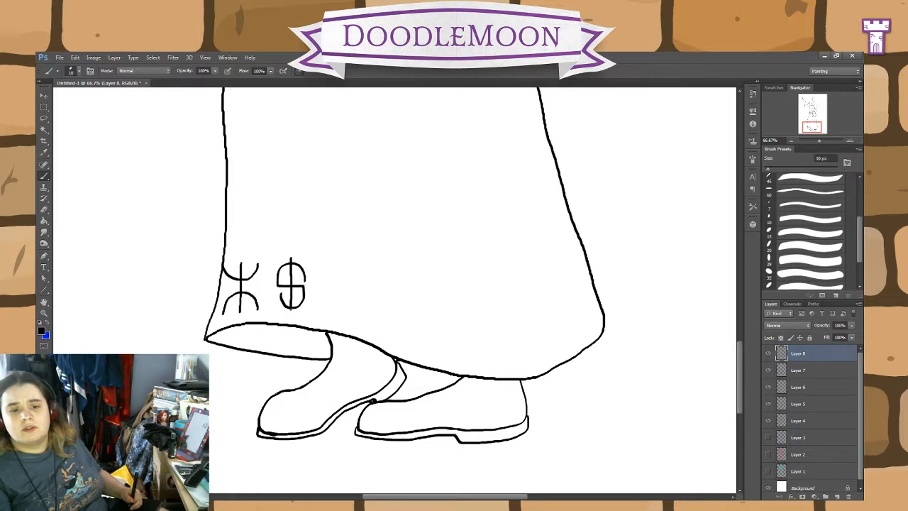
{"action": "key", "text": "ctrl+z"}
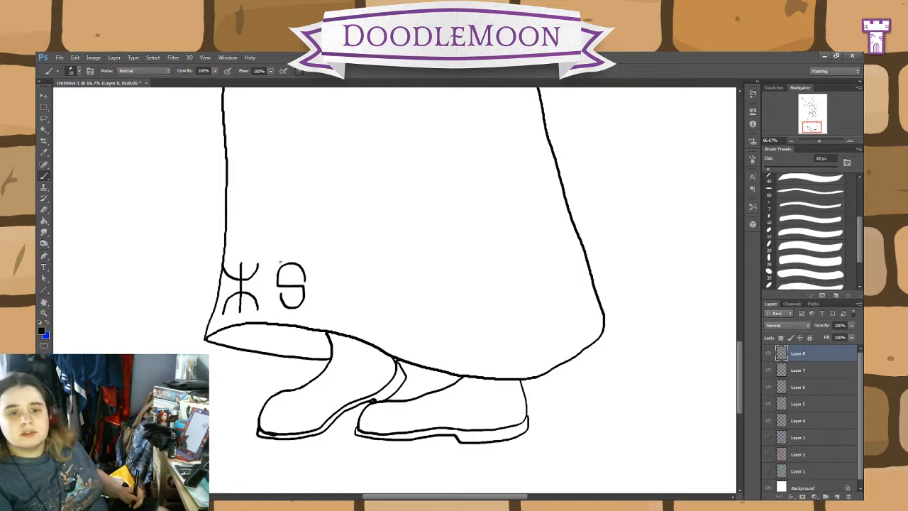
{"action": "mouse_move", "coordinate": [279, 263]}
{"action": "left_mouse_down"}
{"action": "mouse_move", "coordinate": [292, 287]}
{"action": "mouse_move", "coordinate": [287, 309]}
{"action": "left_mouse_up"}
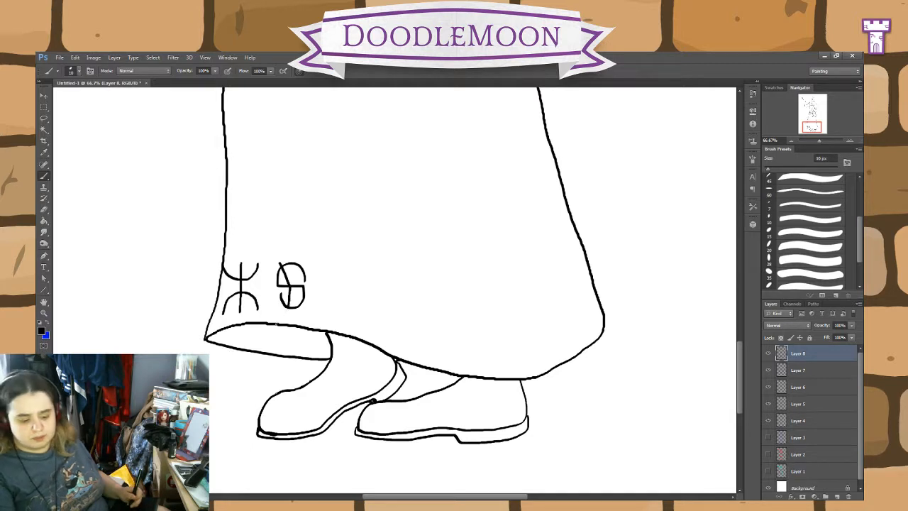
{"action": "key", "text": "ctrl+alt+z"}
{"action": "key", "text": "ctrl+alt+z"}
{"action": "key", "text": "ctrl+alt+z"}
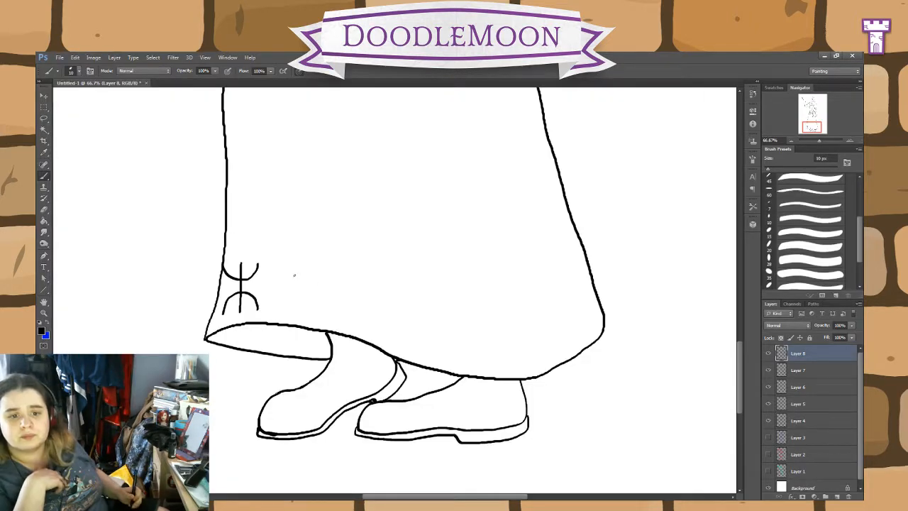
Step: Draw an hourglass-shaped rune beside the first one and enclose it in a redrawn circle
{"action": "mouse_move", "coordinate": [280, 266]}
{"action": "left_mouse_down"}
{"action": "mouse_move", "coordinate": [322, 308]}
{"action": "mouse_move", "coordinate": [277, 308]}
{"action": "mouse_move", "coordinate": [326, 268]}
{"action": "mouse_move", "coordinate": [282, 268]}
{"action": "left_mouse_up"}
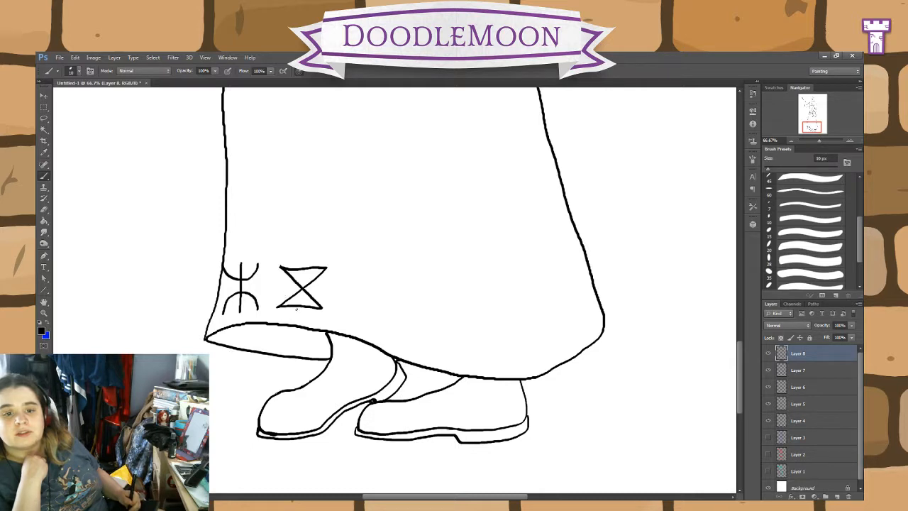
{"action": "mouse_move", "coordinate": [294, 309]}
{"action": "left_mouse_down"}
{"action": "mouse_move", "coordinate": [320, 305]}
{"action": "mouse_move", "coordinate": [322, 268]}
{"action": "mouse_move", "coordinate": [301, 260]}
{"action": "mouse_move", "coordinate": [283, 272]}
{"action": "mouse_move", "coordinate": [280, 294]}
{"action": "mouse_move", "coordinate": [292, 312]}
{"action": "left_mouse_up"}
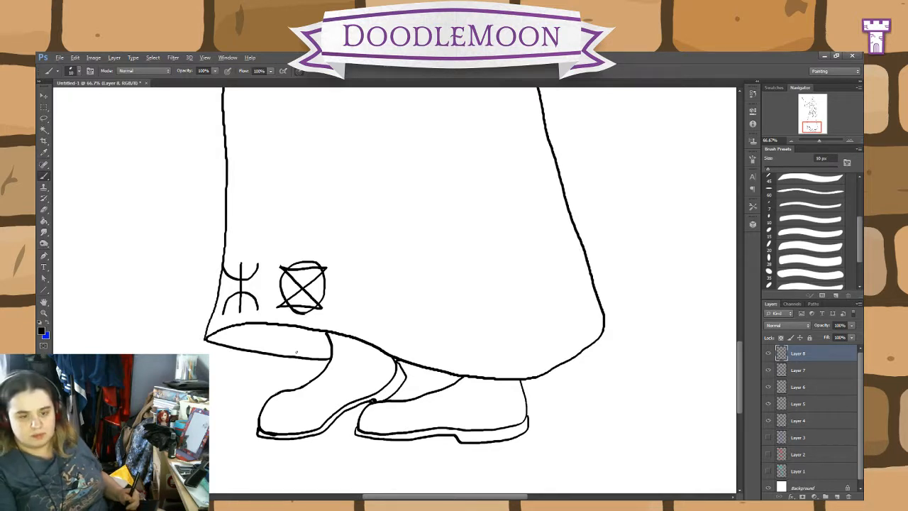
{"action": "key", "text": "ctrl+z"}
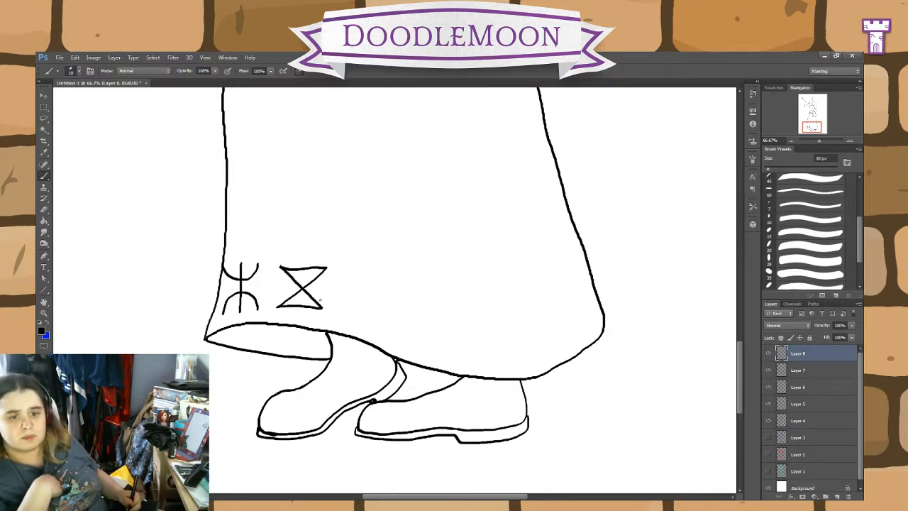
{"action": "mouse_move", "coordinate": [321, 301]}
{"action": "left_mouse_down"}
{"action": "mouse_move", "coordinate": [291, 311]}
{"action": "mouse_move", "coordinate": [280, 288]}
{"action": "mouse_move", "coordinate": [293, 269]}
{"action": "mouse_move", "coordinate": [312, 265]}
{"action": "mouse_move", "coordinate": [325, 274]}
{"action": "mouse_move", "coordinate": [319, 303]}
{"action": "left_mouse_up"}
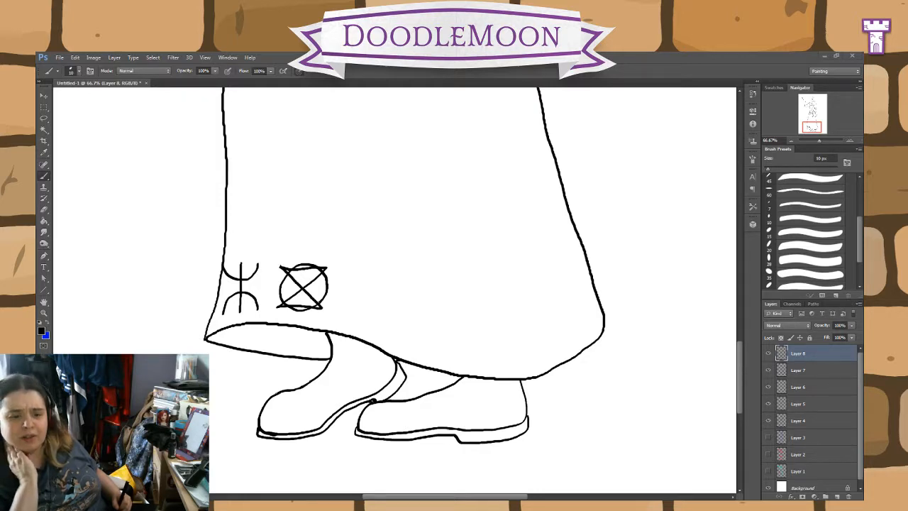
Step: Draw a third rune with a vertical stem, top crossbar and arch, and erase all three runes from the skirt
{"action": "key", "text": "alt+Tab"}
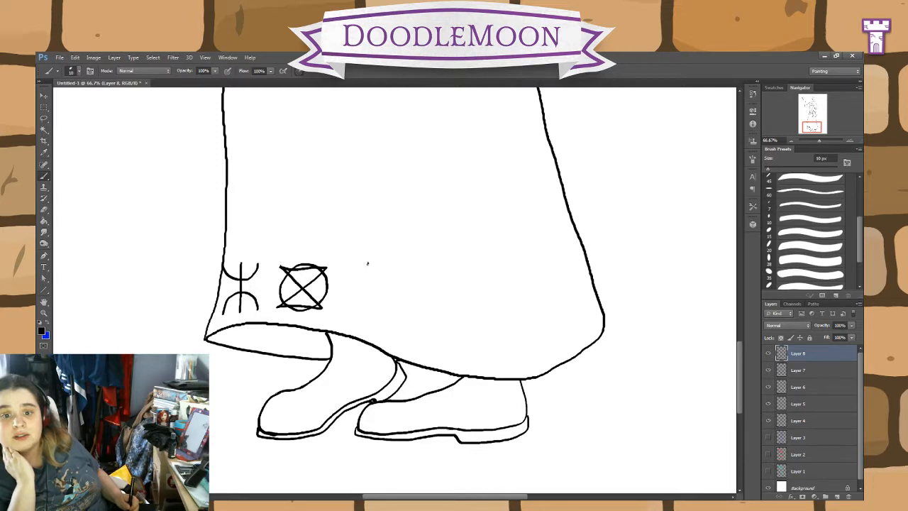
{"action": "left_click_drag", "start_coordinate": [368, 263], "coordinate": [366, 310]}
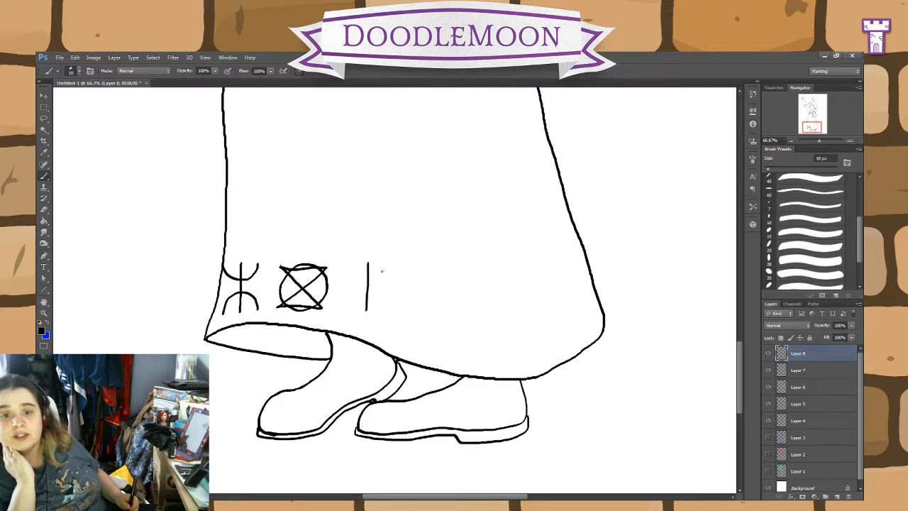
{"action": "left_click_drag", "start_coordinate": [388, 269], "coordinate": [345, 270]}
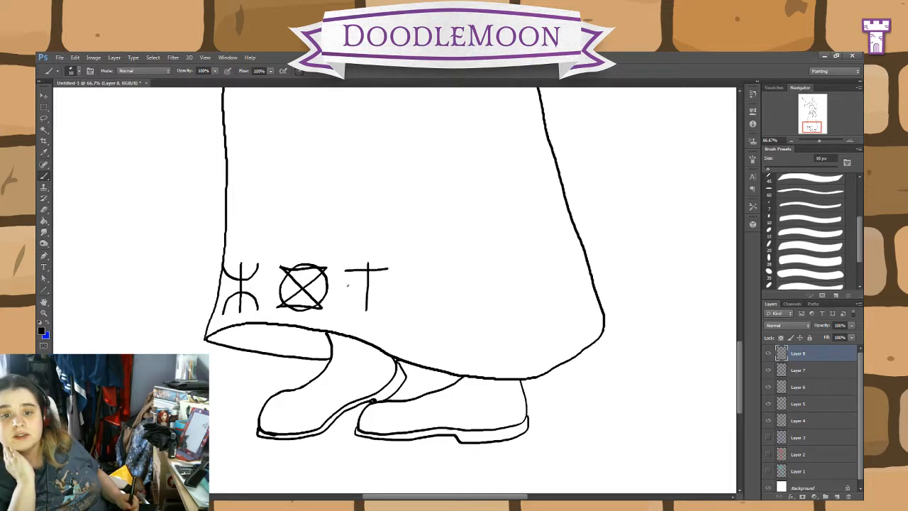
{"action": "mouse_move", "coordinate": [347, 308]}
{"action": "left_mouse_down"}
{"action": "mouse_move", "coordinate": [357, 274]}
{"action": "mouse_move", "coordinate": [377, 271]}
{"action": "mouse_move", "coordinate": [389, 310]}
{"action": "left_mouse_up"}
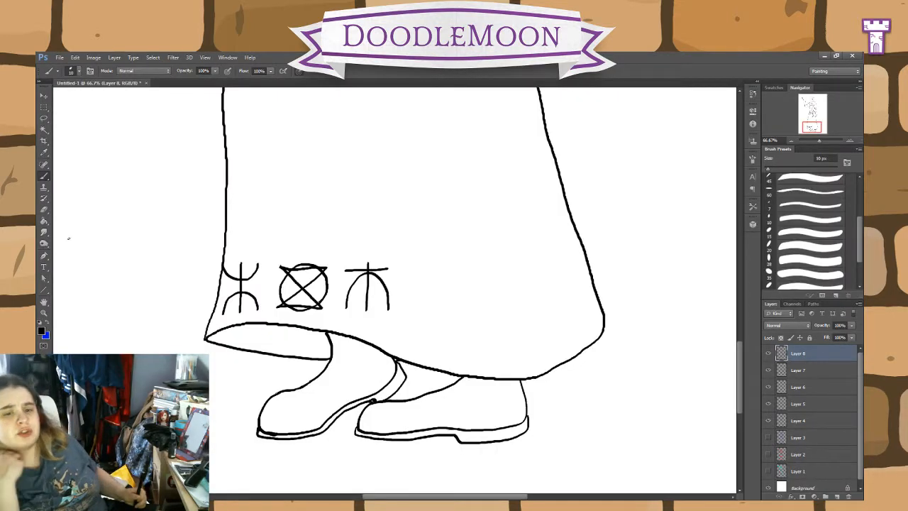
{"action": "left_click", "coordinate": [44, 208]}
{"action": "mouse_move", "coordinate": [411, 306]}
{"action": "left_mouse_down"}
{"action": "mouse_move", "coordinate": [284, 308]}
{"action": "mouse_move", "coordinate": [262, 295]}
{"action": "mouse_move", "coordinate": [284, 282]}
{"action": "mouse_move", "coordinate": [374, 270]}
{"action": "mouse_move", "coordinate": [355, 280]}
{"action": "mouse_move", "coordinate": [258, 264]}
{"action": "mouse_move", "coordinate": [254, 309]}
{"action": "mouse_move", "coordinate": [241, 279]}
{"action": "left_mouse_up"}
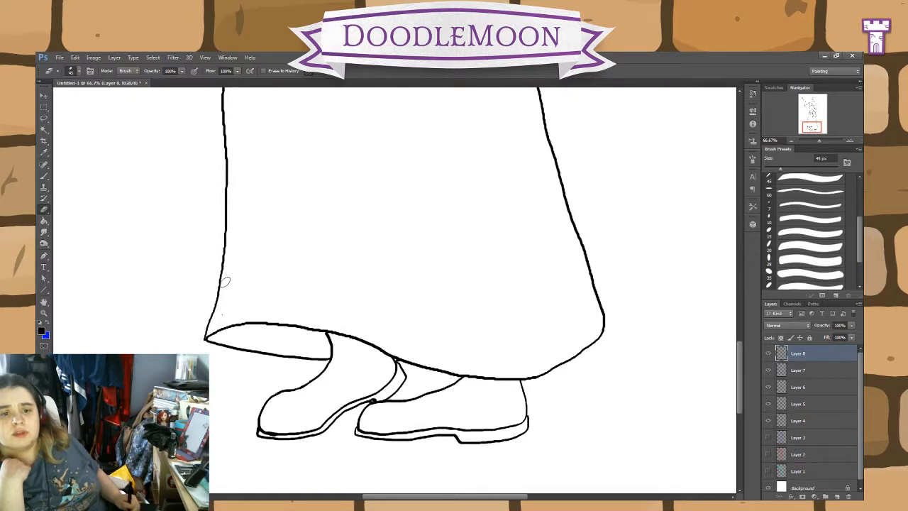
Step: Draw an F-like rune above the skirt's hem, with a straight vertical stem and two parallel branches slanting upward
{"action": "left_click", "coordinate": [44, 176]}
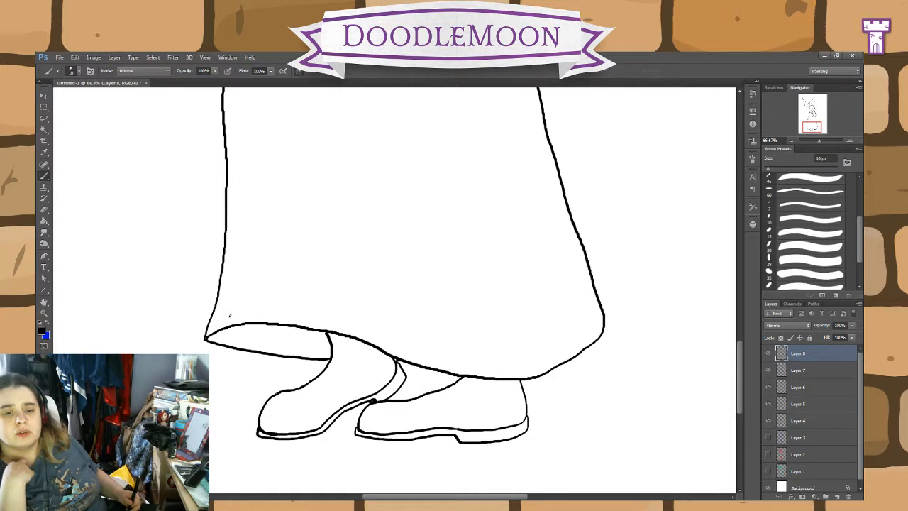
{"action": "left_click_drag", "start_coordinate": [229, 316], "coordinate": [237, 271]}
{"action": "key", "text": "ctrl+z"}
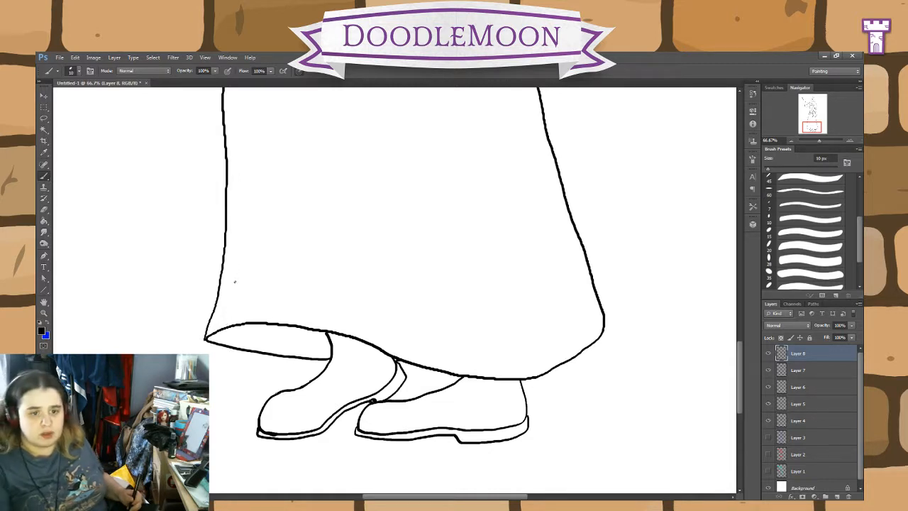
{"action": "left_click_drag", "start_coordinate": [236, 267], "coordinate": [236, 320]}
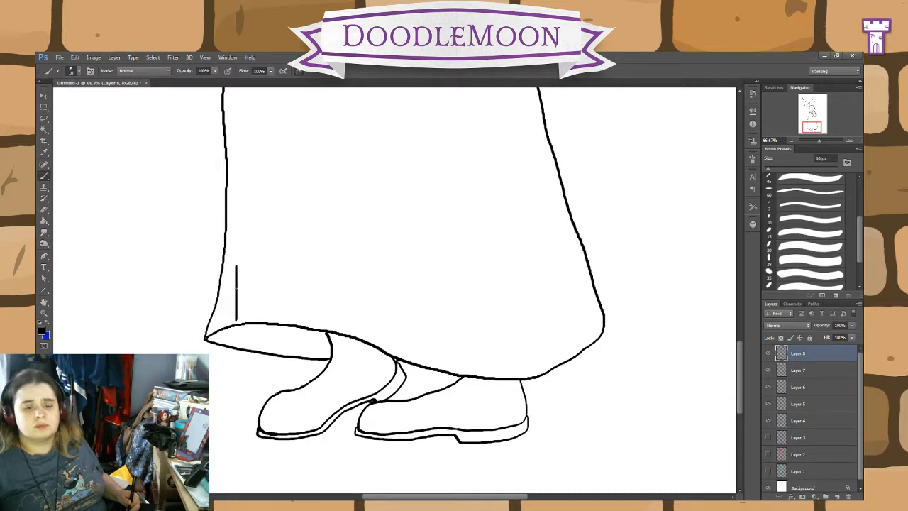
{"action": "left_click_drag", "start_coordinate": [253, 269], "coordinate": [240, 281]}
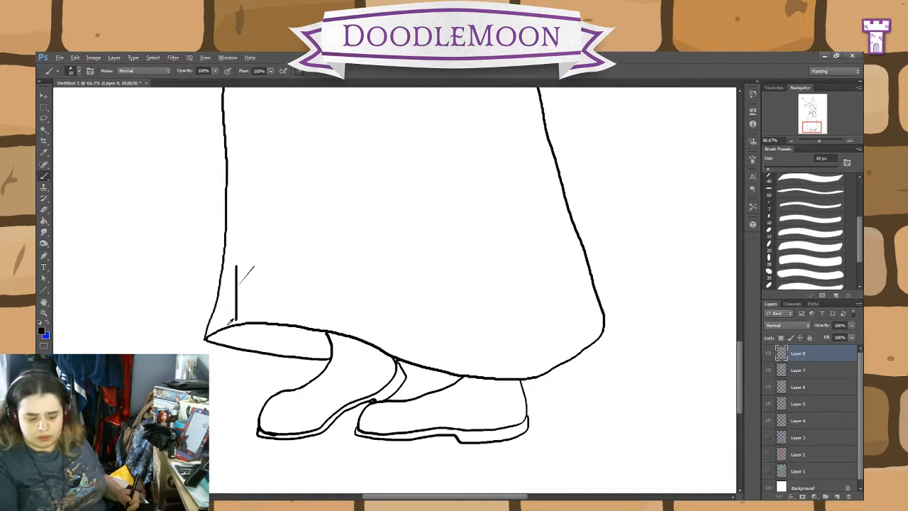
{"action": "key", "text": "ctrl+plus"}
{"action": "key", "text": "ctrl+plus"}
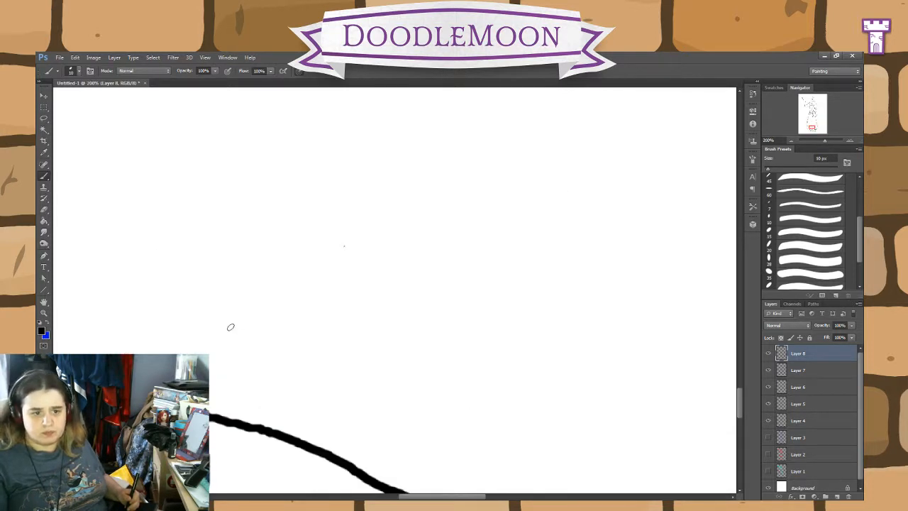
{"action": "key", "text": "ctrl+z"}
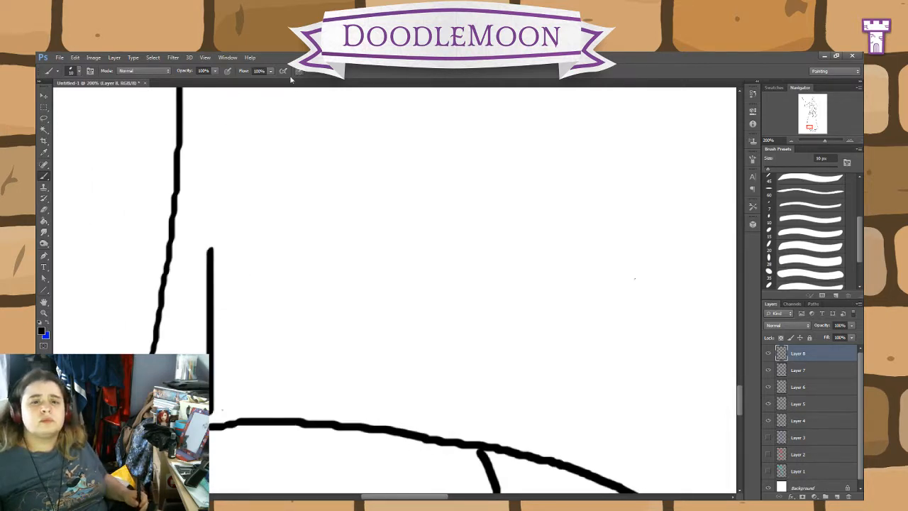
{"action": "left_click", "coordinate": [210, 310]}
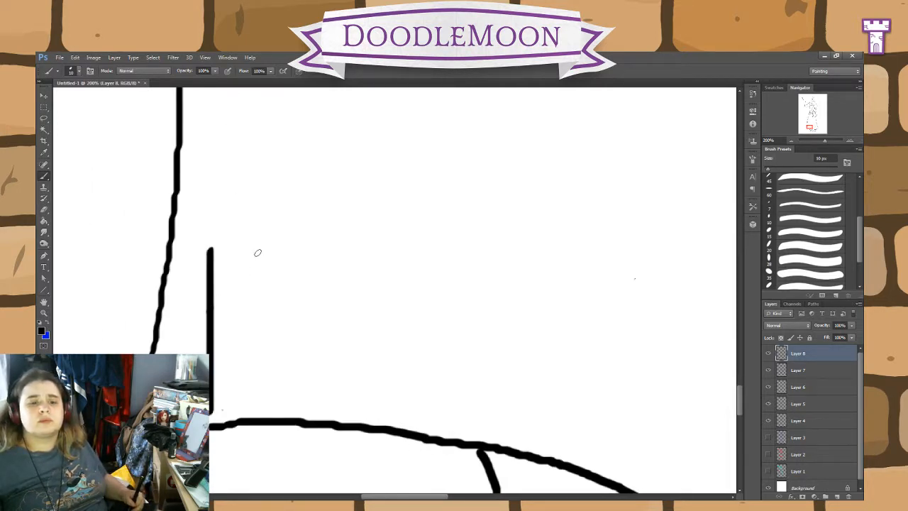
{"action": "left_click", "coordinate": [263, 248], "text": "shift"}
{"action": "left_click", "coordinate": [210, 343]}
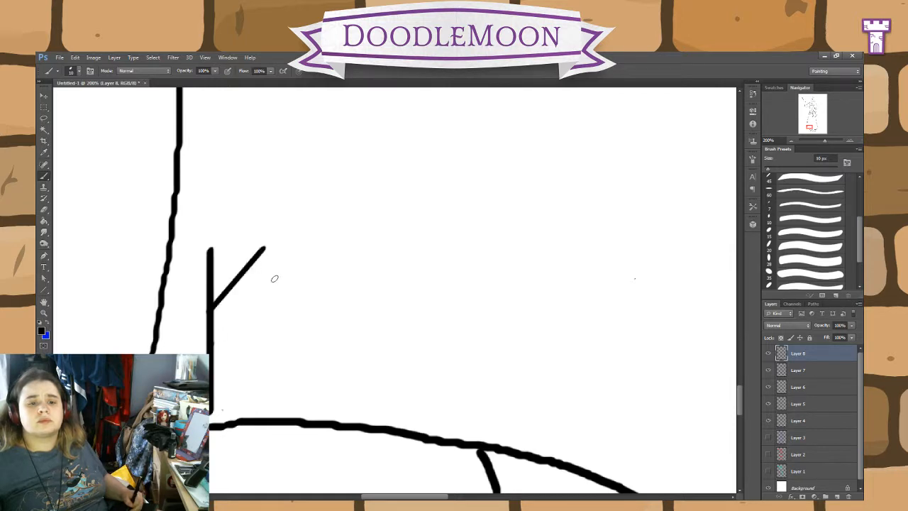
{"action": "left_click", "coordinate": [271, 282], "text": "shift"}
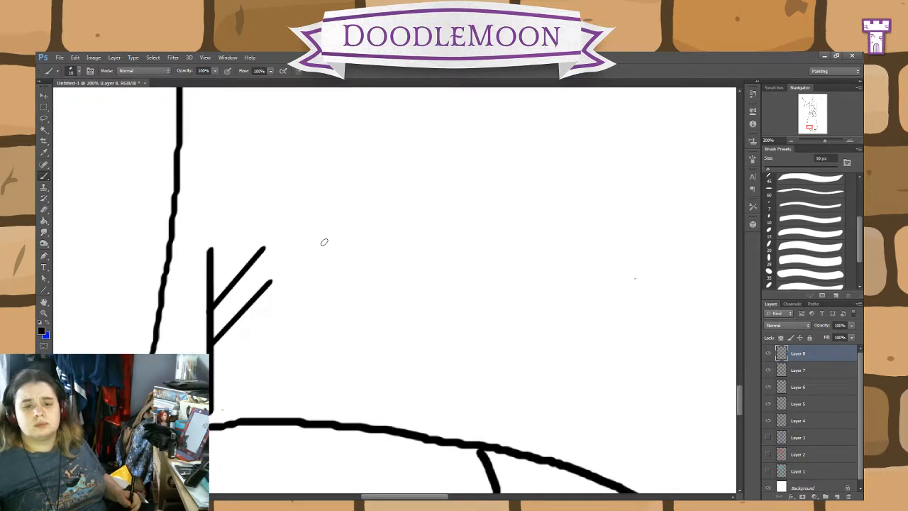
Step: Draw a vertical rune with a triangular point on its side, and beside it an X-shaped rune with an eye shape around its crossing
{"action": "left_click_drag", "start_coordinate": [324, 242], "coordinate": [306, 402]}
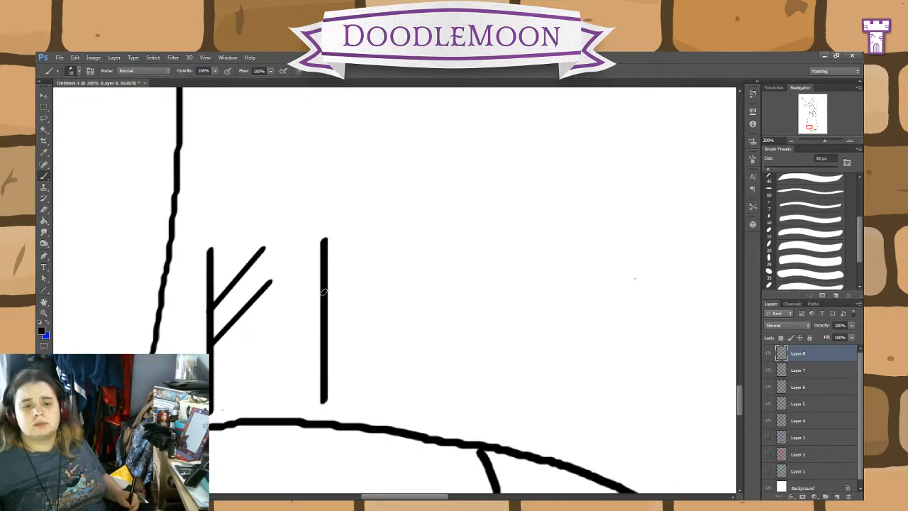
{"action": "mouse_move", "coordinate": [324, 290]}
{"action": "left_mouse_down"}
{"action": "mouse_move", "coordinate": [358, 323]}
{"action": "mouse_move", "coordinate": [328, 352]}
{"action": "left_mouse_up"}
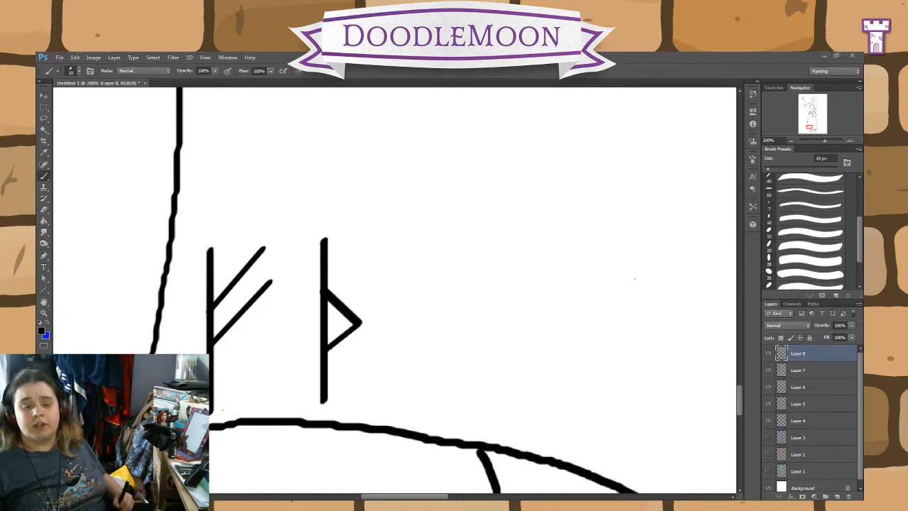
{"action": "left_click", "coordinate": [411, 405]}
{"action": "left_click", "coordinate": [508, 239], "text": "shift"}
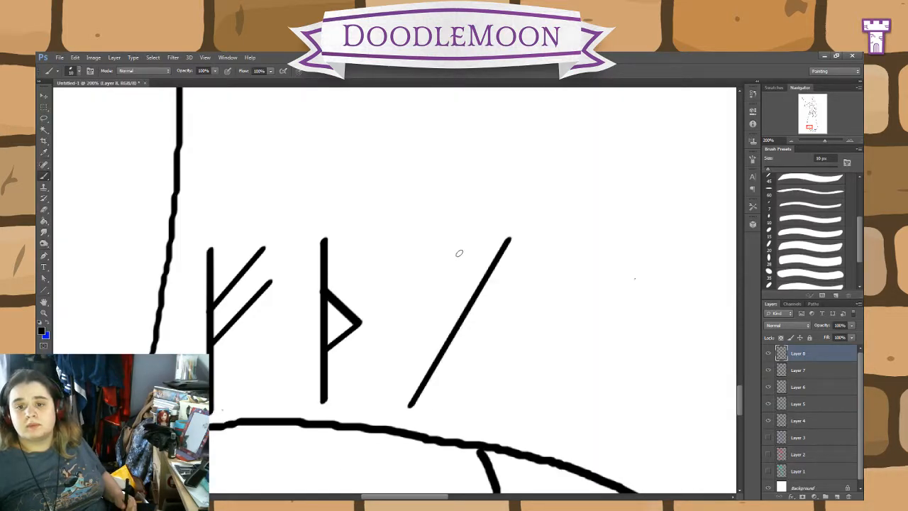
{"action": "left_click", "coordinate": [413, 242]}
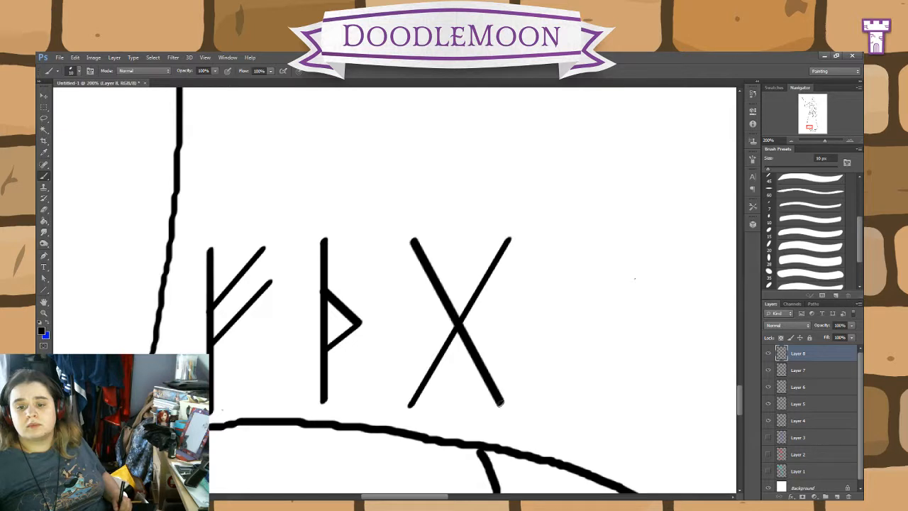
{"action": "left_click", "coordinate": [501, 403], "text": "shift"}
{"action": "mouse_move", "coordinate": [488, 328]}
{"action": "left_mouse_down"}
{"action": "mouse_move", "coordinate": [476, 313]}
{"action": "mouse_move", "coordinate": [441, 321]}
{"action": "mouse_move", "coordinate": [436, 332]}
{"action": "mouse_move", "coordinate": [469, 344]}
{"action": "mouse_move", "coordinate": [488, 327]}
{"action": "left_mouse_up"}
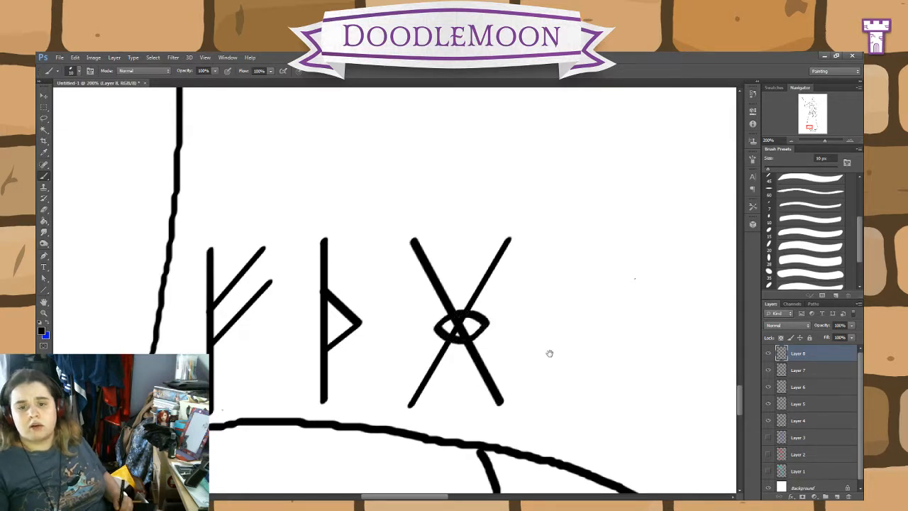
Step: Undo all strokes of the three runes above the skirt's hem, leaving that area blank
{"action": "left_click_drag", "start_coordinate": [548, 352], "coordinate": [335, 350]}
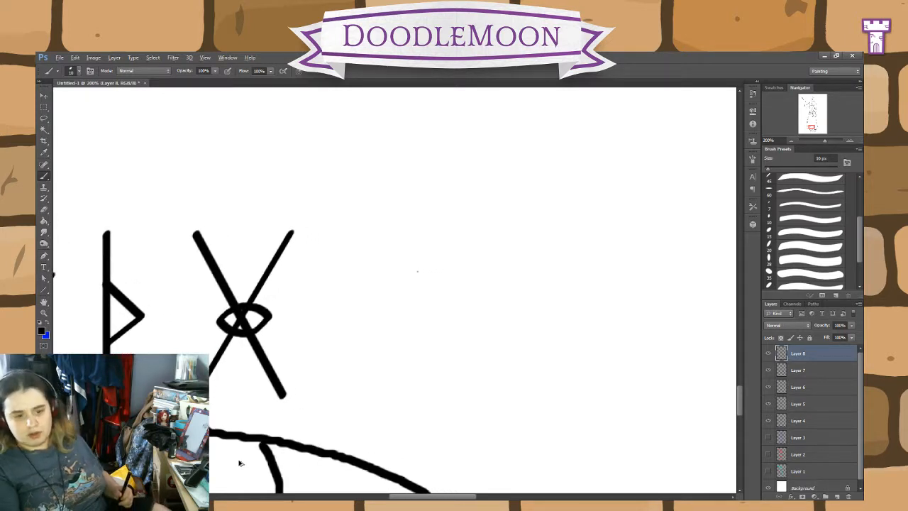
{"action": "key", "text": "ctrl+alt+z"}
{"action": "key", "text": "ctrl+alt+z"}
{"action": "key", "text": "ctrl+alt+z"}
{"action": "key", "text": "ctrl+alt+z"}
{"action": "key", "text": "ctrl+alt+z"}
{"action": "key", "text": "ctrl+alt+z"}
{"action": "key", "text": "ctrl+alt+z"}
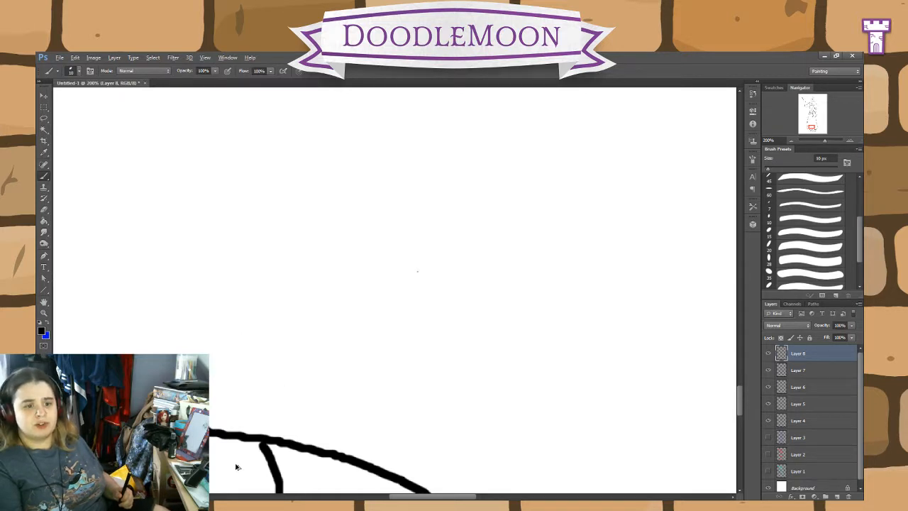
{"action": "key", "text": "ctrl+minus"}
{"action": "key", "text": "ctrl+minus"}
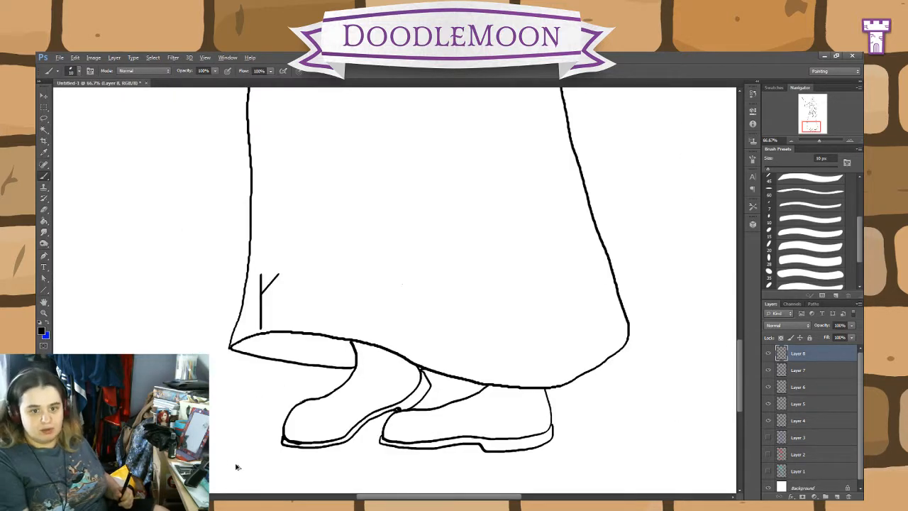
{"action": "key", "text": "ctrl+alt+z"}
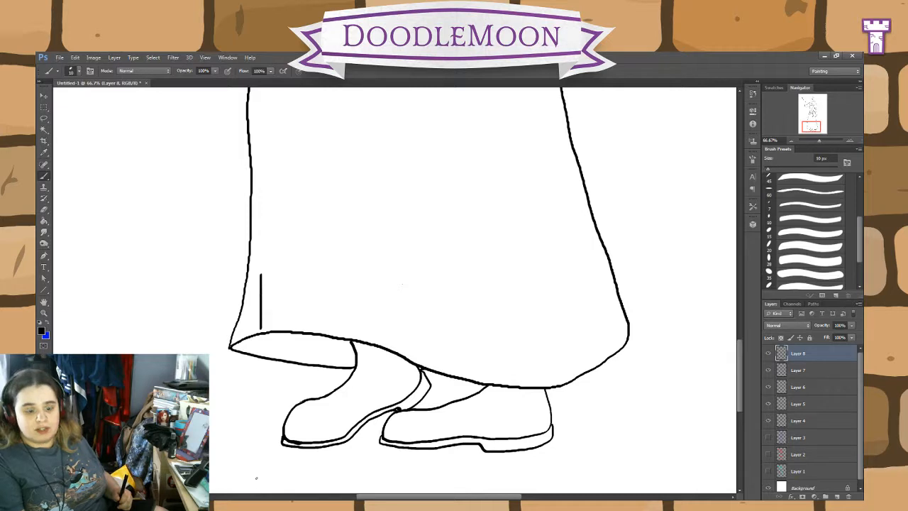
{"action": "key", "text": "ctrl+alt+z"}
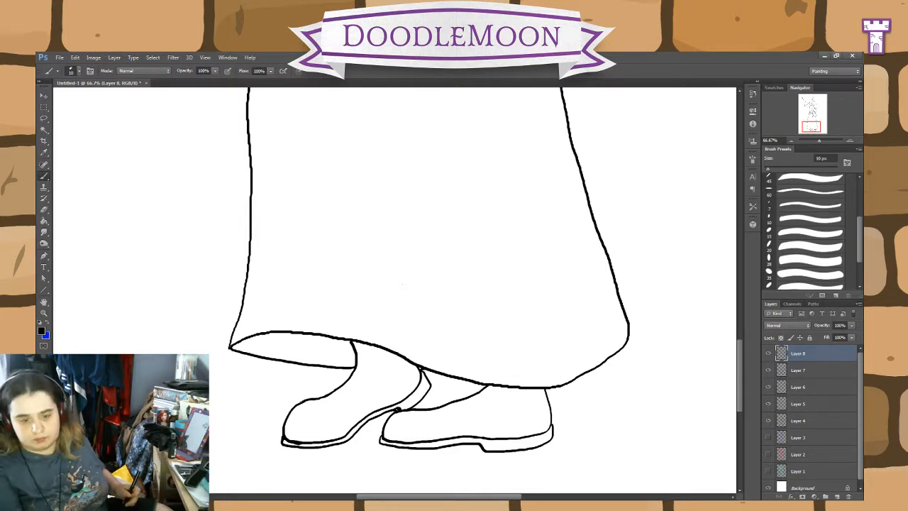
Step: Paste the rune alphabet chart as a reference and move it off the hem, to the blank area beside the skirt's upper part
{"action": "key", "text": "ctrl+v"}
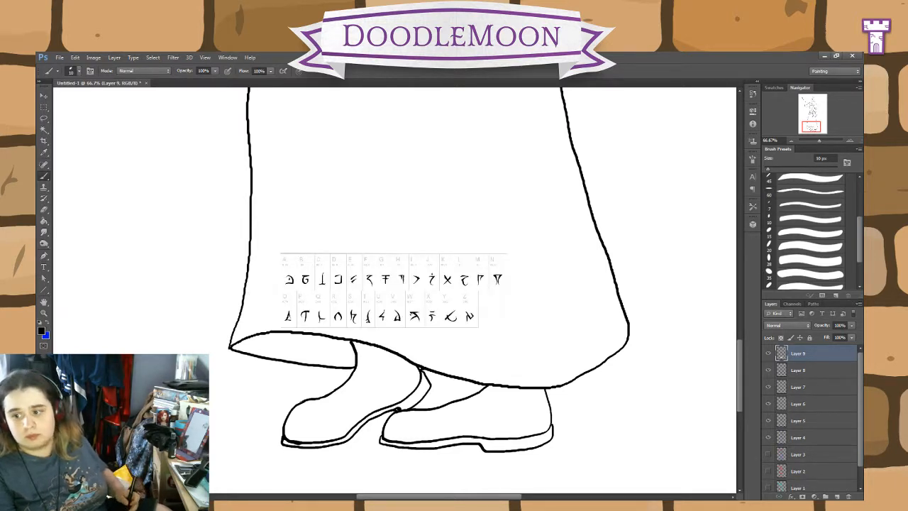
{"action": "key", "text": "v"}
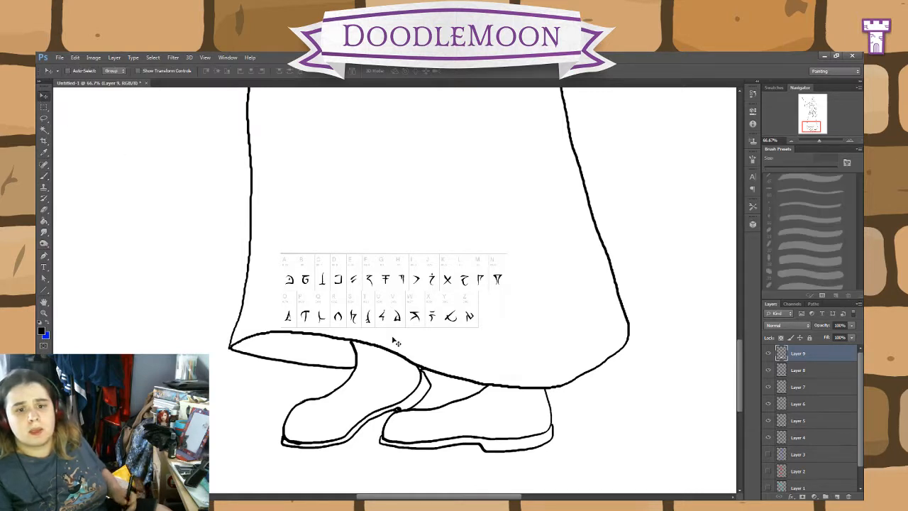
{"action": "left_click_drag", "start_coordinate": [389, 331], "coordinate": [167, 156]}
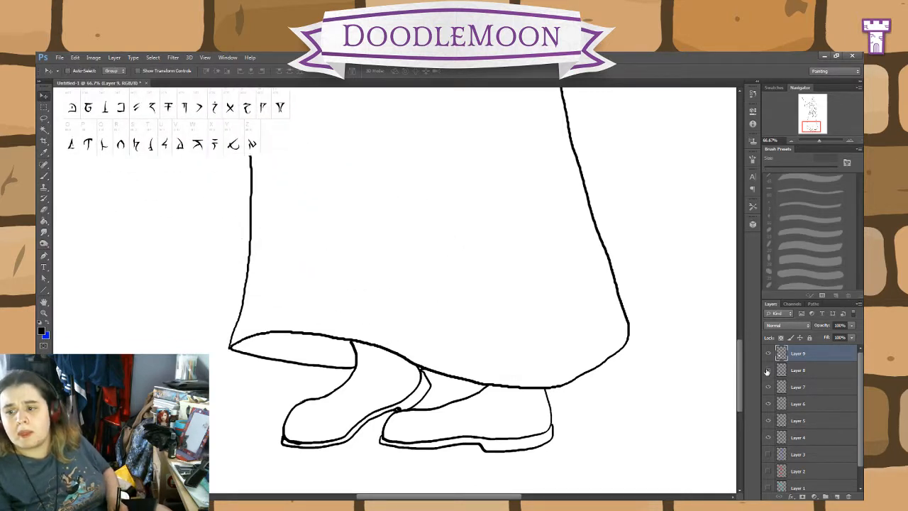
Step: On Layer 8, draw a rune above the hem's front corner with a vertical stem, a long top bar and a shorter bar beneath
{"action": "left_click", "coordinate": [800, 370]}
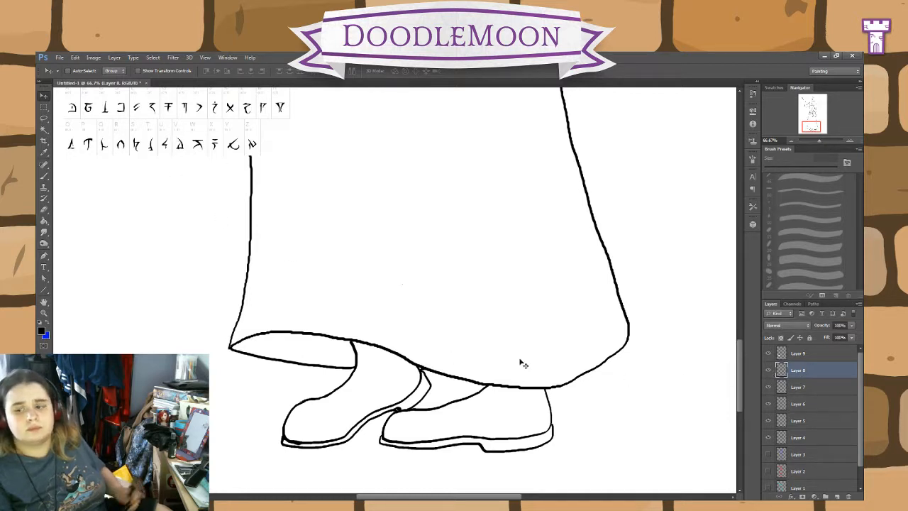
{"action": "left_click", "coordinate": [44, 175]}
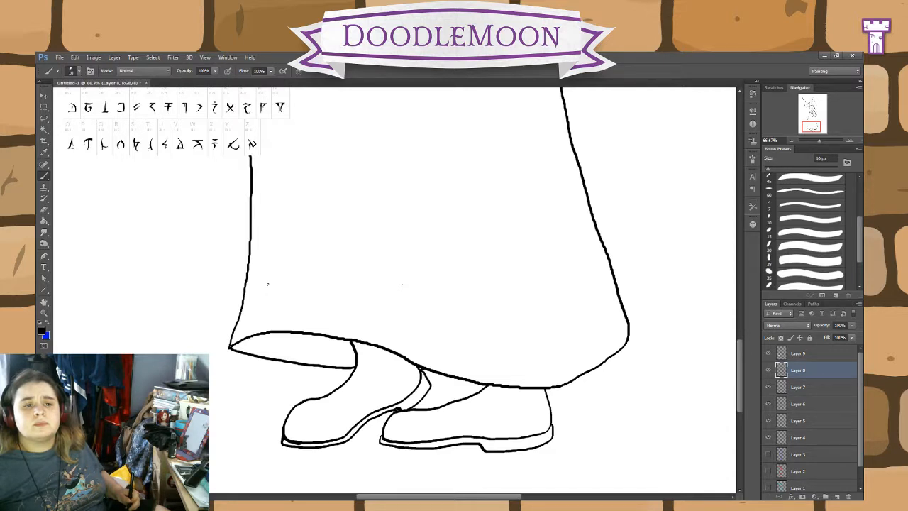
{"action": "left_click_drag", "start_coordinate": [267, 285], "coordinate": [265, 322]}
{"action": "key", "text": "ctrl+z"}
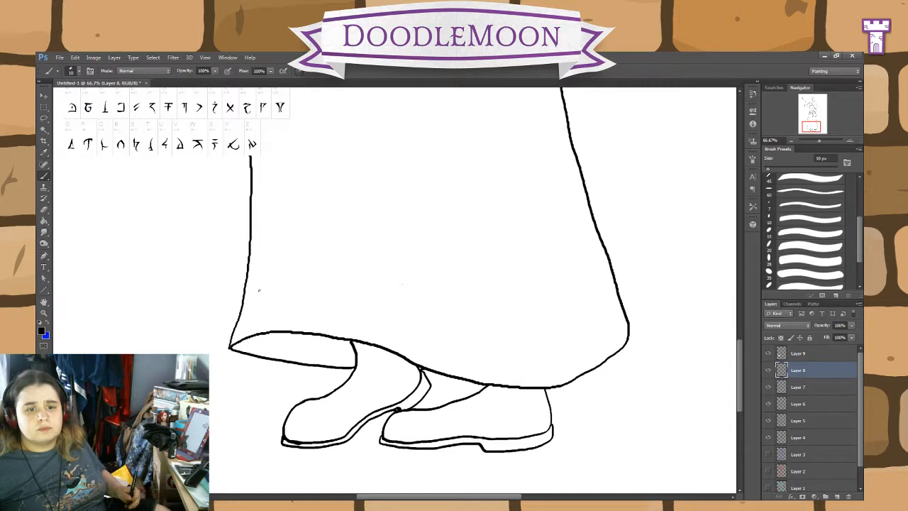
{"action": "left_click_drag", "start_coordinate": [269, 283], "coordinate": [268, 326]}
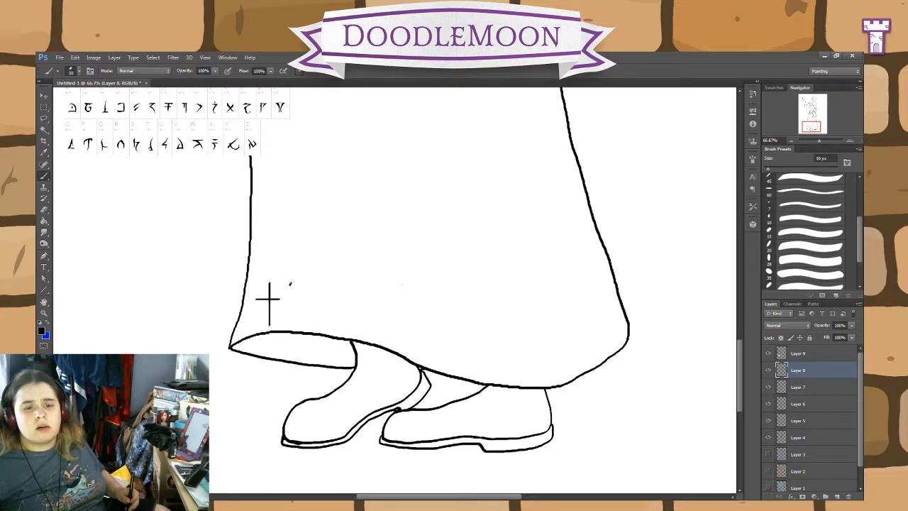
{"action": "left_click_drag", "start_coordinate": [275, 284], "coordinate": [291, 283]}
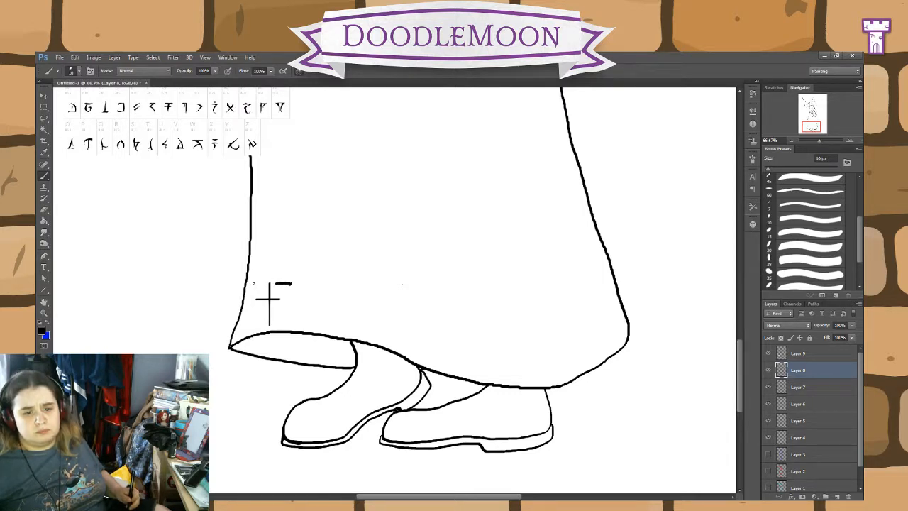
{"action": "left_click_drag", "start_coordinate": [255, 283], "coordinate": [275, 284]}
{"action": "key", "text": "ctrl+alt+z"}
{"action": "key", "text": "ctrl+alt+z"}
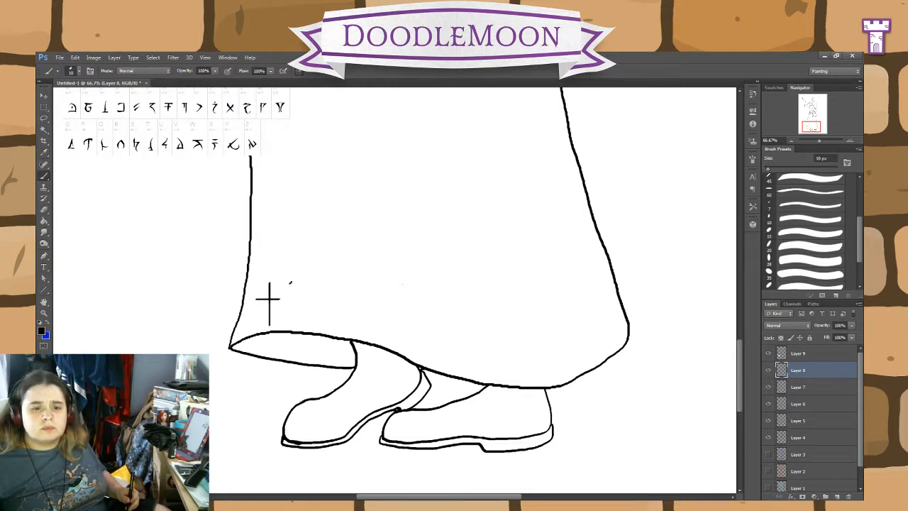
{"action": "left_click_drag", "start_coordinate": [290, 282], "coordinate": [249, 281]}
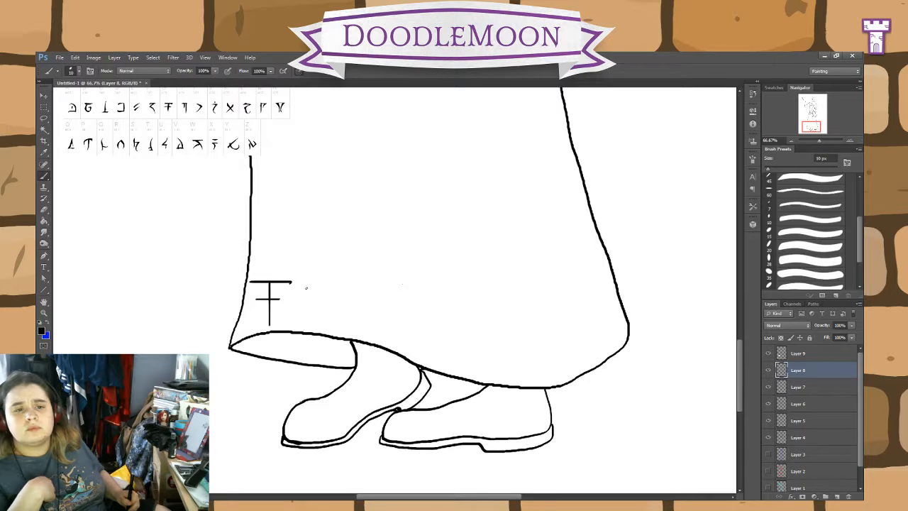
Step: Draw a second, i-like rune beside the first, with a short top bar, a curved hooked stem and a slanted tick above
{"action": "left_click_drag", "start_coordinate": [307, 288], "coordinate": [319, 289]}
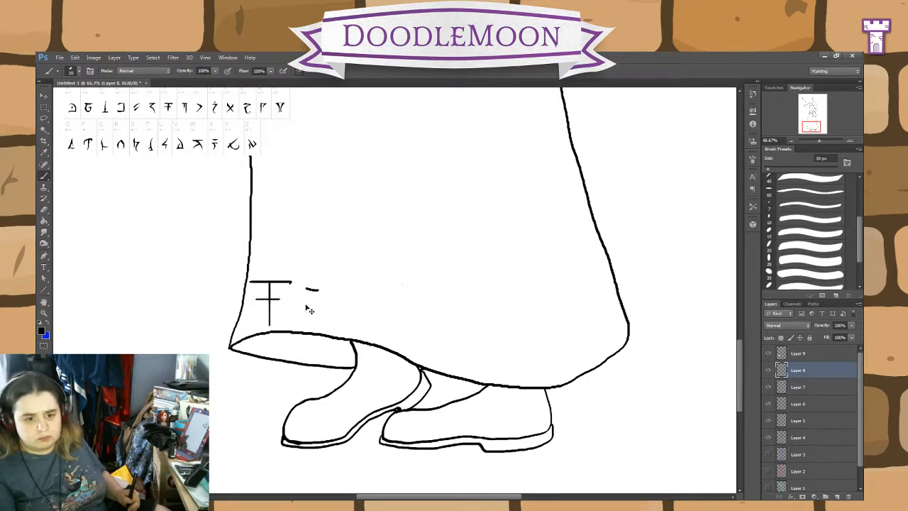
{"action": "key", "text": "ctrl+z"}
{"action": "left_click_drag", "start_coordinate": [310, 288], "coordinate": [307, 321]}
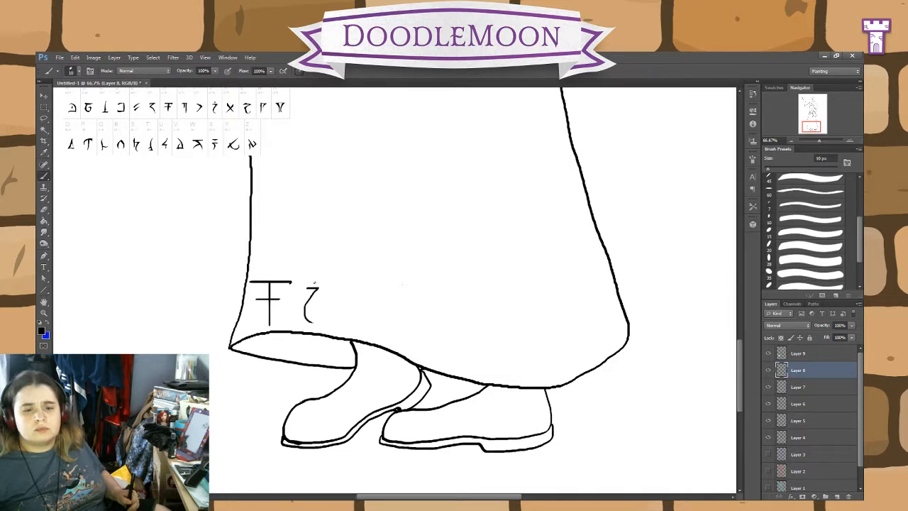
{"action": "left_click_drag", "start_coordinate": [315, 283], "coordinate": [313, 278]}
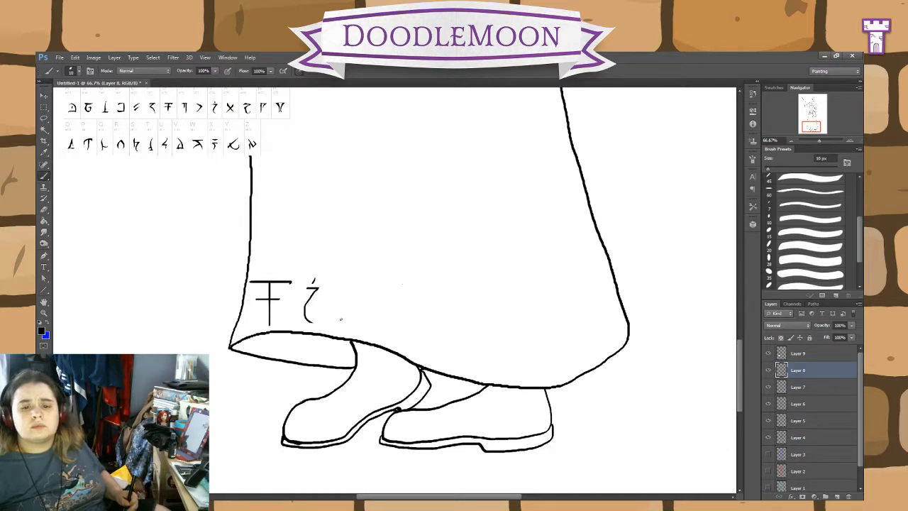
Step: Draw a third rune with a straight vertical stem, a short top bar and a curved stroke descending from the bar's end
{"action": "left_click_drag", "start_coordinate": [344, 324], "coordinate": [342, 310]}
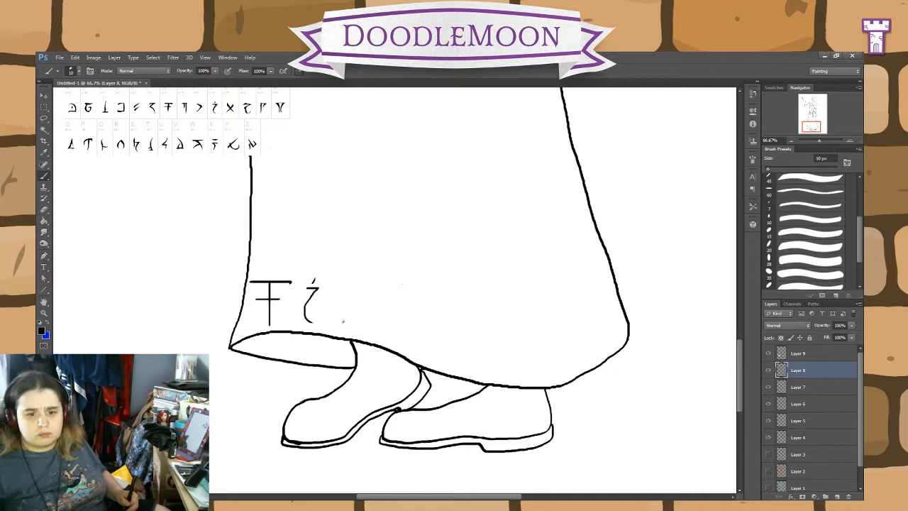
{"action": "key", "text": "ctrl+z"}
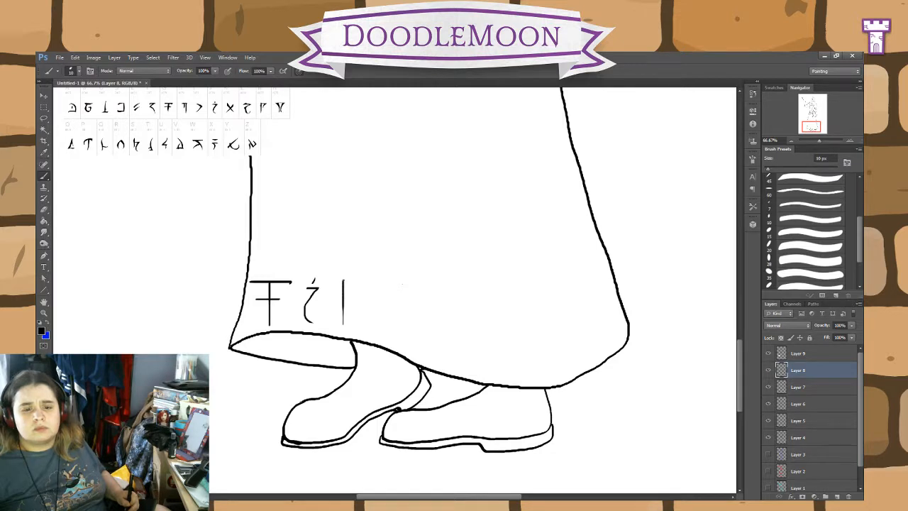
{"action": "mouse_move", "coordinate": [342, 283]}
{"action": "left_mouse_down"}
{"action": "mouse_move", "coordinate": [362, 282]}
{"action": "mouse_move", "coordinate": [351, 299]}
{"action": "left_mouse_up"}
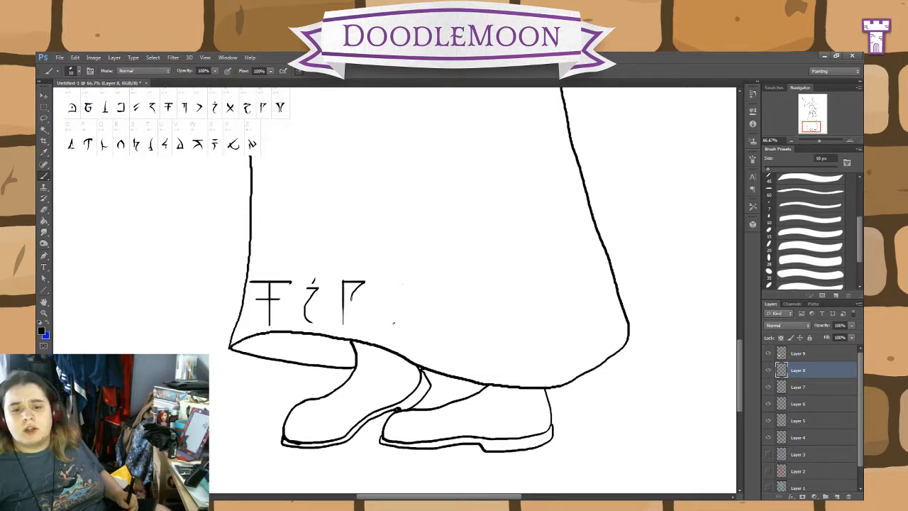
Step: Draw a funnel-shaped fourth rune with two close stems flaring up to a curved top bar, redrawing it narrower
{"action": "mouse_move", "coordinate": [394, 323]}
{"action": "left_mouse_down"}
{"action": "mouse_move", "coordinate": [388, 287]}
{"action": "mouse_move", "coordinate": [419, 284]}
{"action": "mouse_move", "coordinate": [395, 326]}
{"action": "left_mouse_up"}
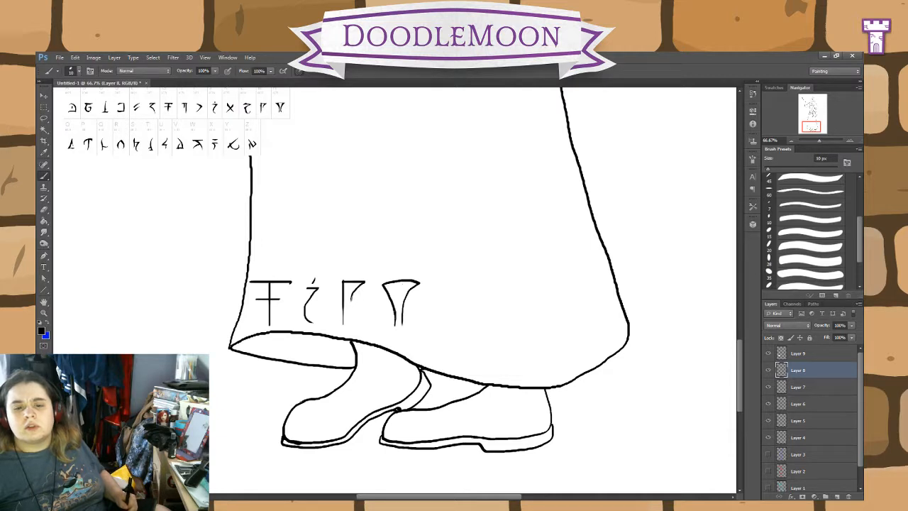
{"action": "left_click_drag", "start_coordinate": [391, 292], "coordinate": [396, 315]}
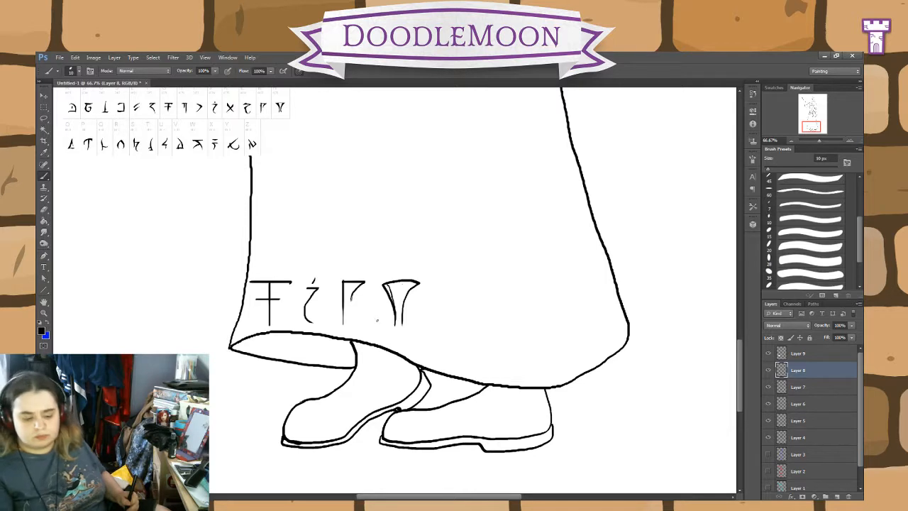
{"action": "key", "text": "ctrl+alt+z"}
{"action": "key", "text": "ctrl+alt+z"}
{"action": "key", "text": "ctrl+alt+z"}
{"action": "key", "text": "ctrl+alt+z"}
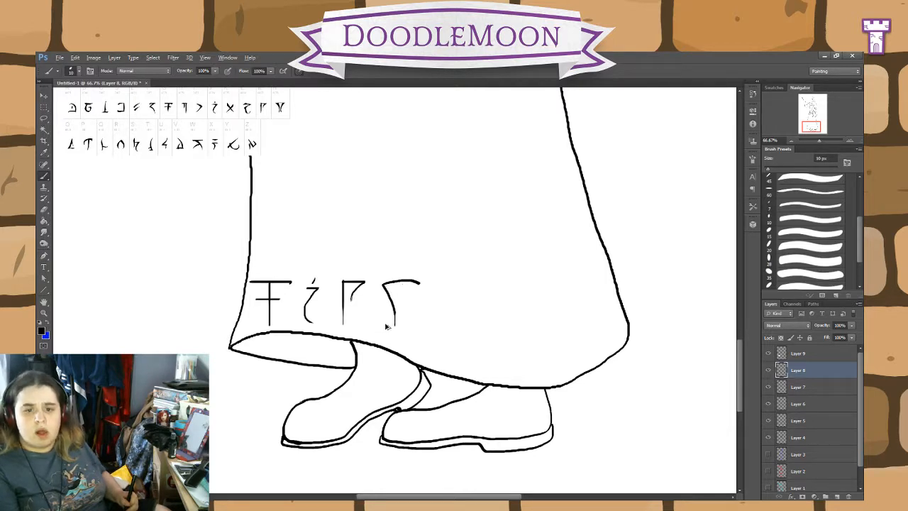
{"action": "mouse_move", "coordinate": [392, 327]}
{"action": "left_mouse_down"}
{"action": "mouse_move", "coordinate": [384, 284]}
{"action": "mouse_move", "coordinate": [398, 282]}
{"action": "mouse_move", "coordinate": [413, 287]}
{"action": "mouse_move", "coordinate": [397, 329]}
{"action": "left_mouse_up"}
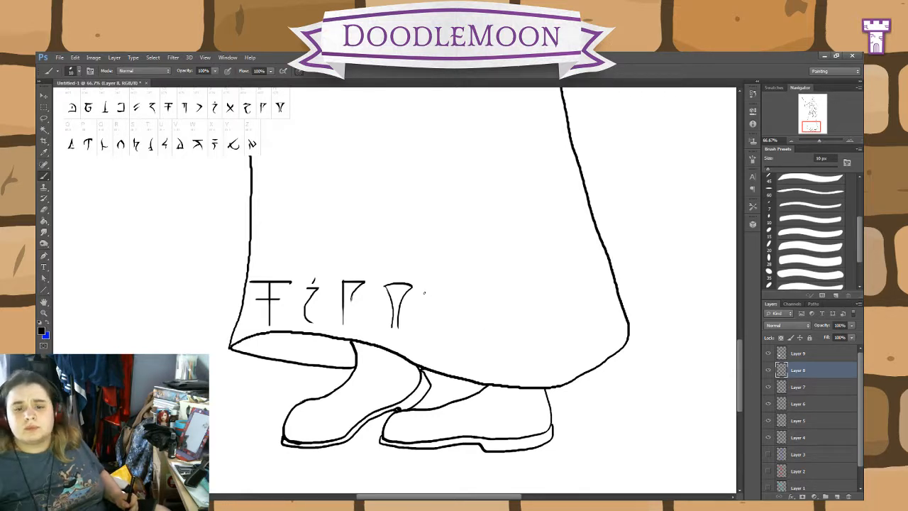
Step: Draw a fifth rune beside the funnel-shaped one, with a flat horizontal top bar and a rounded bowl hanging beneath it
{"action": "left_click_drag", "start_coordinate": [426, 291], "coordinate": [403, 324]}
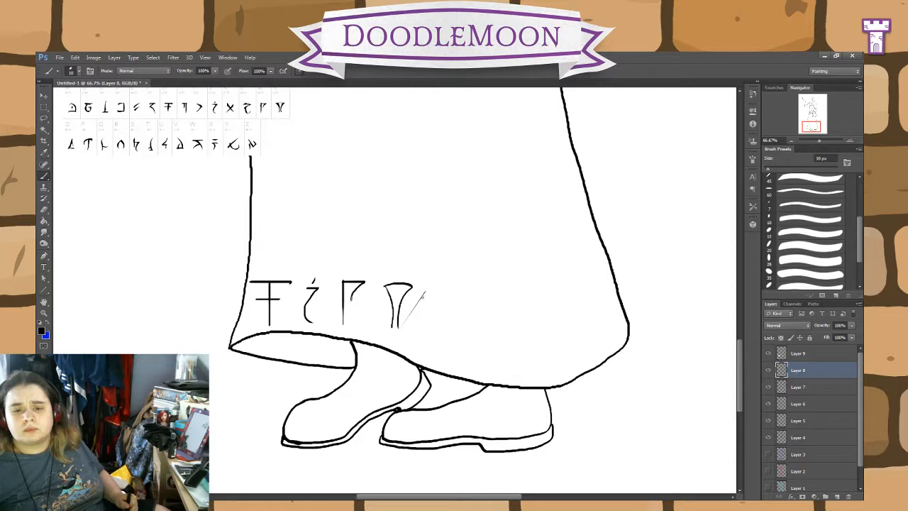
{"action": "key", "text": "ctrl+z"}
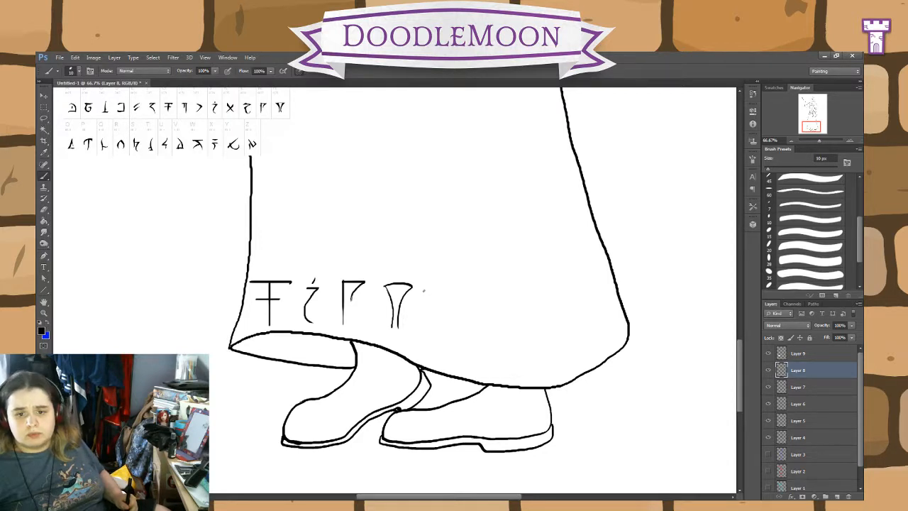
{"action": "left_click_drag", "start_coordinate": [424, 291], "coordinate": [454, 290]}
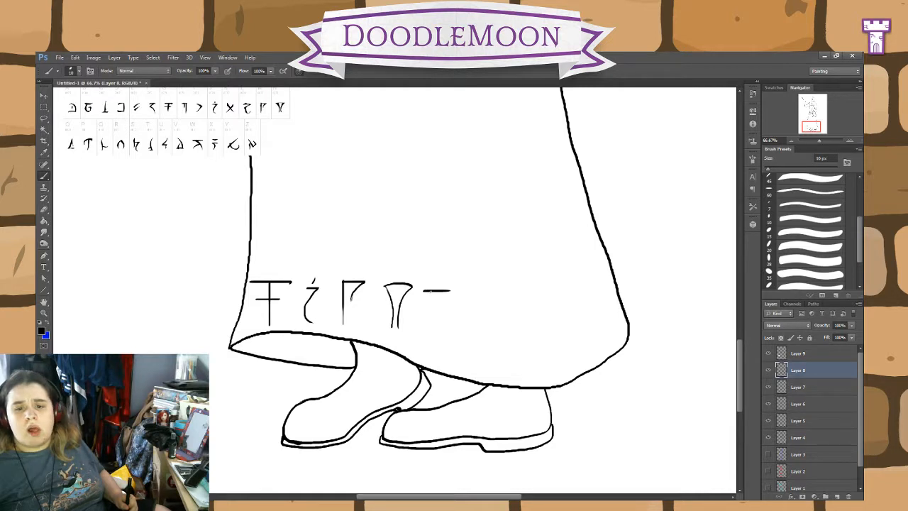
{"action": "mouse_move", "coordinate": [431, 292]}
{"action": "left_mouse_down"}
{"action": "mouse_move", "coordinate": [424, 321]}
{"action": "mouse_move", "coordinate": [444, 318]}
{"action": "left_mouse_up"}
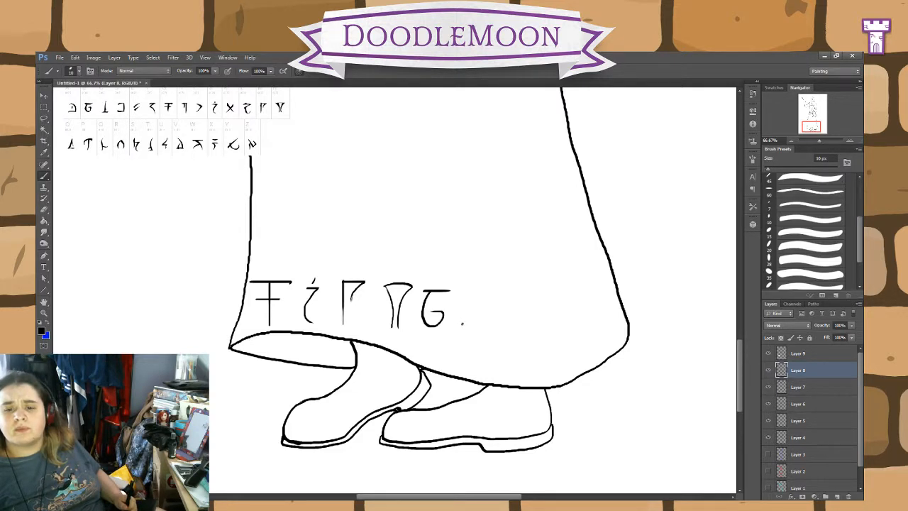
Step: Draw a sixth rune above the hem with a thin, redrawn diagonal stroke and a curved base sweeping across its lower end
{"action": "left_click_drag", "start_coordinate": [495, 292], "coordinate": [466, 319]}
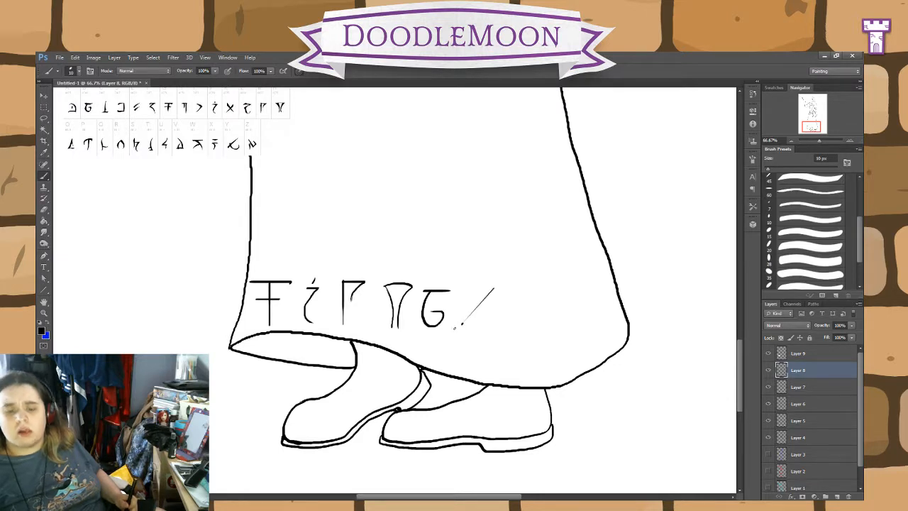
{"action": "key", "text": "ctrl+z"}
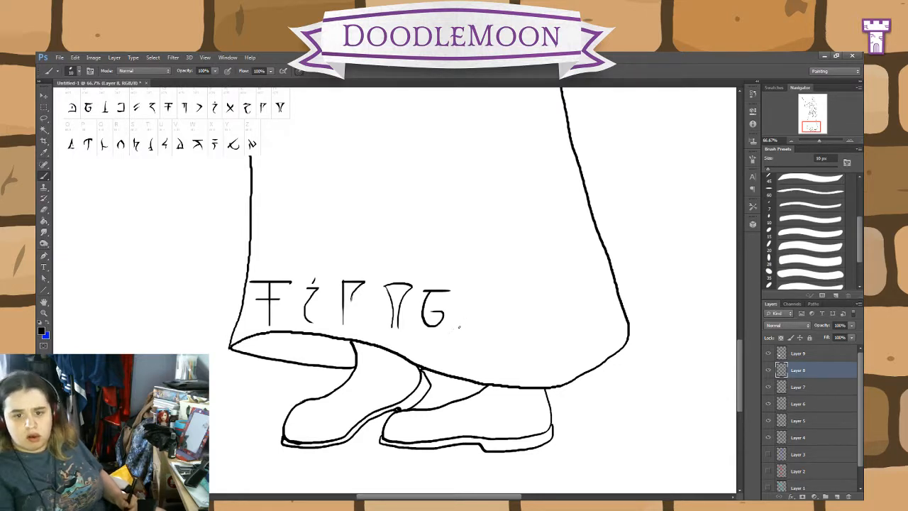
{"action": "left_click_drag", "start_coordinate": [492, 291], "coordinate": [461, 325]}
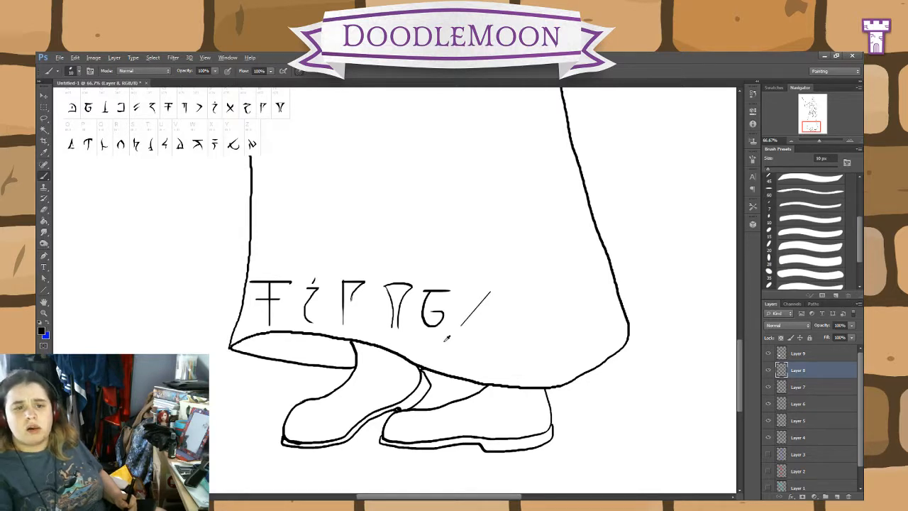
{"action": "key", "text": "ctrl+z"}
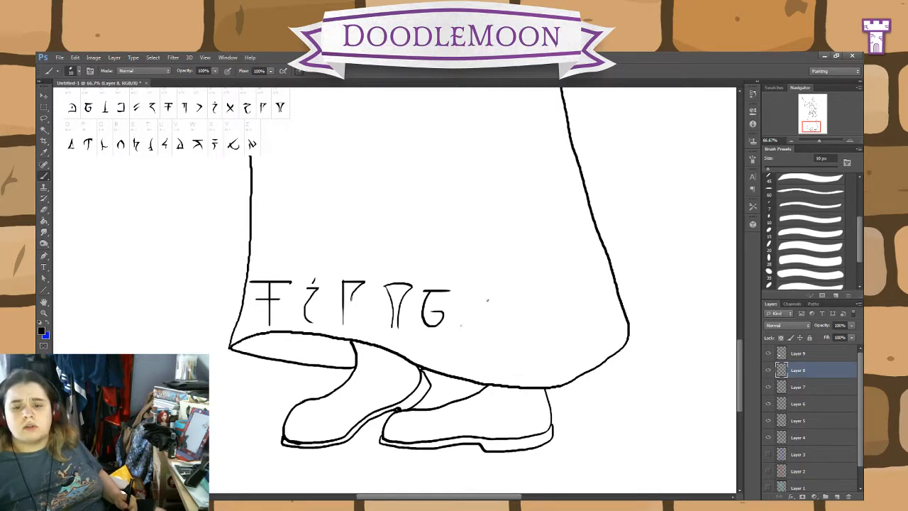
{"action": "left_click_drag", "start_coordinate": [488, 291], "coordinate": [460, 326]}
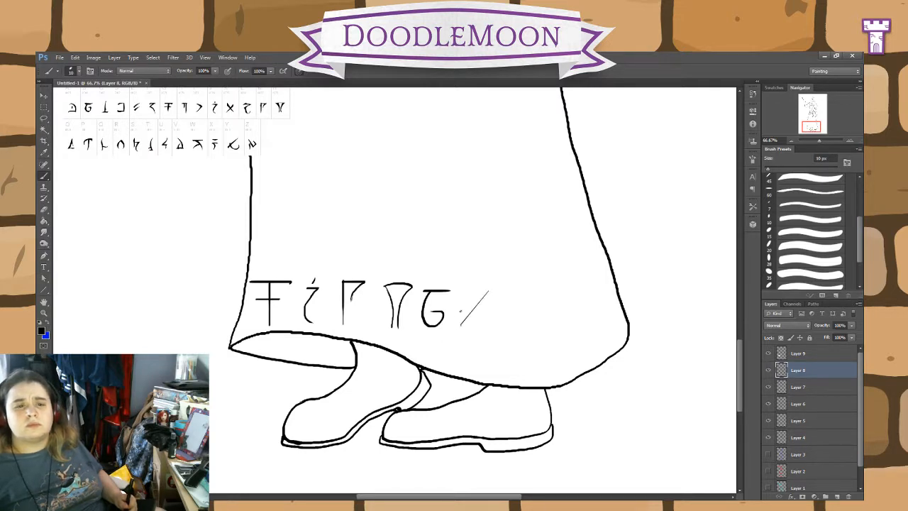
{"action": "mouse_move", "coordinate": [462, 313]}
{"action": "left_mouse_down"}
{"action": "mouse_move", "coordinate": [479, 332]}
{"action": "mouse_move", "coordinate": [492, 324]}
{"action": "left_mouse_up"}
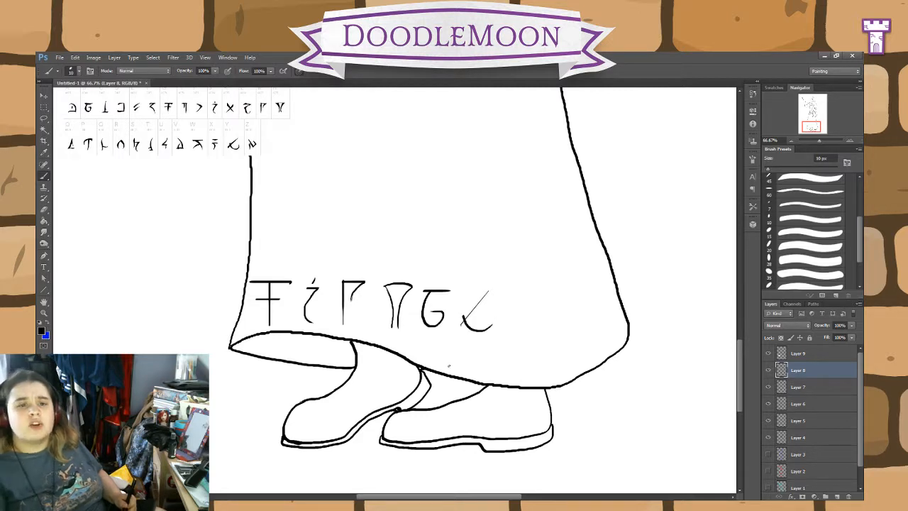
Step: Erase the six runes above the hem and start a new row with a rune of ticked stem, short bar and long descender
{"action": "key", "text": "e"}
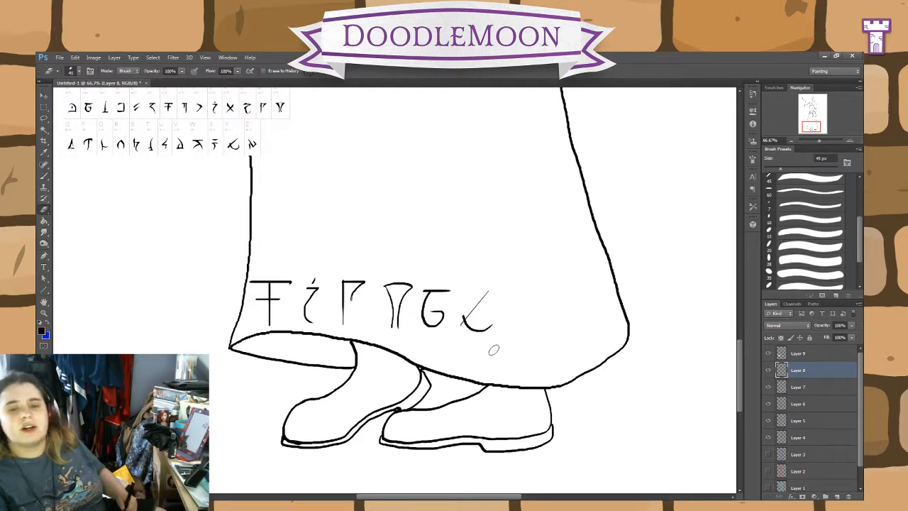
{"action": "mouse_move", "coordinate": [492, 333]}
{"action": "left_mouse_down"}
{"action": "mouse_move", "coordinate": [379, 313]}
{"action": "mouse_move", "coordinate": [348, 294]}
{"action": "mouse_move", "coordinate": [502, 297]}
{"action": "mouse_move", "coordinate": [496, 308]}
{"action": "mouse_move", "coordinate": [263, 282]}
{"action": "mouse_move", "coordinate": [279, 300]}
{"action": "mouse_move", "coordinate": [387, 306]}
{"action": "mouse_move", "coordinate": [297, 326]}
{"action": "mouse_move", "coordinate": [225, 327]}
{"action": "mouse_move", "coordinate": [291, 285]}
{"action": "mouse_move", "coordinate": [332, 276]}
{"action": "mouse_move", "coordinate": [259, 280]}
{"action": "left_mouse_up"}
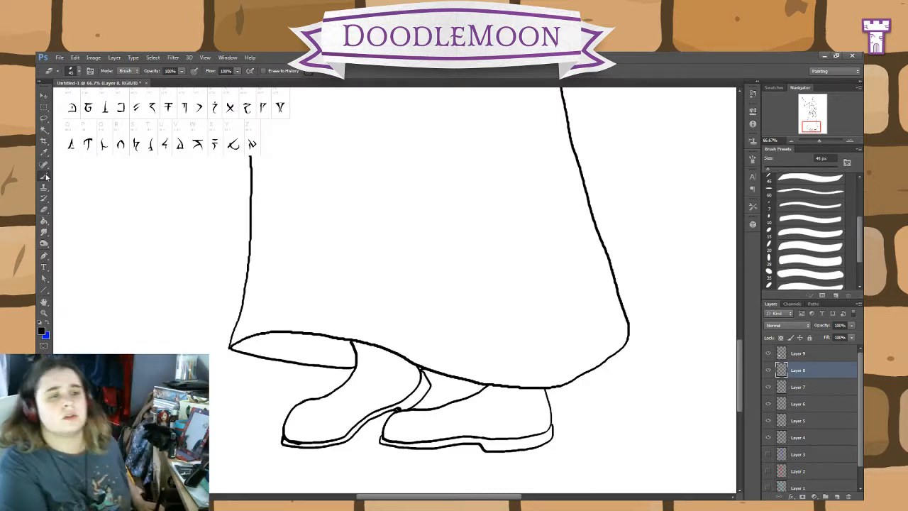
{"action": "key", "text": "b"}
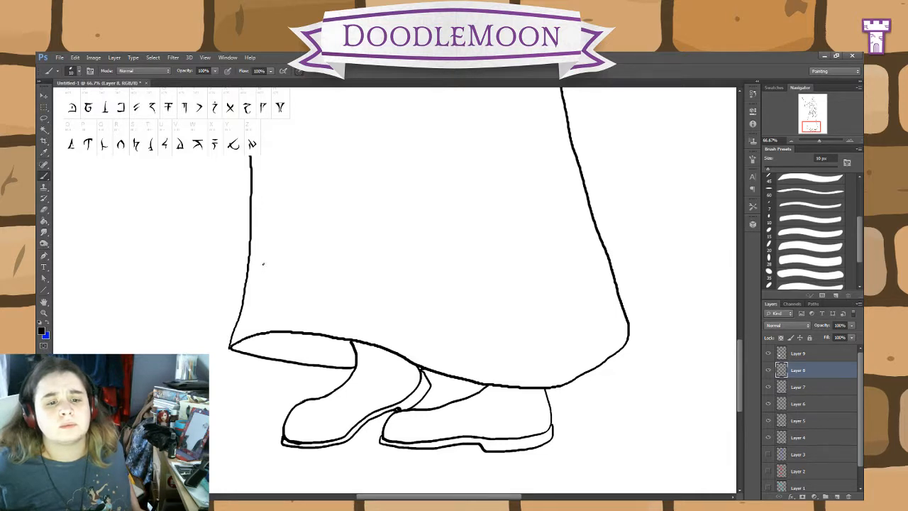
{"action": "mouse_move", "coordinate": [263, 277]}
{"action": "left_mouse_down"}
{"action": "mouse_move", "coordinate": [262, 294]}
{"action": "mouse_move", "coordinate": [276, 270]}
{"action": "mouse_move", "coordinate": [275, 321]}
{"action": "mouse_move", "coordinate": [296, 321]}
{"action": "left_mouse_up"}
{"action": "key", "text": "ctrl+alt+z"}
{"action": "key", "text": "ctrl+alt+z"}
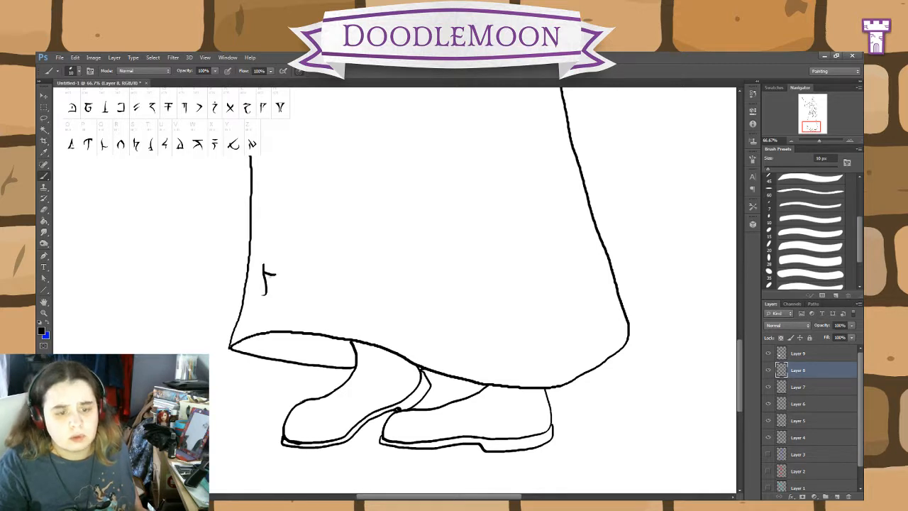
{"action": "mouse_move", "coordinate": [264, 273]}
{"action": "left_mouse_down"}
{"action": "mouse_move", "coordinate": [282, 271]}
{"action": "mouse_move", "coordinate": [268, 325]}
{"action": "left_mouse_up"}
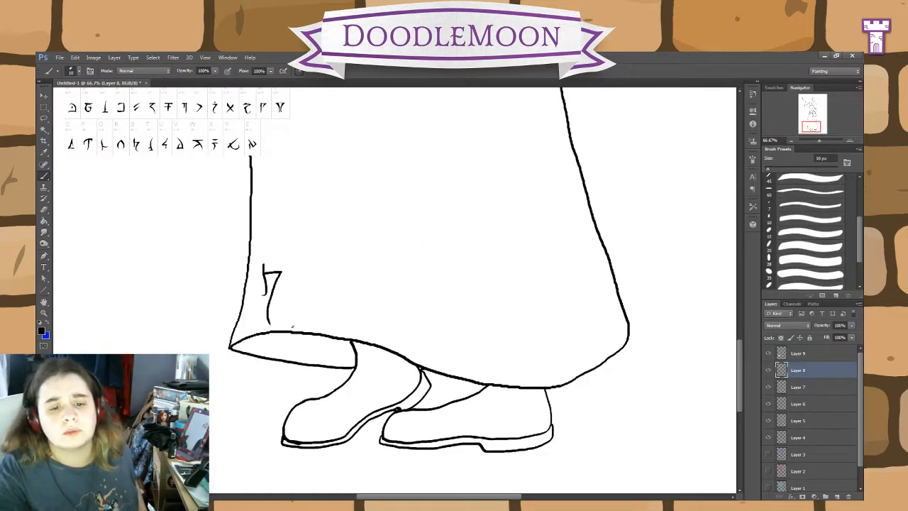
Step: Draw a second rune with a diagonal crossing a curved base, and a third zigzag rune ending in an upturned hook
{"action": "mouse_move", "coordinate": [297, 315]}
{"action": "left_mouse_down"}
{"action": "mouse_move", "coordinate": [326, 288]}
{"action": "mouse_move", "coordinate": [305, 318]}
{"action": "mouse_move", "coordinate": [315, 324]}
{"action": "mouse_move", "coordinate": [339, 307]}
{"action": "left_mouse_up"}
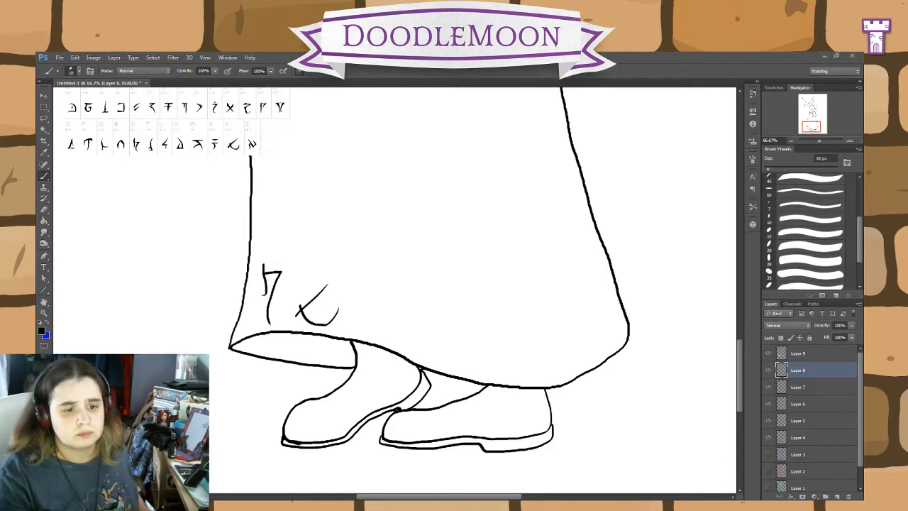
{"action": "key", "text": "alt+Tab"}
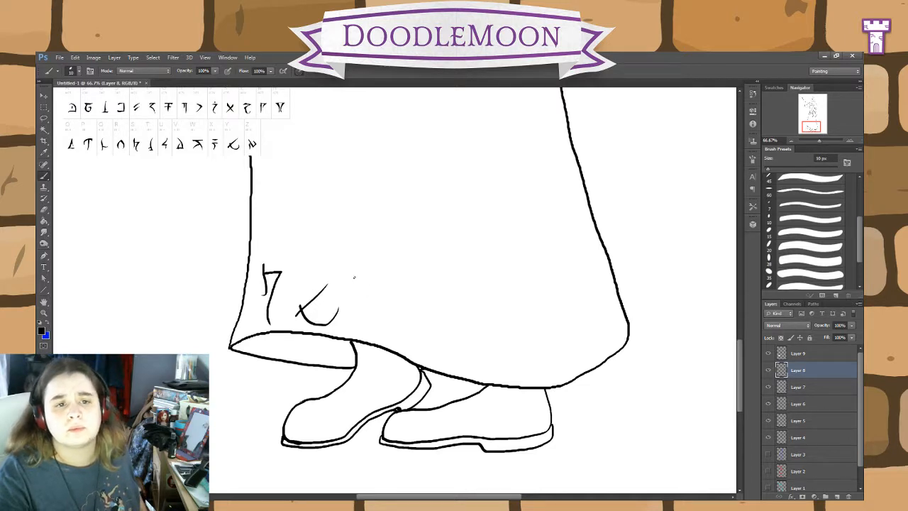
{"action": "mouse_move", "coordinate": [355, 278]}
{"action": "left_mouse_down"}
{"action": "mouse_move", "coordinate": [383, 287]}
{"action": "mouse_move", "coordinate": [358, 296]}
{"action": "mouse_move", "coordinate": [362, 320]}
{"action": "mouse_move", "coordinate": [389, 308]}
{"action": "left_mouse_up"}
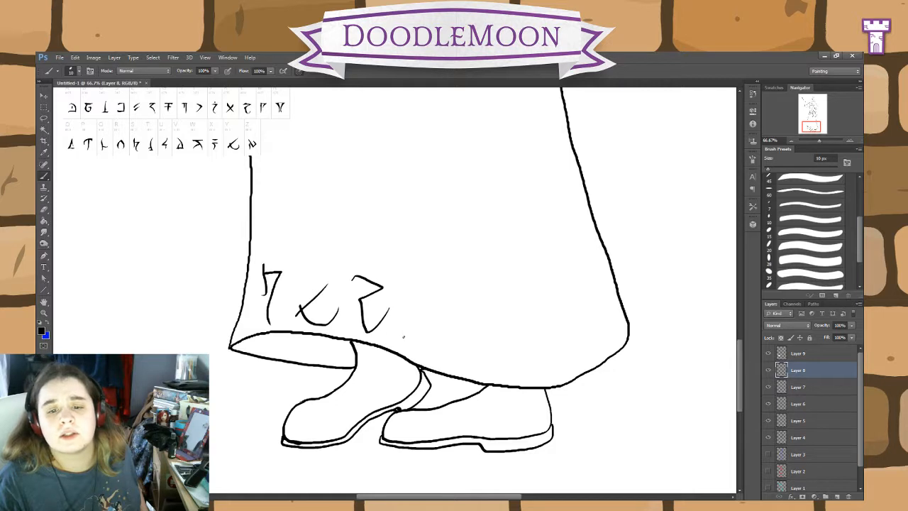
Step: Draw a fourth rune with a redrawn vertical stem and pointed flag, and a fifth D-shaped rune with a small inner tick
{"action": "left_click_drag", "start_coordinate": [402, 337], "coordinate": [406, 294]}
{"action": "key", "text": "ctrl+z"}
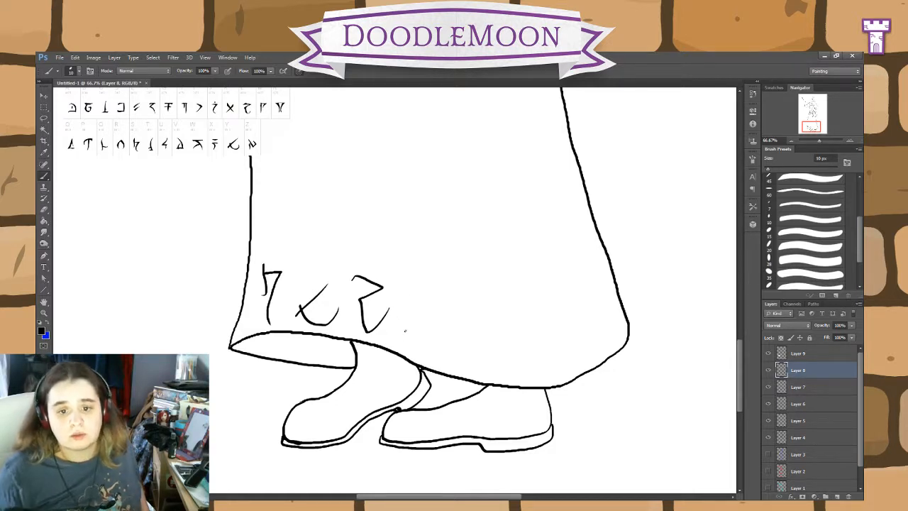
{"action": "mouse_move", "coordinate": [405, 328]}
{"action": "left_mouse_down"}
{"action": "mouse_move", "coordinate": [403, 281]}
{"action": "mouse_move", "coordinate": [431, 288]}
{"action": "mouse_move", "coordinate": [411, 302]}
{"action": "left_mouse_up"}
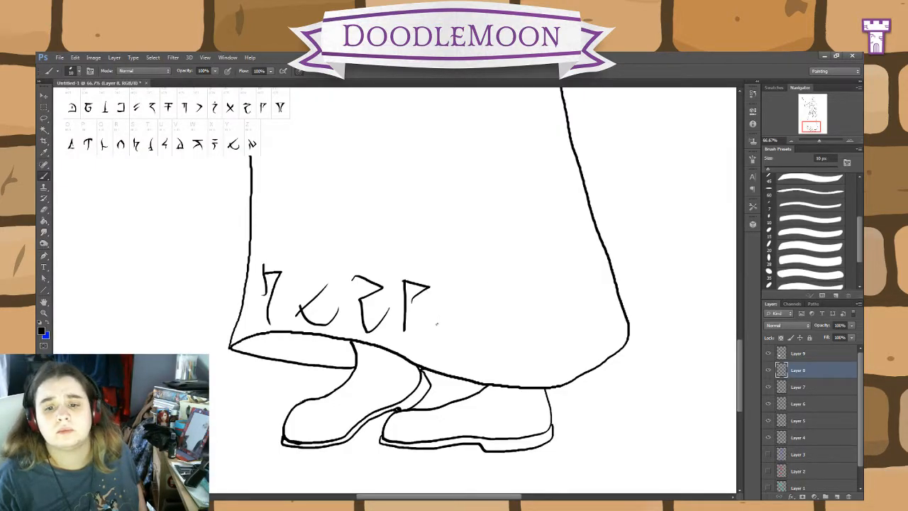
{"action": "mouse_move", "coordinate": [435, 330]}
{"action": "left_mouse_down"}
{"action": "mouse_move", "coordinate": [463, 329]}
{"action": "mouse_move", "coordinate": [468, 319]}
{"action": "mouse_move", "coordinate": [434, 298]}
{"action": "mouse_move", "coordinate": [445, 321]}
{"action": "left_mouse_up"}
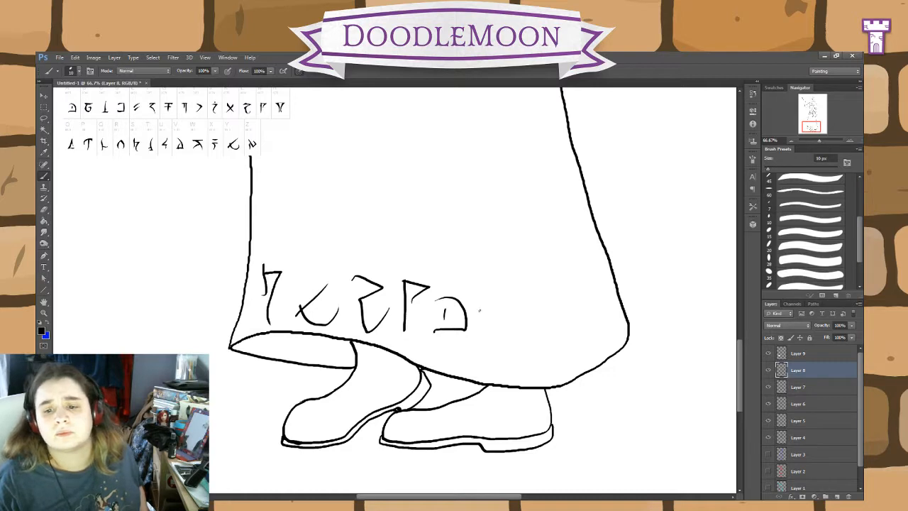
Step: Draw a sixth rune of two parallel diagonal strokes, undoing the matching pair tried beside it
{"action": "left_click_drag", "start_coordinate": [480, 310], "coordinate": [513, 286]}
{"action": "left_click_drag", "start_coordinate": [483, 329], "coordinate": [508, 313]}
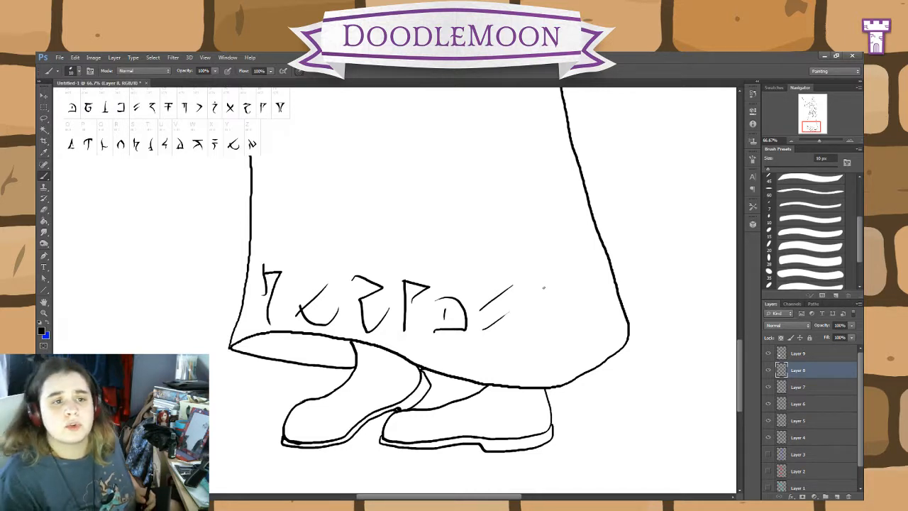
{"action": "mouse_move", "coordinate": [523, 302]}
{"action": "left_mouse_down"}
{"action": "mouse_move", "coordinate": [548, 277]}
{"action": "mouse_move", "coordinate": [520, 325]}
{"action": "left_mouse_up"}
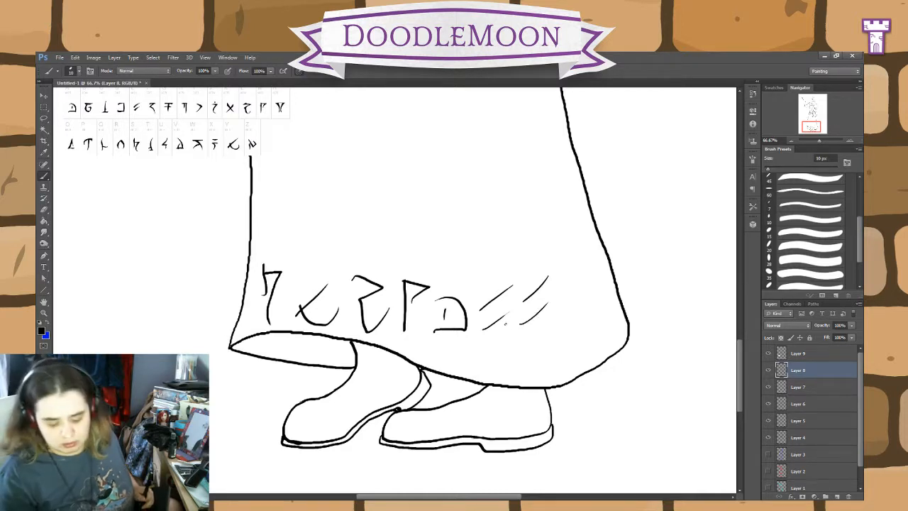
{"action": "key", "text": "ctrl+alt+z"}
{"action": "key", "text": "ctrl+alt+z"}
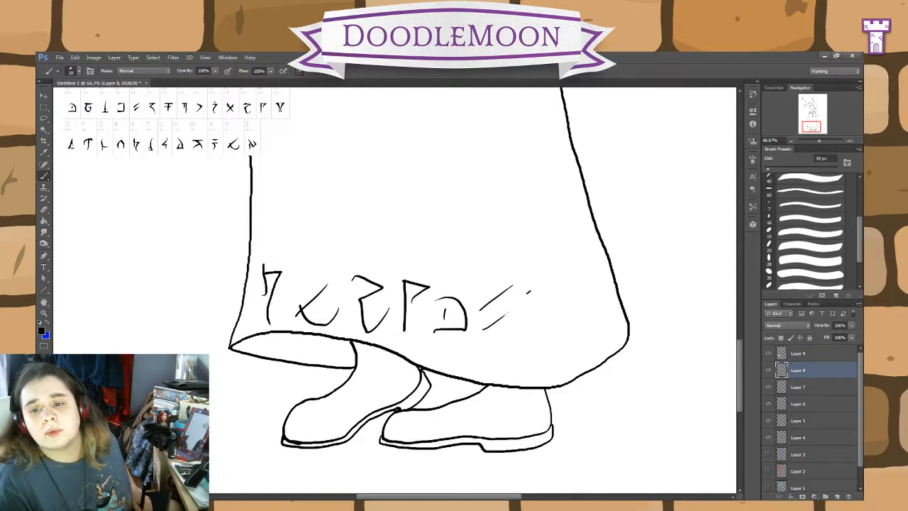
Step: Finish the row with a square bracket rune preceded by a solid dot and two narrow stemmed runes reaching the skirt's far edge
{"action": "mouse_move", "coordinate": [540, 290]}
{"action": "left_mouse_down"}
{"action": "mouse_move", "coordinate": [554, 290]}
{"action": "mouse_move", "coordinate": [554, 324]}
{"action": "mouse_move", "coordinate": [545, 333]}
{"action": "mouse_move", "coordinate": [528, 329]}
{"action": "left_mouse_up"}
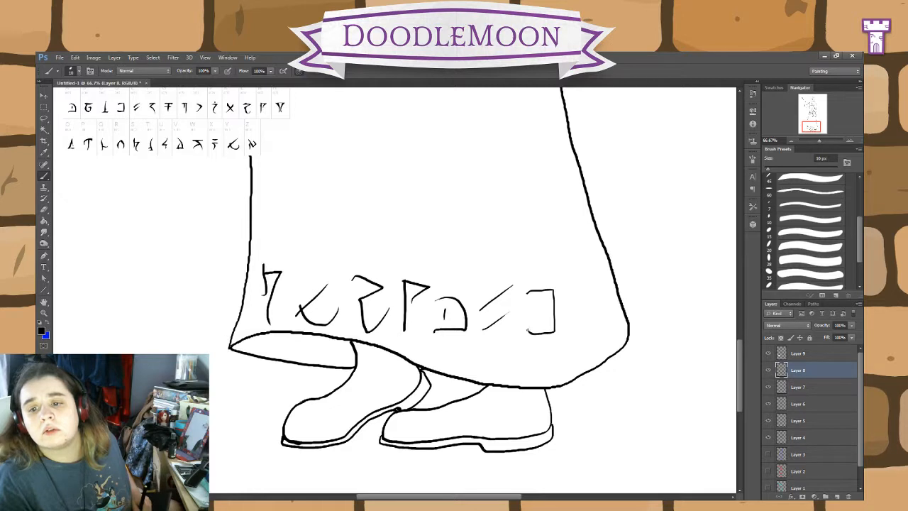
{"action": "left_click", "coordinate": [517, 311]}
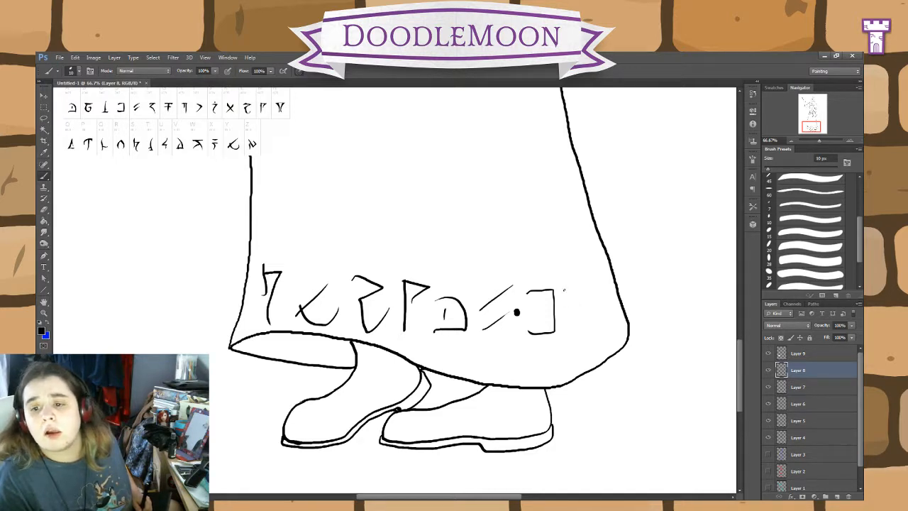
{"action": "mouse_move", "coordinate": [565, 289]}
{"action": "left_mouse_down"}
{"action": "mouse_move", "coordinate": [576, 290]}
{"action": "mouse_move", "coordinate": [577, 331]}
{"action": "left_mouse_up"}
{"action": "left_click_drag", "start_coordinate": [569, 291], "coordinate": [571, 308]}
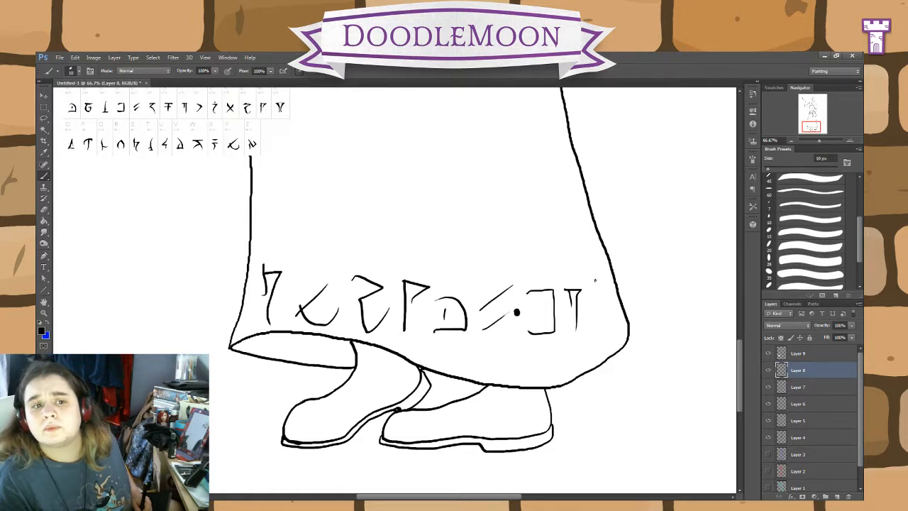
{"action": "mouse_move", "coordinate": [595, 283]}
{"action": "left_mouse_down"}
{"action": "mouse_move", "coordinate": [594, 309]}
{"action": "mouse_move", "coordinate": [599, 285]}
{"action": "mouse_move", "coordinate": [609, 328]}
{"action": "left_mouse_up"}
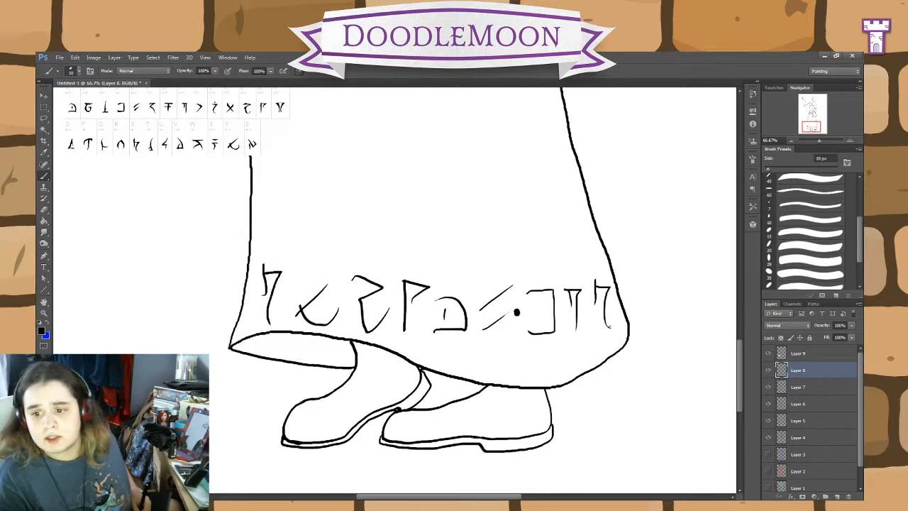
Step: Start a custom warp on the rune row and pull its corners out to the skirt's side outlines
{"action": "key", "text": "ctrl+t"}
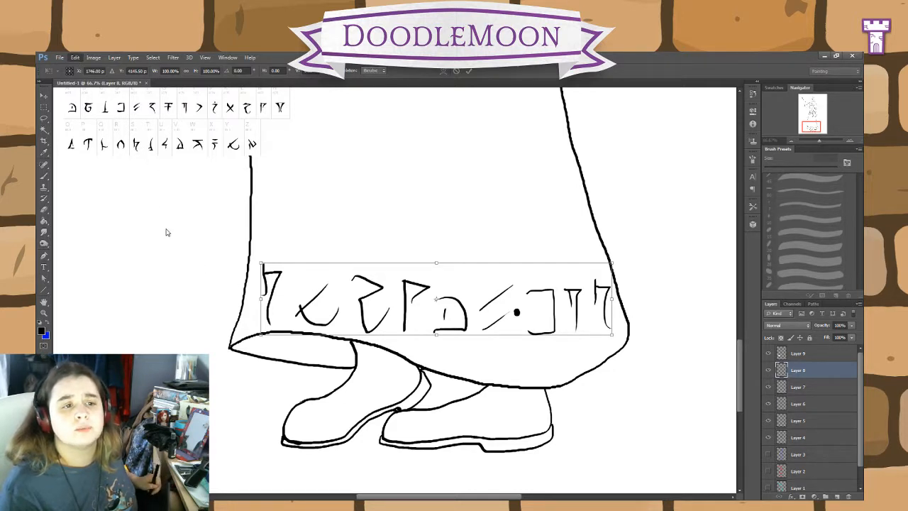
{"action": "left_click", "coordinate": [220, 294]}
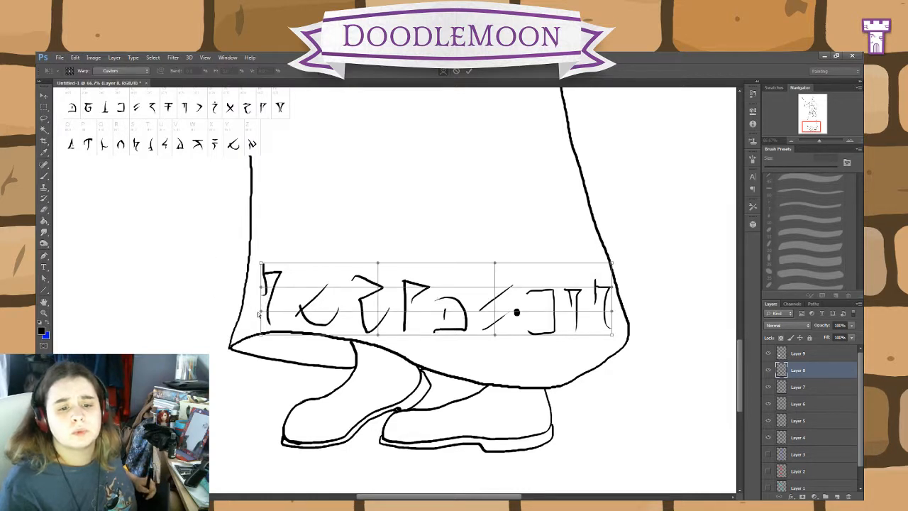
{"action": "left_click_drag", "start_coordinate": [263, 332], "coordinate": [241, 333]}
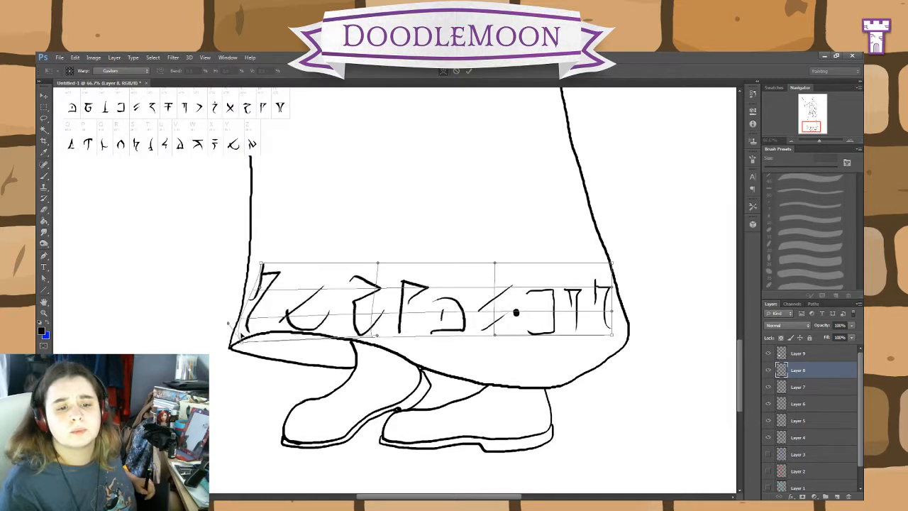
{"action": "left_click_drag", "start_coordinate": [261, 264], "coordinate": [249, 263]}
{"action": "left_click_drag", "start_coordinate": [242, 341], "coordinate": [231, 348]}
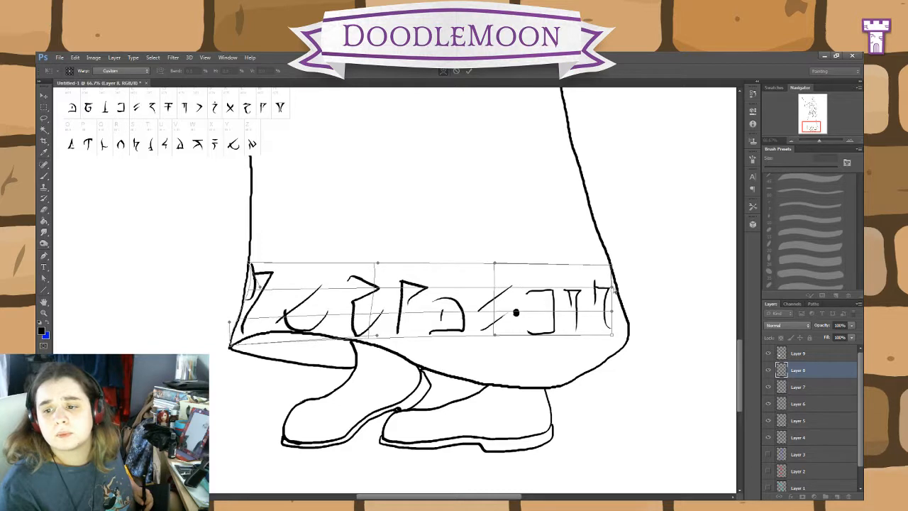
{"action": "left_click_drag", "start_coordinate": [613, 334], "coordinate": [624, 312]}
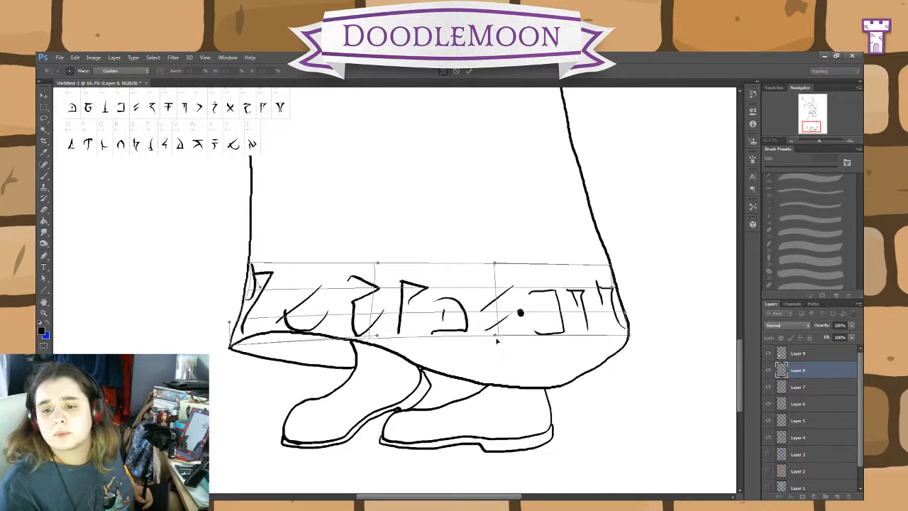
Step: Bend the lower edge of the rune warp downward to follow the curve of the skirt's hem
{"action": "left_click_drag", "start_coordinate": [497, 341], "coordinate": [493, 445]}
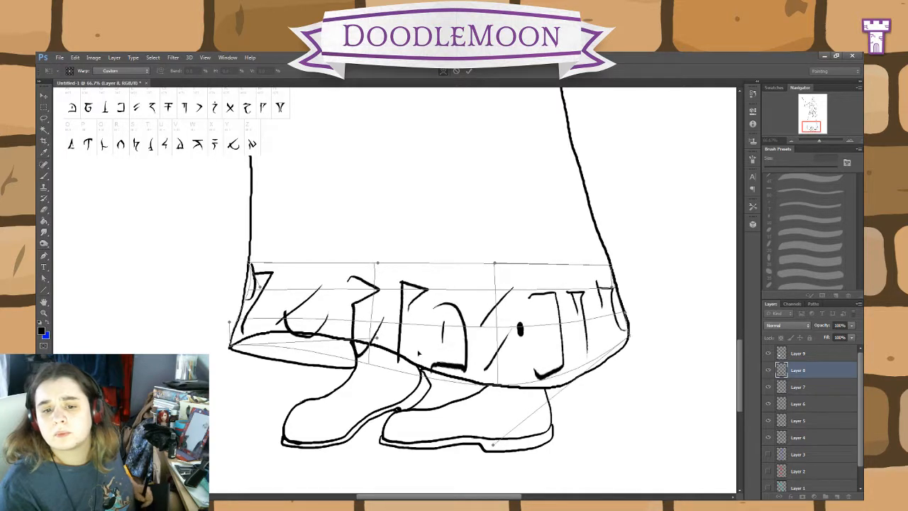
{"action": "left_click_drag", "start_coordinate": [367, 363], "coordinate": [373, 344]}
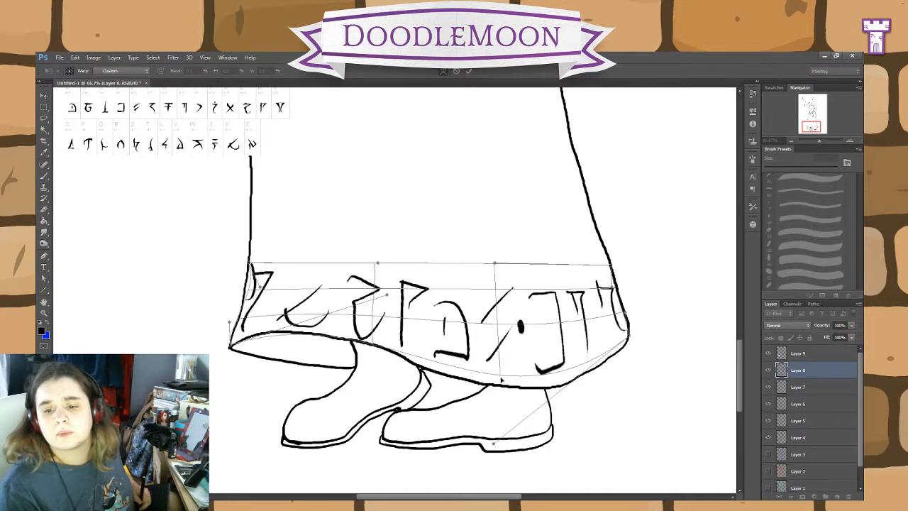
{"action": "left_click_drag", "start_coordinate": [494, 444], "coordinate": [494, 467]}
Step: Curve the upper edge of the rune warp parallel to the hem and straighten the distorted first rune
{"action": "left_click_drag", "start_coordinate": [495, 264], "coordinate": [500, 353]}
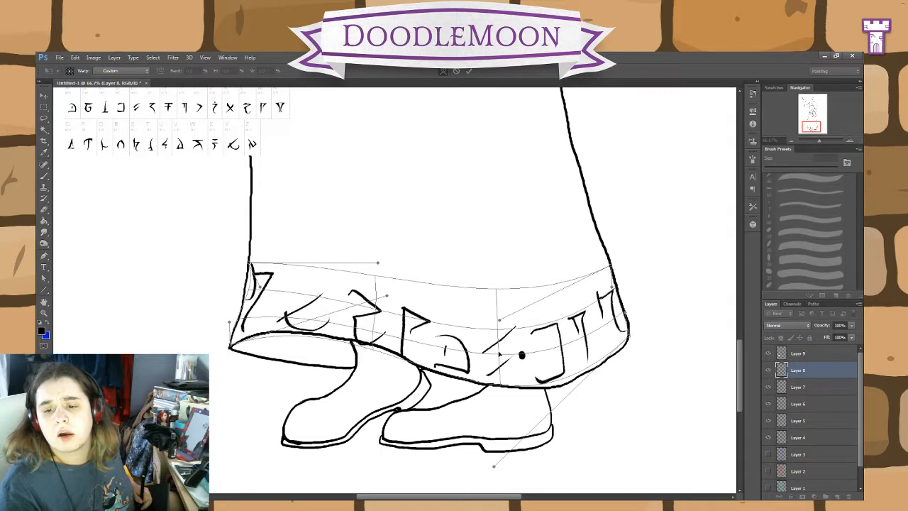
{"action": "left_click_drag", "start_coordinate": [376, 310], "coordinate": [379, 271]}
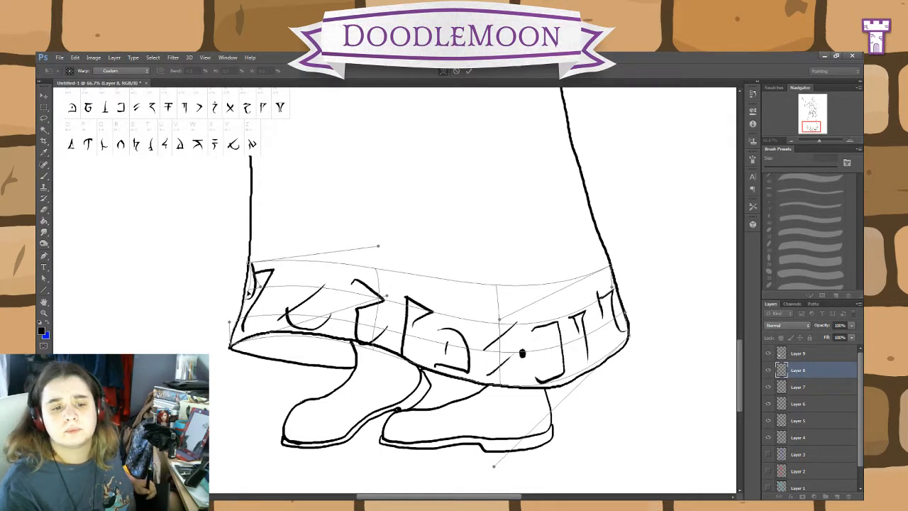
{"action": "left_click_drag", "start_coordinate": [248, 293], "coordinate": [241, 321]}
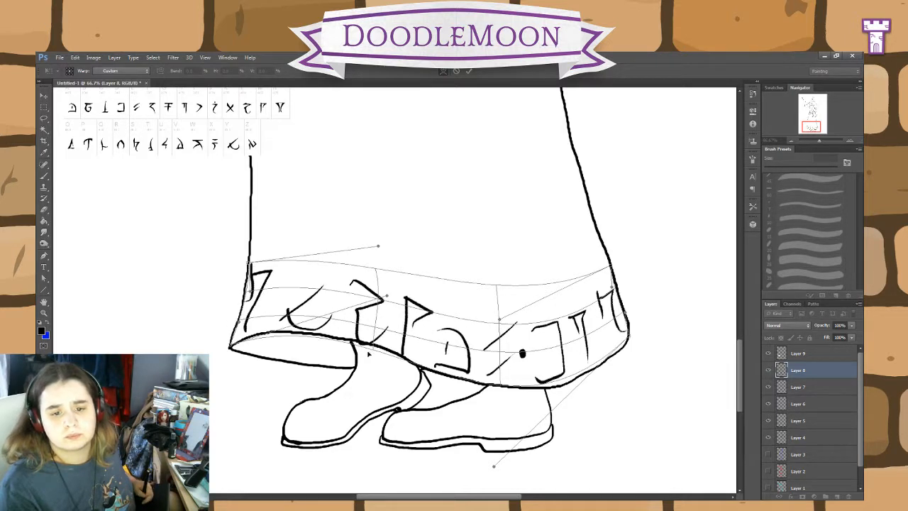
{"action": "left_click_drag", "start_coordinate": [374, 350], "coordinate": [375, 346]}
{"action": "left_click_drag", "start_coordinate": [378, 270], "coordinate": [381, 278]}
{"action": "left_click_drag", "start_coordinate": [501, 290], "coordinate": [504, 311]}
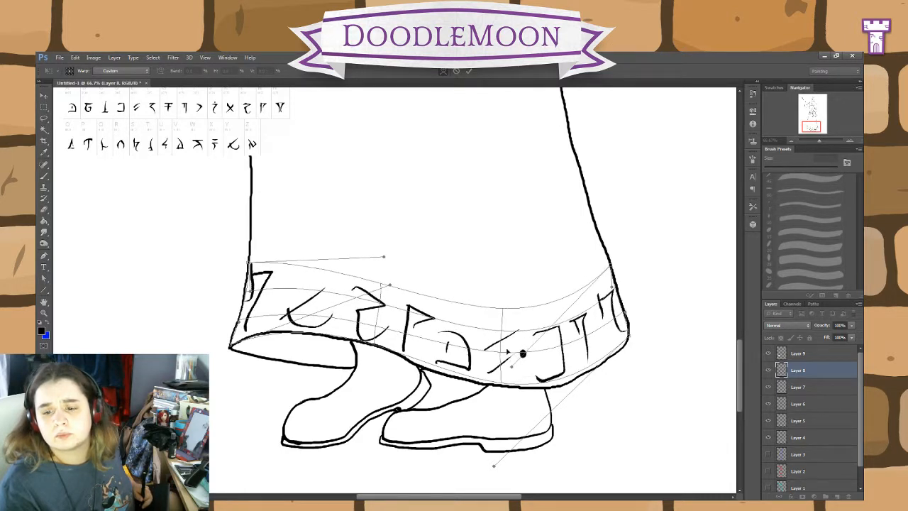
Step: Fine-tune the warp around the hem's lowest section, apply it, and raise the rune row slightly above the hemline
{"action": "left_click_drag", "start_coordinate": [499, 475], "coordinate": [512, 477]}
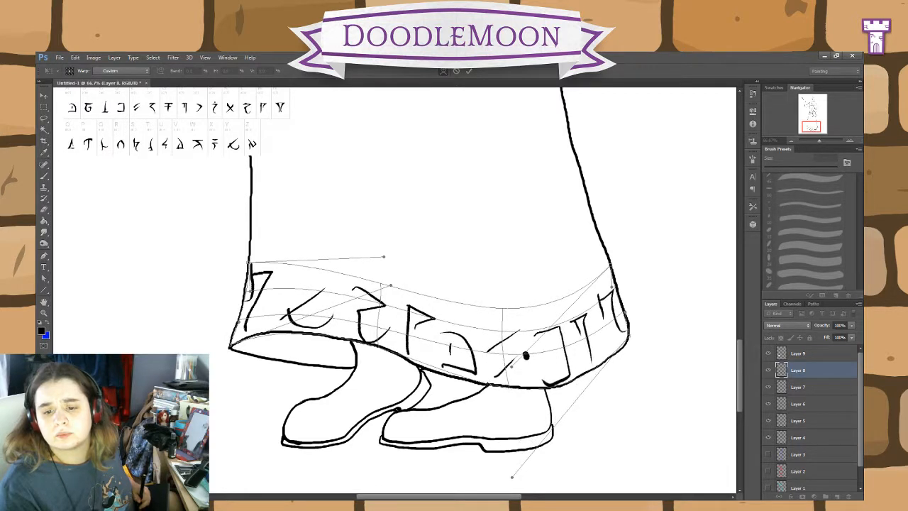
{"action": "left_click_drag", "start_coordinate": [447, 374], "coordinate": [448, 378]}
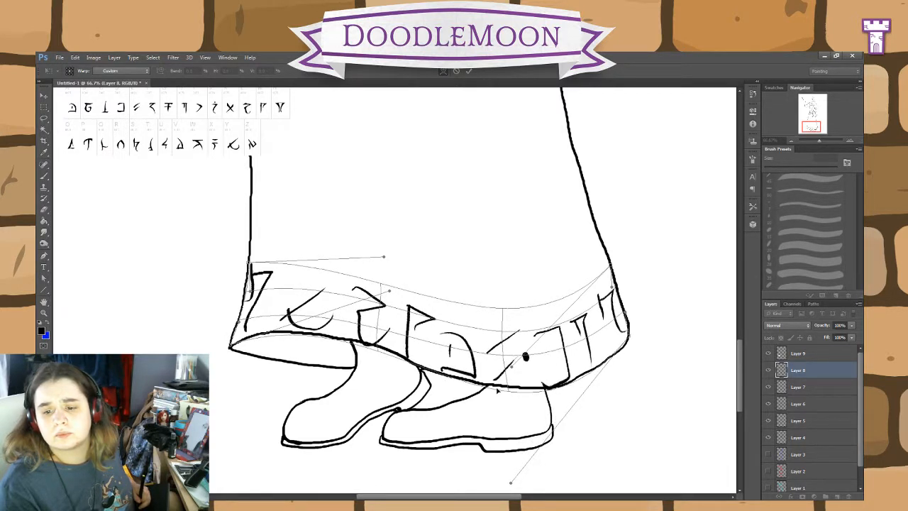
{"action": "left_click_drag", "start_coordinate": [508, 391], "coordinate": [504, 336]}
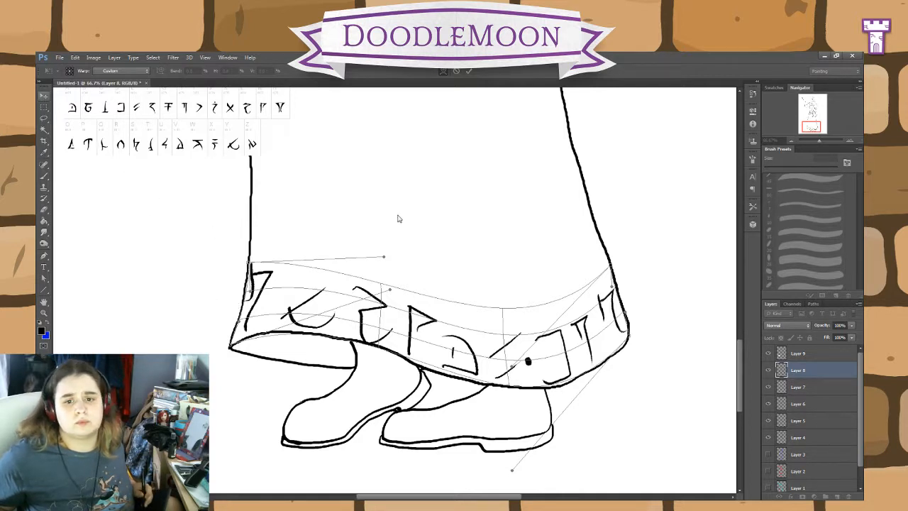
{"action": "key", "text": "Return"}
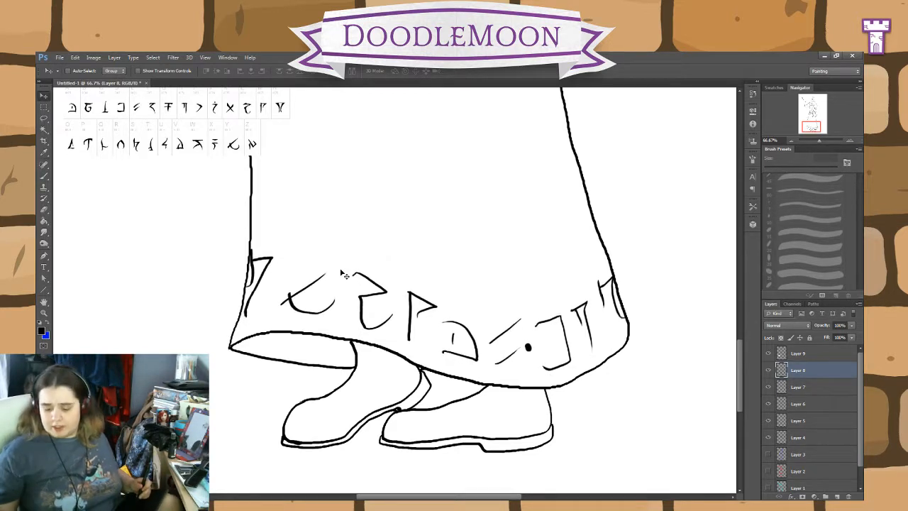
Step: Delete Layer 9, which holds the pasted alphabet chart
{"action": "left_click", "coordinate": [802, 355]}
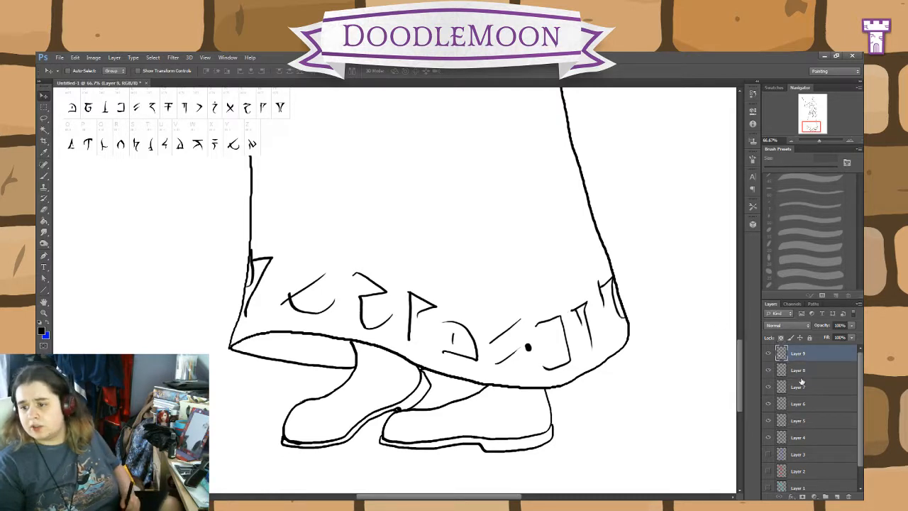
{"action": "key", "text": "Delete"}
{"action": "scroll", "coordinate": [677, 298], "scroll_direction": "up", "scroll_amount": 8}
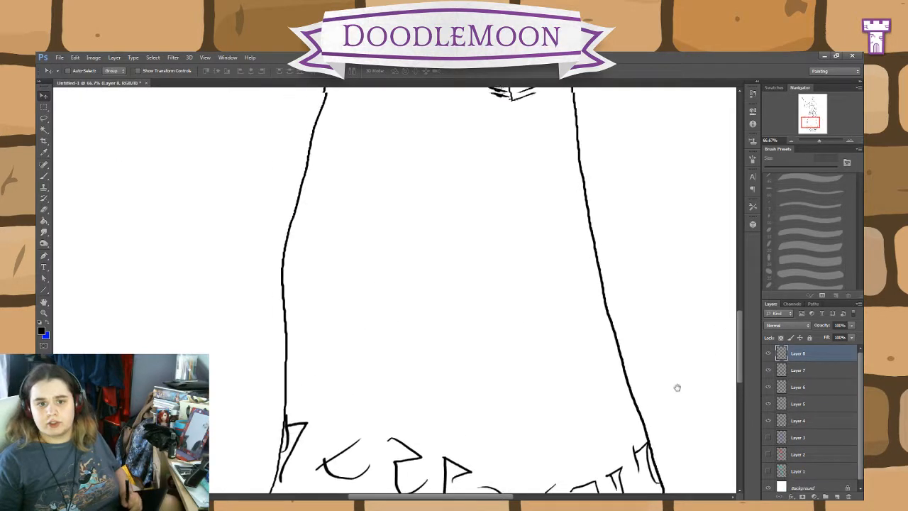
Step: Make Layer 7, which holds the skirt outline, the active layer and undo the accidental shift of its lines
{"action": "scroll", "coordinate": [686, 426], "scroll_direction": "up", "scroll_amount": 10}
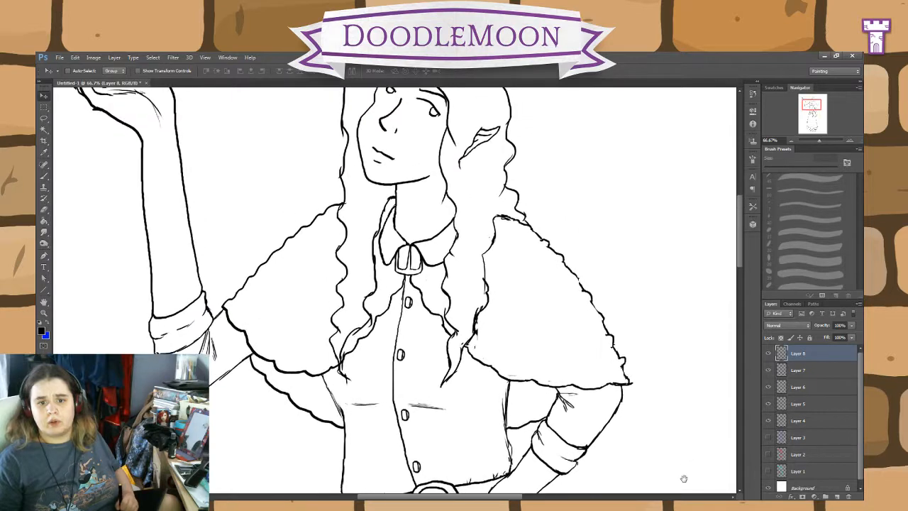
{"action": "scroll", "coordinate": [684, 479], "scroll_direction": "down", "scroll_amount": 15}
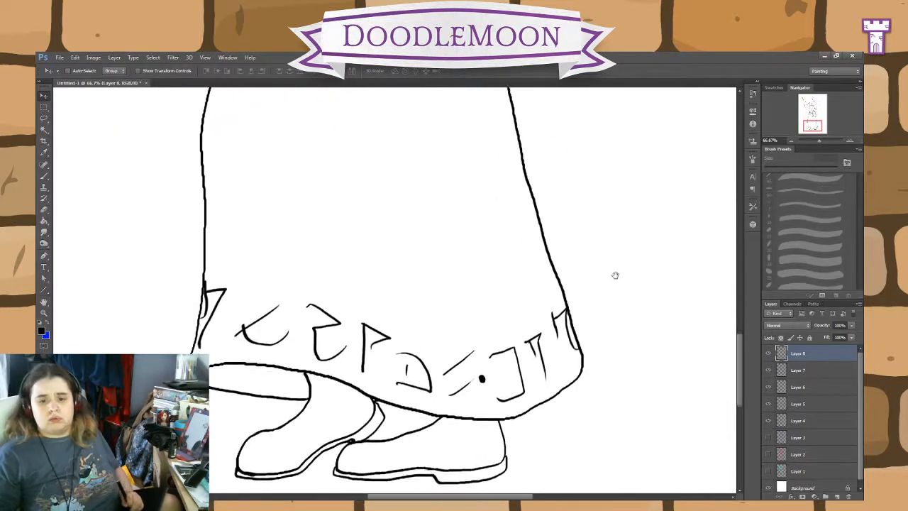
{"action": "scroll", "coordinate": [616, 286], "scroll_direction": "up", "scroll_amount": 10}
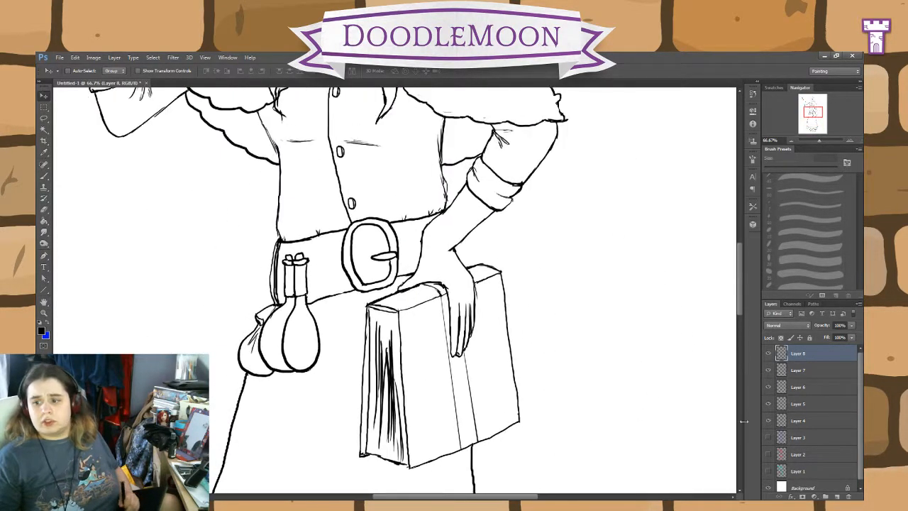
{"action": "left_click", "coordinate": [803, 371]}
{"action": "left_click_drag", "start_coordinate": [693, 416], "coordinate": [665, 320]}
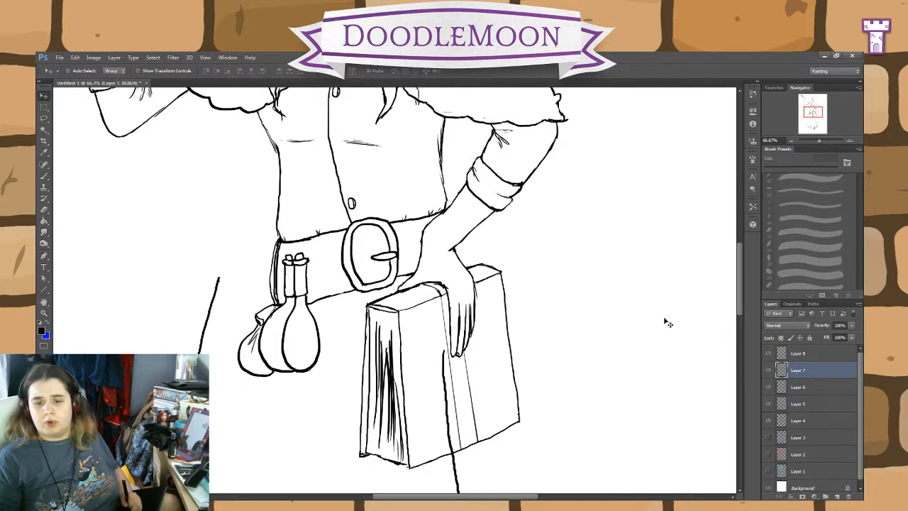
{"action": "key", "text": "ctrl+z"}
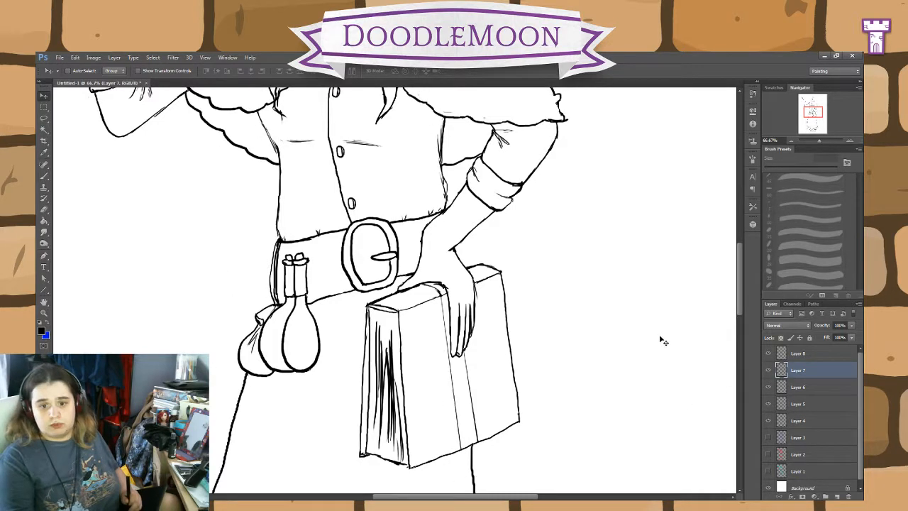
Step: Toggle the visibility of Layers 6, 5 and 4 to check which parts of the line art each one holds
{"action": "left_click", "coordinate": [770, 389]}
{"action": "left_click", "coordinate": [769, 388]}
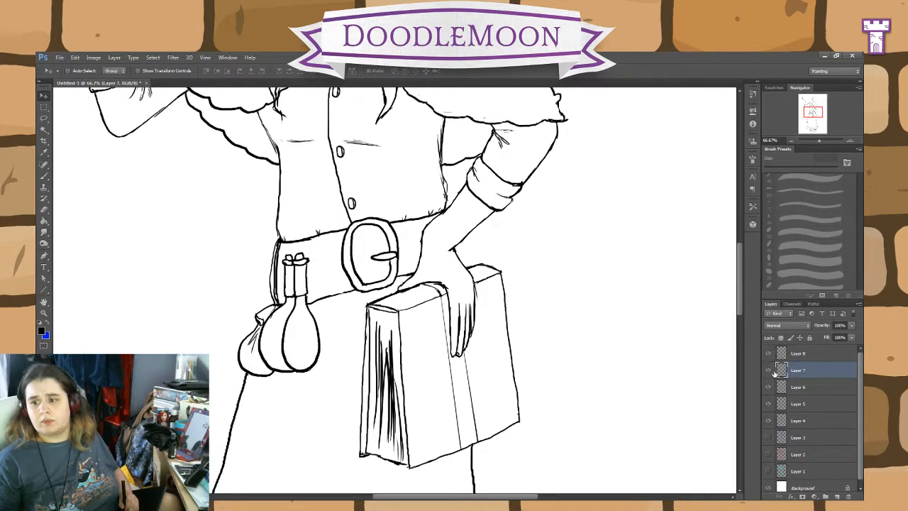
{"action": "left_click", "coordinate": [768, 404]}
{"action": "left_click", "coordinate": [768, 405]}
{"action": "left_click", "coordinate": [768, 421]}
{"action": "left_click", "coordinate": [769, 421]}
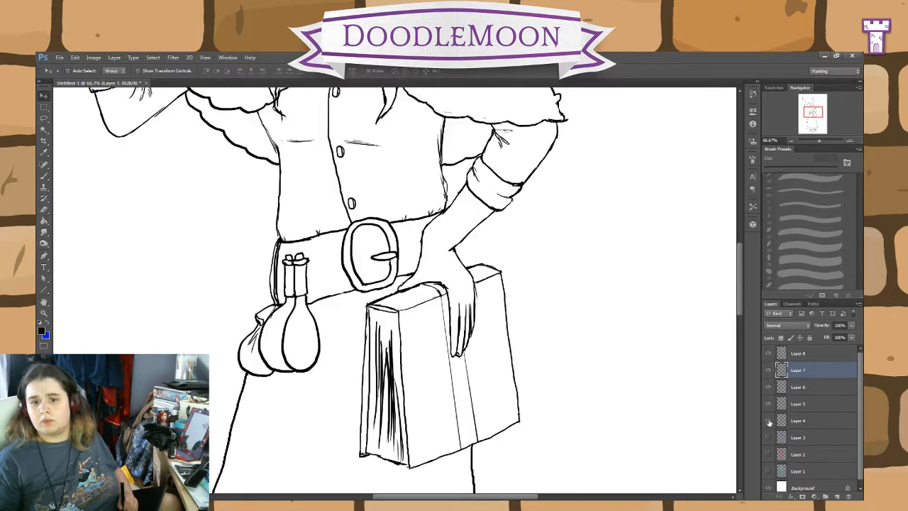
{"action": "left_click", "coordinate": [769, 421]}
{"action": "left_click", "coordinate": [768, 421]}
{"action": "left_click", "coordinate": [769, 403]}
{"action": "left_click", "coordinate": [768, 403]}
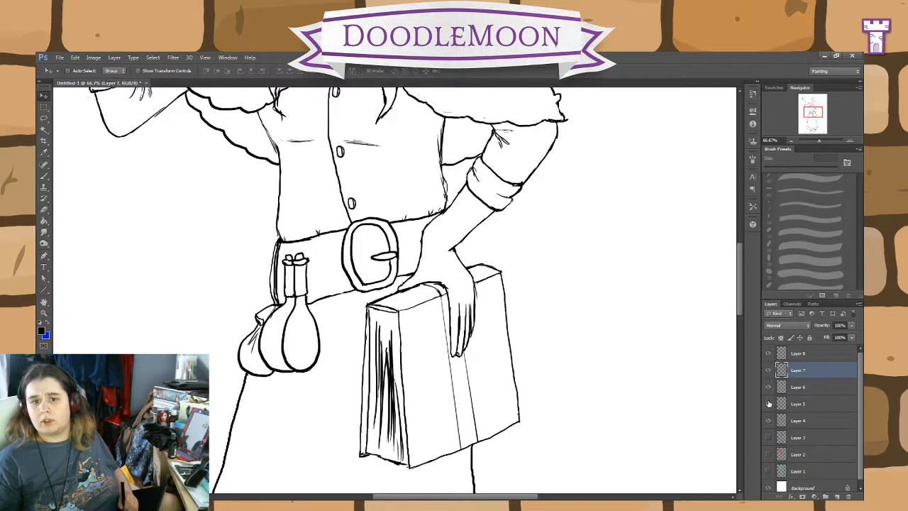
Step: Merge Layers 4 through 7 into one layer and check its contents by hiding and showing it
{"action": "left_click", "coordinate": [801, 421], "text": "shift"}
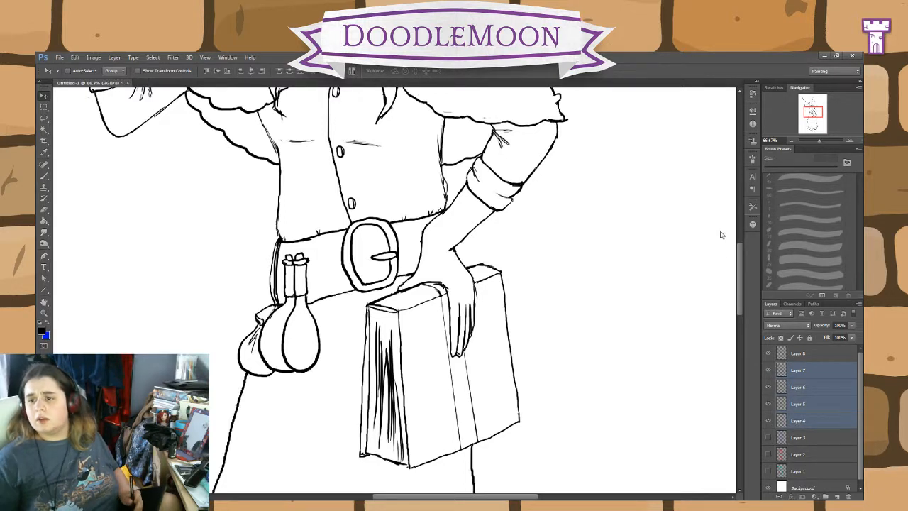
{"action": "key", "text": "ctrl+e"}
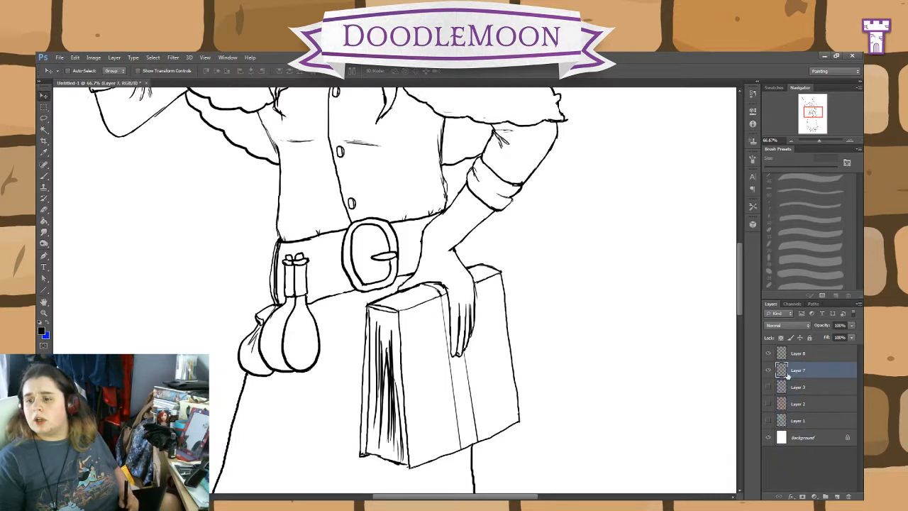
{"action": "left_click", "coordinate": [769, 370]}
{"action": "left_click", "coordinate": [769, 370]}
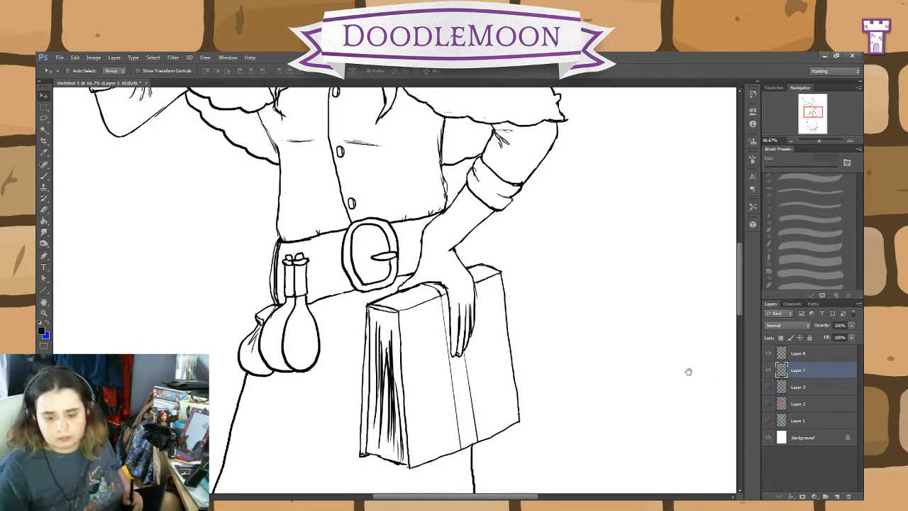
Step: Undo the test brush stroke on the book cover and add a new layer directly above Layer 7
{"action": "left_click_drag", "start_coordinate": [660, 364], "coordinate": [606, 327]}
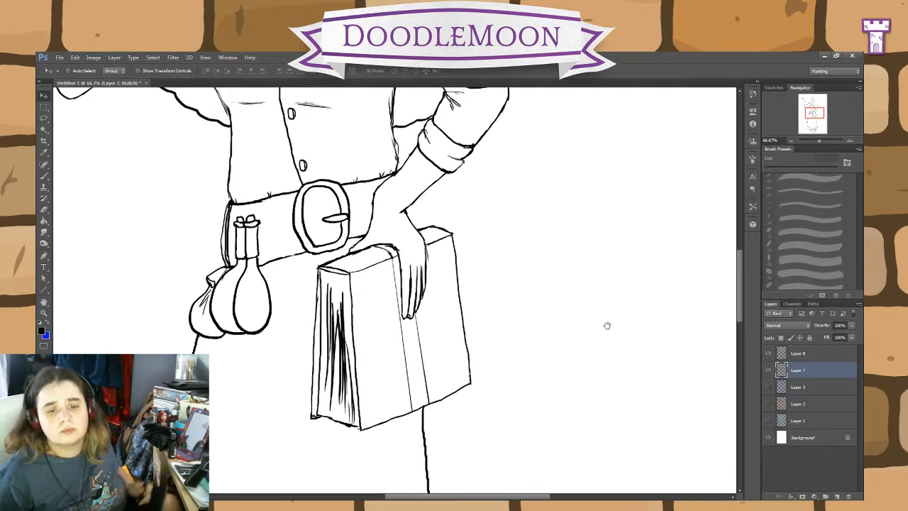
{"action": "key", "text": "b"}
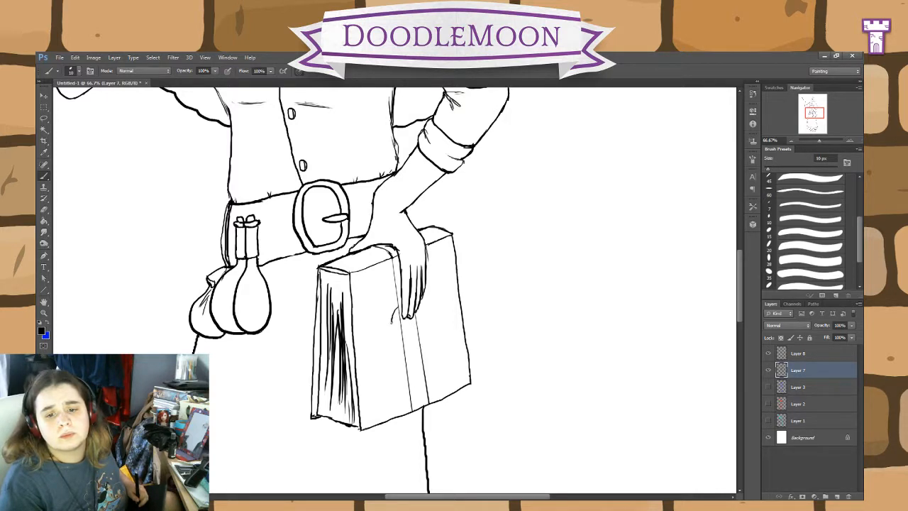
{"action": "key", "text": "ctrl+z"}
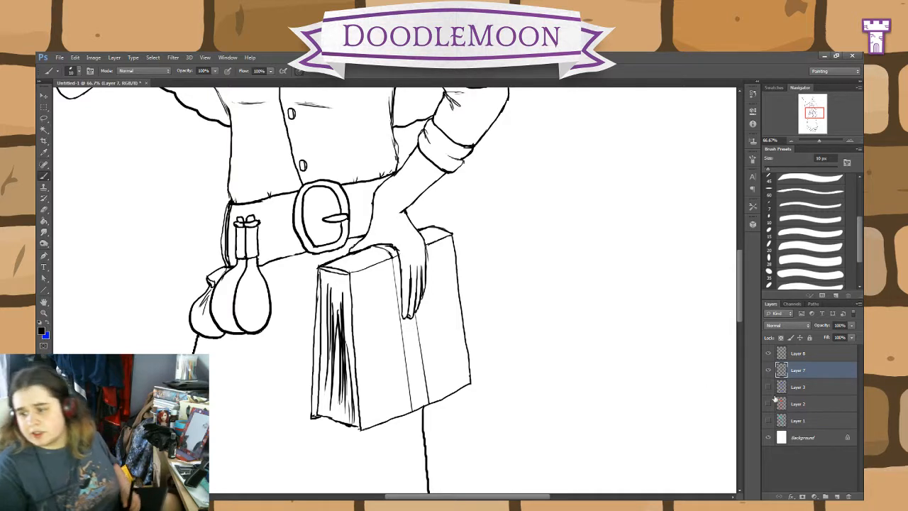
{"action": "left_click", "coordinate": [837, 496]}
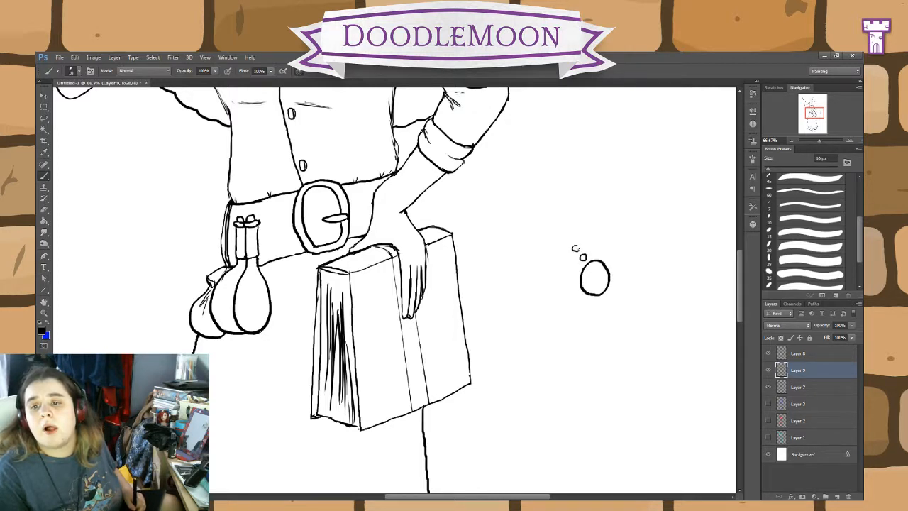
Step: Try to draw a five-pointed star around the small circle beside the book with straight brush lines
{"action": "key", "text": "ctrl+alt+z"}
{"action": "key", "text": "ctrl+alt+z"}
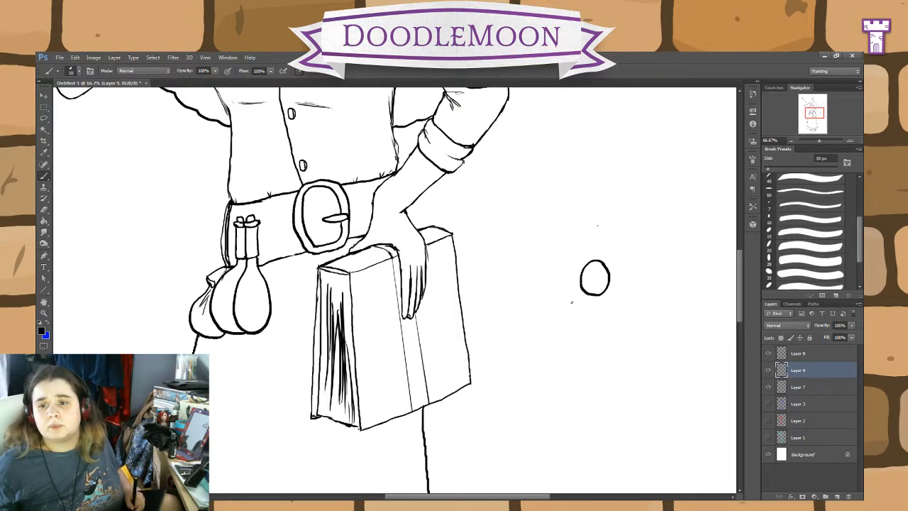
{"action": "left_click", "coordinate": [557, 338], "text": "shift"}
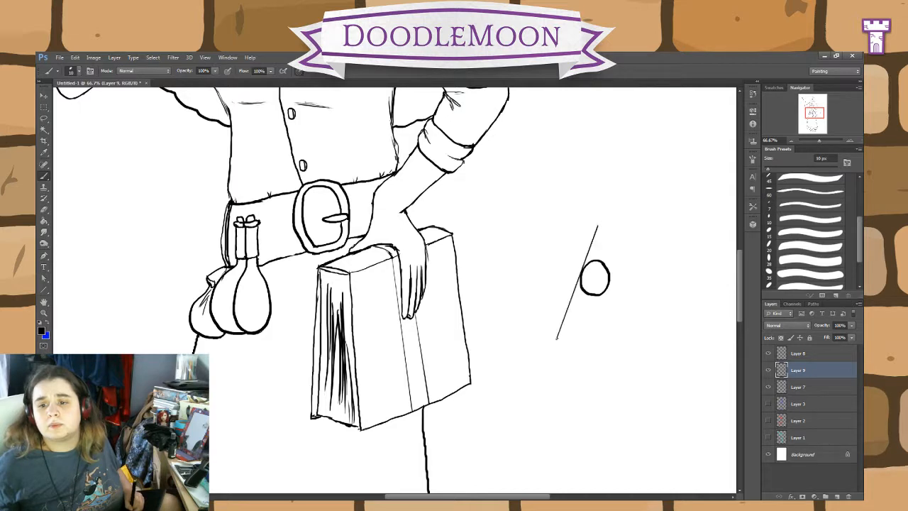
{"action": "left_click", "coordinate": [639, 261], "text": "shift"}
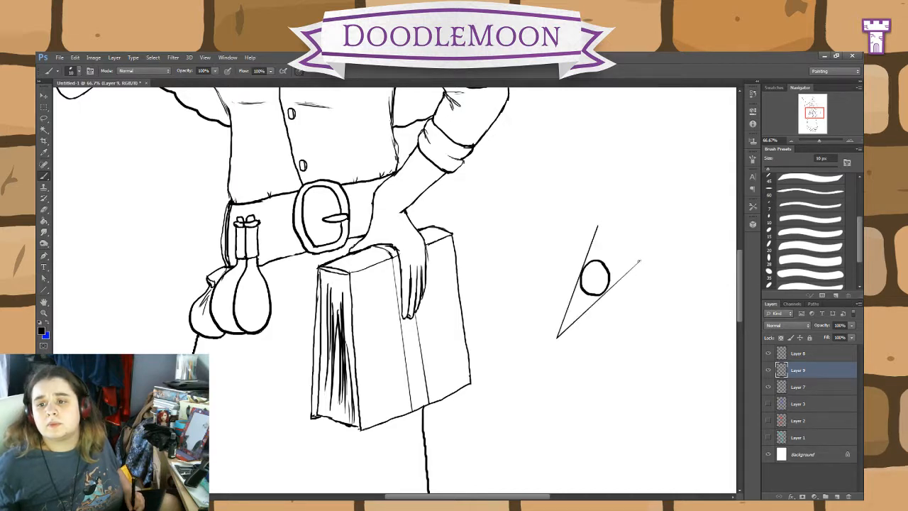
{"action": "left_click", "coordinate": [550, 257], "text": "shift"}
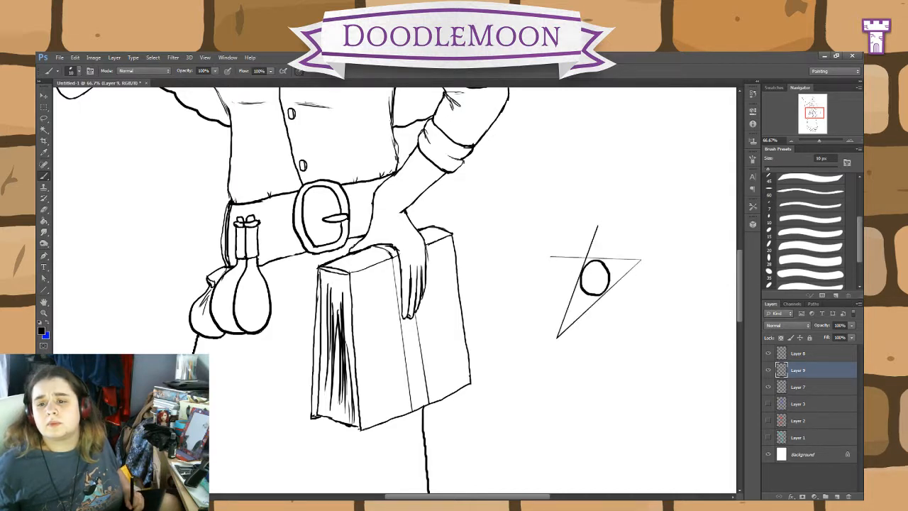
{"action": "left_click", "coordinate": [634, 333], "text": "shift"}
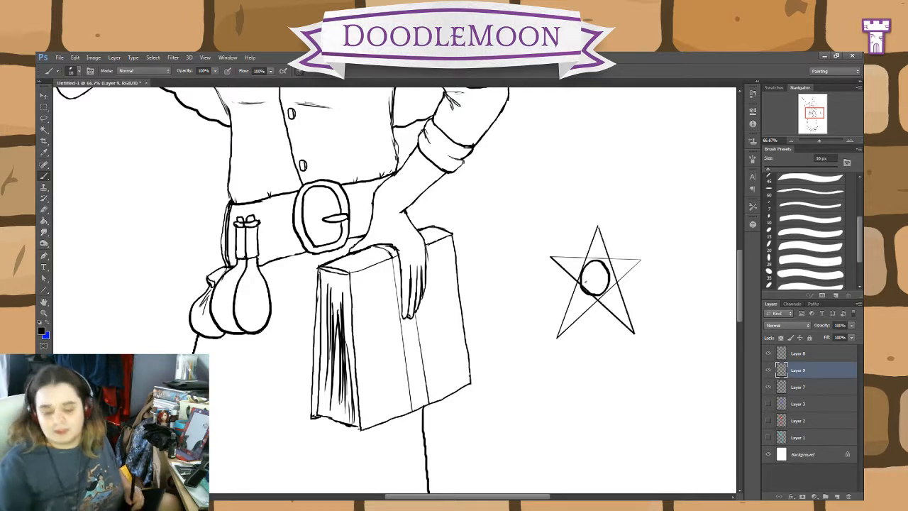
{"action": "key", "text": "ctrl+alt+z"}
{"action": "key", "text": "ctrl+alt+z"}
{"action": "key", "text": "ctrl+alt+z"}
{"action": "key", "text": "ctrl+alt+z"}
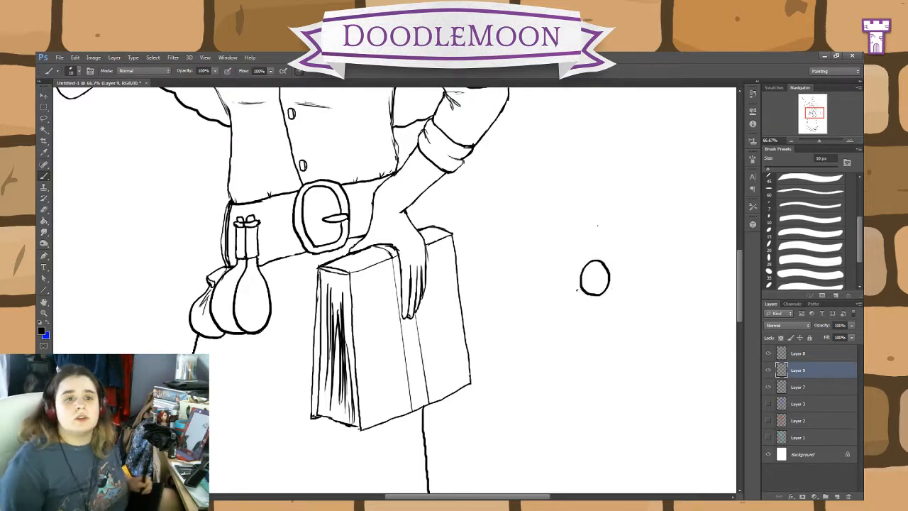
{"action": "key", "text": "ctrl+alt+z"}
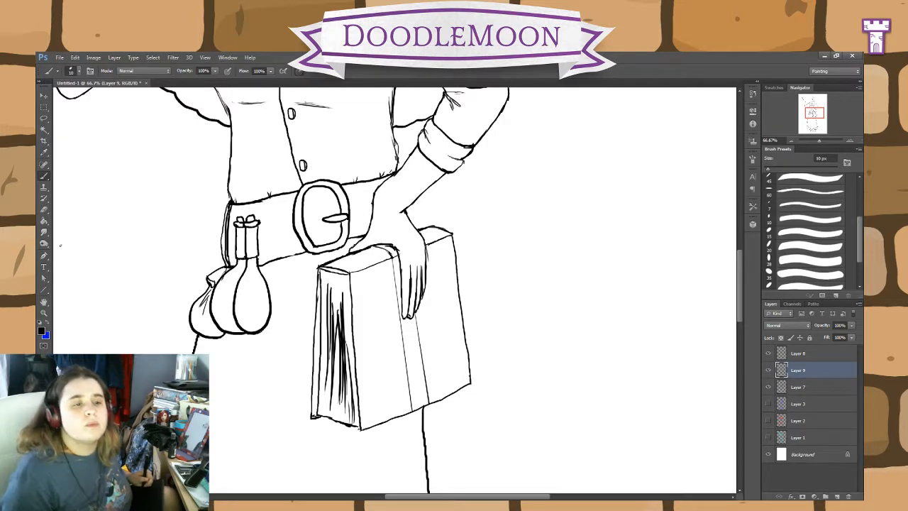
Step: Set the Custom Shape tool to a five-pointed star with a cyan stroke, and make Layer 1 the active layer
{"action": "left_click", "coordinate": [45, 290]}
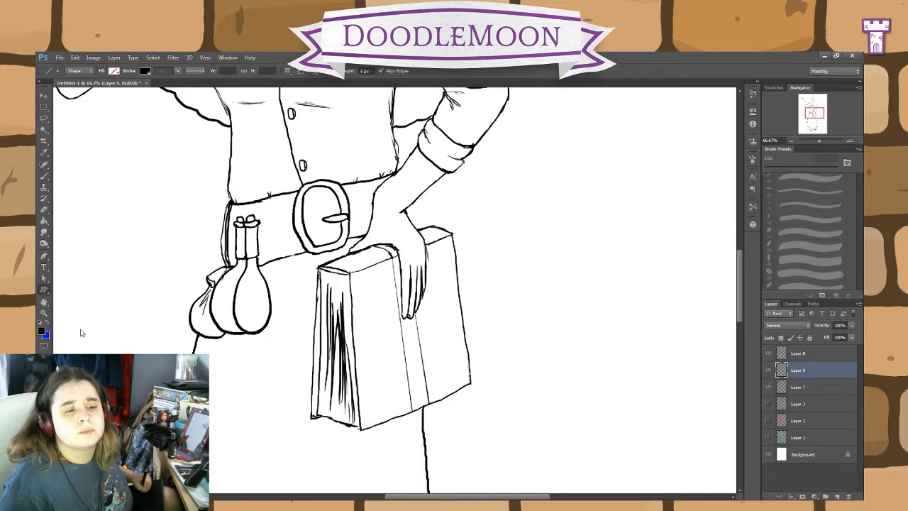
{"action": "key", "text": "shift+u"}
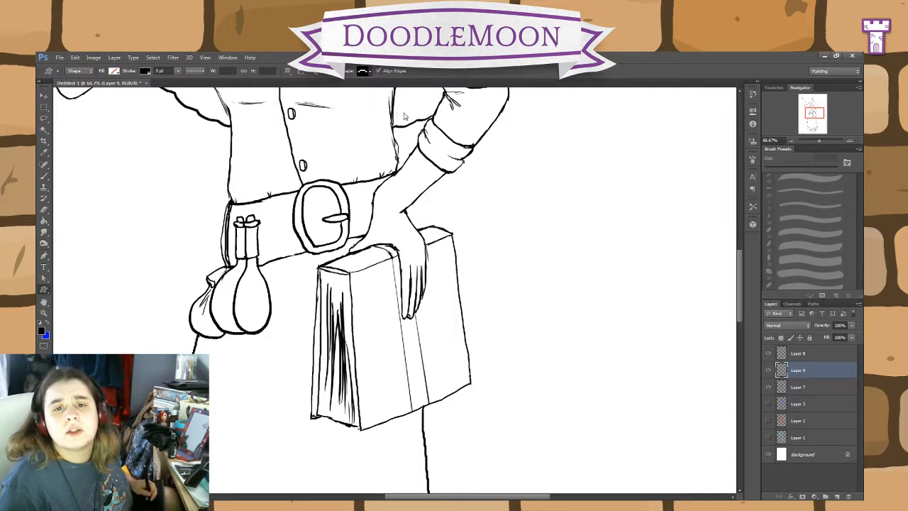
{"action": "left_click", "coordinate": [351, 90]}
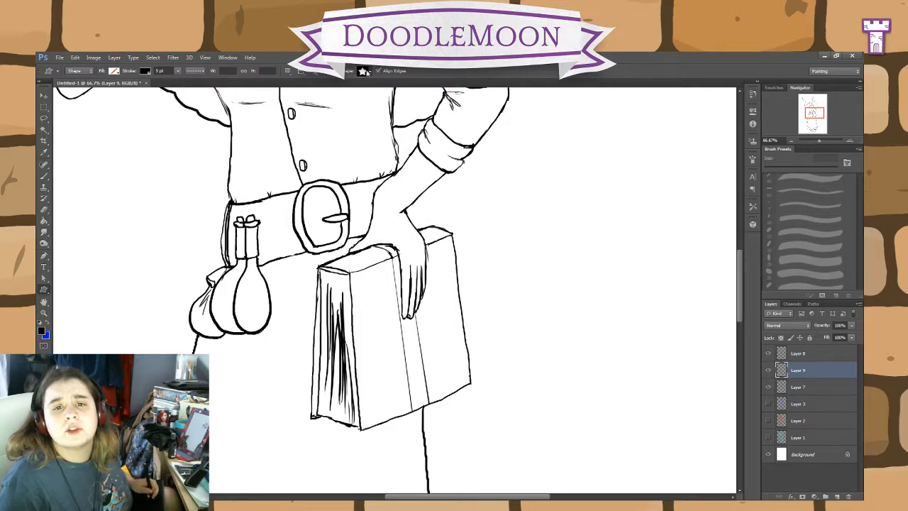
{"action": "left_click", "coordinate": [809, 426]}
{"action": "left_click", "coordinate": [785, 434]}
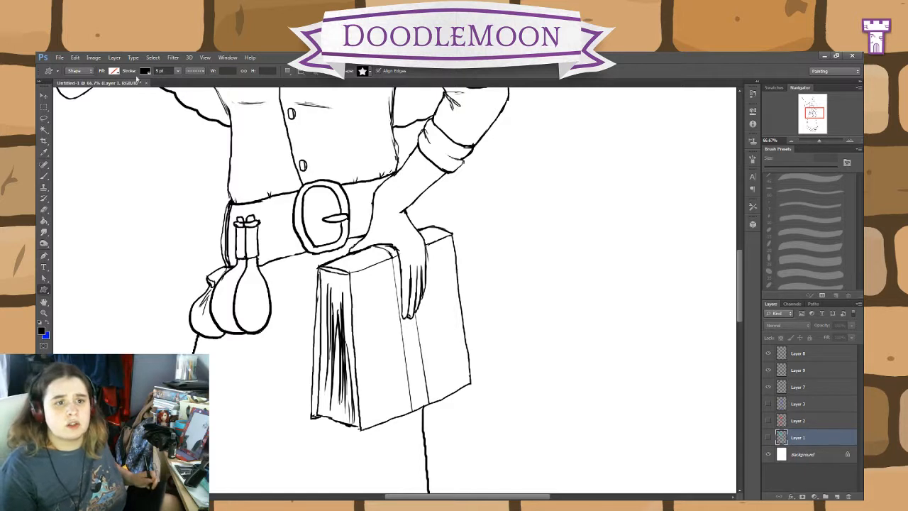
{"action": "left_click", "coordinate": [144, 72]}
{"action": "left_click", "coordinate": [129, 109]}
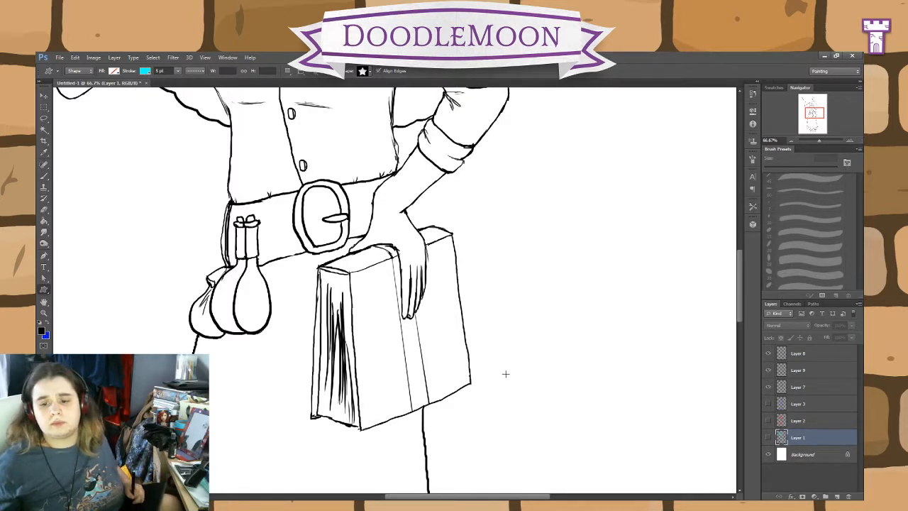
Step: Draw a star about 490 by 466 px in the empty space beside the book and make its outline solid
{"action": "mouse_move", "coordinate": [505, 373]}
{"action": "left_mouse_down"}
{"action": "mouse_move", "coordinate": [653, 213]}
{"action": "mouse_move", "coordinate": [643, 219]}
{"action": "mouse_move", "coordinate": [652, 323]}
{"action": "left_mouse_up"}
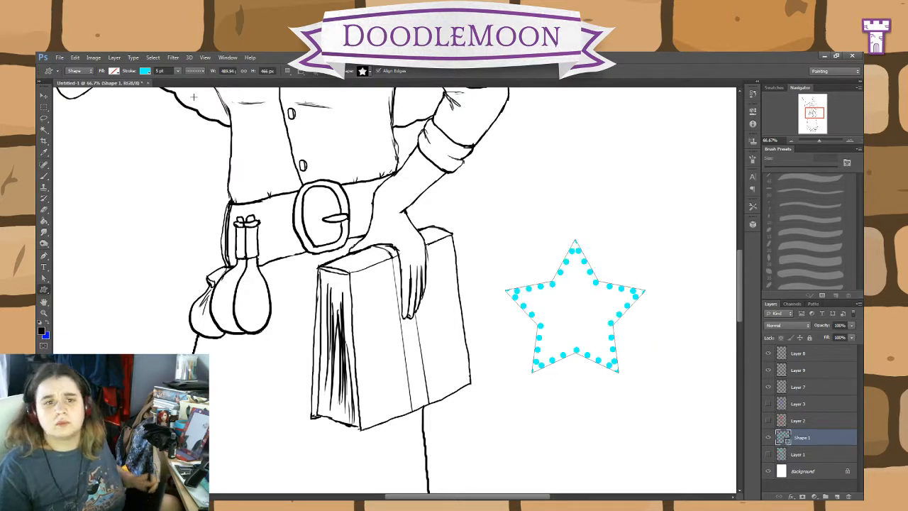
{"action": "left_click", "coordinate": [191, 72]}
{"action": "left_click", "coordinate": [183, 95]}
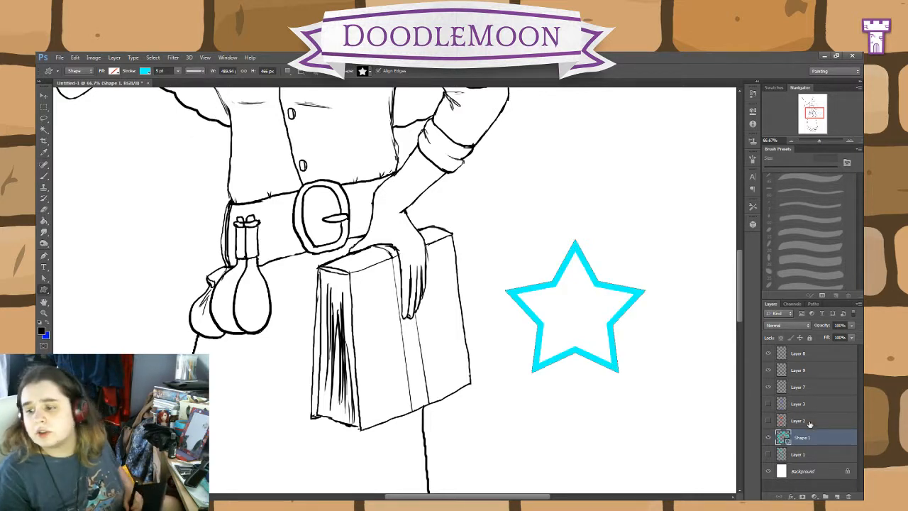
Step: On Layer 9, draw a black five-line pentagram joining the cyan star's tips with the Brush, and delete the cyan Shape 1 layer
{"action": "left_click", "coordinate": [813, 355]}
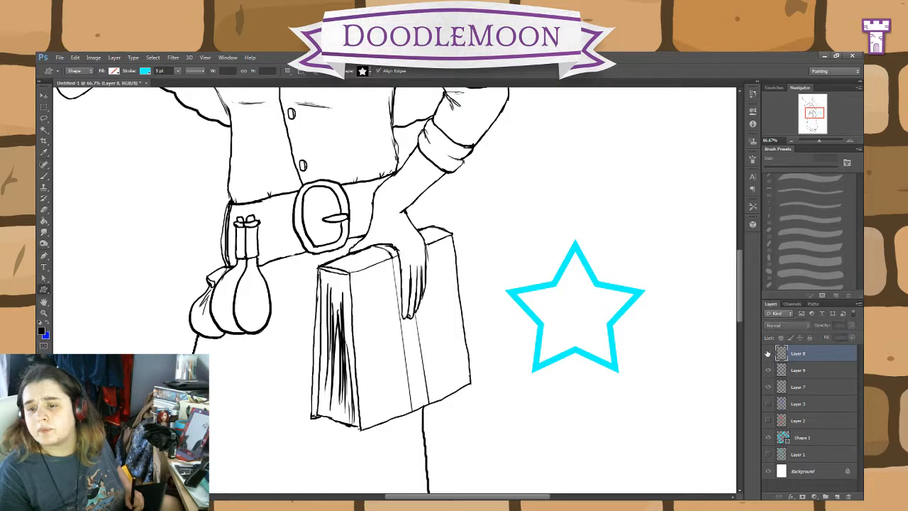
{"action": "left_click", "coordinate": [799, 371]}
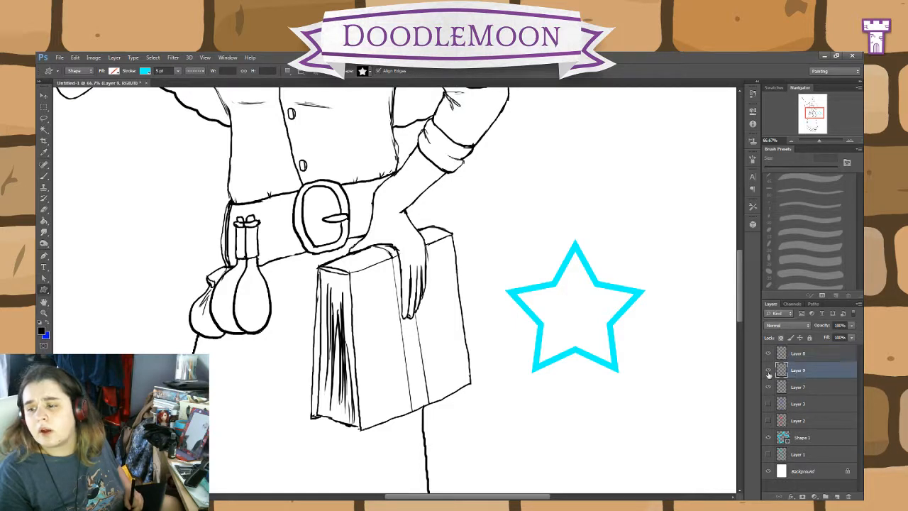
{"action": "left_click", "coordinate": [44, 176]}
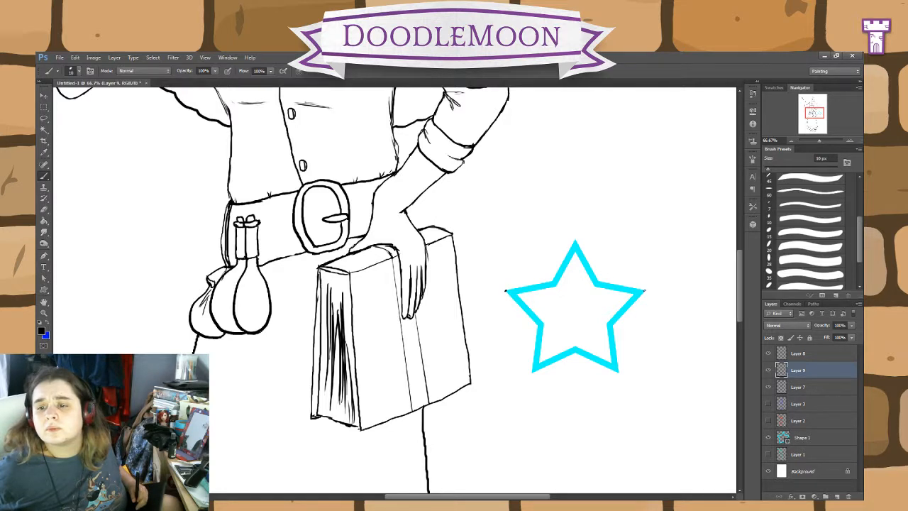
{"action": "left_click", "coordinate": [645, 291], "text": "shift"}
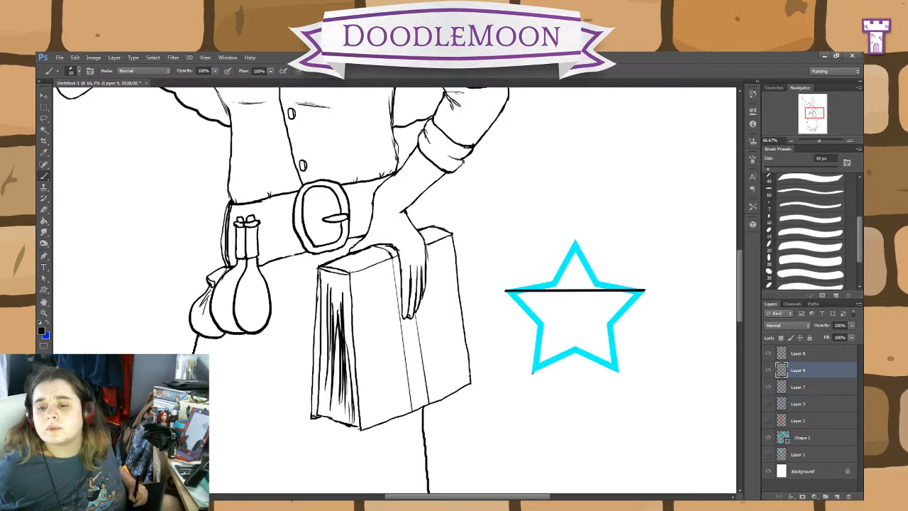
{"action": "left_click", "coordinate": [532, 371], "text": "shift"}
{"action": "left_click", "coordinate": [575, 242], "text": "shift"}
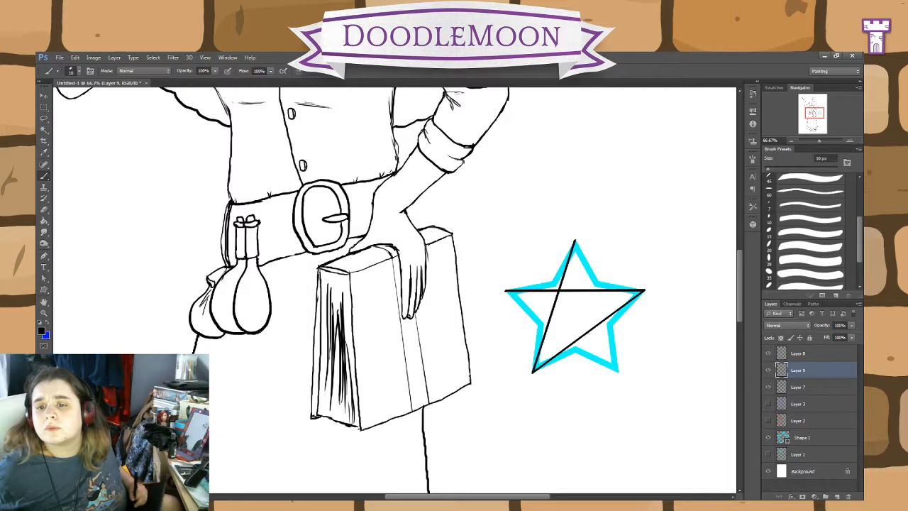
{"action": "left_click", "coordinate": [619, 371], "text": "shift"}
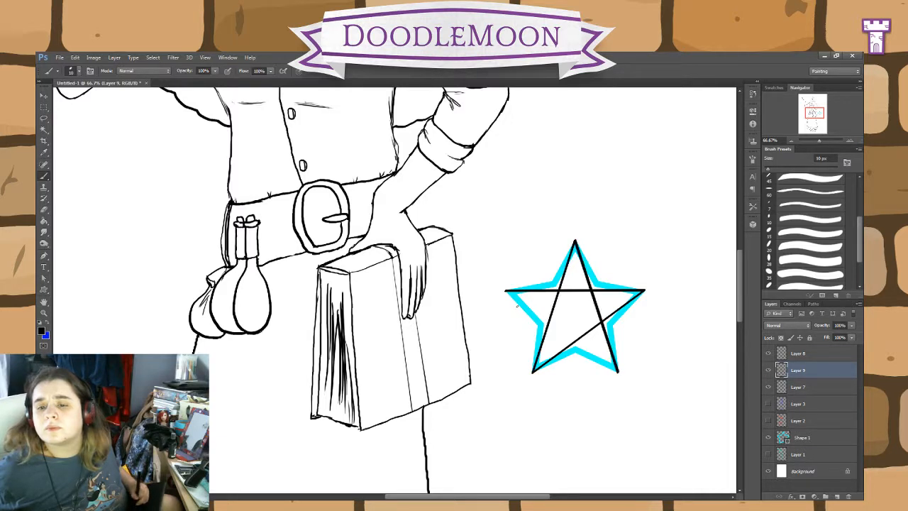
{"action": "left_click", "coordinate": [505, 291], "text": "shift"}
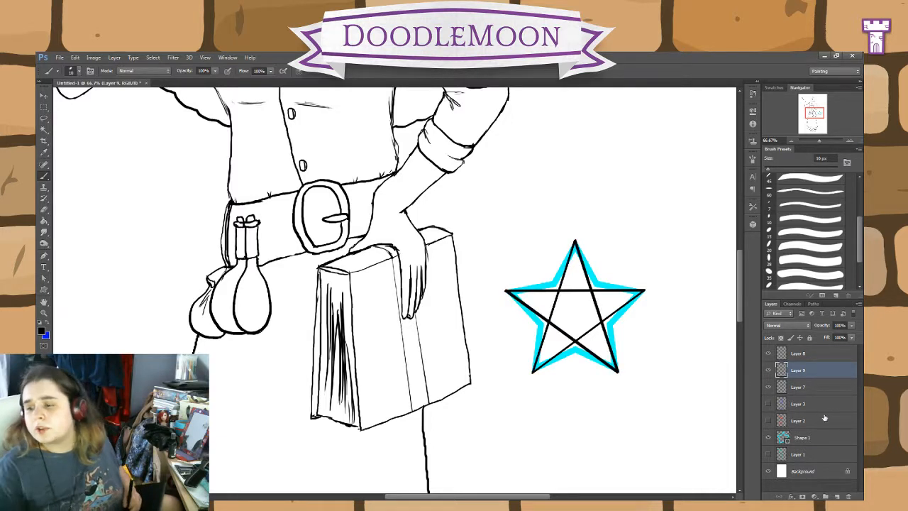
{"action": "left_click", "coordinate": [803, 439]}
{"action": "key", "text": "Delete"}
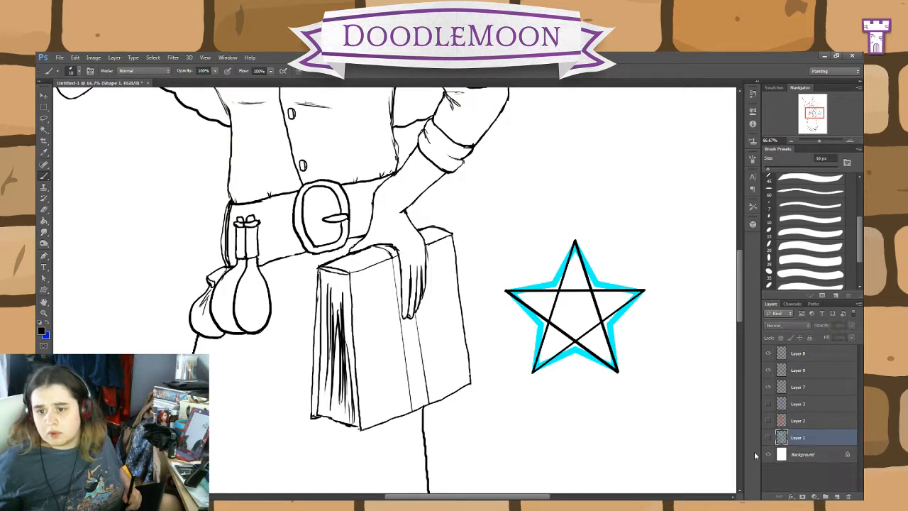
Step: Try a row of small scallops along the outer edge of the pentagram's top point on Layer 8
{"action": "left_click", "coordinate": [798, 354]}
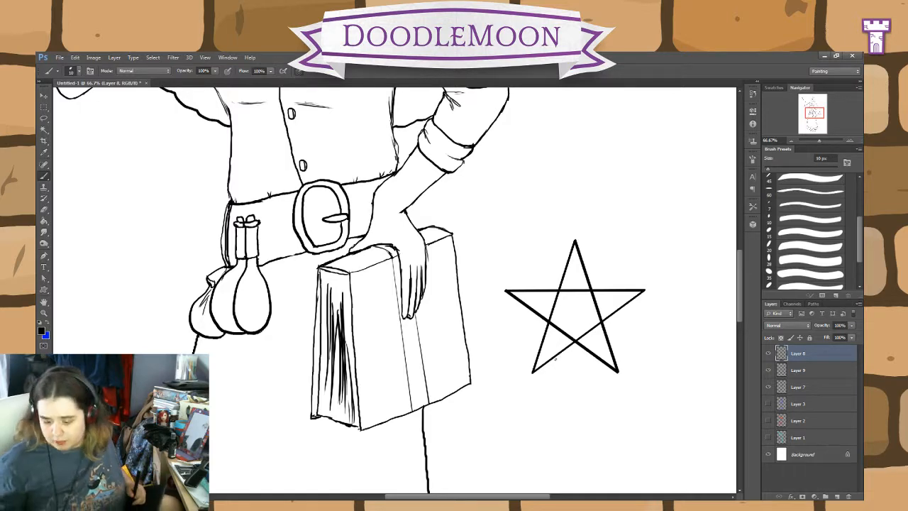
{"action": "key", "text": "ctrl+plus"}
{"action": "left_click_drag", "start_coordinate": [622, 350], "coordinate": [395, 333]}
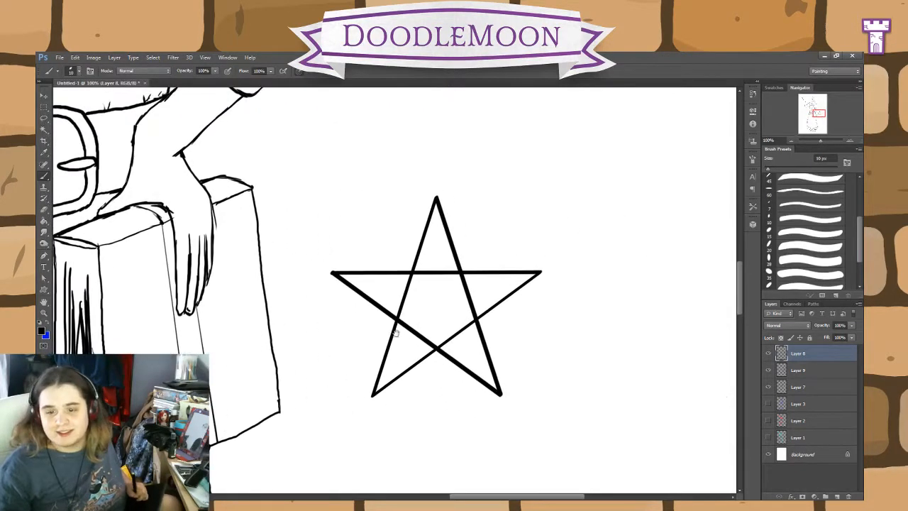
{"action": "key", "text": "ctrl+plus"}
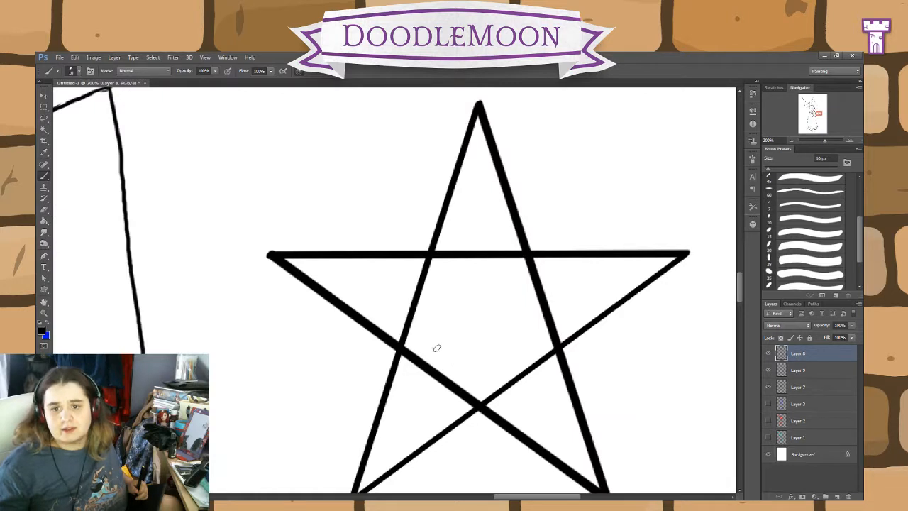
{"action": "left_click_drag", "start_coordinate": [562, 312], "coordinate": [468, 273]}
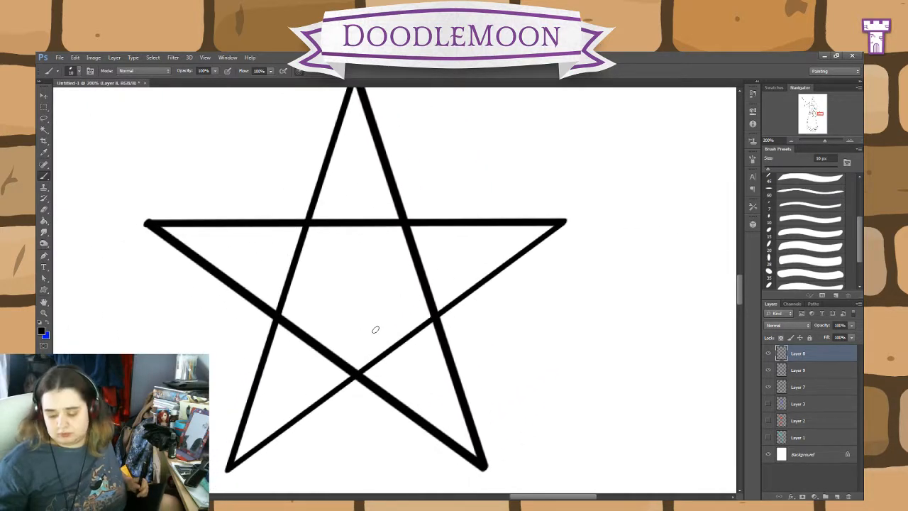
{"action": "key", "text": "ctrl+minus"}
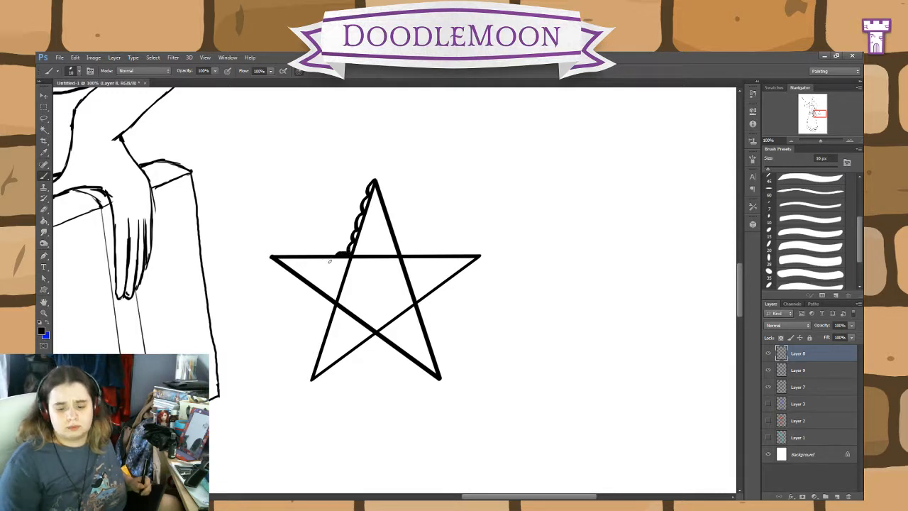
{"action": "key", "text": "ctrl+alt+z"}
{"action": "key", "text": "ctrl+alt+z"}
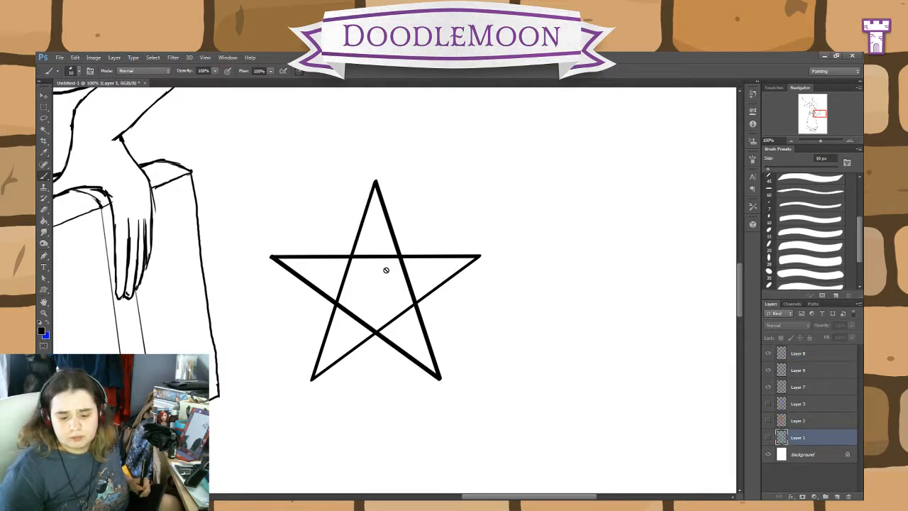
Step: Try a short curved line across the pentagram's left point on Layer 9
{"action": "left_click", "coordinate": [815, 359]}
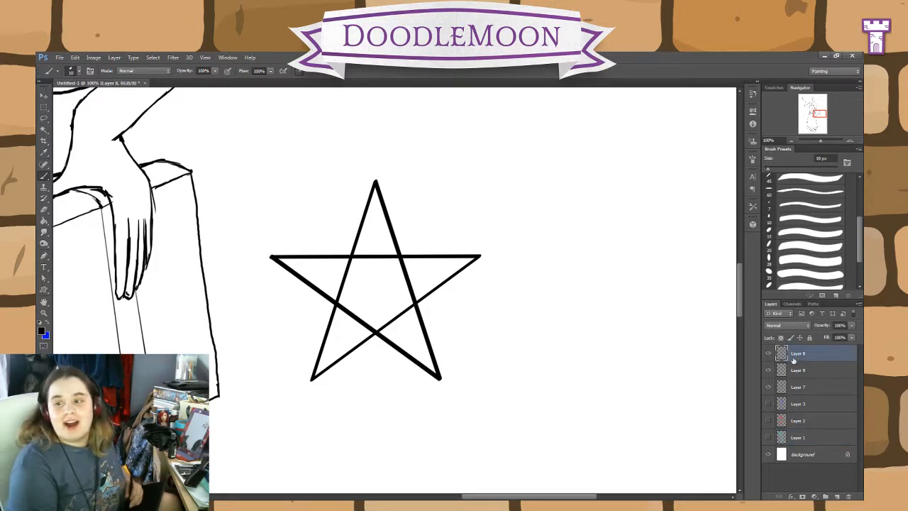
{"action": "left_click", "coordinate": [796, 370]}
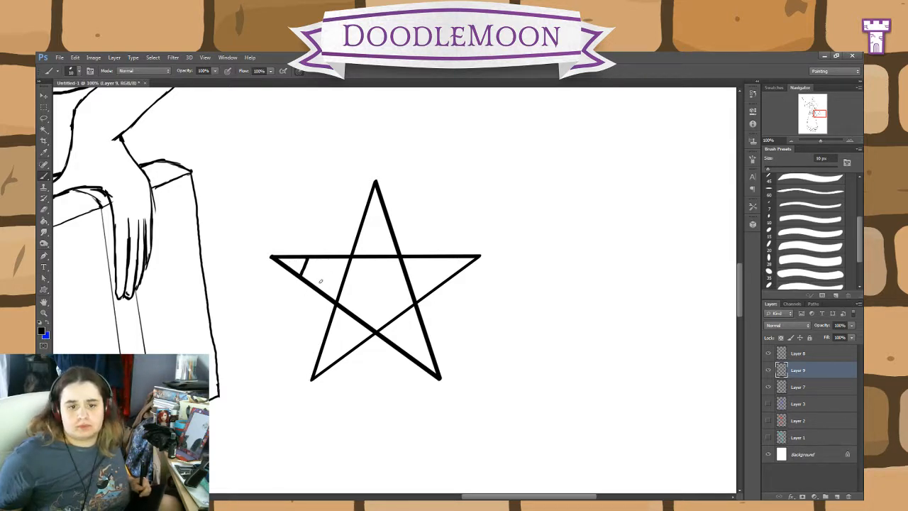
{"action": "key", "text": "ctrl+z"}
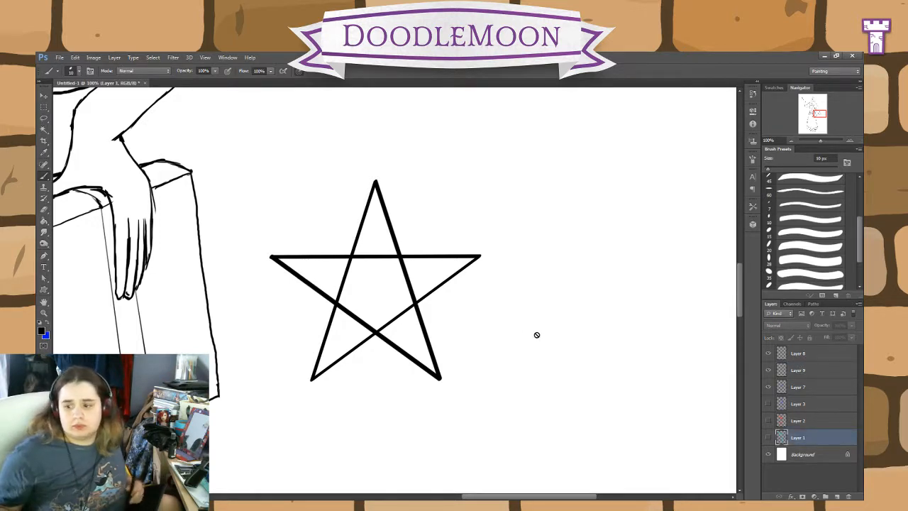
Step: Draw a small triangle inside the pentagram's left point on Layer 9
{"action": "left_click", "coordinate": [799, 370]}
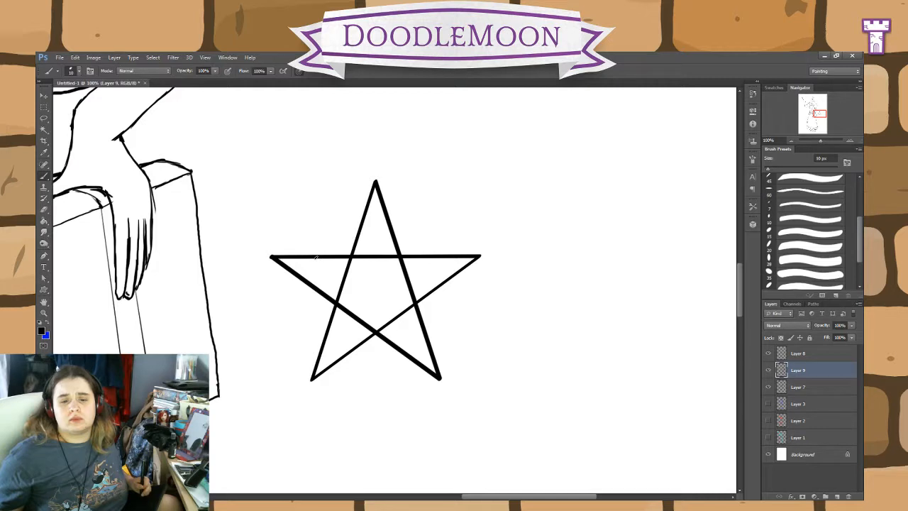
{"action": "mouse_move", "coordinate": [316, 259]}
{"action": "left_mouse_down"}
{"action": "mouse_move", "coordinate": [308, 282]}
{"action": "mouse_move", "coordinate": [343, 276]}
{"action": "left_mouse_up"}
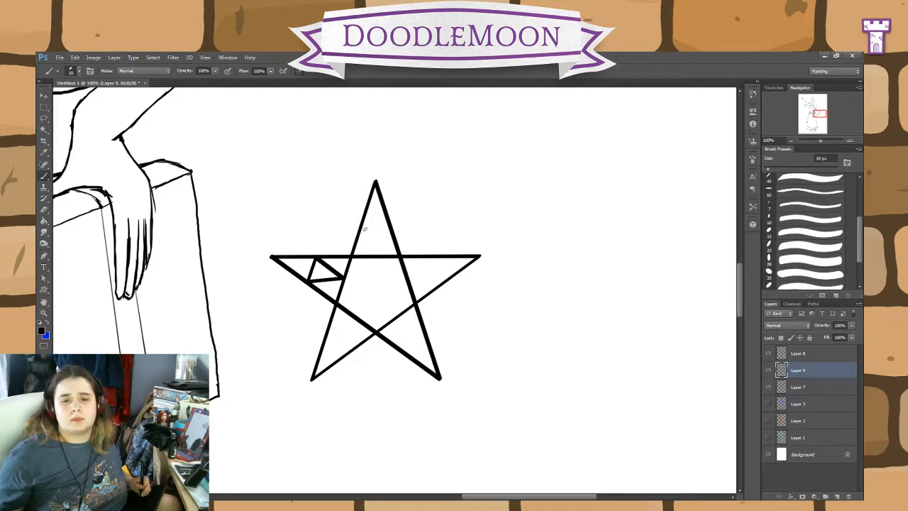
Step: Try freehand strokes in the pentagram's top point and in the empty space above the star, and undo them
{"action": "left_click_drag", "start_coordinate": [366, 229], "coordinate": [360, 251]}
{"action": "key", "text": "ctrl+z"}
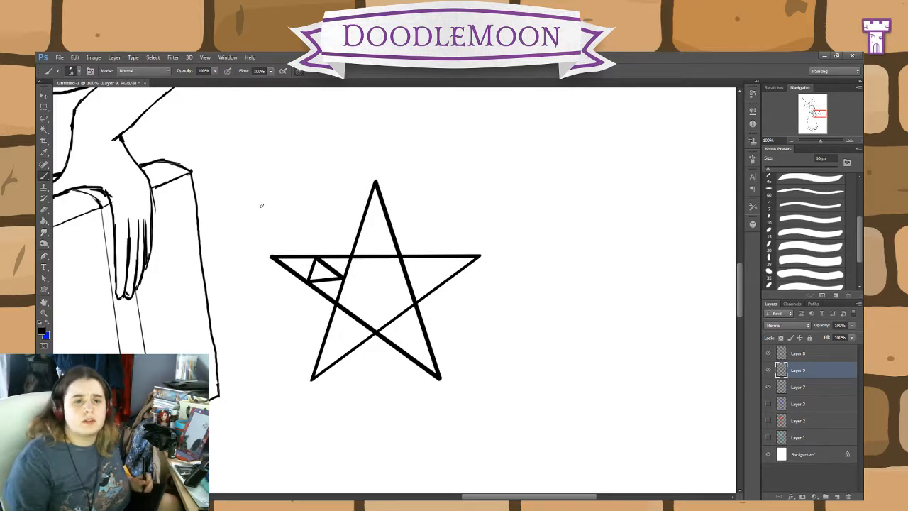
{"action": "mouse_move", "coordinate": [307, 169]}
{"action": "left_mouse_down"}
{"action": "mouse_move", "coordinate": [283, 208]}
{"action": "mouse_move", "coordinate": [296, 173]}
{"action": "mouse_move", "coordinate": [277, 245]}
{"action": "left_mouse_up"}
{"action": "left_click_drag", "start_coordinate": [295, 173], "coordinate": [281, 213]}
{"action": "key", "text": "ctrl+alt+z"}
{"action": "key", "text": "ctrl+alt+z"}
{"action": "key", "text": "ctrl+alt+z"}
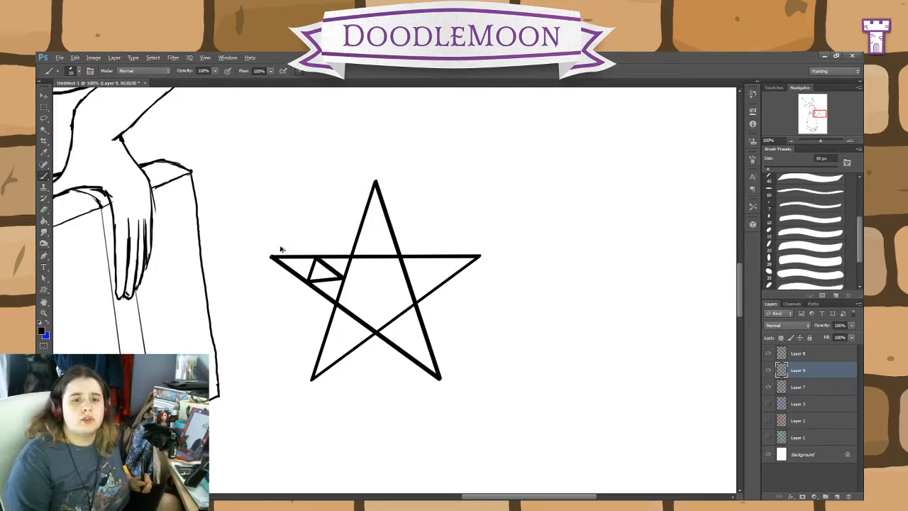
{"action": "left_click_drag", "start_coordinate": [337, 120], "coordinate": [343, 210]}
{"action": "left_click_drag", "start_coordinate": [339, 139], "coordinate": [330, 205]}
{"action": "key", "text": "ctrl+z"}
{"action": "key", "text": "ctrl+alt+z"}
{"action": "key", "text": "ctrl+alt+z"}
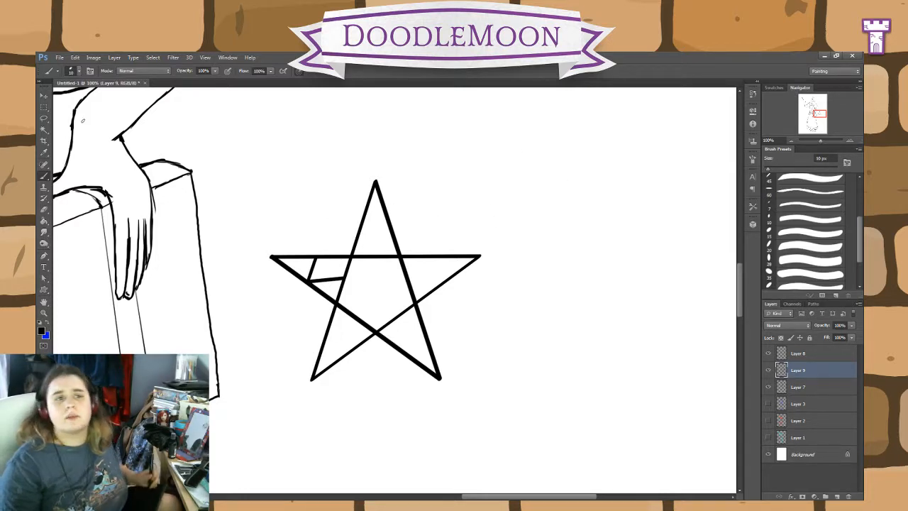
Step: Redraw the missing side of the left point's triangle and draw a matching triangle inside the top point
{"action": "left_click_drag", "start_coordinate": [316, 259], "coordinate": [343, 277]}
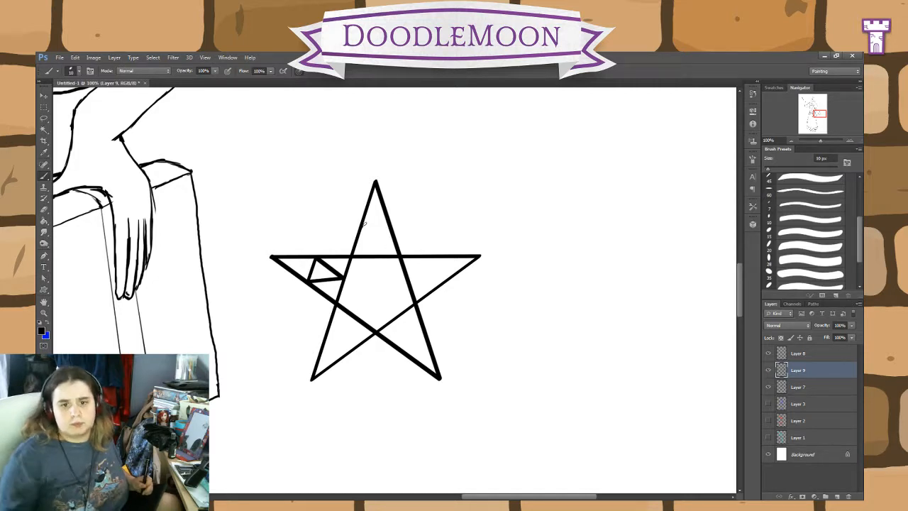
{"action": "left_click_drag", "start_coordinate": [360, 224], "coordinate": [387, 224]}
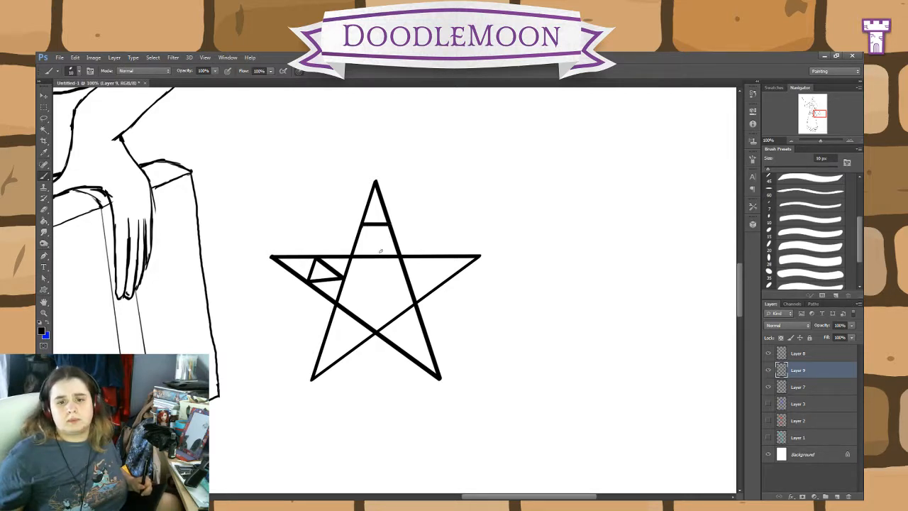
{"action": "left_click", "coordinate": [375, 254], "text": "shift"}
{"action": "left_click", "coordinate": [360, 226], "text": "shift"}
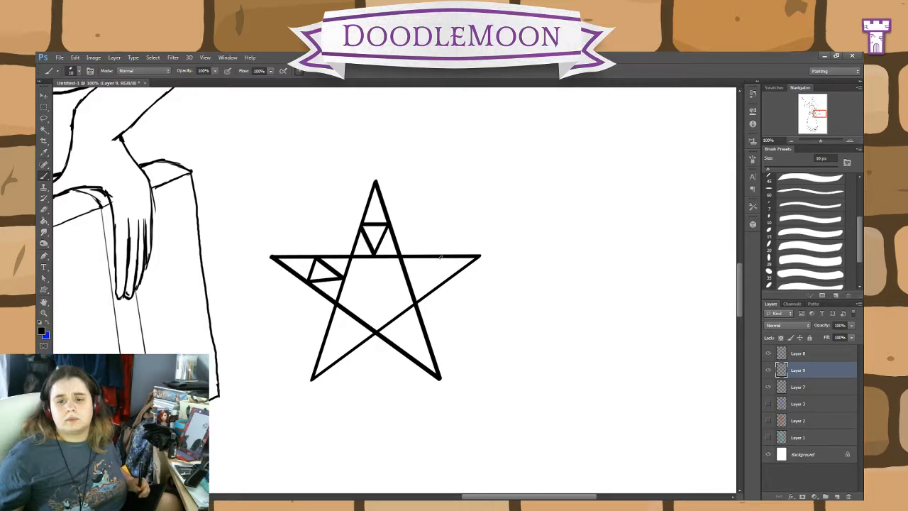
Step: Draw matching small triangles inside the pentagram's right point and its two lower points
{"action": "left_click_drag", "start_coordinate": [441, 258], "coordinate": [448, 280]}
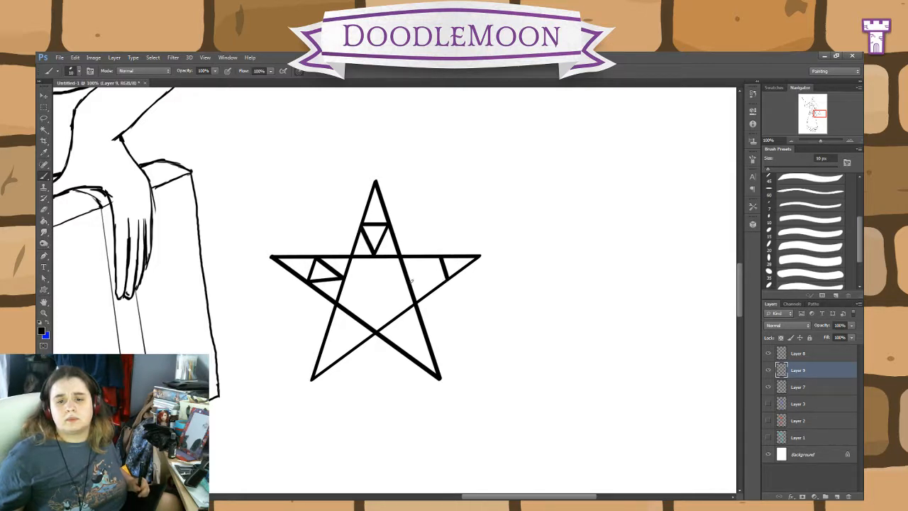
{"action": "left_click", "coordinate": [411, 280], "text": "shift"}
{"action": "left_click", "coordinate": [441, 257], "text": "shift"}
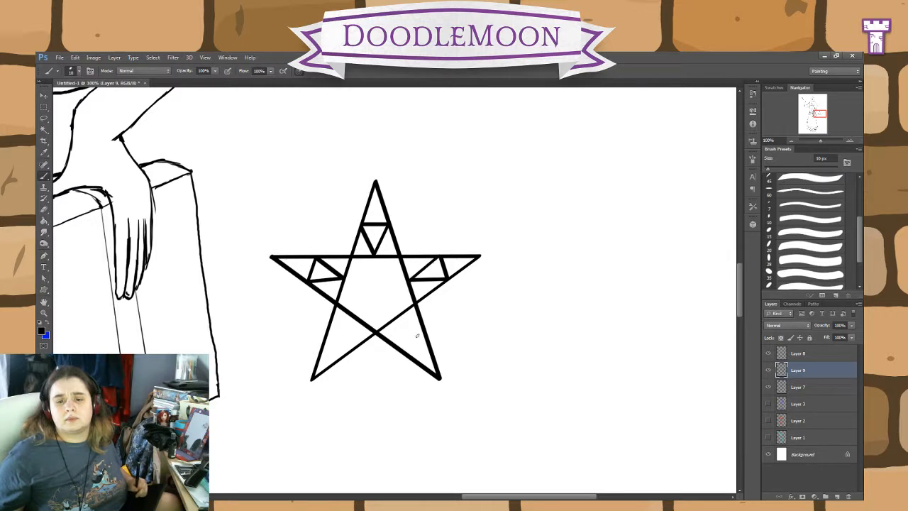
{"action": "mouse_move", "coordinate": [406, 355]}
{"action": "left_mouse_down"}
{"action": "mouse_move", "coordinate": [425, 335]}
{"action": "mouse_move", "coordinate": [406, 352]}
{"action": "left_mouse_up"}
{"action": "left_click_drag", "start_coordinate": [395, 319], "coordinate": [425, 332]}
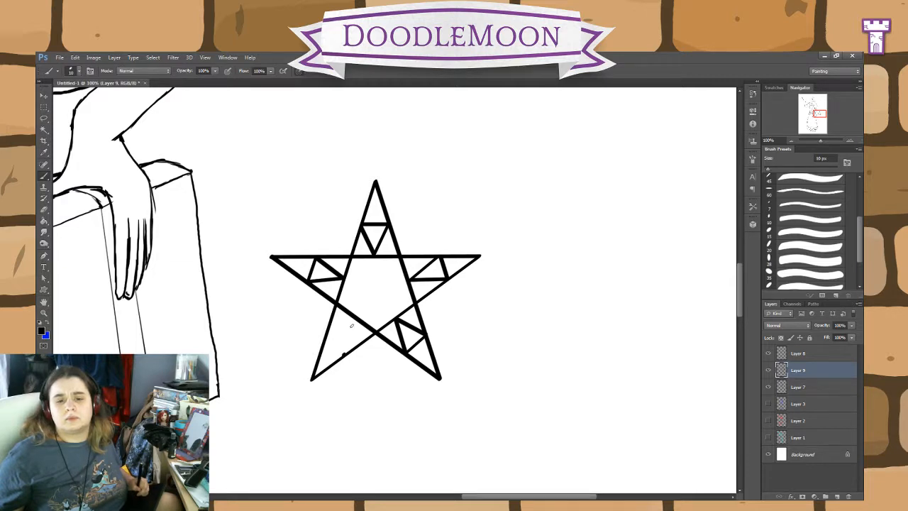
{"action": "left_click_drag", "start_coordinate": [353, 316], "coordinate": [343, 354]}
{"action": "mouse_move", "coordinate": [354, 318]}
{"action": "left_mouse_down"}
{"action": "mouse_move", "coordinate": [325, 340]}
{"action": "mouse_move", "coordinate": [345, 356]}
{"action": "left_mouse_up"}
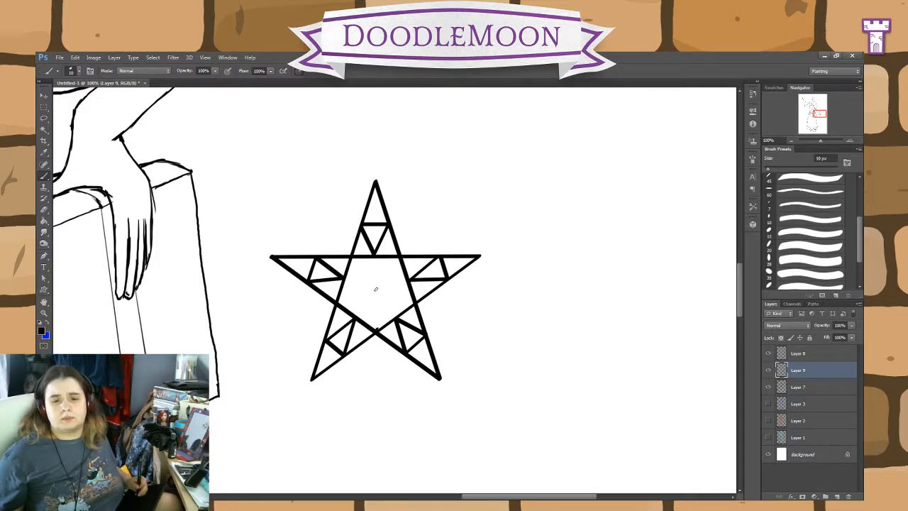
Step: Try spokes running from the central pentagon's bottom and upper-left corners to its middle
{"action": "left_click_drag", "start_coordinate": [376, 289], "coordinate": [376, 328]}
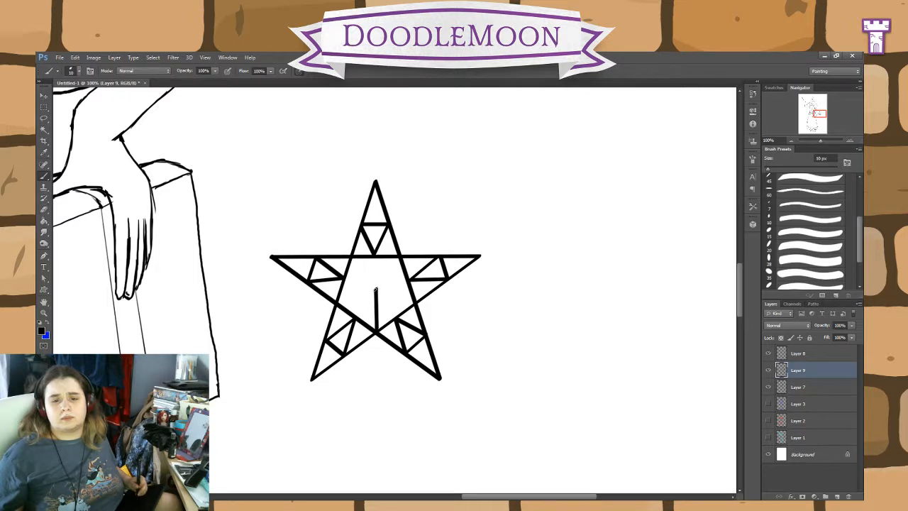
{"action": "left_click_drag", "start_coordinate": [352, 261], "coordinate": [376, 287]}
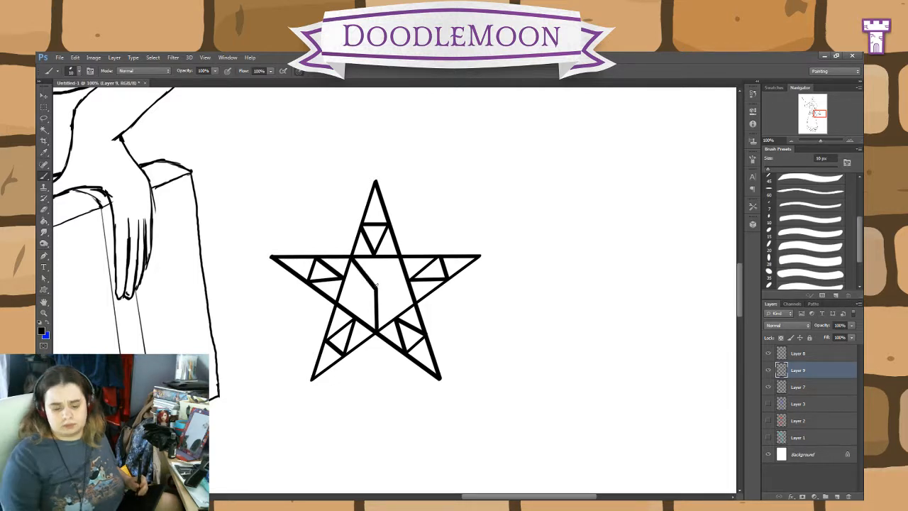
{"action": "key", "text": "ctrl+alt+z"}
{"action": "key", "text": "ctrl+alt+z"}
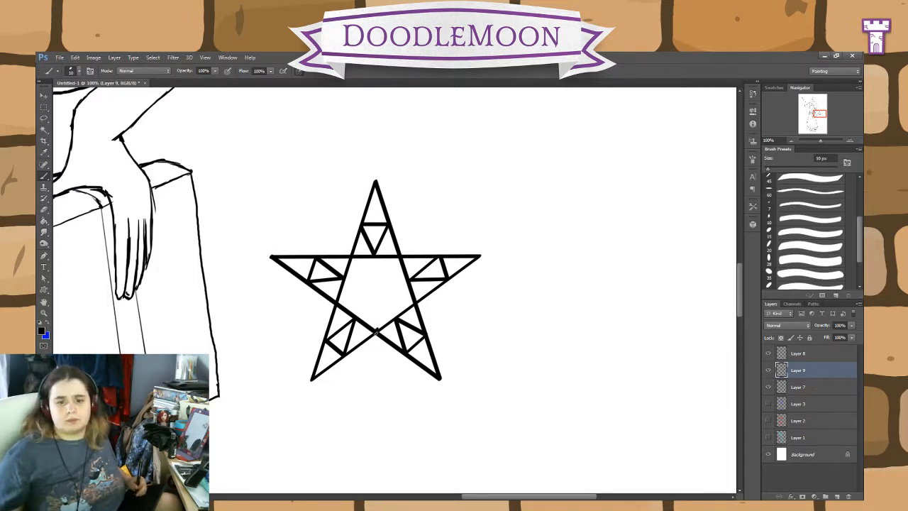
Step: Draw straight black lines from each corner of the pentagram's central pentagon through its middle to the opposite side
{"action": "left_click_drag", "start_coordinate": [376, 329], "coordinate": [375, 255]}
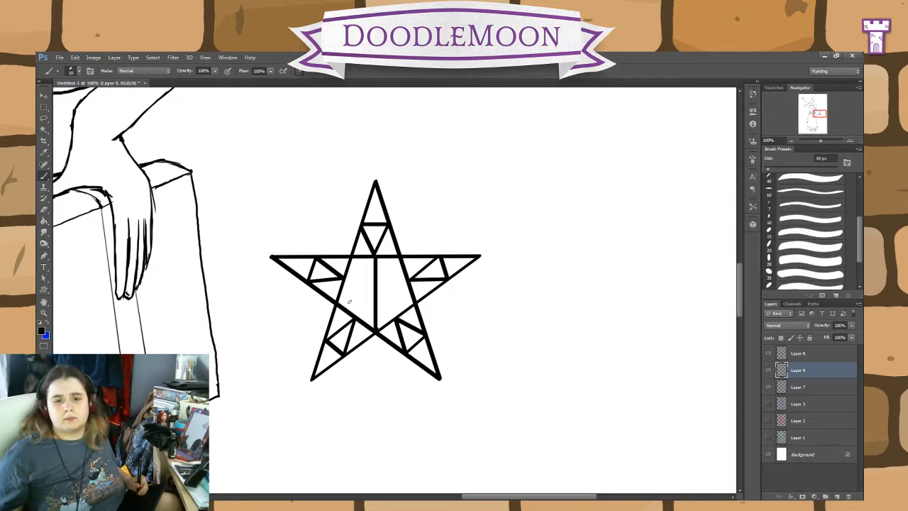
{"action": "left_click_drag", "start_coordinate": [407, 281], "coordinate": [339, 304]}
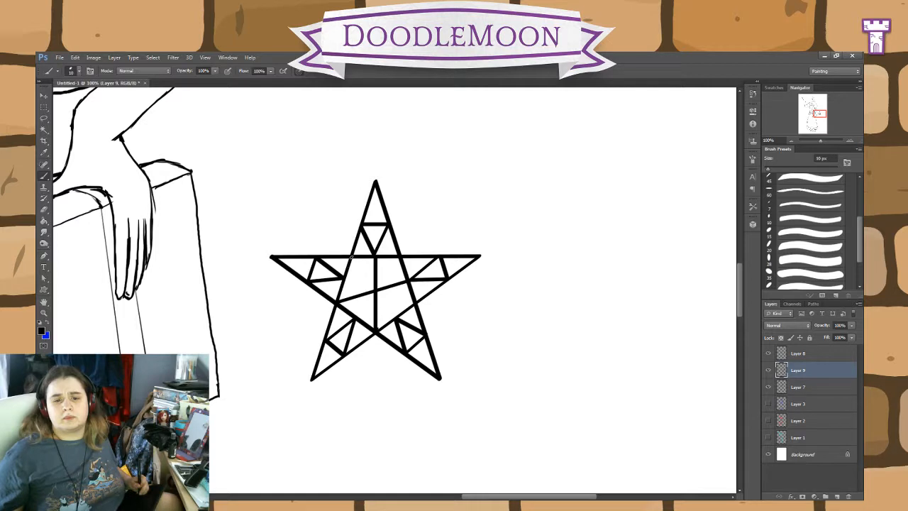
{"action": "left_click_drag", "start_coordinate": [353, 259], "coordinate": [398, 318]}
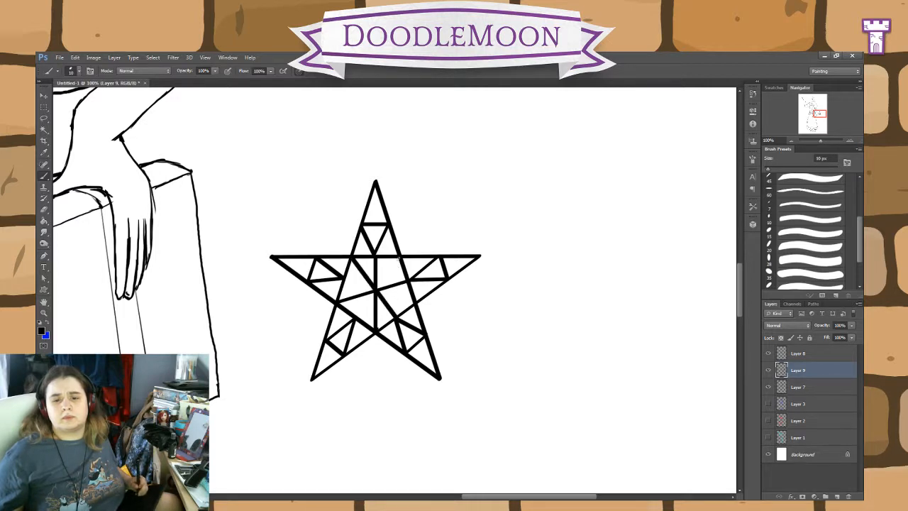
{"action": "left_click_drag", "start_coordinate": [399, 259], "coordinate": [352, 319]}
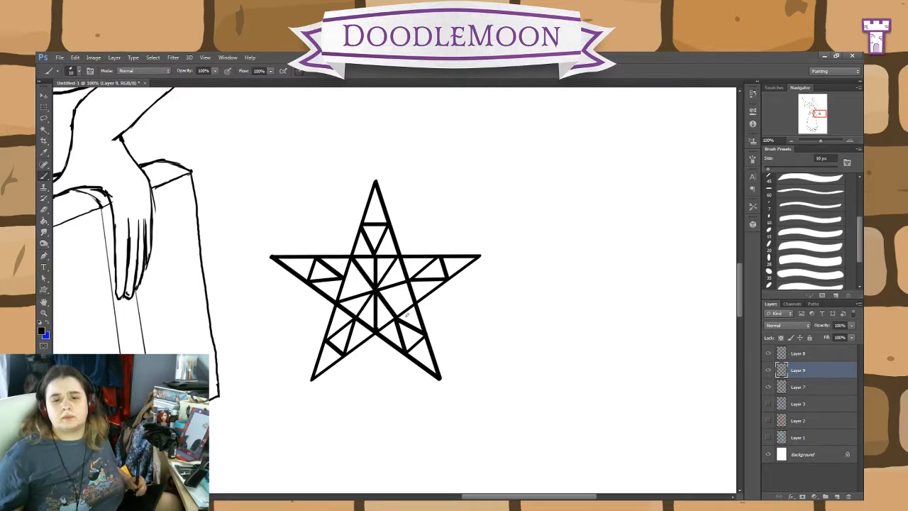
{"action": "left_click_drag", "start_coordinate": [344, 278], "coordinate": [415, 303]}
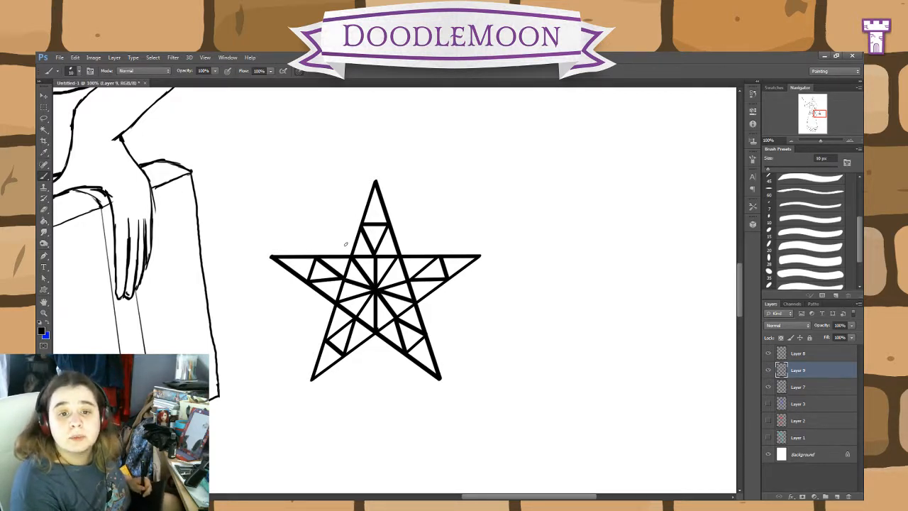
Step: Try two small circles above the star's left arm and short strokes in the empty space above it, and undo them
{"action": "left_click_drag", "start_coordinate": [344, 239], "coordinate": [317, 241]}
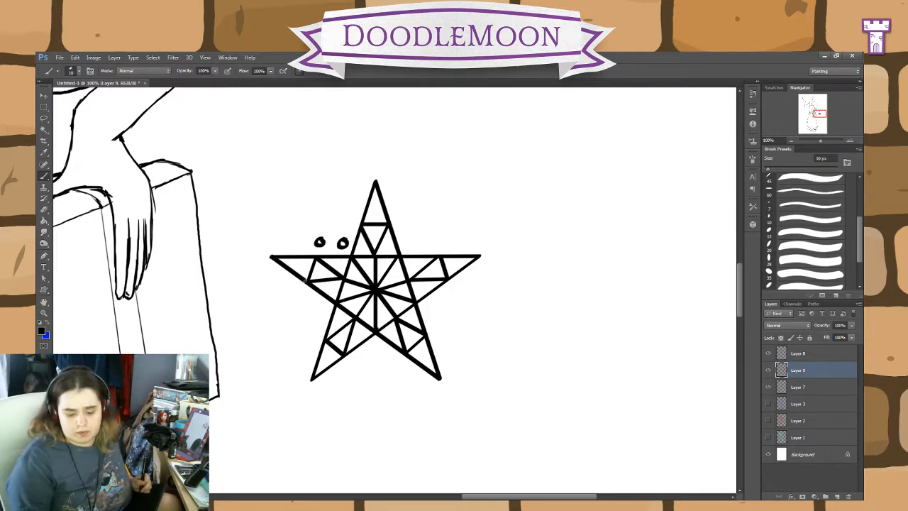
{"action": "key", "text": "ctrl+alt+z"}
{"action": "key", "text": "ctrl+alt+z"}
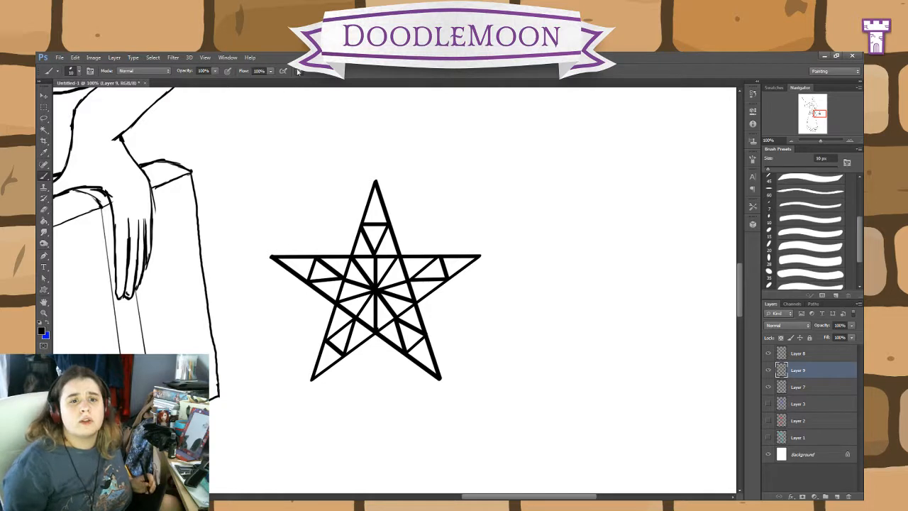
{"action": "left_click_drag", "start_coordinate": [281, 137], "coordinate": [269, 188]}
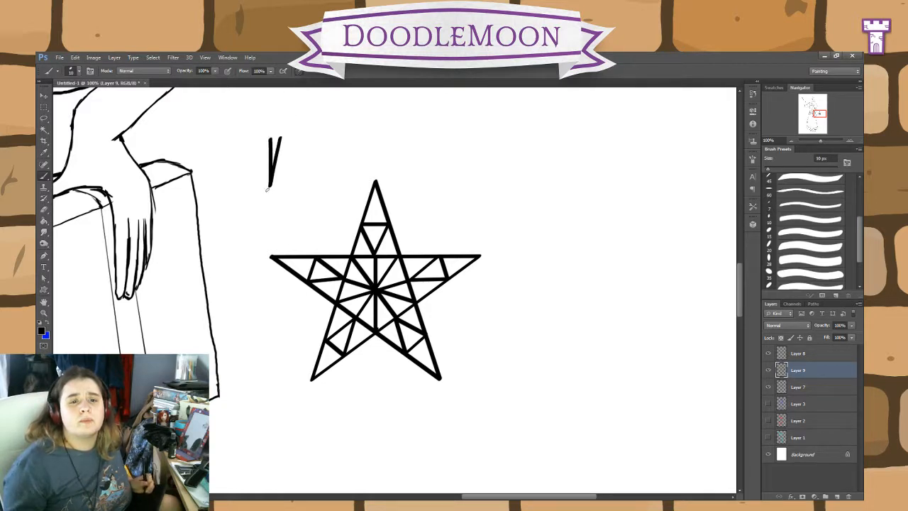
{"action": "key", "text": "ctrl+z"}
{"action": "key", "text": "ctrl+alt+z"}
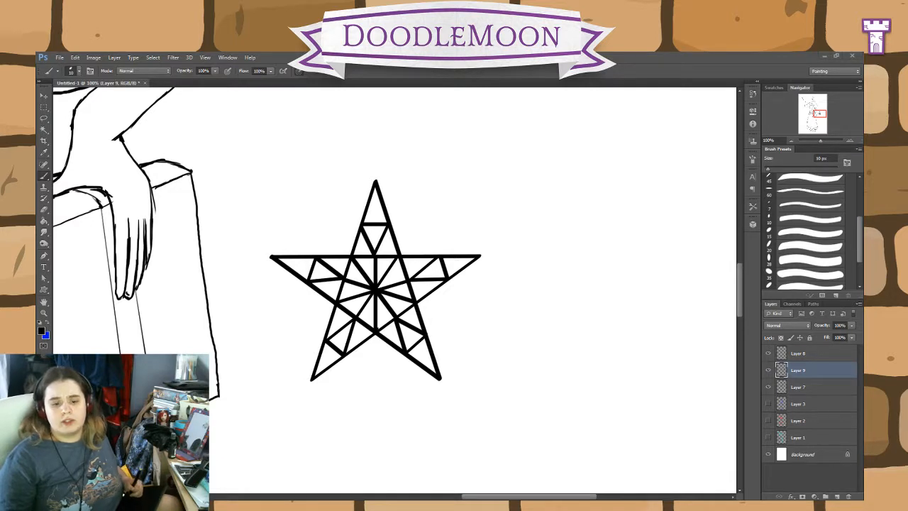
Step: Try a curved stroke below the star and a small circle beside its top point, and undo both
{"action": "left_click", "coordinate": [239, 474]}
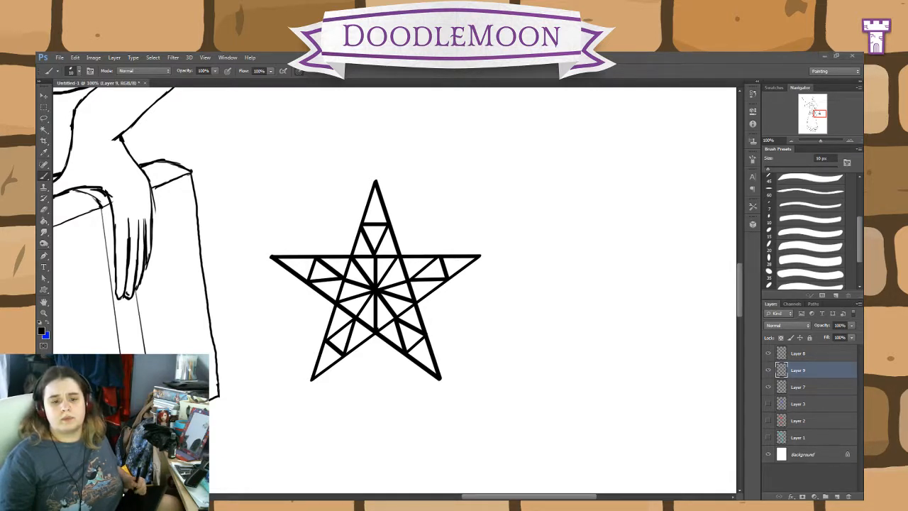
{"action": "left_click", "coordinate": [359, 428]}
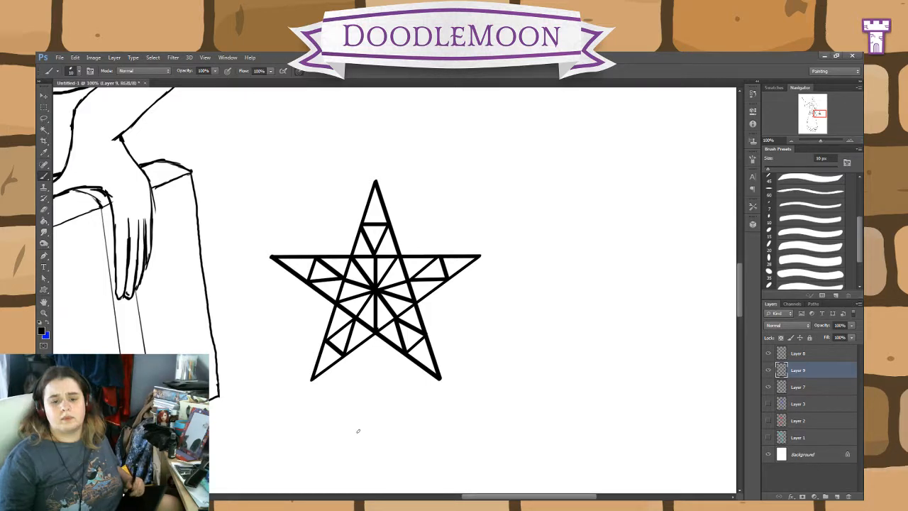
{"action": "left_click_drag", "start_coordinate": [373, 408], "coordinate": [312, 415]}
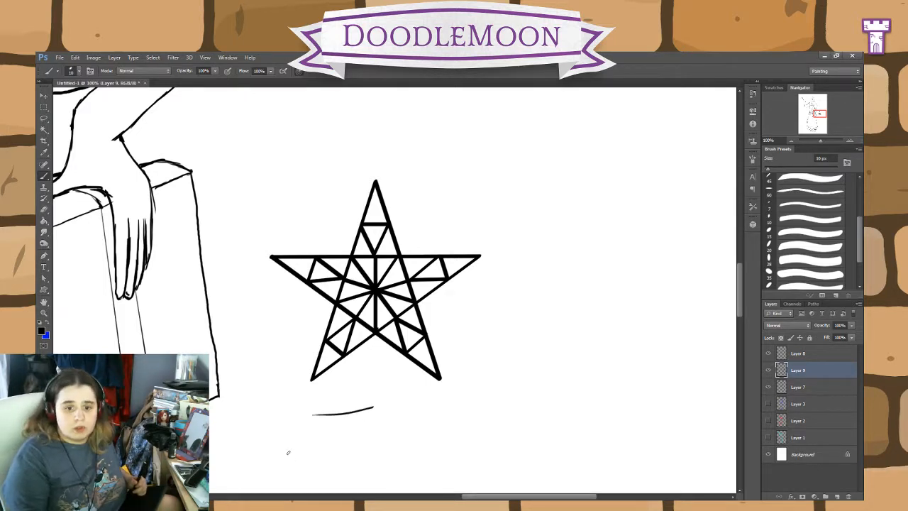
{"action": "key", "text": "ctrl+z"}
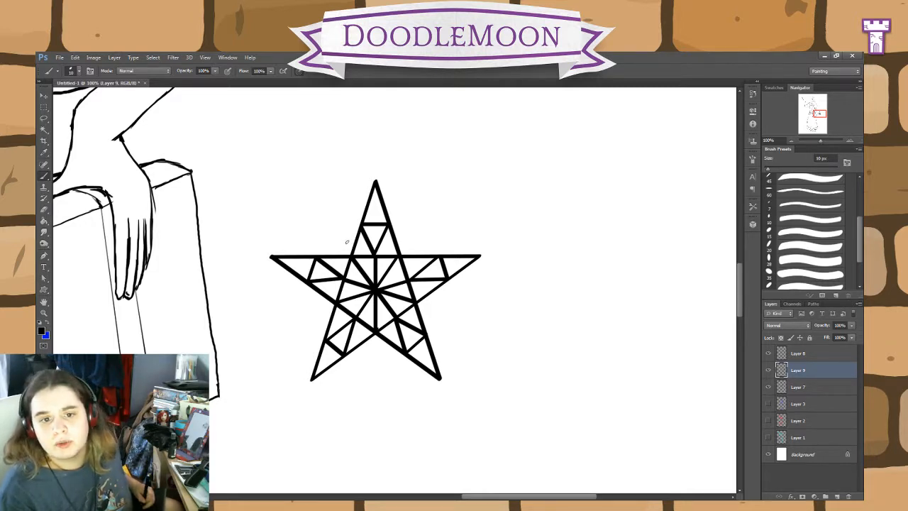
{"action": "mouse_move", "coordinate": [349, 240]}
{"action": "left_mouse_down"}
{"action": "mouse_move", "coordinate": [340, 241]}
{"action": "mouse_move", "coordinate": [349, 242]}
{"action": "left_mouse_up"}
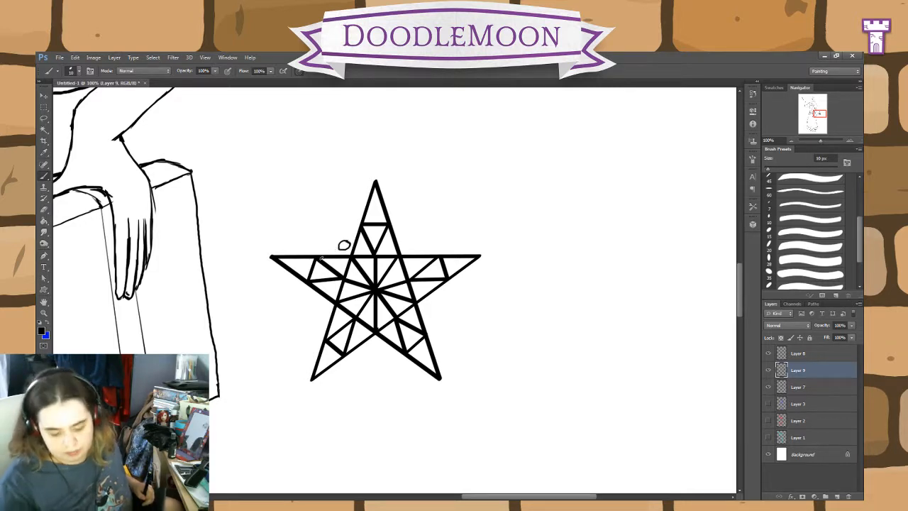
{"action": "key", "text": "ctrl+z"}
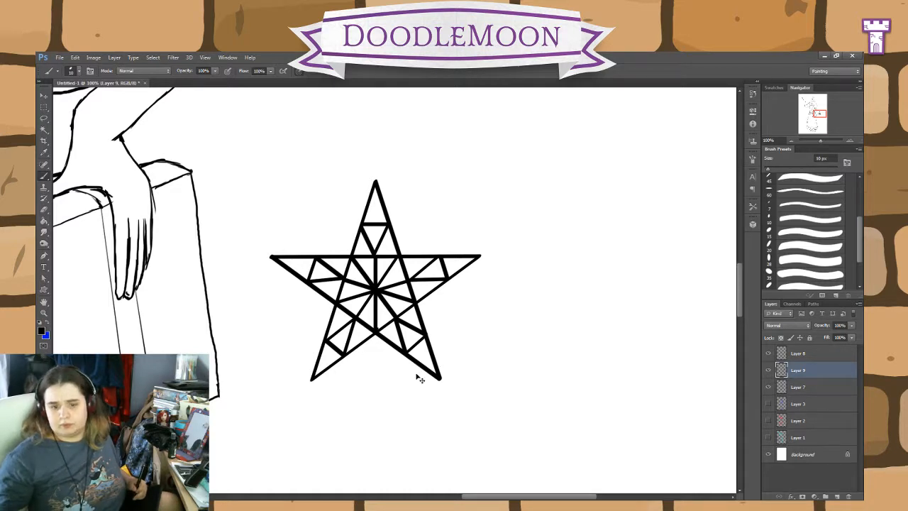
Step: Draw an unfilled, black-outlined circle about 516 px across with the Ellipse tool, centred on the pentagram and enclosing its points
{"action": "key", "text": "ctrl+minus"}
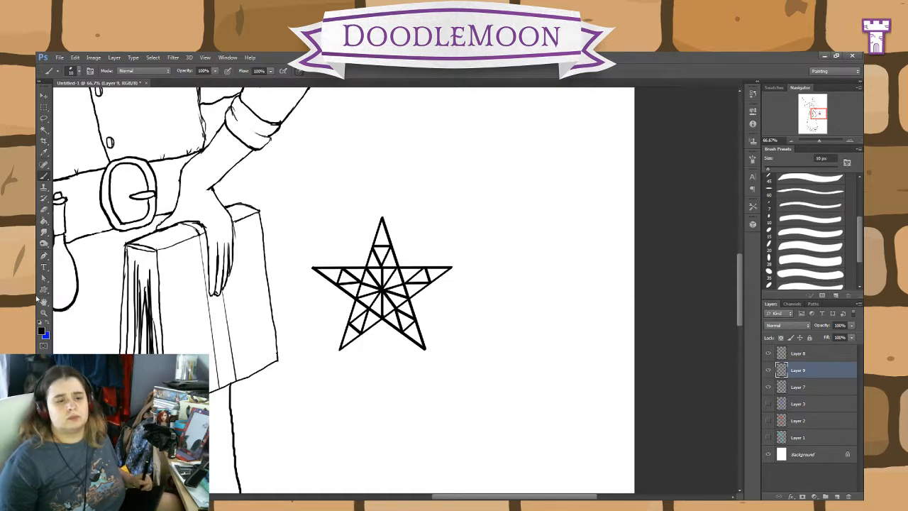
{"action": "left_click", "coordinate": [43, 289]}
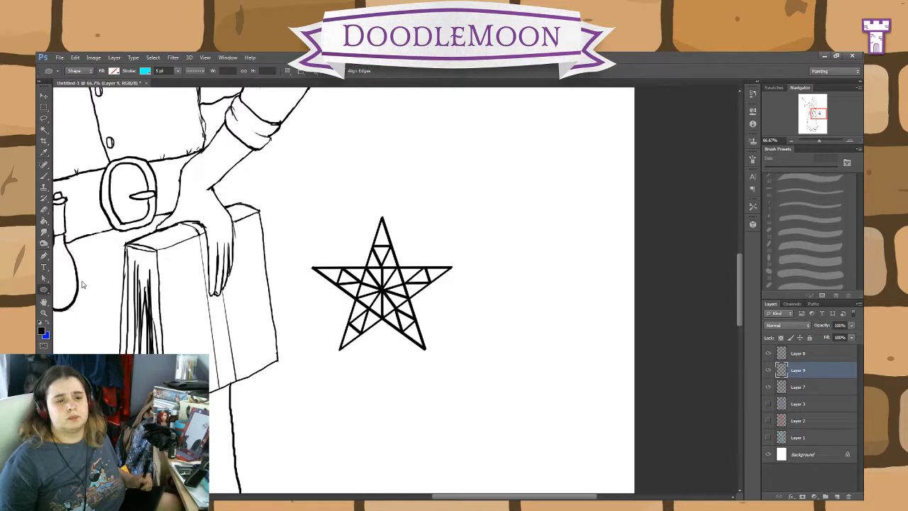
{"action": "left_click", "coordinate": [109, 106]}
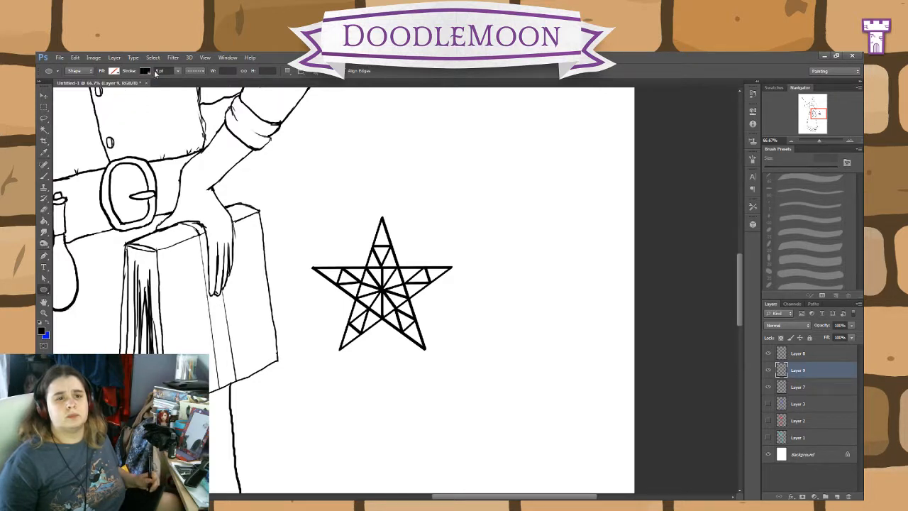
{"action": "type", "text": "5"}
{"action": "key", "text": "Return"}
{"action": "left_click", "coordinate": [178, 72]}
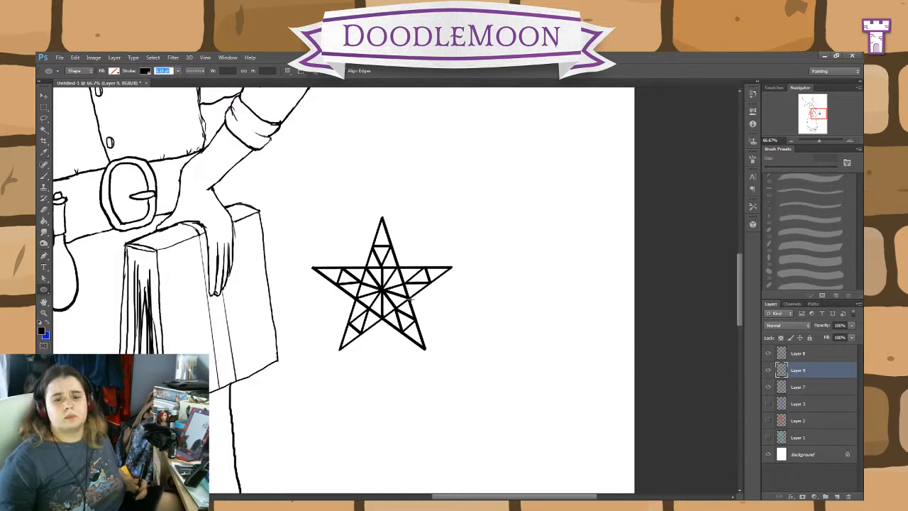
{"action": "left_click", "coordinate": [335, 79]}
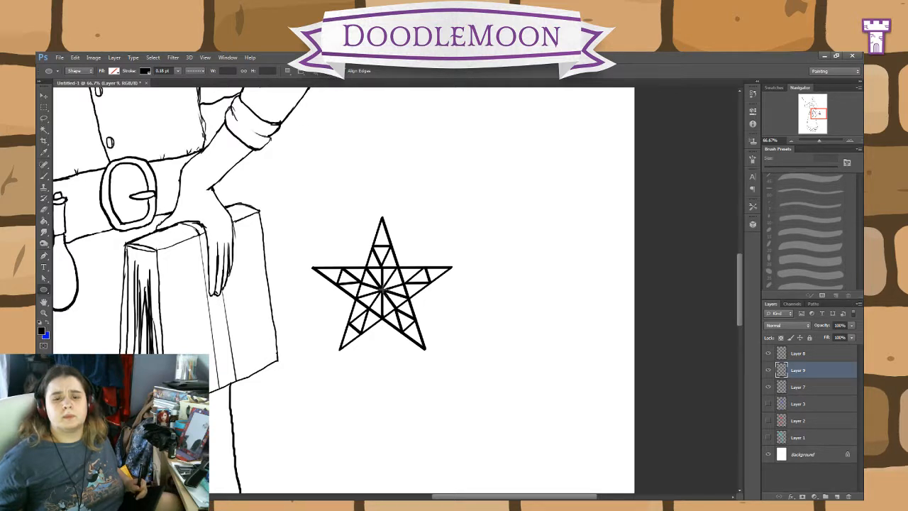
{"action": "left_click_drag", "start_coordinate": [381, 290], "coordinate": [259, 218]}
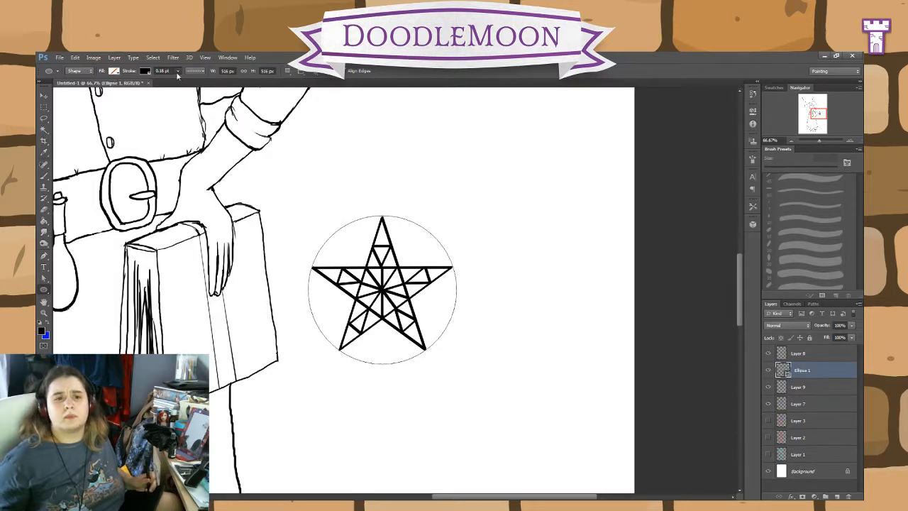
Step: Set the enclosing circle's stroke width to 1.33 pt
{"action": "left_click_drag", "start_coordinate": [178, 83], "coordinate": [183, 84]}
{"action": "left_click", "coordinate": [203, 72]}
{"action": "left_click", "coordinate": [190, 93]}
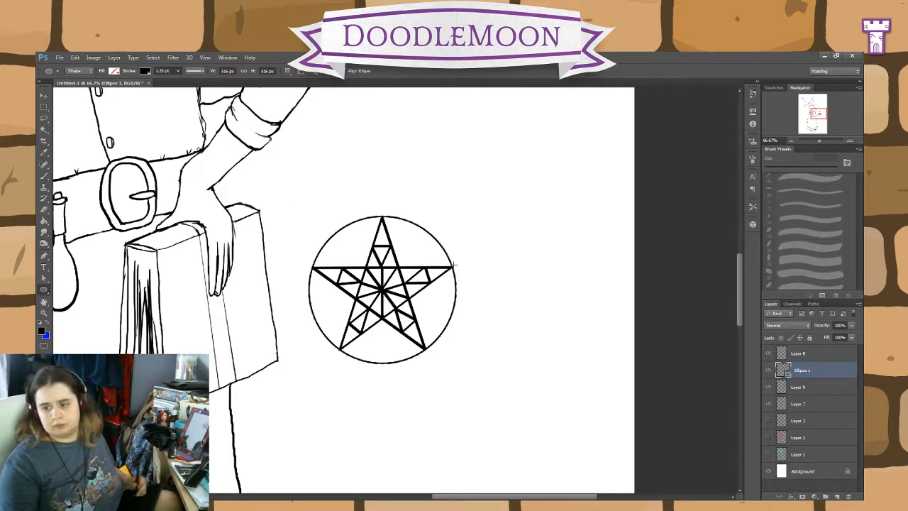
Step: Merge the circle's shape layer with the pentagram on Layer 9
{"action": "left_click", "coordinate": [813, 386]}
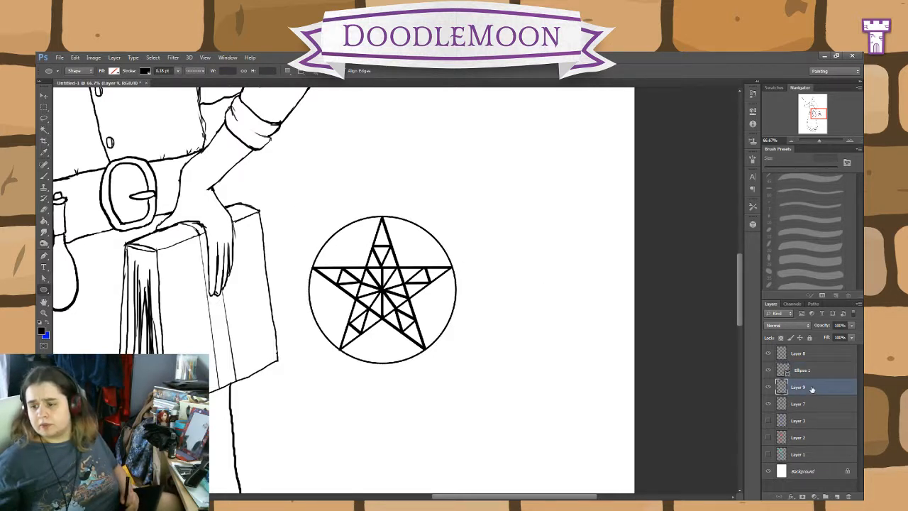
{"action": "left_click", "coordinate": [810, 371], "text": "ctrl"}
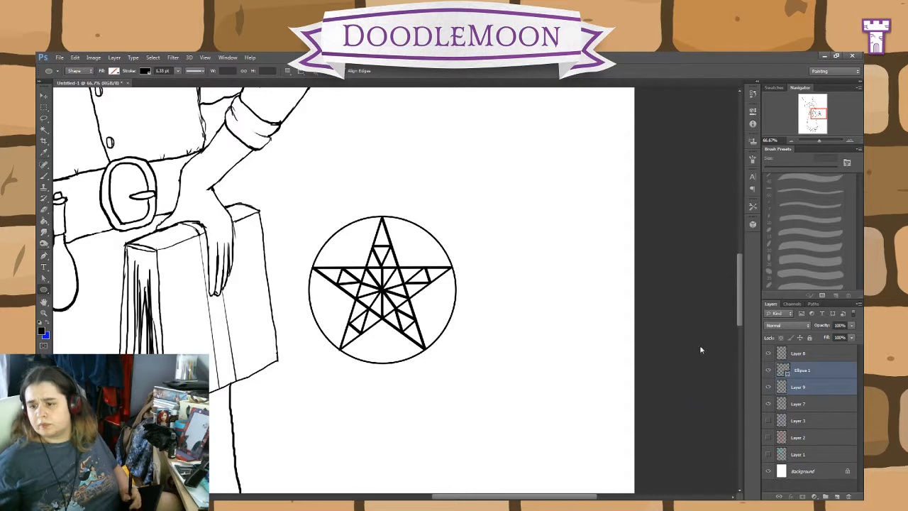
{"action": "key", "text": "ctrl+e"}
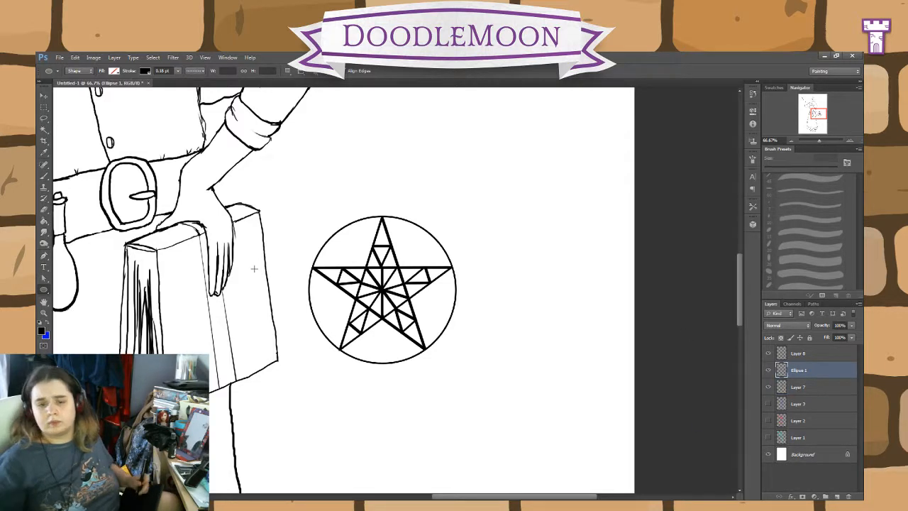
Step: Try brushing groups of three small circles into the gaps between the star's points and the enclosing circle, and undo them
{"action": "left_click", "coordinate": [44, 175]}
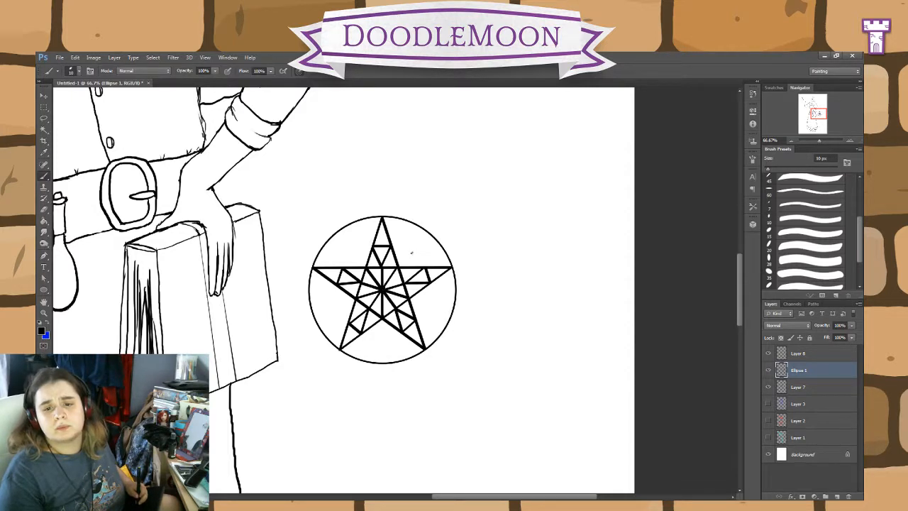
{"action": "mouse_move", "coordinate": [410, 252]}
{"action": "left_mouse_down"}
{"action": "mouse_move", "coordinate": [415, 260]}
{"action": "mouse_move", "coordinate": [403, 236]}
{"action": "mouse_move", "coordinate": [409, 231]}
{"action": "mouse_move", "coordinate": [432, 255]}
{"action": "left_mouse_up"}
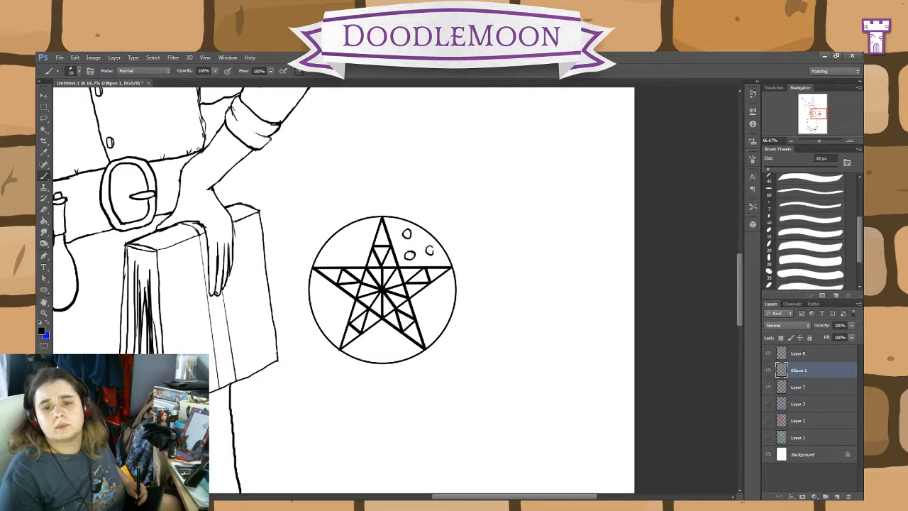
{"action": "mouse_move", "coordinate": [427, 300]}
{"action": "left_mouse_down"}
{"action": "mouse_move", "coordinate": [423, 307]}
{"action": "mouse_move", "coordinate": [445, 288]}
{"action": "left_mouse_up"}
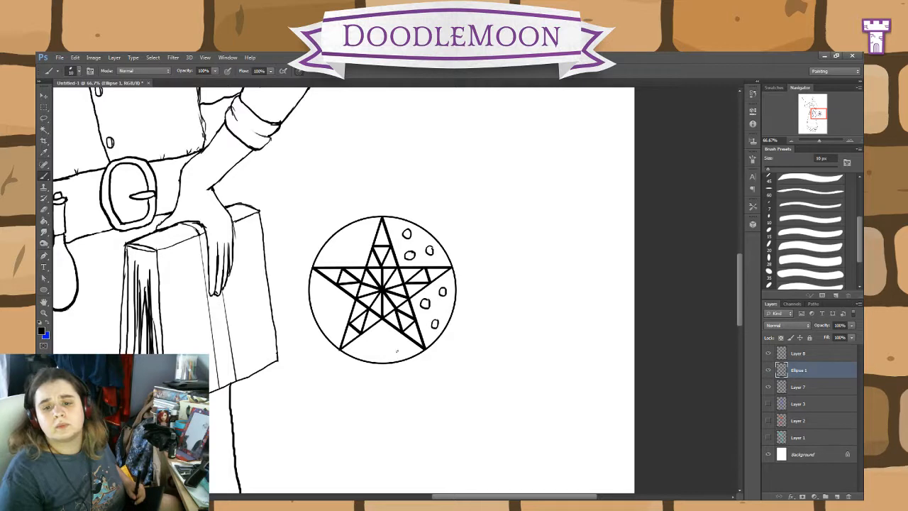
{"action": "left_click_drag", "start_coordinate": [385, 332], "coordinate": [362, 345]}
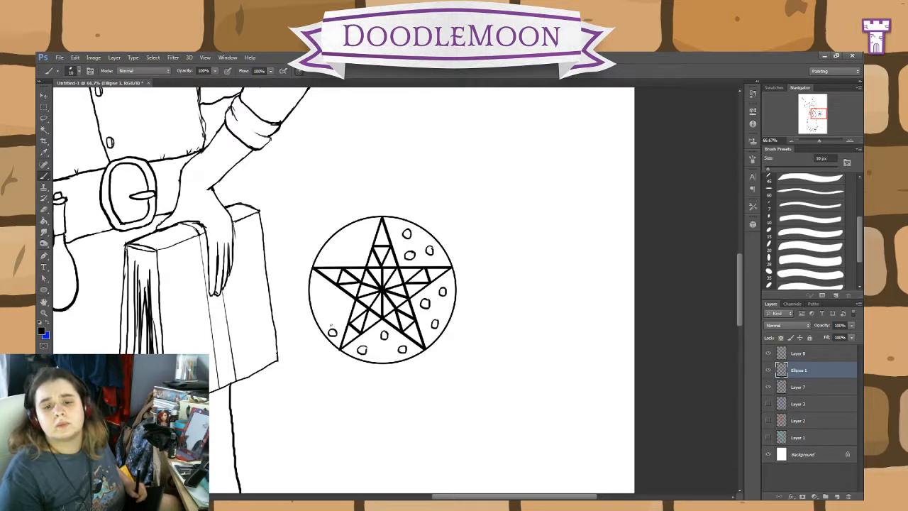
{"action": "key", "text": "ctrl+alt+z"}
{"action": "key", "text": "ctrl+alt+z"}
{"action": "key", "text": "ctrl+alt+z"}
{"action": "key", "text": "ctrl+alt+z"}
{"action": "key", "text": "ctrl+alt+z"}
{"action": "key", "text": "ctrl+alt+z"}
{"action": "key", "text": "ctrl+alt+z"}
{"action": "key", "text": "ctrl+alt+z"}
{"action": "key", "text": "ctrl+alt+z"}
{"action": "key", "text": "ctrl+alt+z"}
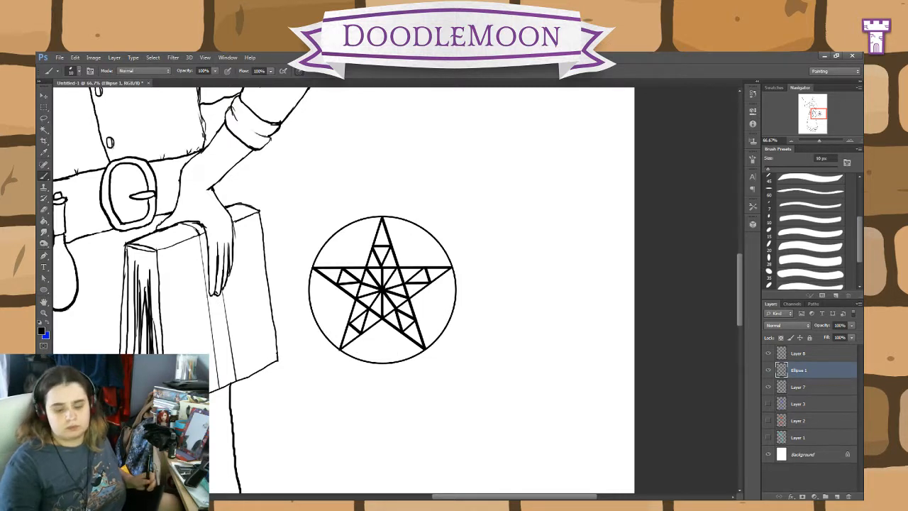
Step: Try warping the encircled pentagram by pulling its centre slightly down and to the left, and cancel the transformation
{"action": "key", "text": "ctrl+t"}
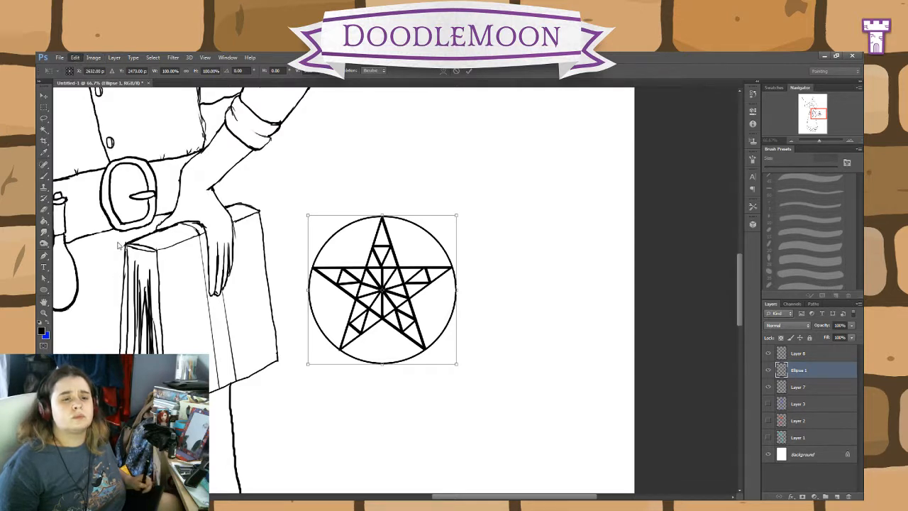
{"action": "left_click", "coordinate": [210, 282]}
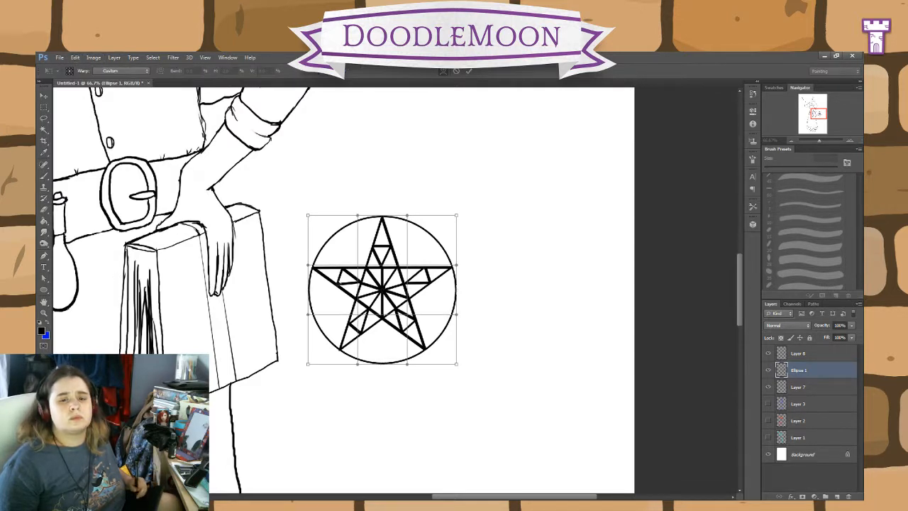
{"action": "mouse_move", "coordinate": [385, 292]}
{"action": "left_mouse_down"}
{"action": "mouse_move", "coordinate": [349, 303]}
{"action": "mouse_move", "coordinate": [370, 303]}
{"action": "left_mouse_up"}
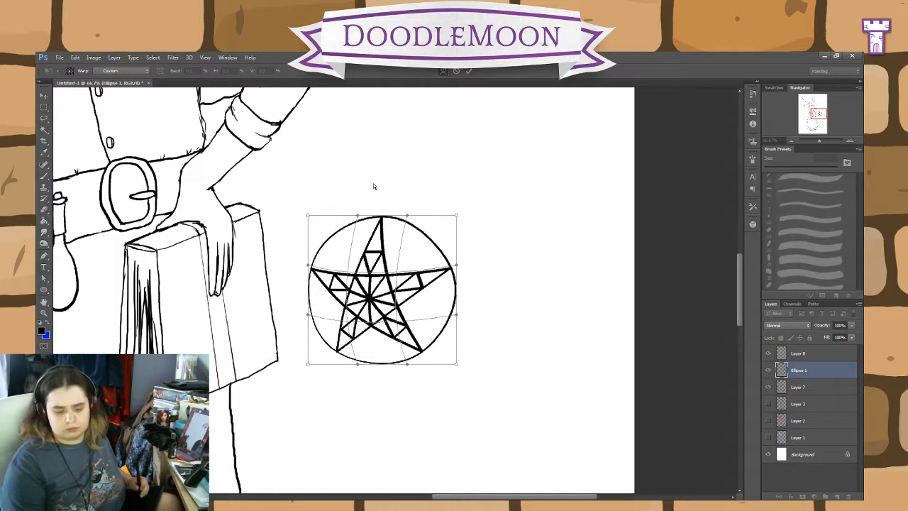
{"action": "key", "text": "ctrl+z"}
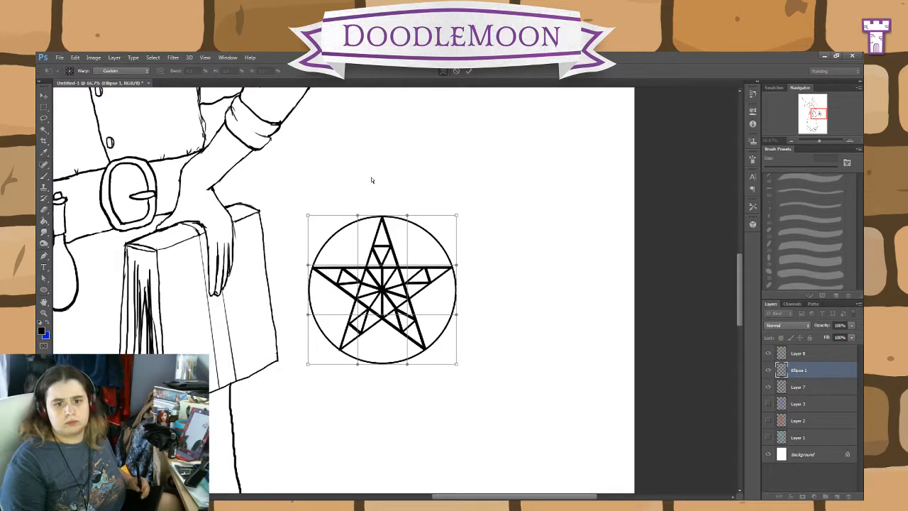
{"action": "left_click", "coordinate": [456, 70]}
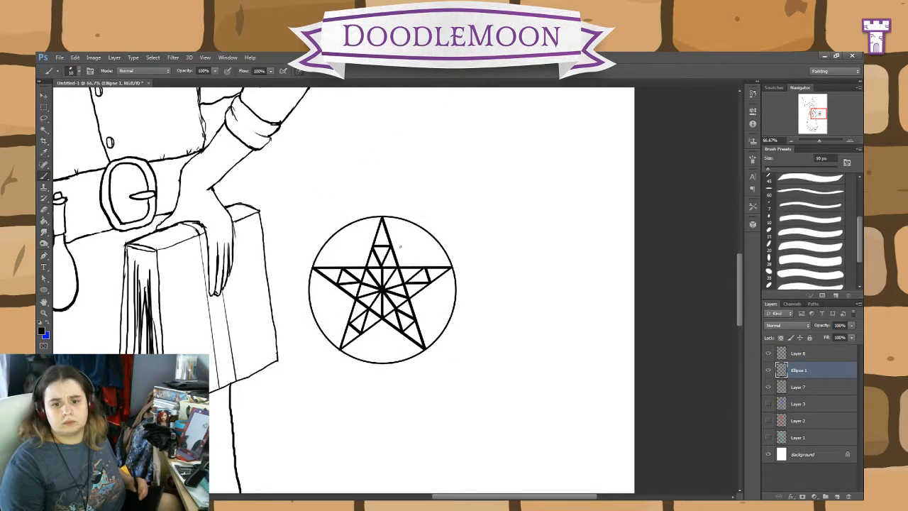
Step: Move the encircled pentagram onto the book's front cover and scale it proportionally to about 64%
{"action": "key", "text": "v"}
{"action": "left_click_drag", "start_coordinate": [383, 285], "coordinate": [221, 301]}
{"action": "key", "text": "ctrl+t"}
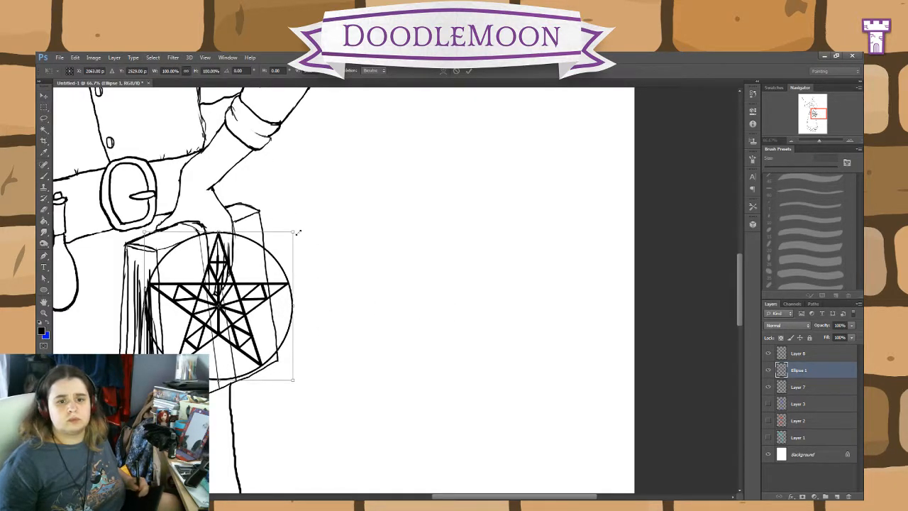
{"action": "left_click_drag", "start_coordinate": [295, 230], "coordinate": [271, 274]}
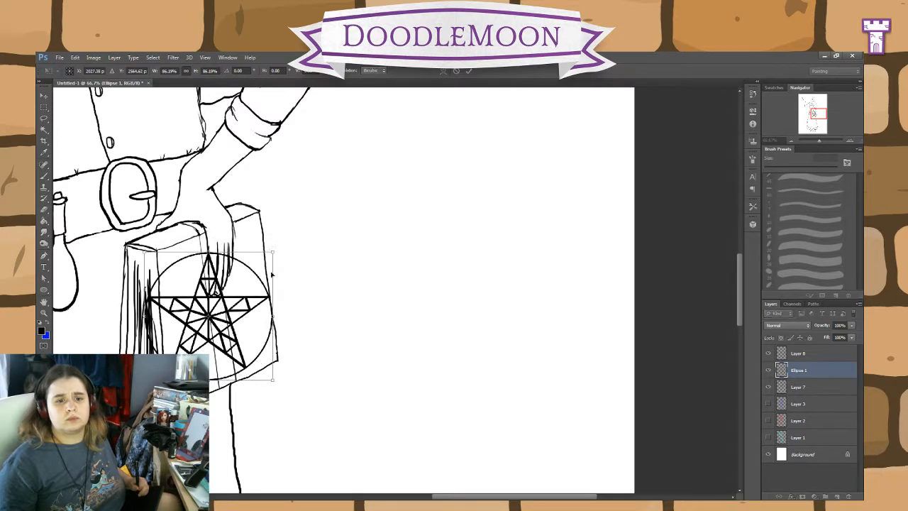
{"action": "left_click_drag", "start_coordinate": [145, 380], "coordinate": [165, 360]}
{"action": "left_click_drag", "start_coordinate": [266, 333], "coordinate": [263, 359]}
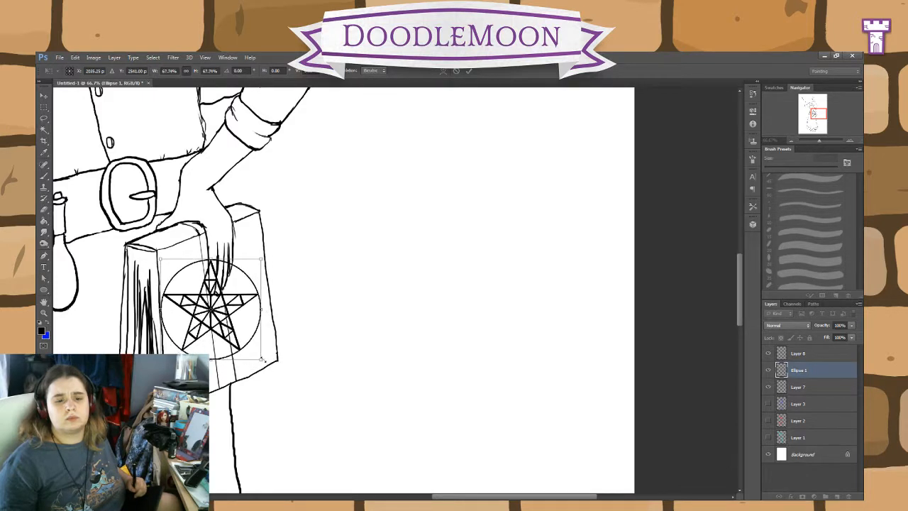
{"action": "left_click_drag", "start_coordinate": [160, 360], "coordinate": [166, 355]}
{"action": "left_click_drag", "start_coordinate": [216, 326], "coordinate": [219, 329]}
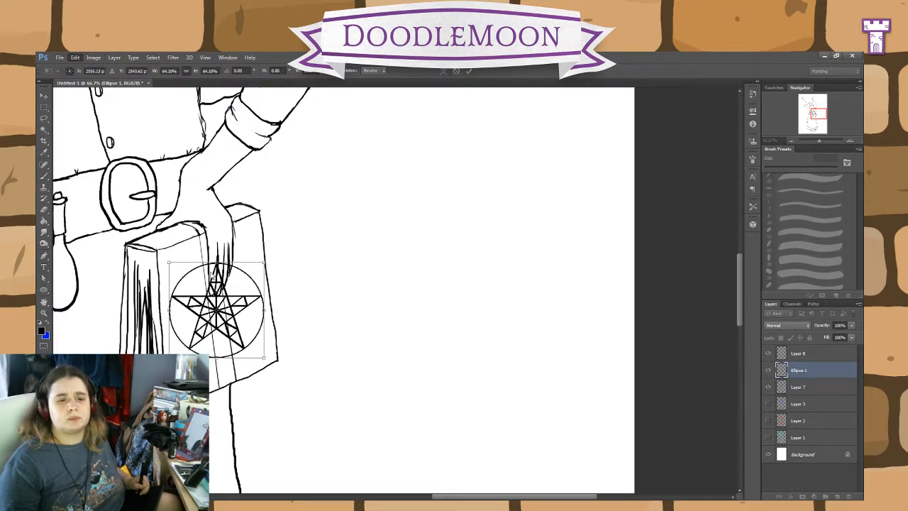
Step: Distort and tilt the pentagram emblem to follow the book cover's perspective, centring it between the cover's edges, and apply the transformation
{"action": "left_click_drag", "start_coordinate": [264, 264], "coordinate": [265, 267]}
{"action": "left_click_drag", "start_coordinate": [266, 357], "coordinate": [225, 321]}
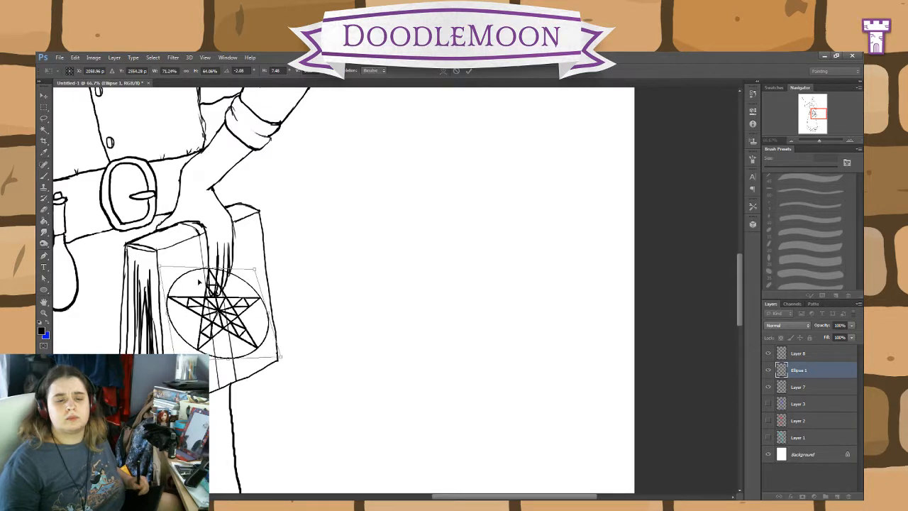
{"action": "left_click_drag", "start_coordinate": [168, 310], "coordinate": [210, 336]}
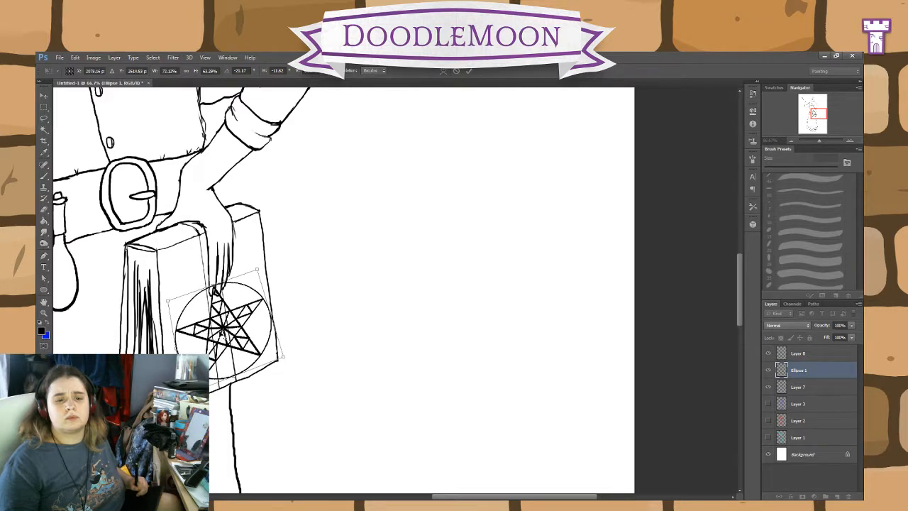
{"action": "left_click_drag", "start_coordinate": [241, 303], "coordinate": [229, 292]}
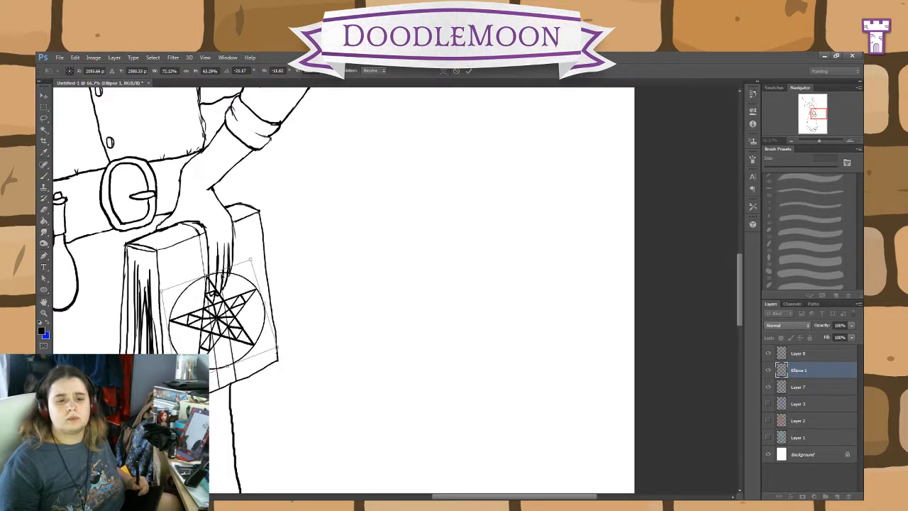
{"action": "left_click_drag", "start_coordinate": [259, 261], "coordinate": [251, 260]}
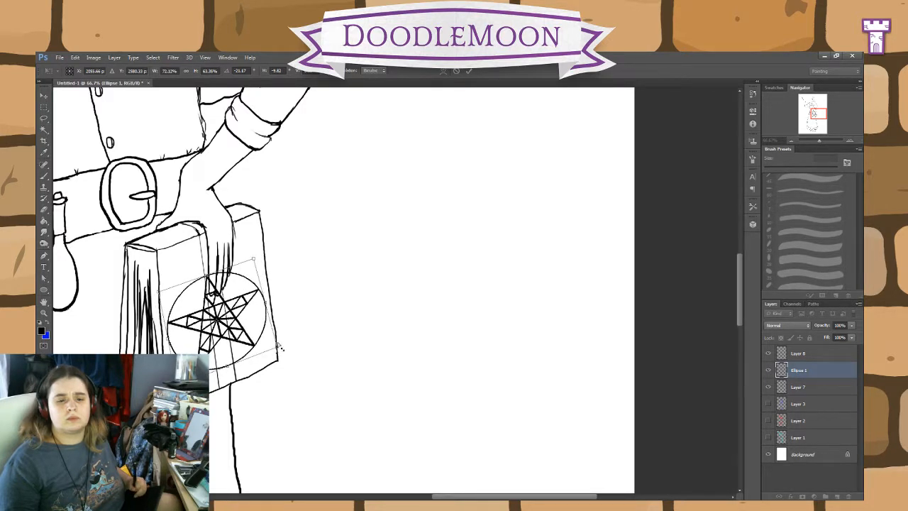
{"action": "left_click_drag", "start_coordinate": [276, 348], "coordinate": [271, 350]}
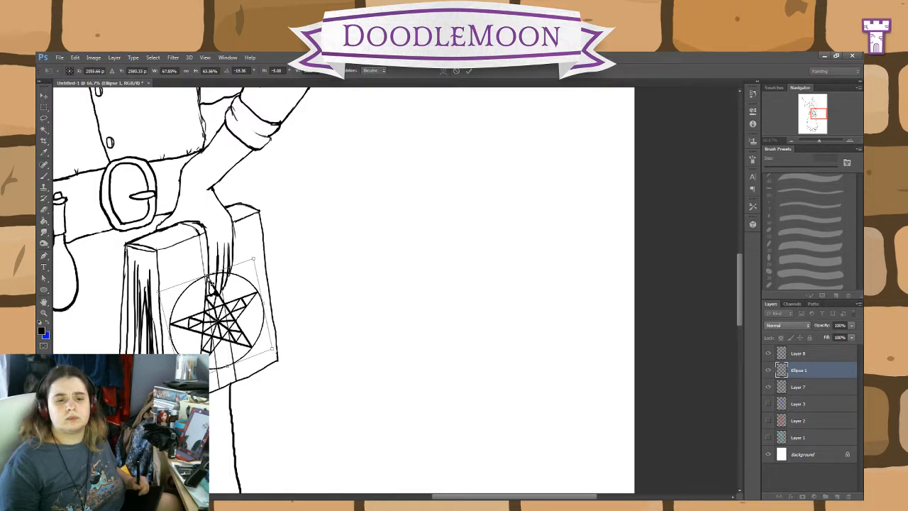
{"action": "mouse_move", "coordinate": [209, 278]}
{"action": "left_mouse_down"}
{"action": "mouse_move", "coordinate": [220, 276]}
{"action": "mouse_move", "coordinate": [213, 268]}
{"action": "left_mouse_up"}
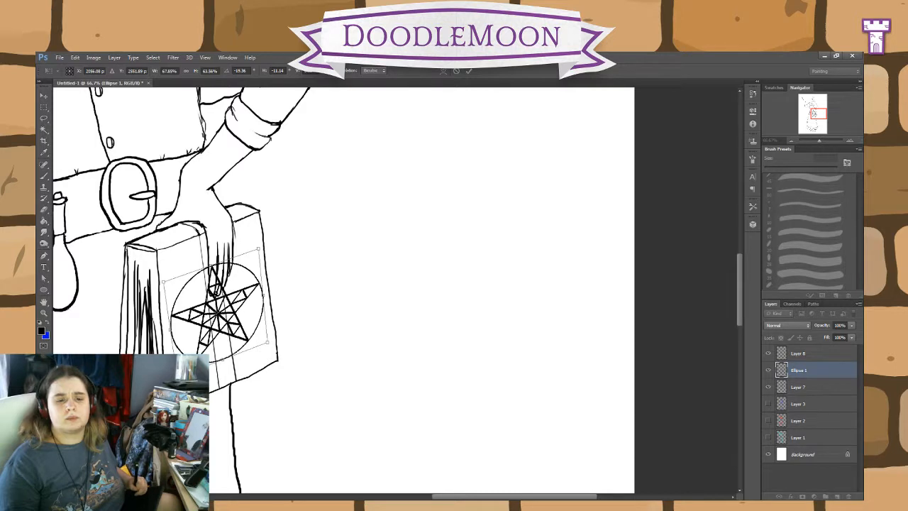
{"action": "left_click_drag", "start_coordinate": [267, 342], "coordinate": [270, 341]}
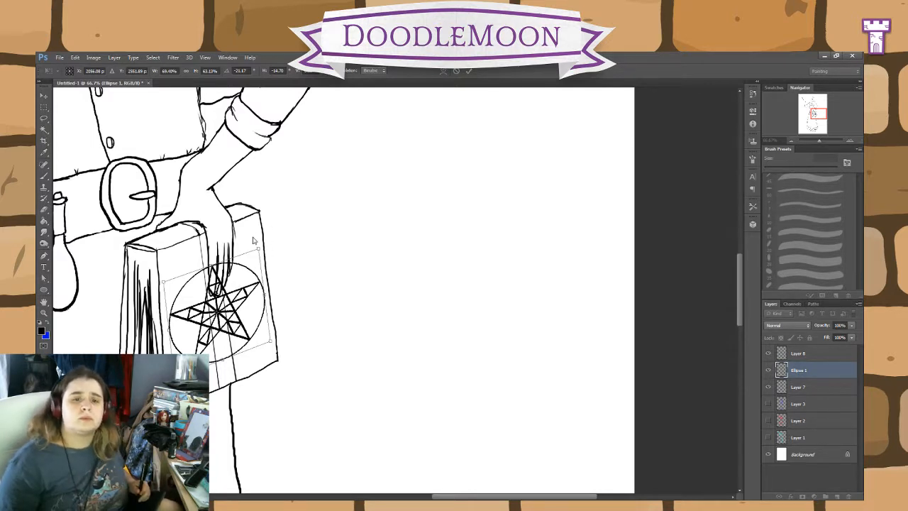
{"action": "left_click", "coordinate": [470, 72]}
Step: Rotate the skewed emblem about 18° clockwise so the star stands upright on the cover
{"action": "key", "text": "ctrl+t"}
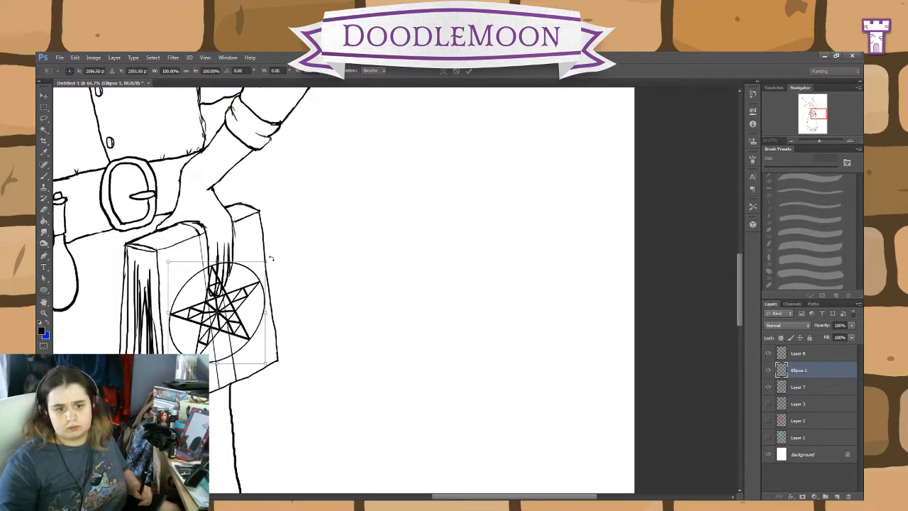
{"action": "left_click_drag", "start_coordinate": [273, 251], "coordinate": [290, 274]}
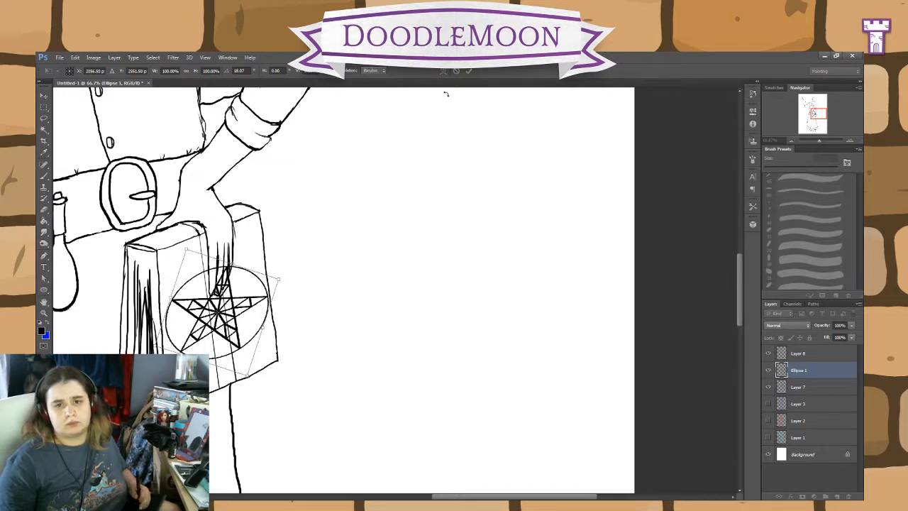
{"action": "left_click", "coordinate": [468, 72]}
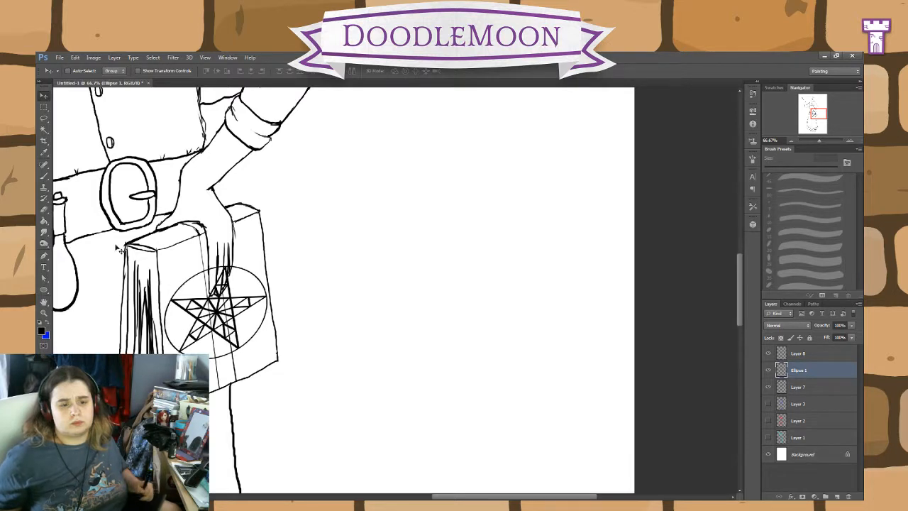
Step: Brush spiral-ended corner ornaments with the 10 px brush in the book cover's upper-left, lower-left and lower-right corners
{"action": "left_click", "coordinate": [44, 175]}
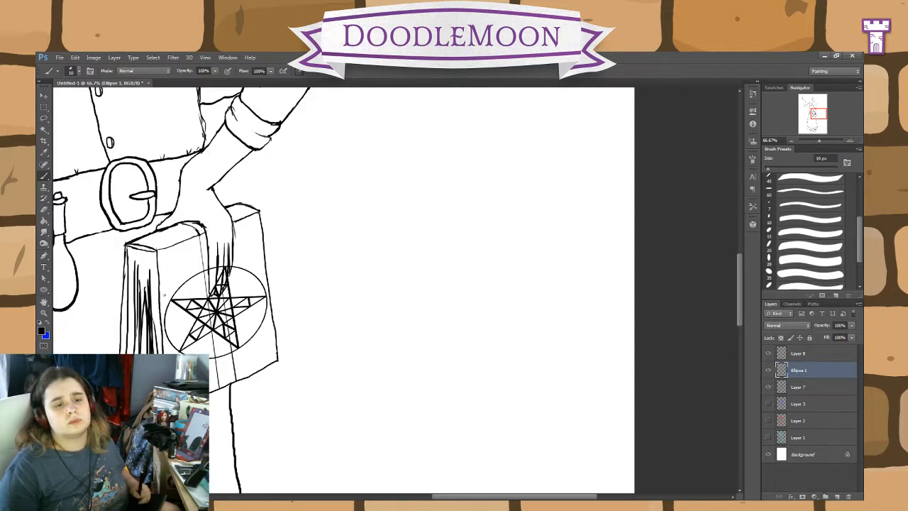
{"action": "left_click_drag", "start_coordinate": [165, 295], "coordinate": [159, 260]}
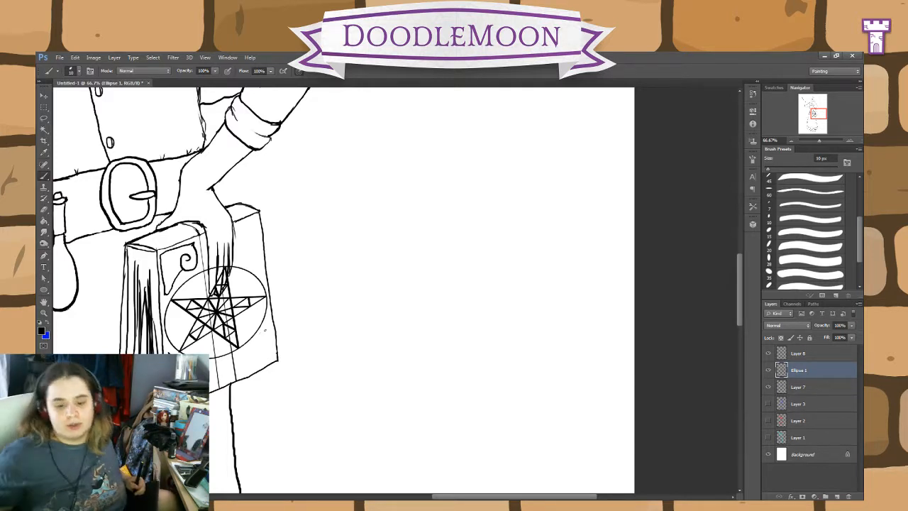
{"action": "key", "text": "ctrl+plus"}
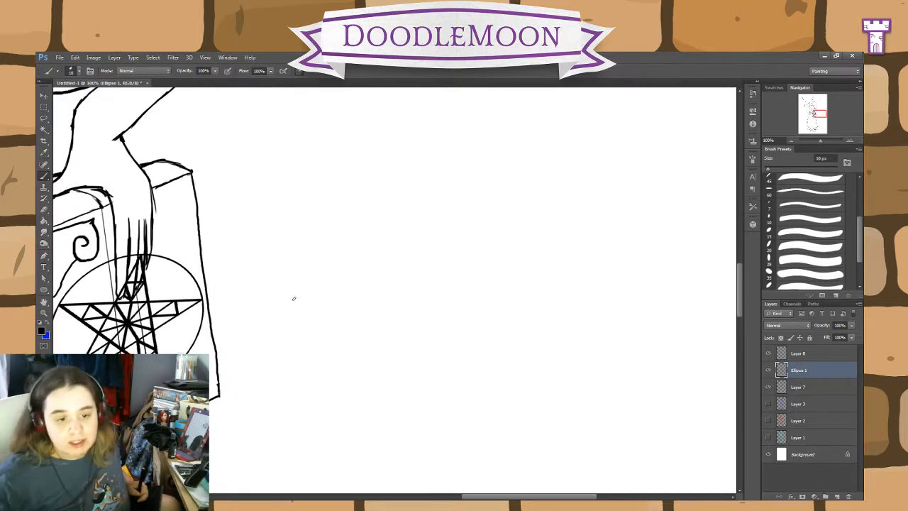
{"action": "mouse_move", "coordinate": [376, 310]}
{"action": "left_mouse_down"}
{"action": "mouse_move", "coordinate": [454, 257]}
{"action": "mouse_move", "coordinate": [464, 292]}
{"action": "left_mouse_up"}
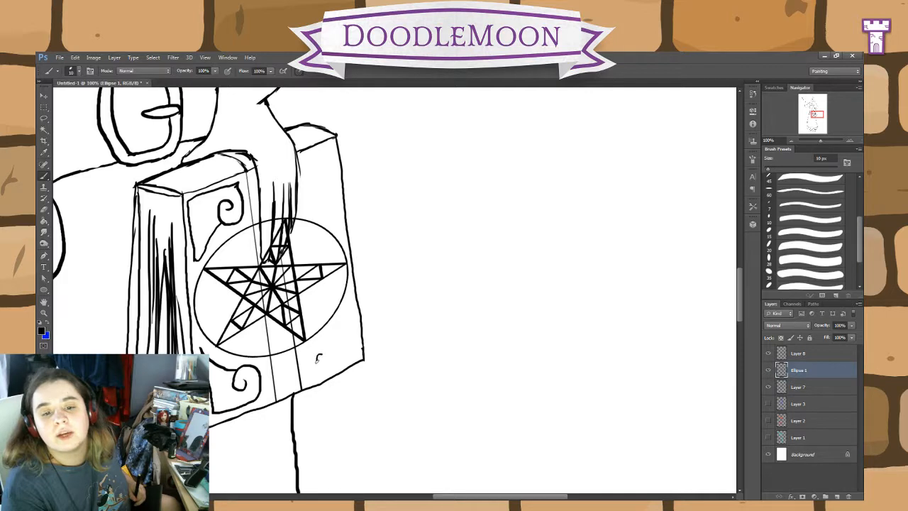
{"action": "mouse_move", "coordinate": [329, 346]}
{"action": "left_mouse_down"}
{"action": "mouse_move", "coordinate": [313, 343]}
{"action": "mouse_move", "coordinate": [309, 371]}
{"action": "mouse_move", "coordinate": [338, 364]}
{"action": "mouse_move", "coordinate": [352, 344]}
{"action": "mouse_move", "coordinate": [348, 299]}
{"action": "left_mouse_up"}
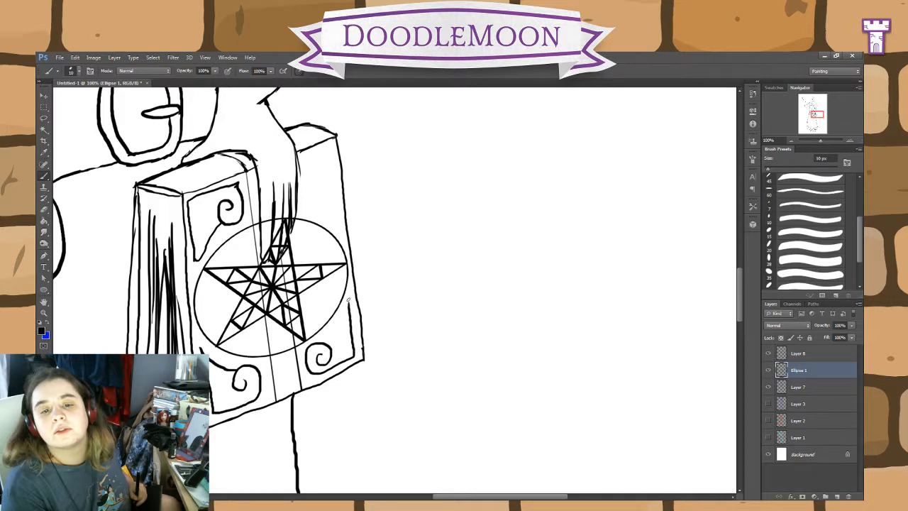
{"action": "left_click_drag", "start_coordinate": [323, 344], "coordinate": [348, 308]}
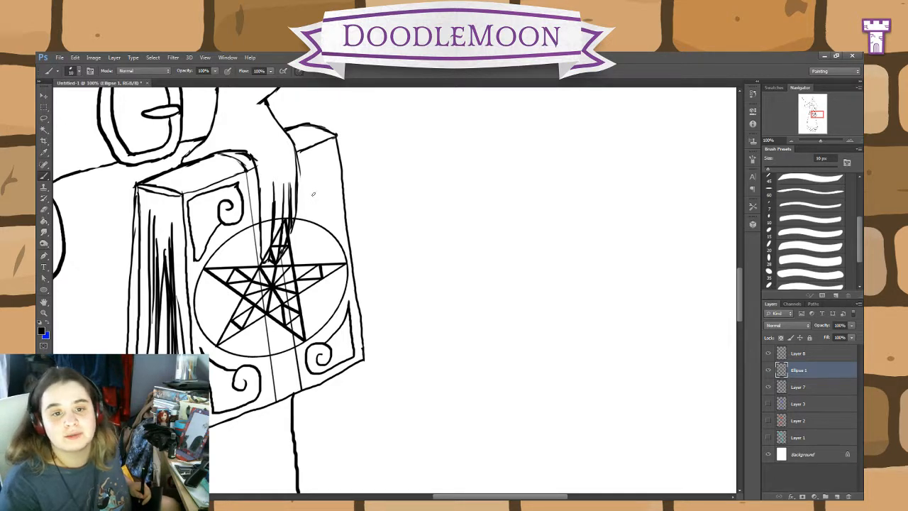
Step: Brush a matching scroll ornament in the cover's upper-right corner, partly hidden by the hand, and erase its stray end
{"action": "mouse_move", "coordinate": [339, 226]}
{"action": "left_mouse_down"}
{"action": "mouse_move", "coordinate": [329, 157]}
{"action": "mouse_move", "coordinate": [308, 160]}
{"action": "left_mouse_up"}
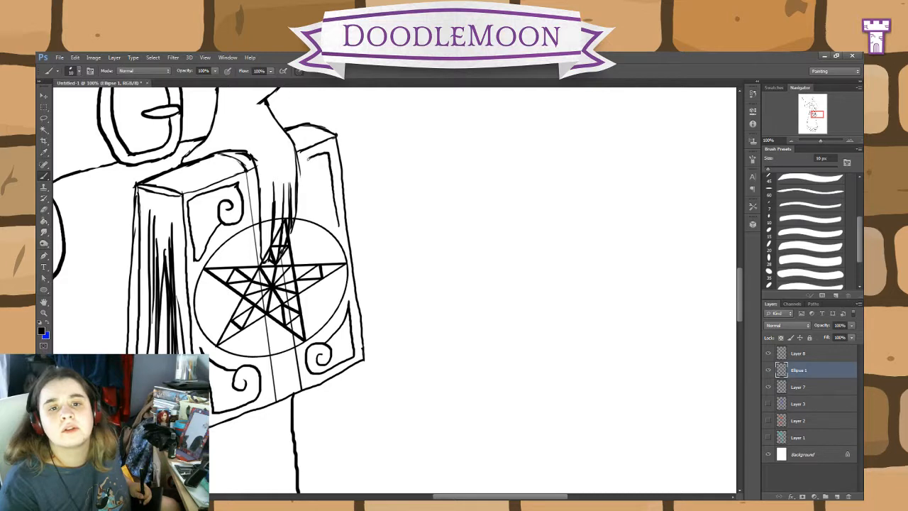
{"action": "mouse_move", "coordinate": [339, 226]}
{"action": "left_mouse_down"}
{"action": "mouse_move", "coordinate": [307, 203]}
{"action": "mouse_move", "coordinate": [308, 183]}
{"action": "left_mouse_up"}
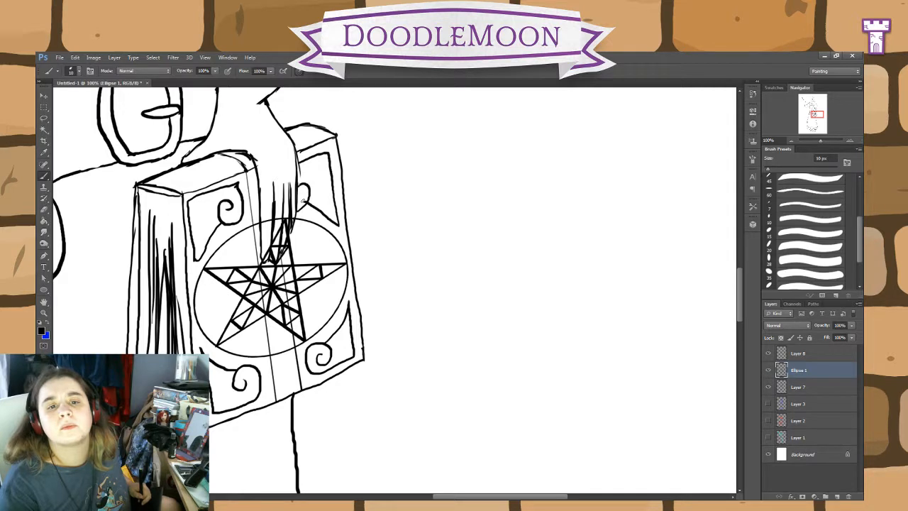
{"action": "left_click", "coordinate": [44, 209]}
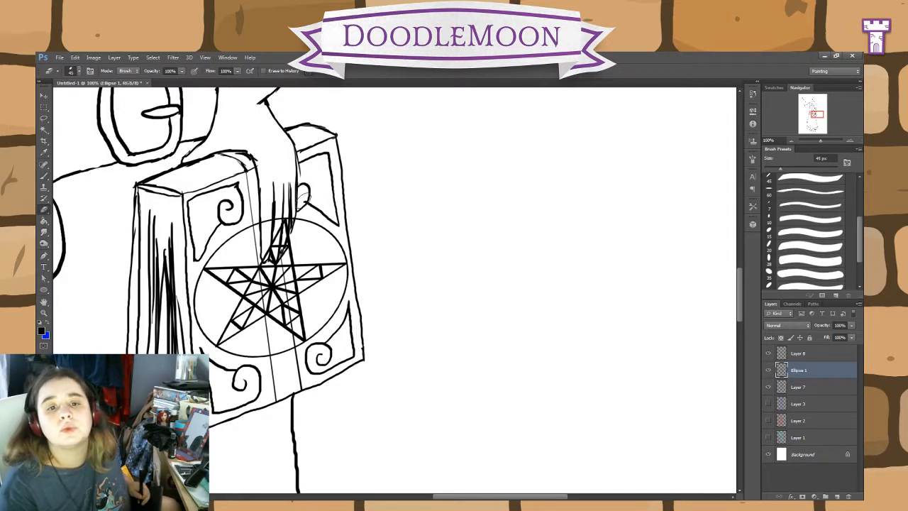
{"action": "left_click_drag", "start_coordinate": [304, 193], "coordinate": [301, 209]}
{"action": "left_click", "coordinate": [44, 175]}
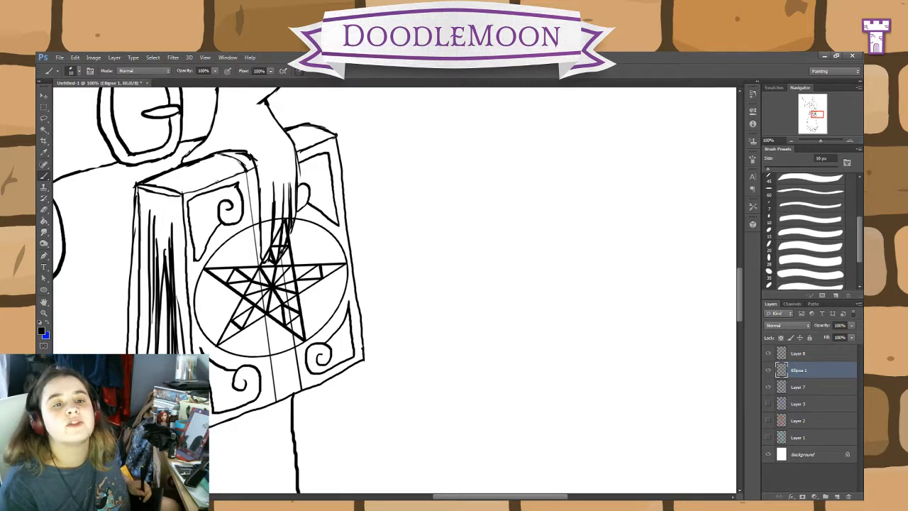
Step: Brush curved bands and fine hatching lines across the book's top edge on both sides of the hand
{"action": "mouse_move", "coordinate": [220, 181]}
{"action": "left_mouse_down"}
{"action": "mouse_move", "coordinate": [197, 167]}
{"action": "mouse_move", "coordinate": [216, 184]}
{"action": "left_mouse_up"}
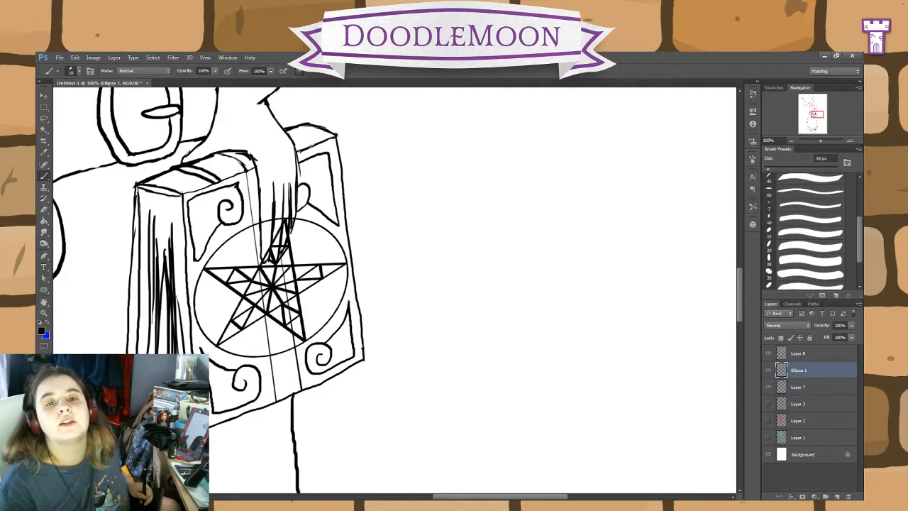
{"action": "mouse_move", "coordinate": [311, 144]}
{"action": "left_mouse_down"}
{"action": "mouse_move", "coordinate": [291, 139]}
{"action": "mouse_move", "coordinate": [323, 132]}
{"action": "mouse_move", "coordinate": [303, 127]}
{"action": "left_mouse_up"}
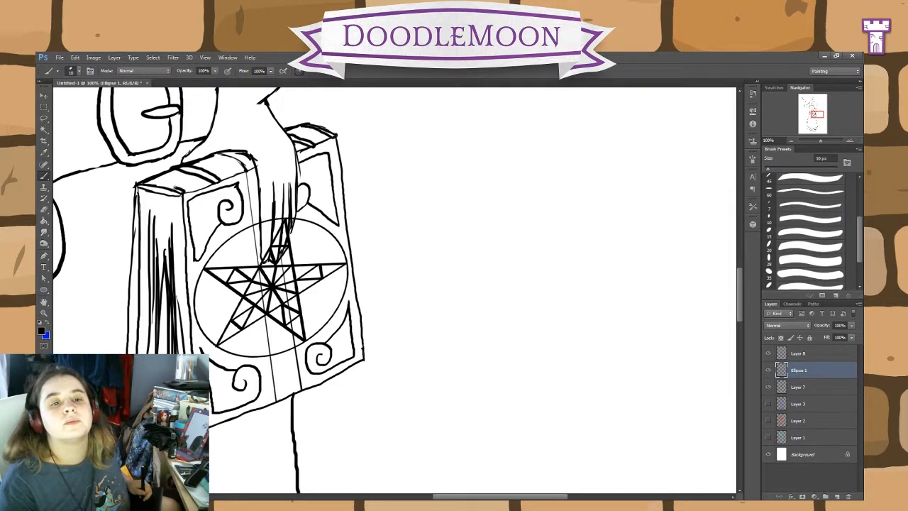
{"action": "left_click_drag", "start_coordinate": [175, 188], "coordinate": [158, 181]}
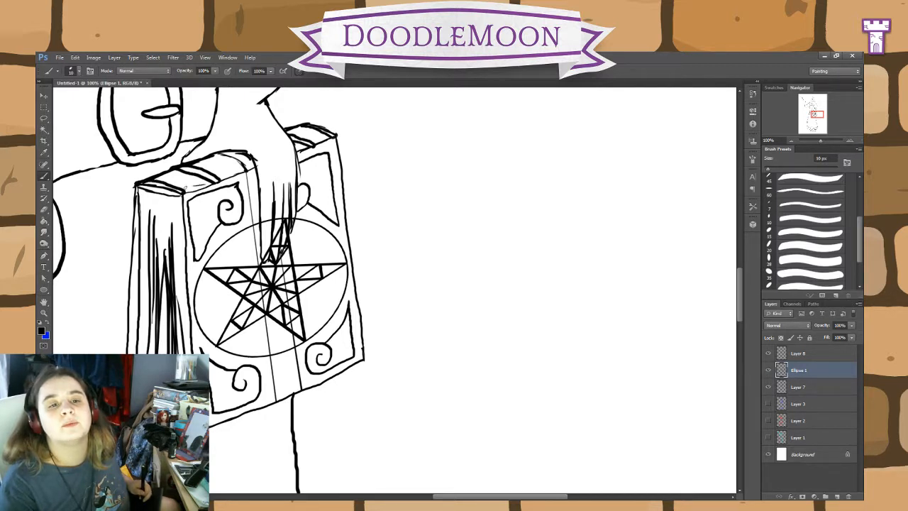
{"action": "left_click_drag", "start_coordinate": [183, 189], "coordinate": [203, 184]}
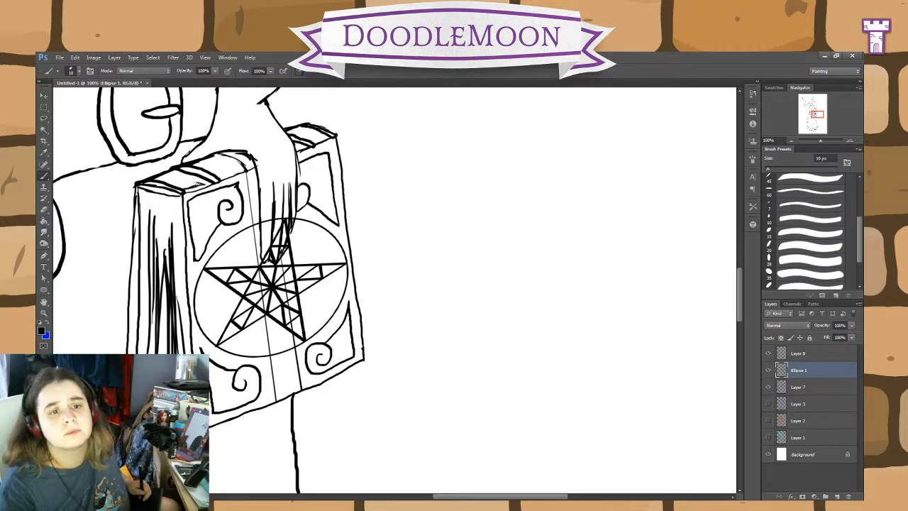
{"action": "mouse_move", "coordinate": [201, 184]}
{"action": "left_mouse_down"}
{"action": "mouse_move", "coordinate": [161, 180]}
{"action": "mouse_move", "coordinate": [180, 179]}
{"action": "left_mouse_up"}
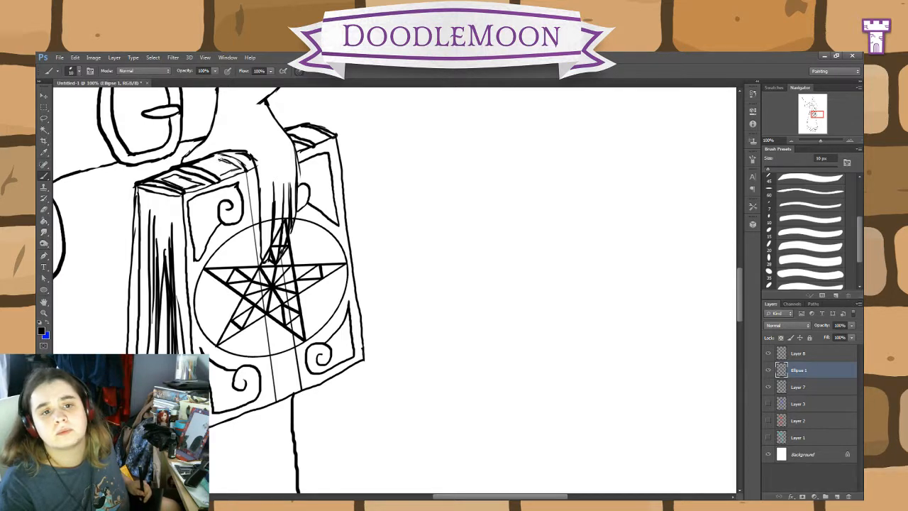
{"action": "left_click_drag", "start_coordinate": [198, 166], "coordinate": [221, 177]}
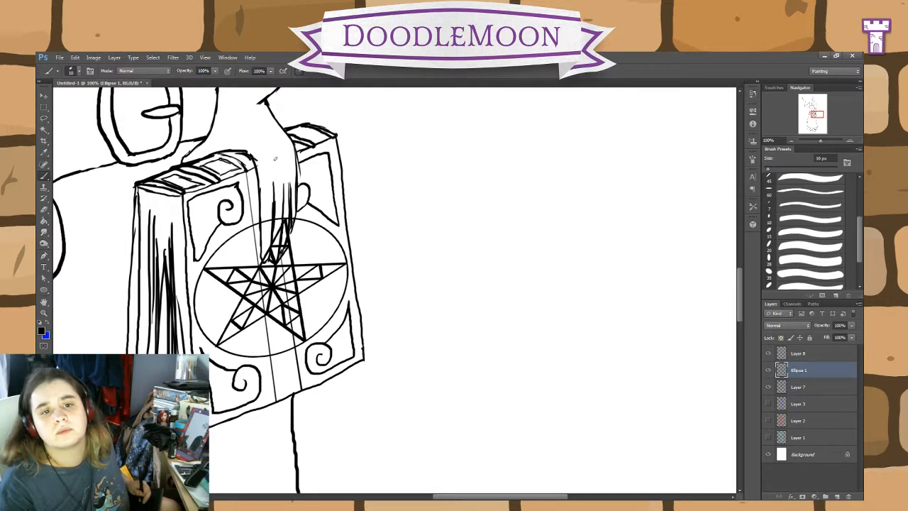
{"action": "left_click_drag", "start_coordinate": [315, 142], "coordinate": [324, 136]}
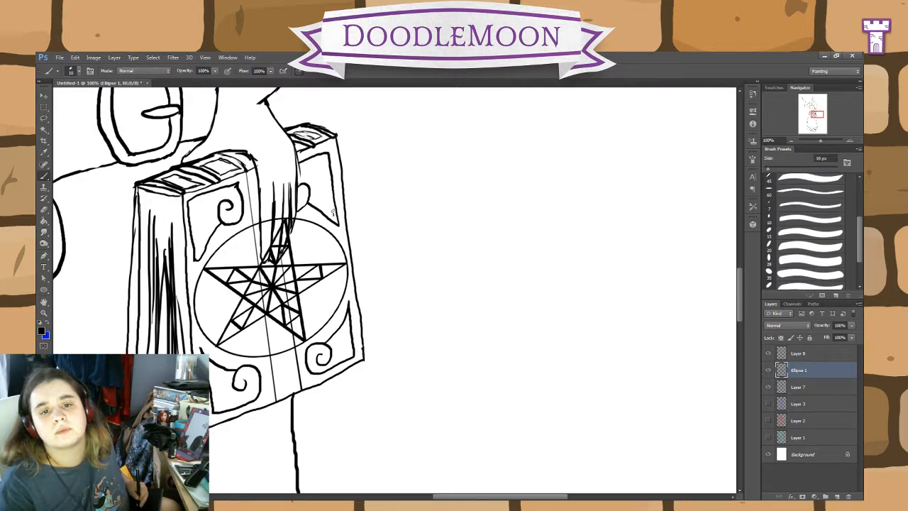
Step: Add inner contour lines inside all four scroll ornaments at the book cover's corners
{"action": "left_click_drag", "start_coordinate": [332, 211], "coordinate": [327, 189]}
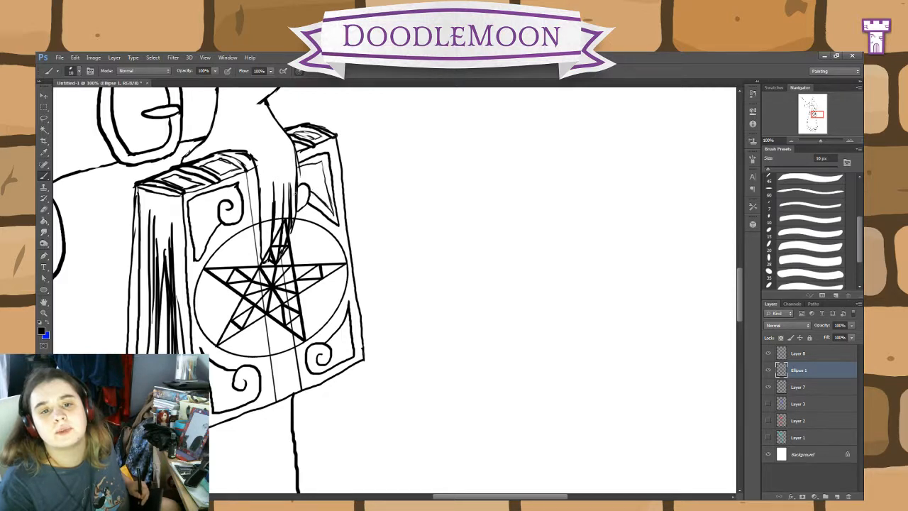
{"action": "mouse_move", "coordinate": [200, 250]}
{"action": "left_mouse_down"}
{"action": "mouse_move", "coordinate": [192, 212]}
{"action": "mouse_move", "coordinate": [218, 201]}
{"action": "left_mouse_up"}
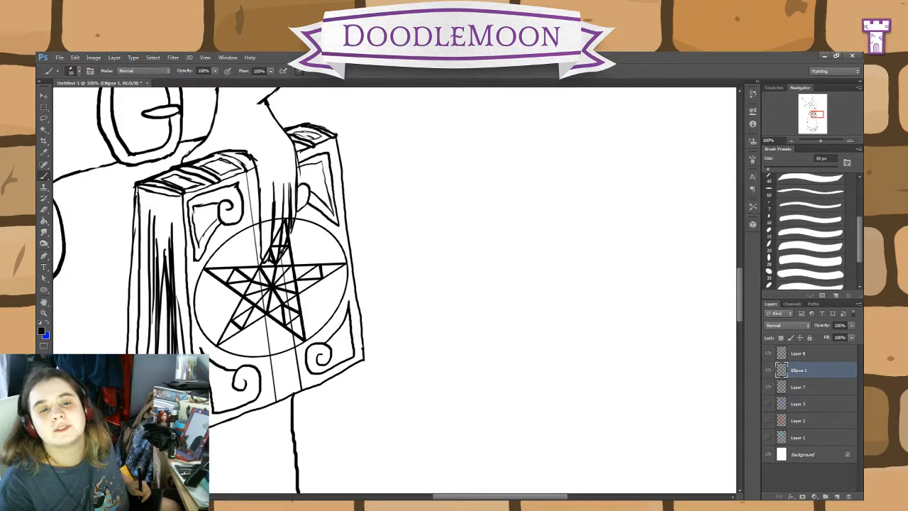
{"action": "mouse_move", "coordinate": [235, 377]}
{"action": "left_mouse_down"}
{"action": "mouse_move", "coordinate": [214, 370]}
{"action": "mouse_move", "coordinate": [216, 394]}
{"action": "mouse_move", "coordinate": [242, 401]}
{"action": "left_mouse_up"}
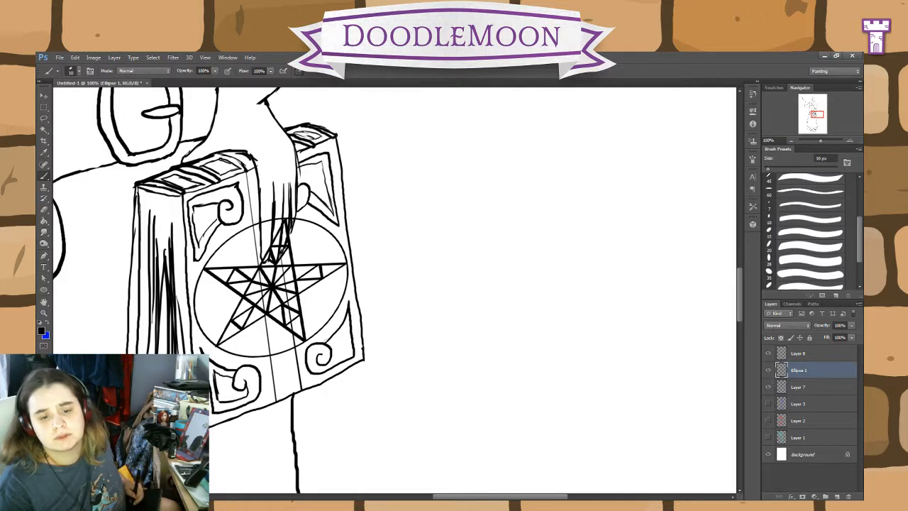
{"action": "mouse_move", "coordinate": [332, 360]}
{"action": "left_mouse_down"}
{"action": "mouse_move", "coordinate": [351, 353]}
{"action": "mouse_move", "coordinate": [349, 326]}
{"action": "mouse_move", "coordinate": [335, 340]}
{"action": "left_mouse_up"}
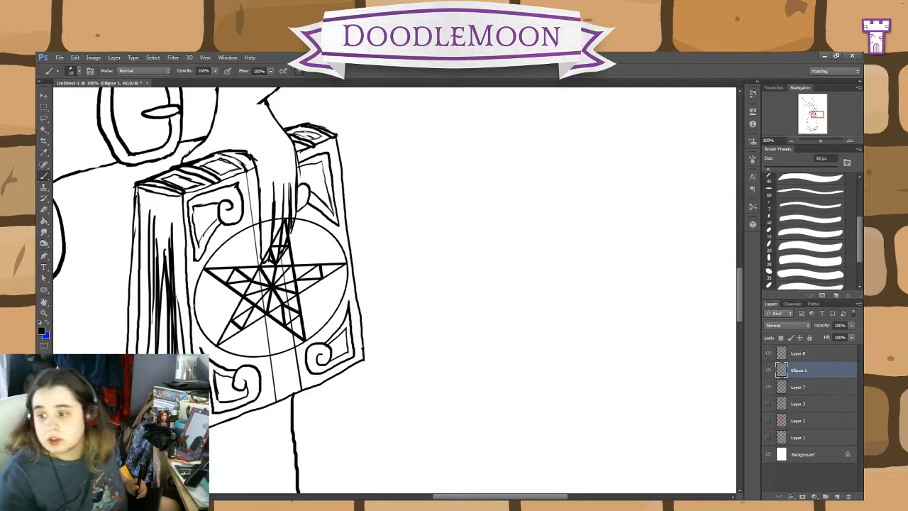
Step: Erase the pentagram and circle lines crossing the fingers and book strap, and brush a buckle, pointed strap end and punched holes on the strap
{"action": "left_click", "coordinate": [44, 210]}
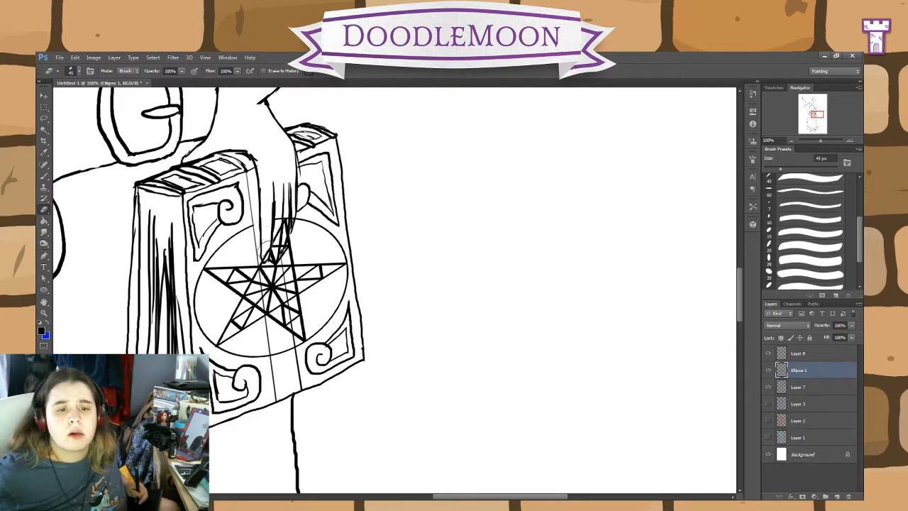
{"action": "mouse_move", "coordinate": [264, 247]}
{"action": "left_mouse_down"}
{"action": "mouse_move", "coordinate": [281, 372]}
{"action": "mouse_move", "coordinate": [281, 338]}
{"action": "mouse_move", "coordinate": [287, 346]}
{"action": "mouse_move", "coordinate": [271, 228]}
{"action": "mouse_move", "coordinate": [279, 220]}
{"action": "mouse_move", "coordinate": [277, 247]}
{"action": "mouse_move", "coordinate": [288, 211]}
{"action": "mouse_move", "coordinate": [273, 267]}
{"action": "left_mouse_up"}
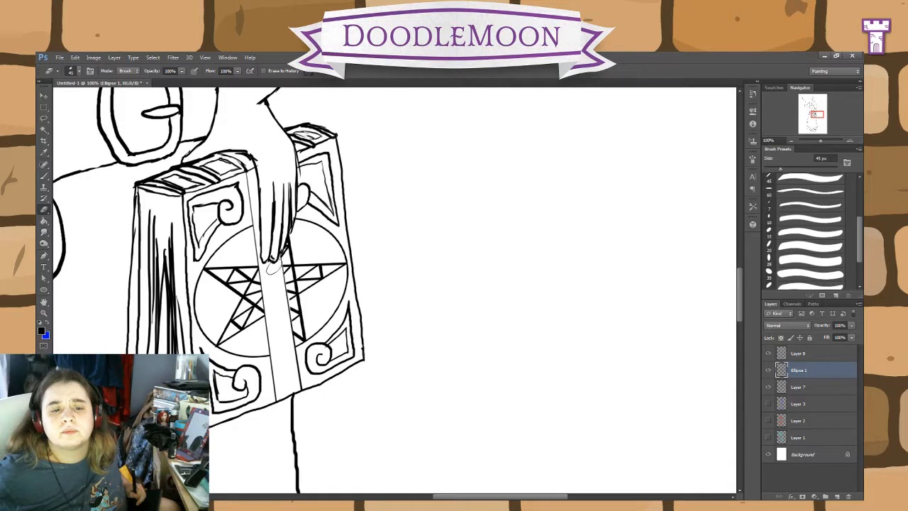
{"action": "key", "text": "b"}
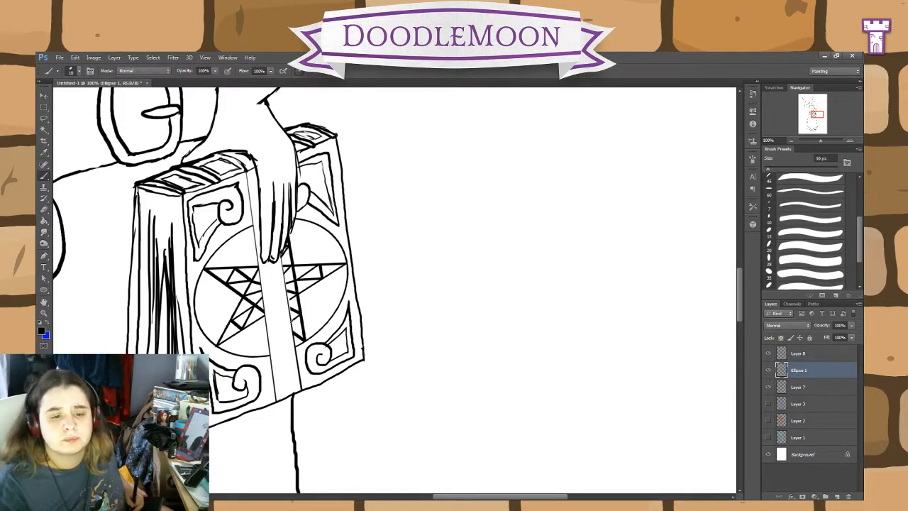
{"action": "mouse_move", "coordinate": [293, 334]}
{"action": "left_mouse_down"}
{"action": "mouse_move", "coordinate": [271, 346]}
{"action": "mouse_move", "coordinate": [281, 360]}
{"action": "mouse_move", "coordinate": [268, 336]}
{"action": "left_mouse_up"}
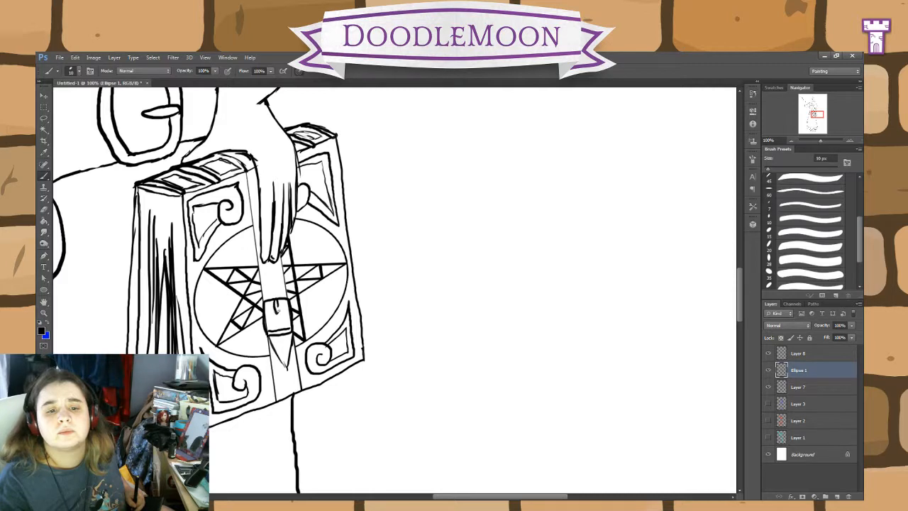
{"action": "left_click_drag", "start_coordinate": [283, 304], "coordinate": [289, 325]}
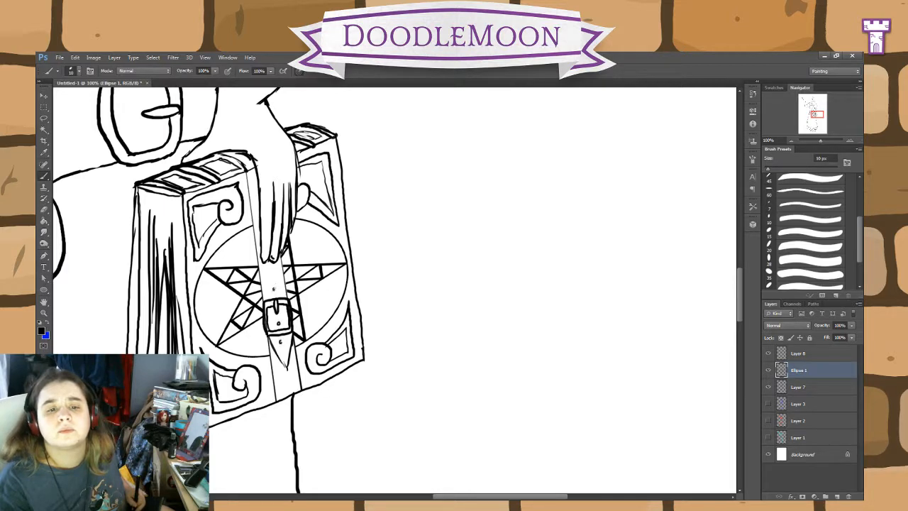
Step: Brush a belt loop line beside the hand and a rectangular holder with inner border lines on the belt behind the hanging flasks
{"action": "left_click_drag", "start_coordinate": [395, 277], "coordinate": [588, 326]}
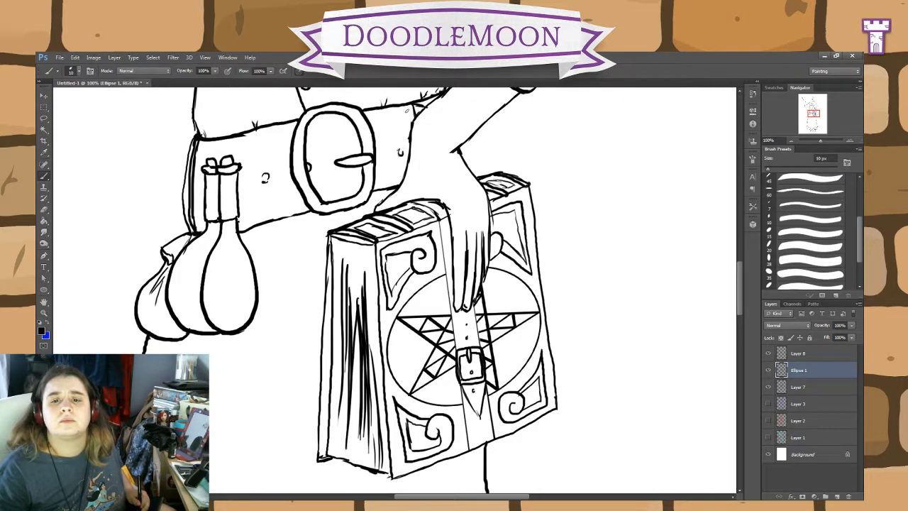
{"action": "left_click_drag", "start_coordinate": [400, 111], "coordinate": [404, 157]}
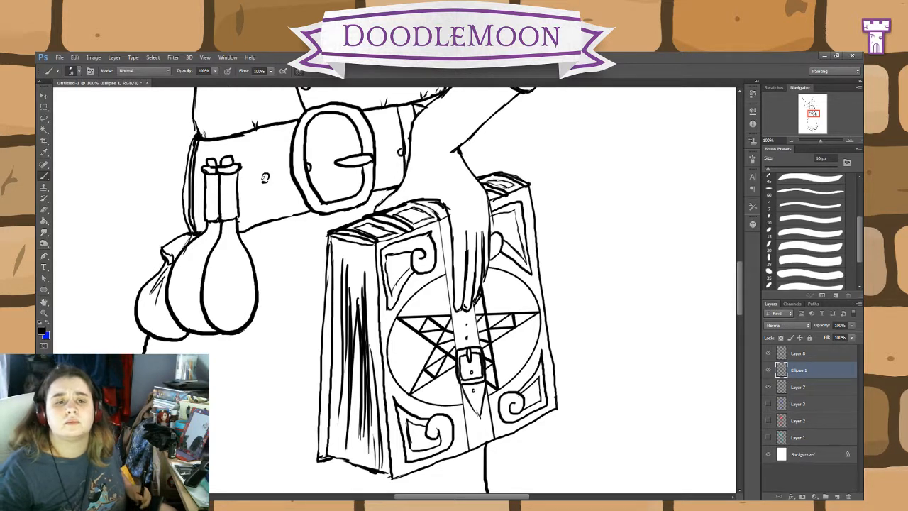
{"action": "left_click_drag", "start_coordinate": [265, 174], "coordinate": [252, 204]}
{"action": "left_click_drag", "start_coordinate": [241, 180], "coordinate": [251, 179]}
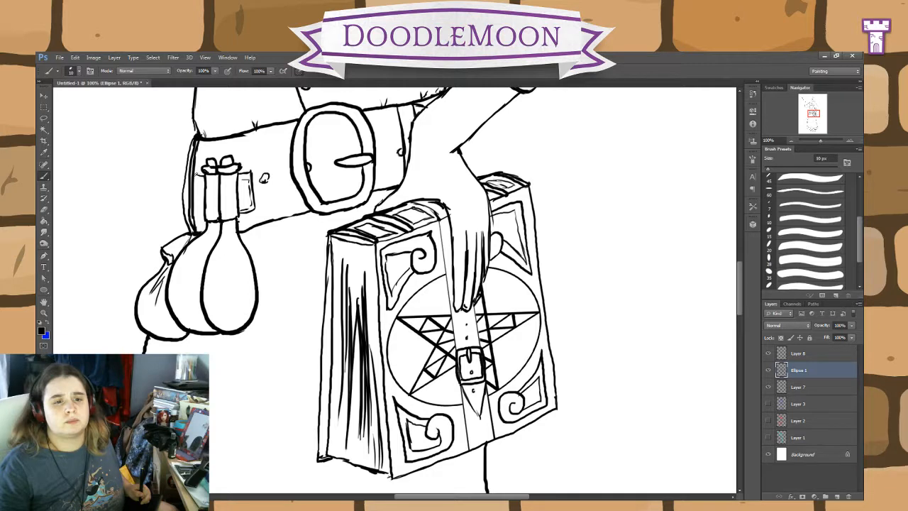
{"action": "left_click_drag", "start_coordinate": [196, 173], "coordinate": [197, 217]}
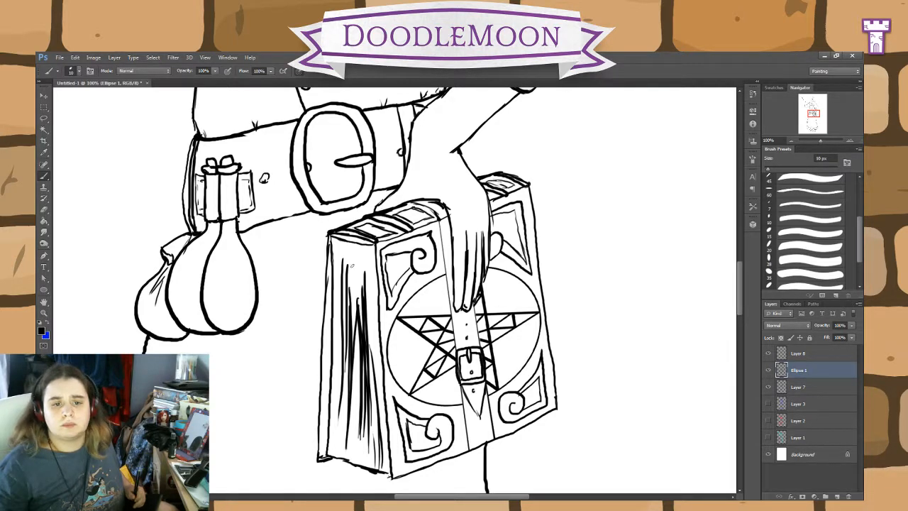
Step: Erase the stray marks inside the lower edge and corner of the cape on Layer 7
{"action": "scroll", "coordinate": [396, 231], "scroll_direction": "up", "scroll_amount": 6}
{"action": "scroll", "coordinate": [416, 316], "scroll_direction": "up", "scroll_amount": 8}
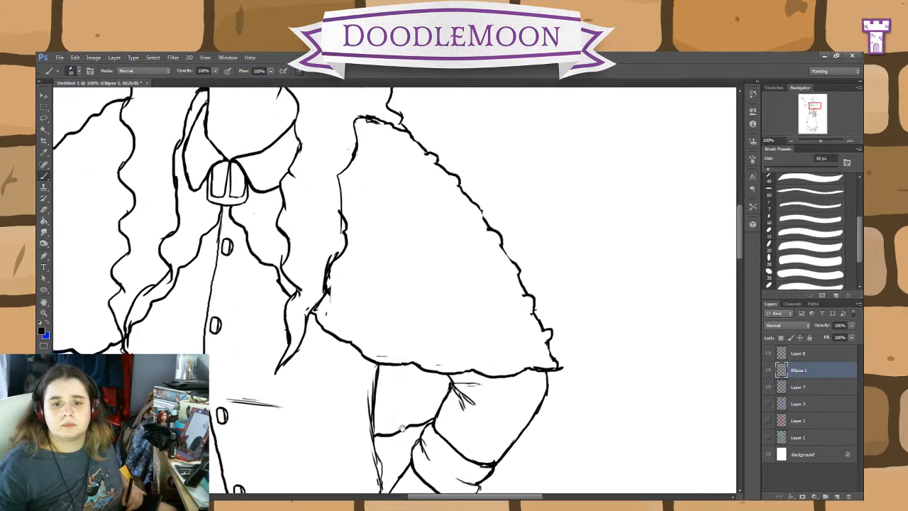
{"action": "left_click", "coordinate": [44, 206]}
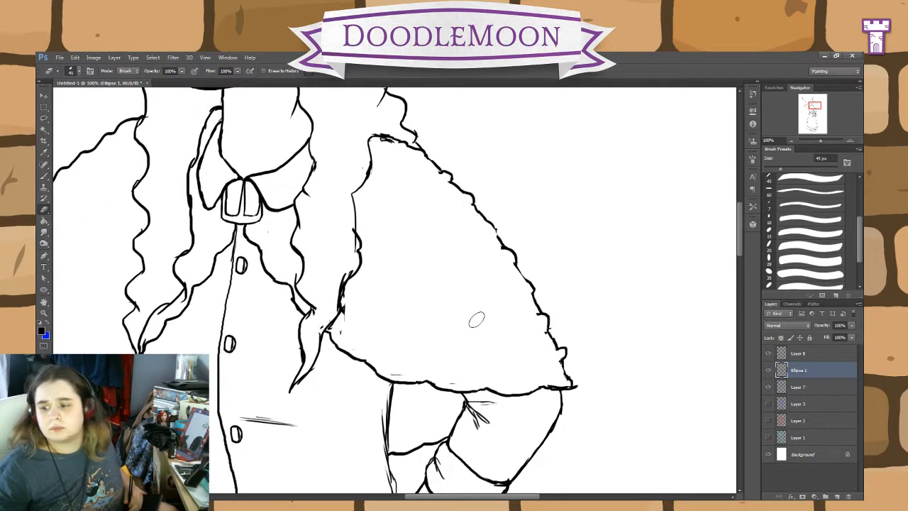
{"action": "left_click", "coordinate": [798, 353]}
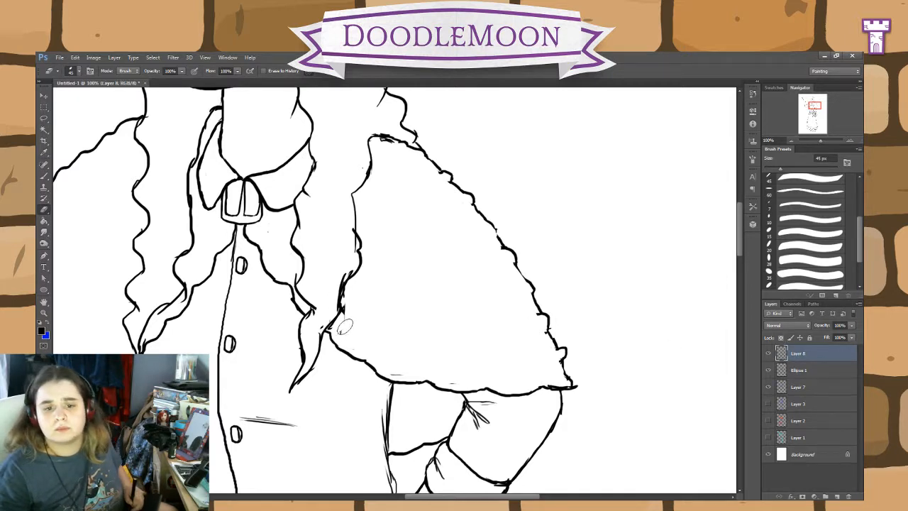
{"action": "left_click", "coordinate": [816, 386]}
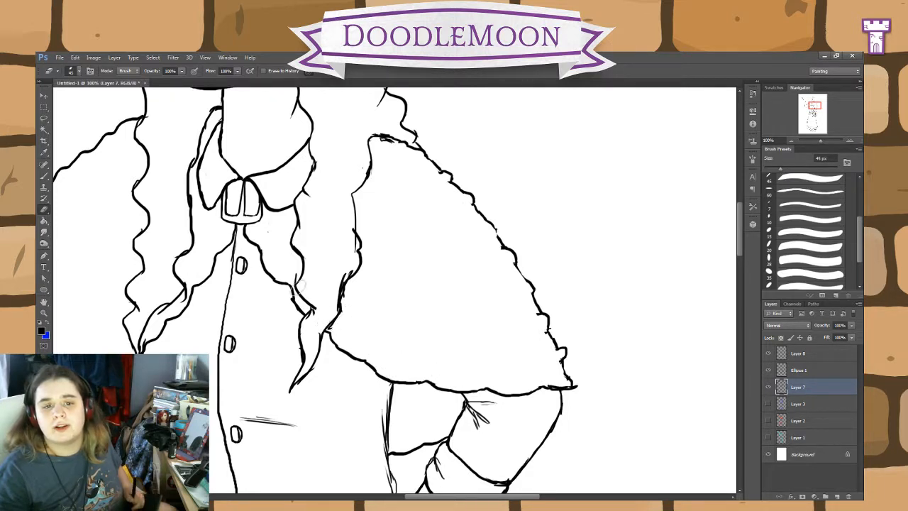
Step: Touch up the outer end of the eyelid line by the face outline and brush a pupil dot into each eye with the 10 px brush
{"action": "mouse_move", "coordinate": [426, 273]}
{"action": "left_mouse_down"}
{"action": "mouse_move", "coordinate": [498, 306]}
{"action": "mouse_move", "coordinate": [418, 347]}
{"action": "left_mouse_up"}
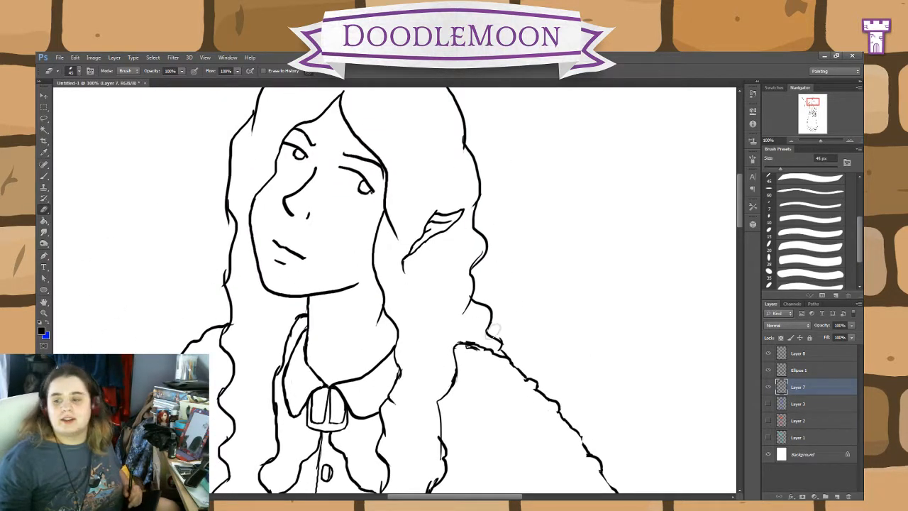
{"action": "left_click", "coordinate": [44, 176]}
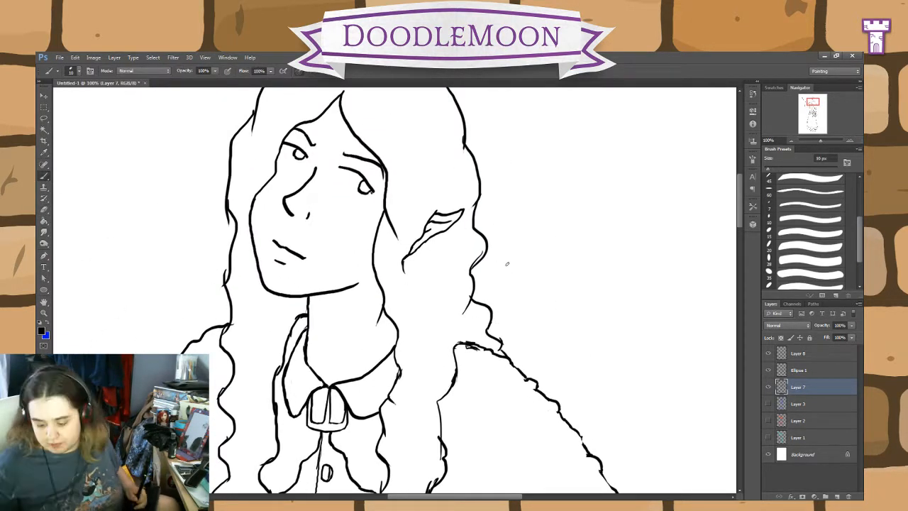
{"action": "key", "text": "ctrl+plus"}
{"action": "key", "text": "ctrl+plus"}
{"action": "left_click_drag", "start_coordinate": [392, 149], "coordinate": [567, 456]}
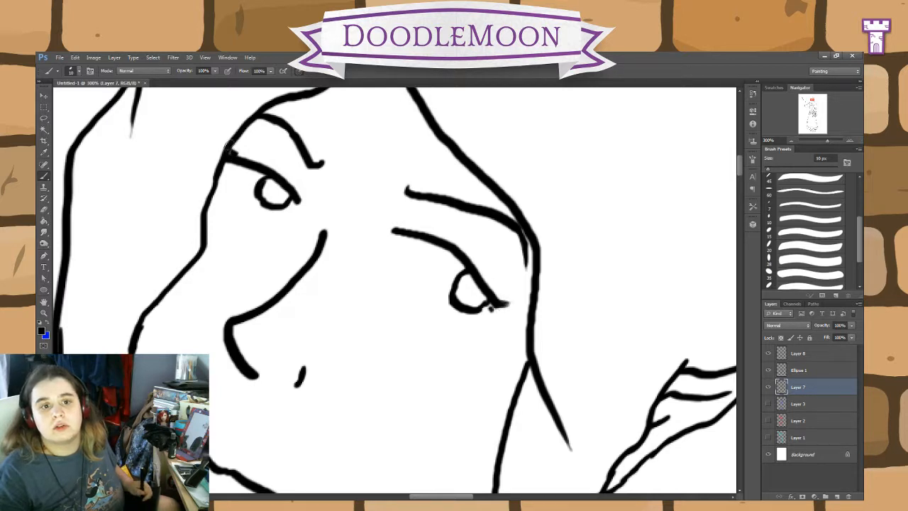
{"action": "left_click_drag", "start_coordinate": [235, 151], "coordinate": [234, 155]}
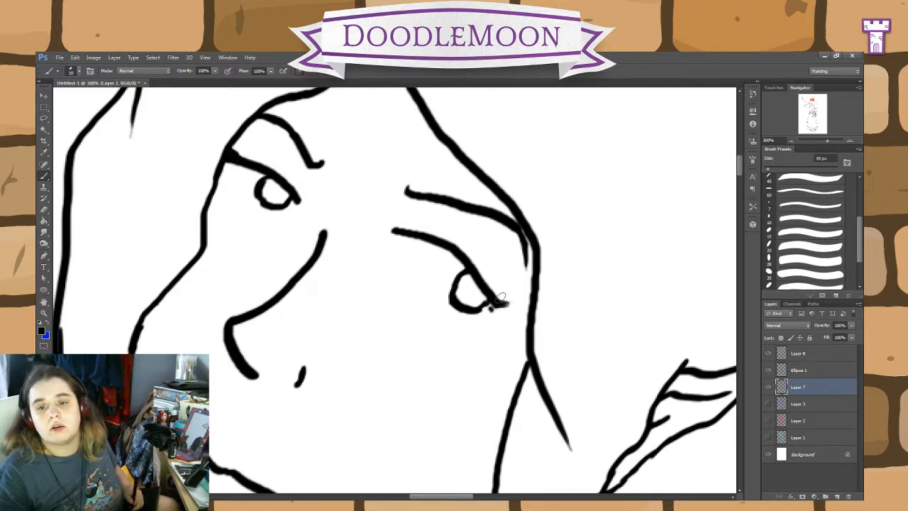
{"action": "left_click", "coordinate": [474, 293]}
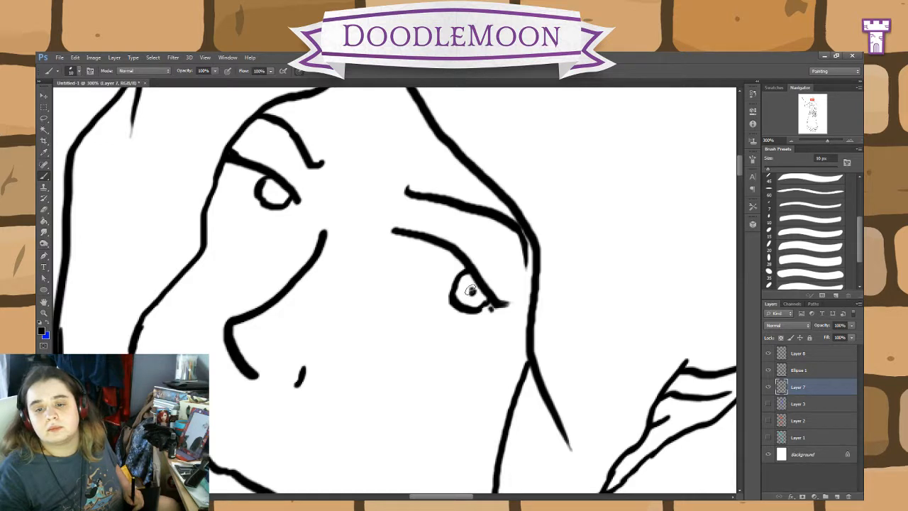
{"action": "left_click", "coordinate": [275, 190]}
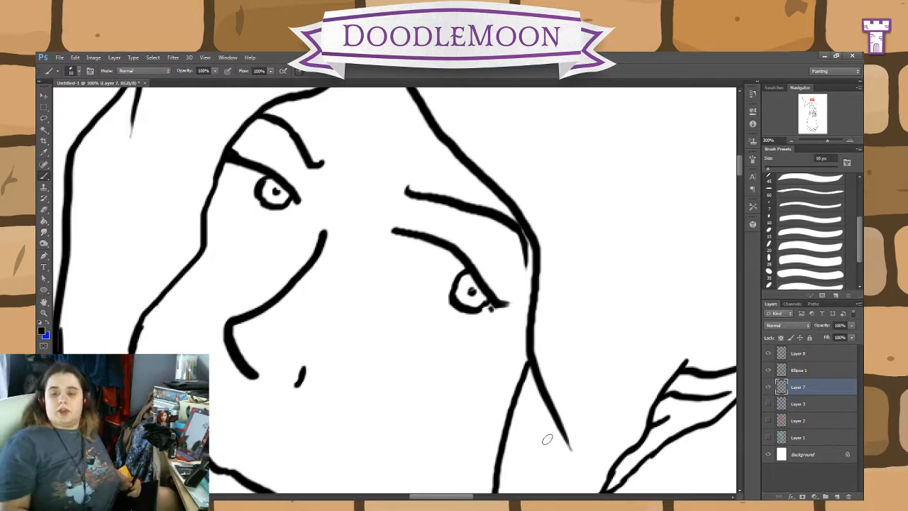
Step: Merge the line-art layers Layer 8, Ellipse 1 and Layer 7 into a single layer
{"action": "key", "text": "ctrl+minus"}
{"action": "key", "text": "ctrl+minus"}
{"action": "key", "text": "ctrl+minus"}
{"action": "key", "text": "ctrl+minus"}
{"action": "key", "text": "ctrl+minus"}
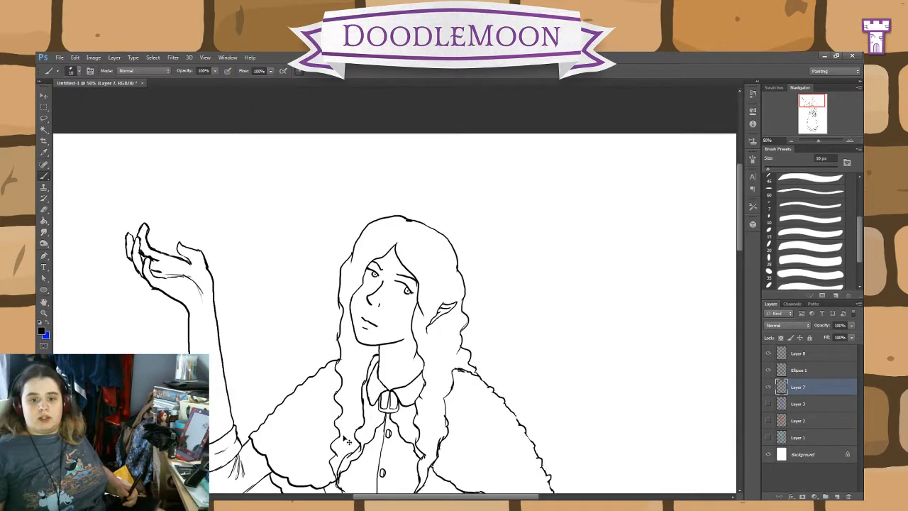
{"action": "mouse_move", "coordinate": [501, 356]}
{"action": "left_mouse_down"}
{"action": "mouse_move", "coordinate": [528, 310]}
{"action": "mouse_move", "coordinate": [518, 354]}
{"action": "left_mouse_up"}
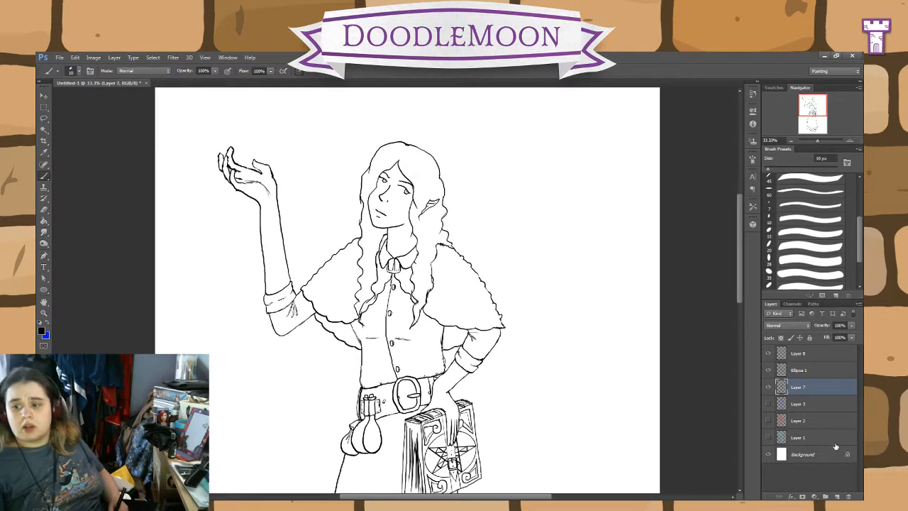
{"action": "left_click", "coordinate": [807, 353], "text": "shift"}
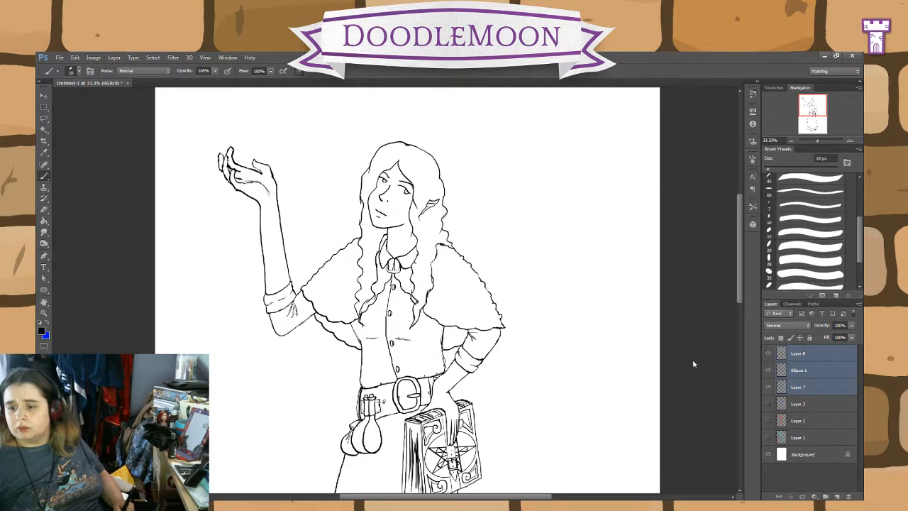
{"action": "key", "text": "ctrl+e"}
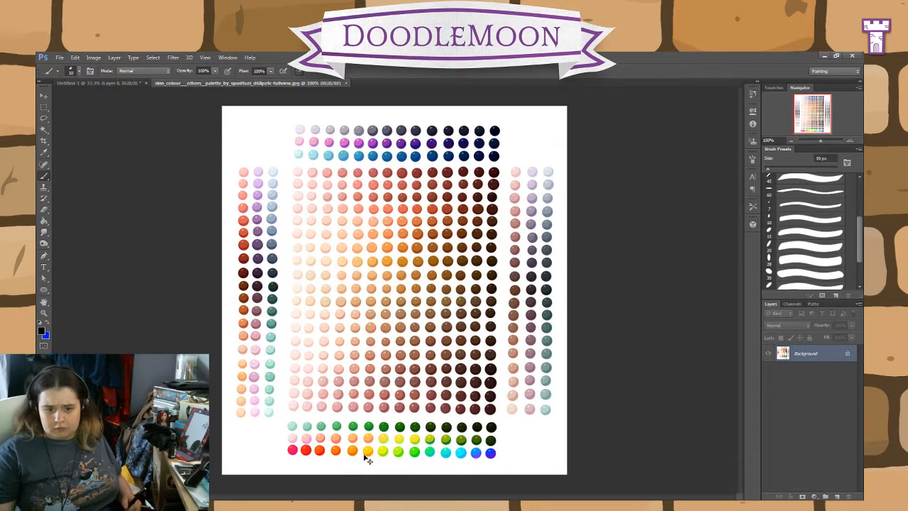
Step: Sample a pale skin tone from the skin colour palette image with the Eyedropper and return to the character drawing
{"action": "scroll", "coordinate": [343, 332], "scroll_direction": "up", "scroll_amount": 2}
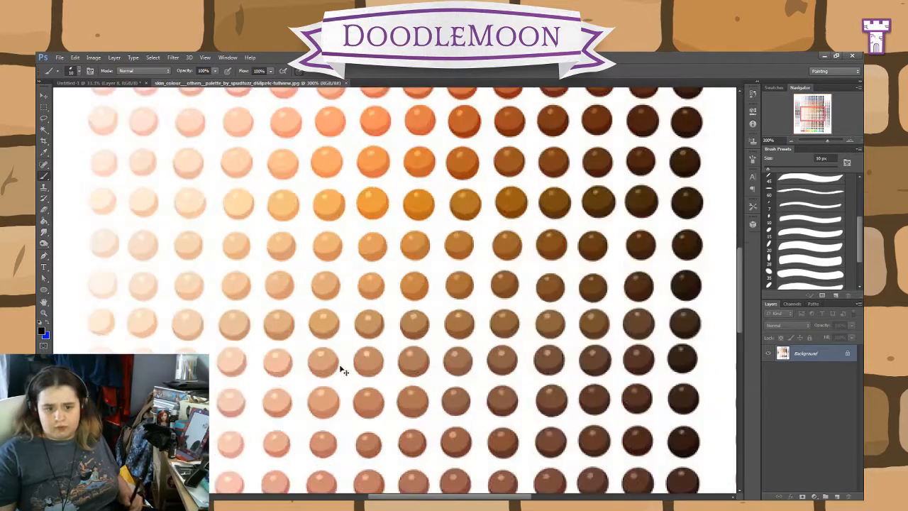
{"action": "key", "text": "ctrl+minus"}
{"action": "left_click_drag", "start_coordinate": [410, 363], "coordinate": [532, 328]}
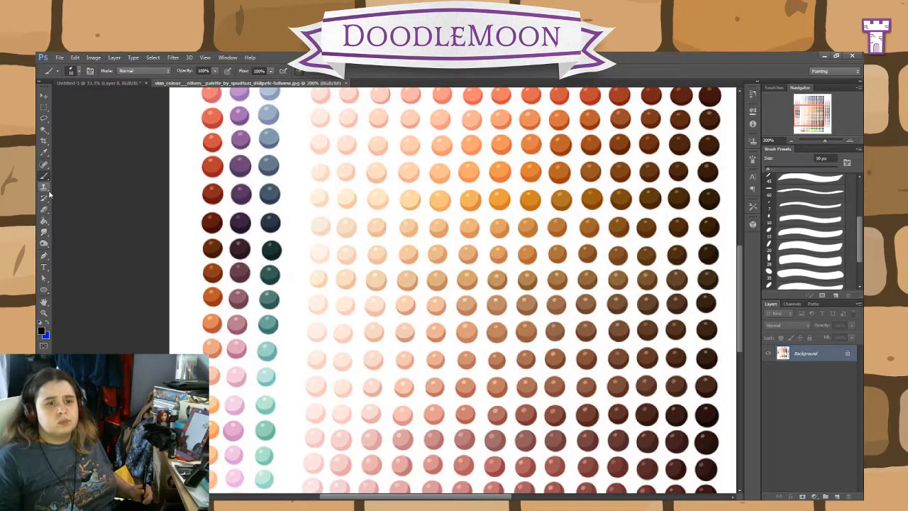
{"action": "left_click", "coordinate": [44, 152]}
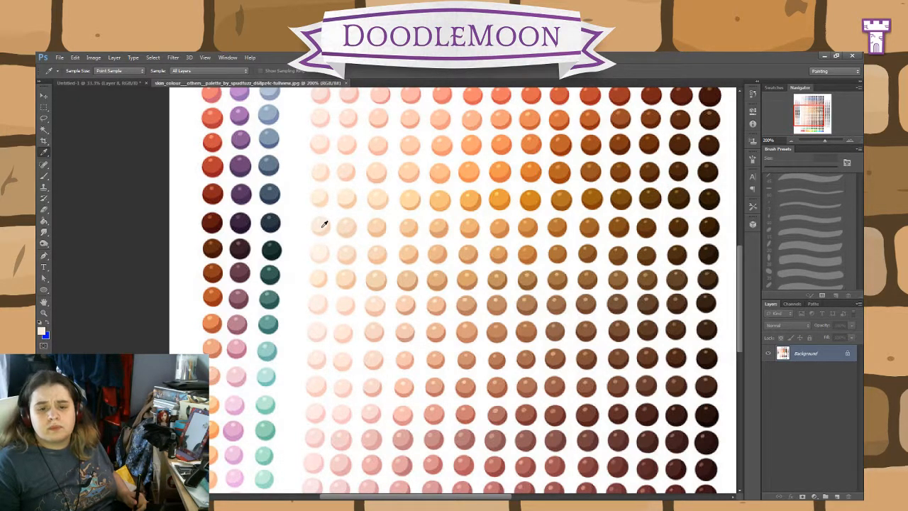
{"action": "left_click", "coordinate": [105, 83]}
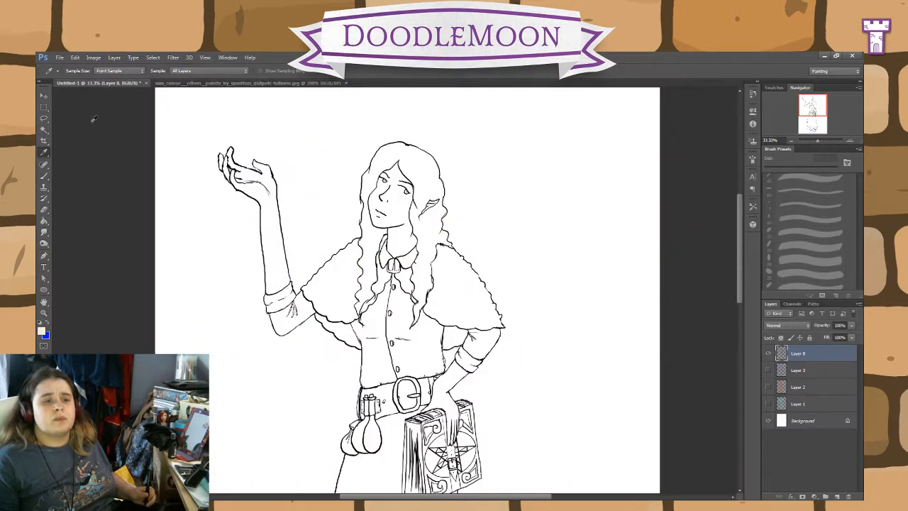
Step: Create a new layer beneath the line art and paint the pale skin tone over the face with the 45 px Pencil tool
{"action": "left_click", "coordinate": [44, 176]}
{"action": "key", "text": "shift+b"}
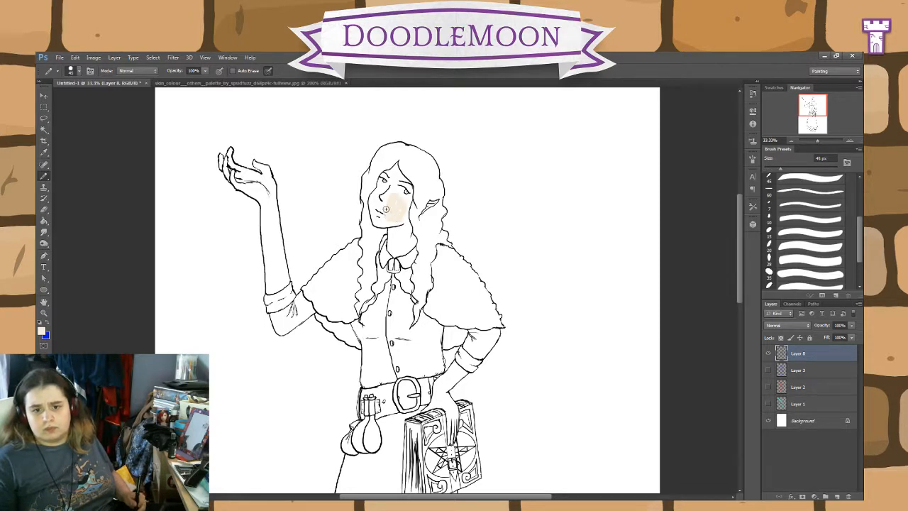
{"action": "key", "text": "ctrl+z"}
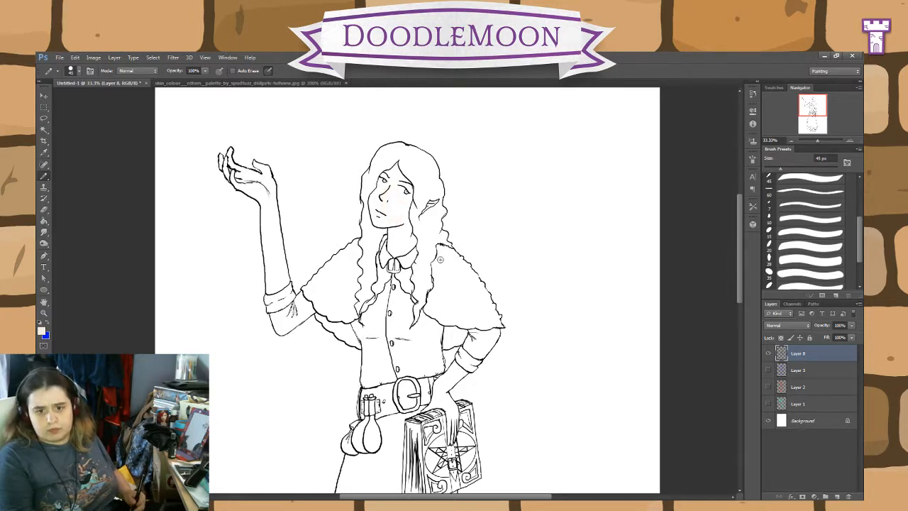
{"action": "left_click", "coordinate": [797, 372]}
{"action": "left_click", "coordinate": [837, 497]}
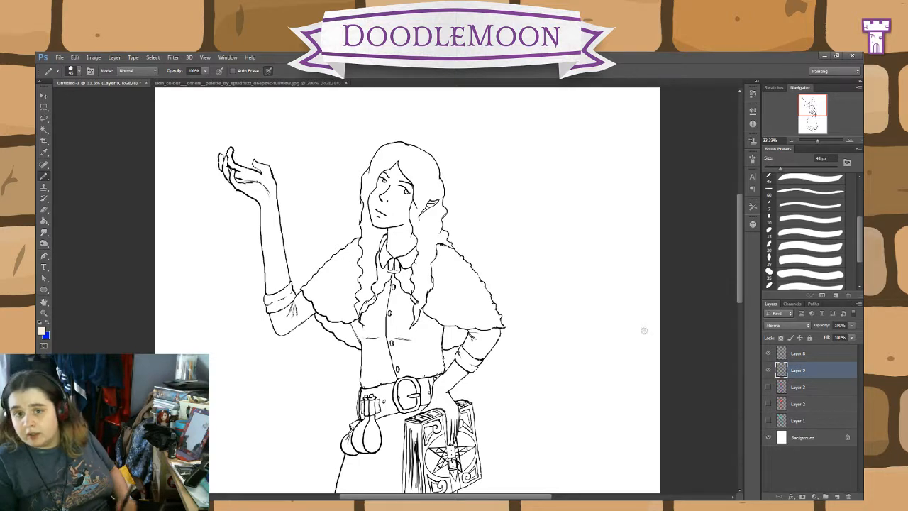
{"action": "left_click_drag", "start_coordinate": [389, 204], "coordinate": [392, 188]}
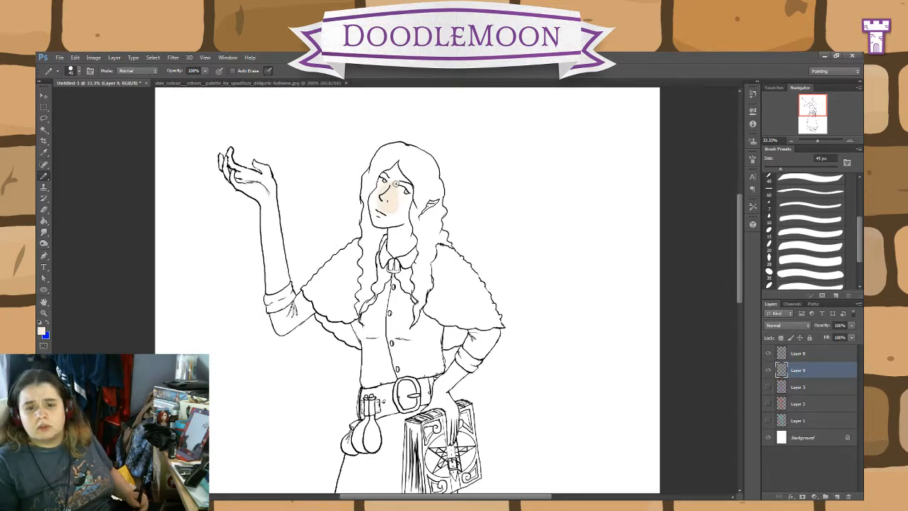
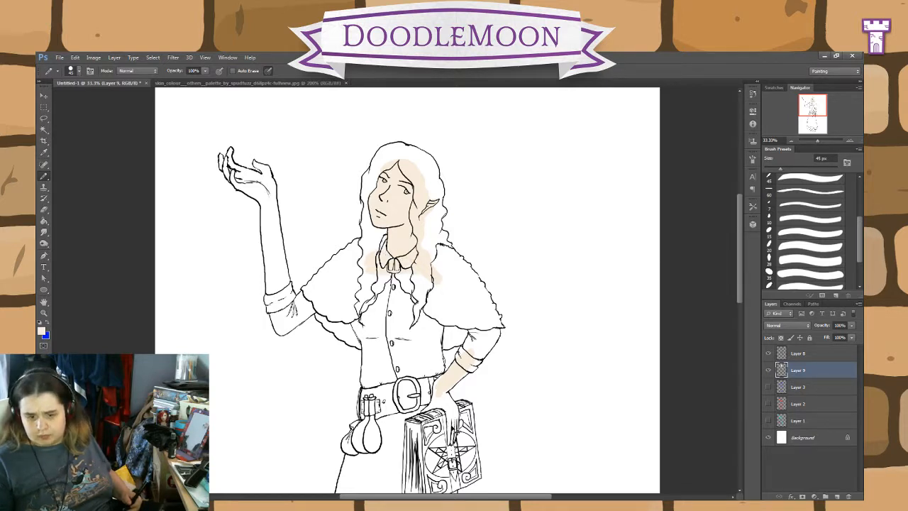
Step: Paint the skin tone over the lowered forearm from the rolled cuff to the wrist on Layer 9 with the 45 px brush
{"action": "key", "text": "ctrl+plus"}
{"action": "key", "text": "ctrl+plus"}
{"action": "key", "text": "ctrl+plus"}
{"action": "left_click_drag", "start_coordinate": [616, 472], "coordinate": [497, 270]}
{"action": "key", "text": "ctrl+plus"}
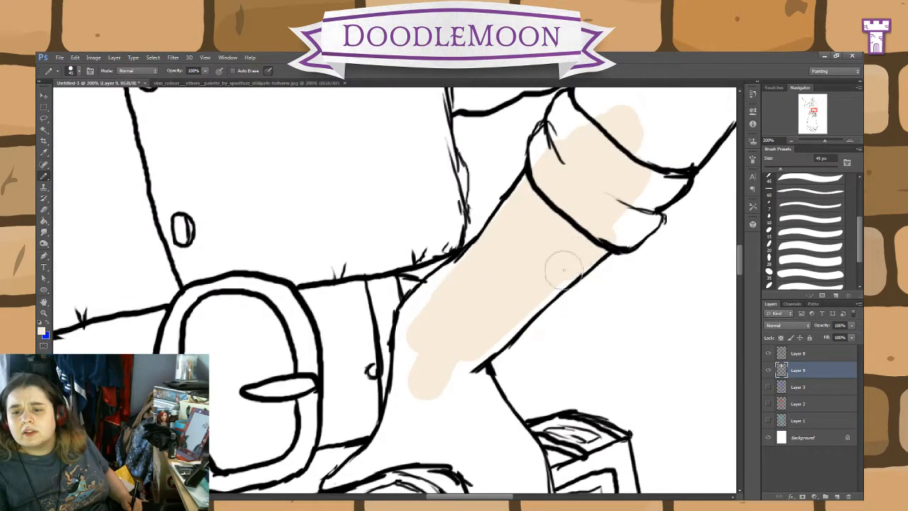
{"action": "mouse_move", "coordinate": [550, 280]}
{"action": "left_mouse_down"}
{"action": "mouse_move", "coordinate": [474, 351]}
{"action": "mouse_move", "coordinate": [438, 365]}
{"action": "mouse_move", "coordinate": [451, 317]}
{"action": "mouse_move", "coordinate": [440, 312]}
{"action": "mouse_move", "coordinate": [470, 262]}
{"action": "mouse_move", "coordinate": [419, 311]}
{"action": "mouse_move", "coordinate": [457, 280]}
{"action": "mouse_move", "coordinate": [437, 293]}
{"action": "mouse_move", "coordinate": [425, 324]}
{"action": "mouse_move", "coordinate": [411, 326]}
{"action": "mouse_move", "coordinate": [418, 311]}
{"action": "mouse_move", "coordinate": [412, 321]}
{"action": "mouse_move", "coordinate": [403, 434]}
{"action": "mouse_move", "coordinate": [409, 396]}
{"action": "left_mouse_up"}
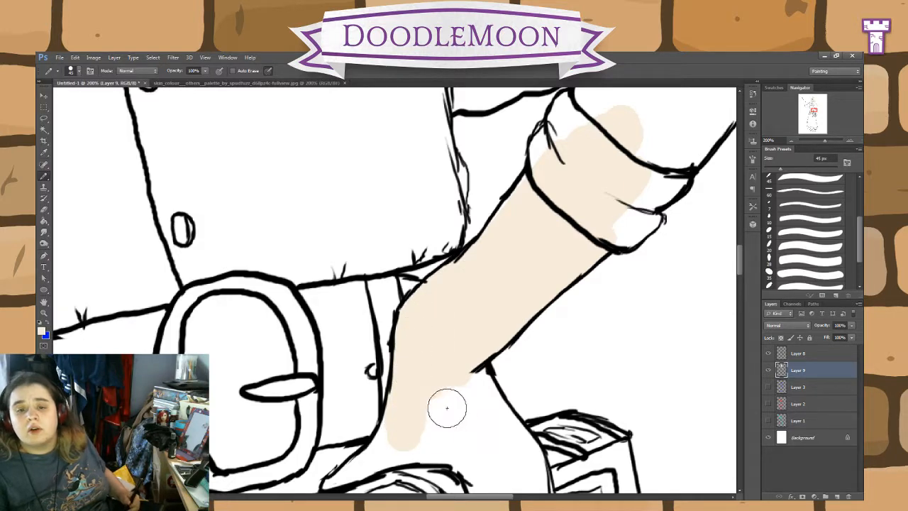
Step: Fill the hand resting on the book, including its wrist and fingers, with the skin tone
{"action": "mouse_move", "coordinate": [488, 410]}
{"action": "left_mouse_down"}
{"action": "mouse_move", "coordinate": [537, 282]}
{"action": "mouse_move", "coordinate": [570, 238]}
{"action": "left_mouse_up"}
{"action": "mouse_move", "coordinate": [449, 284]}
{"action": "left_mouse_down"}
{"action": "mouse_move", "coordinate": [487, 247]}
{"action": "mouse_move", "coordinate": [472, 263]}
{"action": "mouse_move", "coordinate": [473, 249]}
{"action": "mouse_move", "coordinate": [429, 304]}
{"action": "mouse_move", "coordinate": [445, 293]}
{"action": "mouse_move", "coordinate": [411, 313]}
{"action": "mouse_move", "coordinate": [472, 278]}
{"action": "mouse_move", "coordinate": [447, 288]}
{"action": "mouse_move", "coordinate": [532, 276]}
{"action": "mouse_move", "coordinate": [482, 272]}
{"action": "mouse_move", "coordinate": [548, 289]}
{"action": "mouse_move", "coordinate": [529, 281]}
{"action": "mouse_move", "coordinate": [565, 306]}
{"action": "mouse_move", "coordinate": [579, 375]}
{"action": "mouse_move", "coordinate": [616, 396]}
{"action": "mouse_move", "coordinate": [487, 288]}
{"action": "mouse_move", "coordinate": [456, 248]}
{"action": "mouse_move", "coordinate": [458, 323]}
{"action": "mouse_move", "coordinate": [440, 293]}
{"action": "mouse_move", "coordinate": [444, 247]}
{"action": "mouse_move", "coordinate": [439, 397]}
{"action": "mouse_move", "coordinate": [445, 385]}
{"action": "mouse_move", "coordinate": [454, 398]}
{"action": "mouse_move", "coordinate": [457, 355]}
{"action": "mouse_move", "coordinate": [467, 373]}
{"action": "mouse_move", "coordinate": [480, 296]}
{"action": "left_mouse_up"}
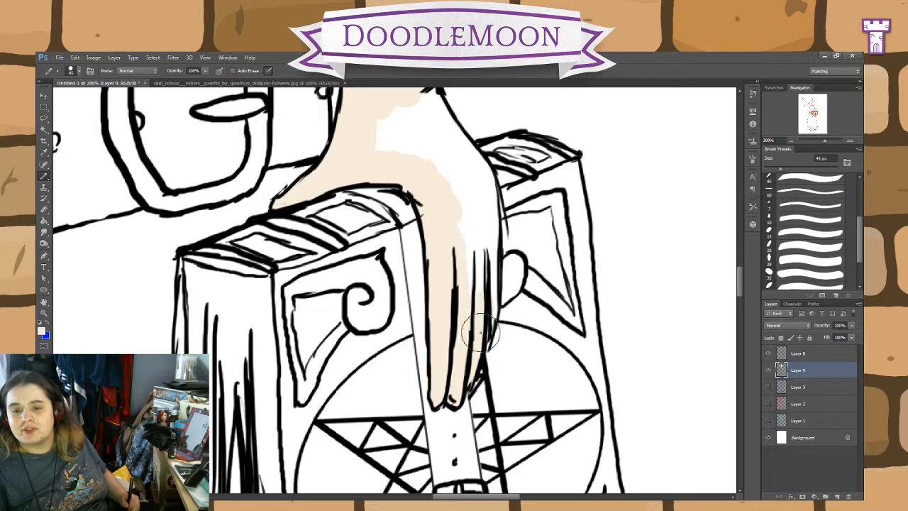
{"action": "mouse_move", "coordinate": [480, 334]}
{"action": "left_mouse_down"}
{"action": "mouse_move", "coordinate": [484, 195]}
{"action": "mouse_move", "coordinate": [478, 214]}
{"action": "mouse_move", "coordinate": [432, 105]}
{"action": "mouse_move", "coordinate": [473, 291]}
{"action": "mouse_move", "coordinate": [422, 188]}
{"action": "mouse_move", "coordinate": [388, 146]}
{"action": "mouse_move", "coordinate": [406, 124]}
{"action": "left_mouse_up"}
{"action": "mouse_move", "coordinate": [444, 163]}
{"action": "left_mouse_down"}
{"action": "mouse_move", "coordinate": [476, 214]}
{"action": "mouse_move", "coordinate": [476, 337]}
{"action": "left_mouse_up"}
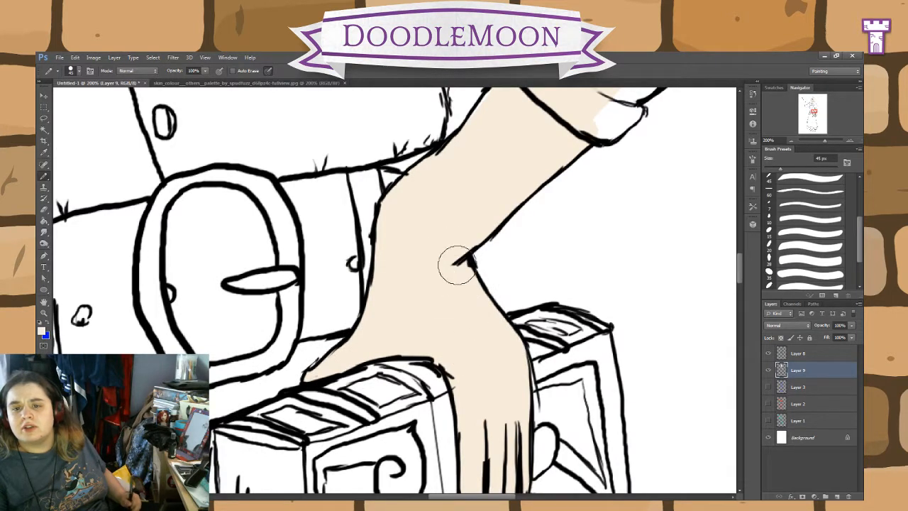
{"action": "left_click_drag", "start_coordinate": [457, 266], "coordinate": [478, 373]}
Step: Extend the skin tone over the inner edge of the lowered arm's rolled cuff
{"action": "left_click_drag", "start_coordinate": [532, 282], "coordinate": [573, 194]}
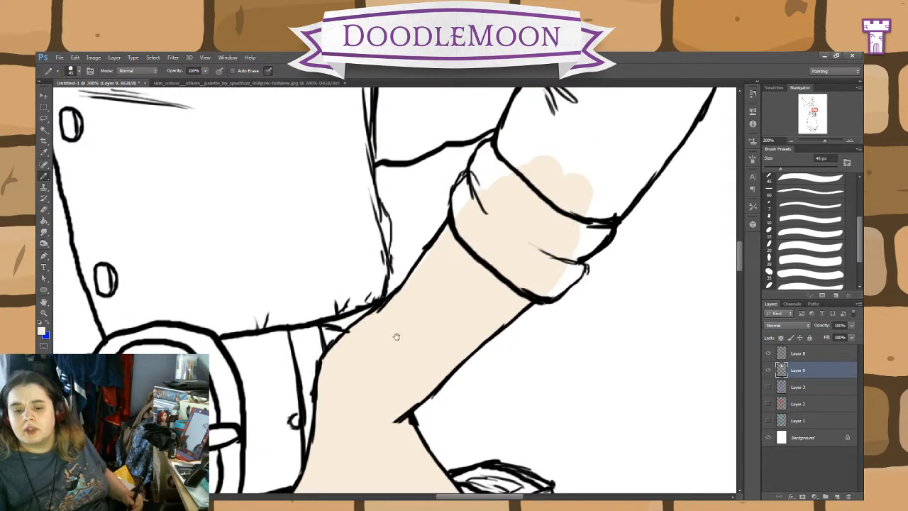
{"action": "left_click_drag", "start_coordinate": [282, 305], "coordinate": [493, 354]}
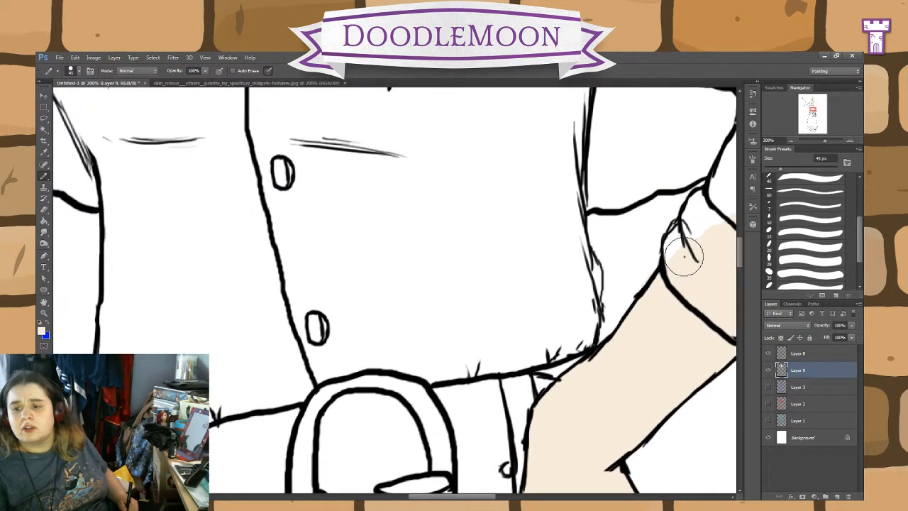
{"action": "left_click_drag", "start_coordinate": [679, 268], "coordinate": [710, 241]}
Step: Paint the index finger, thumb and upper palm of the raised hand with the skin tone
{"action": "left_click_drag", "start_coordinate": [198, 150], "coordinate": [409, 294]}
{"action": "left_click_drag", "start_coordinate": [308, 201], "coordinate": [622, 428]}
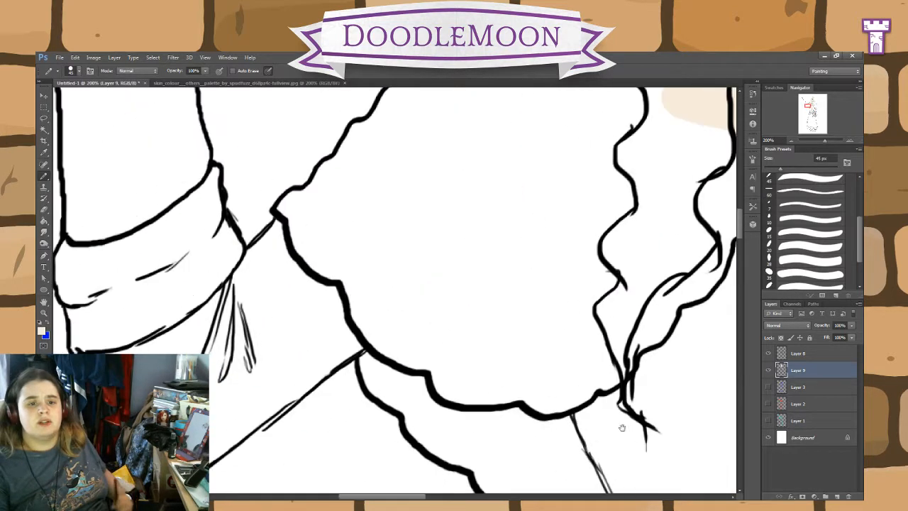
{"action": "left_click_drag", "start_coordinate": [348, 263], "coordinate": [521, 301]}
{"action": "left_click_drag", "start_coordinate": [471, 174], "coordinate": [557, 449]}
{"action": "left_click_drag", "start_coordinate": [445, 113], "coordinate": [525, 397]}
{"action": "left_click_drag", "start_coordinate": [469, 172], "coordinate": [543, 443]}
{"action": "mouse_move", "coordinate": [429, 308]}
{"action": "left_mouse_down"}
{"action": "mouse_move", "coordinate": [411, 282]}
{"action": "mouse_move", "coordinate": [425, 307]}
{"action": "mouse_move", "coordinate": [450, 318]}
{"action": "mouse_move", "coordinate": [417, 300]}
{"action": "mouse_move", "coordinate": [486, 324]}
{"action": "mouse_move", "coordinate": [501, 395]}
{"action": "mouse_move", "coordinate": [488, 387]}
{"action": "mouse_move", "coordinate": [468, 406]}
{"action": "mouse_move", "coordinate": [453, 378]}
{"action": "mouse_move", "coordinate": [367, 343]}
{"action": "mouse_move", "coordinate": [434, 362]}
{"action": "mouse_move", "coordinate": [287, 321]}
{"action": "mouse_move", "coordinate": [322, 326]}
{"action": "mouse_move", "coordinate": [292, 320]}
{"action": "mouse_move", "coordinate": [270, 298]}
{"action": "mouse_move", "coordinate": [269, 223]}
{"action": "mouse_move", "coordinate": [262, 231]}
{"action": "mouse_move", "coordinate": [273, 202]}
{"action": "left_mouse_up"}
Step: Erase the skin tone spilling outside the raised index finger and set the eraser mode to Block
{"action": "left_click", "coordinate": [44, 210]}
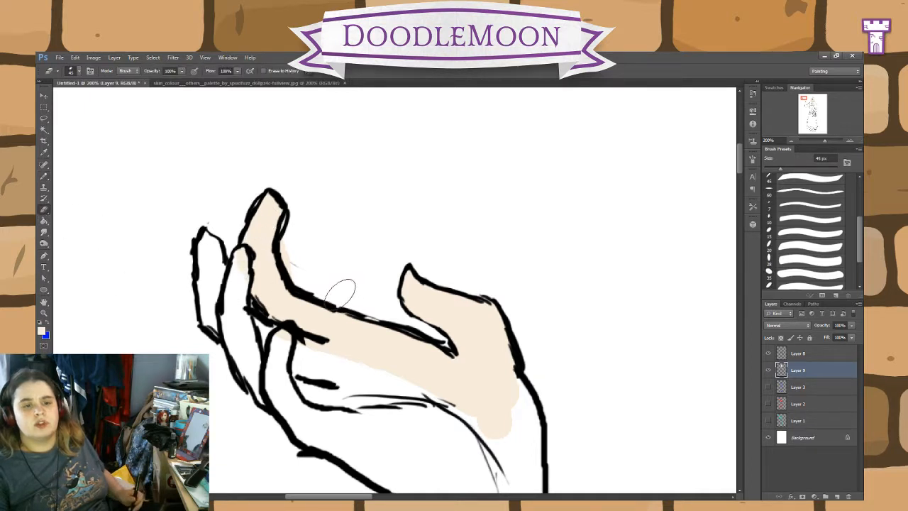
{"action": "left_click", "coordinate": [127, 93]}
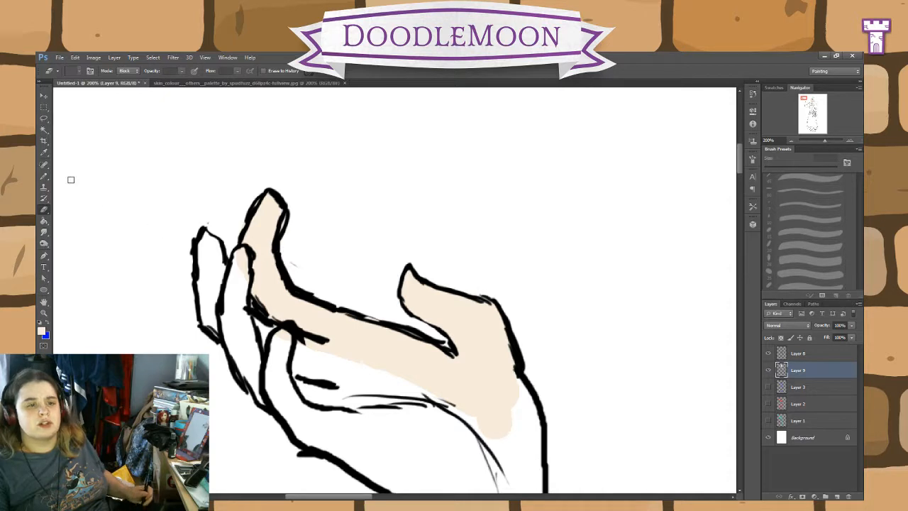
{"action": "left_click", "coordinate": [44, 176]}
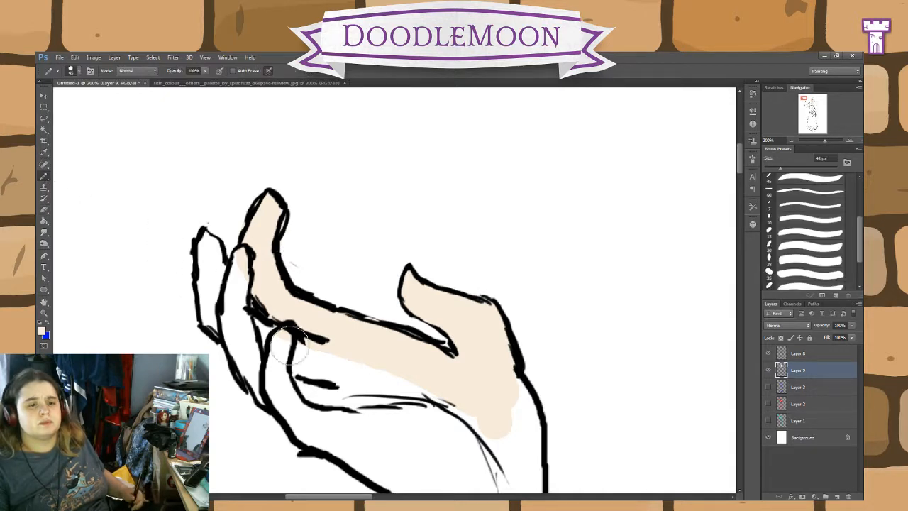
Step: Fill the remaining fingers and the palm of the raised hand down to the wrist with the skin tone
{"action": "mouse_move", "coordinate": [247, 306]}
{"action": "left_mouse_down"}
{"action": "mouse_move", "coordinate": [243, 267]}
{"action": "mouse_move", "coordinate": [238, 316]}
{"action": "mouse_move", "coordinate": [206, 241]}
{"action": "mouse_move", "coordinate": [208, 274]}
{"action": "mouse_move", "coordinate": [215, 248]}
{"action": "mouse_move", "coordinate": [214, 311]}
{"action": "mouse_move", "coordinate": [231, 333]}
{"action": "mouse_move", "coordinate": [233, 321]}
{"action": "mouse_move", "coordinate": [240, 327]}
{"action": "mouse_move", "coordinate": [256, 354]}
{"action": "mouse_move", "coordinate": [257, 340]}
{"action": "mouse_move", "coordinate": [249, 349]}
{"action": "mouse_move", "coordinate": [262, 389]}
{"action": "mouse_move", "coordinate": [260, 381]}
{"action": "mouse_move", "coordinate": [280, 380]}
{"action": "mouse_move", "coordinate": [329, 406]}
{"action": "left_mouse_up"}
{"action": "left_click_drag", "start_coordinate": [415, 423], "coordinate": [371, 362]}
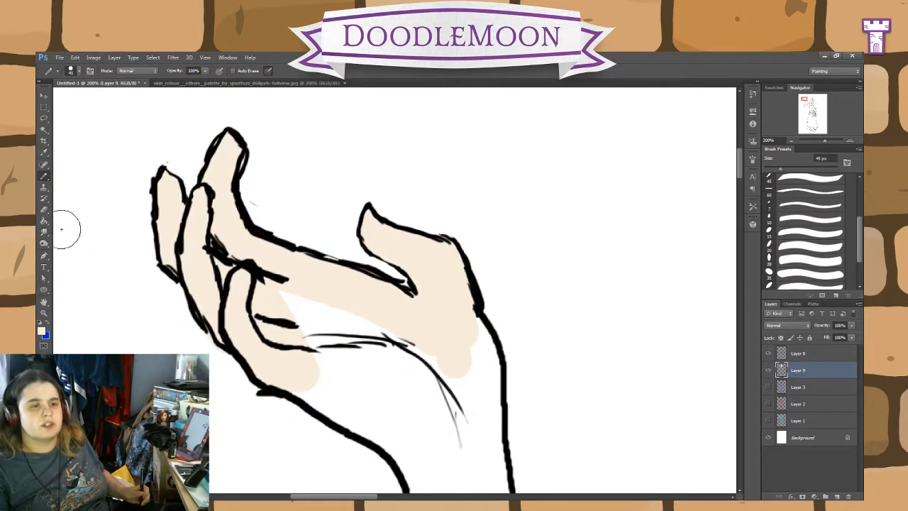
{"action": "key", "text": "e"}
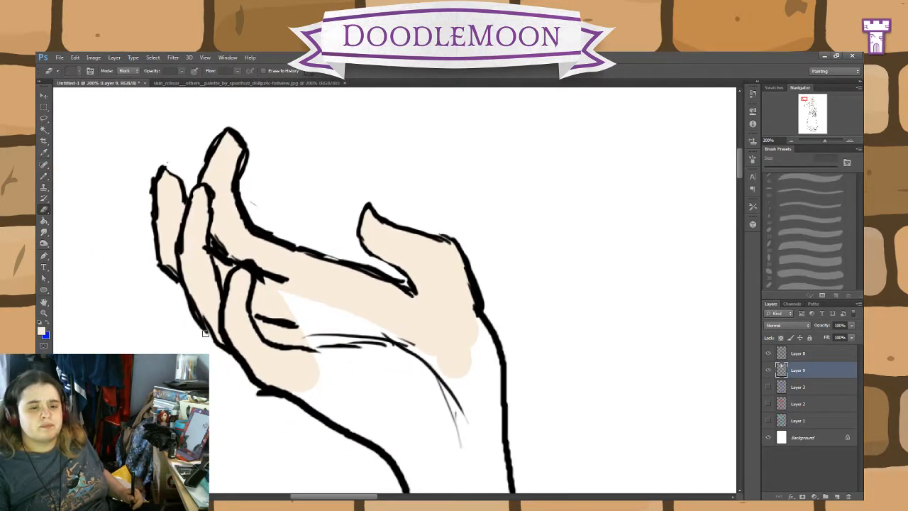
{"action": "left_click", "coordinate": [44, 176]}
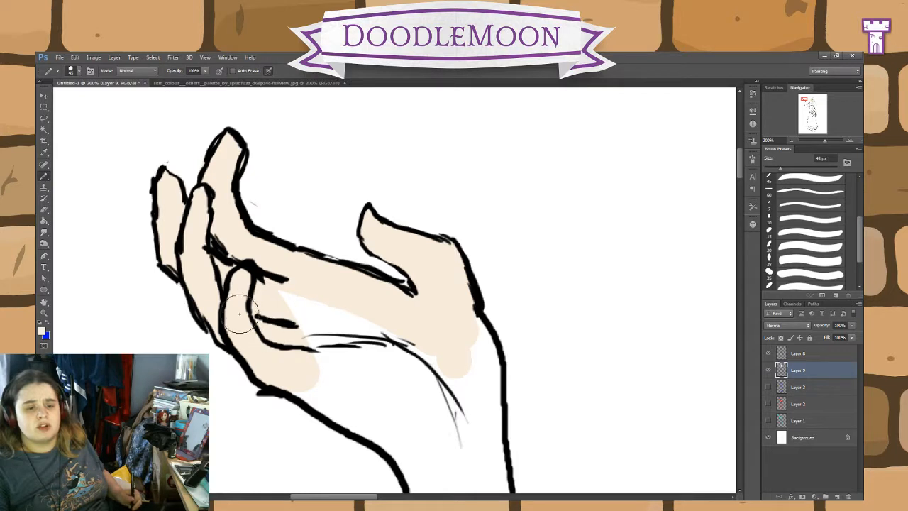
{"action": "mouse_move", "coordinate": [240, 313]}
{"action": "left_mouse_down"}
{"action": "mouse_move", "coordinate": [275, 331]}
{"action": "mouse_move", "coordinate": [298, 367]}
{"action": "mouse_move", "coordinate": [379, 421]}
{"action": "mouse_move", "coordinate": [305, 388]}
{"action": "mouse_move", "coordinate": [422, 462]}
{"action": "mouse_move", "coordinate": [351, 386]}
{"action": "mouse_move", "coordinate": [357, 365]}
{"action": "mouse_move", "coordinate": [311, 311]}
{"action": "mouse_move", "coordinate": [455, 343]}
{"action": "mouse_move", "coordinate": [461, 322]}
{"action": "mouse_move", "coordinate": [479, 346]}
{"action": "mouse_move", "coordinate": [485, 487]}
{"action": "left_mouse_up"}
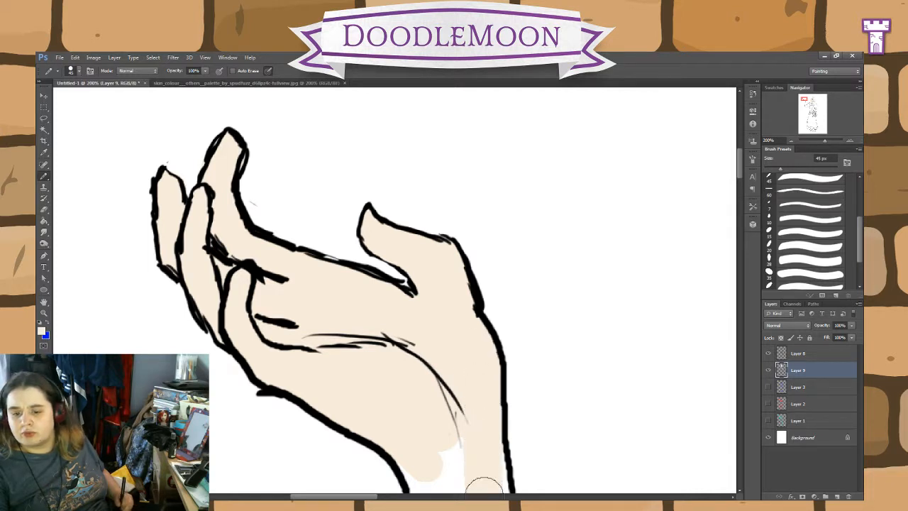
Step: Continue the skin tone from the raised hand's wrist down the forearm towards the sleeve cuff
{"action": "mouse_move", "coordinate": [486, 447]}
{"action": "left_mouse_down"}
{"action": "mouse_move", "coordinate": [430, 421]}
{"action": "mouse_move", "coordinate": [426, 480]}
{"action": "mouse_move", "coordinate": [481, 438]}
{"action": "mouse_move", "coordinate": [407, 234]}
{"action": "left_mouse_up"}
{"action": "key", "text": "space"}
{"action": "mouse_move", "coordinate": [376, 276]}
{"action": "left_mouse_down"}
{"action": "mouse_move", "coordinate": [360, 321]}
{"action": "mouse_move", "coordinate": [350, 437]}
{"action": "mouse_move", "coordinate": [347, 337]}
{"action": "mouse_move", "coordinate": [354, 484]}
{"action": "mouse_move", "coordinate": [369, 484]}
{"action": "mouse_move", "coordinate": [393, 458]}
{"action": "mouse_move", "coordinate": [411, 371]}
{"action": "mouse_move", "coordinate": [421, 421]}
{"action": "mouse_move", "coordinate": [423, 316]}
{"action": "mouse_move", "coordinate": [440, 467]}
{"action": "left_mouse_up"}
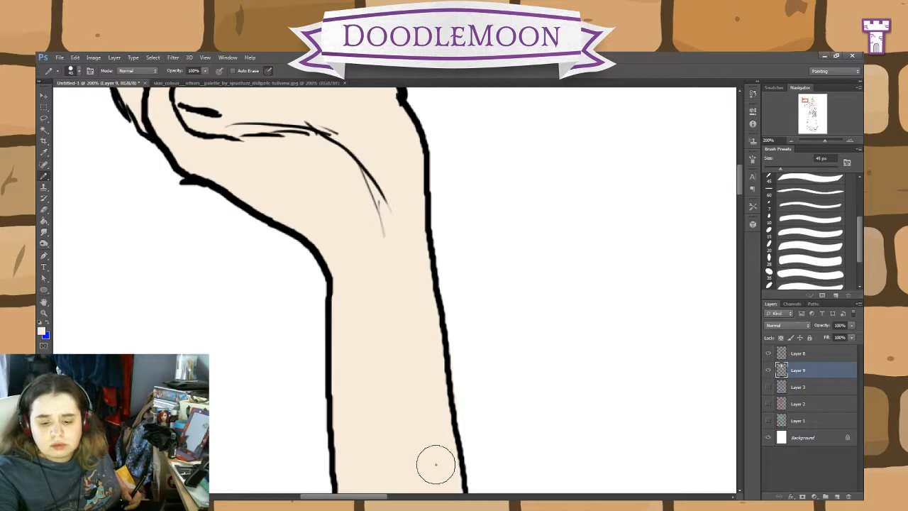
{"action": "scroll", "coordinate": [503, 254], "scroll_direction": "down", "scroll_amount": 8}
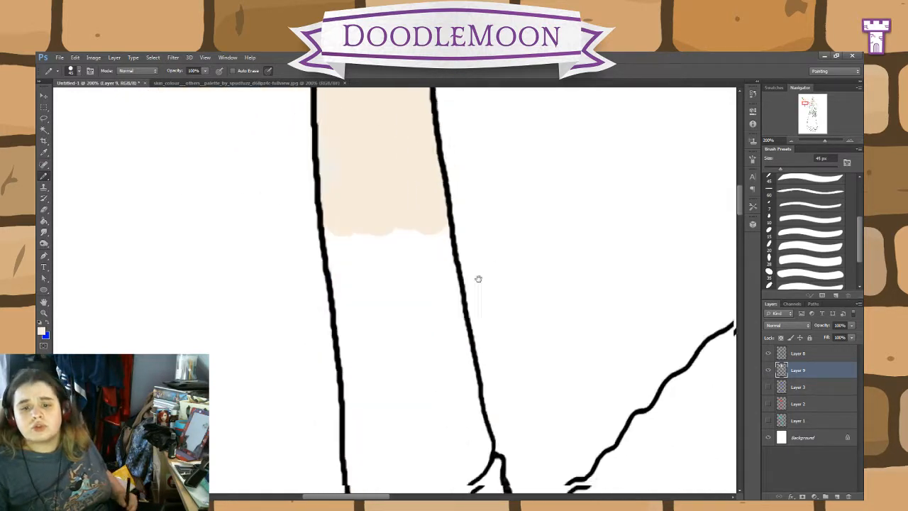
{"action": "scroll", "coordinate": [478, 279], "scroll_direction": "down", "scroll_amount": 1}
{"action": "mouse_move", "coordinate": [419, 234]}
{"action": "left_mouse_down"}
{"action": "mouse_move", "coordinate": [431, 232]}
{"action": "mouse_move", "coordinate": [430, 194]}
{"action": "mouse_move", "coordinate": [469, 441]}
{"action": "mouse_move", "coordinate": [471, 411]}
{"action": "mouse_move", "coordinate": [454, 466]}
{"action": "mouse_move", "coordinate": [419, 371]}
{"action": "mouse_move", "coordinate": [406, 227]}
{"action": "mouse_move", "coordinate": [347, 197]}
{"action": "mouse_move", "coordinate": [370, 434]}
{"action": "left_mouse_up"}
{"action": "scroll", "coordinate": [370, 434], "scroll_direction": "down", "scroll_amount": 5}
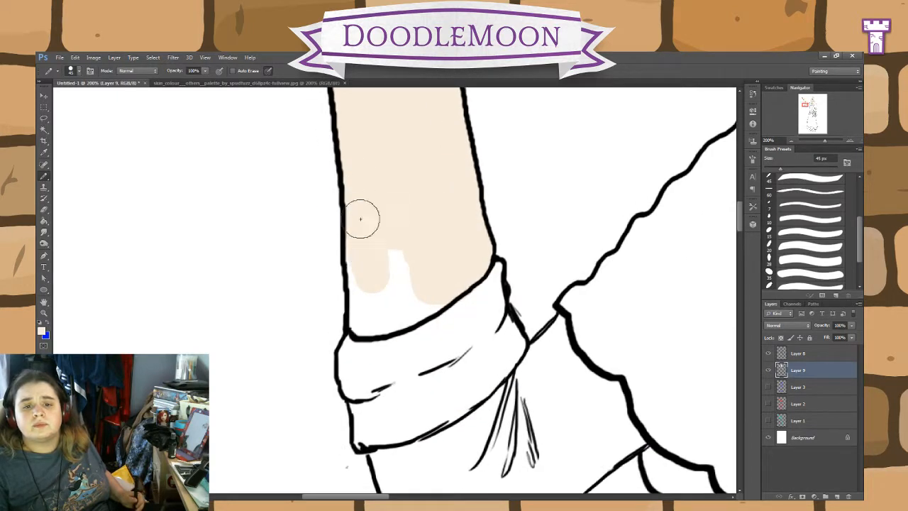
Step: Fill the last gaps above the raised arm's rolled cuff and carry the skin tone onto the cuff
{"action": "mouse_move", "coordinate": [361, 219]}
{"action": "left_mouse_down"}
{"action": "mouse_move", "coordinate": [365, 318]}
{"action": "mouse_move", "coordinate": [391, 313]}
{"action": "mouse_move", "coordinate": [391, 322]}
{"action": "mouse_move", "coordinate": [442, 293]}
{"action": "mouse_move", "coordinate": [406, 230]}
{"action": "mouse_move", "coordinate": [413, 252]}
{"action": "left_mouse_up"}
{"action": "key", "text": "space"}
{"action": "mouse_move", "coordinate": [501, 366]}
{"action": "left_mouse_down"}
{"action": "mouse_move", "coordinate": [430, 407]}
{"action": "mouse_move", "coordinate": [455, 354]}
{"action": "left_mouse_up"}
{"action": "mouse_move", "coordinate": [389, 248]}
{"action": "left_mouse_down"}
{"action": "mouse_move", "coordinate": [423, 291]}
{"action": "mouse_move", "coordinate": [379, 329]}
{"action": "mouse_move", "coordinate": [338, 341]}
{"action": "mouse_move", "coordinate": [375, 362]}
{"action": "mouse_move", "coordinate": [385, 334]}
{"action": "left_mouse_up"}
Step: Examine the skin colouring on the lowered arm, the hand on the book and the upper body for missed areas
{"action": "key", "text": "space"}
{"action": "left_click_drag", "start_coordinate": [559, 379], "coordinate": [345, 292]}
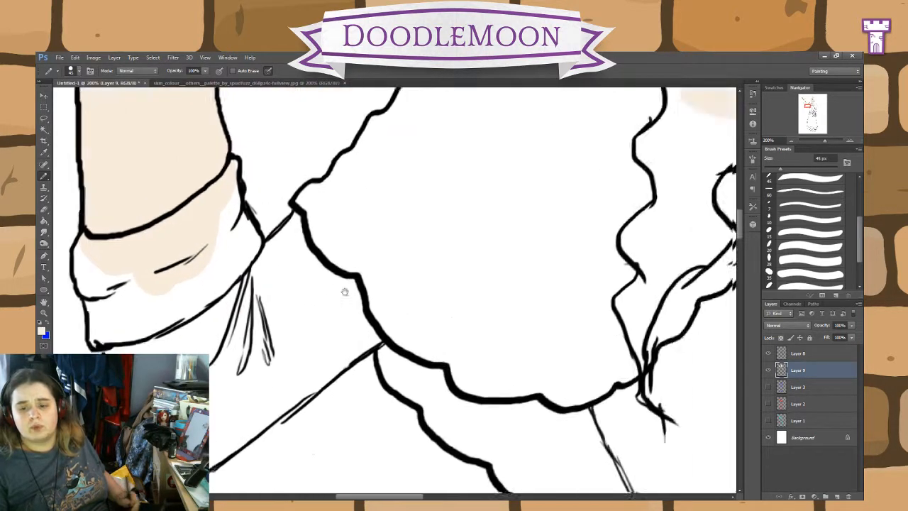
{"action": "left_click_drag", "start_coordinate": [476, 350], "coordinate": [330, 345]}
{"action": "left_click_drag", "start_coordinate": [671, 223], "coordinate": [361, 241]}
{"action": "left_click_drag", "start_coordinate": [361, 442], "coordinate": [399, 217]}
{"action": "left_click_drag", "start_coordinate": [428, 454], "coordinate": [425, 227]}
{"action": "left_click_drag", "start_coordinate": [421, 411], "coordinate": [270, 371]}
{"action": "mouse_move", "coordinate": [437, 353]}
{"action": "left_mouse_down"}
{"action": "mouse_move", "coordinate": [407, 394]}
{"action": "mouse_move", "coordinate": [368, 340]}
{"action": "left_mouse_up"}
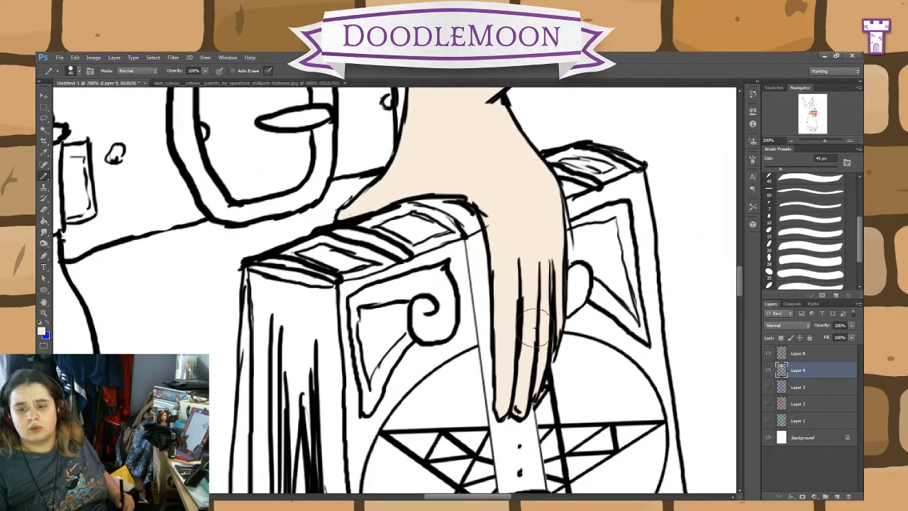
{"action": "left_click_drag", "start_coordinate": [492, 170], "coordinate": [535, 345]}
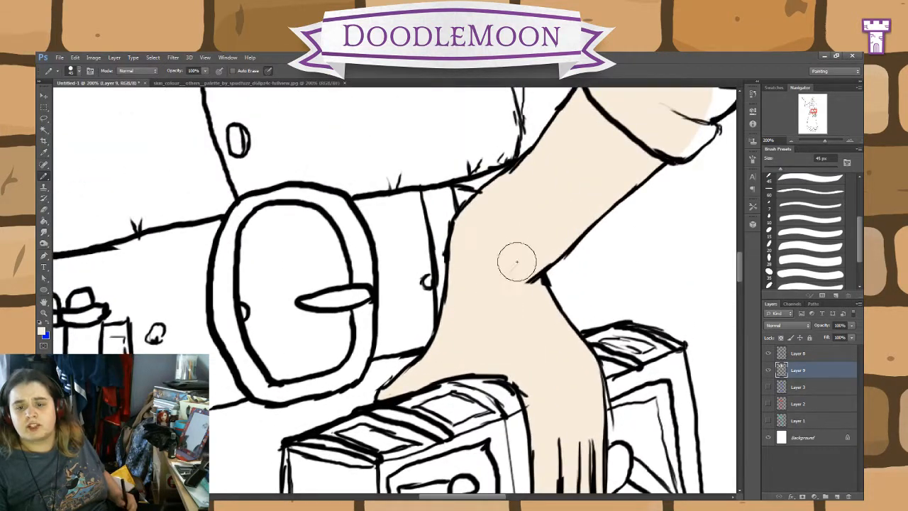
{"action": "left_click_drag", "start_coordinate": [585, 214], "coordinate": [595, 443]}
{"action": "left_click_drag", "start_coordinate": [525, 308], "coordinate": [489, 166]}
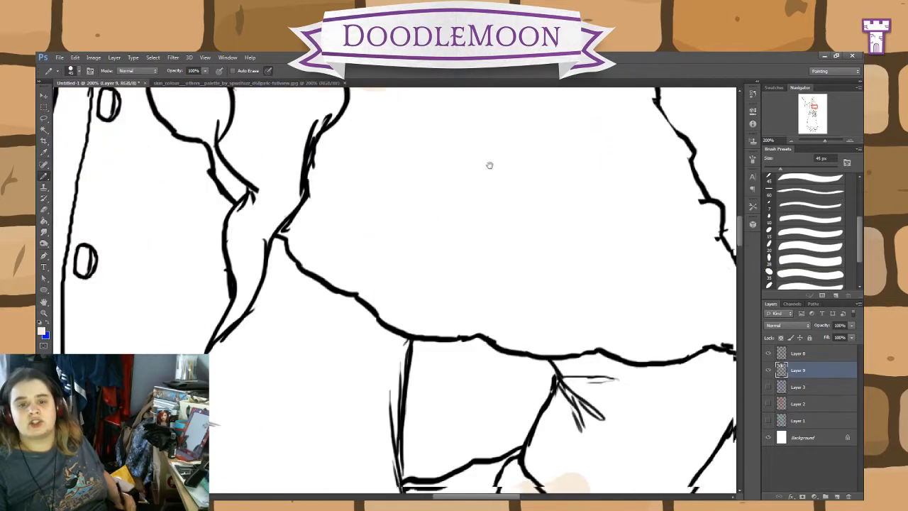
{"action": "left_click_drag", "start_coordinate": [483, 447], "coordinate": [525, 142]}
{"action": "left_click_drag", "start_coordinate": [454, 440], "coordinate": [550, 106]}
{"action": "left_click_drag", "start_coordinate": [456, 483], "coordinate": [383, 229]}
{"action": "left_click_drag", "start_coordinate": [472, 451], "coordinate": [440, 121]}
{"action": "left_click_drag", "start_coordinate": [448, 447], "coordinate": [483, 475]}
{"action": "left_click_drag", "start_coordinate": [472, 227], "coordinate": [483, 465]}
{"action": "left_click_drag", "start_coordinate": [461, 230], "coordinate": [446, 469]}
{"action": "key", "text": "ctrl+minus"}
{"action": "key", "text": "ctrl+minus"}
{"action": "key", "text": "ctrl+minus"}
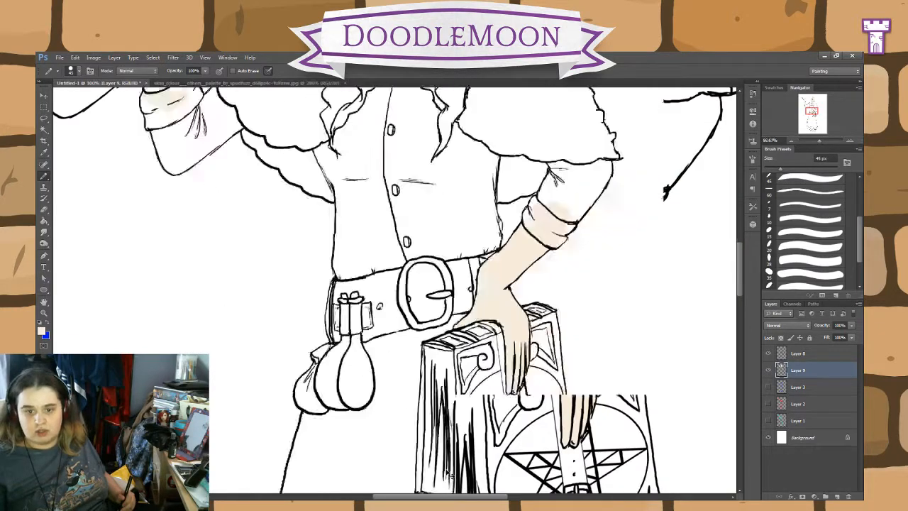
{"action": "left_click_drag", "start_coordinate": [471, 227], "coordinate": [485, 464]}
{"action": "left_click_drag", "start_coordinate": [482, 284], "coordinate": [492, 355]}
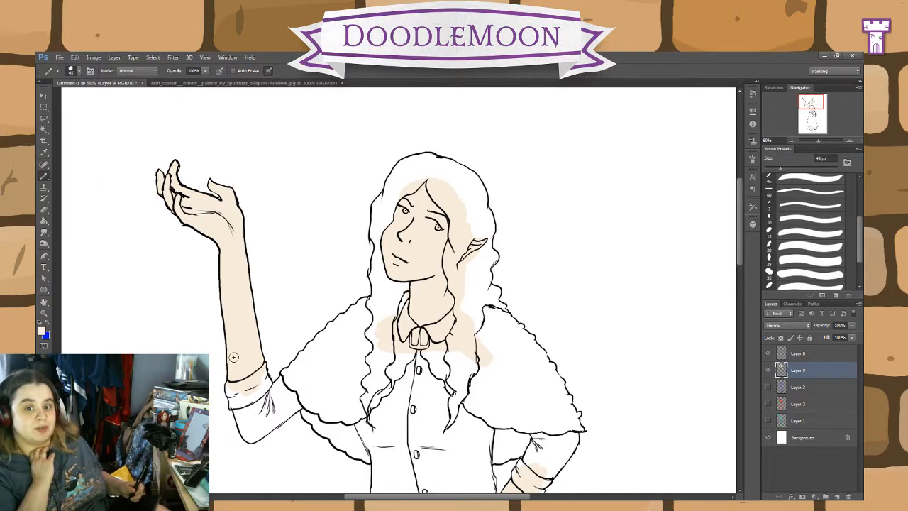
Step: Add a new layer above the skin layer and open the normal, pastel and abnormal hair palette charts as colour references
{"action": "left_click", "coordinate": [839, 497]}
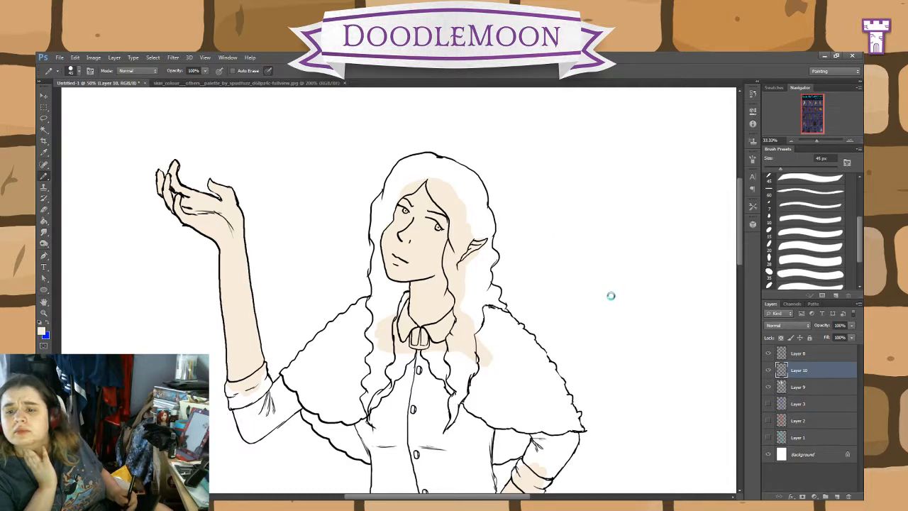
{"action": "key", "text": "ctrl+plus"}
{"action": "key", "text": "ctrl+plus"}
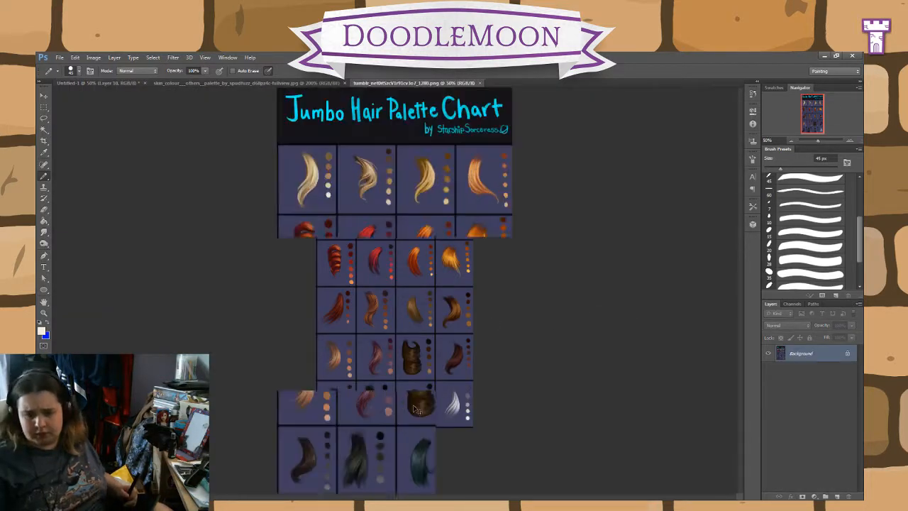
{"action": "left_click_drag", "start_coordinate": [566, 392], "coordinate": [445, 207]}
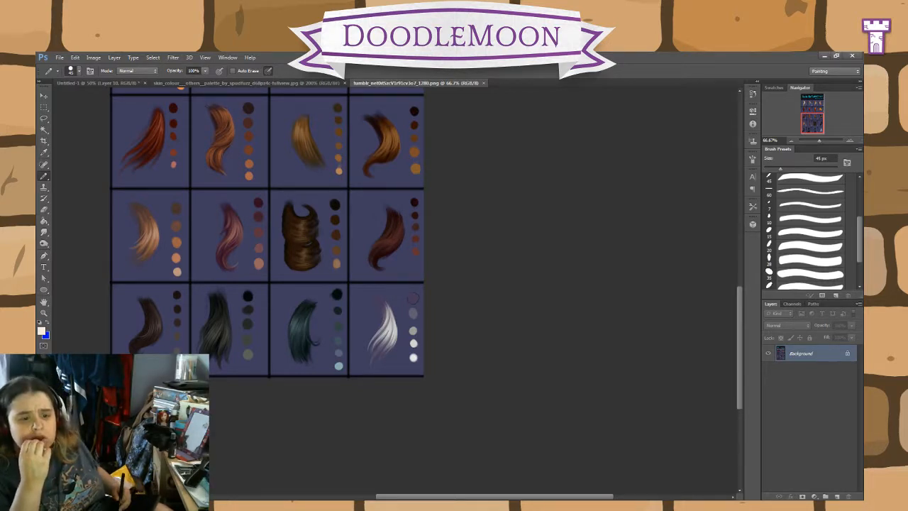
{"action": "left_click_drag", "start_coordinate": [434, 498], "coordinate": [408, 498]}
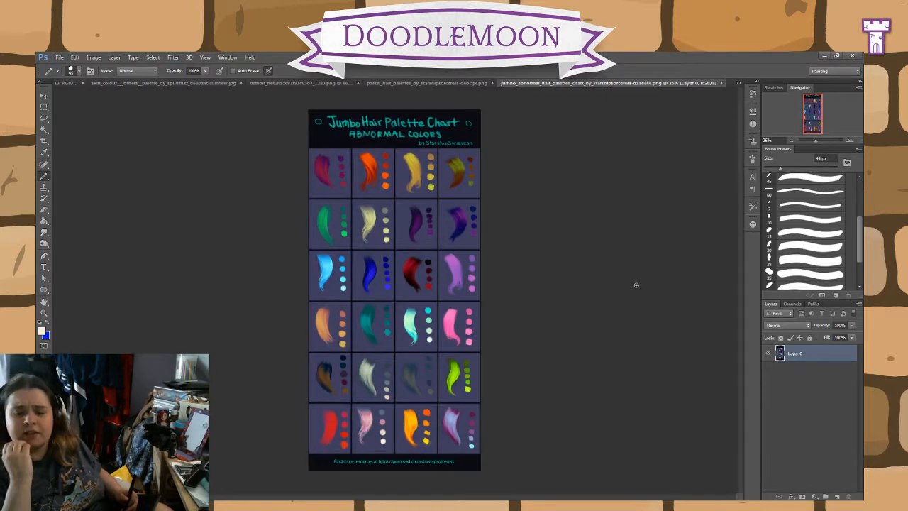
Step: Sample the dark greyish-purple swatch beside the white hair strand in the normal-colour Jumbo Hair Palette Chart
{"action": "left_click", "coordinate": [299, 83]}
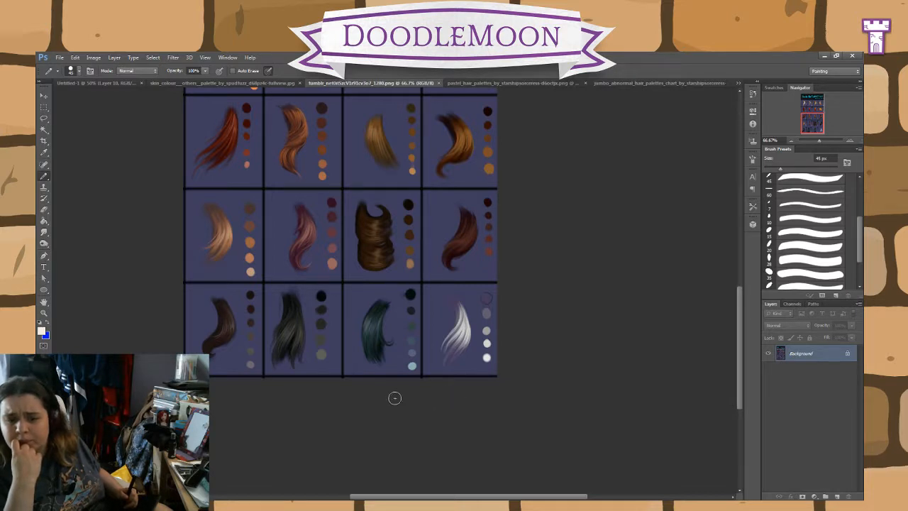
{"action": "mouse_move", "coordinate": [744, 336]}
{"action": "left_mouse_down"}
{"action": "mouse_move", "coordinate": [730, 260]}
{"action": "mouse_move", "coordinate": [721, 345]}
{"action": "left_mouse_up"}
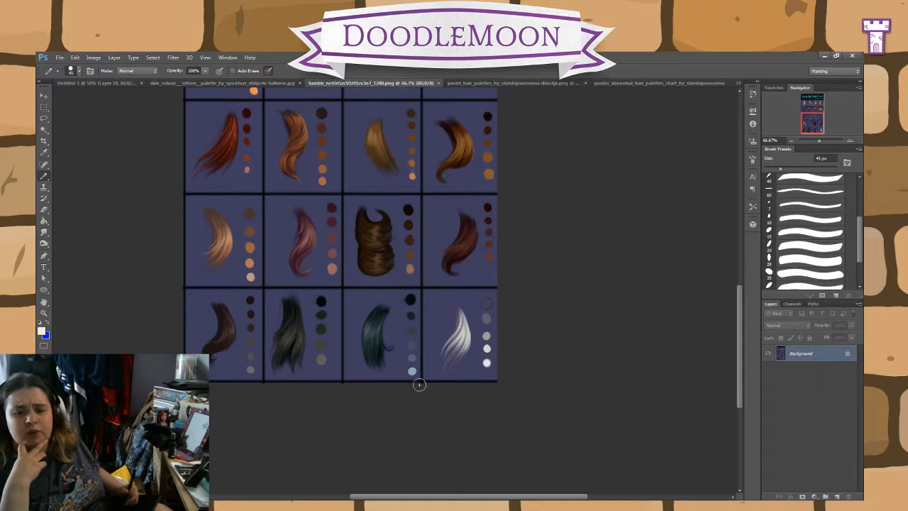
{"action": "left_click", "coordinate": [44, 120]}
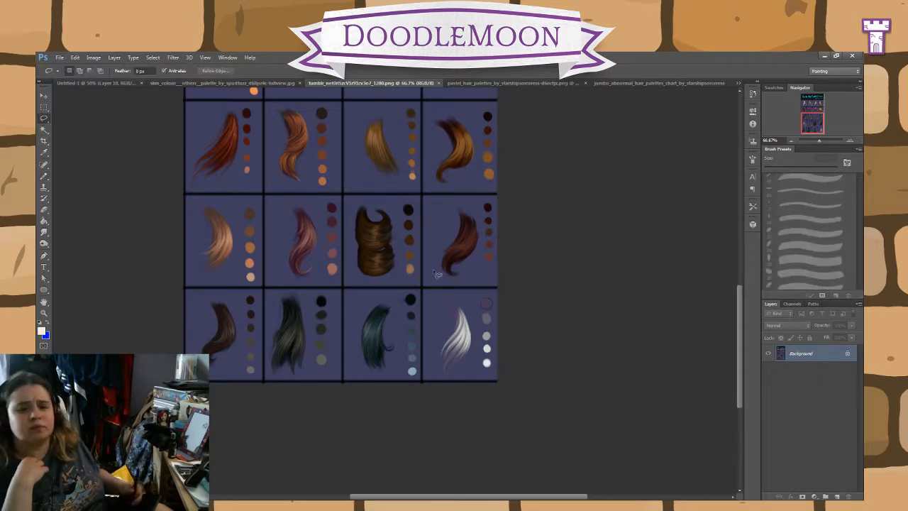
{"action": "left_click", "coordinate": [44, 152]}
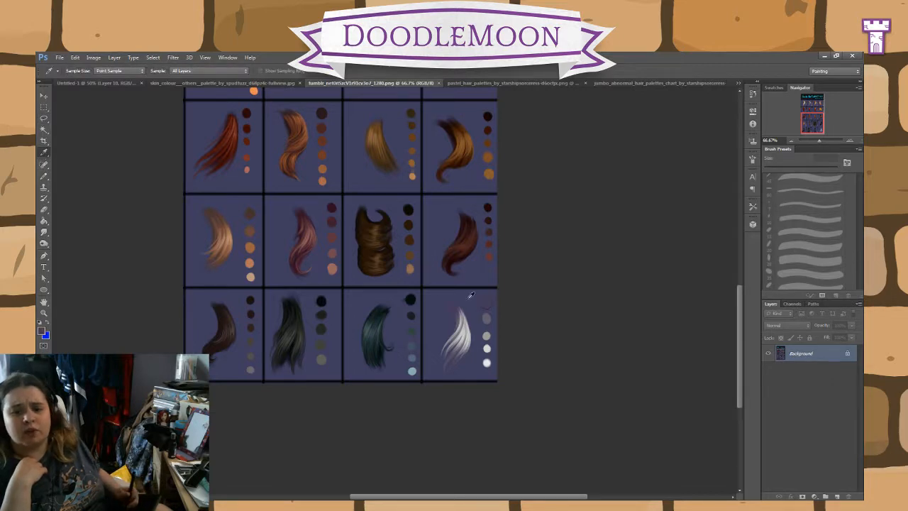
Step: Return to the elf drawing and ready the Pencil tool on the hair layer, Layer 10
{"action": "left_click", "coordinate": [172, 84]}
{"action": "left_click", "coordinate": [107, 83]}
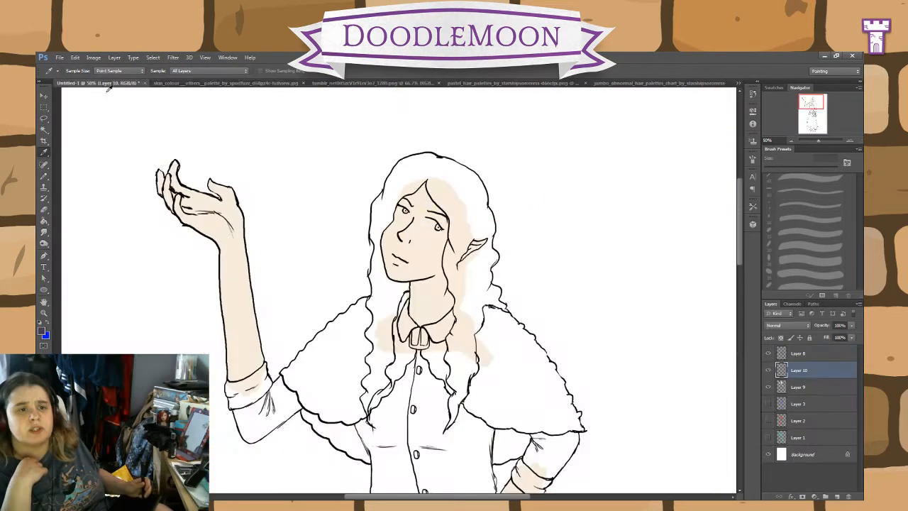
{"action": "left_click", "coordinate": [44, 176]}
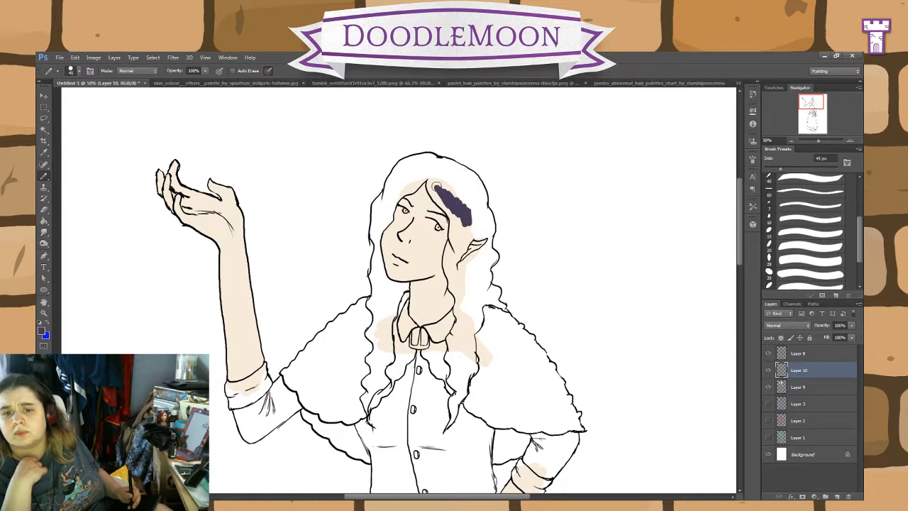
Step: Try the dark greyish purple on the hair from the parting down beside the face, and undo those strokes
{"action": "key", "text": "ctrl+plus"}
{"action": "key", "text": "ctrl+plus"}
{"action": "key", "text": "ctrl+plus"}
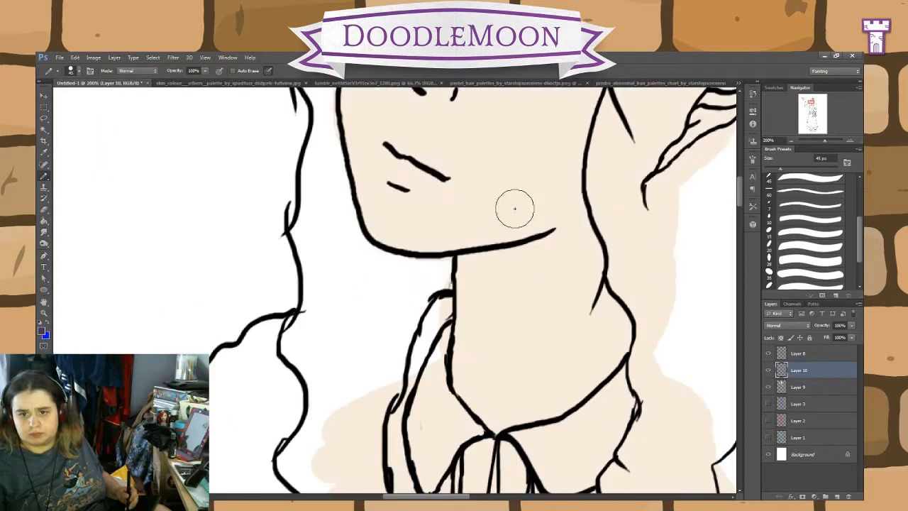
{"action": "left_click_drag", "start_coordinate": [582, 198], "coordinate": [546, 378]}
{"action": "mouse_move", "coordinate": [516, 246]}
{"action": "left_mouse_down"}
{"action": "mouse_move", "coordinate": [466, 204]}
{"action": "mouse_move", "coordinate": [484, 244]}
{"action": "mouse_move", "coordinate": [462, 183]}
{"action": "mouse_move", "coordinate": [490, 218]}
{"action": "mouse_move", "coordinate": [485, 184]}
{"action": "mouse_move", "coordinate": [489, 229]}
{"action": "mouse_move", "coordinate": [557, 330]}
{"action": "mouse_move", "coordinate": [536, 280]}
{"action": "left_mouse_up"}
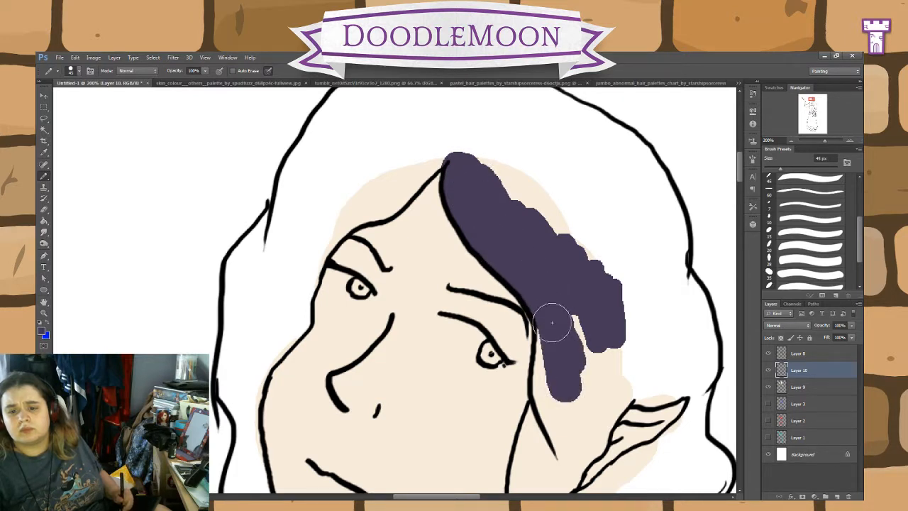
{"action": "mouse_move", "coordinate": [549, 332]}
{"action": "left_mouse_down"}
{"action": "mouse_move", "coordinate": [558, 361]}
{"action": "mouse_move", "coordinate": [547, 402]}
{"action": "mouse_move", "coordinate": [547, 355]}
{"action": "mouse_move", "coordinate": [549, 376]}
{"action": "mouse_move", "coordinate": [584, 300]}
{"action": "mouse_move", "coordinate": [612, 331]}
{"action": "mouse_move", "coordinate": [608, 402]}
{"action": "mouse_move", "coordinate": [582, 440]}
{"action": "mouse_move", "coordinate": [592, 428]}
{"action": "left_mouse_up"}
{"action": "left_click_drag", "start_coordinate": [602, 391], "coordinate": [592, 240]}
{"action": "mouse_move", "coordinate": [553, 292]}
{"action": "left_mouse_down"}
{"action": "mouse_move", "coordinate": [535, 329]}
{"action": "mouse_move", "coordinate": [523, 316]}
{"action": "left_mouse_up"}
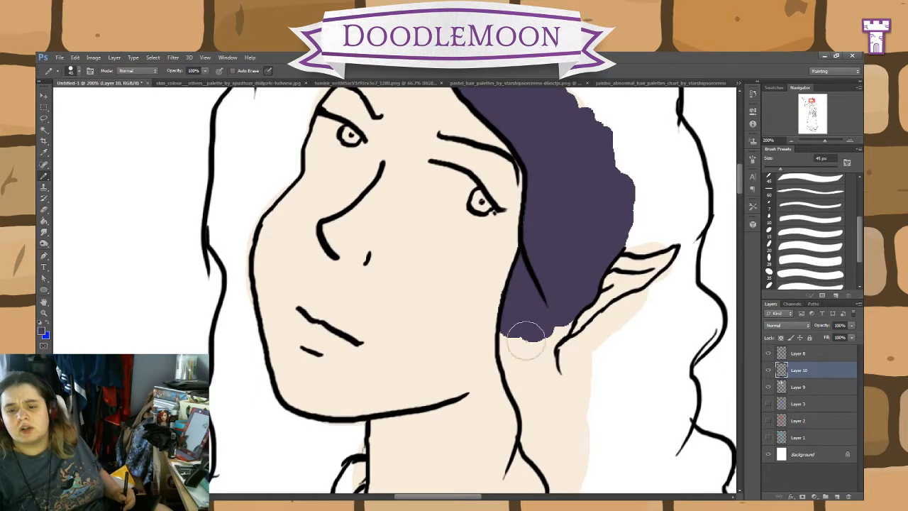
{"action": "key", "text": "ctrl+alt+z"}
{"action": "key", "text": "ctrl+alt+z"}
{"action": "key", "text": "ctrl+alt+z"}
{"action": "key", "text": "ctrl+alt+z"}
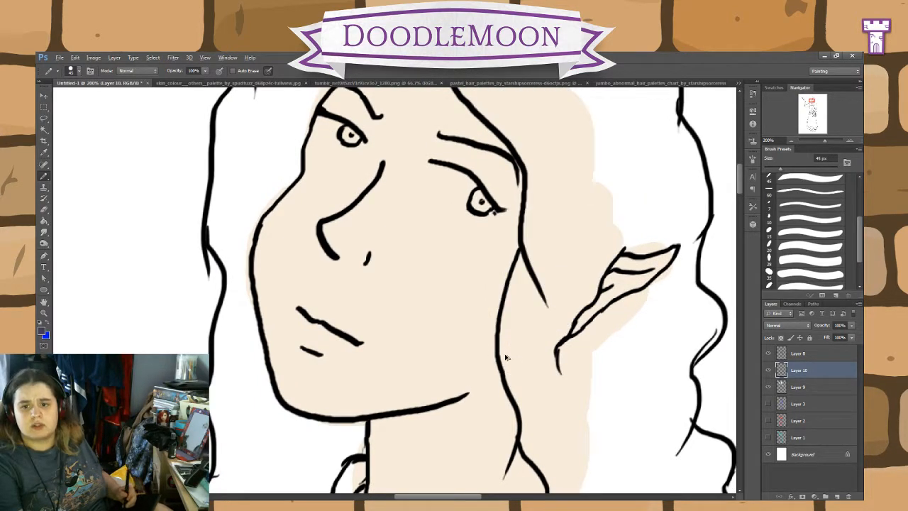
Step: Switch to a dark navy blue and paint the hair from the parting down beside the face and around the ear's upper edge
{"action": "left_click_drag", "start_coordinate": [614, 182], "coordinate": [537, 400]}
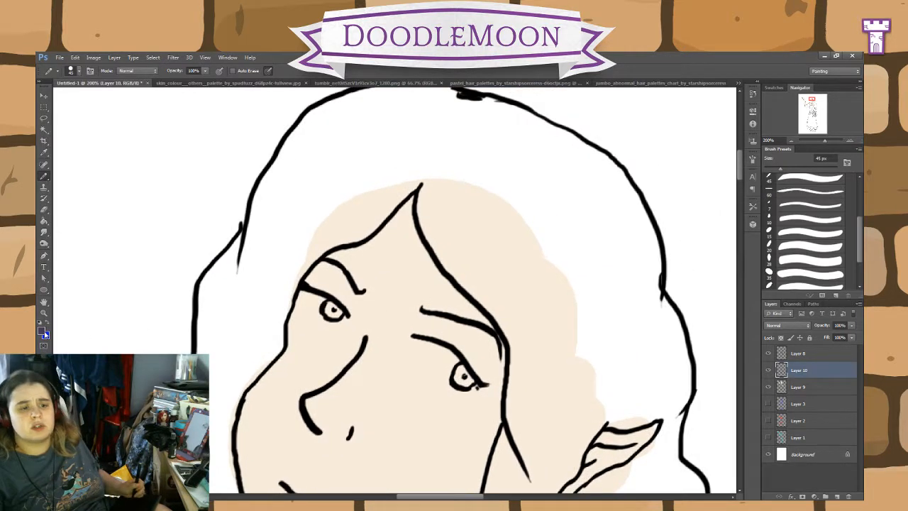
{"action": "key", "text": "i"}
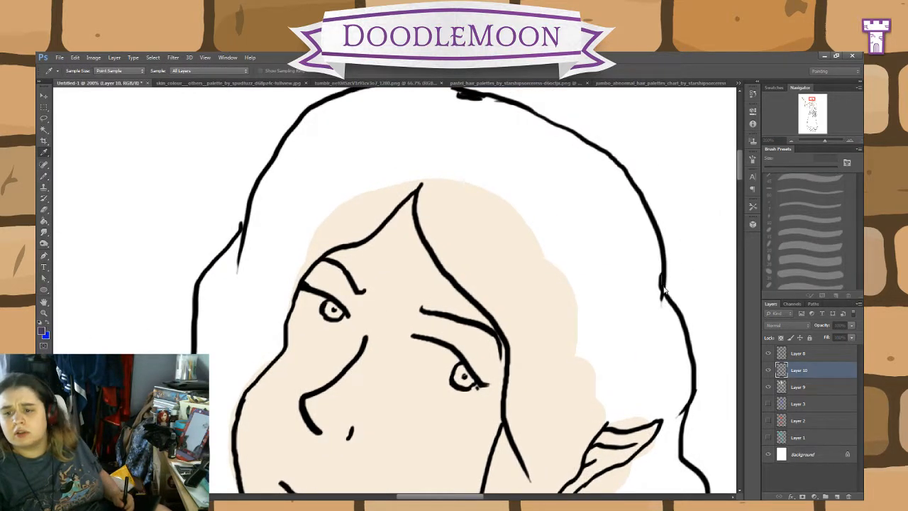
{"action": "key", "text": "b"}
{"action": "mouse_move", "coordinate": [481, 219]}
{"action": "left_mouse_down"}
{"action": "mouse_move", "coordinate": [489, 255]}
{"action": "mouse_move", "coordinate": [442, 186]}
{"action": "left_mouse_up"}
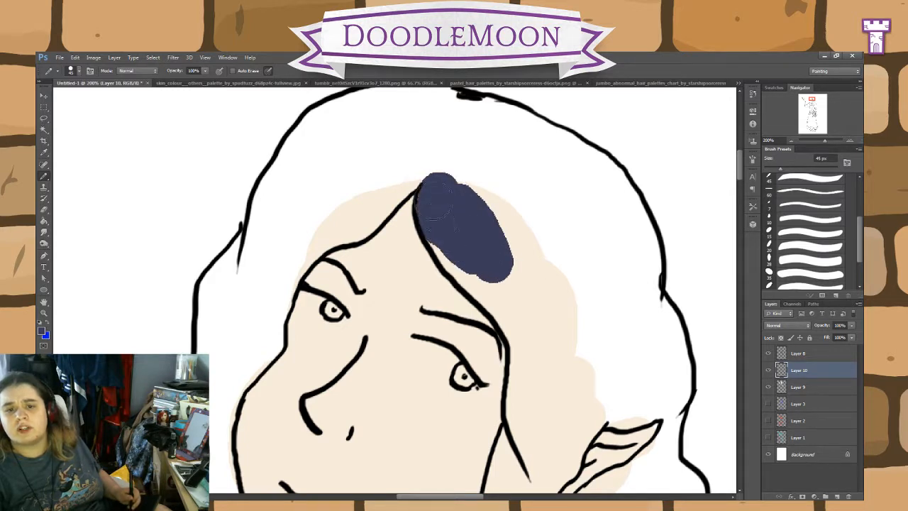
{"action": "mouse_move", "coordinate": [437, 218]}
{"action": "left_mouse_down"}
{"action": "mouse_move", "coordinate": [482, 284]}
{"action": "mouse_move", "coordinate": [466, 267]}
{"action": "left_mouse_up"}
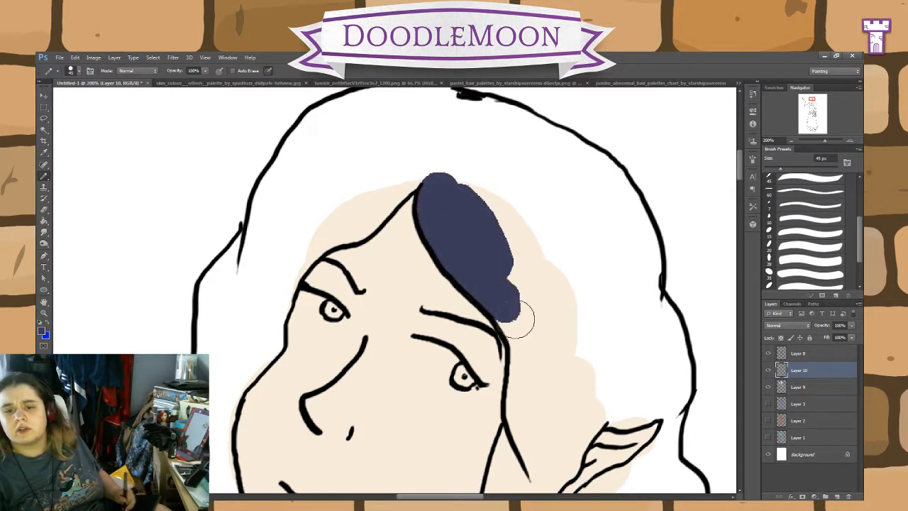
{"action": "mouse_move", "coordinate": [520, 317]}
{"action": "left_mouse_down"}
{"action": "mouse_move", "coordinate": [491, 260]}
{"action": "mouse_move", "coordinate": [513, 272]}
{"action": "mouse_move", "coordinate": [539, 340]}
{"action": "mouse_move", "coordinate": [545, 295]}
{"action": "mouse_move", "coordinate": [555, 317]}
{"action": "mouse_move", "coordinate": [553, 383]}
{"action": "left_mouse_up"}
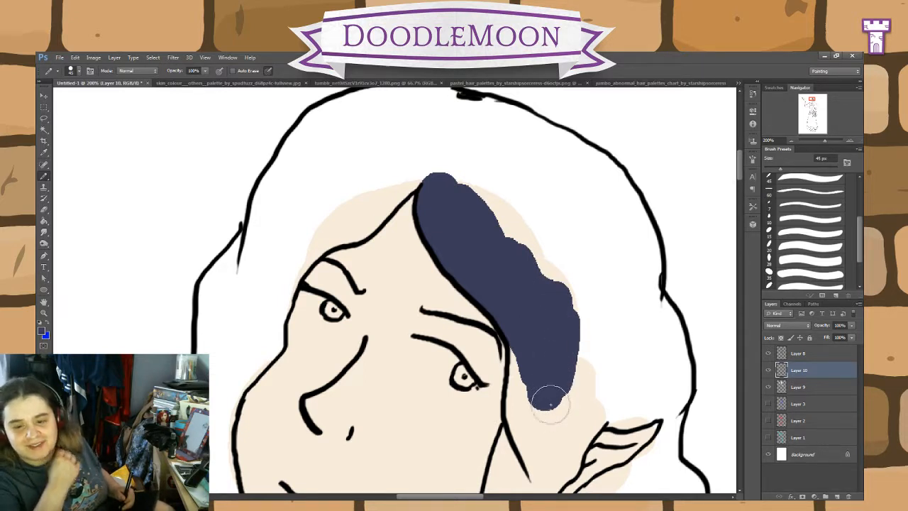
{"action": "mouse_move", "coordinate": [558, 360]}
{"action": "left_mouse_down"}
{"action": "mouse_move", "coordinate": [511, 205]}
{"action": "mouse_move", "coordinate": [513, 229]}
{"action": "mouse_move", "coordinate": [480, 256]}
{"action": "mouse_move", "coordinate": [481, 244]}
{"action": "mouse_move", "coordinate": [468, 328]}
{"action": "mouse_move", "coordinate": [460, 325]}
{"action": "mouse_move", "coordinate": [450, 355]}
{"action": "mouse_move", "coordinate": [455, 334]}
{"action": "mouse_move", "coordinate": [454, 405]}
{"action": "mouse_move", "coordinate": [454, 386]}
{"action": "mouse_move", "coordinate": [450, 396]}
{"action": "mouse_move", "coordinate": [468, 458]}
{"action": "mouse_move", "coordinate": [499, 352]}
{"action": "mouse_move", "coordinate": [499, 363]}
{"action": "mouse_move", "coordinate": [526, 305]}
{"action": "mouse_move", "coordinate": [548, 283]}
{"action": "mouse_move", "coordinate": [608, 265]}
{"action": "mouse_move", "coordinate": [619, 291]}
{"action": "mouse_move", "coordinate": [564, 363]}
{"action": "left_mouse_up"}
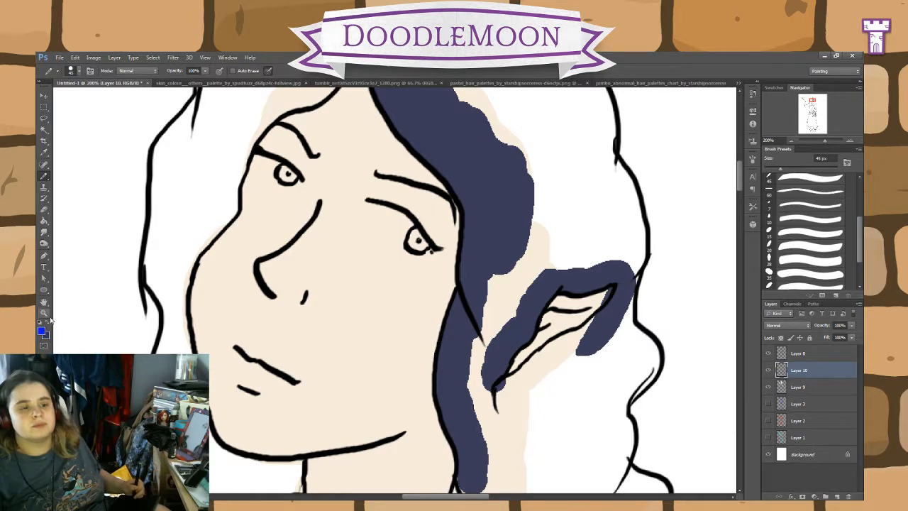
Step: Sample the skin tone with the skin layer, Layer 9, active and return to Layer 10
{"action": "left_click", "coordinate": [44, 153]}
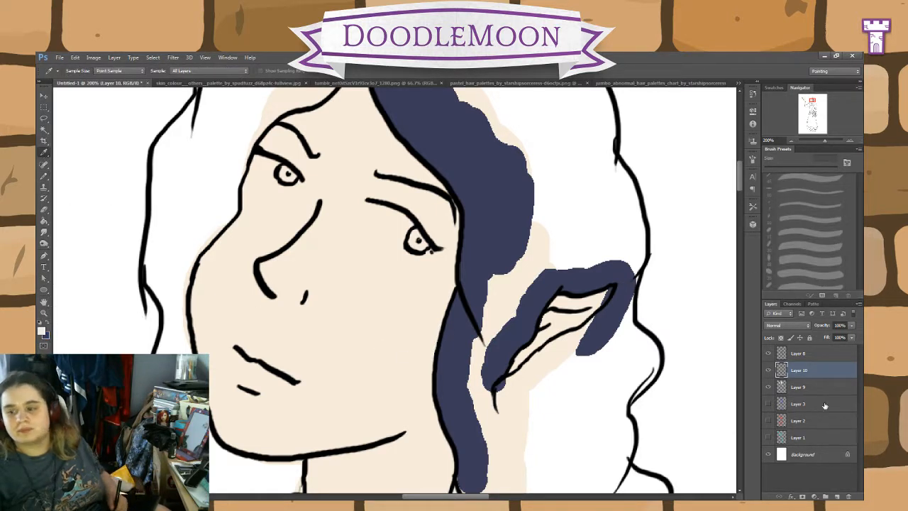
{"action": "left_click", "coordinate": [809, 387]}
{"action": "key", "text": "b"}
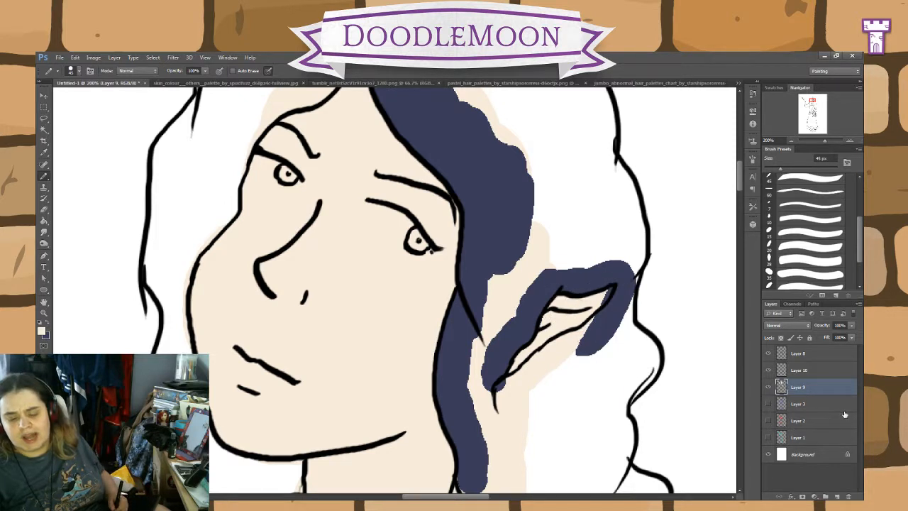
{"action": "left_click", "coordinate": [812, 370]}
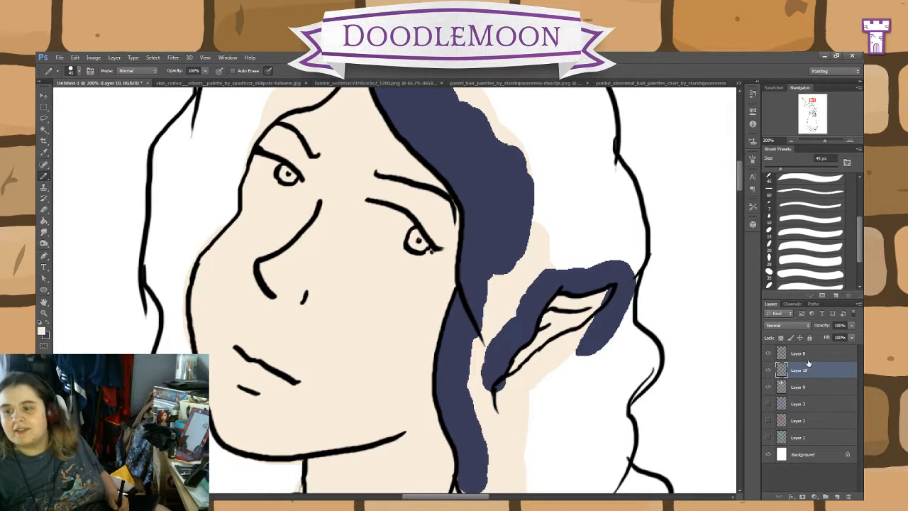
Step: Restore navy as the painting colour and paint the hair along the ear's lower edge on Layer 10
{"action": "left_click", "coordinate": [44, 212]}
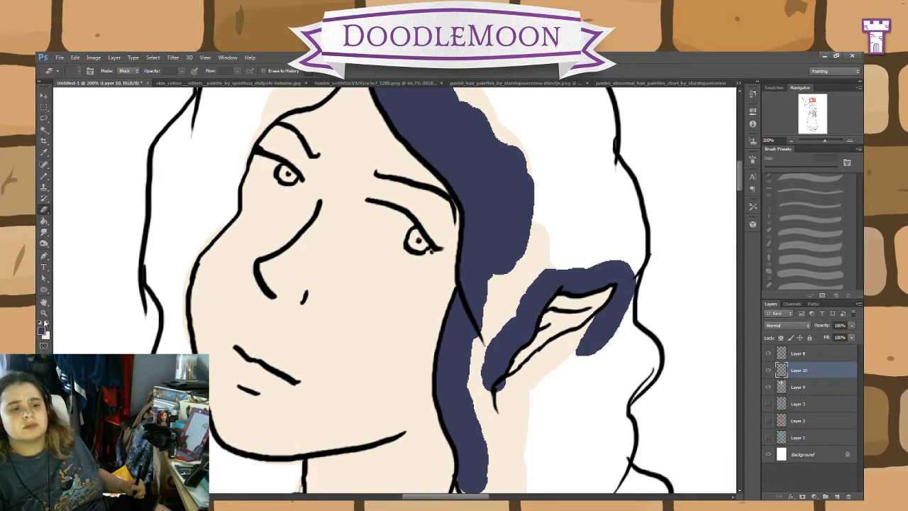
{"action": "left_click", "coordinate": [44, 175]}
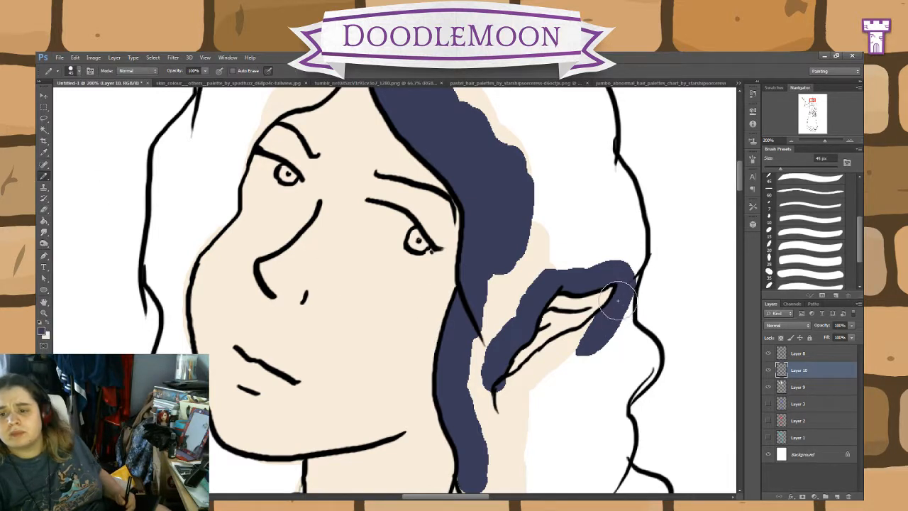
{"action": "left_click_drag", "start_coordinate": [607, 318], "coordinate": [490, 398]}
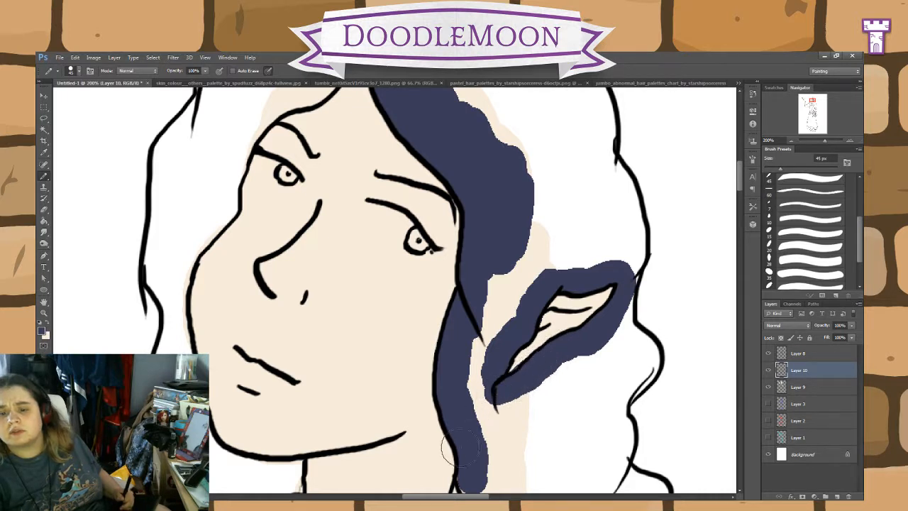
Step: Paint navy down the inner edge of the wavy strand beside the neck and past the shirt collar
{"action": "mouse_move", "coordinate": [628, 262]}
{"action": "left_mouse_down"}
{"action": "mouse_move", "coordinate": [633, 228]}
{"action": "mouse_move", "coordinate": [606, 161]}
{"action": "mouse_move", "coordinate": [624, 189]}
{"action": "mouse_move", "coordinate": [602, 161]}
{"action": "mouse_move", "coordinate": [602, 118]}
{"action": "left_mouse_up"}
{"action": "scroll", "coordinate": [634, 125], "scroll_direction": "down", "scroll_amount": 5}
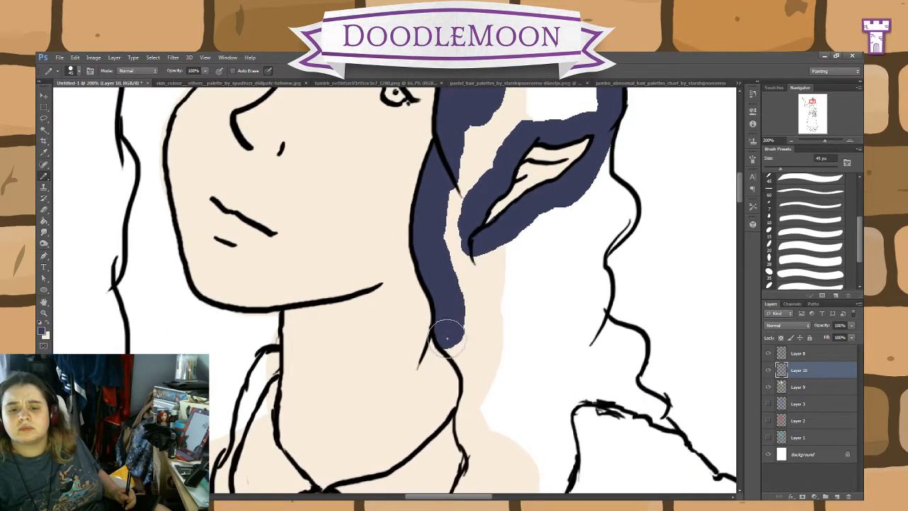
{"action": "mouse_move", "coordinate": [447, 339]}
{"action": "left_mouse_down"}
{"action": "mouse_move", "coordinate": [474, 392]}
{"action": "mouse_move", "coordinate": [467, 425]}
{"action": "mouse_move", "coordinate": [477, 442]}
{"action": "left_mouse_up"}
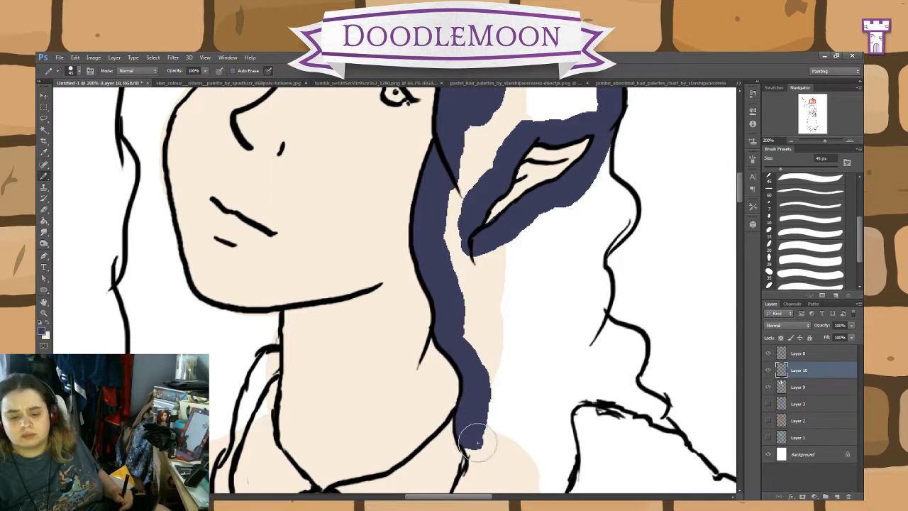
{"action": "scroll", "coordinate": [514, 433], "scroll_direction": "down", "scroll_amount": 5}
{"action": "mouse_move", "coordinate": [476, 310]}
{"action": "left_mouse_down"}
{"action": "mouse_move", "coordinate": [471, 301]}
{"action": "mouse_move", "coordinate": [467, 328]}
{"action": "mouse_move", "coordinate": [430, 397]}
{"action": "mouse_move", "coordinate": [426, 464]}
{"action": "mouse_move", "coordinate": [448, 488]}
{"action": "left_mouse_up"}
{"action": "left_click", "coordinate": [44, 210]}
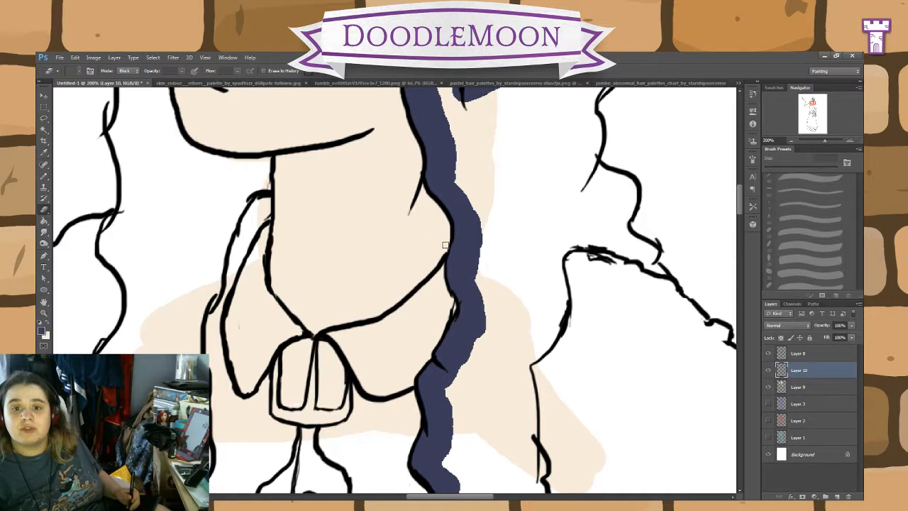
Step: Continue the navy along the strand's inner edge over the chest and fill its pointed tip
{"action": "key", "text": "b"}
{"action": "scroll", "coordinate": [574, 281], "scroll_direction": "down", "scroll_amount": 5}
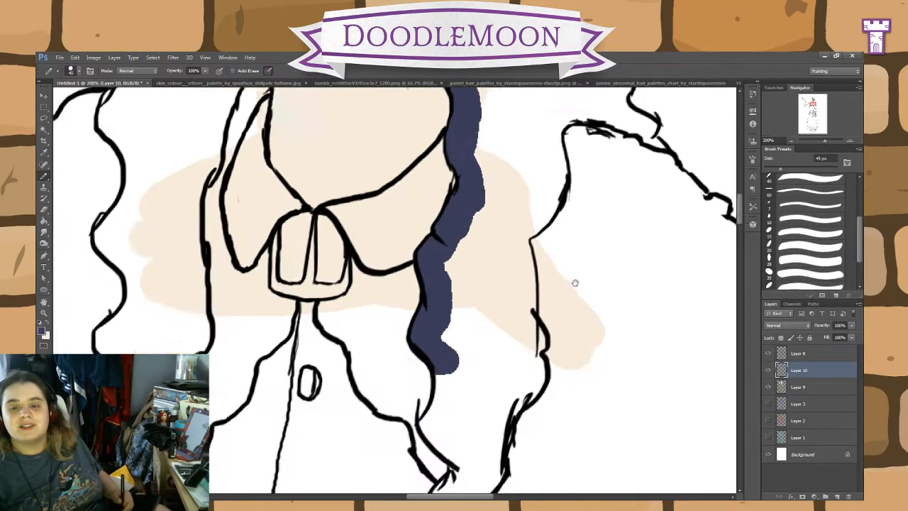
{"action": "mouse_move", "coordinate": [451, 301]}
{"action": "left_mouse_down"}
{"action": "mouse_move", "coordinate": [461, 322]}
{"action": "mouse_move", "coordinate": [431, 368]}
{"action": "mouse_move", "coordinate": [471, 397]}
{"action": "mouse_move", "coordinate": [447, 383]}
{"action": "mouse_move", "coordinate": [471, 409]}
{"action": "mouse_move", "coordinate": [445, 461]}
{"action": "mouse_move", "coordinate": [445, 444]}
{"action": "mouse_move", "coordinate": [451, 476]}
{"action": "left_mouse_up"}
{"action": "left_click_drag", "start_coordinate": [513, 456], "coordinate": [523, 329]}
{"action": "mouse_move", "coordinate": [459, 350]}
{"action": "left_mouse_down"}
{"action": "mouse_move", "coordinate": [457, 328]}
{"action": "mouse_move", "coordinate": [461, 382]}
{"action": "mouse_move", "coordinate": [430, 433]}
{"action": "mouse_move", "coordinate": [464, 390]}
{"action": "mouse_move", "coordinate": [458, 399]}
{"action": "mouse_move", "coordinate": [472, 308]}
{"action": "left_mouse_up"}
{"action": "left_click", "coordinate": [45, 208]}
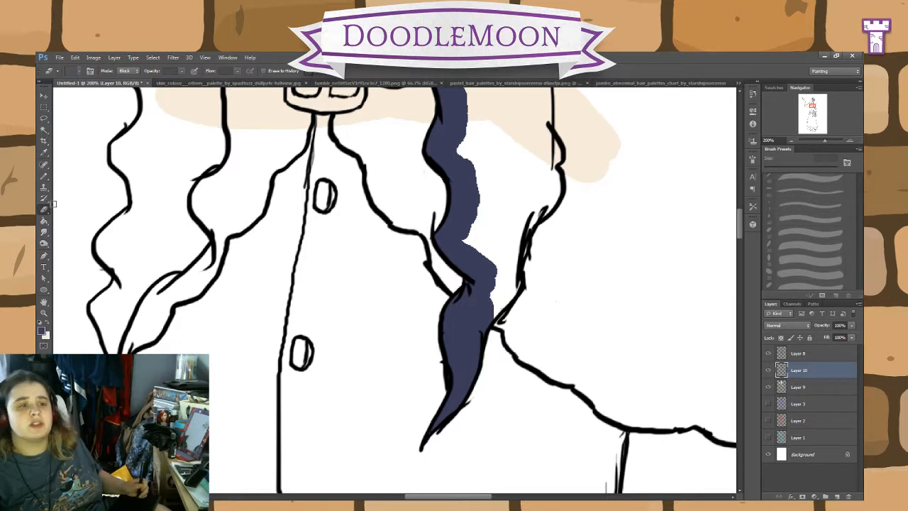
Step: Paint navy up the strand's outer edge from the tip along the cape opening
{"action": "left_click", "coordinate": [44, 176]}
{"action": "mouse_move", "coordinate": [477, 287]}
{"action": "left_mouse_down"}
{"action": "mouse_move", "coordinate": [492, 314]}
{"action": "mouse_move", "coordinate": [508, 286]}
{"action": "mouse_move", "coordinate": [521, 202]}
{"action": "mouse_move", "coordinate": [493, 284]}
{"action": "left_mouse_up"}
{"action": "left_click", "coordinate": [44, 210]}
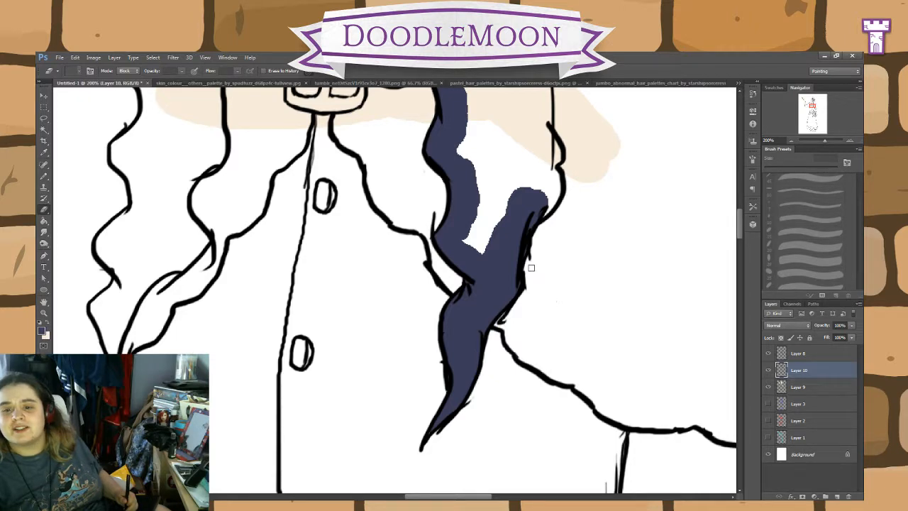
{"action": "left_click_drag", "start_coordinate": [602, 358], "coordinate": [514, 464]}
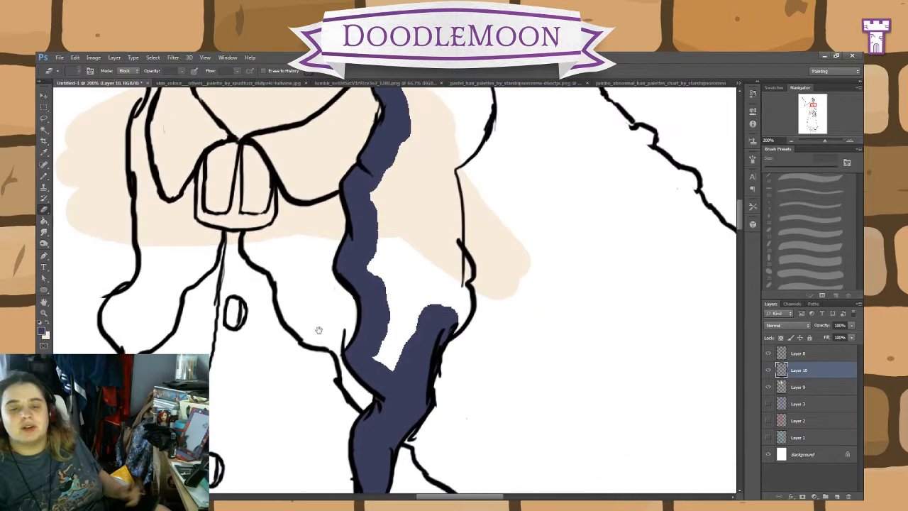
{"action": "key", "text": "b"}
{"action": "mouse_move", "coordinate": [428, 320]}
{"action": "left_mouse_down"}
{"action": "mouse_move", "coordinate": [460, 305]}
{"action": "mouse_move", "coordinate": [461, 270]}
{"action": "mouse_move", "coordinate": [444, 241]}
{"action": "mouse_move", "coordinate": [445, 186]}
{"action": "mouse_move", "coordinate": [450, 206]}
{"action": "mouse_move", "coordinate": [440, 170]}
{"action": "left_mouse_up"}
{"action": "left_click_drag", "start_coordinate": [482, 228], "coordinate": [456, 392]}
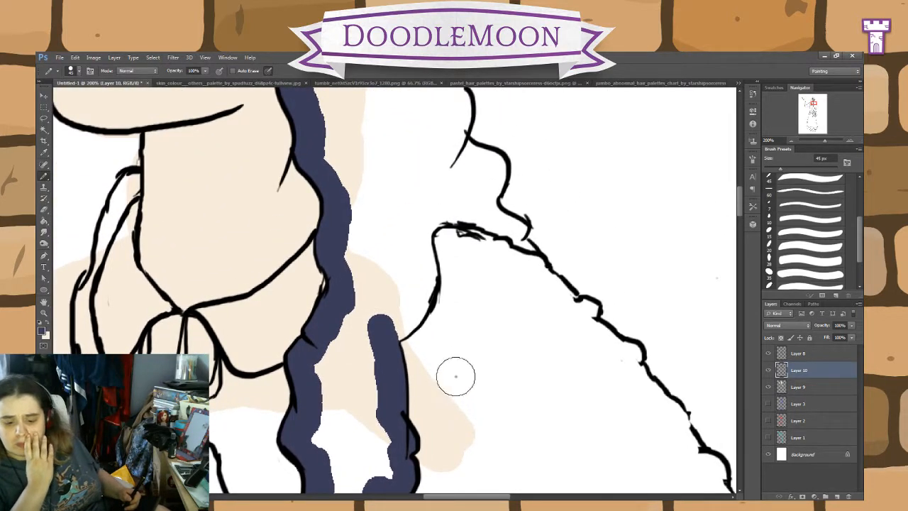
Step: Carry the navy along the cape's neckline and over the shoulder to the end of the lowest hair wave
{"action": "mouse_move", "coordinate": [373, 320]}
{"action": "left_mouse_down"}
{"action": "mouse_move", "coordinate": [397, 331]}
{"action": "mouse_move", "coordinate": [420, 304]}
{"action": "mouse_move", "coordinate": [423, 241]}
{"action": "mouse_move", "coordinate": [435, 211]}
{"action": "mouse_move", "coordinate": [428, 219]}
{"action": "mouse_move", "coordinate": [454, 211]}
{"action": "mouse_move", "coordinate": [499, 215]}
{"action": "left_mouse_up"}
{"action": "mouse_move", "coordinate": [528, 243]}
{"action": "left_mouse_down"}
{"action": "mouse_move", "coordinate": [497, 225]}
{"action": "mouse_move", "coordinate": [507, 213]}
{"action": "mouse_move", "coordinate": [480, 205]}
{"action": "mouse_move", "coordinate": [479, 193]}
{"action": "left_mouse_up"}
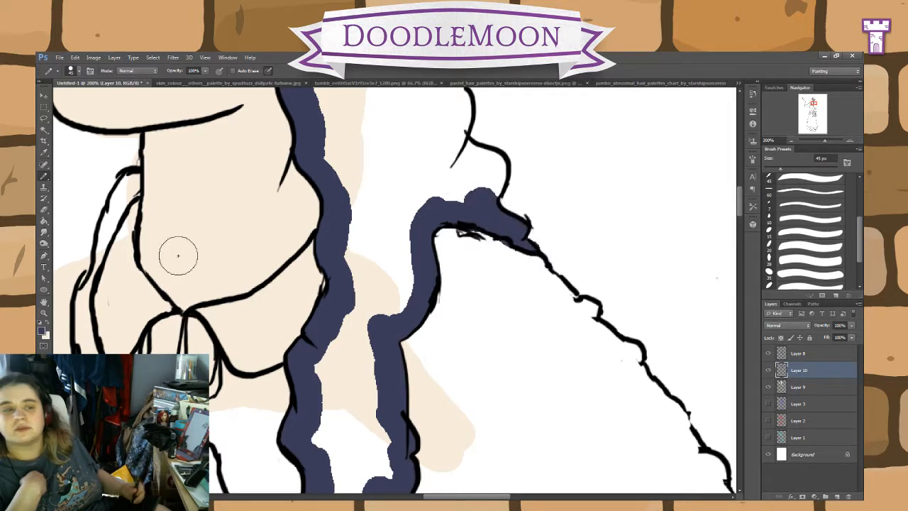
{"action": "left_click", "coordinate": [45, 210]}
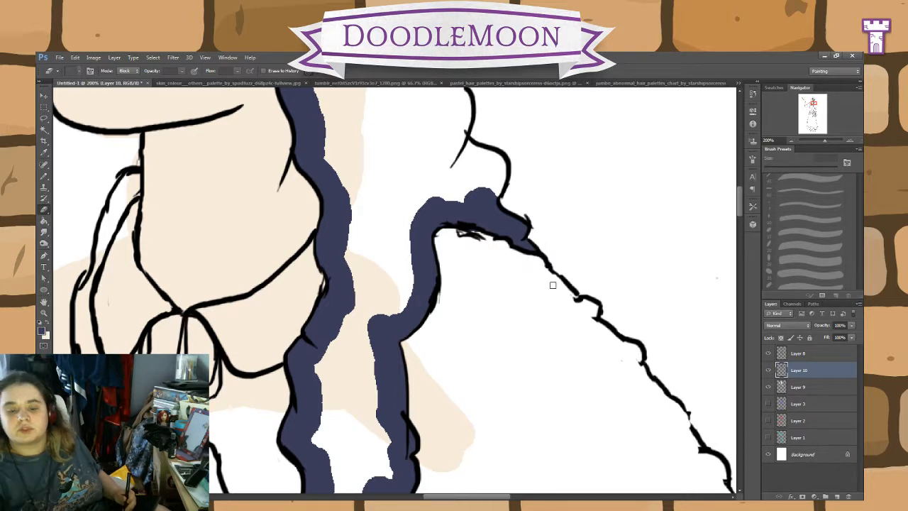
Step: Paint navy inside the outer hair waves from the shoulder up to the ear tip
{"action": "left_click_drag", "start_coordinate": [586, 254], "coordinate": [510, 382]}
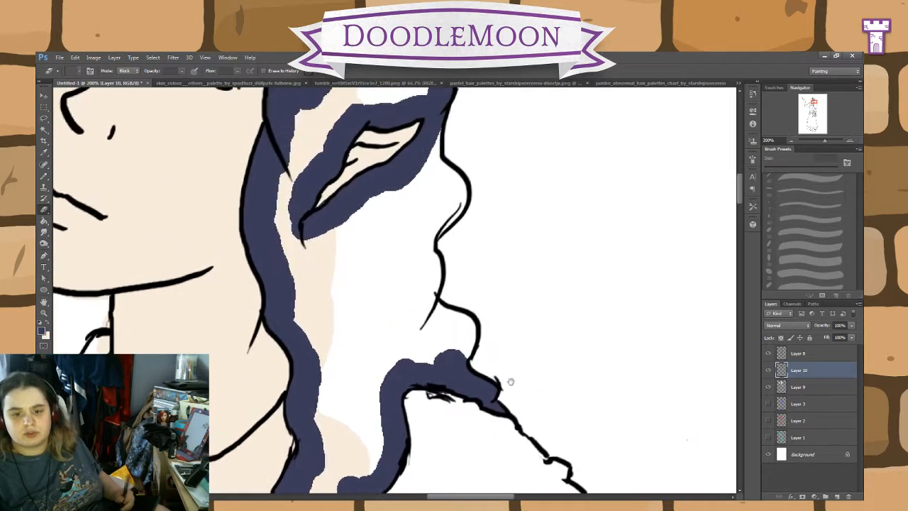
{"action": "left_click", "coordinate": [44, 179]}
{"action": "mouse_move", "coordinate": [472, 359]}
{"action": "left_mouse_down"}
{"action": "mouse_move", "coordinate": [481, 365]}
{"action": "mouse_move", "coordinate": [462, 345]}
{"action": "mouse_move", "coordinate": [469, 327]}
{"action": "mouse_move", "coordinate": [426, 301]}
{"action": "mouse_move", "coordinate": [423, 246]}
{"action": "mouse_move", "coordinate": [460, 199]}
{"action": "mouse_move", "coordinate": [461, 179]}
{"action": "mouse_move", "coordinate": [433, 142]}
{"action": "left_mouse_up"}
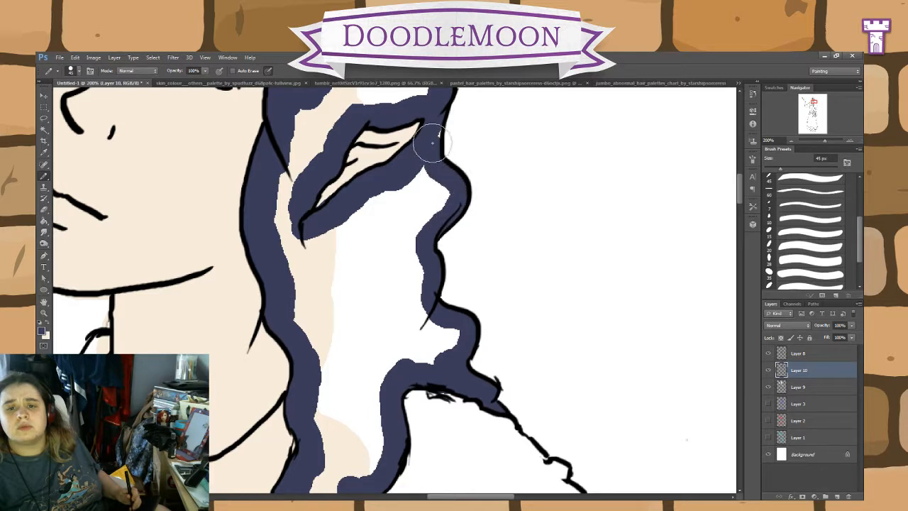
{"action": "left_click", "coordinate": [44, 211]}
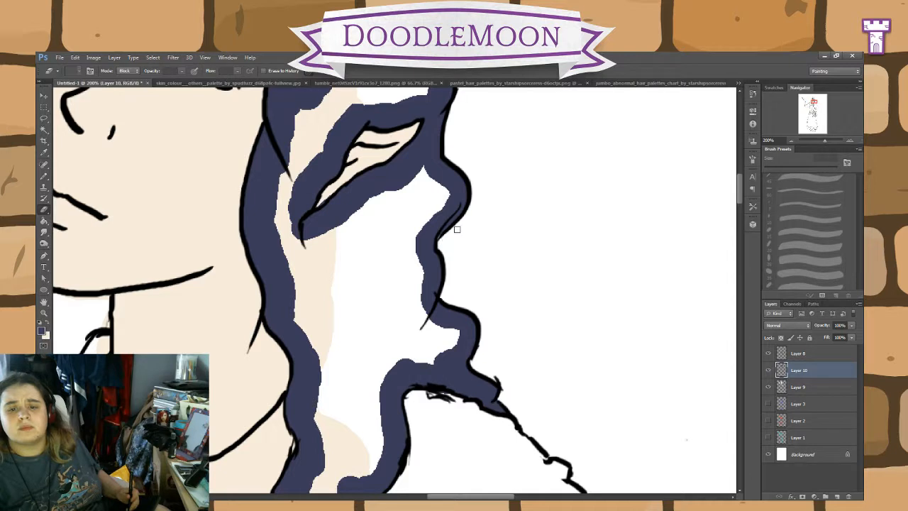
{"action": "left_click", "coordinate": [44, 176]}
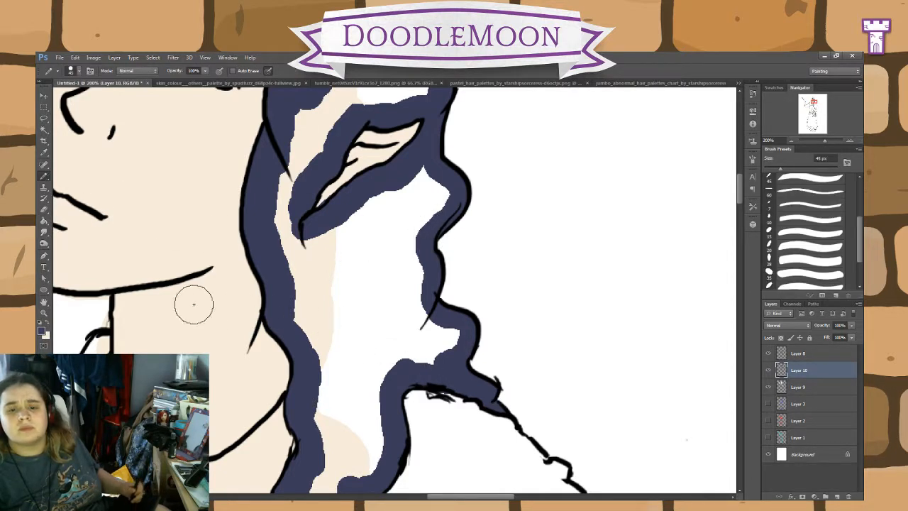
Step: Paint navy inside the hair's outer outline from above the ear over the crown and down beyond the opposite side of the forehead
{"action": "left_click_drag", "start_coordinate": [523, 250], "coordinate": [520, 388]}
{"action": "left_click_drag", "start_coordinate": [507, 320], "coordinate": [537, 442]}
{"action": "left_click_drag", "start_coordinate": [518, 332], "coordinate": [527, 379]}
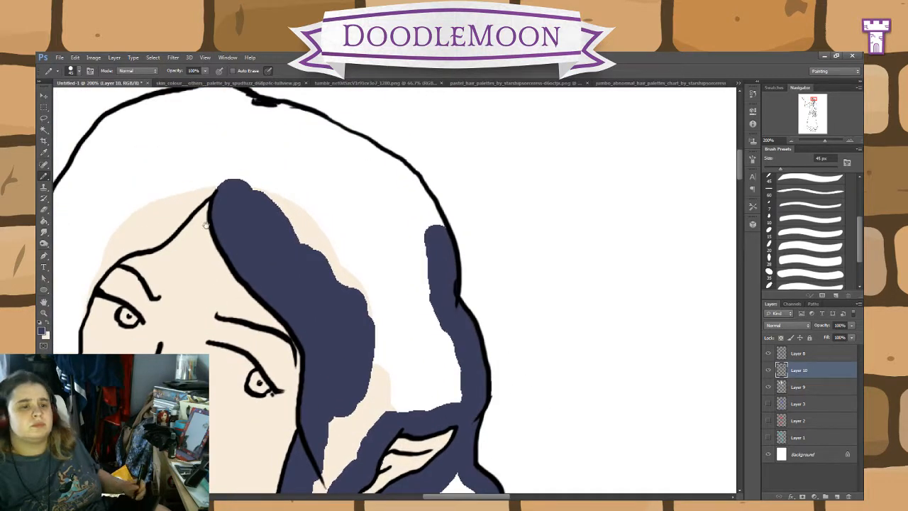
{"action": "left_click_drag", "start_coordinate": [205, 225], "coordinate": [296, 255]}
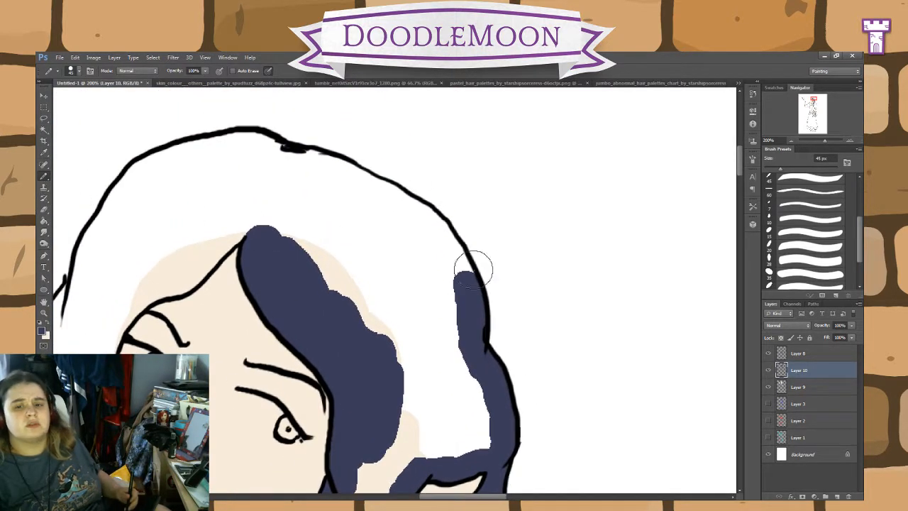
{"action": "mouse_move", "coordinate": [479, 263]}
{"action": "left_mouse_down"}
{"action": "mouse_move", "coordinate": [394, 205]}
{"action": "mouse_move", "coordinate": [430, 219]}
{"action": "mouse_move", "coordinate": [338, 178]}
{"action": "mouse_move", "coordinate": [399, 201]}
{"action": "mouse_move", "coordinate": [345, 182]}
{"action": "mouse_move", "coordinate": [356, 181]}
{"action": "mouse_move", "coordinate": [350, 173]}
{"action": "mouse_move", "coordinate": [253, 148]}
{"action": "mouse_move", "coordinate": [202, 157]}
{"action": "left_mouse_up"}
{"action": "left_click_drag", "start_coordinate": [248, 202], "coordinate": [551, 310]}
{"action": "mouse_move", "coordinate": [479, 170]}
{"action": "left_mouse_down"}
{"action": "mouse_move", "coordinate": [453, 170]}
{"action": "mouse_move", "coordinate": [478, 165]}
{"action": "mouse_move", "coordinate": [406, 195]}
{"action": "mouse_move", "coordinate": [435, 176]}
{"action": "mouse_move", "coordinate": [402, 206]}
{"action": "mouse_move", "coordinate": [406, 196]}
{"action": "mouse_move", "coordinate": [361, 298]}
{"action": "mouse_move", "coordinate": [386, 232]}
{"action": "mouse_move", "coordinate": [366, 279]}
{"action": "mouse_move", "coordinate": [375, 236]}
{"action": "mouse_move", "coordinate": [355, 314]}
{"action": "mouse_move", "coordinate": [362, 291]}
{"action": "mouse_move", "coordinate": [329, 339]}
{"action": "mouse_move", "coordinate": [345, 332]}
{"action": "mouse_move", "coordinate": [329, 338]}
{"action": "mouse_move", "coordinate": [351, 316]}
{"action": "mouse_move", "coordinate": [325, 350]}
{"action": "mouse_move", "coordinate": [355, 304]}
{"action": "mouse_move", "coordinate": [316, 344]}
{"action": "mouse_move", "coordinate": [347, 313]}
{"action": "mouse_move", "coordinate": [314, 359]}
{"action": "mouse_move", "coordinate": [315, 348]}
{"action": "mouse_move", "coordinate": [327, 339]}
{"action": "mouse_move", "coordinate": [312, 378]}
{"action": "mouse_move", "coordinate": [320, 344]}
{"action": "mouse_move", "coordinate": [306, 374]}
{"action": "mouse_move", "coordinate": [313, 349]}
{"action": "mouse_move", "coordinate": [306, 359]}
{"action": "mouse_move", "coordinate": [315, 348]}
{"action": "mouse_move", "coordinate": [304, 460]}
{"action": "mouse_move", "coordinate": [308, 401]}
{"action": "left_mouse_up"}
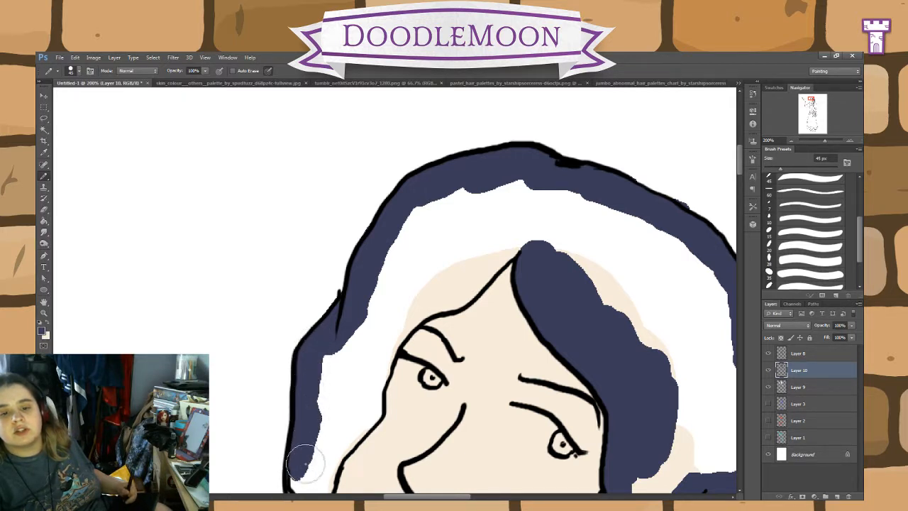
Step: Paint navy along the forehead hairline from the parting down past the brow to the cheek
{"action": "mouse_move", "coordinate": [523, 242]}
{"action": "left_mouse_down"}
{"action": "mouse_move", "coordinate": [459, 297]}
{"action": "mouse_move", "coordinate": [397, 333]}
{"action": "mouse_move", "coordinate": [402, 326]}
{"action": "mouse_move", "coordinate": [369, 373]}
{"action": "left_mouse_up"}
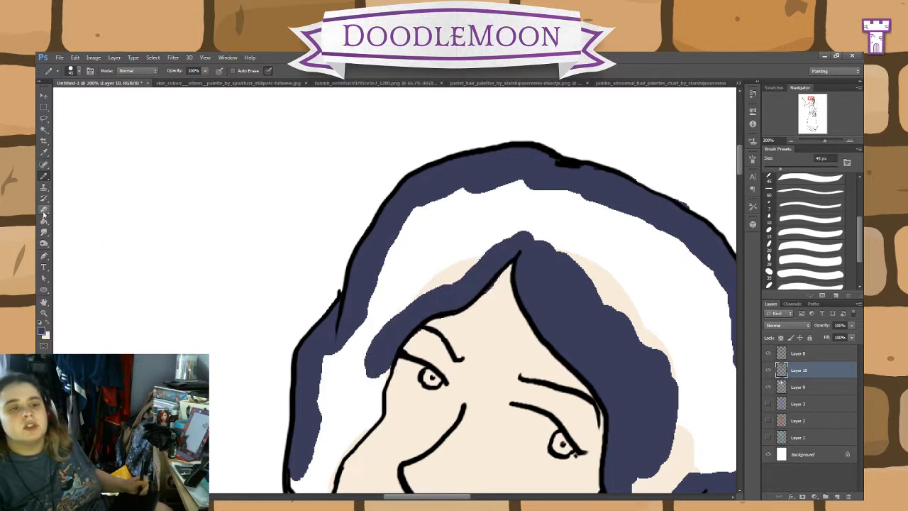
{"action": "left_click", "coordinate": [44, 210]}
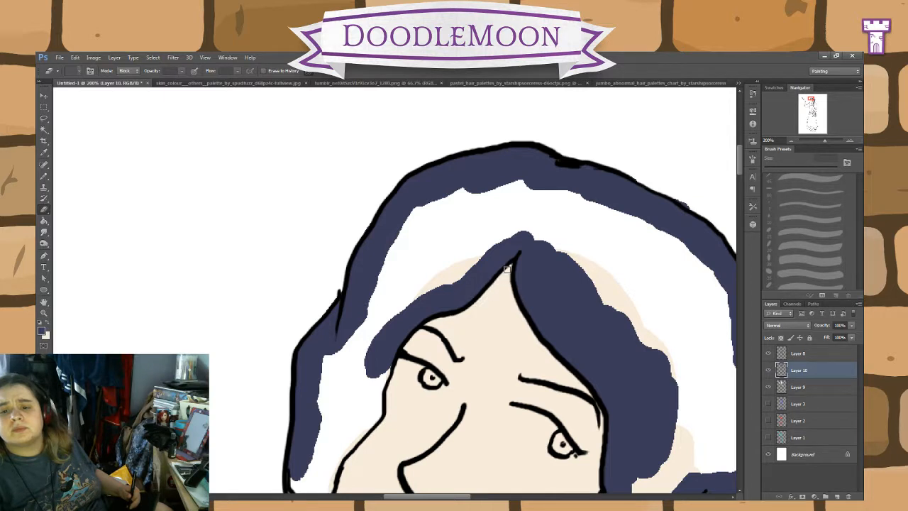
{"action": "left_click", "coordinate": [44, 176]}
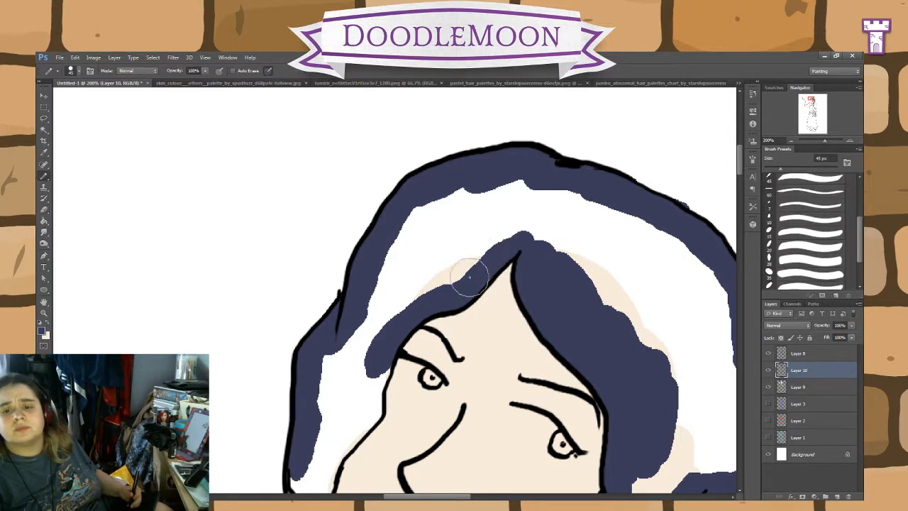
{"action": "mouse_move", "coordinate": [360, 365]}
{"action": "left_mouse_down"}
{"action": "mouse_move", "coordinate": [384, 363]}
{"action": "mouse_move", "coordinate": [373, 414]}
{"action": "mouse_move", "coordinate": [335, 451]}
{"action": "mouse_move", "coordinate": [348, 442]}
{"action": "mouse_move", "coordinate": [328, 475]}
{"action": "mouse_move", "coordinate": [359, 454]}
{"action": "left_mouse_up"}
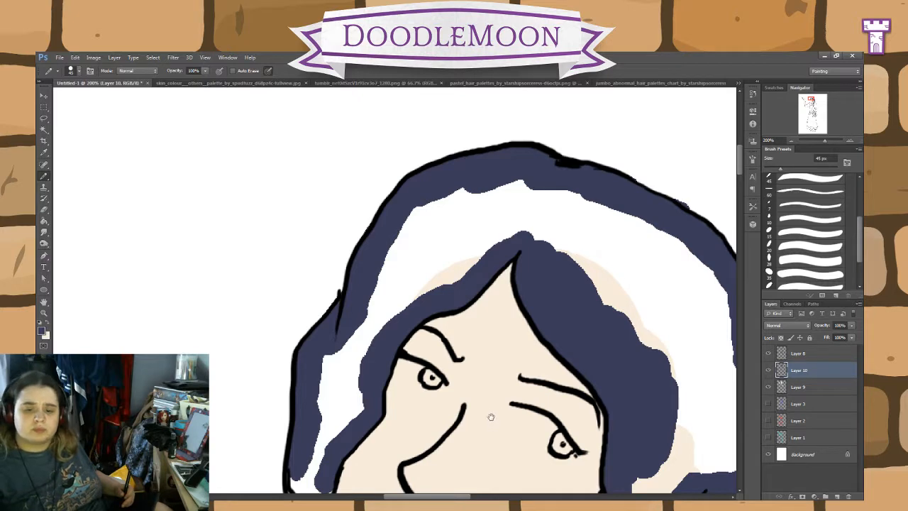
Step: Paint navy beside the cheek, under the jaw to the neck and down the outer edge of the hair to the shoulder
{"action": "mouse_move", "coordinate": [490, 417]}
{"action": "left_mouse_down"}
{"action": "mouse_move", "coordinate": [550, 334]}
{"action": "mouse_move", "coordinate": [562, 250]}
{"action": "left_mouse_up"}
{"action": "mouse_move", "coordinate": [388, 261]}
{"action": "left_mouse_down"}
{"action": "mouse_move", "coordinate": [404, 286]}
{"action": "mouse_move", "coordinate": [412, 281]}
{"action": "mouse_move", "coordinate": [408, 346]}
{"action": "mouse_move", "coordinate": [422, 383]}
{"action": "mouse_move", "coordinate": [421, 410]}
{"action": "mouse_move", "coordinate": [404, 332]}
{"action": "mouse_move", "coordinate": [396, 418]}
{"action": "left_mouse_up"}
{"action": "mouse_move", "coordinate": [472, 471]}
{"action": "left_mouse_down"}
{"action": "mouse_move", "coordinate": [452, 399]}
{"action": "mouse_move", "coordinate": [401, 322]}
{"action": "mouse_move", "coordinate": [449, 303]}
{"action": "mouse_move", "coordinate": [450, 276]}
{"action": "mouse_move", "coordinate": [387, 281]}
{"action": "mouse_move", "coordinate": [349, 255]}
{"action": "mouse_move", "coordinate": [347, 239]}
{"action": "mouse_move", "coordinate": [311, 255]}
{"action": "mouse_move", "coordinate": [311, 234]}
{"action": "mouse_move", "coordinate": [300, 252]}
{"action": "mouse_move", "coordinate": [320, 323]}
{"action": "mouse_move", "coordinate": [311, 361]}
{"action": "mouse_move", "coordinate": [314, 313]}
{"action": "mouse_move", "coordinate": [292, 368]}
{"action": "mouse_move", "coordinate": [326, 425]}
{"action": "mouse_move", "coordinate": [296, 469]}
{"action": "left_mouse_up"}
{"action": "left_click", "coordinate": [445, 302]}
Step: Carry the navy from the neck down along the collar on the inner edge of the hair
{"action": "left_click", "coordinate": [44, 210]}
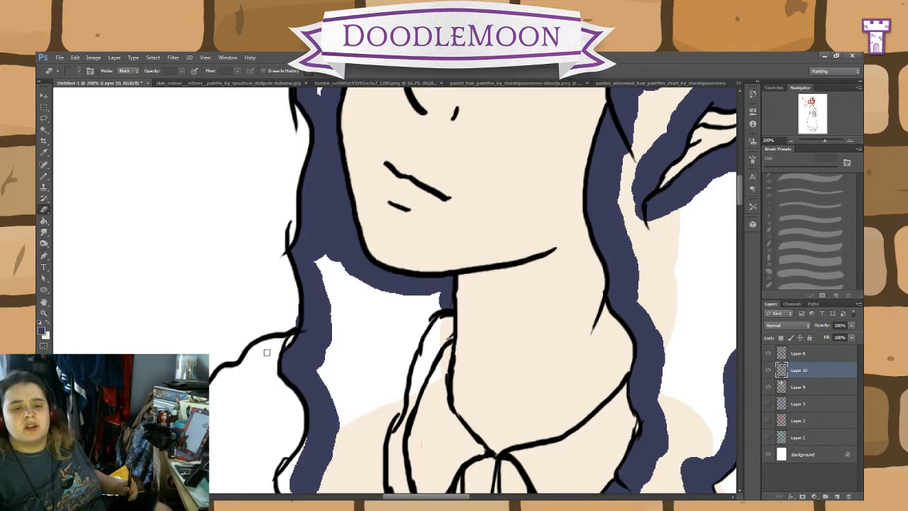
{"action": "left_click", "coordinate": [44, 177]}
{"action": "mouse_move", "coordinate": [431, 302]}
{"action": "left_mouse_down"}
{"action": "mouse_move", "coordinate": [397, 341]}
{"action": "mouse_move", "coordinate": [373, 490]}
{"action": "mouse_move", "coordinate": [351, 447]}
{"action": "left_mouse_up"}
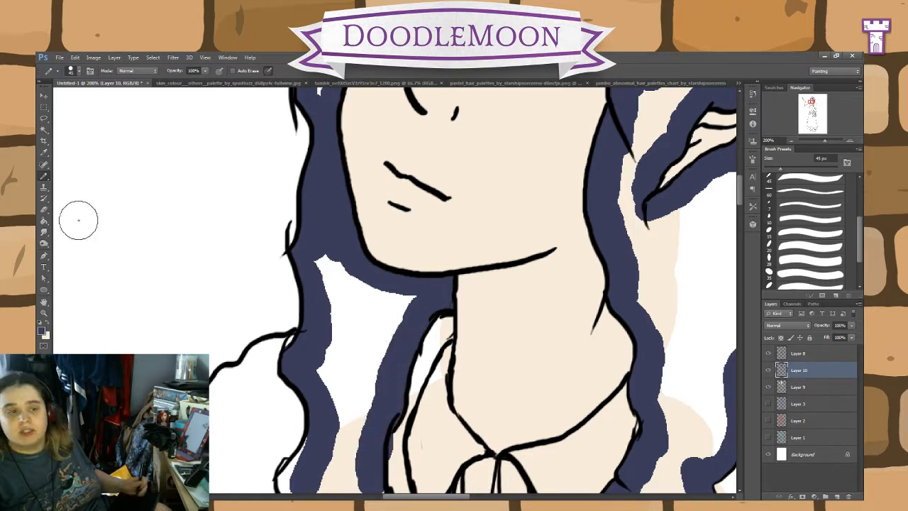
{"action": "left_click", "coordinate": [44, 210]}
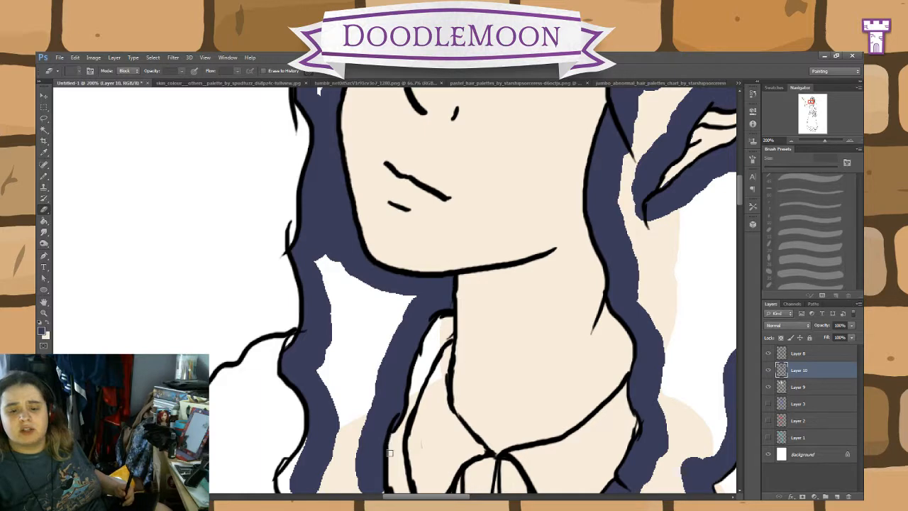
Step: Paint navy down the wavy outer edge of the unfinished front strand over the cape to just above its tip
{"action": "scroll", "coordinate": [389, 453], "scroll_direction": "down", "scroll_amount": 6}
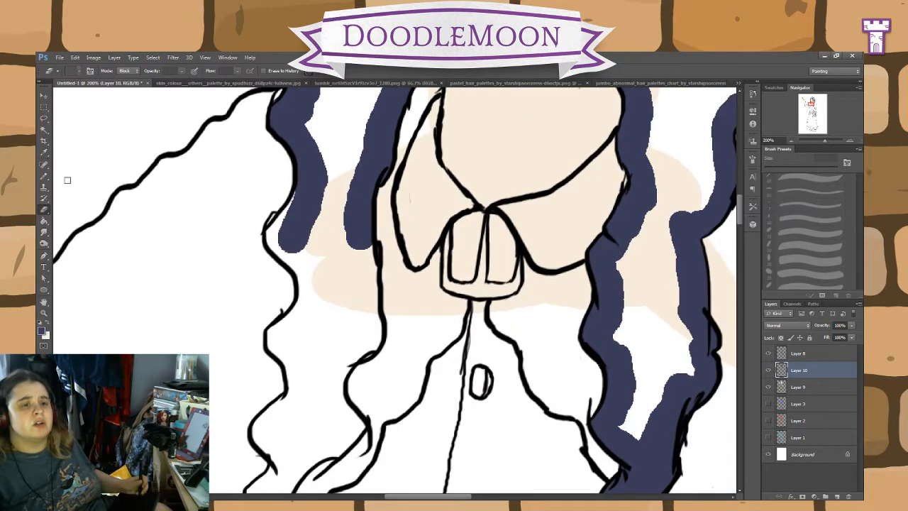
{"action": "key", "text": "b"}
{"action": "left_click_drag", "start_coordinate": [325, 234], "coordinate": [305, 209]}
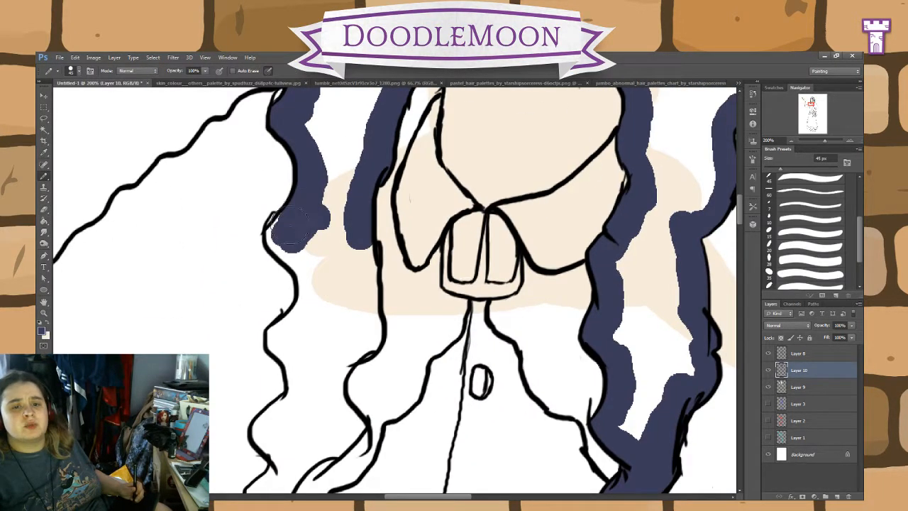
{"action": "mouse_move", "coordinate": [281, 241]}
{"action": "left_mouse_down"}
{"action": "mouse_move", "coordinate": [318, 276]}
{"action": "mouse_move", "coordinate": [282, 245]}
{"action": "mouse_move", "coordinate": [316, 291]}
{"action": "mouse_move", "coordinate": [312, 300]}
{"action": "mouse_move", "coordinate": [305, 288]}
{"action": "mouse_move", "coordinate": [298, 320]}
{"action": "mouse_move", "coordinate": [277, 345]}
{"action": "mouse_move", "coordinate": [275, 336]}
{"action": "mouse_move", "coordinate": [297, 391]}
{"action": "mouse_move", "coordinate": [300, 383]}
{"action": "mouse_move", "coordinate": [273, 432]}
{"action": "mouse_move", "coordinate": [266, 423]}
{"action": "mouse_move", "coordinate": [264, 484]}
{"action": "left_mouse_up"}
{"action": "left_click", "coordinate": [44, 207]}
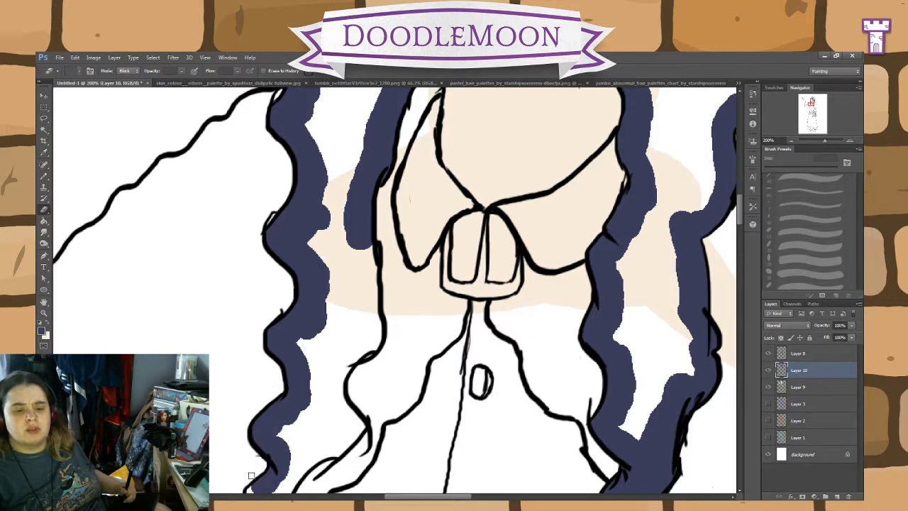
Step: Paint navy down the inner edge of the same front strand and fill its pointed tip
{"action": "left_click", "coordinate": [45, 178]}
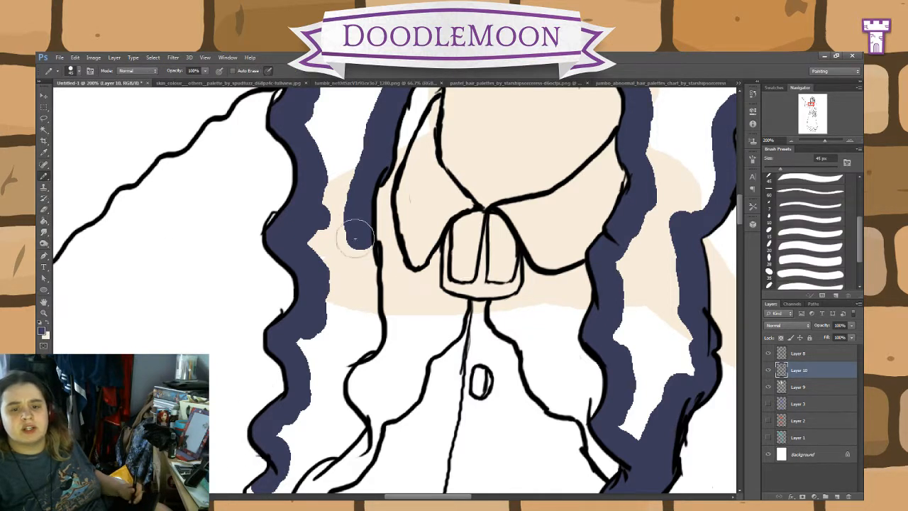
{"action": "mouse_move", "coordinate": [355, 238]}
{"action": "left_mouse_down"}
{"action": "mouse_move", "coordinate": [364, 319]}
{"action": "mouse_move", "coordinate": [359, 345]}
{"action": "mouse_move", "coordinate": [333, 376]}
{"action": "mouse_move", "coordinate": [335, 410]}
{"action": "mouse_move", "coordinate": [350, 424]}
{"action": "mouse_move", "coordinate": [284, 482]}
{"action": "left_mouse_up"}
{"action": "left_click_drag", "start_coordinate": [421, 422], "coordinate": [494, 294]}
{"action": "mouse_move", "coordinate": [367, 365]}
{"action": "left_mouse_down"}
{"action": "mouse_move", "coordinate": [345, 354]}
{"action": "mouse_move", "coordinate": [341, 419]}
{"action": "mouse_move", "coordinate": [351, 434]}
{"action": "mouse_move", "coordinate": [330, 364]}
{"action": "mouse_move", "coordinate": [339, 369]}
{"action": "left_mouse_up"}
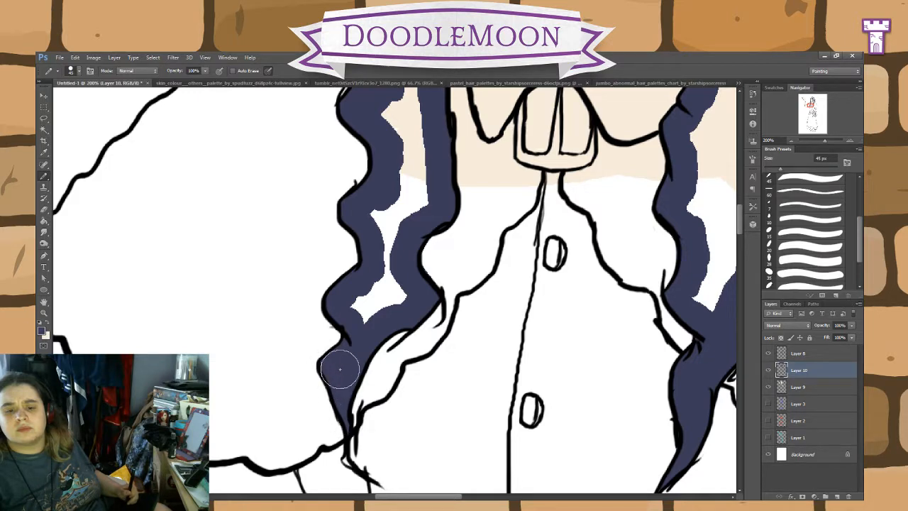
Step: Fill the unpainted areas inside both front strands and the rest of the hair with navy using the Paint Bucket
{"action": "left_click", "coordinate": [44, 221]}
{"action": "left_click", "coordinate": [419, 183]}
{"action": "left_click_drag", "start_coordinate": [676, 278], "coordinate": [429, 408]}
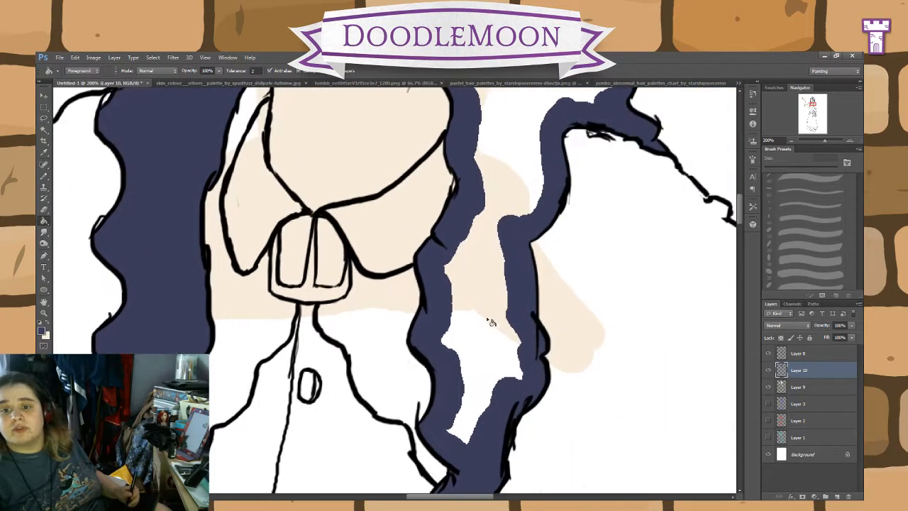
{"action": "left_click", "coordinate": [498, 321]}
{"action": "mouse_move", "coordinate": [598, 135]}
{"action": "left_mouse_down"}
{"action": "mouse_move", "coordinate": [597, 430]}
{"action": "mouse_move", "coordinate": [606, 470]}
{"action": "left_mouse_up"}
{"action": "left_click_drag", "start_coordinate": [564, 181], "coordinate": [587, 138]}
{"action": "left_click_drag", "start_coordinate": [606, 447], "coordinate": [632, 142]}
{"action": "left_click_drag", "start_coordinate": [603, 433], "coordinate": [690, 200]}
{"action": "left_click_drag", "start_coordinate": [629, 338], "coordinate": [588, 375]}
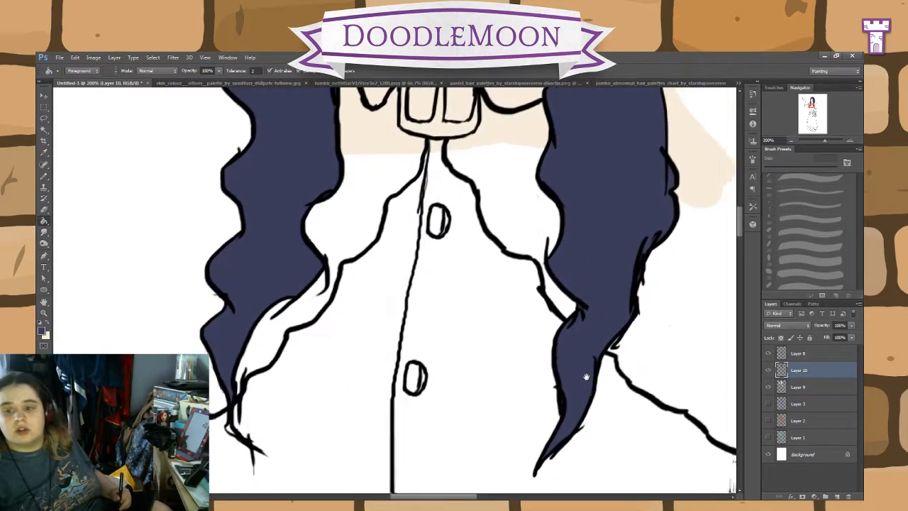
Step: Select the whole navy hair area with the Magic Wand
{"action": "left_click_drag", "start_coordinate": [669, 335], "coordinate": [499, 426]}
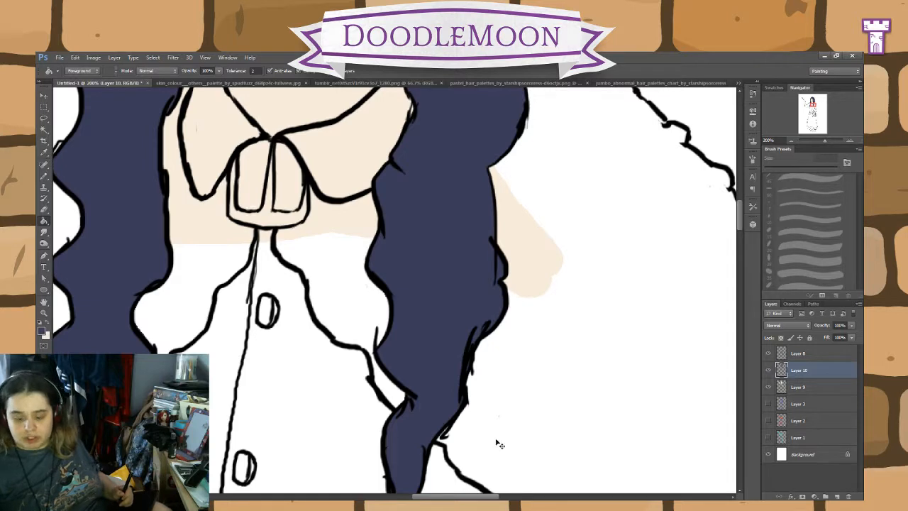
{"action": "key", "text": "ctrl+minus"}
{"action": "key", "text": "ctrl+minus"}
{"action": "mouse_move", "coordinate": [519, 280]}
{"action": "left_mouse_down"}
{"action": "mouse_move", "coordinate": [634, 422]}
{"action": "mouse_move", "coordinate": [577, 364]}
{"action": "mouse_move", "coordinate": [534, 368]}
{"action": "mouse_move", "coordinate": [486, 331]}
{"action": "left_mouse_up"}
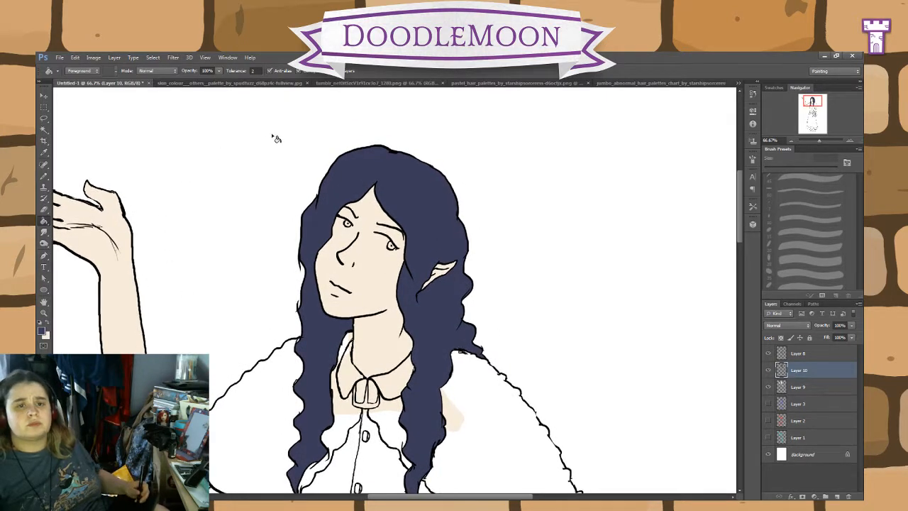
{"action": "left_click", "coordinate": [44, 178]}
{"action": "left_click", "coordinate": [43, 128]}
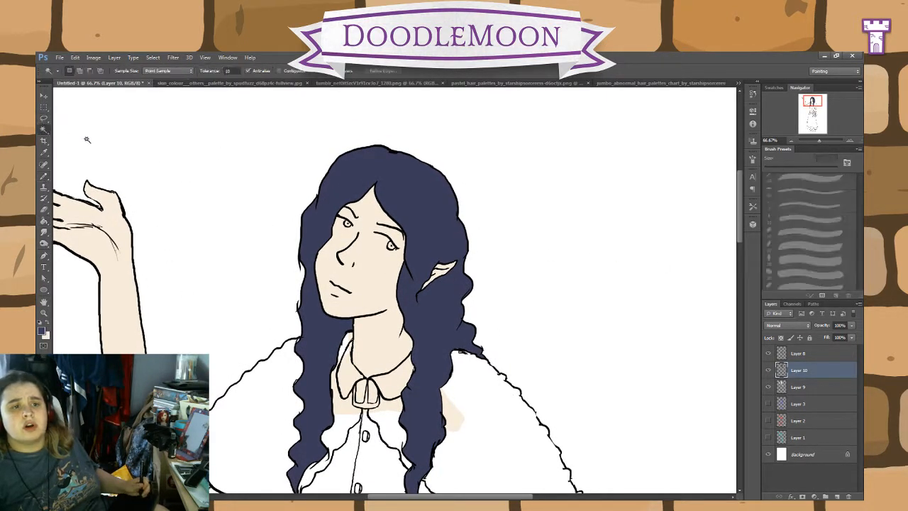
{"action": "left_click", "coordinate": [453, 199]}
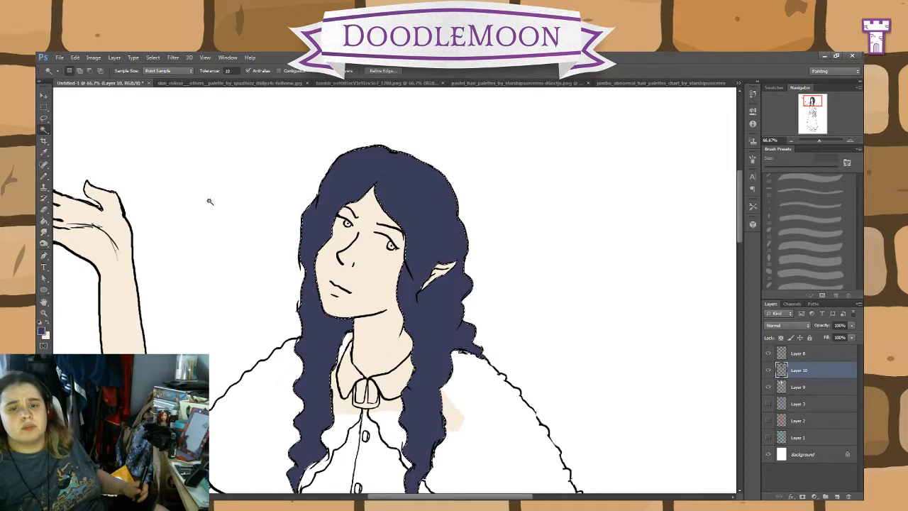
Step: Switch from the Pencil to the Brush tool and choose the 30 px streaky bristle preset
{"action": "left_click", "coordinate": [45, 175]}
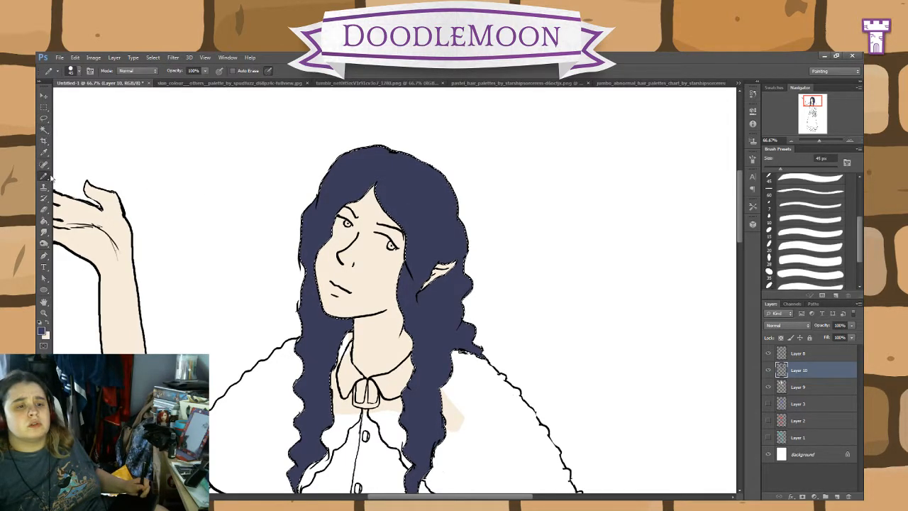
{"action": "left_click", "coordinate": [103, 179]}
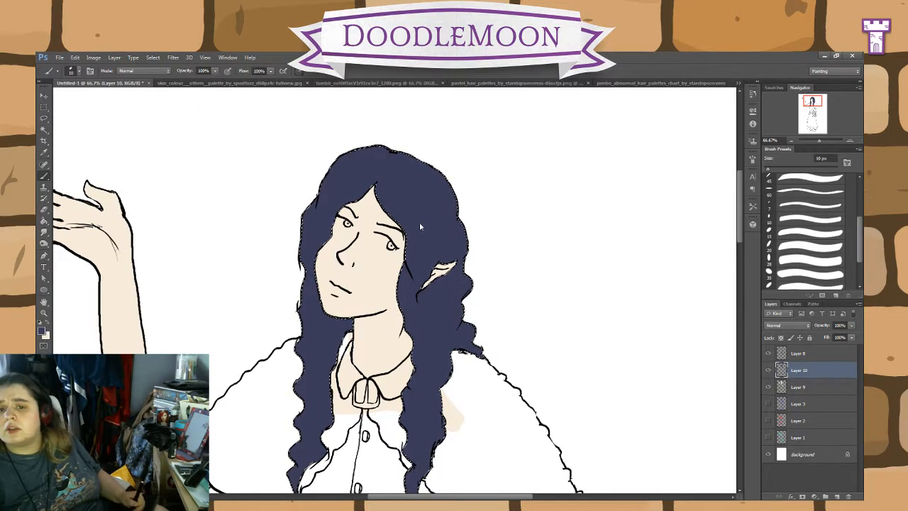
{"action": "scroll", "coordinate": [855, 222], "scroll_direction": "up", "scroll_amount": 3}
{"action": "left_click_drag", "start_coordinate": [861, 196], "coordinate": [862, 235]}
{"action": "left_click", "coordinate": [835, 250]}
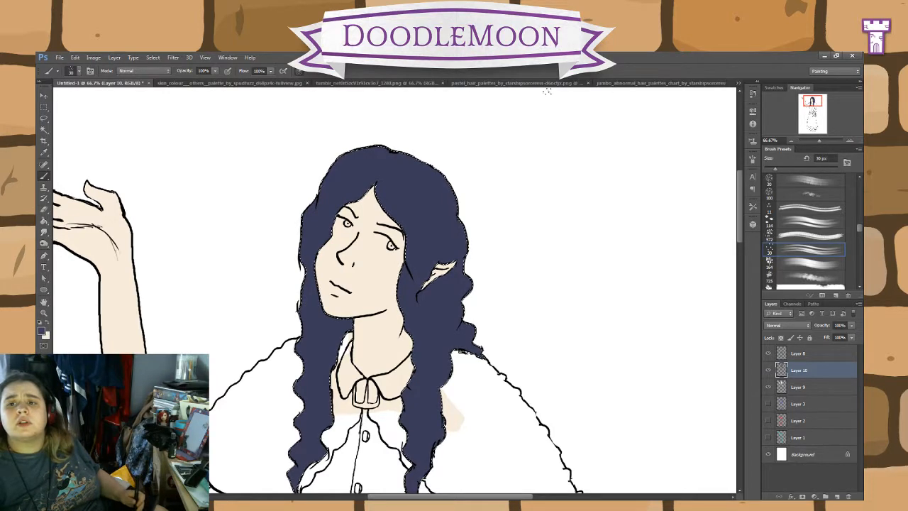
Step: Sample the dark grey swatch beside the white hair in the hair palette image and set it as the drawing's foreground colour
{"action": "left_click", "coordinate": [349, 83]}
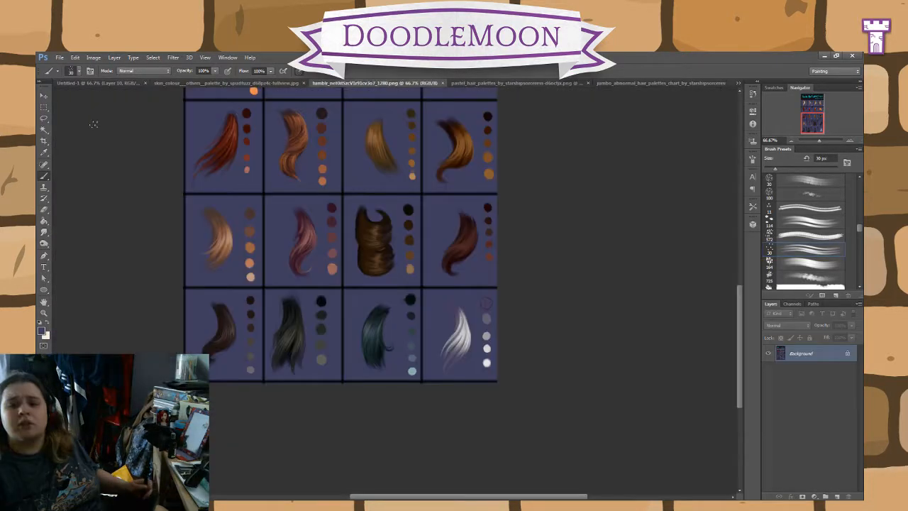
{"action": "left_click", "coordinate": [44, 152]}
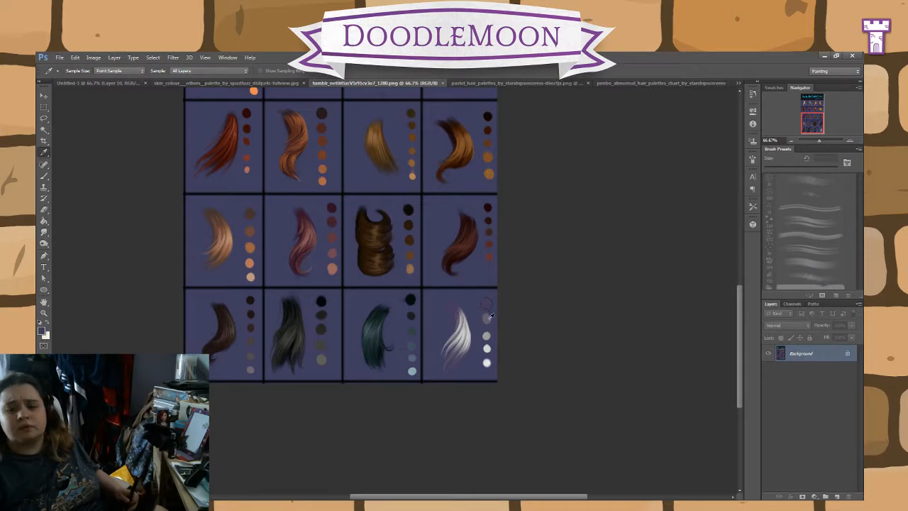
{"action": "left_click", "coordinate": [489, 318]}
{"action": "left_click", "coordinate": [96, 83]}
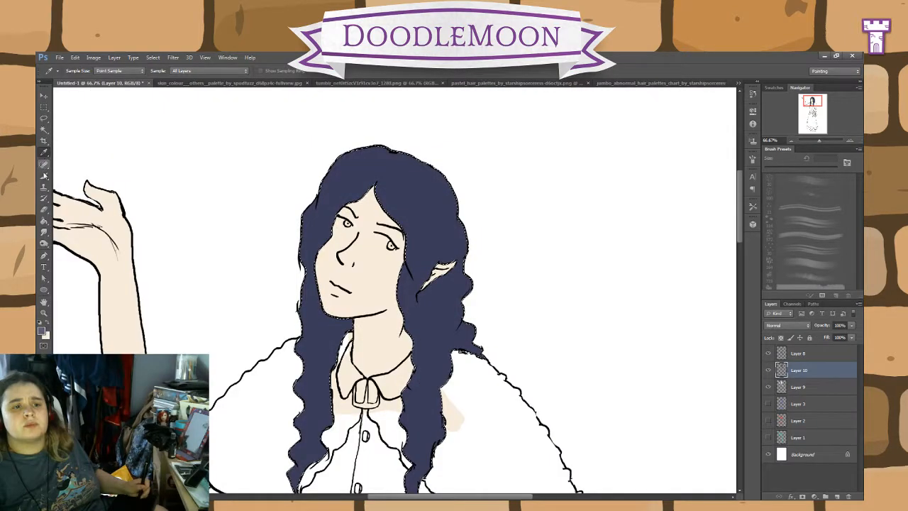
{"action": "left_click", "coordinate": [42, 332]}
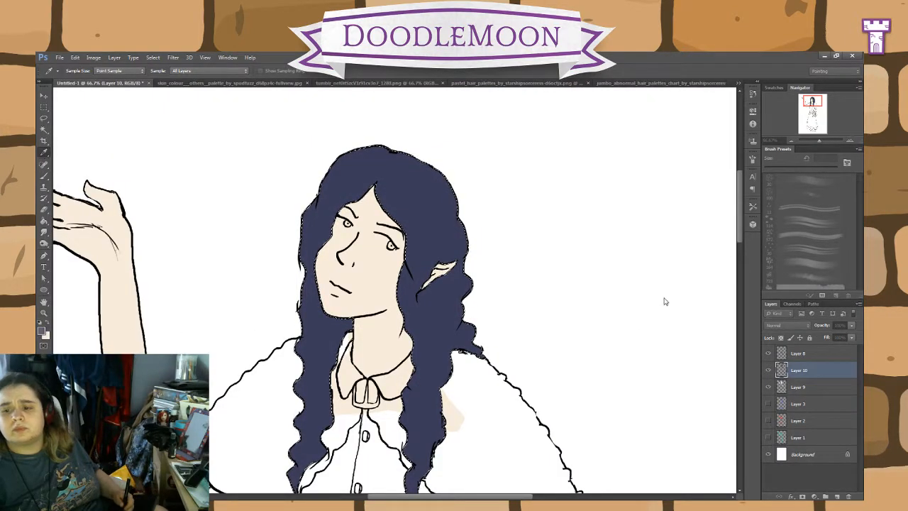
{"action": "left_click", "coordinate": [744, 261]}
Step: Brush grey strand highlights from the parting over the crown and down the front strand below the ear
{"action": "left_click", "coordinate": [44, 178]}
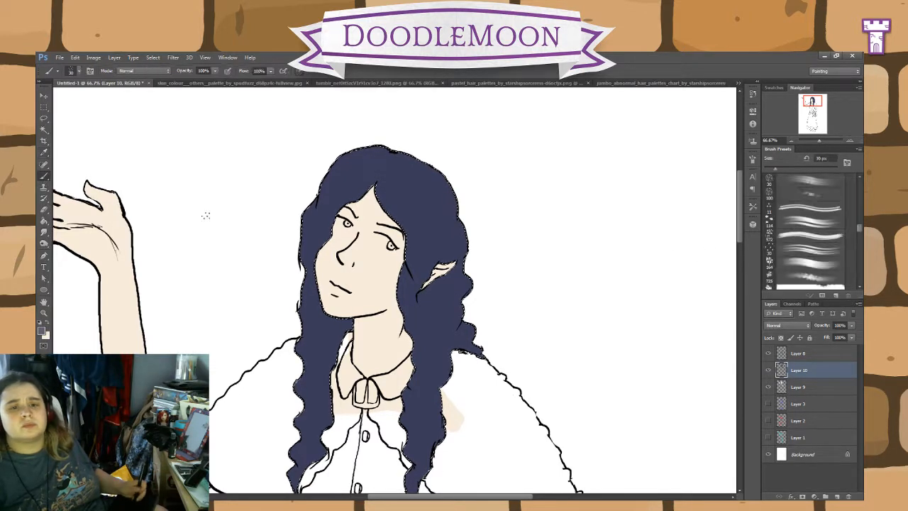
{"action": "left_click_drag", "start_coordinate": [402, 214], "coordinate": [416, 259]}
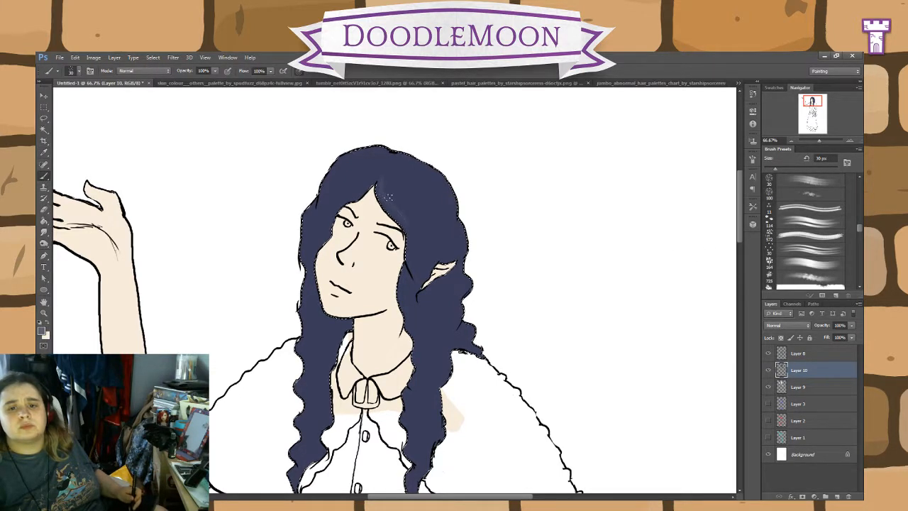
{"action": "mouse_move", "coordinate": [384, 181]}
{"action": "left_mouse_down"}
{"action": "mouse_move", "coordinate": [410, 286]}
{"action": "mouse_move", "coordinate": [389, 186]}
{"action": "mouse_move", "coordinate": [418, 273]}
{"action": "mouse_move", "coordinate": [384, 191]}
{"action": "mouse_move", "coordinate": [423, 253]}
{"action": "mouse_move", "coordinate": [386, 179]}
{"action": "mouse_move", "coordinate": [436, 245]}
{"action": "left_mouse_up"}
{"action": "mouse_move", "coordinate": [405, 169]}
{"action": "left_mouse_down"}
{"action": "mouse_move", "coordinate": [444, 253]}
{"action": "mouse_move", "coordinate": [428, 175]}
{"action": "mouse_move", "coordinate": [413, 240]}
{"action": "mouse_move", "coordinate": [445, 260]}
{"action": "left_mouse_up"}
{"action": "left_click_drag", "start_coordinate": [421, 295], "coordinate": [427, 372]}
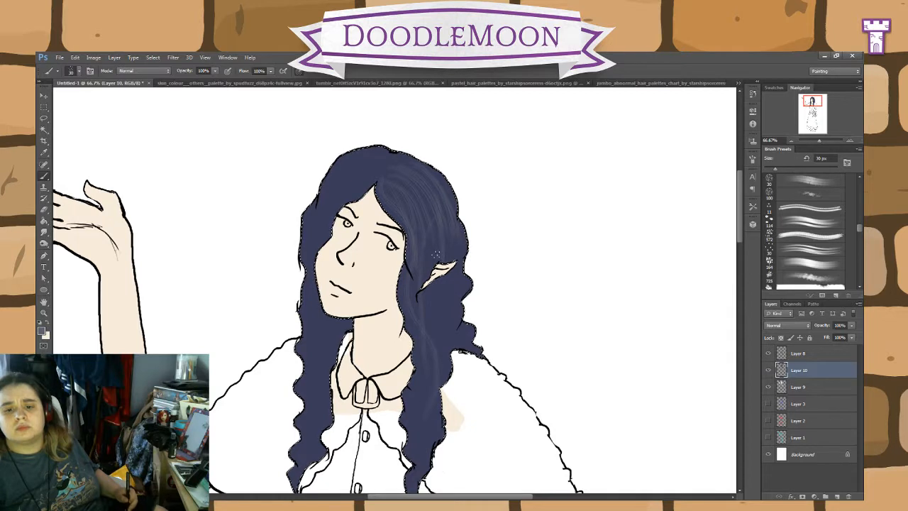
{"action": "left_click_drag", "start_coordinate": [427, 322], "coordinate": [425, 454]}
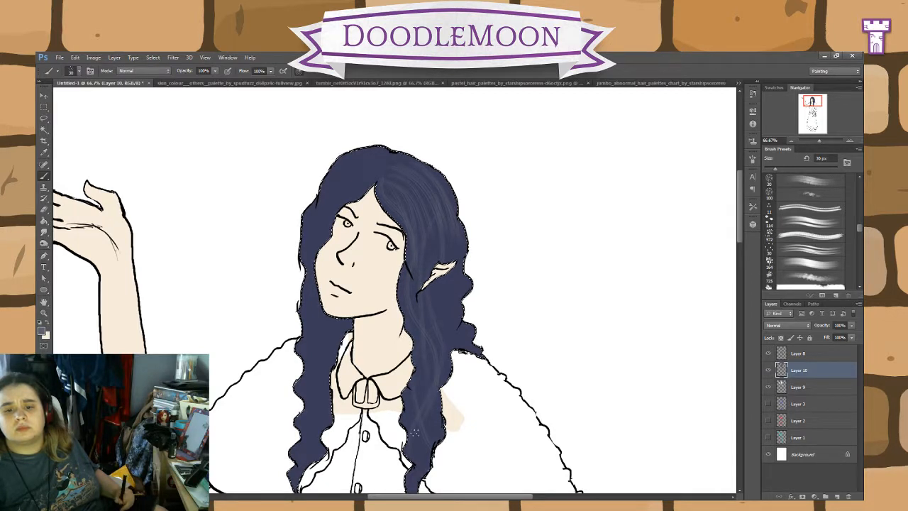
Step: Extend the grey strand highlights down to the front strand's tip and into the waves behind the ear
{"action": "mouse_move", "coordinate": [424, 292]}
{"action": "left_mouse_down"}
{"action": "mouse_move", "coordinate": [425, 387]}
{"action": "mouse_move", "coordinate": [440, 312]}
{"action": "mouse_move", "coordinate": [418, 435]}
{"action": "mouse_move", "coordinate": [429, 387]}
{"action": "mouse_move", "coordinate": [412, 432]}
{"action": "mouse_move", "coordinate": [427, 436]}
{"action": "mouse_move", "coordinate": [416, 486]}
{"action": "left_mouse_up"}
{"action": "left_click_drag", "start_coordinate": [503, 457], "coordinate": [520, 362]}
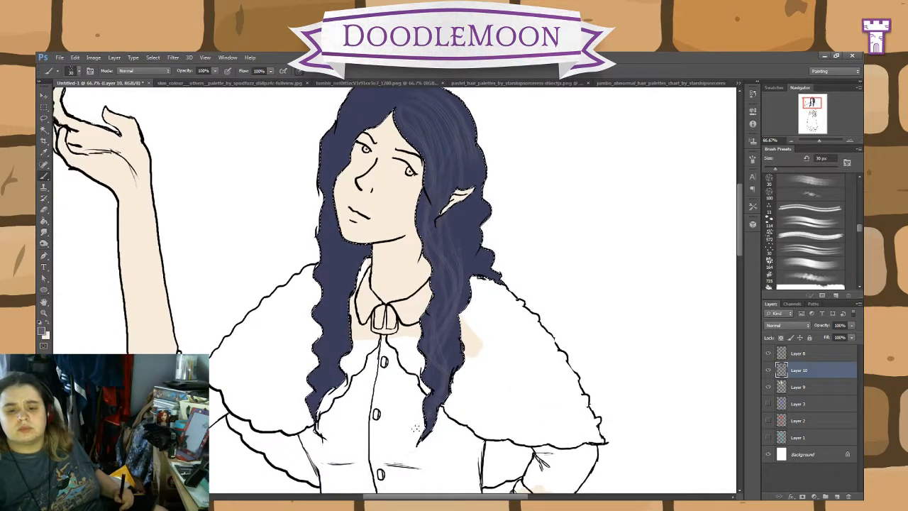
{"action": "left_click_drag", "start_coordinate": [448, 331], "coordinate": [438, 390]}
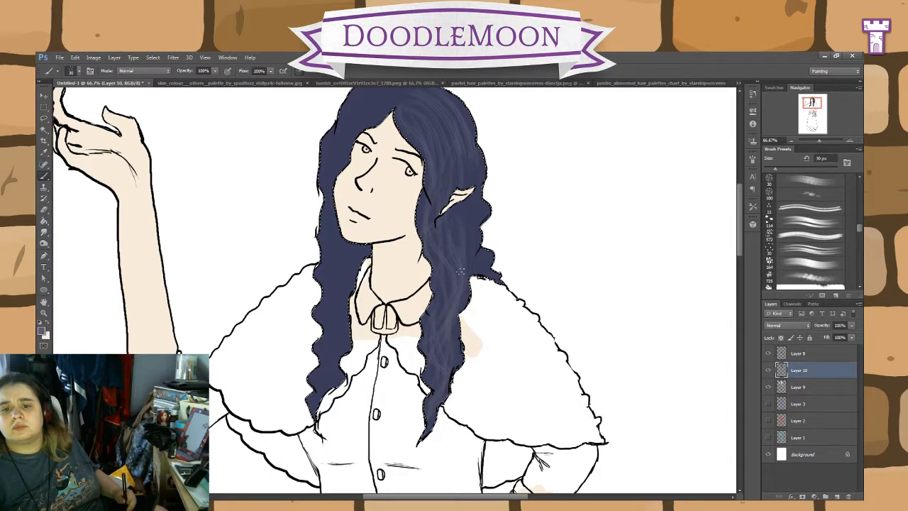
{"action": "left_click_drag", "start_coordinate": [463, 219], "coordinate": [488, 270]}
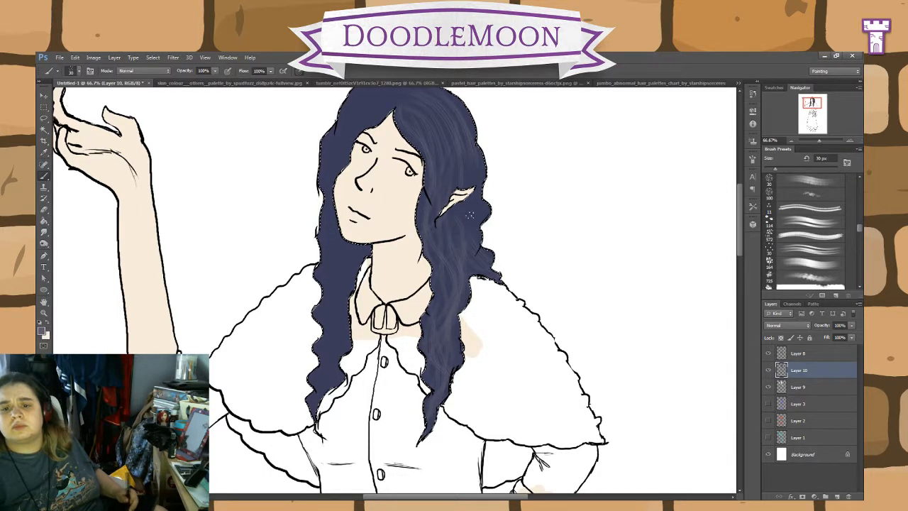
Step: Brush more grey strands through the waves behind the ear and along the front strand below it
{"action": "left_click_drag", "start_coordinate": [466, 222], "coordinate": [476, 249]}
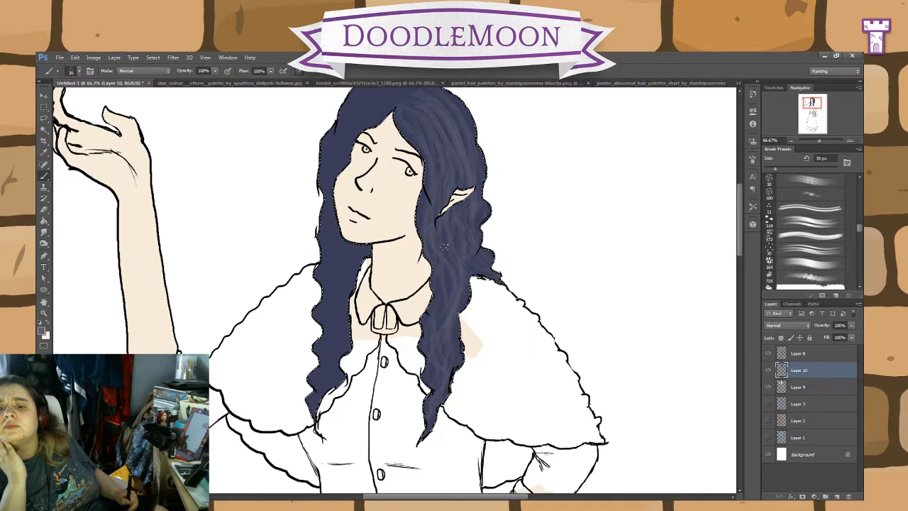
{"action": "left_click_drag", "start_coordinate": [452, 245], "coordinate": [461, 281]}
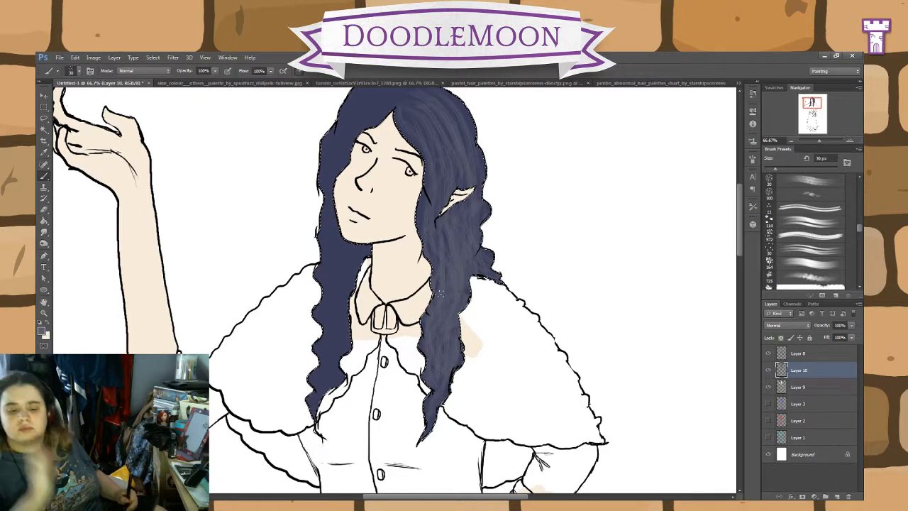
Step: Brush grey strands over the crown's far side and down the long lock beside the face to its tip
{"action": "left_click_drag", "start_coordinate": [490, 313], "coordinate": [598, 377]}
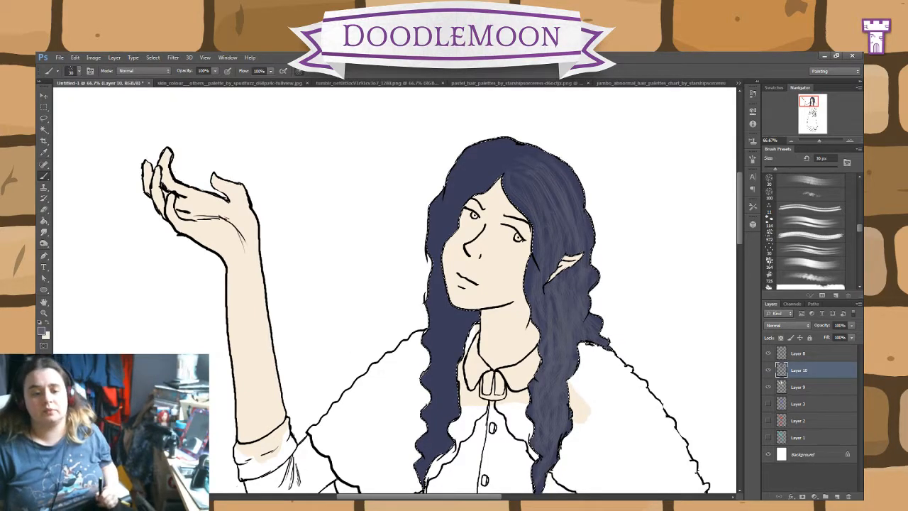
{"action": "key", "text": "ctrl+d"}
{"action": "left_click", "coordinate": [397, 312]}
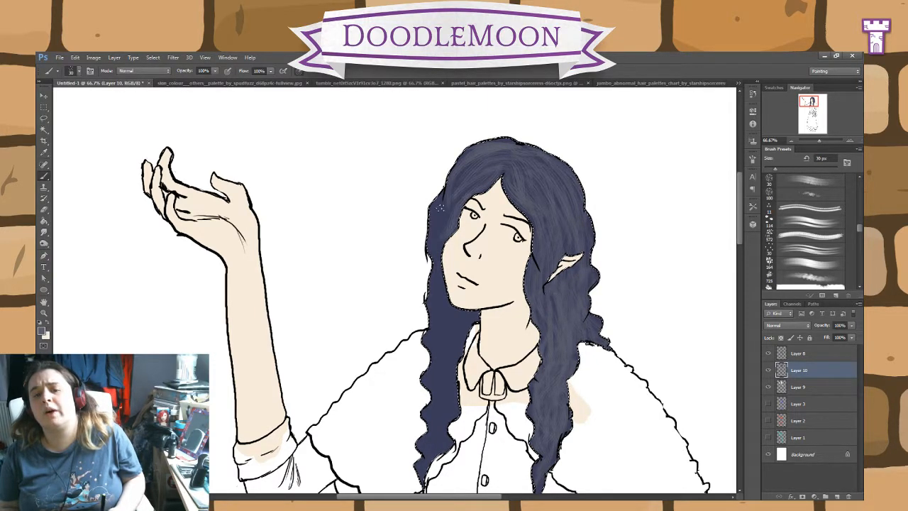
{"action": "left_click_drag", "start_coordinate": [456, 211], "coordinate": [443, 291]}
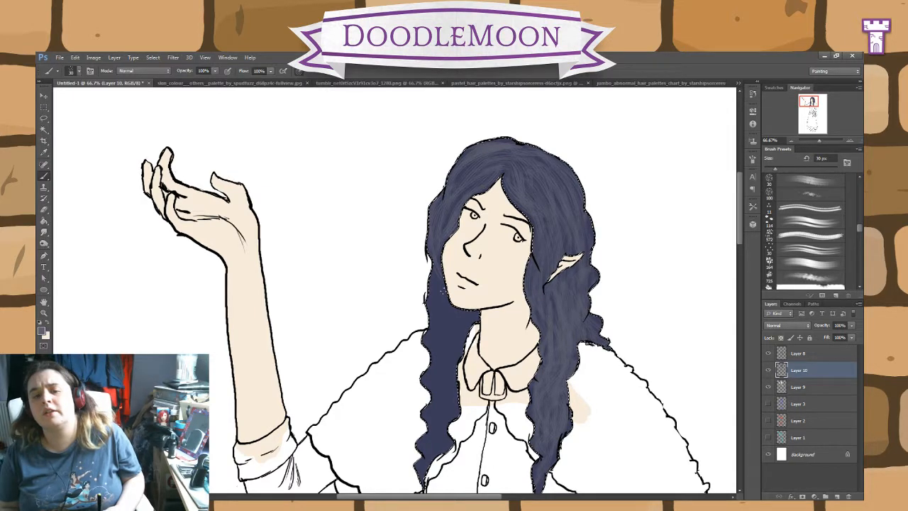
{"action": "left_click_drag", "start_coordinate": [437, 260], "coordinate": [439, 355]}
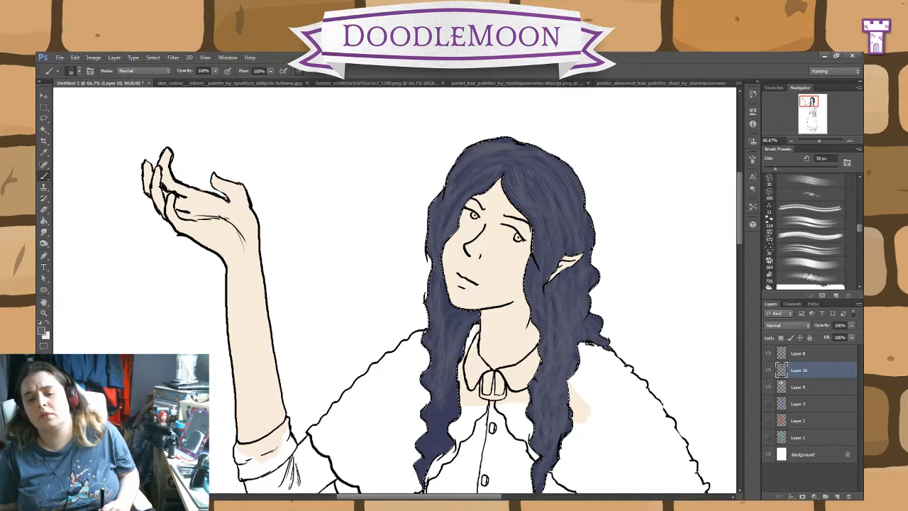
{"action": "left_click_drag", "start_coordinate": [455, 404], "coordinate": [443, 419]}
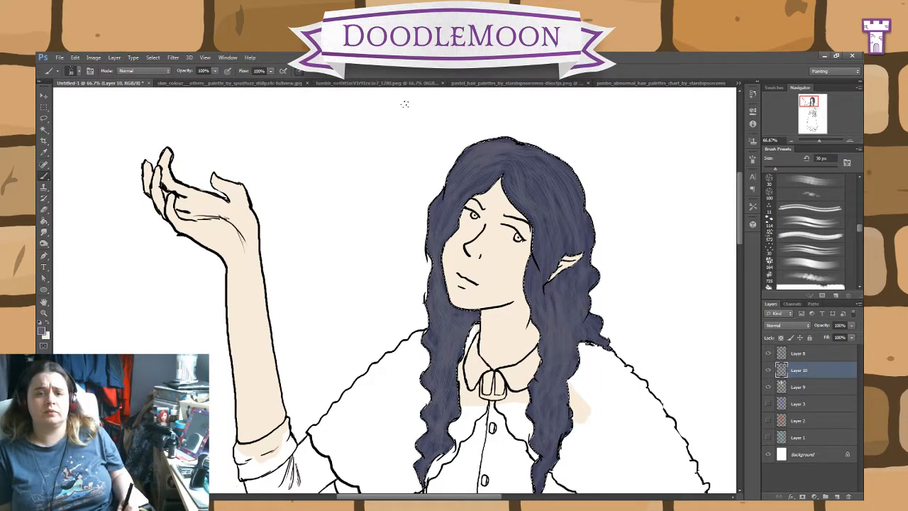
Step: Sample the light grey third swatch beside the white hair in the palette image and brush lighter strands over the whole hair
{"action": "left_click", "coordinate": [336, 83]}
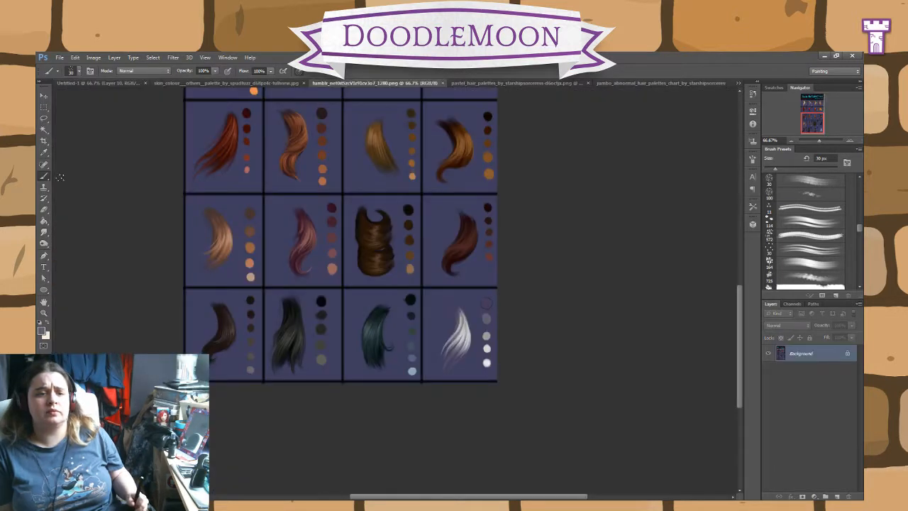
{"action": "left_click", "coordinate": [44, 152]}
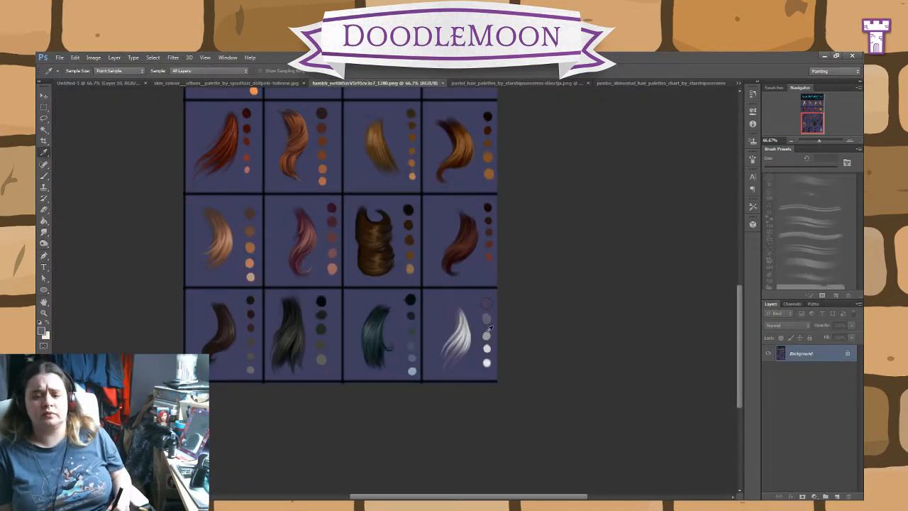
{"action": "left_click", "coordinate": [487, 334]}
{"action": "left_click", "coordinate": [100, 84]}
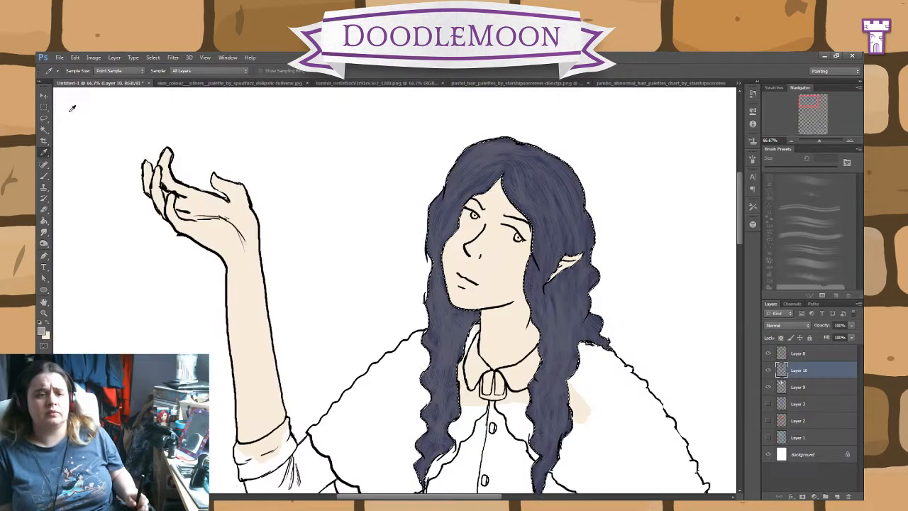
{"action": "left_click", "coordinate": [44, 176]}
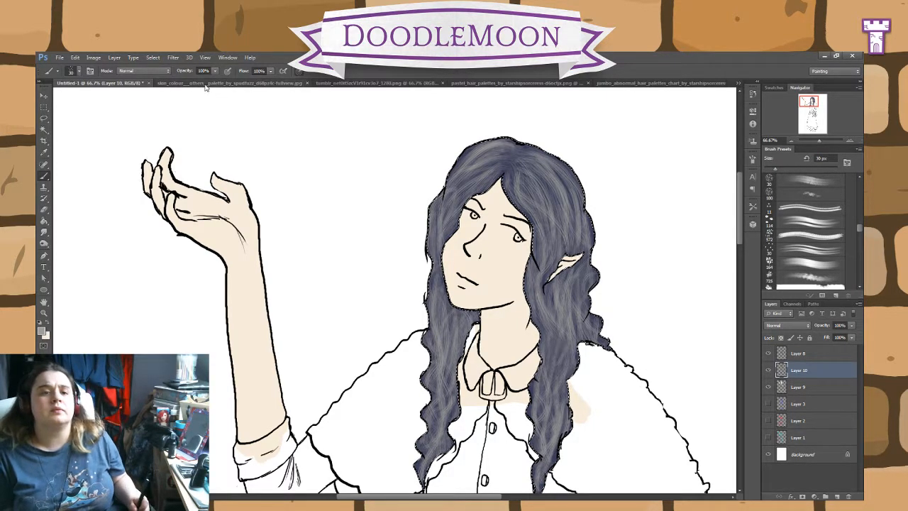
Step: Sample the pale grey fourth swatch beside the white hair and brush paler strands over the crown and both long locks
{"action": "left_click", "coordinate": [376, 84]}
{"action": "key", "text": "i"}
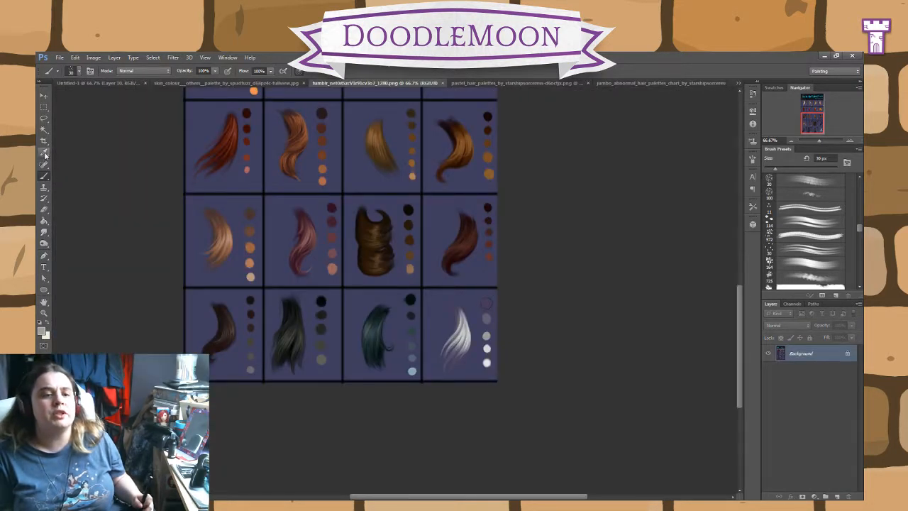
{"action": "left_click", "coordinate": [487, 347]}
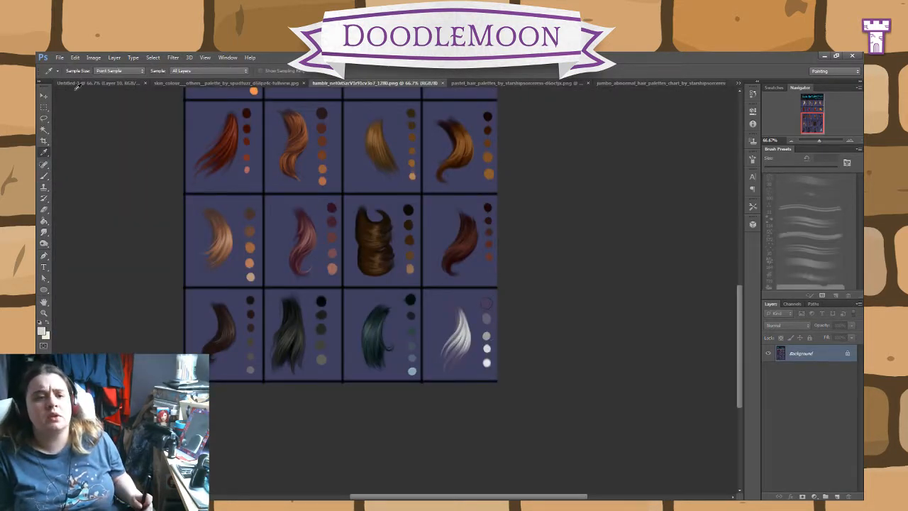
{"action": "left_click", "coordinate": [75, 89]}
{"action": "left_click", "coordinate": [487, 352]}
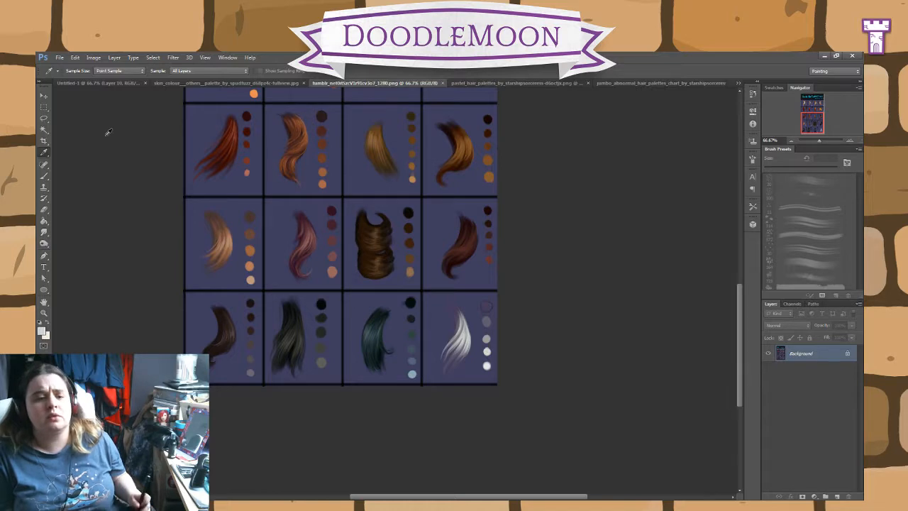
{"action": "left_click", "coordinate": [103, 83]}
{"action": "left_click", "coordinate": [44, 220]}
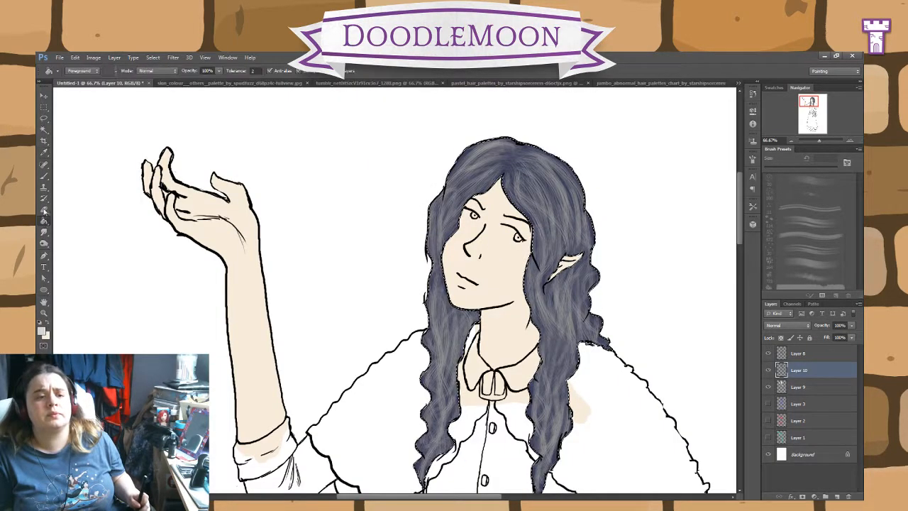
{"action": "left_click", "coordinate": [44, 176]}
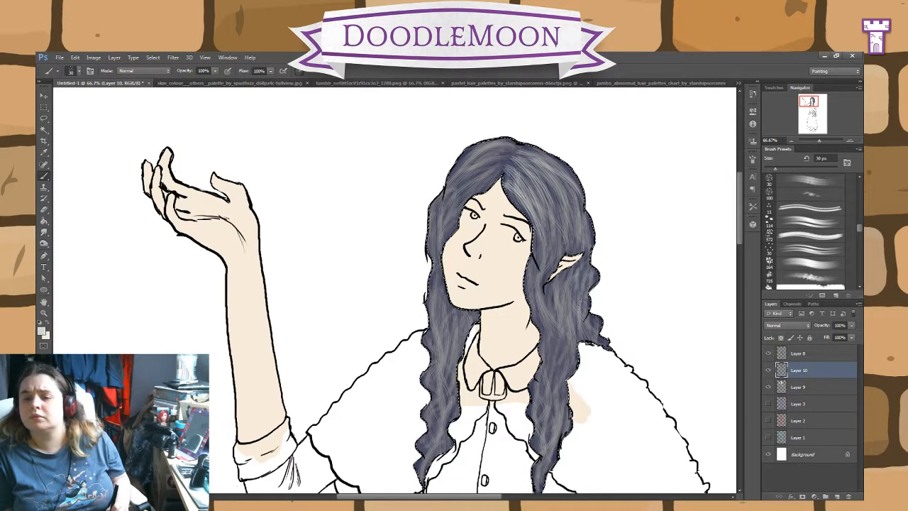
{"action": "left_click_drag", "start_coordinate": [542, 380], "coordinate": [547, 447]}
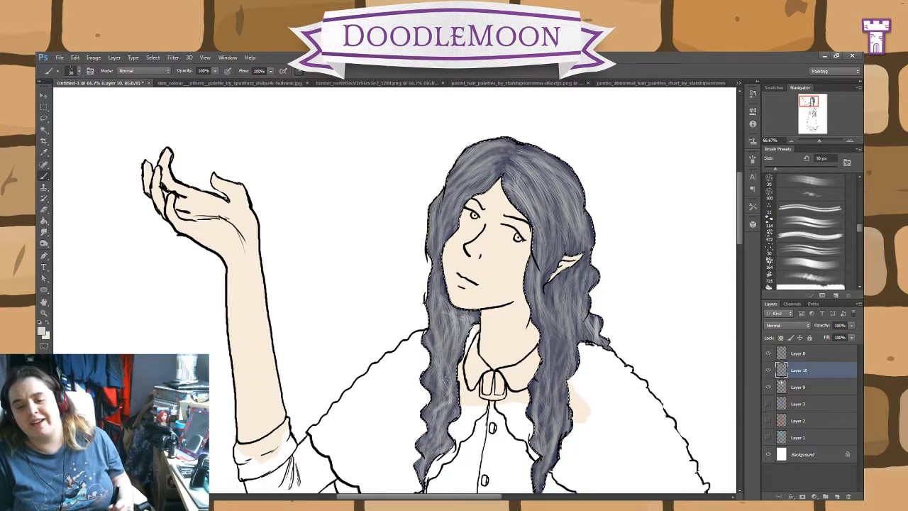
{"action": "left_click_drag", "start_coordinate": [456, 361], "coordinate": [454, 394]}
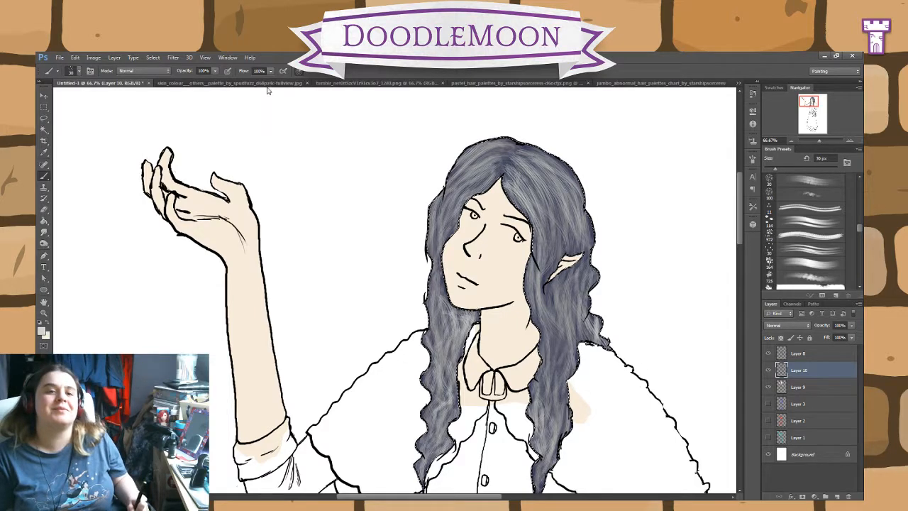
Step: Brush the brightest strands over the hair with the white last swatch sampled beside the white hair, and clear the selection
{"action": "left_click", "coordinate": [333, 83]}
{"action": "key", "text": "w"}
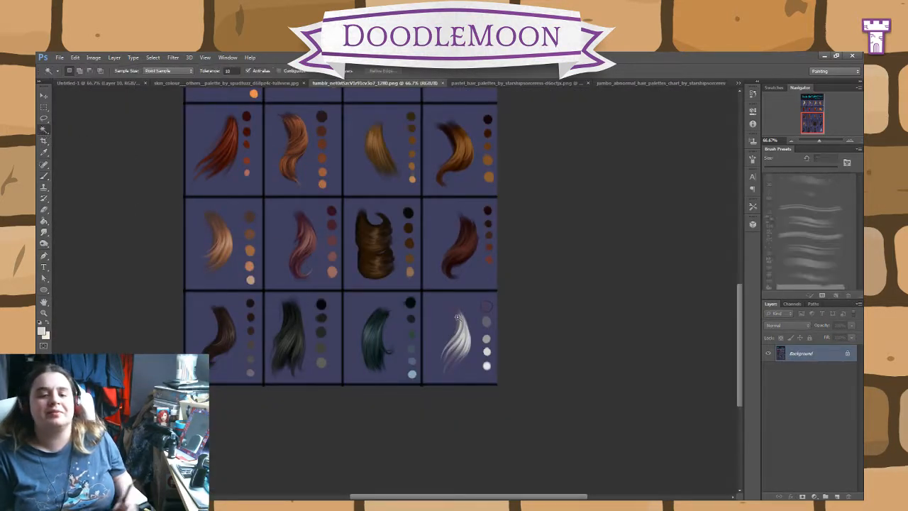
{"action": "left_click", "coordinate": [44, 152]}
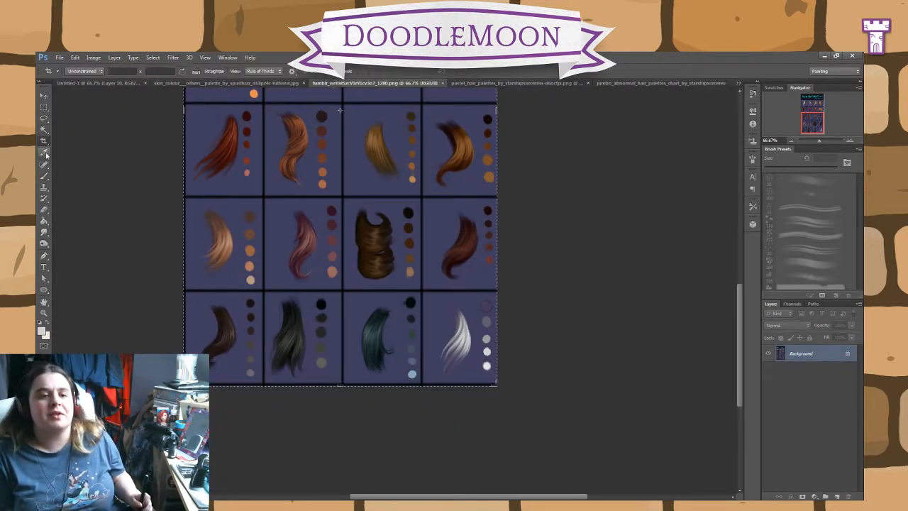
{"action": "left_click", "coordinate": [489, 364]}
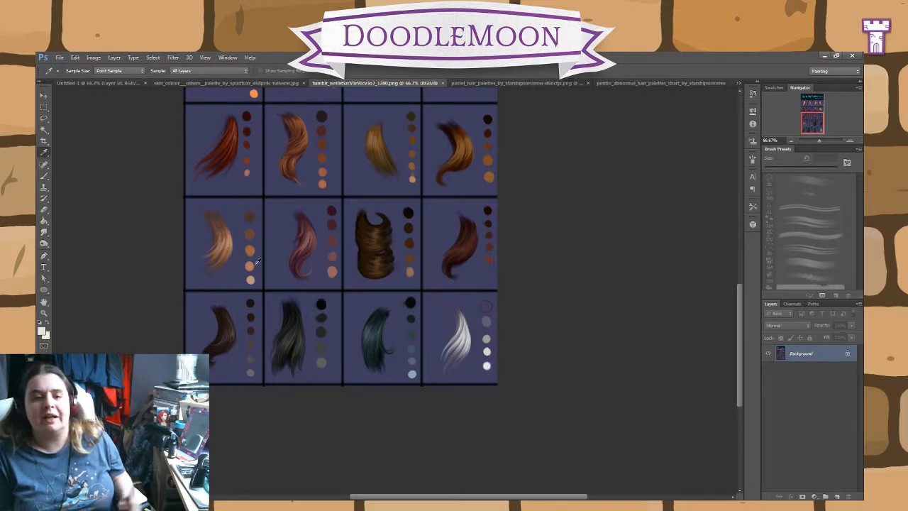
{"action": "left_click", "coordinate": [88, 83]}
{"action": "left_click", "coordinate": [44, 176]}
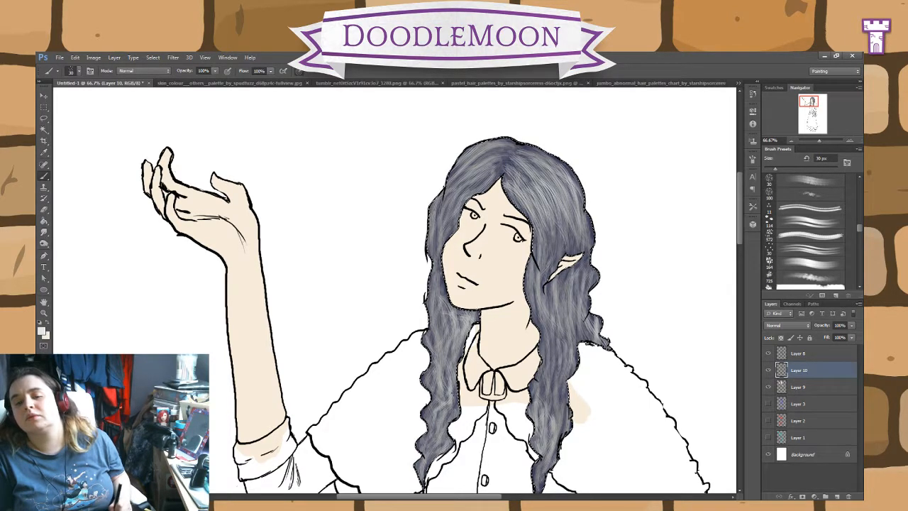
{"action": "key", "text": "ctrl+d"}
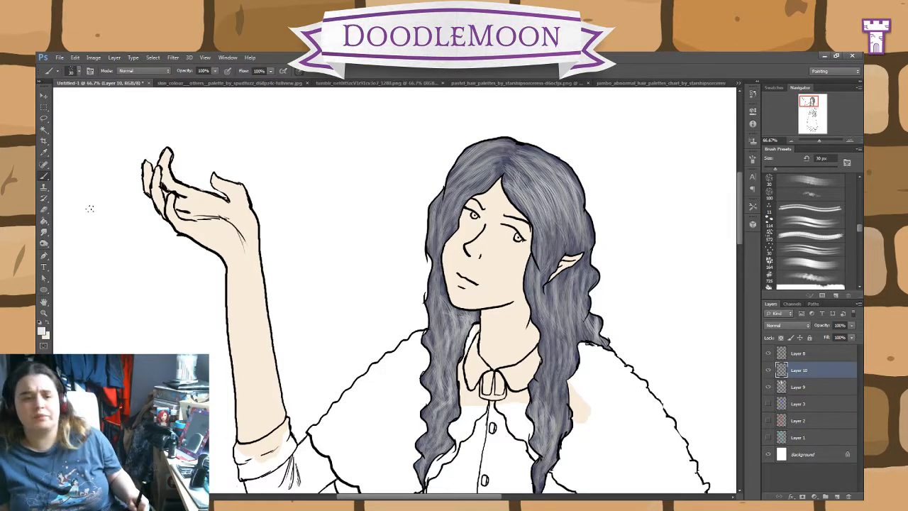
Step: Sample the dark grey swatch beside the white hair again and try a brush stroke along the hair's outer edge above the ear
{"action": "left_click", "coordinate": [182, 83]}
{"action": "left_click", "coordinate": [352, 83]}
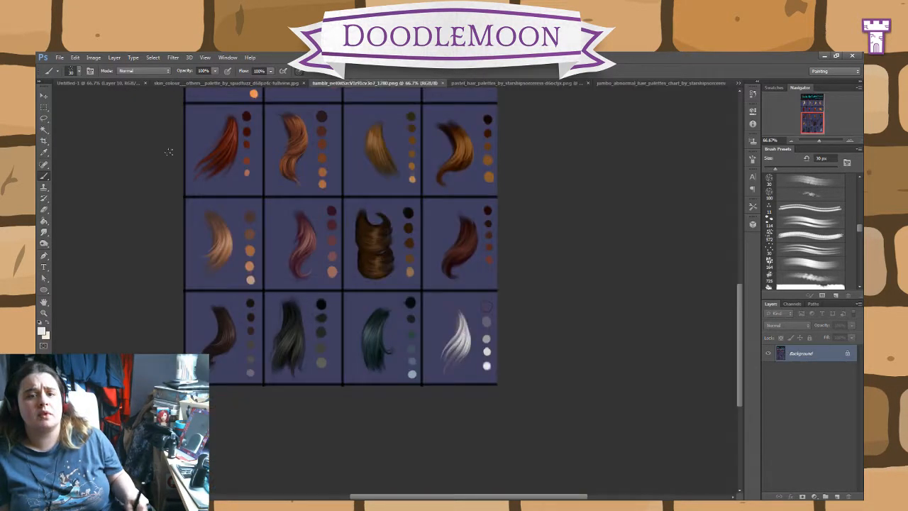
{"action": "left_click", "coordinate": [44, 209]}
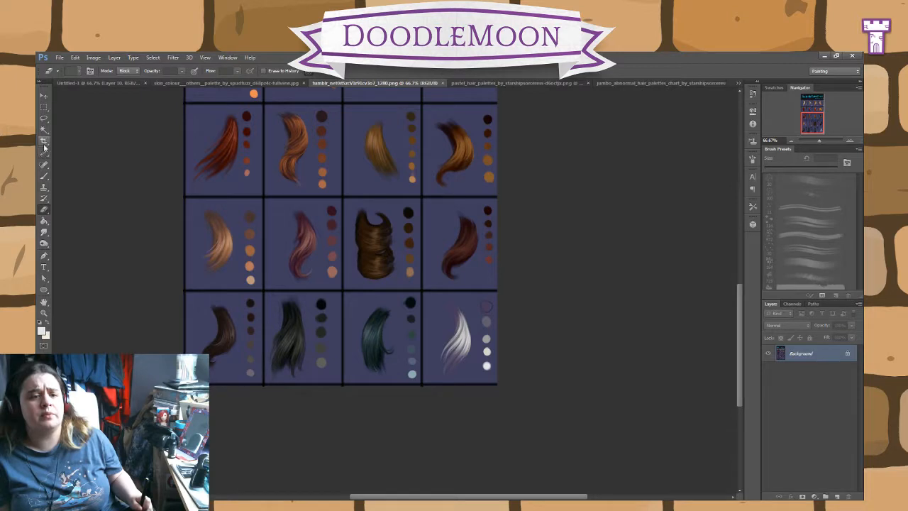
{"action": "left_click", "coordinate": [44, 151]}
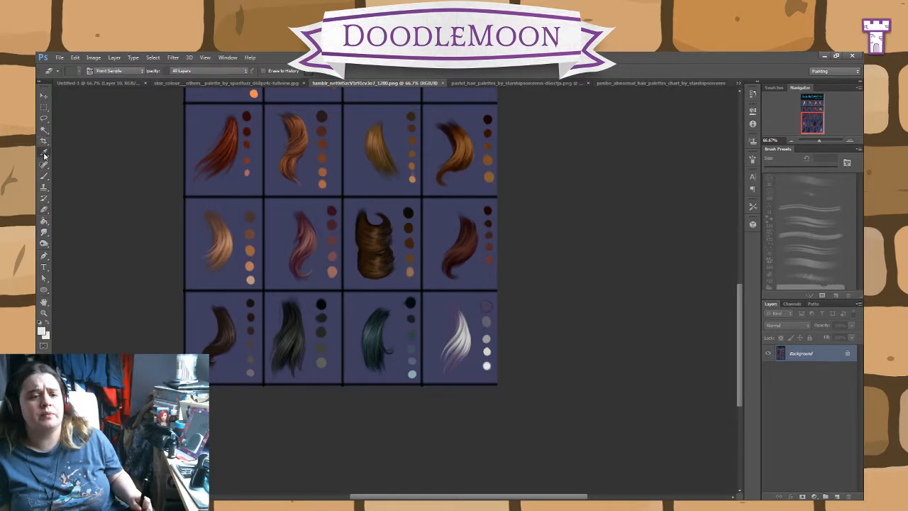
{"action": "left_click", "coordinate": [105, 83]}
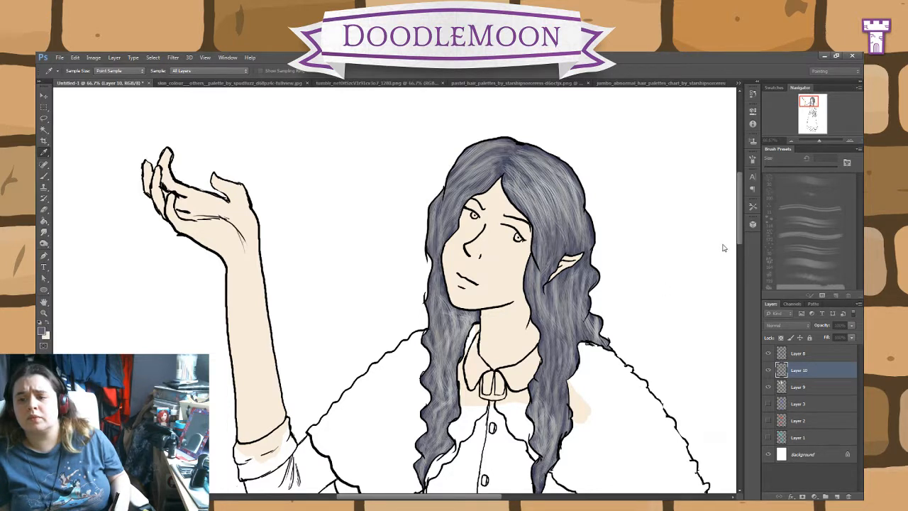
{"action": "left_click", "coordinate": [44, 176]}
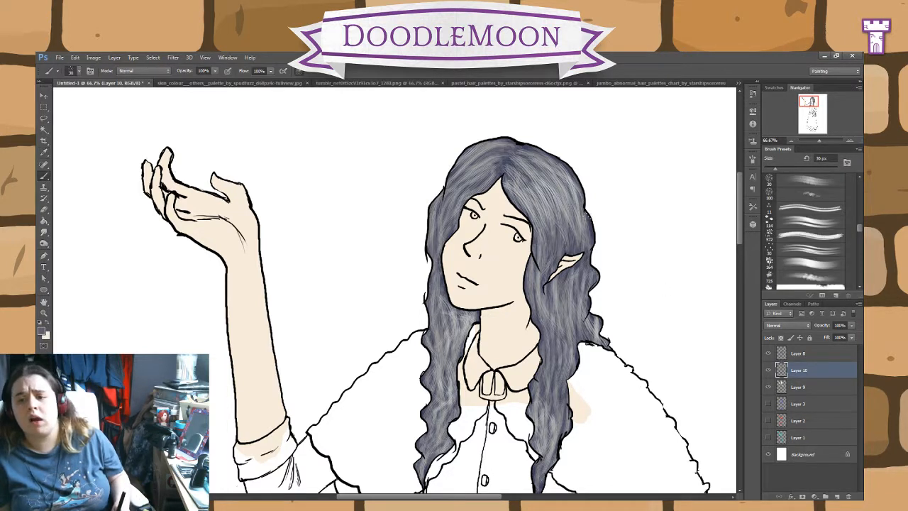
{"action": "left_click_drag", "start_coordinate": [590, 216], "coordinate": [597, 242]}
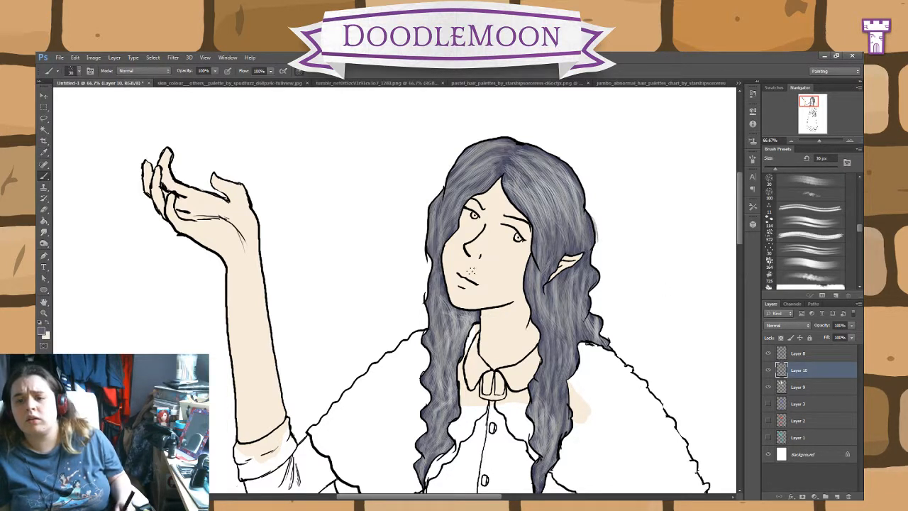
Step: Sample the light grey third swatch beside the white hair and return to the drawing with the Brush tool
{"action": "left_click", "coordinate": [341, 83]}
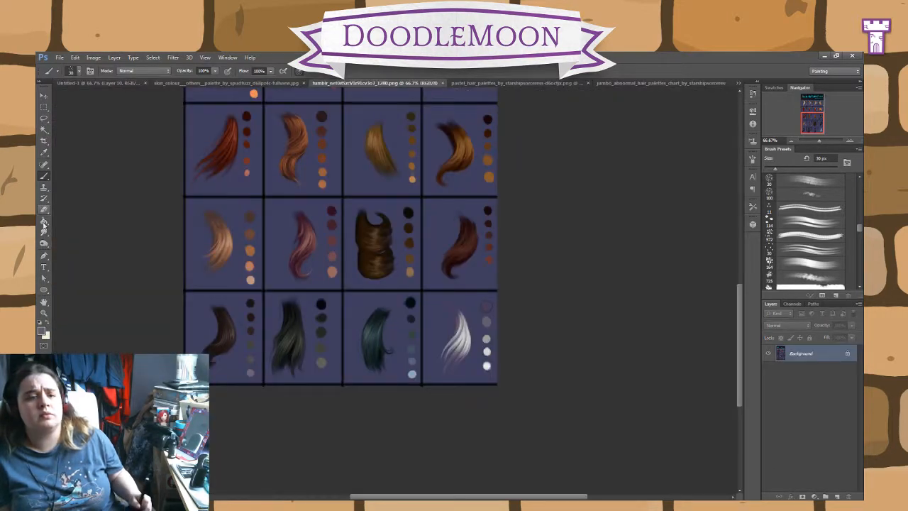
{"action": "left_click", "coordinate": [44, 152]}
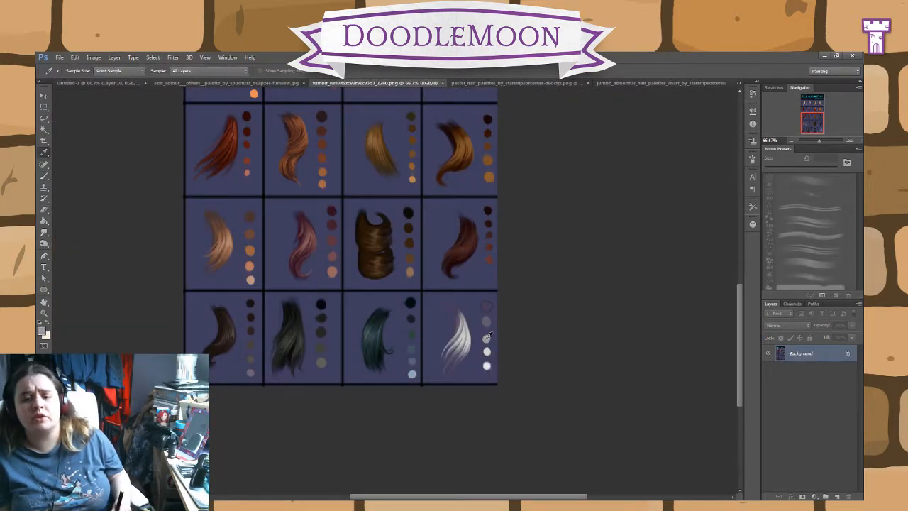
{"action": "left_click", "coordinate": [115, 85]}
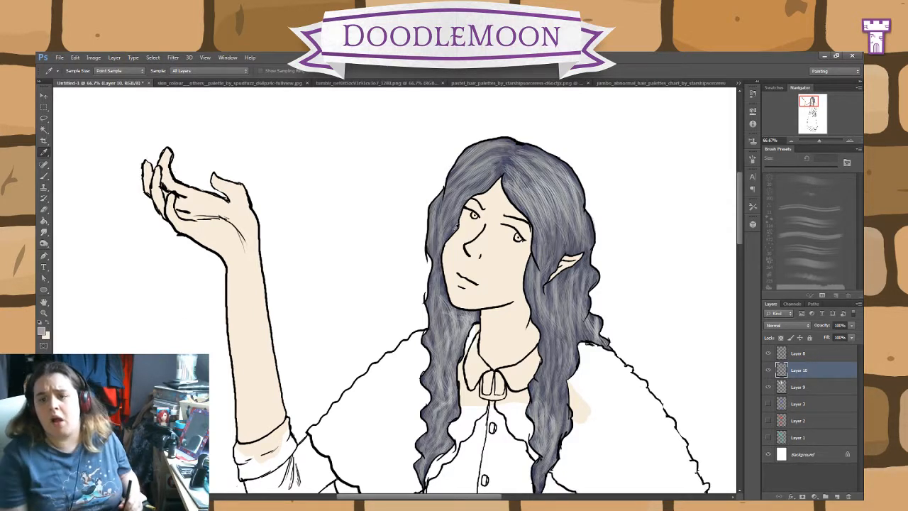
{"action": "left_click", "coordinate": [44, 175]}
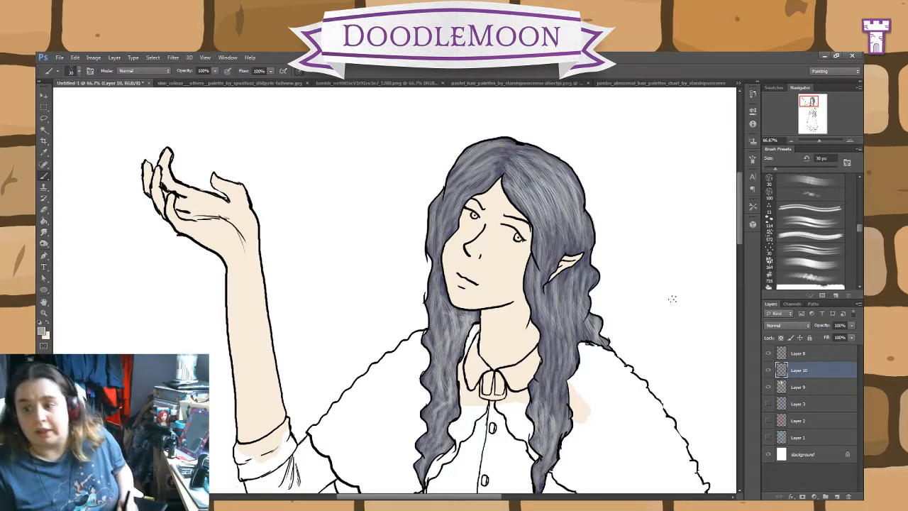
{"action": "scroll", "coordinate": [740, 237], "scroll_direction": "down", "scroll_amount": 3}
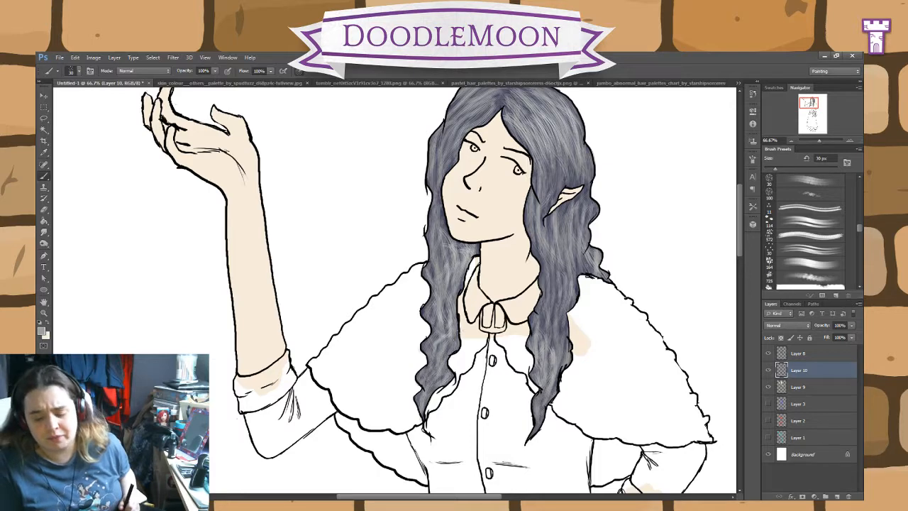
{"action": "left_click_drag", "start_coordinate": [492, 246], "coordinate": [504, 320]}
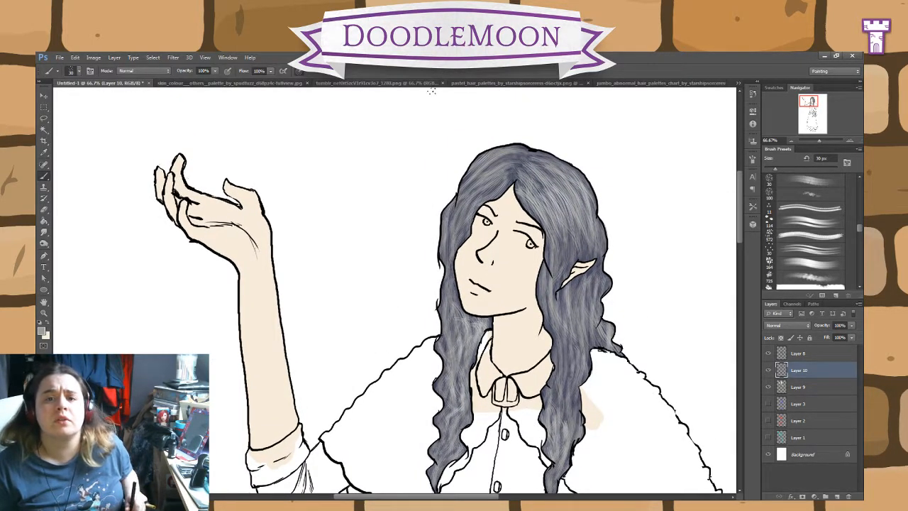
{"action": "left_click", "coordinate": [404, 84]}
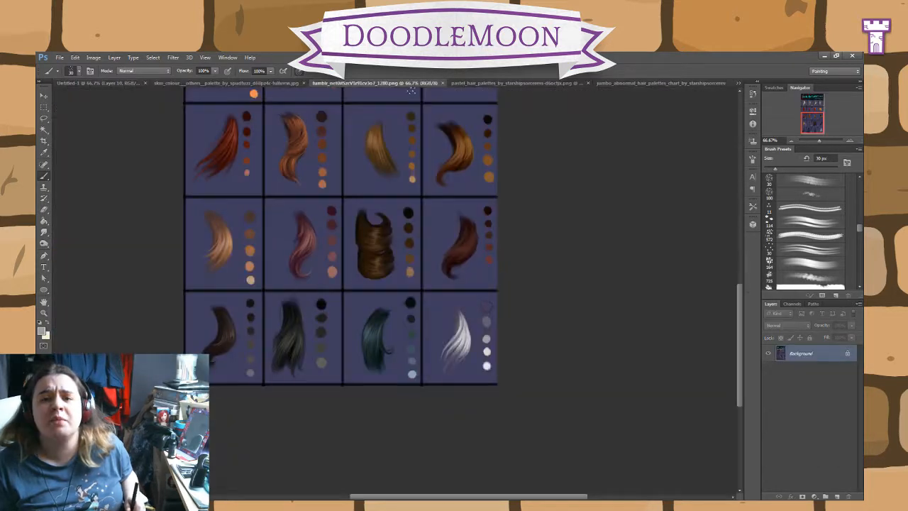
{"action": "left_click", "coordinate": [465, 83]}
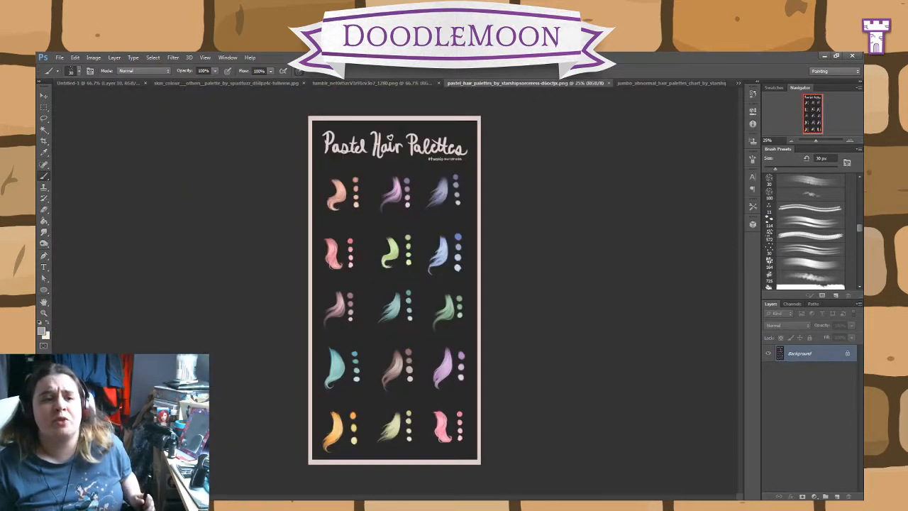
{"action": "left_click", "coordinate": [103, 83]}
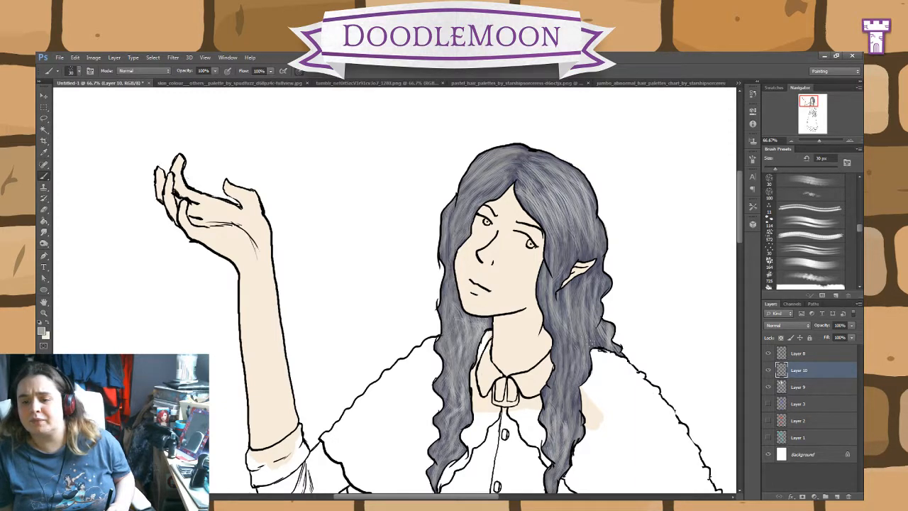
Step: Add a new layer directly above Layer 9 for the clothing colours
{"action": "scroll", "coordinate": [743, 227], "scroll_direction": "down", "scroll_amount": 3}
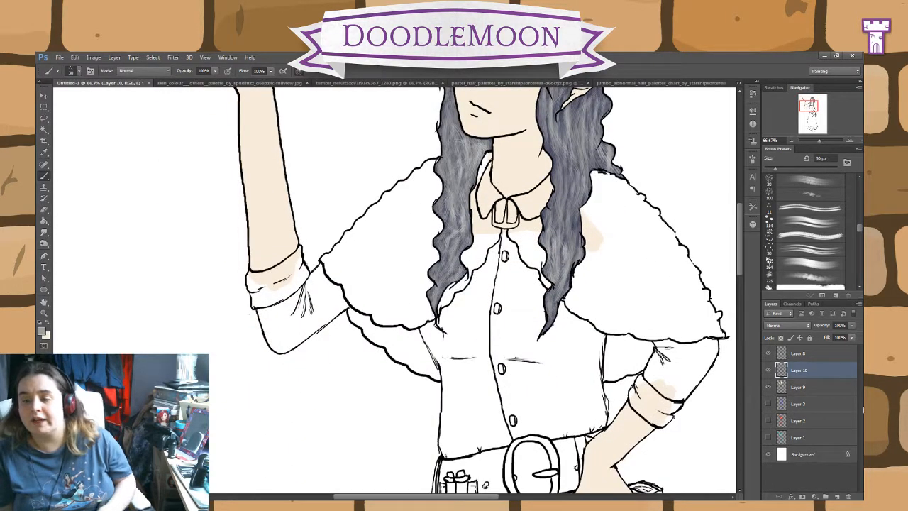
{"action": "left_click", "coordinate": [806, 389]}
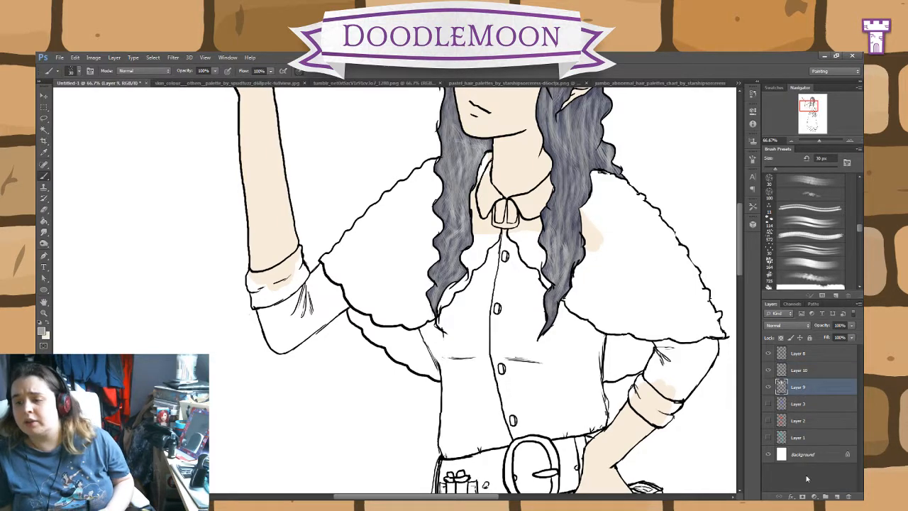
{"action": "left_click", "coordinate": [838, 496]}
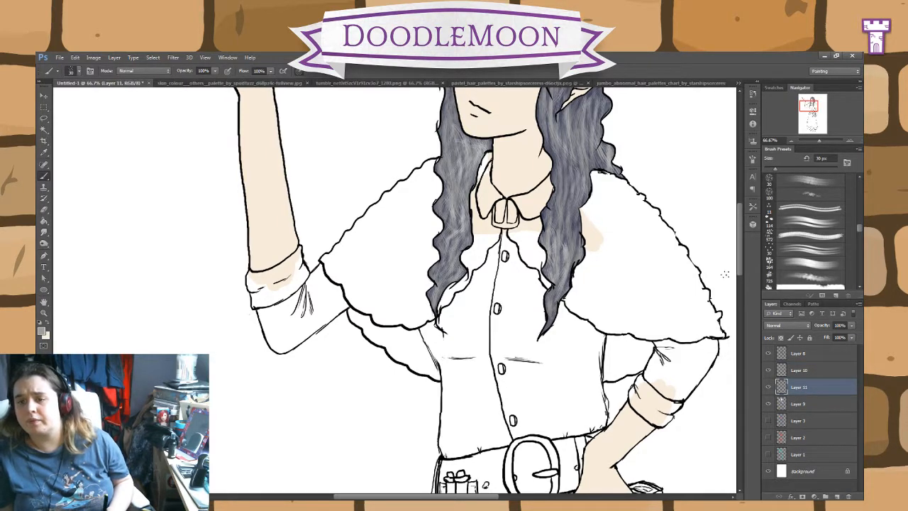
Step: Choose a muted mid-green and put a test dab of it on the skirt with the 45 px Pencil tool
{"action": "scroll", "coordinate": [741, 265], "scroll_direction": "down", "scroll_amount": 5}
{"action": "left_click_drag", "start_coordinate": [746, 317], "coordinate": [759, 274]}
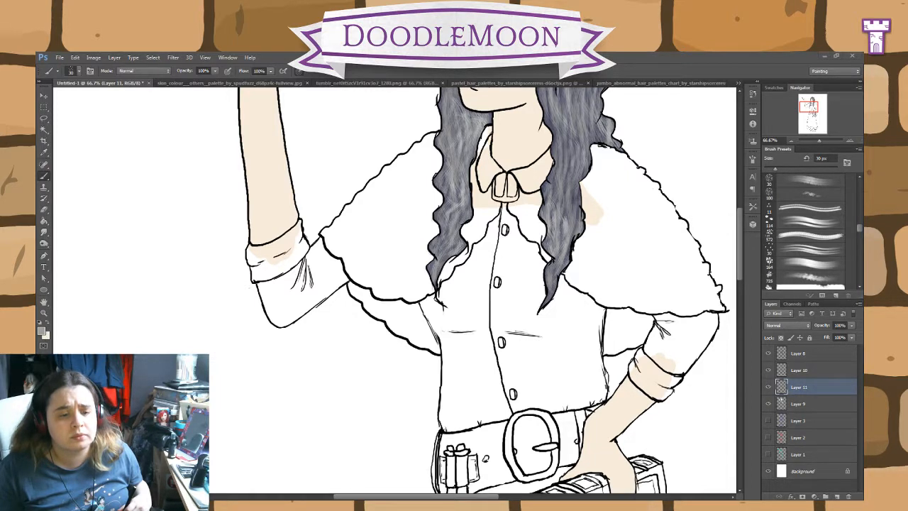
{"action": "key", "text": "ctrl+minus"}
{"action": "key", "text": "ctrl+minus"}
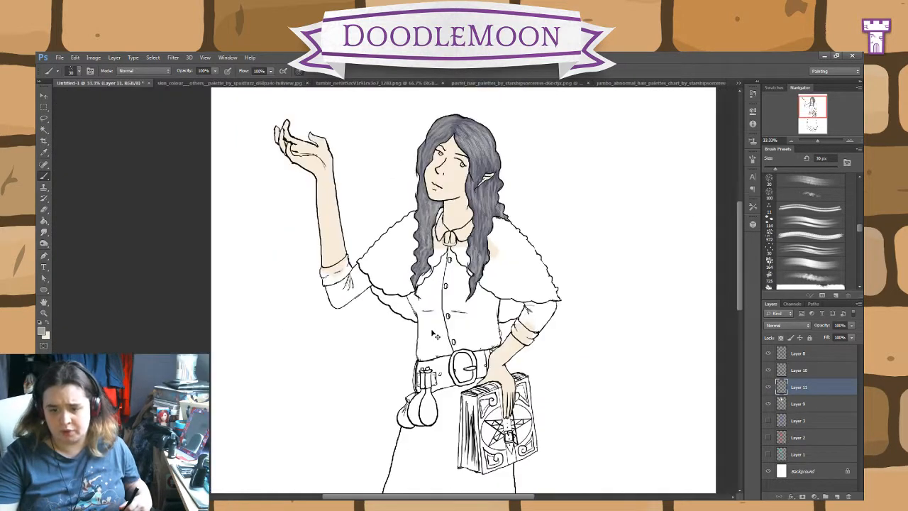
{"action": "left_click_drag", "start_coordinate": [410, 299], "coordinate": [363, 231]}
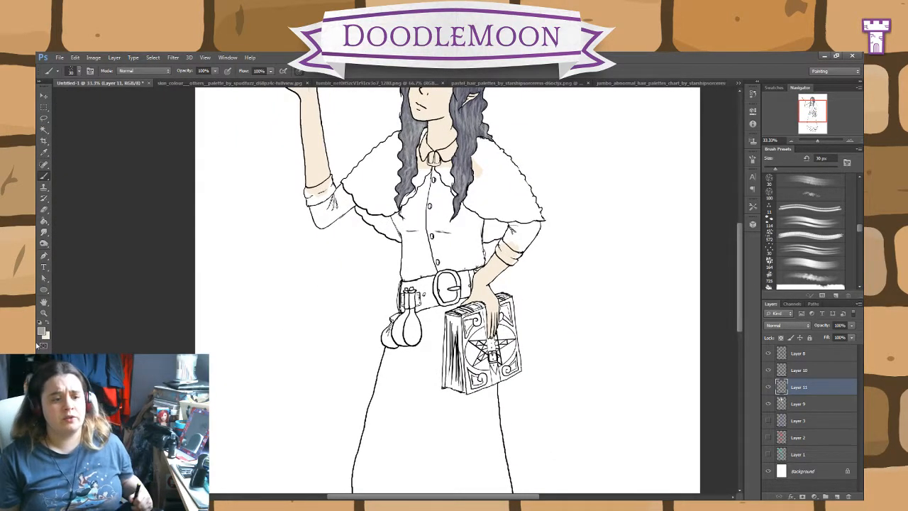
{"action": "key", "text": "i"}
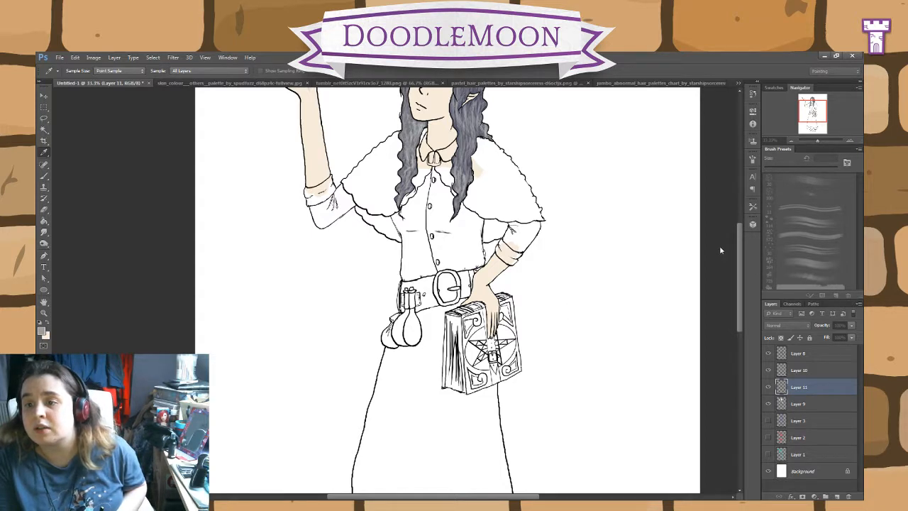
{"action": "key", "text": "b"}
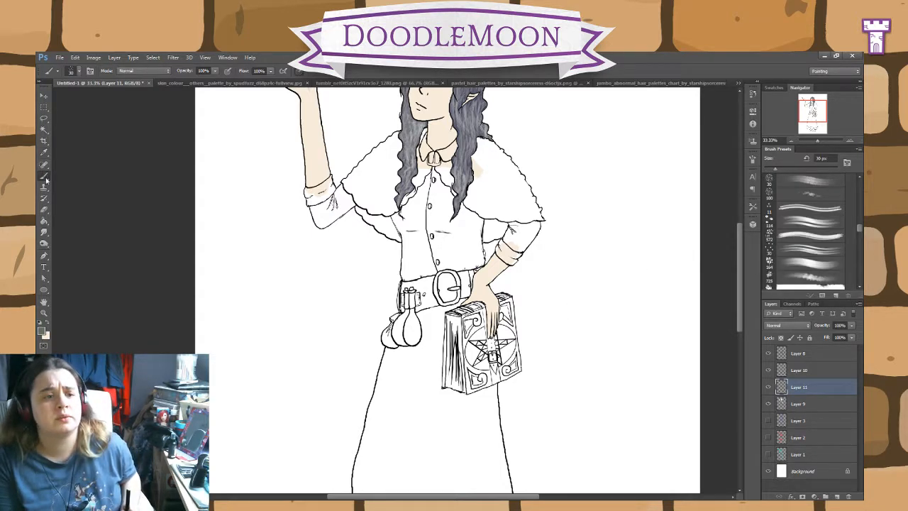
{"action": "key", "text": "shift+b"}
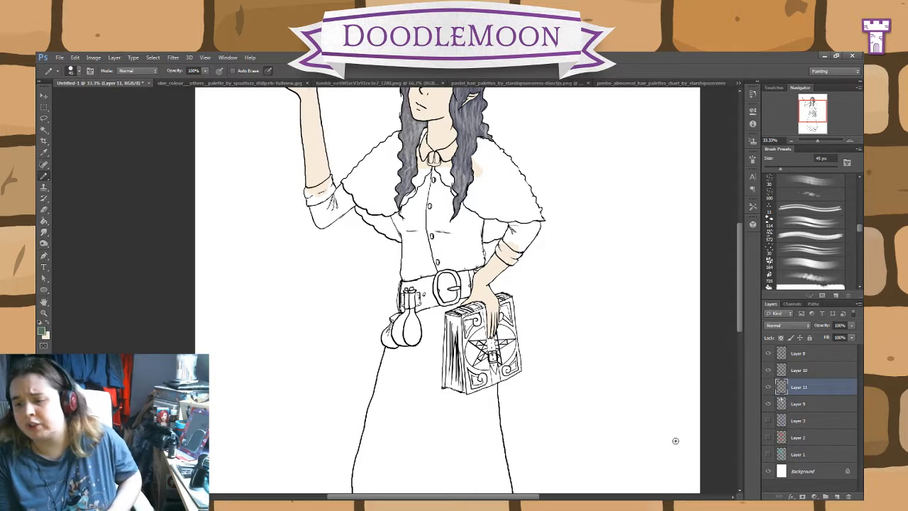
{"action": "mouse_move", "coordinate": [423, 440]}
{"action": "left_mouse_down"}
{"action": "mouse_move", "coordinate": [430, 417]}
{"action": "mouse_move", "coordinate": [437, 440]}
{"action": "left_mouse_up"}
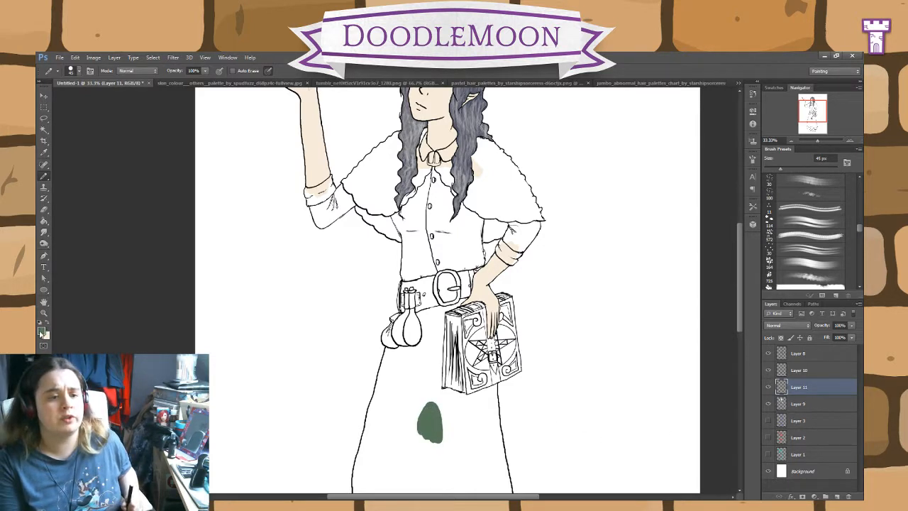
Step: Choose a mid-grey and pencil a test dab of it on the bodice beside the buttons
{"action": "key", "text": "i"}
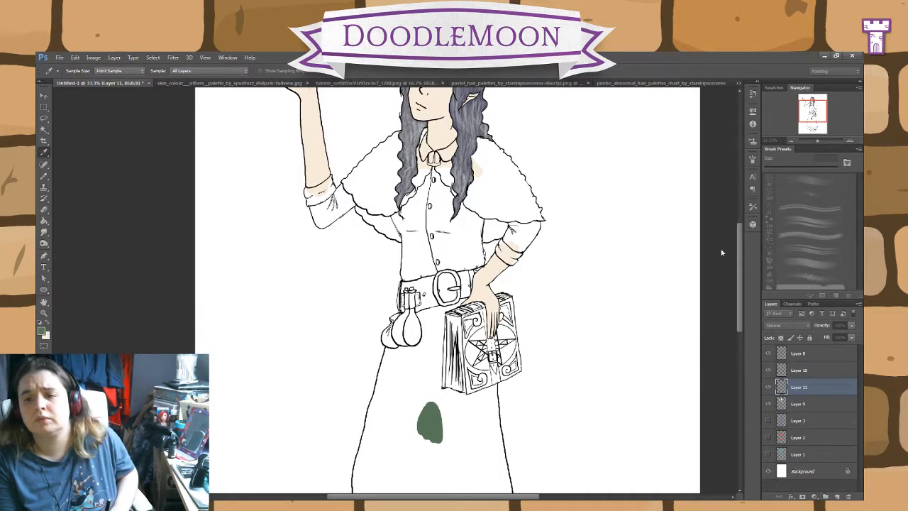
{"action": "key", "text": "b"}
{"action": "left_click_drag", "start_coordinate": [449, 231], "coordinate": [440, 246]}
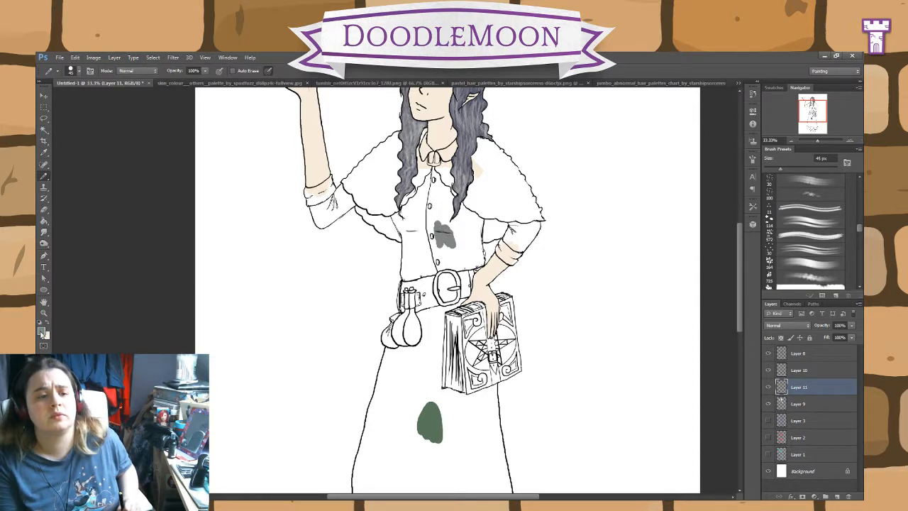
Step: Try a near-black test dab on the cape beside the long hair lock and undo it
{"action": "key", "text": "i"}
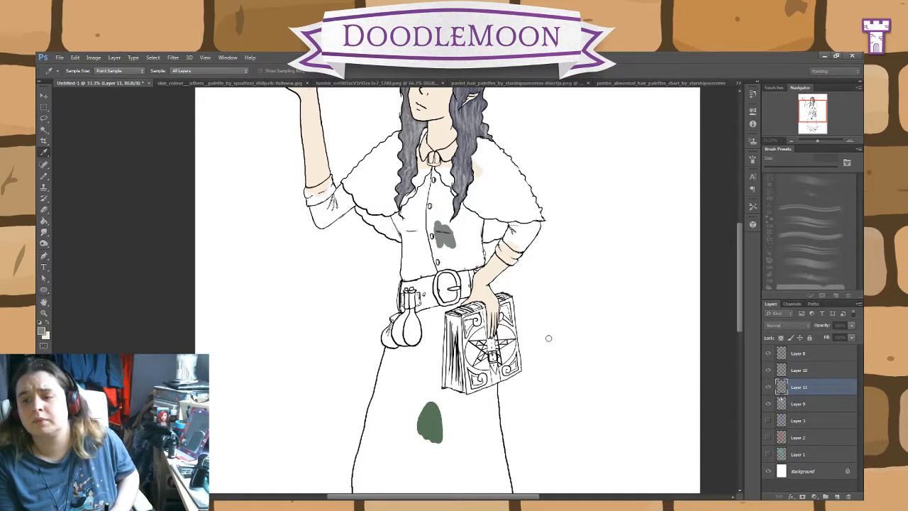
{"action": "key", "text": "b"}
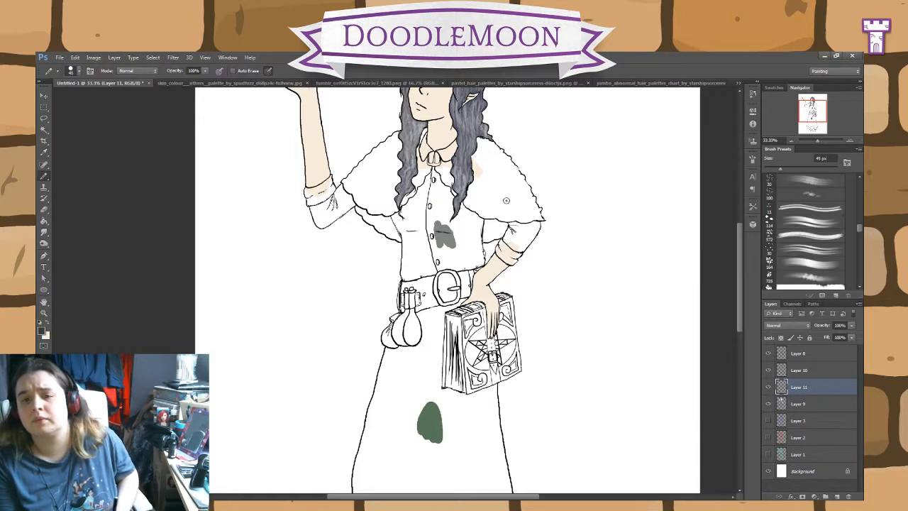
{"action": "mouse_move", "coordinate": [503, 199]}
{"action": "left_mouse_down"}
{"action": "mouse_move", "coordinate": [493, 183]}
{"action": "mouse_move", "coordinate": [500, 195]}
{"action": "left_mouse_up"}
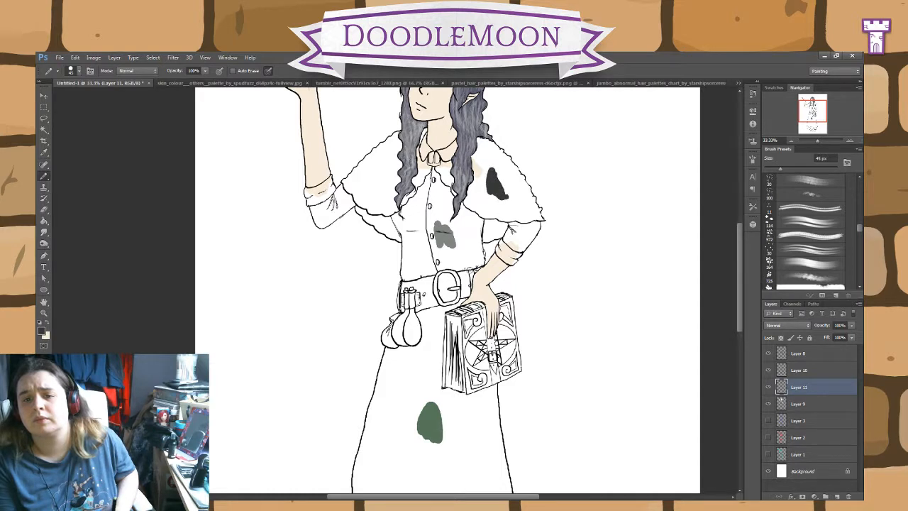
{"action": "key", "text": "ctrl+z"}
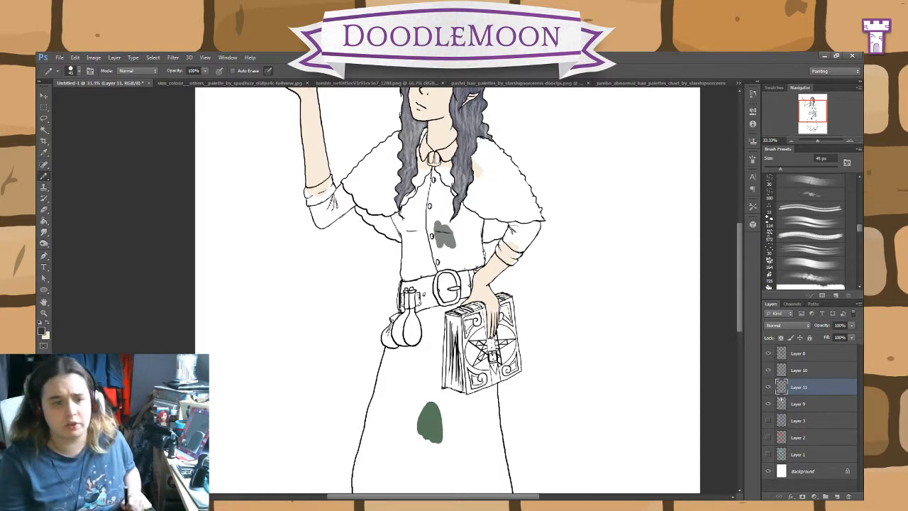
Step: Choose a very dark green and pencil a test dab of it on the cape beside the long hair lock
{"action": "key", "text": "i"}
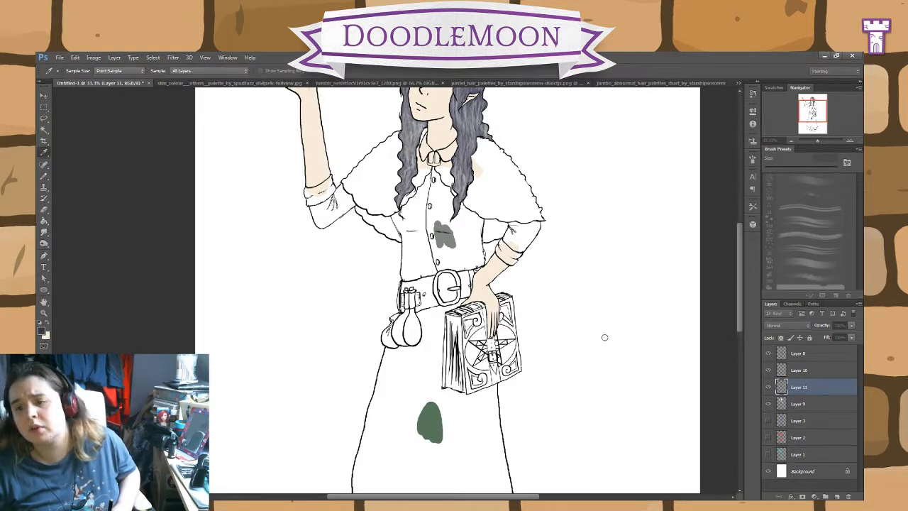
{"action": "key", "text": "b"}
{"action": "left_click_drag", "start_coordinate": [498, 186], "coordinate": [495, 169]}
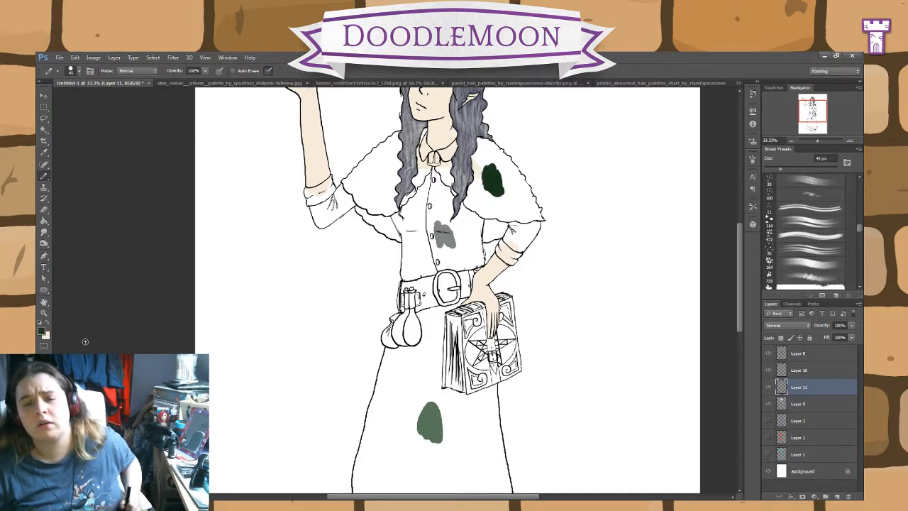
Step: Choose a charcoal black and pencil a small test dab of it on the belt beside the buckle
{"action": "key", "text": "i"}
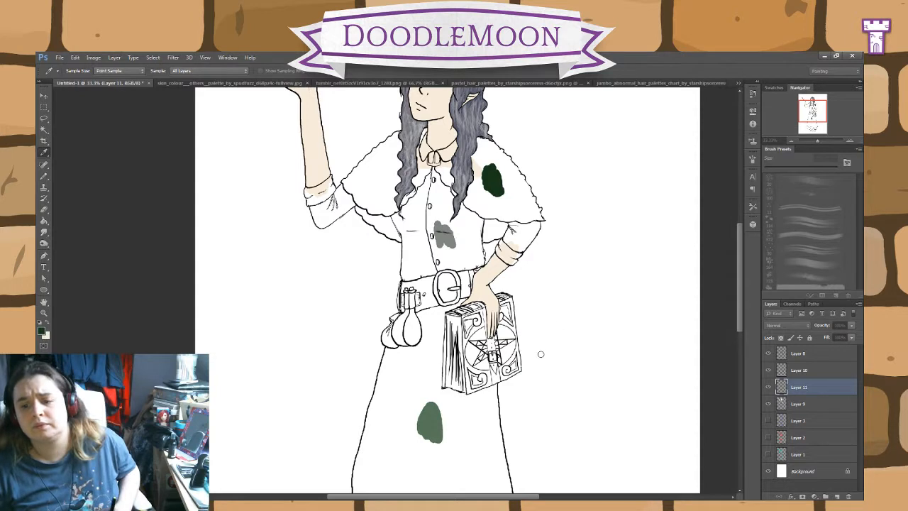
{"action": "key", "text": "b"}
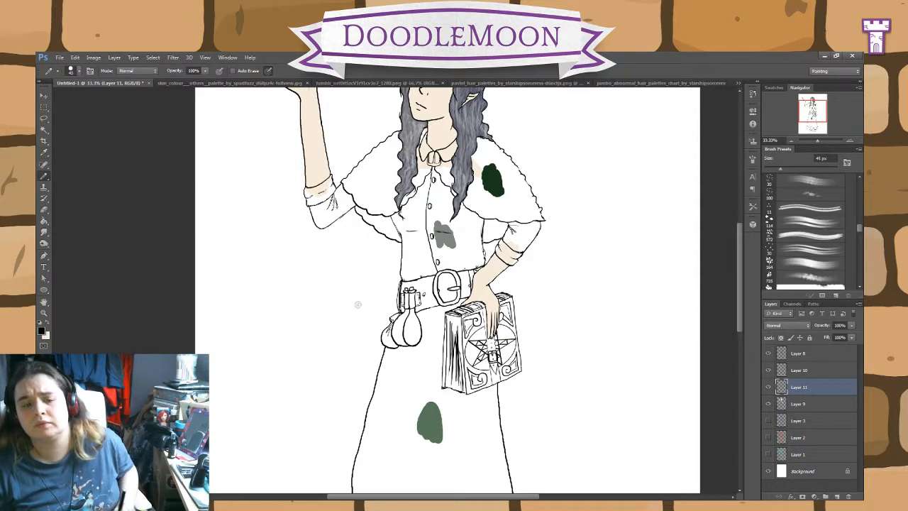
{"action": "key", "text": "i"}
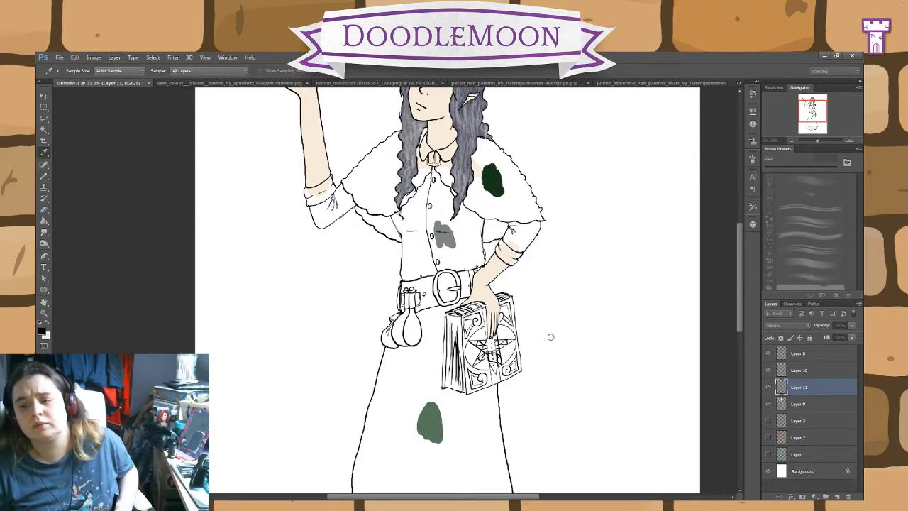
{"action": "key", "text": "b"}
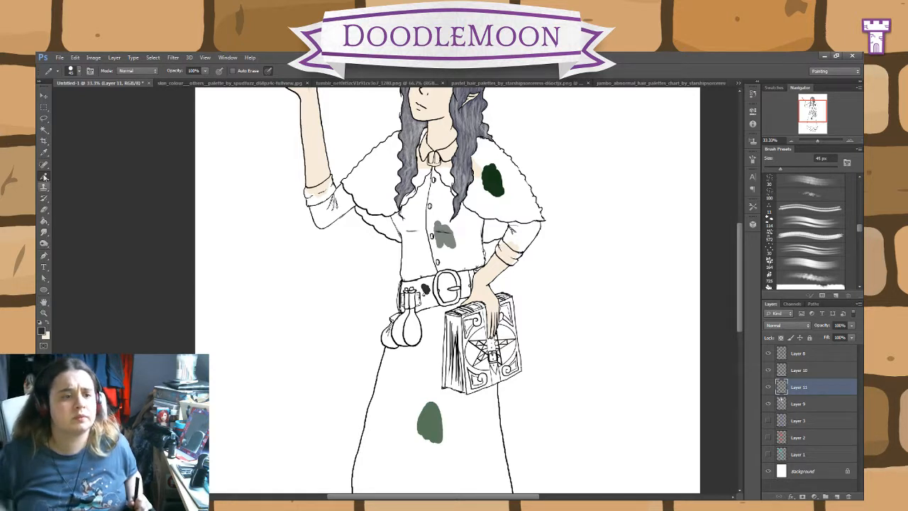
Step: Sample the grey from the bodice dab and extend the patch across the button line with the Pencil tool
{"action": "left_click", "coordinate": [43, 153]}
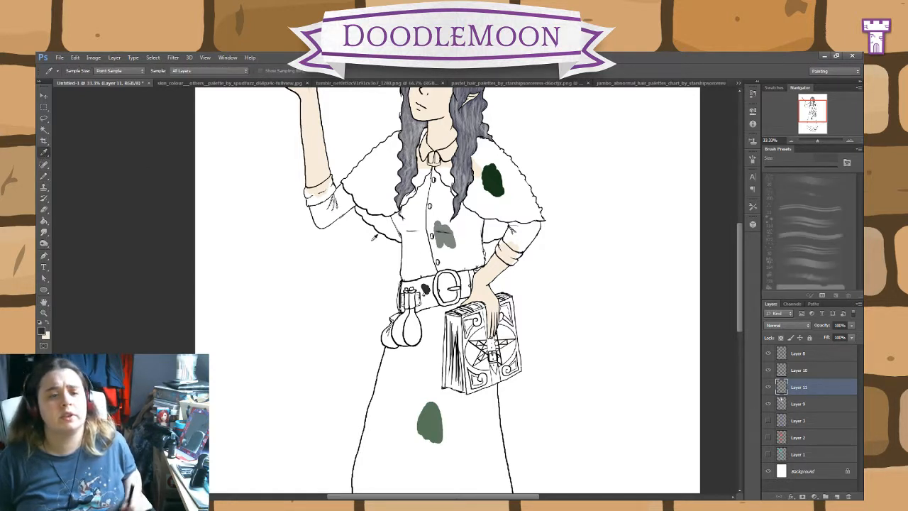
{"action": "key", "text": "b"}
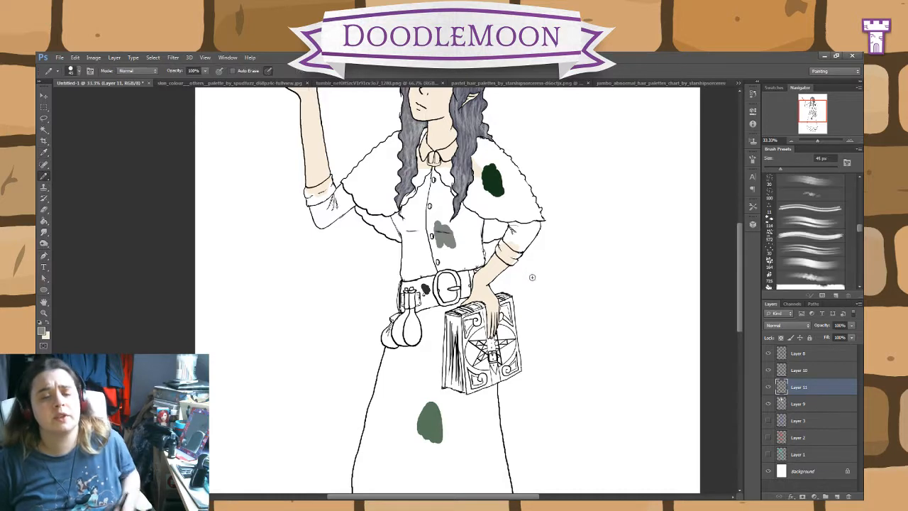
{"action": "key", "text": "ctrl+plus"}
{"action": "key", "text": "ctrl+plus"}
{"action": "key", "text": "ctrl+plus"}
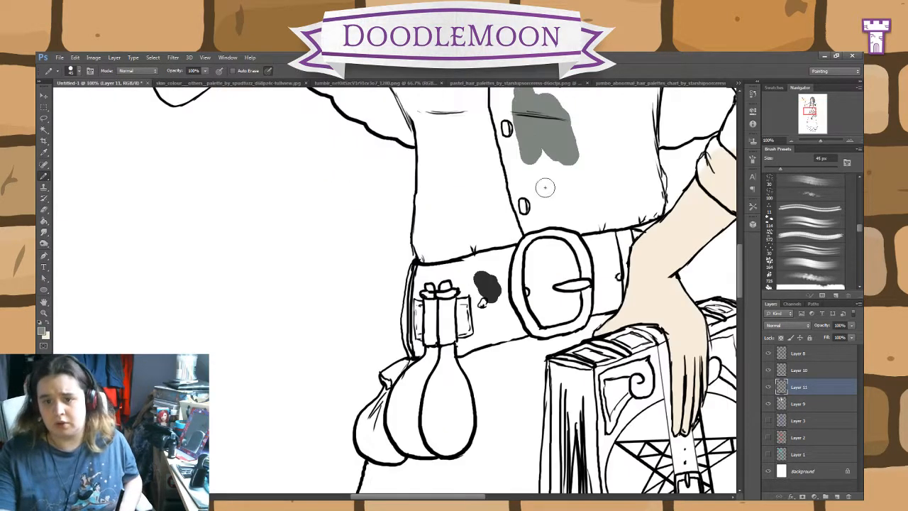
{"action": "left_click_drag", "start_coordinate": [558, 171], "coordinate": [464, 325]}
{"action": "mouse_move", "coordinate": [426, 254]}
{"action": "left_mouse_down"}
{"action": "mouse_move", "coordinate": [389, 261]}
{"action": "mouse_move", "coordinate": [392, 299]}
{"action": "mouse_move", "coordinate": [414, 268]}
{"action": "mouse_move", "coordinate": [427, 272]}
{"action": "mouse_move", "coordinate": [426, 333]}
{"action": "left_mouse_up"}
Step: Choose a slightly lighter grey and recolour the bodice patch with the Paint Bucket
{"action": "key", "text": "i"}
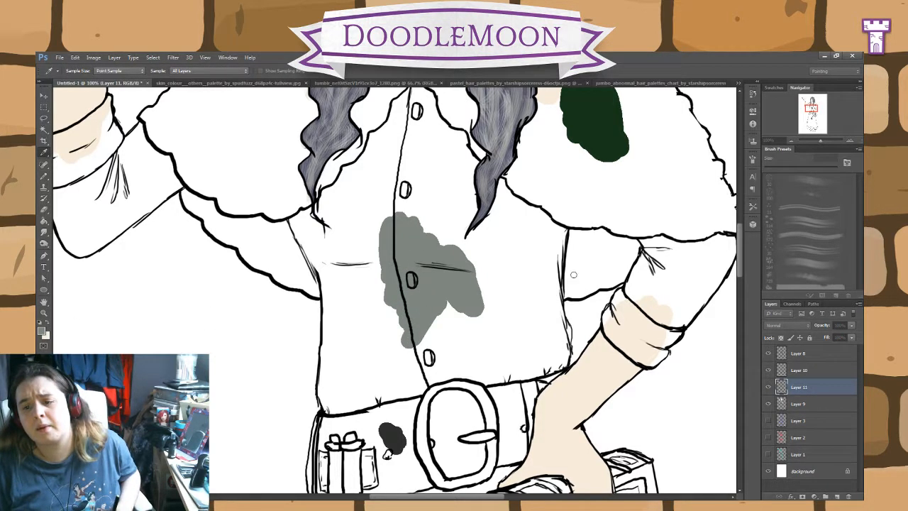
{"action": "key", "text": "g"}
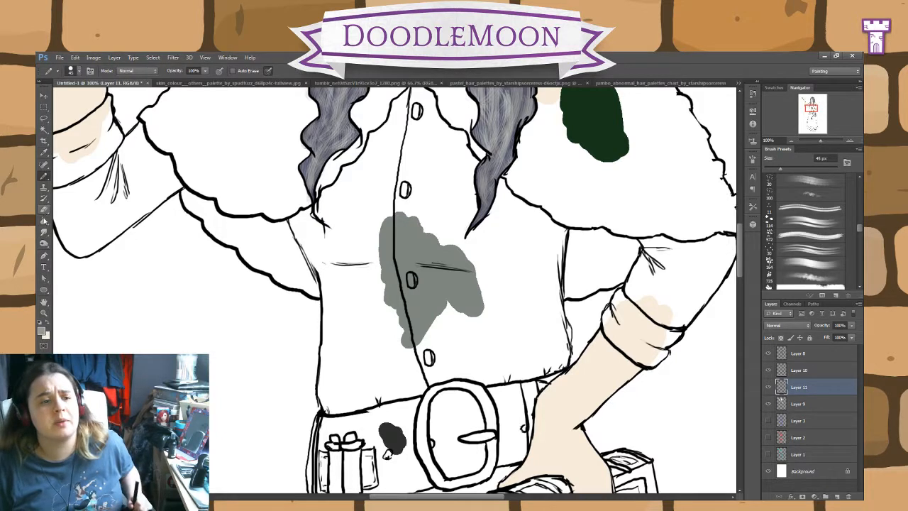
{"action": "left_click", "coordinate": [426, 290]}
Step: Pencil the lighter grey along the bodice's inner edges, from the waist and sides up past the hair locks to the collar clasp
{"action": "left_click", "coordinate": [43, 176]}
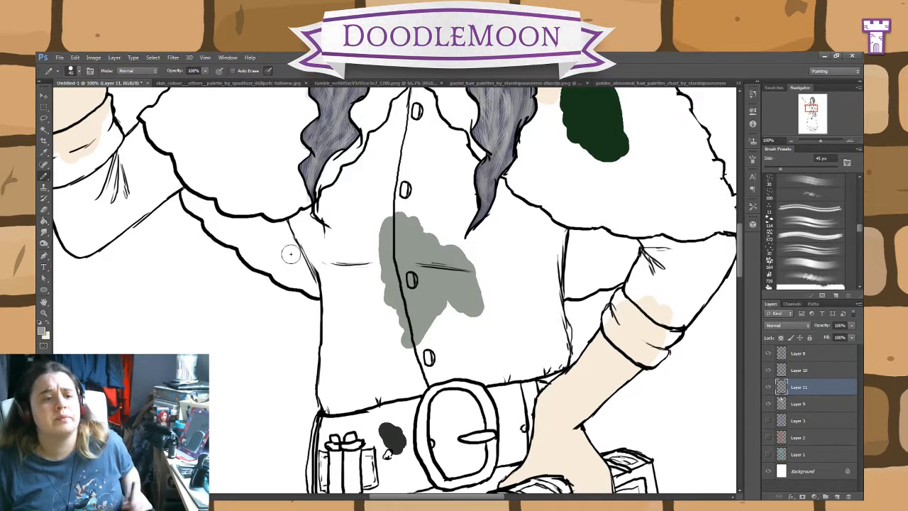
{"action": "mouse_move", "coordinate": [401, 311]}
{"action": "left_mouse_down"}
{"action": "mouse_move", "coordinate": [378, 258]}
{"action": "mouse_move", "coordinate": [355, 341]}
{"action": "mouse_move", "coordinate": [334, 270]}
{"action": "mouse_move", "coordinate": [328, 408]}
{"action": "mouse_move", "coordinate": [454, 369]}
{"action": "mouse_move", "coordinate": [508, 365]}
{"action": "mouse_move", "coordinate": [476, 372]}
{"action": "mouse_move", "coordinate": [504, 376]}
{"action": "mouse_move", "coordinate": [561, 359]}
{"action": "mouse_move", "coordinate": [559, 228]}
{"action": "mouse_move", "coordinate": [516, 207]}
{"action": "mouse_move", "coordinate": [499, 178]}
{"action": "mouse_move", "coordinate": [456, 150]}
{"action": "left_mouse_up"}
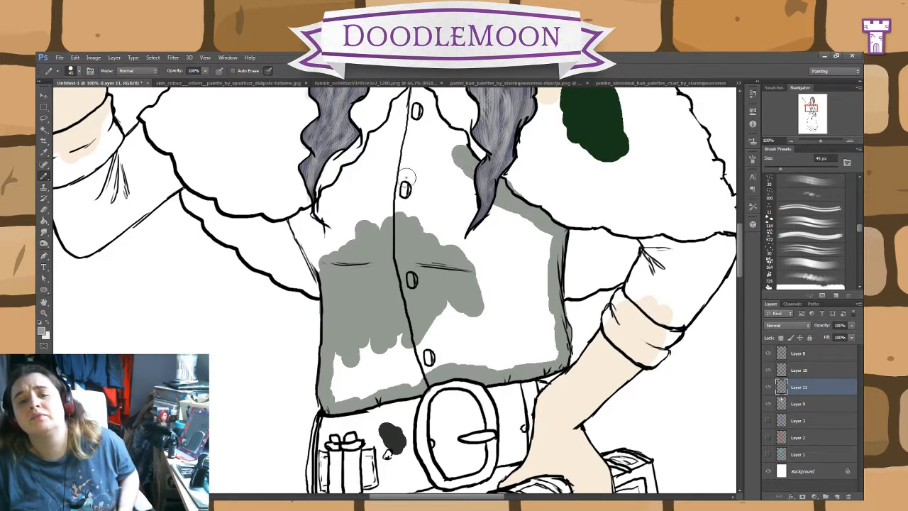
{"action": "mouse_move", "coordinate": [550, 212]}
{"action": "left_mouse_down"}
{"action": "mouse_move", "coordinate": [571, 315]}
{"action": "mouse_move", "coordinate": [568, 352]}
{"action": "mouse_move", "coordinate": [418, 243]}
{"action": "left_mouse_up"}
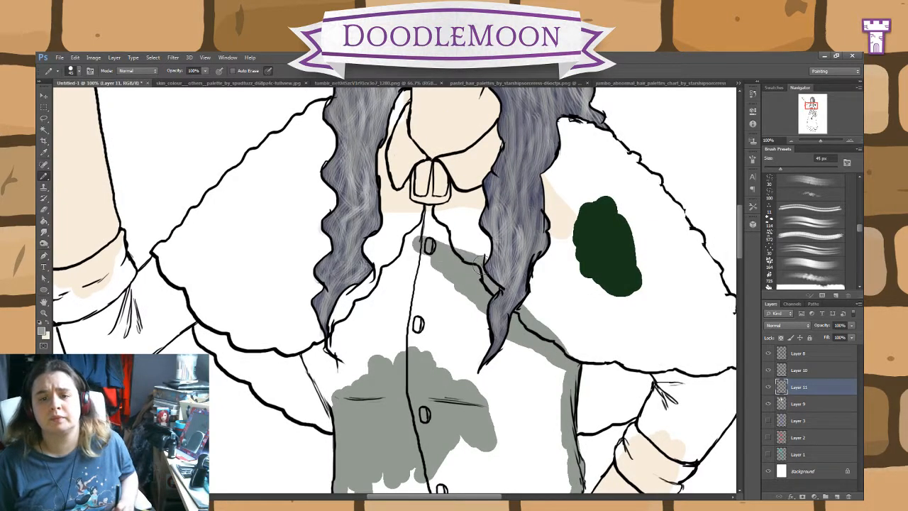
{"action": "mouse_move", "coordinate": [477, 264]}
{"action": "left_mouse_down"}
{"action": "mouse_move", "coordinate": [402, 212]}
{"action": "mouse_move", "coordinate": [369, 294]}
{"action": "mouse_move", "coordinate": [343, 314]}
{"action": "mouse_move", "coordinate": [309, 387]}
{"action": "mouse_move", "coordinate": [340, 409]}
{"action": "mouse_move", "coordinate": [318, 371]}
{"action": "mouse_move", "coordinate": [342, 384]}
{"action": "left_mouse_up"}
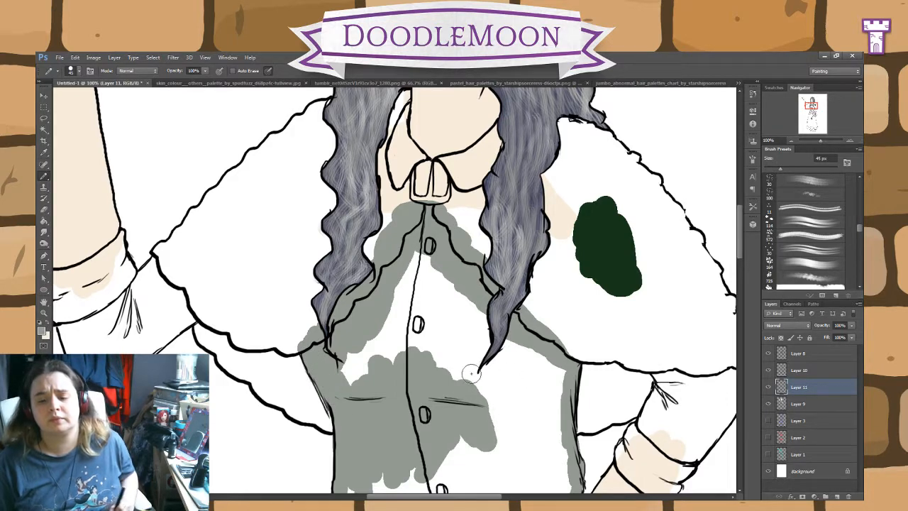
{"action": "left_click_drag", "start_coordinate": [510, 376], "coordinate": [480, 233]}
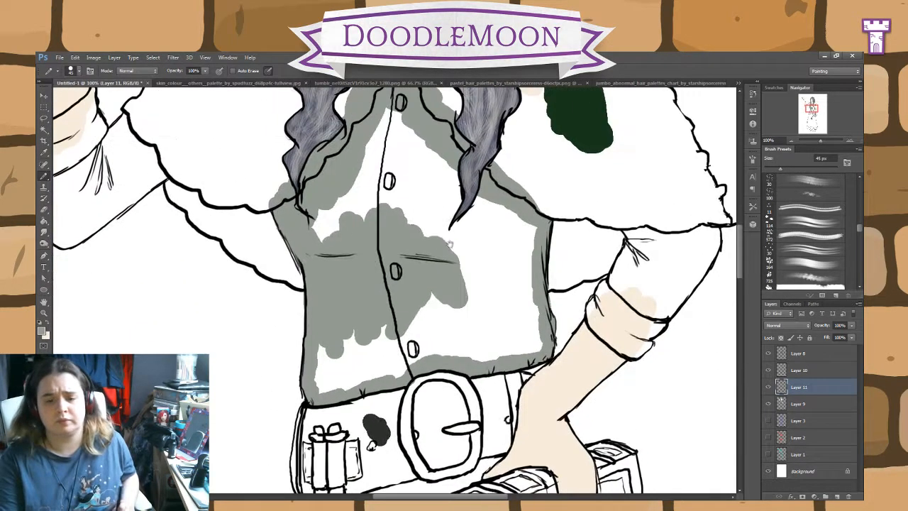
Step: Fill the remaining white of the outlined bodice with the grey using the Paint Bucket
{"action": "left_click", "coordinate": [44, 221]}
{"action": "left_click", "coordinate": [501, 303]}
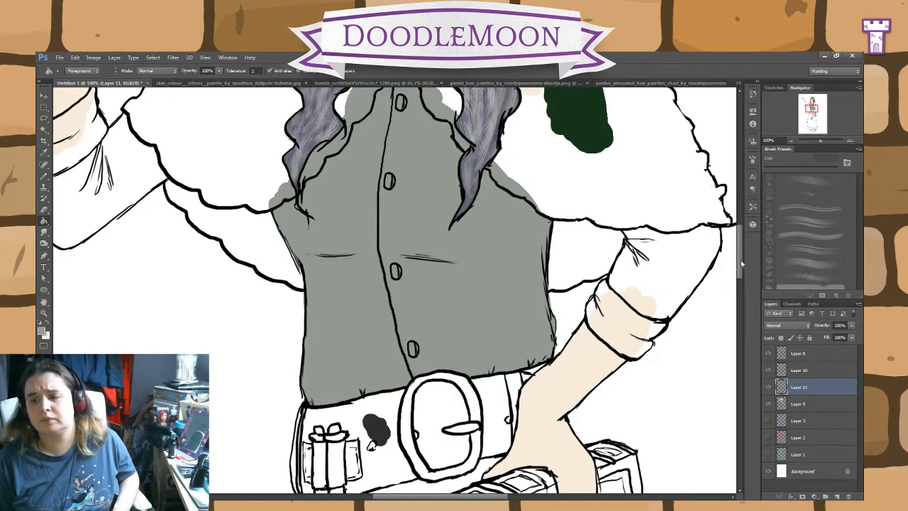
Step: Sample the green from the skirt dab and pencil it along the skirt's waistline, pouch-side edge and hidden edge across the book
{"action": "left_click_drag", "start_coordinate": [740, 260], "coordinate": [745, 318]}
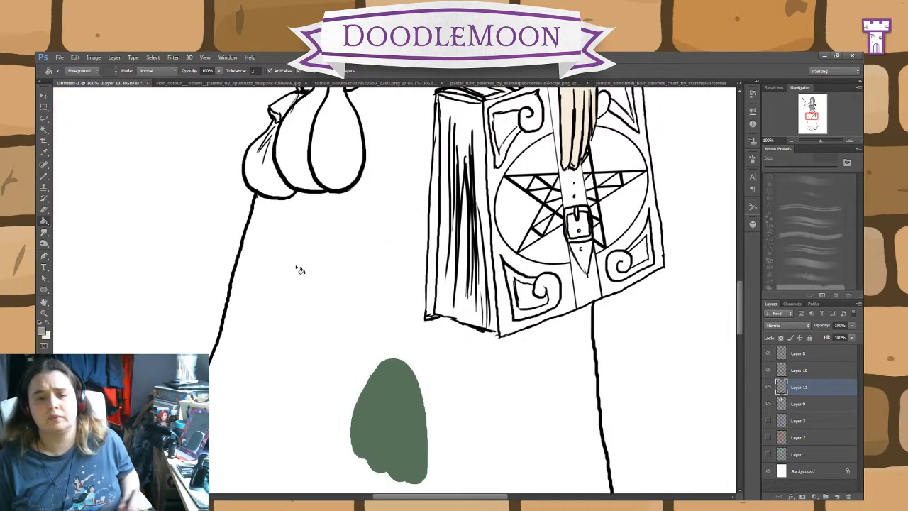
{"action": "left_click", "coordinate": [43, 166]}
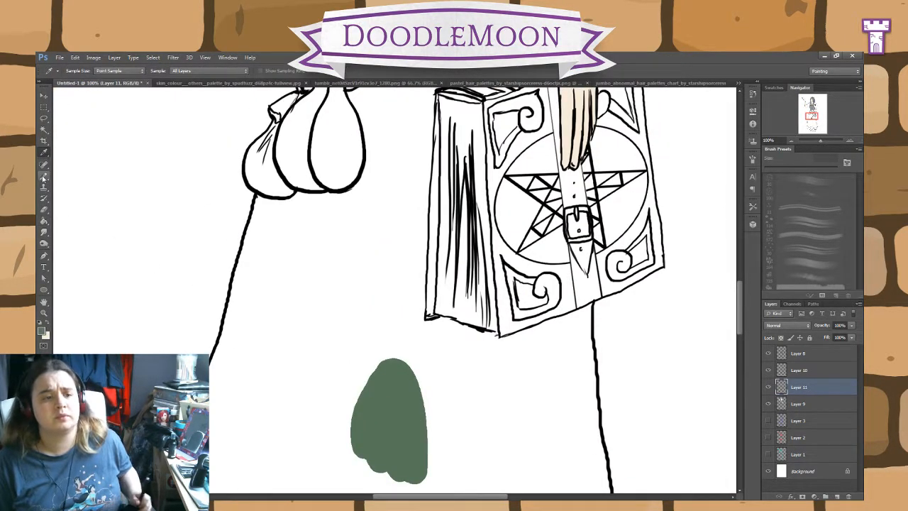
{"action": "left_click", "coordinate": [44, 179]}
{"action": "left_click_drag", "start_coordinate": [484, 214], "coordinate": [491, 300]}
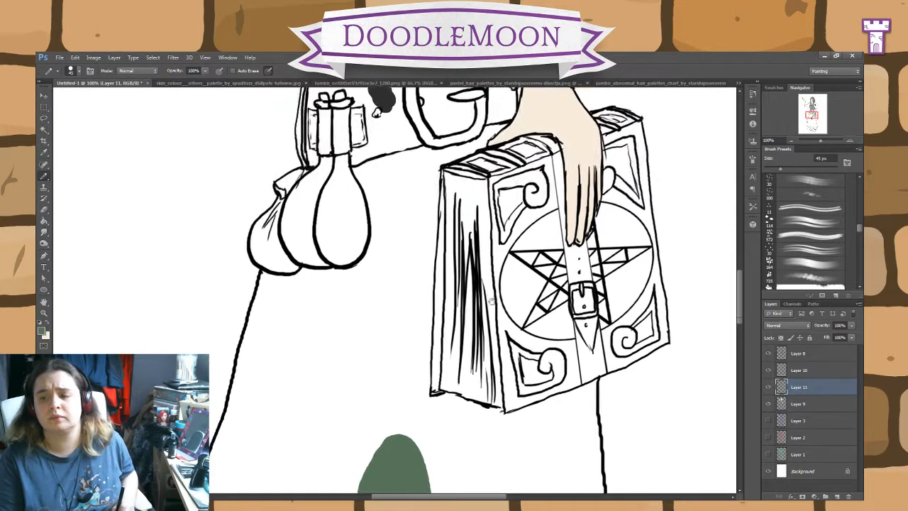
{"action": "mouse_move", "coordinate": [477, 200]}
{"action": "left_mouse_down"}
{"action": "mouse_move", "coordinate": [488, 191]}
{"action": "mouse_move", "coordinate": [512, 172]}
{"action": "mouse_move", "coordinate": [321, 237]}
{"action": "mouse_move", "coordinate": [268, 355]}
{"action": "mouse_move", "coordinate": [268, 345]}
{"action": "mouse_move", "coordinate": [250, 432]}
{"action": "mouse_move", "coordinate": [220, 492]}
{"action": "left_mouse_up"}
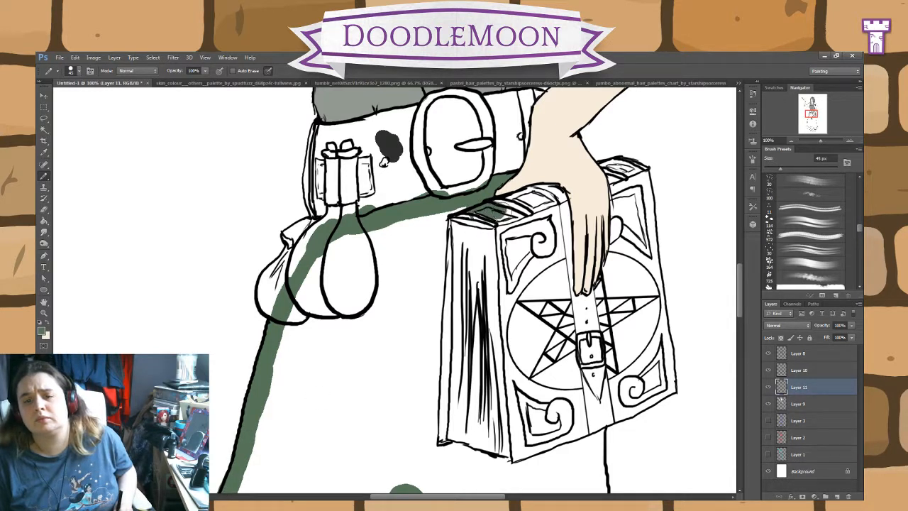
{"action": "mouse_move", "coordinate": [497, 206]}
{"action": "left_mouse_down"}
{"action": "mouse_move", "coordinate": [542, 257]}
{"action": "mouse_move", "coordinate": [582, 354]}
{"action": "mouse_move", "coordinate": [602, 445]}
{"action": "mouse_move", "coordinate": [593, 482]}
{"action": "mouse_move", "coordinate": [598, 467]}
{"action": "left_mouse_up"}
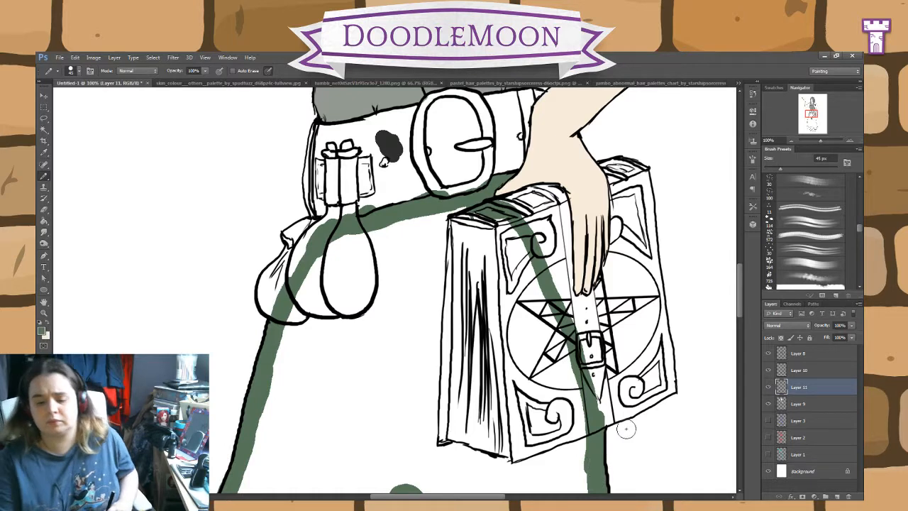
Step: Pencil the green down the skirt's book-side edge and around the hem corner, erasing any overspill outside the line
{"action": "scroll", "coordinate": [625, 426], "scroll_direction": "down", "scroll_amount": 10}
{"action": "left_click_drag", "start_coordinate": [529, 166], "coordinate": [581, 452]}
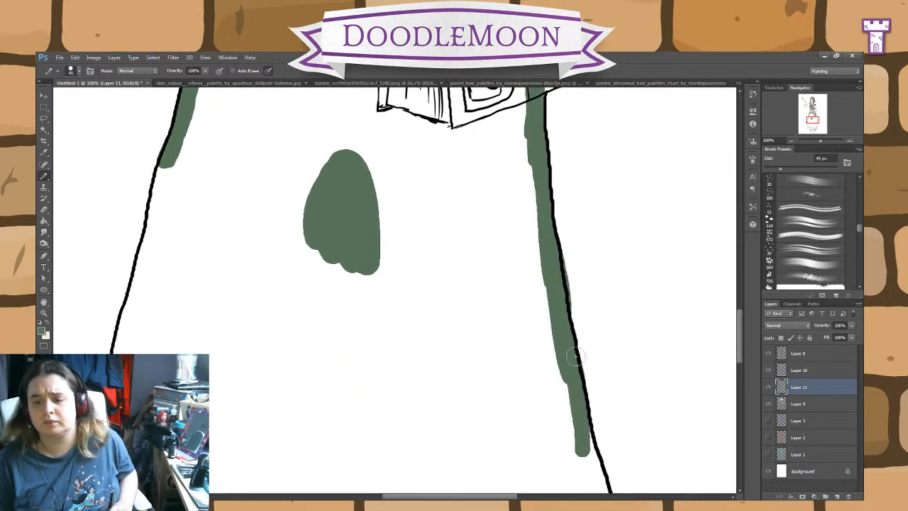
{"action": "key", "text": "ctrl+minus"}
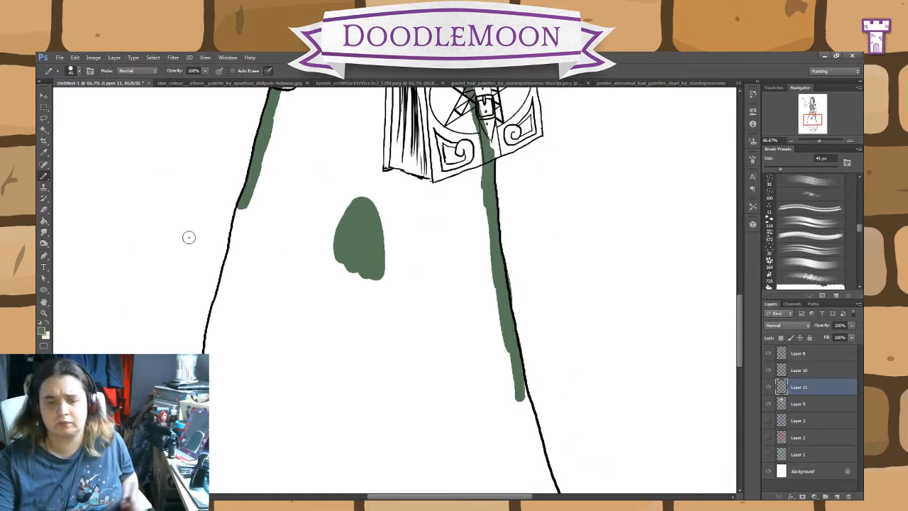
{"action": "key", "text": "e"}
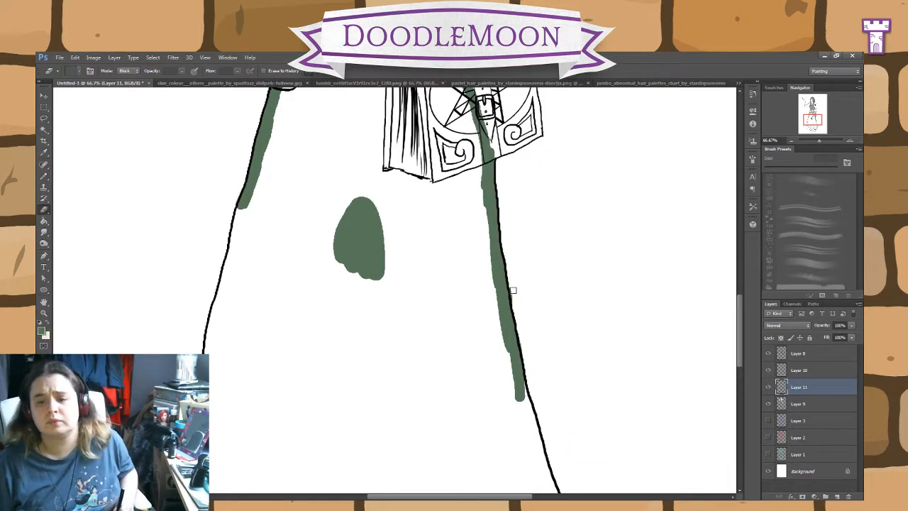
{"action": "key", "text": "b"}
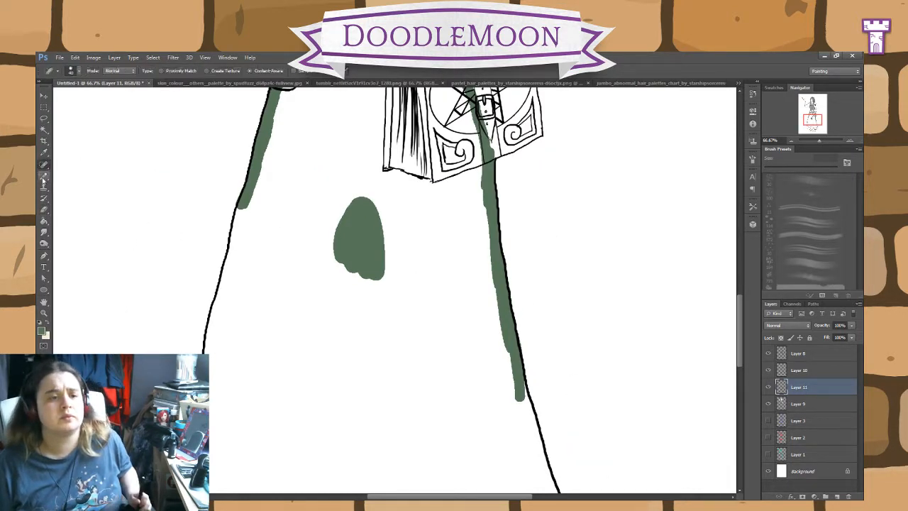
{"action": "mouse_move", "coordinate": [518, 401]}
{"action": "left_mouse_down"}
{"action": "mouse_move", "coordinate": [507, 372]}
{"action": "mouse_move", "coordinate": [536, 430]}
{"action": "left_mouse_up"}
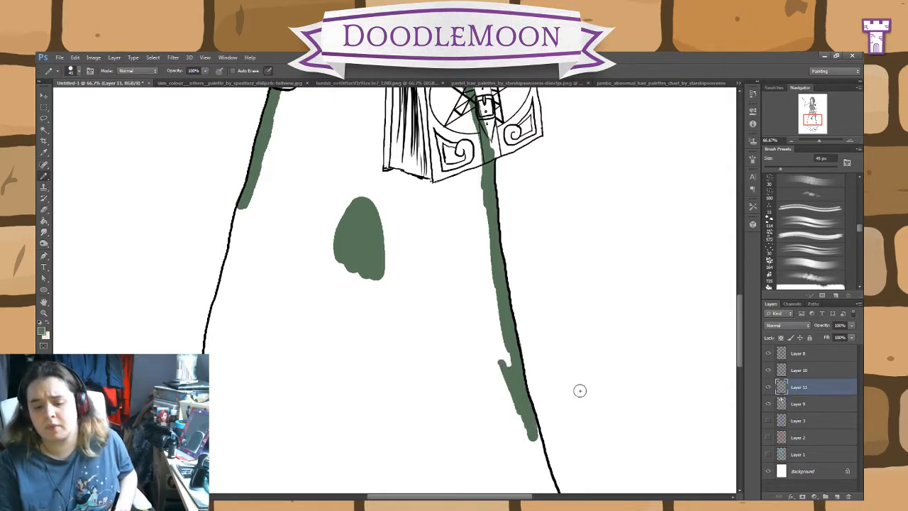
{"action": "left_click_drag", "start_coordinate": [580, 390], "coordinate": [533, 235]}
{"action": "mouse_move", "coordinate": [477, 265]}
{"action": "left_mouse_down"}
{"action": "mouse_move", "coordinate": [489, 296]}
{"action": "mouse_move", "coordinate": [483, 269]}
{"action": "mouse_move", "coordinate": [524, 425]}
{"action": "mouse_move", "coordinate": [505, 439]}
{"action": "mouse_move", "coordinate": [514, 440]}
{"action": "mouse_move", "coordinate": [460, 459]}
{"action": "mouse_move", "coordinate": [397, 459]}
{"action": "left_mouse_up"}
{"action": "key", "text": "e"}
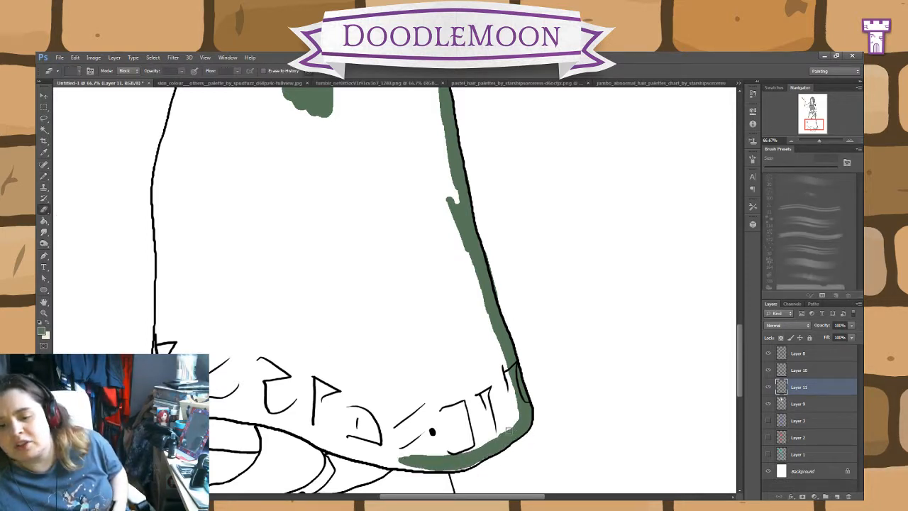
{"action": "left_click_drag", "start_coordinate": [494, 259], "coordinate": [501, 299]}
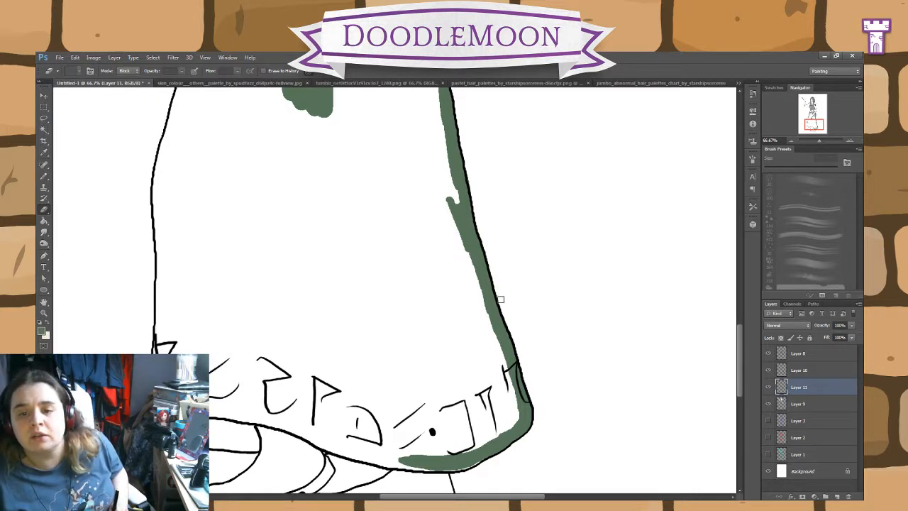
Step: Pencil the green along the skirt's rune-trimmed hem, around the turned-up underside and up the start of the opposite edge
{"action": "key", "text": "b"}
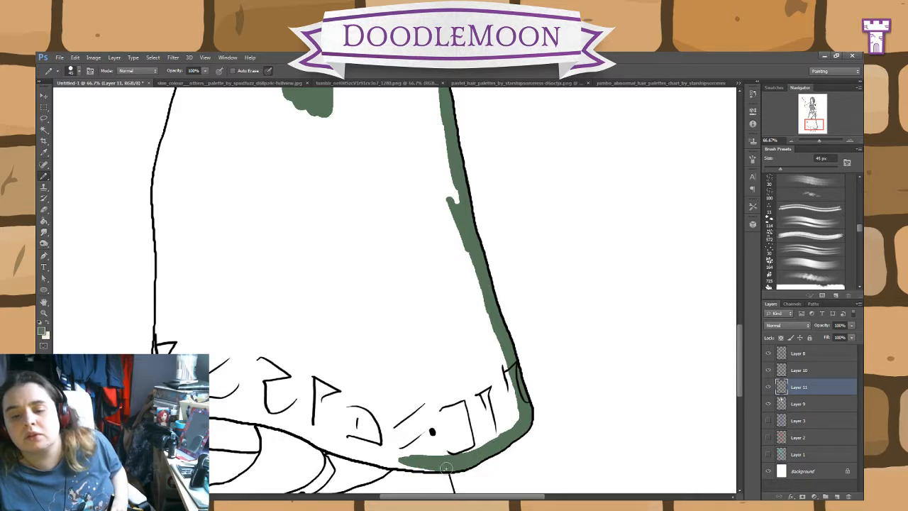
{"action": "left_click_drag", "start_coordinate": [432, 465], "coordinate": [325, 446]}
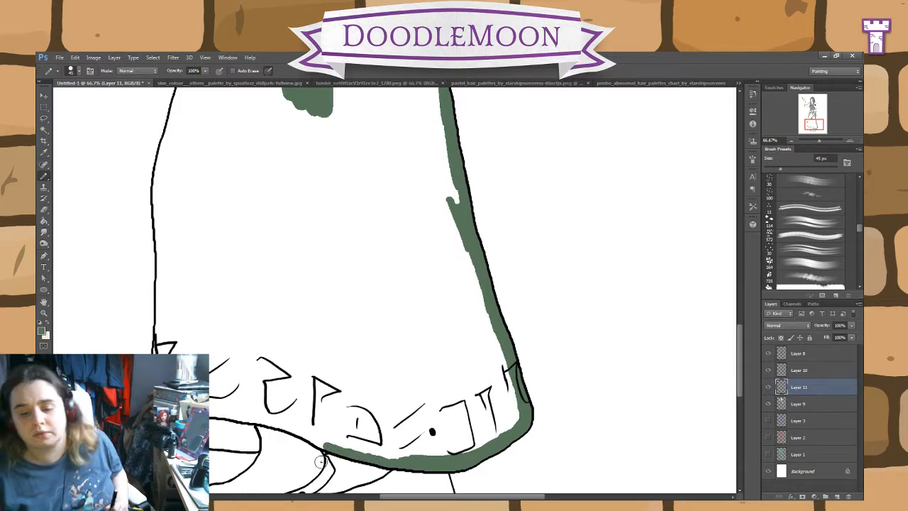
{"action": "key", "text": "ctrl+plus"}
{"action": "left_click_drag", "start_coordinate": [490, 364], "coordinate": [649, 130]}
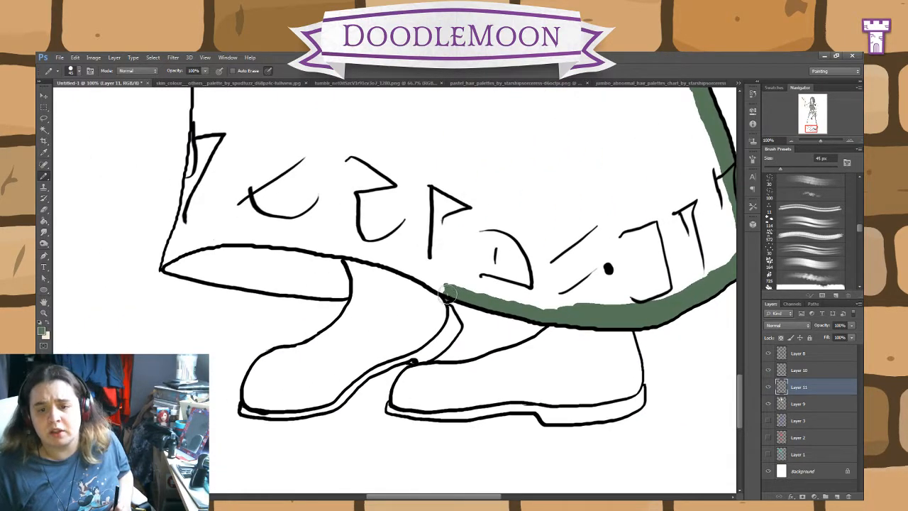
{"action": "mouse_move", "coordinate": [445, 295]}
{"action": "left_mouse_down"}
{"action": "mouse_move", "coordinate": [430, 277]}
{"action": "mouse_move", "coordinate": [435, 286]}
{"action": "mouse_move", "coordinate": [340, 250]}
{"action": "mouse_move", "coordinate": [340, 294]}
{"action": "mouse_move", "coordinate": [228, 276]}
{"action": "left_mouse_up"}
{"action": "mouse_move", "coordinate": [194, 270]}
{"action": "left_mouse_down"}
{"action": "mouse_move", "coordinate": [165, 267]}
{"action": "mouse_move", "coordinate": [181, 231]}
{"action": "mouse_move", "coordinate": [203, 92]}
{"action": "left_mouse_up"}
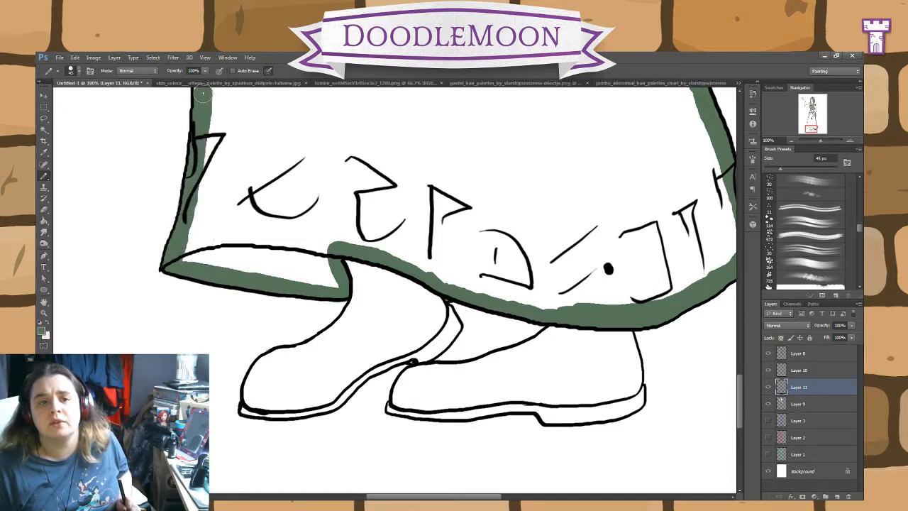
Step: Close the green outline up the skirt's pouch-side edge and fill the skirt with the Paint Bucket
{"action": "left_click_drag", "start_coordinate": [372, 178], "coordinate": [465, 352]}
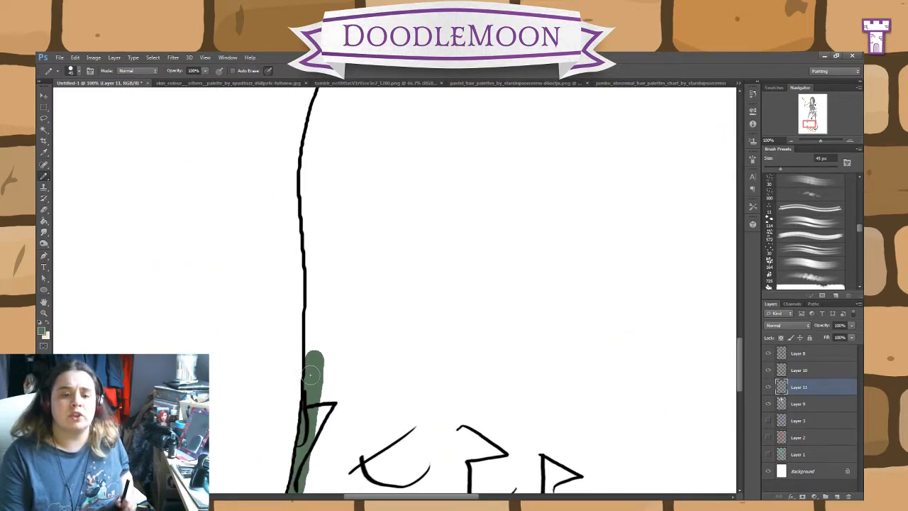
{"action": "left_click_drag", "start_coordinate": [313, 372], "coordinate": [311, 141]}
{"action": "left_click_drag", "start_coordinate": [356, 95], "coordinate": [383, 336]}
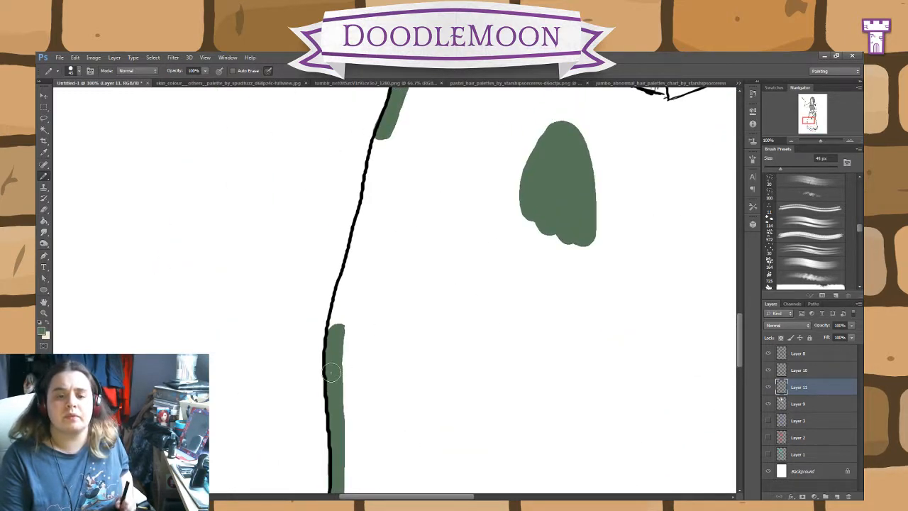
{"action": "left_click_drag", "start_coordinate": [332, 374], "coordinate": [376, 147]}
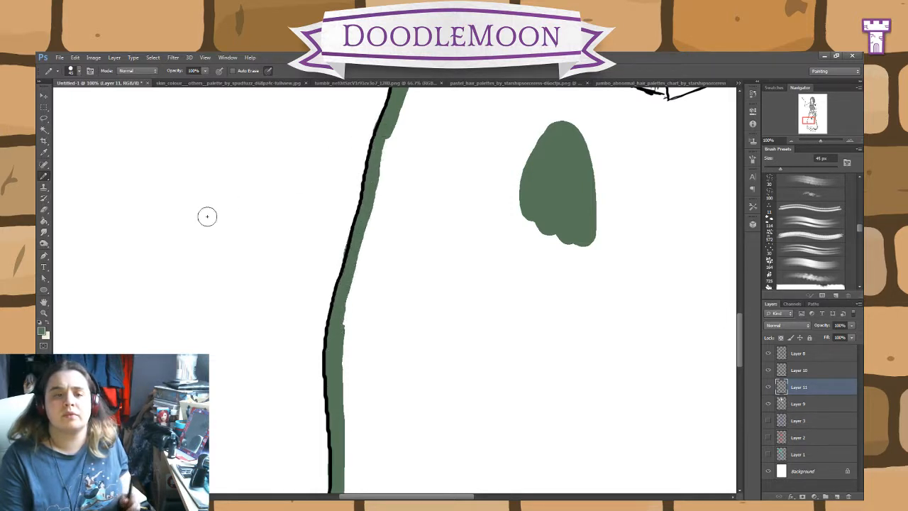
{"action": "left_click", "coordinate": [44, 220]}
{"action": "left_click", "coordinate": [459, 306]}
Step: Sample the bodice grey, pencil it inside the hand-on-hip arm's sleeve and cuff, and fill them with the Paint Bucket
{"action": "left_click_drag", "start_coordinate": [470, 227], "coordinate": [360, 472]}
{"action": "left_click_drag", "start_coordinate": [444, 178], "coordinate": [395, 425]}
{"action": "left_click_drag", "start_coordinate": [446, 252], "coordinate": [427, 442]}
{"action": "left_click_drag", "start_coordinate": [379, 254], "coordinate": [383, 336]}
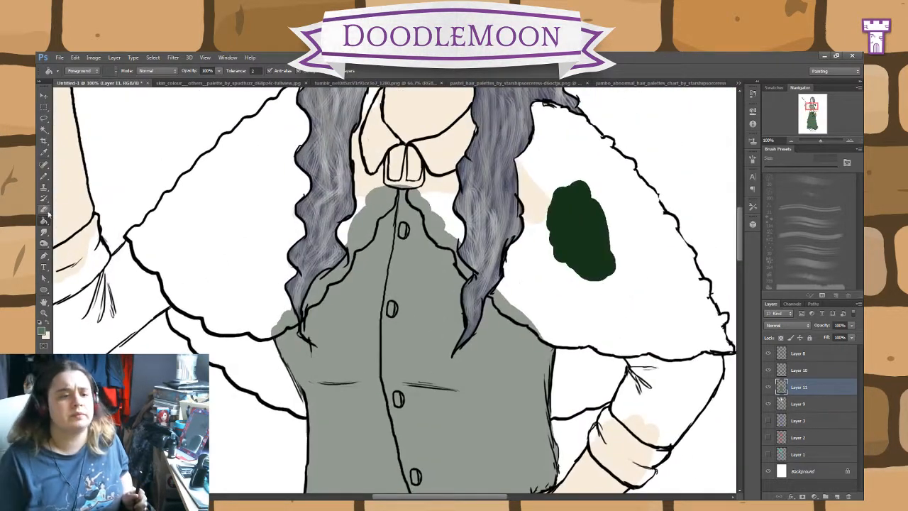
{"action": "left_click", "coordinate": [44, 151]}
{"action": "key", "text": "b"}
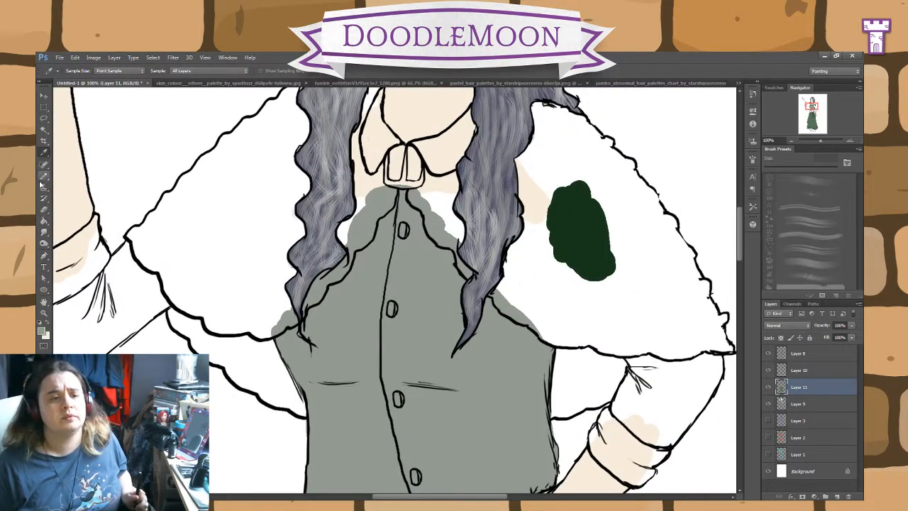
{"action": "mouse_move", "coordinate": [604, 446]}
{"action": "left_mouse_down"}
{"action": "mouse_move", "coordinate": [593, 448]}
{"action": "mouse_move", "coordinate": [594, 437]}
{"action": "mouse_move", "coordinate": [615, 402]}
{"action": "mouse_move", "coordinate": [618, 410]}
{"action": "mouse_move", "coordinate": [636, 358]}
{"action": "mouse_move", "coordinate": [655, 348]}
{"action": "mouse_move", "coordinate": [718, 355]}
{"action": "mouse_move", "coordinate": [712, 379]}
{"action": "mouse_move", "coordinate": [674, 430]}
{"action": "mouse_move", "coordinate": [692, 414]}
{"action": "mouse_move", "coordinate": [642, 474]}
{"action": "mouse_move", "coordinate": [614, 468]}
{"action": "mouse_move", "coordinate": [602, 452]}
{"action": "left_mouse_up"}
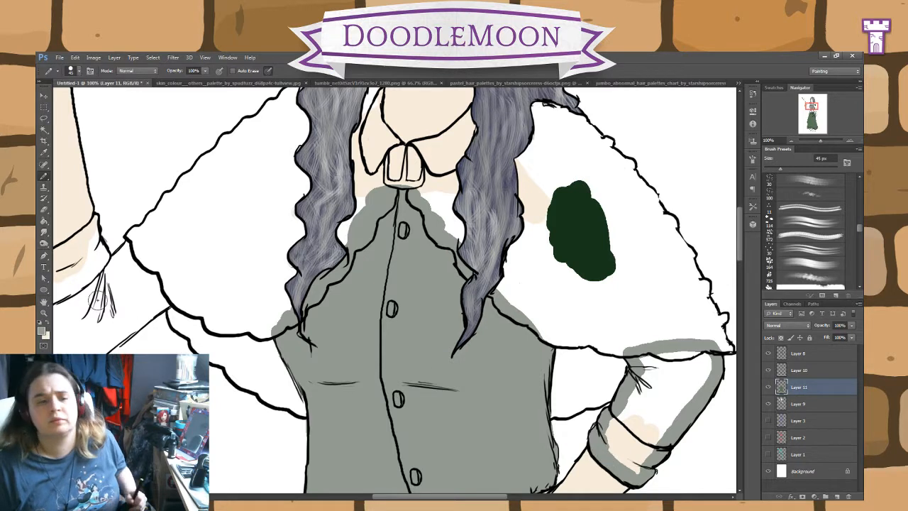
{"action": "left_click", "coordinate": [44, 220]}
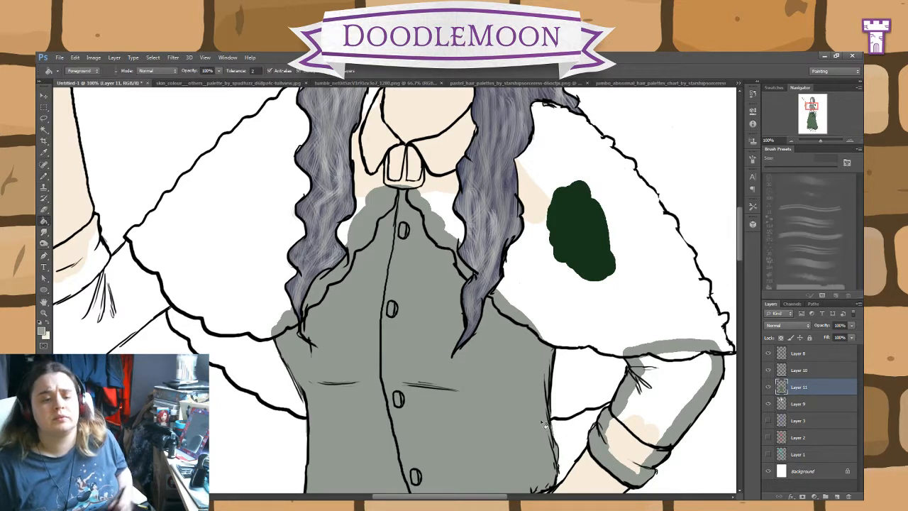
{"action": "left_click", "coordinate": [671, 391]}
Step: Pencil the same grey inside the raised arm's rolled cuff and sleeve edges, and fill both with the Paint Bucket
{"action": "left_click", "coordinate": [44, 181]}
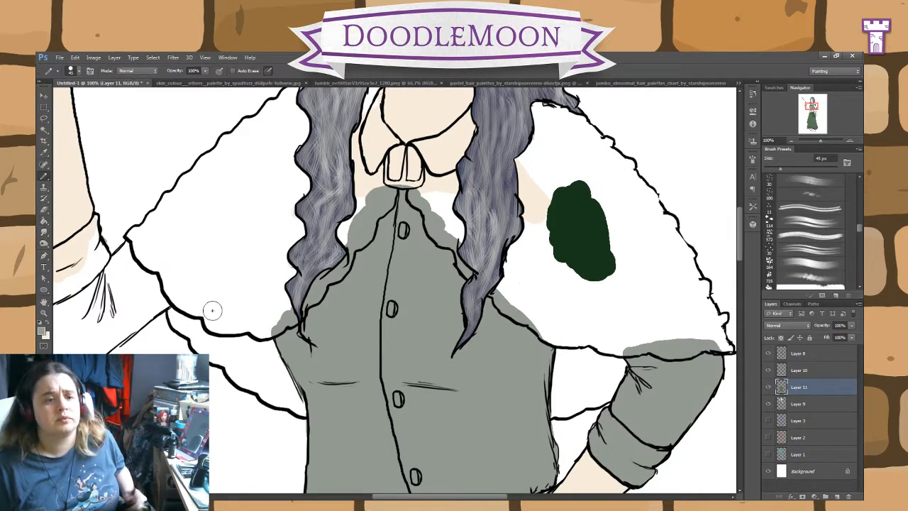
{"action": "left_click_drag", "start_coordinate": [305, 249], "coordinate": [498, 264]}
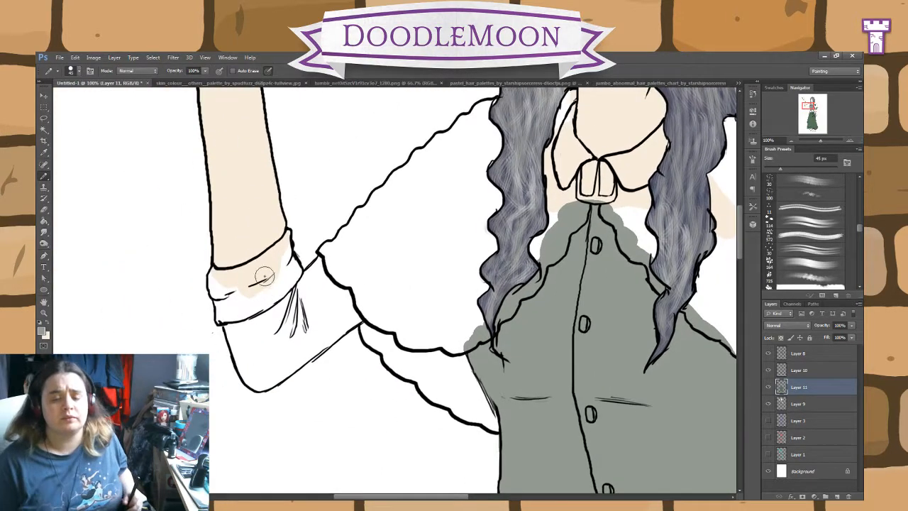
{"action": "mouse_move", "coordinate": [293, 282]}
{"action": "left_mouse_down"}
{"action": "mouse_move", "coordinate": [295, 265]}
{"action": "mouse_move", "coordinate": [287, 284]}
{"action": "left_mouse_up"}
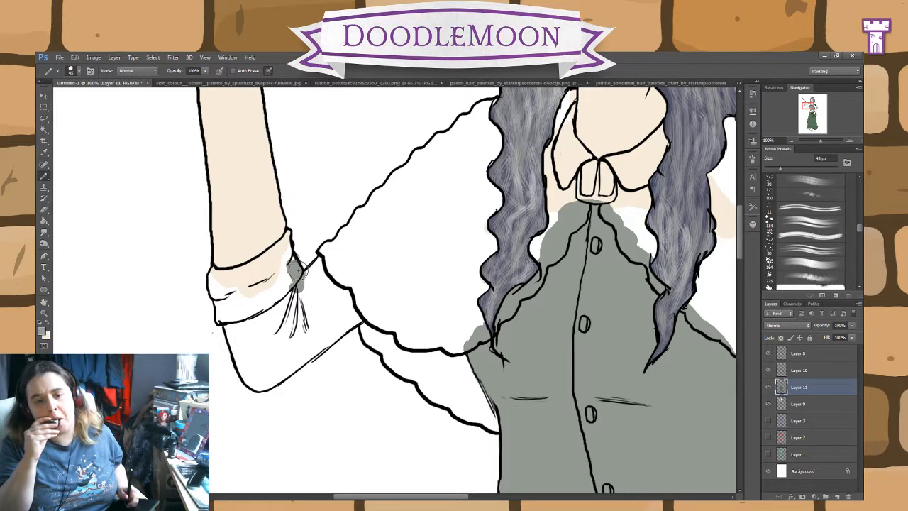
{"action": "mouse_move", "coordinate": [295, 271]}
{"action": "left_mouse_down"}
{"action": "mouse_move", "coordinate": [288, 234]}
{"action": "mouse_move", "coordinate": [260, 264]}
{"action": "left_mouse_up"}
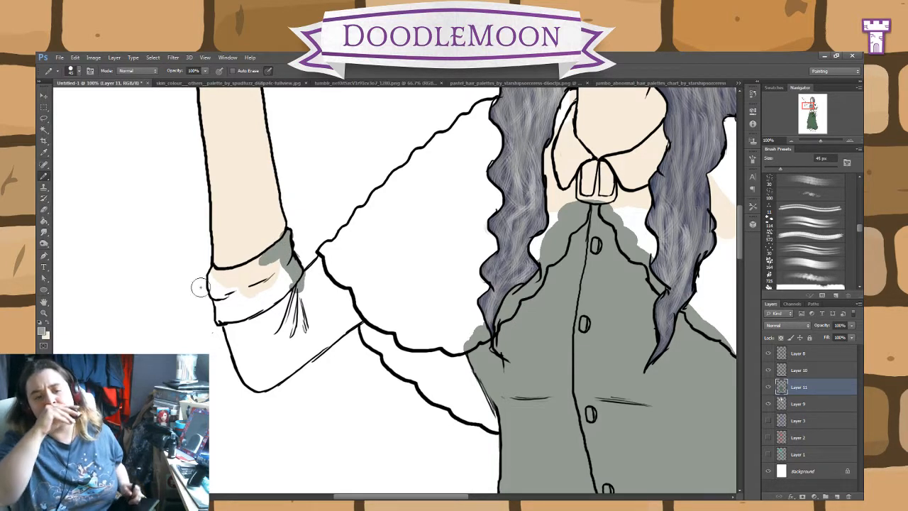
{"action": "left_click", "coordinate": [45, 208]}
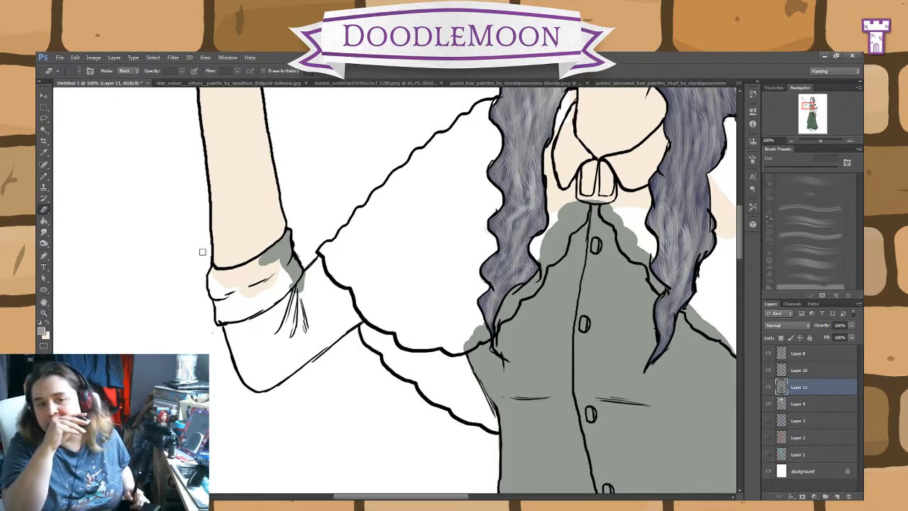
{"action": "left_click", "coordinate": [43, 176]}
{"action": "mouse_move", "coordinate": [274, 264]}
{"action": "left_mouse_down"}
{"action": "mouse_move", "coordinate": [250, 269]}
{"action": "mouse_move", "coordinate": [236, 289]}
{"action": "left_mouse_up"}
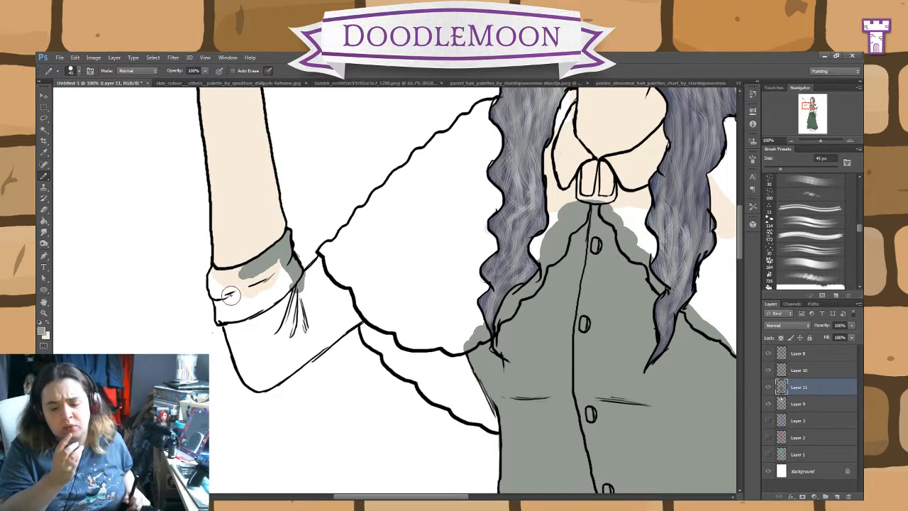
{"action": "mouse_move", "coordinate": [231, 294]}
{"action": "left_mouse_down"}
{"action": "mouse_move", "coordinate": [247, 269]}
{"action": "mouse_move", "coordinate": [216, 269]}
{"action": "mouse_move", "coordinate": [213, 284]}
{"action": "mouse_move", "coordinate": [245, 371]}
{"action": "mouse_move", "coordinate": [262, 387]}
{"action": "mouse_move", "coordinate": [365, 308]}
{"action": "mouse_move", "coordinate": [334, 257]}
{"action": "mouse_move", "coordinate": [308, 278]}
{"action": "left_mouse_up"}
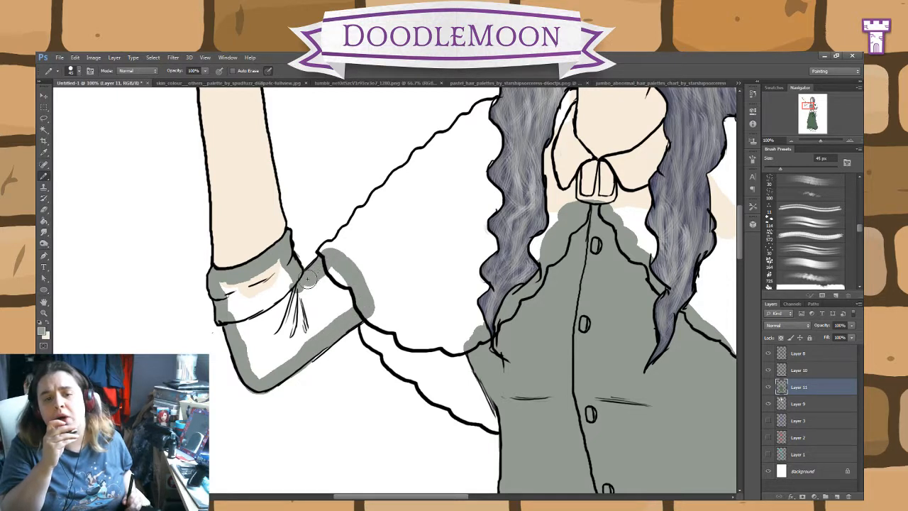
{"action": "left_click", "coordinate": [44, 222]}
{"action": "left_click", "coordinate": [287, 314]}
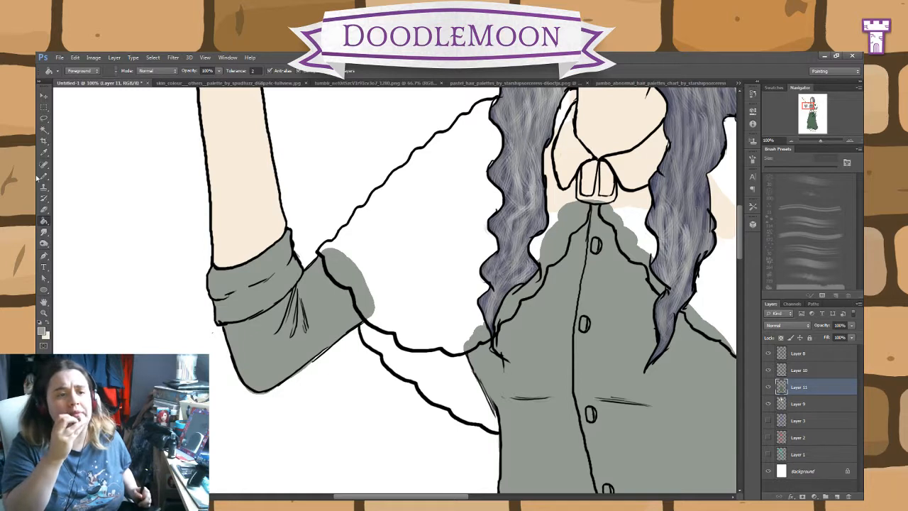
{"action": "left_click", "coordinate": [44, 209]}
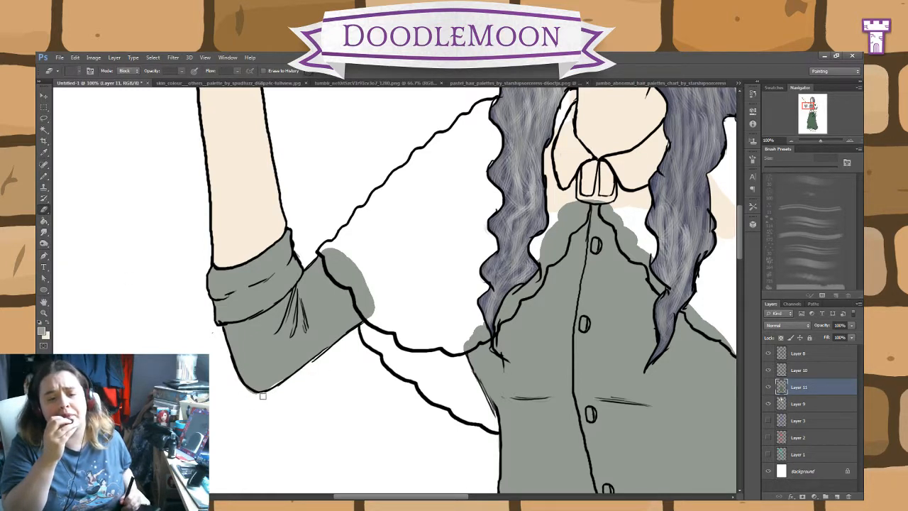
{"action": "left_click", "coordinate": [44, 175]}
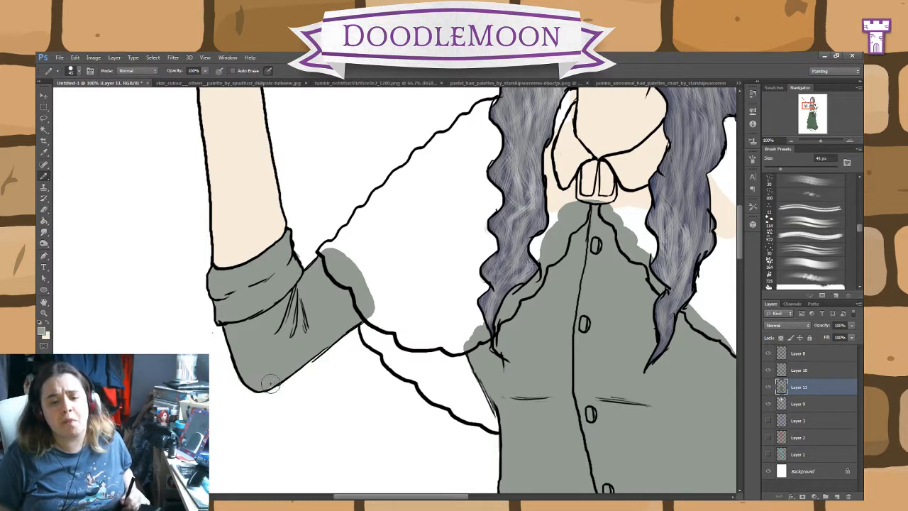
{"action": "left_click", "coordinate": [44, 211]}
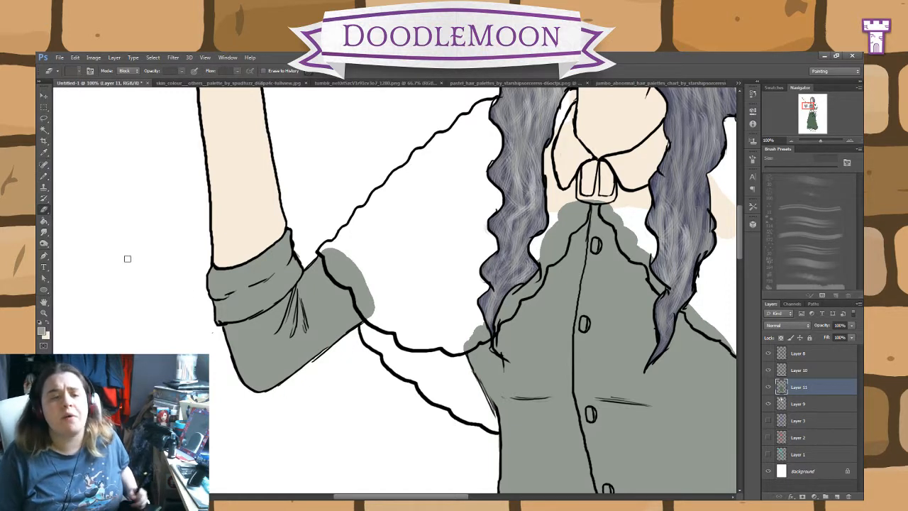
Step: Pencil the bodice grey into both halves of the shirt collar around the neck
{"action": "left_click", "coordinate": [44, 175]}
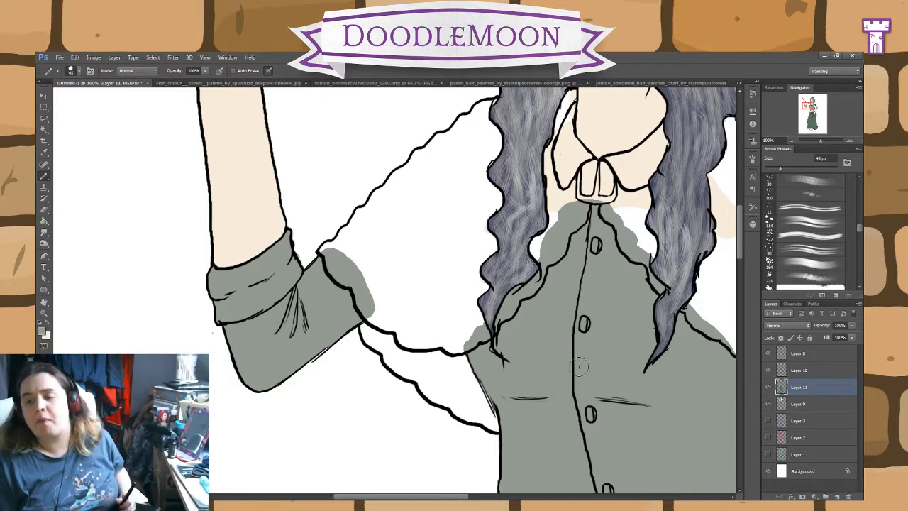
{"action": "left_click_drag", "start_coordinate": [594, 270], "coordinate": [451, 347]}
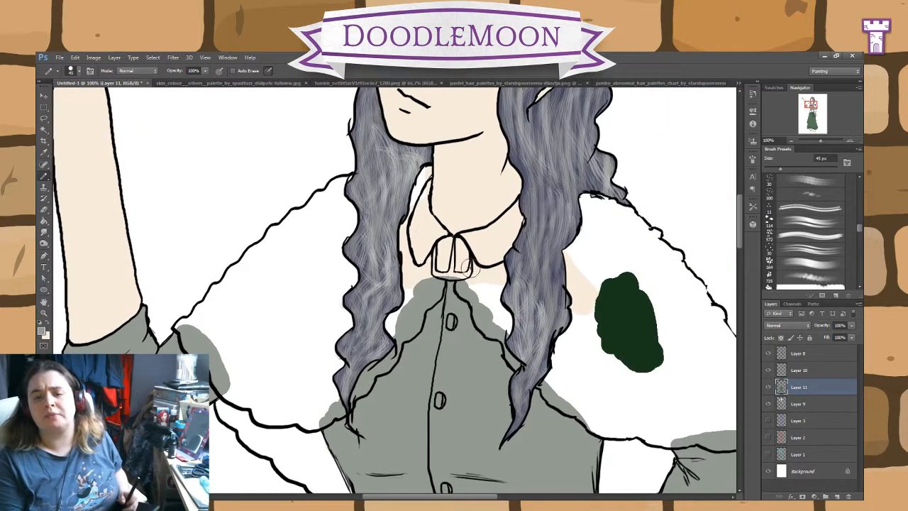
{"action": "mouse_move", "coordinate": [472, 245]}
{"action": "left_mouse_down"}
{"action": "mouse_move", "coordinate": [457, 234]}
{"action": "mouse_move", "coordinate": [480, 236]}
{"action": "mouse_move", "coordinate": [513, 216]}
{"action": "mouse_move", "coordinate": [520, 227]}
{"action": "mouse_move", "coordinate": [490, 255]}
{"action": "mouse_move", "coordinate": [495, 239]}
{"action": "mouse_move", "coordinate": [426, 243]}
{"action": "mouse_move", "coordinate": [447, 231]}
{"action": "mouse_move", "coordinate": [426, 213]}
{"action": "mouse_move", "coordinate": [426, 181]}
{"action": "mouse_move", "coordinate": [411, 227]}
{"action": "mouse_move", "coordinate": [429, 261]}
{"action": "left_mouse_up"}
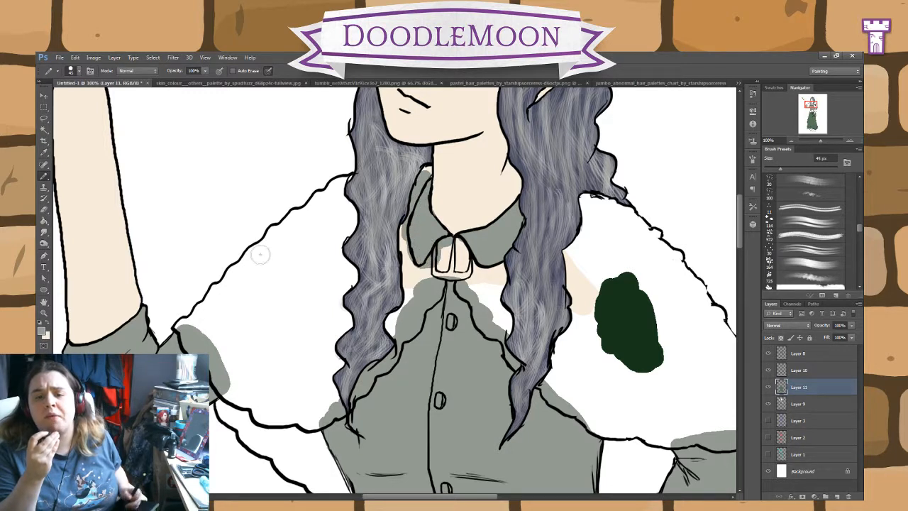
{"action": "left_click", "coordinate": [44, 209]}
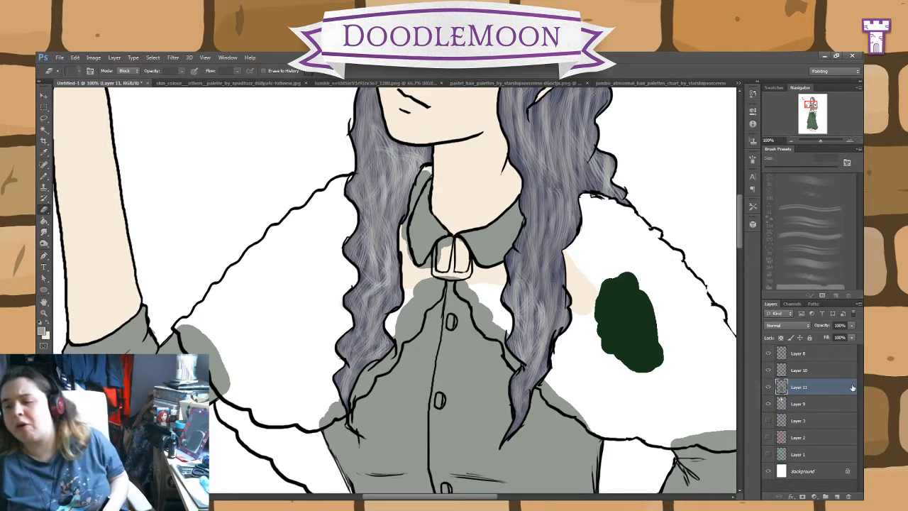
Step: Add a new layer above Layer 11, sample the dark green swatch and pencil a patch of it beside the swatch
{"action": "left_click", "coordinate": [836, 496]}
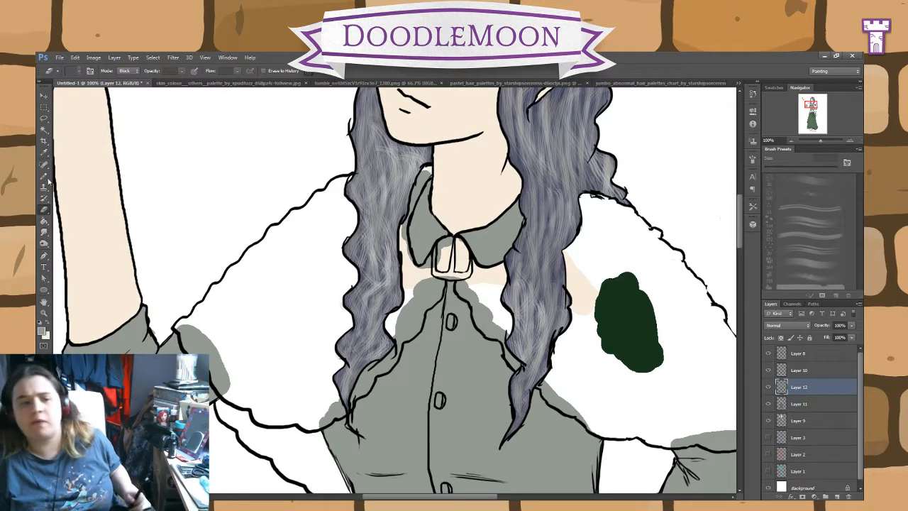
{"action": "left_click", "coordinate": [45, 153]}
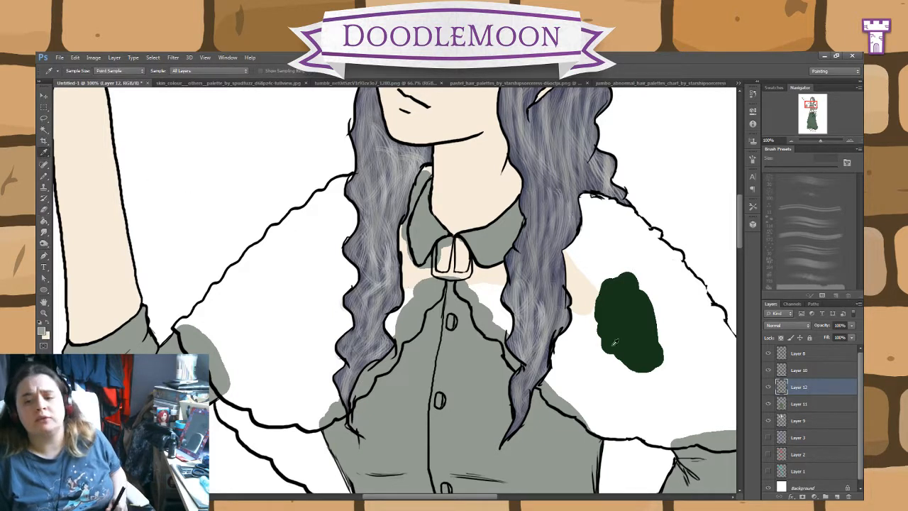
{"action": "left_click", "coordinate": [42, 177]}
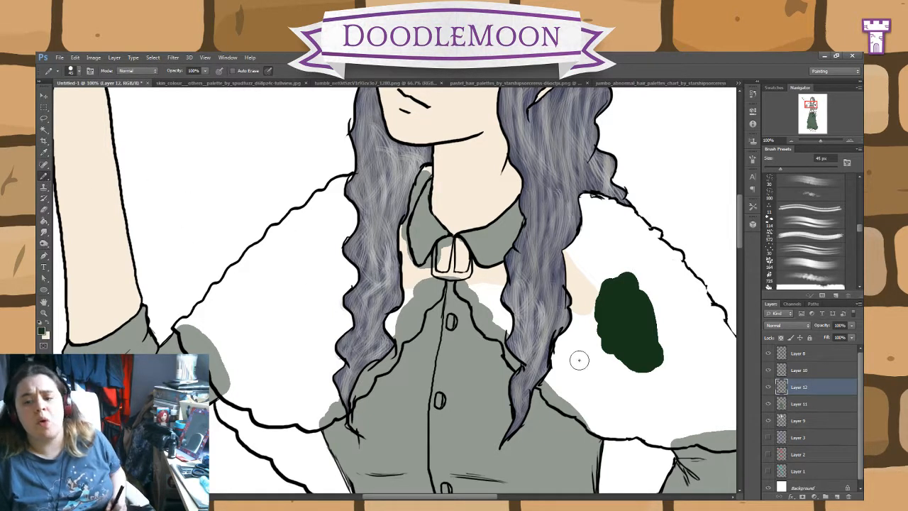
{"action": "mouse_move", "coordinate": [604, 293]}
{"action": "left_mouse_down"}
{"action": "mouse_move", "coordinate": [594, 283]}
{"action": "mouse_move", "coordinate": [572, 336]}
{"action": "left_mouse_up"}
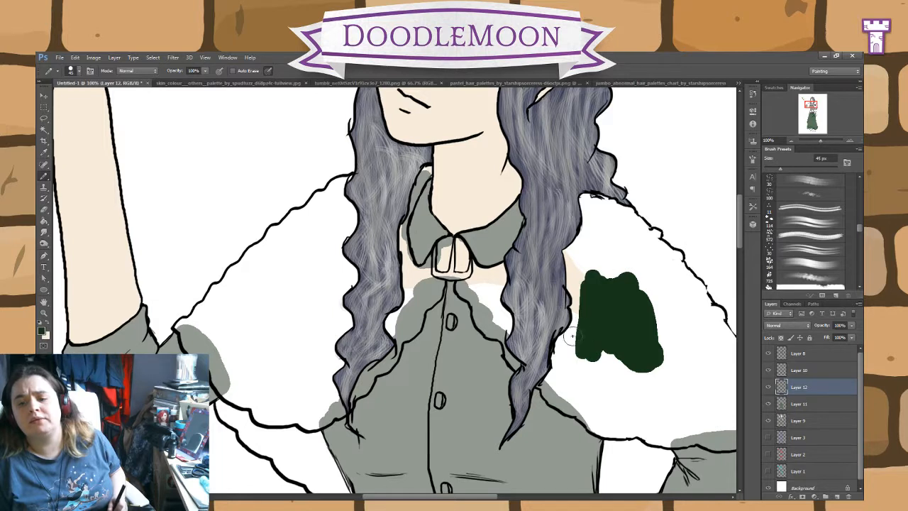
Step: Hide Layer 11 while keeping Layer 12 active, and undo the extra green stroke beside the swatch
{"action": "left_click", "coordinate": [805, 405]}
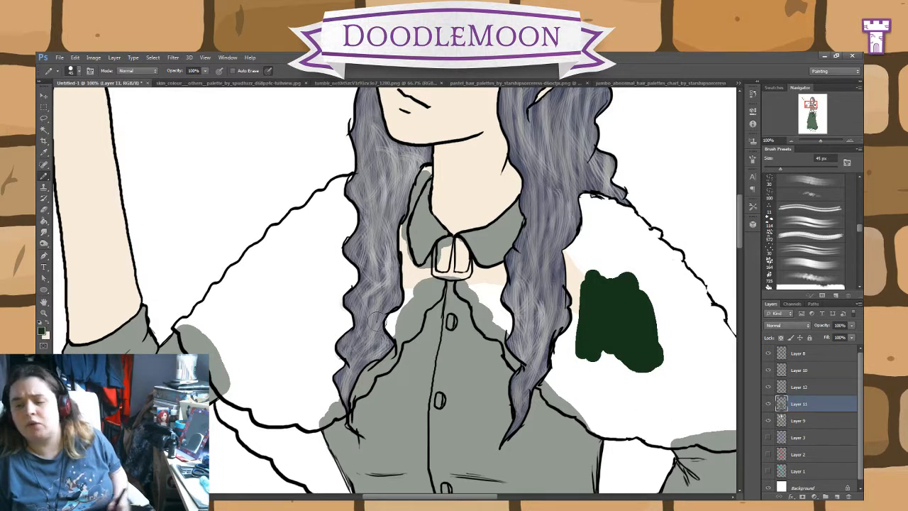
{"action": "left_click", "coordinate": [797, 387]}
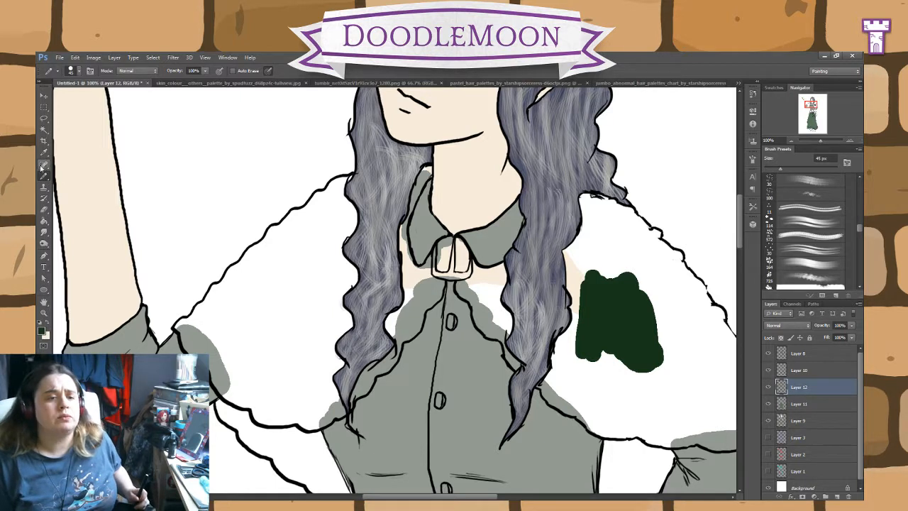
{"action": "left_click", "coordinate": [769, 404]}
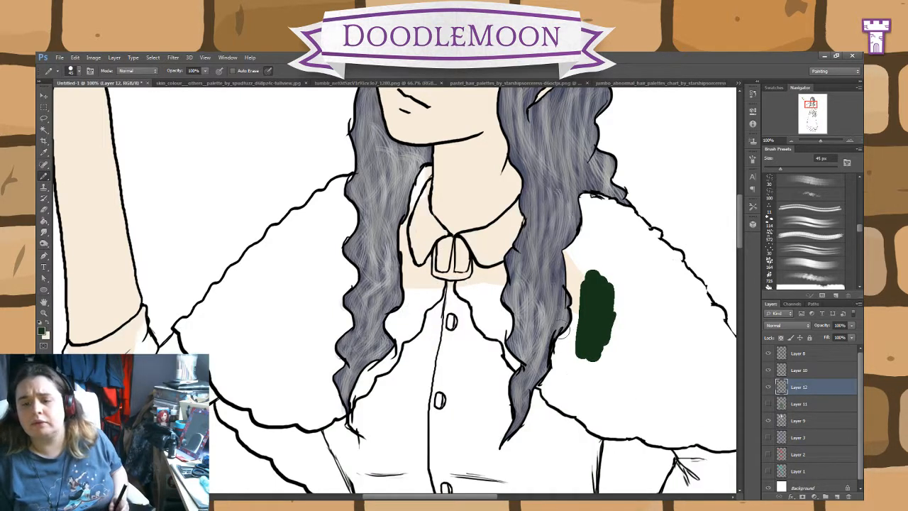
{"action": "left_click_drag", "start_coordinate": [561, 334], "coordinate": [574, 318]}
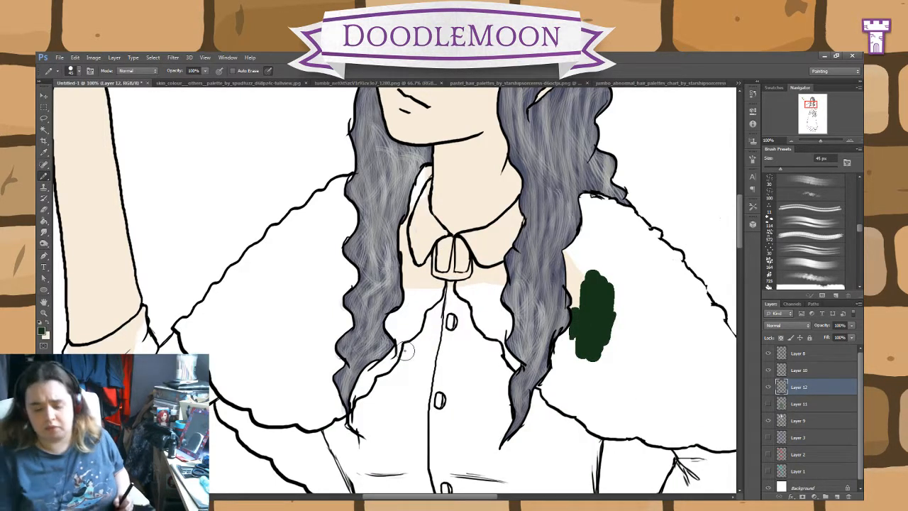
{"action": "key", "text": "ctrl+z"}
Step: Pencil the dark green along the cape's front edge from the bow to the waist side and around the lining behind the hand-on-hip arm
{"action": "mouse_move", "coordinate": [534, 291]}
{"action": "left_mouse_down"}
{"action": "mouse_move", "coordinate": [513, 292]}
{"action": "mouse_move", "coordinate": [374, 245]}
{"action": "left_mouse_up"}
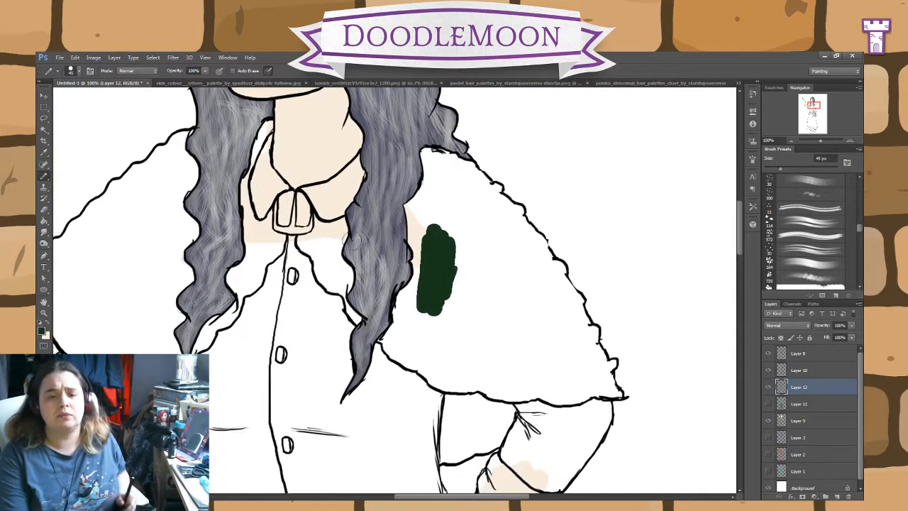
{"action": "mouse_move", "coordinate": [301, 245]}
{"action": "left_mouse_down"}
{"action": "mouse_move", "coordinate": [302, 226]}
{"action": "mouse_move", "coordinate": [323, 274]}
{"action": "mouse_move", "coordinate": [356, 316]}
{"action": "left_mouse_up"}
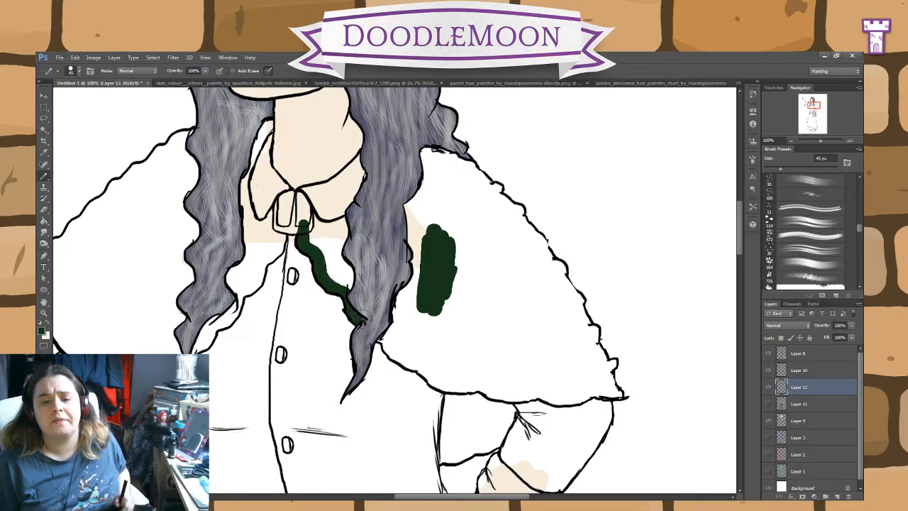
{"action": "mouse_move", "coordinate": [378, 333]}
{"action": "left_mouse_down"}
{"action": "mouse_move", "coordinate": [450, 383]}
{"action": "mouse_move", "coordinate": [445, 434]}
{"action": "left_mouse_up"}
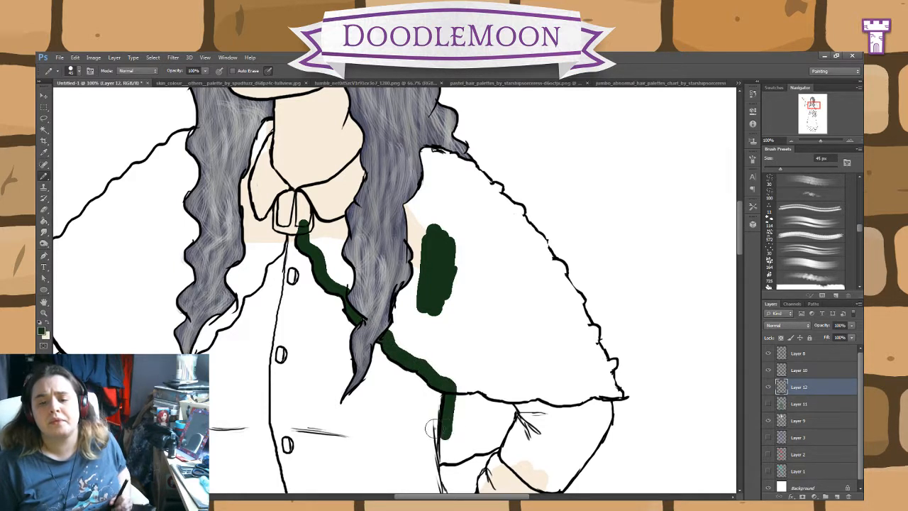
{"action": "left_click", "coordinate": [43, 210]}
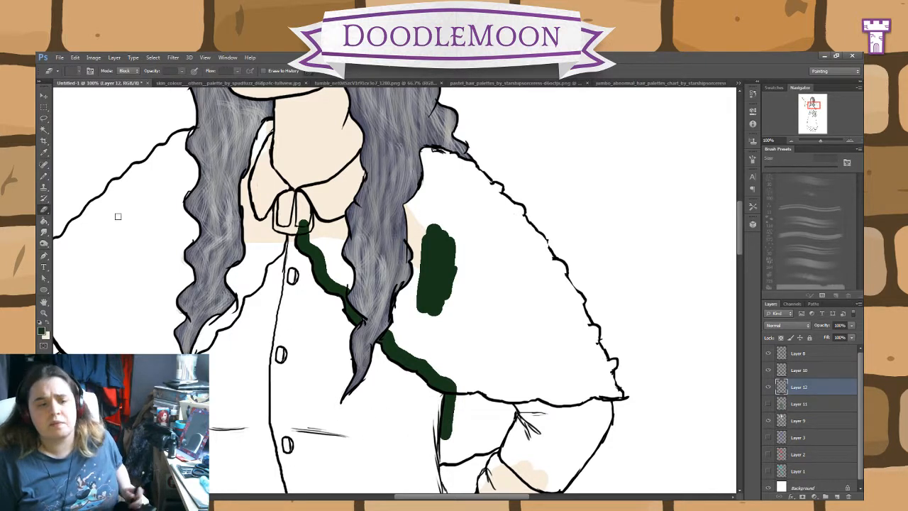
{"action": "left_click", "coordinate": [43, 176]}
{"action": "mouse_move", "coordinate": [446, 435]}
{"action": "left_mouse_down"}
{"action": "mouse_move", "coordinate": [444, 464]}
{"action": "mouse_move", "coordinate": [454, 462]}
{"action": "mouse_move", "coordinate": [497, 443]}
{"action": "mouse_move", "coordinate": [513, 415]}
{"action": "mouse_move", "coordinate": [506, 393]}
{"action": "left_mouse_up"}
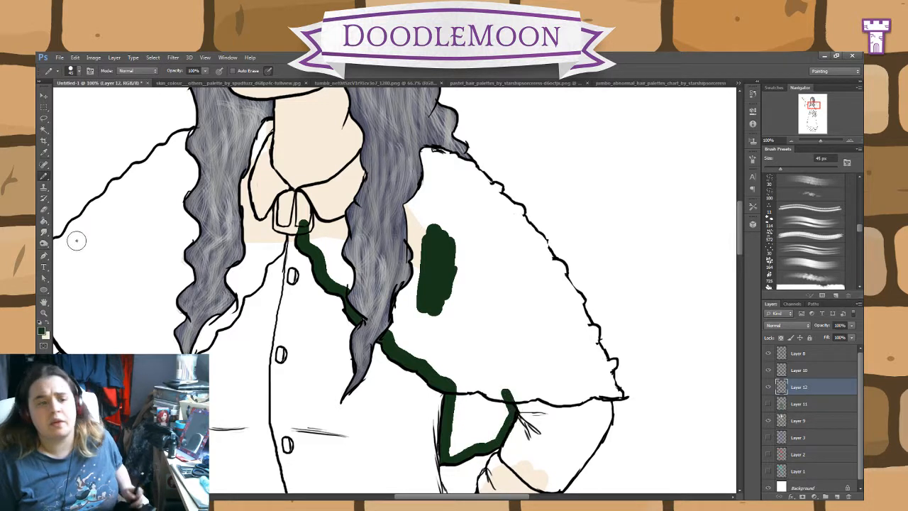
{"action": "key", "text": "e"}
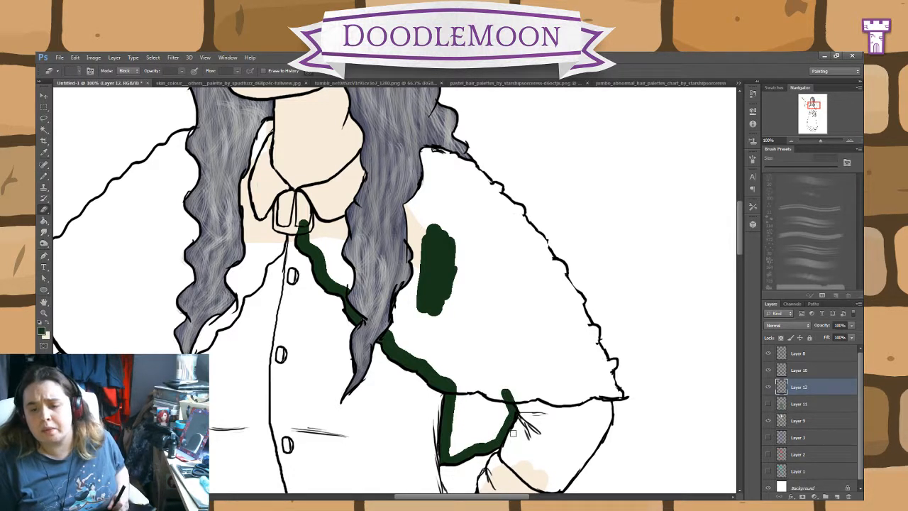
Step: Pencil the green along the cape's hem and outer edge on the hand-on-hip side, around the collar and at the opposite shoulder
{"action": "left_click", "coordinate": [43, 174]}
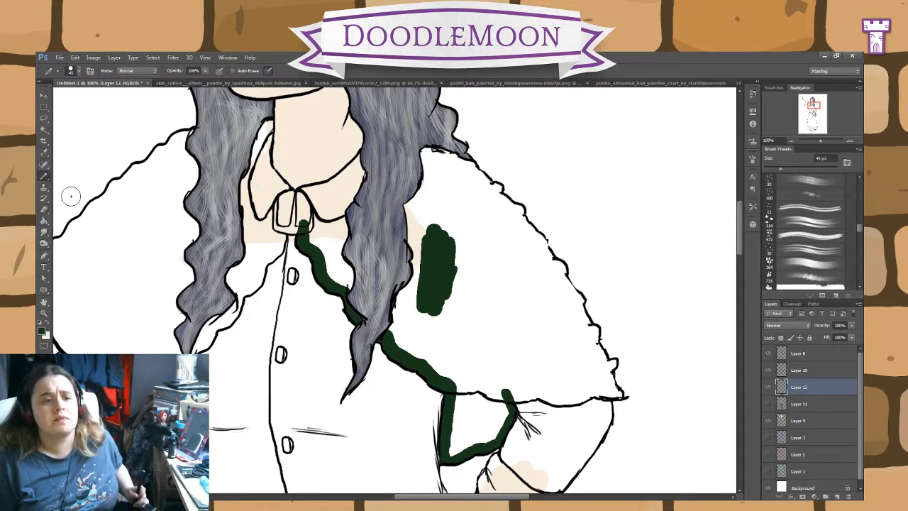
{"action": "mouse_move", "coordinate": [511, 413]}
{"action": "left_mouse_down"}
{"action": "mouse_move", "coordinate": [508, 423]}
{"action": "mouse_move", "coordinate": [511, 399]}
{"action": "mouse_move", "coordinate": [523, 395]}
{"action": "mouse_move", "coordinate": [622, 397]}
{"action": "mouse_move", "coordinate": [610, 395]}
{"action": "mouse_move", "coordinate": [613, 359]}
{"action": "mouse_move", "coordinate": [496, 188]}
{"action": "mouse_move", "coordinate": [442, 152]}
{"action": "mouse_move", "coordinate": [411, 152]}
{"action": "left_mouse_up"}
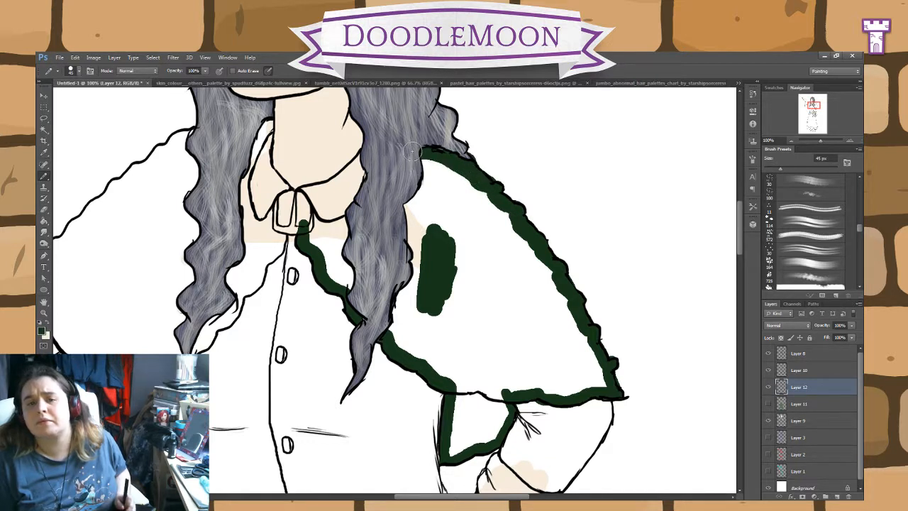
{"action": "mouse_move", "coordinate": [361, 187]}
{"action": "left_mouse_down"}
{"action": "mouse_move", "coordinate": [319, 207]}
{"action": "mouse_move", "coordinate": [274, 203]}
{"action": "mouse_move", "coordinate": [267, 122]}
{"action": "left_mouse_up"}
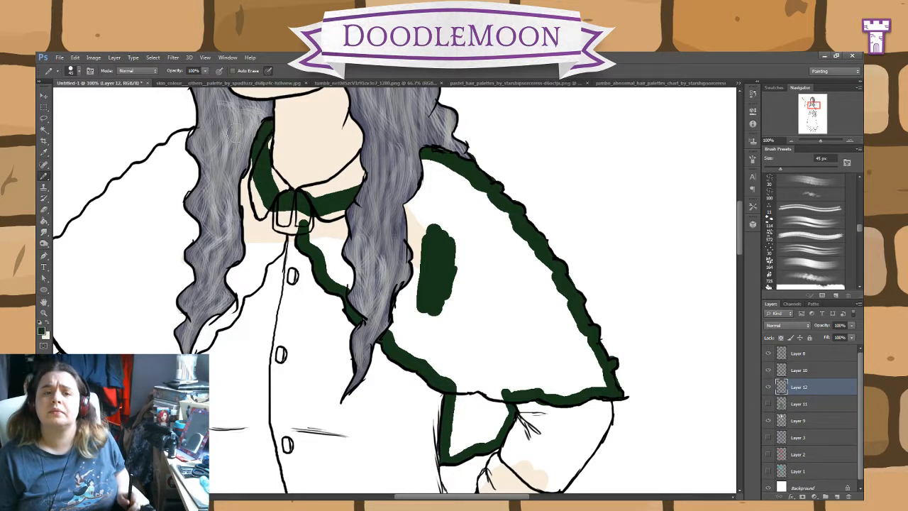
{"action": "mouse_move", "coordinate": [194, 145]}
{"action": "left_mouse_down"}
{"action": "mouse_move", "coordinate": [186, 135]}
{"action": "mouse_move", "coordinate": [153, 172]}
{"action": "left_mouse_up"}
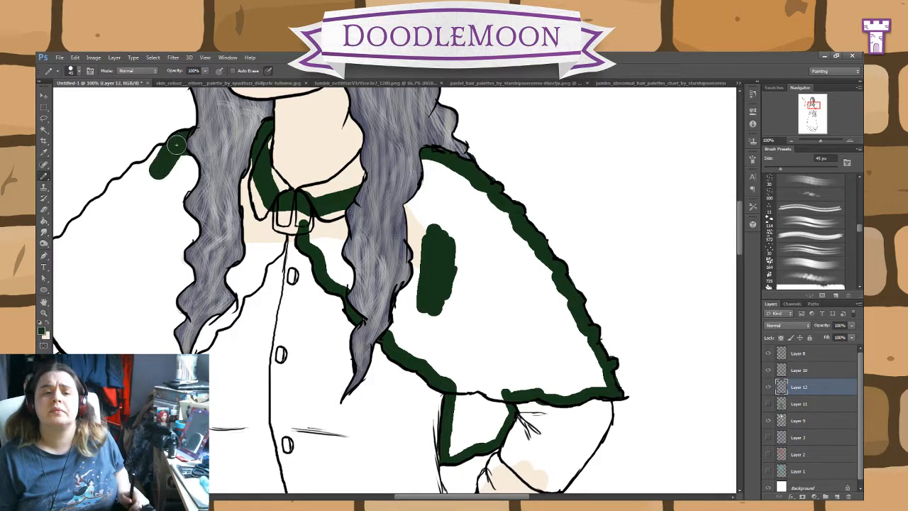
{"action": "left_click", "coordinate": [44, 210]}
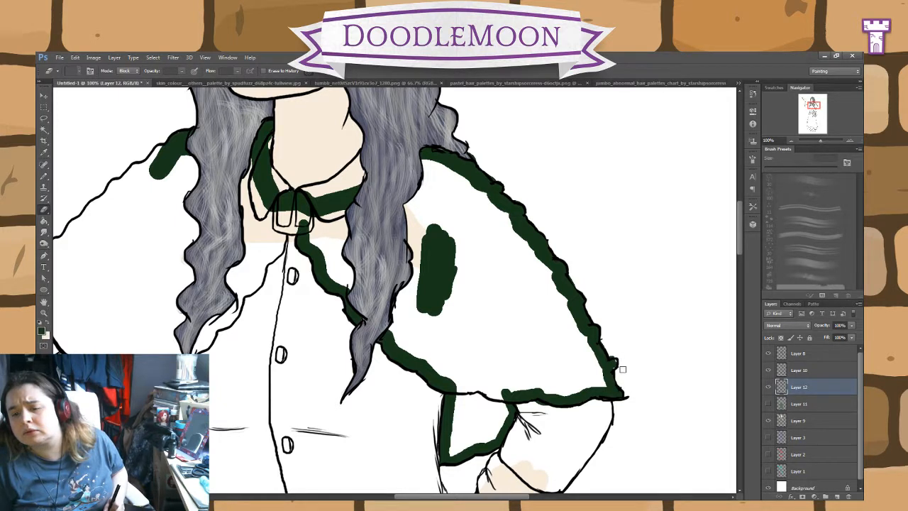
{"action": "left_click", "coordinate": [46, 179]}
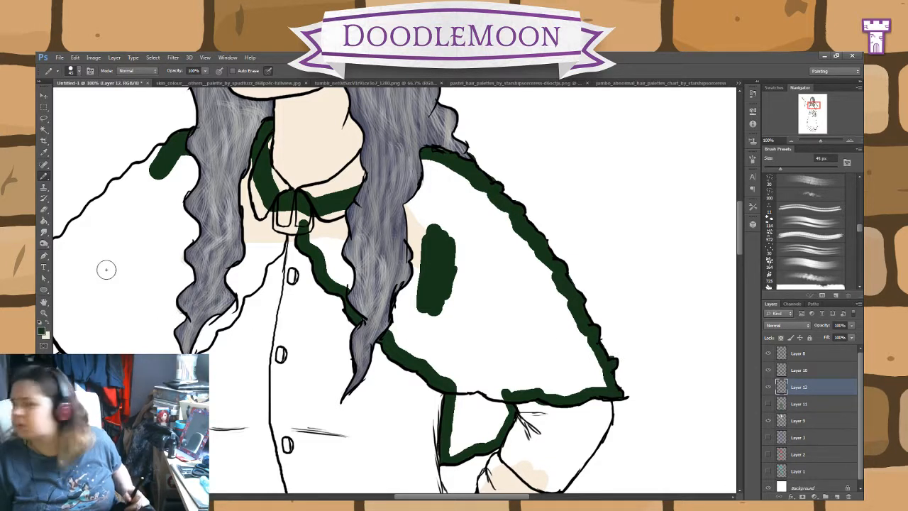
{"action": "left_click", "coordinate": [47, 211]}
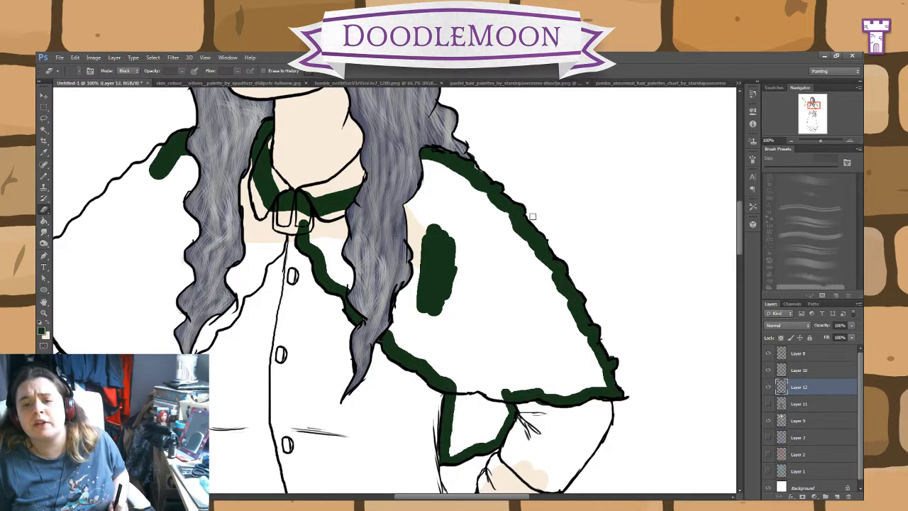
{"action": "left_click", "coordinate": [43, 175]}
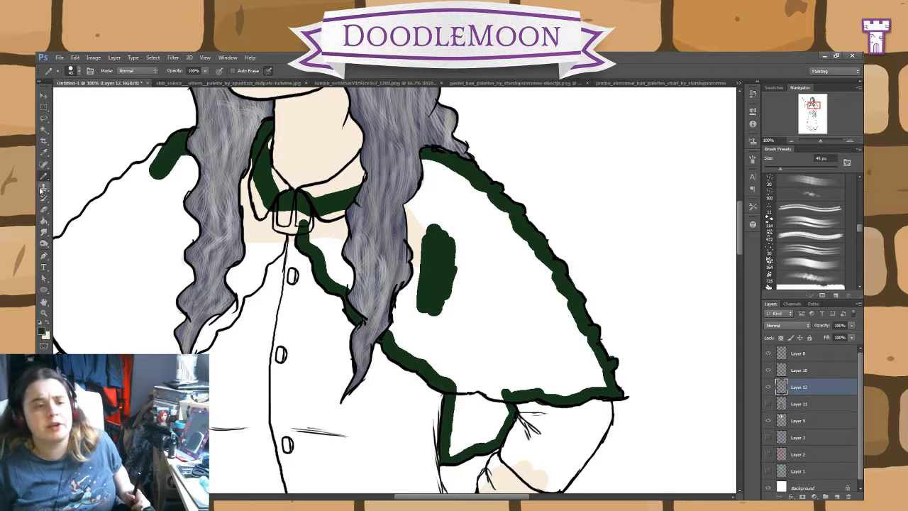
{"action": "left_click", "coordinate": [44, 210]}
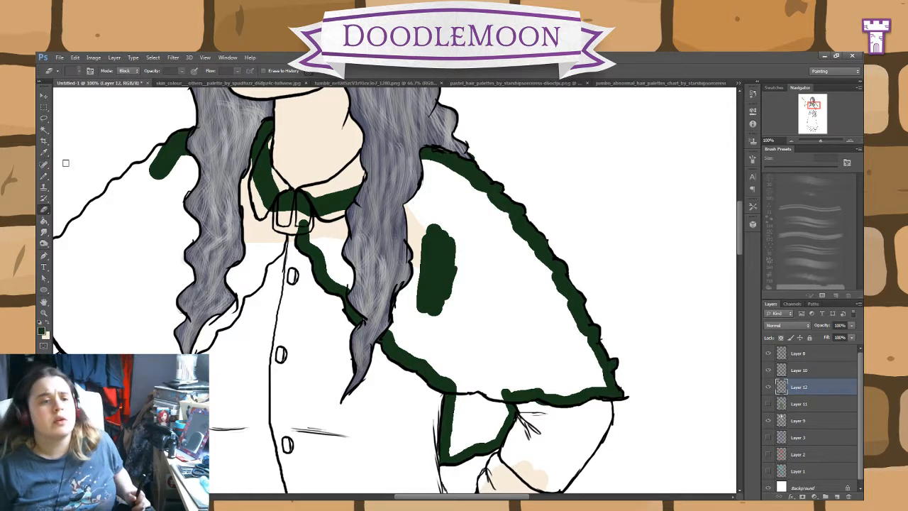
Step: Pencil the green along the cape's scalloped shoulder edge on the raised-arm side down to its outer corner
{"action": "left_click", "coordinate": [43, 175]}
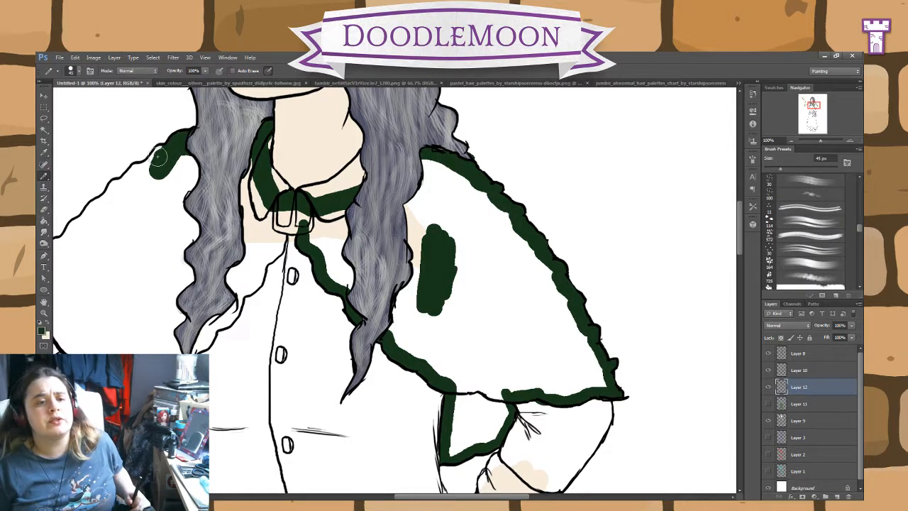
{"action": "mouse_move", "coordinate": [159, 156]}
{"action": "left_mouse_down"}
{"action": "mouse_move", "coordinate": [133, 169]}
{"action": "mouse_move", "coordinate": [64, 237]}
{"action": "left_mouse_up"}
{"action": "mouse_move", "coordinate": [420, 319]}
{"action": "left_mouse_down"}
{"action": "mouse_move", "coordinate": [442, 314]}
{"action": "mouse_move", "coordinate": [526, 340]}
{"action": "left_mouse_up"}
{"action": "mouse_move", "coordinate": [261, 248]}
{"action": "left_mouse_down"}
{"action": "mouse_move", "coordinate": [214, 295]}
{"action": "mouse_move", "coordinate": [233, 312]}
{"action": "left_mouse_up"}
Step: Pencil the green down the cape's edge beside the raised arm's sleeve and around the lining hanging beneath it
{"action": "left_click", "coordinate": [44, 210]}
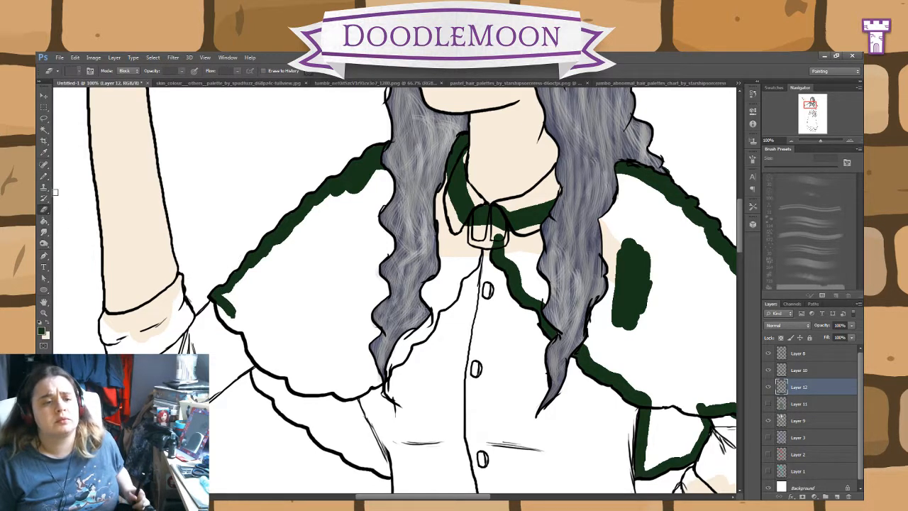
{"action": "left_click", "coordinate": [44, 176]}
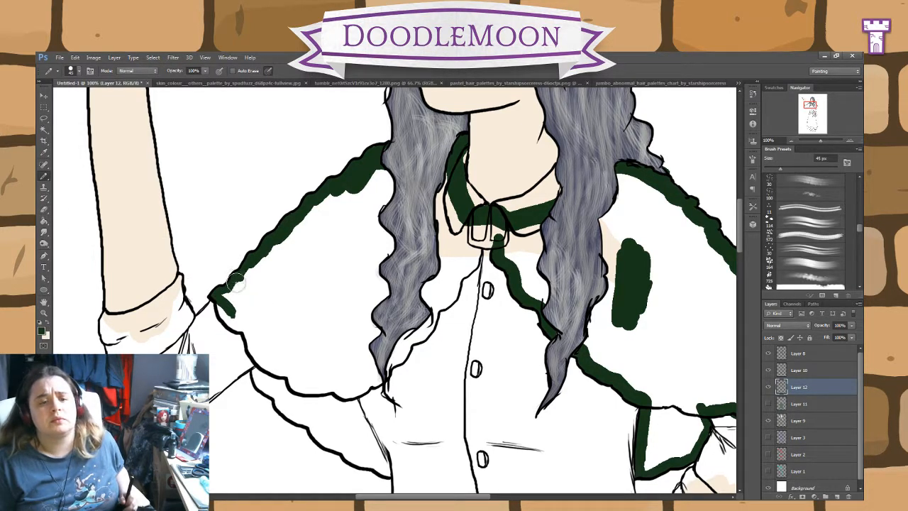
{"action": "mouse_move", "coordinate": [236, 278]}
{"action": "left_mouse_down"}
{"action": "mouse_move", "coordinate": [225, 313]}
{"action": "mouse_move", "coordinate": [220, 301]}
{"action": "mouse_move", "coordinate": [249, 330]}
{"action": "mouse_move", "coordinate": [262, 387]}
{"action": "mouse_move", "coordinate": [385, 473]}
{"action": "mouse_move", "coordinate": [346, 376]}
{"action": "left_mouse_up"}
{"action": "left_click", "coordinate": [44, 209]}
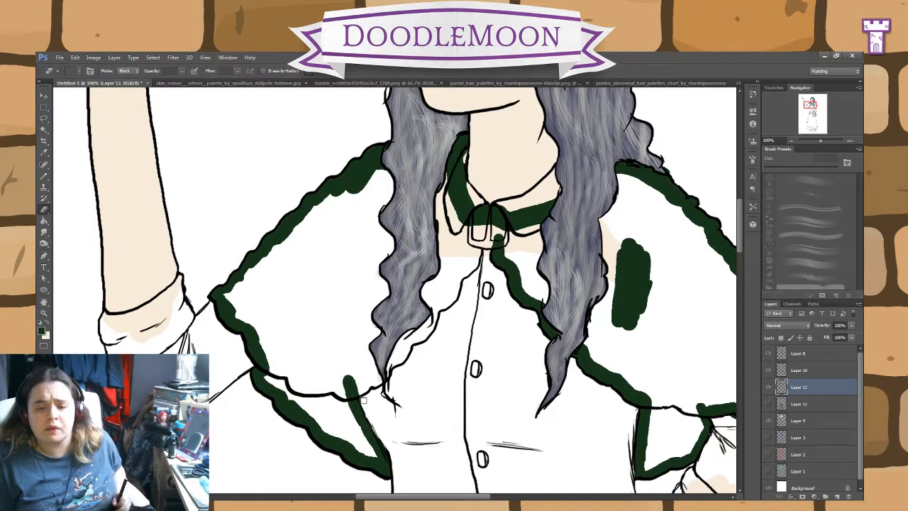
{"action": "left_click", "coordinate": [44, 176]}
{"action": "left_click_drag", "start_coordinate": [346, 386], "coordinate": [365, 387]}
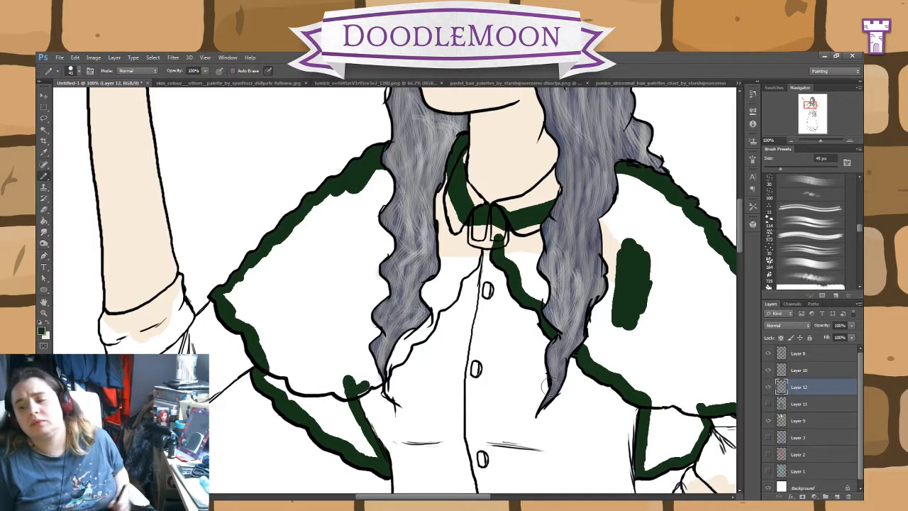
Step: Show Layer 11 again and pencil the green up the lower part of the cape's front edge beside the hair on the raised-arm side
{"action": "left_click", "coordinate": [769, 404]}
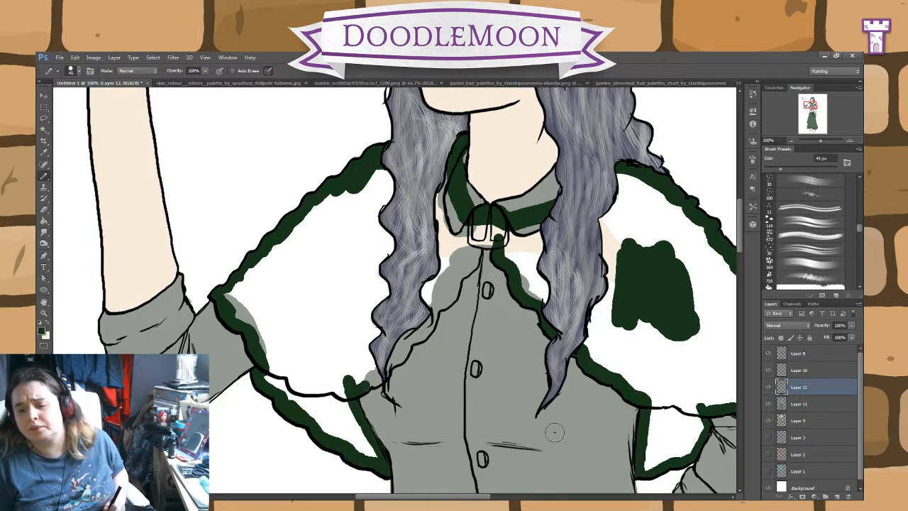
{"action": "left_click", "coordinate": [364, 384]}
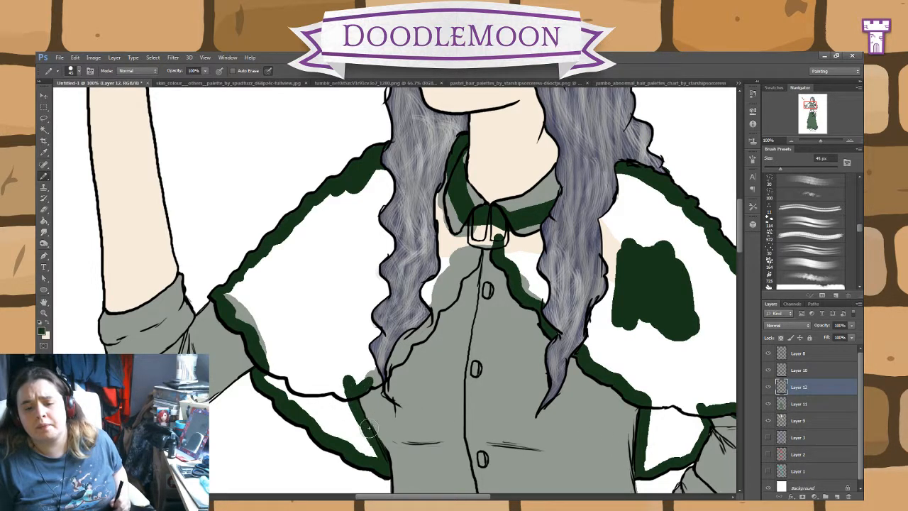
{"action": "left_click_drag", "start_coordinate": [367, 382], "coordinate": [430, 328]}
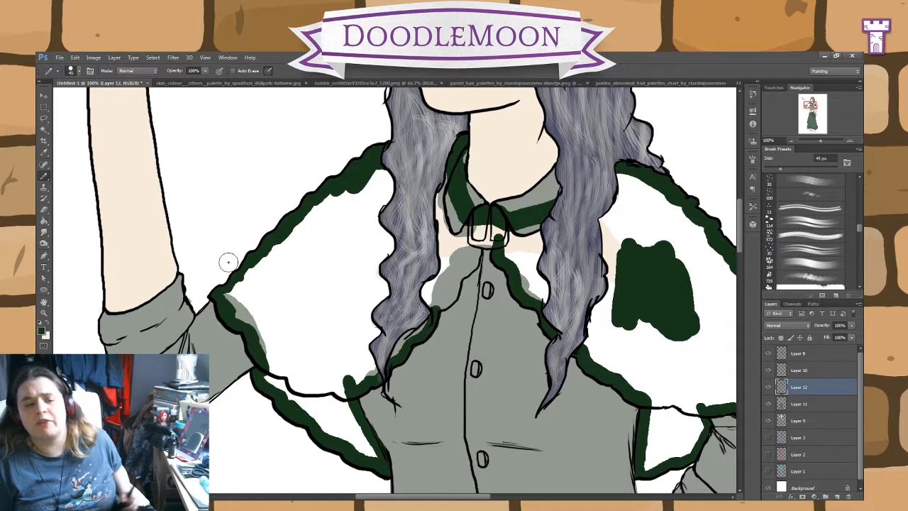
Step: Pencil the green along the upper part of the cape's front edge on the raised-arm side, up to and across the clasp
{"action": "left_click", "coordinate": [44, 209]}
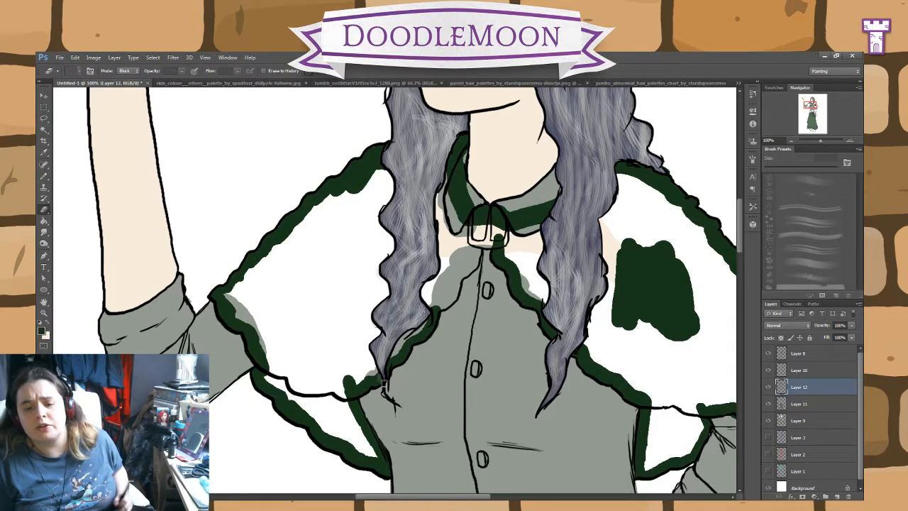
{"action": "left_click", "coordinate": [44, 176]}
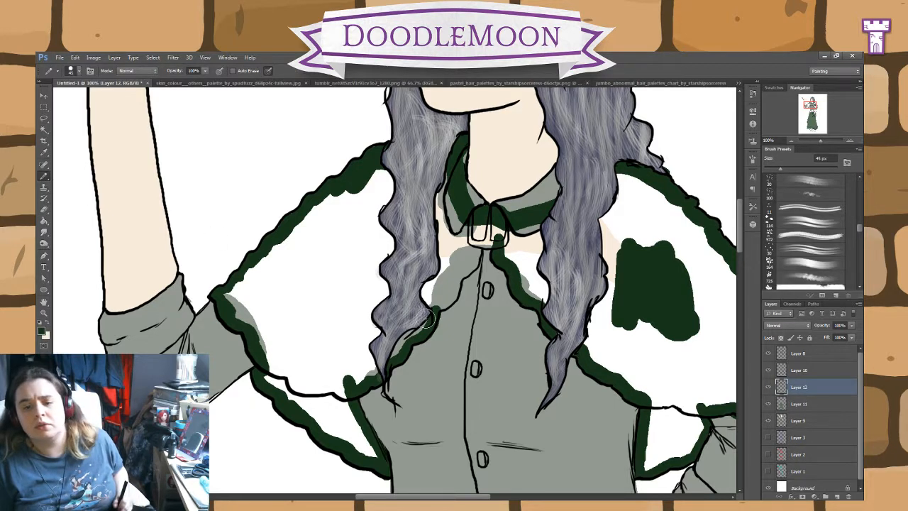
{"action": "left_click", "coordinate": [44, 209]}
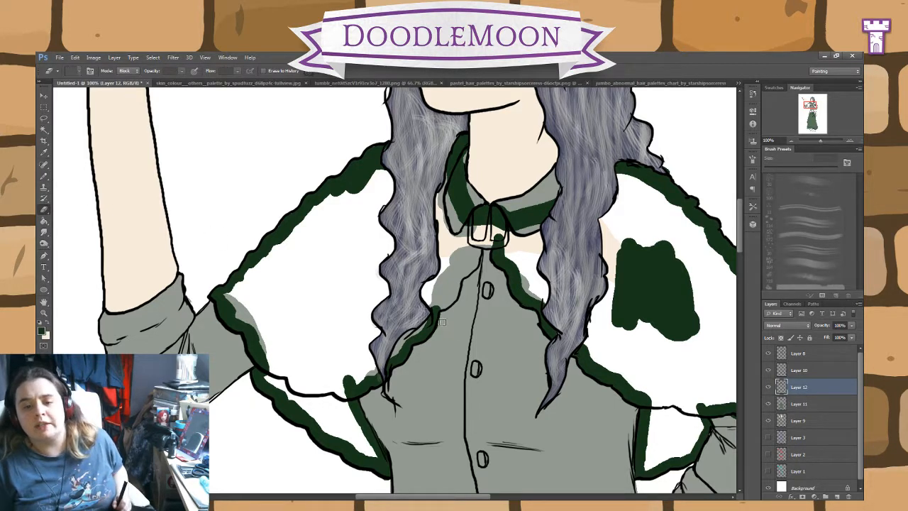
{"action": "left_click", "coordinate": [44, 176]}
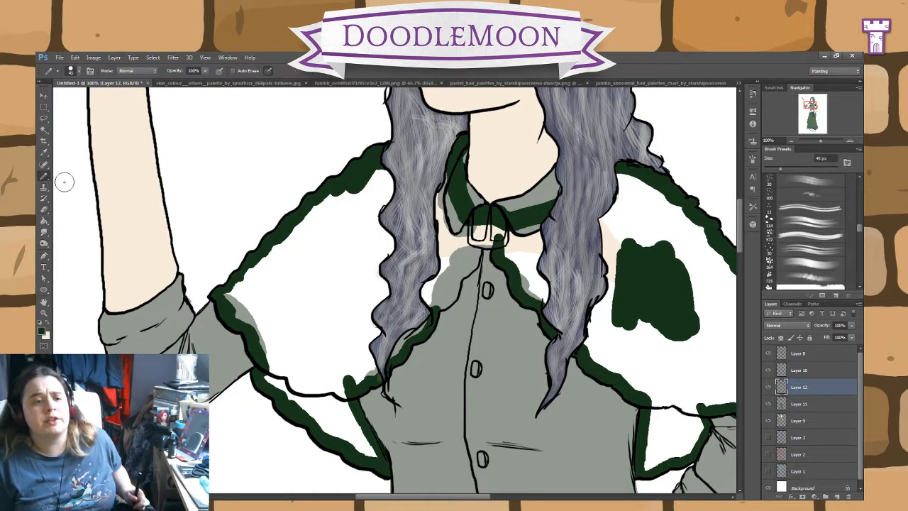
{"action": "mouse_move", "coordinate": [442, 302]}
{"action": "left_mouse_down"}
{"action": "mouse_move", "coordinate": [480, 246]}
{"action": "mouse_move", "coordinate": [496, 240]}
{"action": "left_mouse_up"}
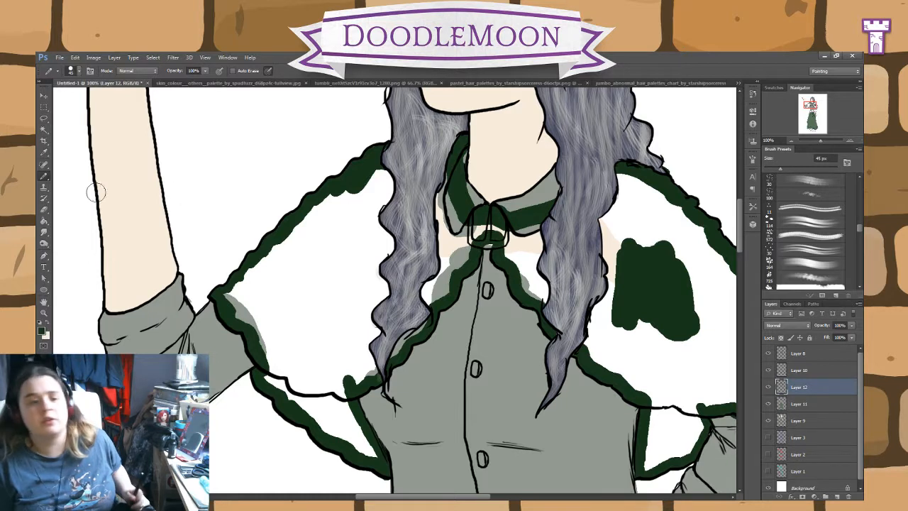
Step: Fill the outlined cape sections and the hanging lining with the dark green using the Paint Bucket
{"action": "left_click", "coordinate": [44, 209]}
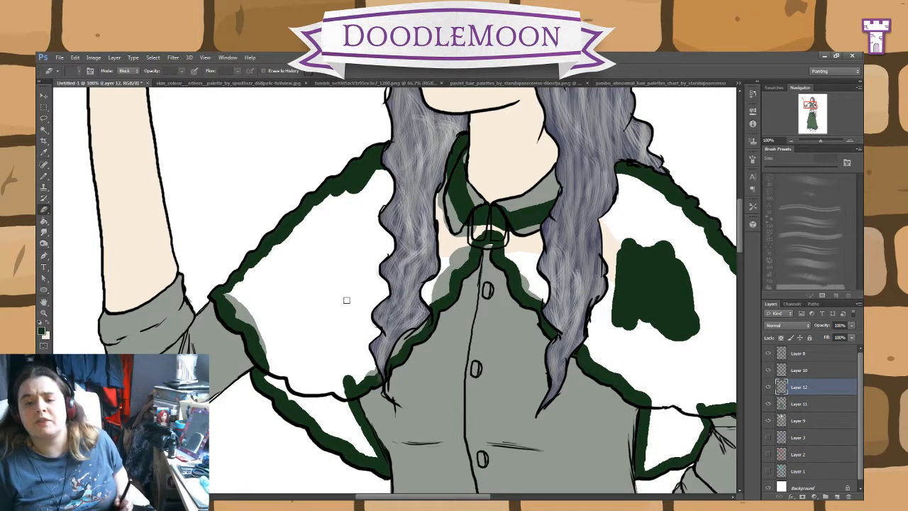
{"action": "left_click", "coordinate": [44, 221]}
{"action": "left_click", "coordinate": [298, 319]}
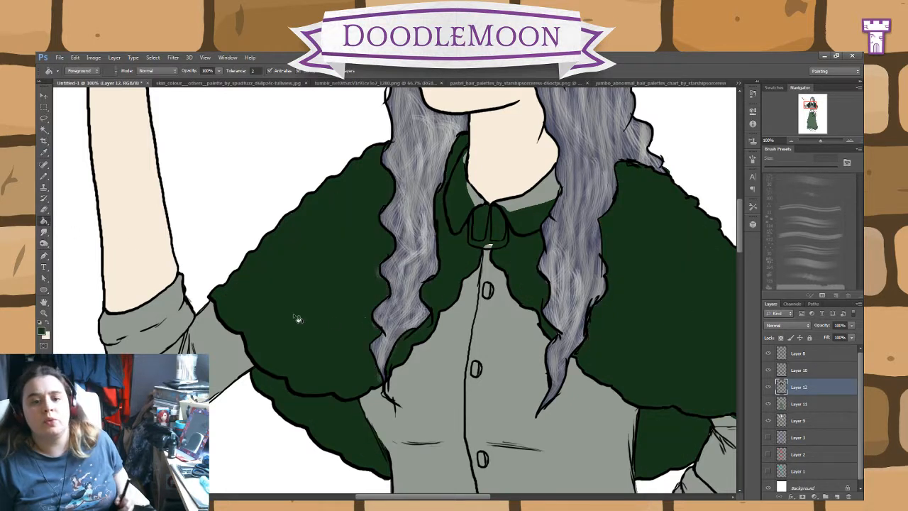
Step: Select Layer 10, sample a pale grey from the white hair in the hair palette image, and return to the drawing with the Brush
{"action": "left_click", "coordinate": [814, 371]}
{"action": "left_click", "coordinate": [44, 209]}
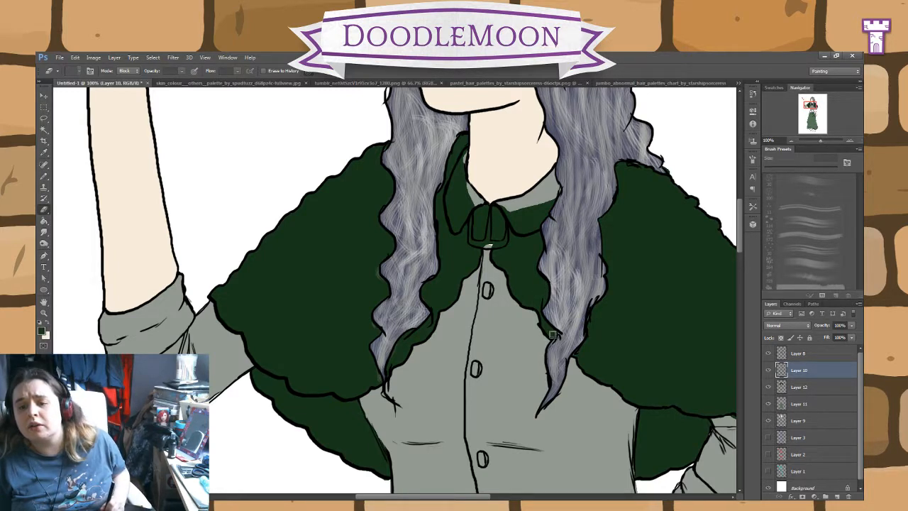
{"action": "scroll", "coordinate": [743, 241], "scroll_direction": "up", "scroll_amount": 3}
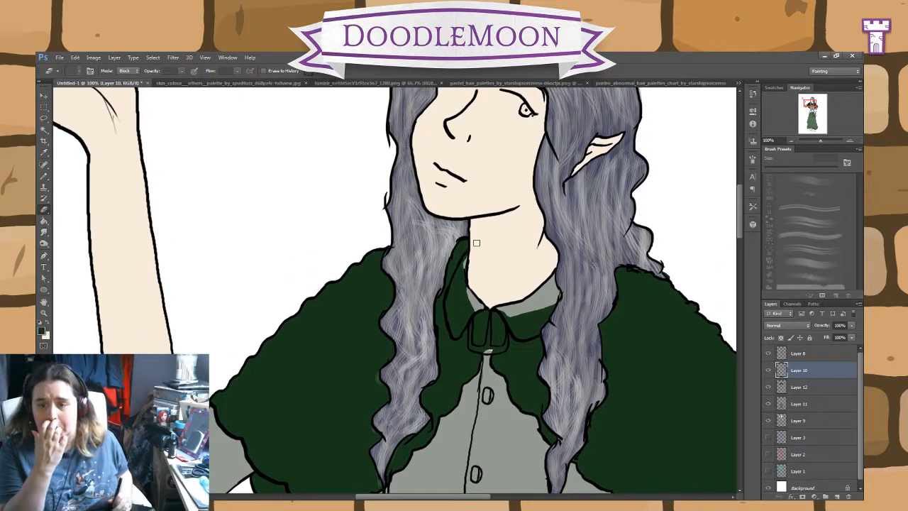
{"action": "left_click", "coordinate": [369, 83]}
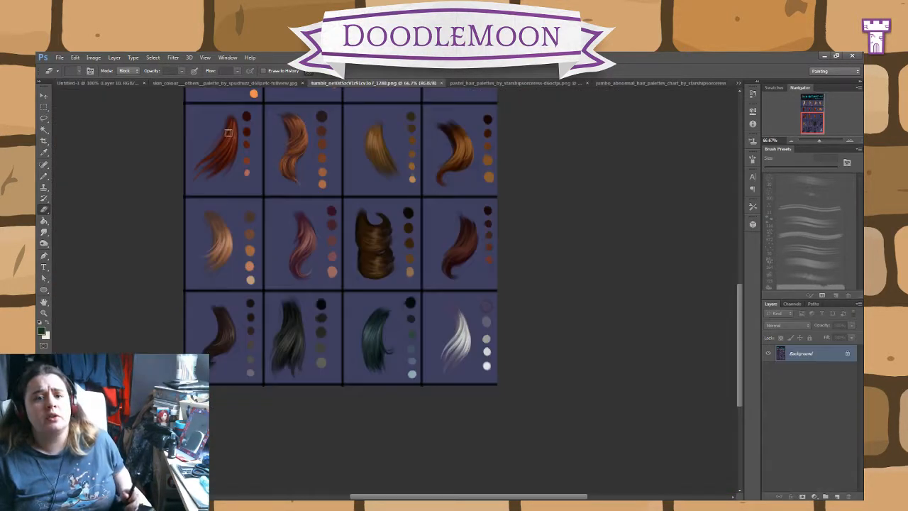
{"action": "left_click", "coordinate": [43, 174]}
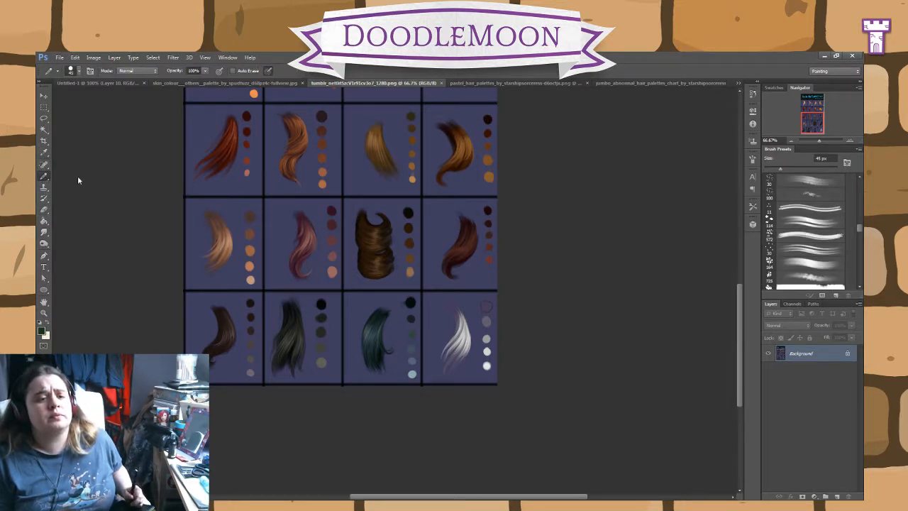
{"action": "left_click", "coordinate": [78, 177]}
{"action": "left_click", "coordinate": [44, 152]}
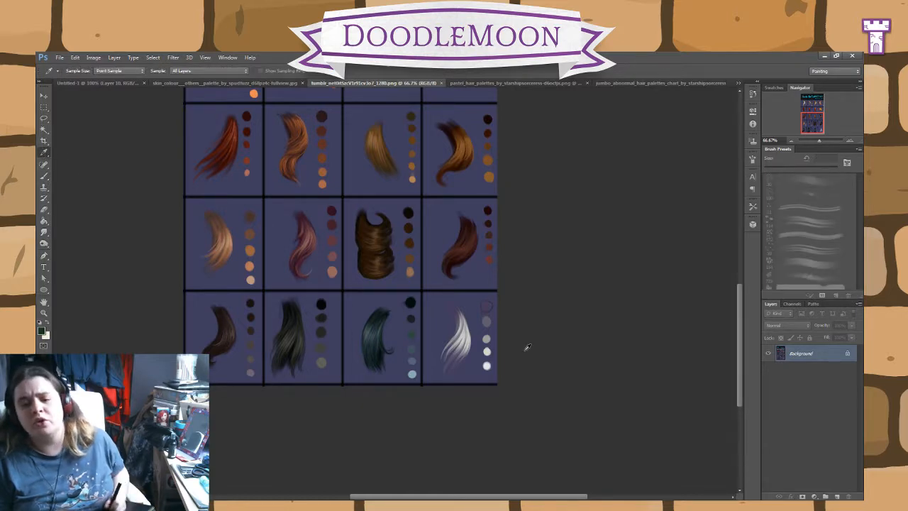
{"action": "left_click", "coordinate": [98, 81]}
{"action": "key", "text": "b"}
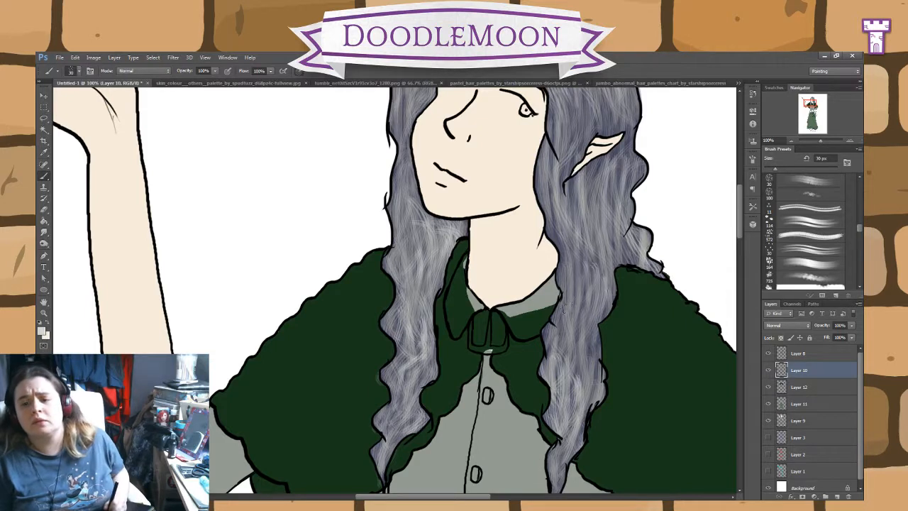
Step: Brush pale grey strands down the long hair on the hand-on-hip side, from below the ear to the lower lock over the cape
{"action": "left_click_drag", "start_coordinate": [568, 305], "coordinate": [565, 234]}
{"action": "mouse_move", "coordinate": [566, 266]}
{"action": "left_mouse_down"}
{"action": "mouse_move", "coordinate": [564, 219]}
{"action": "mouse_move", "coordinate": [573, 321]}
{"action": "left_mouse_up"}
{"action": "mouse_move", "coordinate": [592, 288]}
{"action": "left_mouse_down"}
{"action": "mouse_move", "coordinate": [609, 230]}
{"action": "mouse_move", "coordinate": [642, 263]}
{"action": "mouse_move", "coordinate": [604, 250]}
{"action": "mouse_move", "coordinate": [596, 225]}
{"action": "left_mouse_up"}
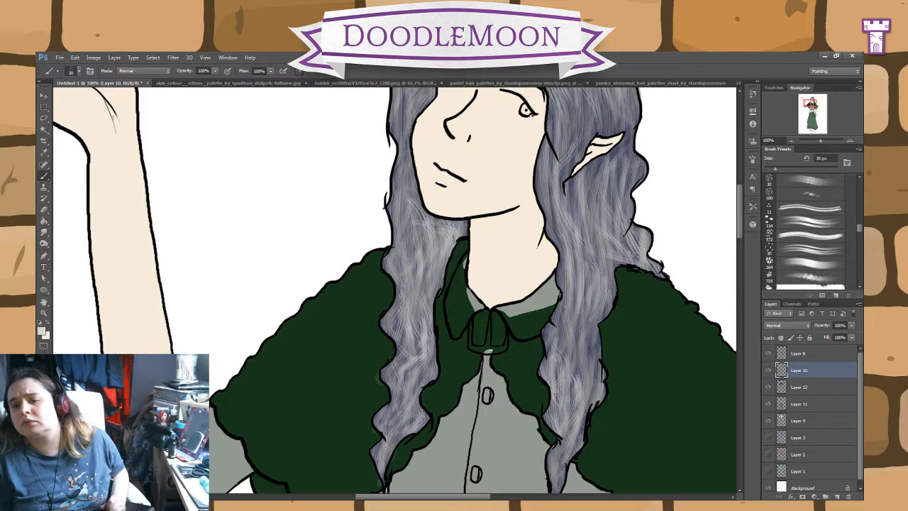
{"action": "left_click_drag", "start_coordinate": [637, 251], "coordinate": [633, 249]}
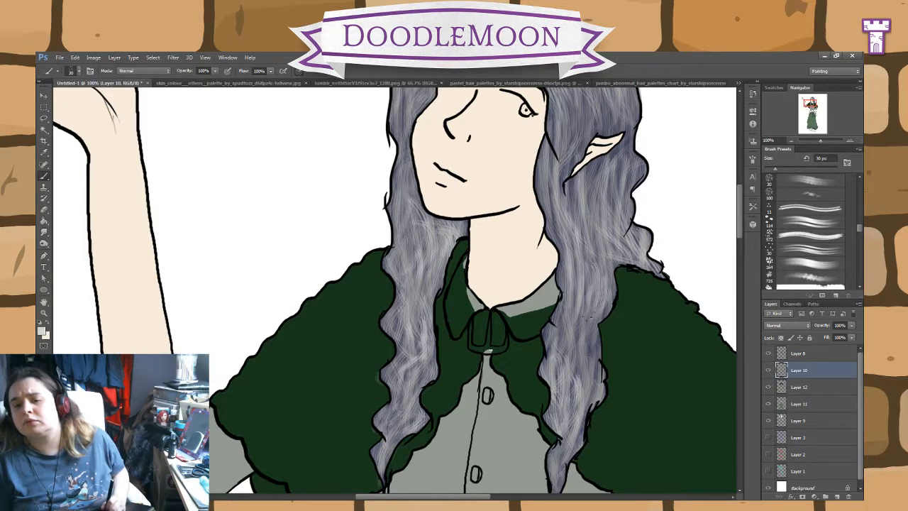
{"action": "left_click_drag", "start_coordinate": [609, 250], "coordinate": [608, 203]}
{"action": "left_click_drag", "start_coordinate": [634, 250], "coordinate": [619, 225]}
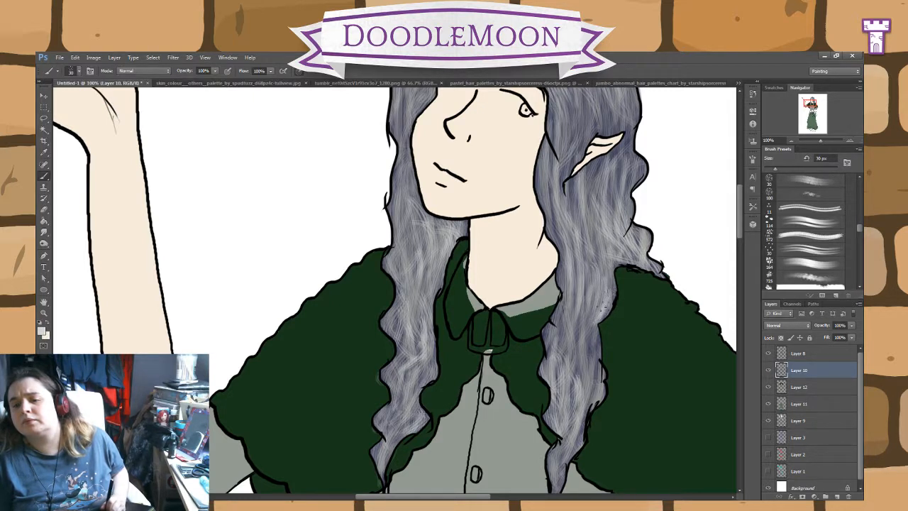
{"action": "mouse_move", "coordinate": [594, 339]}
{"action": "left_mouse_down"}
{"action": "mouse_move", "coordinate": [589, 396]}
{"action": "mouse_move", "coordinate": [581, 378]}
{"action": "left_mouse_up"}
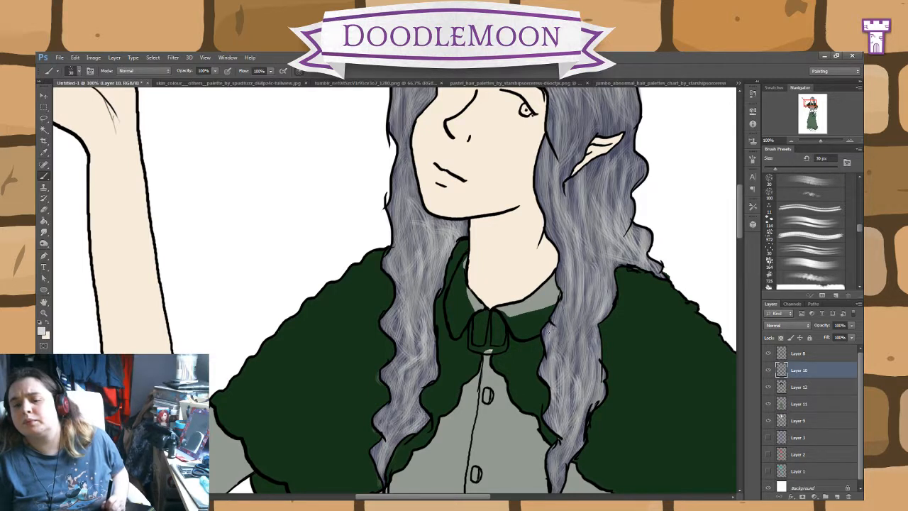
{"action": "mouse_move", "coordinate": [550, 356]}
{"action": "left_mouse_down"}
{"action": "mouse_move", "coordinate": [564, 320]}
{"action": "mouse_move", "coordinate": [564, 412]}
{"action": "left_mouse_up"}
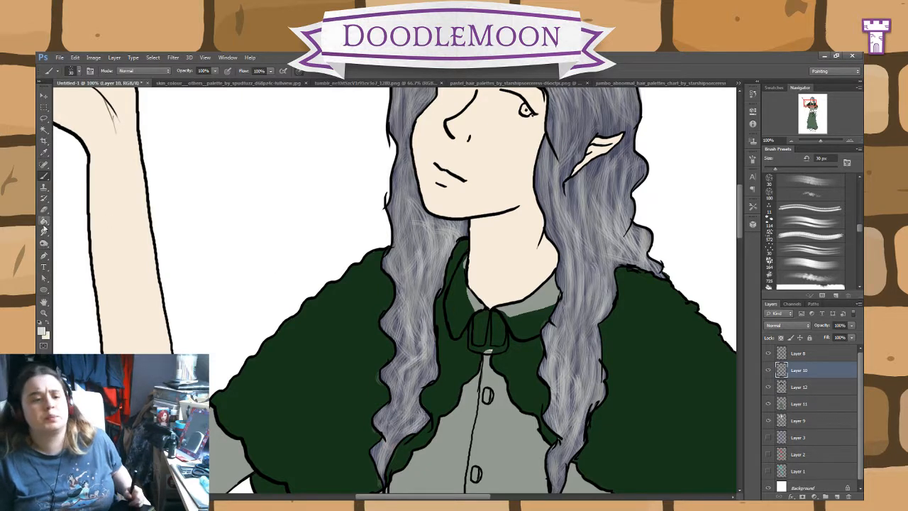
Step: Erase the green covering the shirt collar on the raised-arm side on Layer 12, and resample the cape's dark green
{"action": "left_click", "coordinate": [43, 210]}
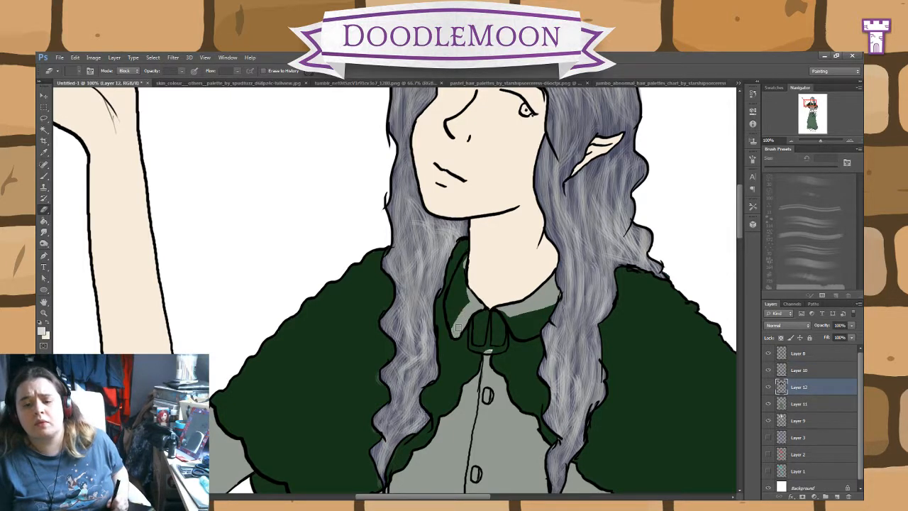
{"action": "mouse_move", "coordinate": [456, 332]}
{"action": "left_mouse_down"}
{"action": "mouse_move", "coordinate": [451, 294]}
{"action": "mouse_move", "coordinate": [462, 268]}
{"action": "mouse_move", "coordinate": [458, 302]}
{"action": "mouse_move", "coordinate": [473, 299]}
{"action": "left_mouse_up"}
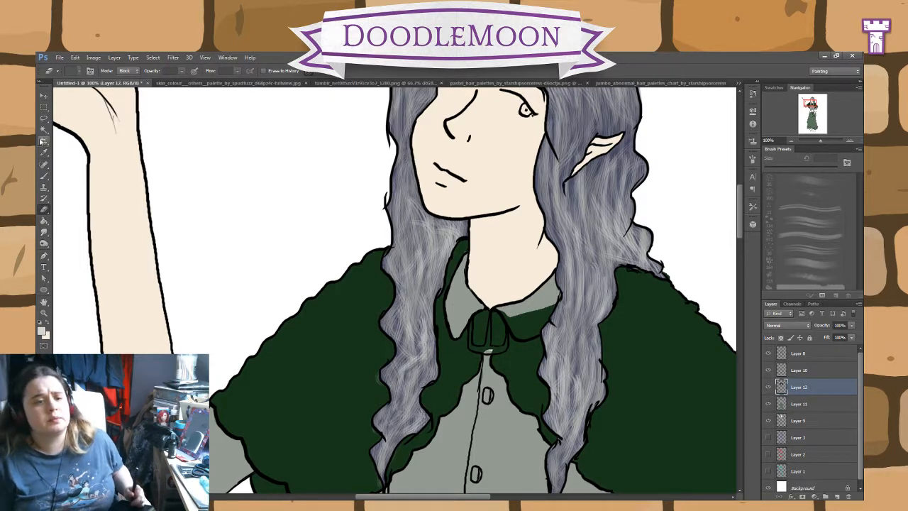
{"action": "left_click", "coordinate": [44, 152]}
{"action": "left_click", "coordinate": [342, 350]}
{"action": "left_click", "coordinate": [44, 177]}
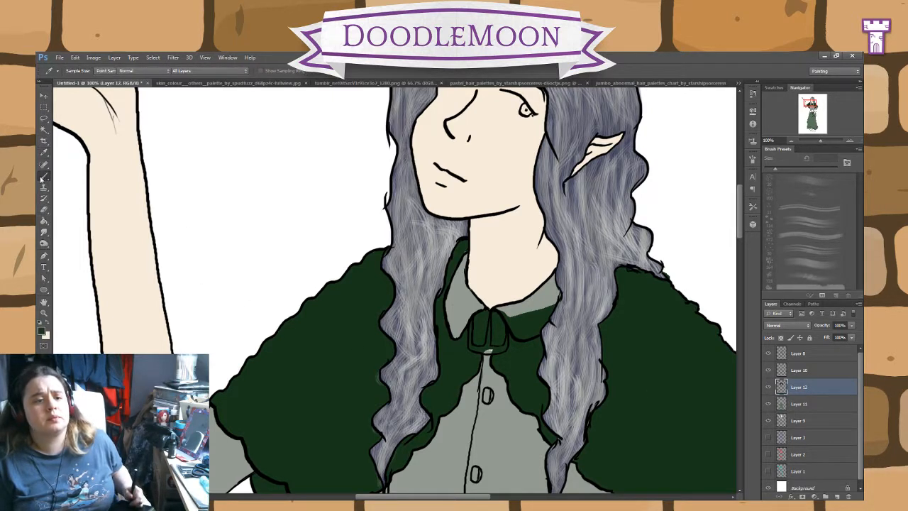
{"action": "right_click", "coordinate": [44, 177]}
{"action": "left_click", "coordinate": [84, 187]}
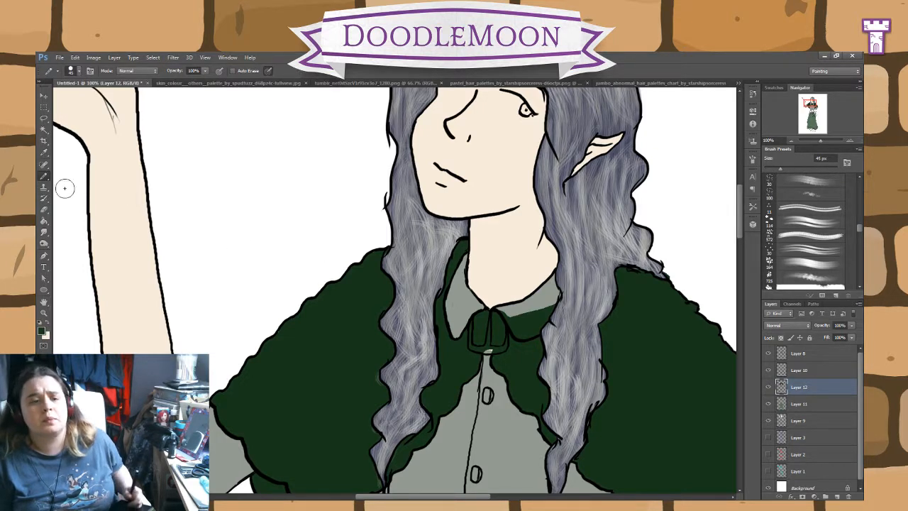
{"action": "left_click", "coordinate": [44, 208]}
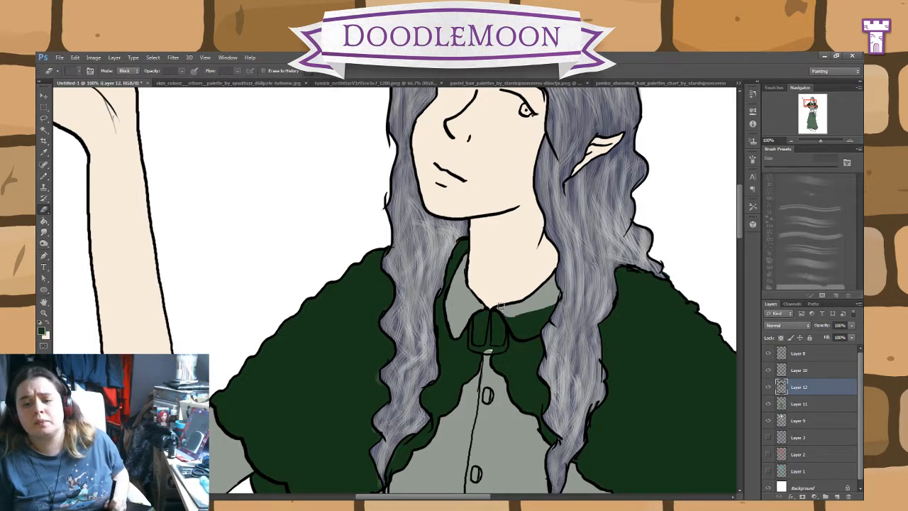
Step: Sample the dark grey spot on the belt and pencil that colour along the belt's upper edge on both sides of the buckle
{"action": "mouse_move", "coordinate": [517, 325]}
{"action": "left_mouse_down"}
{"action": "mouse_move", "coordinate": [507, 314]}
{"action": "mouse_move", "coordinate": [523, 335]}
{"action": "mouse_move", "coordinate": [552, 312]}
{"action": "mouse_move", "coordinate": [529, 316]}
{"action": "mouse_move", "coordinate": [557, 304]}
{"action": "mouse_move", "coordinate": [491, 117]}
{"action": "mouse_move", "coordinate": [489, 84]}
{"action": "left_mouse_up"}
{"action": "left_click_drag", "start_coordinate": [524, 428], "coordinate": [507, 156]}
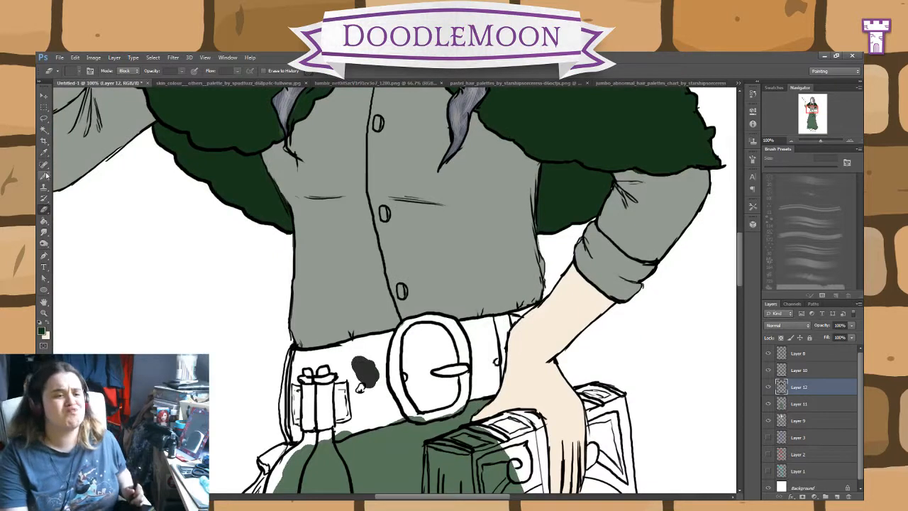
{"action": "left_click", "coordinate": [44, 152]}
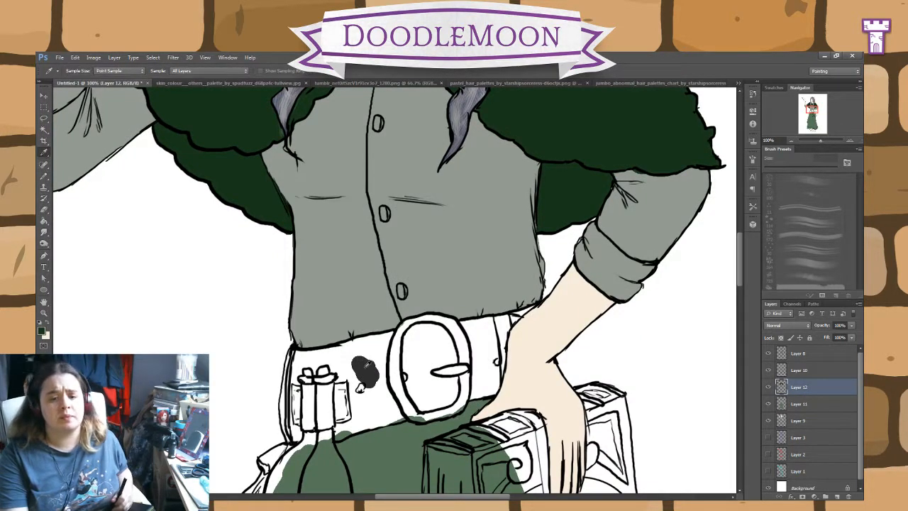
{"action": "left_click", "coordinate": [44, 176]}
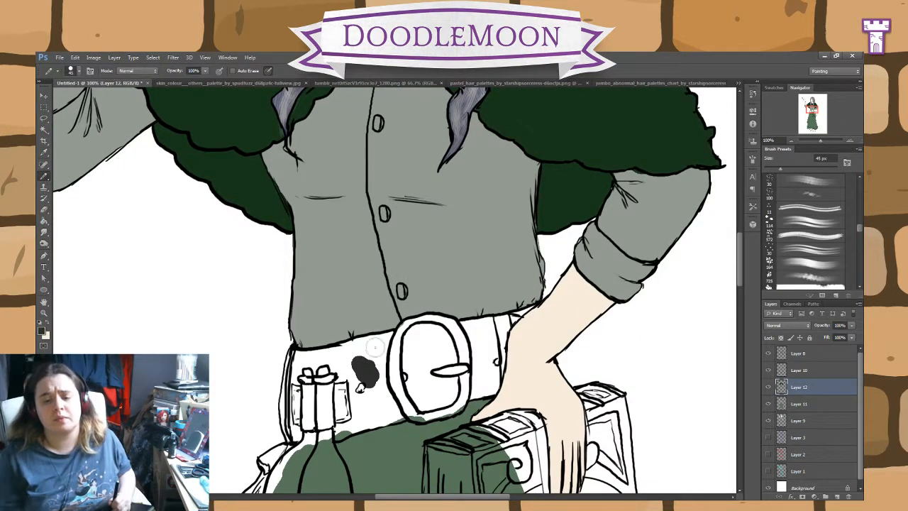
{"action": "mouse_move", "coordinate": [392, 343]}
{"action": "left_mouse_down"}
{"action": "mouse_move", "coordinate": [360, 348]}
{"action": "mouse_move", "coordinate": [395, 336]}
{"action": "mouse_move", "coordinate": [331, 356]}
{"action": "mouse_move", "coordinate": [369, 343]}
{"action": "mouse_move", "coordinate": [296, 351]}
{"action": "mouse_move", "coordinate": [293, 358]}
{"action": "left_mouse_up"}
{"action": "left_click_drag", "start_coordinate": [466, 347], "coordinate": [447, 286]}
{"action": "mouse_move", "coordinate": [387, 278]}
{"action": "left_mouse_down"}
{"action": "mouse_move", "coordinate": [451, 269]}
{"action": "mouse_move", "coordinate": [431, 266]}
{"action": "mouse_move", "coordinate": [515, 244]}
{"action": "mouse_move", "coordinate": [474, 260]}
{"action": "mouse_move", "coordinate": [496, 253]}
{"action": "mouse_move", "coordinate": [478, 280]}
{"action": "left_mouse_up"}
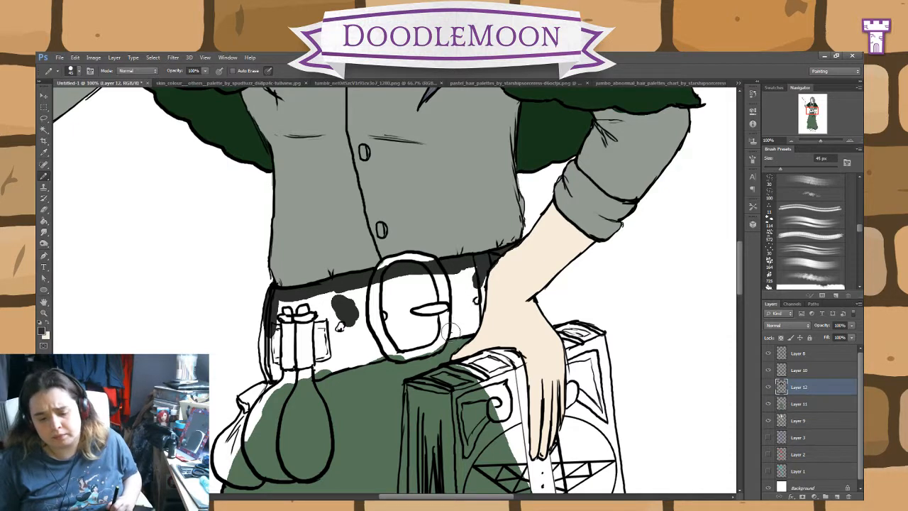
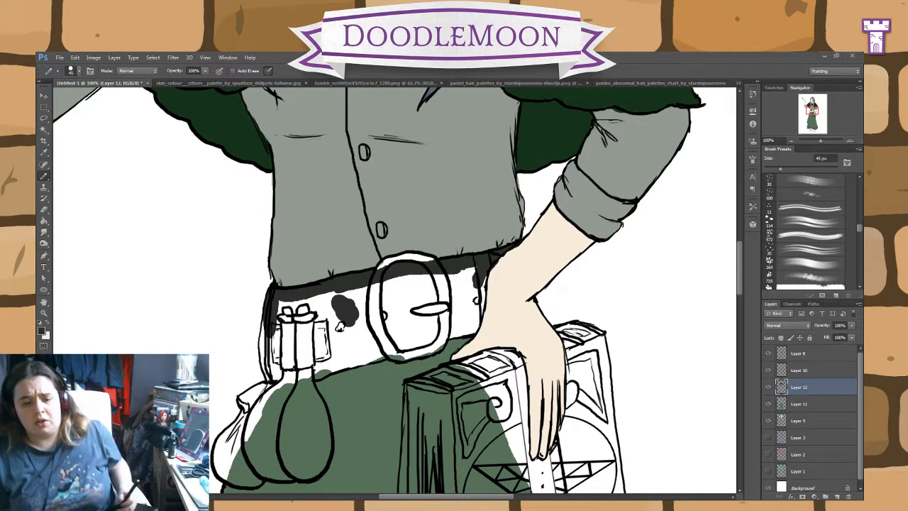
Step: Pencil dark grey along the belt's remaining side and lower edges and fill the rest of the belt with the same colour
{"action": "left_click", "coordinate": [314, 373]}
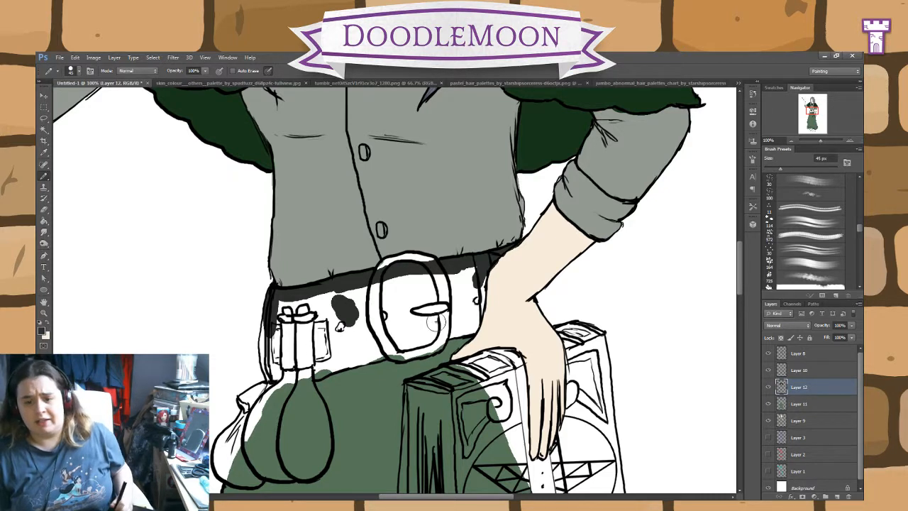
{"action": "mouse_move", "coordinate": [481, 273]}
{"action": "left_mouse_down"}
{"action": "mouse_move", "coordinate": [479, 309]}
{"action": "mouse_move", "coordinate": [465, 330]}
{"action": "mouse_move", "coordinate": [313, 375]}
{"action": "mouse_move", "coordinate": [271, 370]}
{"action": "left_mouse_up"}
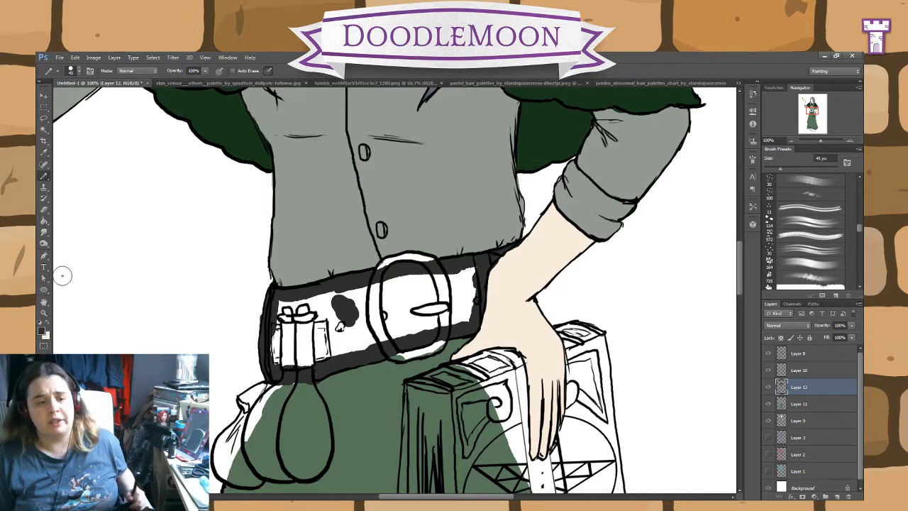
{"action": "left_click", "coordinate": [44, 210]}
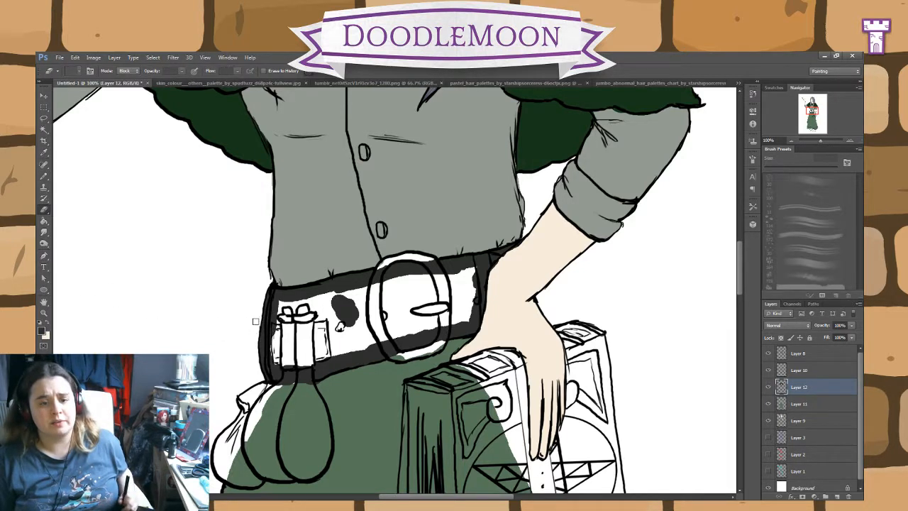
{"action": "left_click", "coordinate": [44, 176]}
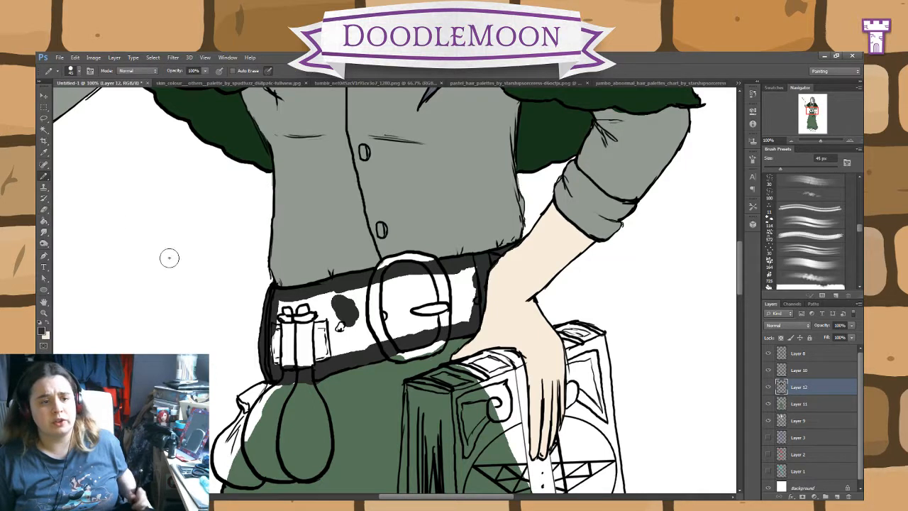
{"action": "left_click", "coordinate": [43, 220]}
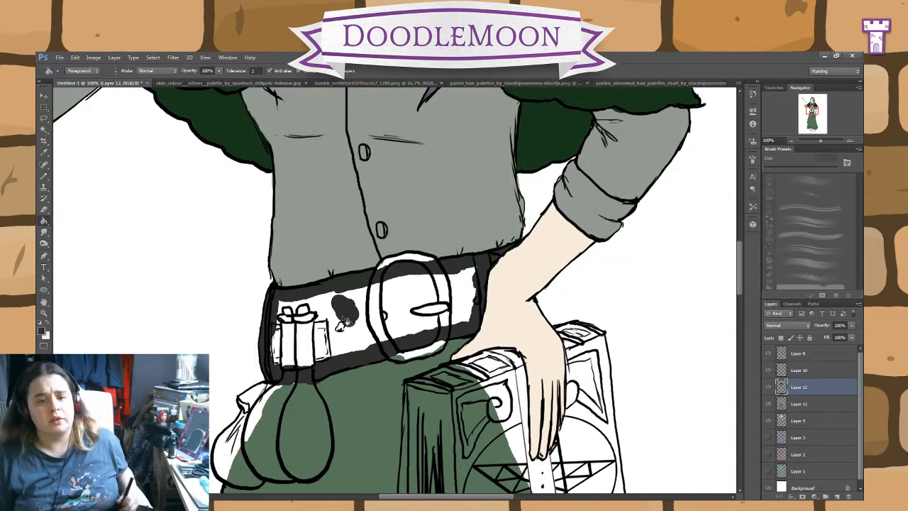
{"action": "left_click", "coordinate": [336, 325]}
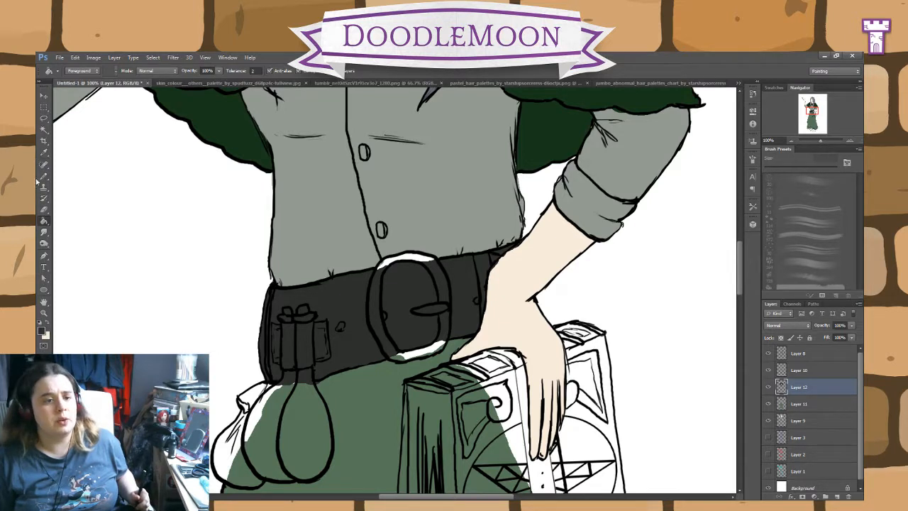
{"action": "left_click", "coordinate": [43, 177]}
{"action": "left_click", "coordinate": [44, 209]}
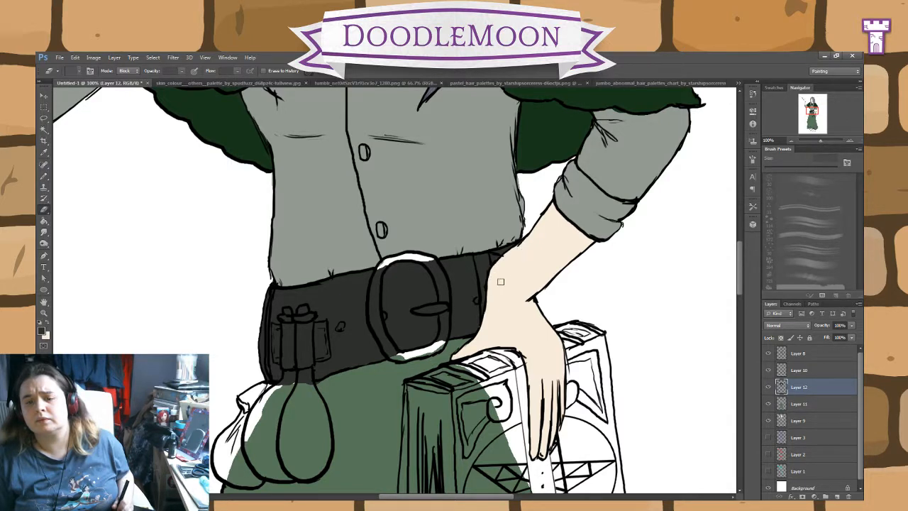
{"action": "left_click", "coordinate": [44, 176]}
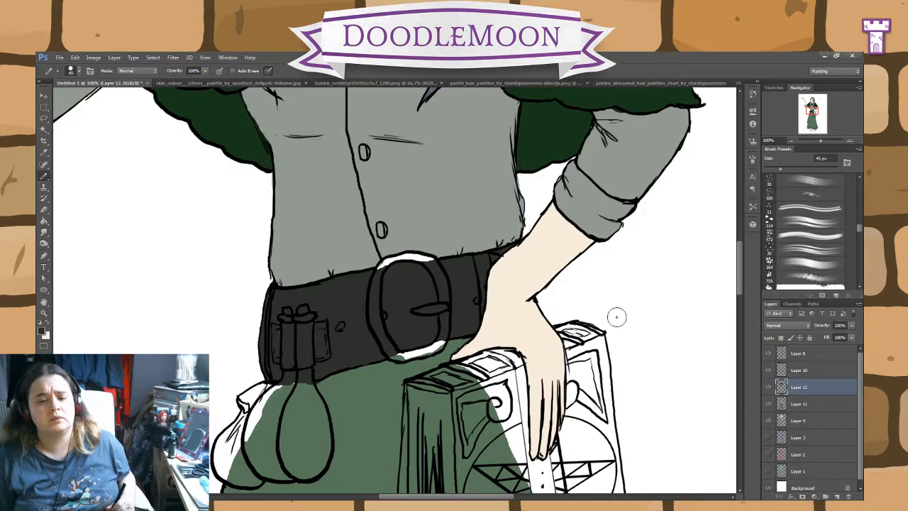
Step: Sample a reddish brown and pencil it over the top side of the book next to the hand
{"action": "left_click_drag", "start_coordinate": [743, 276], "coordinate": [735, 310]}
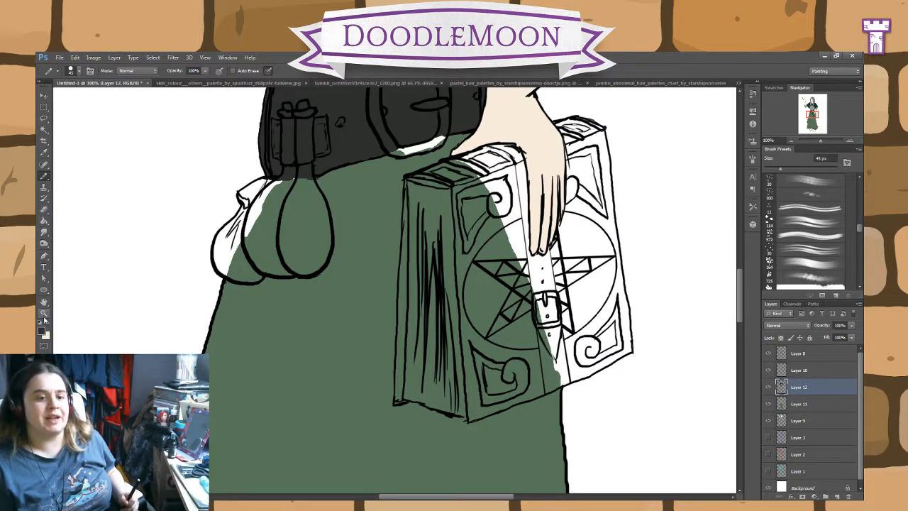
{"action": "key", "text": "i"}
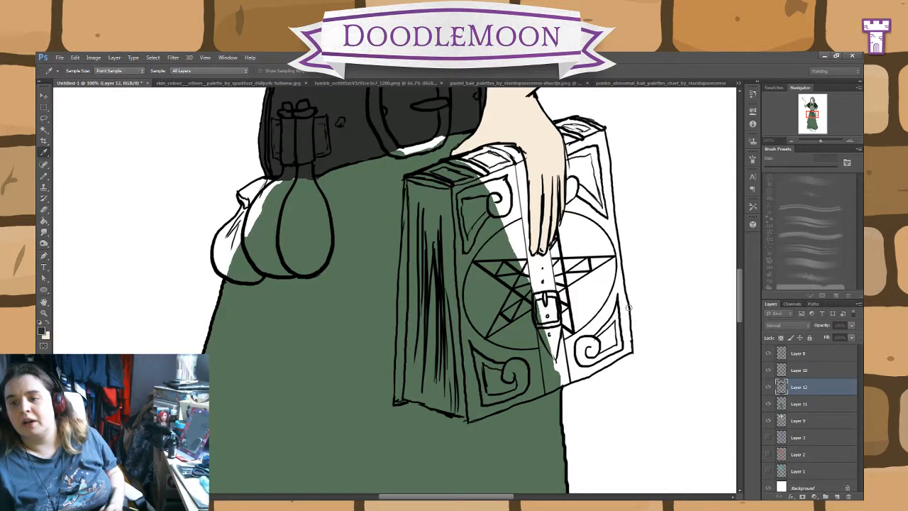
{"action": "key", "text": "b"}
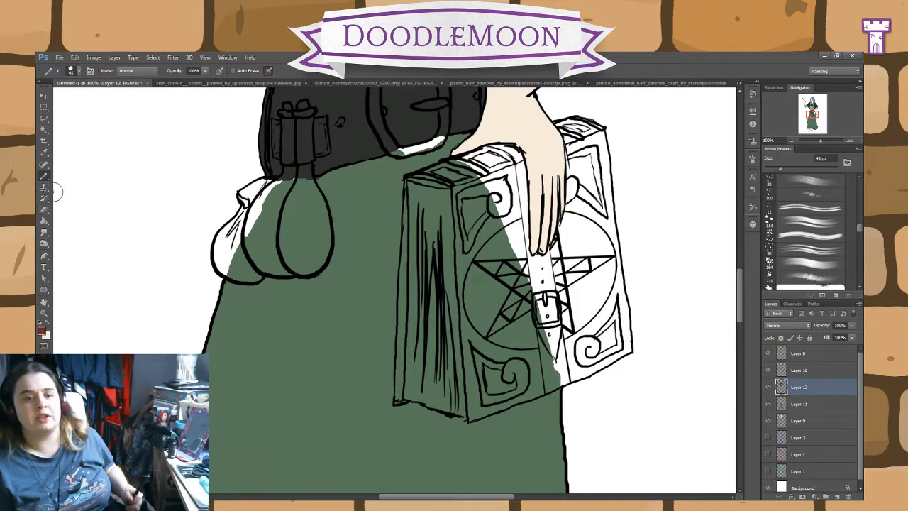
{"action": "mouse_move", "coordinate": [490, 155]}
{"action": "left_mouse_down"}
{"action": "mouse_move", "coordinate": [474, 168]}
{"action": "mouse_move", "coordinate": [450, 163]}
{"action": "mouse_move", "coordinate": [440, 176]}
{"action": "mouse_move", "coordinate": [454, 164]}
{"action": "mouse_move", "coordinate": [412, 178]}
{"action": "mouse_move", "coordinate": [440, 179]}
{"action": "left_mouse_up"}
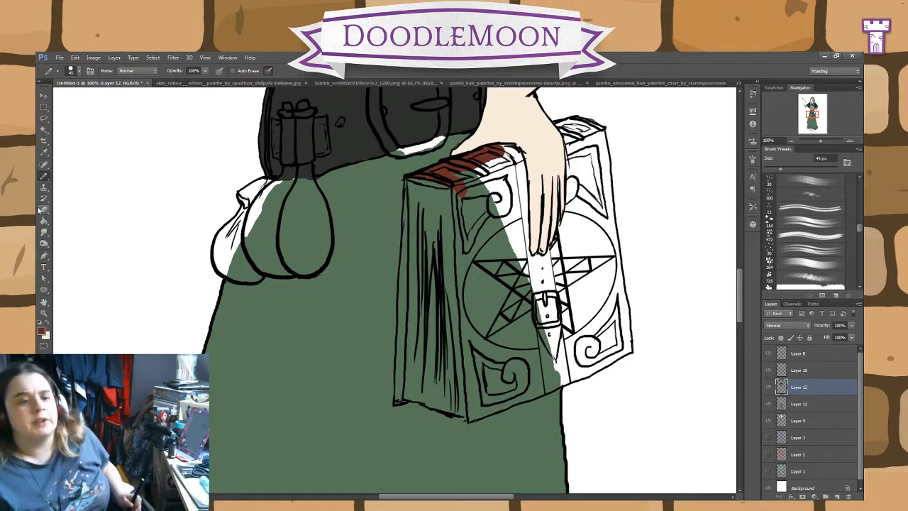
{"action": "key", "text": "e"}
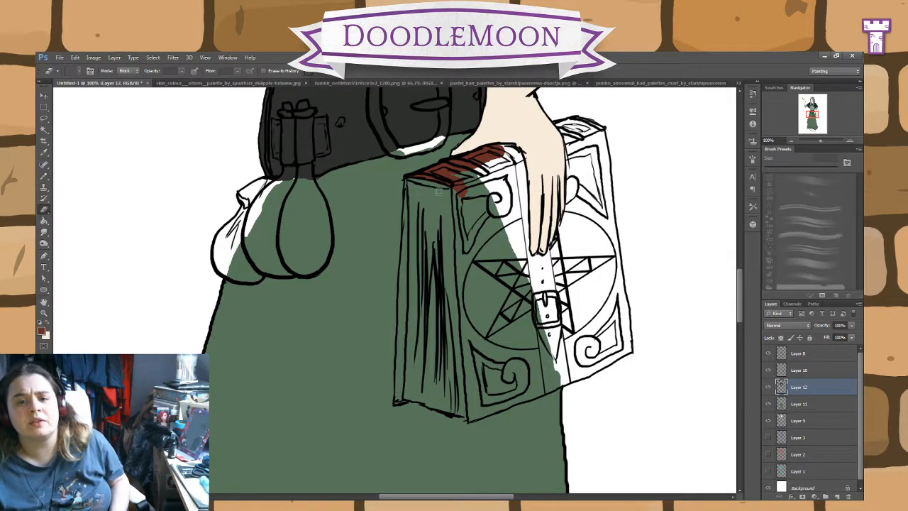
Step: Pencil a reddish brown border inside the edges of the book's front cover and fill the enclosed cover with that colour
{"action": "left_click", "coordinate": [43, 179]}
{"action": "mouse_move", "coordinate": [458, 186]}
{"action": "left_mouse_down"}
{"action": "mouse_move", "coordinate": [464, 215]}
{"action": "mouse_move", "coordinate": [459, 189]}
{"action": "mouse_move", "coordinate": [464, 243]}
{"action": "mouse_move", "coordinate": [456, 191]}
{"action": "mouse_move", "coordinate": [471, 418]}
{"action": "mouse_move", "coordinate": [530, 394]}
{"action": "mouse_move", "coordinate": [537, 377]}
{"action": "mouse_move", "coordinate": [519, 391]}
{"action": "mouse_move", "coordinate": [538, 396]}
{"action": "mouse_move", "coordinate": [545, 392]}
{"action": "mouse_move", "coordinate": [526, 394]}
{"action": "mouse_move", "coordinate": [536, 386]}
{"action": "mouse_move", "coordinate": [525, 394]}
{"action": "mouse_move", "coordinate": [628, 348]}
{"action": "mouse_move", "coordinate": [611, 266]}
{"action": "left_mouse_up"}
{"action": "mouse_move", "coordinate": [624, 318]}
{"action": "left_mouse_down"}
{"action": "mouse_move", "coordinate": [600, 135]}
{"action": "mouse_move", "coordinate": [575, 127]}
{"action": "mouse_move", "coordinate": [490, 151]}
{"action": "left_mouse_up"}
{"action": "left_click", "coordinate": [44, 210]}
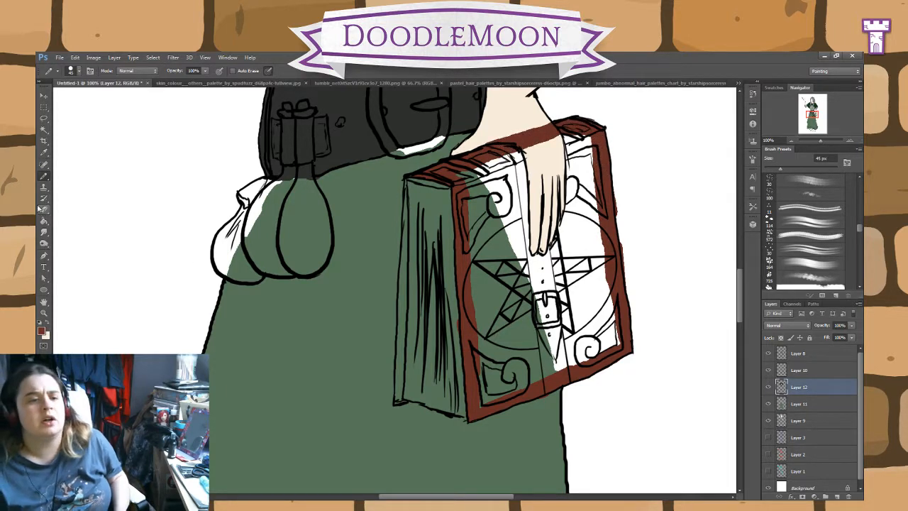
{"action": "left_click", "coordinate": [44, 233]}
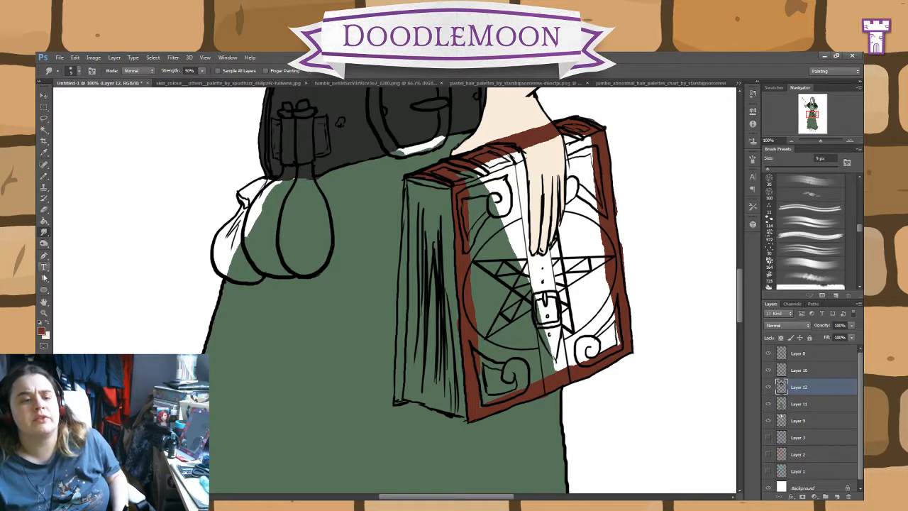
{"action": "left_click", "coordinate": [43, 243]}
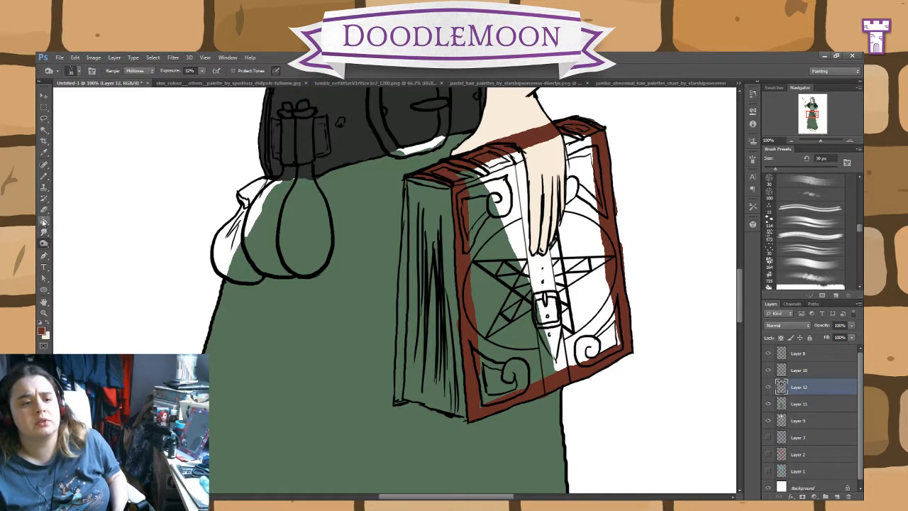
{"action": "left_click", "coordinate": [44, 222]}
{"action": "left_click", "coordinate": [497, 287]}
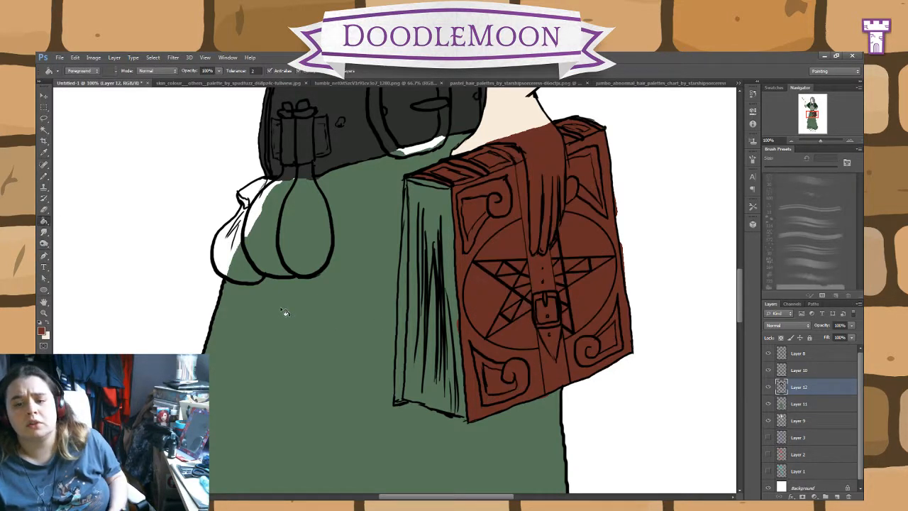
Step: Erase the reddish brown covering the hand and fingers that hold the book
{"action": "left_click", "coordinate": [43, 209]}
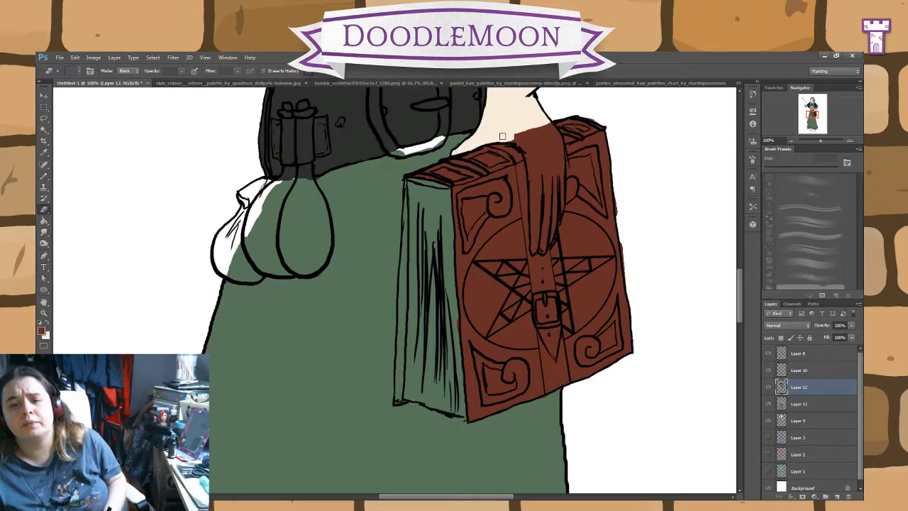
{"action": "left_click_drag", "start_coordinate": [510, 137], "coordinate": [534, 173]}
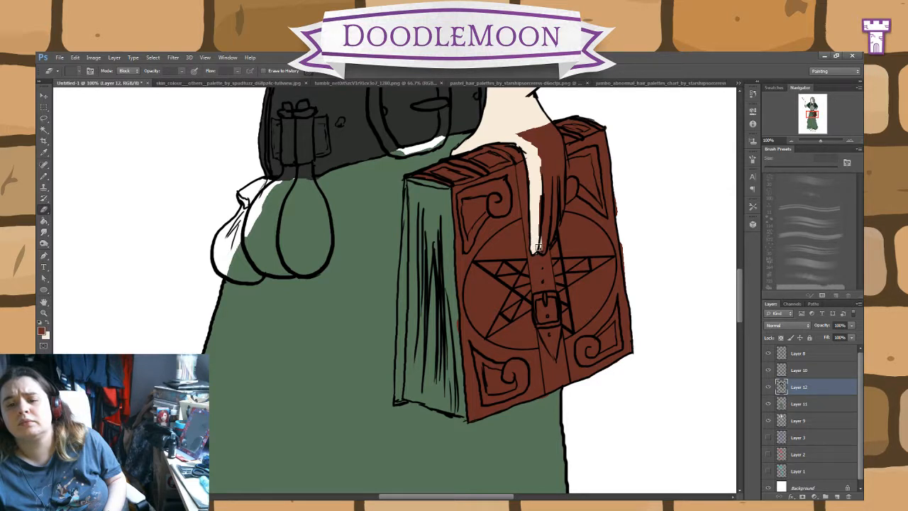
{"action": "mouse_move", "coordinate": [548, 232]}
{"action": "left_mouse_down"}
{"action": "mouse_move", "coordinate": [560, 173]}
{"action": "mouse_move", "coordinate": [560, 196]}
{"action": "left_mouse_up"}
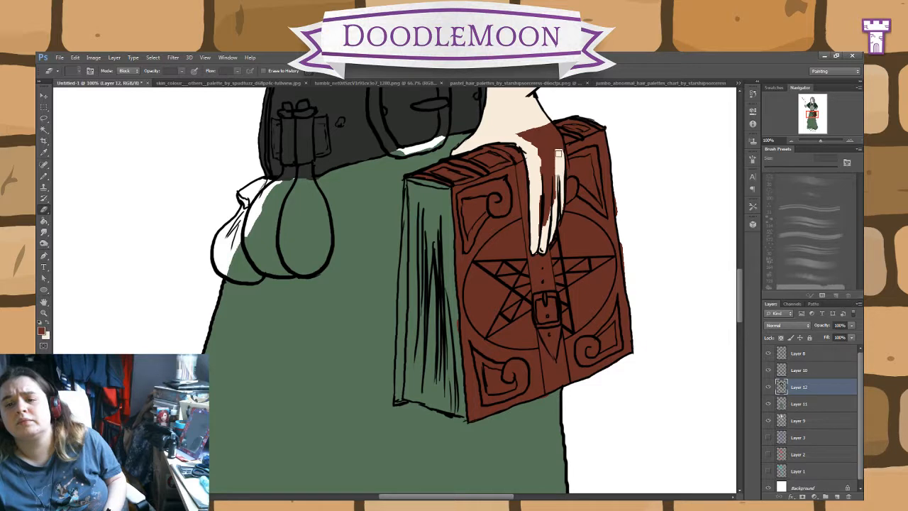
{"action": "mouse_move", "coordinate": [558, 154]}
{"action": "left_mouse_down"}
{"action": "mouse_move", "coordinate": [544, 122]}
{"action": "mouse_move", "coordinate": [556, 166]}
{"action": "mouse_move", "coordinate": [547, 160]}
{"action": "mouse_move", "coordinate": [535, 181]}
{"action": "mouse_move", "coordinate": [550, 184]}
{"action": "mouse_move", "coordinate": [531, 146]}
{"action": "left_mouse_up"}
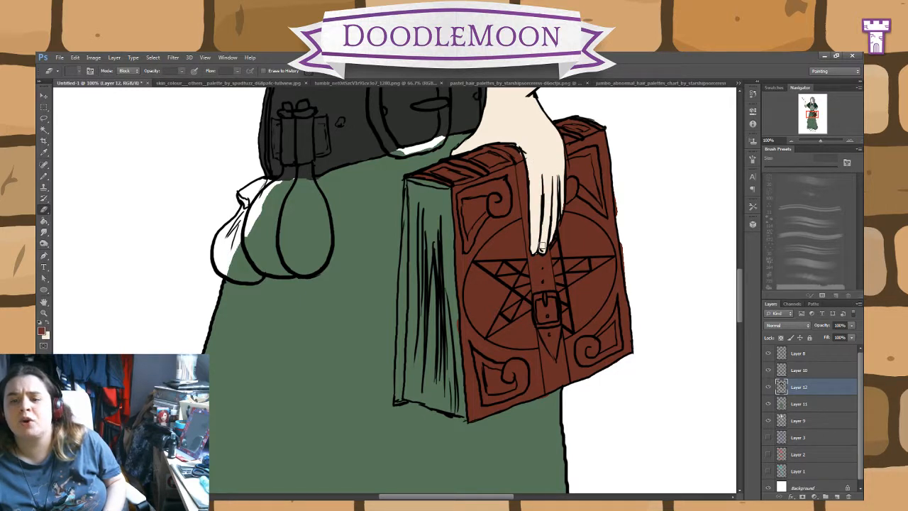
{"action": "left_click", "coordinate": [45, 177]}
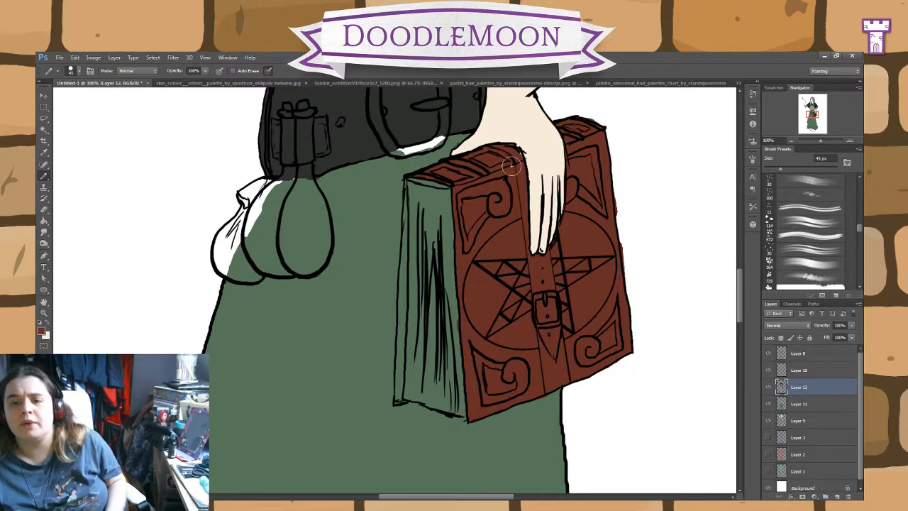
{"action": "left_click", "coordinate": [43, 210]}
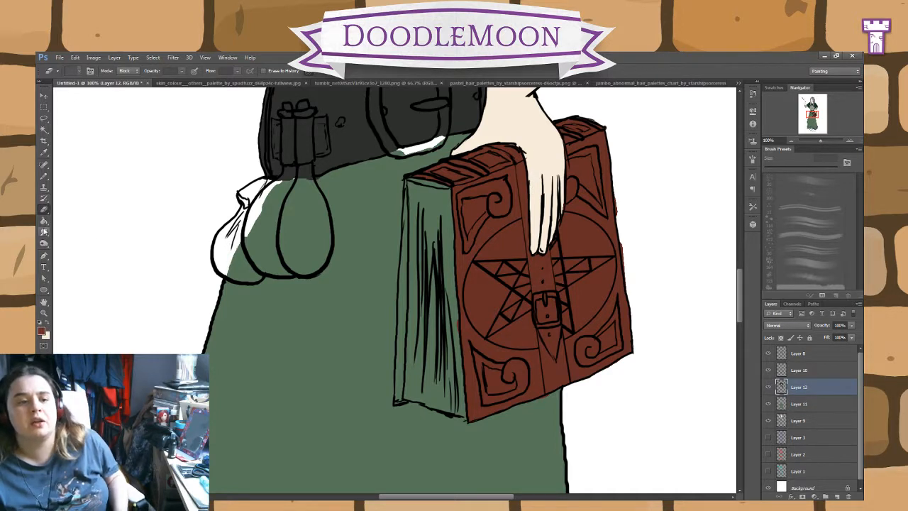
{"action": "left_click", "coordinate": [44, 177]}
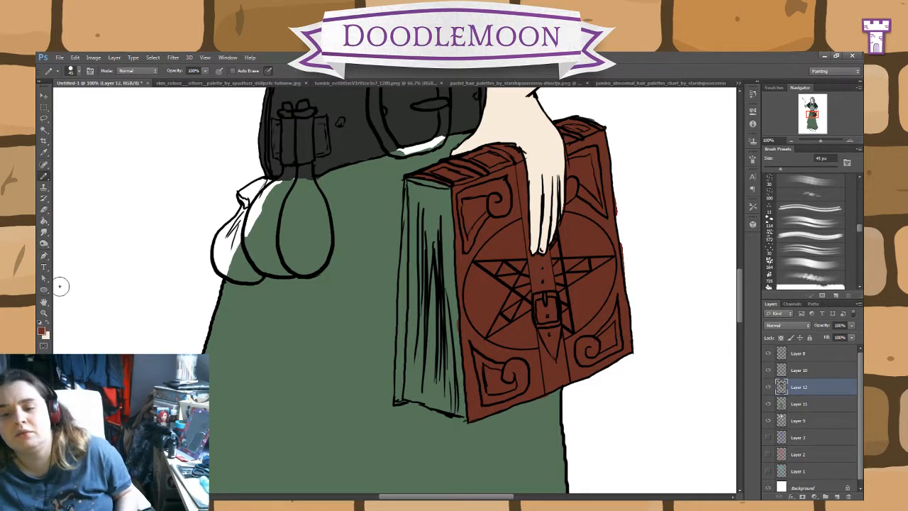
{"action": "left_click", "coordinate": [43, 211]}
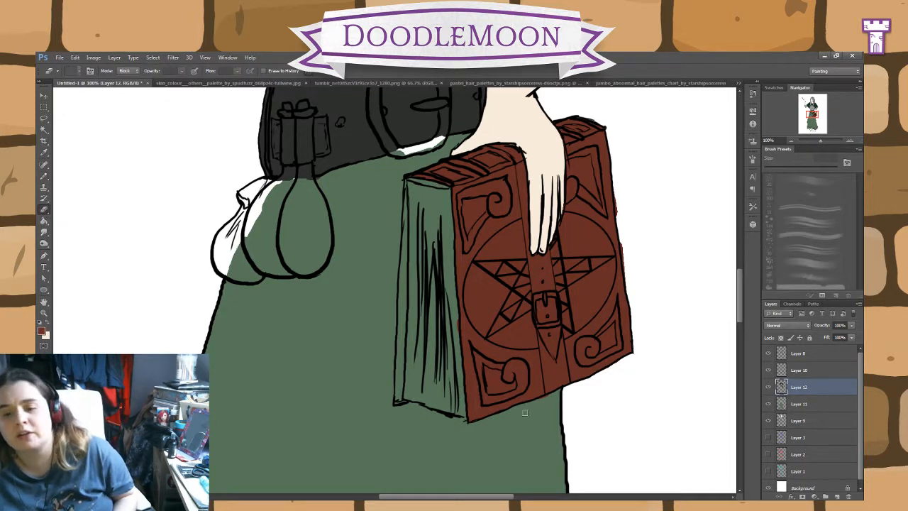
Step: Pencil reddish brown along the narrow edge of the book's back cover and undo the stray mark on the background
{"action": "key", "text": "b"}
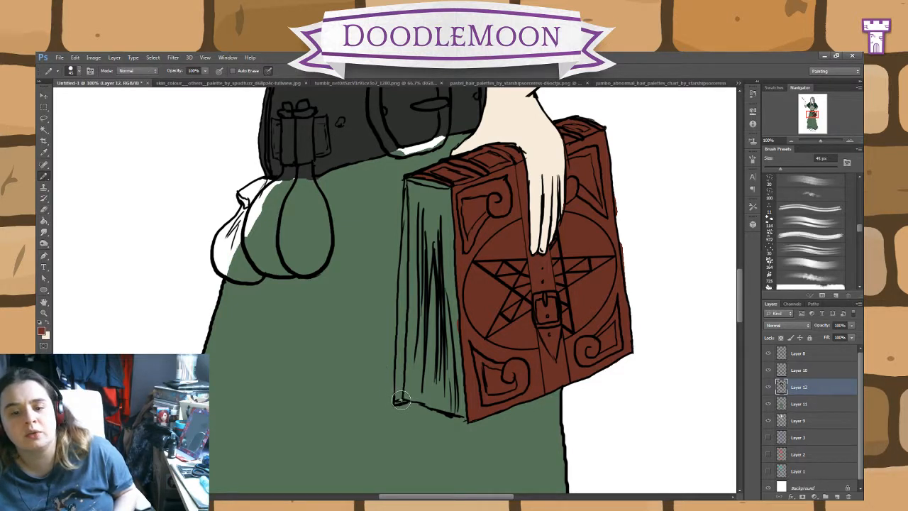
{"action": "mouse_move", "coordinate": [398, 403]}
{"action": "left_mouse_down"}
{"action": "mouse_move", "coordinate": [407, 182]}
{"action": "mouse_move", "coordinate": [446, 226]}
{"action": "mouse_move", "coordinate": [404, 242]}
{"action": "mouse_move", "coordinate": [427, 191]}
{"action": "mouse_move", "coordinate": [445, 183]}
{"action": "mouse_move", "coordinate": [414, 177]}
{"action": "left_mouse_up"}
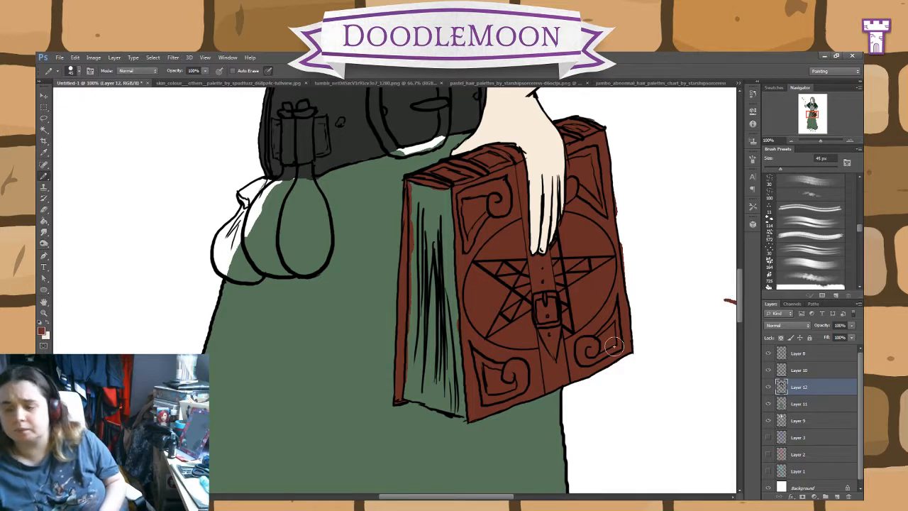
{"action": "key", "text": "ctrl+z"}
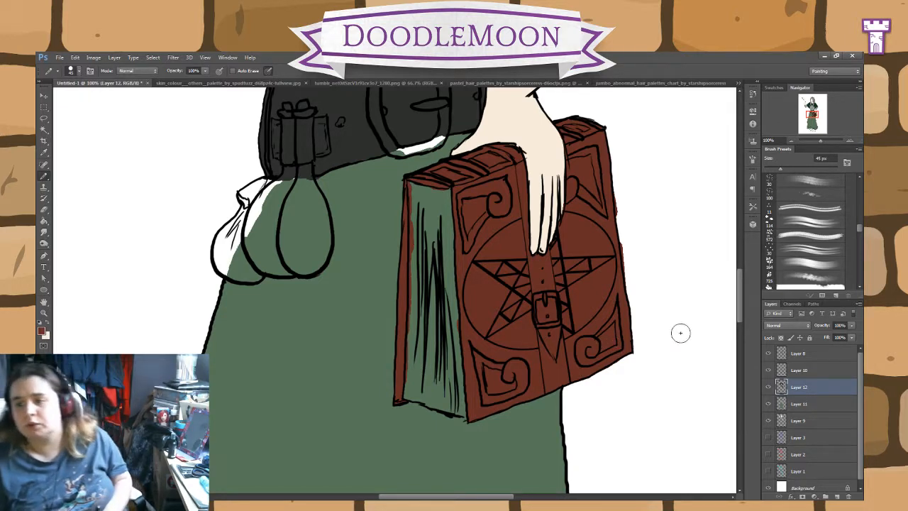
Step: Sample the belt's dark grey, pencil it around the upper of the boot on the book side, and fill that upper
{"action": "left_click_drag", "start_coordinate": [740, 301], "coordinate": [736, 407]}
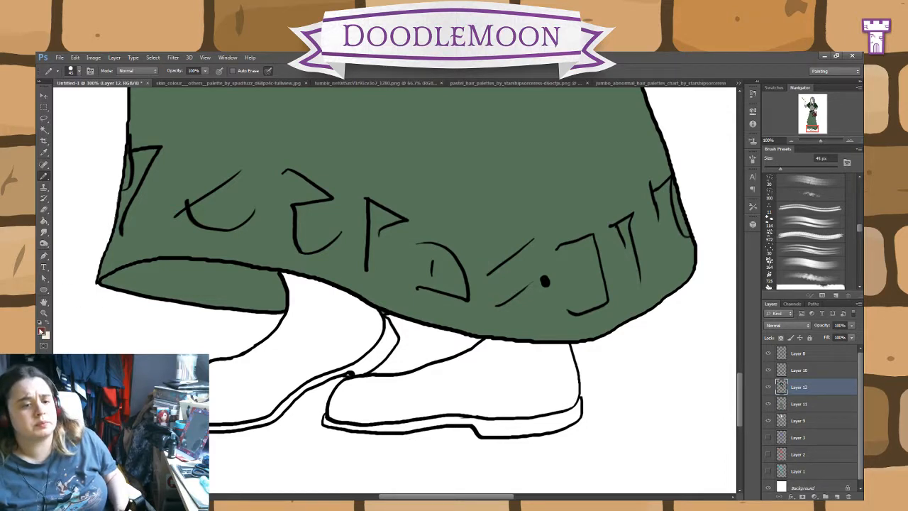
{"action": "left_click_drag", "start_coordinate": [740, 407], "coordinate": [739, 278]}
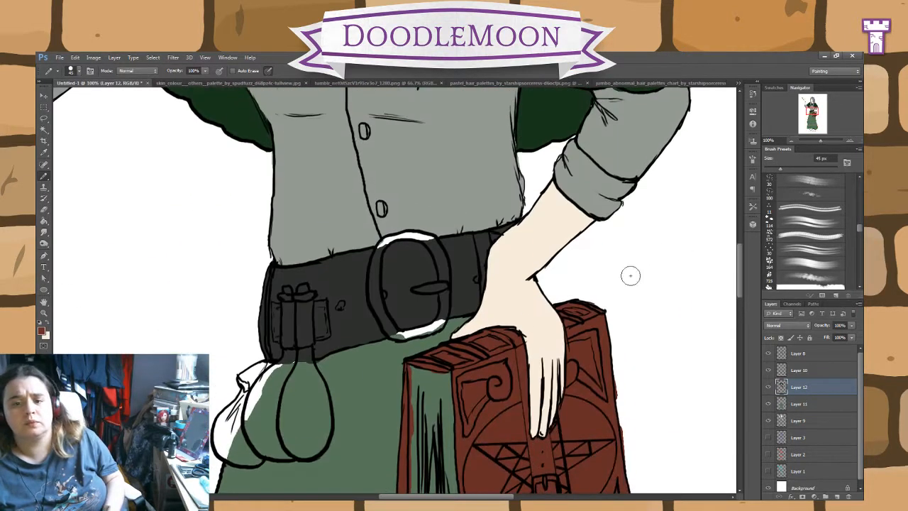
{"action": "left_click", "coordinate": [44, 153]}
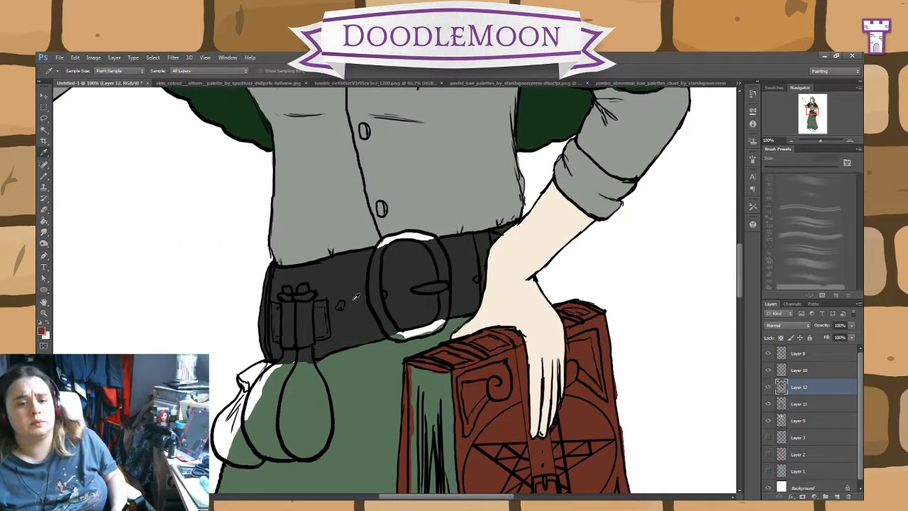
{"action": "left_click", "coordinate": [44, 177]}
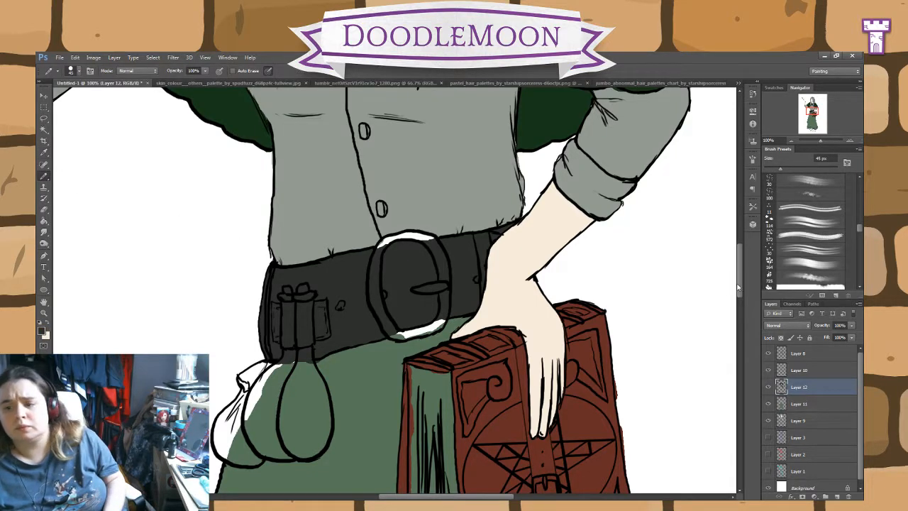
{"action": "left_click_drag", "start_coordinate": [738, 287], "coordinate": [738, 412]}
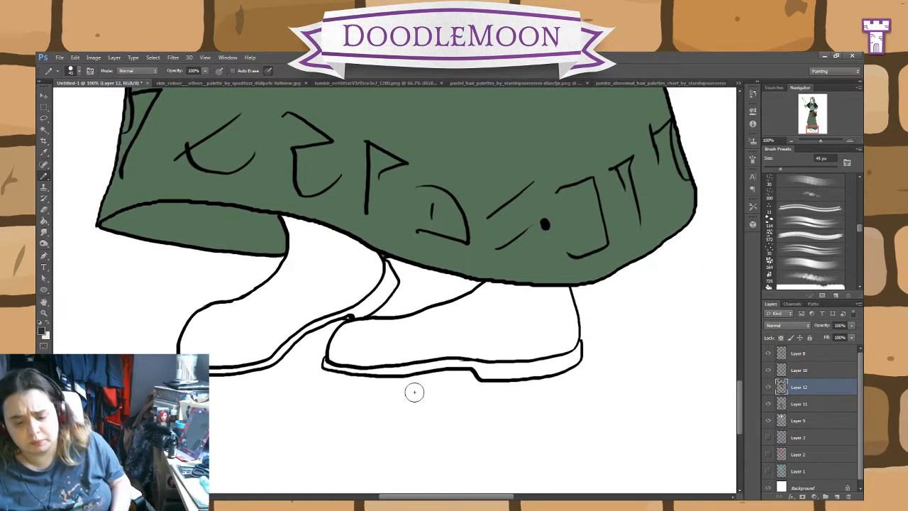
{"action": "mouse_move", "coordinate": [434, 341]}
{"action": "left_mouse_down"}
{"action": "mouse_move", "coordinate": [478, 348]}
{"action": "mouse_move", "coordinate": [461, 350]}
{"action": "mouse_move", "coordinate": [499, 354]}
{"action": "mouse_move", "coordinate": [568, 341]}
{"action": "mouse_move", "coordinate": [567, 290]}
{"action": "mouse_move", "coordinate": [489, 289]}
{"action": "mouse_move", "coordinate": [413, 323]}
{"action": "mouse_move", "coordinate": [438, 311]}
{"action": "mouse_move", "coordinate": [349, 330]}
{"action": "mouse_move", "coordinate": [359, 328]}
{"action": "mouse_move", "coordinate": [342, 343]}
{"action": "mouse_move", "coordinate": [359, 325]}
{"action": "mouse_move", "coordinate": [333, 354]}
{"action": "mouse_move", "coordinate": [367, 361]}
{"action": "mouse_move", "coordinate": [447, 354]}
{"action": "left_mouse_up"}
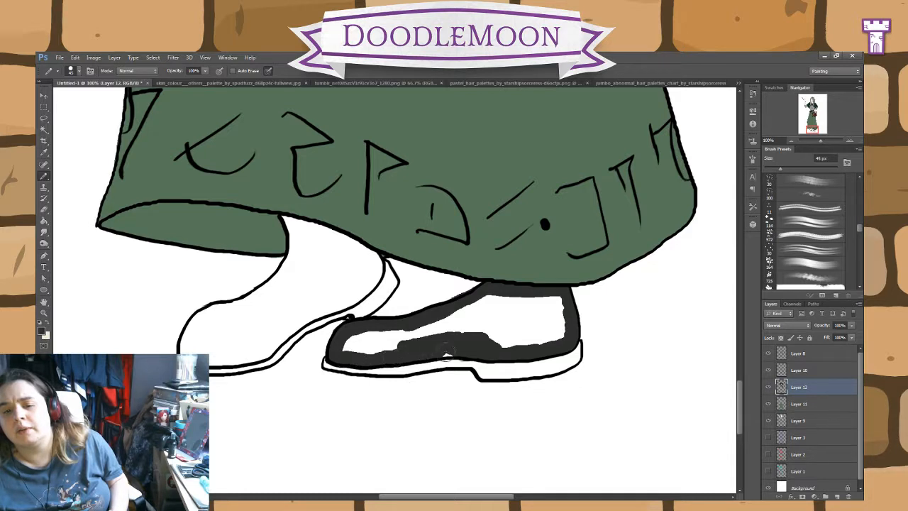
{"action": "left_click", "coordinate": [44, 221]}
{"action": "left_click", "coordinate": [499, 319]}
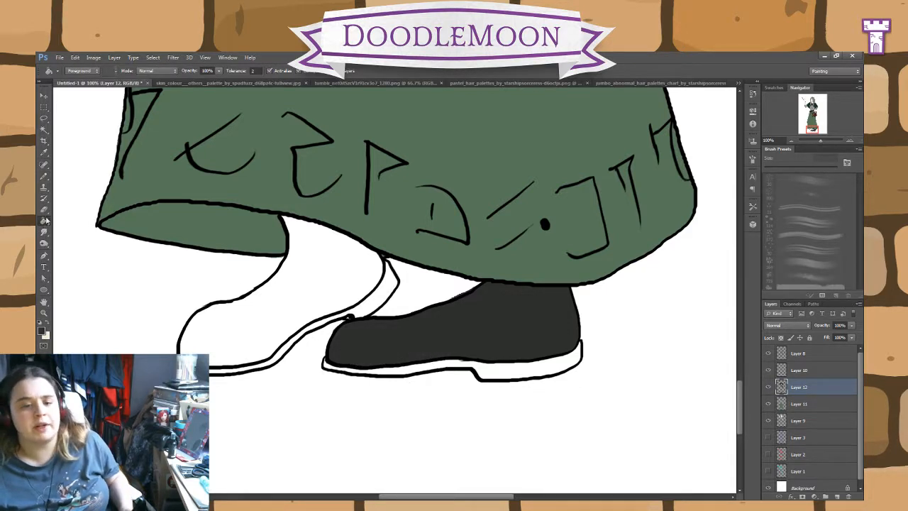
Step: Pencil dark grey along the whole sole and heel of the boot whose upper is already filled
{"action": "left_click", "coordinate": [44, 178]}
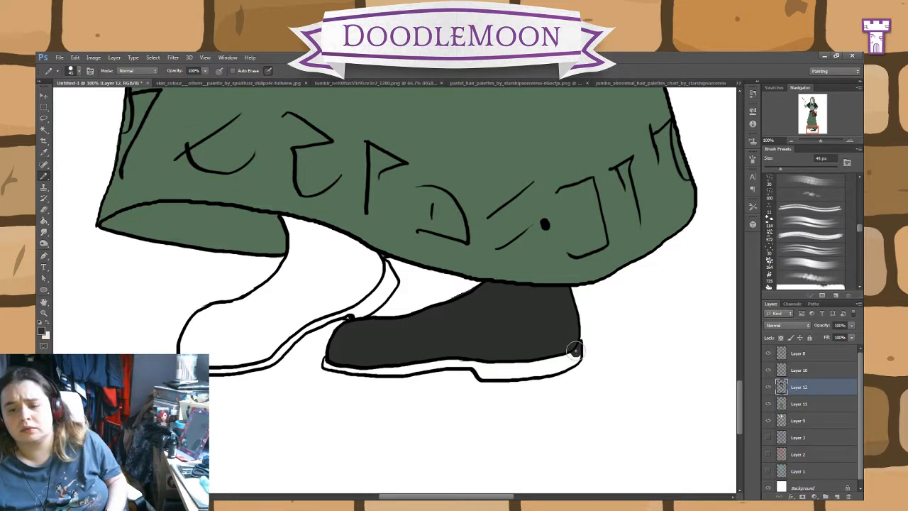
{"action": "mouse_move", "coordinate": [575, 349]}
{"action": "left_mouse_down"}
{"action": "mouse_move", "coordinate": [490, 371]}
{"action": "mouse_move", "coordinate": [490, 361]}
{"action": "mouse_move", "coordinate": [496, 372]}
{"action": "mouse_move", "coordinate": [461, 357]}
{"action": "mouse_move", "coordinate": [394, 363]}
{"action": "mouse_move", "coordinate": [409, 370]}
{"action": "mouse_move", "coordinate": [325, 364]}
{"action": "left_mouse_up"}
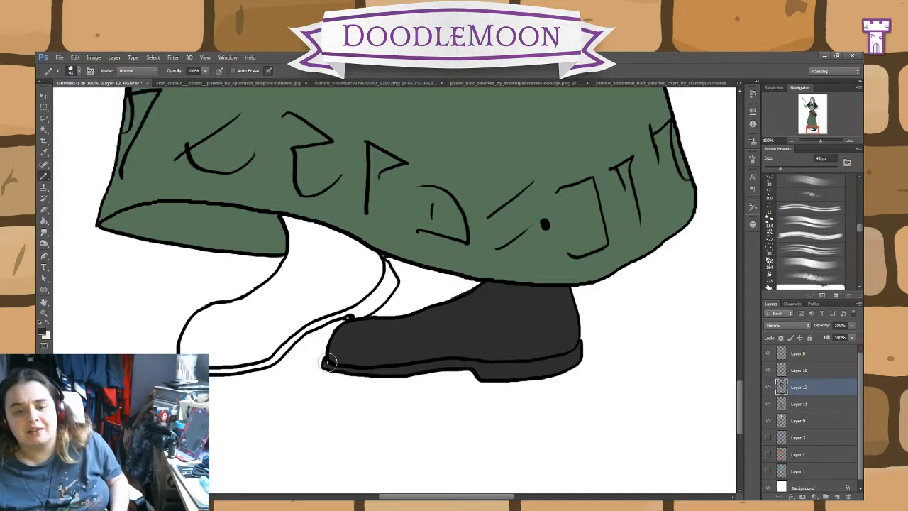
{"action": "left_click", "coordinate": [44, 210]}
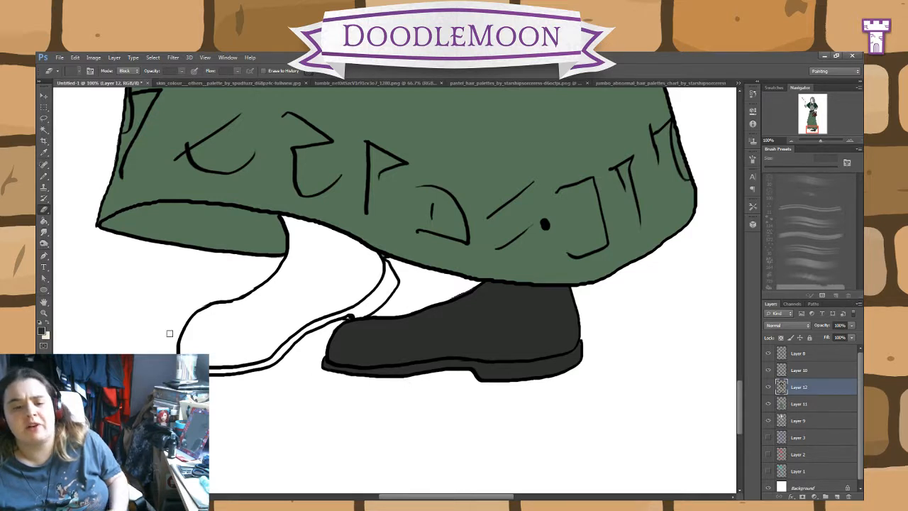
Step: Pencil dark grey around the upper, heel and sole of the other boot, and fill its enclosed area with that colour
{"action": "left_click", "coordinate": [44, 177]}
{"action": "mouse_move", "coordinate": [361, 324]}
{"action": "left_mouse_down"}
{"action": "mouse_move", "coordinate": [391, 284]}
{"action": "mouse_move", "coordinate": [384, 266]}
{"action": "mouse_move", "coordinate": [288, 219]}
{"action": "mouse_move", "coordinate": [297, 244]}
{"action": "mouse_move", "coordinate": [290, 226]}
{"action": "mouse_move", "coordinate": [293, 259]}
{"action": "mouse_move", "coordinate": [277, 289]}
{"action": "mouse_move", "coordinate": [259, 301]}
{"action": "mouse_move", "coordinate": [288, 275]}
{"action": "mouse_move", "coordinate": [235, 320]}
{"action": "mouse_move", "coordinate": [253, 302]}
{"action": "mouse_move", "coordinate": [203, 318]}
{"action": "mouse_move", "coordinate": [212, 312]}
{"action": "mouse_move", "coordinate": [187, 350]}
{"action": "left_mouse_up"}
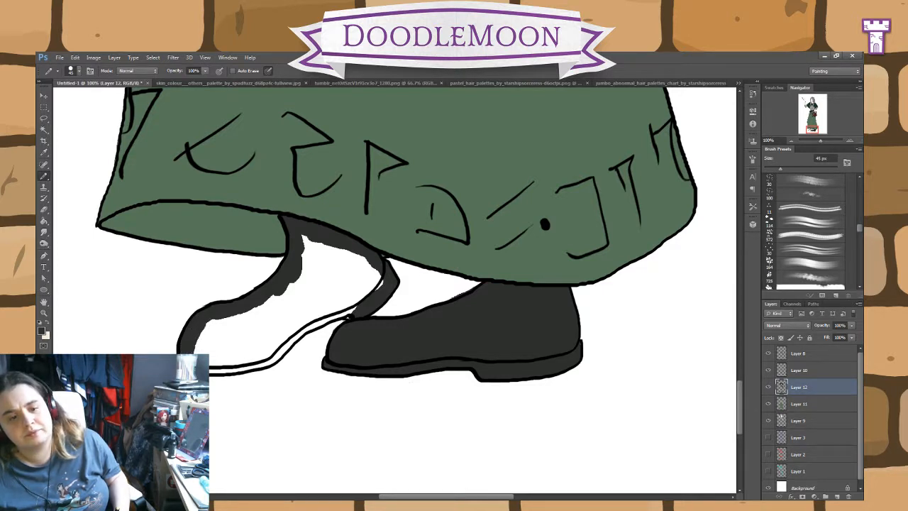
{"action": "mouse_move", "coordinate": [216, 367]}
{"action": "left_mouse_down"}
{"action": "mouse_move", "coordinate": [271, 352]}
{"action": "mouse_move", "coordinate": [343, 307]}
{"action": "mouse_move", "coordinate": [355, 314]}
{"action": "left_mouse_up"}
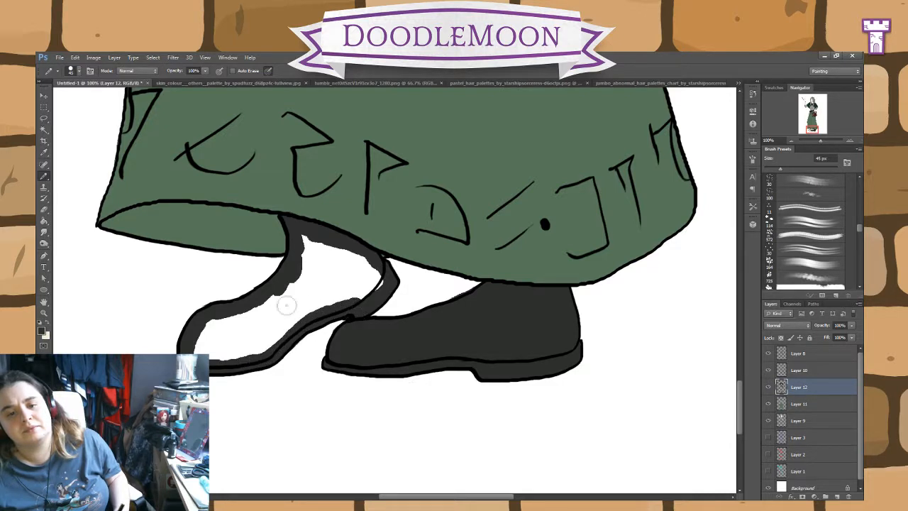
{"action": "left_click", "coordinate": [44, 222]}
{"action": "left_click", "coordinate": [304, 309]}
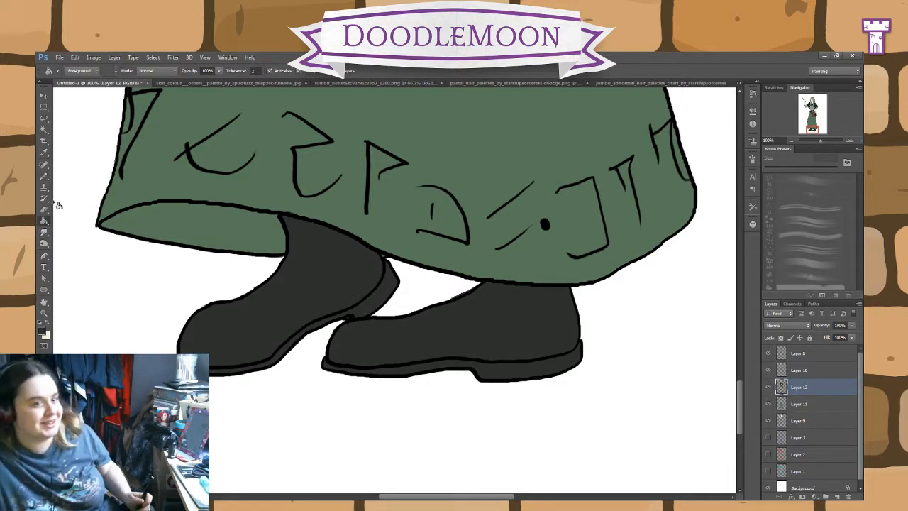
Step: Paint the whites of both eyes in white on Layer 11 with a 30 px soft round brush
{"action": "left_click", "coordinate": [44, 176]}
{"action": "scroll", "coordinate": [740, 396], "scroll_direction": "up", "scroll_amount": 1}
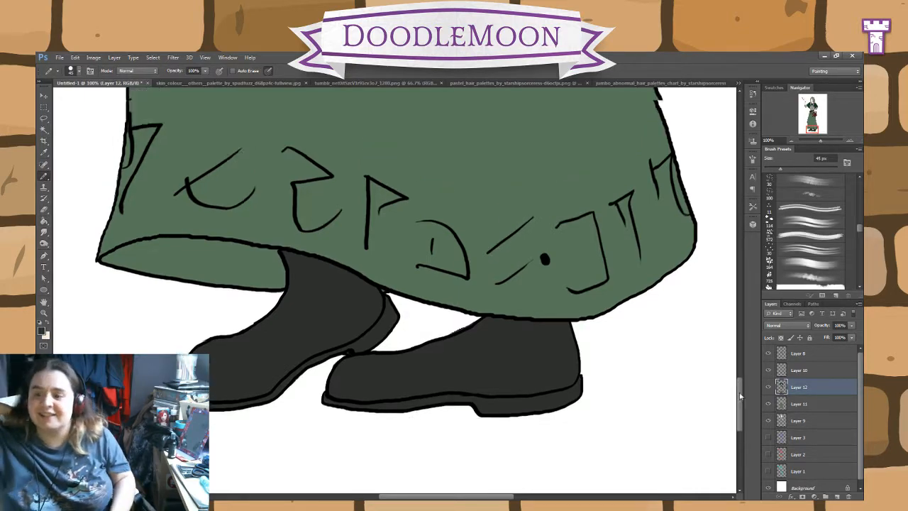
{"action": "left_click_drag", "start_coordinate": [740, 396], "coordinate": [724, 206]}
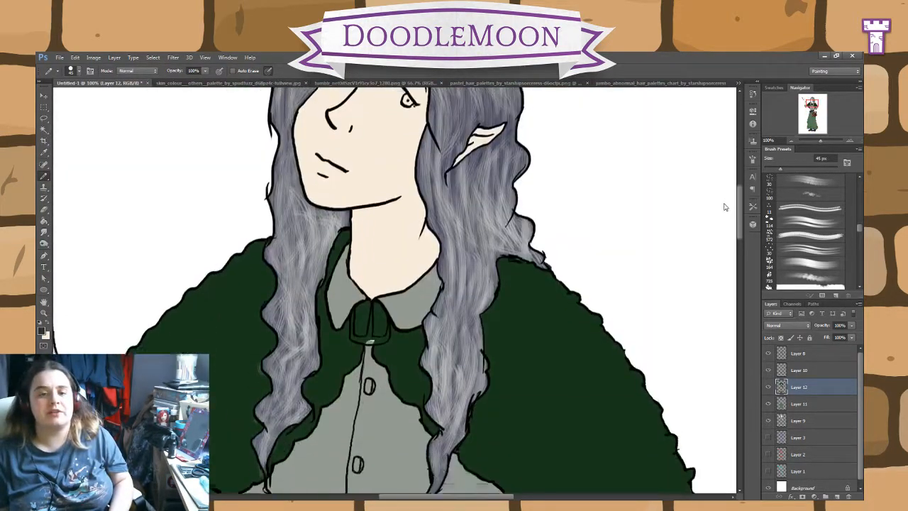
{"action": "left_click", "coordinate": [798, 404]}
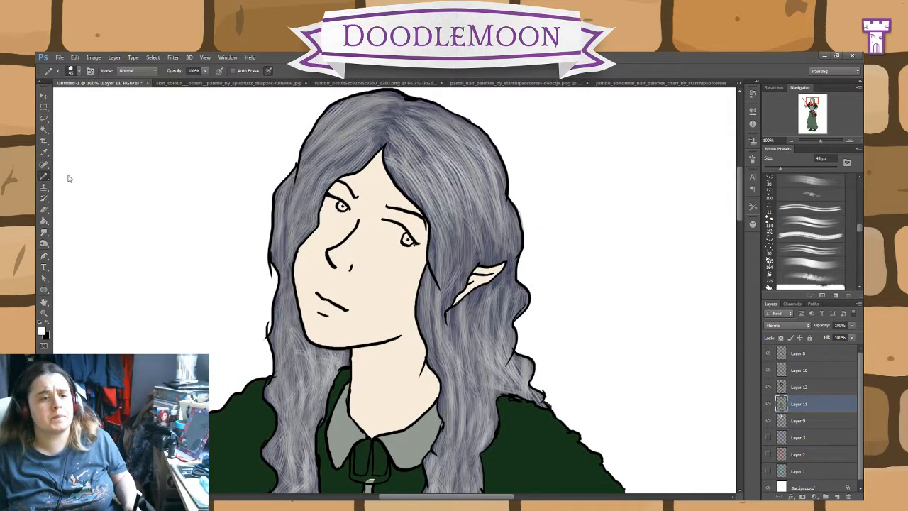
{"action": "key", "text": "b"}
{"action": "scroll", "coordinate": [858, 233], "scroll_direction": "up", "scroll_amount": 6}
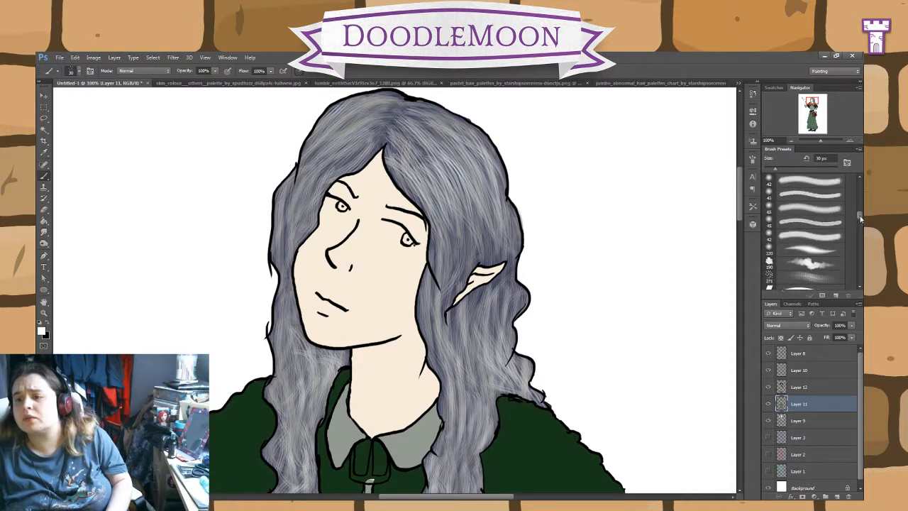
{"action": "scroll", "coordinate": [809, 231], "scroll_direction": "down", "scroll_amount": 8}
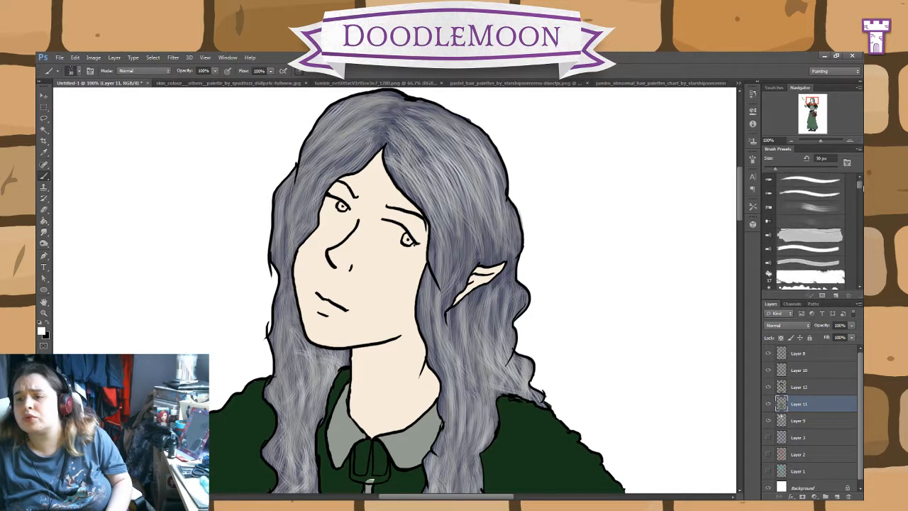
{"action": "scroll", "coordinate": [816, 212], "scroll_direction": "up", "scroll_amount": 1}
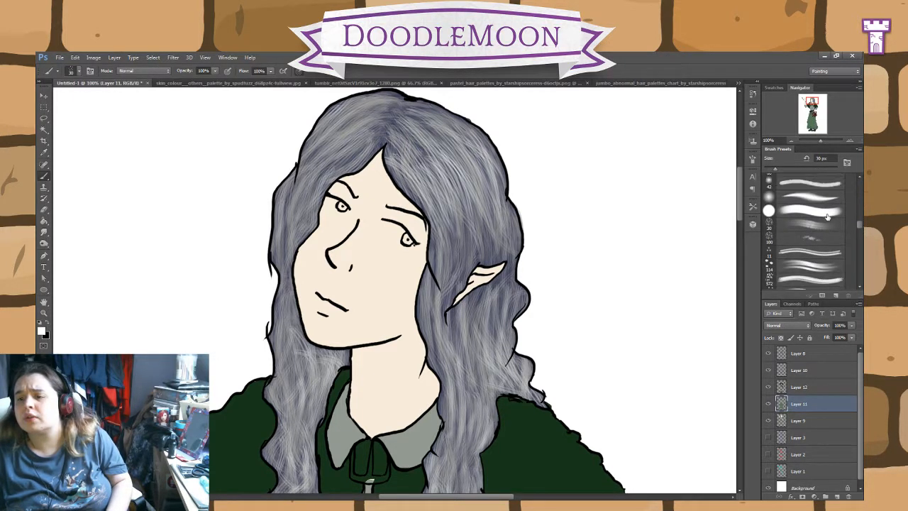
{"action": "left_click", "coordinate": [825, 213]}
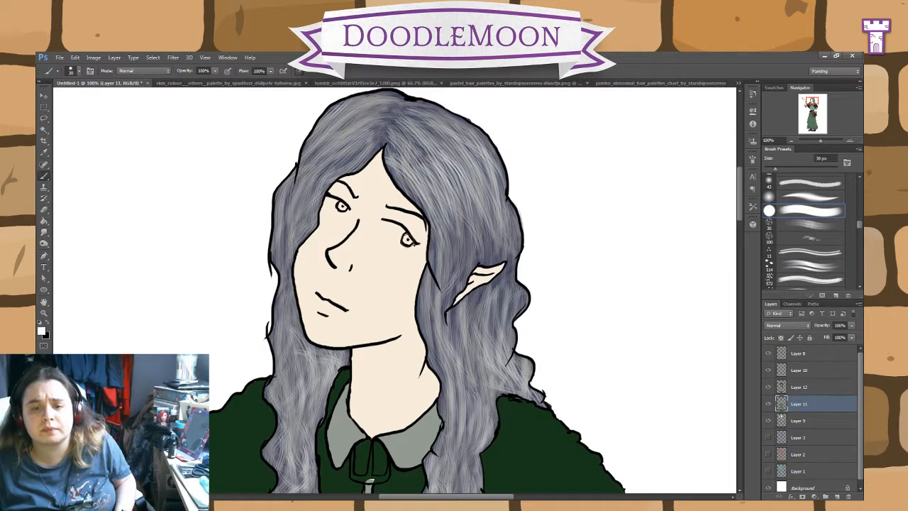
{"action": "scroll", "coordinate": [405, 287], "scroll_direction": "up", "scroll_amount": 2}
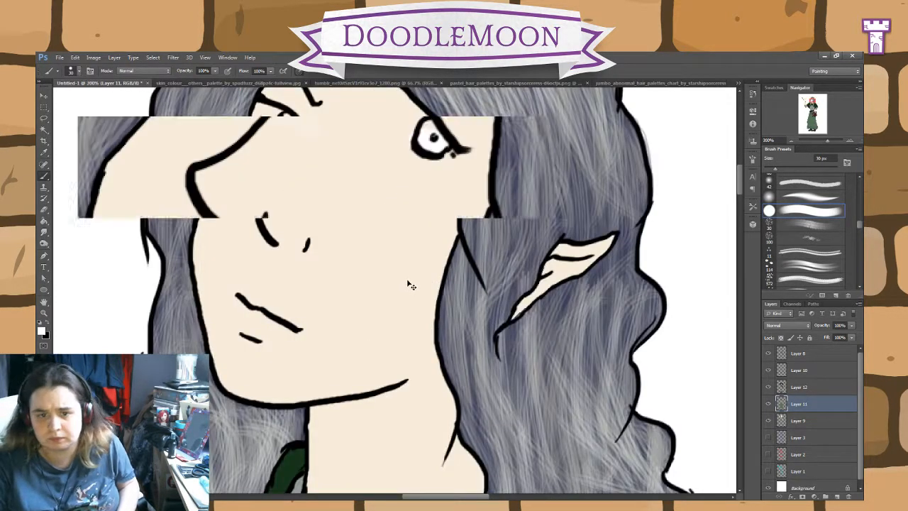
{"action": "left_click_drag", "start_coordinate": [438, 203], "coordinate": [503, 298]}
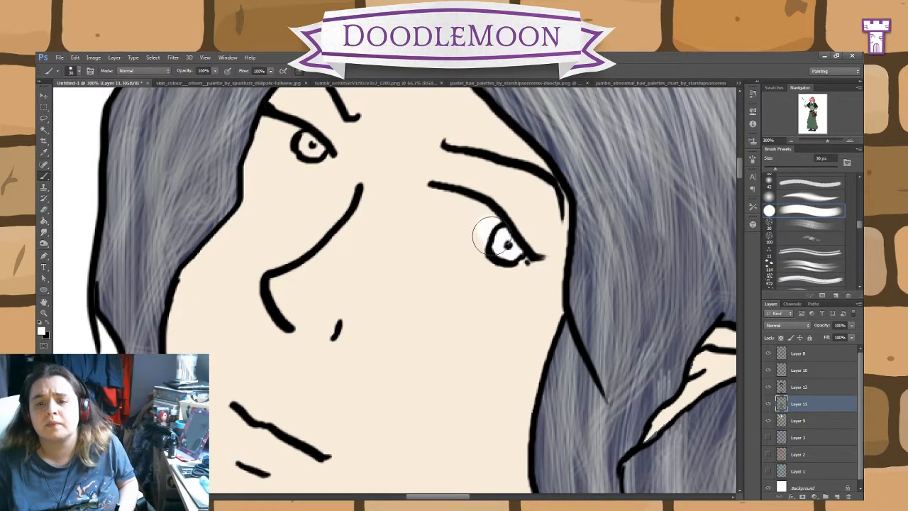
{"action": "mouse_move", "coordinate": [489, 237]}
{"action": "left_mouse_down"}
{"action": "mouse_move", "coordinate": [462, 207]}
{"action": "mouse_move", "coordinate": [491, 242]}
{"action": "mouse_move", "coordinate": [439, 189]}
{"action": "mouse_move", "coordinate": [493, 246]}
{"action": "mouse_move", "coordinate": [468, 215]}
{"action": "mouse_move", "coordinate": [483, 228]}
{"action": "mouse_move", "coordinate": [474, 214]}
{"action": "mouse_move", "coordinate": [481, 217]}
{"action": "mouse_move", "coordinate": [444, 197]}
{"action": "mouse_move", "coordinate": [492, 245]}
{"action": "mouse_move", "coordinate": [442, 194]}
{"action": "left_mouse_up"}
{"action": "mouse_move", "coordinate": [320, 150]}
{"action": "left_mouse_down"}
{"action": "mouse_move", "coordinate": [278, 139]}
{"action": "mouse_move", "coordinate": [310, 138]}
{"action": "mouse_move", "coordinate": [322, 150]}
{"action": "mouse_move", "coordinate": [286, 139]}
{"action": "left_mouse_up"}
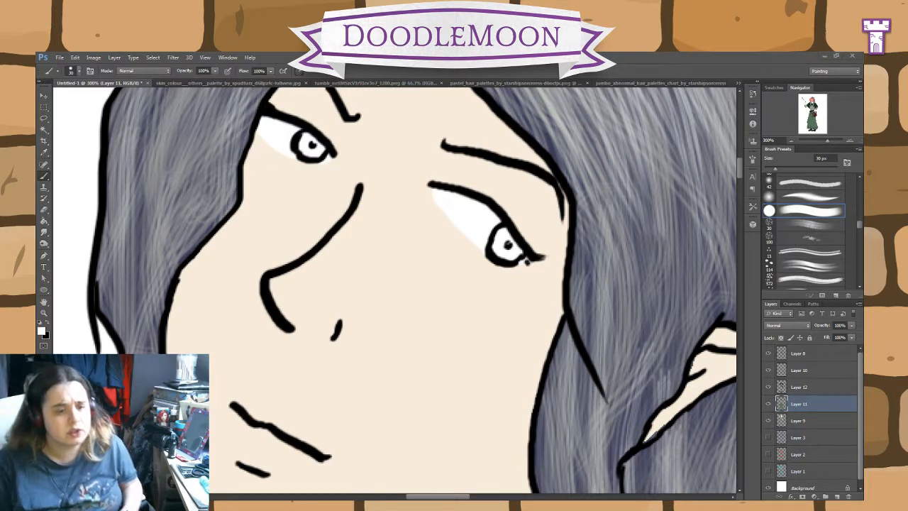
Step: Pick a dark blue-grey and paint the irises of both eyes with it on Layer 12
{"action": "left_click", "coordinate": [813, 389]}
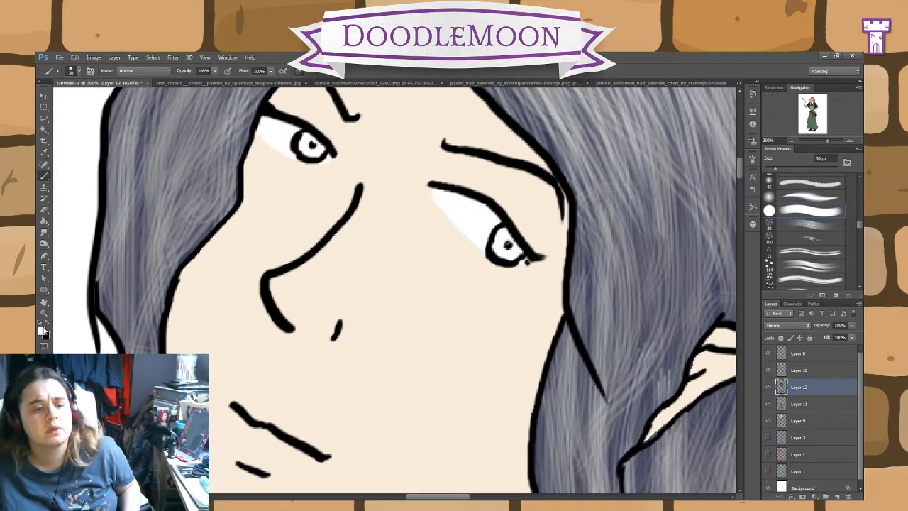
{"action": "left_click", "coordinate": [43, 331]}
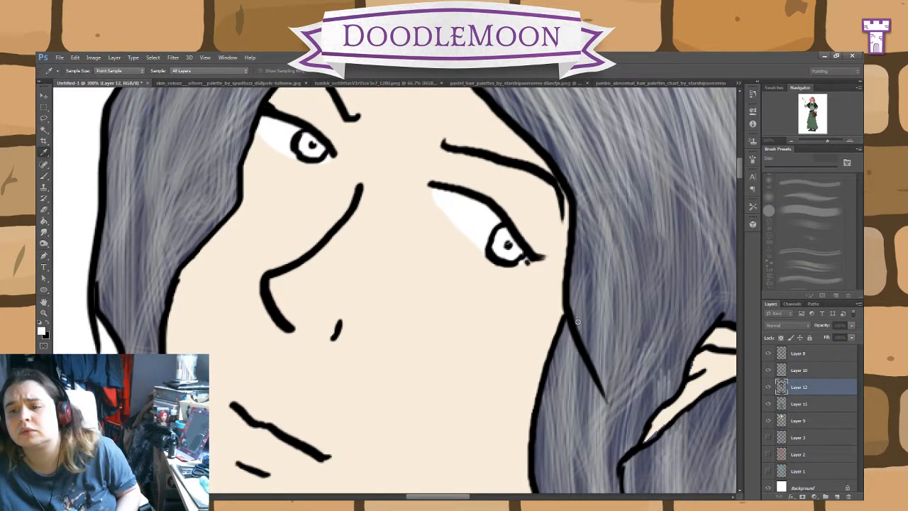
{"action": "left_click", "coordinate": [723, 251]}
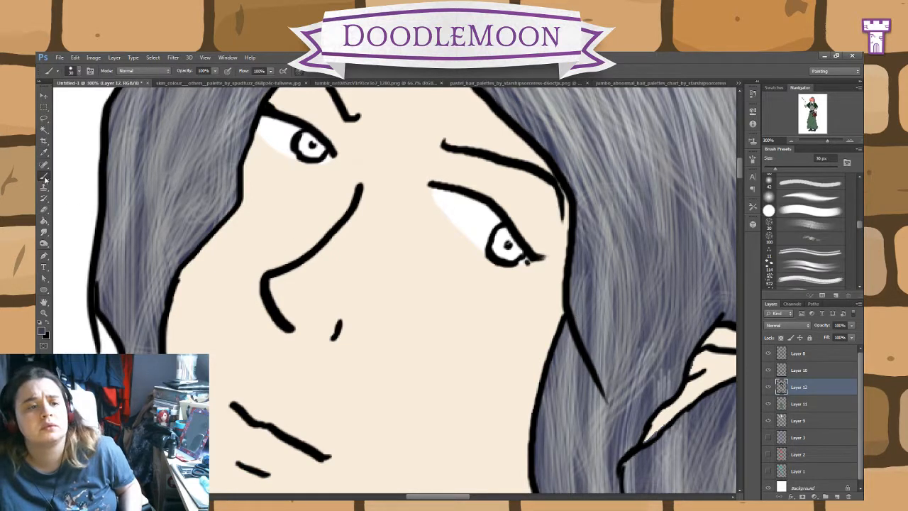
{"action": "left_click_drag", "start_coordinate": [501, 234], "coordinate": [506, 248]}
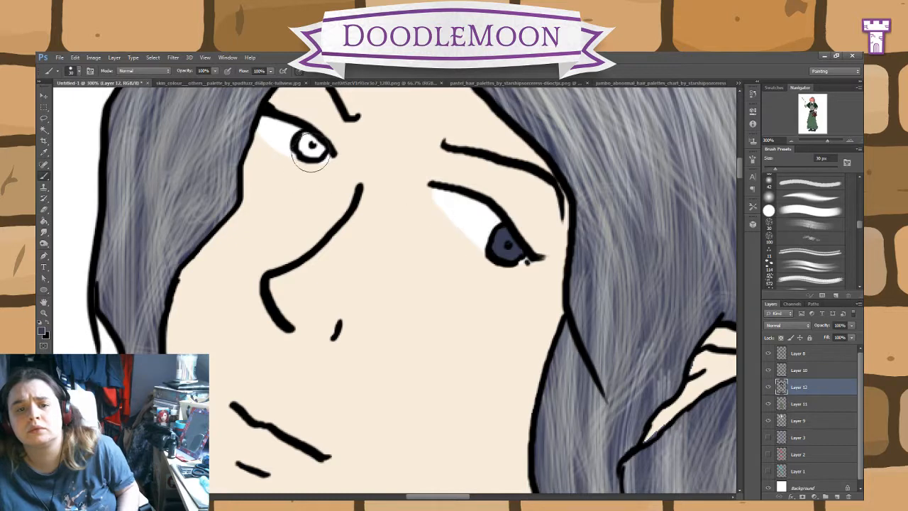
{"action": "left_click_drag", "start_coordinate": [312, 150], "coordinate": [303, 146]}
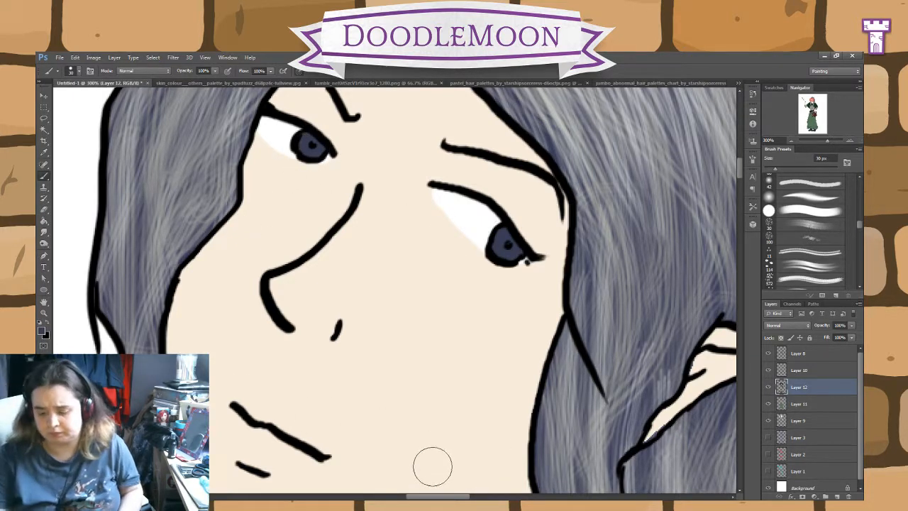
Step: Examine the cape and clasp area, toggling Layer 10's visibility to check which parts of the drawing it holds
{"action": "key", "text": "ctrl+minus"}
{"action": "key", "text": "ctrl+minus"}
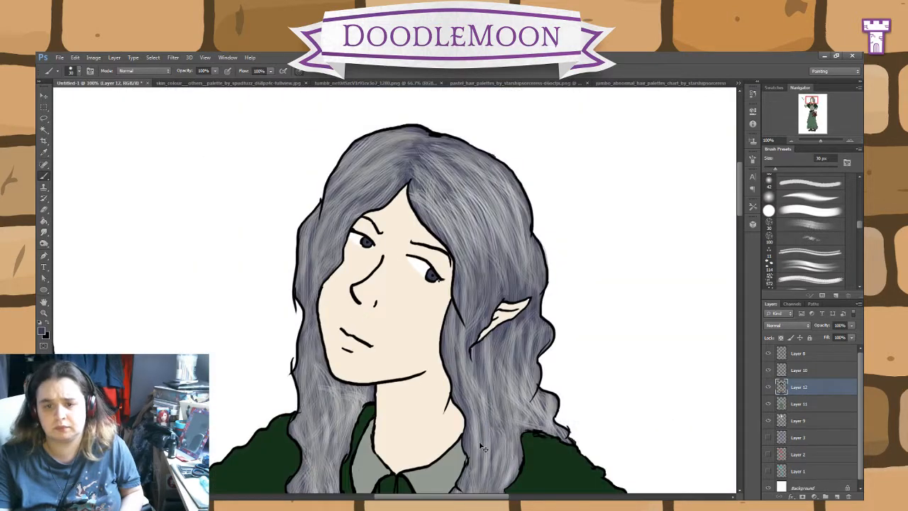
{"action": "left_click_drag", "start_coordinate": [499, 416], "coordinate": [592, 349]}
{"action": "left_click_drag", "start_coordinate": [516, 323], "coordinate": [378, 362]}
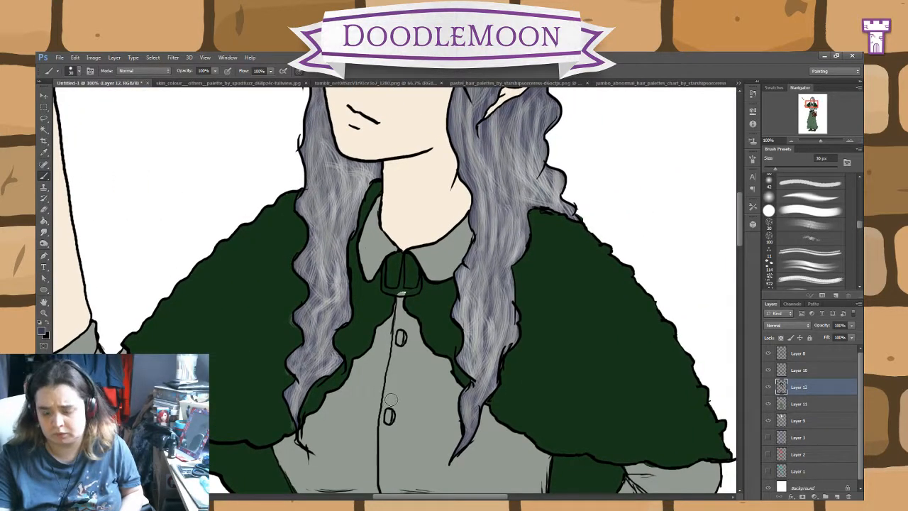
{"action": "left_click", "coordinate": [807, 371]}
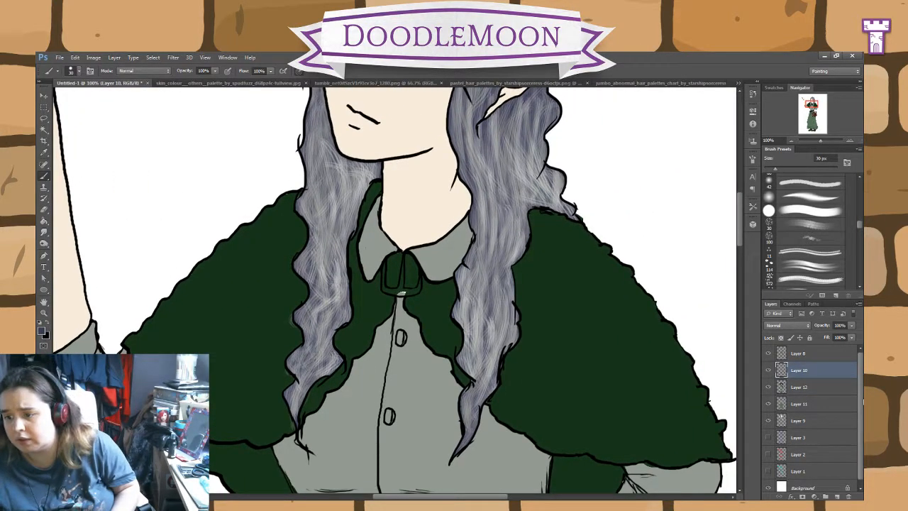
{"action": "left_click", "coordinate": [768, 374]}
{"action": "left_click", "coordinate": [768, 374]}
{"action": "left_click", "coordinate": [809, 388]}
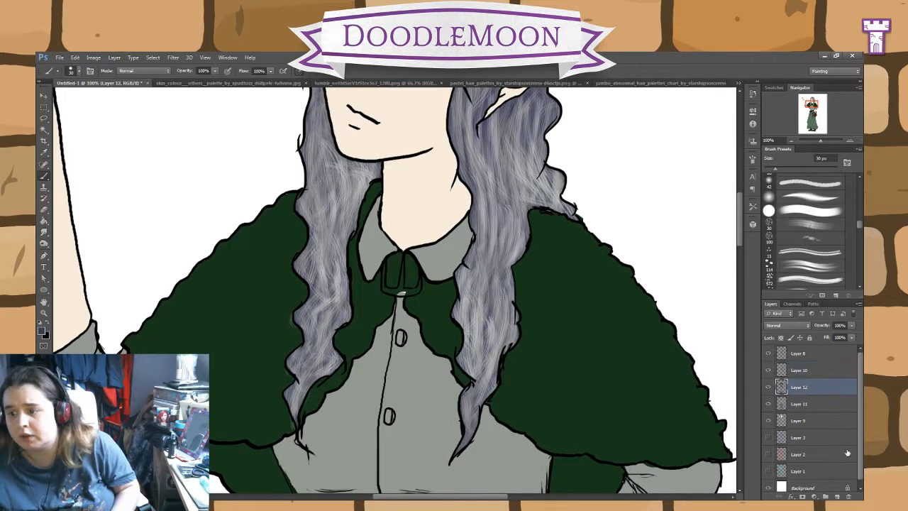
{"action": "left_click", "coordinate": [818, 378]}
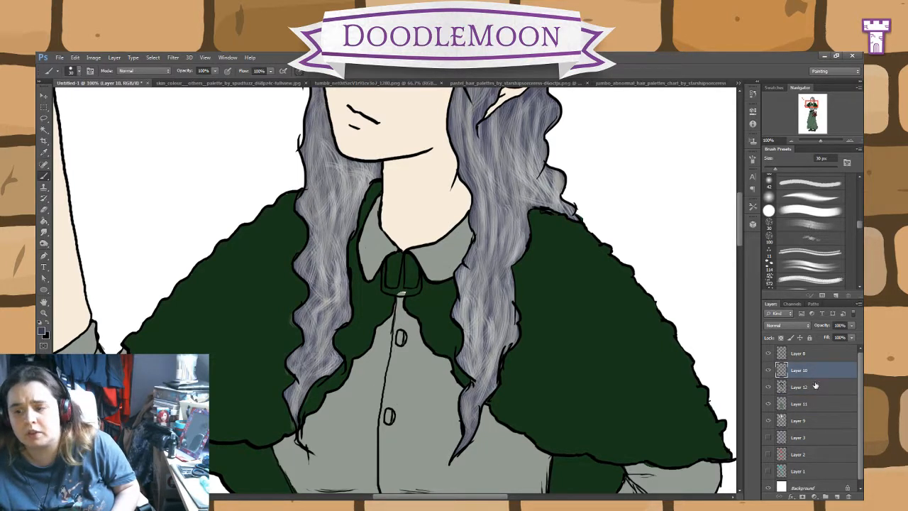
Step: Try a light lilac-grey dab on the frame of the cape clasp on Layer 10, and undo it
{"action": "key", "text": "i"}
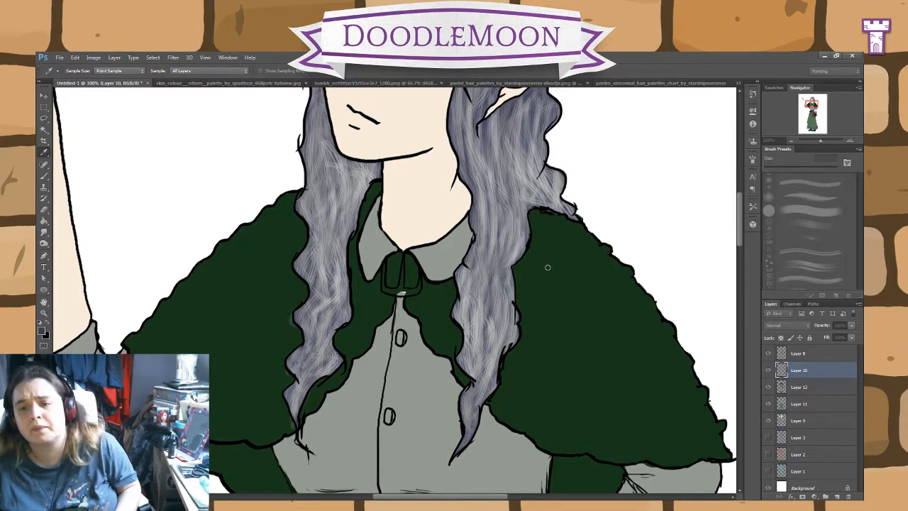
{"action": "left_click", "coordinate": [726, 243]}
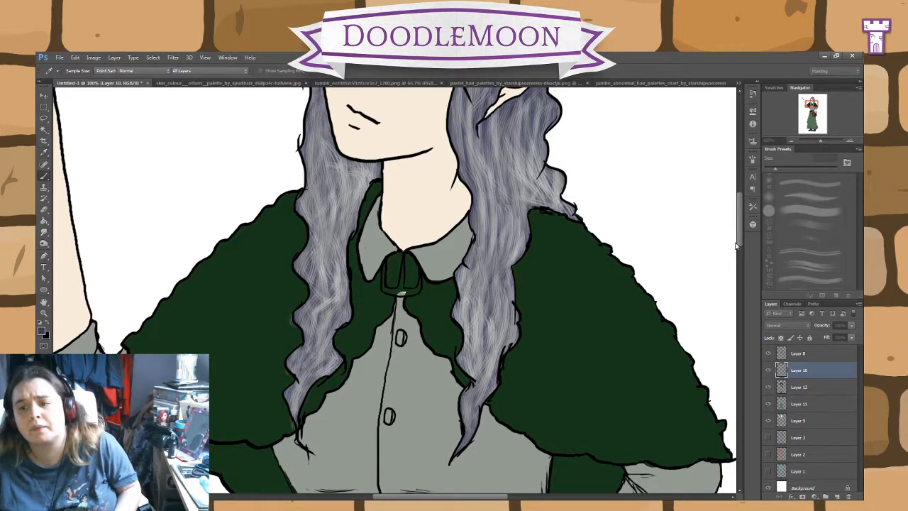
{"action": "left_click", "coordinate": [45, 154]}
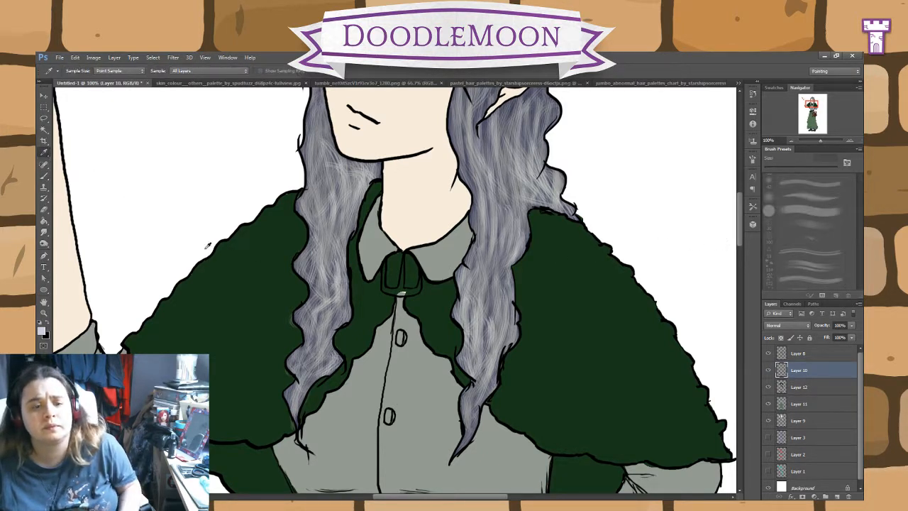
{"action": "key", "text": "b"}
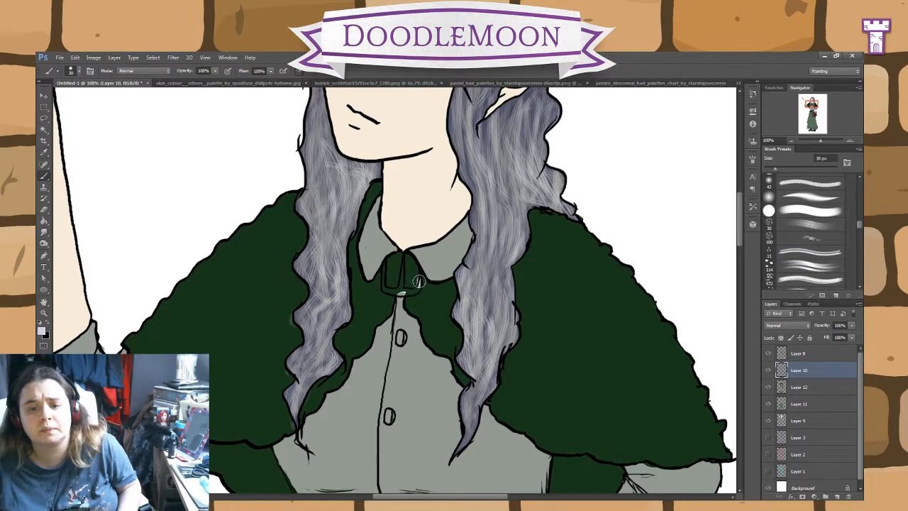
{"action": "key", "text": "ctrl+plus"}
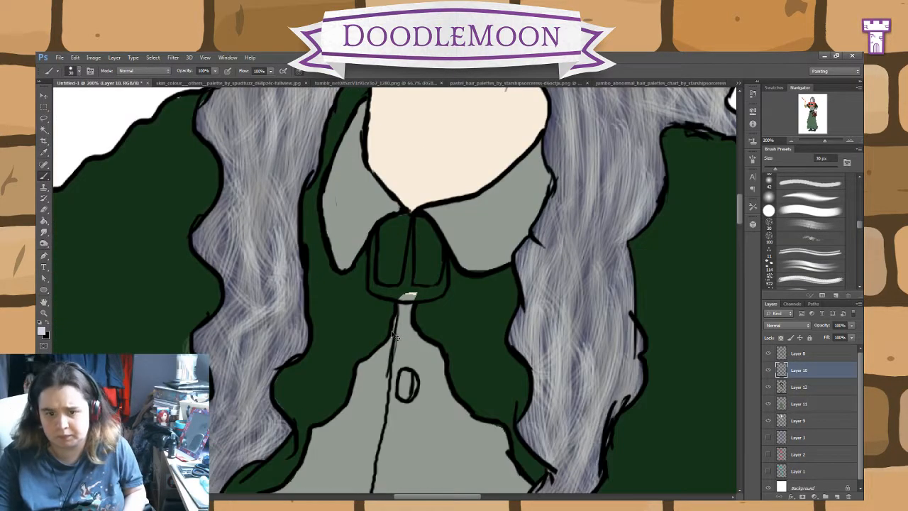
{"action": "key", "text": "ctrl+plus"}
{"action": "left_click", "coordinate": [460, 290]}
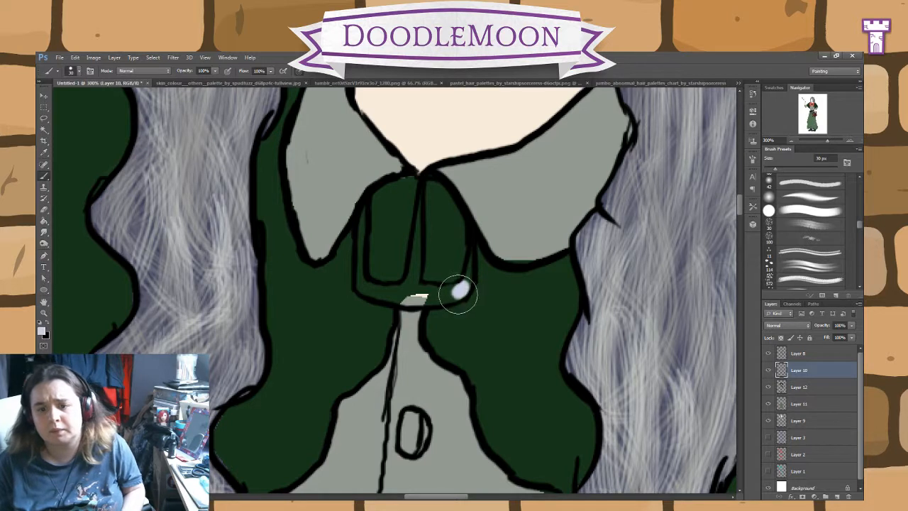
{"action": "key", "text": "ctrl+z"}
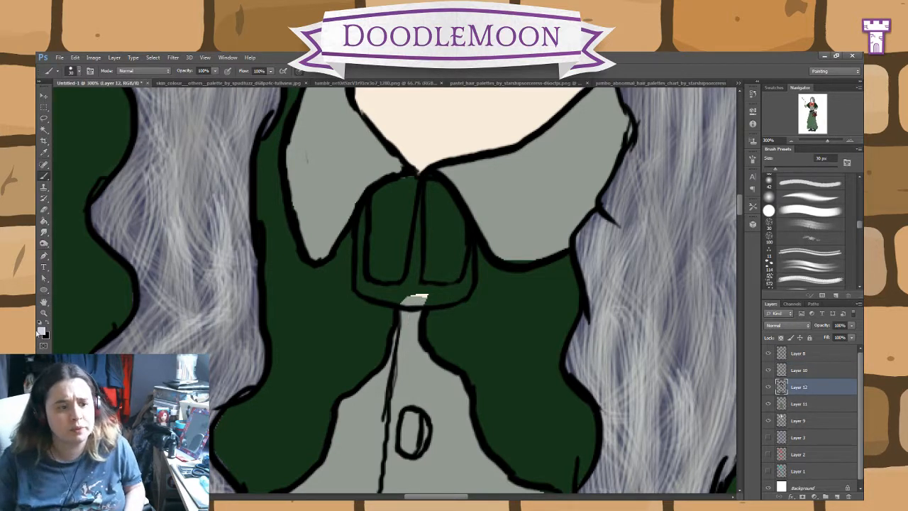
Step: Try a light lilac-grey dab of the soft brush on the cape clasp's frame on Layer 12, and undo it
{"action": "key", "text": "i"}
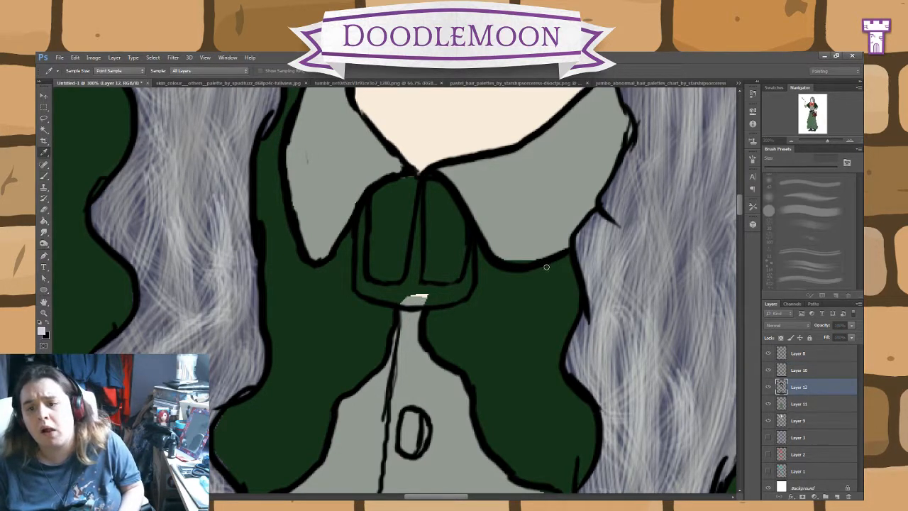
{"action": "key", "text": "b"}
{"action": "left_click", "coordinate": [454, 291]}
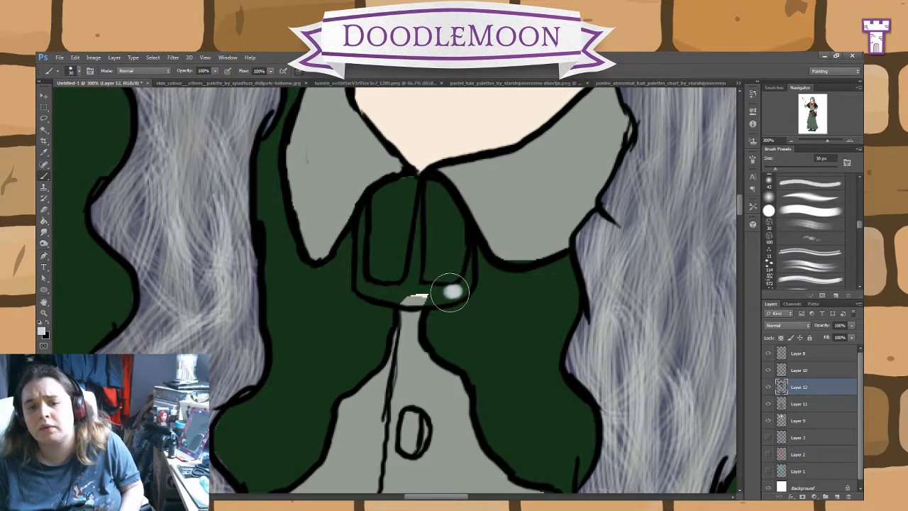
{"action": "key", "text": "ctrl+z"}
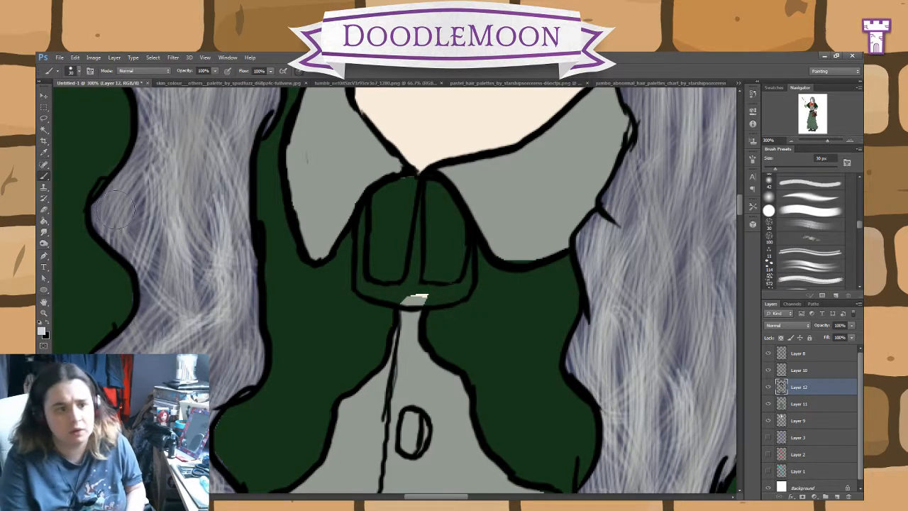
Step: Try painting the cape clasp's frame light lilac-grey on Layer 12 with a 20 px Pencil, and remove the paint
{"action": "key", "text": "shift+b"}
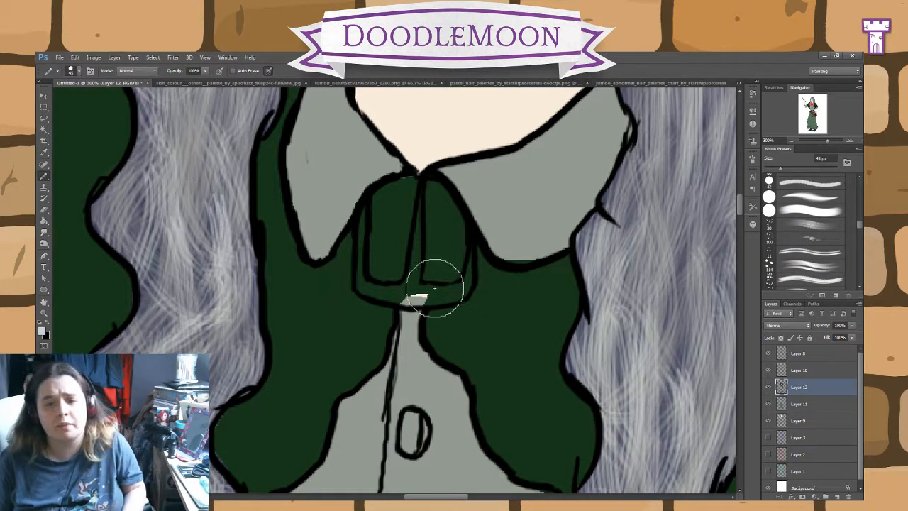
{"action": "key", "text": "bracketleft"}
{"action": "key", "text": "bracketleft"}
{"action": "key", "text": "bracketleft"}
{"action": "key", "text": "bracketleft"}
{"action": "key", "text": "bracketleft"}
{"action": "mouse_move", "coordinate": [453, 293]}
{"action": "left_mouse_down"}
{"action": "mouse_move", "coordinate": [471, 256]}
{"action": "mouse_move", "coordinate": [460, 284]}
{"action": "mouse_move", "coordinate": [401, 295]}
{"action": "mouse_move", "coordinate": [426, 294]}
{"action": "mouse_move", "coordinate": [369, 289]}
{"action": "mouse_move", "coordinate": [359, 279]}
{"action": "mouse_move", "coordinate": [361, 202]}
{"action": "left_mouse_up"}
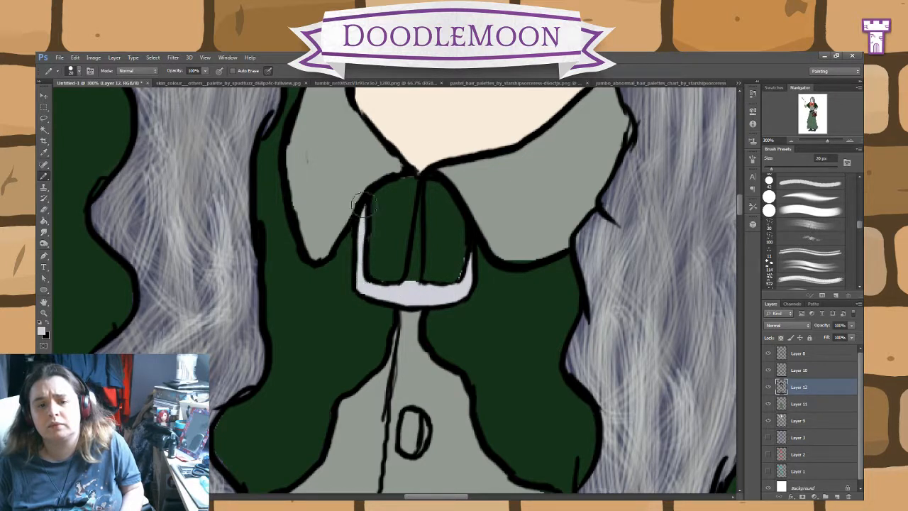
{"action": "left_click", "coordinate": [45, 211]}
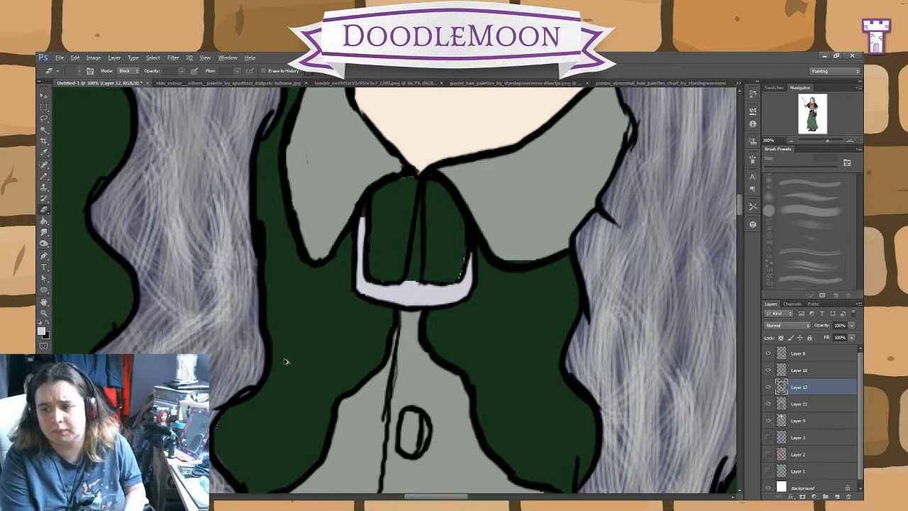
{"action": "mouse_move", "coordinate": [361, 213]}
{"action": "left_mouse_down"}
{"action": "mouse_move", "coordinate": [359, 274]}
{"action": "mouse_move", "coordinate": [447, 295]}
{"action": "mouse_move", "coordinate": [470, 256]}
{"action": "left_mouse_up"}
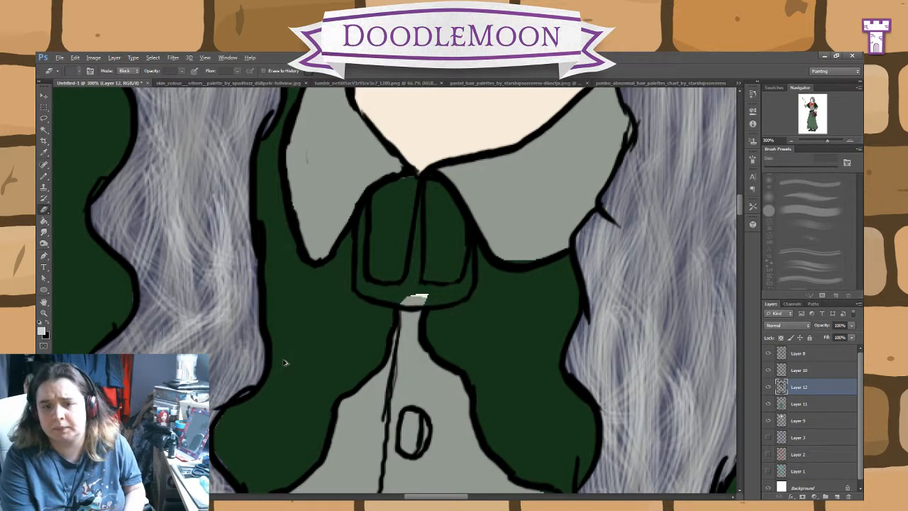
Step: Paint the cape clasp's frame and central bar light lilac-grey on Layer 10 with the 20 px Pencil
{"action": "left_click", "coordinate": [823, 371]}
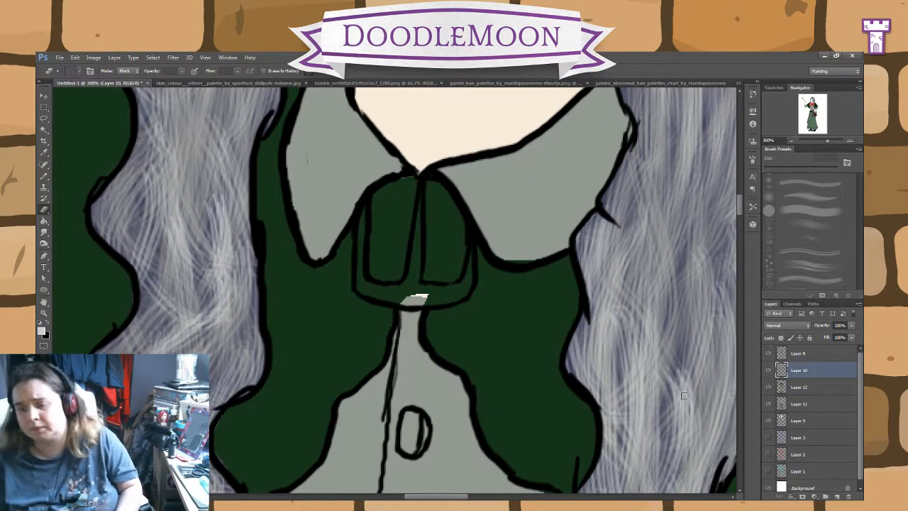
{"action": "left_click", "coordinate": [47, 178]}
{"action": "scroll", "coordinate": [537, 186], "scroll_direction": "up", "scroll_amount": 10}
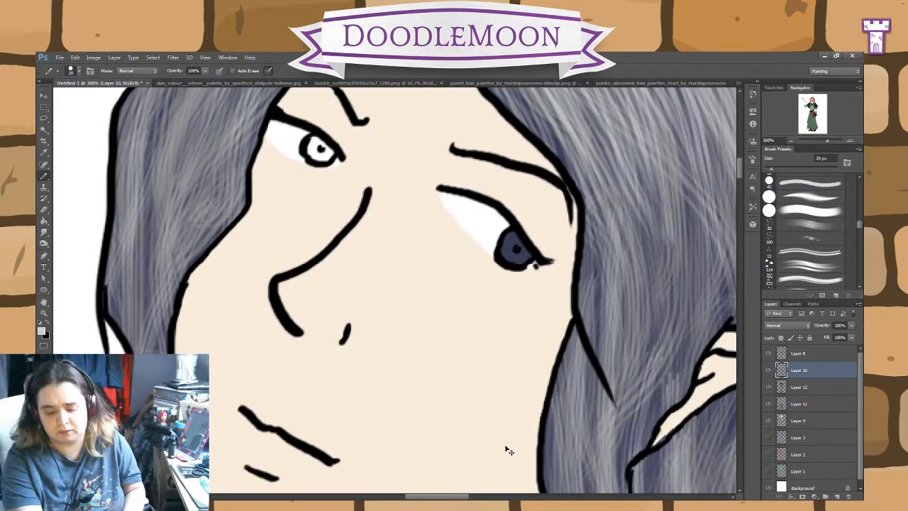
{"action": "left_click", "coordinate": [508, 450], "text": "ctrl"}
{"action": "scroll", "coordinate": [509, 302], "scroll_direction": "down", "scroll_amount": 10}
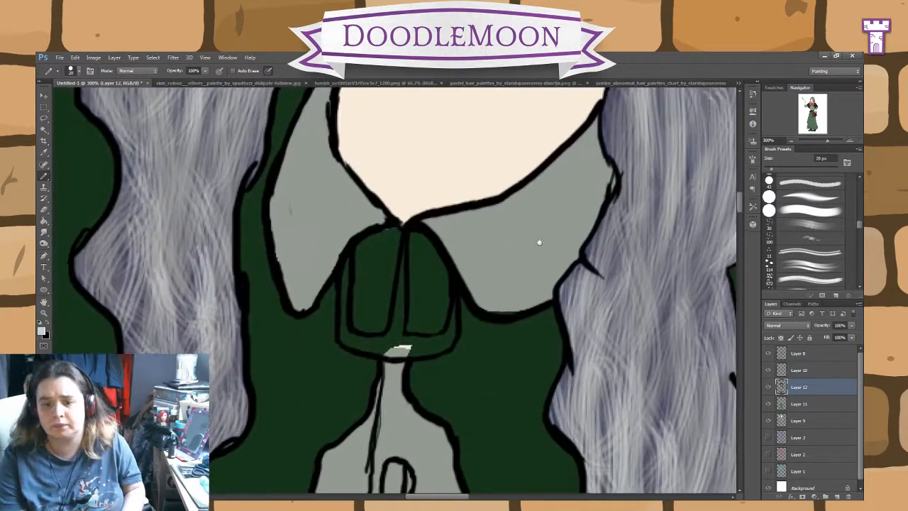
{"action": "left_click", "coordinate": [816, 372]}
{"action": "mouse_move", "coordinate": [399, 334]}
{"action": "left_mouse_down"}
{"action": "mouse_move", "coordinate": [428, 346]}
{"action": "mouse_move", "coordinate": [450, 331]}
{"action": "mouse_move", "coordinate": [457, 291]}
{"action": "left_mouse_up"}
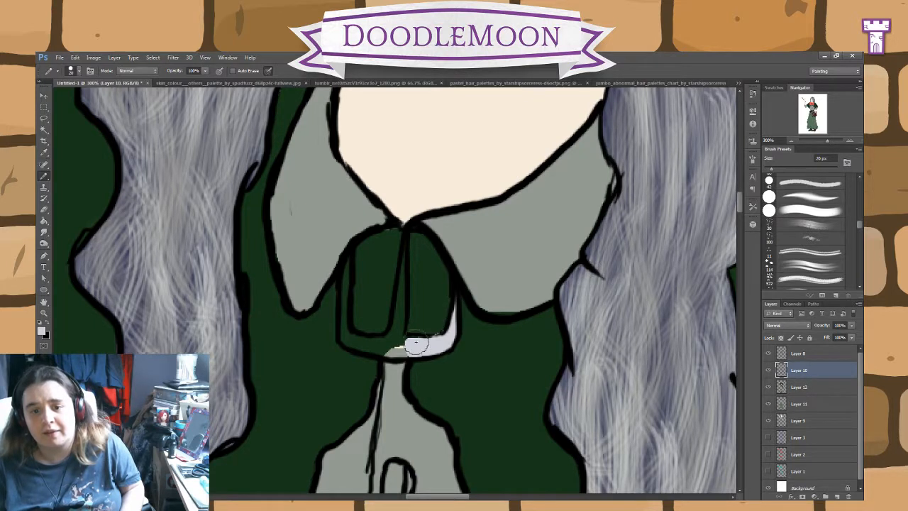
{"action": "mouse_move", "coordinate": [416, 346]}
{"action": "left_mouse_down"}
{"action": "mouse_move", "coordinate": [403, 238]}
{"action": "mouse_move", "coordinate": [388, 342]}
{"action": "mouse_move", "coordinate": [349, 338]}
{"action": "mouse_move", "coordinate": [346, 325]}
{"action": "mouse_move", "coordinate": [348, 336]}
{"action": "mouse_move", "coordinate": [346, 277]}
{"action": "left_mouse_up"}
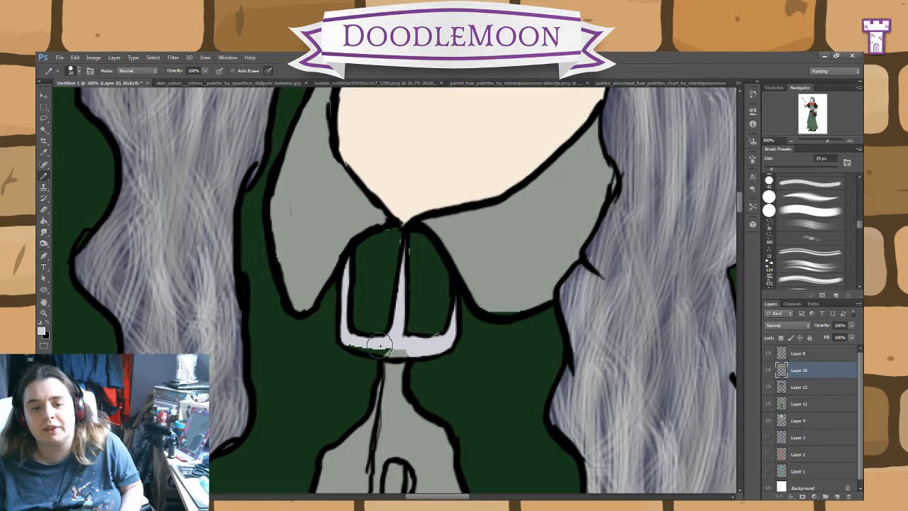
{"action": "mouse_move", "coordinate": [379, 345]}
{"action": "left_mouse_down"}
{"action": "mouse_move", "coordinate": [348, 342]}
{"action": "mouse_move", "coordinate": [394, 346]}
{"action": "mouse_move", "coordinate": [383, 347]}
{"action": "left_mouse_up"}
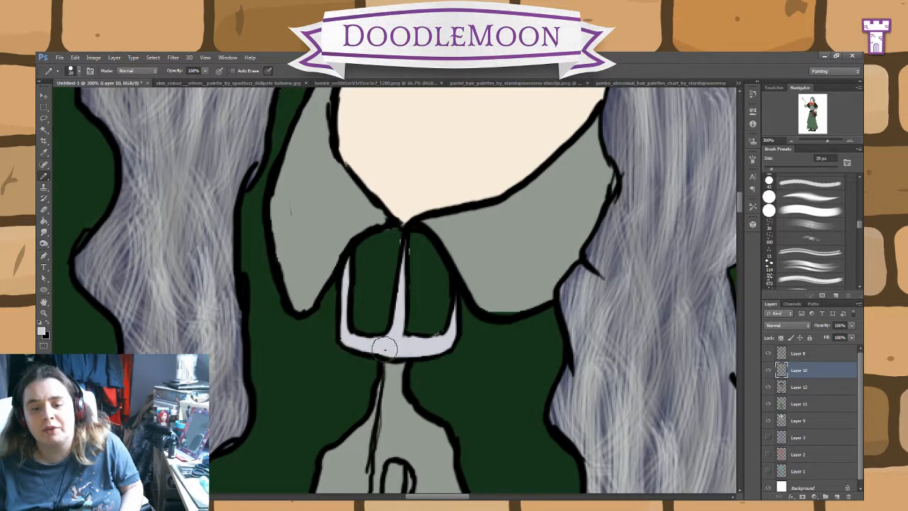
Step: Clean up the edges of the cape clasp and sample the cape's dark green as the second colour
{"action": "left_click", "coordinate": [44, 210]}
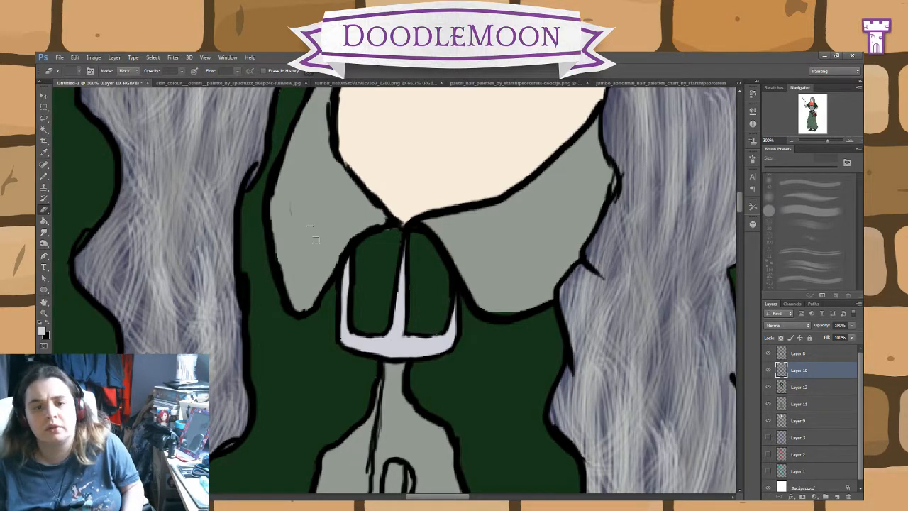
{"action": "left_click", "coordinate": [800, 388]}
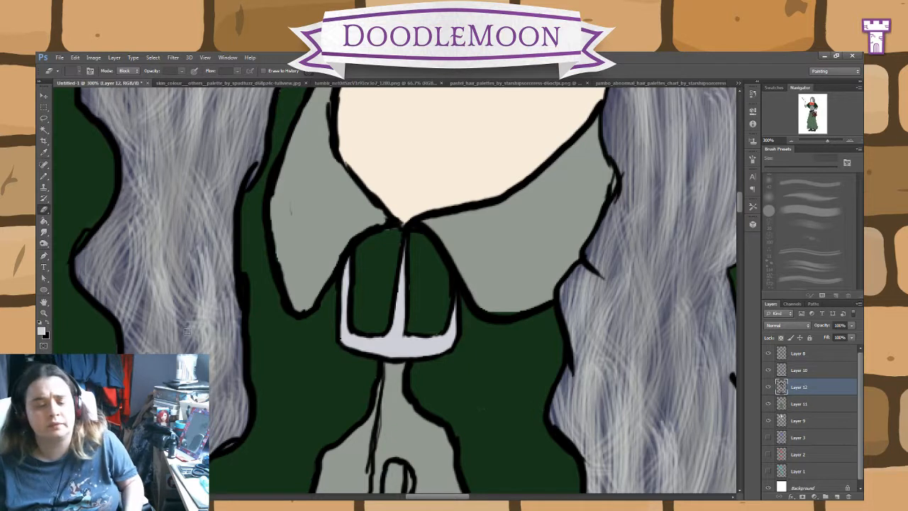
{"action": "left_click", "coordinate": [44, 176]}
{"action": "left_click", "coordinate": [44, 152]}
{"action": "left_click", "coordinate": [308, 357]}
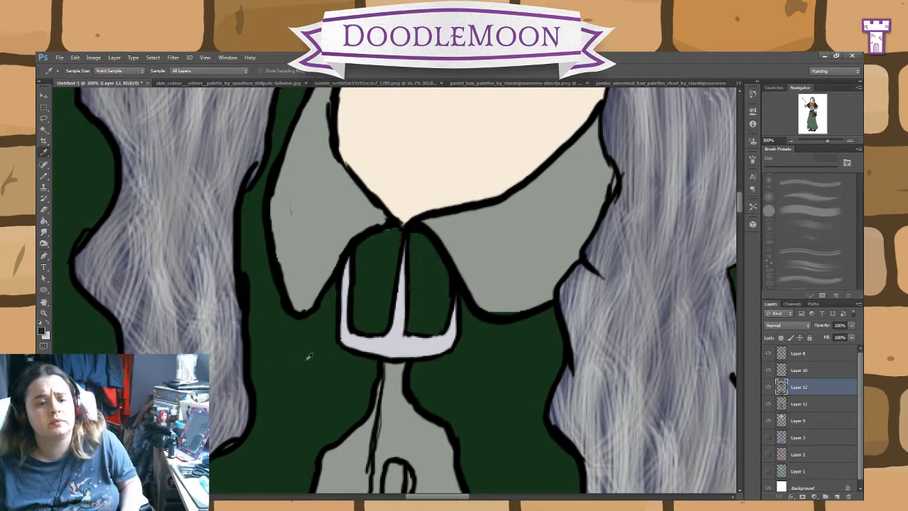
{"action": "left_click", "coordinate": [44, 176]}
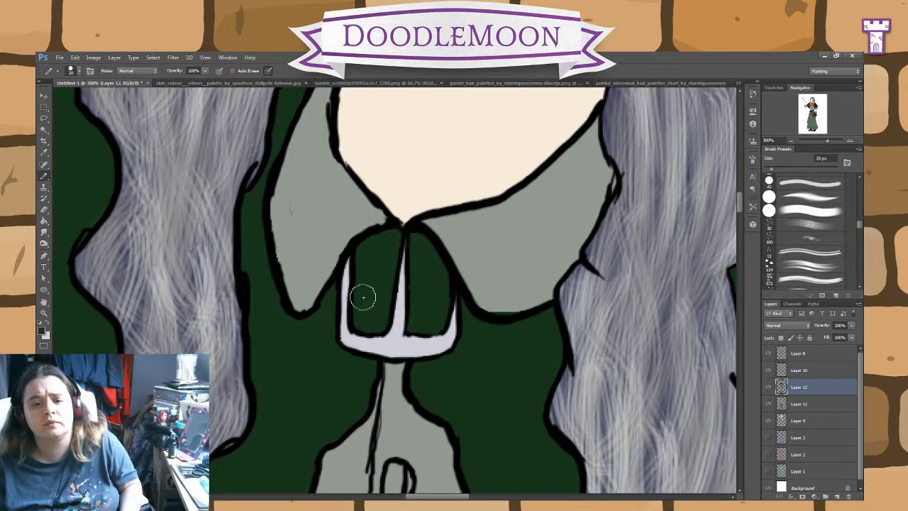
{"action": "left_click", "coordinate": [802, 371]}
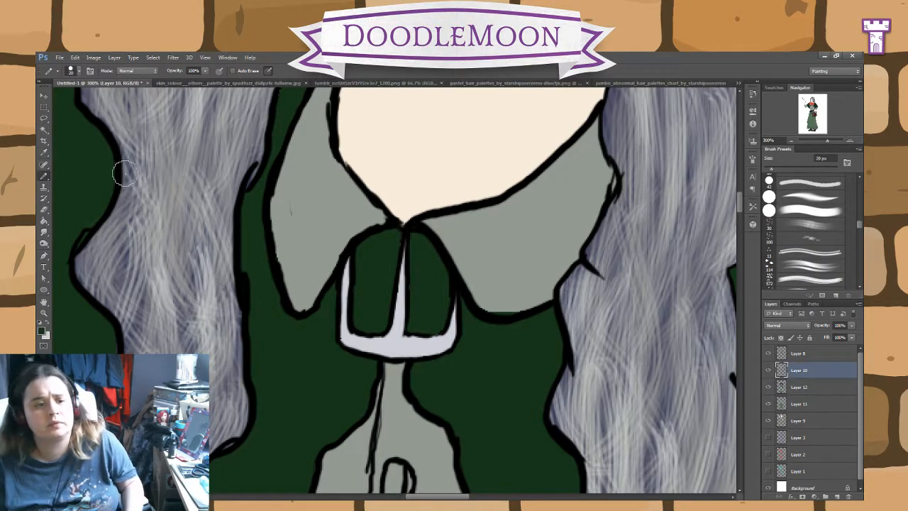
{"action": "left_click", "coordinate": [44, 210]}
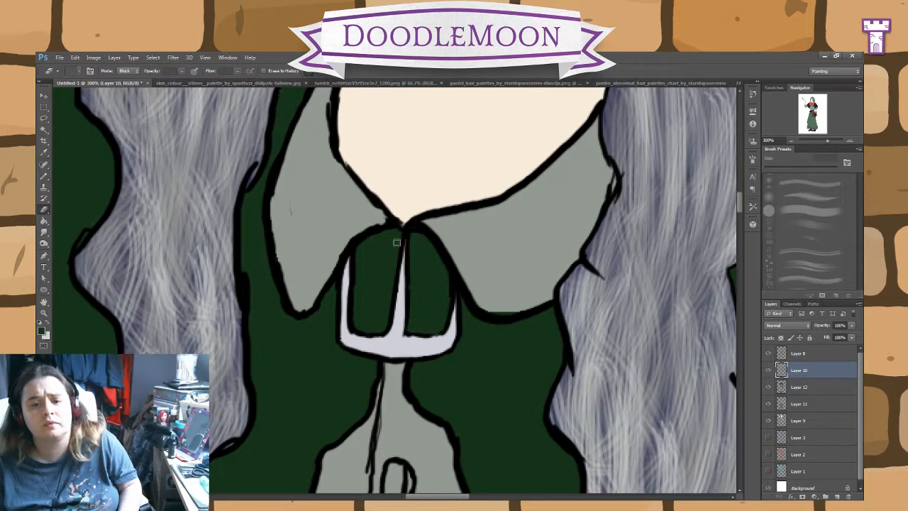
Step: Paint the buttons down the front of the grey shirt light lilac-grey on Layer 10 with the 20 px Pencil
{"action": "left_click", "coordinate": [44, 176]}
{"action": "scroll", "coordinate": [434, 385], "scroll_direction": "down", "scroll_amount": 15}
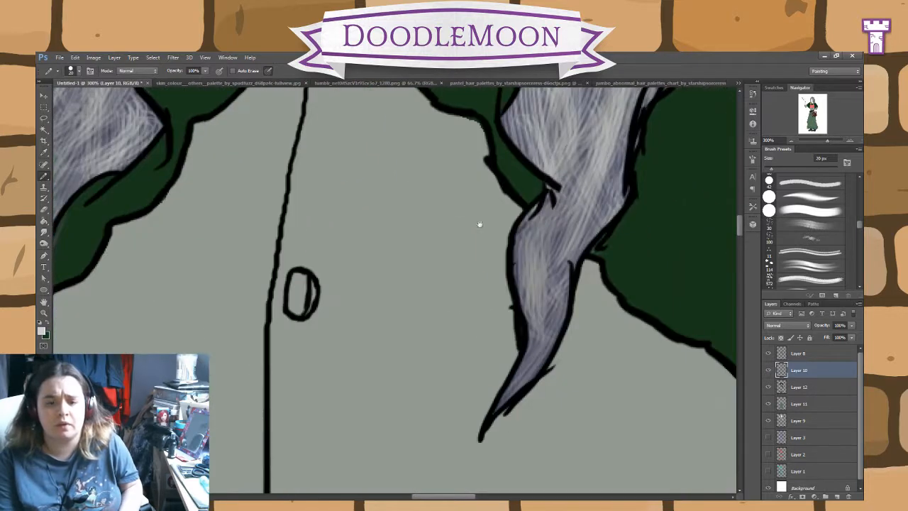
{"action": "scroll", "coordinate": [444, 267], "scroll_direction": "up", "scroll_amount": 10}
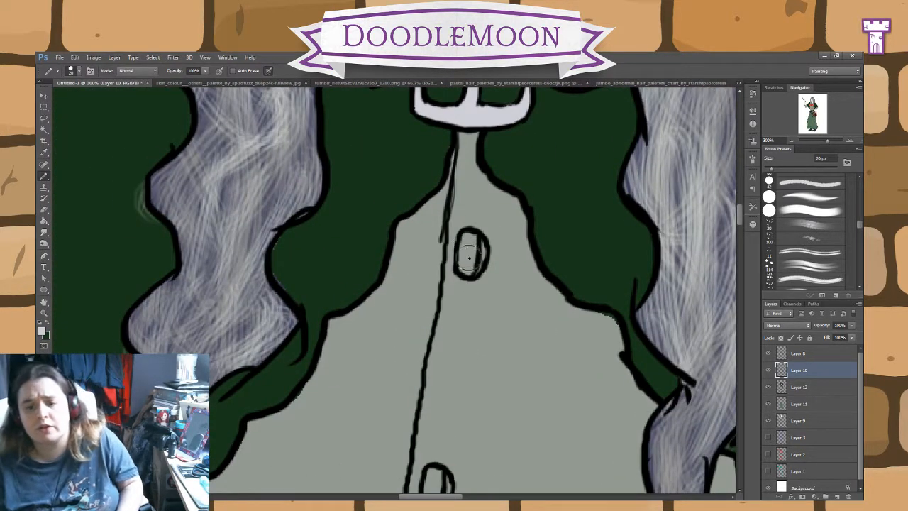
{"action": "left_click_drag", "start_coordinate": [469, 258], "coordinate": [471, 242]}
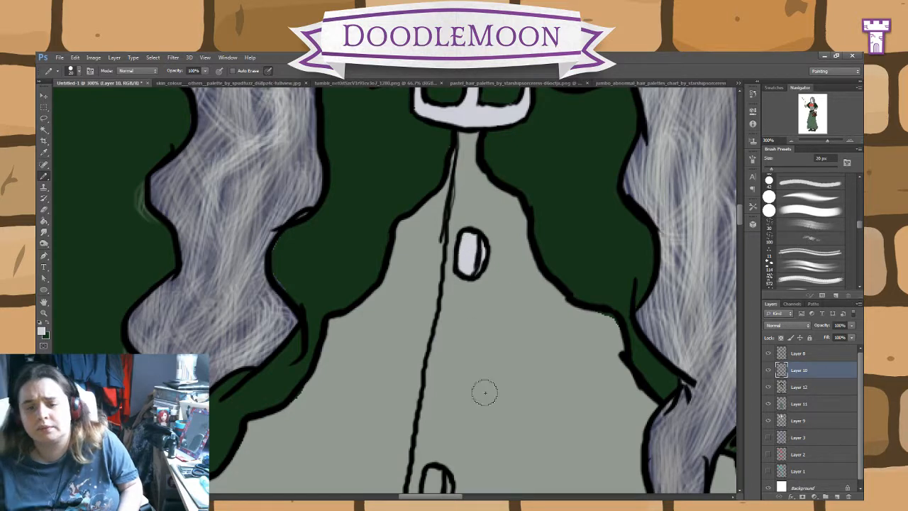
{"action": "left_click_drag", "start_coordinate": [518, 426], "coordinate": [491, 242]}
{"action": "left_click_drag", "start_coordinate": [409, 309], "coordinate": [412, 297]}
{"action": "left_click_drag", "start_coordinate": [472, 389], "coordinate": [454, 105]}
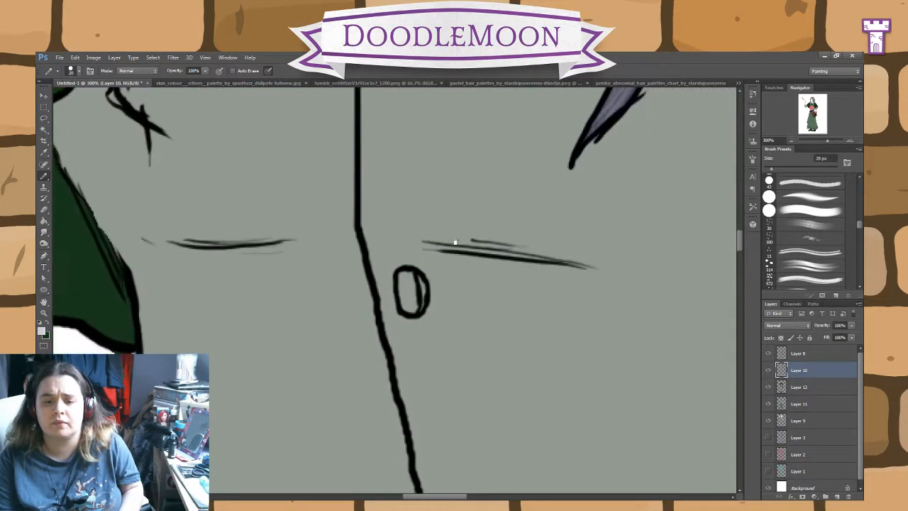
{"action": "left_click_drag", "start_coordinate": [414, 310], "coordinate": [409, 287]}
{"action": "left_click_drag", "start_coordinate": [472, 388], "coordinate": [419, 141]}
{"action": "left_click_drag", "start_coordinate": [413, 305], "coordinate": [409, 276]}
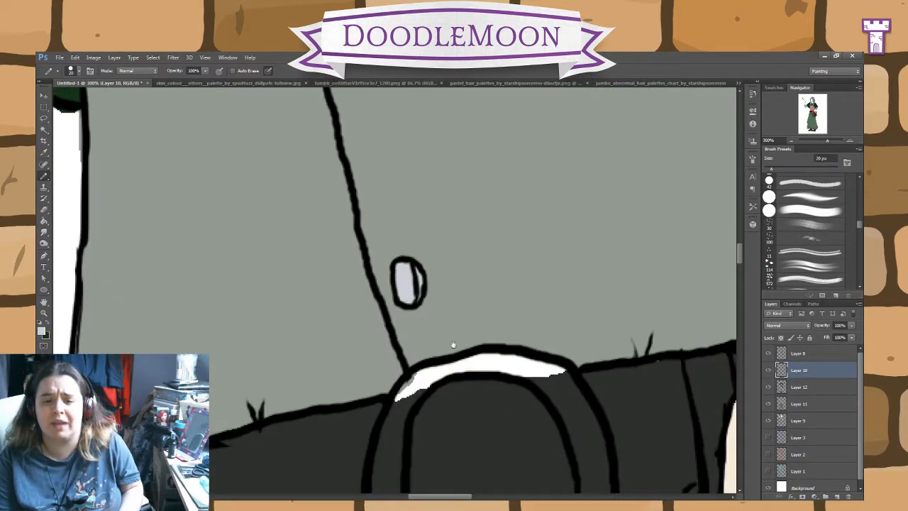
Step: Paint the belt buckle's frame and prong light lilac-grey on Layer 10, erasing the spill around its edges
{"action": "mouse_move", "coordinate": [453, 345]}
{"action": "left_mouse_down"}
{"action": "mouse_move", "coordinate": [368, 160]}
{"action": "mouse_move", "coordinate": [405, 146]}
{"action": "mouse_move", "coordinate": [389, 152]}
{"action": "mouse_move", "coordinate": [446, 165]}
{"action": "mouse_move", "coordinate": [487, 207]}
{"action": "mouse_move", "coordinate": [469, 195]}
{"action": "mouse_move", "coordinate": [502, 321]}
{"action": "mouse_move", "coordinate": [482, 419]}
{"action": "mouse_move", "coordinate": [379, 450]}
{"action": "mouse_move", "coordinate": [351, 445]}
{"action": "mouse_move", "coordinate": [318, 405]}
{"action": "mouse_move", "coordinate": [297, 348]}
{"action": "left_mouse_up"}
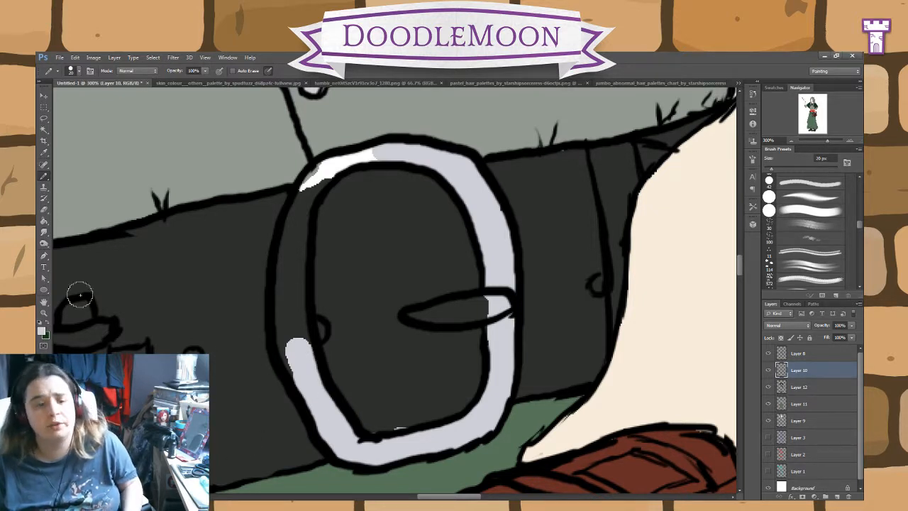
{"action": "left_click", "coordinate": [43, 210]}
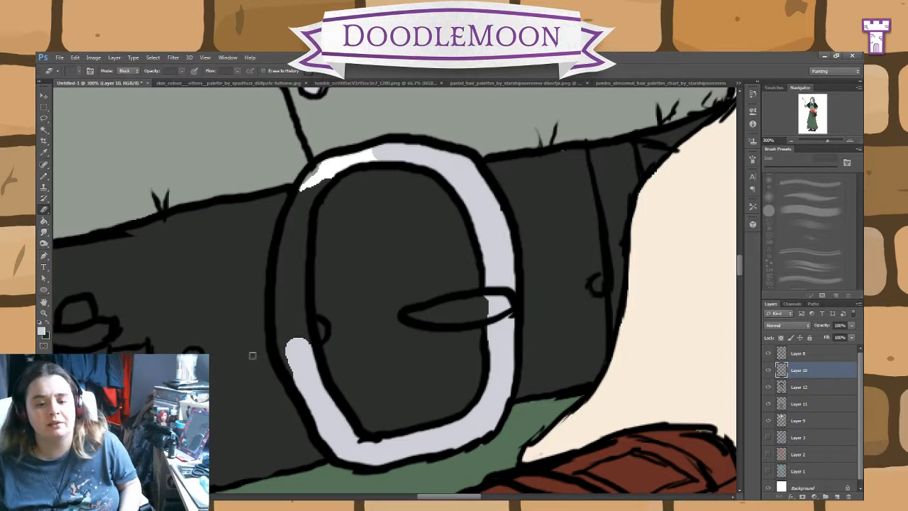
{"action": "left_click", "coordinate": [43, 177]}
{"action": "mouse_move", "coordinate": [300, 349]}
{"action": "left_mouse_down"}
{"action": "mouse_move", "coordinate": [289, 249]}
{"action": "mouse_move", "coordinate": [294, 240]}
{"action": "mouse_move", "coordinate": [295, 310]}
{"action": "mouse_move", "coordinate": [293, 227]}
{"action": "mouse_move", "coordinate": [291, 241]}
{"action": "mouse_move", "coordinate": [305, 207]}
{"action": "left_mouse_up"}
{"action": "left_click_drag", "start_coordinate": [325, 172], "coordinate": [383, 150]}
{"action": "left_click", "coordinate": [44, 210]}
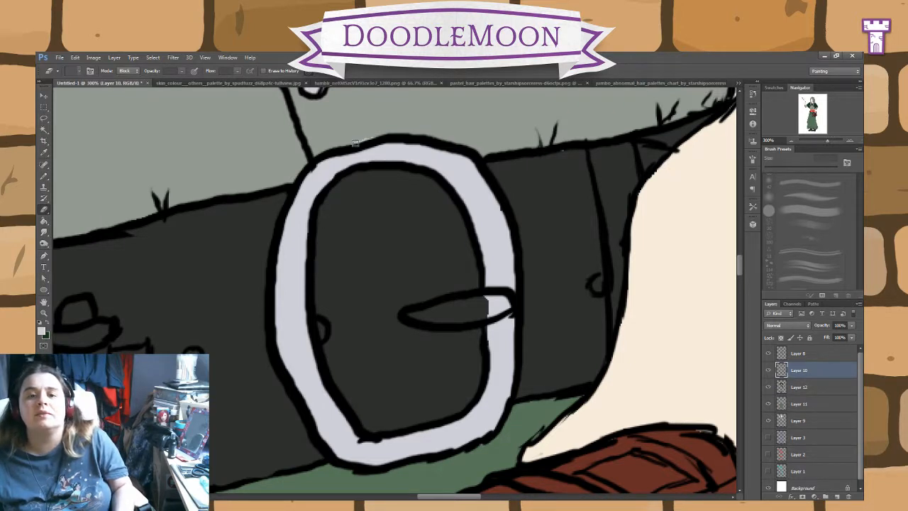
{"action": "left_click", "coordinate": [44, 176]}
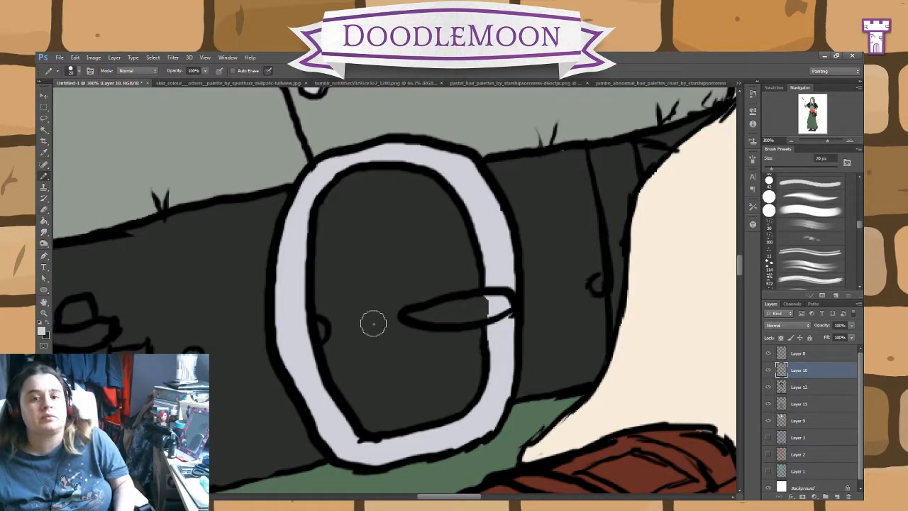
{"action": "mouse_move", "coordinate": [486, 301]}
{"action": "left_mouse_down"}
{"action": "mouse_move", "coordinate": [442, 310]}
{"action": "mouse_move", "coordinate": [455, 320]}
{"action": "mouse_move", "coordinate": [415, 316]}
{"action": "left_mouse_up"}
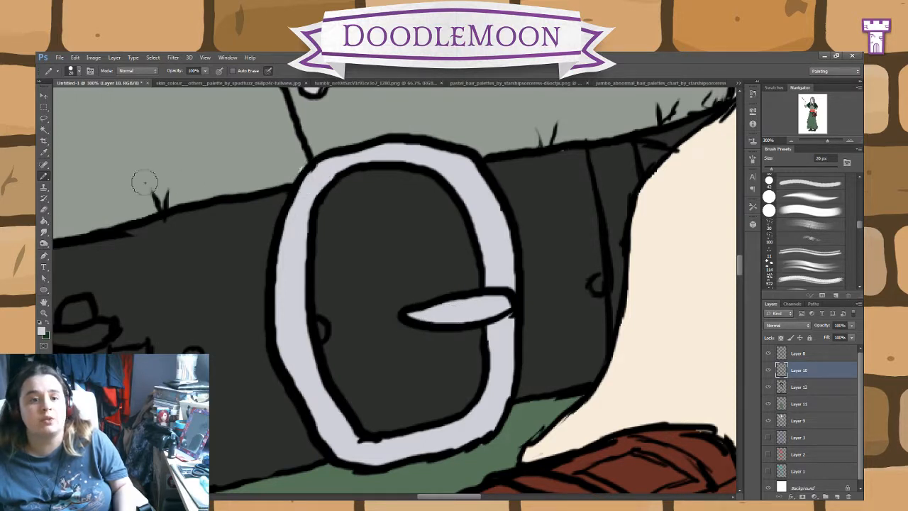
{"action": "left_click", "coordinate": [44, 209]}
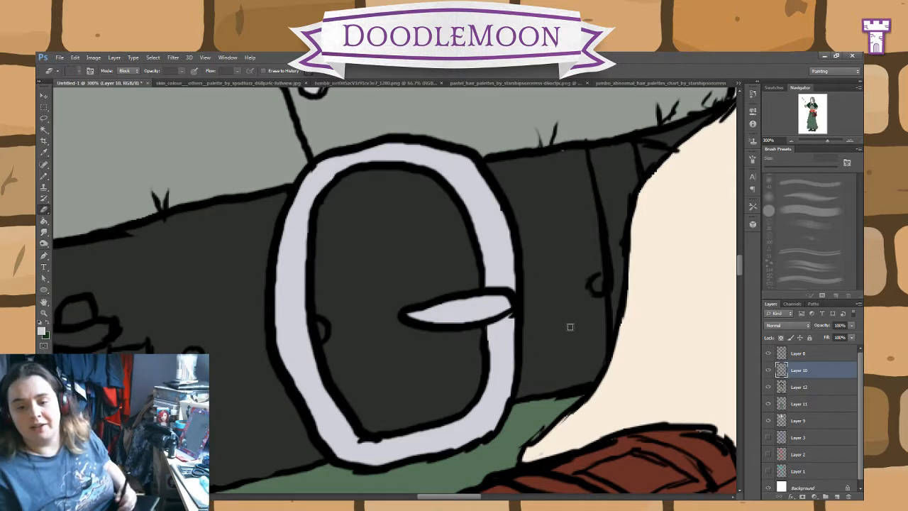
Step: Sample cream and outline the upper and side edges of the book's pages on Layer 10 with the 20 px Pencil
{"action": "left_click_drag", "start_coordinate": [566, 354], "coordinate": [515, 170]}
{"action": "left_click_drag", "start_coordinate": [710, 278], "coordinate": [517, 257]}
{"action": "left_click_drag", "start_coordinate": [588, 363], "coordinate": [603, 291]}
{"action": "mouse_move", "coordinate": [393, 440]}
{"action": "left_mouse_down"}
{"action": "mouse_move", "coordinate": [567, 287]}
{"action": "mouse_move", "coordinate": [609, 213]}
{"action": "left_mouse_up"}
{"action": "key", "text": "ctrl+minus"}
{"action": "left_click_drag", "start_coordinate": [518, 323], "coordinate": [439, 218]}
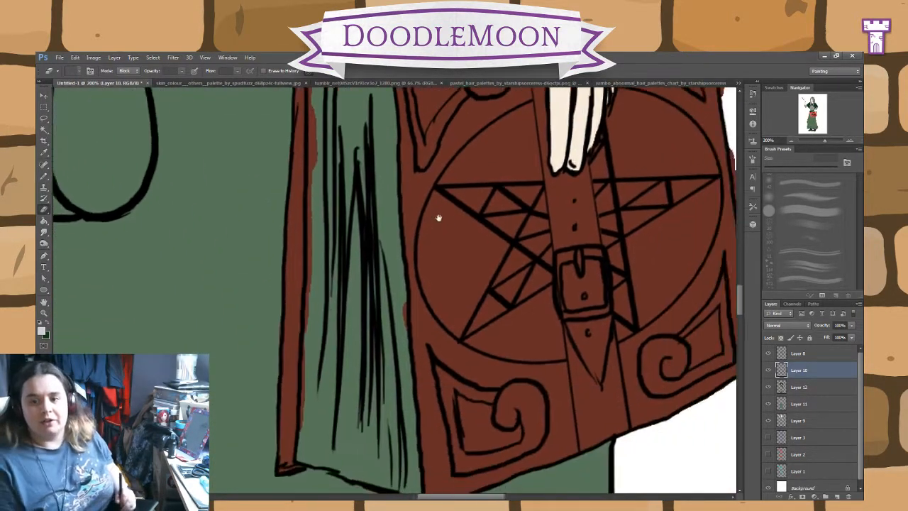
{"action": "left_click_drag", "start_coordinate": [336, 176], "coordinate": [353, 271]}
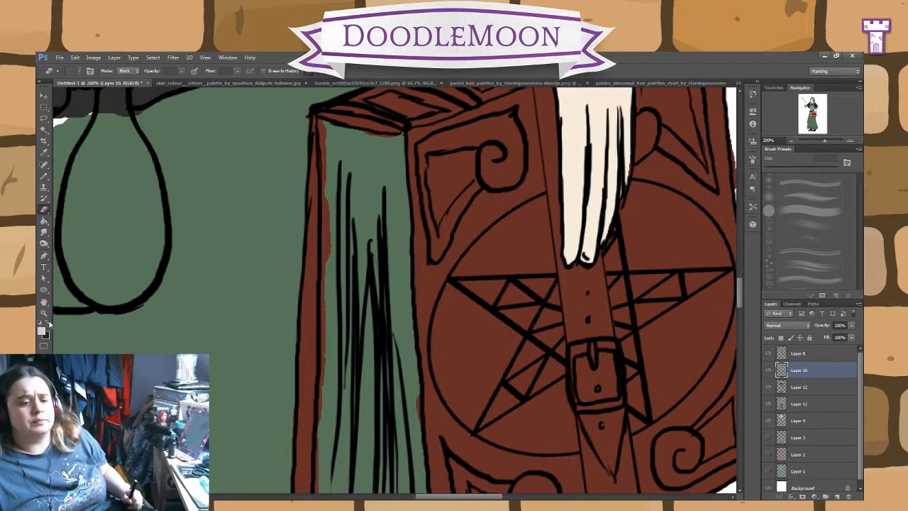
{"action": "key", "text": "i"}
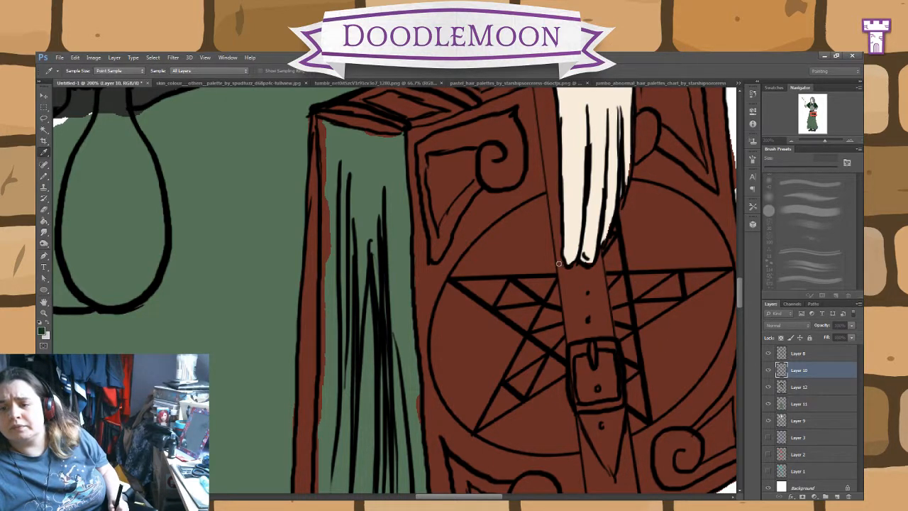
{"action": "key", "text": "e"}
{"action": "key", "text": "b"}
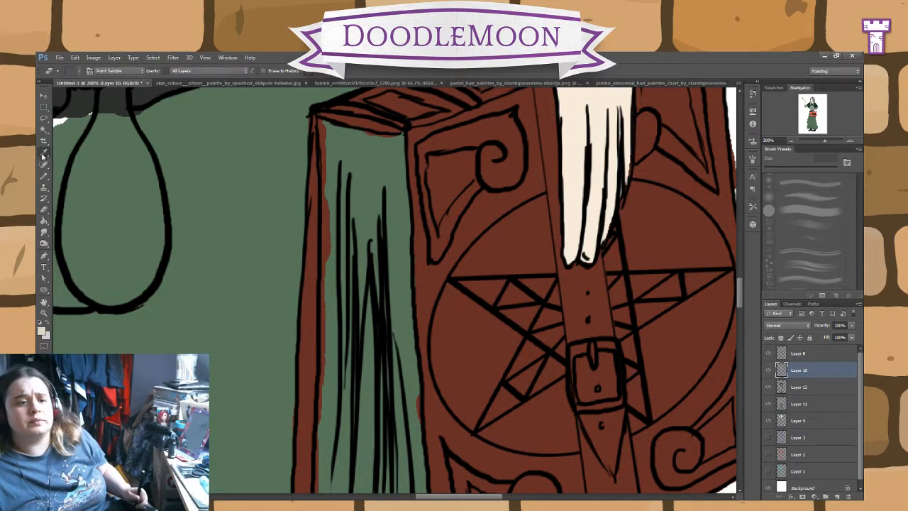
{"action": "mouse_move", "coordinate": [350, 223]}
{"action": "left_mouse_down"}
{"action": "mouse_move", "coordinate": [335, 247]}
{"action": "mouse_move", "coordinate": [332, 224]}
{"action": "mouse_move", "coordinate": [330, 255]}
{"action": "mouse_move", "coordinate": [322, 122]}
{"action": "mouse_move", "coordinate": [402, 137]}
{"action": "mouse_move", "coordinate": [419, 484]}
{"action": "left_mouse_up"}
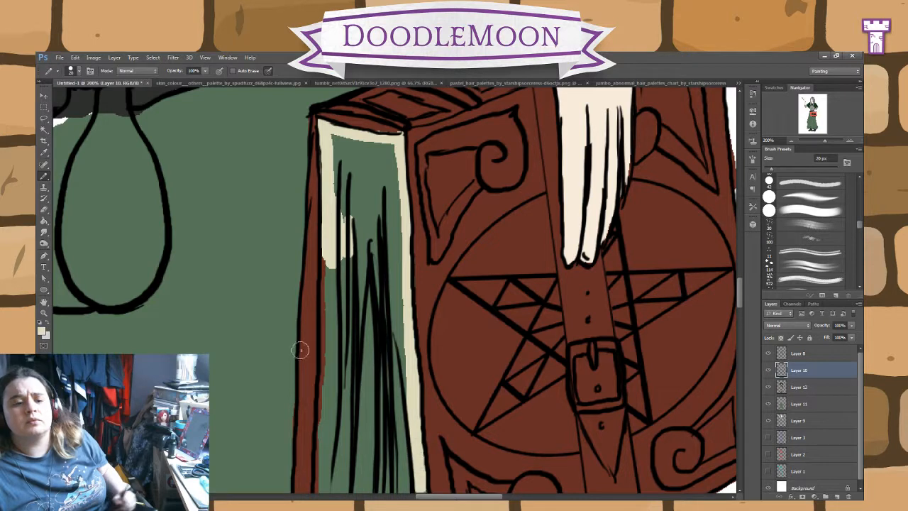
Step: Sample the book cover's brown, paint a border along the bottom of the pages on Layer 12, and fill the page area brown
{"action": "left_click", "coordinate": [44, 152]}
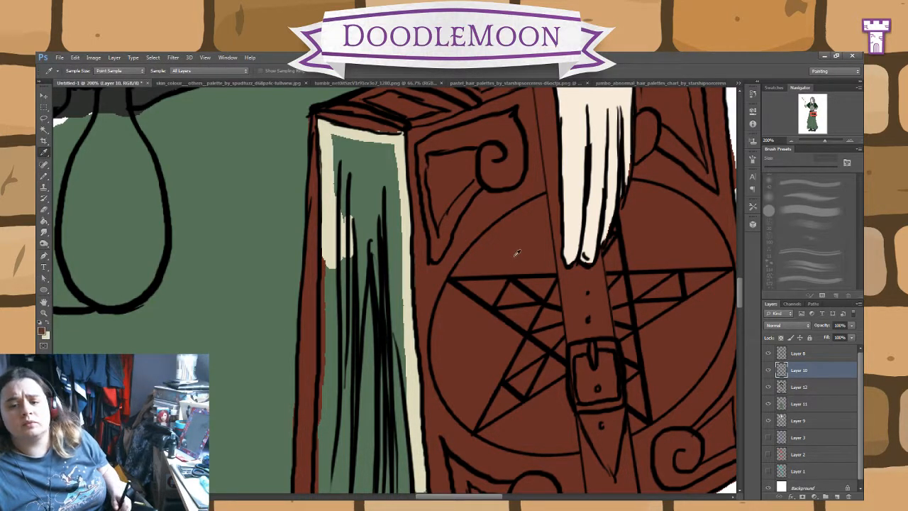
{"action": "left_click", "coordinate": [44, 177]}
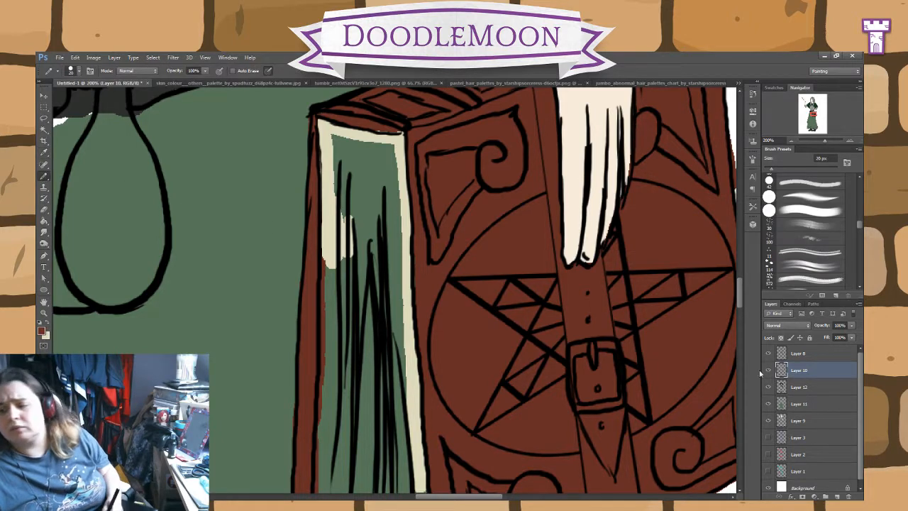
{"action": "left_click", "coordinate": [800, 388]}
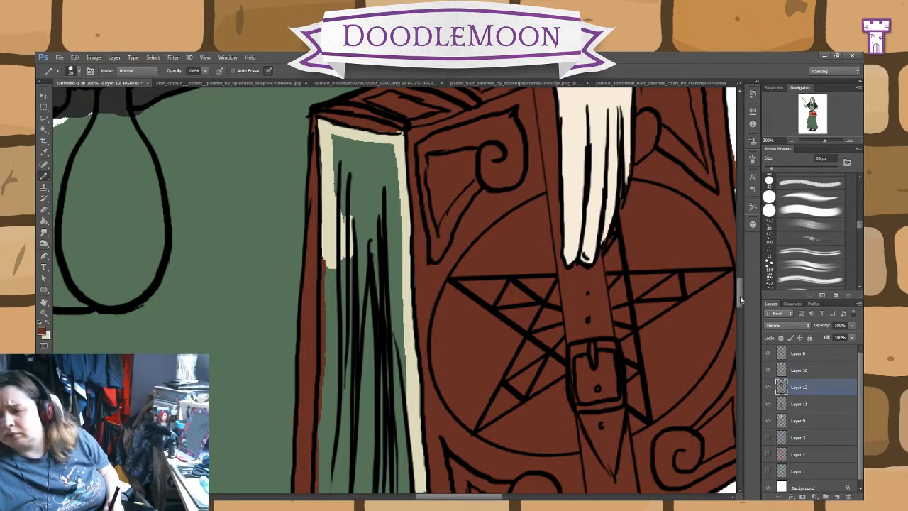
{"action": "scroll", "coordinate": [709, 301], "scroll_direction": "down", "scroll_amount": 5}
{"action": "scroll", "coordinate": [735, 312], "scroll_direction": "up", "scroll_amount": 5}
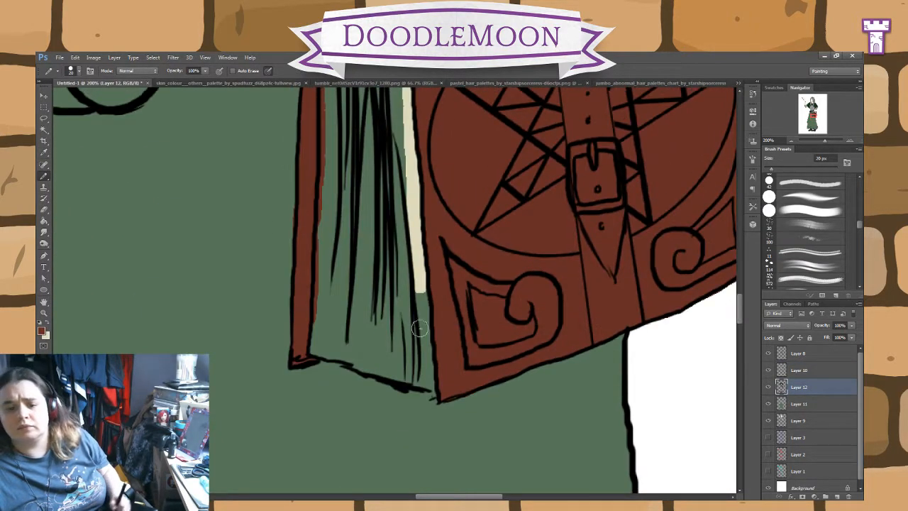
{"action": "left_click_drag", "start_coordinate": [311, 345], "coordinate": [394, 353]}
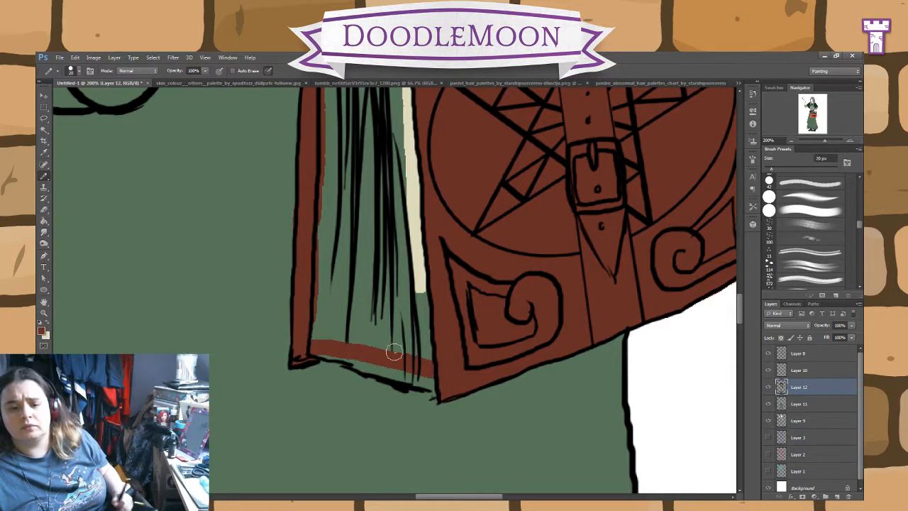
{"action": "left_click", "coordinate": [43, 220]}
{"action": "left_click", "coordinate": [410, 307]}
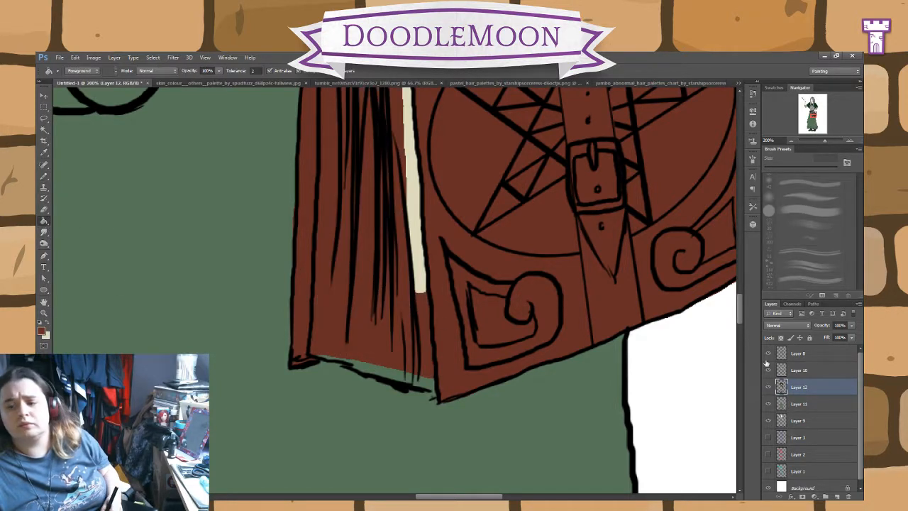
Step: Continue the cream outline on Layer 10 along the bottom and lower side edges of the book's pages with the 20 px Pencil
{"action": "scroll", "coordinate": [702, 284], "scroll_direction": "up", "scroll_amount": 6}
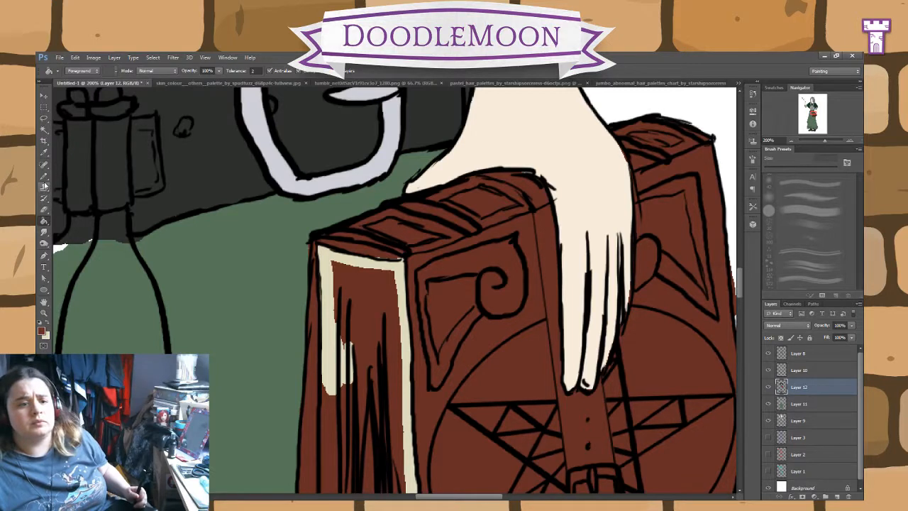
{"action": "left_click", "coordinate": [44, 210]}
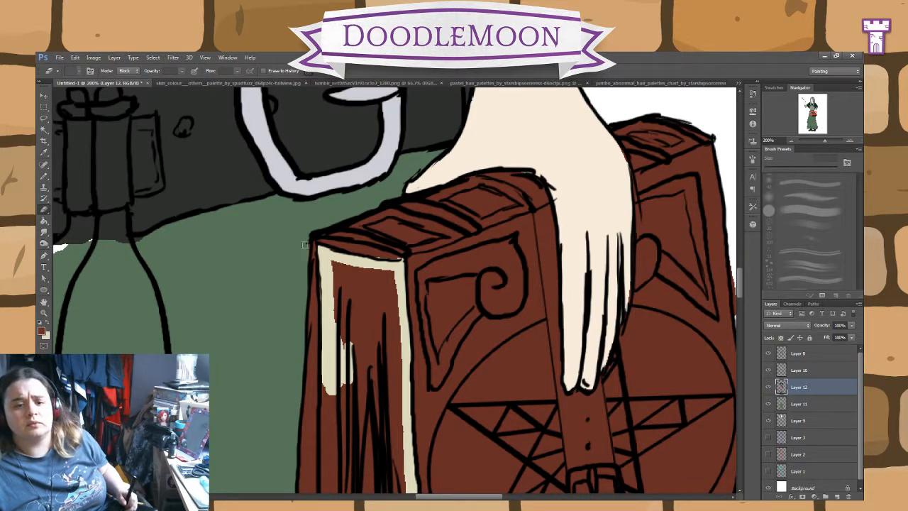
{"action": "left_click", "coordinate": [809, 371]}
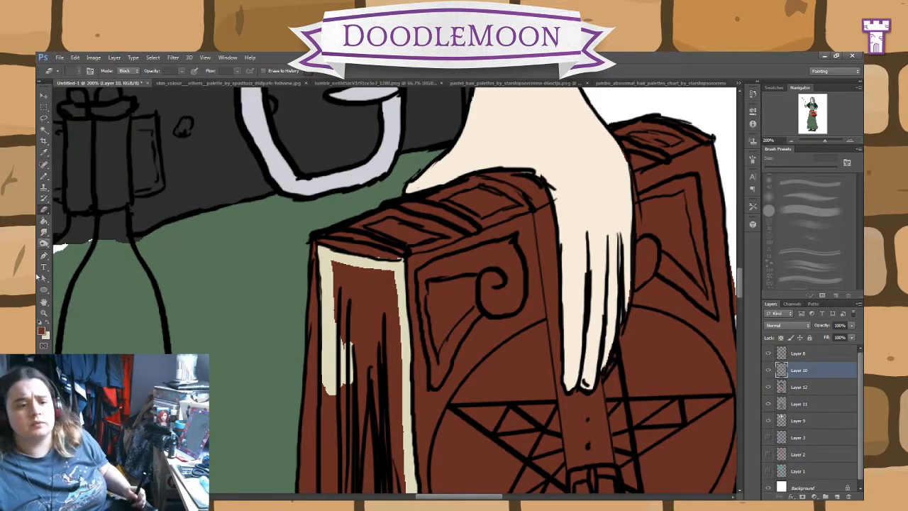
{"action": "left_click", "coordinate": [48, 325]}
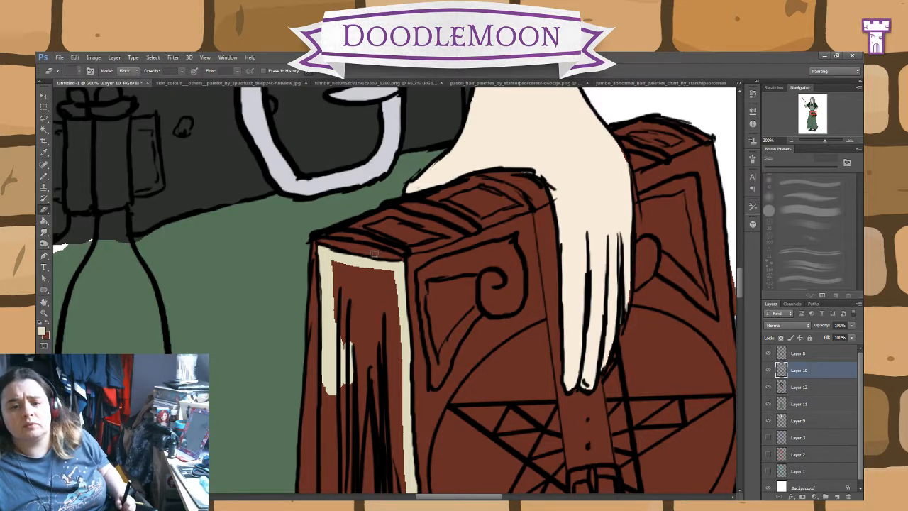
{"action": "left_click", "coordinate": [44, 176]}
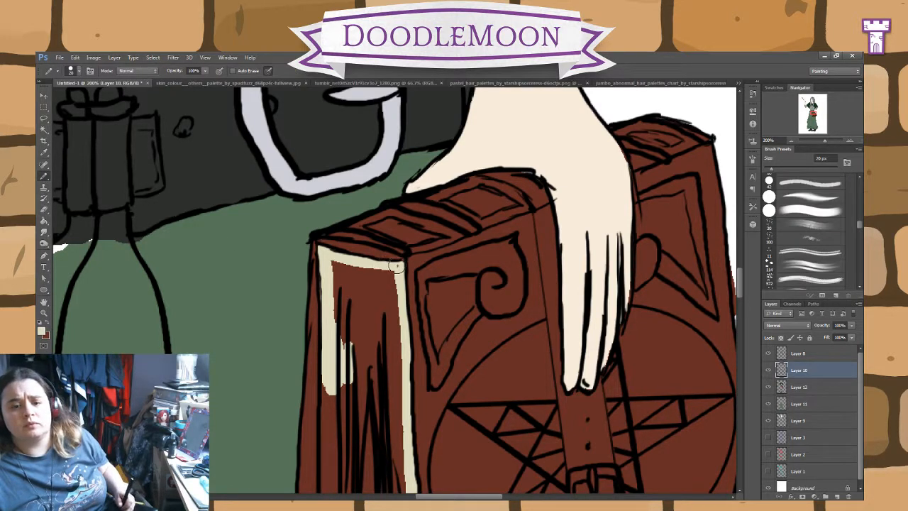
{"action": "mouse_move", "coordinate": [396, 266]}
{"action": "left_mouse_down"}
{"action": "mouse_move", "coordinate": [395, 344]}
{"action": "mouse_move", "coordinate": [395, 315]}
{"action": "left_mouse_up"}
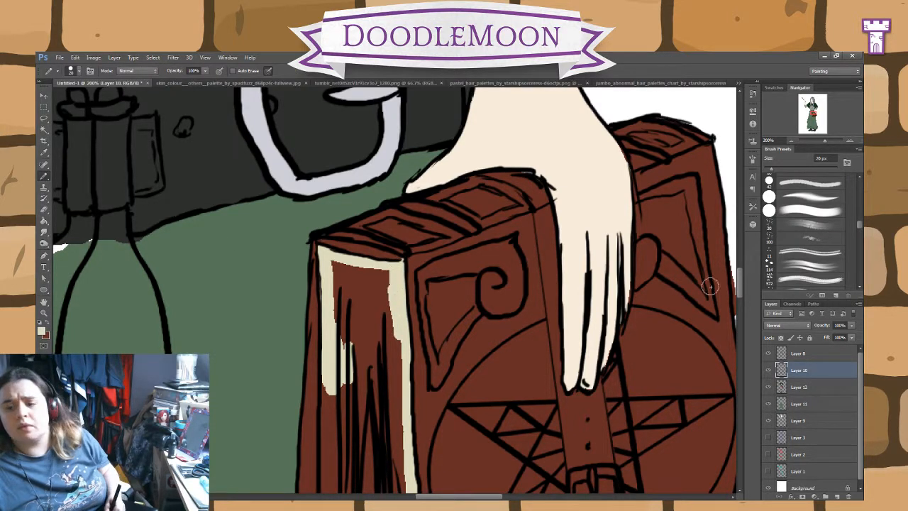
{"action": "left_click_drag", "start_coordinate": [742, 287], "coordinate": [744, 314]}
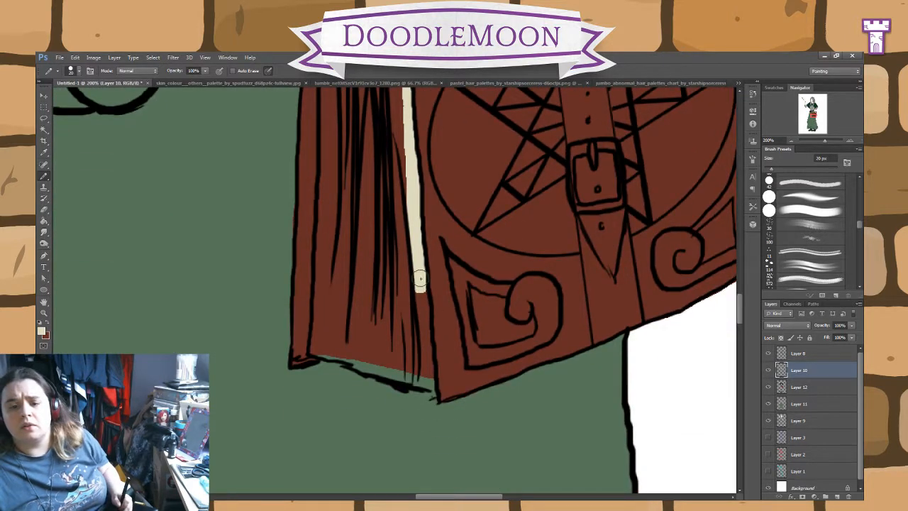
{"action": "mouse_move", "coordinate": [420, 278]}
{"action": "left_mouse_down"}
{"action": "mouse_move", "coordinate": [429, 385]}
{"action": "mouse_move", "coordinate": [318, 348]}
{"action": "left_mouse_up"}
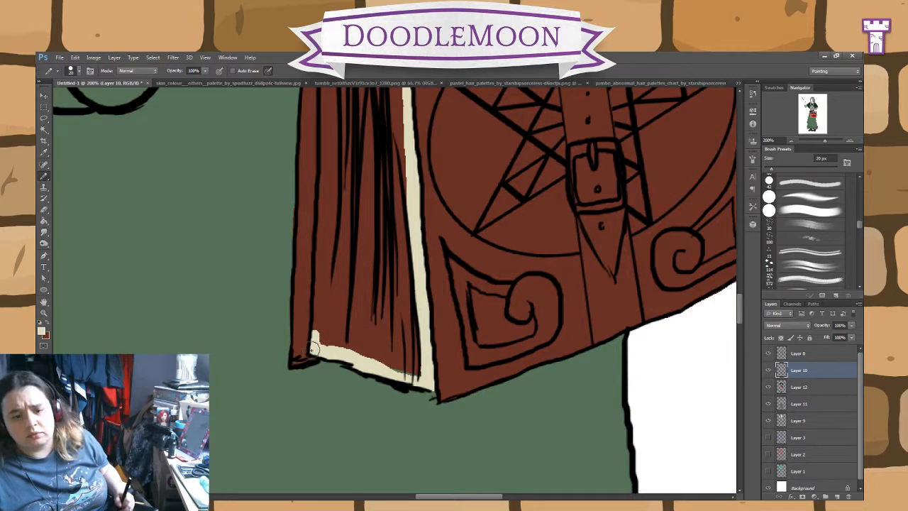
{"action": "left_click_drag", "start_coordinate": [314, 348], "coordinate": [325, 167]}
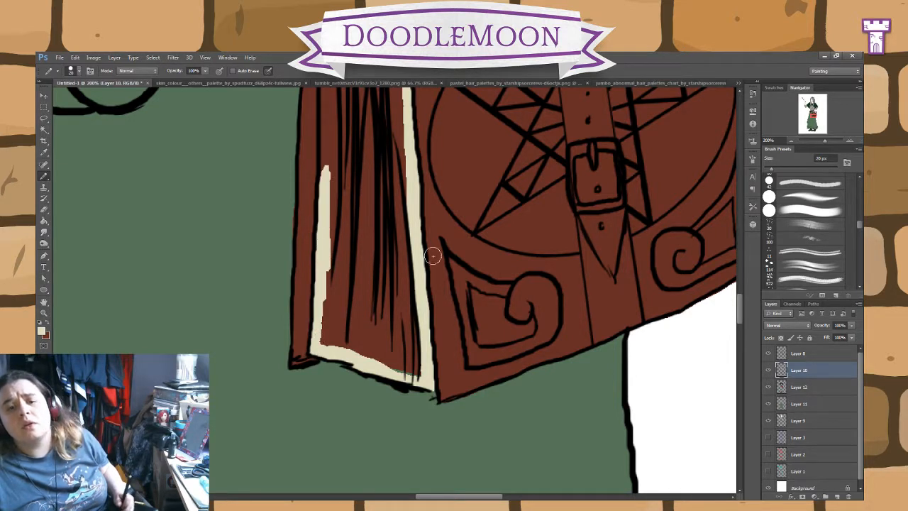
Step: Close the gap in the cream outline beside the book's spine-side cover on Layer 10 and fill the pages with cream
{"action": "left_click", "coordinate": [44, 209]}
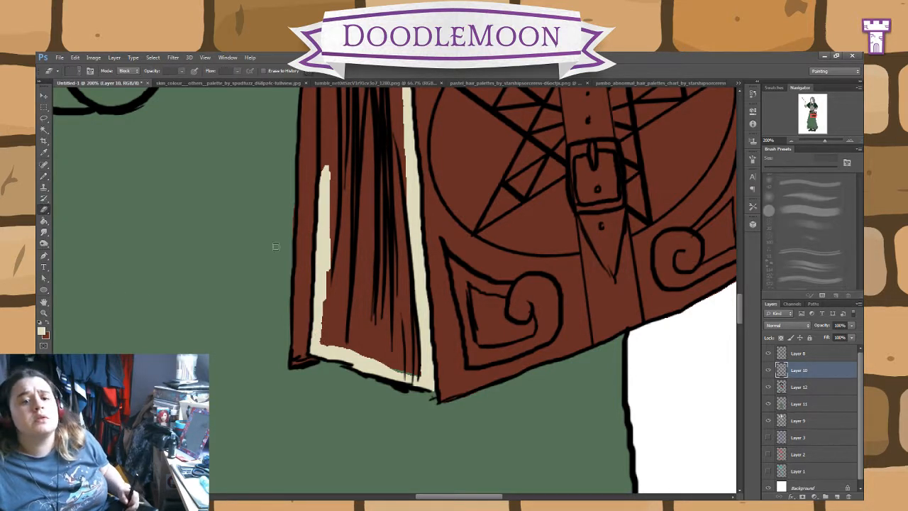
{"action": "left_click", "coordinate": [805, 386]}
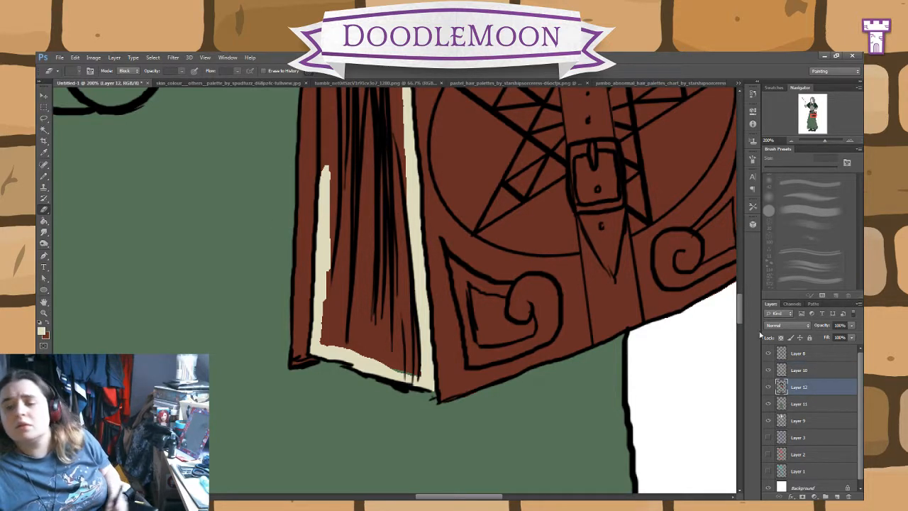
{"action": "left_click", "coordinate": [796, 373]}
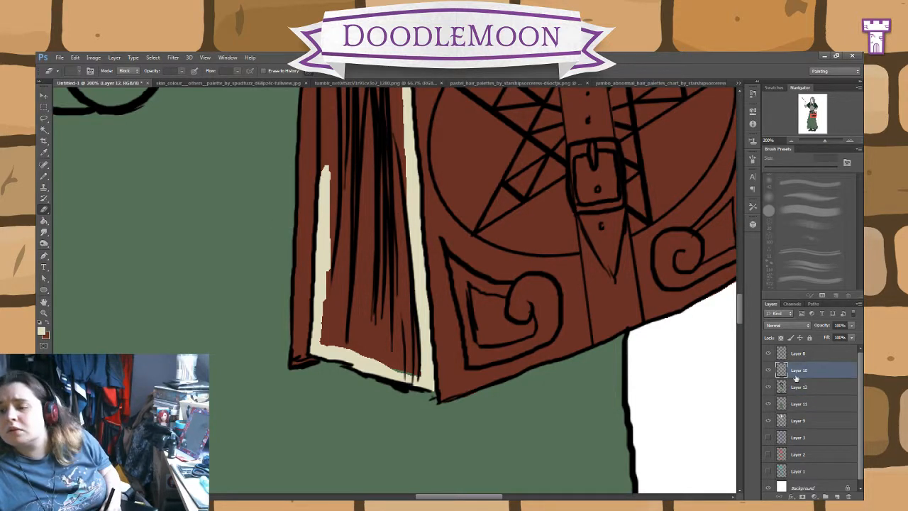
{"action": "left_click", "coordinate": [44, 177]}
{"action": "scroll", "coordinate": [742, 319], "scroll_direction": "up", "scroll_amount": 5}
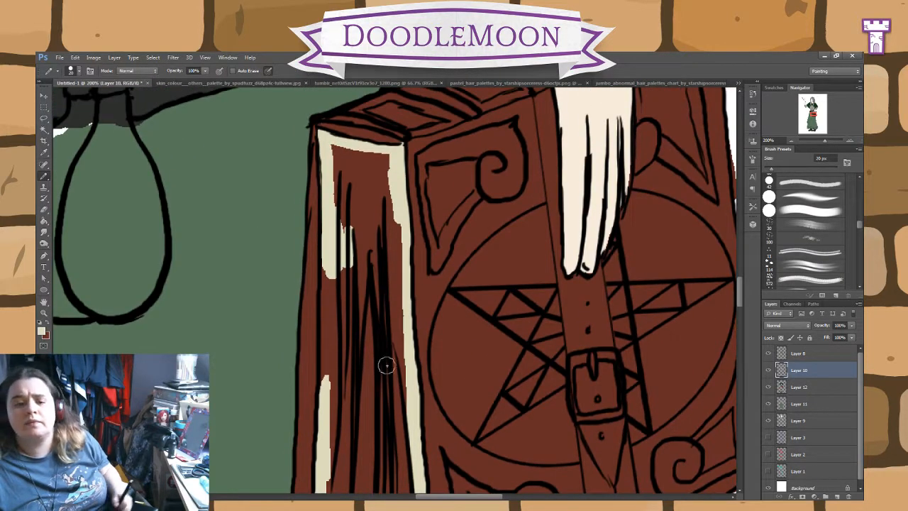
{"action": "left_click_drag", "start_coordinate": [323, 363], "coordinate": [327, 256]}
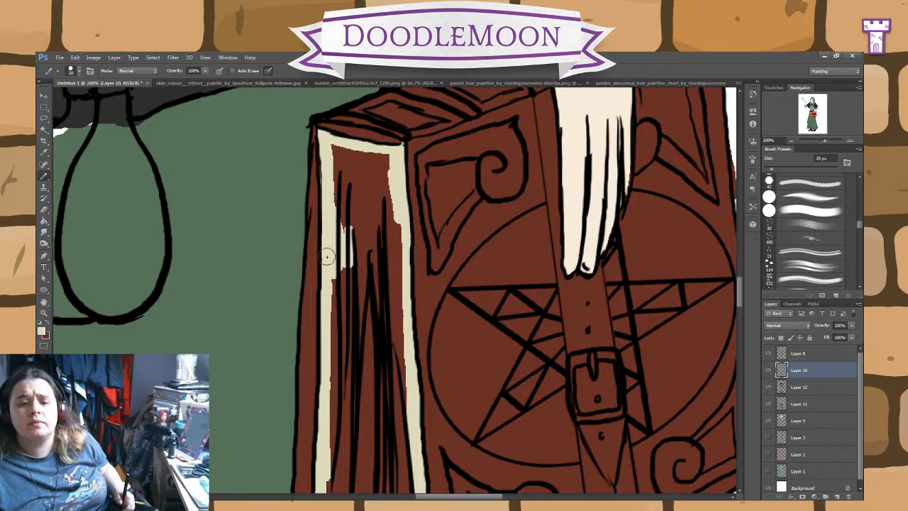
{"action": "left_click", "coordinate": [44, 221]}
{"action": "left_click", "coordinate": [380, 326]}
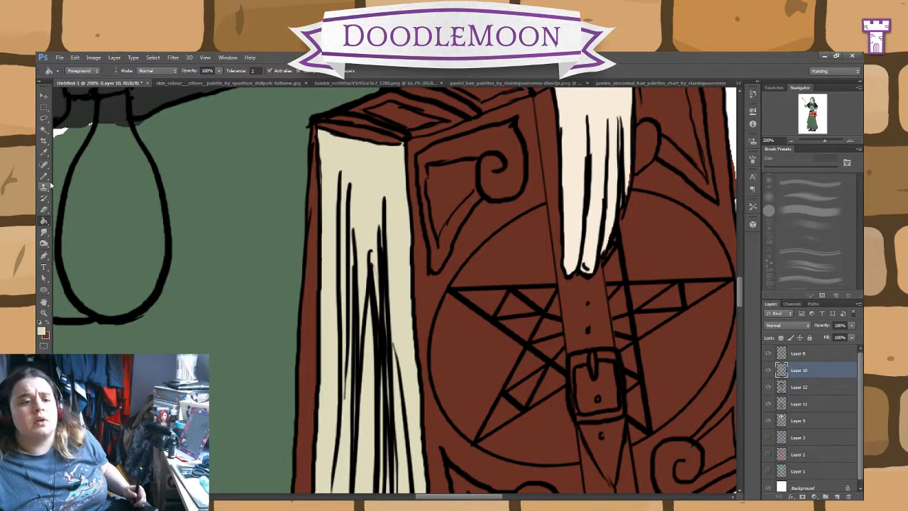
Step: Erase the brown spill outside the book's outer cover edge on Layer 12
{"action": "left_click", "coordinate": [45, 177]}
{"action": "left_click_drag", "start_coordinate": [459, 497], "coordinate": [492, 497]}
{"action": "left_click", "coordinate": [799, 388]}
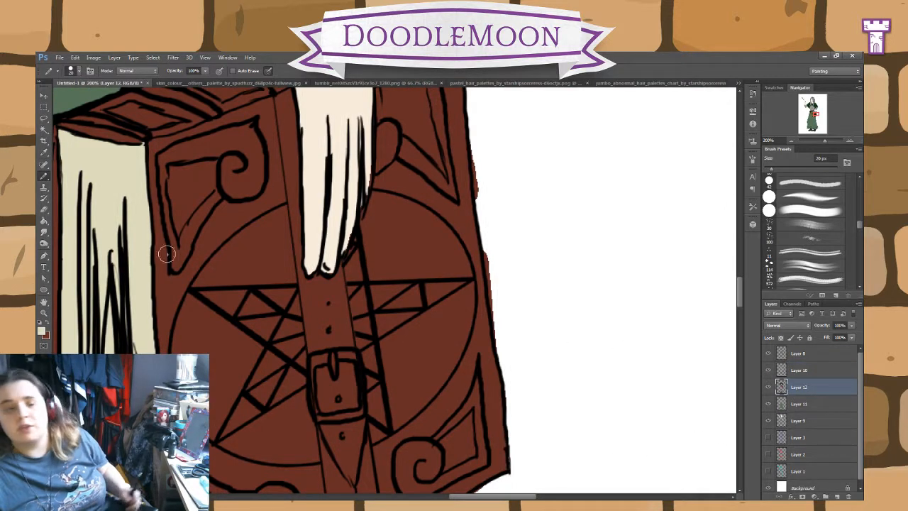
{"action": "left_click", "coordinate": [43, 209]}
{"action": "left_click_drag", "start_coordinate": [489, 244], "coordinate": [492, 289]}
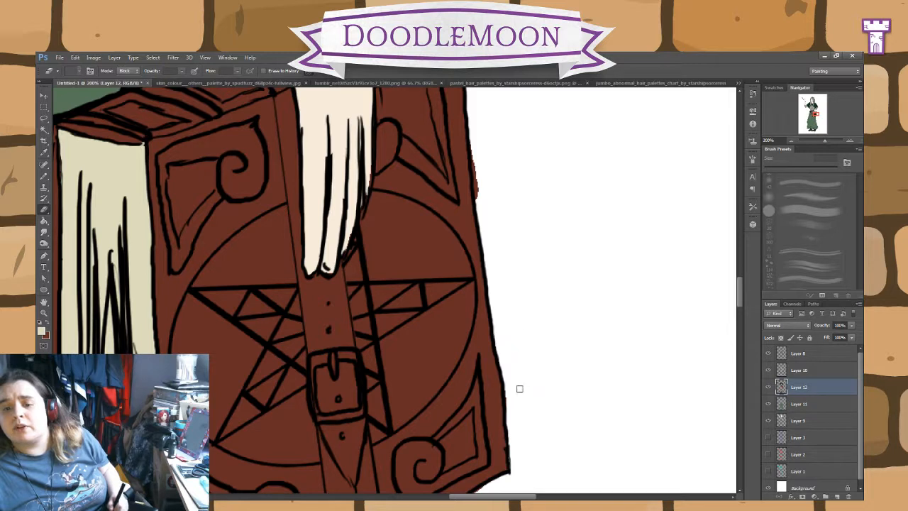
{"action": "scroll", "coordinate": [711, 312], "scroll_direction": "up", "scroll_amount": 3}
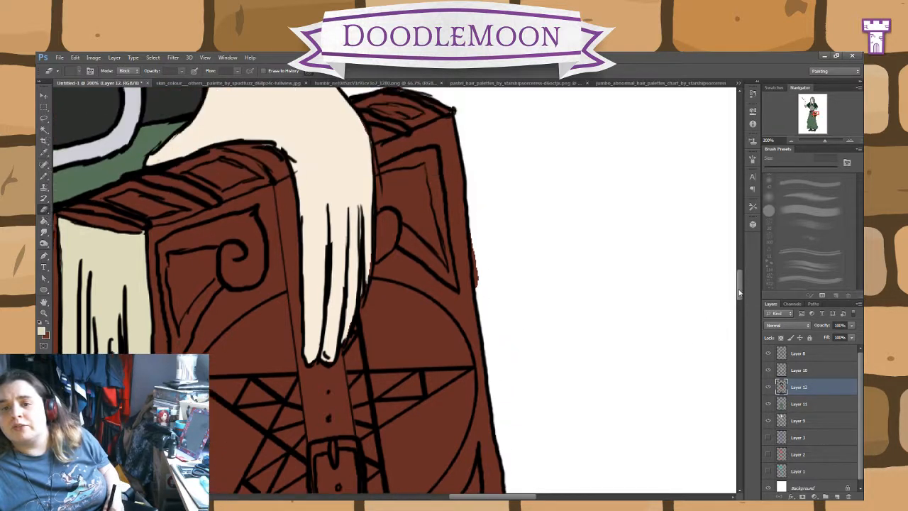
{"action": "left_click_drag", "start_coordinate": [480, 256], "coordinate": [473, 242]}
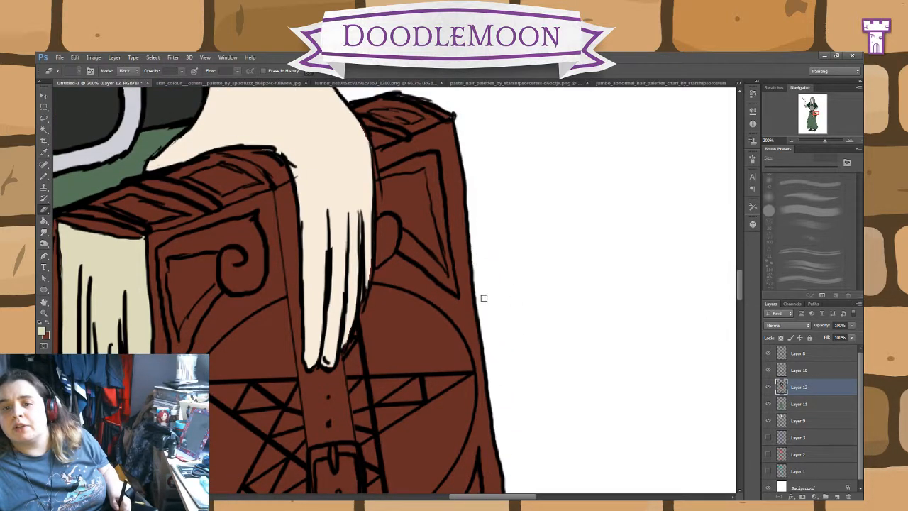
Step: Sample the belt's dark grey and paint along both edges of the book's lower strap on Layer 12 with the 20 px Pencil
{"action": "scroll", "coordinate": [739, 281], "scroll_direction": "up", "scroll_amount": 4}
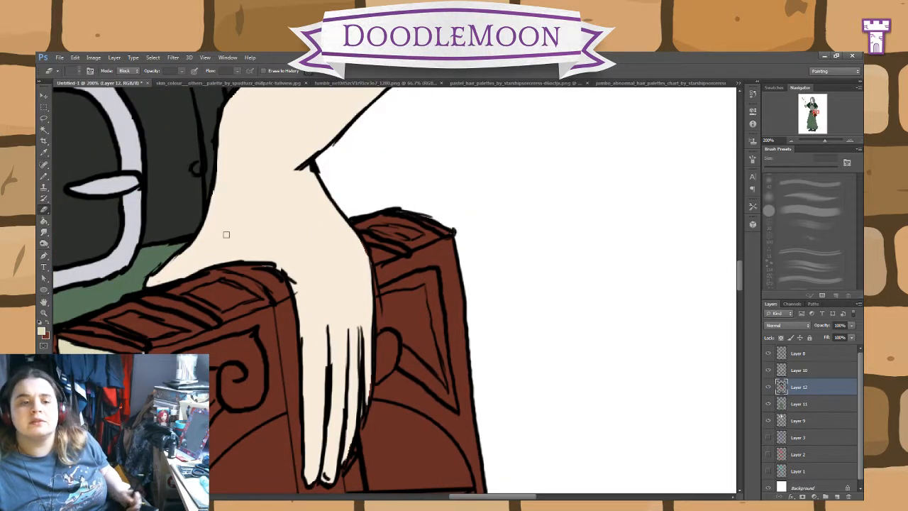
{"action": "left_click", "coordinate": [49, 325]}
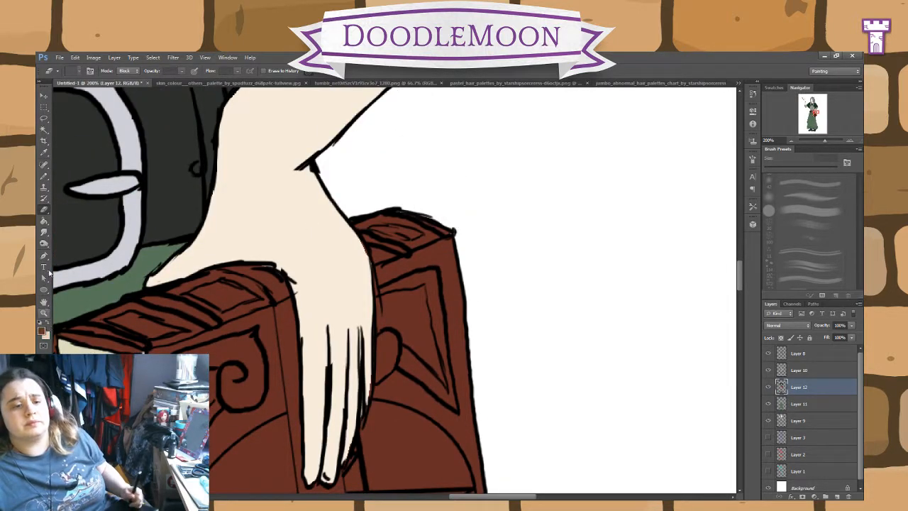
{"action": "left_click", "coordinate": [44, 177]}
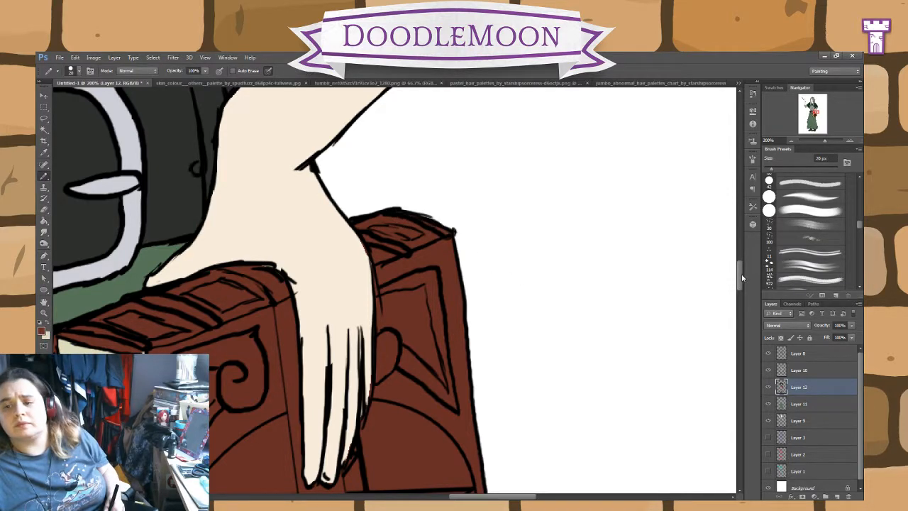
{"action": "mouse_move", "coordinate": [742, 278]}
{"action": "left_mouse_down"}
{"action": "mouse_move", "coordinate": [742, 304]}
{"action": "mouse_move", "coordinate": [741, 268]}
{"action": "left_mouse_up"}
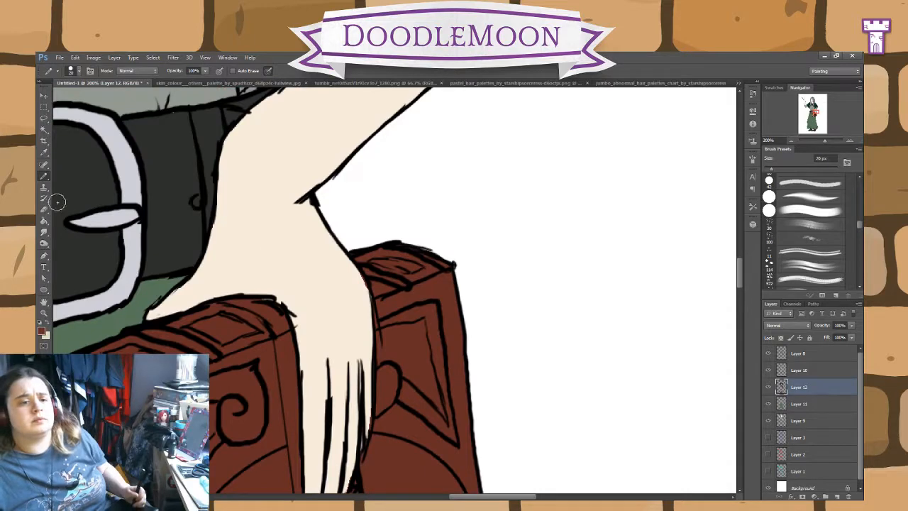
{"action": "left_click", "coordinate": [45, 154]}
{"action": "left_click", "coordinate": [44, 175]}
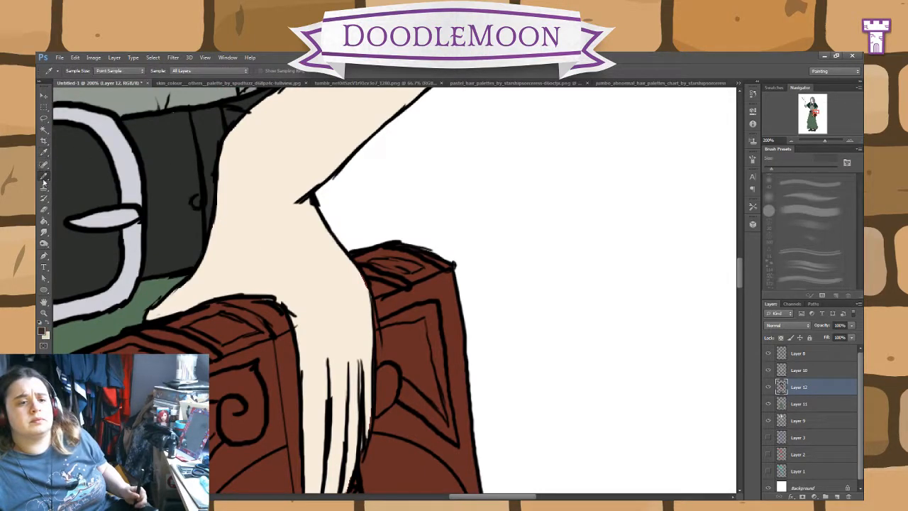
{"action": "left_click_drag", "start_coordinate": [743, 284], "coordinate": [742, 308]}
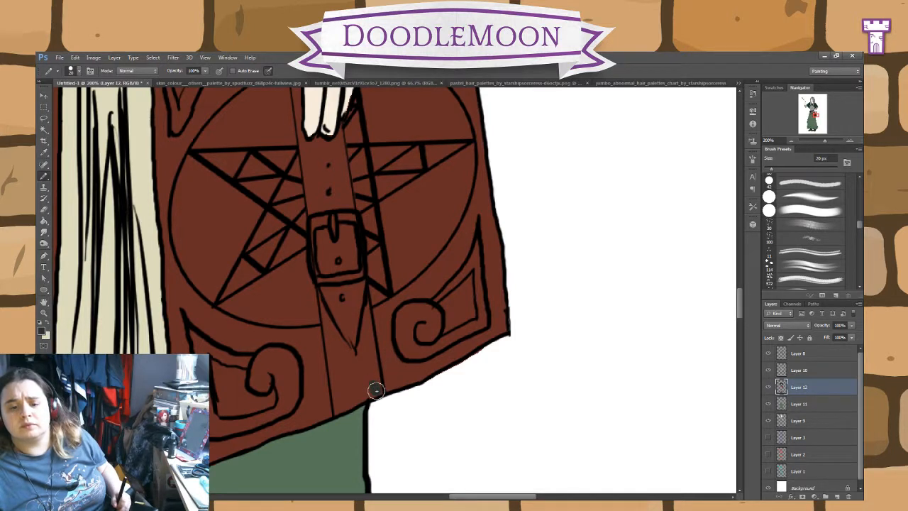
{"action": "mouse_move", "coordinate": [377, 390]}
{"action": "left_mouse_down"}
{"action": "mouse_move", "coordinate": [342, 184]}
{"action": "mouse_move", "coordinate": [349, 223]}
{"action": "mouse_move", "coordinate": [341, 182]}
{"action": "mouse_move", "coordinate": [325, 179]}
{"action": "mouse_move", "coordinate": [338, 203]}
{"action": "mouse_move", "coordinate": [336, 146]}
{"action": "left_mouse_up"}
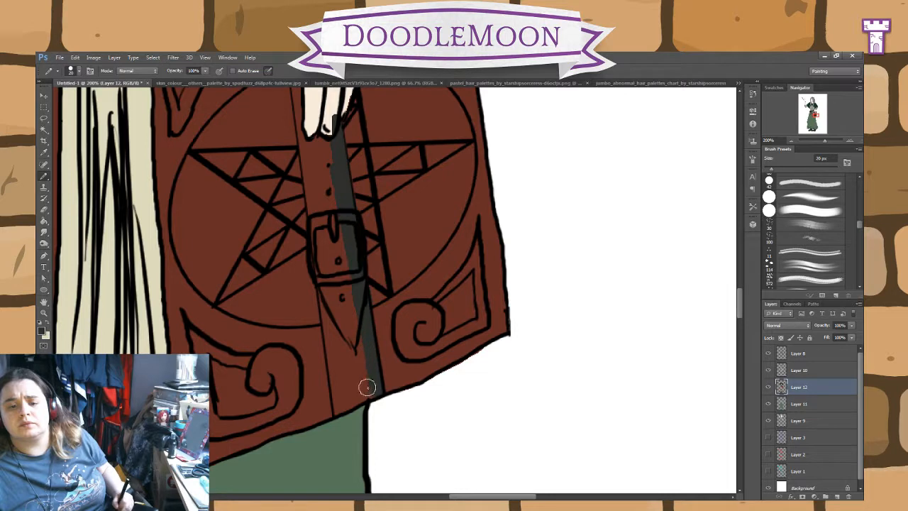
{"action": "mouse_move", "coordinate": [366, 387]}
{"action": "left_mouse_down"}
{"action": "mouse_move", "coordinate": [338, 411]}
{"action": "mouse_move", "coordinate": [302, 120]}
{"action": "left_mouse_up"}
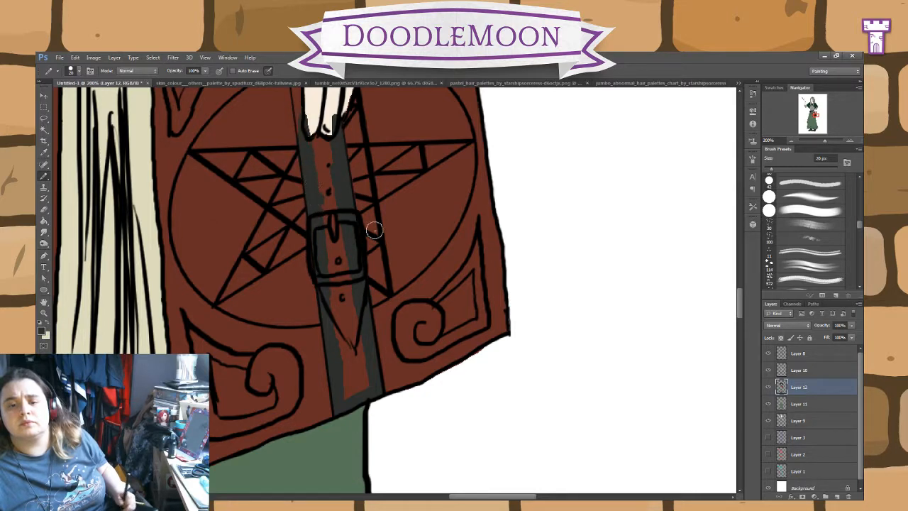
Step: Paint the strap dark grey beside the fingers and over the book's top edge, and fill its remaining brown area
{"action": "scroll", "coordinate": [716, 303], "scroll_direction": "up", "scroll_amount": 5}
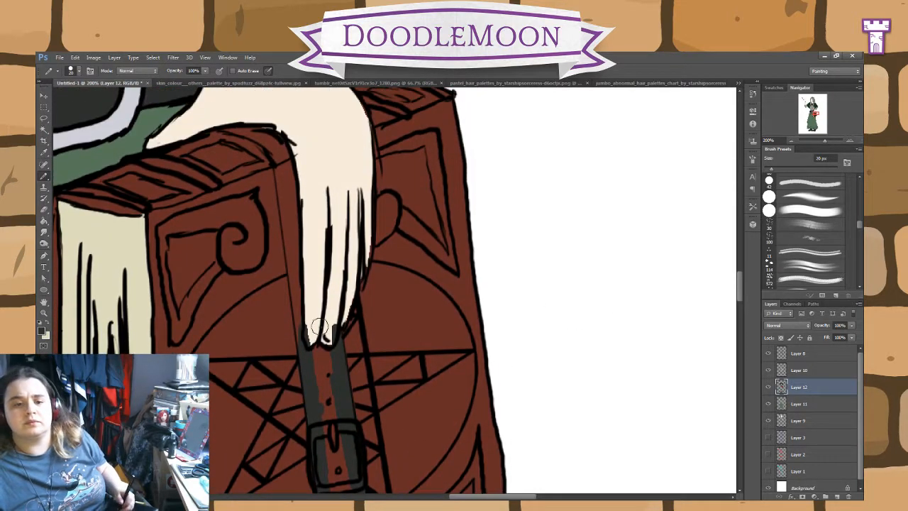
{"action": "mouse_move", "coordinate": [319, 326]}
{"action": "left_mouse_down"}
{"action": "mouse_move", "coordinate": [299, 305]}
{"action": "mouse_move", "coordinate": [304, 352]}
{"action": "mouse_move", "coordinate": [282, 174]}
{"action": "mouse_move", "coordinate": [264, 137]}
{"action": "mouse_move", "coordinate": [278, 151]}
{"action": "mouse_move", "coordinate": [227, 130]}
{"action": "left_mouse_up"}
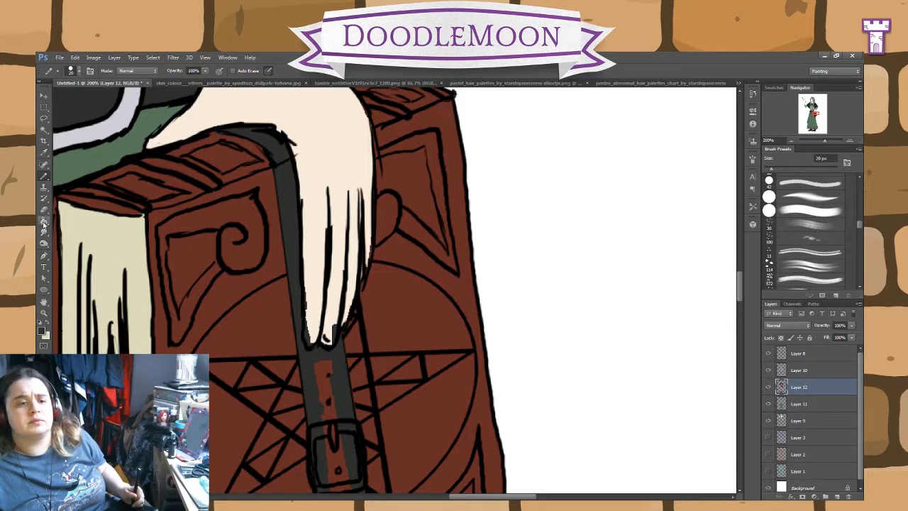
{"action": "left_click", "coordinate": [44, 222]}
{"action": "left_click", "coordinate": [328, 394]}
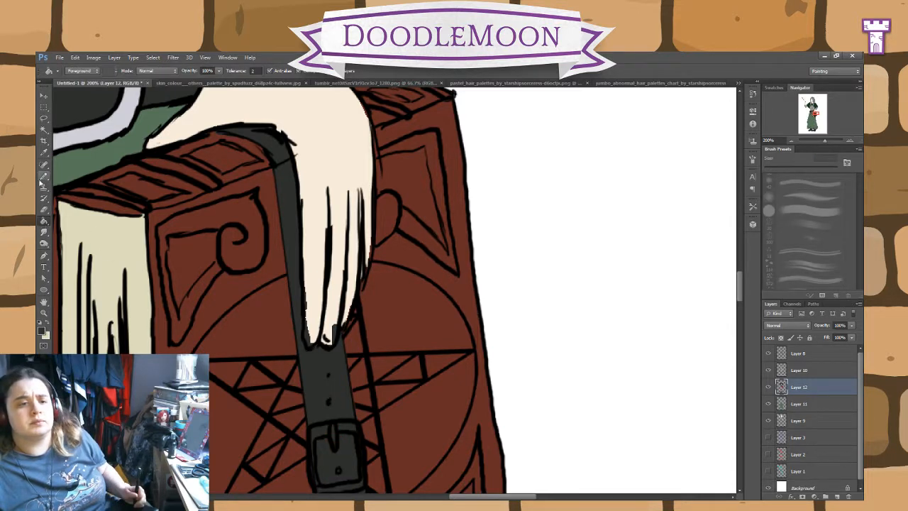
Step: Erase the dark grey spill over the fingertips on Layer 12 and return to the Pencil
{"action": "left_click", "coordinate": [44, 210]}
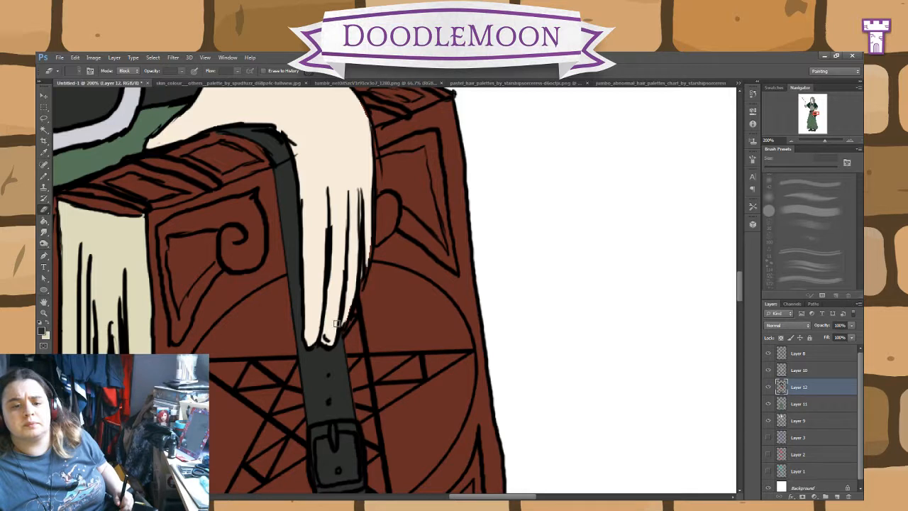
{"action": "left_click", "coordinate": [44, 186]}
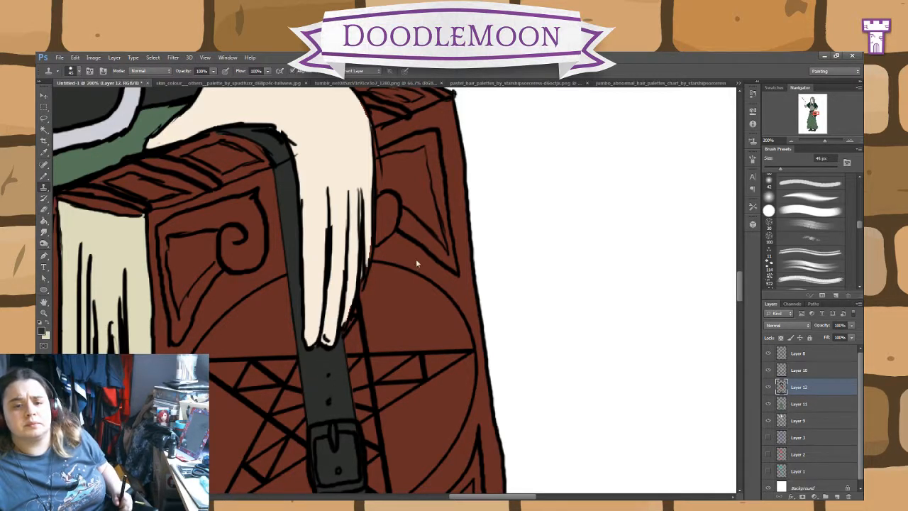
{"action": "left_click", "coordinate": [44, 176]}
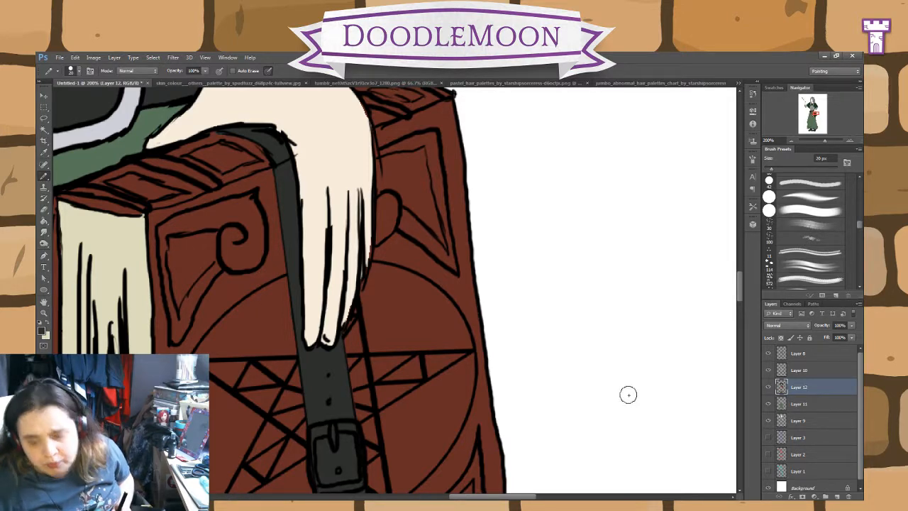
Step: Sample the belt buckle's lilac-grey as the foreground colour
{"action": "mouse_move", "coordinate": [740, 287]}
{"action": "left_mouse_down"}
{"action": "mouse_move", "coordinate": [741, 306]}
{"action": "mouse_move", "coordinate": [743, 279]}
{"action": "left_mouse_up"}
{"action": "left_click_drag", "start_coordinate": [523, 497], "coordinate": [462, 499]}
{"action": "left_click_drag", "start_coordinate": [743, 286], "coordinate": [743, 267]}
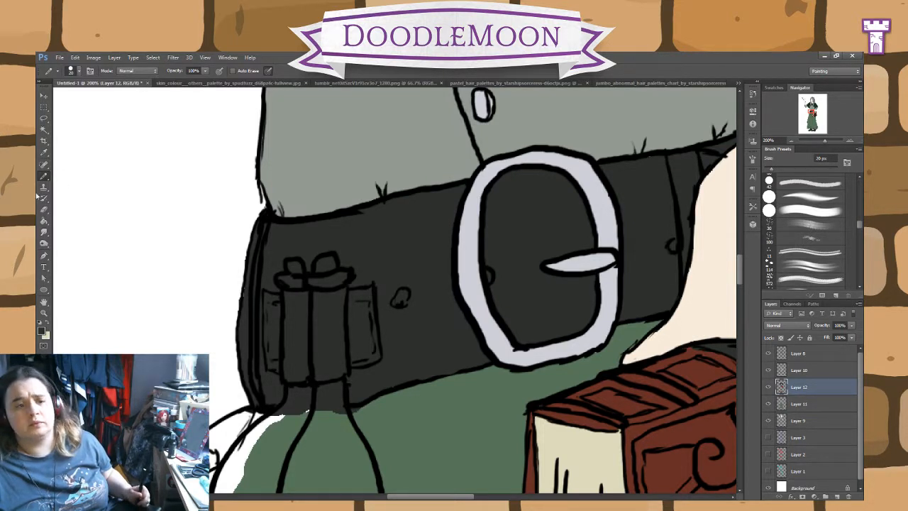
{"action": "left_click", "coordinate": [45, 153]}
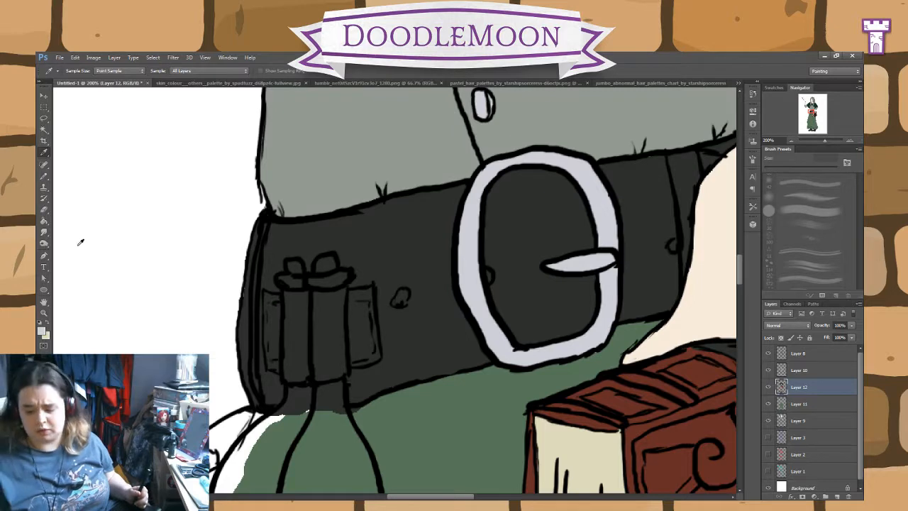
{"action": "key", "text": "ctrl+minus"}
{"action": "key", "text": "ctrl+minus"}
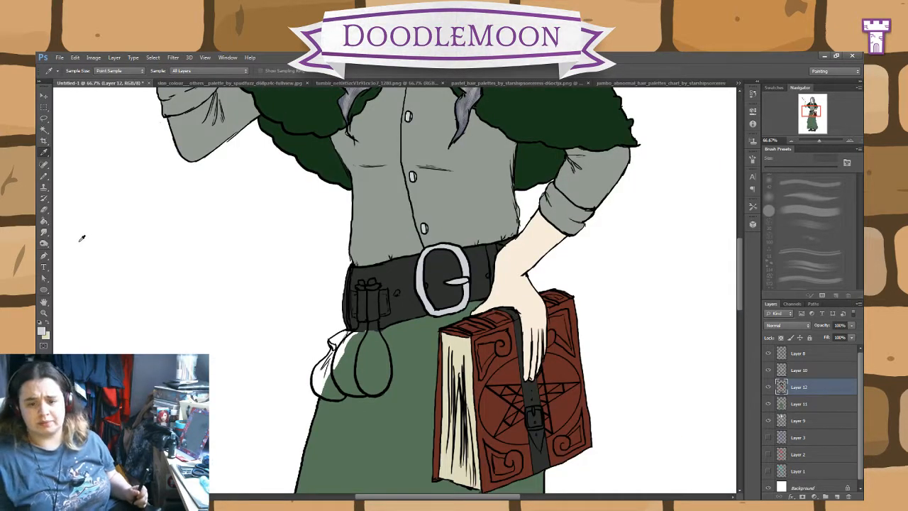
{"action": "left_click", "coordinate": [43, 332]}
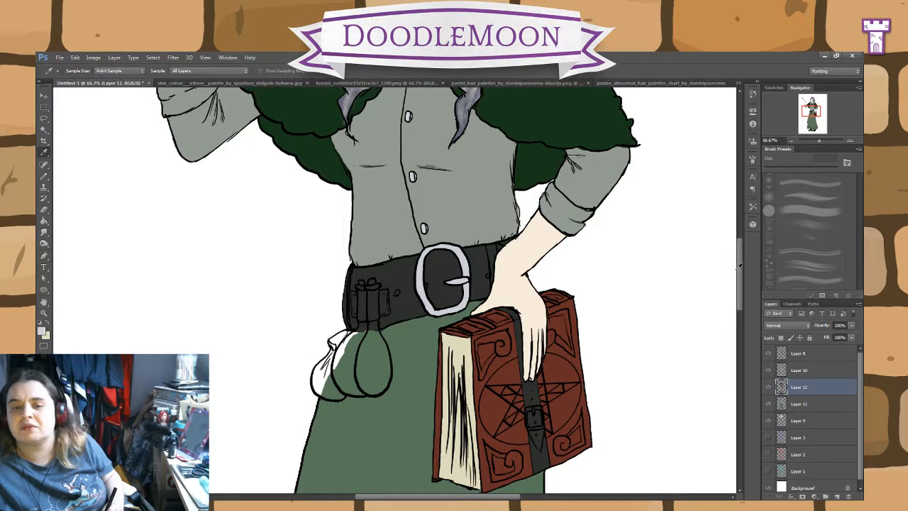
Step: Activate Layer 8 and ready the Lasso tool at the runes along the skirt's hem
{"action": "left_click_drag", "start_coordinate": [740, 249], "coordinate": [737, 347]}
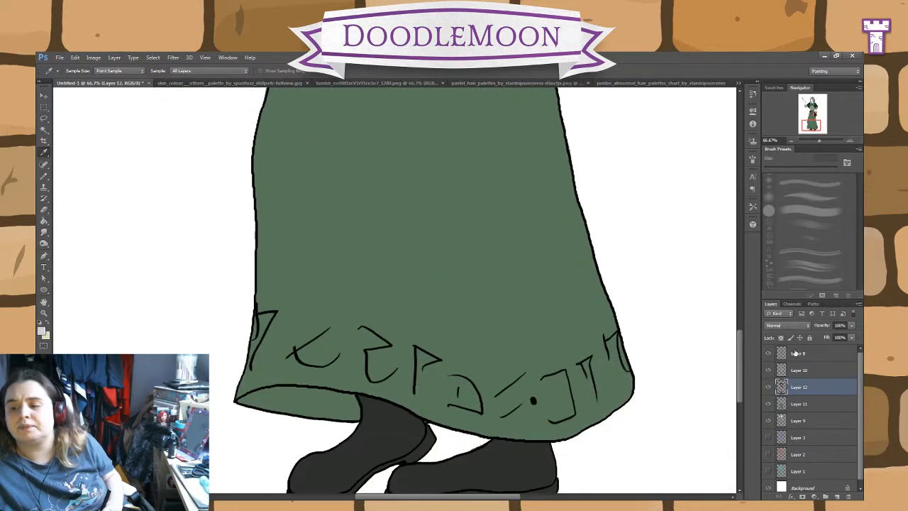
{"action": "left_click", "coordinate": [798, 354]}
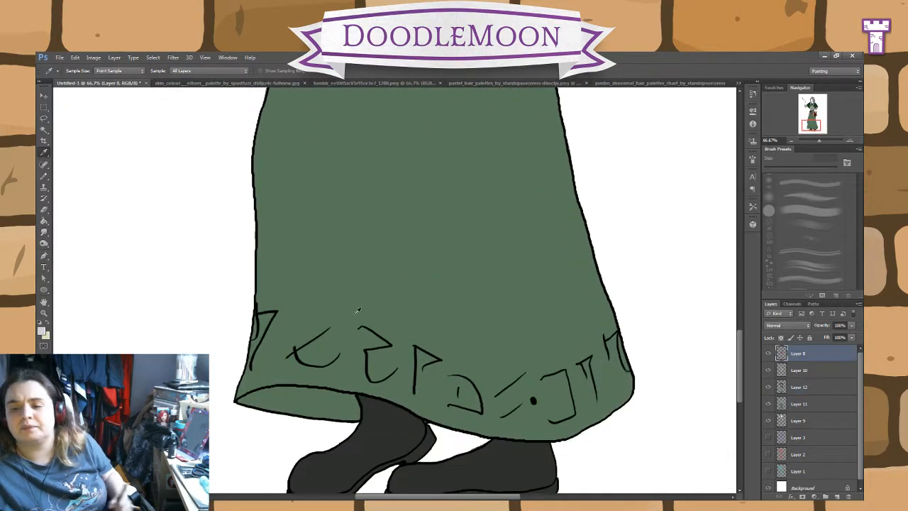
{"action": "left_click", "coordinate": [44, 120]}
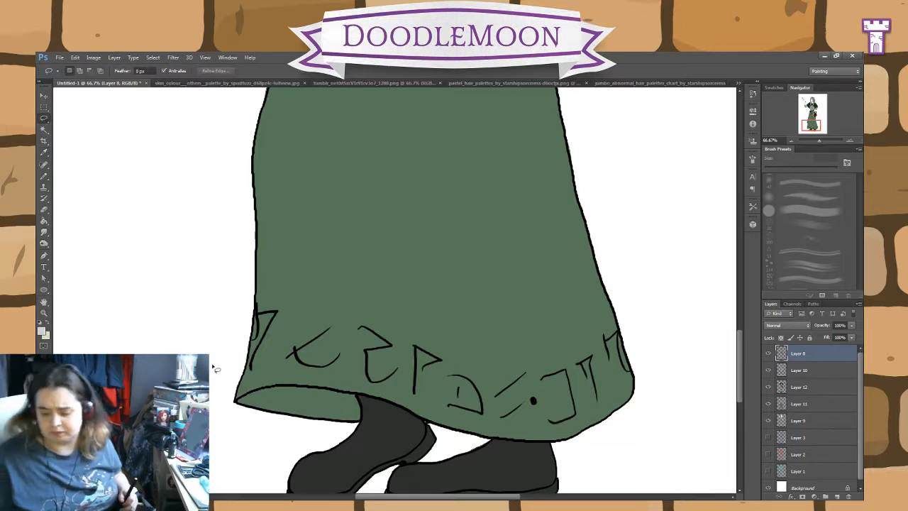
{"action": "key", "text": "ctrl+plus"}
{"action": "key", "text": "ctrl+plus"}
{"action": "left_click_drag", "start_coordinate": [289, 309], "coordinate": [359, 201]}
{"action": "left_click_drag", "start_coordinate": [324, 323], "coordinate": [493, 276]}
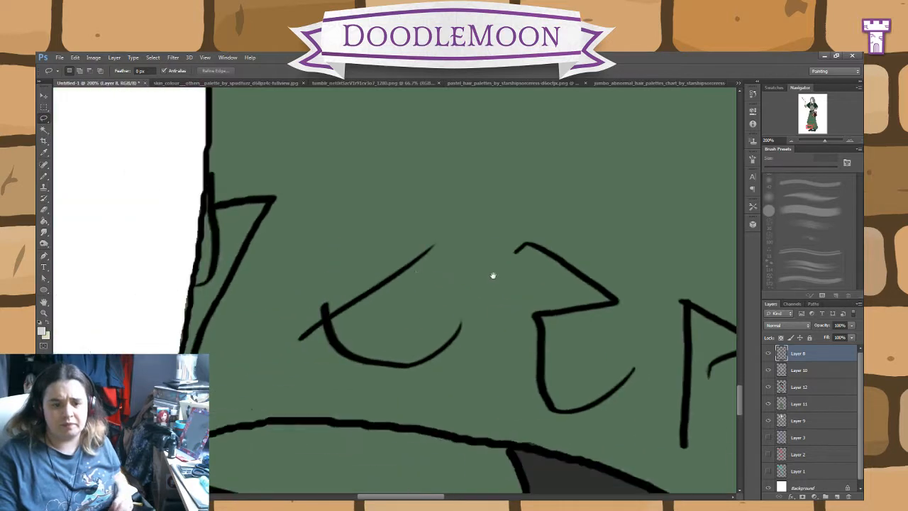
{"action": "left_click_drag", "start_coordinate": [330, 262], "coordinate": [405, 351]}
{"action": "left_click_drag", "start_coordinate": [383, 401], "coordinate": [433, 346]}
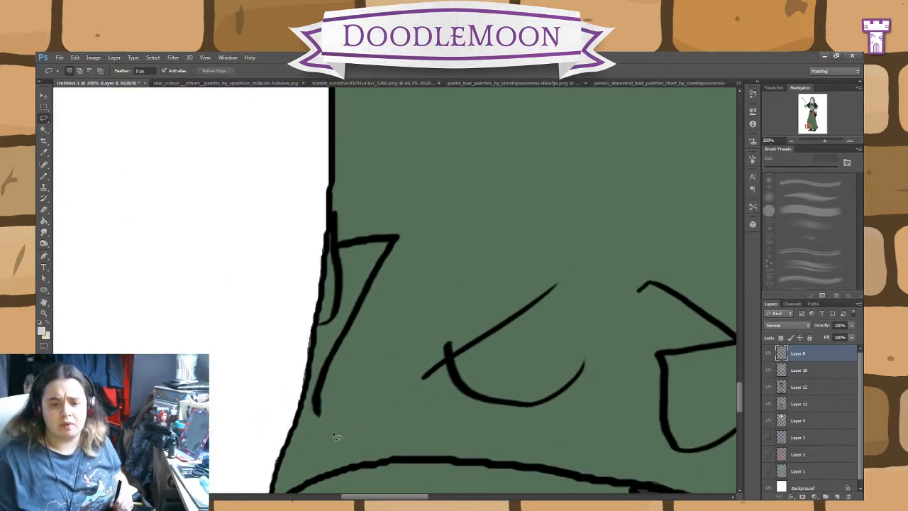
Step: Try to lasso the first runes at the left end of the skirt's hem on Layer 8
{"action": "left_click", "coordinate": [809, 406]}
{"action": "key", "text": "e"}
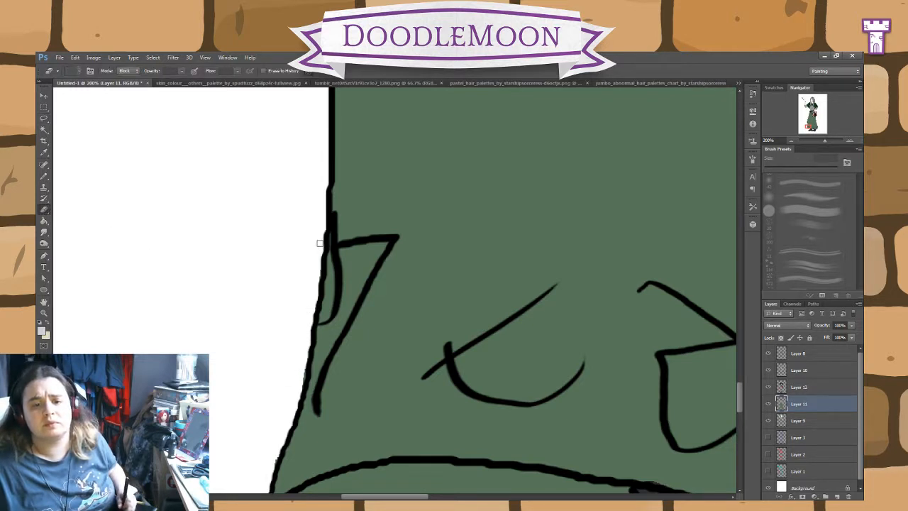
{"action": "left_click", "coordinate": [802, 356]}
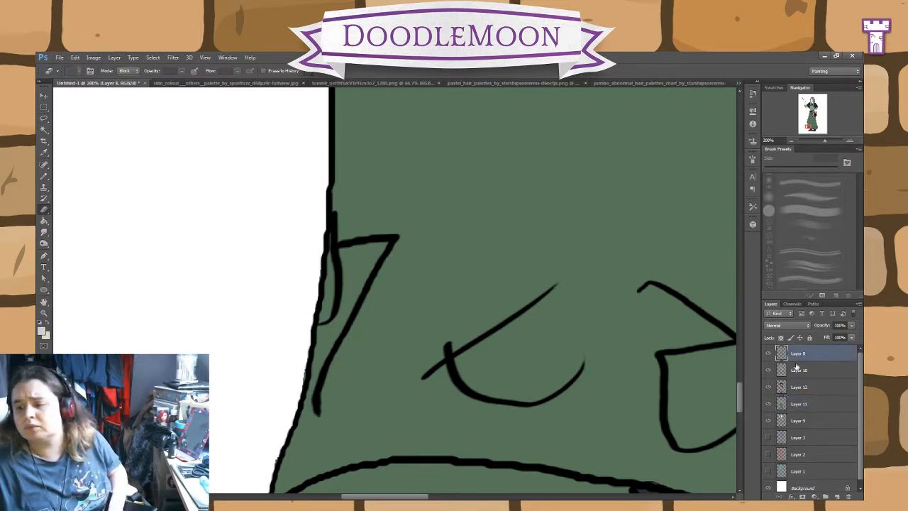
{"action": "left_click", "coordinate": [44, 118]}
{"action": "mouse_move", "coordinate": [307, 425]}
{"action": "left_mouse_down"}
{"action": "mouse_move", "coordinate": [333, 269]}
{"action": "mouse_move", "coordinate": [331, 225]}
{"action": "mouse_move", "coordinate": [352, 191]}
{"action": "mouse_move", "coordinate": [411, 178]}
{"action": "mouse_move", "coordinate": [528, 190]}
{"action": "mouse_move", "coordinate": [649, 209]}
{"action": "mouse_move", "coordinate": [756, 245]}
{"action": "mouse_move", "coordinate": [744, 330]}
{"action": "mouse_move", "coordinate": [692, 421]}
{"action": "mouse_move", "coordinate": [613, 442]}
{"action": "mouse_move", "coordinate": [353, 426]}
{"action": "left_mouse_up"}
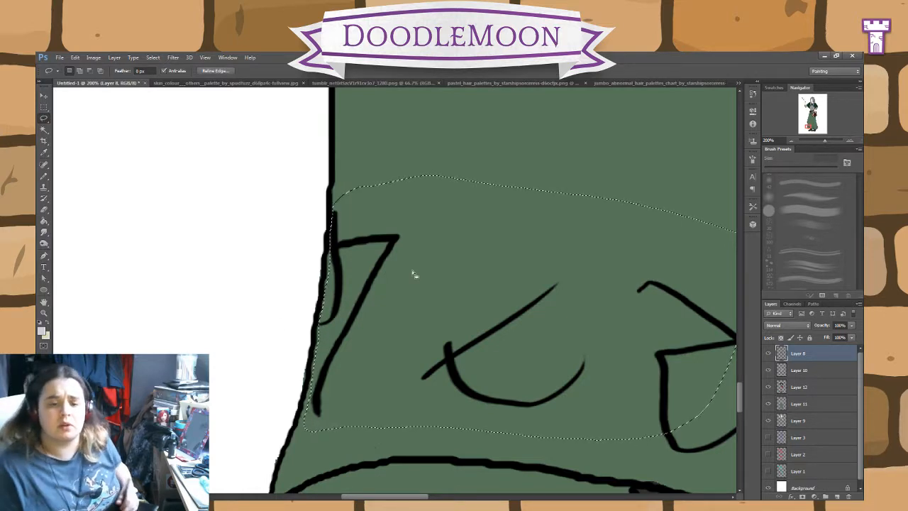
Step: Lasso the runes at the right end of the skirt's hem and subtract the part crossing the skirt's outline
{"action": "mouse_move", "coordinate": [489, 304]}
{"action": "left_mouse_down"}
{"action": "mouse_move", "coordinate": [403, 319]}
{"action": "mouse_move", "coordinate": [309, 305]}
{"action": "mouse_move", "coordinate": [267, 328]}
{"action": "left_mouse_up"}
{"action": "left_click_drag", "start_coordinate": [481, 288], "coordinate": [359, 350]}
{"action": "mouse_move", "coordinate": [438, 199]}
{"action": "left_mouse_down"}
{"action": "mouse_move", "coordinate": [495, 210]}
{"action": "mouse_move", "coordinate": [543, 355]}
{"action": "mouse_move", "coordinate": [430, 480]}
{"action": "mouse_move", "coordinate": [210, 444]}
{"action": "mouse_move", "coordinate": [186, 369]}
{"action": "left_mouse_up"}
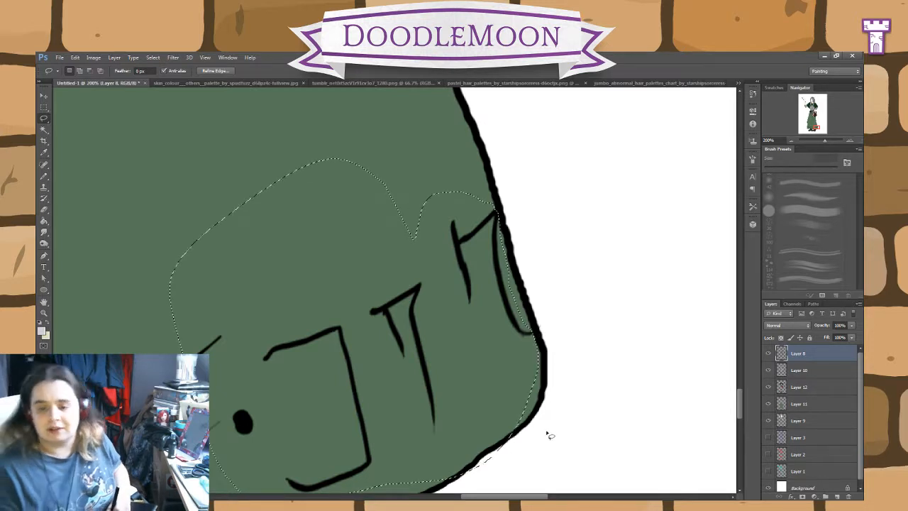
{"action": "left_click_drag", "start_coordinate": [544, 434], "coordinate": [474, 486]}
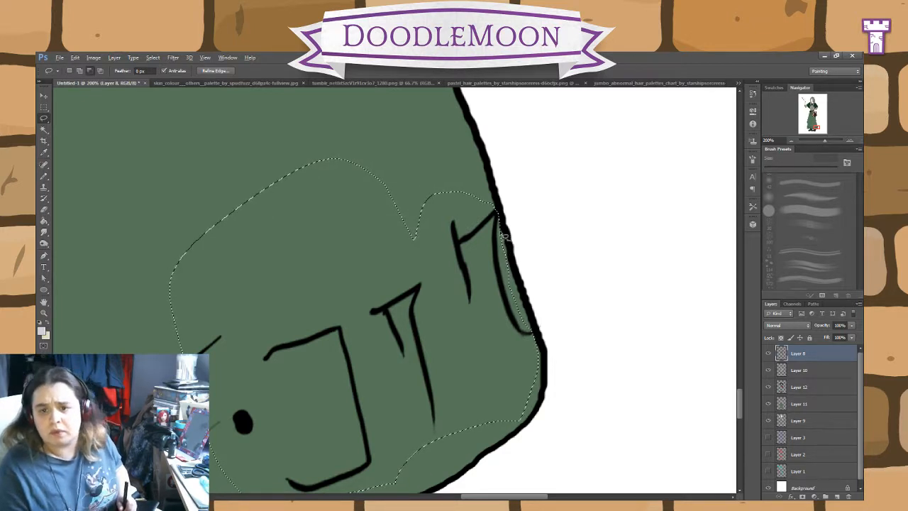
Step: Add the middle runes and the leftmost rune of the skirt's hem to the lasso selection, keeping inside the skirt's outline
{"action": "left_click_drag", "start_coordinate": [489, 345], "coordinate": [590, 215]}
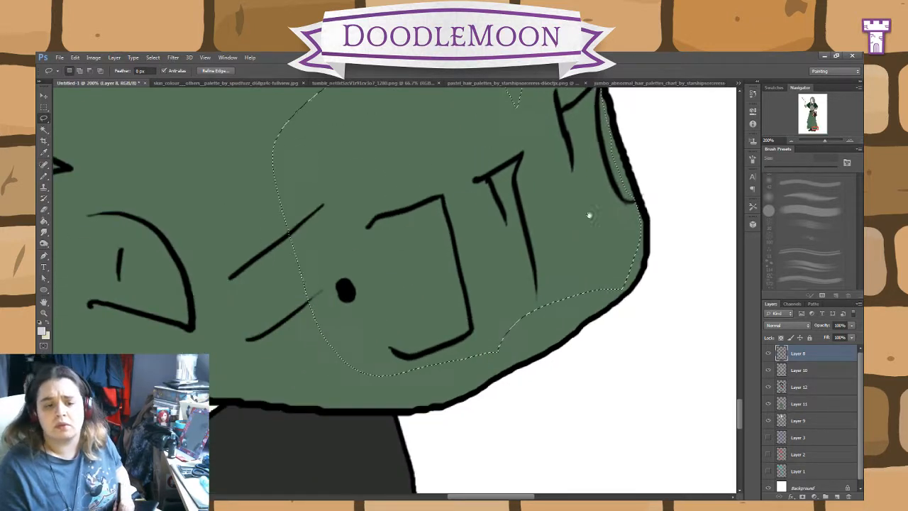
{"action": "key", "text": "ctrl+minus"}
{"action": "mouse_move", "coordinate": [457, 277]}
{"action": "left_mouse_down"}
{"action": "mouse_move", "coordinate": [523, 335]}
{"action": "mouse_move", "coordinate": [594, 354]}
{"action": "left_mouse_up"}
{"action": "mouse_move", "coordinate": [529, 391]}
{"action": "left_mouse_down"}
{"action": "mouse_move", "coordinate": [482, 408]}
{"action": "mouse_move", "coordinate": [351, 388]}
{"action": "mouse_move", "coordinate": [252, 335]}
{"action": "mouse_move", "coordinate": [93, 331]}
{"action": "mouse_move", "coordinate": [118, 274]}
{"action": "mouse_move", "coordinate": [490, 295]}
{"action": "left_mouse_up"}
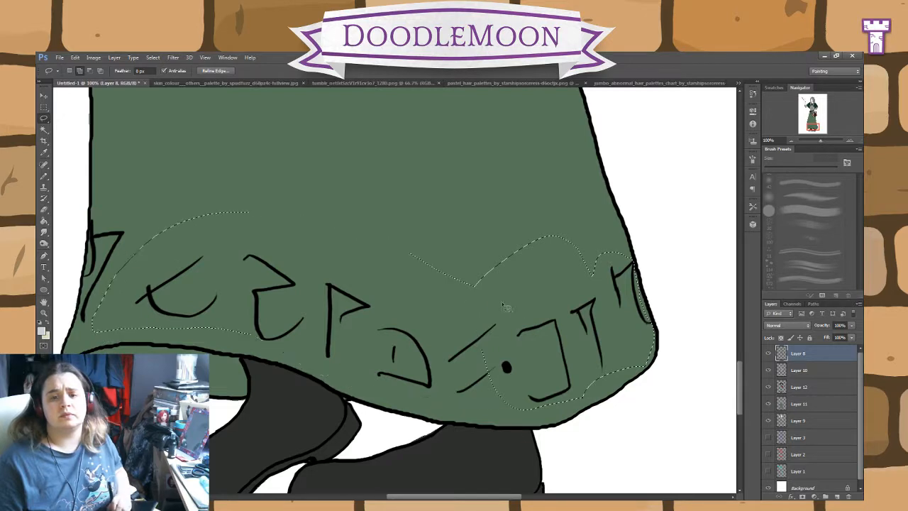
{"action": "mouse_move", "coordinate": [247, 188]}
{"action": "left_mouse_down"}
{"action": "mouse_move", "coordinate": [480, 272]}
{"action": "mouse_move", "coordinate": [534, 216]}
{"action": "left_mouse_up"}
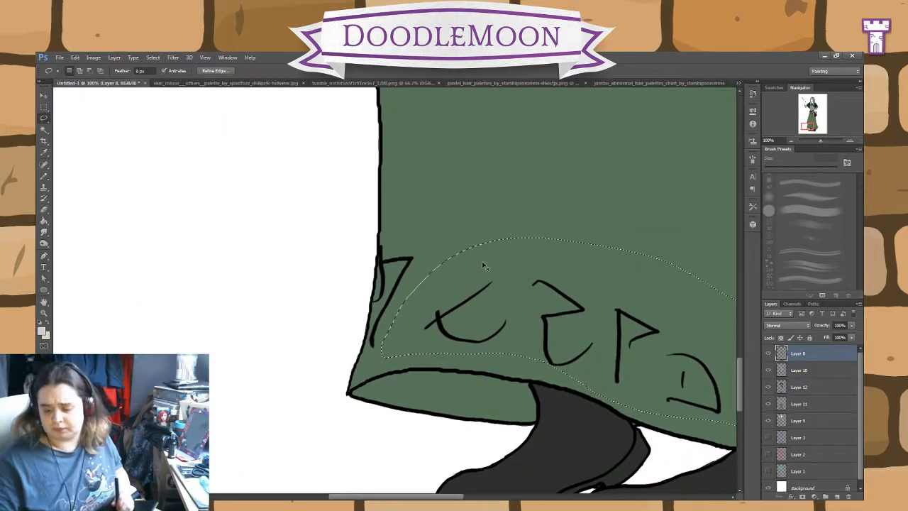
{"action": "key", "text": "ctrl+plus"}
{"action": "mouse_move", "coordinate": [394, 404]}
{"action": "left_mouse_down"}
{"action": "mouse_move", "coordinate": [355, 421]}
{"action": "mouse_move", "coordinate": [338, 413]}
{"action": "mouse_move", "coordinate": [367, 203]}
{"action": "mouse_move", "coordinate": [378, 187]}
{"action": "mouse_move", "coordinate": [486, 227]}
{"action": "left_mouse_up"}
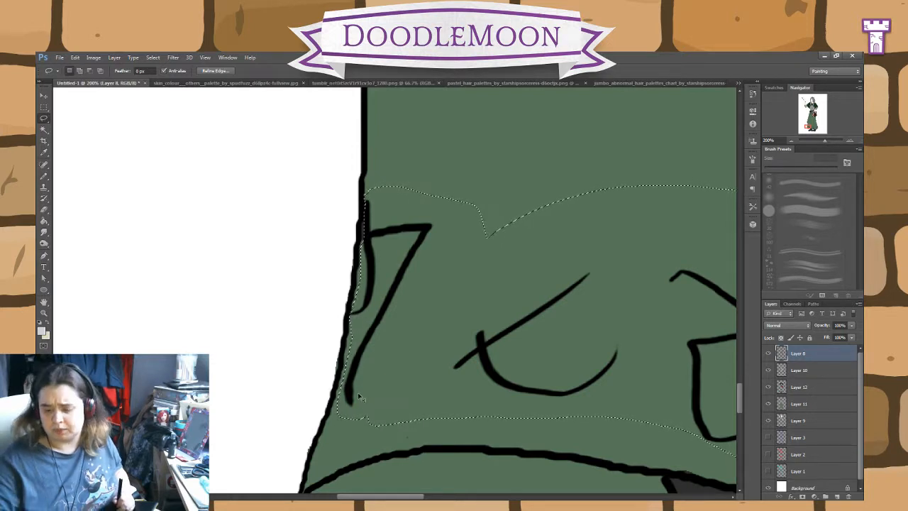
Step: Cut the selected hem runes out of Layer 8
{"action": "key", "text": "ctrl+minus"}
{"action": "key", "text": "ctrl+minus"}
{"action": "key", "text": "ctrl+minus"}
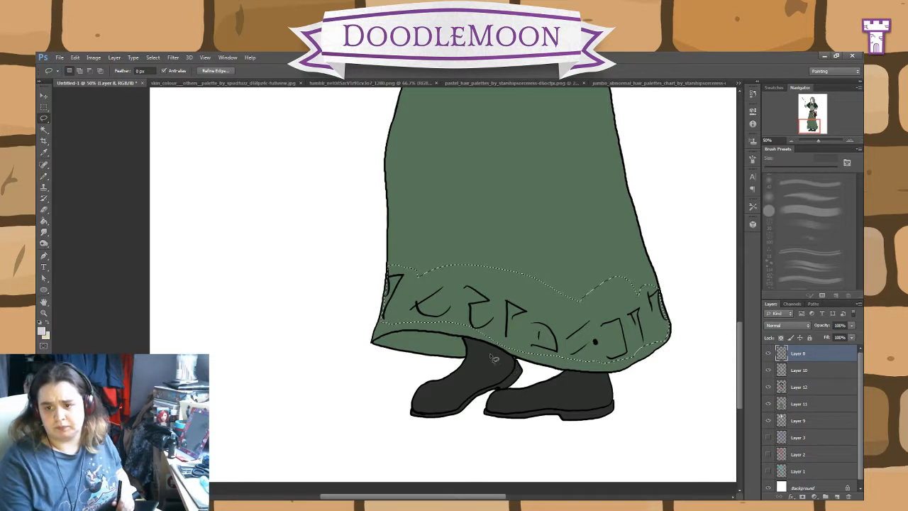
{"action": "scroll", "coordinate": [566, 403], "scroll_direction": "right", "scroll_amount": 3}
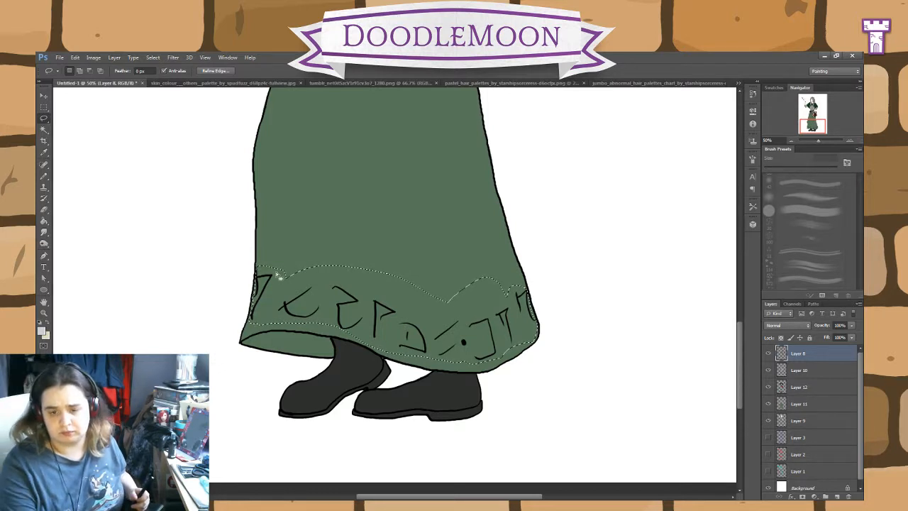
{"action": "key", "text": "ctrl+x"}
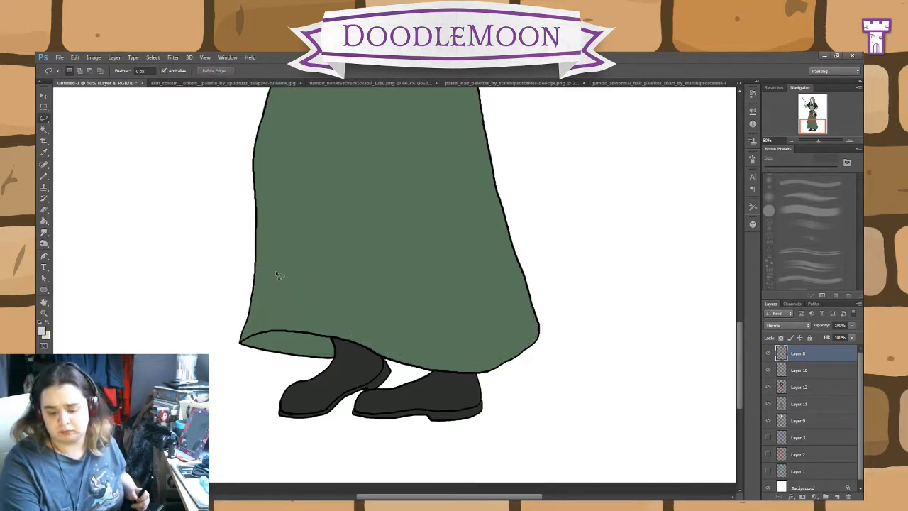
Step: Paste the cut hem runes onto a new layer and select their shapes with the Magic Wand
{"action": "key", "text": "ctrl+v"}
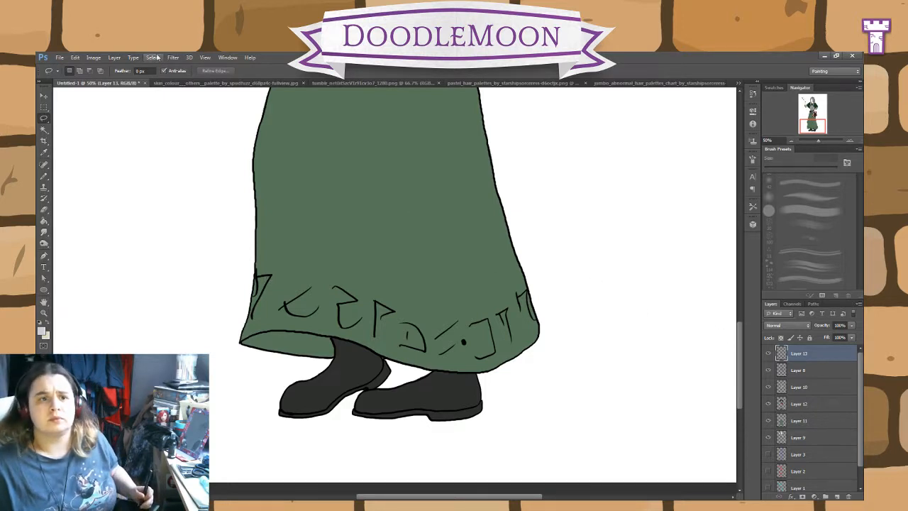
{"action": "left_click", "coordinate": [43, 131]}
{"action": "left_click", "coordinate": [196, 245]}
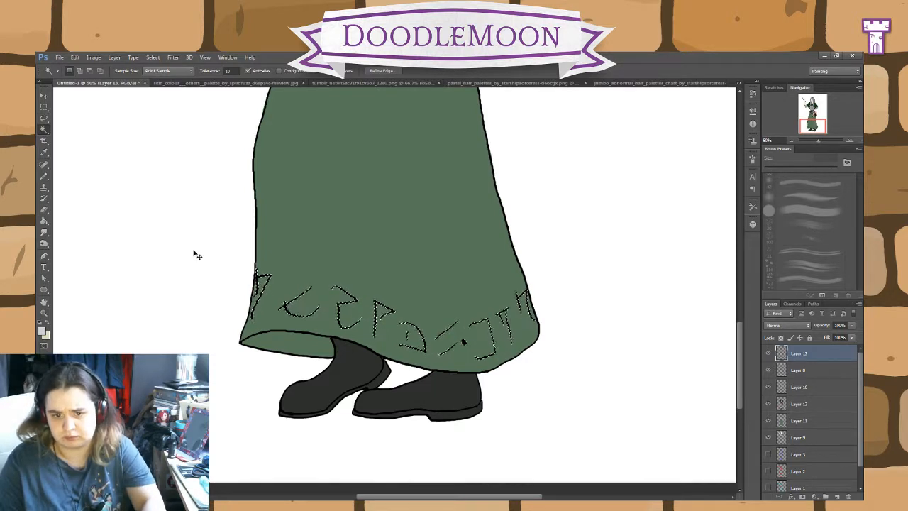
Step: Hide the pasted rune layer and fill the rune selection with olive gold on Layer 11, clearing the selection when done
{"action": "left_click", "coordinate": [768, 353]}
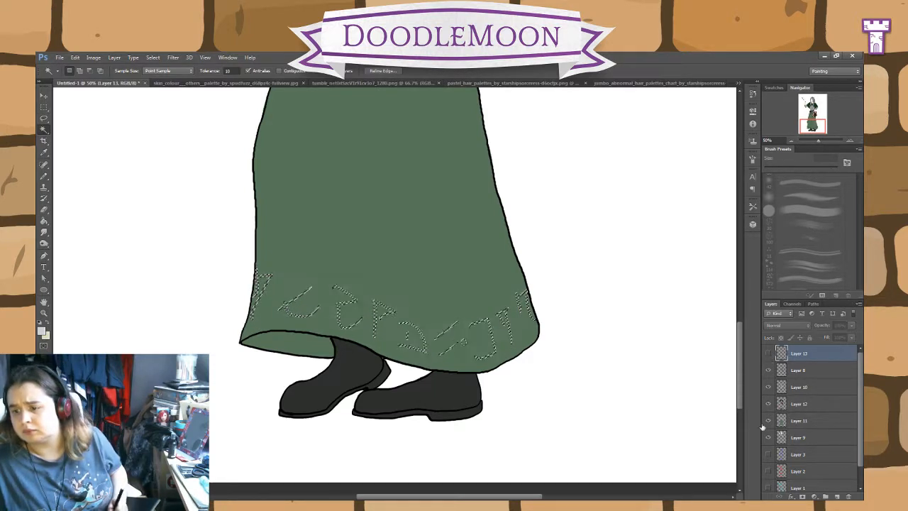
{"action": "left_click", "coordinate": [800, 422]}
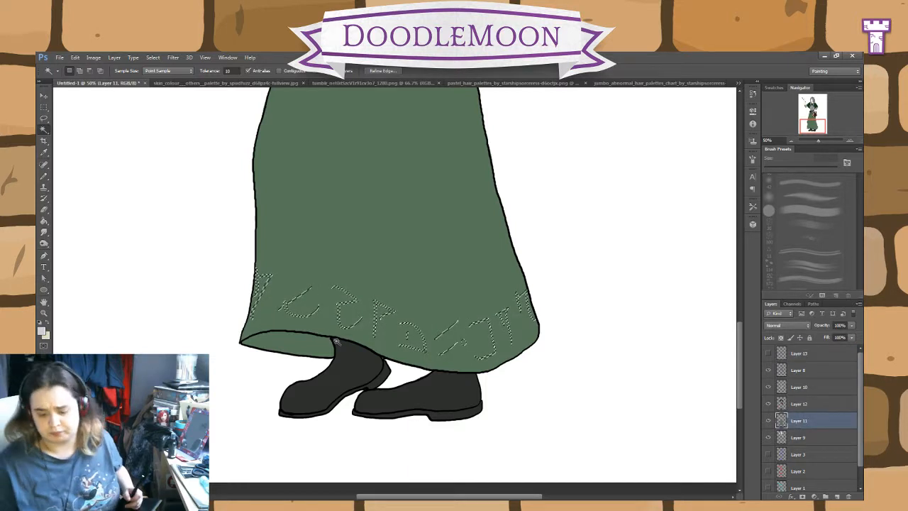
{"action": "key", "text": "ctrl+d"}
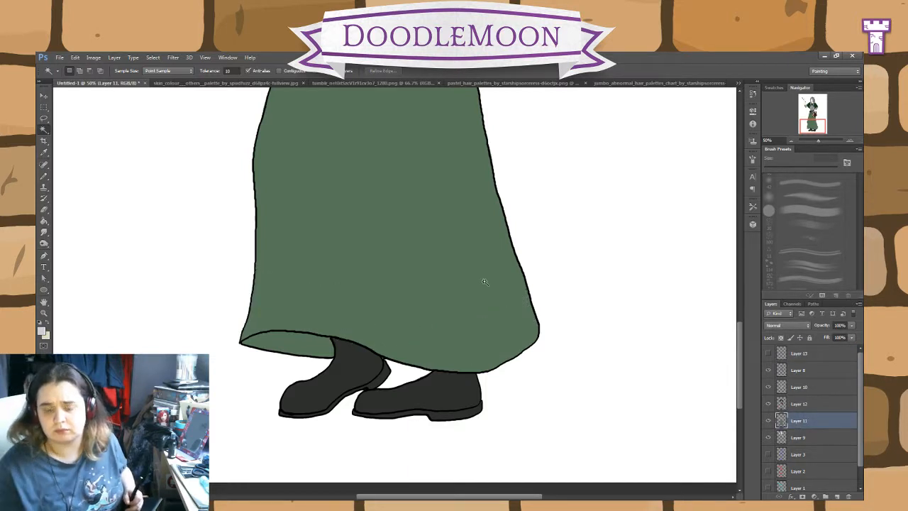
{"action": "key", "text": "ctrl+z"}
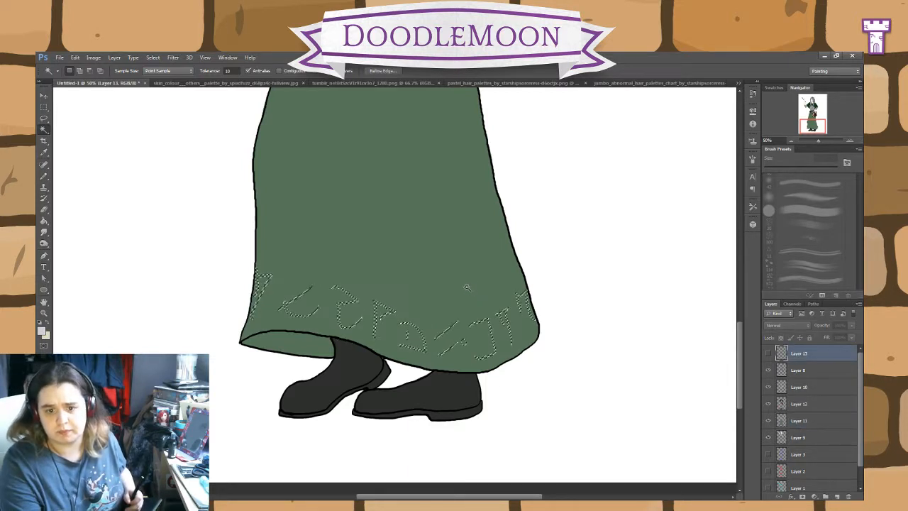
{"action": "left_click", "coordinate": [803, 422]}
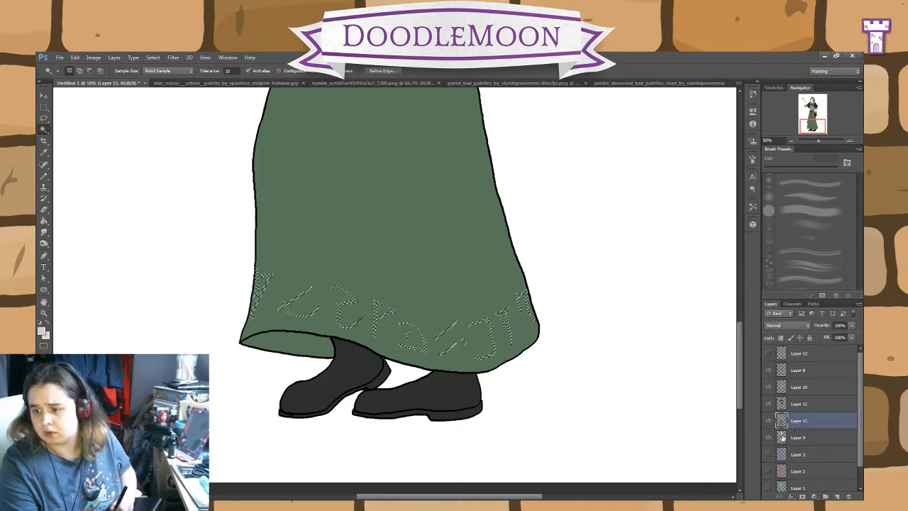
{"action": "key", "text": "i"}
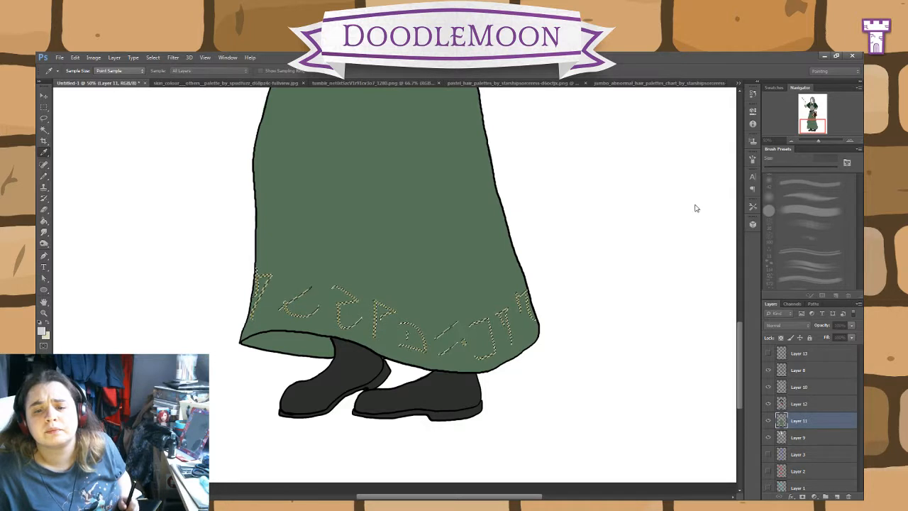
{"action": "key", "text": "w"}
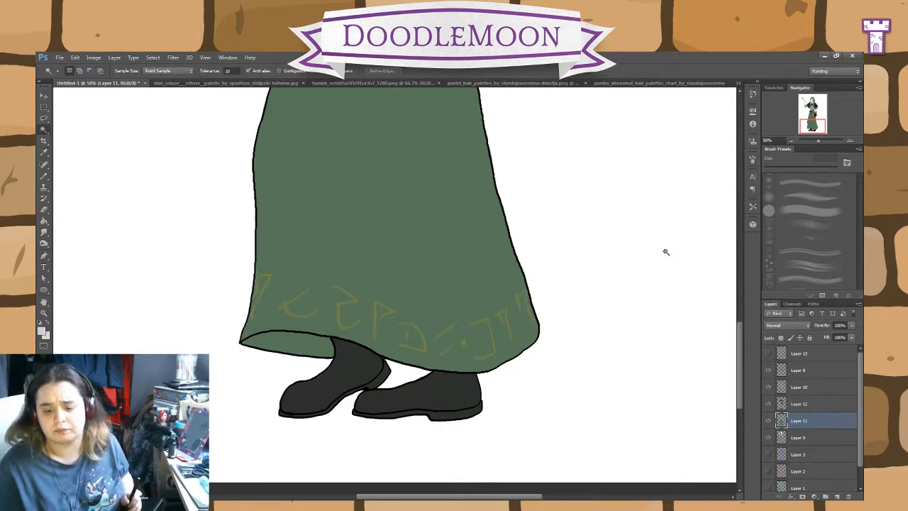
Step: Delete the hidden Layer 13 with the black runes and make Layer 12 active
{"action": "scroll", "coordinate": [598, 202], "scroll_direction": "up", "scroll_amount": 10}
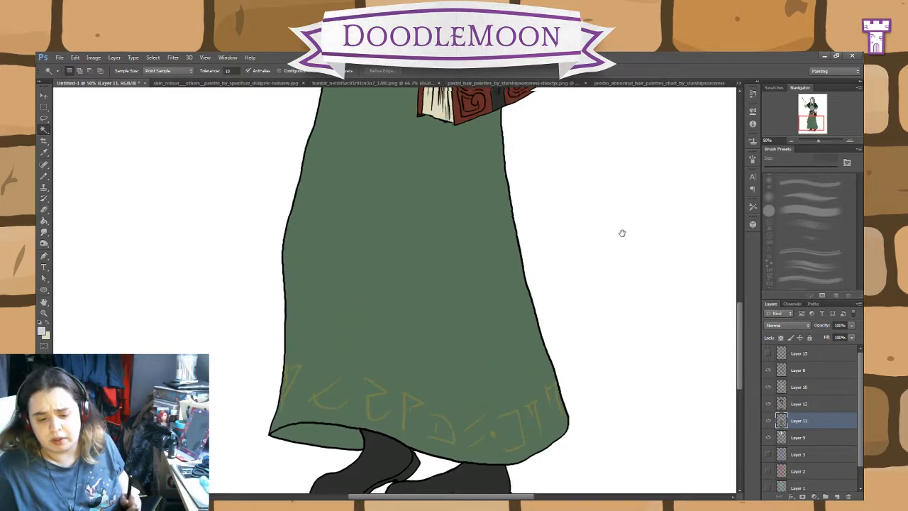
{"action": "left_click_drag", "start_coordinate": [639, 327], "coordinate": [645, 330]}
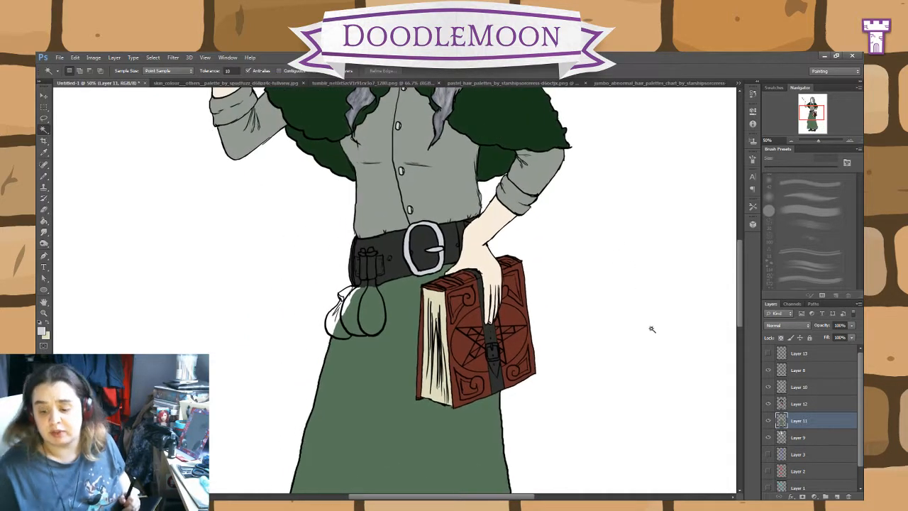
{"action": "key", "text": "ctrl+plus"}
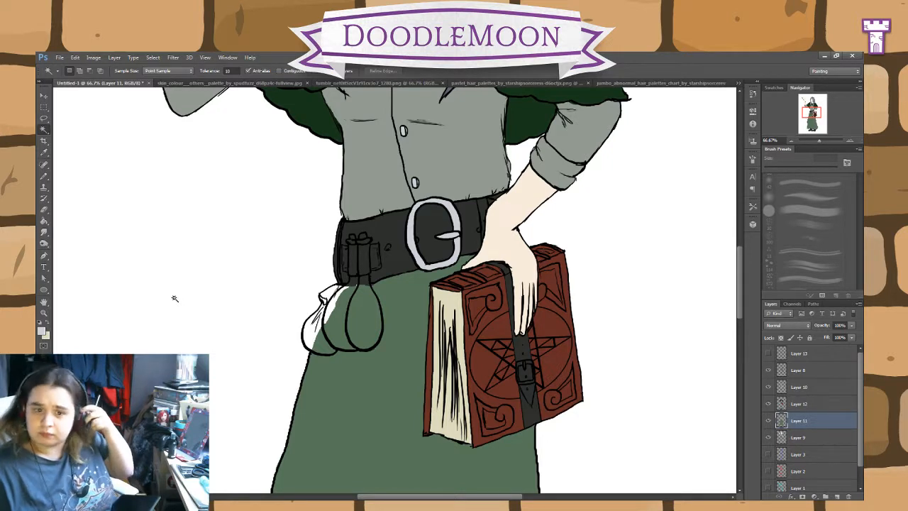
{"action": "left_click", "coordinate": [823, 388]}
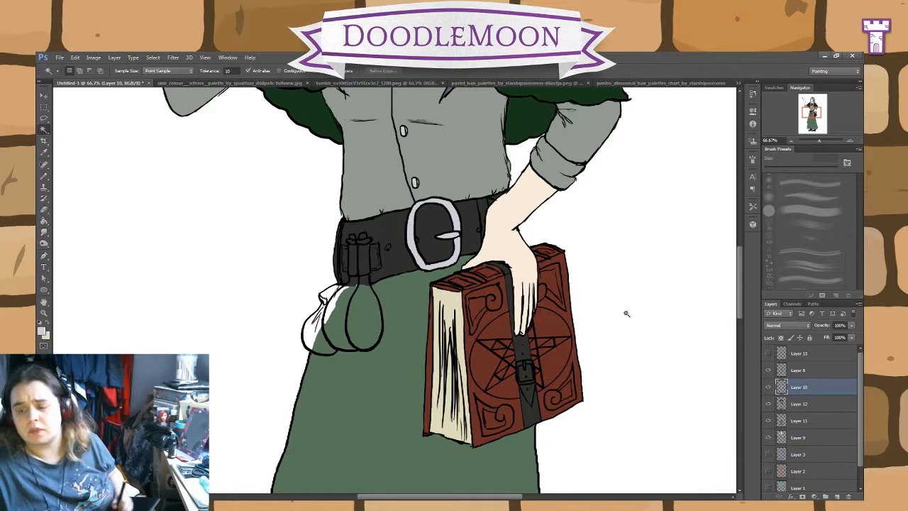
{"action": "left_click", "coordinate": [837, 357]}
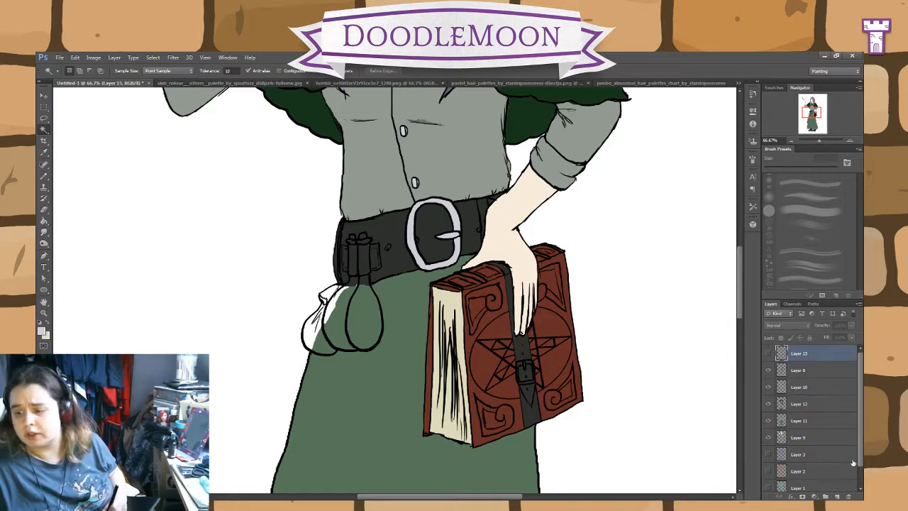
{"action": "left_click", "coordinate": [426, 230]}
{"action": "left_click", "coordinate": [814, 373]}
{"action": "left_click", "coordinate": [800, 390]}
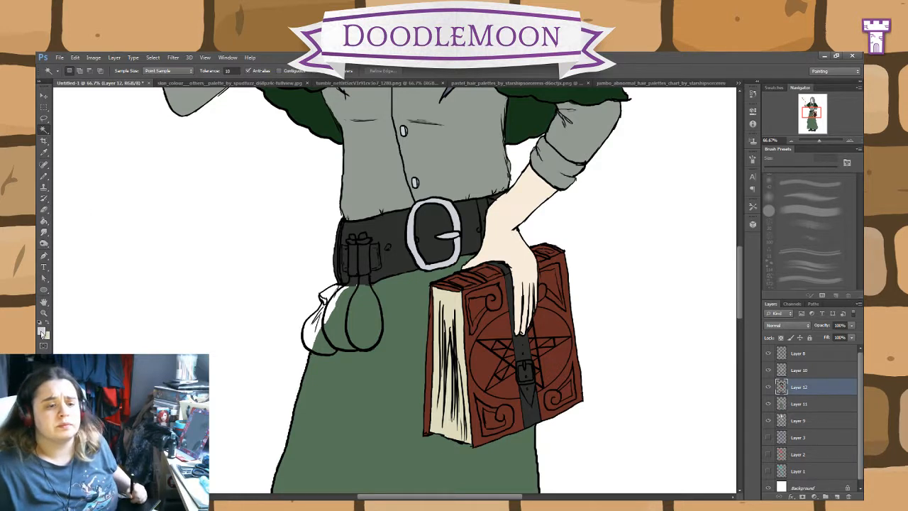
Step: Try a first stroke of the sampled colour on the belt's front bottle and undo it
{"action": "key", "text": "i"}
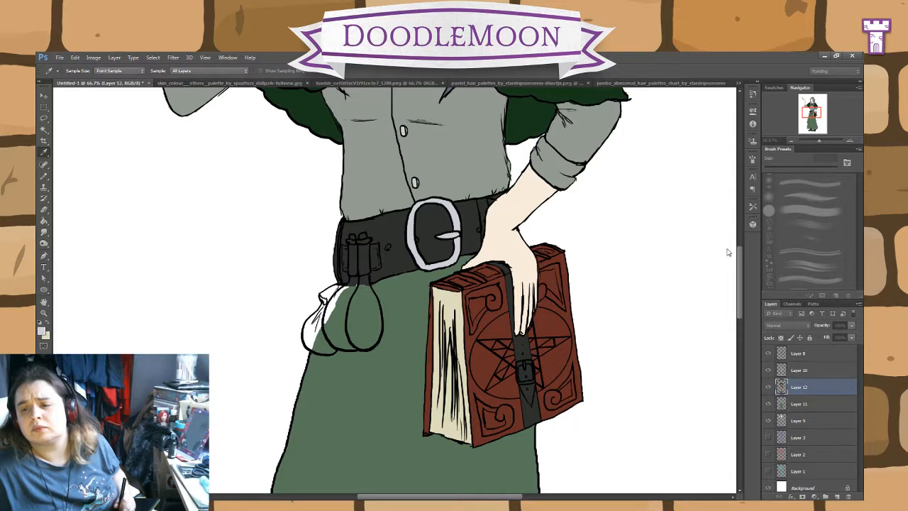
{"action": "key", "text": "b"}
{"action": "mouse_move", "coordinate": [356, 304]}
{"action": "left_mouse_down"}
{"action": "mouse_move", "coordinate": [364, 325]}
{"action": "mouse_move", "coordinate": [360, 304]}
{"action": "left_mouse_up"}
{"action": "key", "text": "ctrl+z"}
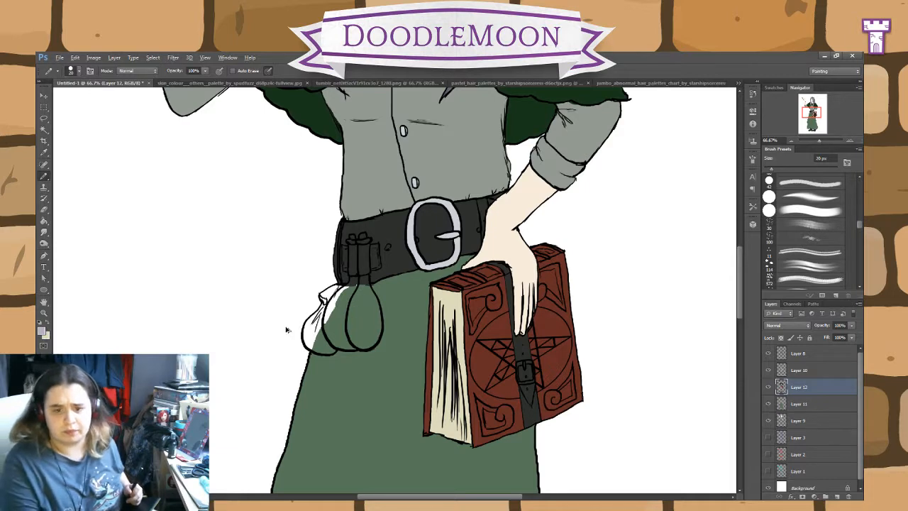
Step: Try colouring the middle of the front bottle lilac-grey on Layer 12 with the 20 px Pencil, and undo the strokes
{"action": "key", "text": "alt+shift+bracketright"}
{"action": "key", "text": "ctrl+plus"}
{"action": "key", "text": "ctrl+plus"}
{"action": "left_click_drag", "start_coordinate": [395, 305], "coordinate": [541, 286]}
{"action": "left_click", "coordinate": [806, 386]}
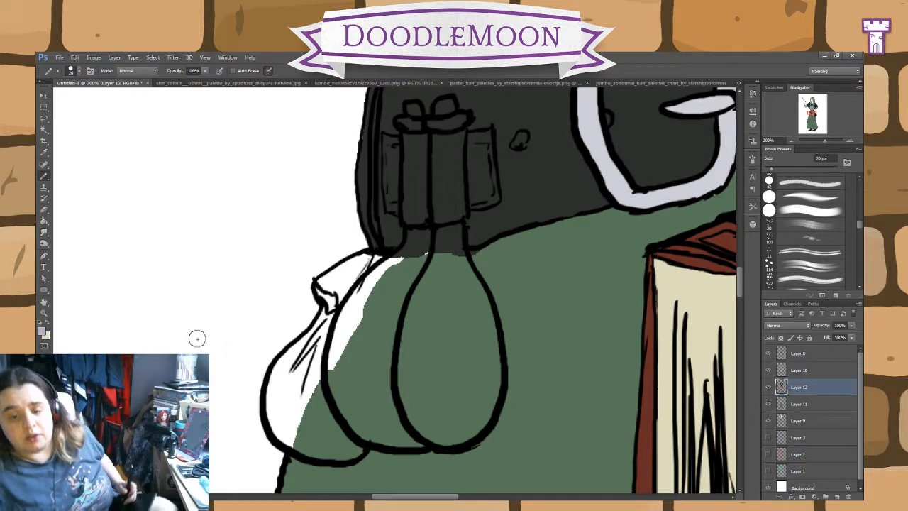
{"action": "key", "text": "i"}
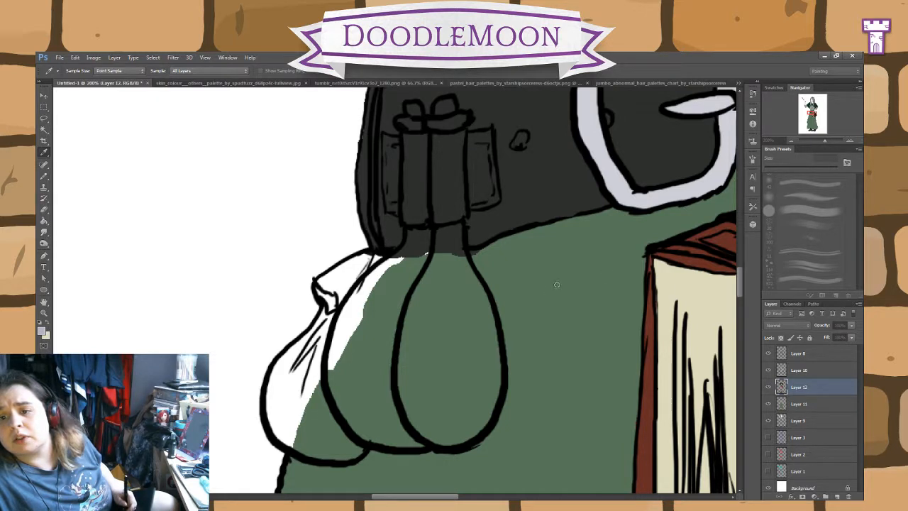
{"action": "key", "text": "b"}
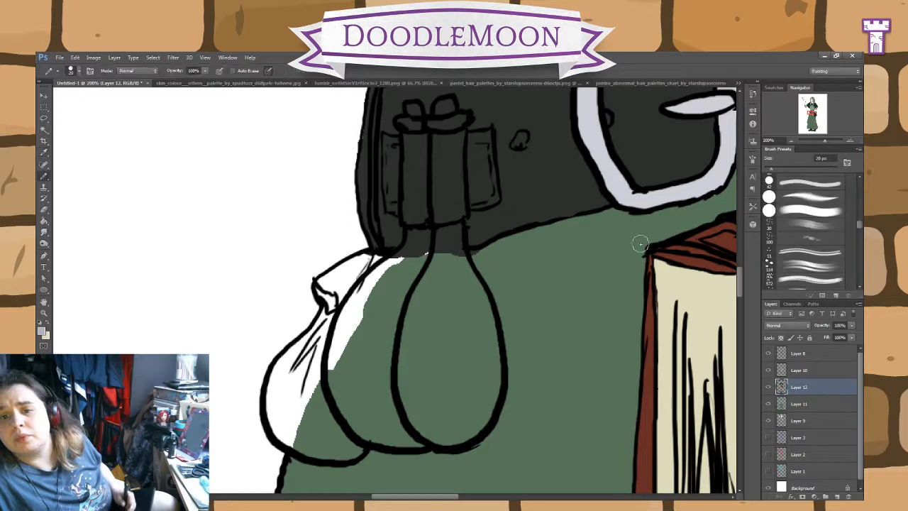
{"action": "mouse_move", "coordinate": [444, 315]}
{"action": "left_mouse_down"}
{"action": "mouse_move", "coordinate": [449, 244]}
{"action": "mouse_move", "coordinate": [437, 321]}
{"action": "mouse_move", "coordinate": [433, 284]}
{"action": "mouse_move", "coordinate": [430, 361]}
{"action": "left_mouse_up"}
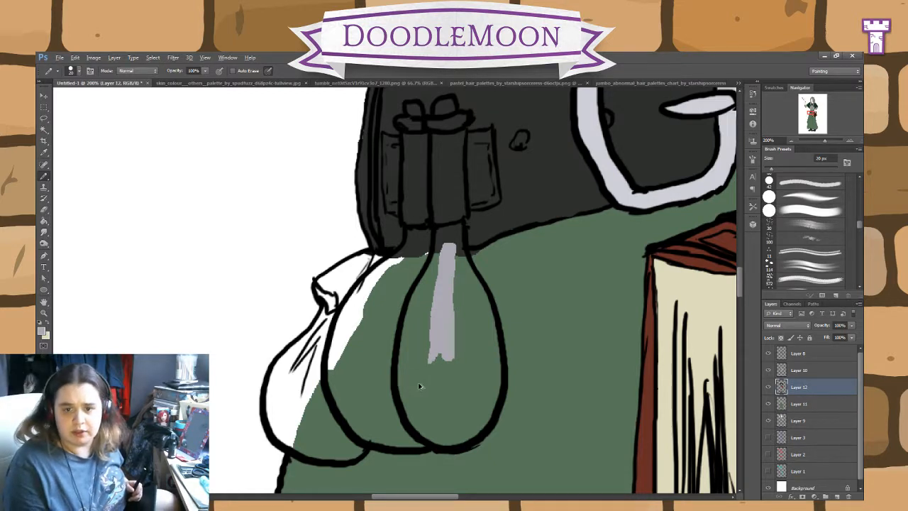
{"action": "key", "text": "ctrl+z"}
{"action": "key", "text": "ctrl+alt+z"}
{"action": "key", "text": "ctrl+alt+z"}
{"action": "key", "text": "ctrl+alt+z"}
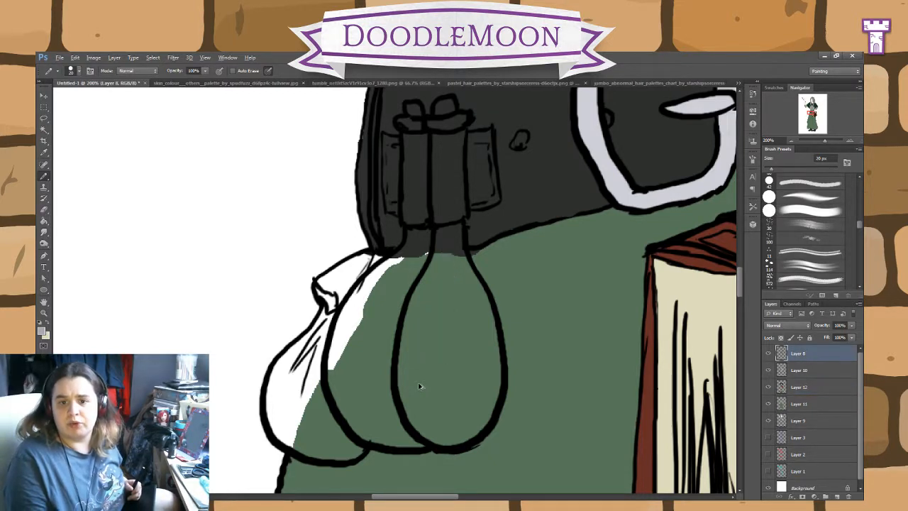
Step: Sample a colour again, try another grey stroke along the front bottle's right side, and undo it
{"action": "left_click", "coordinate": [817, 386]}
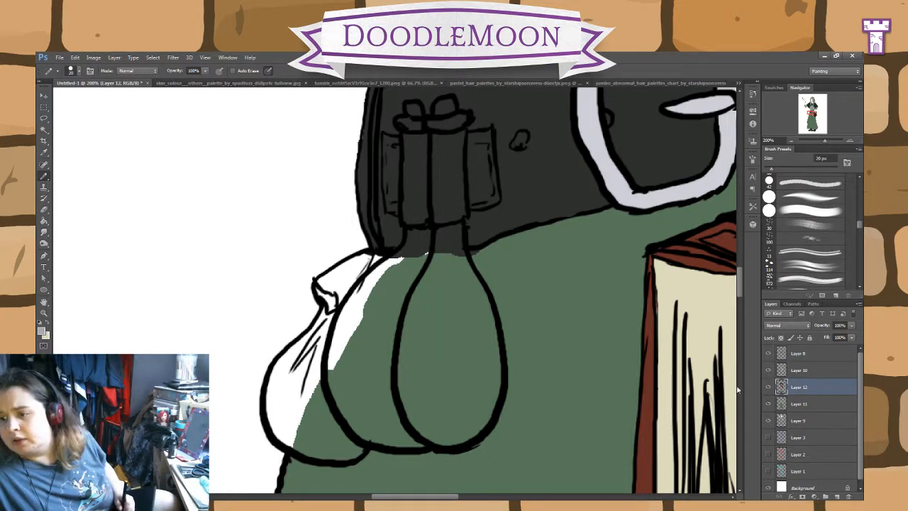
{"action": "key", "text": "i"}
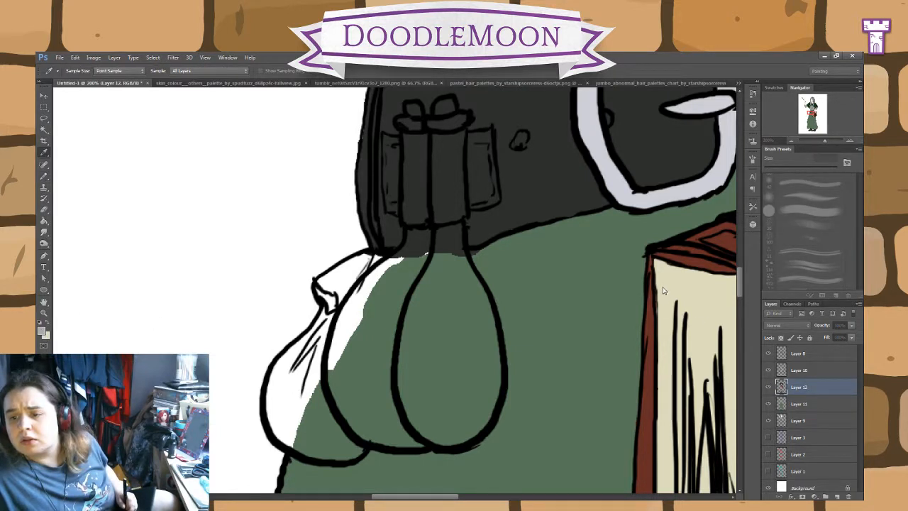
{"action": "key", "text": "b"}
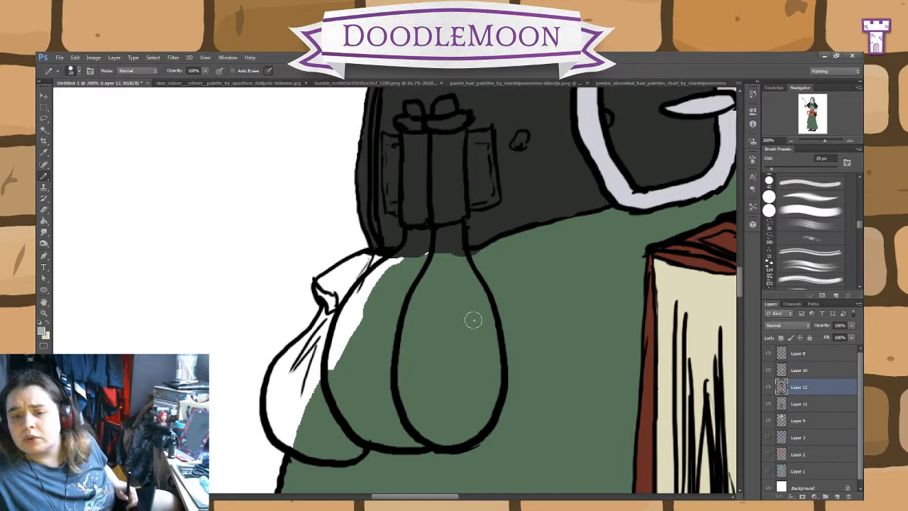
{"action": "mouse_move", "coordinate": [469, 352]}
{"action": "left_mouse_down"}
{"action": "mouse_move", "coordinate": [456, 280]}
{"action": "mouse_move", "coordinate": [475, 318]}
{"action": "mouse_move", "coordinate": [462, 297]}
{"action": "mouse_move", "coordinate": [471, 380]}
{"action": "left_mouse_up"}
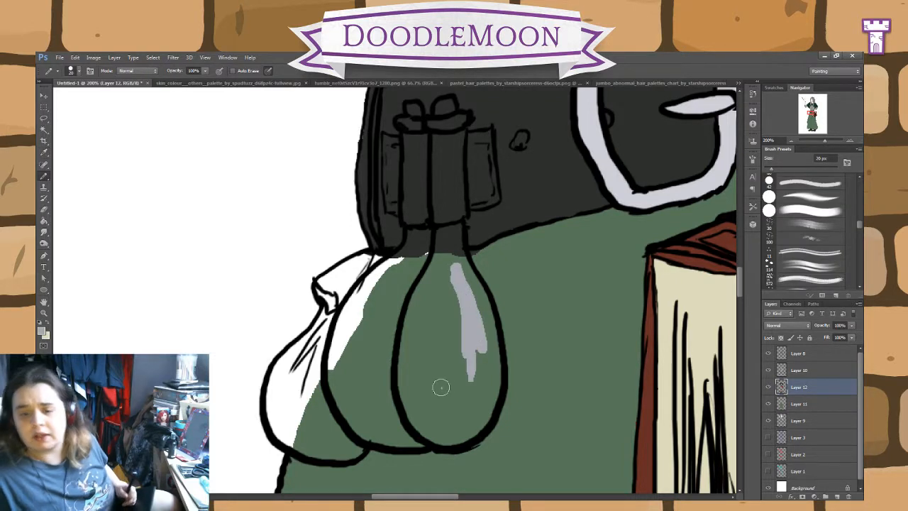
{"action": "key", "text": "ctrl+alt+z"}
{"action": "key", "text": "ctrl+alt+z"}
{"action": "key", "text": "ctrl+alt+z"}
{"action": "key", "text": "ctrl+alt+z"}
{"action": "key", "text": "ctrl+alt+z"}
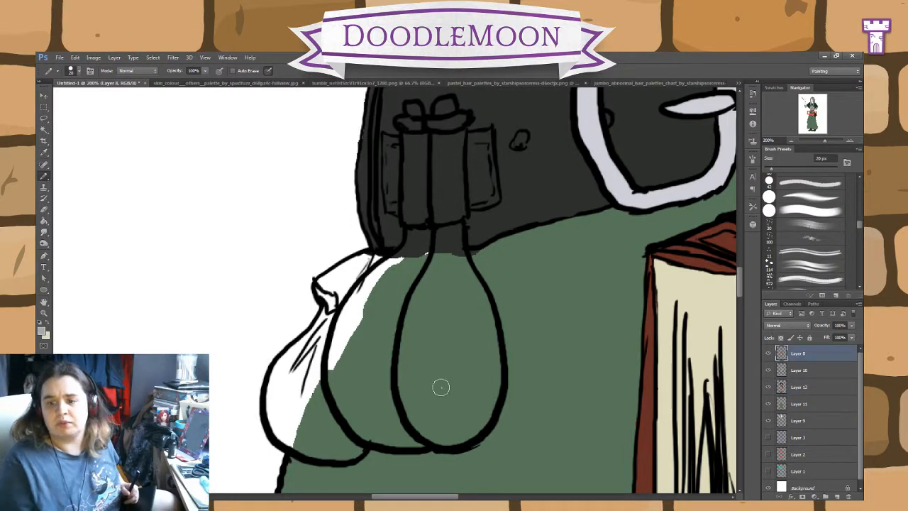
Step: Paint the front bottle and its stopper and rim above the belt loop light warm grey on Layer 12
{"action": "left_click", "coordinate": [802, 387]}
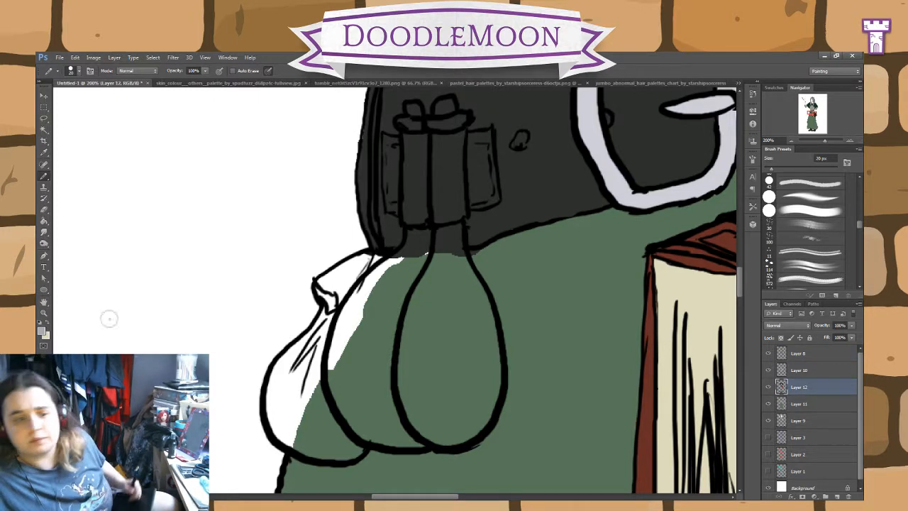
{"action": "key", "text": "i"}
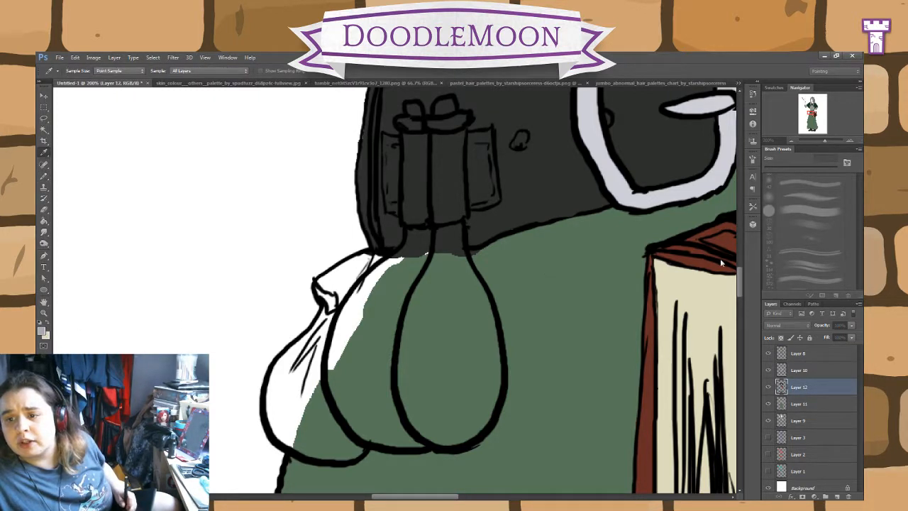
{"action": "key", "text": "b"}
{"action": "mouse_move", "coordinate": [464, 305]}
{"action": "left_mouse_down"}
{"action": "mouse_move", "coordinate": [458, 364]}
{"action": "mouse_move", "coordinate": [459, 229]}
{"action": "mouse_move", "coordinate": [489, 335]}
{"action": "mouse_move", "coordinate": [480, 292]}
{"action": "mouse_move", "coordinate": [491, 386]}
{"action": "mouse_move", "coordinate": [496, 352]}
{"action": "mouse_move", "coordinate": [482, 422]}
{"action": "mouse_move", "coordinate": [492, 394]}
{"action": "mouse_move", "coordinate": [469, 428]}
{"action": "mouse_move", "coordinate": [418, 415]}
{"action": "mouse_move", "coordinate": [421, 425]}
{"action": "mouse_move", "coordinate": [398, 344]}
{"action": "mouse_move", "coordinate": [405, 388]}
{"action": "mouse_move", "coordinate": [444, 231]}
{"action": "mouse_move", "coordinate": [455, 231]}
{"action": "mouse_move", "coordinate": [440, 283]}
{"action": "mouse_move", "coordinate": [464, 282]}
{"action": "mouse_move", "coordinate": [431, 393]}
{"action": "mouse_move", "coordinate": [475, 339]}
{"action": "mouse_move", "coordinate": [482, 360]}
{"action": "mouse_move", "coordinate": [451, 418]}
{"action": "mouse_move", "coordinate": [427, 410]}
{"action": "left_mouse_up"}
{"action": "left_click", "coordinate": [43, 209]}
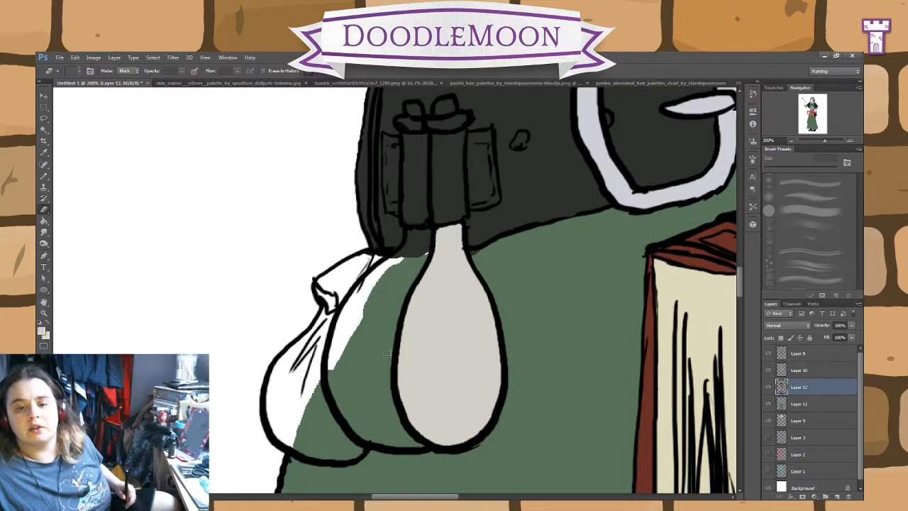
{"action": "left_click", "coordinate": [43, 176]}
{"action": "left_click_drag", "start_coordinate": [442, 277], "coordinate": [407, 360]}
{"action": "mouse_move", "coordinate": [426, 202]}
{"action": "left_mouse_down"}
{"action": "mouse_move", "coordinate": [394, 205]}
{"action": "mouse_move", "coordinate": [411, 189]}
{"action": "mouse_move", "coordinate": [419, 199]}
{"action": "left_mouse_up"}
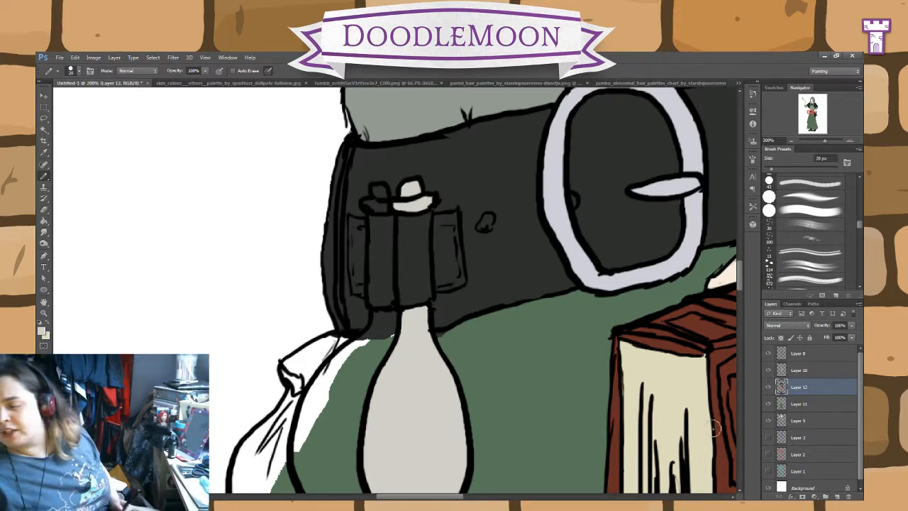
Step: Colour the pouch behind the bottles, including its gathered top, brown on Layer 12
{"action": "mouse_move", "coordinate": [511, 355]}
{"action": "left_mouse_down"}
{"action": "mouse_move", "coordinate": [531, 348]}
{"action": "mouse_move", "coordinate": [618, 243]}
{"action": "left_mouse_up"}
{"action": "key", "text": "i"}
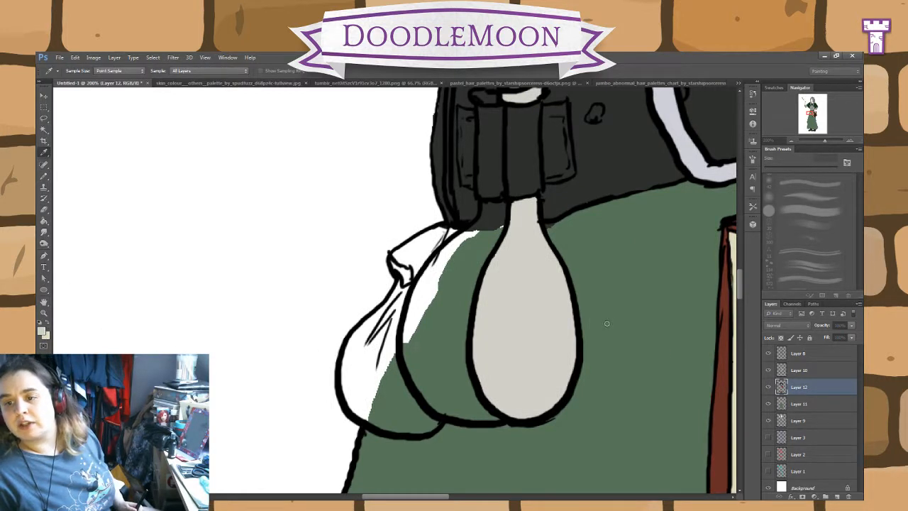
{"action": "key", "text": "b"}
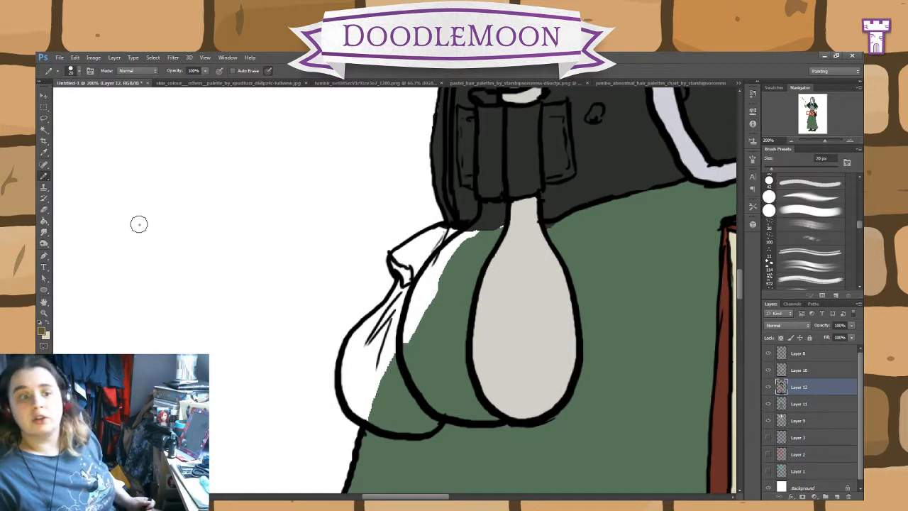
{"action": "mouse_move", "coordinate": [369, 355]}
{"action": "left_mouse_down"}
{"action": "mouse_move", "coordinate": [384, 387]}
{"action": "mouse_move", "coordinate": [395, 362]}
{"action": "mouse_move", "coordinate": [402, 393]}
{"action": "mouse_move", "coordinate": [434, 423]}
{"action": "mouse_move", "coordinate": [362, 415]}
{"action": "mouse_move", "coordinate": [366, 397]}
{"action": "mouse_move", "coordinate": [354, 387]}
{"action": "mouse_move", "coordinate": [362, 390]}
{"action": "mouse_move", "coordinate": [359, 344]}
{"action": "mouse_move", "coordinate": [403, 292]}
{"action": "mouse_move", "coordinate": [377, 342]}
{"action": "left_mouse_up"}
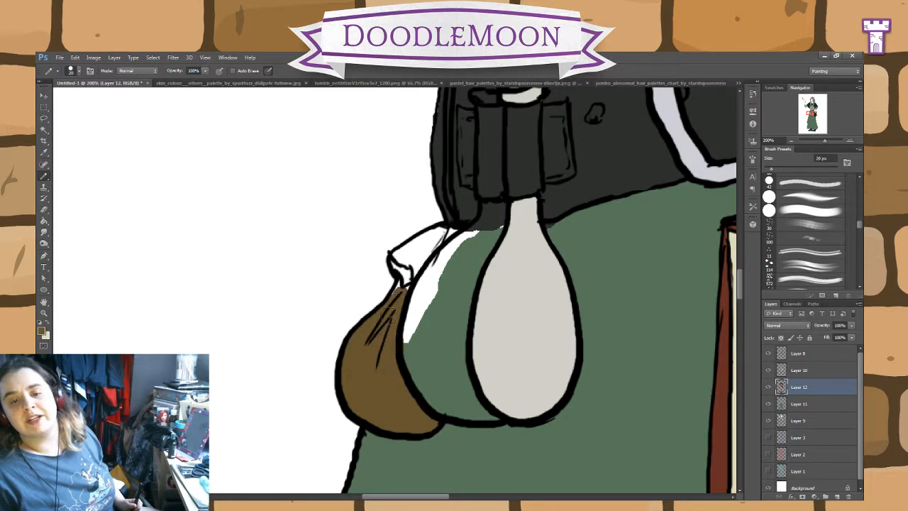
{"action": "mouse_move", "coordinate": [399, 291]}
{"action": "left_mouse_down"}
{"action": "mouse_move", "coordinate": [448, 226]}
{"action": "mouse_move", "coordinate": [395, 257]}
{"action": "mouse_move", "coordinate": [404, 271]}
{"action": "left_mouse_up"}
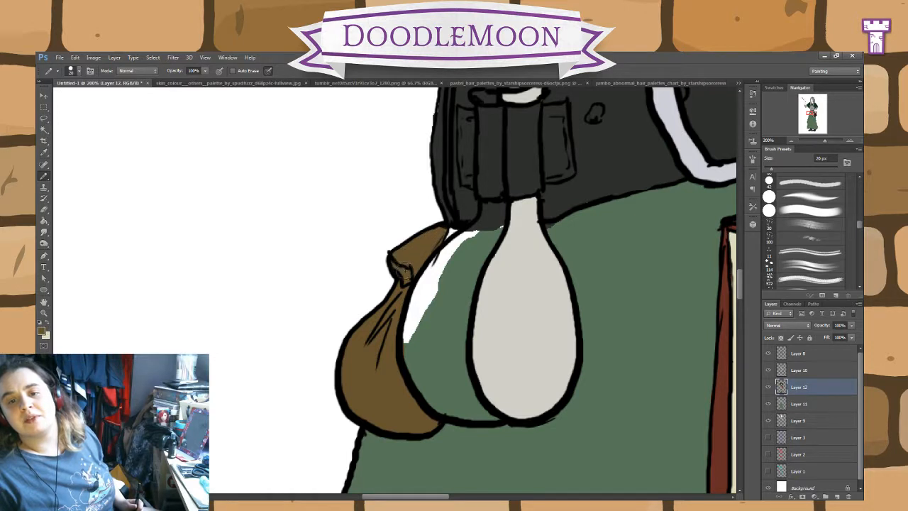
Step: Fill the white gap behind the back bottle with the sampled skirt green on Layer 11 using the 20 px Pencil
{"action": "left_click", "coordinate": [43, 209]}
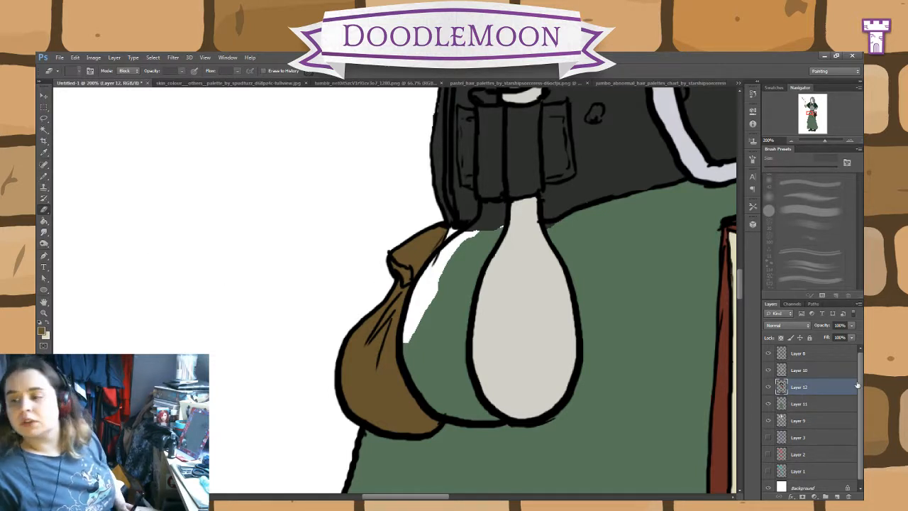
{"action": "left_click", "coordinate": [829, 405]}
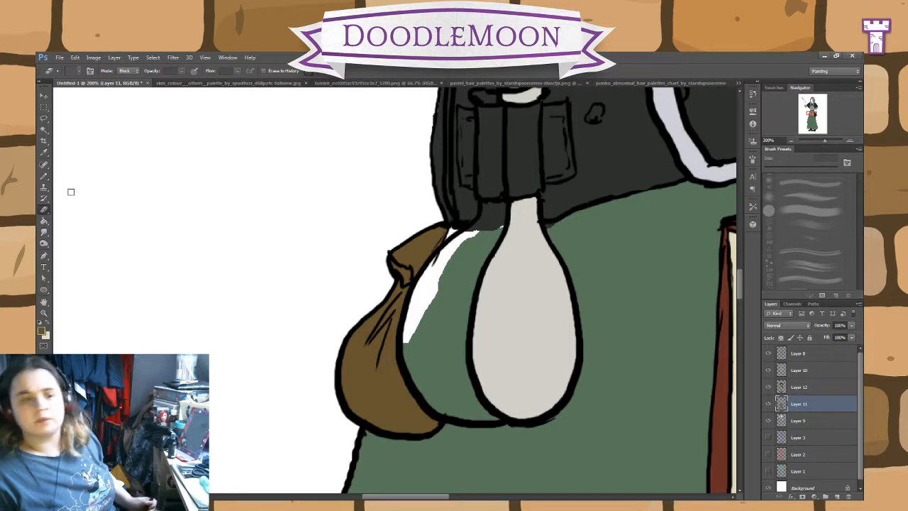
{"action": "left_click", "coordinate": [43, 152]}
{"action": "key", "text": "b"}
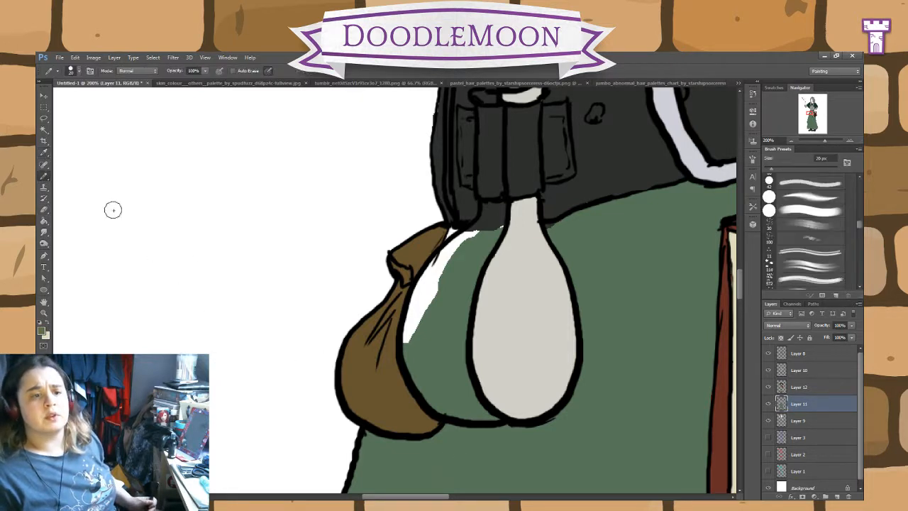
{"action": "mouse_move", "coordinate": [431, 328]}
{"action": "left_mouse_down"}
{"action": "mouse_move", "coordinate": [454, 242]}
{"action": "mouse_move", "coordinate": [469, 225]}
{"action": "mouse_move", "coordinate": [476, 229]}
{"action": "mouse_move", "coordinate": [405, 336]}
{"action": "left_mouse_up"}
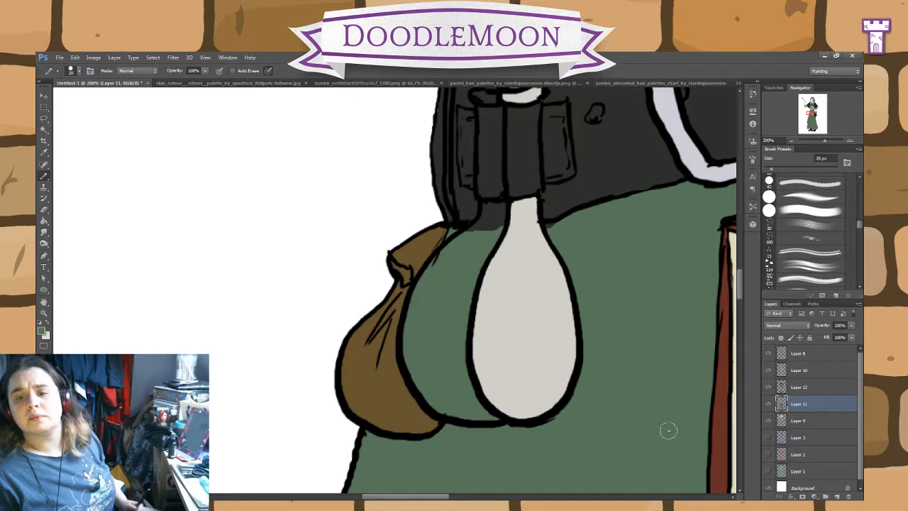
{"action": "left_click", "coordinate": [808, 388]}
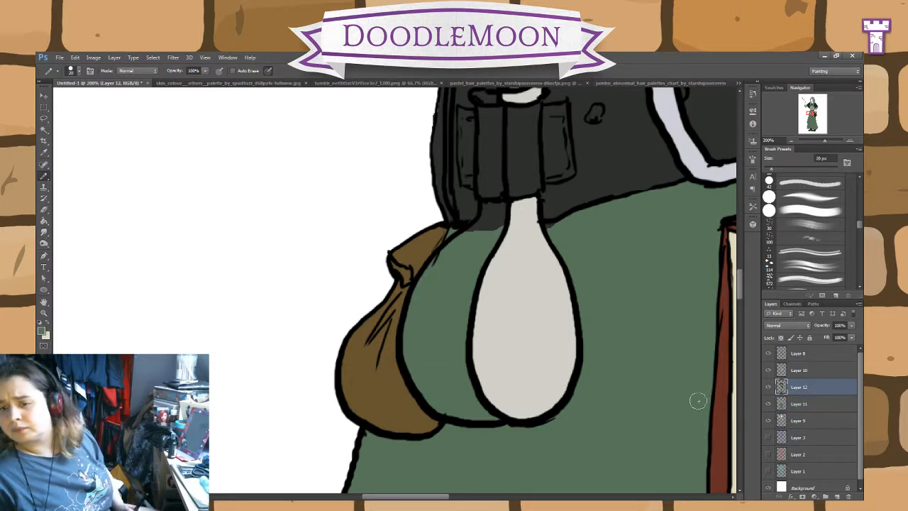
{"action": "left_click", "coordinate": [838, 496]}
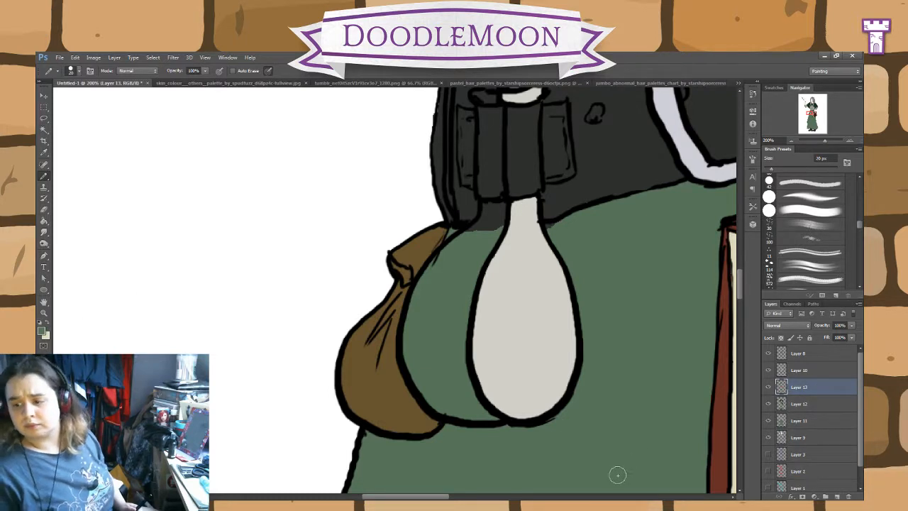
{"action": "key", "text": "ctrl+z"}
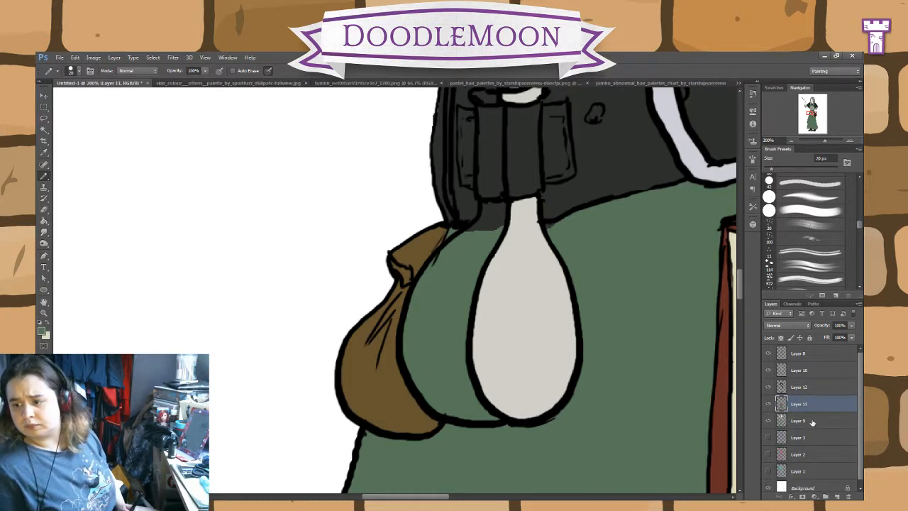
Step: Paint the back bottle, with its neck and the stopper and rim above the belt loop, blue-grey on Layer 12
{"action": "left_click", "coordinate": [809, 388]}
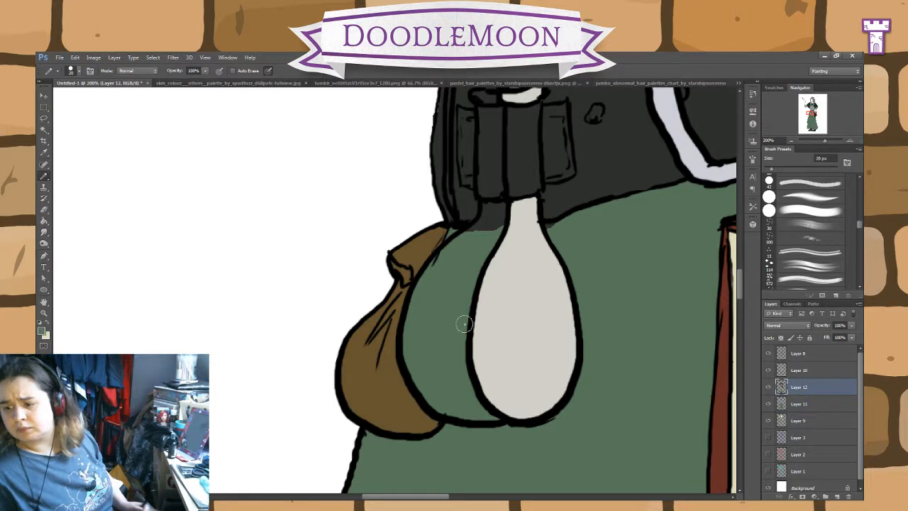
{"action": "left_click", "coordinate": [769, 373]}
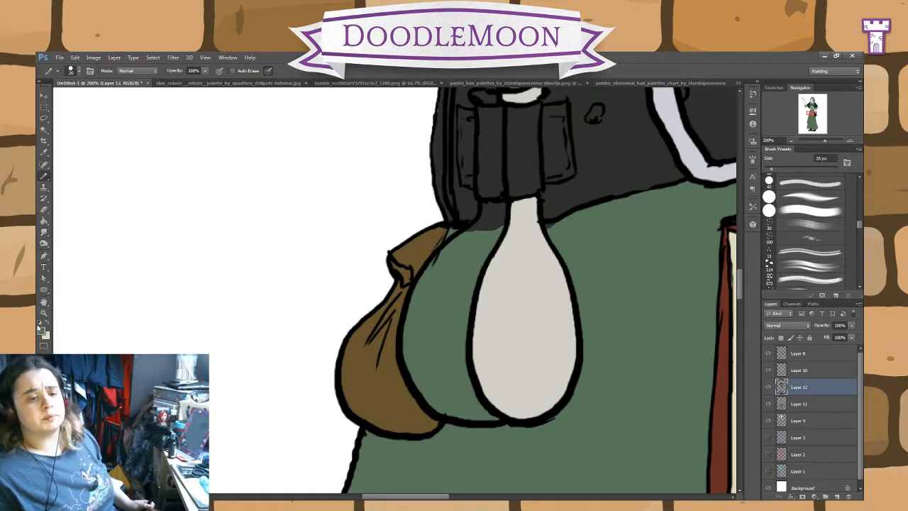
{"action": "key", "text": "i"}
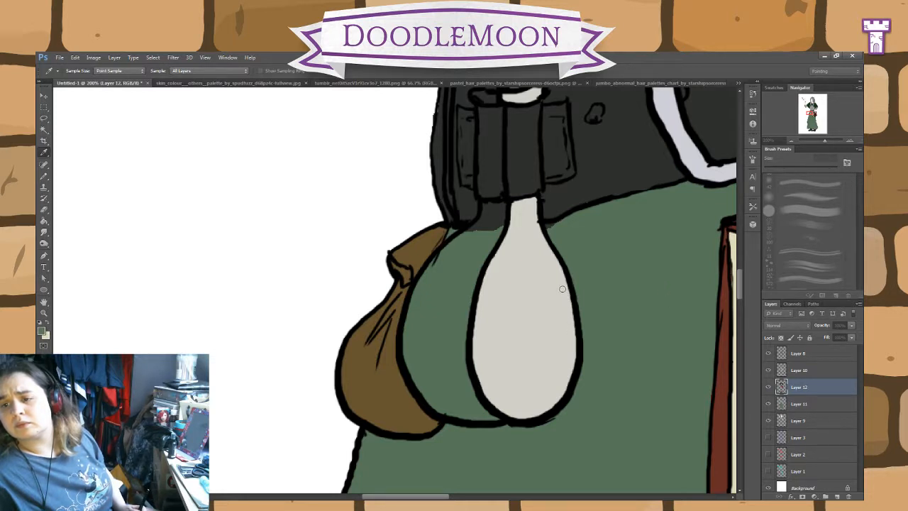
{"action": "key", "text": "b"}
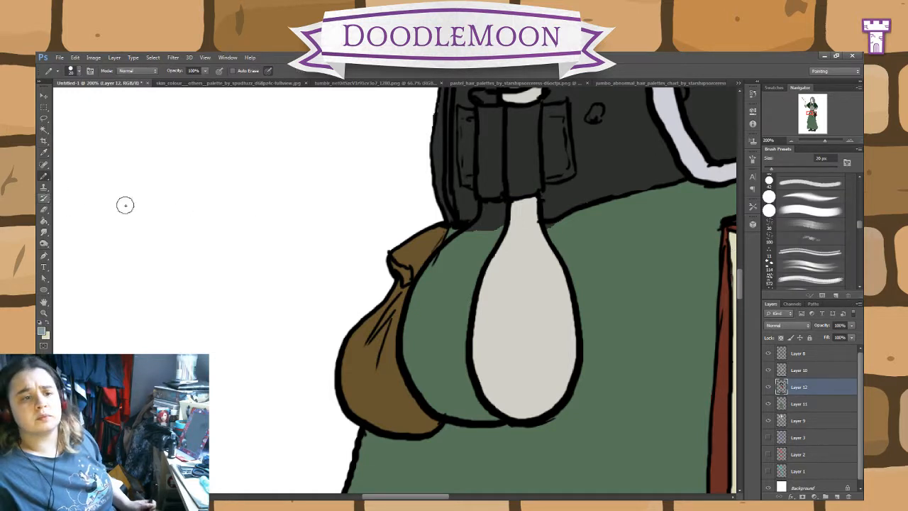
{"action": "mouse_move", "coordinate": [457, 394]}
{"action": "left_mouse_down"}
{"action": "mouse_move", "coordinate": [495, 419]}
{"action": "mouse_move", "coordinate": [451, 403]}
{"action": "mouse_move", "coordinate": [416, 355]}
{"action": "mouse_move", "coordinate": [417, 326]}
{"action": "mouse_move", "coordinate": [411, 338]}
{"action": "mouse_move", "coordinate": [428, 284]}
{"action": "mouse_move", "coordinate": [453, 293]}
{"action": "mouse_move", "coordinate": [453, 267]}
{"action": "left_mouse_up"}
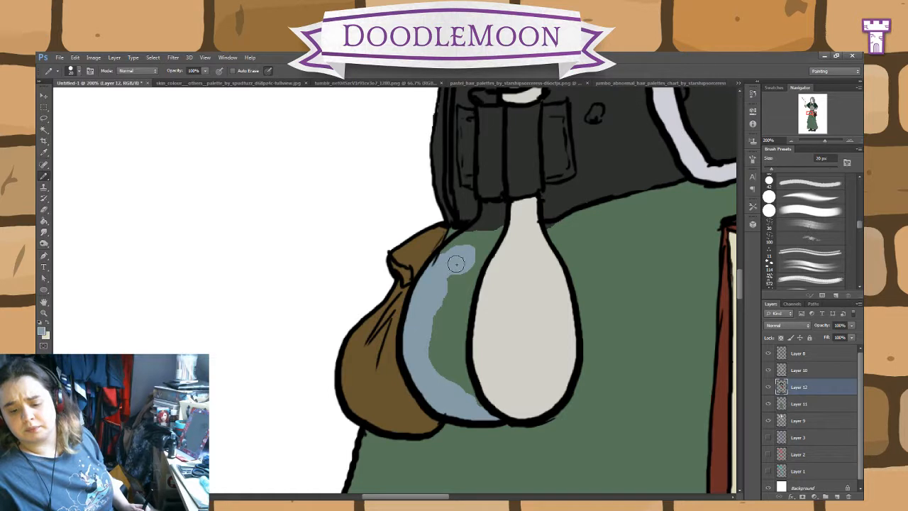
{"action": "mouse_move", "coordinate": [455, 296]}
{"action": "left_mouse_down"}
{"action": "mouse_move", "coordinate": [454, 281]}
{"action": "mouse_move", "coordinate": [439, 326]}
{"action": "mouse_move", "coordinate": [449, 309]}
{"action": "left_mouse_up"}
{"action": "mouse_move", "coordinate": [433, 342]}
{"action": "left_mouse_down"}
{"action": "mouse_move", "coordinate": [458, 368]}
{"action": "mouse_move", "coordinate": [472, 412]}
{"action": "mouse_move", "coordinate": [450, 403]}
{"action": "mouse_move", "coordinate": [466, 294]}
{"action": "mouse_move", "coordinate": [500, 209]}
{"action": "mouse_move", "coordinate": [488, 207]}
{"action": "mouse_move", "coordinate": [481, 237]}
{"action": "mouse_move", "coordinate": [464, 242]}
{"action": "mouse_move", "coordinate": [479, 227]}
{"action": "mouse_move", "coordinate": [448, 251]}
{"action": "left_mouse_up"}
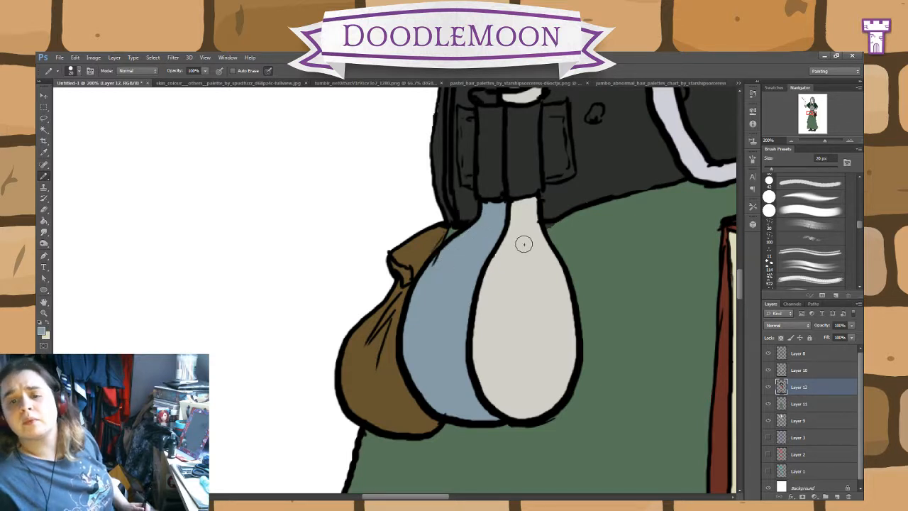
{"action": "left_click_drag", "start_coordinate": [534, 220], "coordinate": [512, 366]}
{"action": "mouse_move", "coordinate": [473, 239]}
{"action": "left_mouse_down"}
{"action": "mouse_move", "coordinate": [472, 231]}
{"action": "mouse_move", "coordinate": [458, 245]}
{"action": "left_mouse_up"}
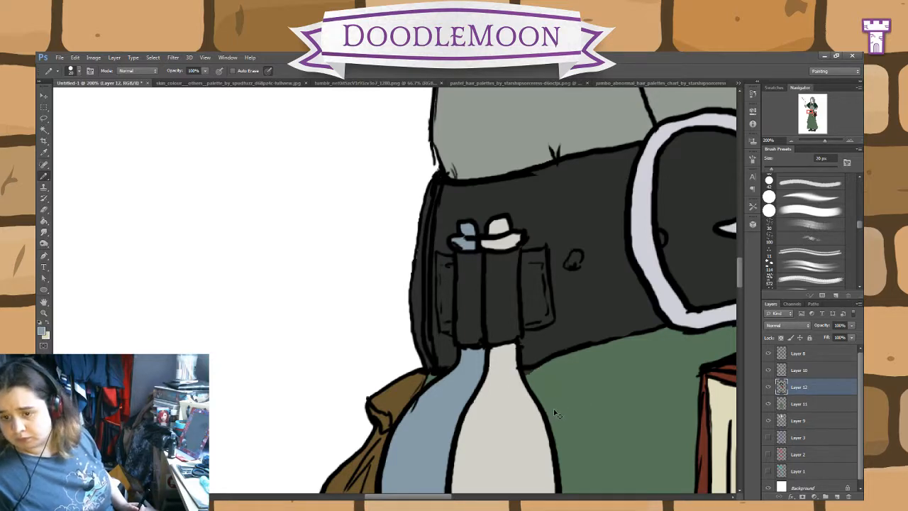
Step: Add a new layer above Layer 10 for the metal parts of the book's strap
{"action": "scroll", "coordinate": [556, 415], "scroll_direction": "down", "scroll_amount": 5}
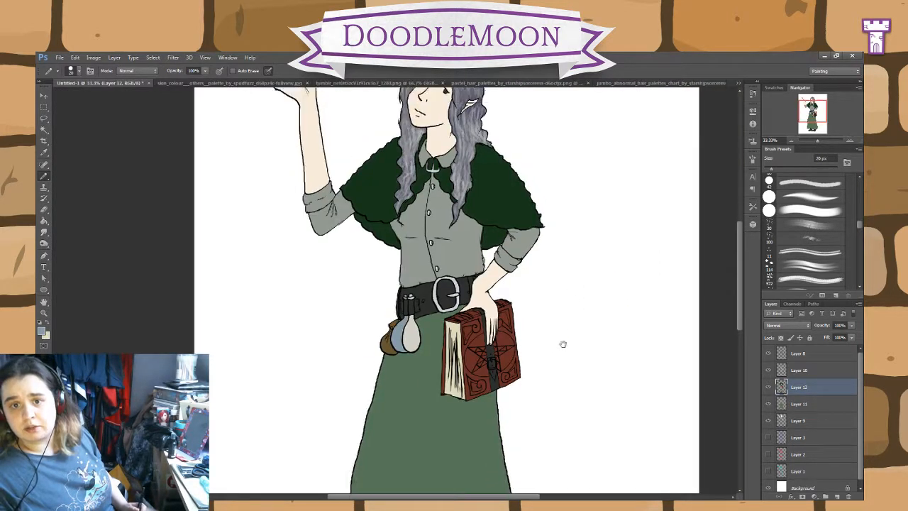
{"action": "left_click_drag", "start_coordinate": [563, 344], "coordinate": [553, 196]}
{"action": "left_click_drag", "start_coordinate": [560, 338], "coordinate": [541, 423]}
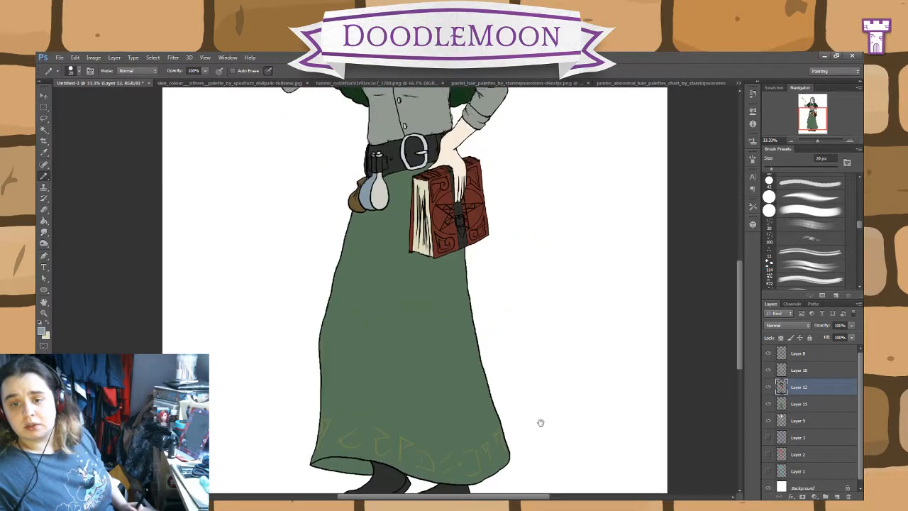
{"action": "mouse_move", "coordinate": [569, 204]}
{"action": "left_mouse_down"}
{"action": "mouse_move", "coordinate": [569, 399]}
{"action": "mouse_move", "coordinate": [564, 345]}
{"action": "mouse_move", "coordinate": [580, 362]}
{"action": "mouse_move", "coordinate": [573, 408]}
{"action": "mouse_move", "coordinate": [574, 372]}
{"action": "left_mouse_up"}
{"action": "key", "text": "ctrl+plus"}
{"action": "key", "text": "ctrl+plus"}
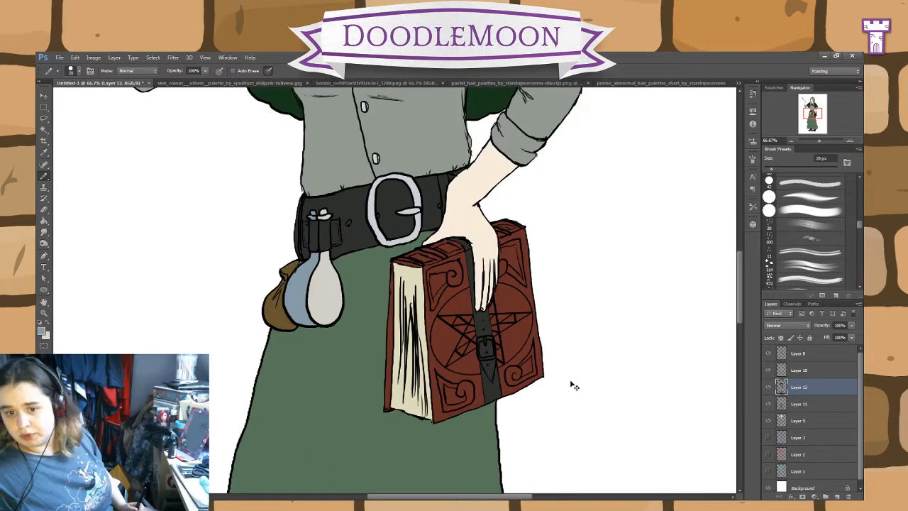
{"action": "key", "text": "ctrl+plus"}
{"action": "left_click_drag", "start_coordinate": [667, 419], "coordinate": [580, 343]}
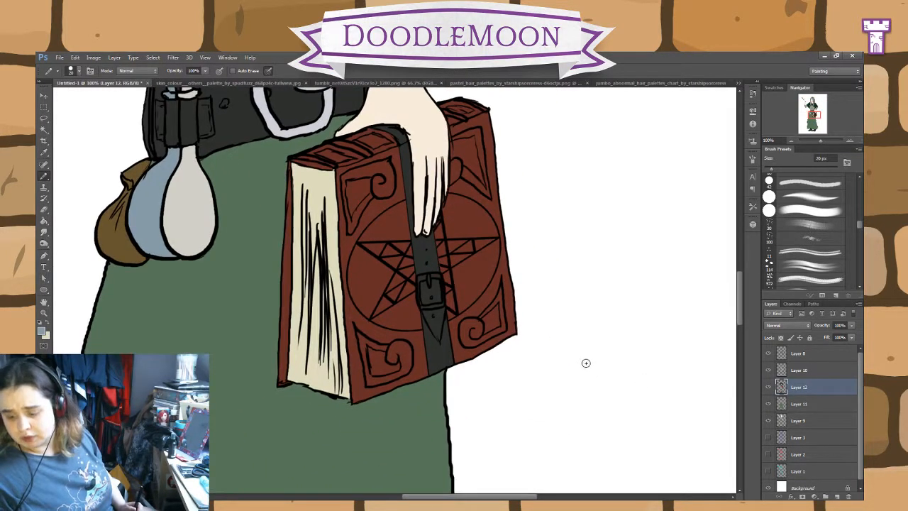
{"action": "key", "text": "ctrl+plus"}
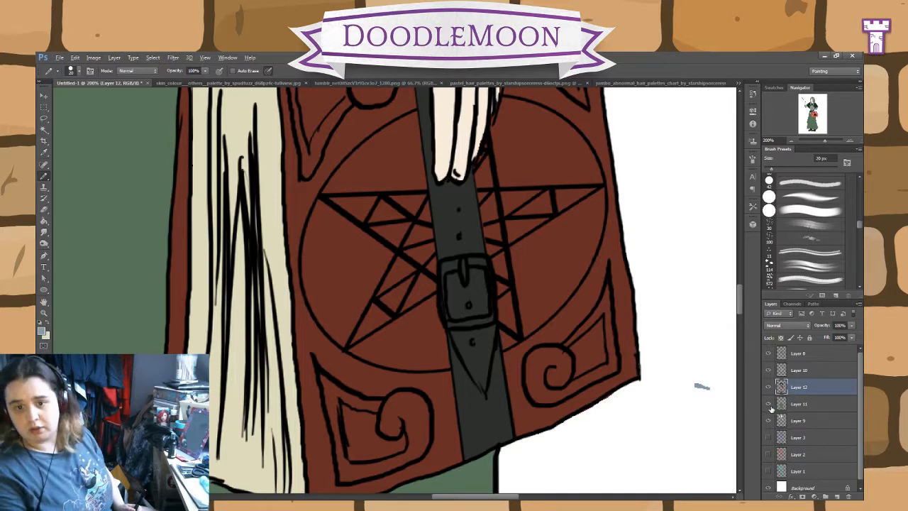
{"action": "left_click", "coordinate": [806, 371]}
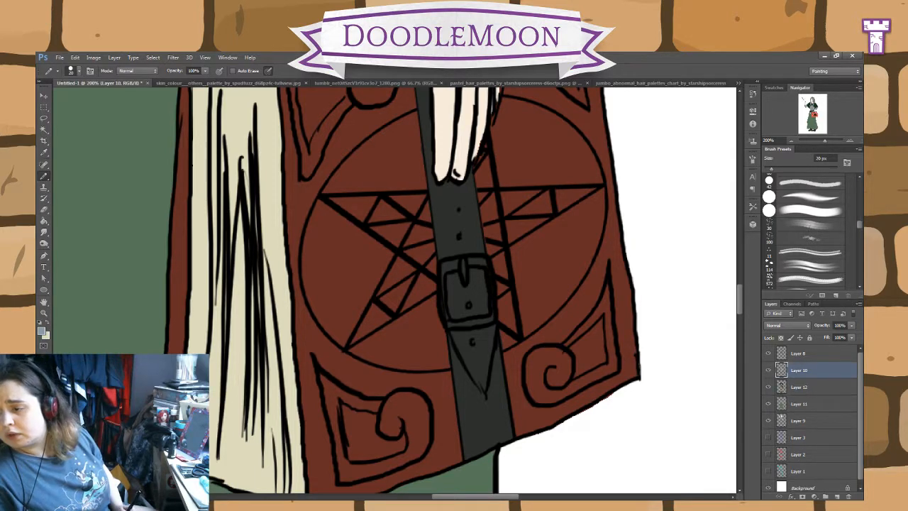
{"action": "left_click", "coordinate": [837, 497]}
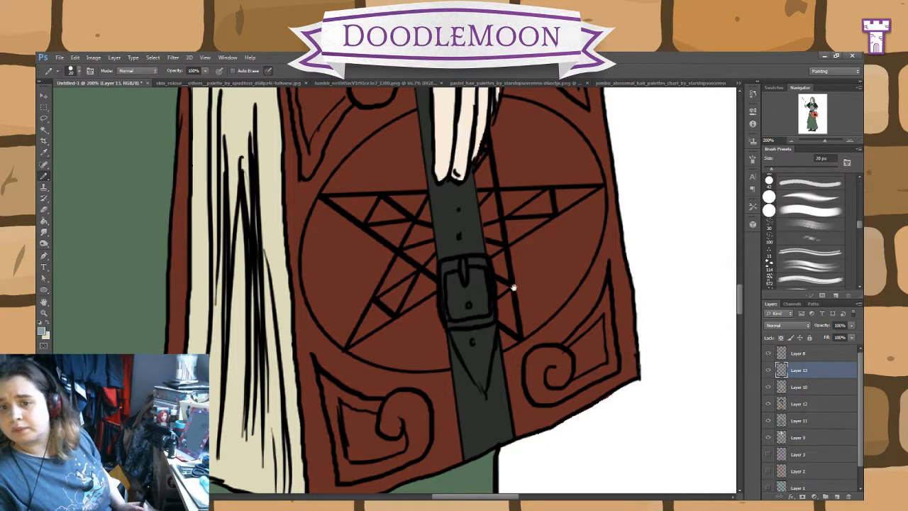
Step: Sample a pale grey and paint the buckle frame on the book's strap with it on Layer 13
{"action": "left_click_drag", "start_coordinate": [511, 181], "coordinate": [560, 436]}
{"action": "left_click_drag", "start_coordinate": [395, 335], "coordinate": [424, 399]}
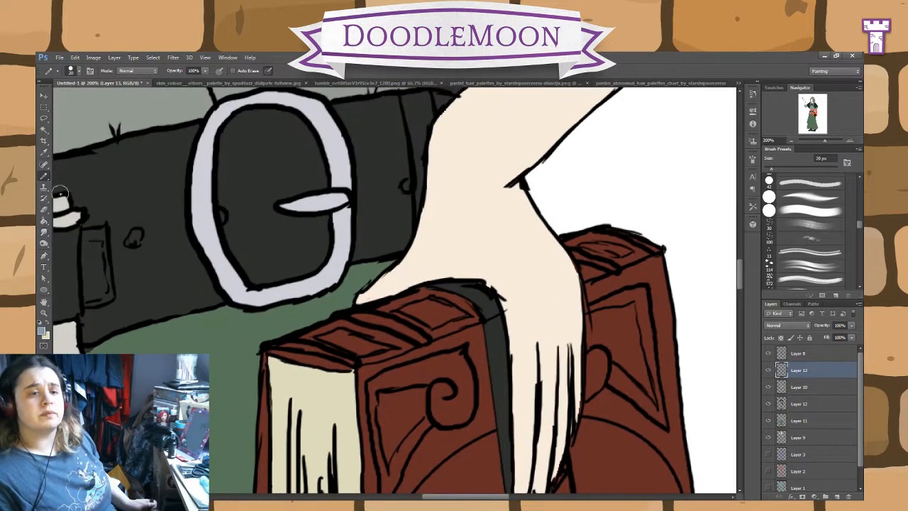
{"action": "left_click", "coordinate": [44, 153]}
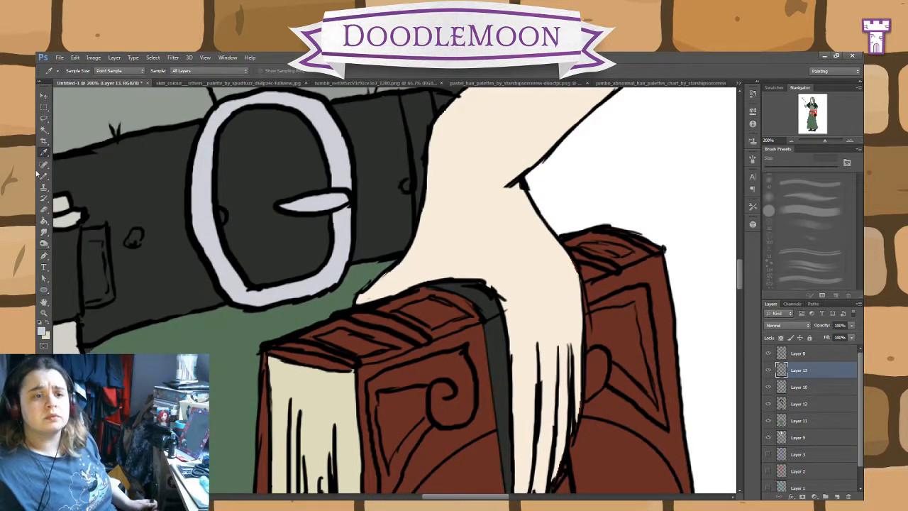
{"action": "left_click", "coordinate": [42, 176]}
{"action": "left_click_drag", "start_coordinate": [638, 402], "coordinate": [601, 260]}
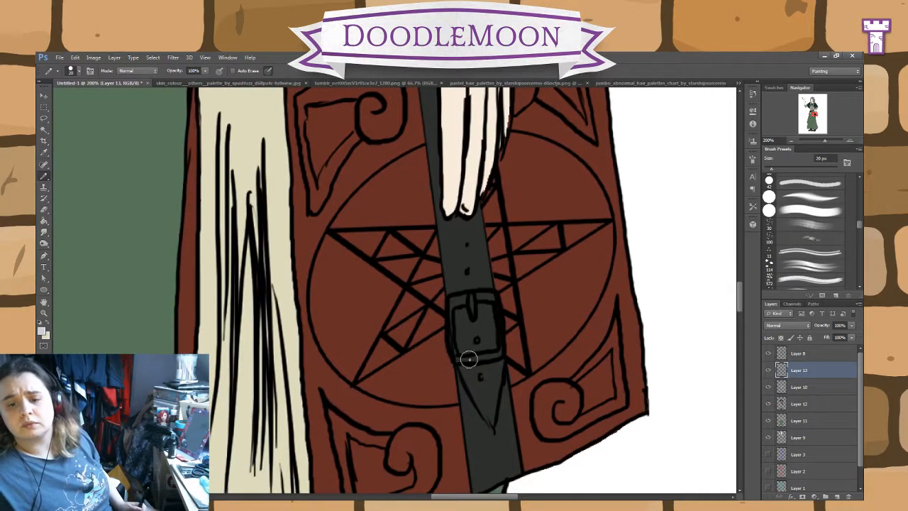
{"action": "mouse_move", "coordinate": [469, 360]}
{"action": "left_mouse_down"}
{"action": "mouse_move", "coordinate": [461, 359]}
{"action": "mouse_move", "coordinate": [500, 355]}
{"action": "left_mouse_up"}
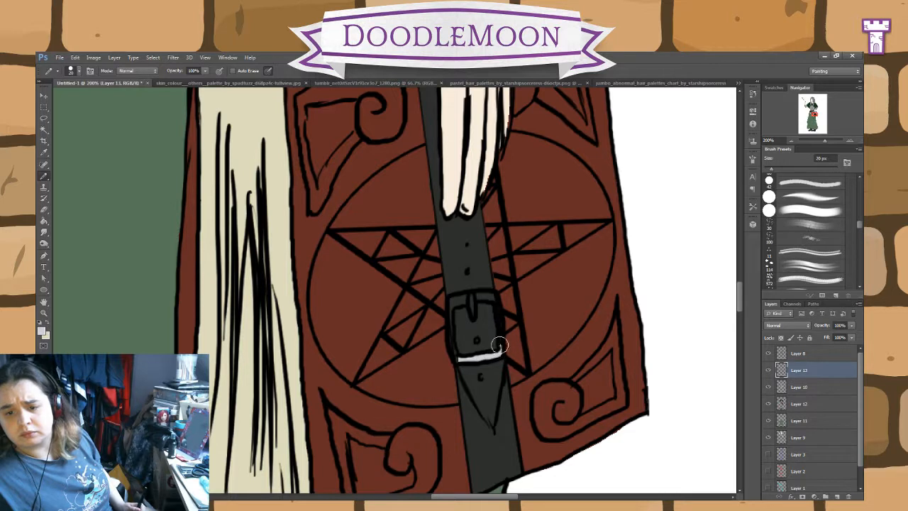
{"action": "mouse_move", "coordinate": [490, 296]}
{"action": "left_mouse_down"}
{"action": "mouse_move", "coordinate": [467, 299]}
{"action": "mouse_move", "coordinate": [473, 313]}
{"action": "mouse_move", "coordinate": [468, 296]}
{"action": "mouse_move", "coordinate": [452, 304]}
{"action": "mouse_move", "coordinate": [458, 360]}
{"action": "left_mouse_up"}
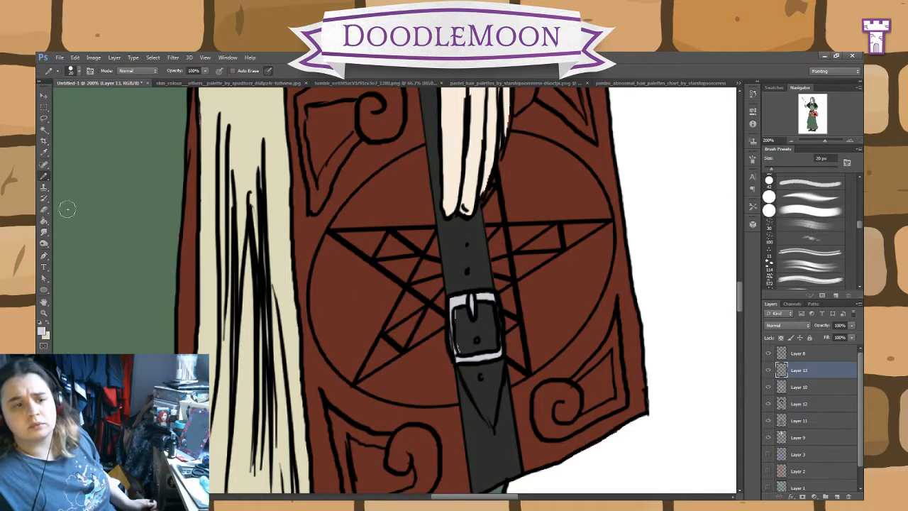
{"action": "left_click", "coordinate": [44, 210]}
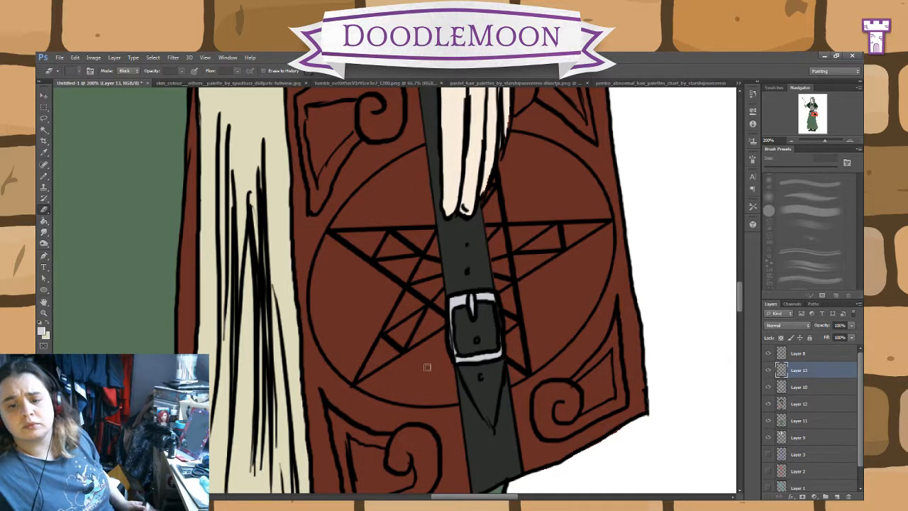
Step: Select the red area of the book cover on Layer 12 with the Magic Wand
{"action": "left_click", "coordinate": [800, 405]}
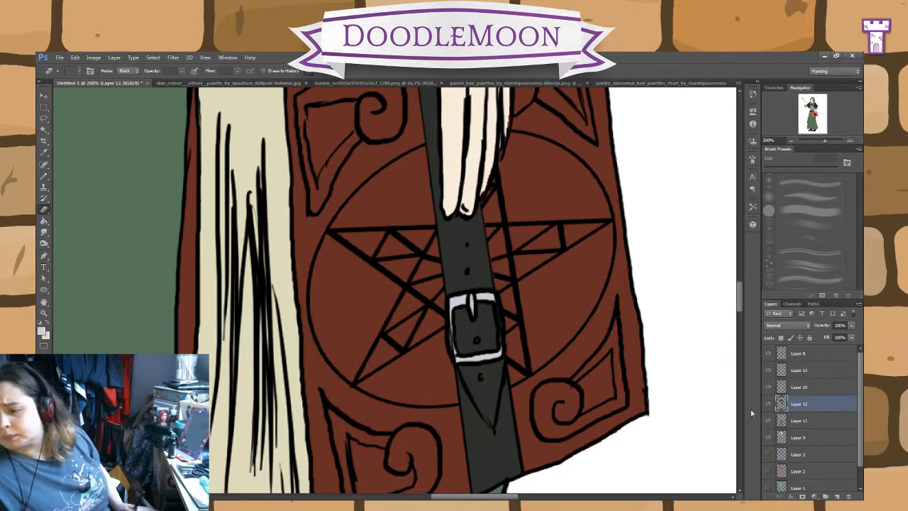
{"action": "left_click", "coordinate": [44, 177]}
{"action": "left_click", "coordinate": [44, 130]}
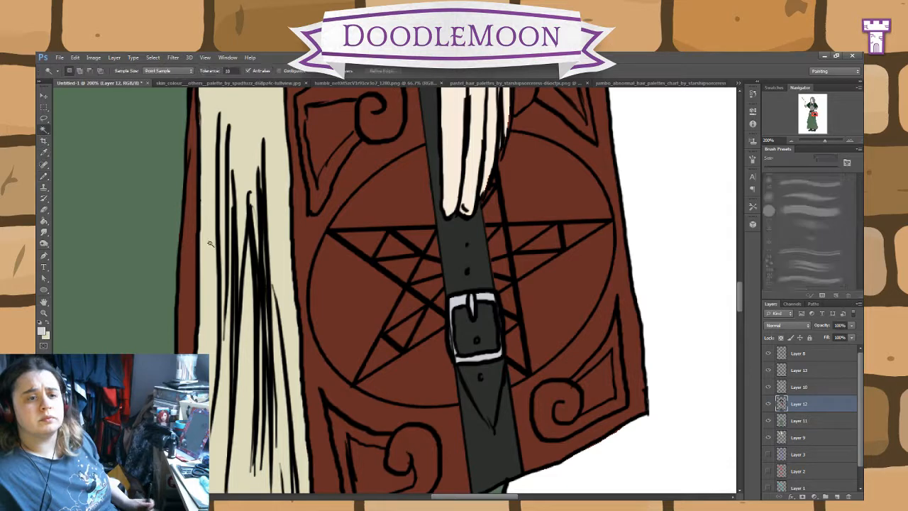
{"action": "left_click", "coordinate": [336, 404]}
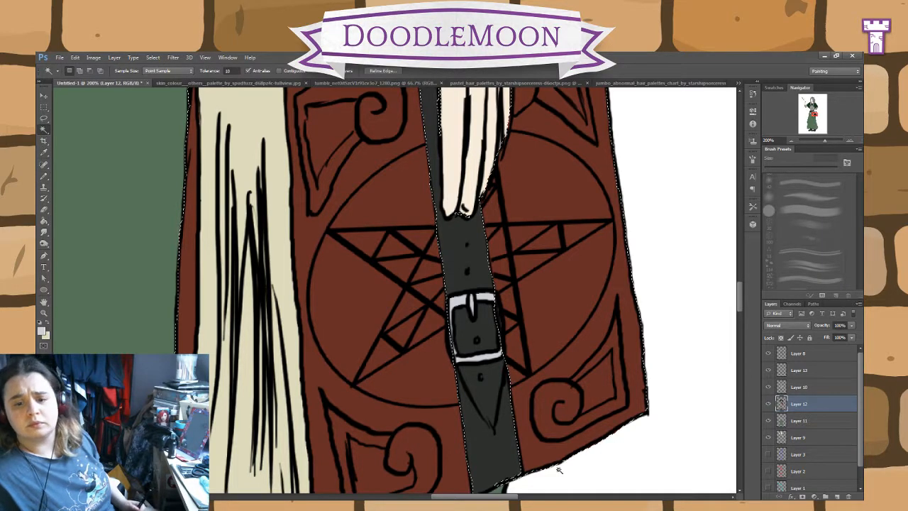
Step: Make Layer 10 active and sample a gold foreground colour for the ornaments on the book cover
{"action": "left_click", "coordinate": [804, 389]}
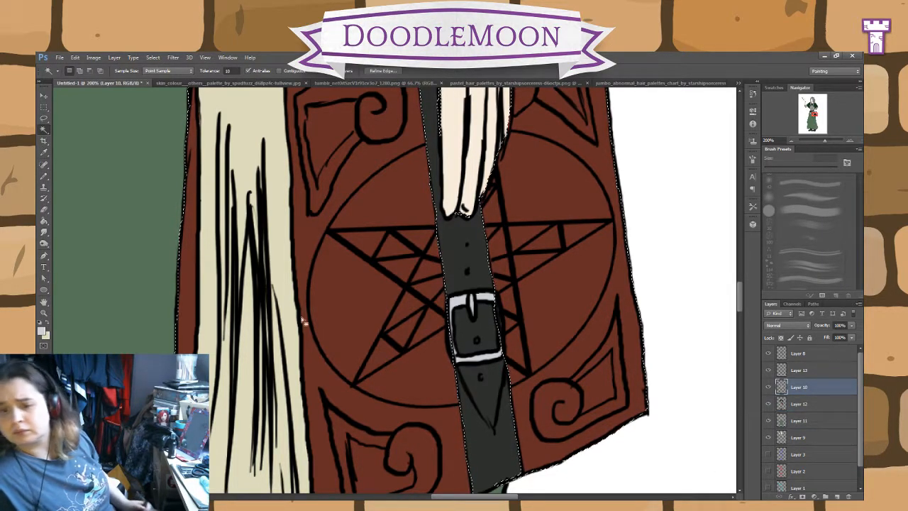
{"action": "left_click", "coordinate": [40, 323]}
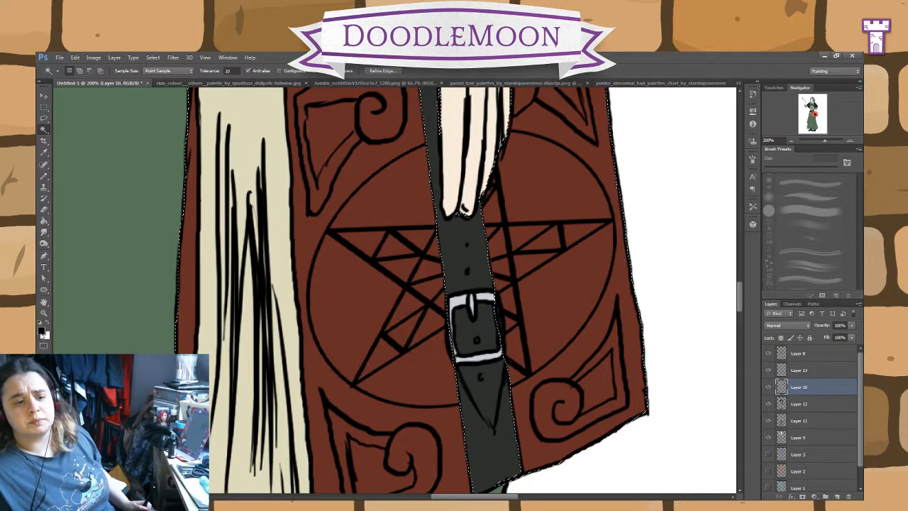
{"action": "key", "text": "i"}
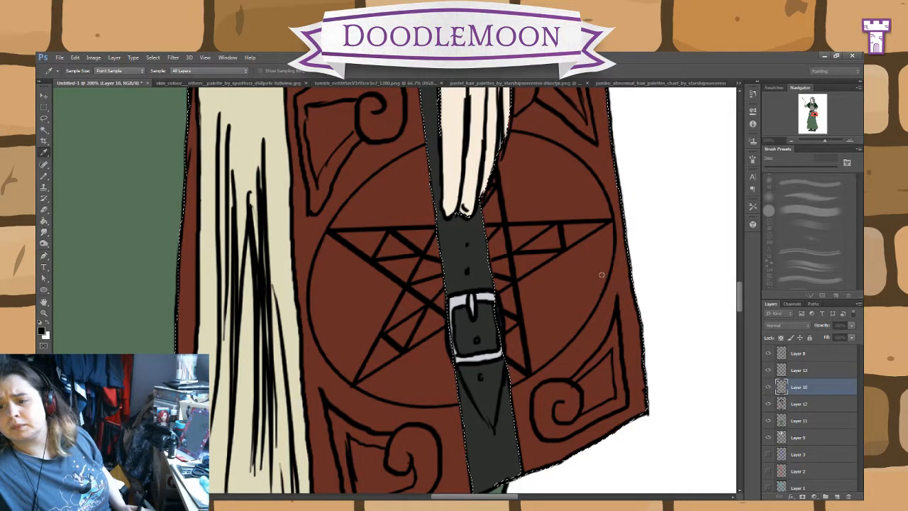
{"action": "left_click", "coordinate": [730, 247]}
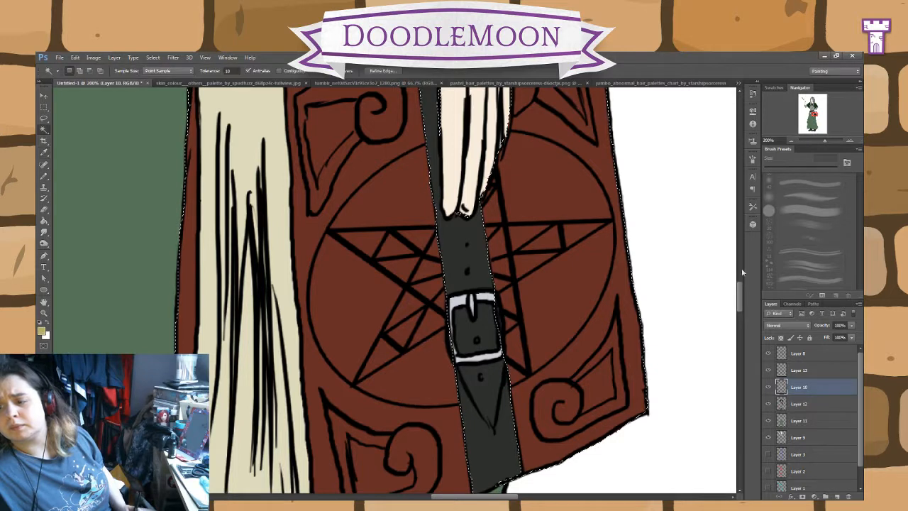
Step: Colour the scroll ornament in the cover's lower-left corner gold on Layer 10 with a 20 px Pencil
{"action": "left_click", "coordinate": [788, 406]}
{"action": "left_click", "coordinate": [44, 178]}
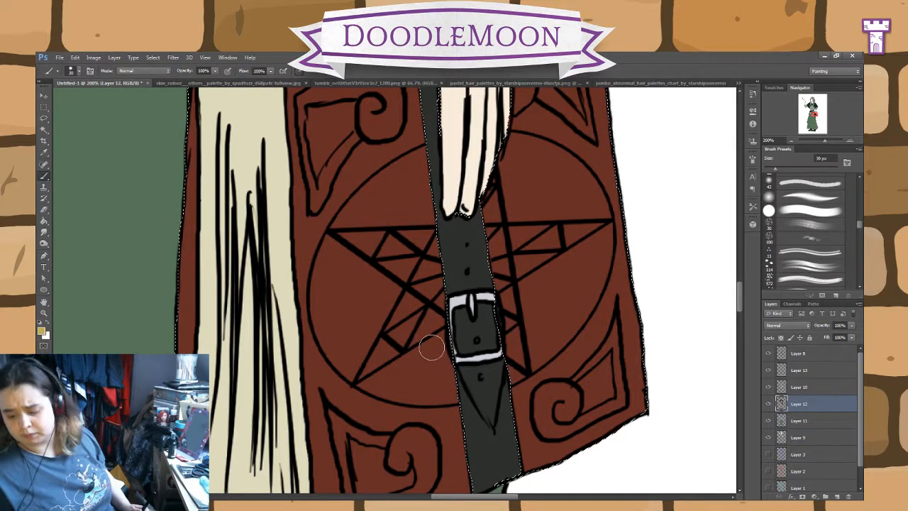
{"action": "key", "text": "bracketright"}
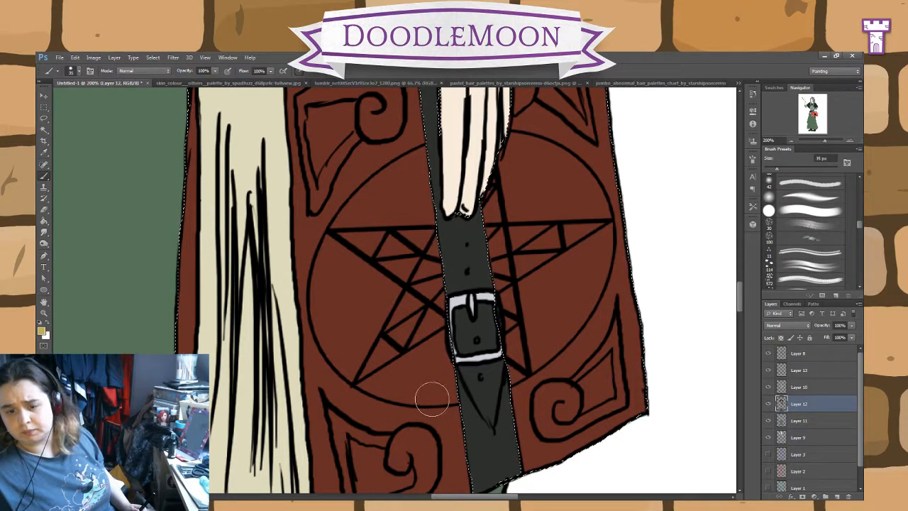
{"action": "left_click", "coordinate": [74, 185]}
{"action": "left_click", "coordinate": [808, 389]}
{"action": "left_click_drag", "start_coordinate": [419, 445], "coordinate": [417, 461]}
{"action": "left_click_drag", "start_coordinate": [526, 446], "coordinate": [568, 373]}
{"action": "left_click_drag", "start_coordinate": [456, 389], "coordinate": [434, 388]}
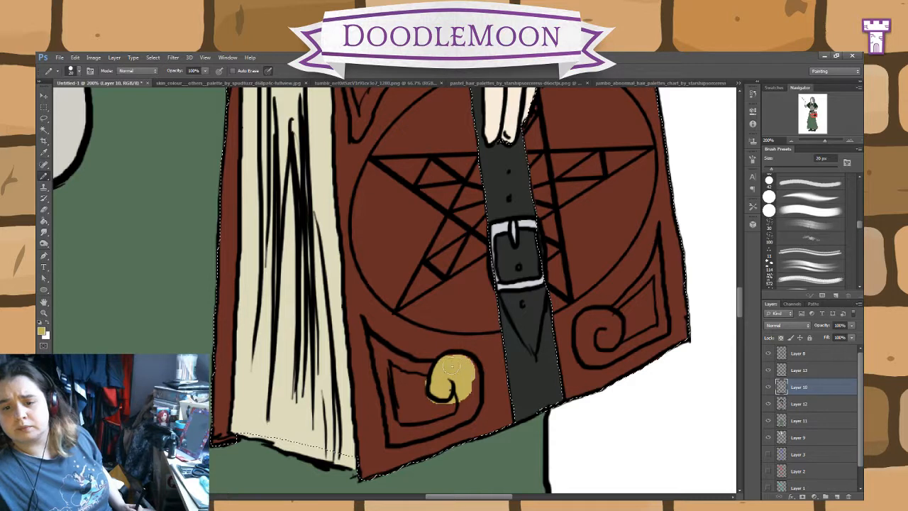
{"action": "mouse_move", "coordinate": [462, 371]}
{"action": "left_mouse_down"}
{"action": "mouse_move", "coordinate": [463, 413]}
{"action": "mouse_move", "coordinate": [398, 435]}
{"action": "mouse_move", "coordinate": [375, 340]}
{"action": "mouse_move", "coordinate": [398, 361]}
{"action": "mouse_move", "coordinate": [441, 366]}
{"action": "mouse_move", "coordinate": [435, 399]}
{"action": "mouse_move", "coordinate": [405, 413]}
{"action": "left_mouse_up"}
{"action": "left_click", "coordinate": [44, 211]}
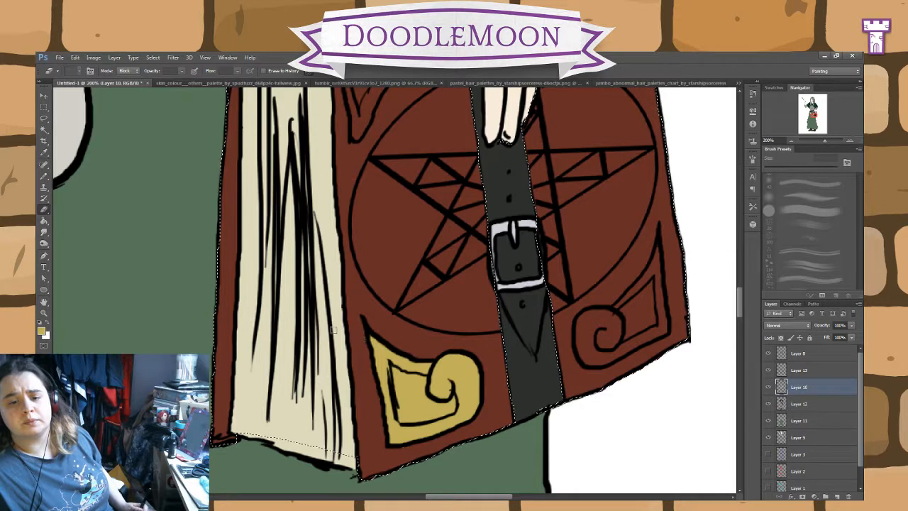
Step: Colour the scroll ornament in the cover's lower-right corner gold with the Pencil on Layer 10
{"action": "left_click", "coordinate": [44, 176]}
{"action": "mouse_move", "coordinate": [612, 340]}
{"action": "left_mouse_down"}
{"action": "mouse_move", "coordinate": [650, 320]}
{"action": "mouse_move", "coordinate": [661, 328]}
{"action": "mouse_move", "coordinate": [653, 305]}
{"action": "mouse_move", "coordinate": [657, 247]}
{"action": "mouse_move", "coordinate": [650, 273]}
{"action": "mouse_move", "coordinate": [654, 266]}
{"action": "mouse_move", "coordinate": [629, 297]}
{"action": "mouse_move", "coordinate": [637, 301]}
{"action": "mouse_move", "coordinate": [600, 318]}
{"action": "mouse_move", "coordinate": [648, 287]}
{"action": "mouse_move", "coordinate": [622, 312]}
{"action": "left_mouse_up"}
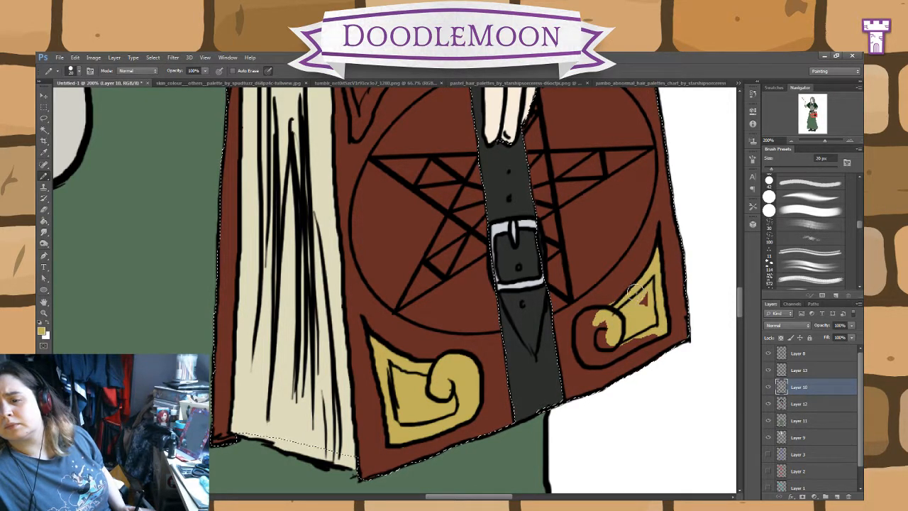
{"action": "mouse_move", "coordinate": [631, 324]}
{"action": "left_mouse_down"}
{"action": "mouse_move", "coordinate": [654, 335]}
{"action": "mouse_move", "coordinate": [598, 355]}
{"action": "mouse_move", "coordinate": [634, 340]}
{"action": "mouse_move", "coordinate": [587, 321]}
{"action": "left_mouse_up"}
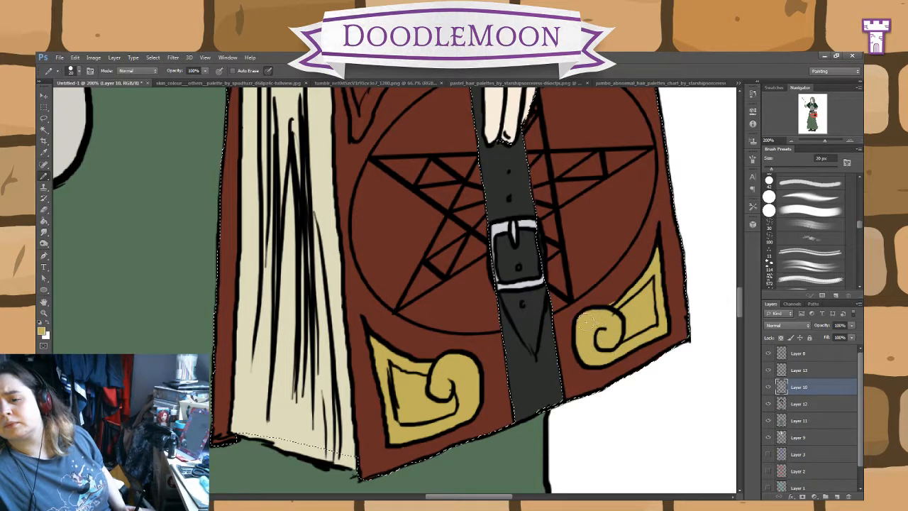
{"action": "left_click", "coordinate": [44, 210]}
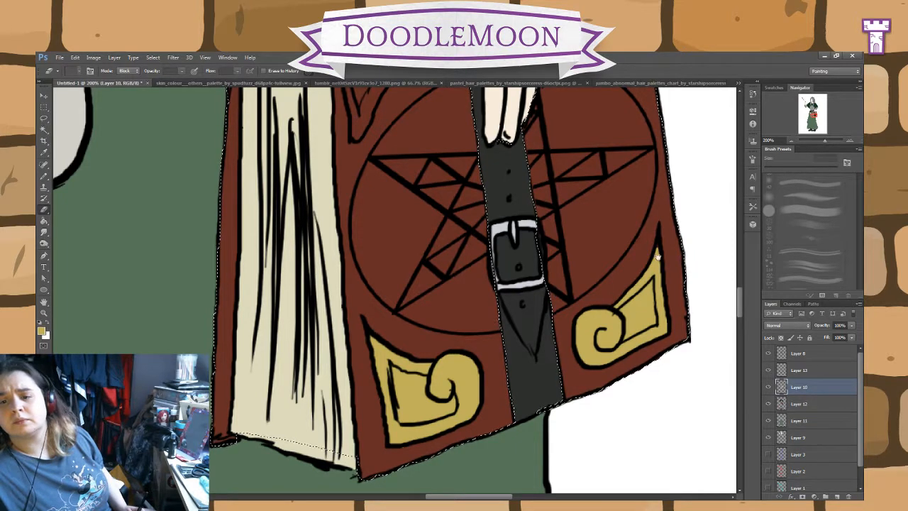
Step: Outline the cover's upper-right scroll ornament beside the hand in gold and fill its remaining centre with the Paint Bucket
{"action": "left_click_drag", "start_coordinate": [674, 150], "coordinate": [620, 298]}
{"action": "left_click_drag", "start_coordinate": [517, 163], "coordinate": [531, 300]}
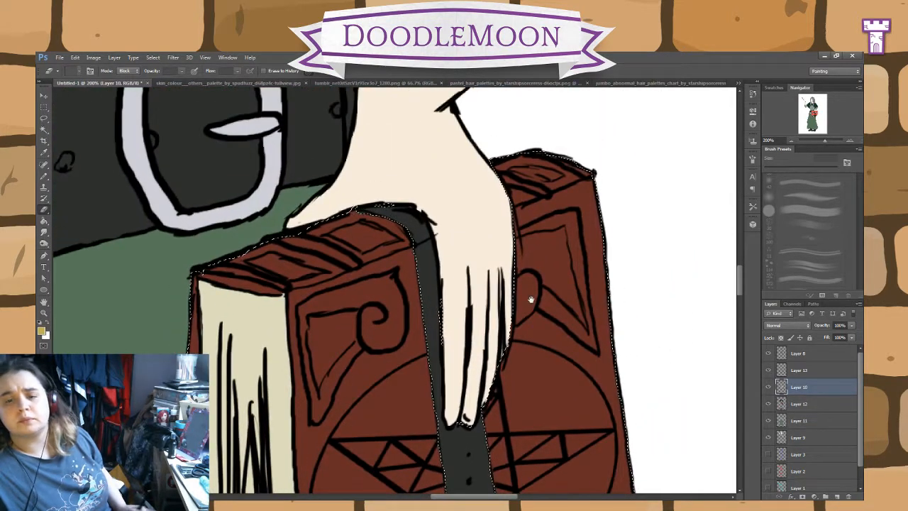
{"action": "left_click", "coordinate": [44, 176]}
{"action": "mouse_move", "coordinate": [564, 270]}
{"action": "left_mouse_down"}
{"action": "mouse_move", "coordinate": [576, 312]}
{"action": "mouse_move", "coordinate": [572, 257]}
{"action": "mouse_move", "coordinate": [575, 264]}
{"action": "left_mouse_up"}
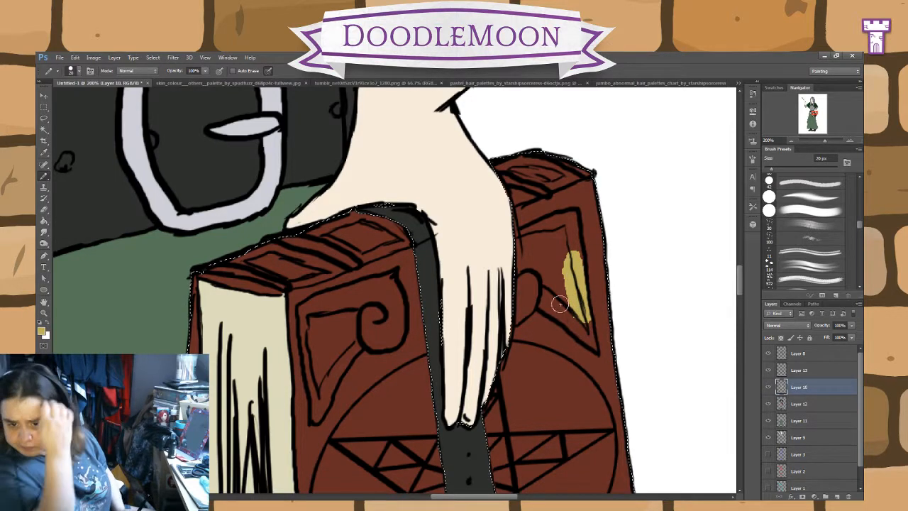
{"action": "left_click_drag", "start_coordinate": [583, 301], "coordinate": [570, 236]}
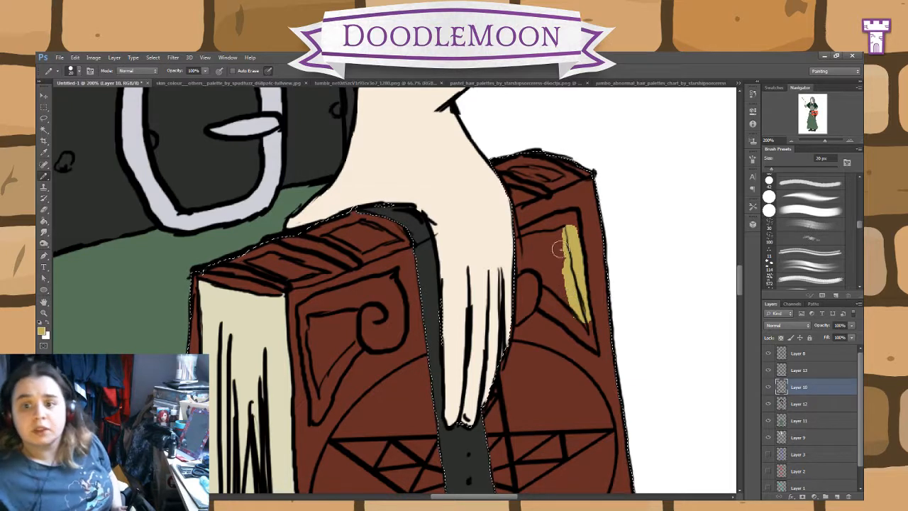
{"action": "mouse_move", "coordinate": [560, 248]}
{"action": "left_mouse_down"}
{"action": "mouse_move", "coordinate": [570, 218]}
{"action": "mouse_move", "coordinate": [522, 236]}
{"action": "mouse_move", "coordinate": [516, 318]}
{"action": "mouse_move", "coordinate": [531, 301]}
{"action": "mouse_move", "coordinate": [594, 344]}
{"action": "left_mouse_up"}
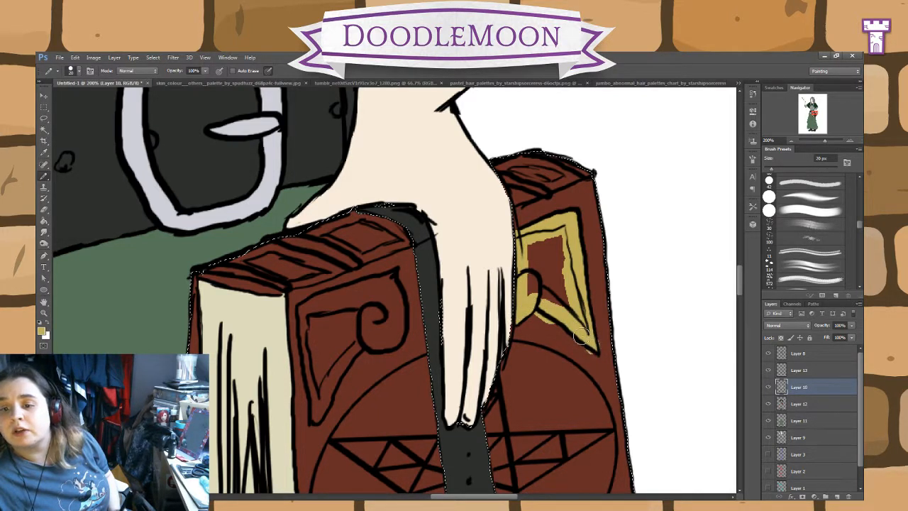
{"action": "key", "text": "e"}
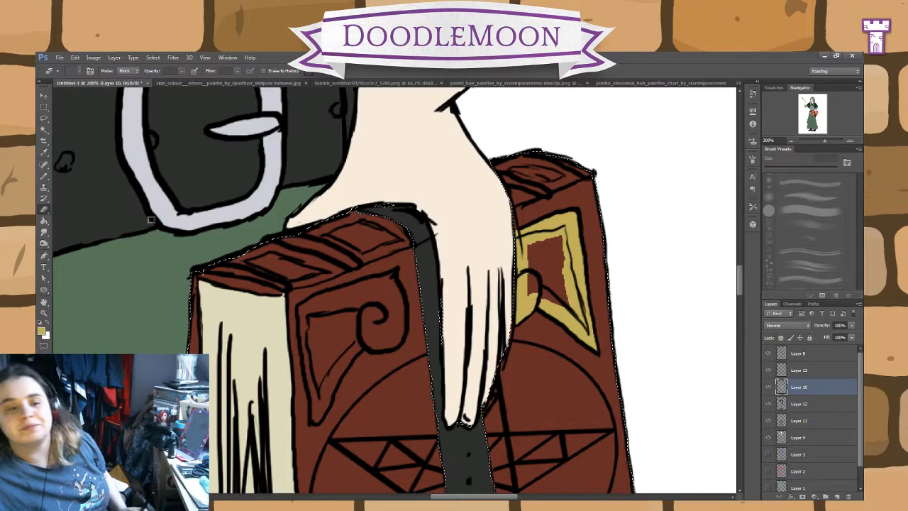
{"action": "left_click", "coordinate": [44, 220]}
{"action": "left_click", "coordinate": [543, 263]}
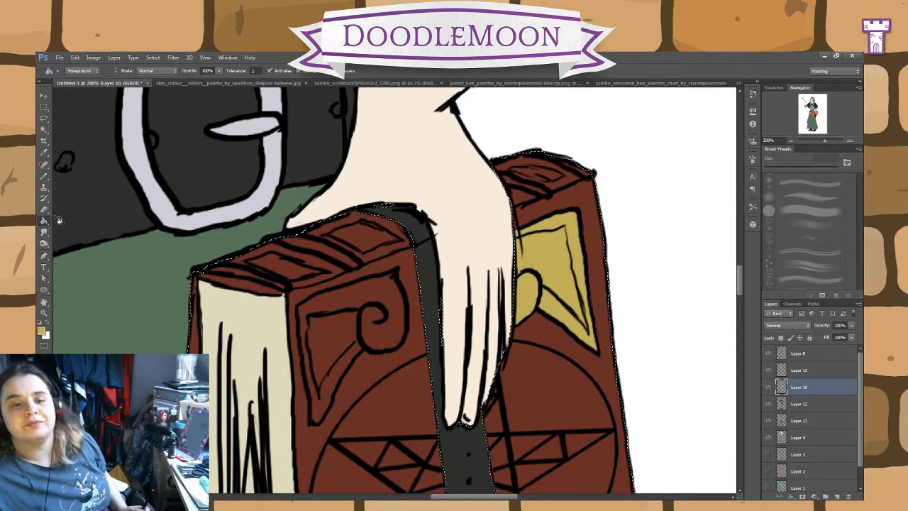
Step: Paint the edges of the cover's upper-left scroll ornament gold and fill its centre with the Paint Bucket
{"action": "left_click", "coordinate": [44, 176]}
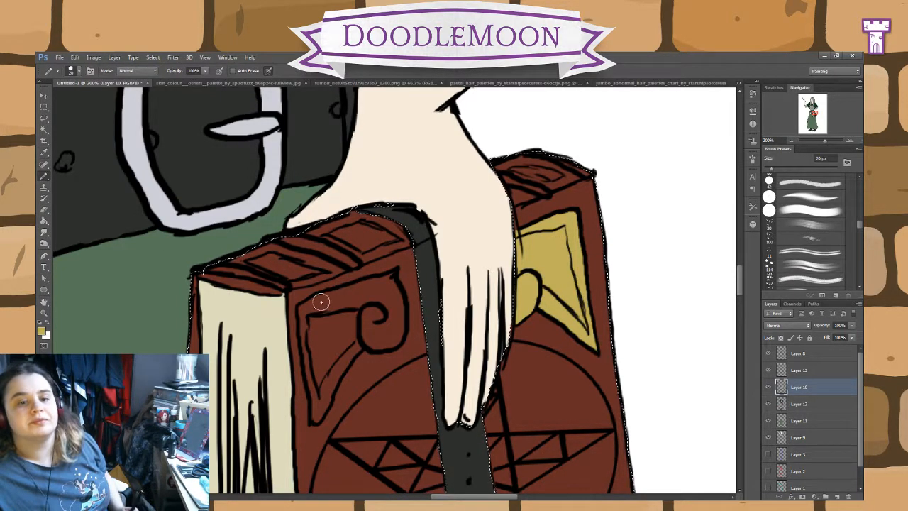
{"action": "mouse_move", "coordinate": [353, 316]}
{"action": "left_mouse_down"}
{"action": "mouse_move", "coordinate": [378, 312]}
{"action": "mouse_move", "coordinate": [383, 333]}
{"action": "mouse_move", "coordinate": [394, 325]}
{"action": "mouse_move", "coordinate": [387, 273]}
{"action": "mouse_move", "coordinate": [367, 291]}
{"action": "mouse_move", "coordinate": [313, 305]}
{"action": "mouse_move", "coordinate": [346, 298]}
{"action": "mouse_move", "coordinate": [310, 332]}
{"action": "mouse_move", "coordinate": [313, 374]}
{"action": "mouse_move", "coordinate": [310, 325]}
{"action": "left_mouse_up"}
{"action": "mouse_move", "coordinate": [313, 368]}
{"action": "left_mouse_down"}
{"action": "mouse_move", "coordinate": [323, 387]}
{"action": "mouse_move", "coordinate": [319, 374]}
{"action": "left_mouse_up"}
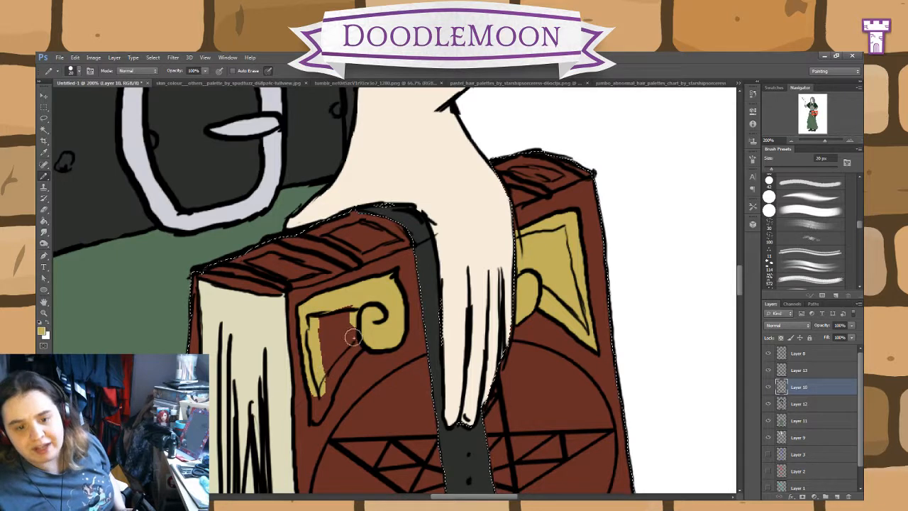
{"action": "mouse_move", "coordinate": [353, 336]}
{"action": "left_mouse_down"}
{"action": "mouse_move", "coordinate": [342, 356]}
{"action": "mouse_move", "coordinate": [366, 338]}
{"action": "mouse_move", "coordinate": [322, 396]}
{"action": "left_mouse_up"}
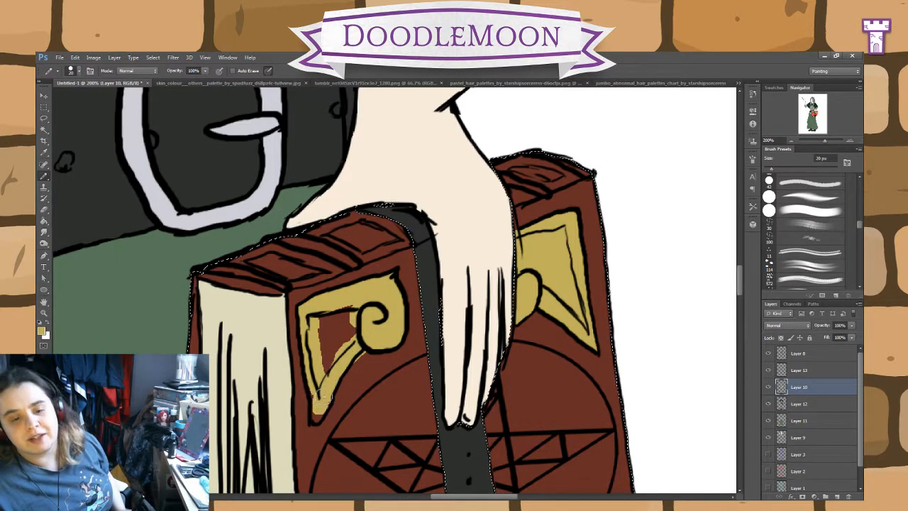
{"action": "key", "text": "e"}
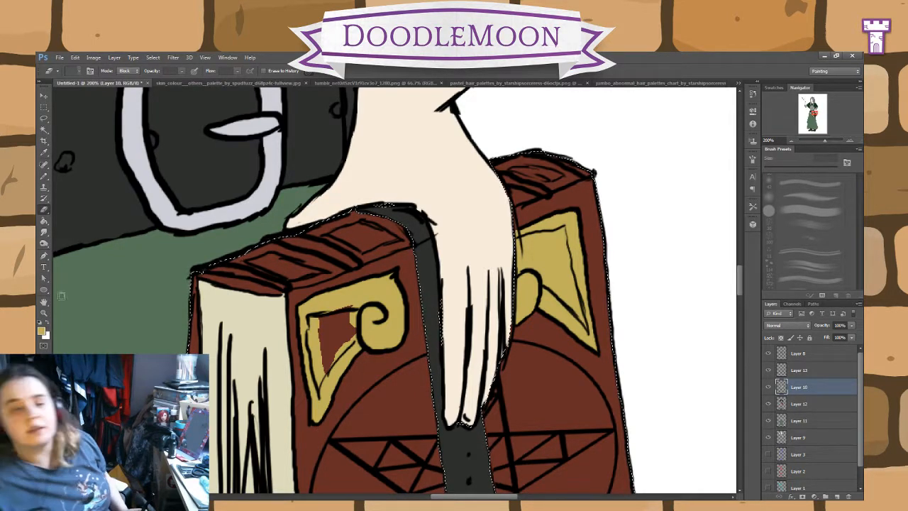
{"action": "left_click", "coordinate": [44, 221]}
{"action": "left_click", "coordinate": [338, 333]}
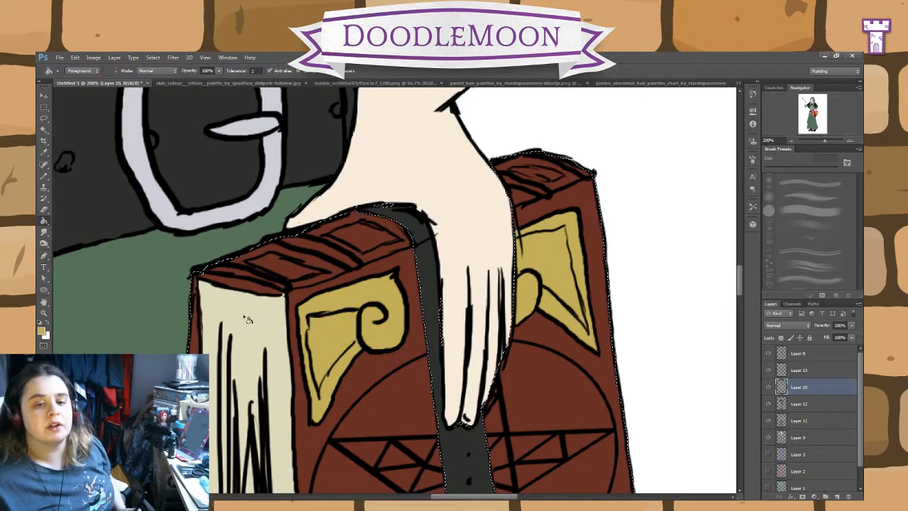
Step: Paint the narrow bands across the top of the book gold on Layer 10 and clear the selection
{"action": "left_click", "coordinate": [44, 168]}
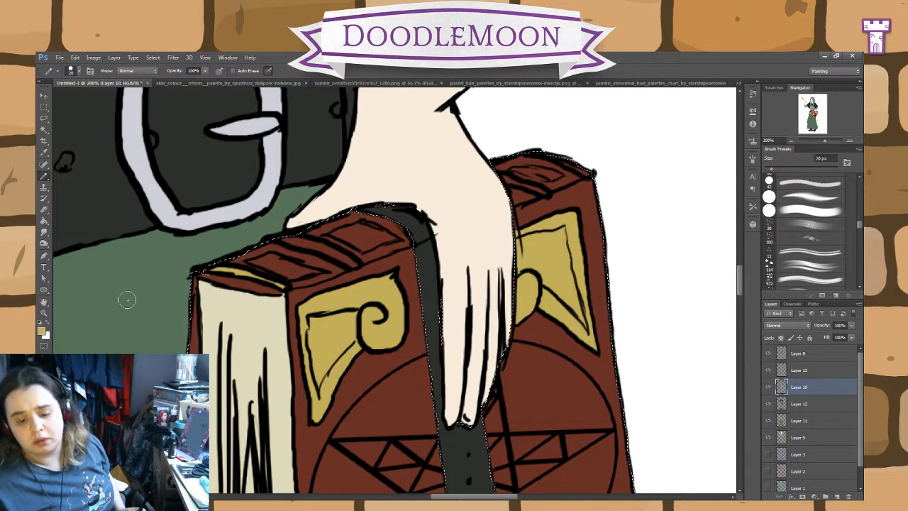
{"action": "left_click", "coordinate": [44, 210]}
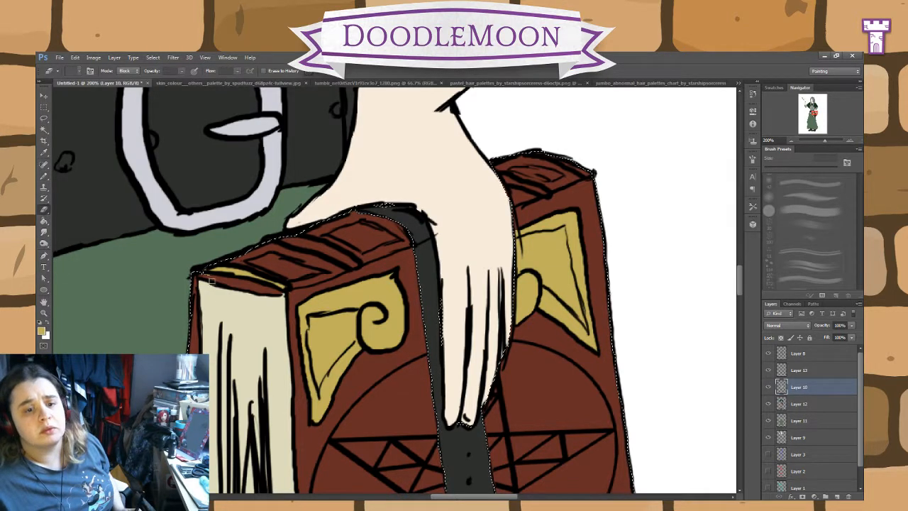
{"action": "left_click", "coordinate": [44, 175]}
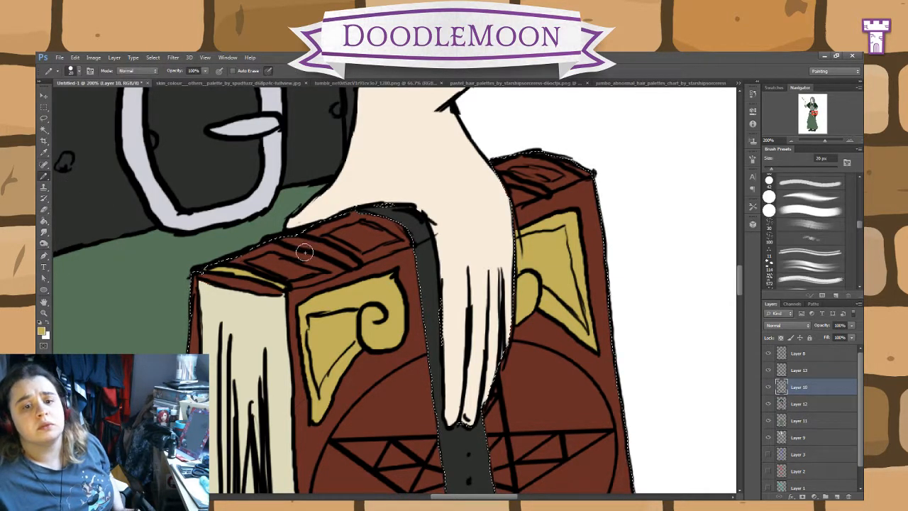
{"action": "left_click_drag", "start_coordinate": [355, 264], "coordinate": [317, 245]}
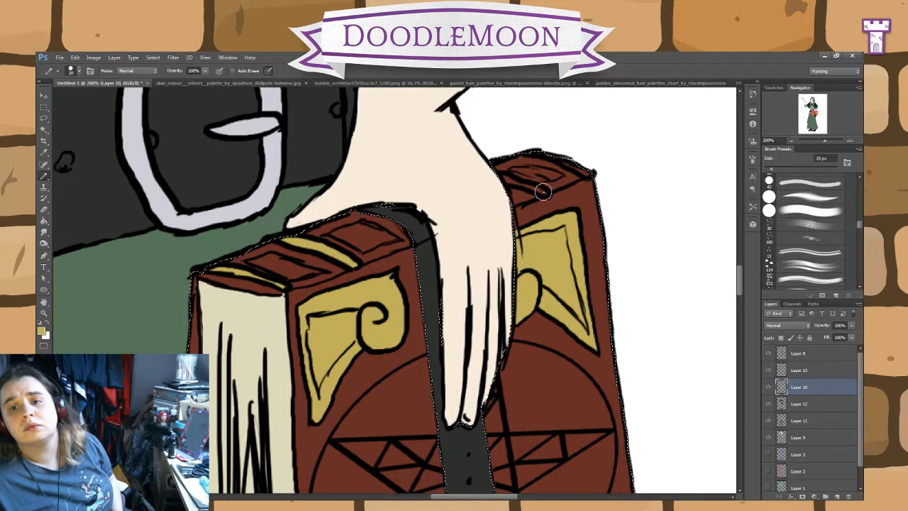
{"action": "left_click", "coordinate": [44, 211]}
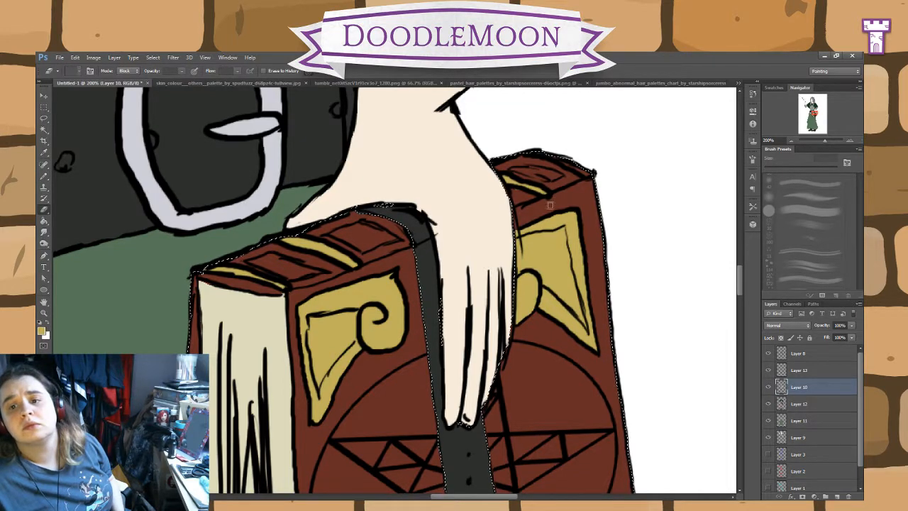
{"action": "left_click", "coordinate": [45, 179]}
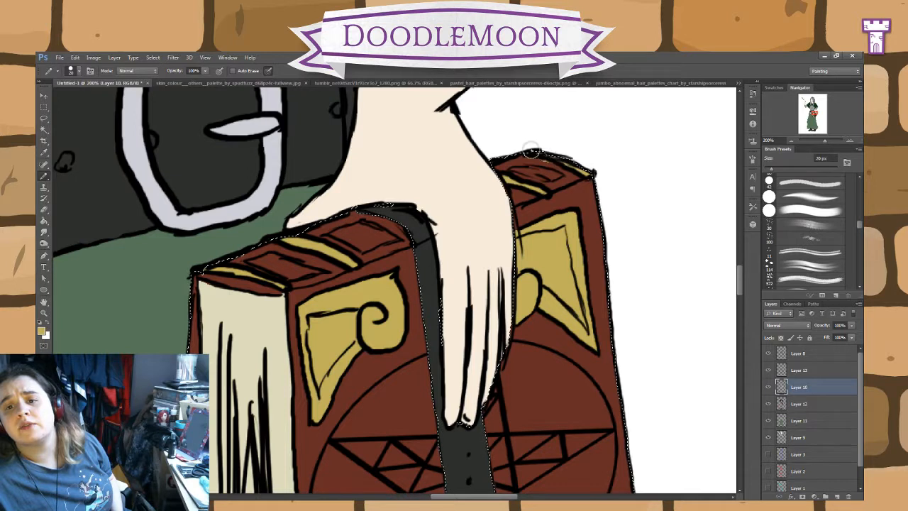
{"action": "left_click", "coordinate": [44, 211]}
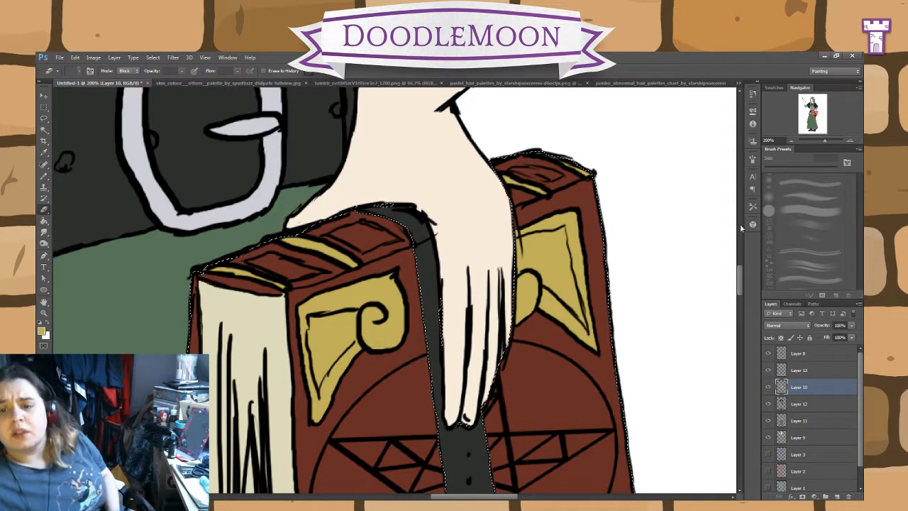
{"action": "mouse_move", "coordinate": [738, 277]}
{"action": "left_mouse_down"}
{"action": "mouse_move", "coordinate": [736, 305]}
{"action": "mouse_move", "coordinate": [733, 268]}
{"action": "mouse_move", "coordinate": [733, 291]}
{"action": "left_mouse_up"}
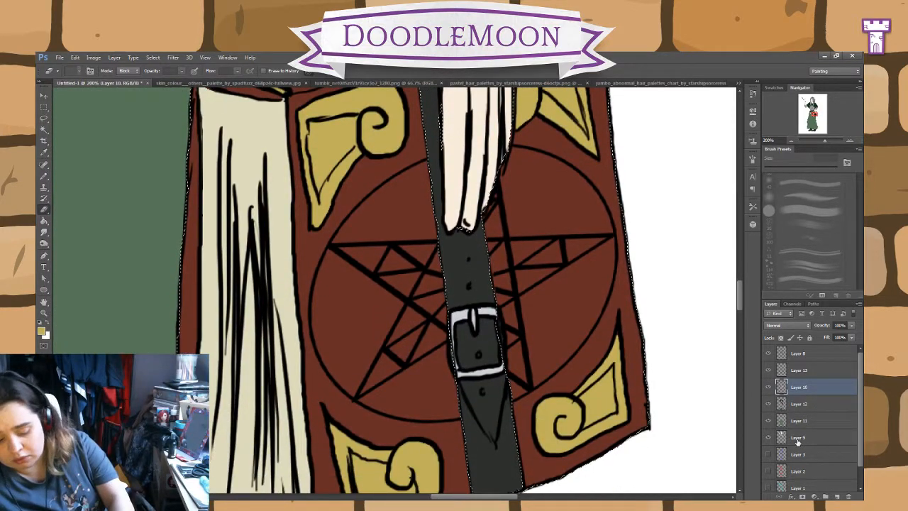
{"action": "key", "text": "ctrl+d"}
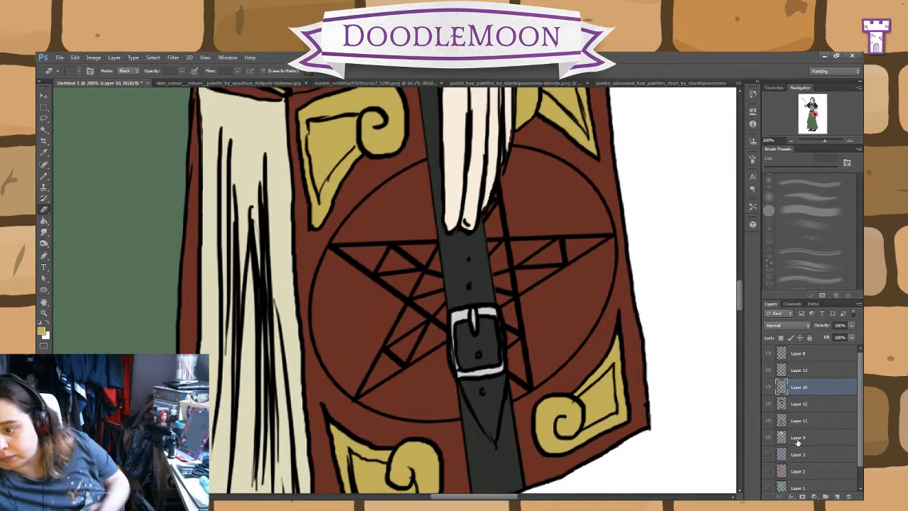
Step: Select the book strap's buckle frame on Layer 13 with the Magic Wand and reset the foreground colour to black
{"action": "left_click", "coordinate": [801, 371]}
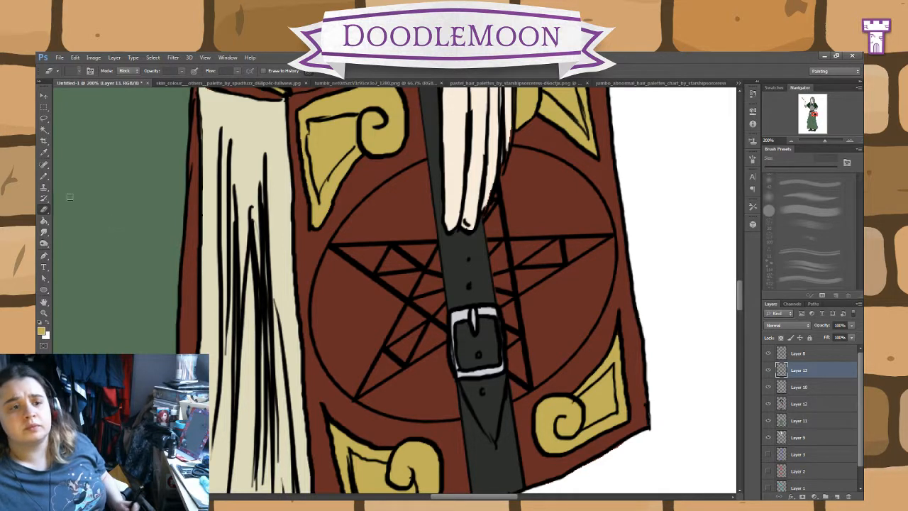
{"action": "left_click", "coordinate": [44, 130]}
{"action": "left_click", "coordinate": [476, 316]}
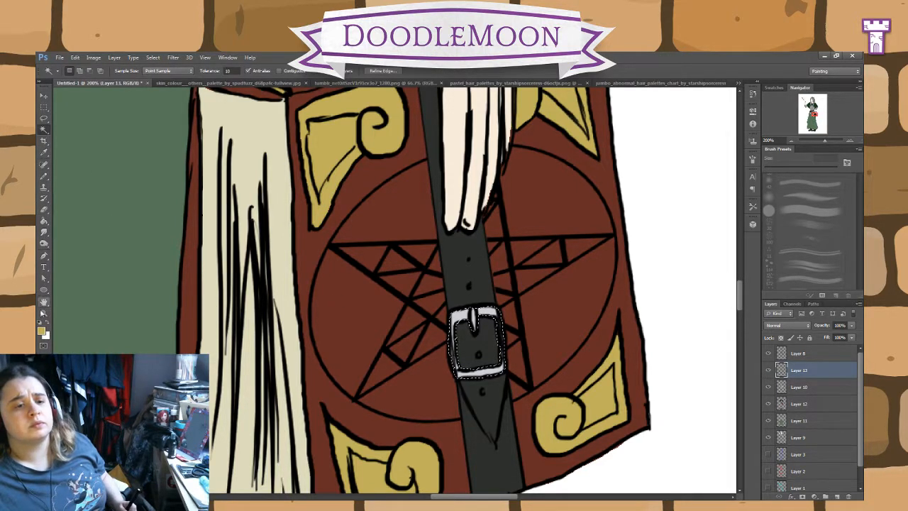
{"action": "left_click", "coordinate": [40, 334]}
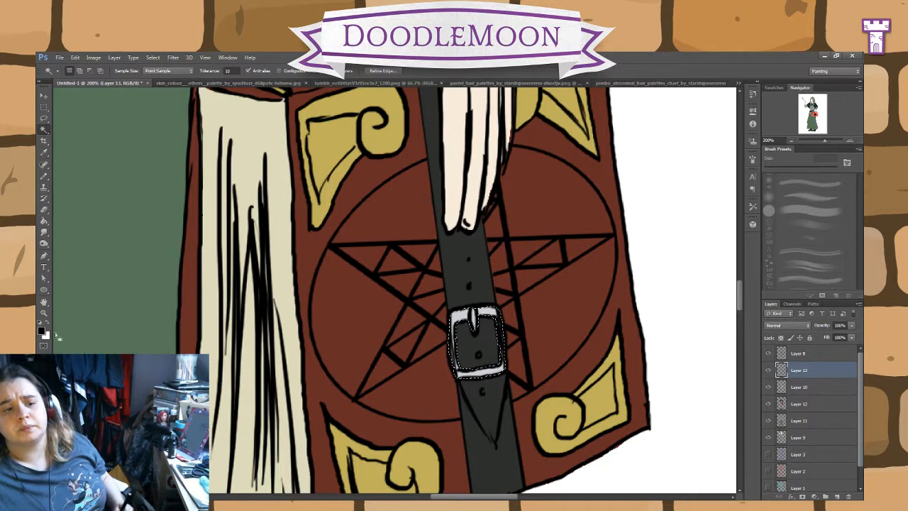
{"action": "key", "text": "i"}
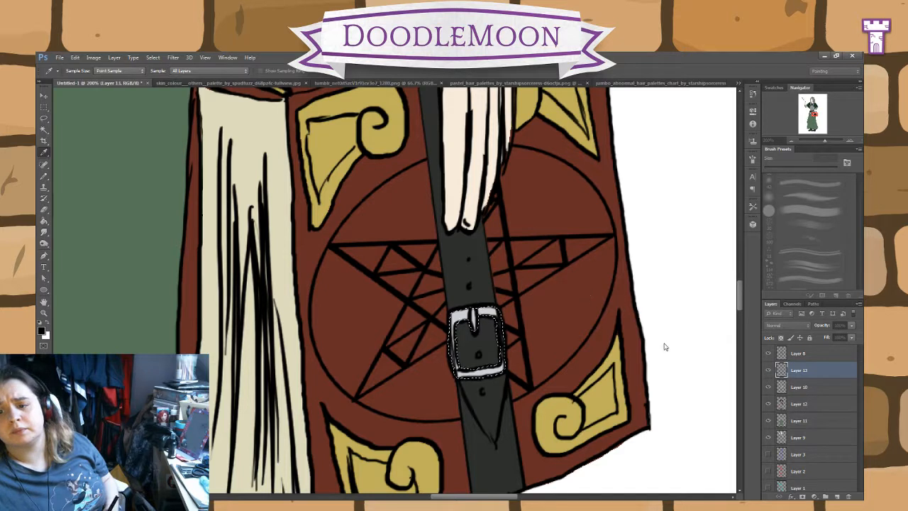
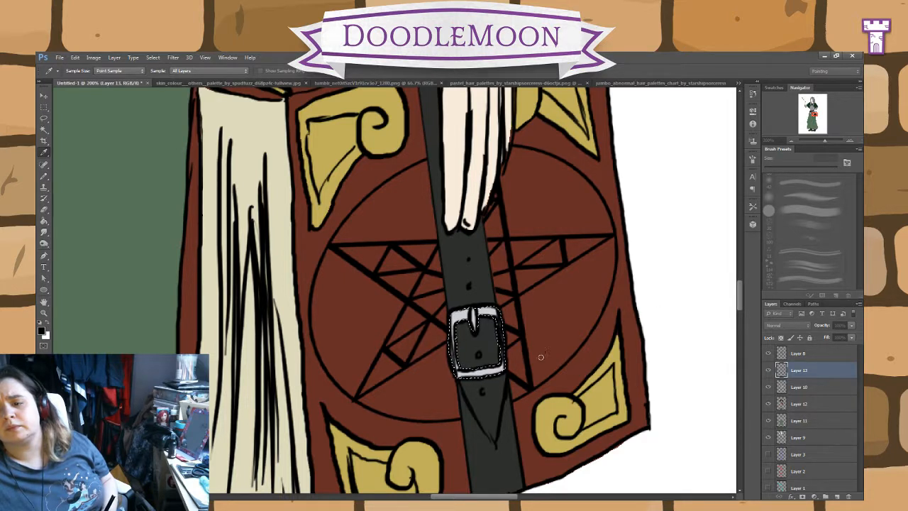
{"action": "key", "text": "w"}
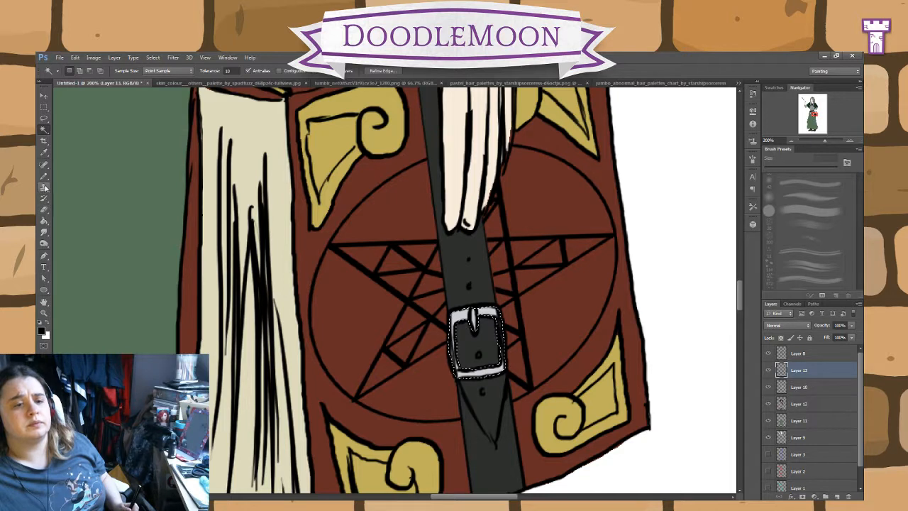
{"action": "left_click", "coordinate": [778, 359]}
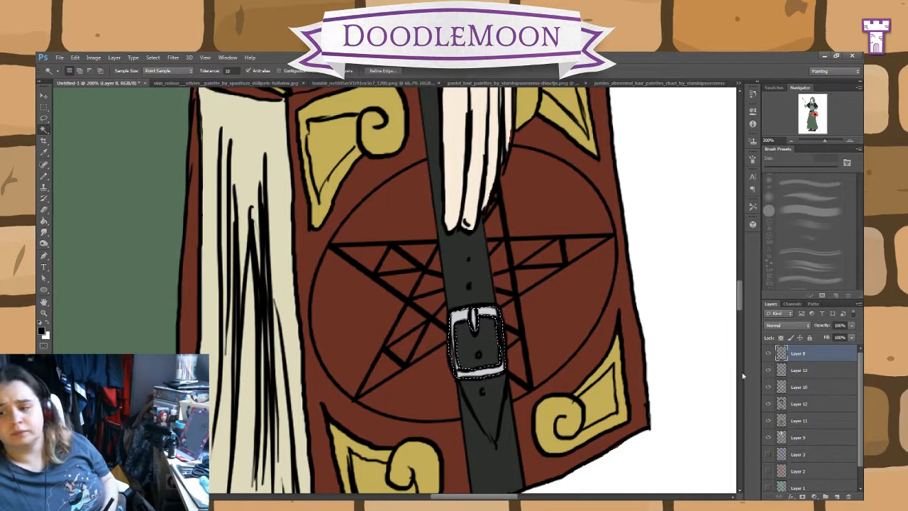
{"action": "left_click", "coordinate": [789, 375]}
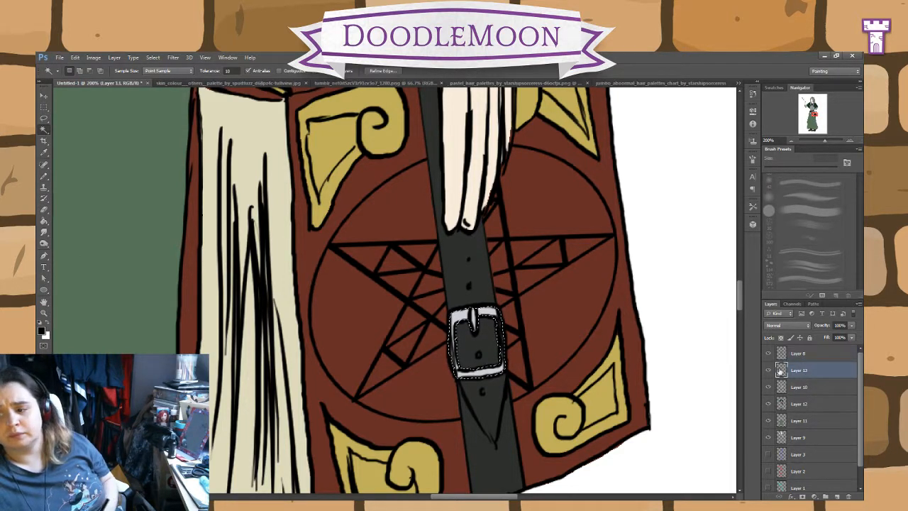
{"action": "left_click", "coordinate": [44, 176]}
{"action": "mouse_move", "coordinate": [396, 356]}
{"action": "left_mouse_down"}
{"action": "mouse_move", "coordinate": [397, 367]}
{"action": "mouse_move", "coordinate": [395, 357]}
{"action": "mouse_move", "coordinate": [367, 348]}
{"action": "mouse_move", "coordinate": [348, 376]}
{"action": "mouse_move", "coordinate": [364, 370]}
{"action": "left_mouse_up"}
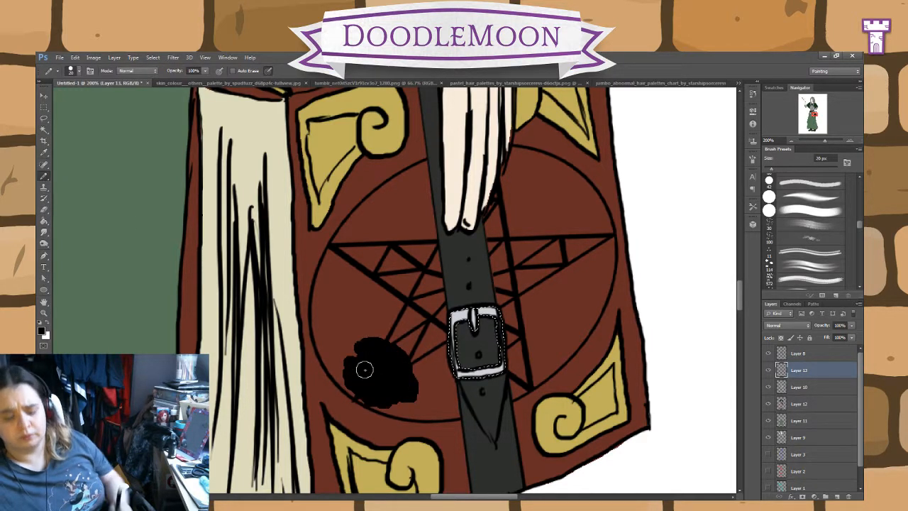
{"action": "key", "text": "ctrl+z"}
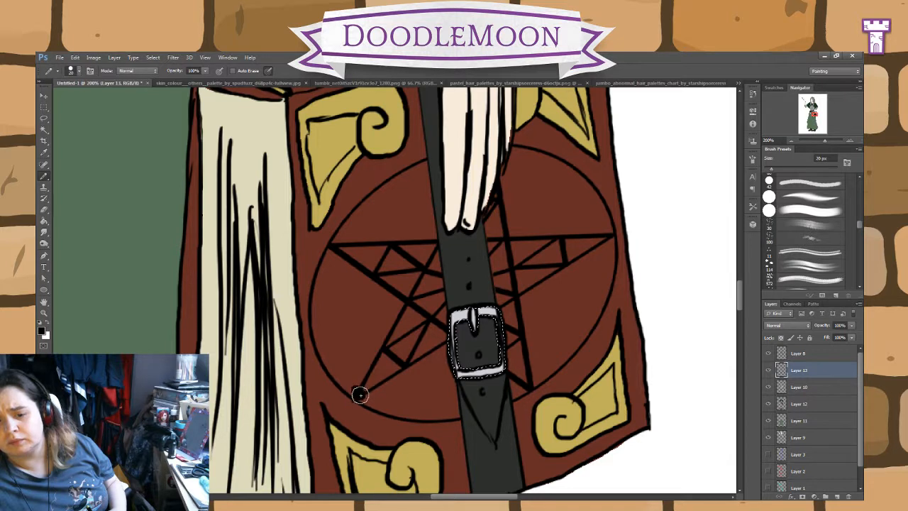
{"action": "left_click_drag", "start_coordinate": [360, 395], "coordinate": [394, 414]}
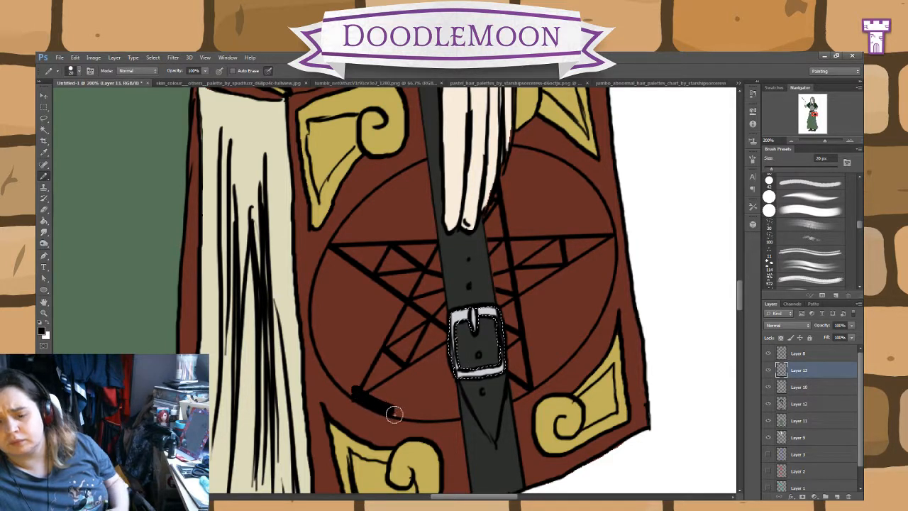
{"action": "key", "text": "ctrl+z"}
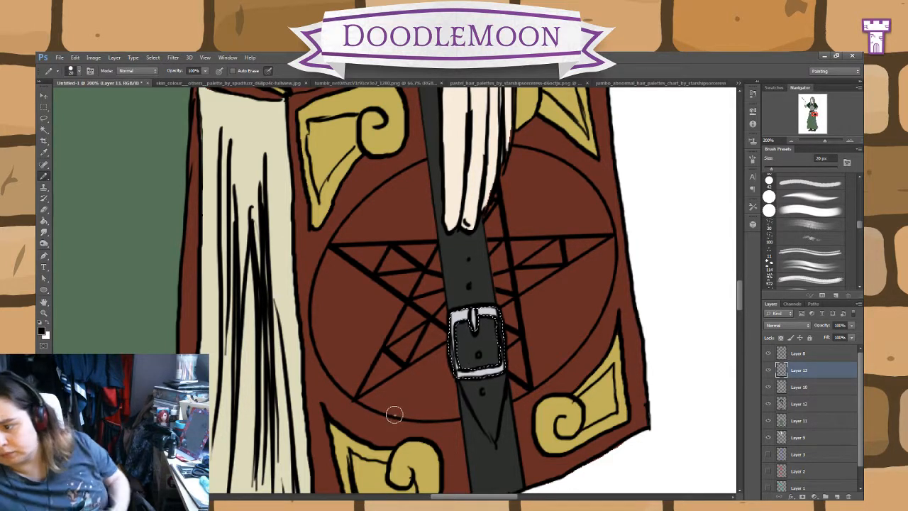
{"action": "left_click", "coordinate": [810, 406]}
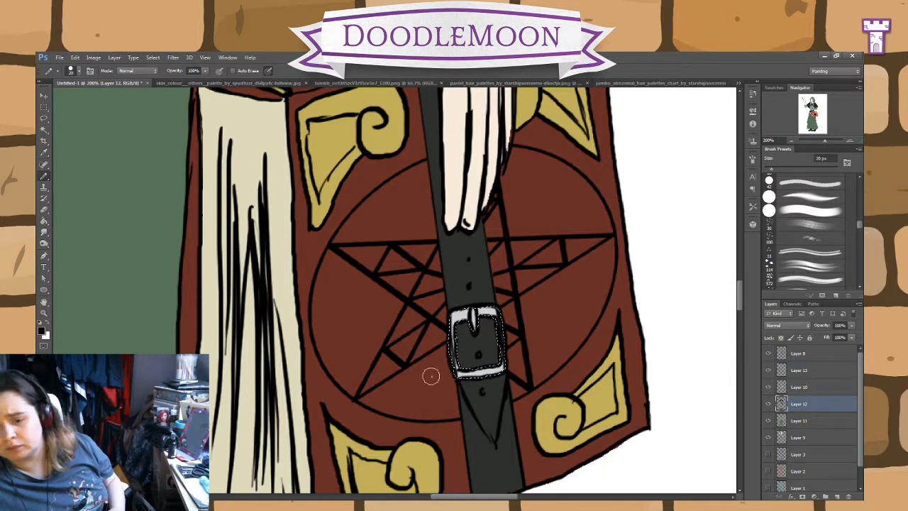
{"action": "left_click_drag", "start_coordinate": [369, 399], "coordinate": [433, 415]}
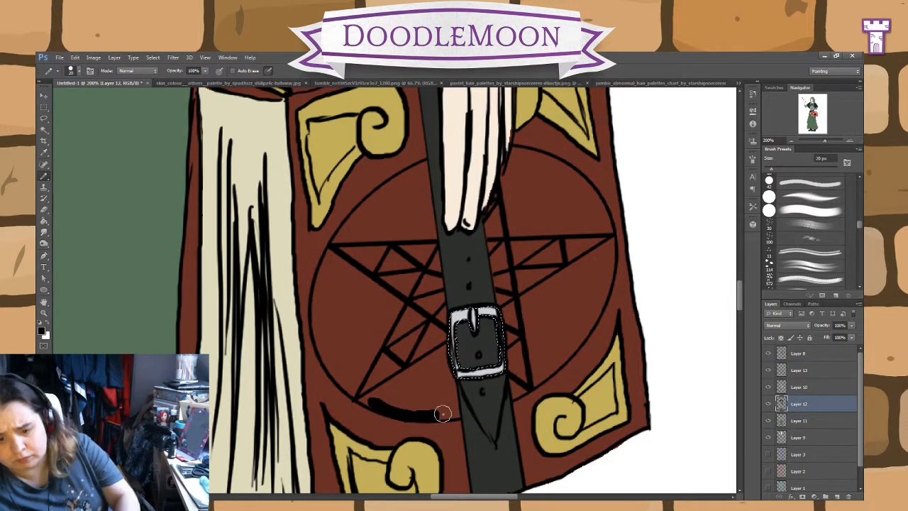
{"action": "key", "text": "ctrl+alt+z"}
{"action": "key", "text": "ctrl+alt+z"}
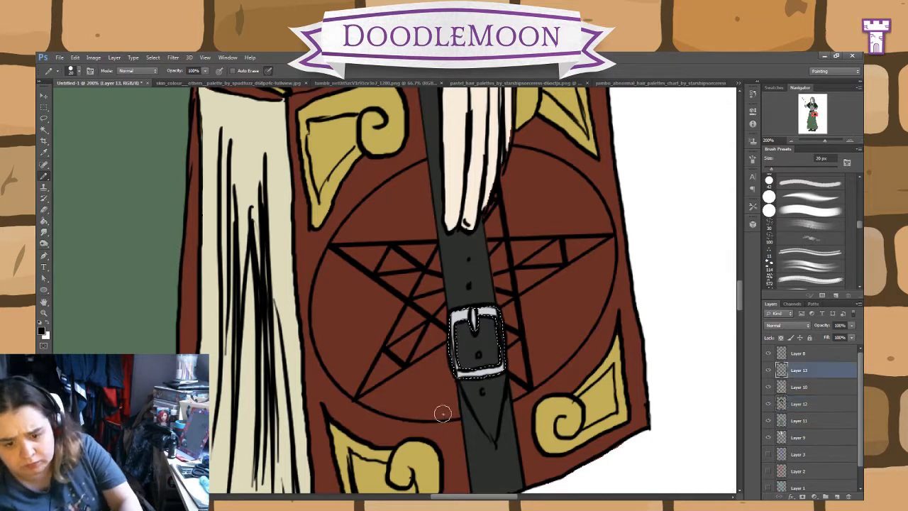
{"action": "left_click", "coordinate": [800, 404]}
{"action": "left_click_drag", "start_coordinate": [384, 406], "coordinate": [453, 412]}
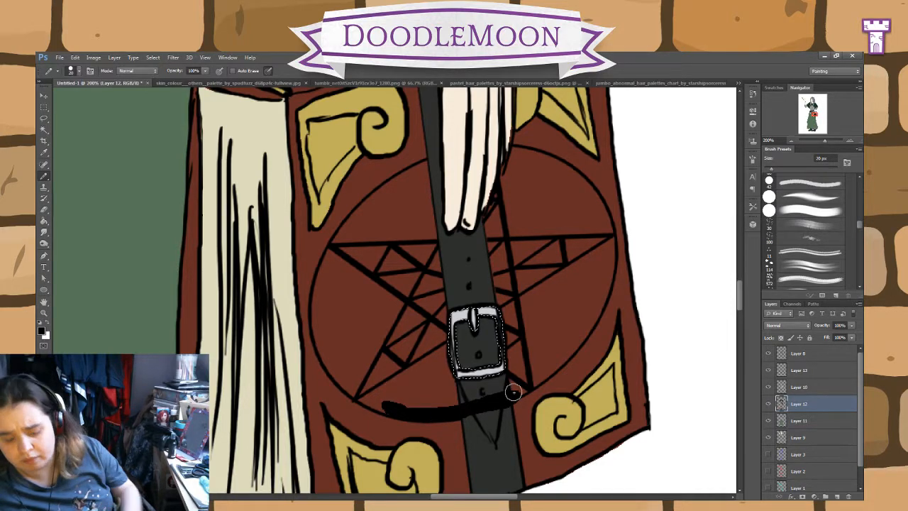
{"action": "key", "text": "ctrl+alt+z"}
{"action": "key", "text": "ctrl+alt+z"}
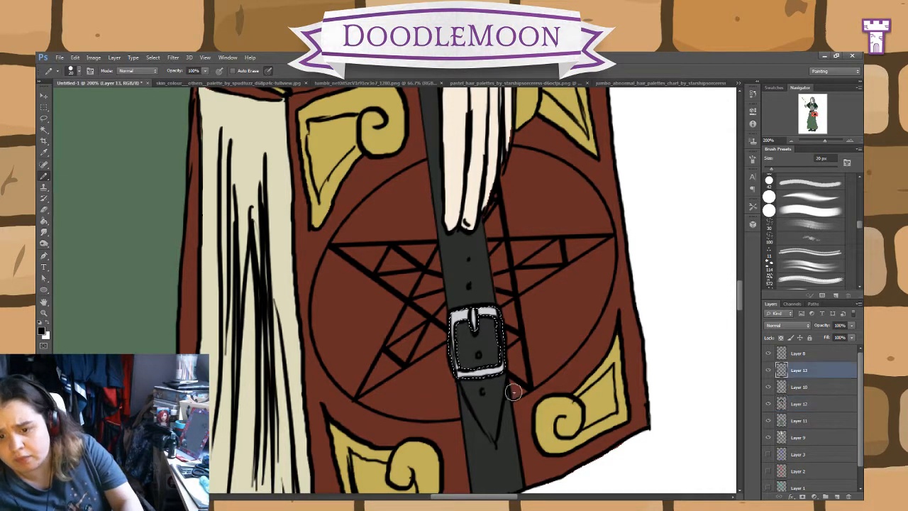
Step: Select the red book cover on Layer 12 with the Magic Wand in place of the buckle selection and make Layer 13 active
{"action": "left_click", "coordinate": [768, 405]}
{"action": "left_click", "coordinate": [768, 405]}
{"action": "left_click", "coordinate": [769, 405]}
{"action": "left_click", "coordinate": [768, 406]}
{"action": "left_click", "coordinate": [769, 405]}
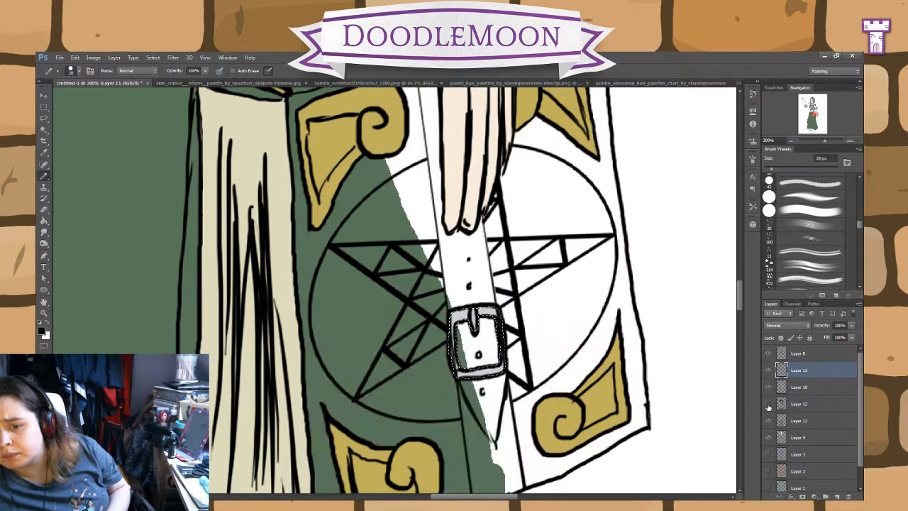
{"action": "left_click", "coordinate": [769, 406]}
{"action": "left_click", "coordinate": [800, 401]}
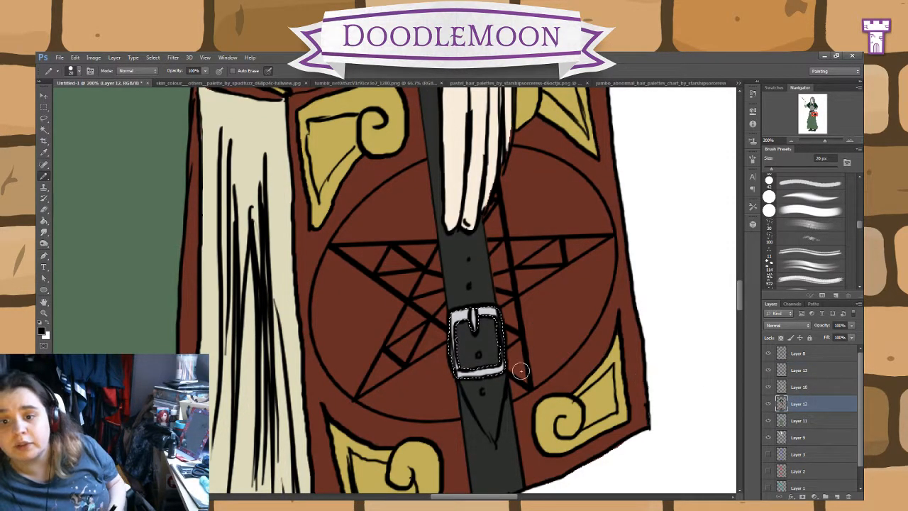
{"action": "key", "text": "ctrl+d"}
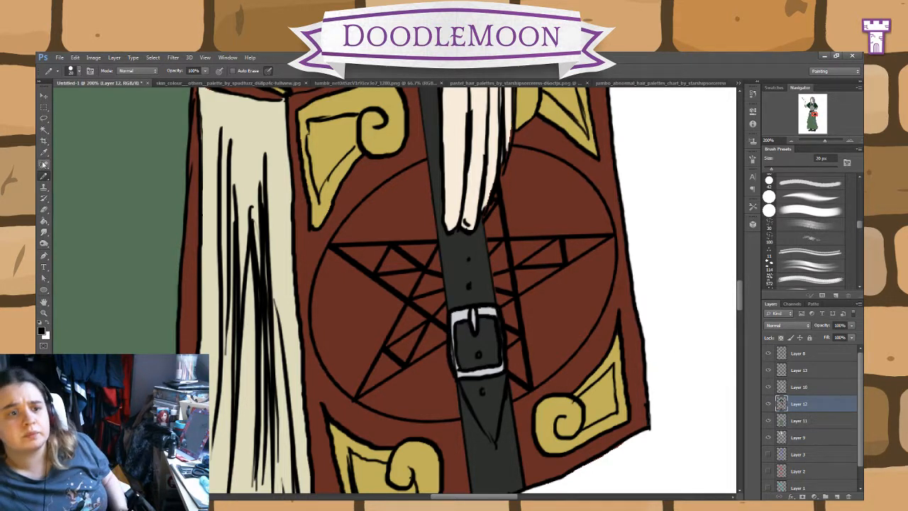
{"action": "left_click", "coordinate": [44, 129]}
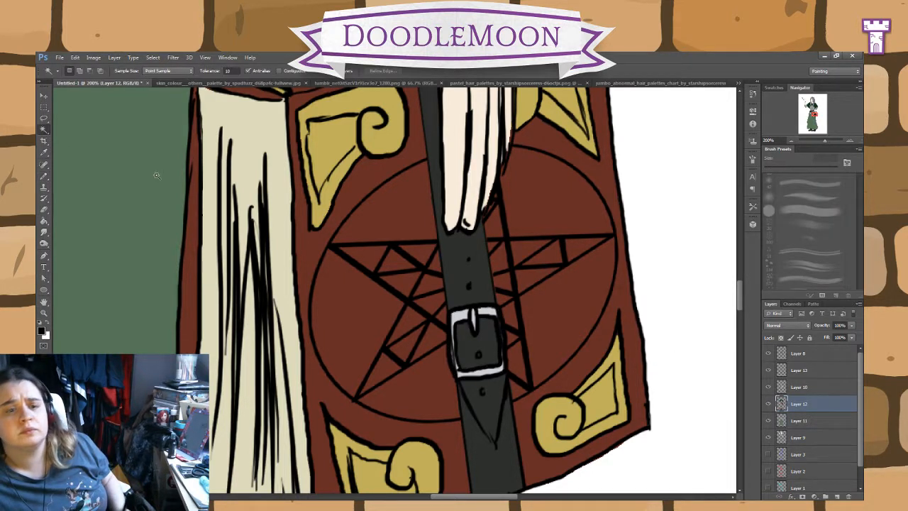
{"action": "left_click", "coordinate": [363, 331]}
{"action": "key", "text": "alt+bracketright"}
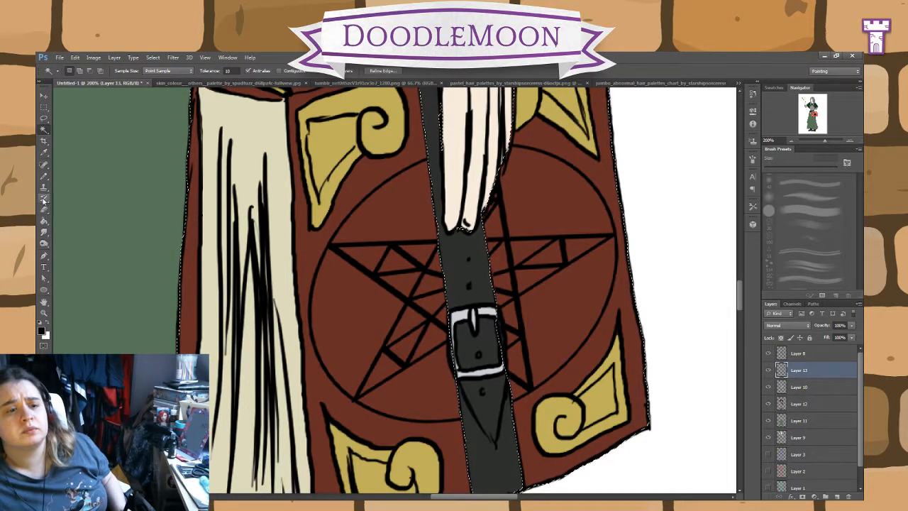
Step: Trace the inside of the cover's pentagram circle with a thick black 20 px Pencil ring on Layer 13
{"action": "left_click", "coordinate": [44, 176]}
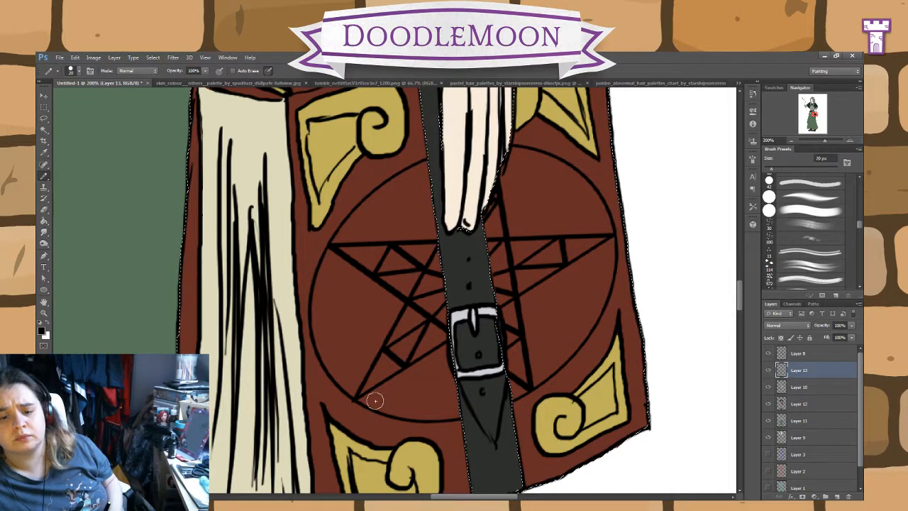
{"action": "mouse_move", "coordinate": [394, 405]}
{"action": "left_mouse_down"}
{"action": "mouse_move", "coordinate": [443, 411]}
{"action": "mouse_move", "coordinate": [433, 415]}
{"action": "mouse_move", "coordinate": [522, 387]}
{"action": "mouse_move", "coordinate": [583, 331]}
{"action": "mouse_move", "coordinate": [566, 351]}
{"action": "mouse_move", "coordinate": [603, 287]}
{"action": "mouse_move", "coordinate": [597, 304]}
{"action": "mouse_move", "coordinate": [608, 251]}
{"action": "mouse_move", "coordinate": [604, 265]}
{"action": "mouse_move", "coordinate": [602, 229]}
{"action": "mouse_move", "coordinate": [606, 283]}
{"action": "mouse_move", "coordinate": [601, 222]}
{"action": "mouse_move", "coordinate": [604, 244]}
{"action": "mouse_move", "coordinate": [586, 202]}
{"action": "mouse_move", "coordinate": [601, 210]}
{"action": "mouse_move", "coordinate": [545, 163]}
{"action": "mouse_move", "coordinate": [566, 170]}
{"action": "mouse_move", "coordinate": [515, 152]}
{"action": "mouse_move", "coordinate": [484, 227]}
{"action": "mouse_move", "coordinate": [436, 234]}
{"action": "mouse_move", "coordinate": [481, 214]}
{"action": "mouse_move", "coordinate": [432, 232]}
{"action": "mouse_move", "coordinate": [421, 215]}
{"action": "mouse_move", "coordinate": [427, 200]}
{"action": "mouse_move", "coordinate": [431, 207]}
{"action": "mouse_move", "coordinate": [413, 179]}
{"action": "mouse_move", "coordinate": [401, 191]}
{"action": "mouse_move", "coordinate": [408, 174]}
{"action": "mouse_move", "coordinate": [343, 233]}
{"action": "mouse_move", "coordinate": [352, 228]}
{"action": "mouse_move", "coordinate": [321, 285]}
{"action": "mouse_move", "coordinate": [321, 328]}
{"action": "mouse_move", "coordinate": [318, 308]}
{"action": "mouse_move", "coordinate": [337, 371]}
{"action": "mouse_move", "coordinate": [386, 402]}
{"action": "mouse_move", "coordinate": [362, 390]}
{"action": "left_mouse_up"}
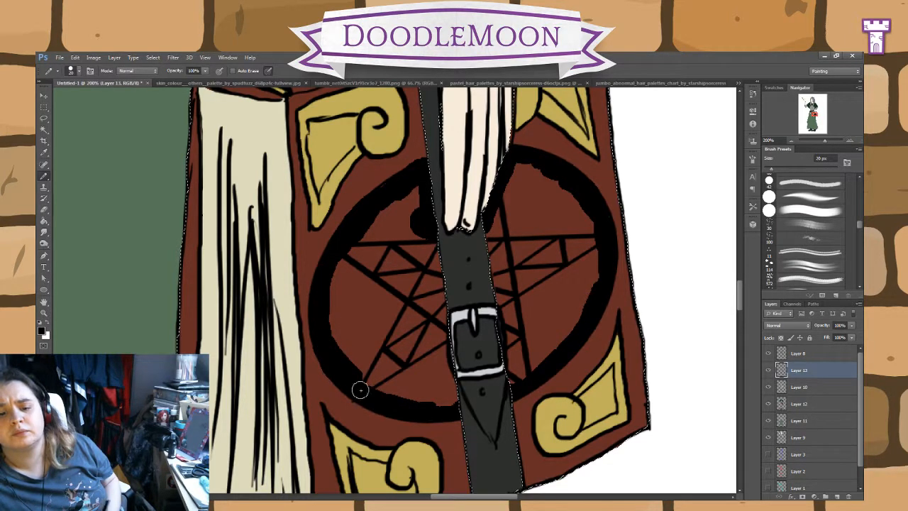
{"action": "left_click", "coordinate": [43, 211]}
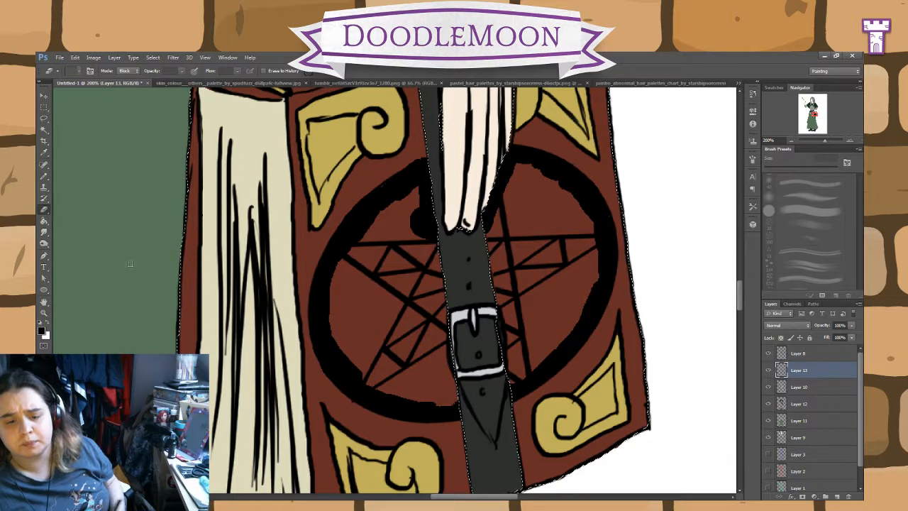
{"action": "key", "text": "b"}
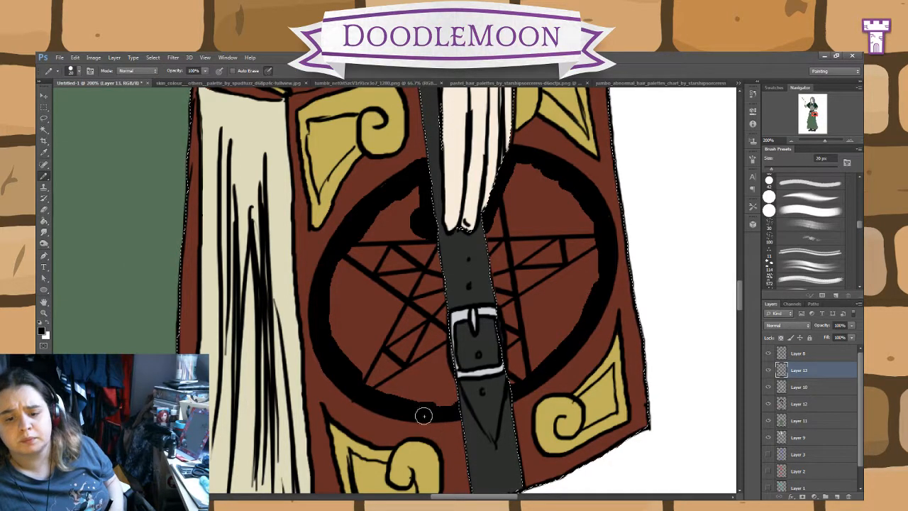
{"action": "left_click", "coordinate": [44, 221]}
{"action": "left_click", "coordinate": [375, 329]}
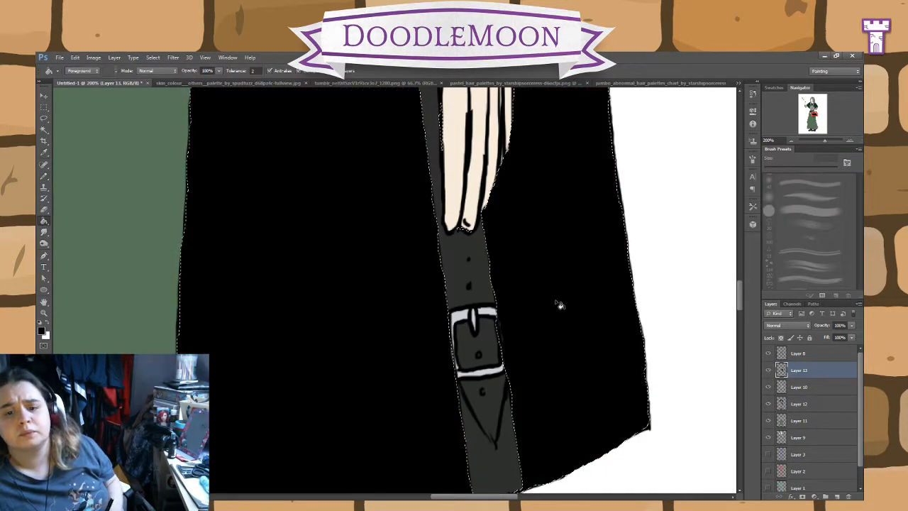
{"action": "key", "text": "ctrl+z"}
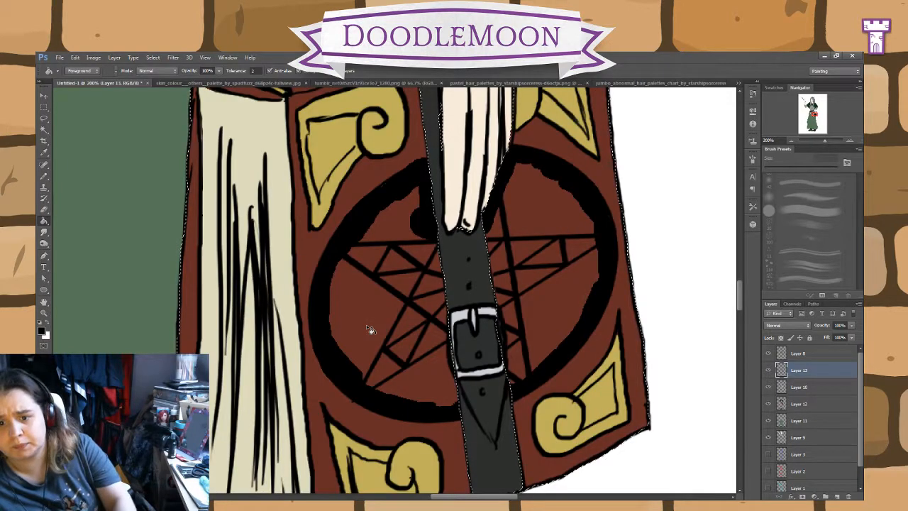
Step: Close the black ring along both edges of the strap and fill both halves of the circle black with the Paint Bucket
{"action": "left_click", "coordinate": [44, 175]}
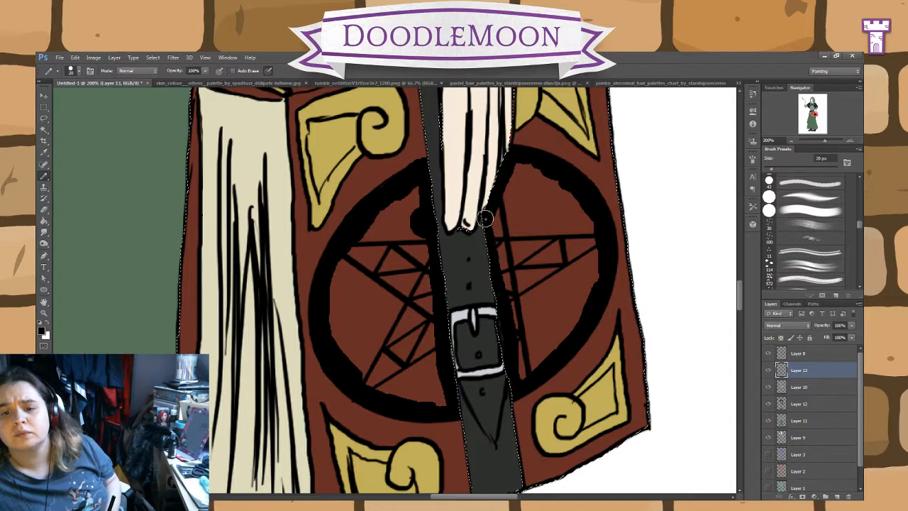
{"action": "left_click", "coordinate": [43, 220]}
{"action": "left_click", "coordinate": [376, 325]}
{"action": "left_click", "coordinate": [558, 272]}
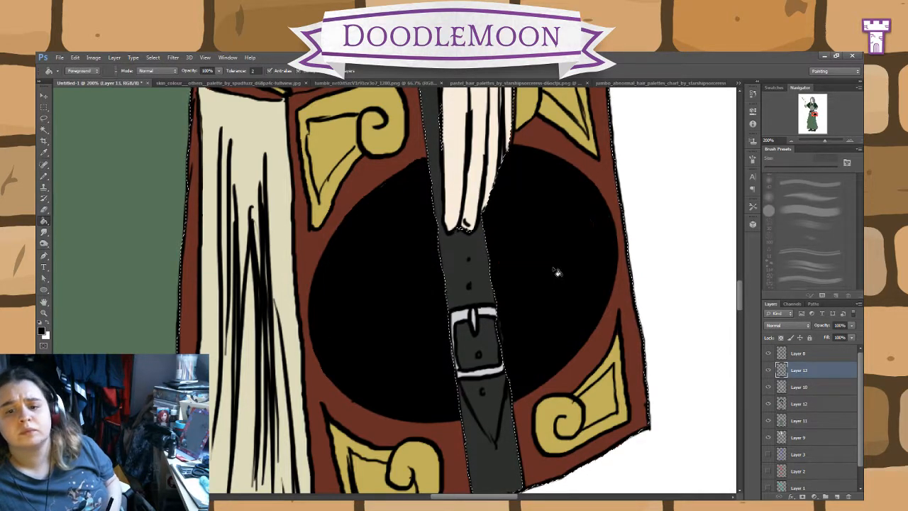
Step: Hide Layer 13, make Layer 8 active and clear the cover selection
{"action": "left_click", "coordinate": [43, 174]}
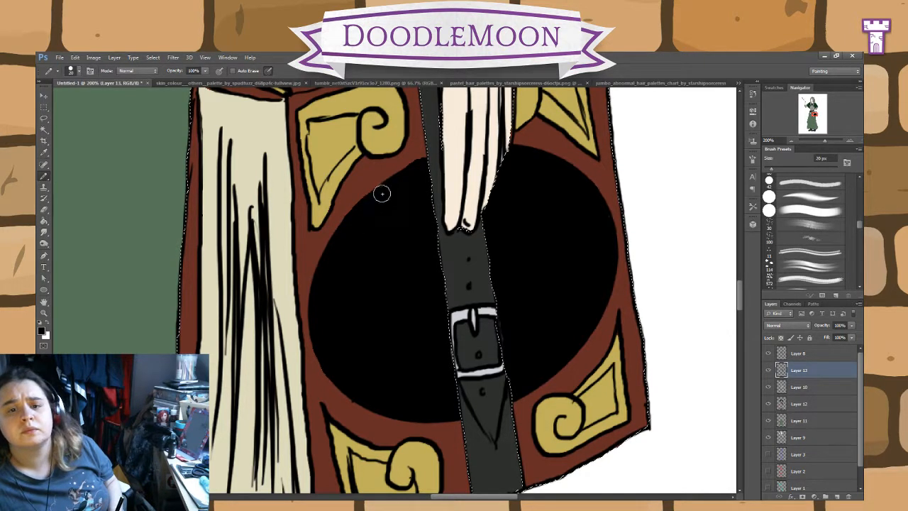
{"action": "left_click", "coordinate": [43, 209]}
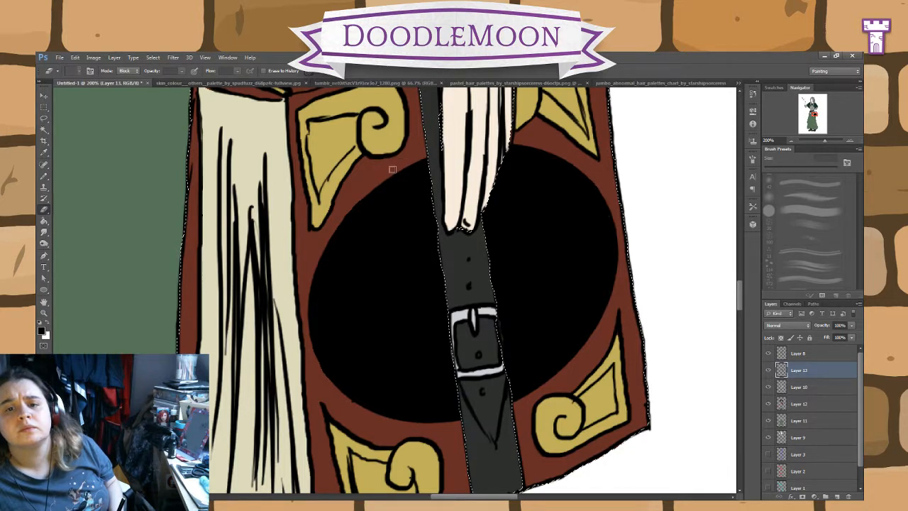
{"action": "left_click", "coordinate": [43, 175]}
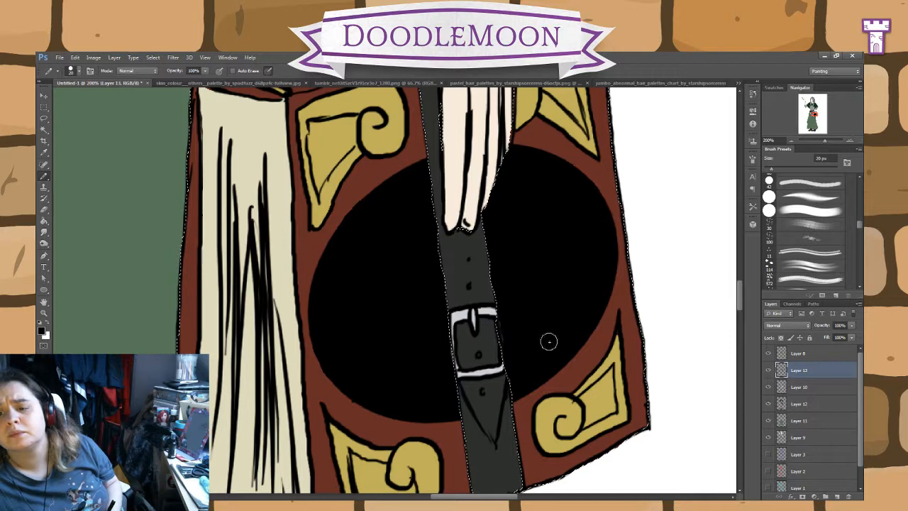
{"action": "left_click", "coordinate": [44, 154]}
{"action": "left_click", "coordinate": [768, 370]}
{"action": "left_click", "coordinate": [798, 353]}
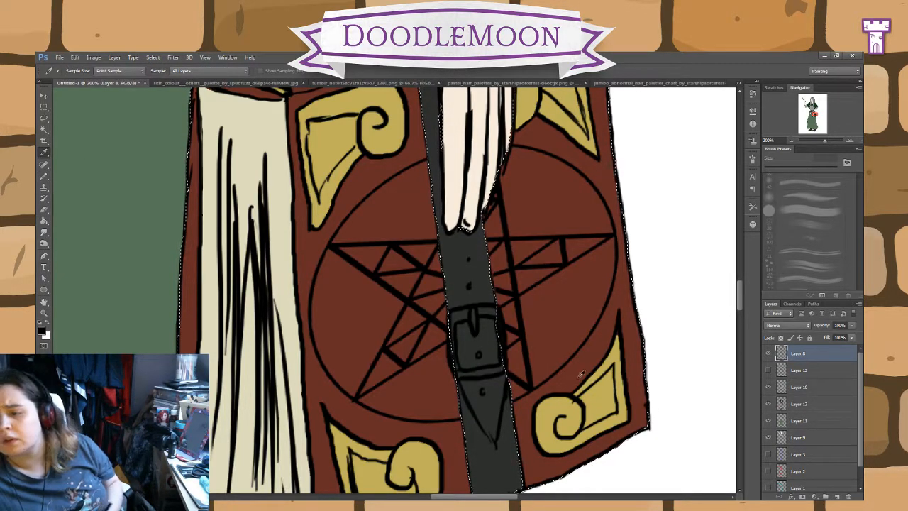
{"action": "key", "text": "ctrl+d"}
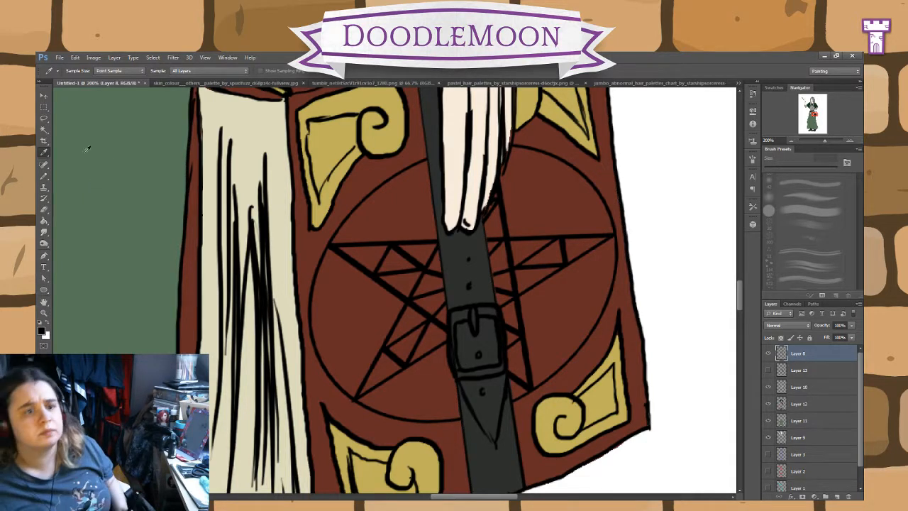
{"action": "left_click", "coordinate": [46, 131]}
{"action": "left_click", "coordinate": [45, 120]}
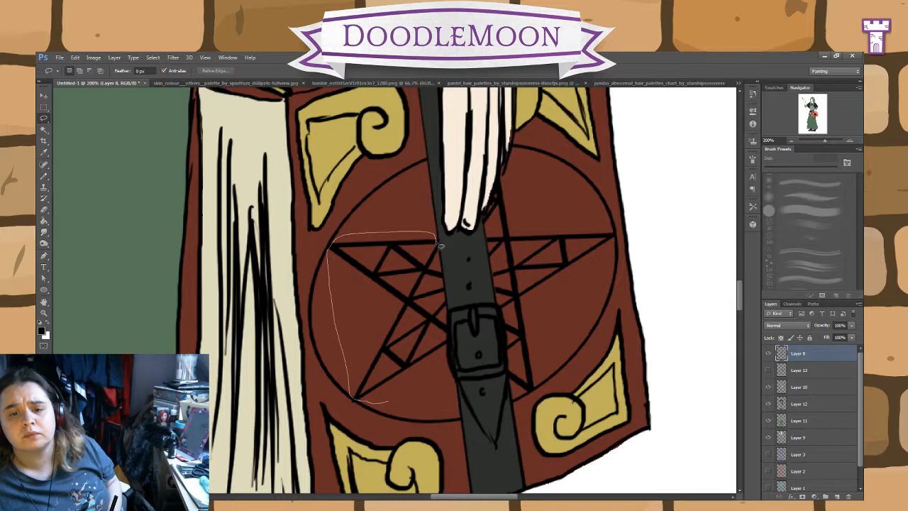
{"action": "mouse_move", "coordinate": [447, 302]}
{"action": "left_mouse_down"}
{"action": "mouse_move", "coordinate": [426, 379]}
{"action": "mouse_move", "coordinate": [389, 401]}
{"action": "left_mouse_up"}
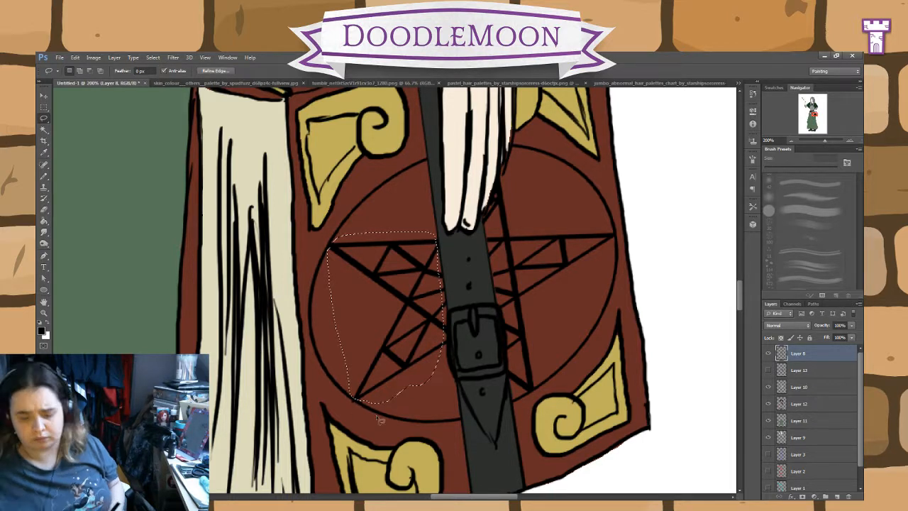
{"action": "left_click", "coordinate": [44, 107]}
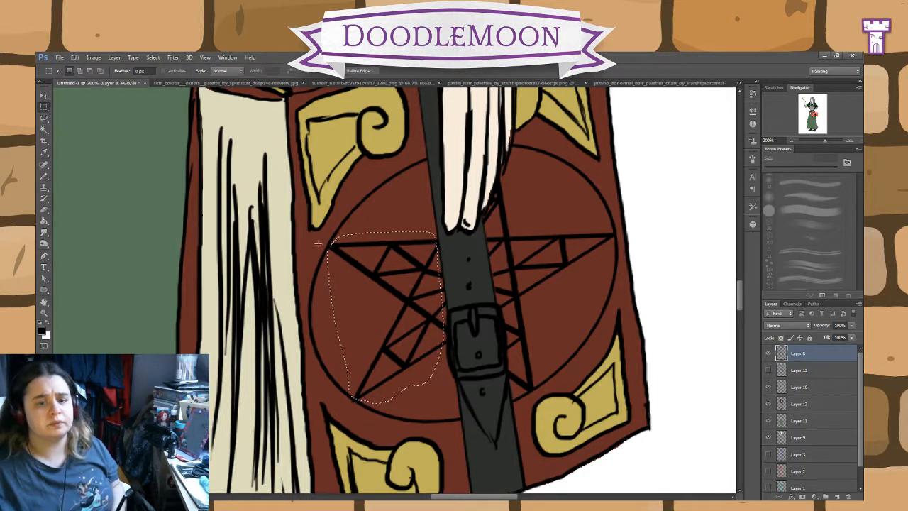
{"action": "left_click_drag", "start_coordinate": [319, 231], "coordinate": [359, 242]}
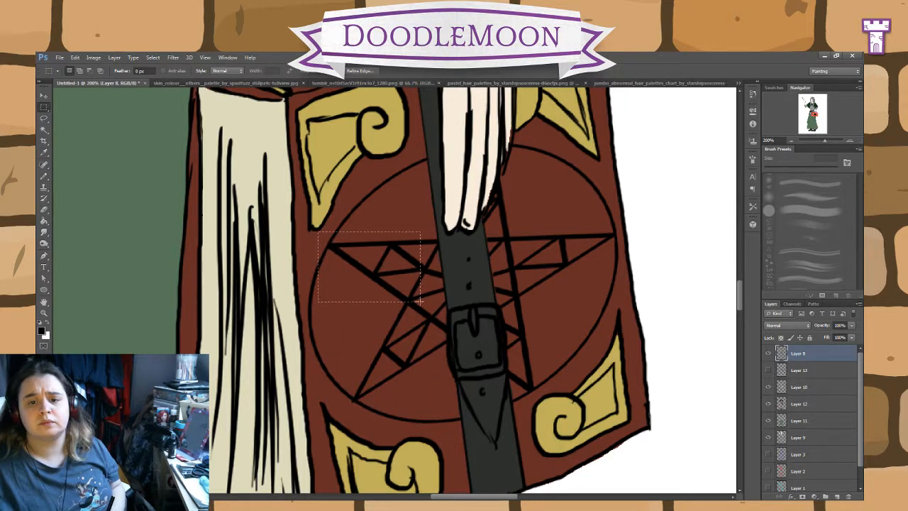
Step: Select both visible halves of the pentagram star with the Polygonal Lasso, following the strap's edges and leaving the strap out
{"action": "left_click", "coordinate": [43, 118]}
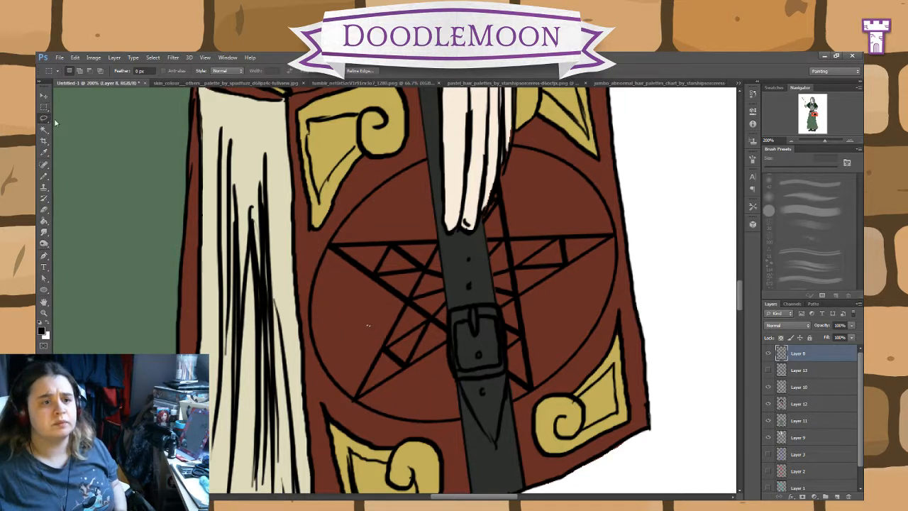
{"action": "left_click", "coordinate": [438, 240]}
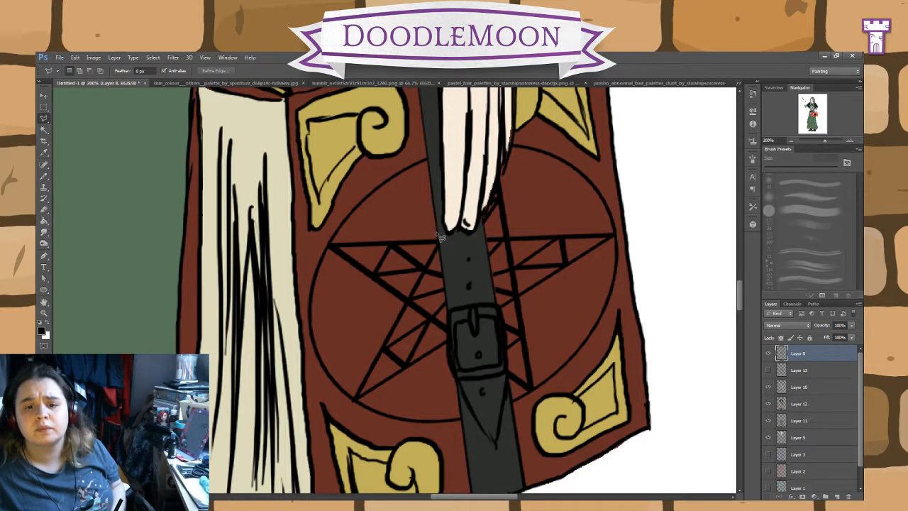
{"action": "left_click", "coordinate": [448, 333]}
{"action": "key", "text": "ctrl+d"}
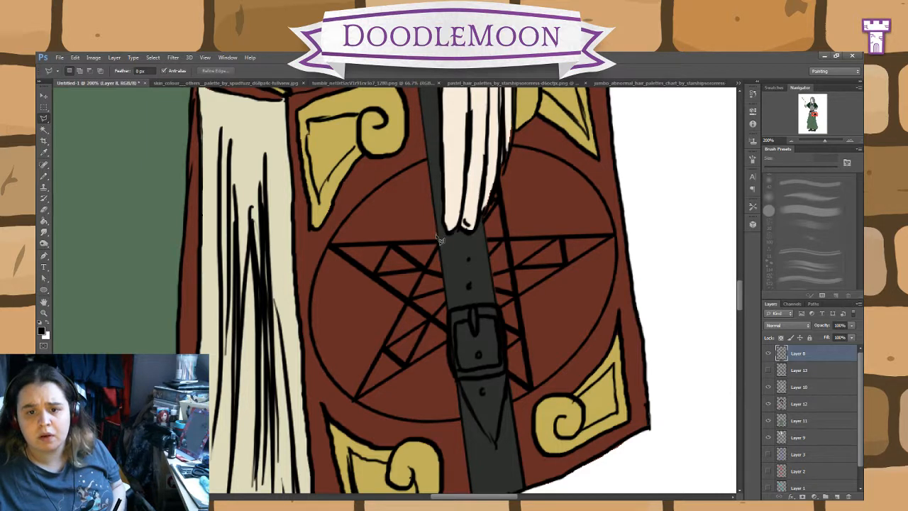
{"action": "mouse_move", "coordinate": [440, 240]}
{"action": "left_mouse_down"}
{"action": "mouse_move", "coordinate": [449, 315]}
{"action": "mouse_move", "coordinate": [449, 401]}
{"action": "left_mouse_up"}
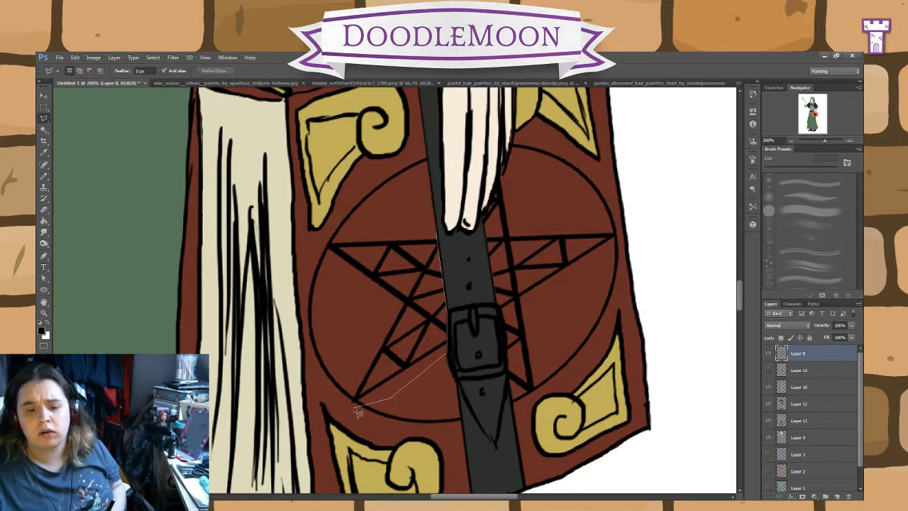
{"action": "mouse_move", "coordinate": [358, 413]}
{"action": "left_mouse_down"}
{"action": "mouse_move", "coordinate": [372, 399]}
{"action": "mouse_move", "coordinate": [350, 412]}
{"action": "left_mouse_up"}
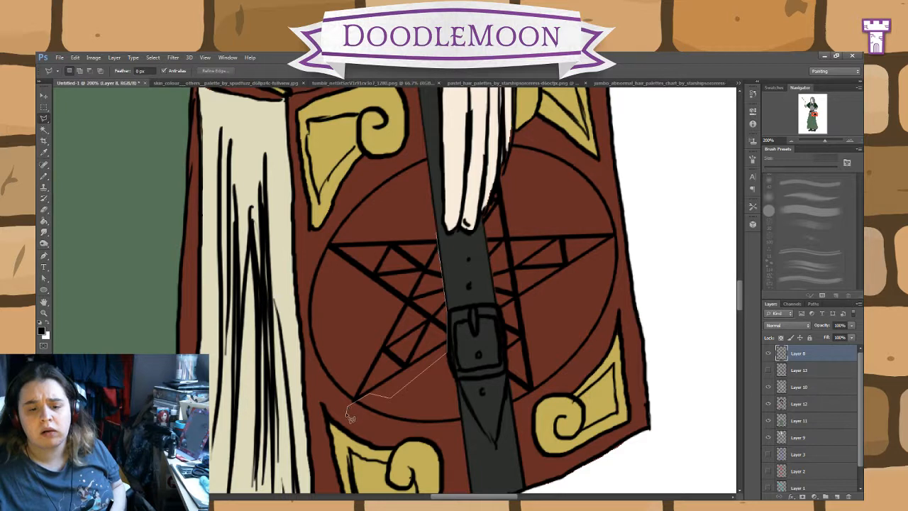
{"action": "left_click", "coordinate": [350, 403]}
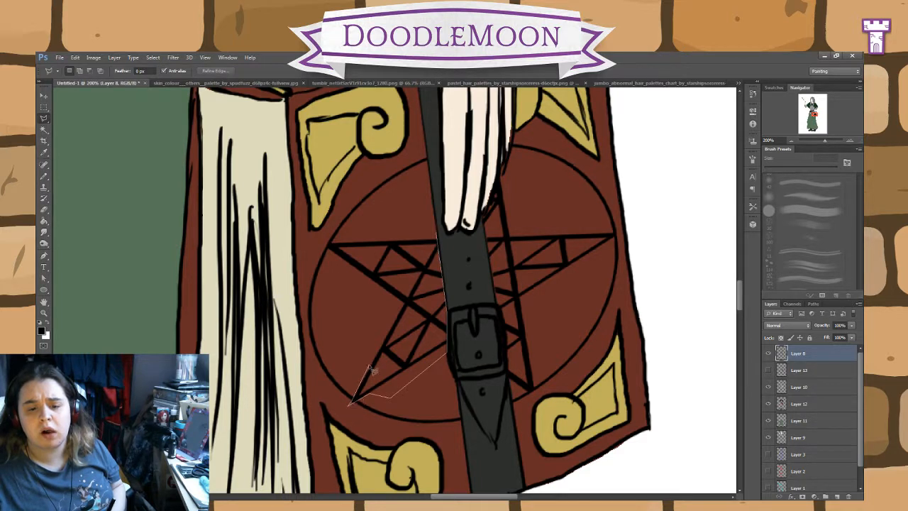
{"action": "left_click", "coordinate": [380, 285]}
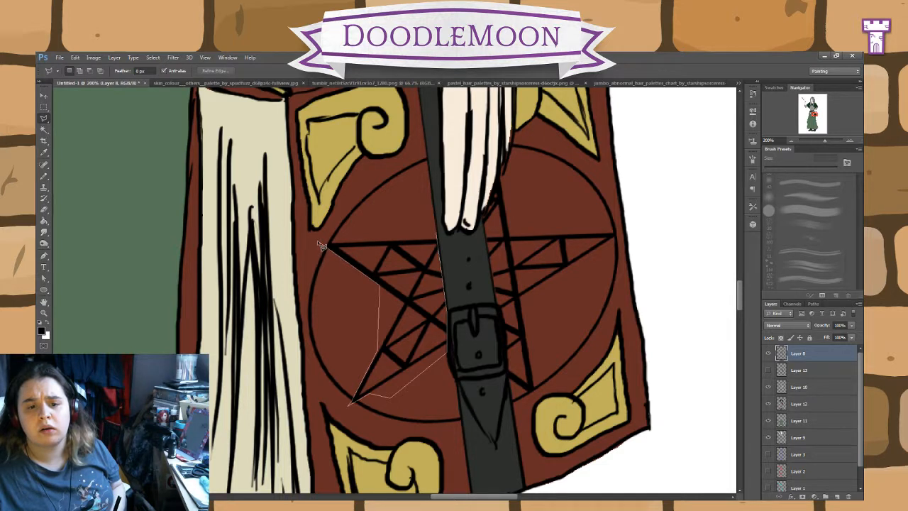
{"action": "left_click", "coordinate": [316, 245]}
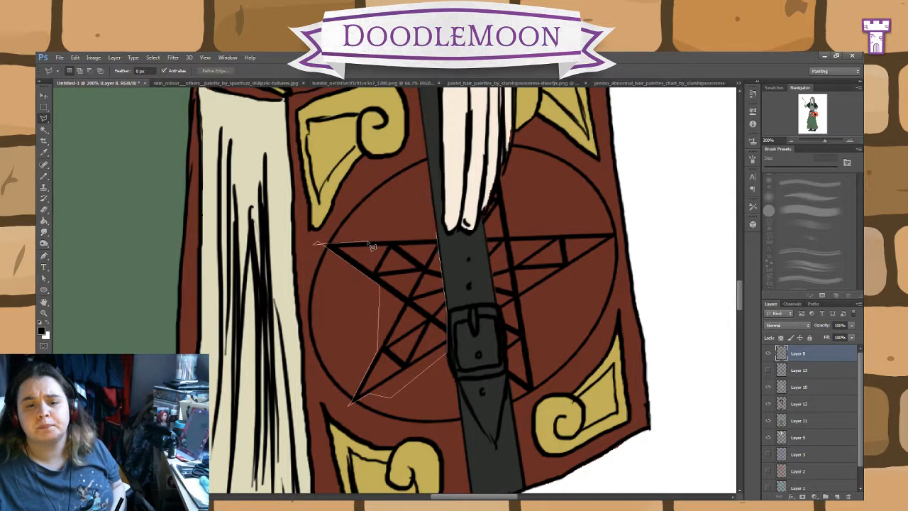
{"action": "left_click", "coordinate": [437, 238]}
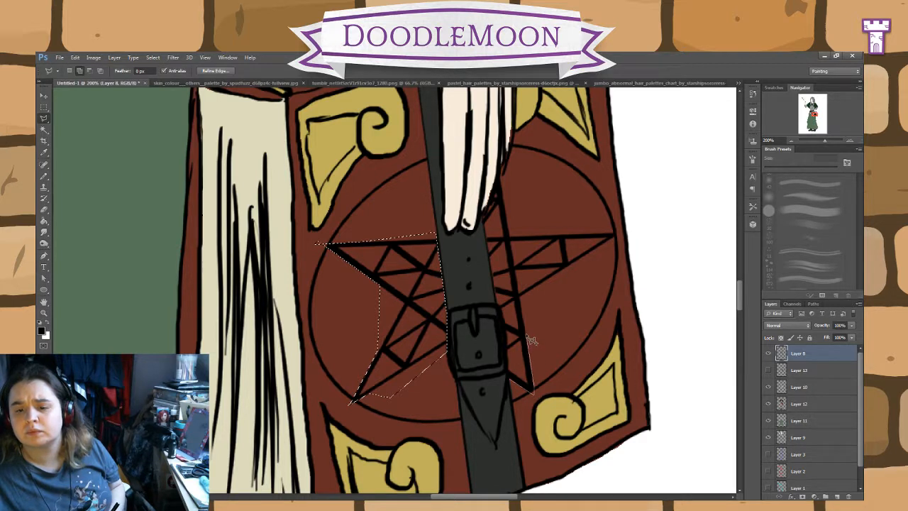
{"action": "left_click", "coordinate": [610, 238]}
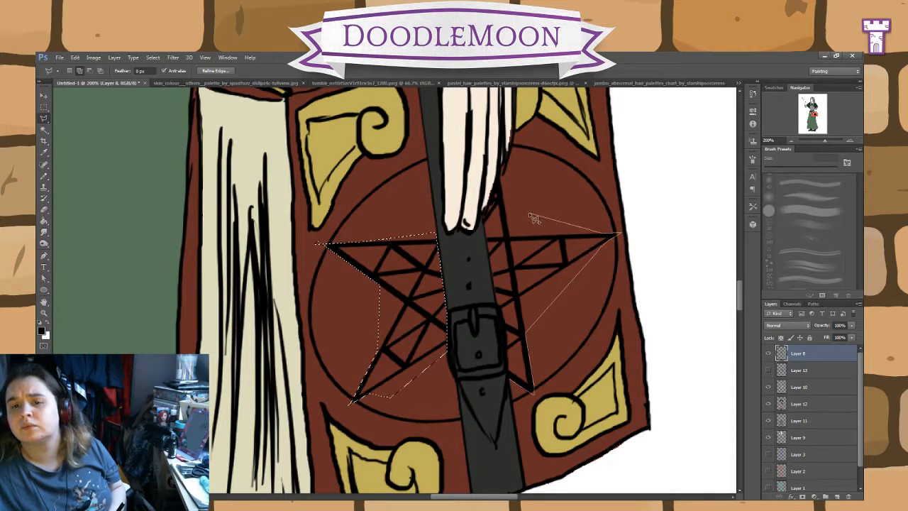
{"action": "left_click", "coordinate": [502, 175]}
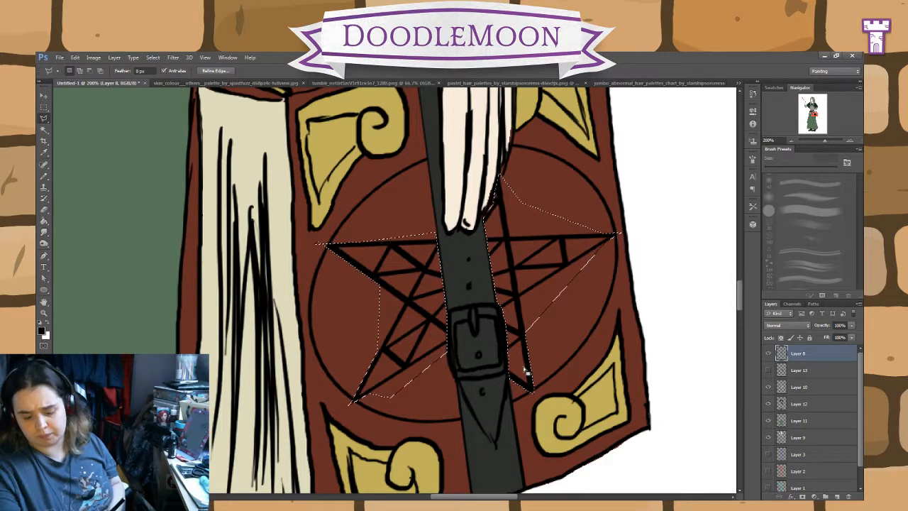
Step: Cut the selected star lines out of Layer 8, paste them as a new layer and nudge them back into place within the circle
{"action": "key", "text": "ctrl+x"}
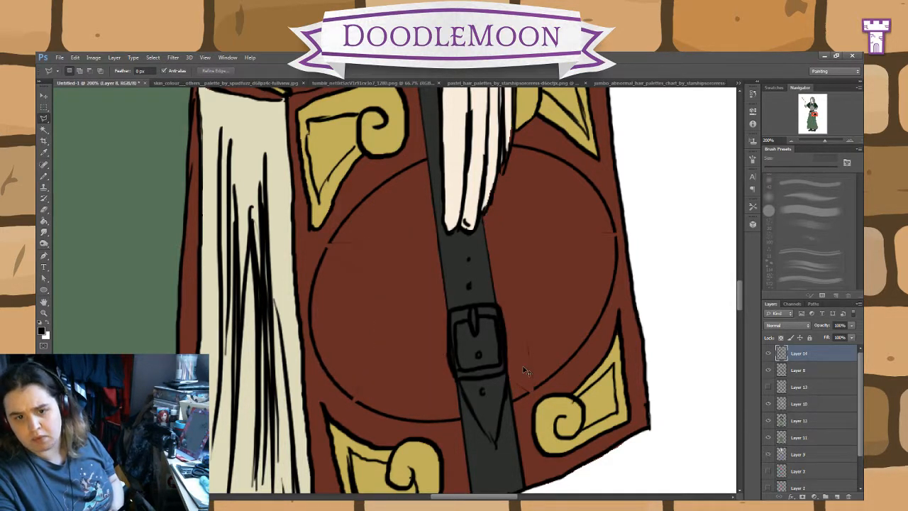
{"action": "key", "text": "ctrl+v"}
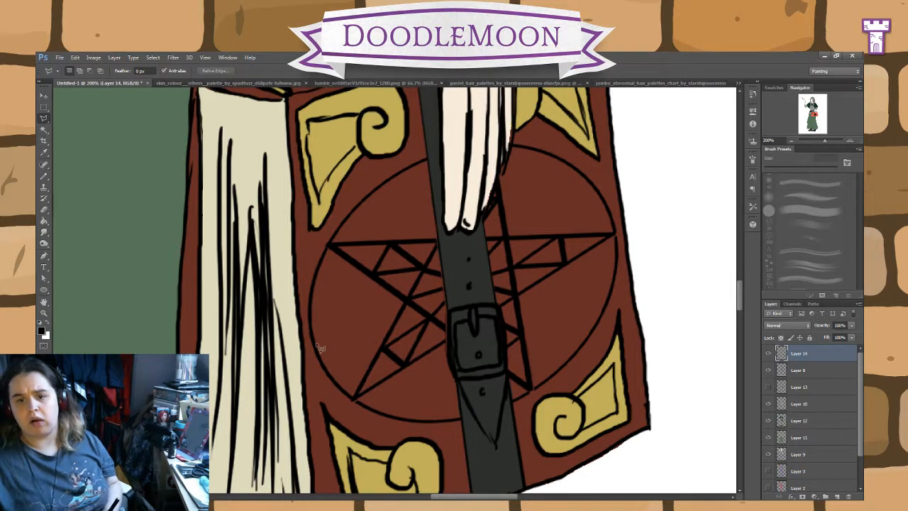
{"action": "left_click", "coordinate": [43, 95]}
{"action": "key", "text": "Down"}
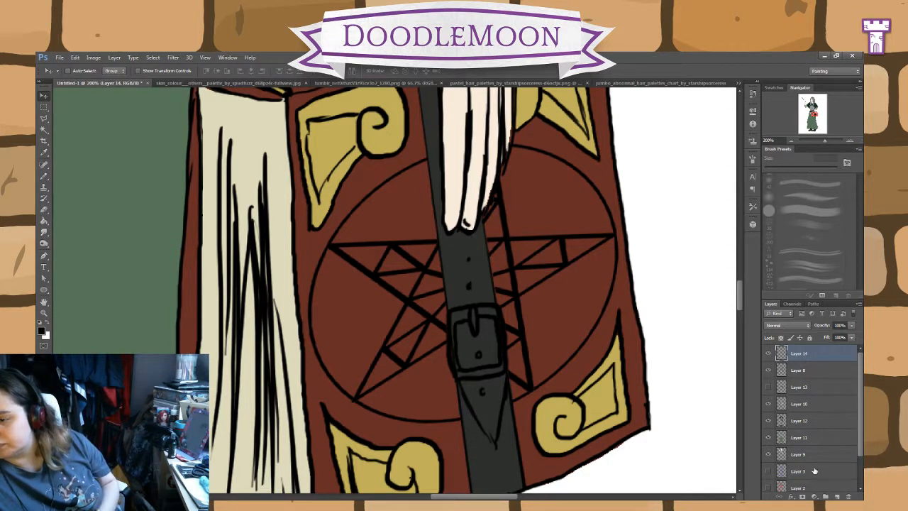
Step: Show the black circle on Layer 13 again and make Layer 14 with the star lines active
{"action": "left_click", "coordinate": [769, 386]}
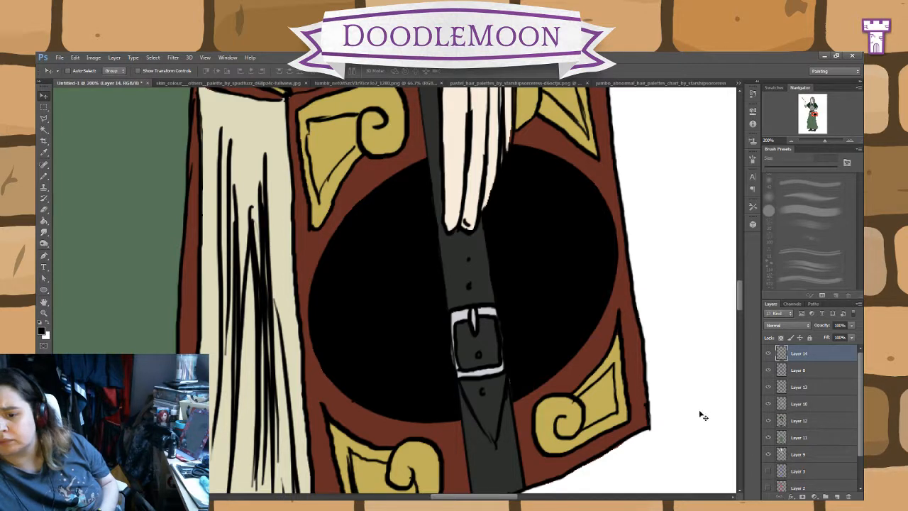
{"action": "left_click", "coordinate": [809, 387]}
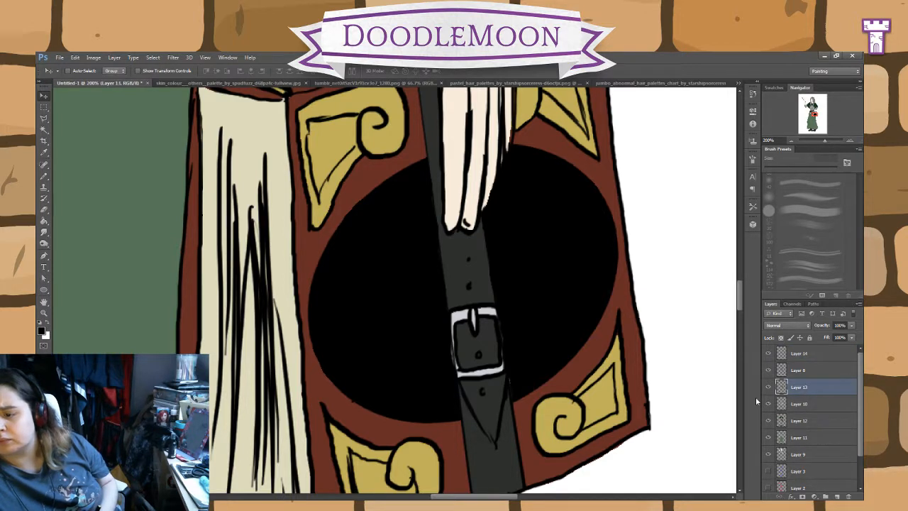
{"action": "left_click", "coordinate": [44, 177]}
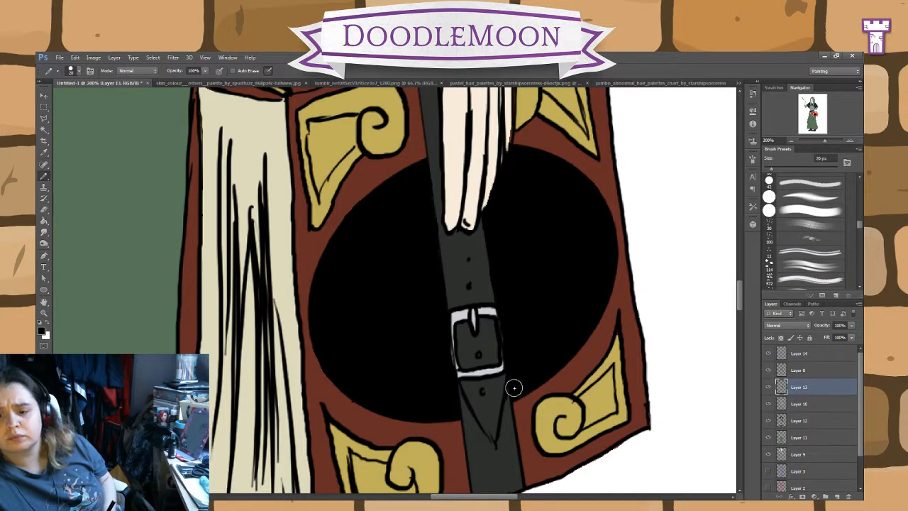
{"action": "left_click", "coordinate": [818, 357]}
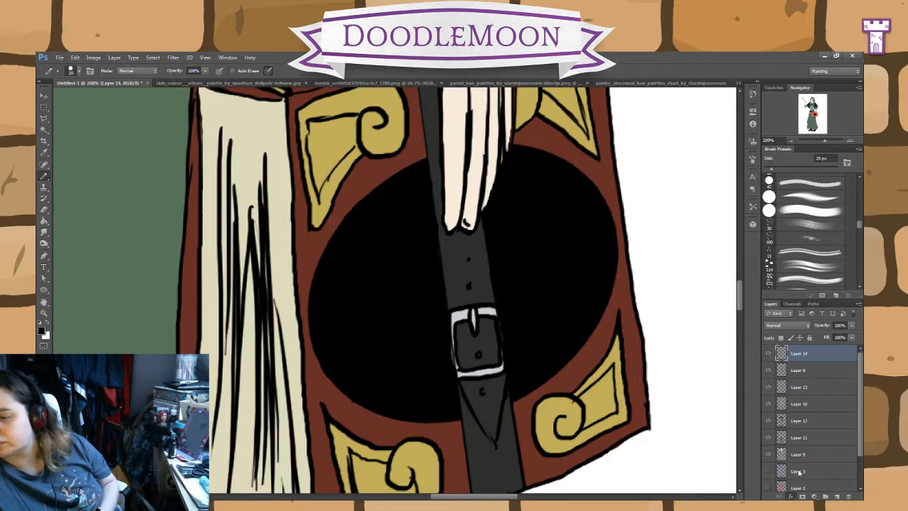
Step: Add an Outer Glow effect to the star lines on Layer 14 and set its colour to red
{"action": "left_click", "coordinate": [800, 478]}
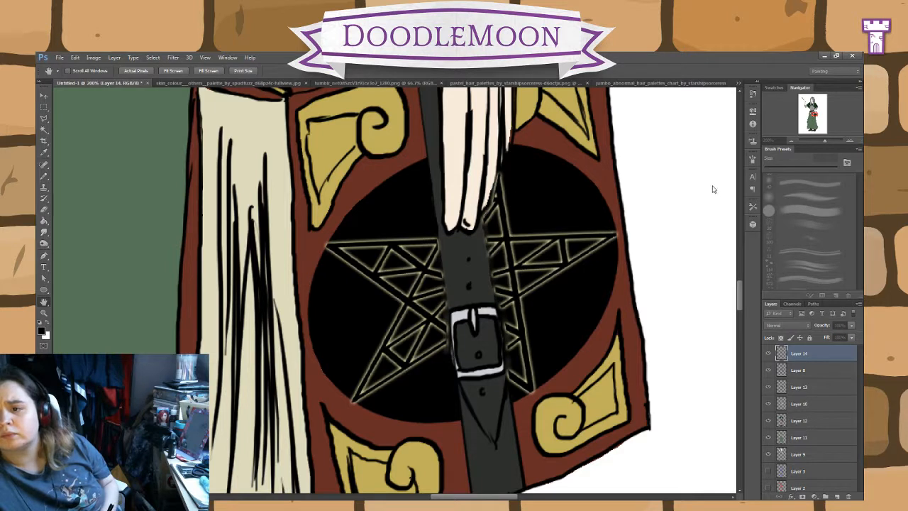
{"action": "left_click", "coordinate": [676, 190]}
{"action": "left_click", "coordinate": [618, 273]}
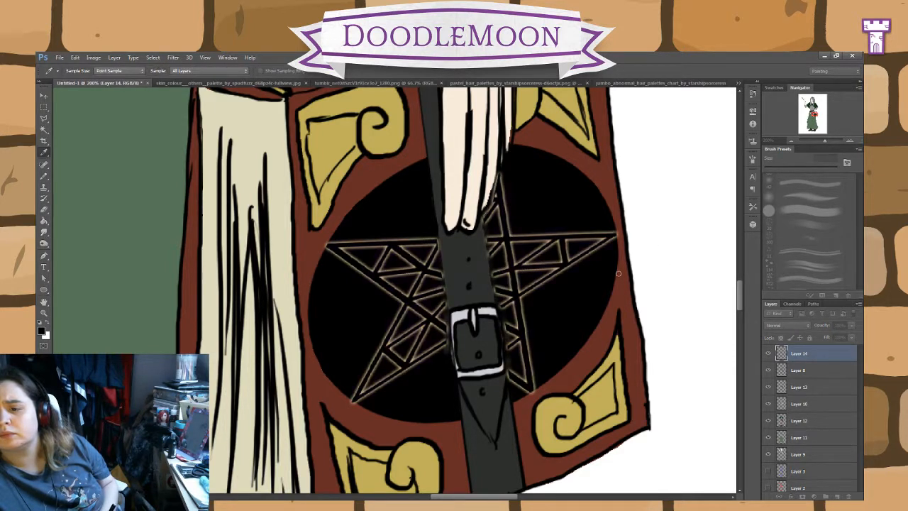
{"action": "left_click", "coordinate": [683, 221]}
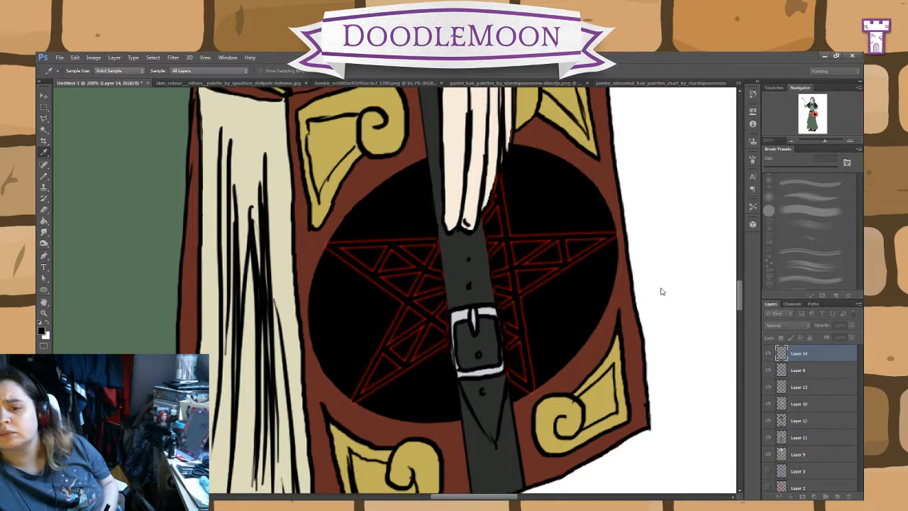
{"action": "left_click", "coordinate": [729, 251]}
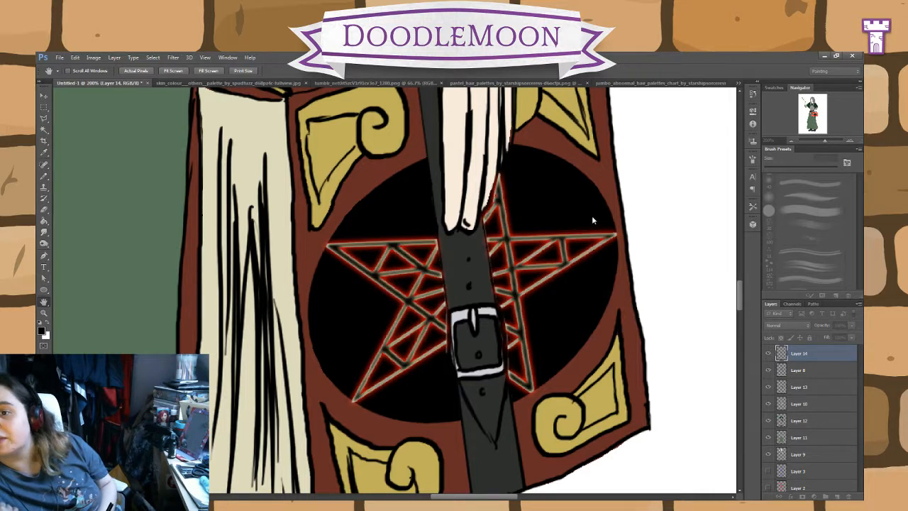
Step: Set the star's Inner Glow to red, make it fill the line centres and apply the layer style
{"action": "key", "text": "i"}
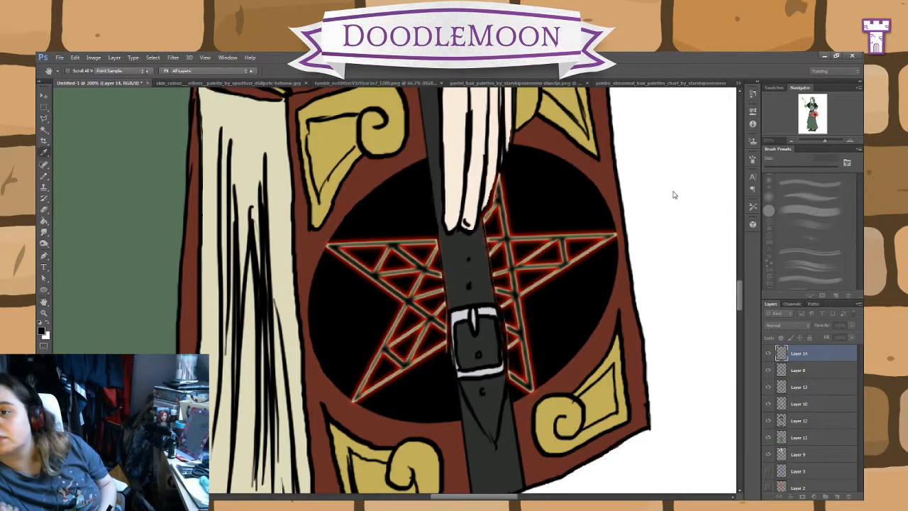
{"action": "left_click", "coordinate": [644, 271]}
{"action": "left_click", "coordinate": [674, 226]}
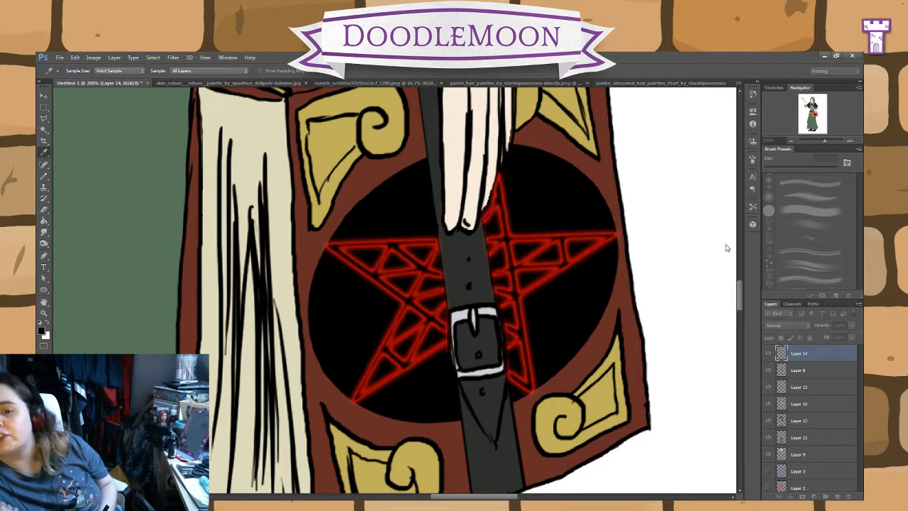
{"action": "key", "text": "h"}
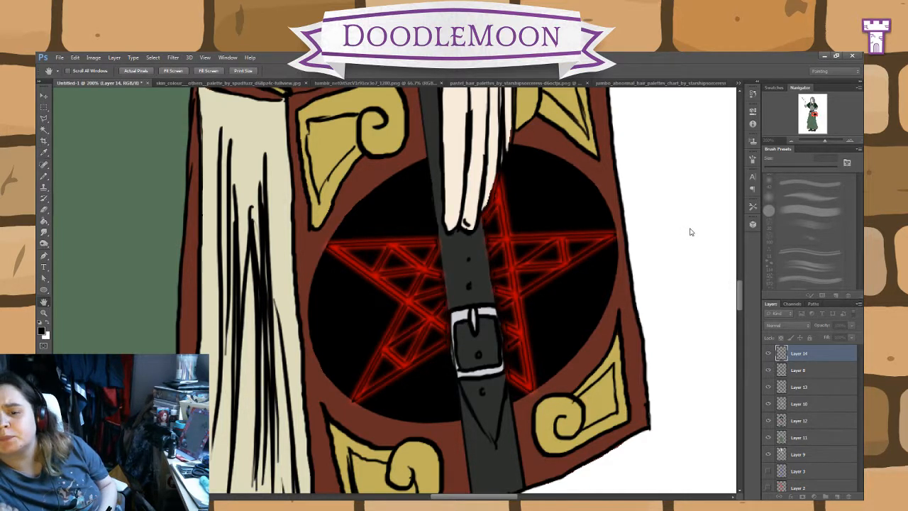
{"action": "key", "text": "Return"}
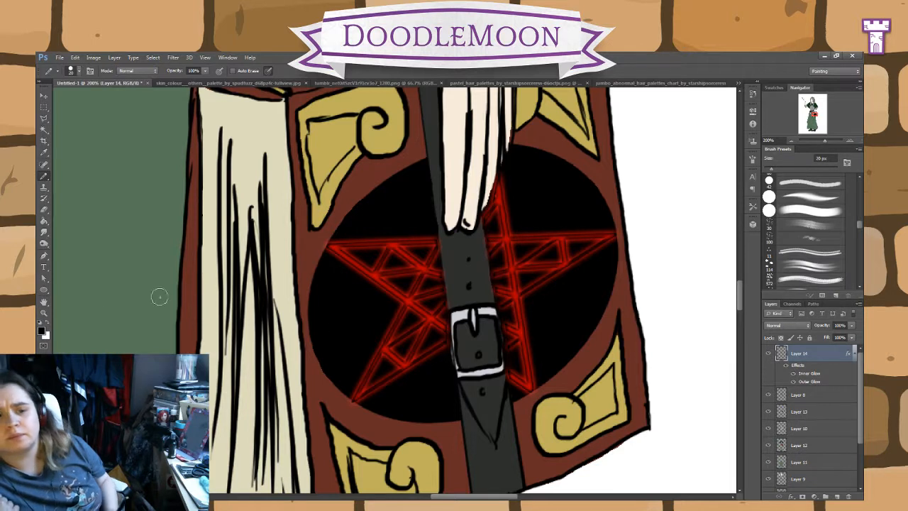
Step: Paint glowing rune marks and dots in the black spaces between the star's points on Layer 14 with a 35 px Brush
{"action": "left_click", "coordinate": [45, 178]}
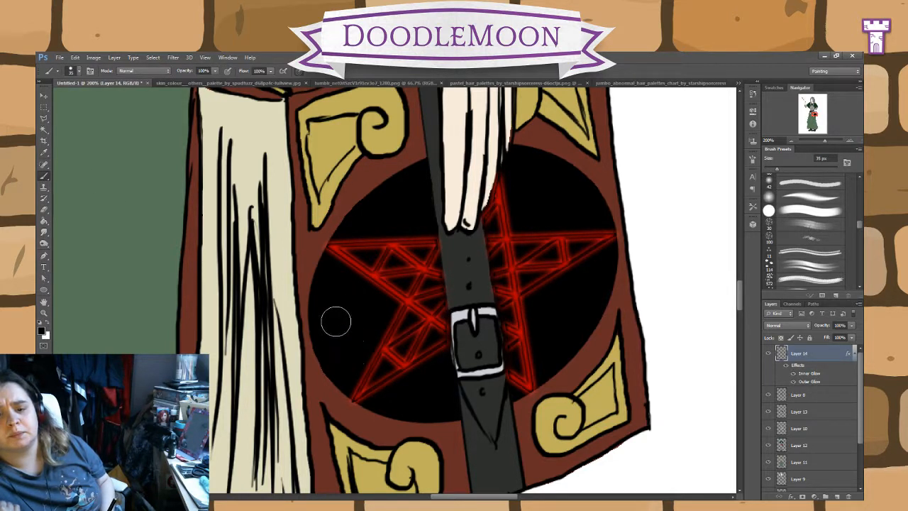
{"action": "mouse_move", "coordinate": [330, 311]}
{"action": "left_mouse_down"}
{"action": "mouse_move", "coordinate": [333, 302]}
{"action": "mouse_move", "coordinate": [359, 305]}
{"action": "mouse_move", "coordinate": [352, 353]}
{"action": "left_mouse_up"}
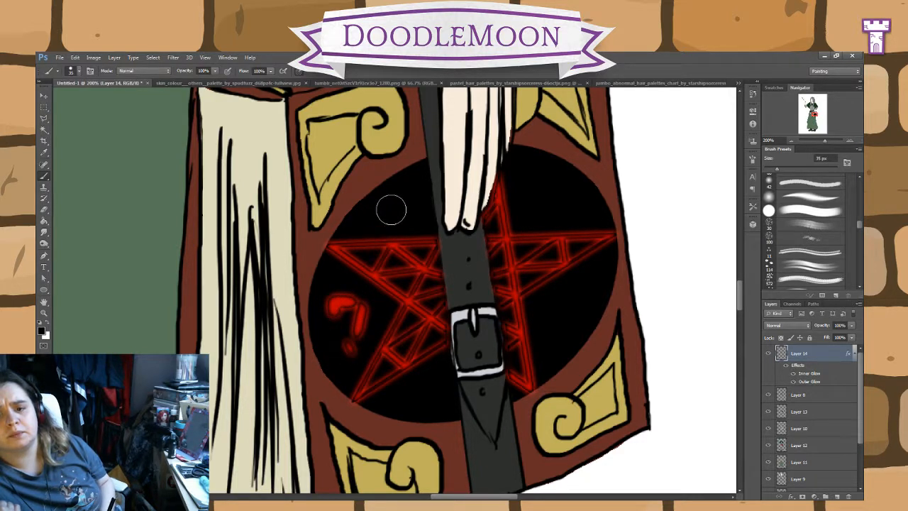
{"action": "mouse_move", "coordinate": [397, 214]}
{"action": "left_mouse_down"}
{"action": "mouse_move", "coordinate": [412, 193]}
{"action": "mouse_move", "coordinate": [391, 209]}
{"action": "mouse_move", "coordinate": [405, 210]}
{"action": "left_mouse_up"}
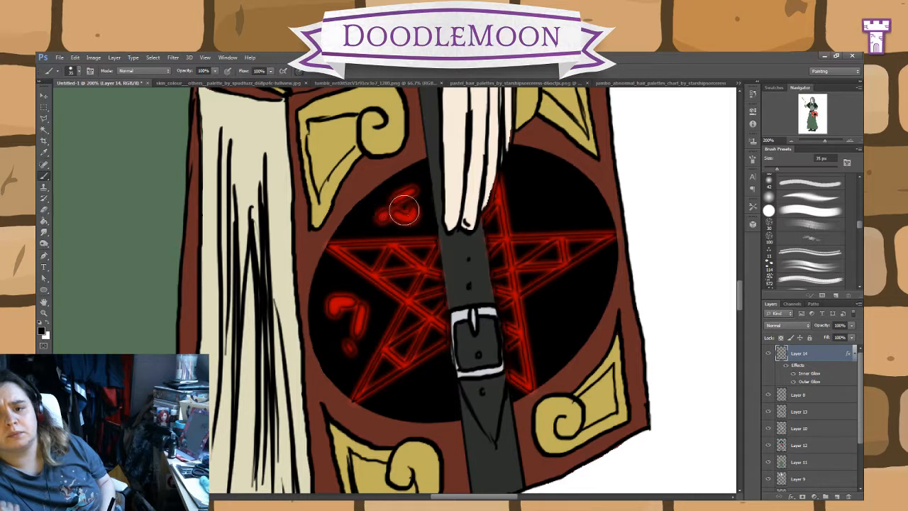
{"action": "mouse_move", "coordinate": [557, 190]}
{"action": "left_mouse_down"}
{"action": "mouse_move", "coordinate": [584, 201]}
{"action": "mouse_move", "coordinate": [536, 225]}
{"action": "left_mouse_up"}
{"action": "mouse_move", "coordinate": [549, 330]}
{"action": "left_mouse_down"}
{"action": "mouse_move", "coordinate": [579, 307]}
{"action": "mouse_move", "coordinate": [559, 346]}
{"action": "left_mouse_up"}
{"action": "mouse_move", "coordinate": [444, 379]}
{"action": "left_mouse_down"}
{"action": "mouse_move", "coordinate": [422, 408]}
{"action": "mouse_move", "coordinate": [403, 398]}
{"action": "mouse_move", "coordinate": [438, 402]}
{"action": "left_mouse_up"}
{"action": "left_click", "coordinate": [408, 398]}
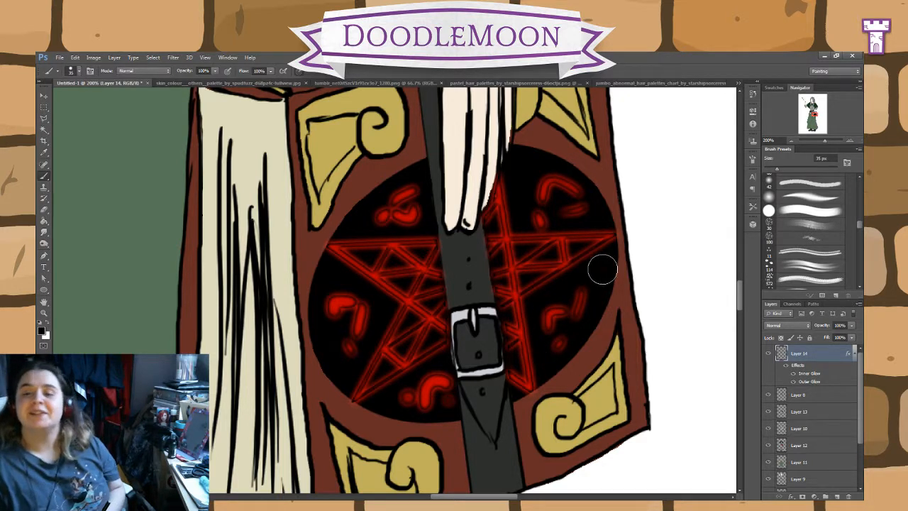
{"action": "left_click", "coordinate": [601, 267]}
{"action": "left_click", "coordinate": [523, 169]}
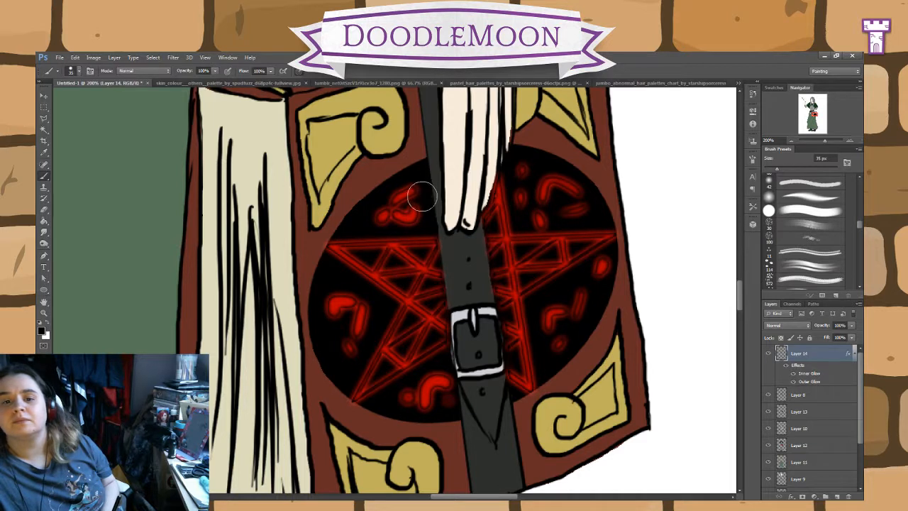
Step: Paint additional glowing red dots beside the rune marks between the star's points on Layer 14
{"action": "left_click", "coordinate": [342, 279]}
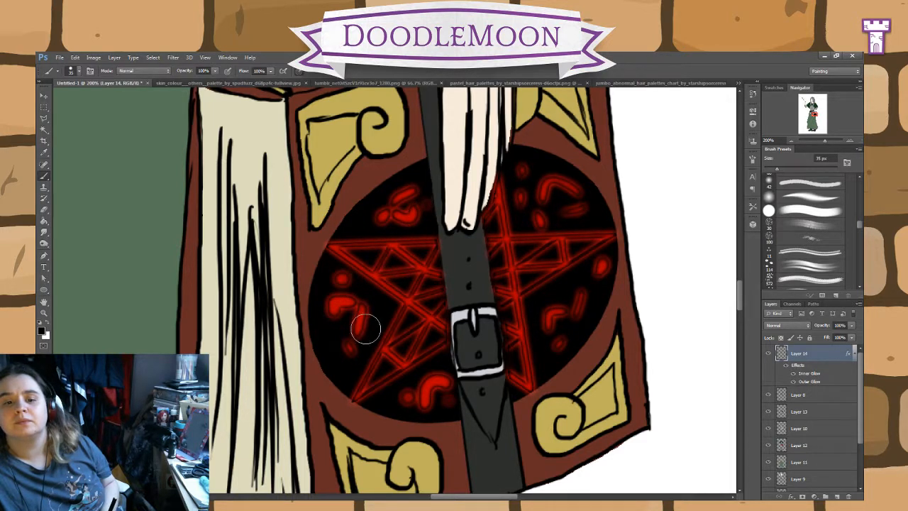
{"action": "key", "text": "ctrl+z"}
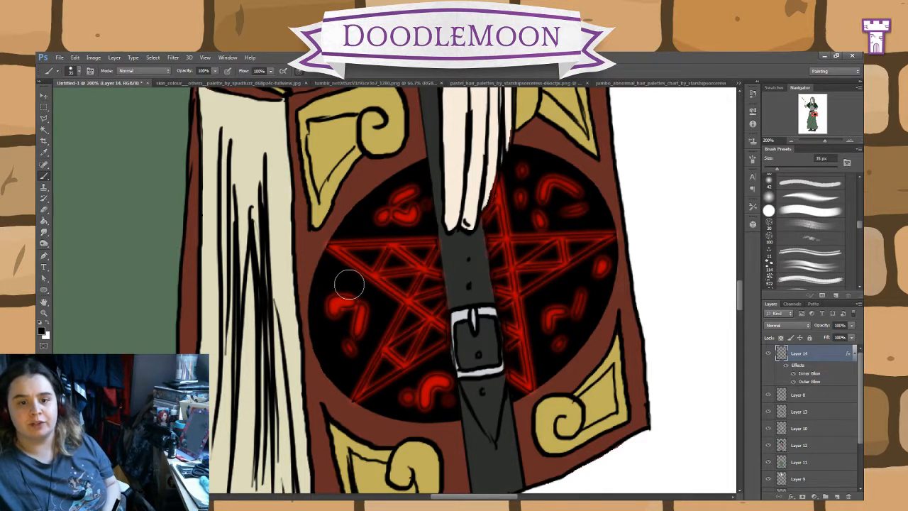
{"action": "left_click_drag", "start_coordinate": [335, 276], "coordinate": [343, 282]}
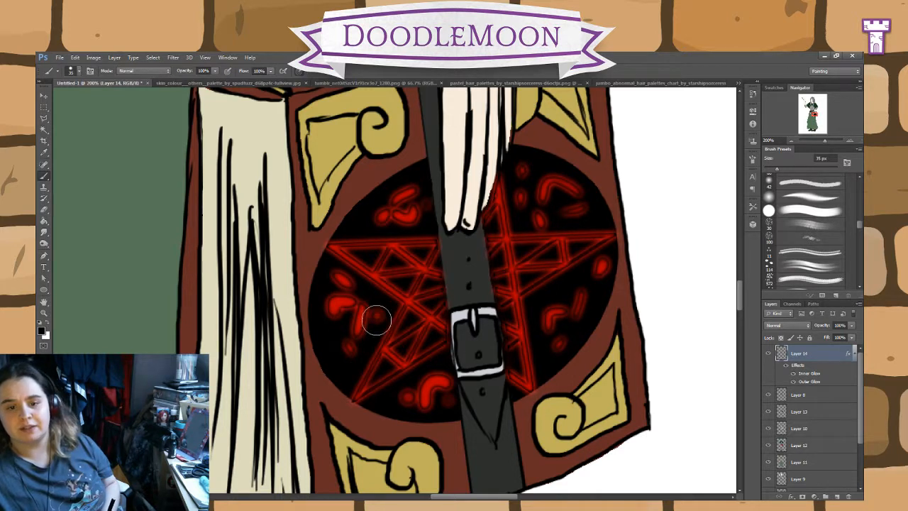
{"action": "left_click", "coordinate": [344, 370]}
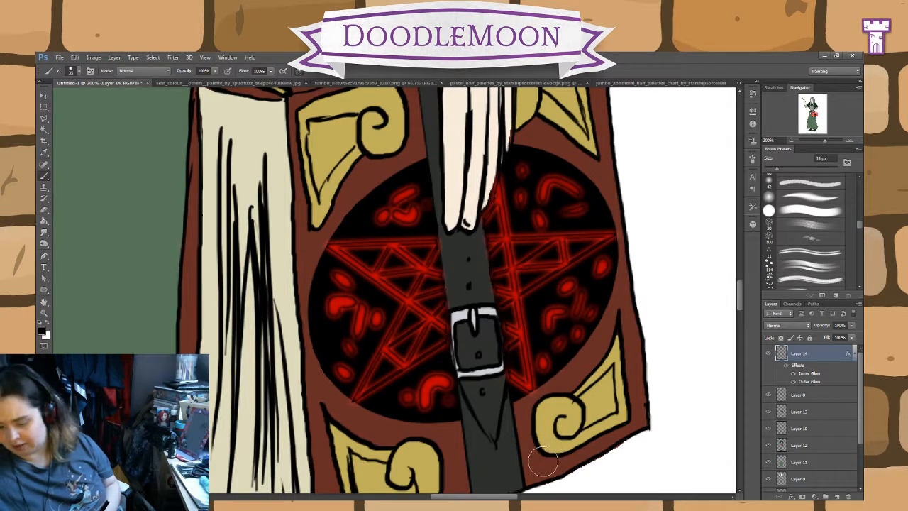
Step: Examine the whole character and how the glowing pentagram on the book cover reads at full-figure size
{"action": "key", "text": "ctrl+minus"}
{"action": "key", "text": "ctrl+minus"}
{"action": "key", "text": "ctrl+minus"}
{"action": "key", "text": "ctrl+minus"}
{"action": "key", "text": "ctrl+minus"}
{"action": "key", "text": "ctrl+minus"}
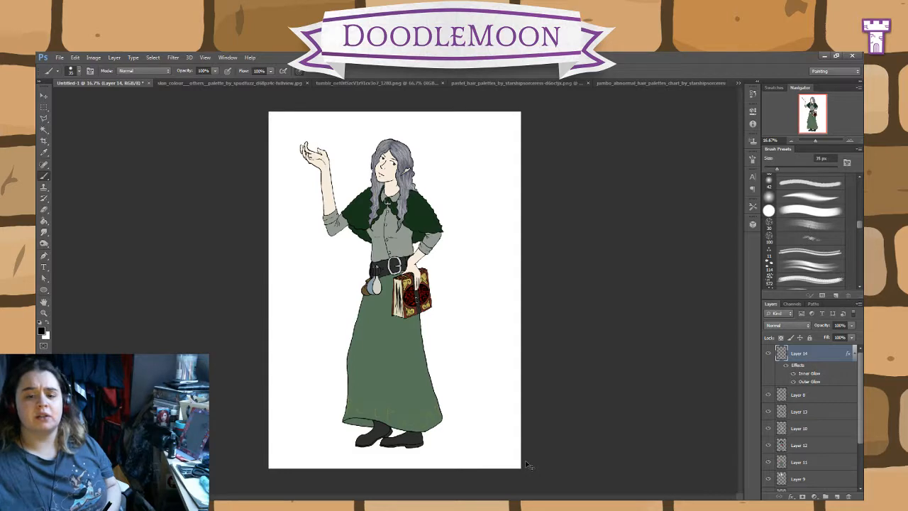
{"action": "key", "text": "ctrl+plus"}
{"action": "key", "text": "ctrl+plus"}
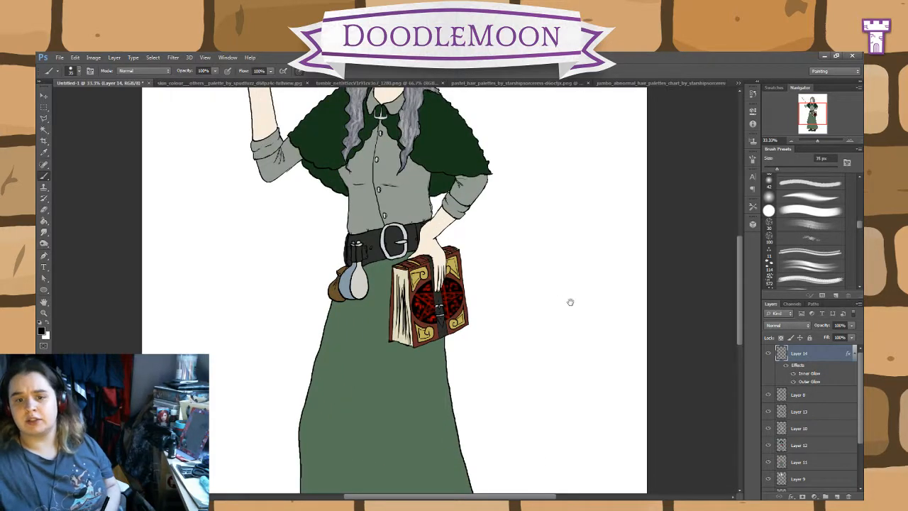
{"action": "left_click_drag", "start_coordinate": [570, 303], "coordinate": [571, 339]}
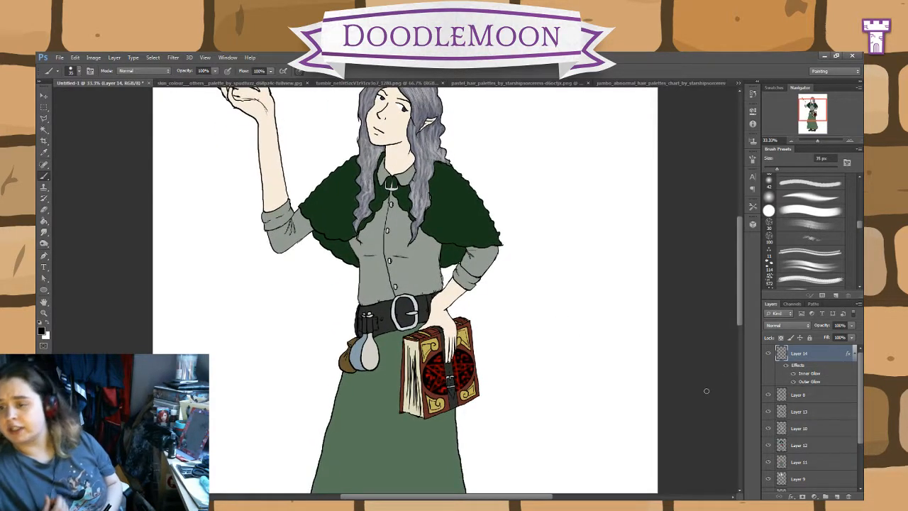
Step: Try filling the book spine's panels with glowing red on Layer 14, moving the layer below Layer 8
{"action": "key", "text": "ctrl+plus"}
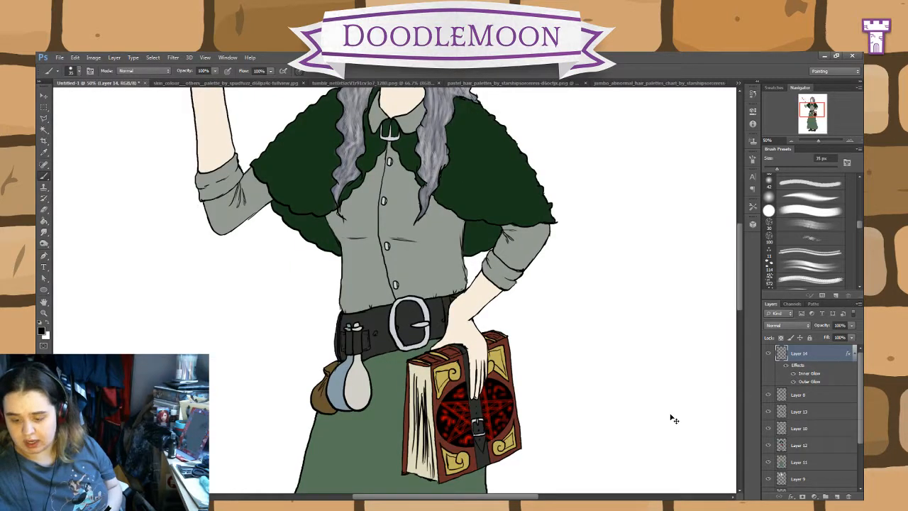
{"action": "key", "text": "ctrl+plus"}
{"action": "key", "text": "ctrl+plus"}
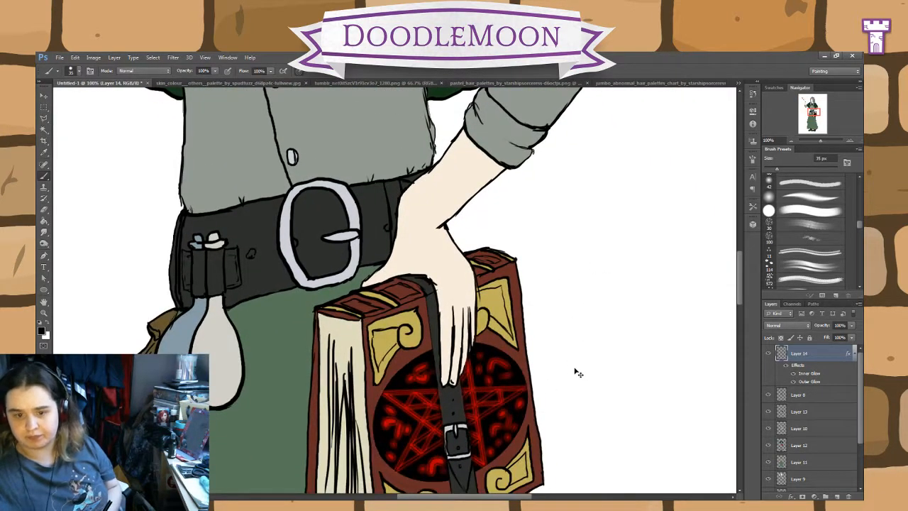
{"action": "key", "text": "ctrl+plus"}
{"action": "mouse_move", "coordinate": [326, 321]}
{"action": "left_mouse_down"}
{"action": "mouse_move", "coordinate": [344, 325]}
{"action": "mouse_move", "coordinate": [312, 318]}
{"action": "mouse_move", "coordinate": [333, 325]}
{"action": "left_mouse_up"}
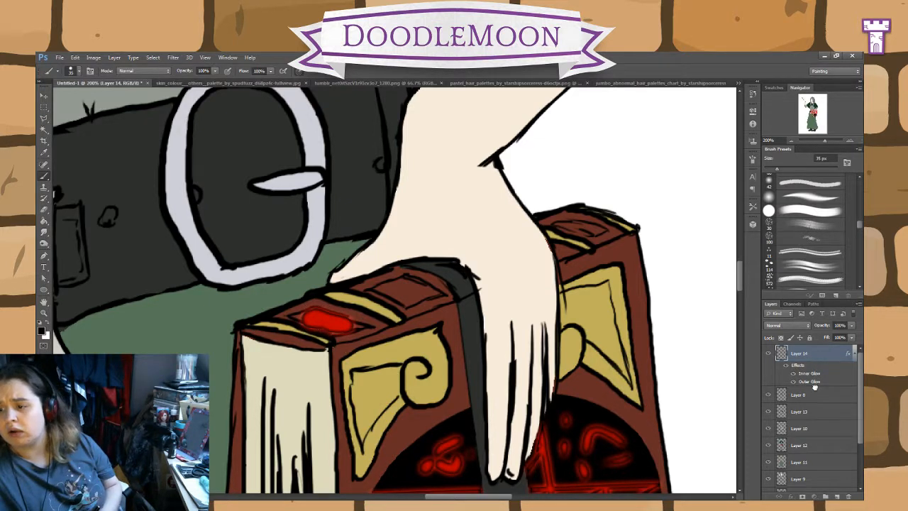
{"action": "left_click_drag", "start_coordinate": [814, 387], "coordinate": [815, 404]}
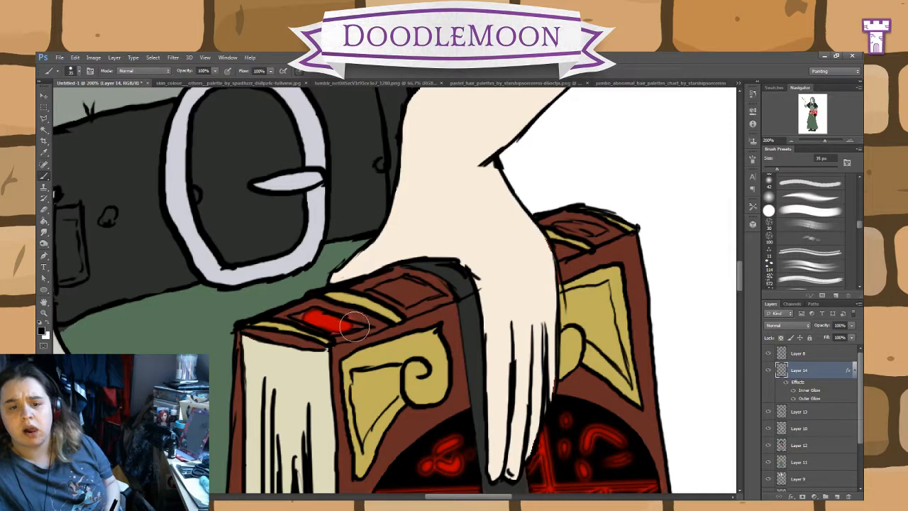
{"action": "mouse_move", "coordinate": [354, 327]}
{"action": "left_mouse_down"}
{"action": "mouse_move", "coordinate": [361, 324]}
{"action": "mouse_move", "coordinate": [338, 331]}
{"action": "mouse_move", "coordinate": [297, 316]}
{"action": "mouse_move", "coordinate": [313, 314]}
{"action": "left_mouse_up"}
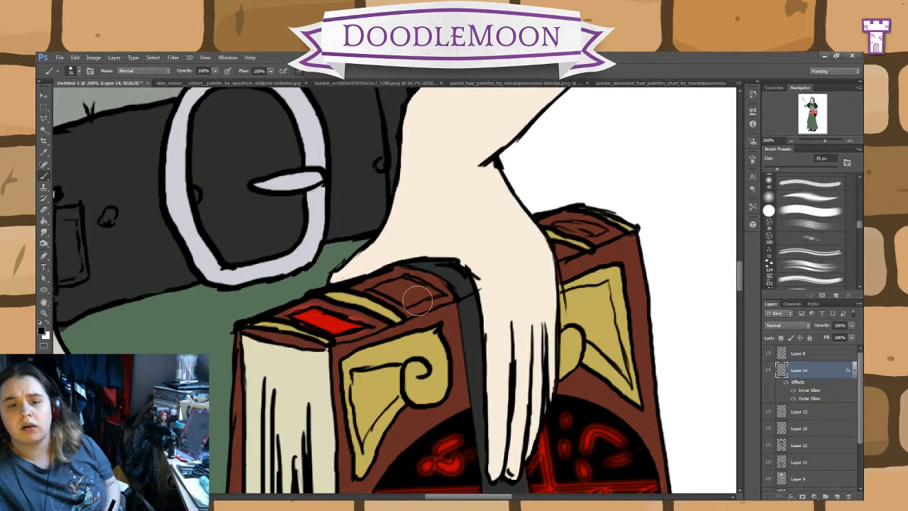
{"action": "mouse_move", "coordinate": [417, 301]}
{"action": "left_mouse_down"}
{"action": "mouse_move", "coordinate": [389, 289]}
{"action": "mouse_move", "coordinate": [398, 289]}
{"action": "left_mouse_up"}
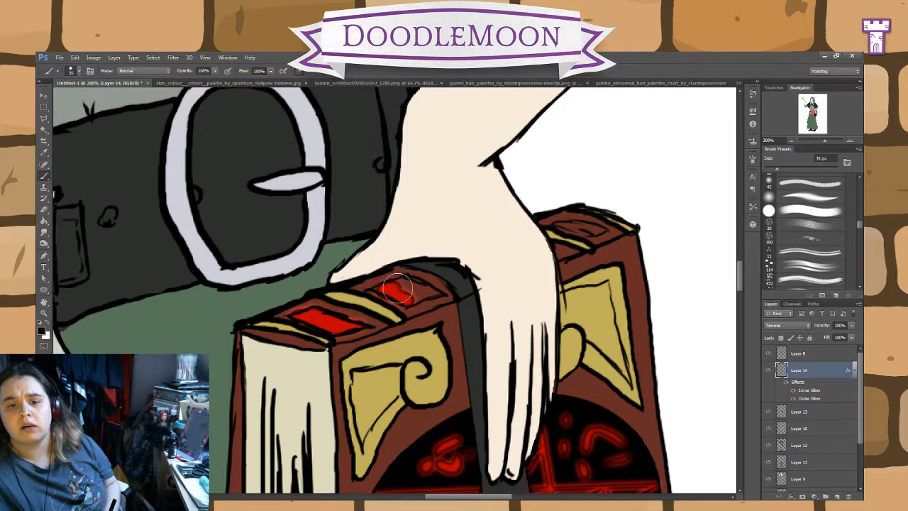
{"action": "key", "text": "ctrl+bracketright"}
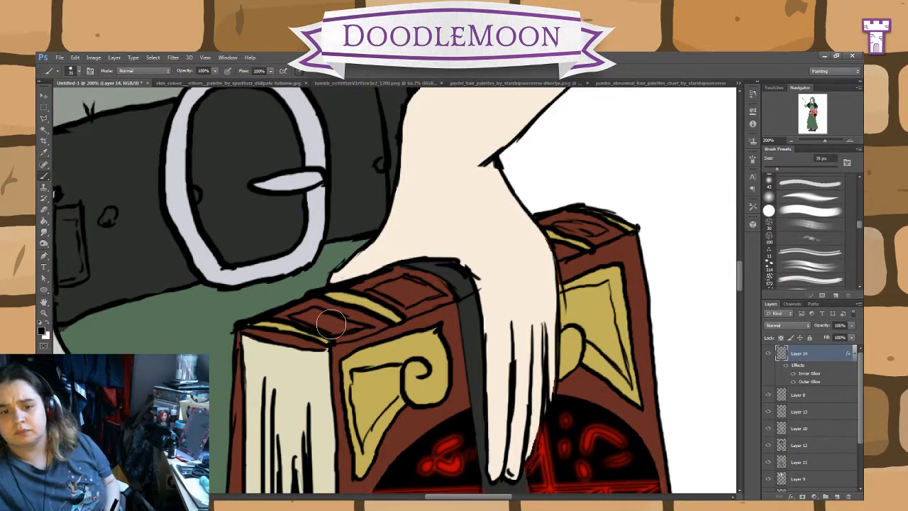
Step: Try painting glowing red marks in two of the book's spine panels with the 35 px Brush
{"action": "left_click_drag", "start_coordinate": [319, 320], "coordinate": [331, 320]}
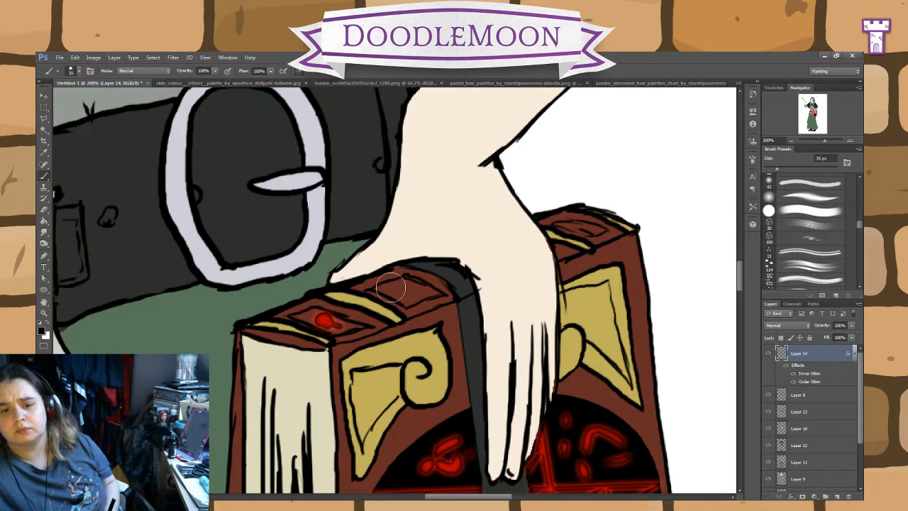
{"action": "mouse_move", "coordinate": [394, 287]}
{"action": "left_mouse_down"}
{"action": "mouse_move", "coordinate": [418, 288]}
{"action": "mouse_move", "coordinate": [393, 290]}
{"action": "left_mouse_up"}
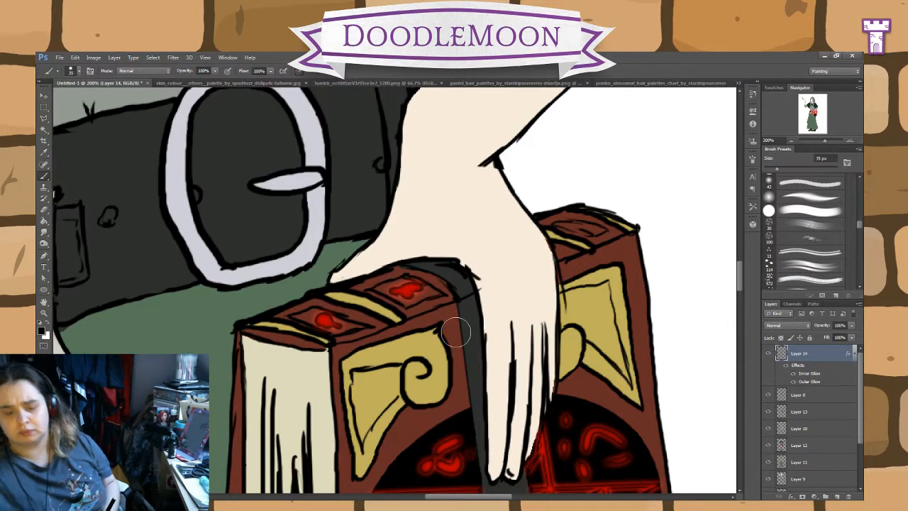
{"action": "key", "text": "ctrl+z"}
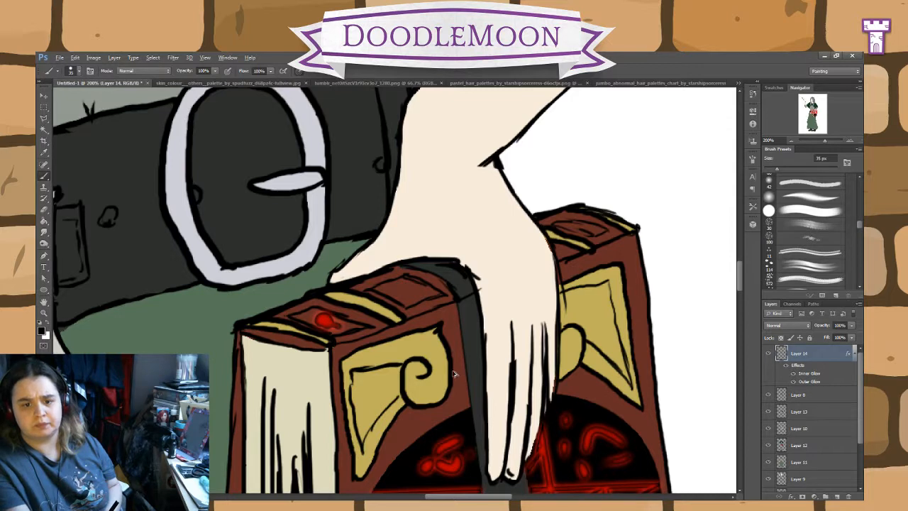
{"action": "key", "text": "ctrl+z"}
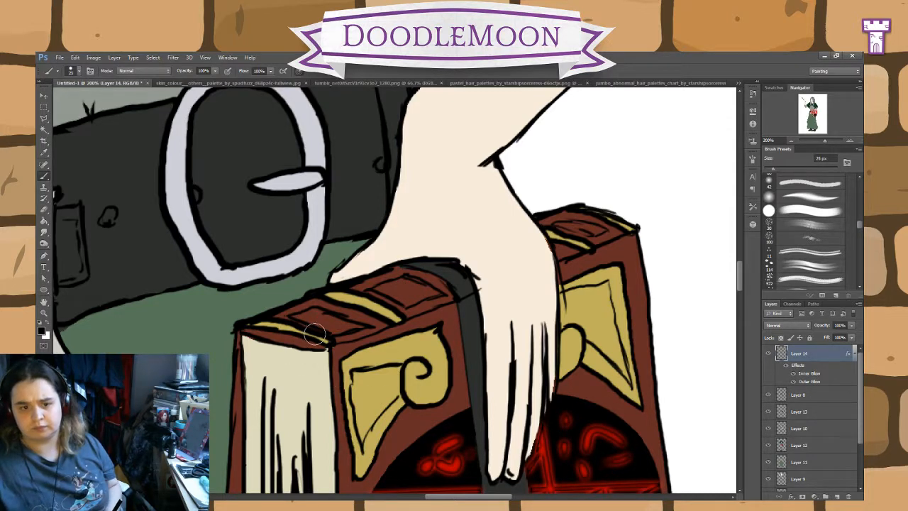
Step: Paint a small glowing red rune in each of the three spine panels on Layer 14 with a 15 px Brush
{"action": "mouse_move", "coordinate": [312, 320]}
{"action": "left_mouse_down"}
{"action": "mouse_move", "coordinate": [329, 333]}
{"action": "mouse_move", "coordinate": [335, 327]}
{"action": "mouse_move", "coordinate": [316, 316]}
{"action": "left_mouse_up"}
{"action": "left_click_drag", "start_coordinate": [423, 288], "coordinate": [399, 294]}
{"action": "left_click_drag", "start_coordinate": [577, 233], "coordinate": [593, 230]}
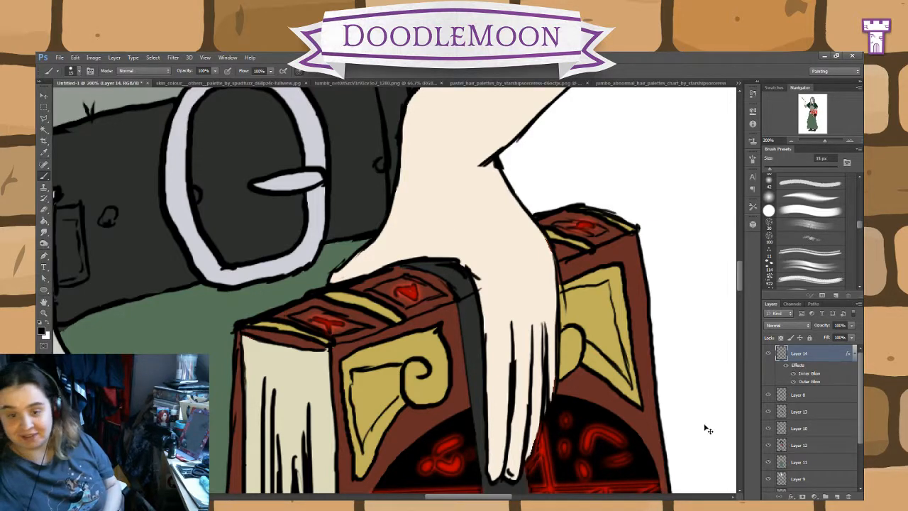
Step: Make Layer 9 active and sample a peach skin tone from the skin colour palette image with the Eyedropper
{"action": "key", "text": "ctrl+minus"}
{"action": "key", "text": "ctrl+minus"}
{"action": "key", "text": "ctrl+minus"}
{"action": "left_click_drag", "start_coordinate": [700, 290], "coordinate": [737, 446]}
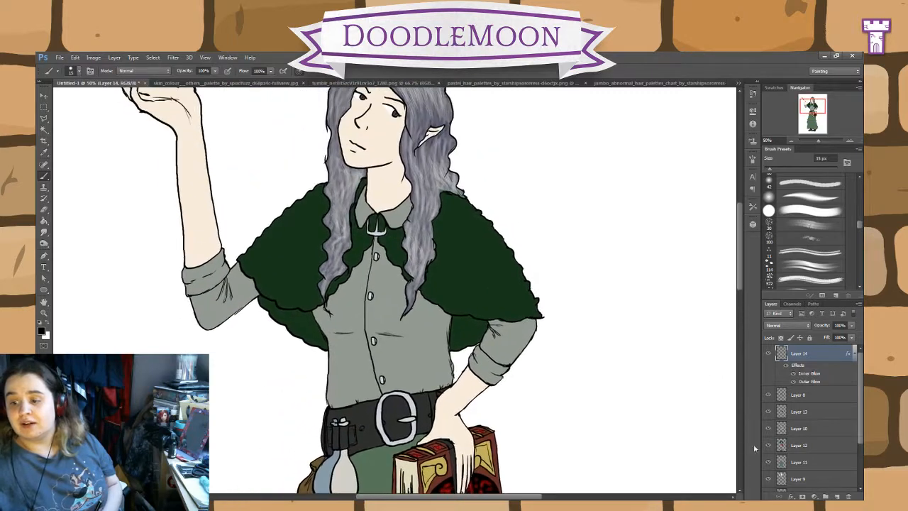
{"action": "left_click", "coordinate": [800, 479]}
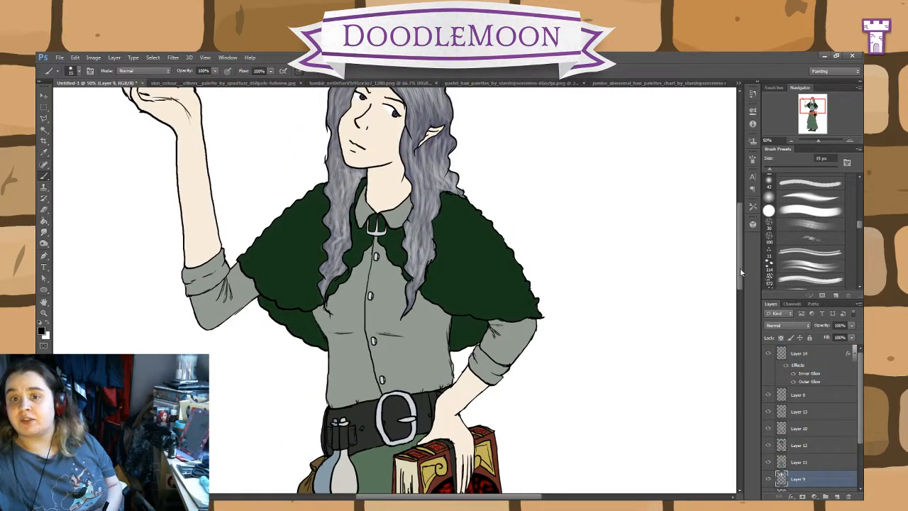
{"action": "left_click_drag", "start_coordinate": [652, 222], "coordinate": [703, 354]}
{"action": "left_click", "coordinate": [237, 84]}
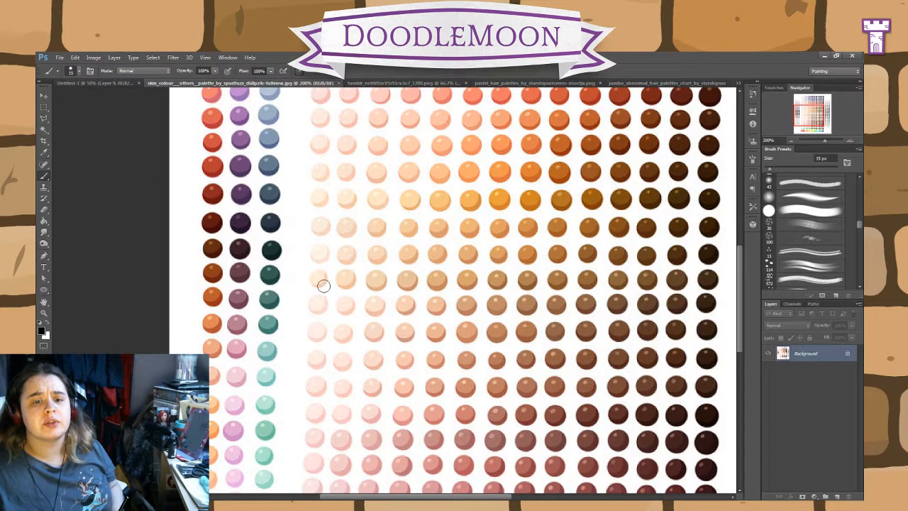
{"action": "left_click", "coordinate": [44, 152]}
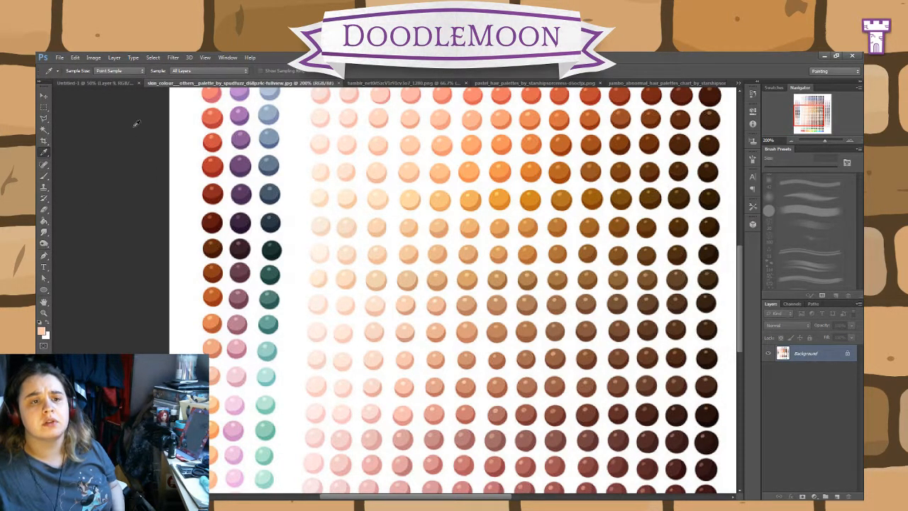
{"action": "left_click", "coordinate": [96, 83]}
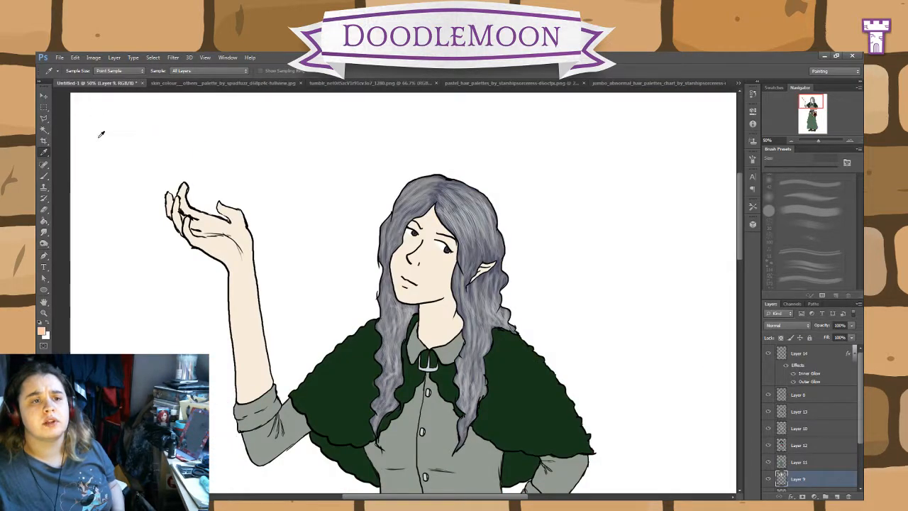
Step: Sample a paler skin tone from the skin colour palette image and return to the drawing with the Brush
{"action": "left_click", "coordinate": [194, 83]}
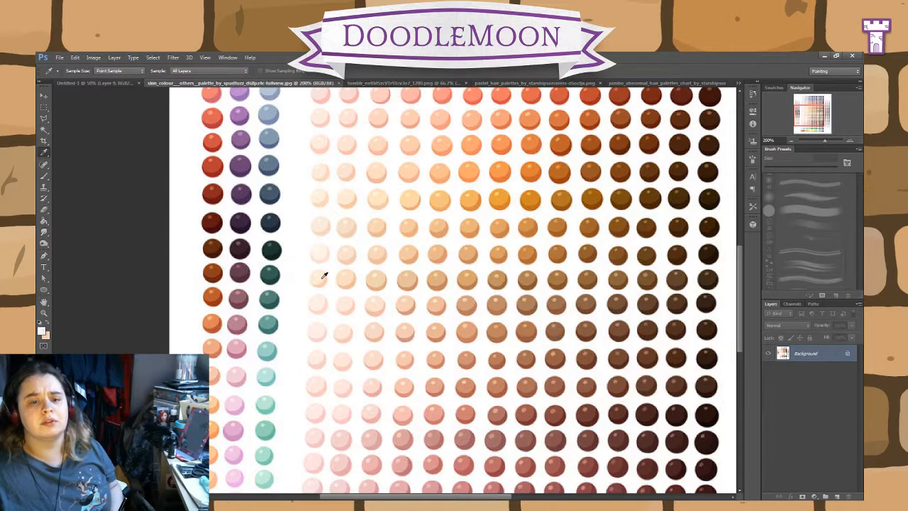
{"action": "left_click", "coordinate": [92, 83]}
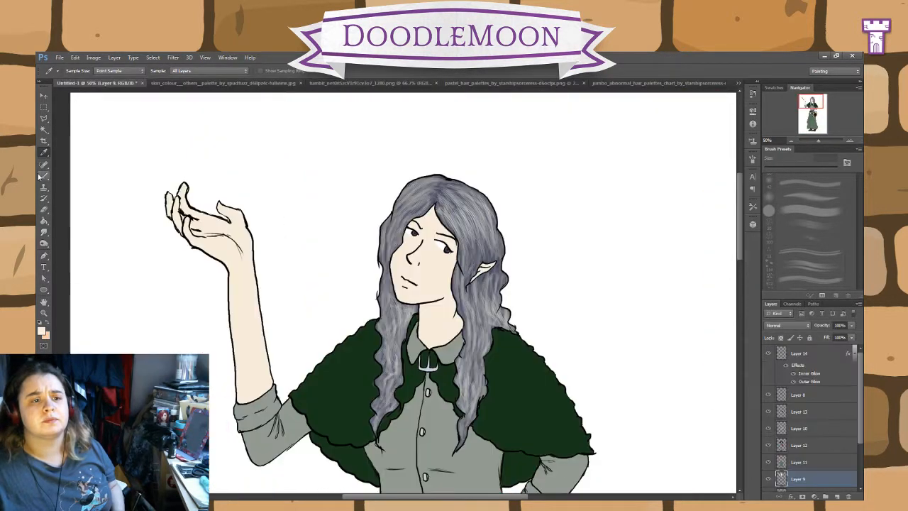
{"action": "left_click", "coordinate": [43, 176]}
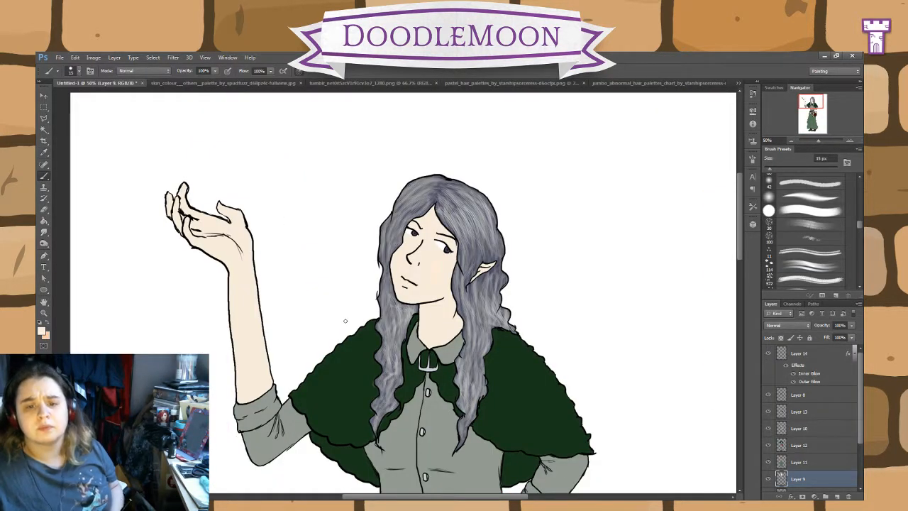
Step: Resample a pale skin tone from the palette image and paint a test patch on the elf's cheek on Layer 14
{"action": "key", "text": "ctrl+minus"}
{"action": "key", "text": "ctrl+minus"}
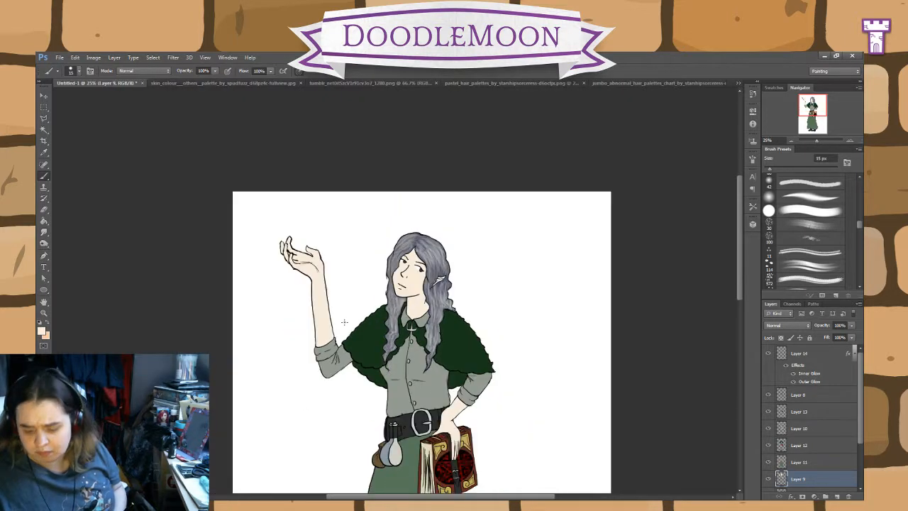
{"action": "key", "text": "ctrl+plus"}
{"action": "key", "text": "ctrl+plus"}
{"action": "key", "text": "ctrl+plus"}
{"action": "key", "text": "ctrl+plus"}
{"action": "key", "text": "ctrl+plus"}
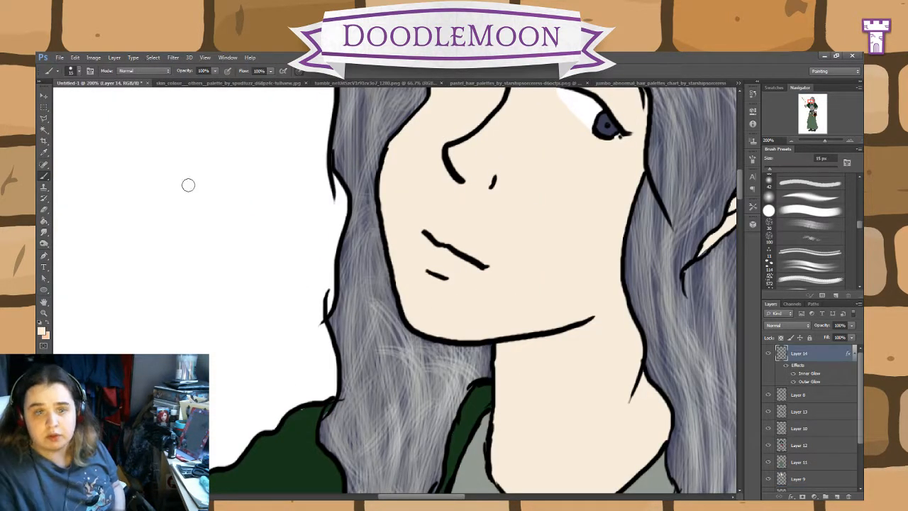
{"action": "left_click", "coordinate": [212, 82]}
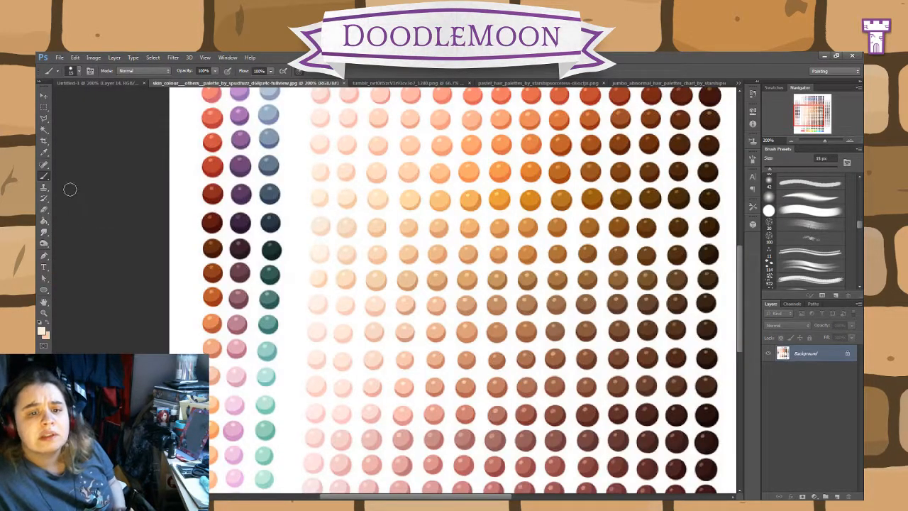
{"action": "left_click", "coordinate": [44, 153]}
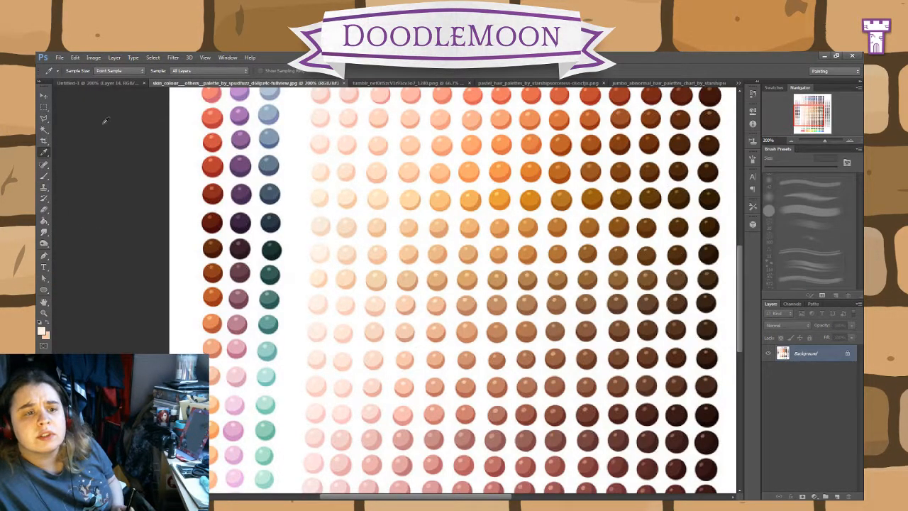
{"action": "left_click", "coordinate": [101, 83]}
{"action": "left_click", "coordinate": [44, 176]}
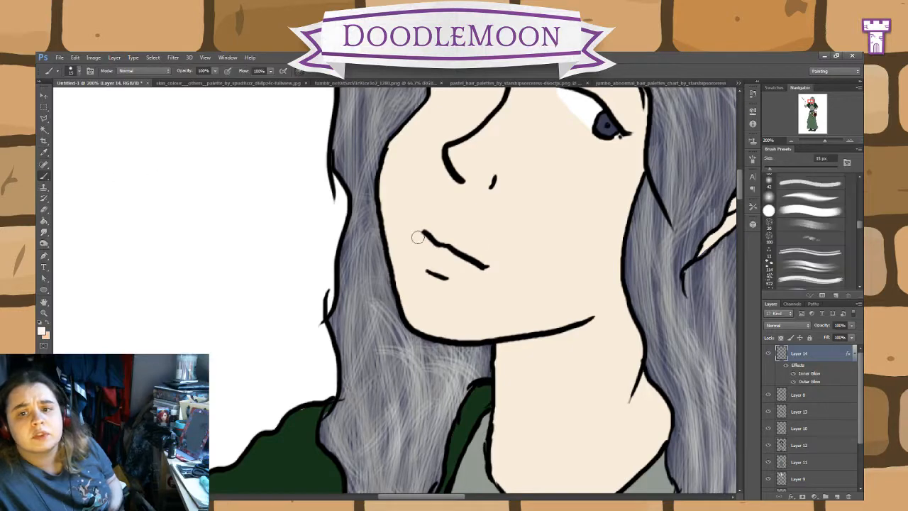
{"action": "left_click_drag", "start_coordinate": [537, 233], "coordinate": [537, 246]}
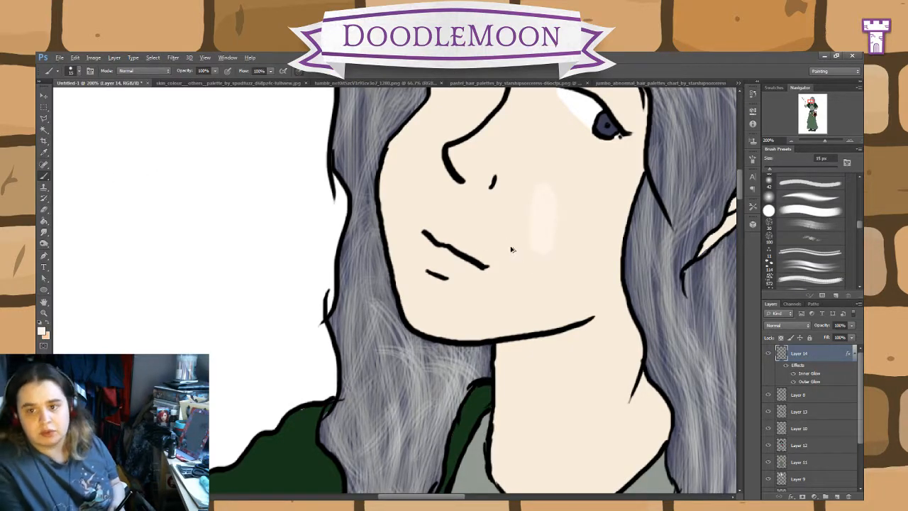
Step: Sample the elf's base skin tone and paint a comparison strip beside the palest swatches in the skin colour palette image
{"action": "left_click", "coordinate": [173, 84]}
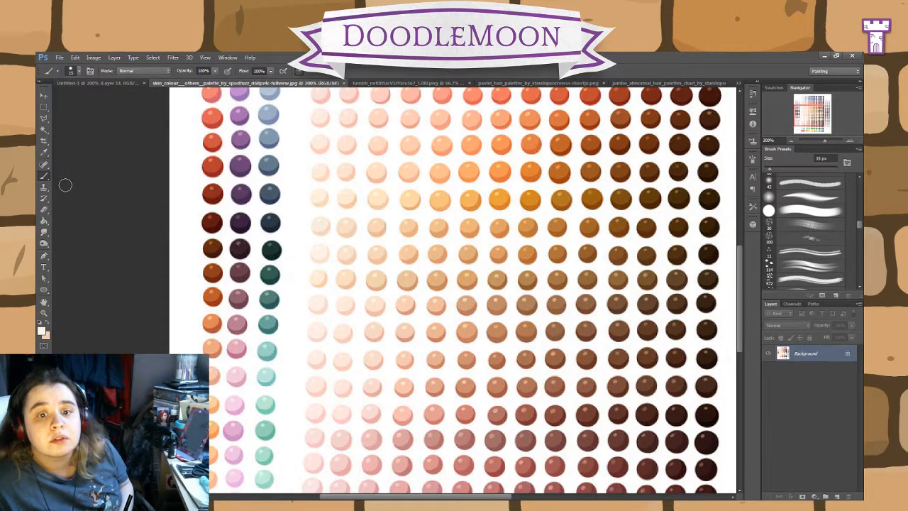
{"action": "left_click", "coordinate": [44, 153]}
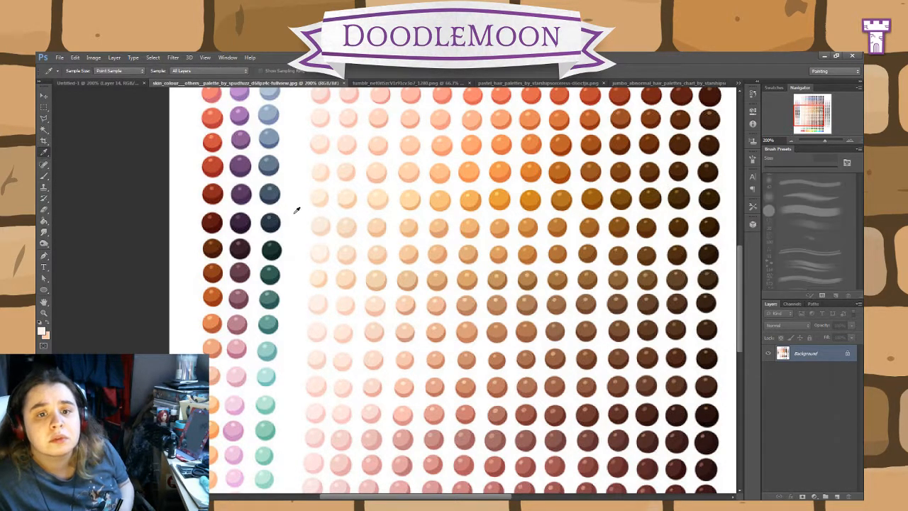
{"action": "left_click", "coordinate": [99, 83]}
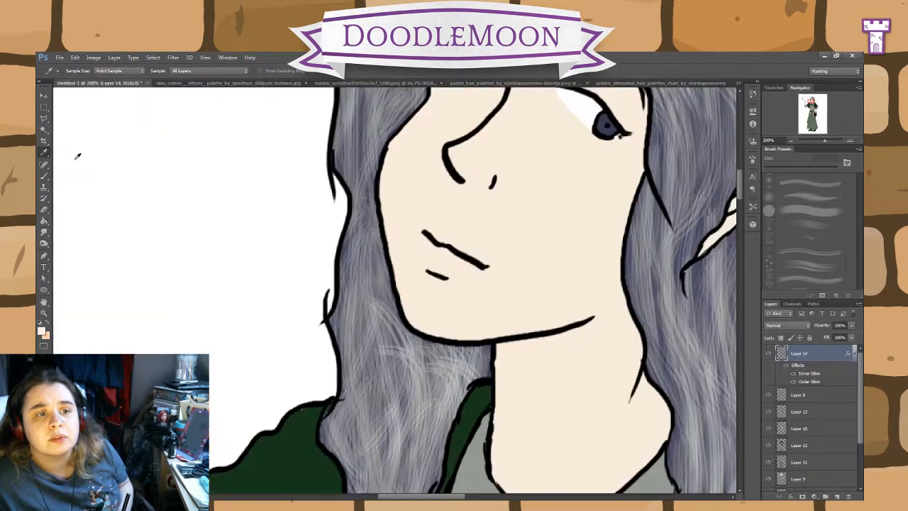
{"action": "left_click", "coordinate": [44, 176]}
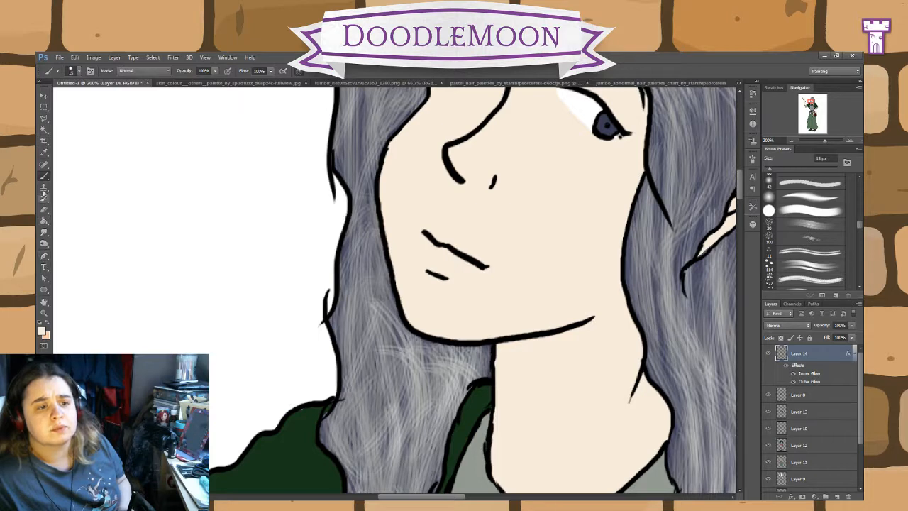
{"action": "left_click", "coordinate": [44, 152]}
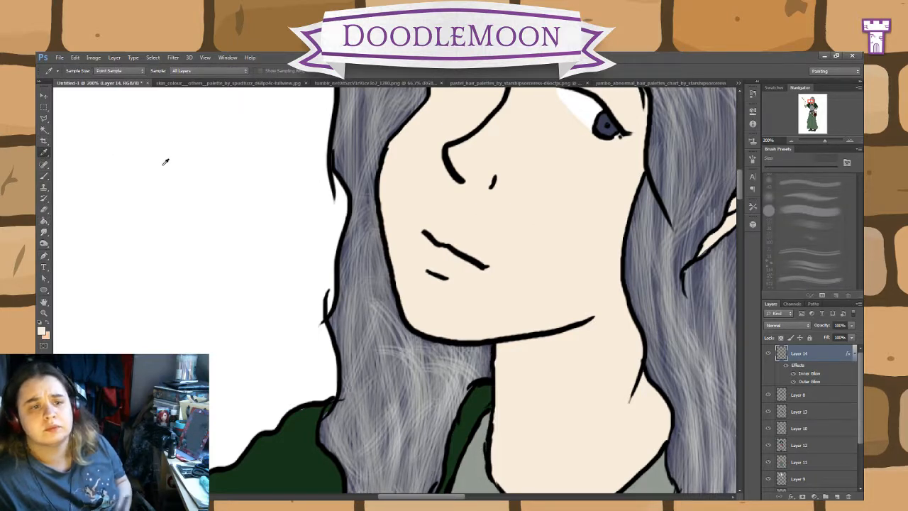
{"action": "left_click", "coordinate": [181, 83]}
{"action": "left_click", "coordinate": [44, 177]}
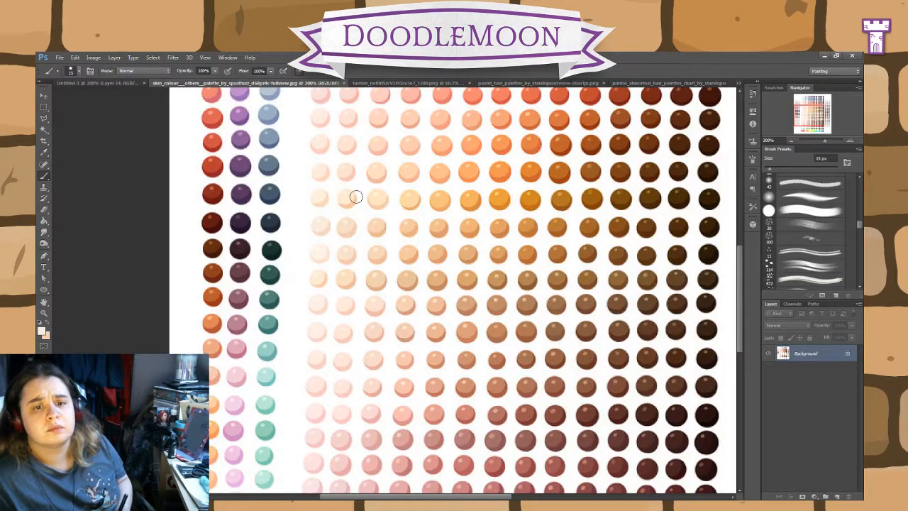
{"action": "left_click_drag", "start_coordinate": [304, 188], "coordinate": [308, 301]}
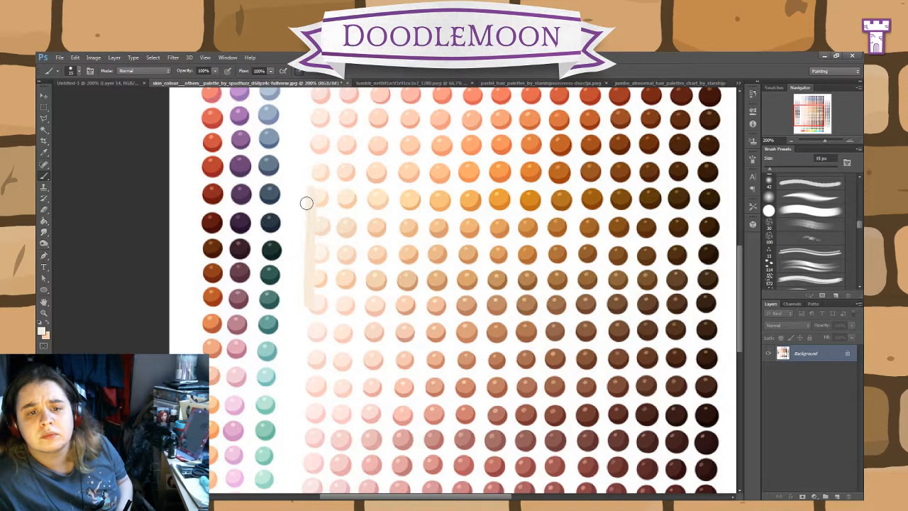
Step: Sample a peach shadow tone beside the strip in the palette image and return to the drawing with a soft tapered 15 px brush
{"action": "key", "text": "ctrl+plus"}
{"action": "key", "text": "ctrl+plus"}
{"action": "key", "text": "ctrl+plus"}
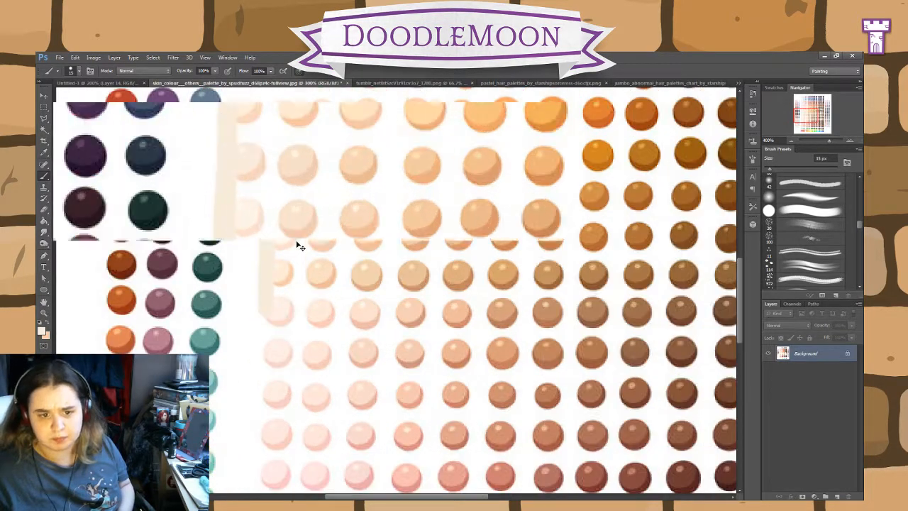
{"action": "left_click_drag", "start_coordinate": [375, 193], "coordinate": [514, 336]}
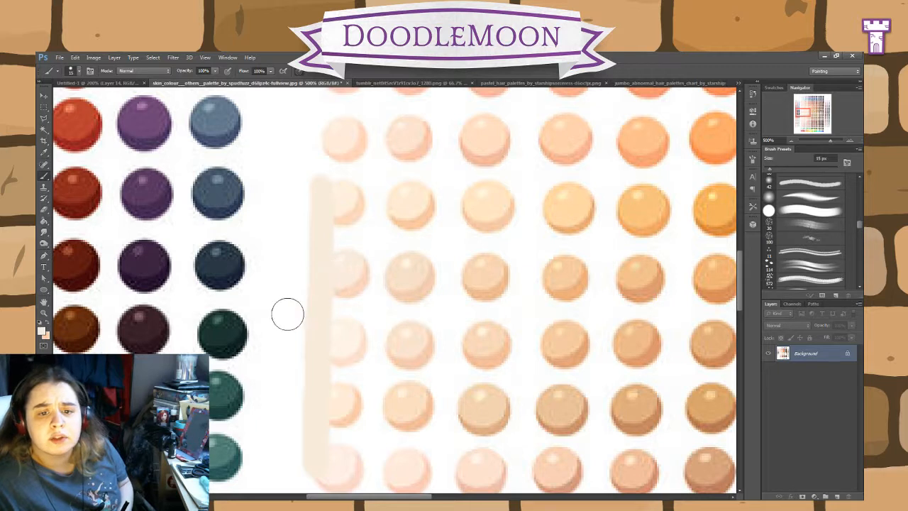
{"action": "left_click", "coordinate": [44, 152]}
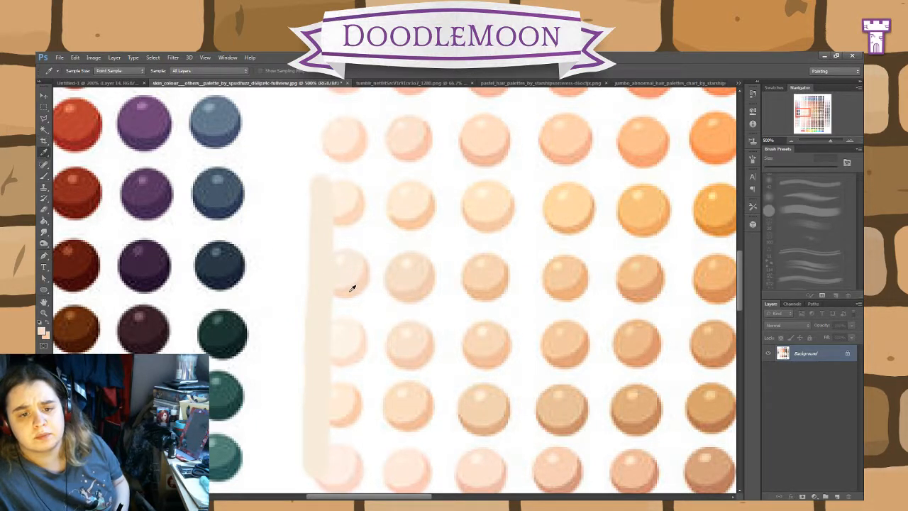
{"action": "left_click", "coordinate": [100, 83]}
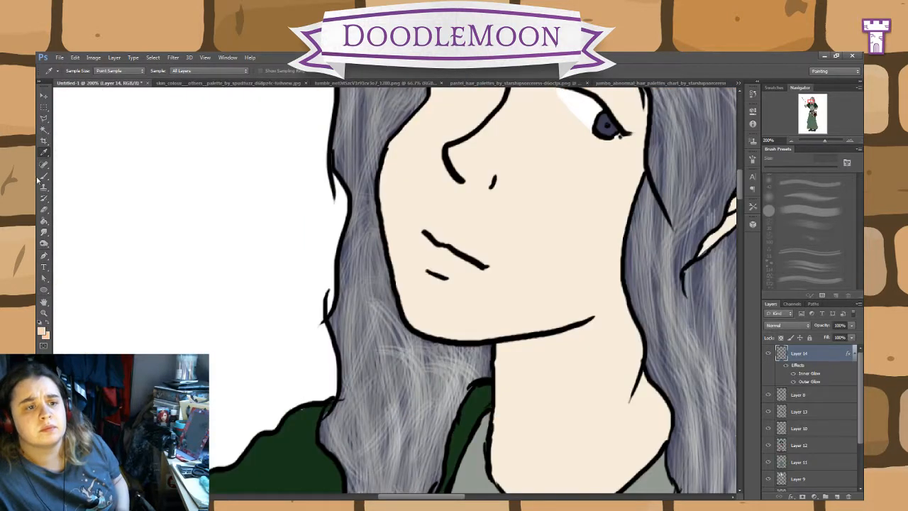
{"action": "left_click", "coordinate": [44, 177]}
{"action": "left_click", "coordinate": [791, 203]}
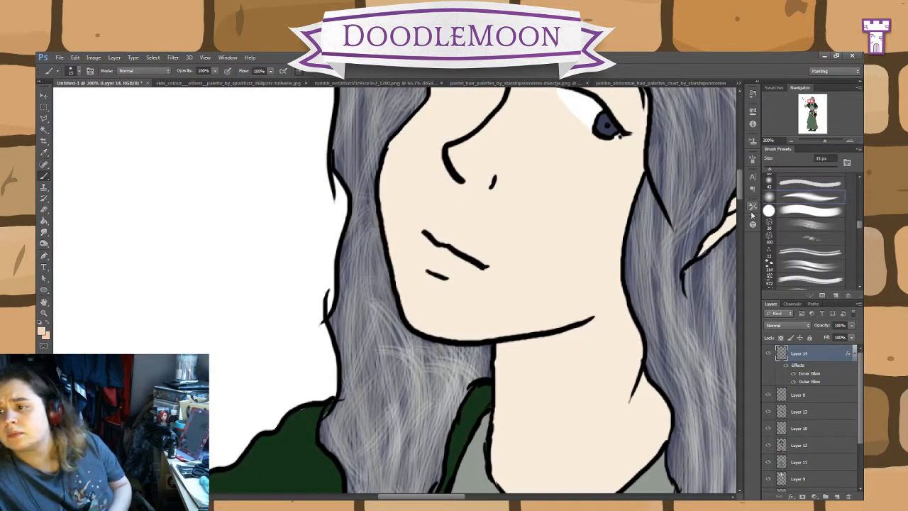
Step: Try a shadow stroke under the elf's jawline on Layer 14, and undo it
{"action": "mouse_move", "coordinate": [570, 332]}
{"action": "left_mouse_down"}
{"action": "mouse_move", "coordinate": [533, 343]}
{"action": "mouse_move", "coordinate": [541, 340]}
{"action": "left_mouse_up"}
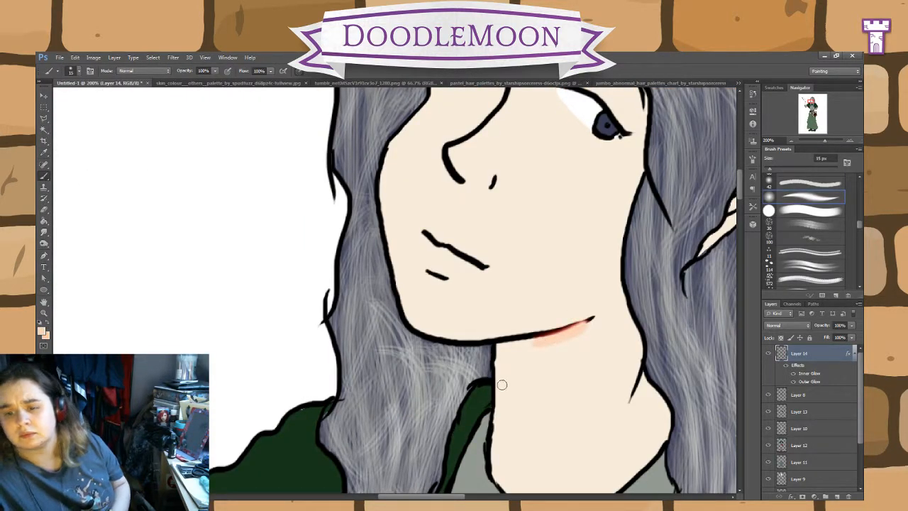
{"action": "key", "text": "ctrl+z"}
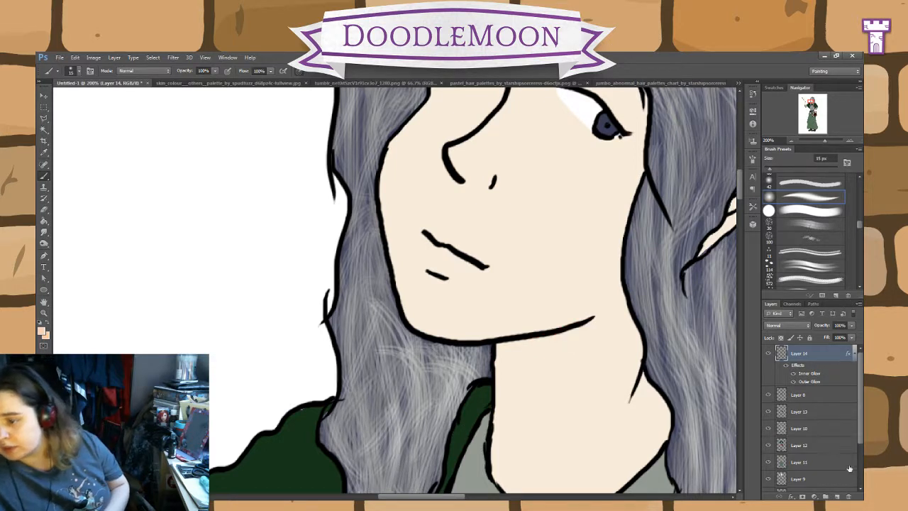
Step: Select the skin area on Layer 9 with the Magic Wand and brush a peach shadow on the neck below the jaw
{"action": "left_click", "coordinate": [807, 479]}
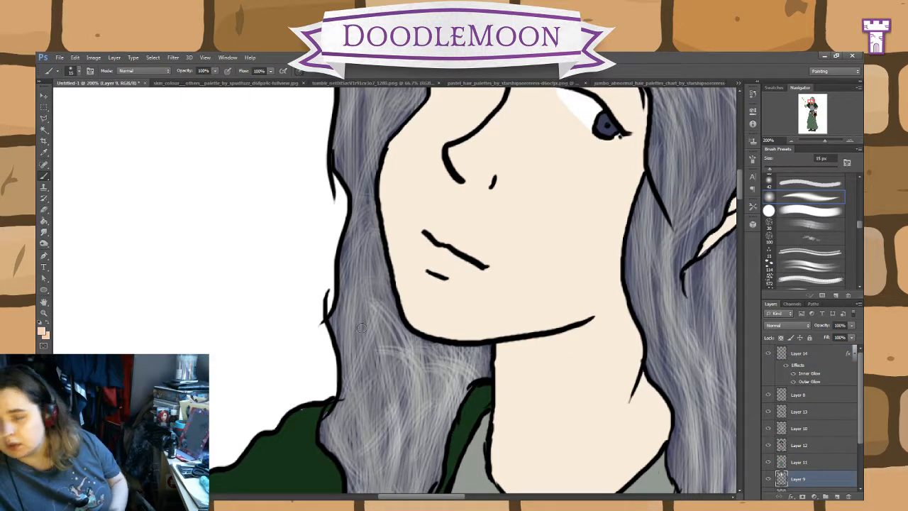
{"action": "left_click", "coordinate": [44, 129]}
{"action": "left_click", "coordinate": [458, 325]}
{"action": "key", "text": "b"}
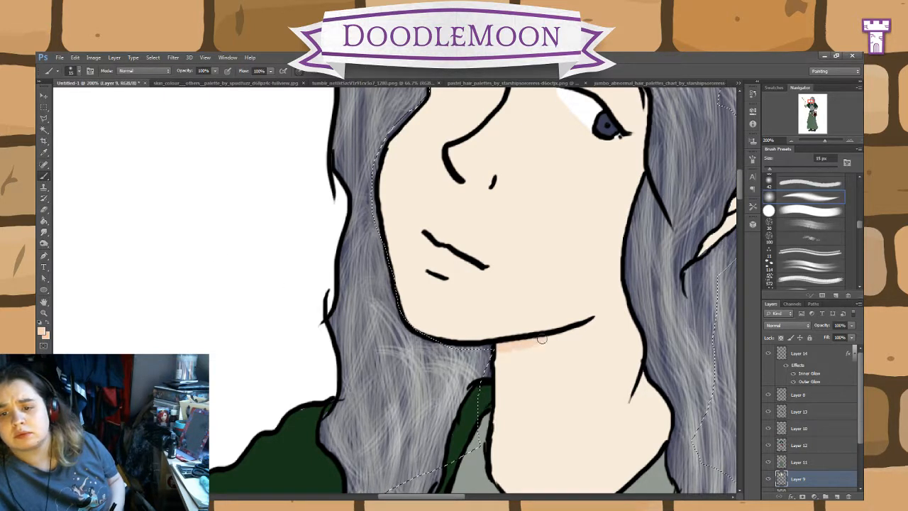
{"action": "mouse_move", "coordinate": [542, 339]}
{"action": "left_mouse_down"}
{"action": "mouse_move", "coordinate": [510, 352]}
{"action": "mouse_move", "coordinate": [579, 333]}
{"action": "mouse_move", "coordinate": [559, 344]}
{"action": "mouse_move", "coordinate": [580, 328]}
{"action": "mouse_move", "coordinate": [513, 387]}
{"action": "mouse_move", "coordinate": [502, 384]}
{"action": "mouse_move", "coordinate": [515, 351]}
{"action": "left_mouse_up"}
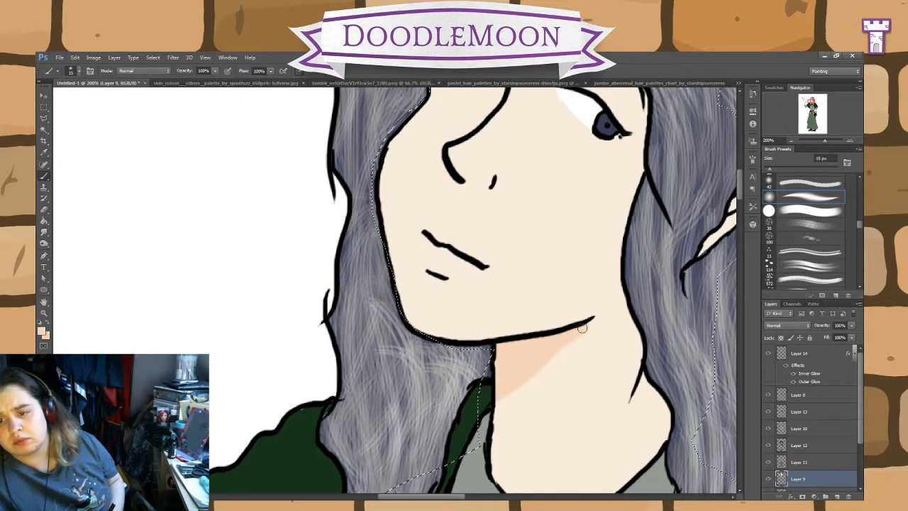
Step: Add a new layer above Layer 9, merge it back into Layer 9 and clear the skin selection
{"action": "left_click_drag", "start_coordinate": [587, 260], "coordinate": [532, 379]}
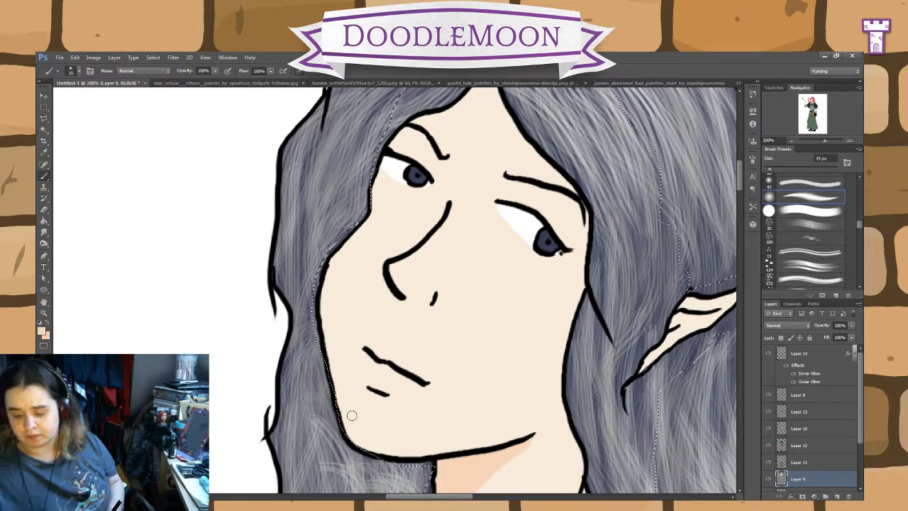
{"action": "key", "text": "ctrl+minus"}
{"action": "key", "text": "ctrl+plus"}
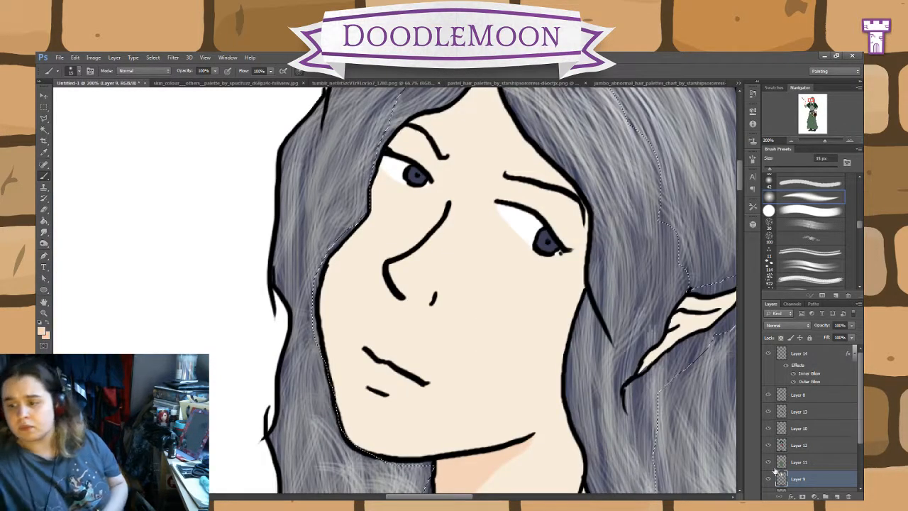
{"action": "left_click", "coordinate": [836, 496]}
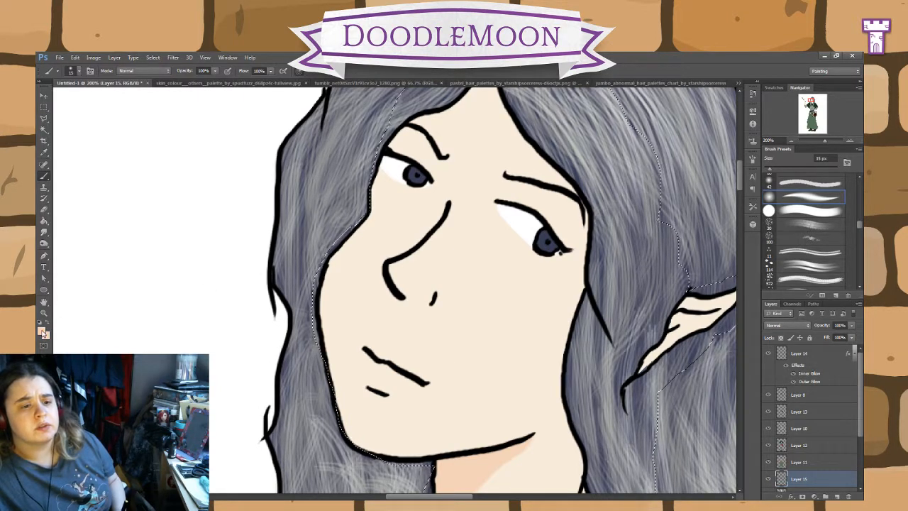
{"action": "key", "text": "i"}
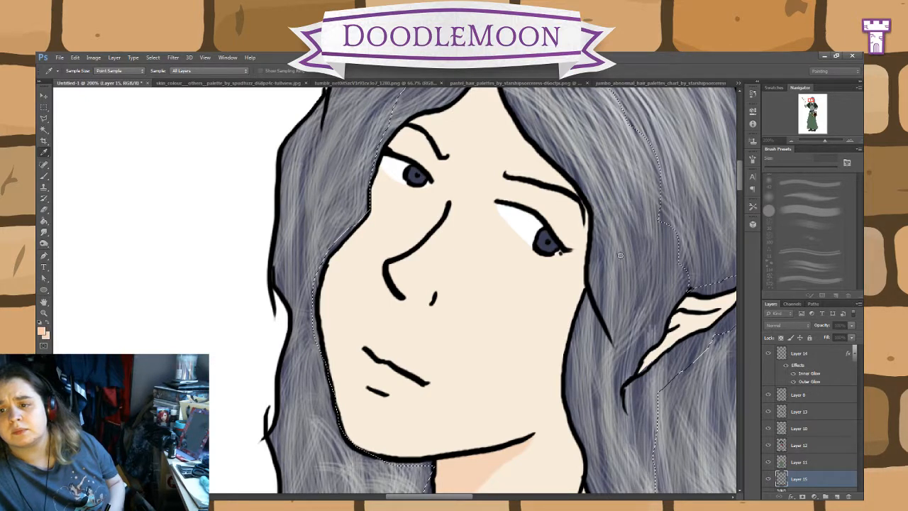
{"action": "key", "text": "b"}
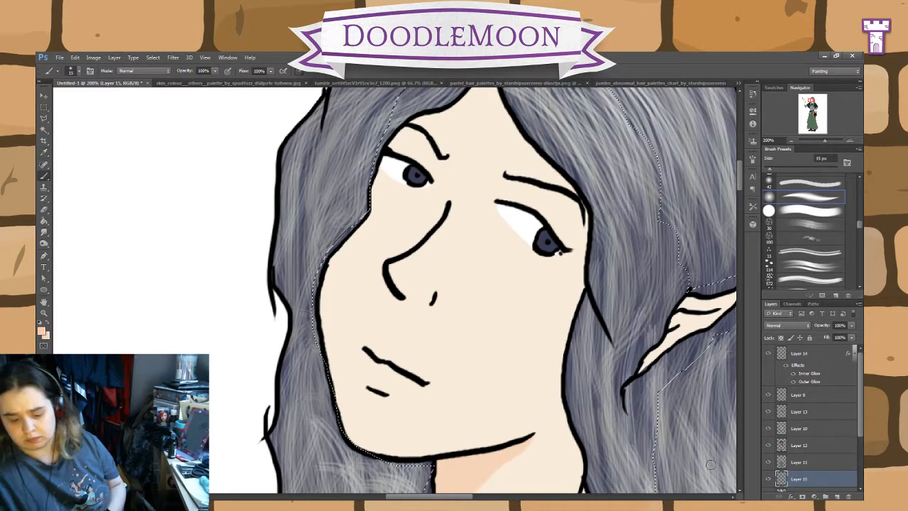
{"action": "key", "text": "ctrl+e"}
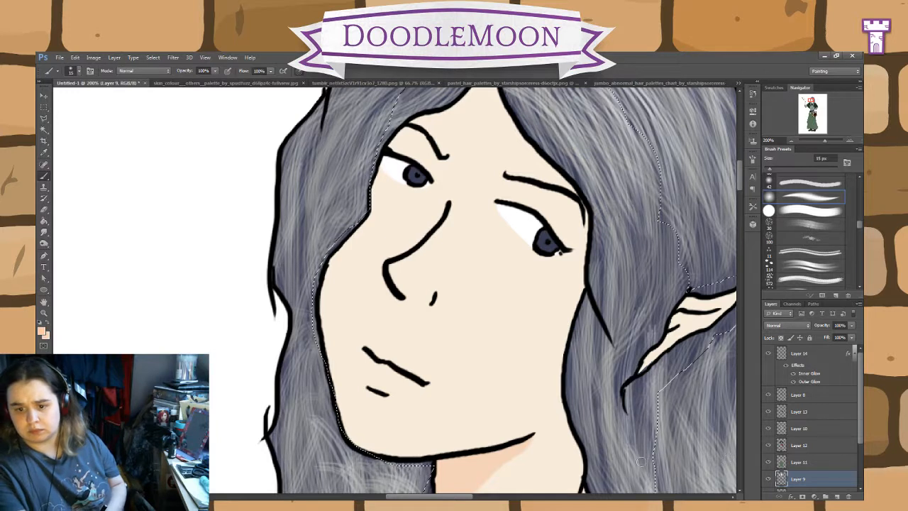
{"action": "key", "text": "ctrl+d"}
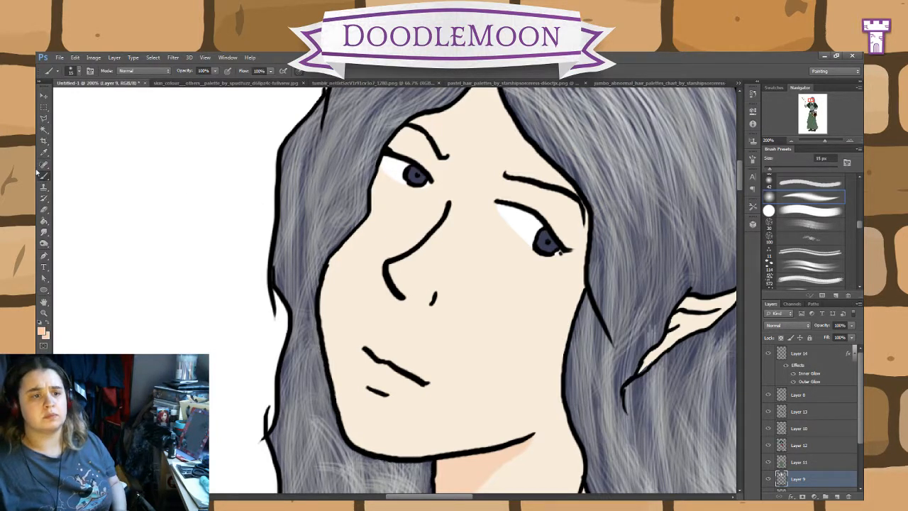
Step: Try a freehand Lasso selection around the forehead and front hair, and deselect it
{"action": "left_click", "coordinate": [43, 118]}
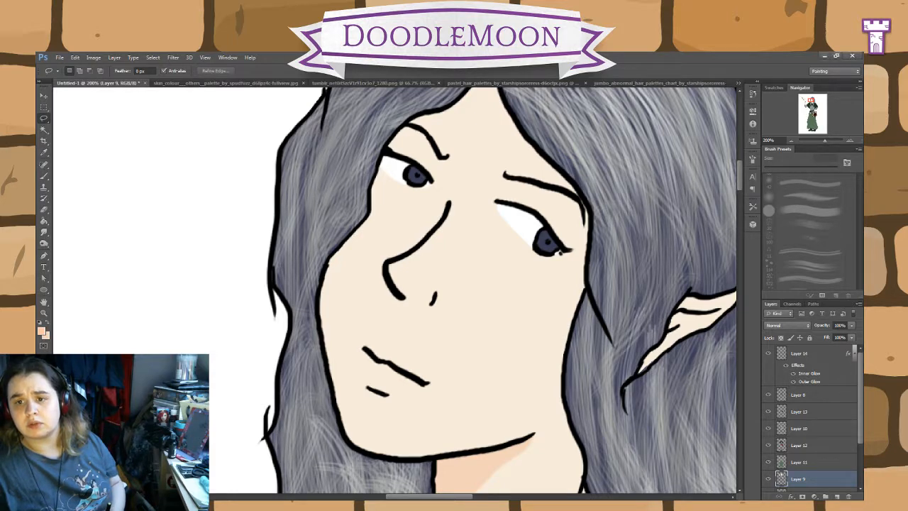
{"action": "mouse_move", "coordinate": [674, 258]}
{"action": "left_mouse_down"}
{"action": "mouse_move", "coordinate": [577, 428]}
{"action": "mouse_move", "coordinate": [576, 384]}
{"action": "left_mouse_up"}
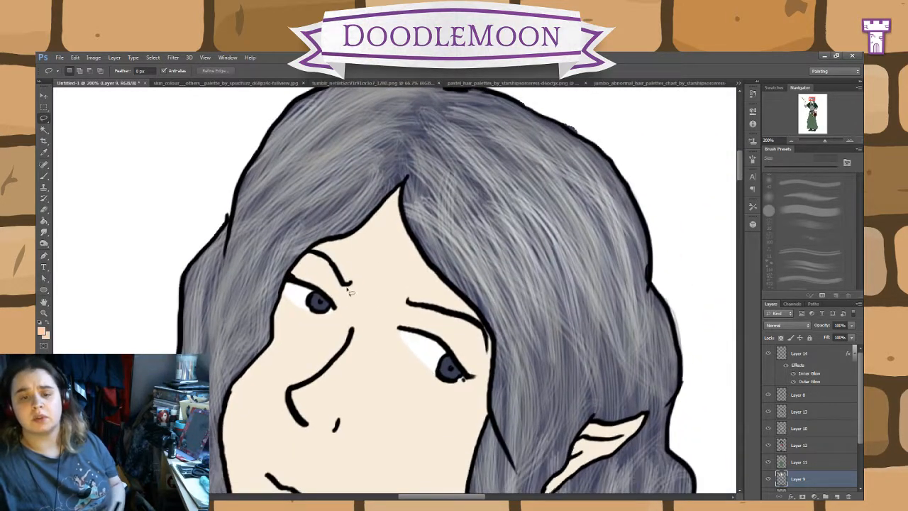
{"action": "mouse_move", "coordinate": [310, 165]}
{"action": "left_mouse_down"}
{"action": "mouse_move", "coordinate": [251, 260]}
{"action": "mouse_move", "coordinate": [446, 339]}
{"action": "mouse_move", "coordinate": [550, 357]}
{"action": "mouse_move", "coordinate": [449, 151]}
{"action": "mouse_move", "coordinate": [280, 181]}
{"action": "mouse_move", "coordinate": [305, 169]}
{"action": "left_mouse_up"}
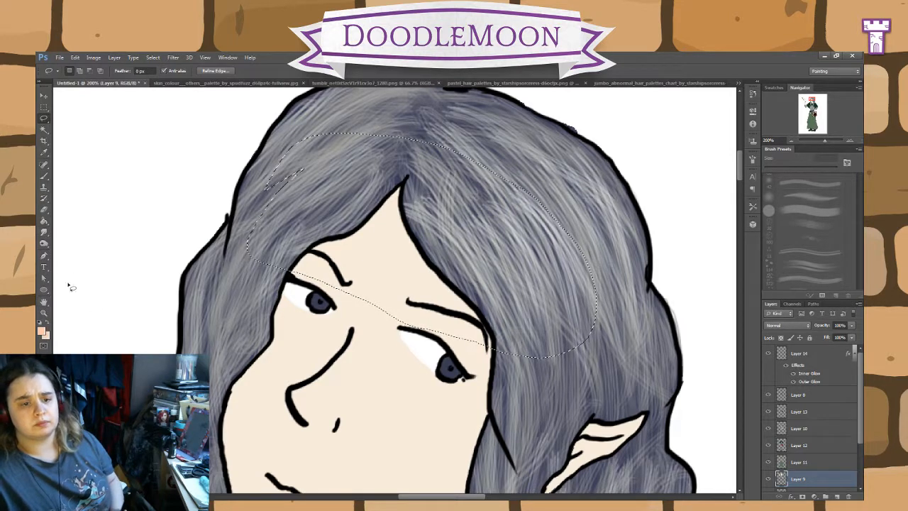
{"action": "left_click", "coordinate": [44, 152]}
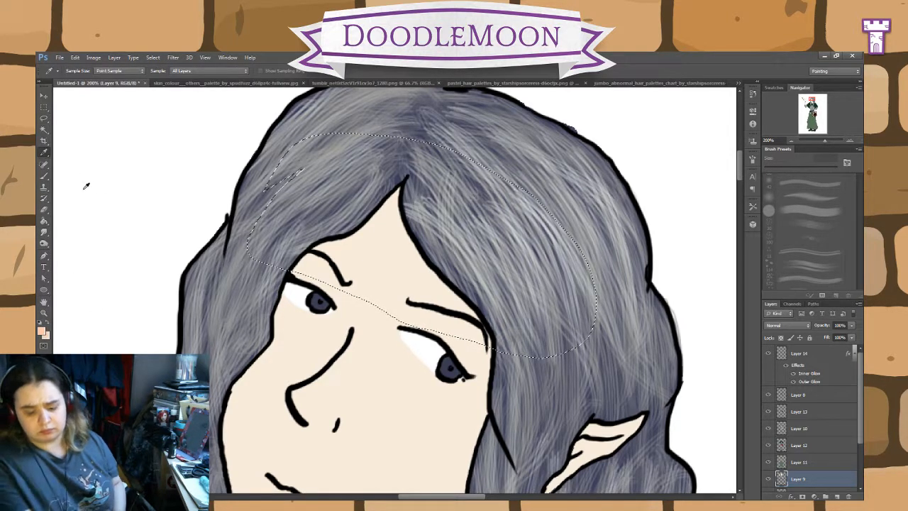
{"action": "key", "text": "ctrl+d"}
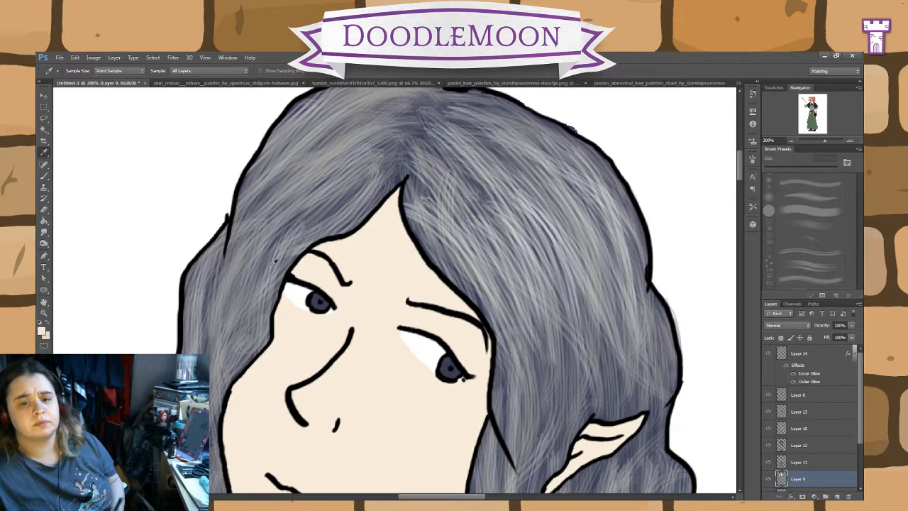
Step: Choose a pale yellow foreground colour and paint it over the forehead on Layer 9 with a rough-edged 17 px brush
{"action": "left_click", "coordinate": [42, 332]}
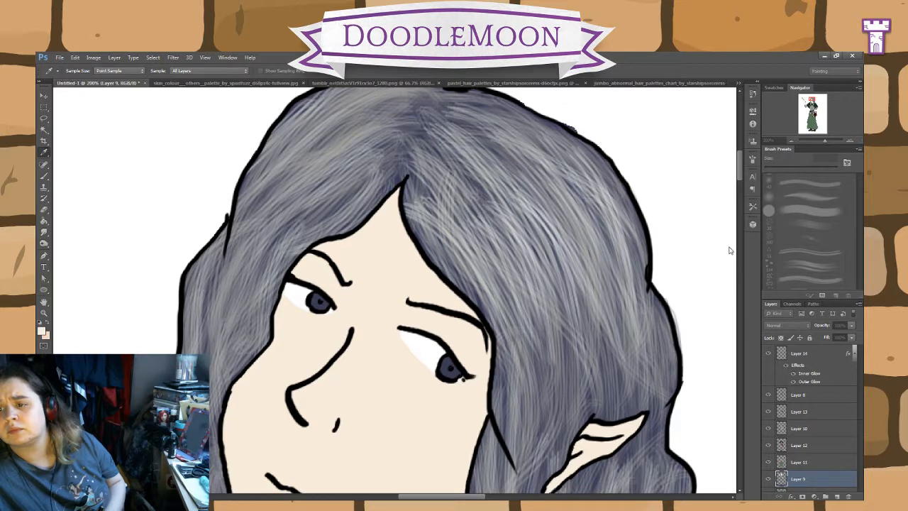
{"action": "left_click", "coordinate": [44, 177]}
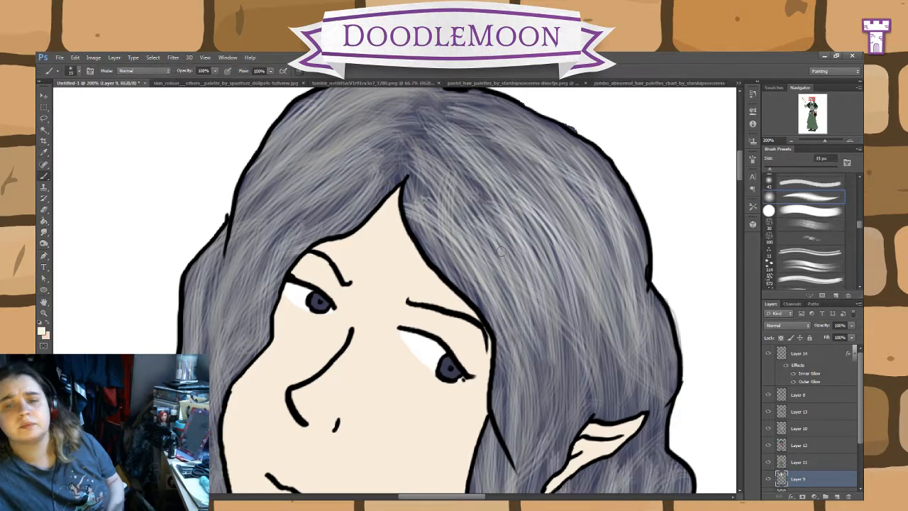
{"action": "left_click_drag", "start_coordinate": [861, 227], "coordinate": [861, 238]}
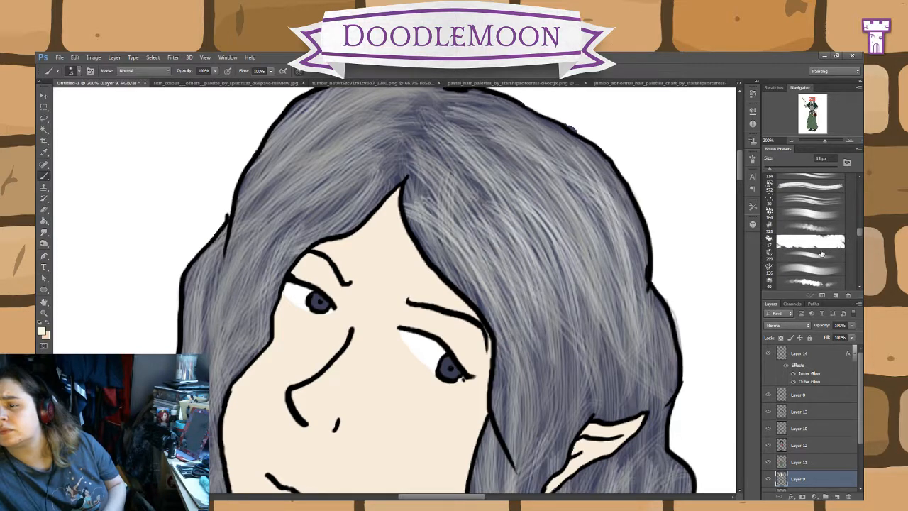
{"action": "left_click", "coordinate": [821, 245]}
{"action": "mouse_move", "coordinate": [347, 236]}
{"action": "left_mouse_down"}
{"action": "mouse_move", "coordinate": [387, 269]}
{"action": "mouse_move", "coordinate": [387, 239]}
{"action": "mouse_move", "coordinate": [366, 253]}
{"action": "mouse_move", "coordinate": [397, 206]}
{"action": "mouse_move", "coordinate": [360, 233]}
{"action": "mouse_move", "coordinate": [365, 252]}
{"action": "mouse_move", "coordinate": [440, 295]}
{"action": "left_mouse_up"}
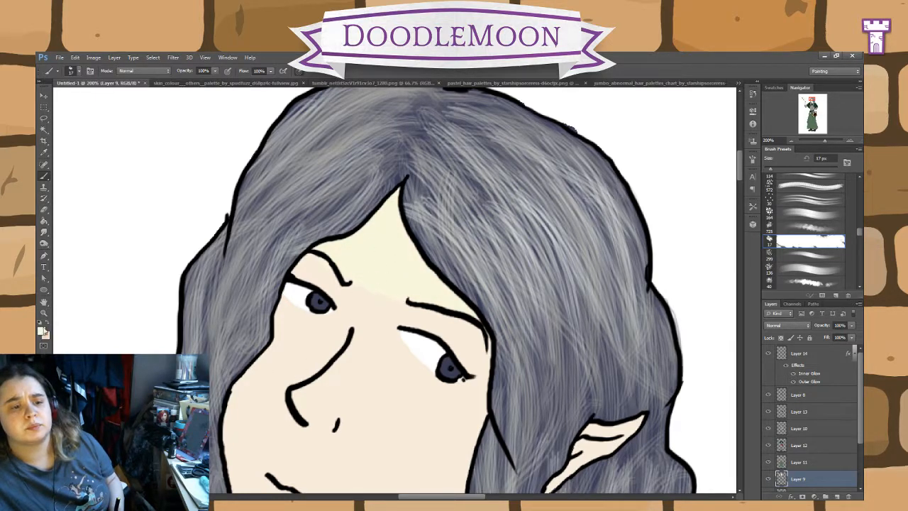
Step: Choose pale pink foreground colours and paint them across the nose and cheeks on Layer 9 with the 17 px rough-edged brush
{"action": "left_click", "coordinate": [44, 153]}
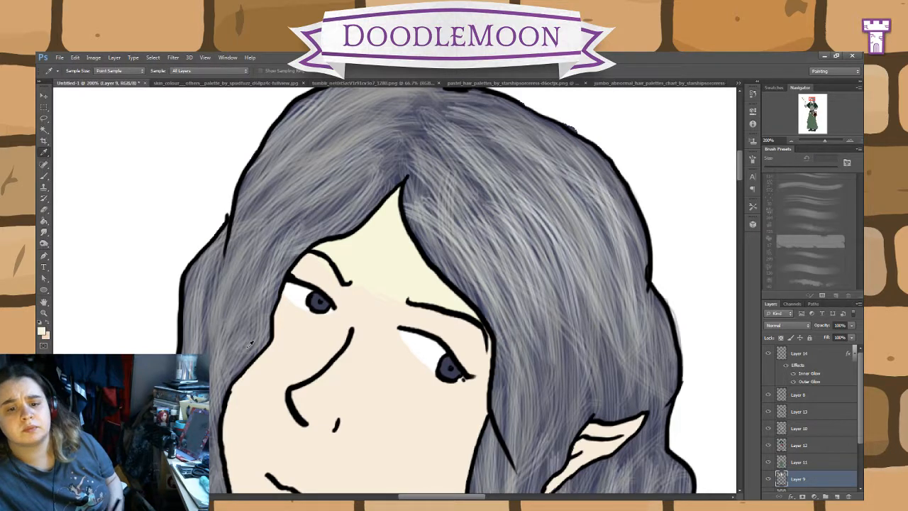
{"action": "left_click", "coordinate": [42, 329]}
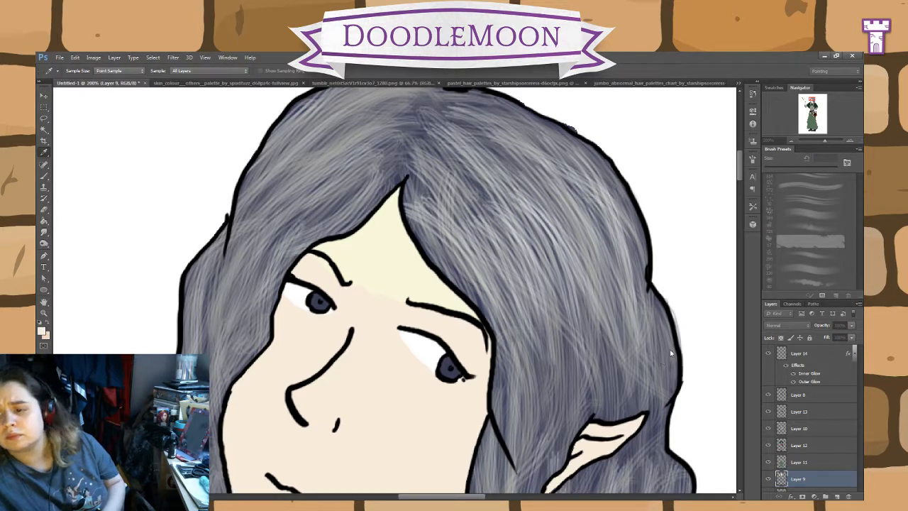
{"action": "left_click", "coordinate": [747, 250]}
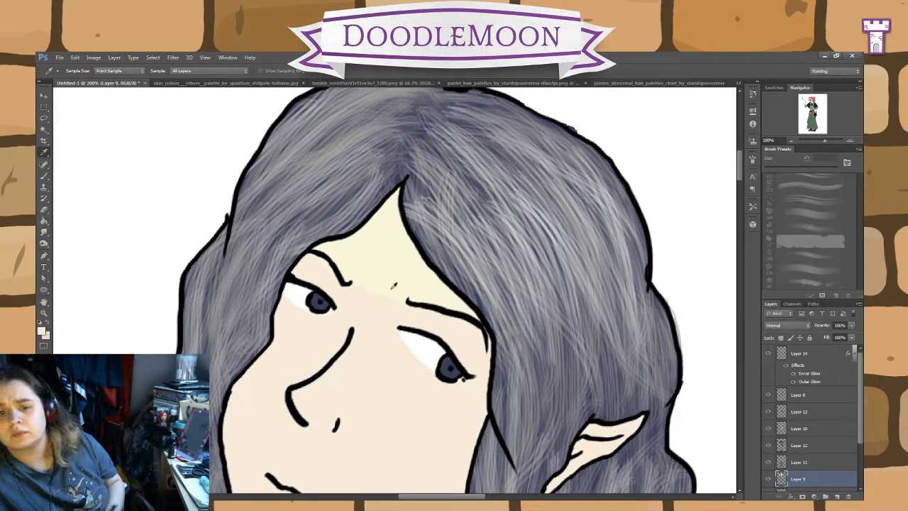
{"action": "left_click", "coordinate": [43, 175]}
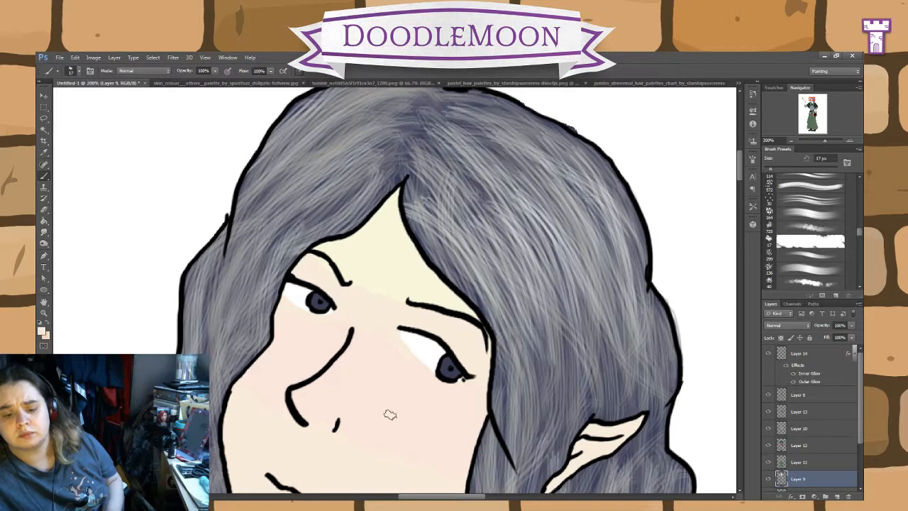
{"action": "left_click_drag", "start_coordinate": [572, 398], "coordinate": [588, 243]}
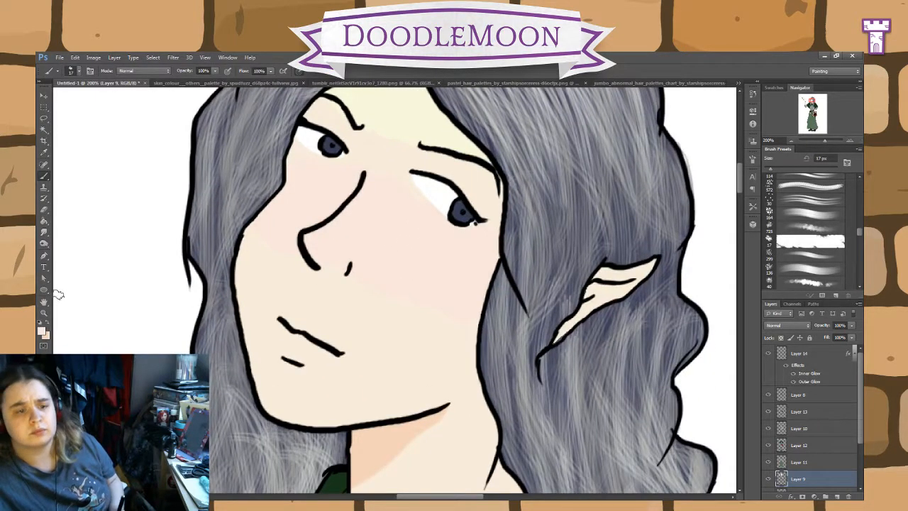
{"action": "key", "text": "i"}
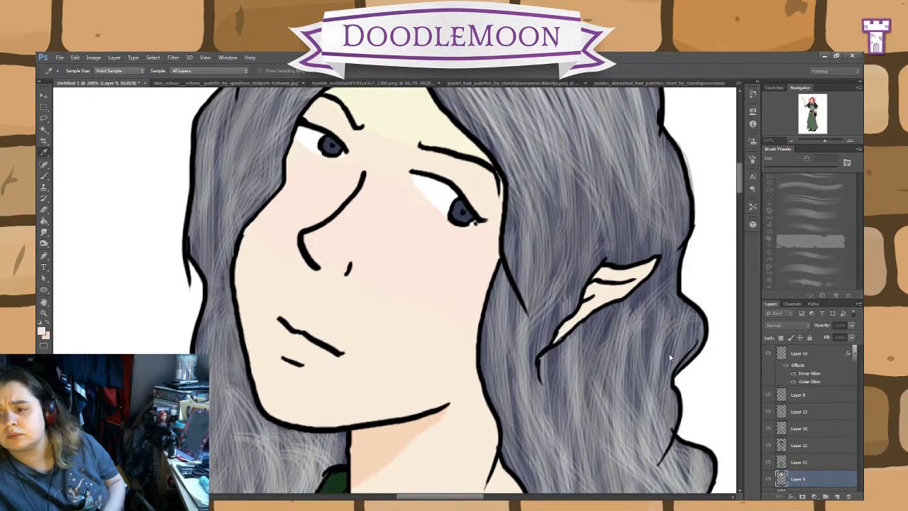
{"action": "key", "text": "b"}
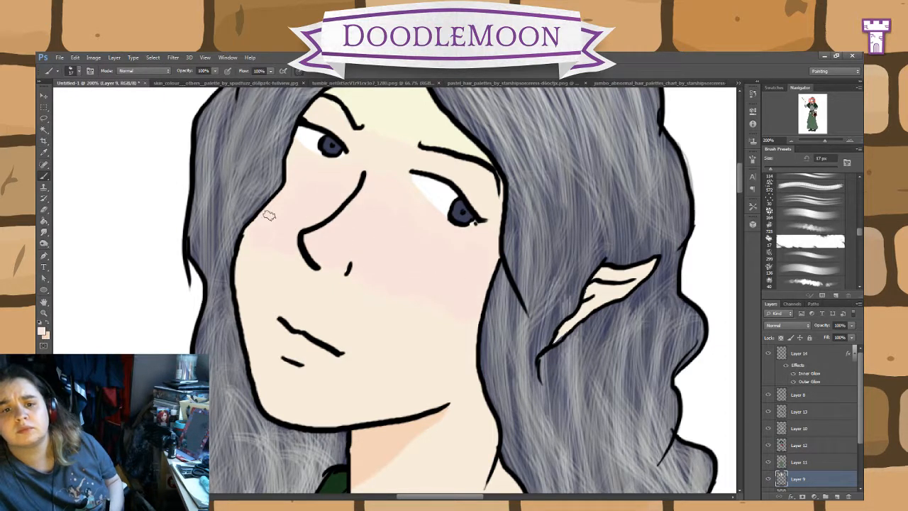
Step: Try a pale grey-green tone around the mouth and chin on Layer 9 with the 17 px brush, and undo it
{"action": "left_click", "coordinate": [44, 152]}
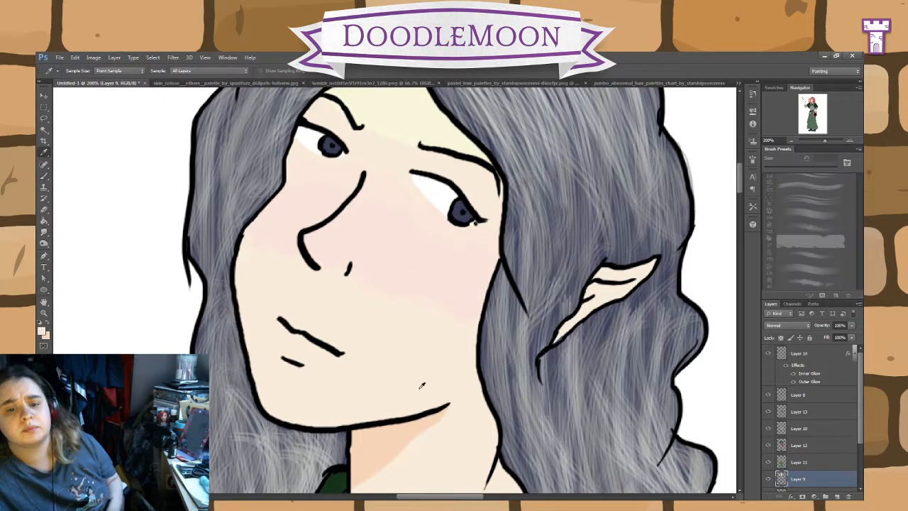
{"action": "left_click", "coordinate": [675, 365]}
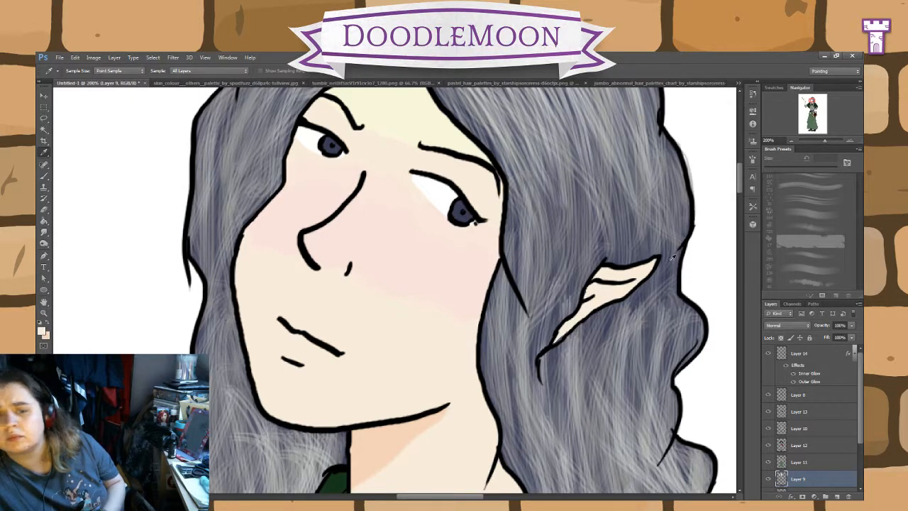
{"action": "key", "text": "s"}
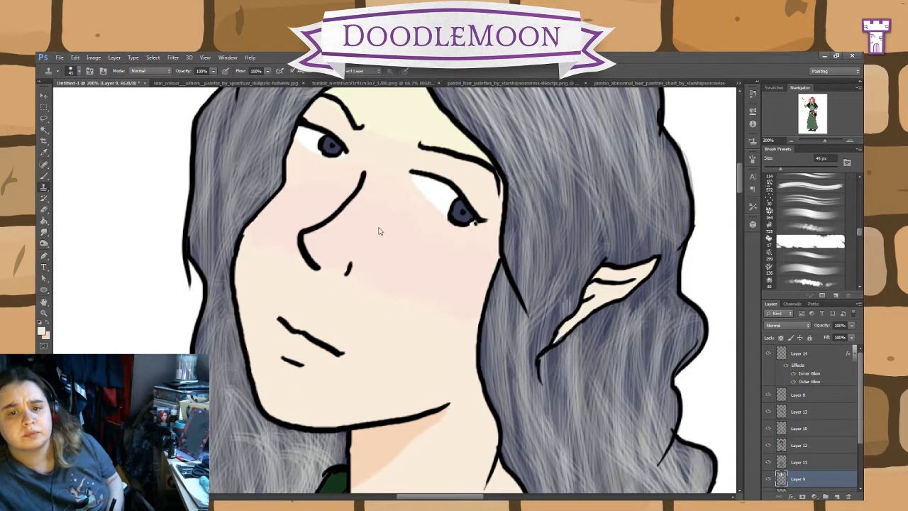
{"action": "left_click", "coordinate": [44, 175]}
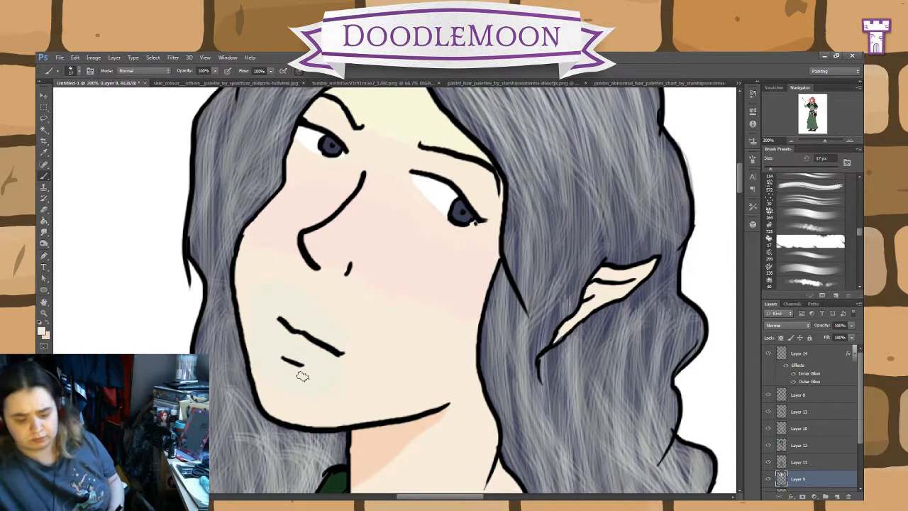
{"action": "key", "text": "i"}
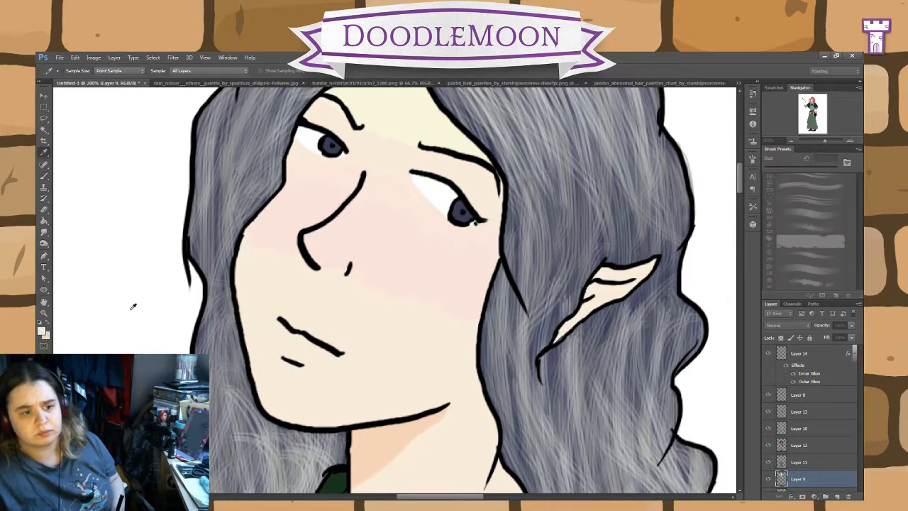
{"action": "key", "text": "b"}
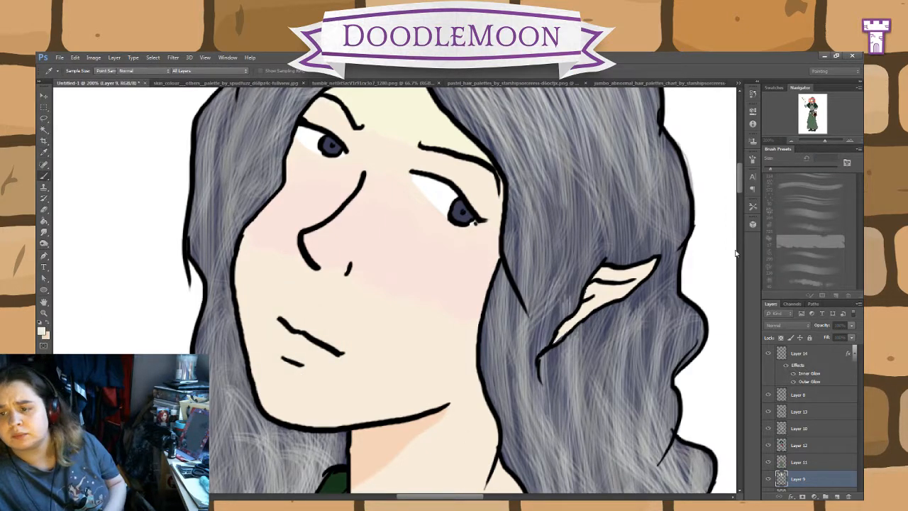
{"action": "key", "text": "i"}
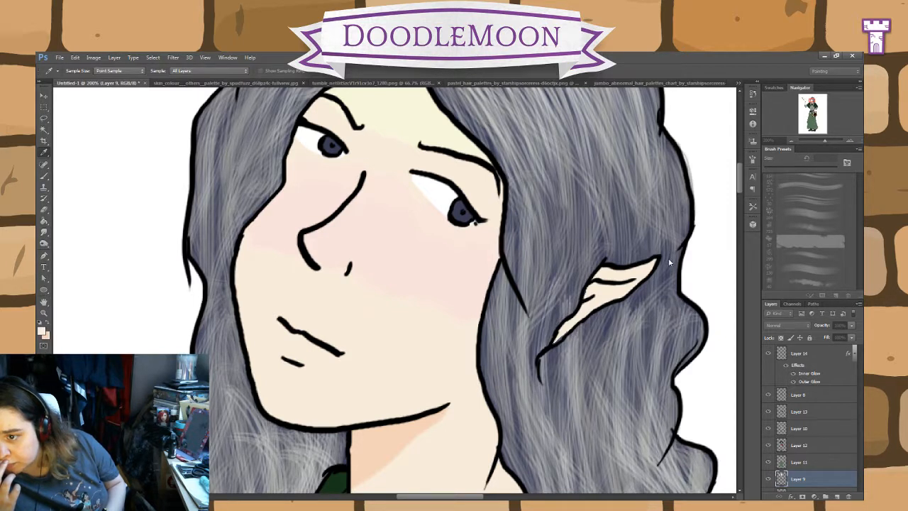
{"action": "key", "text": "b"}
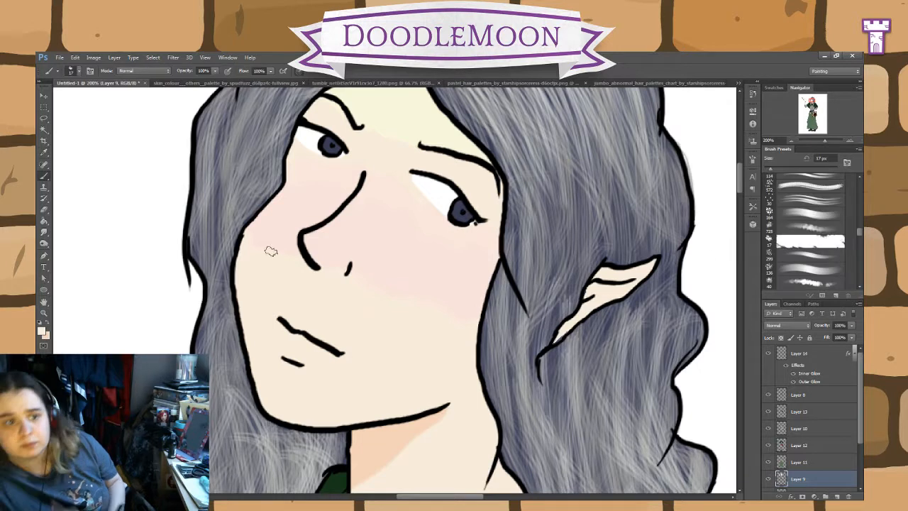
{"action": "mouse_move", "coordinate": [254, 325]}
{"action": "left_mouse_down"}
{"action": "mouse_move", "coordinate": [287, 342]}
{"action": "mouse_move", "coordinate": [306, 400]}
{"action": "mouse_move", "coordinate": [322, 361]}
{"action": "mouse_move", "coordinate": [366, 367]}
{"action": "mouse_move", "coordinate": [340, 379]}
{"action": "mouse_move", "coordinate": [371, 386]}
{"action": "mouse_move", "coordinate": [293, 393]}
{"action": "mouse_move", "coordinate": [259, 319]}
{"action": "mouse_move", "coordinate": [288, 366]}
{"action": "mouse_move", "coordinate": [264, 403]}
{"action": "left_mouse_up"}
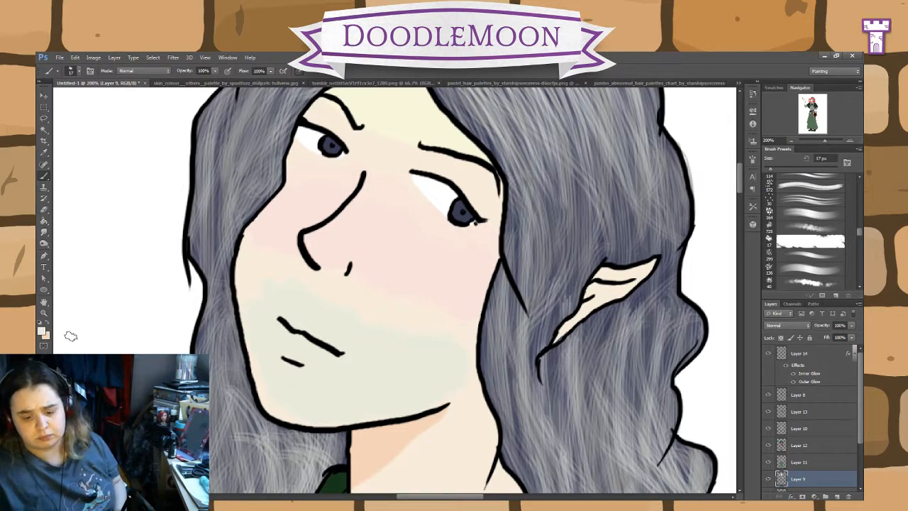
{"action": "left_click", "coordinate": [45, 220]}
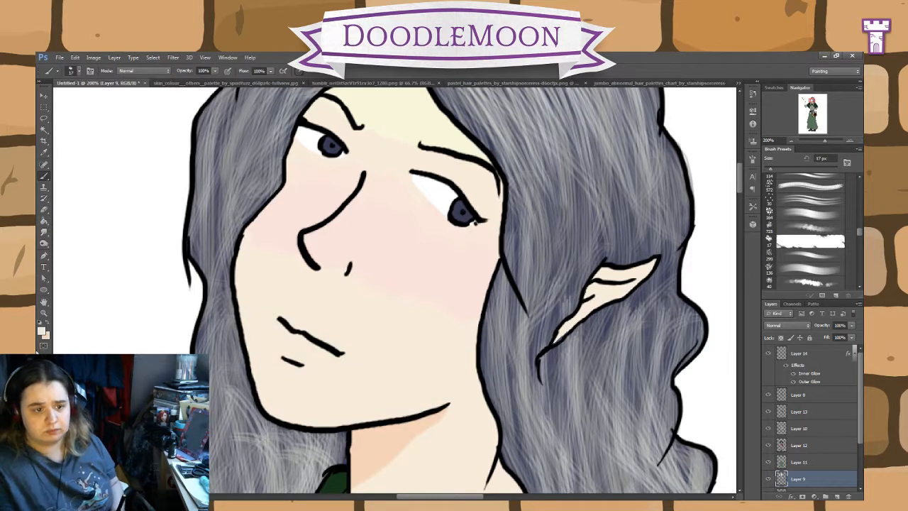
Step: Choose a pale lavender foreground colour and paint it over the mouth and chin area on Layer 9 with the 17 px brush
{"action": "left_click", "coordinate": [43, 153]}
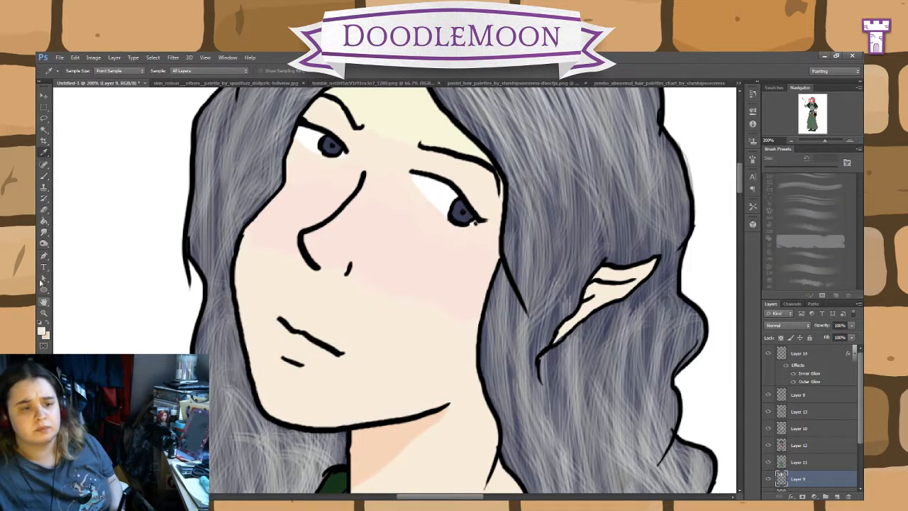
{"action": "left_click", "coordinate": [458, 458]}
{"action": "left_click", "coordinate": [44, 176]}
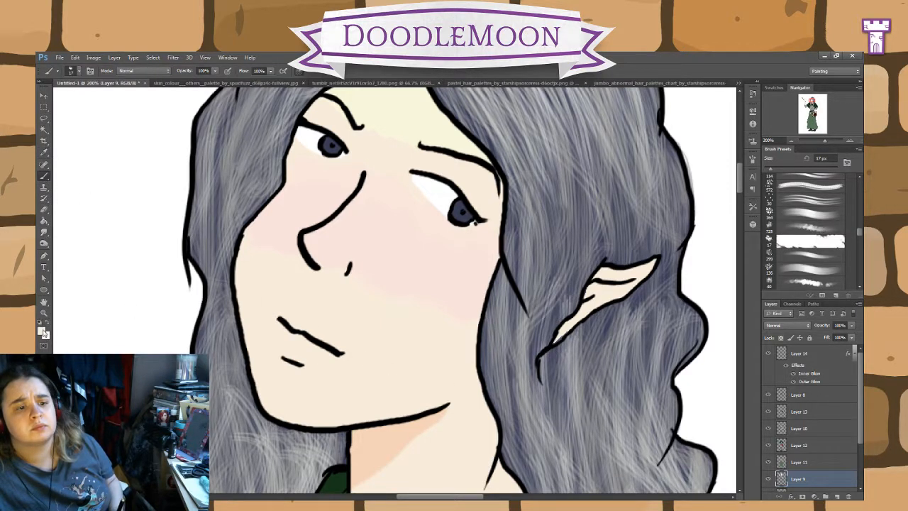
{"action": "key", "text": "i"}
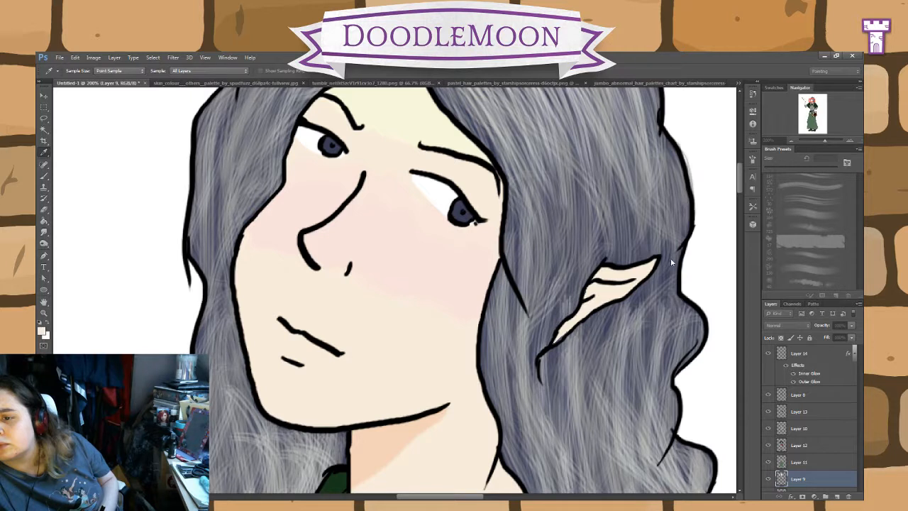
{"action": "key", "text": "b"}
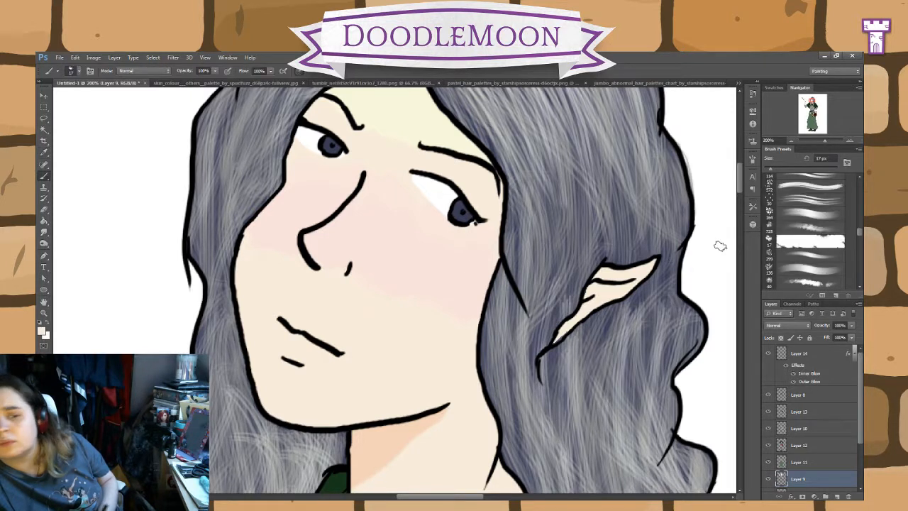
{"action": "mouse_move", "coordinate": [304, 362]}
{"action": "left_mouse_down"}
{"action": "mouse_move", "coordinate": [279, 336]}
{"action": "mouse_move", "coordinate": [303, 322]}
{"action": "mouse_move", "coordinate": [369, 344]}
{"action": "mouse_move", "coordinate": [377, 386]}
{"action": "left_mouse_up"}
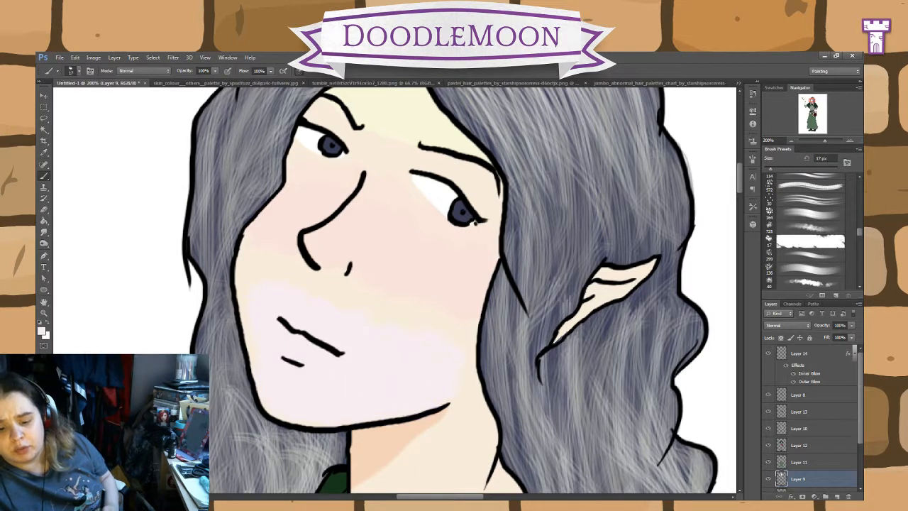
Step: Select the skin area on Layer 9 with the Magic Wand and blend the face's yellow, pink and lavender tones using a 17 px Mixer Brush
{"action": "left_click", "coordinate": [44, 133]}
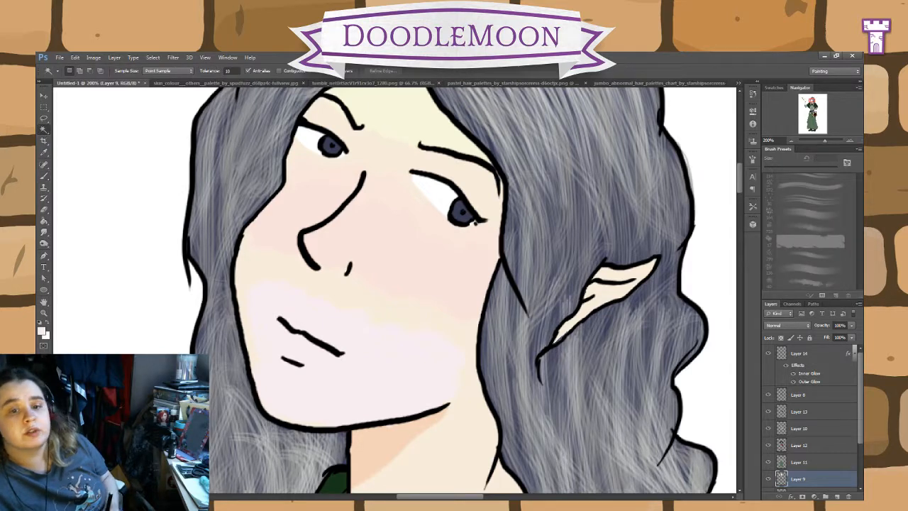
{"action": "left_click", "coordinate": [126, 170]}
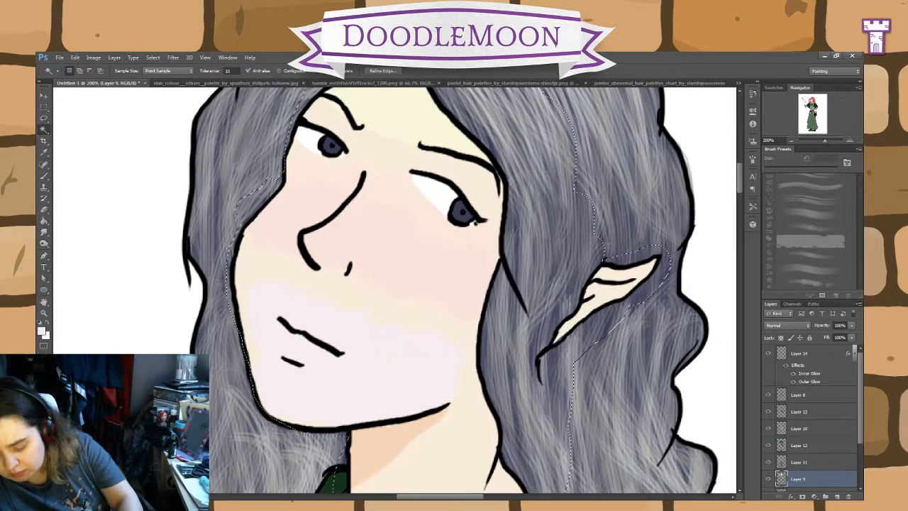
{"action": "left_click", "coordinate": [44, 177]}
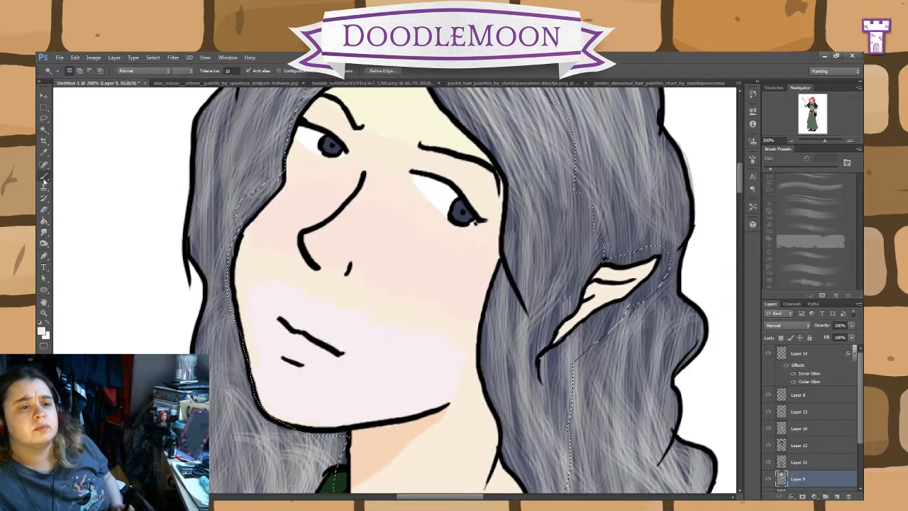
{"action": "left_click", "coordinate": [79, 200]}
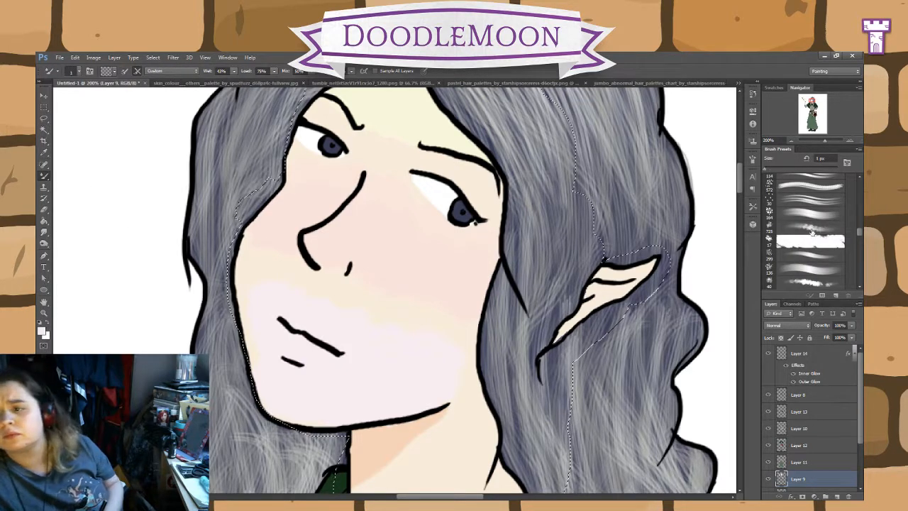
{"action": "left_click", "coordinate": [808, 247]}
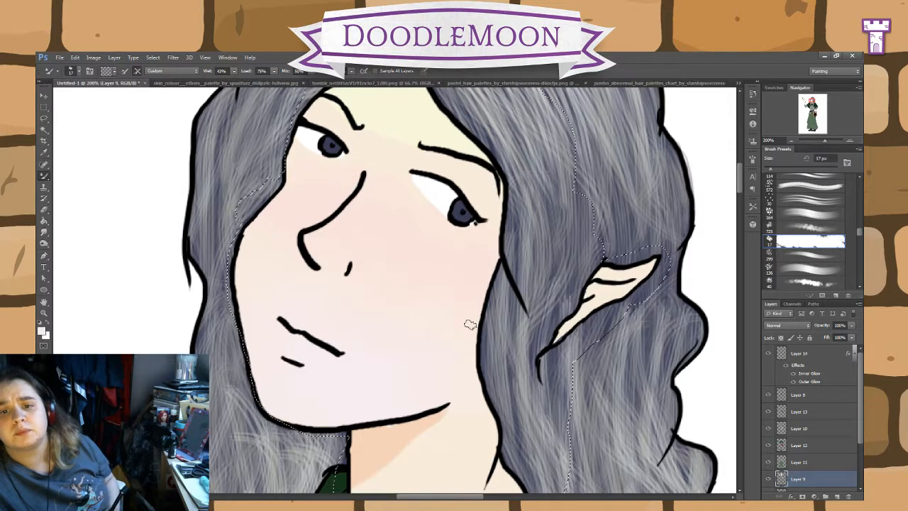
{"action": "left_click_drag", "start_coordinate": [551, 291], "coordinate": [572, 392]}
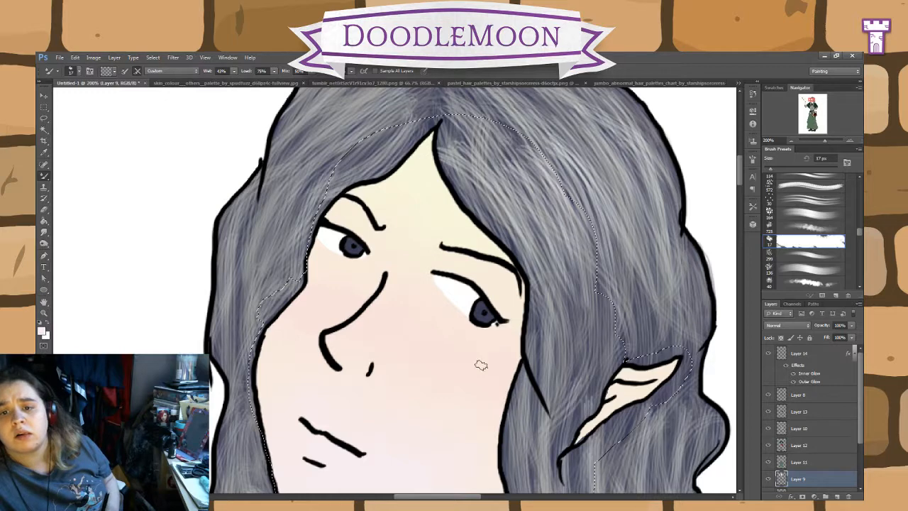
{"action": "left_click_drag", "start_coordinate": [534, 397], "coordinate": [509, 128]}
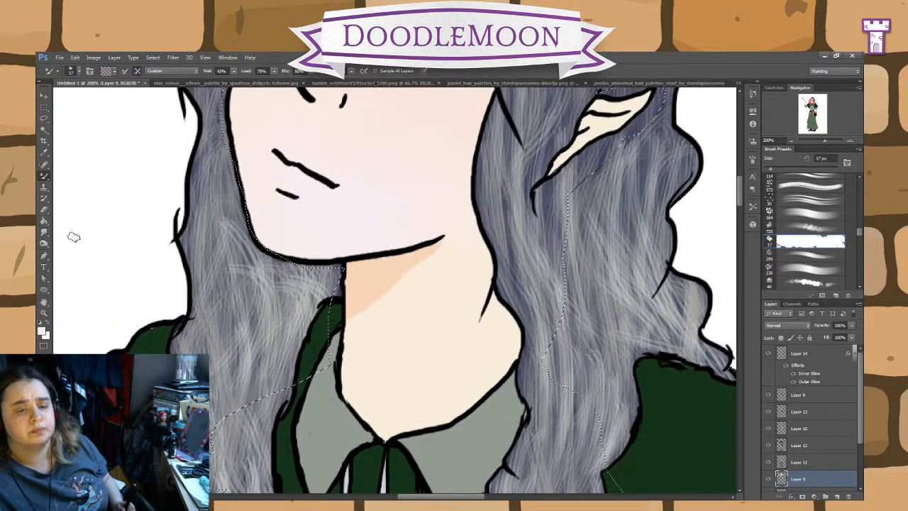
Step: Sample the peach neck shadow colour and soften the shadow's edge below the jaw with a rough 40 px brush
{"action": "left_click", "coordinate": [44, 153]}
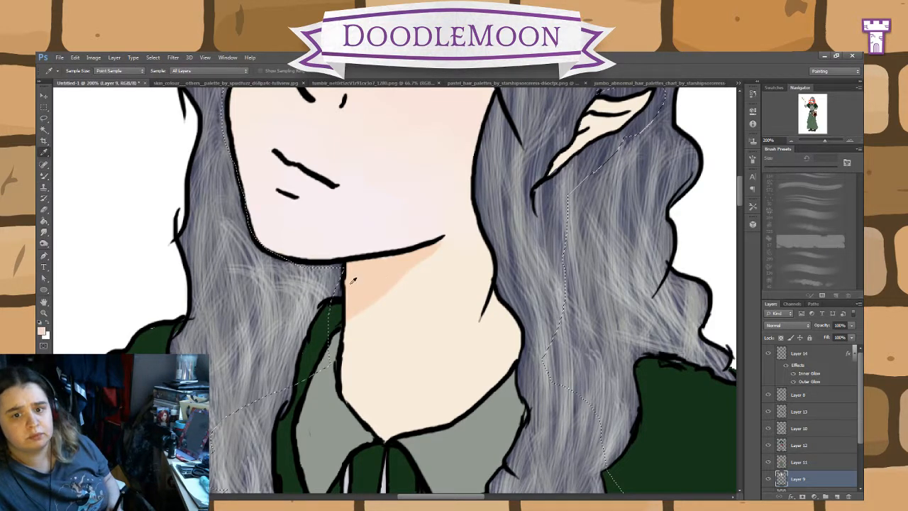
{"action": "left_click", "coordinate": [44, 177]}
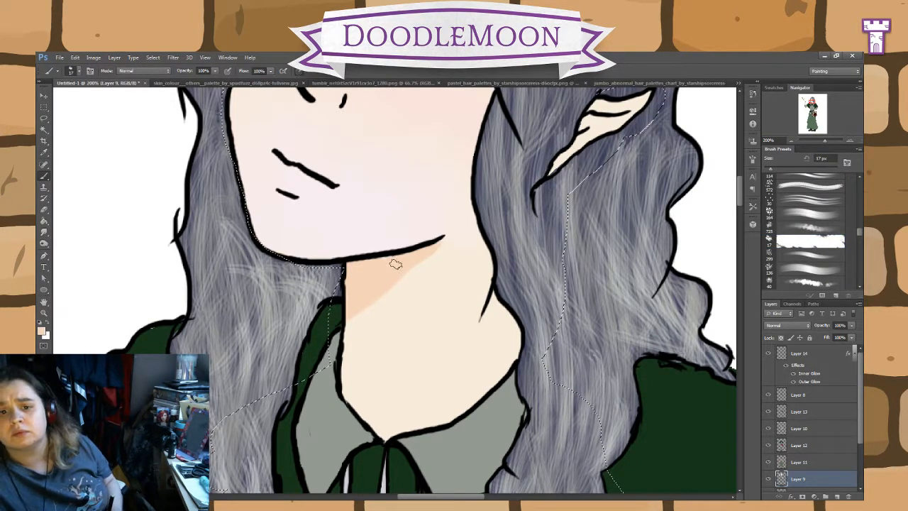
{"action": "left_click", "coordinate": [817, 283]}
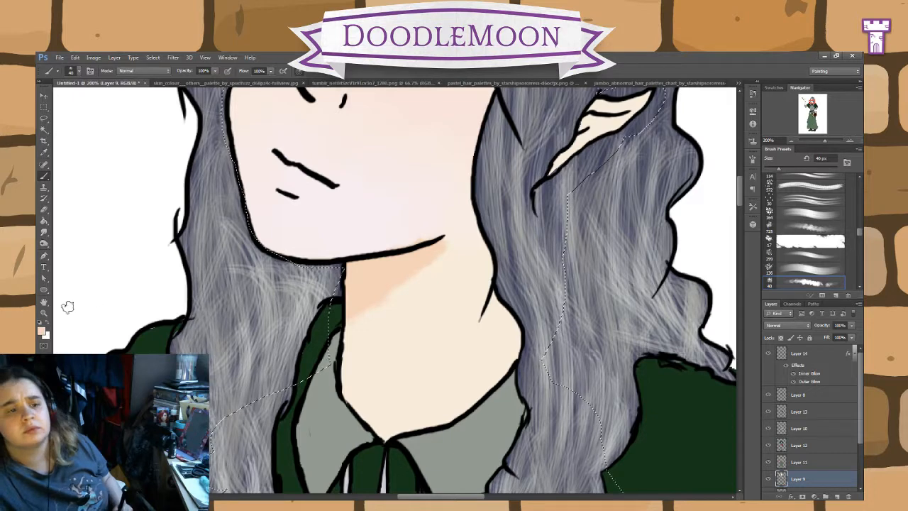
Step: Try smudging the tones along the jawline with the Mixer Brush, undo it, and reduce the brush size to 10 px
{"action": "left_click", "coordinate": [99, 206]}
{"action": "left_click_drag", "start_coordinate": [406, 228], "coordinate": [409, 238]}
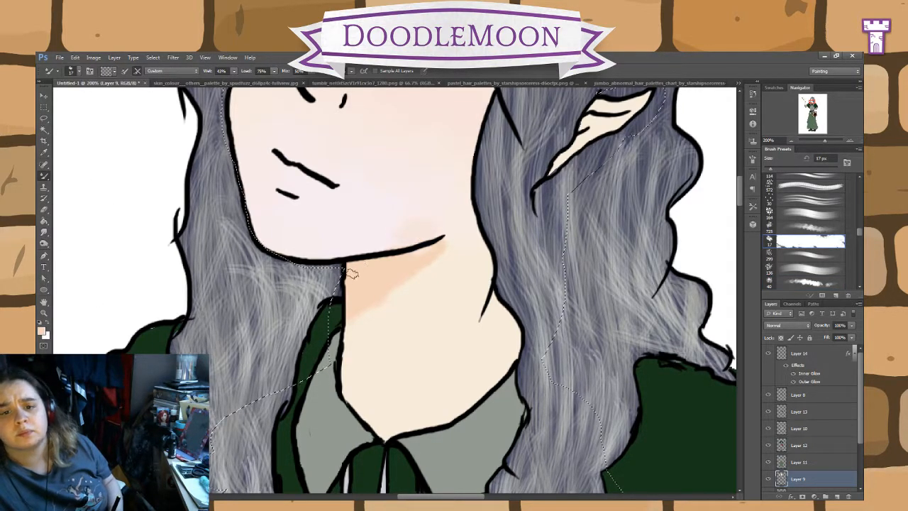
{"action": "key", "text": "ctrl+z"}
{"action": "left_click", "coordinate": [395, 263], "text": "alt"}
{"action": "key", "text": "["}
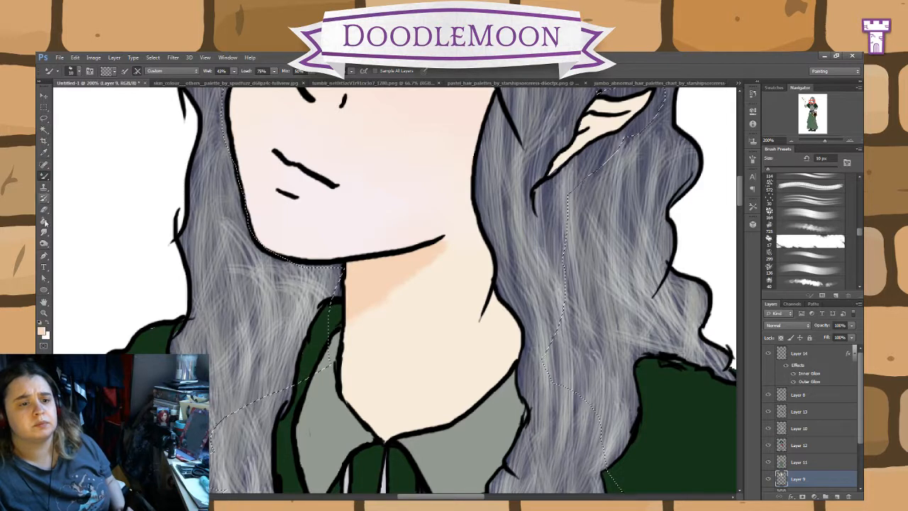
{"action": "left_click", "coordinate": [44, 244]}
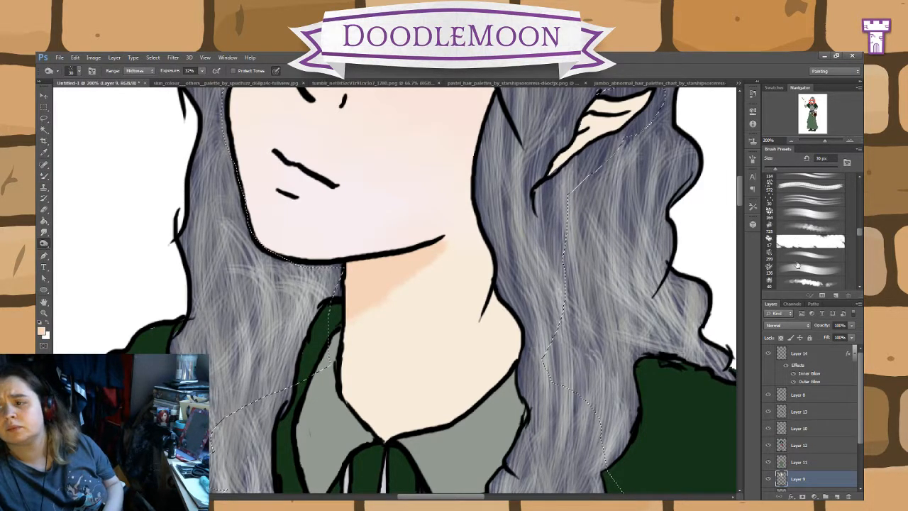
{"action": "left_click", "coordinate": [792, 288]}
{"action": "left_click_drag", "start_coordinate": [409, 188], "coordinate": [487, 255]}
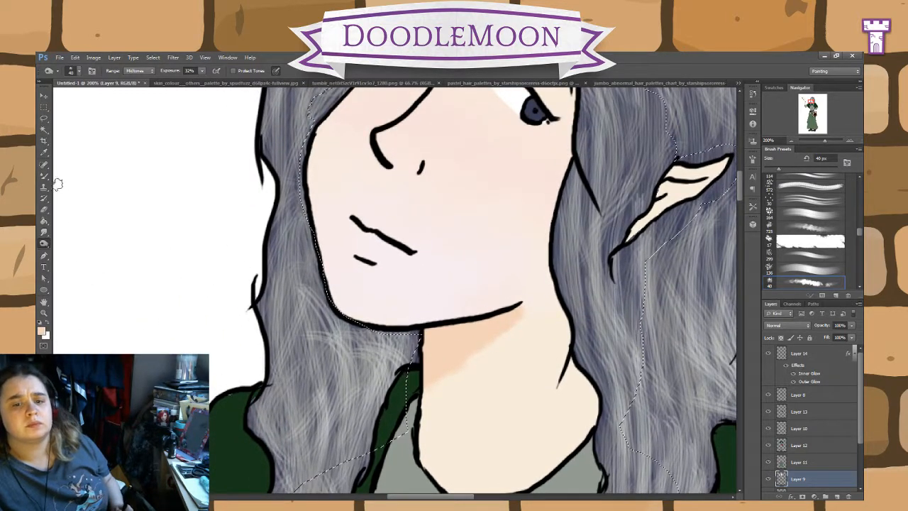
Step: Choose a pale pink foreground colour and paint the lips on Layer 9 with the rough brush reduced to 25 px
{"action": "left_click", "coordinate": [44, 152]}
{"action": "left_click", "coordinate": [157, 203]}
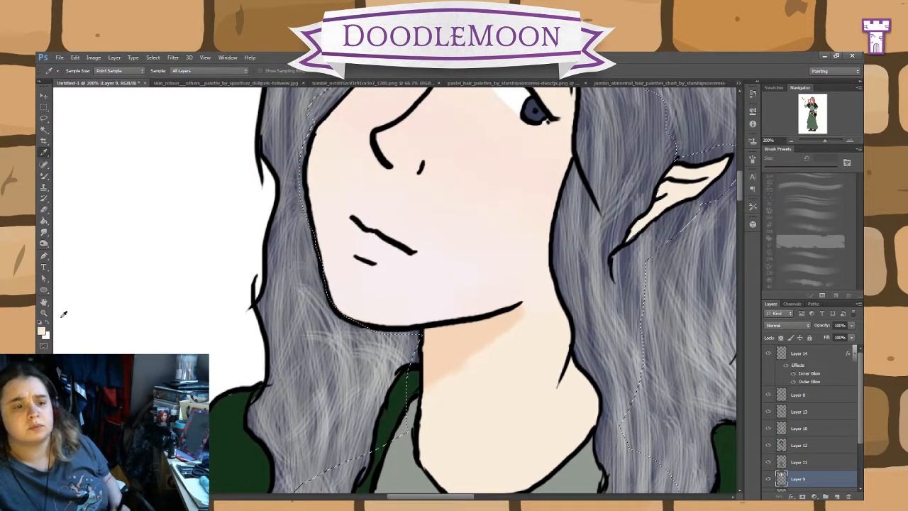
{"action": "left_click", "coordinate": [43, 332]}
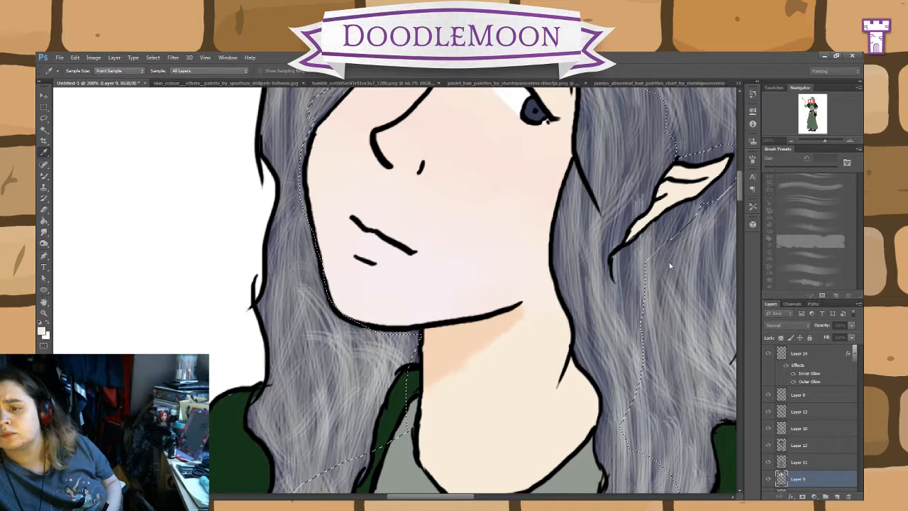
{"action": "left_click", "coordinate": [736, 247]}
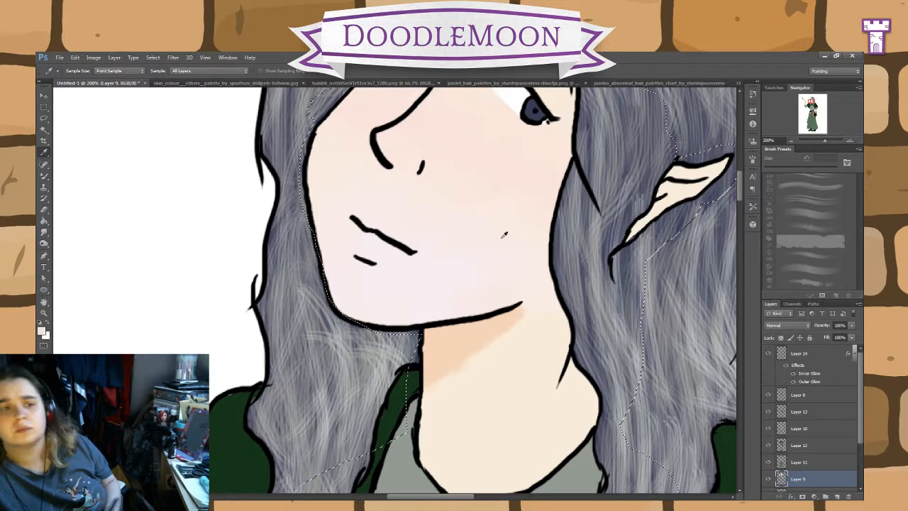
{"action": "left_click", "coordinate": [46, 177]}
{"action": "left_click", "coordinate": [83, 181]}
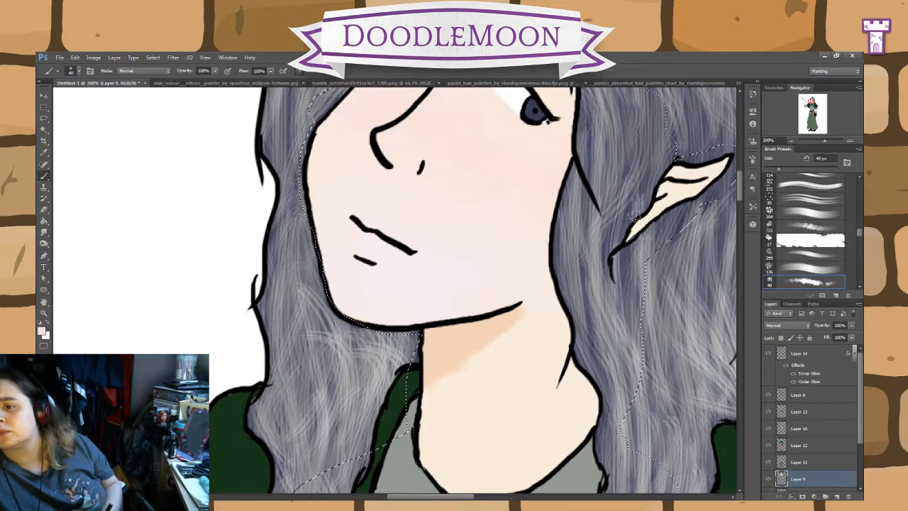
{"action": "key", "text": "bracketleft"}
{"action": "key", "text": "bracketleft"}
{"action": "key", "text": "bracketleft"}
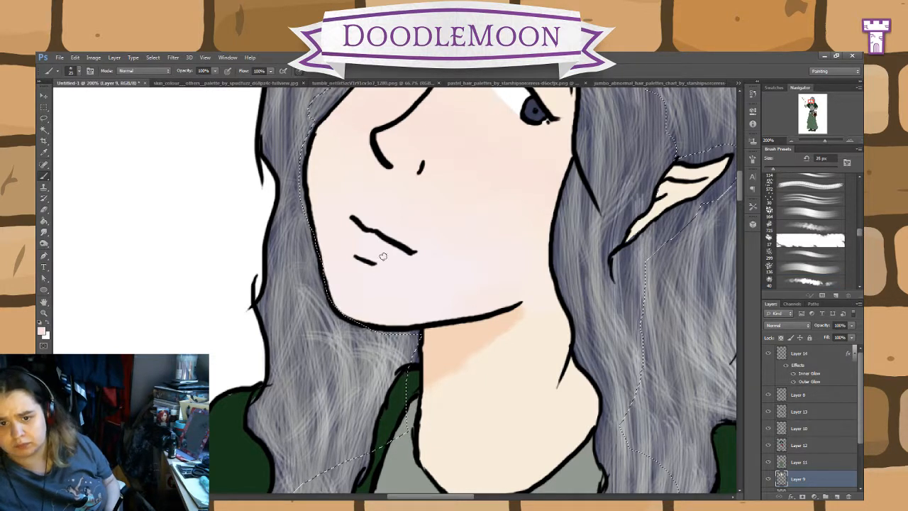
{"action": "left_click_drag", "start_coordinate": [389, 250], "coordinate": [358, 234]}
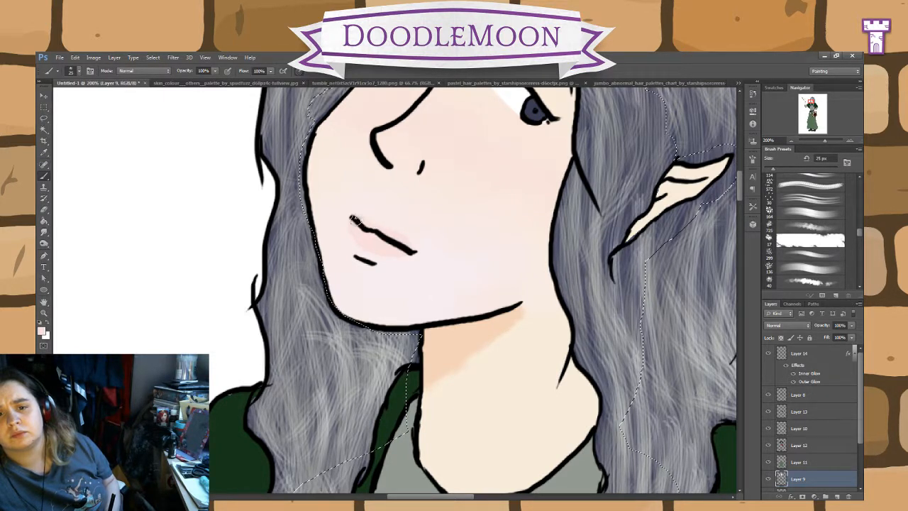
{"action": "left_click_drag", "start_coordinate": [444, 254], "coordinate": [415, 348]}
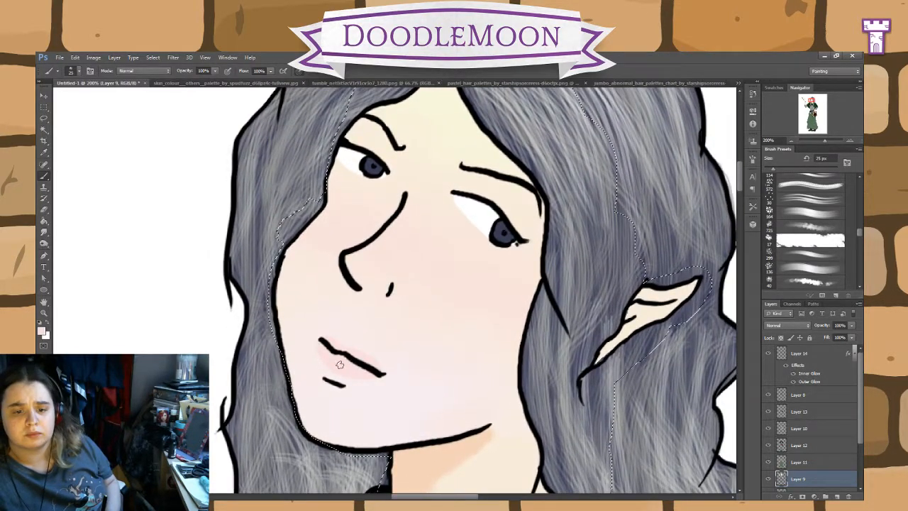
Step: Sample the peach shadow colour and paint shadows beside the nose and on both eyelids with the 25 px brush
{"action": "left_click_drag", "start_coordinate": [340, 364], "coordinate": [322, 257]}
{"action": "left_click", "coordinate": [44, 152]}
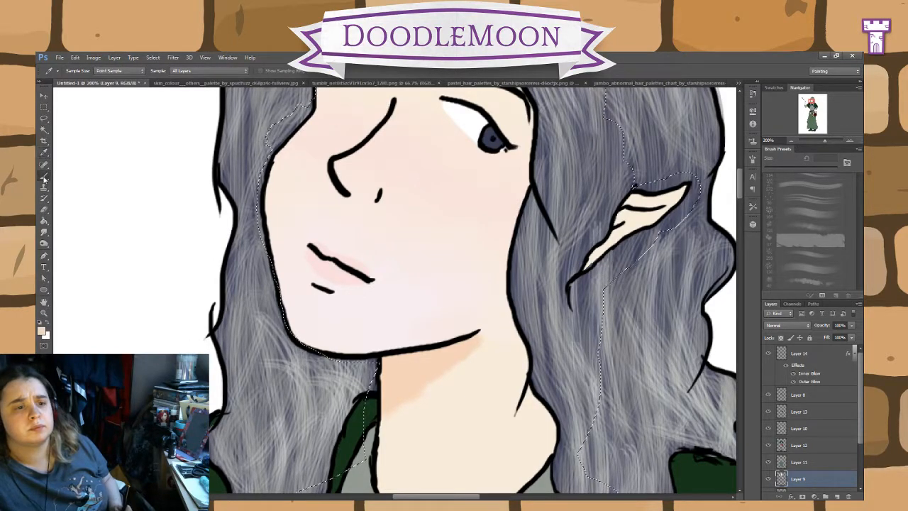
{"action": "left_click", "coordinate": [44, 178]}
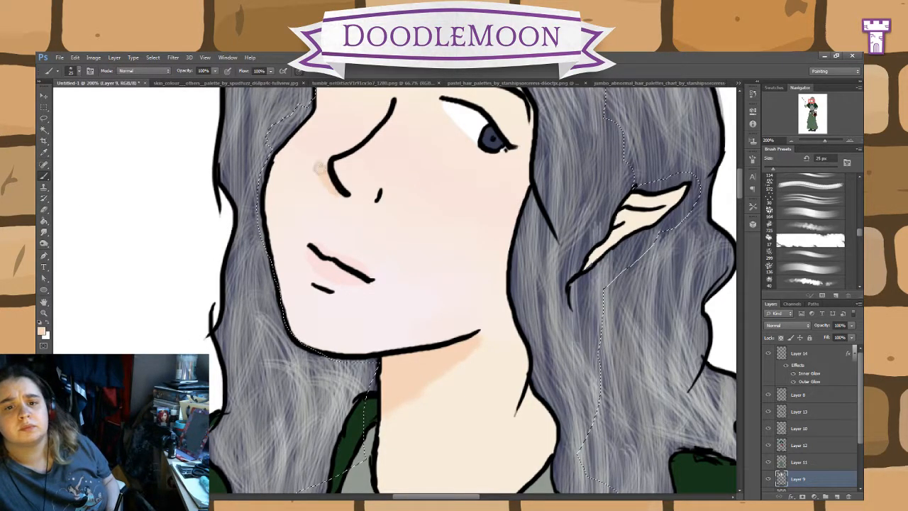
{"action": "mouse_move", "coordinate": [320, 169]}
{"action": "left_mouse_down"}
{"action": "mouse_move", "coordinate": [360, 142]}
{"action": "mouse_move", "coordinate": [384, 108]}
{"action": "mouse_move", "coordinate": [365, 129]}
{"action": "mouse_move", "coordinate": [384, 109]}
{"action": "mouse_move", "coordinate": [329, 143]}
{"action": "mouse_move", "coordinate": [362, 136]}
{"action": "mouse_move", "coordinate": [347, 147]}
{"action": "mouse_move", "coordinate": [319, 156]}
{"action": "left_mouse_up"}
{"action": "mouse_move", "coordinate": [489, 203]}
{"action": "left_mouse_down"}
{"action": "mouse_move", "coordinate": [485, 277]}
{"action": "mouse_move", "coordinate": [493, 304]}
{"action": "mouse_move", "coordinate": [485, 198]}
{"action": "mouse_move", "coordinate": [511, 219]}
{"action": "left_mouse_up"}
{"action": "mouse_move", "coordinate": [374, 157]}
{"action": "left_mouse_down"}
{"action": "mouse_move", "coordinate": [349, 141]}
{"action": "mouse_move", "coordinate": [378, 167]}
{"action": "mouse_move", "coordinate": [369, 146]}
{"action": "mouse_move", "coordinate": [354, 143]}
{"action": "left_mouse_up"}
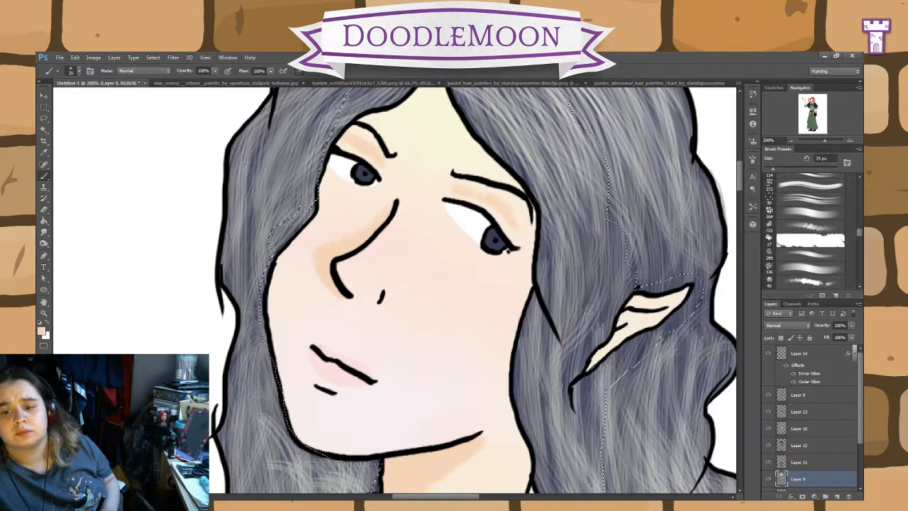
Step: Paint peach shadows along the hairline, cheek, chin and neck, and soften the facial shading with a 10 px Mixer Brush
{"action": "key", "text": "ctrl+minus"}
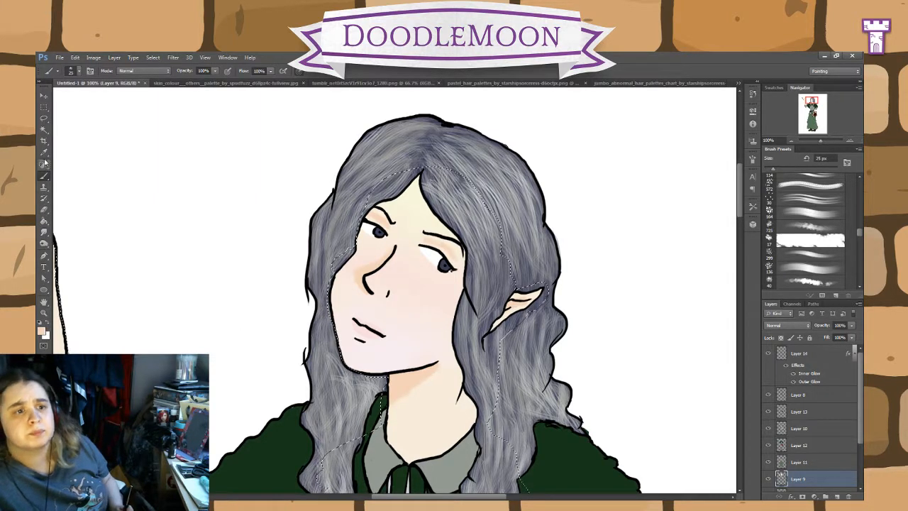
{"action": "key", "text": "i"}
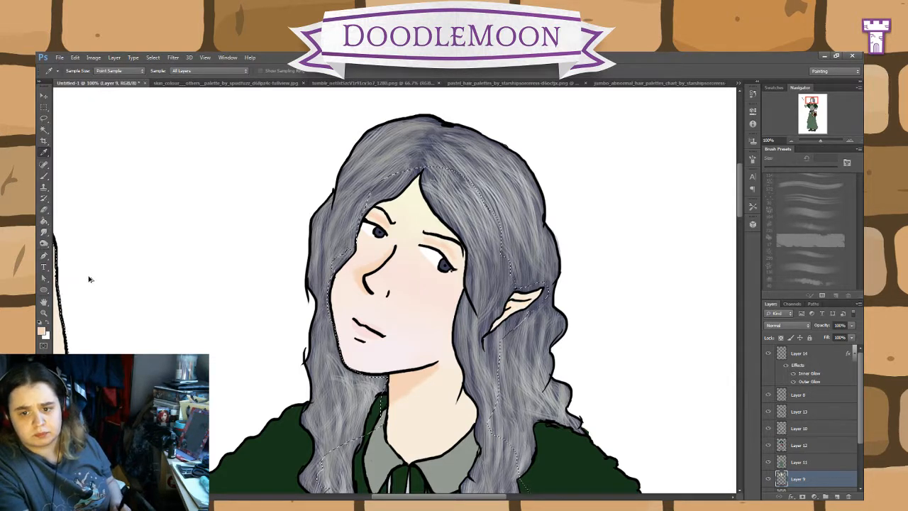
{"action": "left_click", "coordinate": [43, 177]}
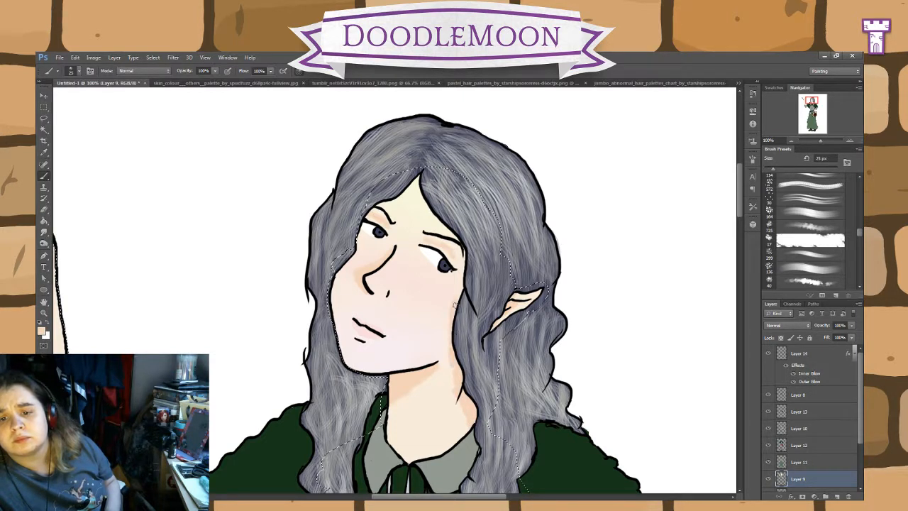
{"action": "mouse_move", "coordinate": [418, 179]}
{"action": "left_mouse_down"}
{"action": "mouse_move", "coordinate": [423, 211]}
{"action": "mouse_move", "coordinate": [463, 270]}
{"action": "mouse_move", "coordinate": [448, 334]}
{"action": "mouse_move", "coordinate": [461, 415]}
{"action": "mouse_move", "coordinate": [451, 398]}
{"action": "mouse_move", "coordinate": [472, 430]}
{"action": "mouse_move", "coordinate": [463, 441]}
{"action": "left_mouse_up"}
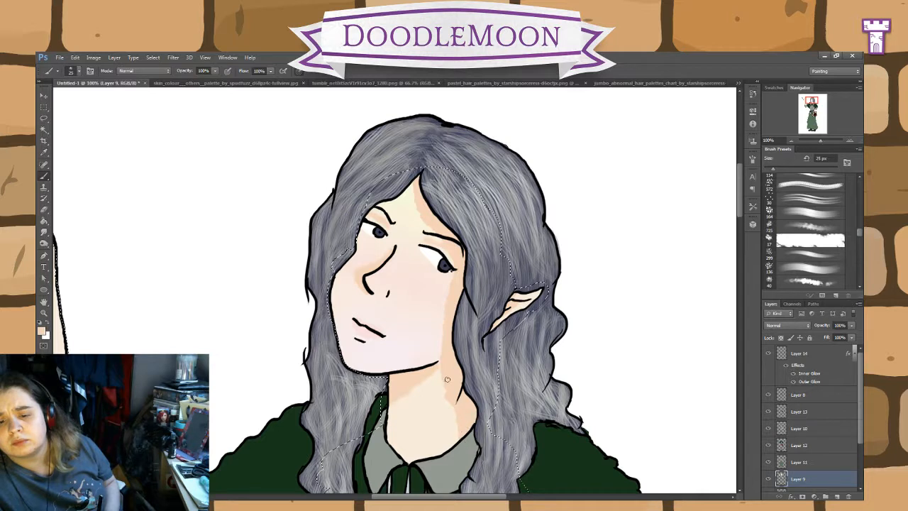
{"action": "mouse_move", "coordinate": [442, 360]}
{"action": "left_mouse_down"}
{"action": "mouse_move", "coordinate": [450, 377]}
{"action": "mouse_move", "coordinate": [432, 376]}
{"action": "mouse_move", "coordinate": [399, 432]}
{"action": "left_mouse_up"}
{"action": "mouse_move", "coordinate": [404, 391]}
{"action": "left_mouse_down"}
{"action": "mouse_move", "coordinate": [407, 437]}
{"action": "mouse_move", "coordinate": [403, 427]}
{"action": "left_mouse_up"}
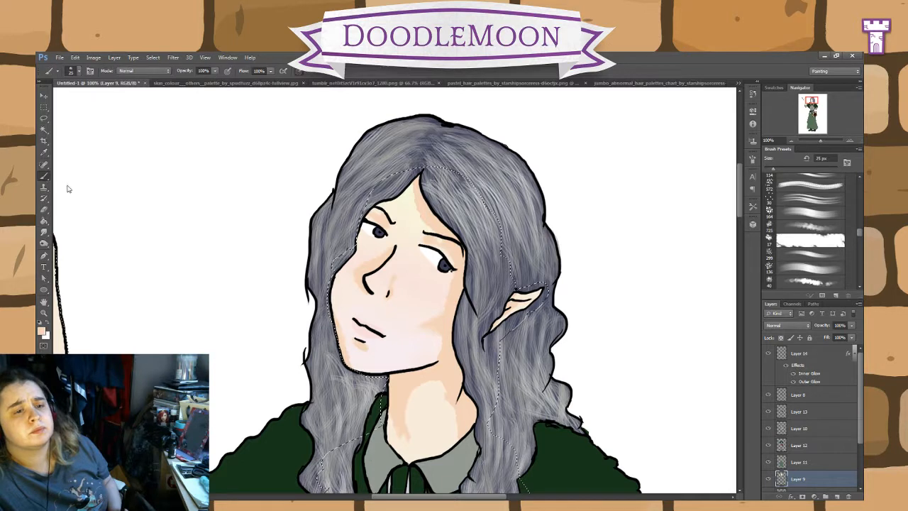
{"action": "key", "text": "shift+b"}
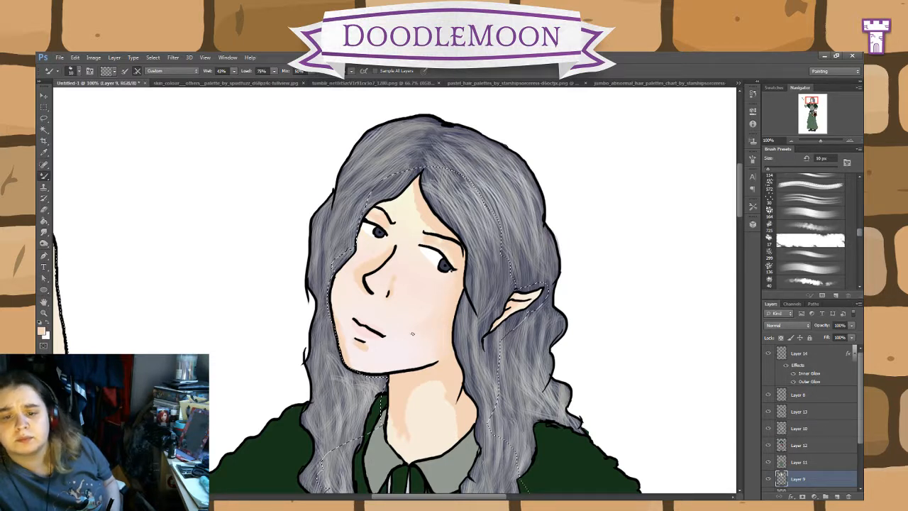
Step: Shade the outer side of the raised forearm in peach with the 25 px brush
{"action": "left_click", "coordinate": [77, 179]}
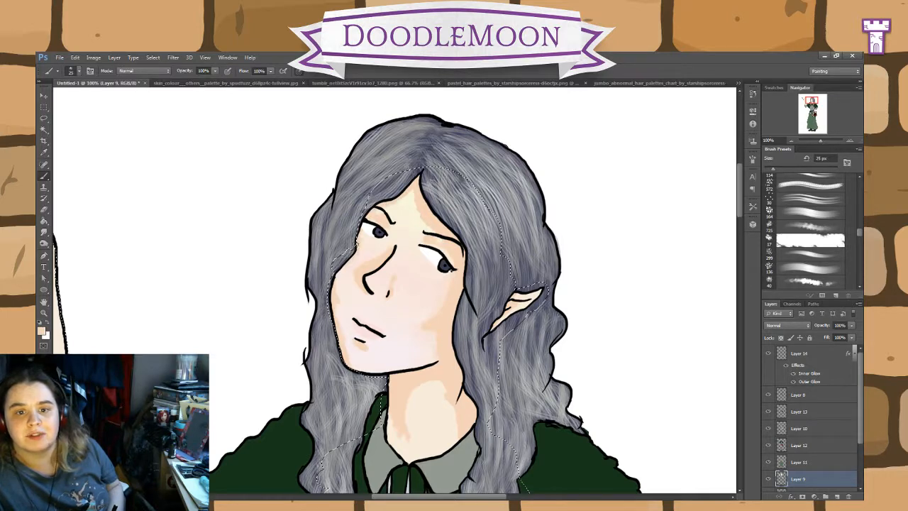
{"action": "left_click_drag", "start_coordinate": [511, 485], "coordinate": [579, 234]}
{"action": "mouse_move", "coordinate": [557, 412]}
{"action": "left_mouse_down"}
{"action": "mouse_move", "coordinate": [602, 328]}
{"action": "mouse_move", "coordinate": [688, 426]}
{"action": "left_mouse_up"}
{"action": "left_click_drag", "start_coordinate": [503, 280], "coordinate": [572, 383]}
{"action": "left_click_drag", "start_coordinate": [510, 369], "coordinate": [573, 375]}
{"action": "mouse_move", "coordinate": [384, 412]}
{"action": "left_mouse_down"}
{"action": "mouse_move", "coordinate": [374, 449]}
{"action": "mouse_move", "coordinate": [354, 352]}
{"action": "mouse_move", "coordinate": [372, 449]}
{"action": "mouse_move", "coordinate": [348, 304]}
{"action": "mouse_move", "coordinate": [338, 297]}
{"action": "mouse_move", "coordinate": [344, 212]}
{"action": "mouse_move", "coordinate": [357, 269]}
{"action": "mouse_move", "coordinate": [354, 239]}
{"action": "mouse_move", "coordinate": [352, 300]}
{"action": "mouse_move", "coordinate": [348, 274]}
{"action": "mouse_move", "coordinate": [362, 291]}
{"action": "mouse_move", "coordinate": [362, 275]}
{"action": "mouse_move", "coordinate": [383, 418]}
{"action": "mouse_move", "coordinate": [372, 407]}
{"action": "mouse_move", "coordinate": [375, 396]}
{"action": "mouse_move", "coordinate": [386, 437]}
{"action": "left_mouse_up"}
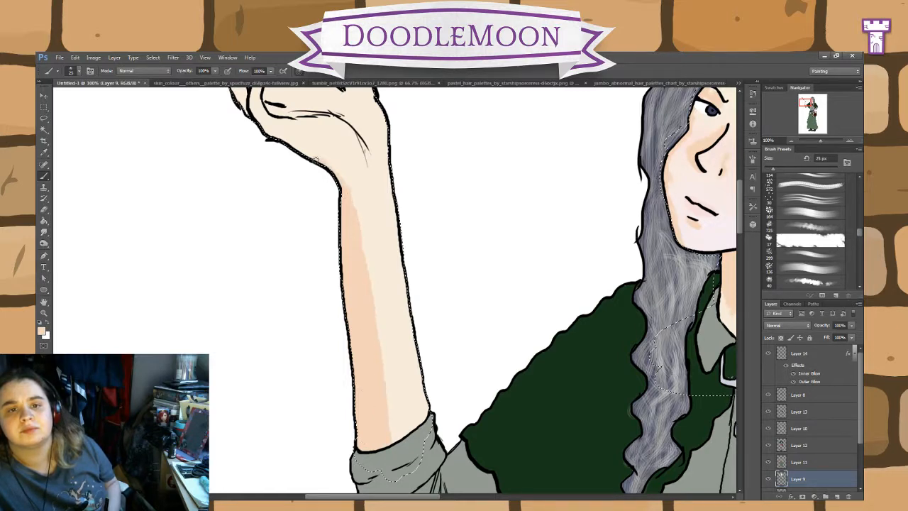
Step: Paint peach shadows along the raised hand's lower edge and on its fingers
{"action": "left_click_drag", "start_coordinate": [438, 240], "coordinate": [486, 358]}
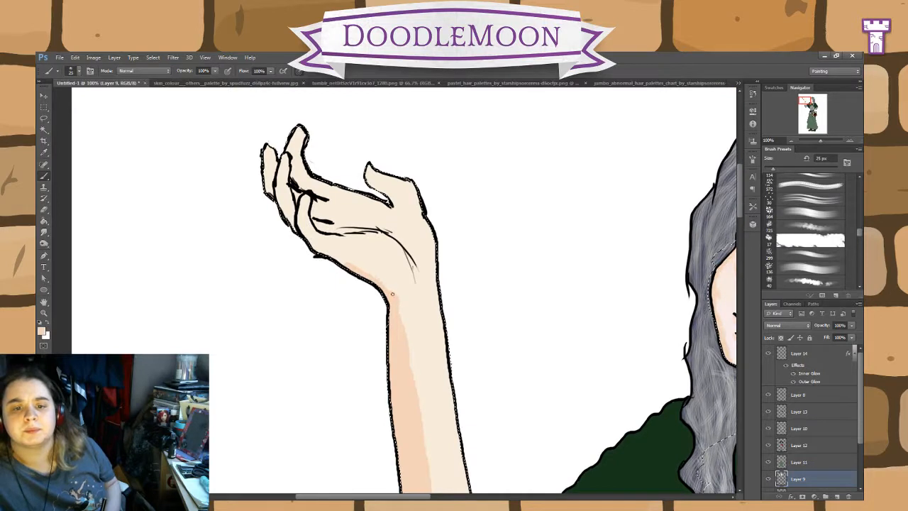
{"action": "left_click_drag", "start_coordinate": [392, 294], "coordinate": [313, 249]}
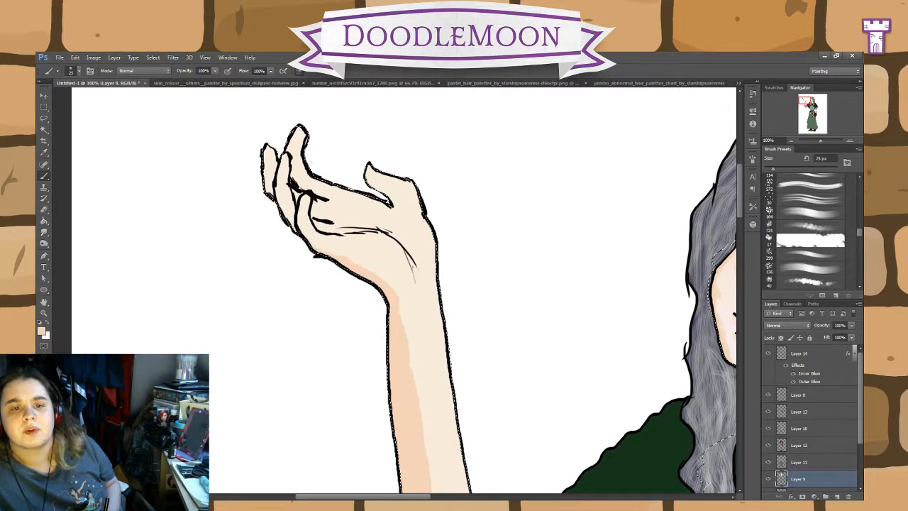
{"action": "mouse_move", "coordinate": [291, 213]}
{"action": "left_mouse_down"}
{"action": "mouse_move", "coordinate": [271, 173]}
{"action": "mouse_move", "coordinate": [329, 228]}
{"action": "mouse_move", "coordinate": [315, 214]}
{"action": "left_mouse_up"}
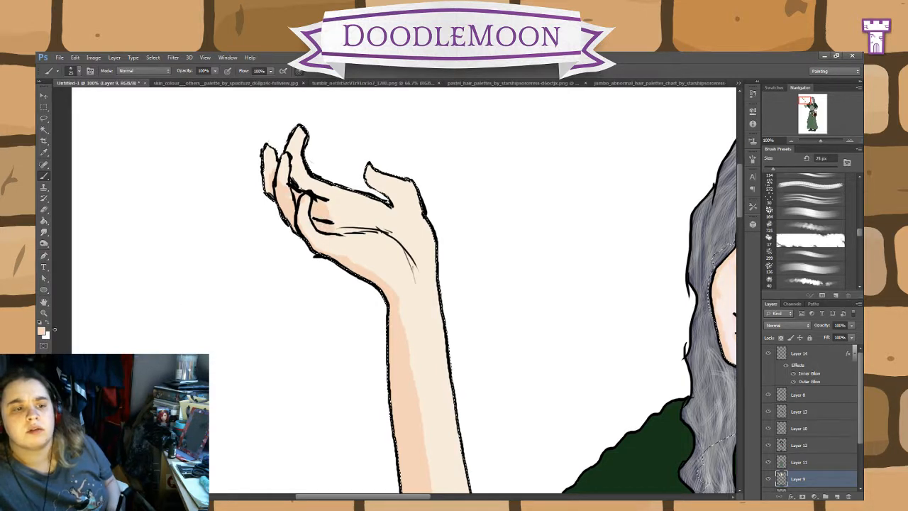
Step: Sample the pale cream skin tone as a second colour and refine the peach shading on the raised hand's palm, thumb and wrist
{"action": "left_click", "coordinate": [47, 323]}
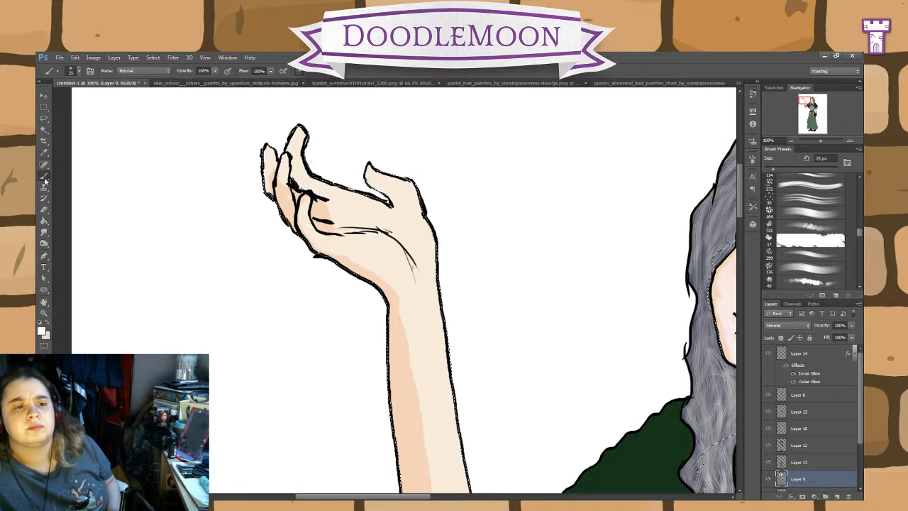
{"action": "left_click", "coordinate": [43, 153]}
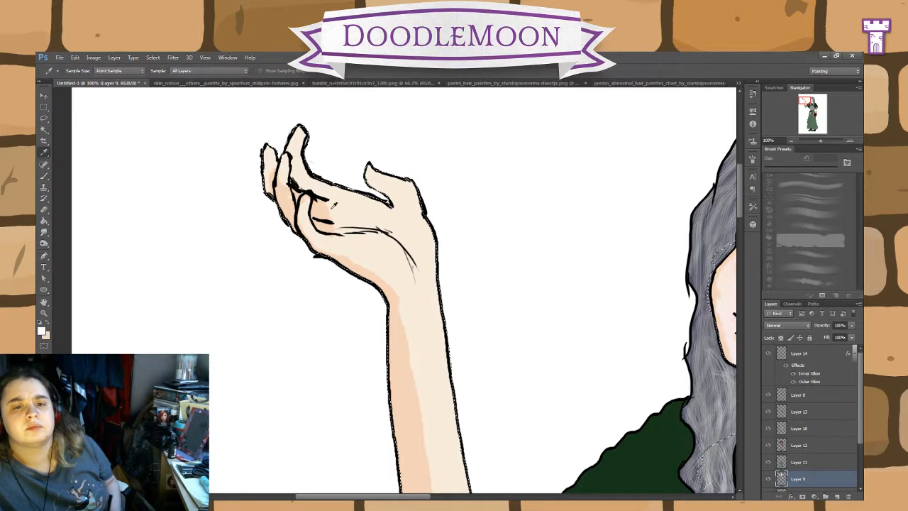
{"action": "left_click", "coordinate": [43, 176]}
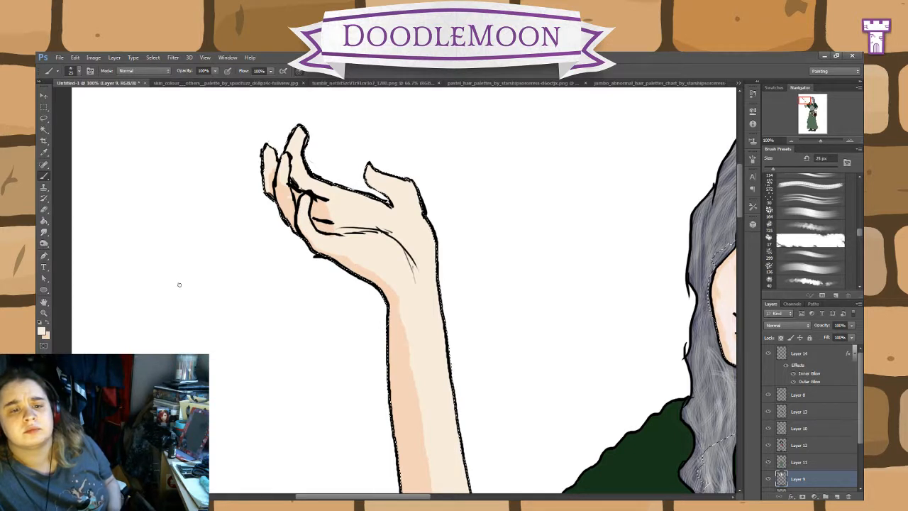
{"action": "left_click", "coordinate": [50, 325]}
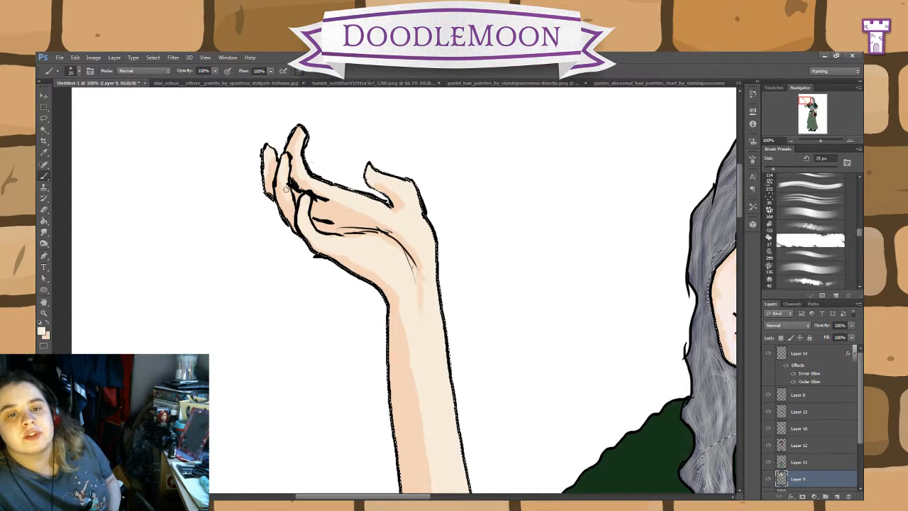
Step: Shade the hand resting on the book and its forearm in peach with the 25 px brush
{"action": "left_click_drag", "start_coordinate": [618, 383], "coordinate": [403, 229]}
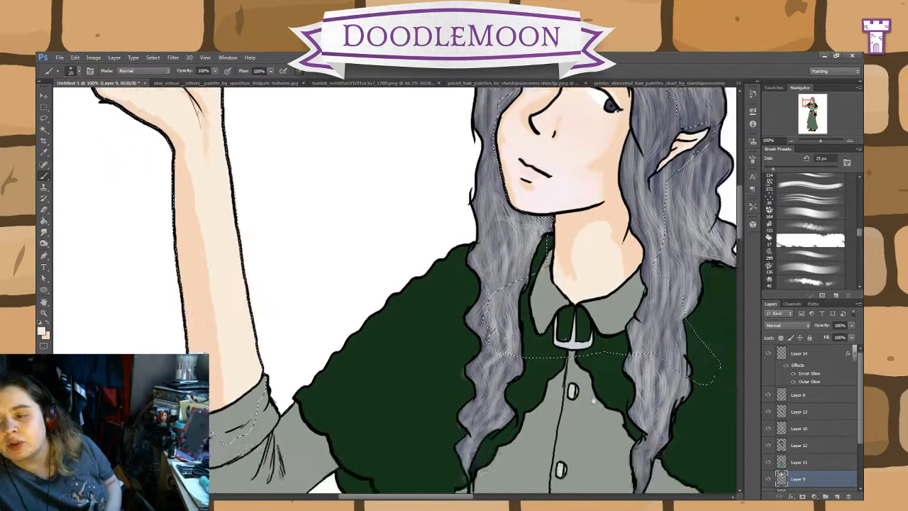
{"action": "left_click_drag", "start_coordinate": [594, 401], "coordinate": [523, 250]}
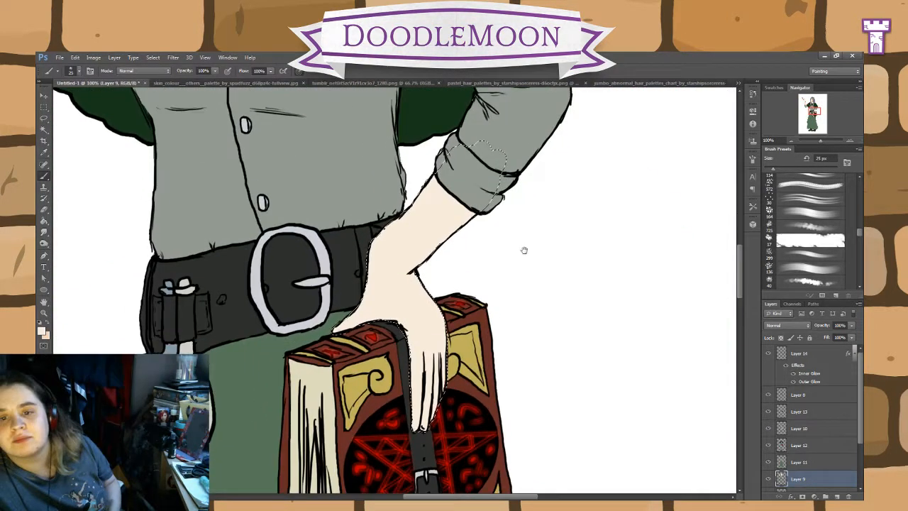
{"action": "left_click", "coordinate": [51, 326]}
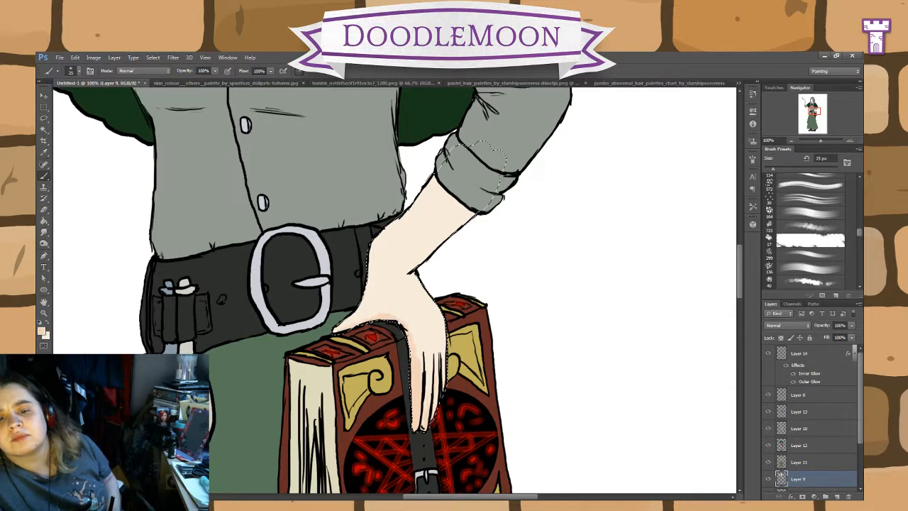
{"action": "mouse_move", "coordinate": [373, 321]}
{"action": "left_mouse_down"}
{"action": "mouse_move", "coordinate": [366, 295]}
{"action": "mouse_move", "coordinate": [321, 342]}
{"action": "left_mouse_up"}
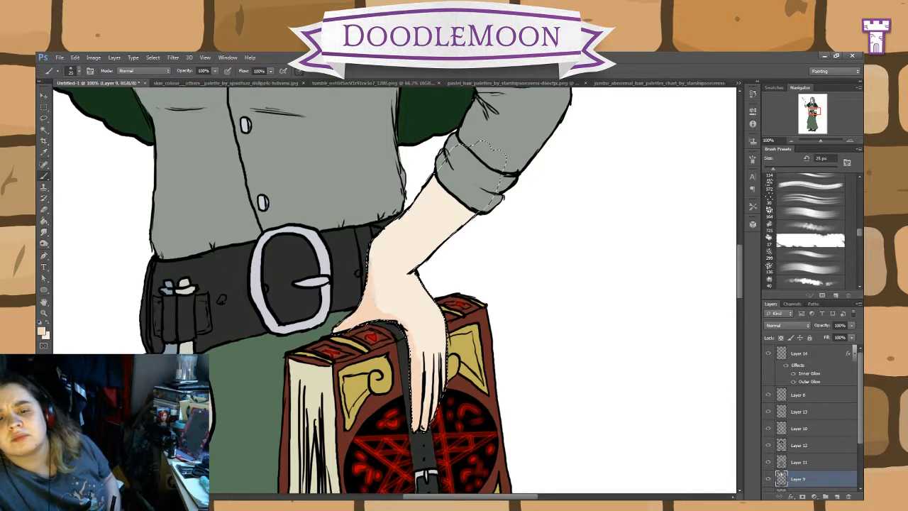
{"action": "mouse_move", "coordinate": [373, 265]}
{"action": "left_mouse_down"}
{"action": "mouse_move", "coordinate": [382, 233]}
{"action": "mouse_move", "coordinate": [424, 206]}
{"action": "left_mouse_up"}
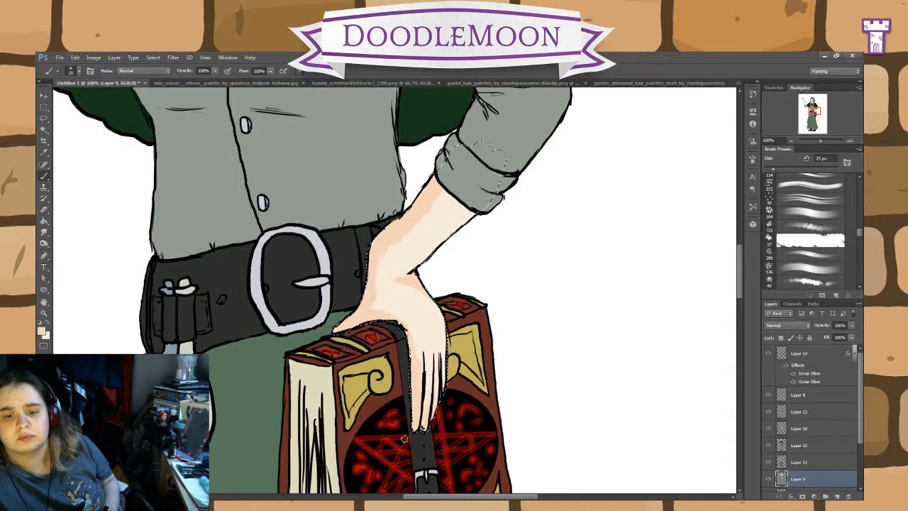
Step: Blend the peach shadows on the face with the 10 px Mixer Brush, and return to the 25 px brush
{"action": "mouse_move", "coordinate": [455, 159]}
{"action": "left_mouse_down"}
{"action": "mouse_move", "coordinate": [487, 372]}
{"action": "mouse_move", "coordinate": [513, 465]}
{"action": "left_mouse_up"}
{"action": "mouse_move", "coordinate": [425, 113]}
{"action": "left_mouse_down"}
{"action": "mouse_move", "coordinate": [503, 277]}
{"action": "mouse_move", "coordinate": [565, 373]}
{"action": "mouse_move", "coordinate": [565, 345]}
{"action": "left_mouse_up"}
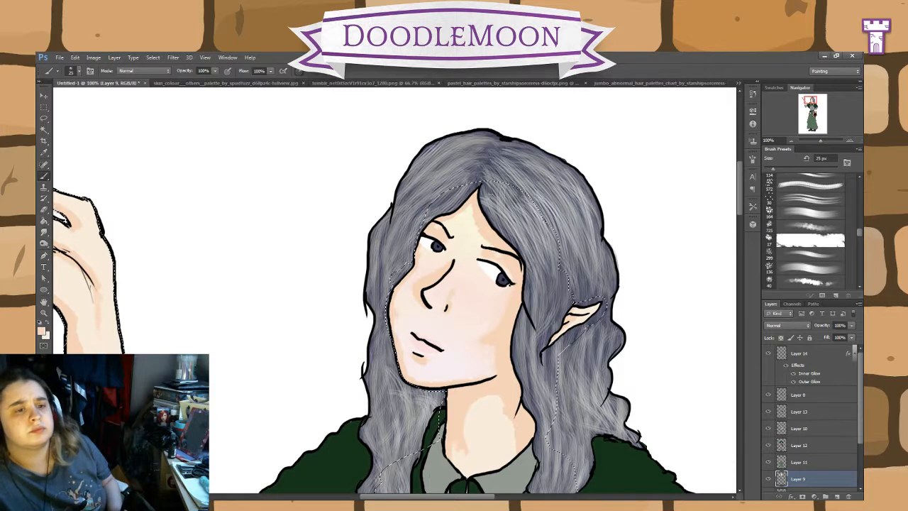
{"action": "right_click", "coordinate": [44, 176]}
{"action": "left_click", "coordinate": [76, 203]}
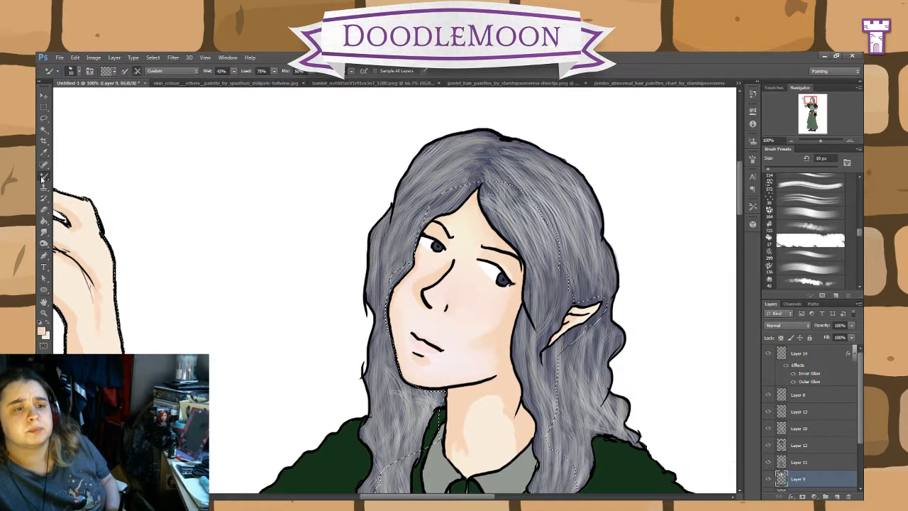
{"action": "left_click", "coordinate": [75, 180]}
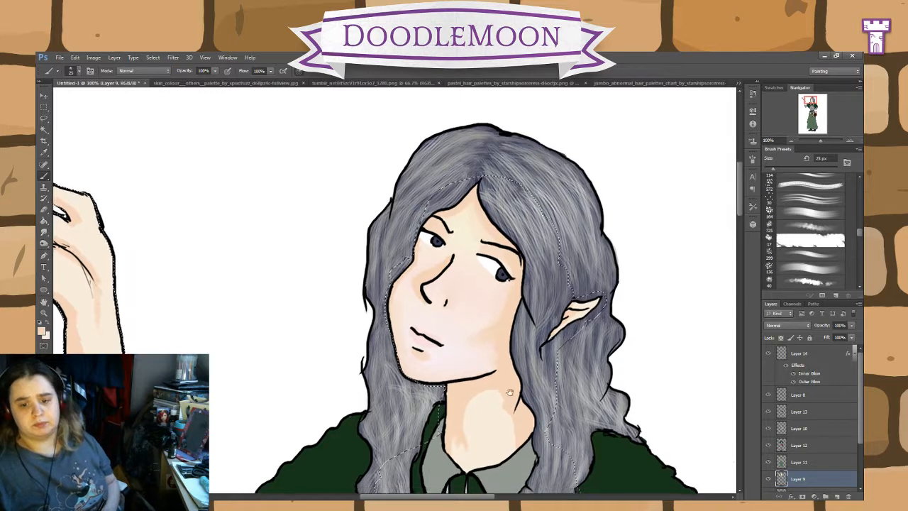
Step: Paint cheek and neck highlights in a paler cream sampled from the skin palette image, and soften the cheek with the 10 px Mixer Brush
{"action": "left_click_drag", "start_coordinate": [520, 421], "coordinate": [488, 340]}
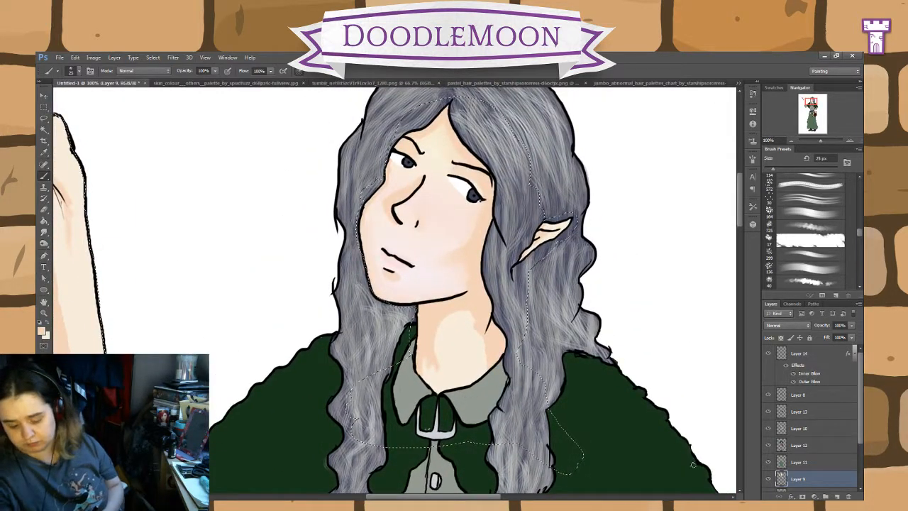
{"action": "left_click", "coordinate": [227, 83]}
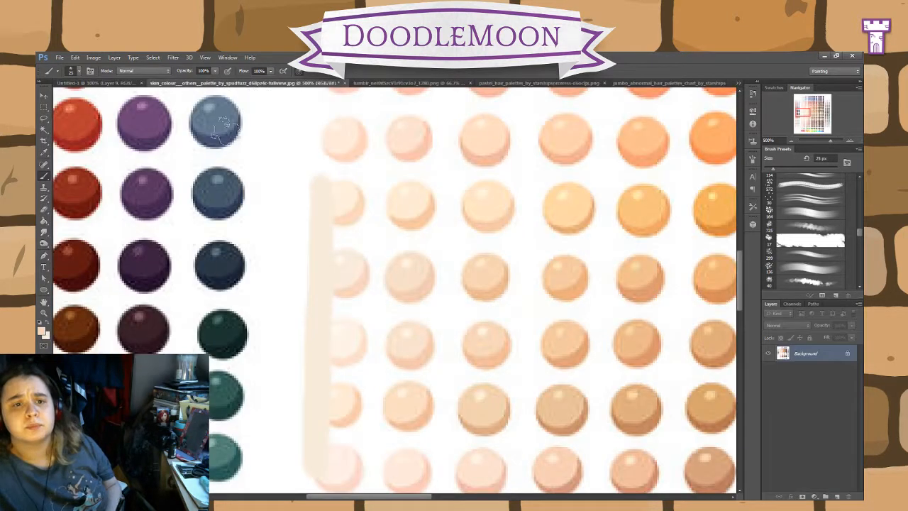
{"action": "left_click", "coordinate": [44, 152]}
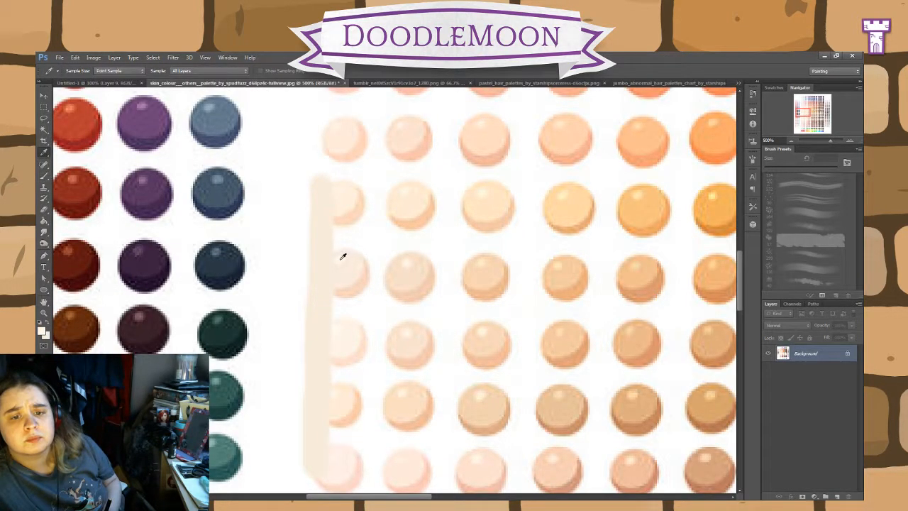
{"action": "left_click", "coordinate": [96, 83]}
{"action": "key", "text": "b"}
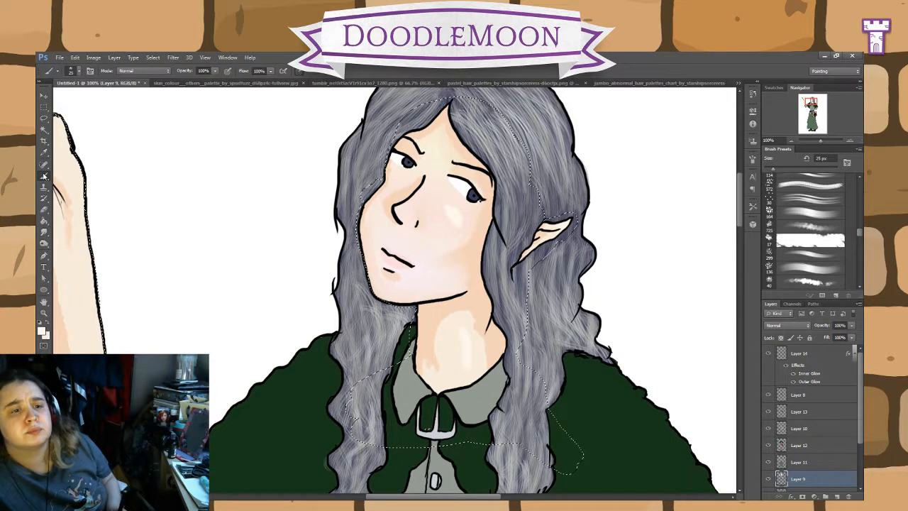
{"action": "left_click", "coordinate": [78, 194]}
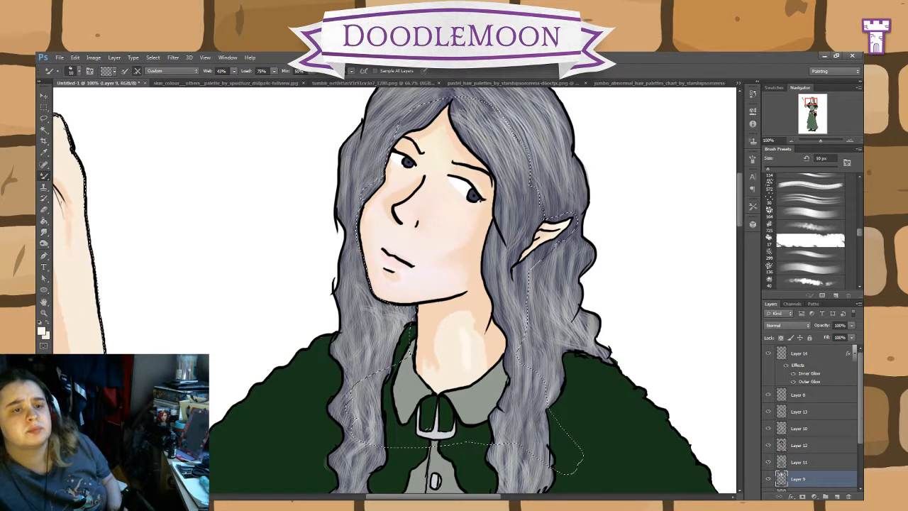
Step: Set the Dodge tool's range to Midtones and give it the 40 px textured brush preset
{"action": "left_click", "coordinate": [44, 244]}
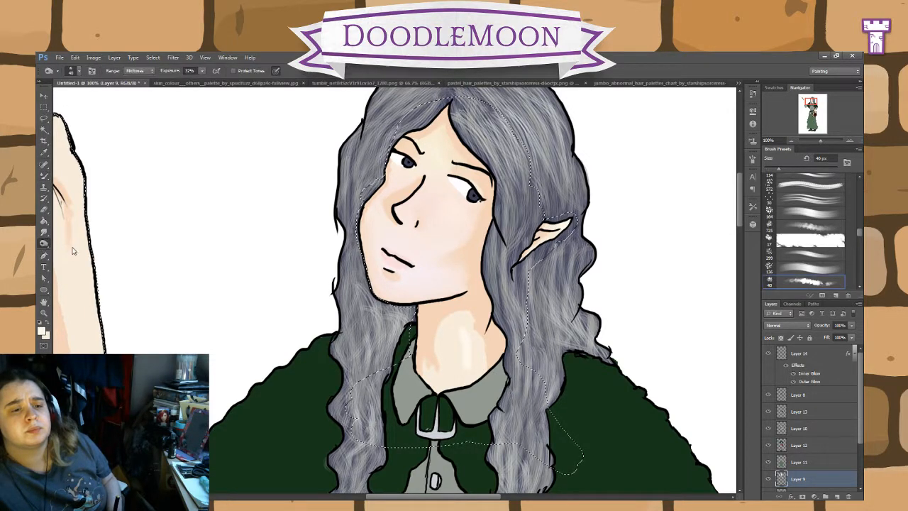
{"action": "left_click", "coordinate": [75, 244]}
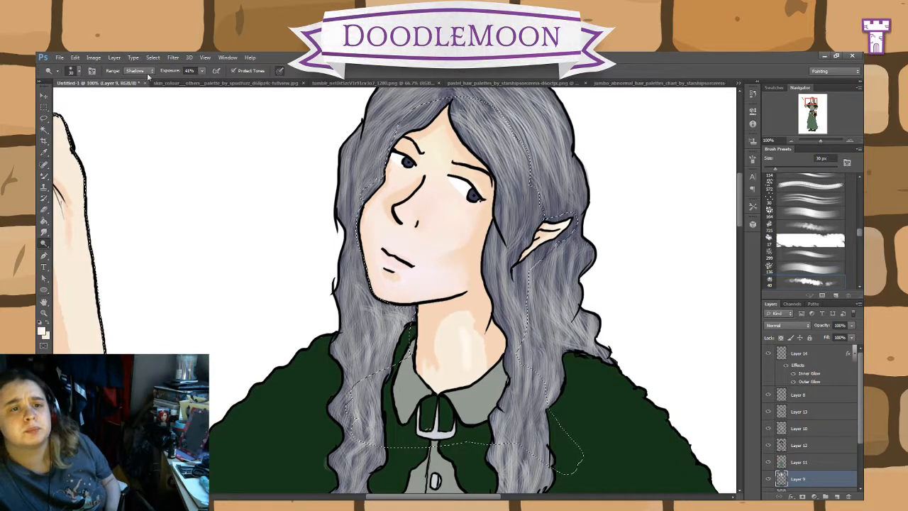
{"action": "key", "text": "alt+shift+m"}
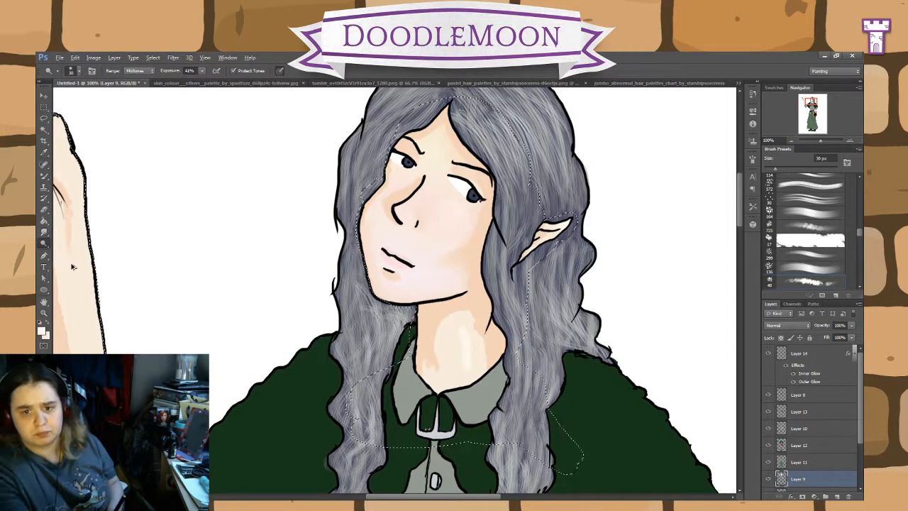
{"action": "left_click", "coordinate": [775, 281]}
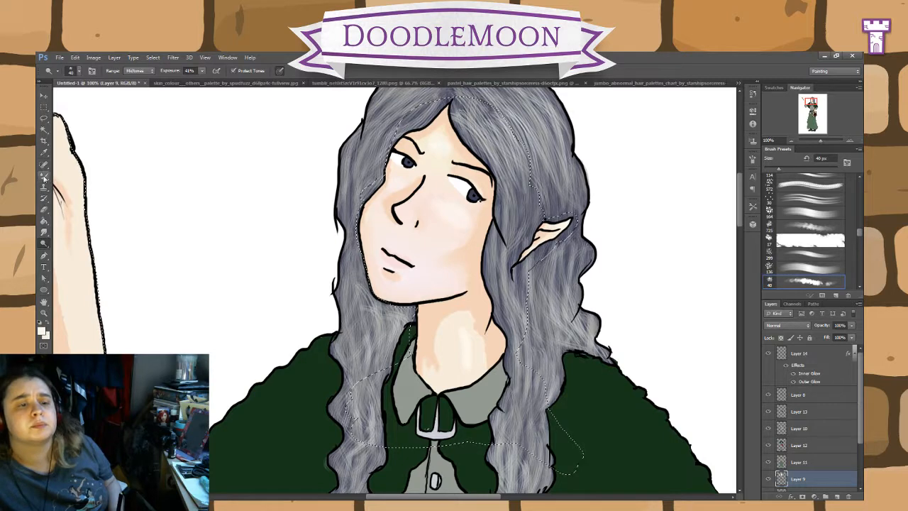
Step: Paint pale cream highlights on the raised forearm and on the arm and hand holding the book, using the 25 px brush
{"action": "left_click", "coordinate": [44, 175]}
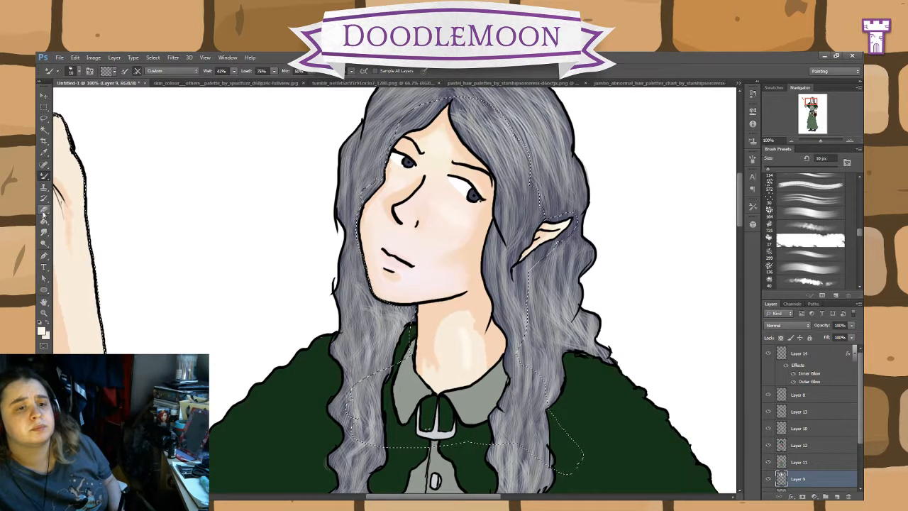
{"action": "key", "text": "shift+b"}
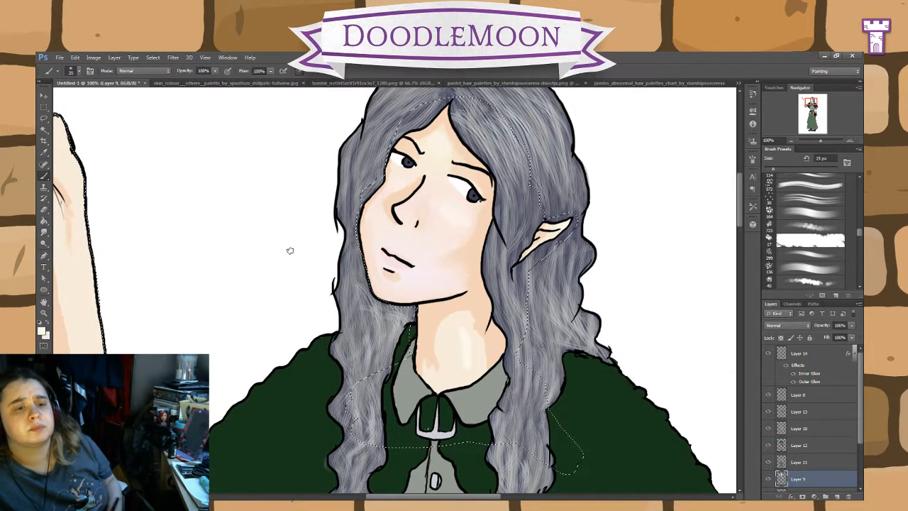
{"action": "left_click_drag", "start_coordinate": [305, 231], "coordinate": [386, 264]}
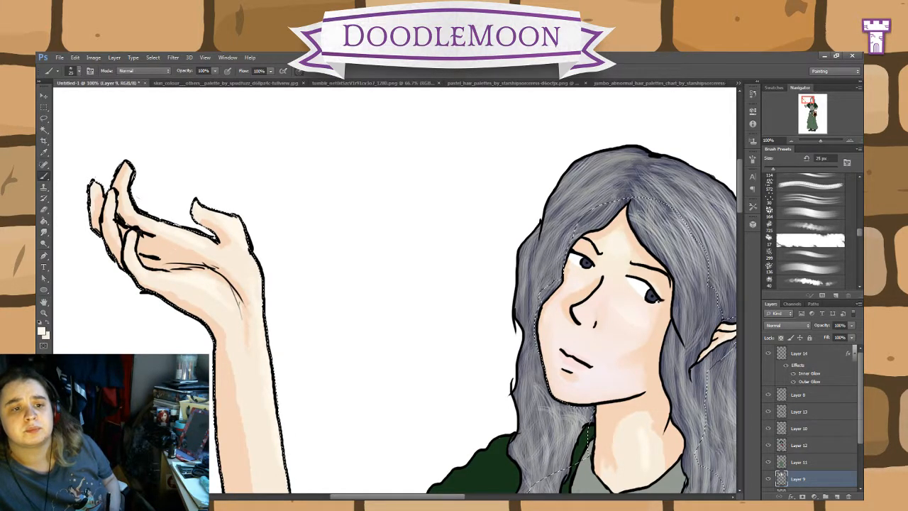
{"action": "scroll", "coordinate": [241, 227], "scroll_direction": "down", "scroll_amount": 5}
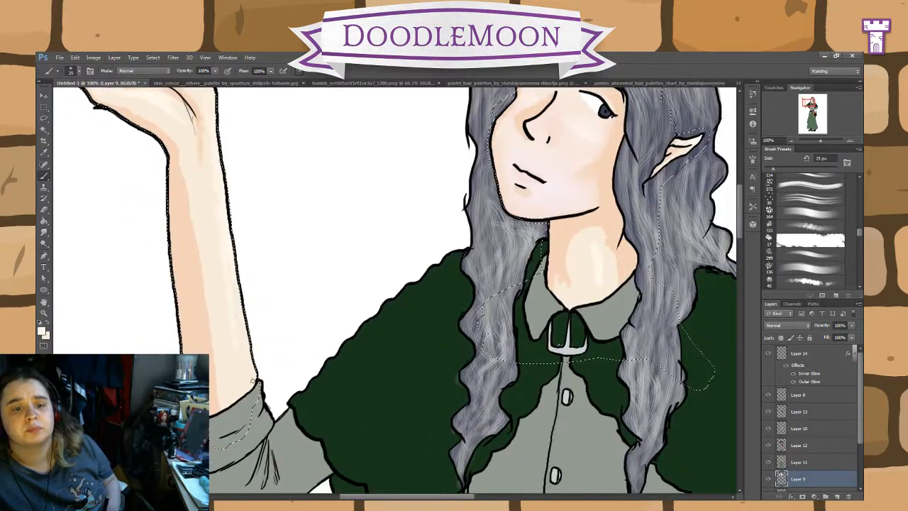
{"action": "left_click_drag", "start_coordinate": [493, 426], "coordinate": [347, 236]}
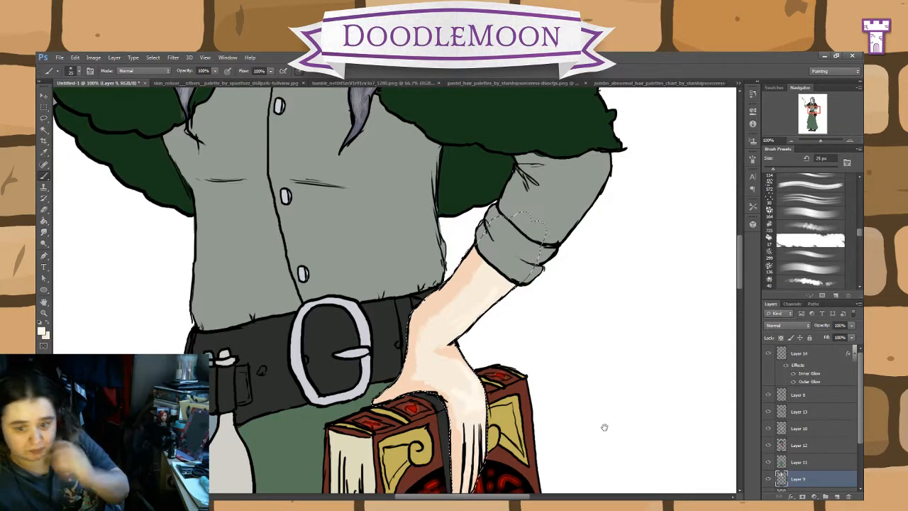
{"action": "left_click", "coordinate": [45, 243]}
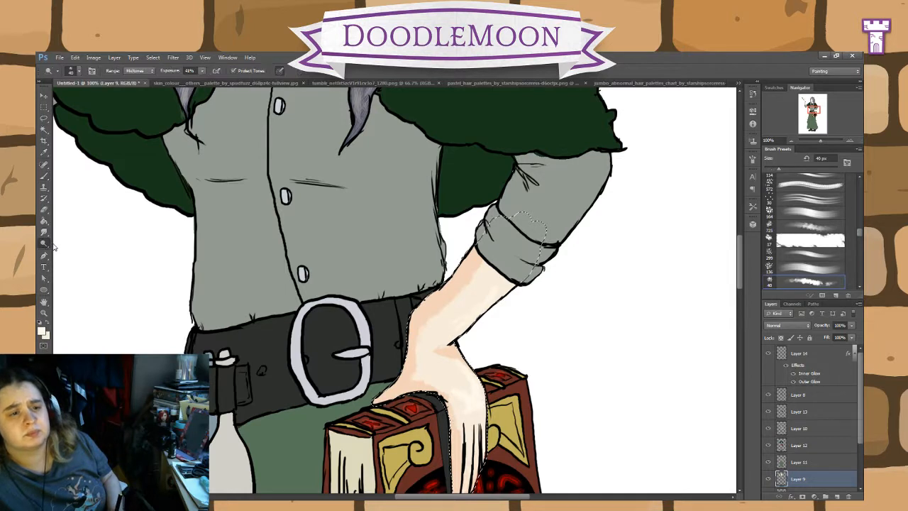
{"action": "left_click", "coordinate": [44, 176]}
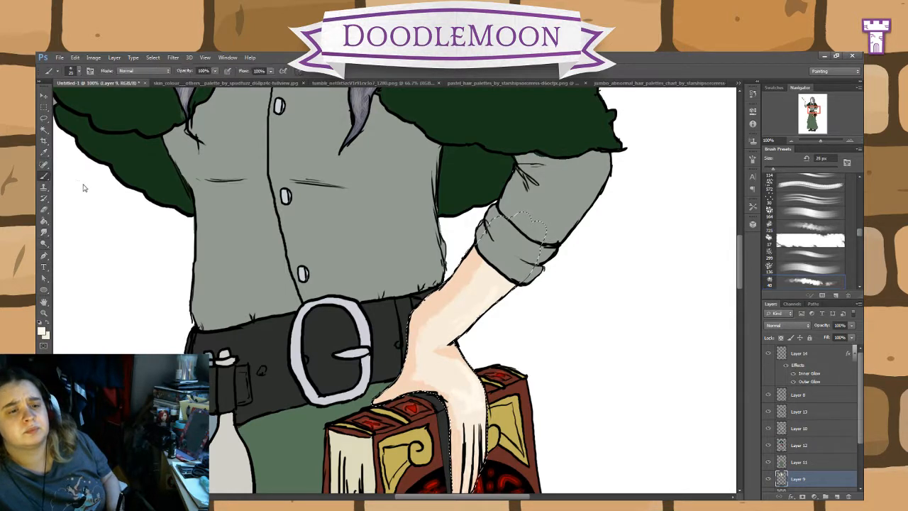
{"action": "left_click", "coordinate": [87, 202]}
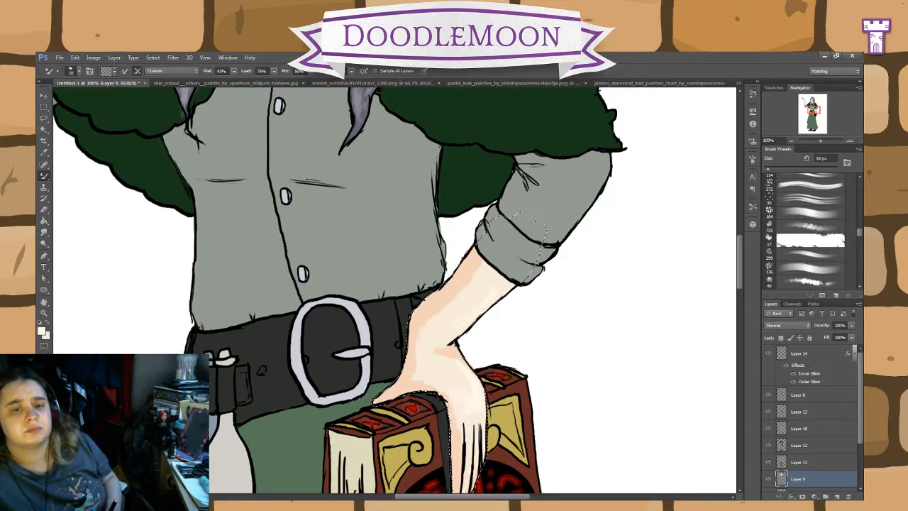
Step: Select the grey shirt area on Layer 11 with the Magic Wand
{"action": "left_click", "coordinate": [802, 462]}
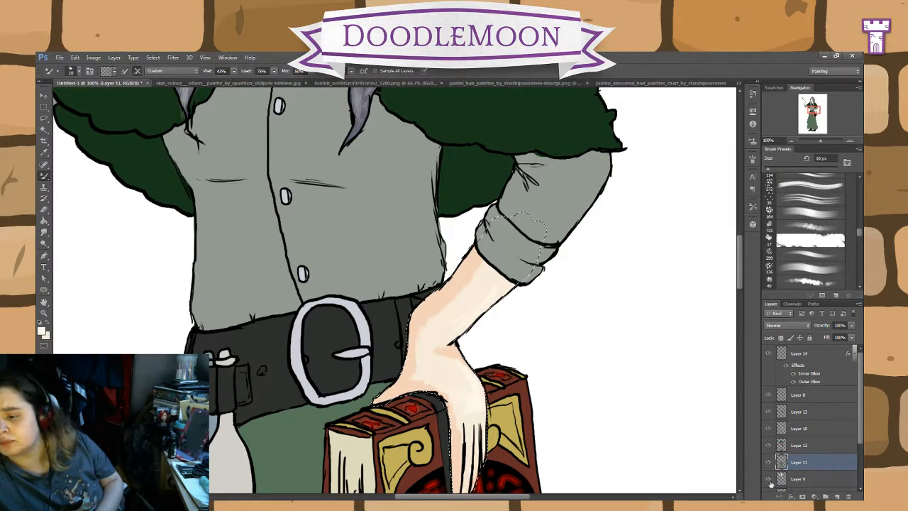
{"action": "left_click", "coordinate": [44, 129]}
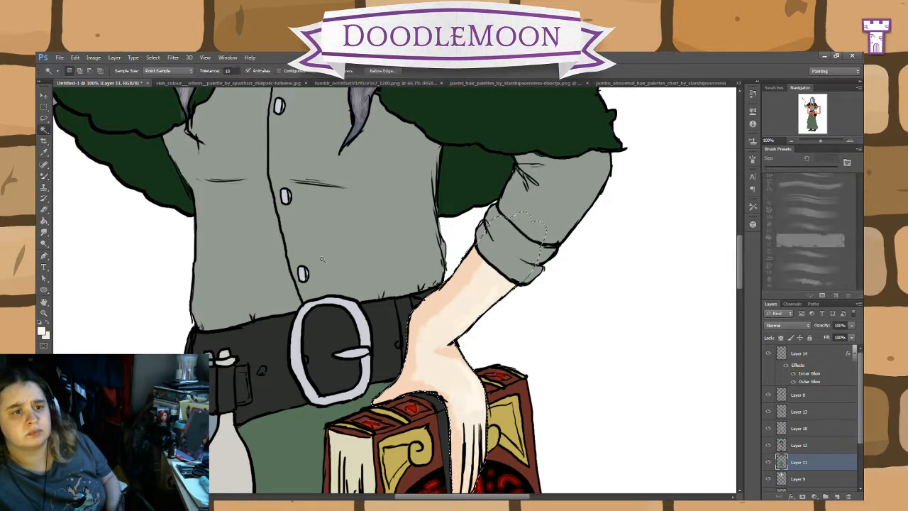
{"action": "left_click", "coordinate": [647, 365]}
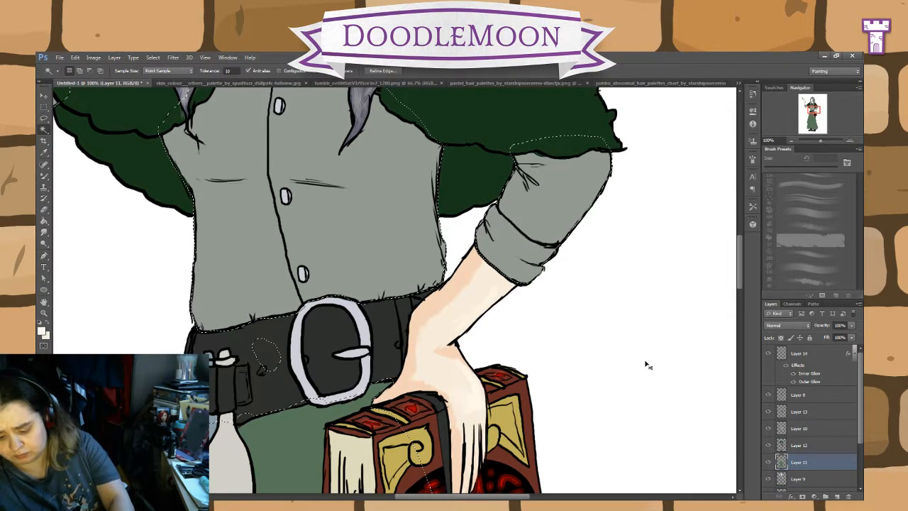
{"action": "left_click_drag", "start_coordinate": [440, 325], "coordinate": [577, 463]}
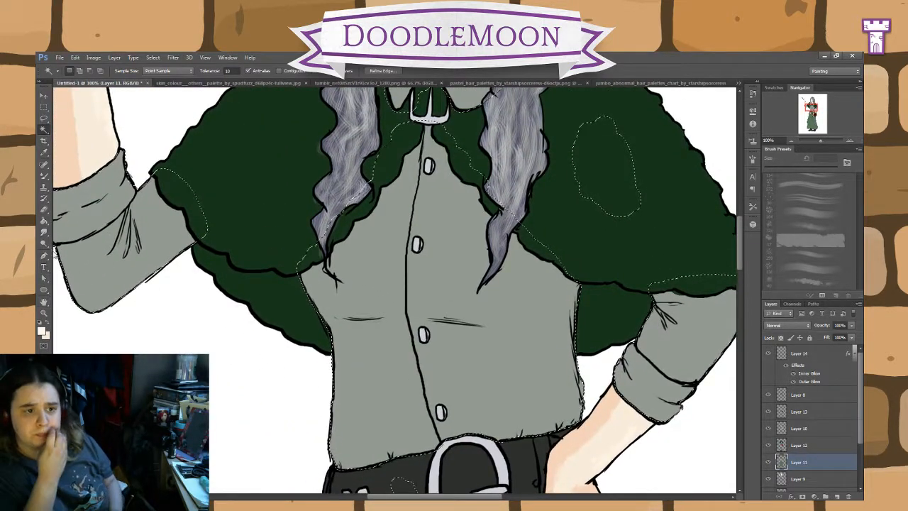
Step: Sample the shirt's grey, change the foreground colour to a darker grey-green, and return to the 25 px brush
{"action": "left_click", "coordinate": [44, 153]}
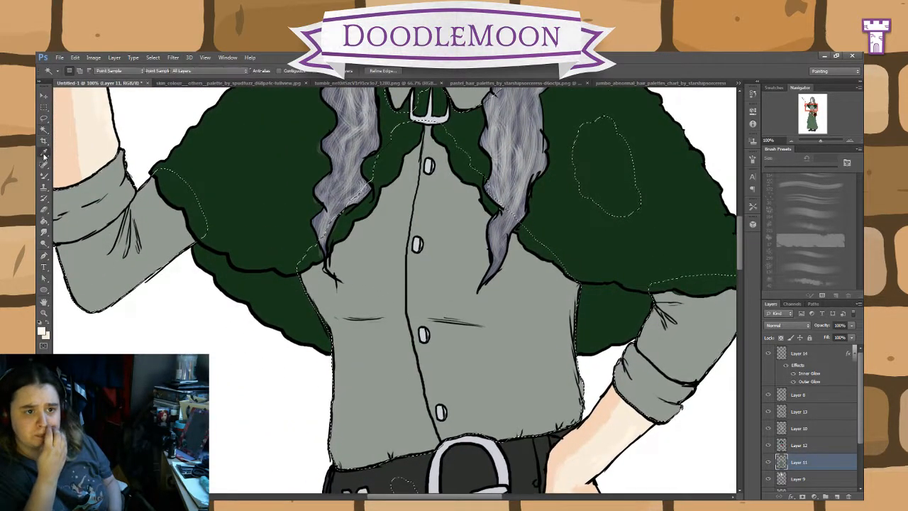
{"action": "left_click", "coordinate": [383, 358]}
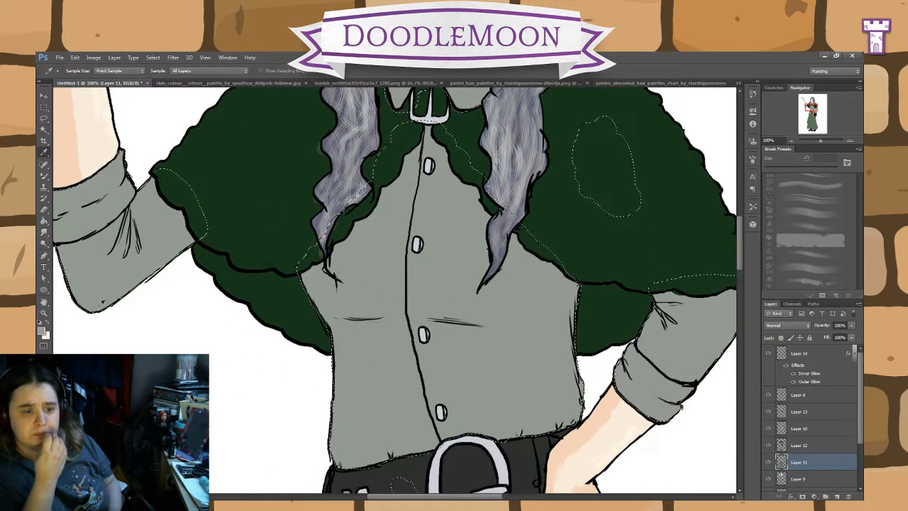
{"action": "left_click", "coordinate": [42, 332]}
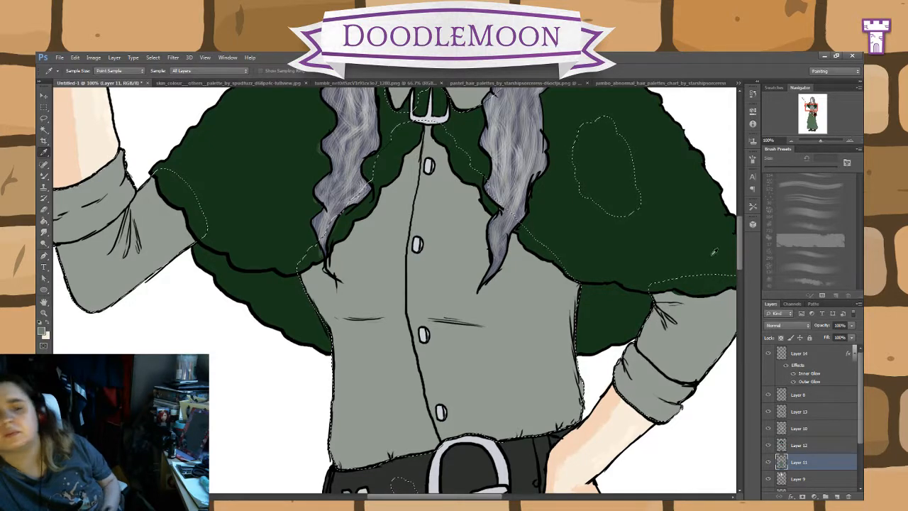
{"action": "left_click", "coordinate": [44, 176]}
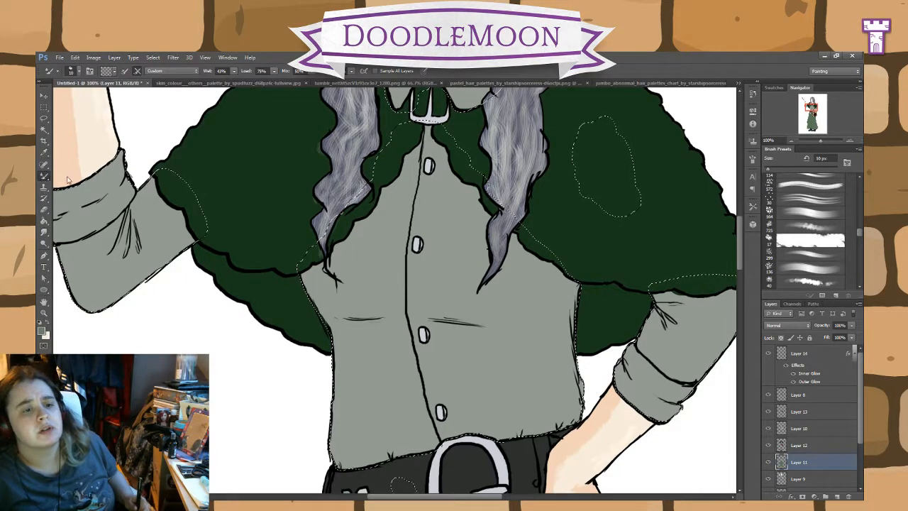
{"action": "key", "text": "shift+b"}
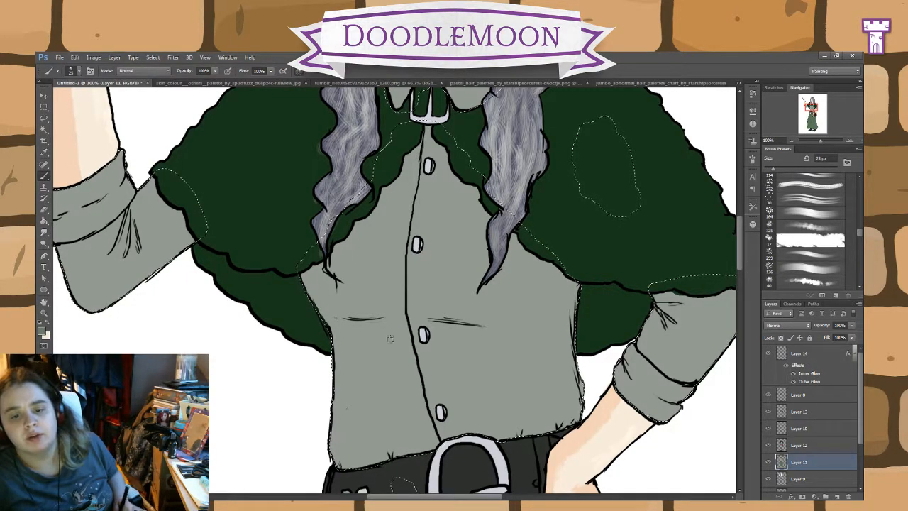
{"action": "mouse_move", "coordinate": [382, 328]}
{"action": "left_mouse_down"}
{"action": "mouse_move", "coordinate": [342, 321]}
{"action": "mouse_move", "coordinate": [396, 320]}
{"action": "left_mouse_up"}
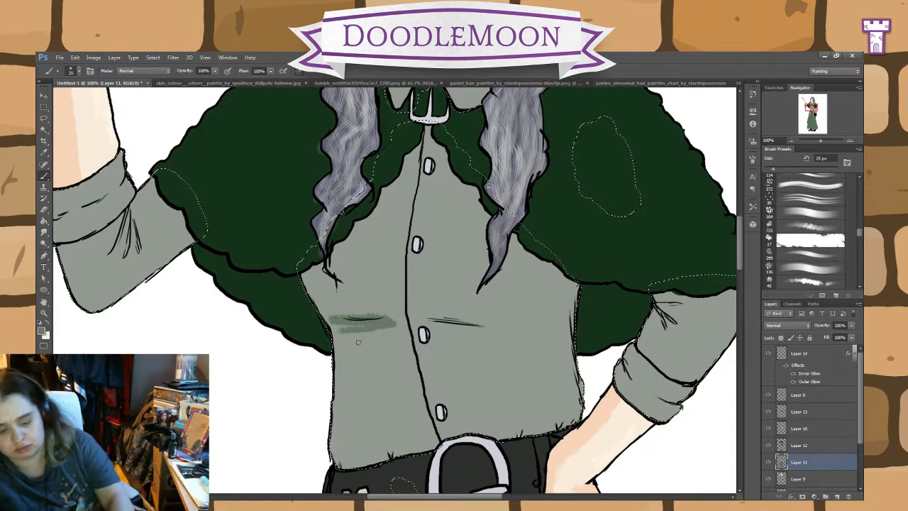
{"action": "key", "text": "ctrl+z"}
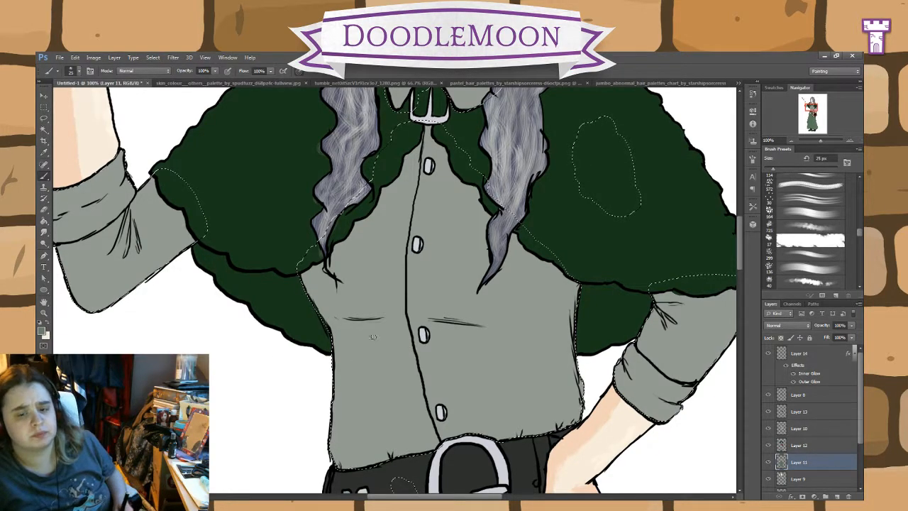
{"action": "mouse_move", "coordinate": [369, 325]}
{"action": "left_mouse_down"}
{"action": "mouse_move", "coordinate": [405, 326]}
{"action": "mouse_move", "coordinate": [342, 324]}
{"action": "mouse_move", "coordinate": [360, 322]}
{"action": "left_mouse_up"}
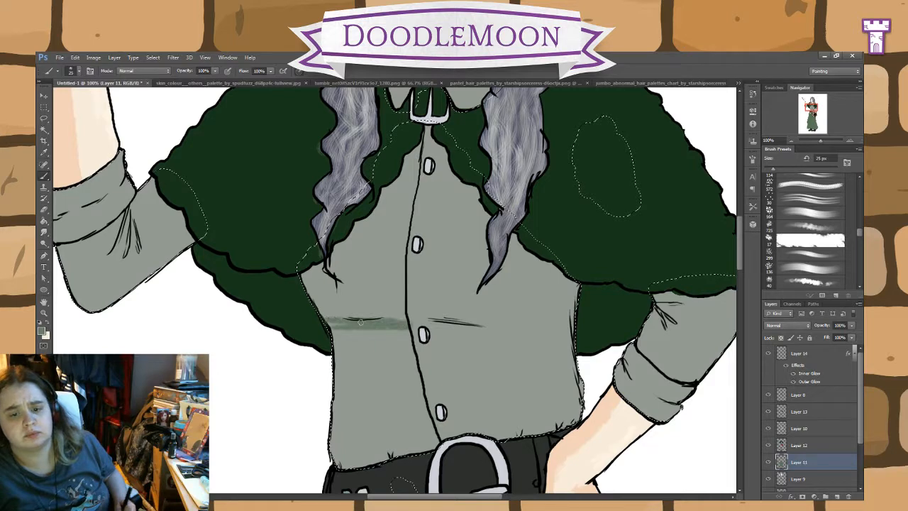
{"action": "key", "text": "ctrl+z"}
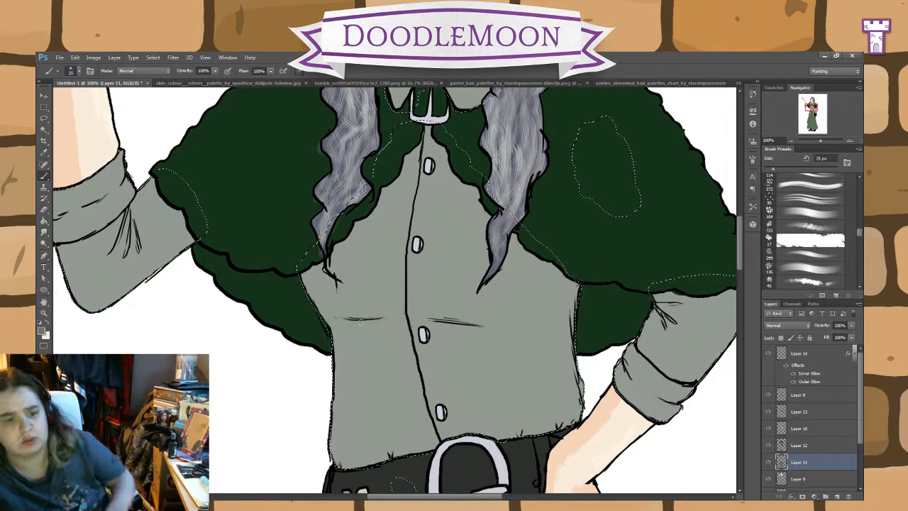
Step: Shade the shirt below the bust fold and along the cape edges and hair tip with the 40 px Burn tool, Midtones at 32% exposure
{"action": "left_click", "coordinate": [44, 243]}
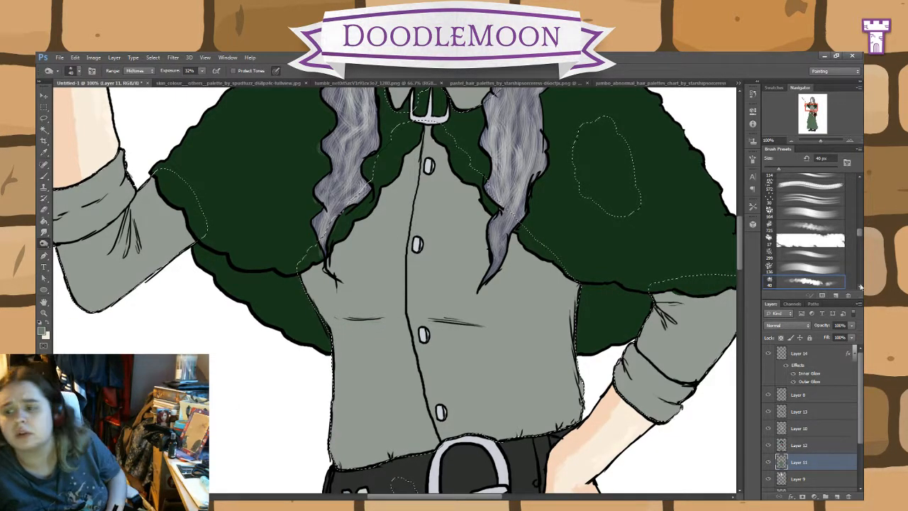
{"action": "mouse_move", "coordinate": [386, 334]}
{"action": "left_mouse_down"}
{"action": "mouse_move", "coordinate": [332, 321]}
{"action": "mouse_move", "coordinate": [435, 330]}
{"action": "mouse_move", "coordinate": [419, 321]}
{"action": "mouse_move", "coordinate": [484, 338]}
{"action": "mouse_move", "coordinate": [387, 322]}
{"action": "mouse_move", "coordinate": [400, 319]}
{"action": "mouse_move", "coordinate": [349, 325]}
{"action": "mouse_move", "coordinate": [312, 296]}
{"action": "mouse_move", "coordinate": [341, 337]}
{"action": "mouse_move", "coordinate": [372, 332]}
{"action": "mouse_move", "coordinate": [337, 343]}
{"action": "mouse_move", "coordinate": [338, 472]}
{"action": "left_mouse_up"}
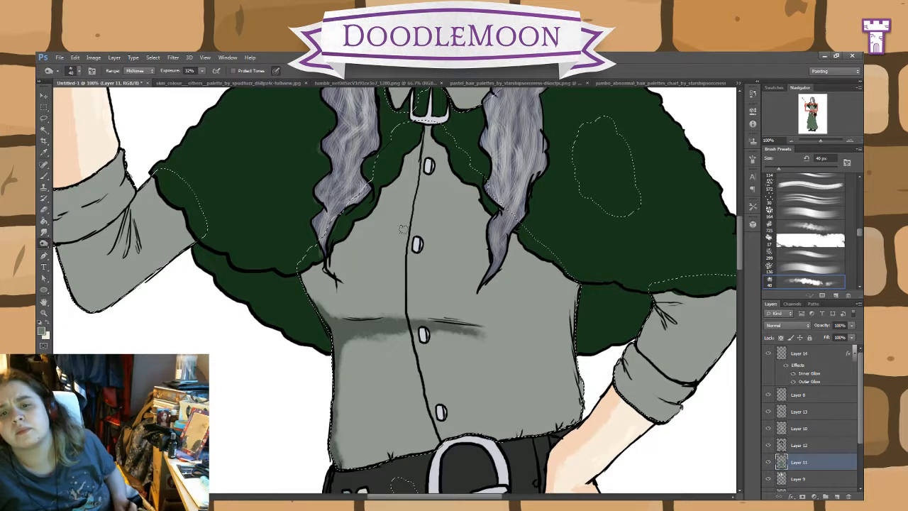
{"action": "mouse_move", "coordinate": [577, 285]}
{"action": "left_mouse_down"}
{"action": "mouse_move", "coordinate": [534, 261]}
{"action": "mouse_move", "coordinate": [447, 177]}
{"action": "mouse_move", "coordinate": [430, 131]}
{"action": "mouse_move", "coordinate": [486, 207]}
{"action": "mouse_move", "coordinate": [489, 245]}
{"action": "mouse_move", "coordinate": [472, 295]}
{"action": "left_mouse_up"}
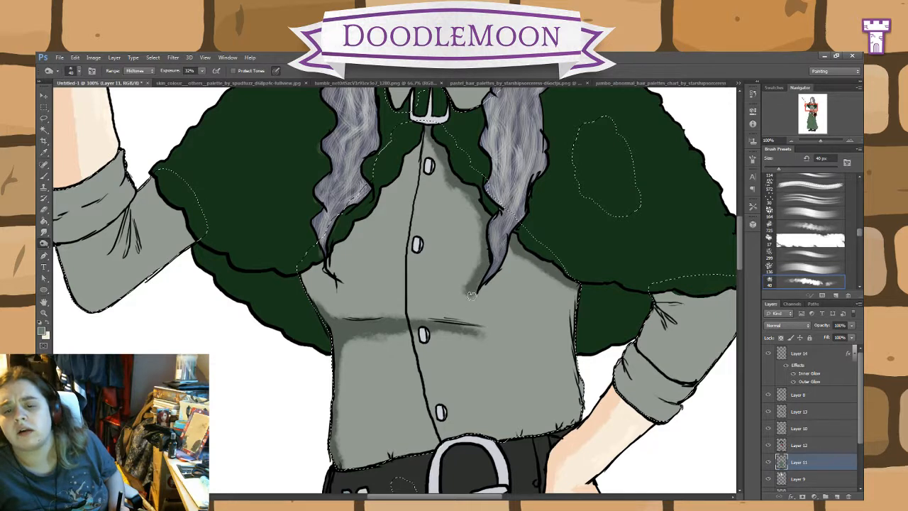
{"action": "mouse_move", "coordinate": [413, 145]}
{"action": "left_mouse_down"}
{"action": "mouse_move", "coordinate": [401, 185]}
{"action": "mouse_move", "coordinate": [366, 217]}
{"action": "mouse_move", "coordinate": [350, 213]}
{"action": "left_mouse_up"}
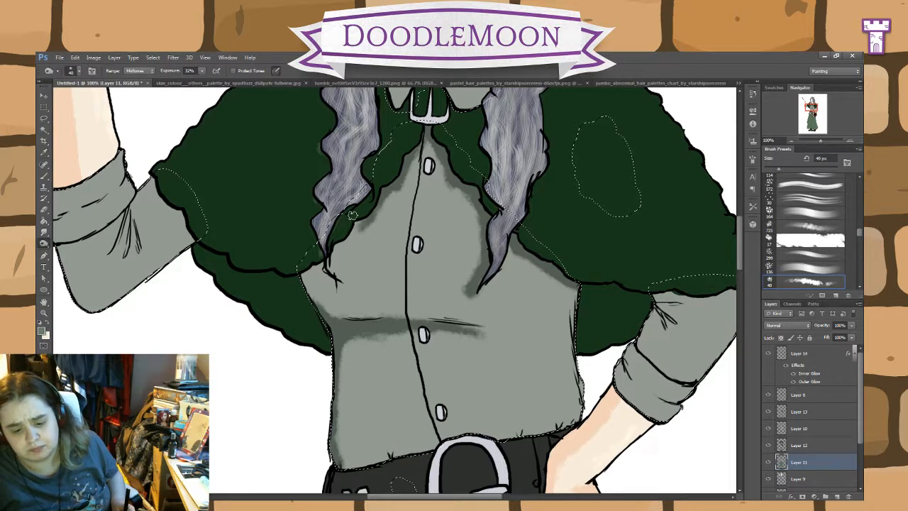
{"action": "mouse_move", "coordinate": [355, 220]}
{"action": "left_mouse_down"}
{"action": "mouse_move", "coordinate": [300, 286]}
{"action": "mouse_move", "coordinate": [339, 322]}
{"action": "mouse_move", "coordinate": [305, 281]}
{"action": "mouse_move", "coordinate": [322, 317]}
{"action": "mouse_move", "coordinate": [312, 308]}
{"action": "left_mouse_up"}
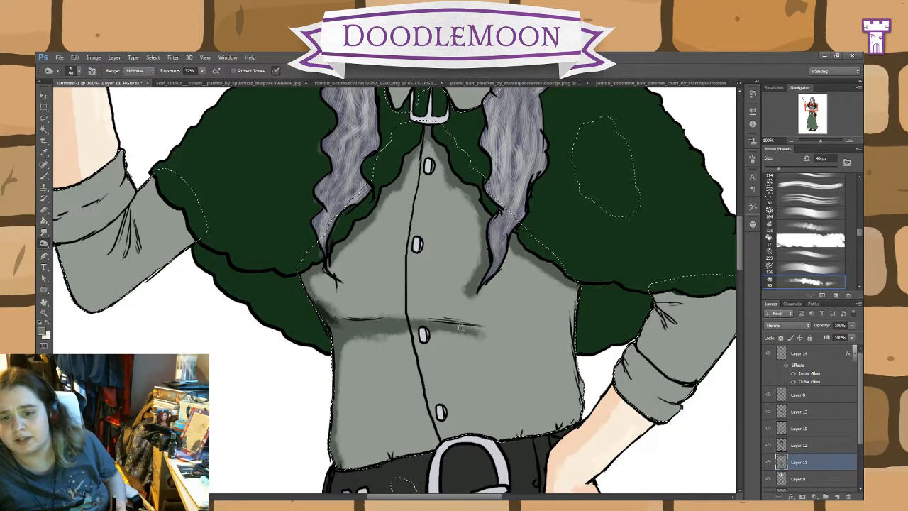
Step: Extend the burned shadow along the bust fold across the shirt front, and return to the 25 px brush
{"action": "left_click_drag", "start_coordinate": [462, 328], "coordinate": [500, 334]}
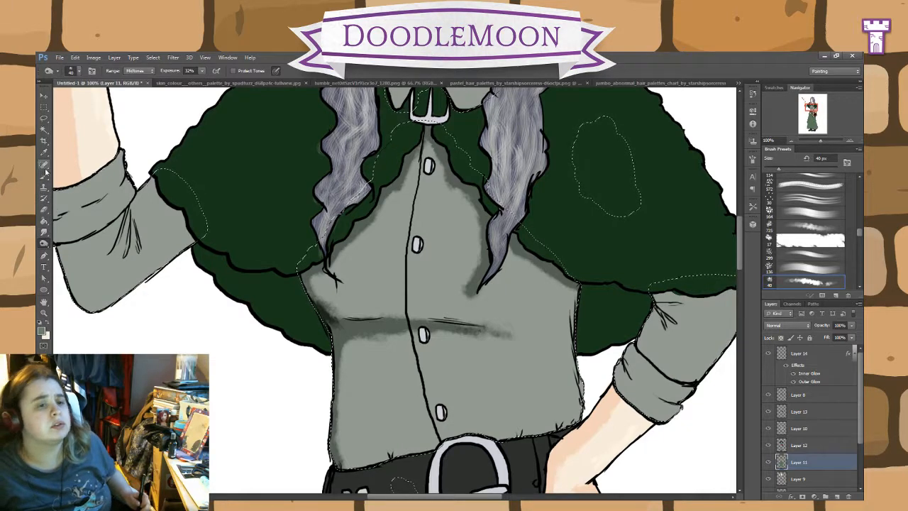
{"action": "key", "text": "i"}
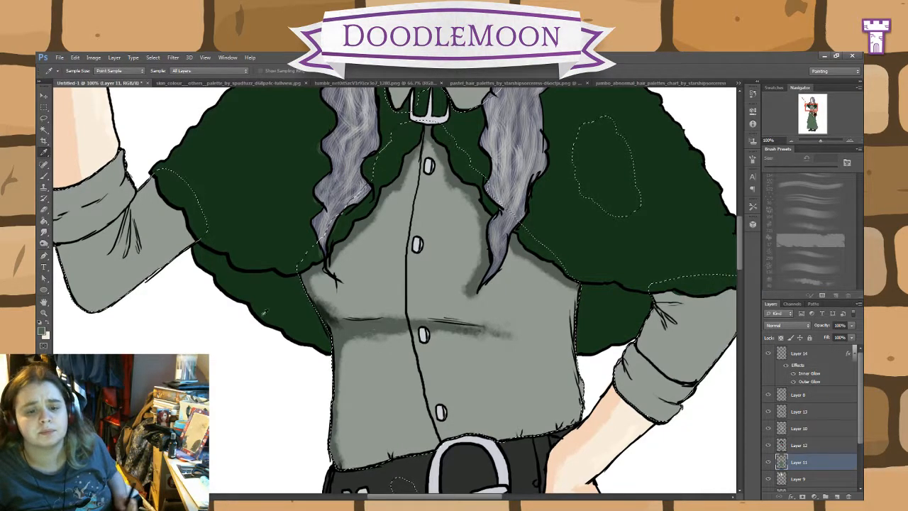
{"action": "left_click", "coordinate": [44, 178]}
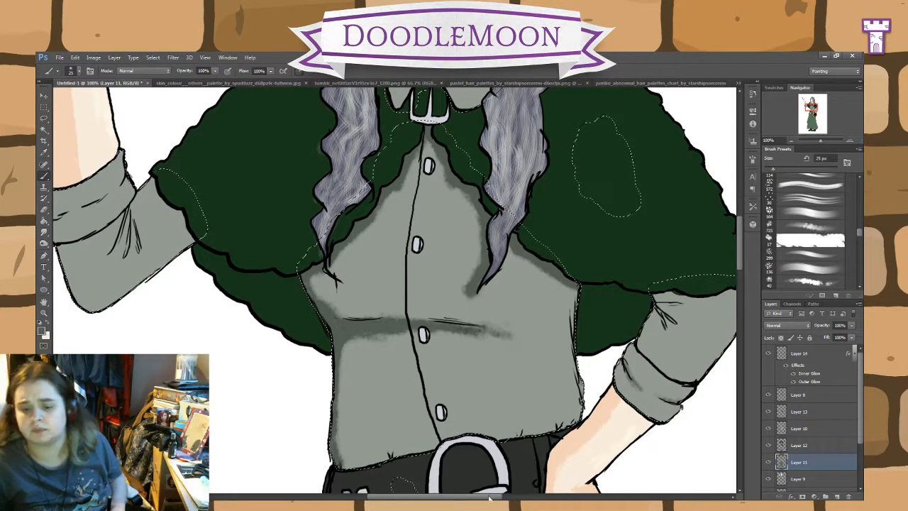
Step: Paint grey-green shadows on the bent arm's sleeve beneath the cape hem, along the creases, and around the rolled cuff
{"action": "scroll", "coordinate": [395, 291], "scroll_direction": "right", "scroll_amount": 2}
{"action": "scroll", "coordinate": [395, 291], "scroll_direction": "right", "scroll_amount": 3}
{"action": "mouse_move", "coordinate": [565, 319]}
{"action": "left_mouse_down"}
{"action": "mouse_move", "coordinate": [548, 302]}
{"action": "mouse_move", "coordinate": [556, 298]}
{"action": "left_mouse_up"}
{"action": "left_click_drag", "start_coordinate": [489, 299], "coordinate": [466, 311]}
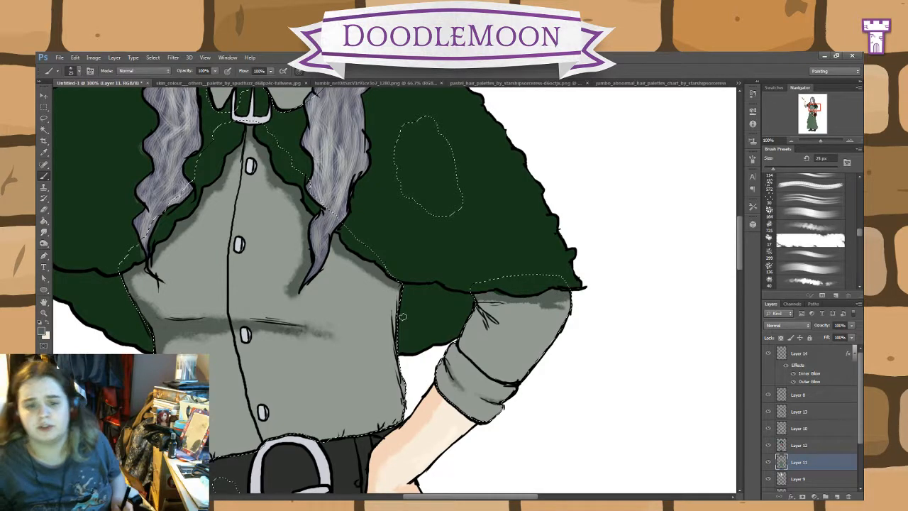
{"action": "key", "text": "ctrl+z"}
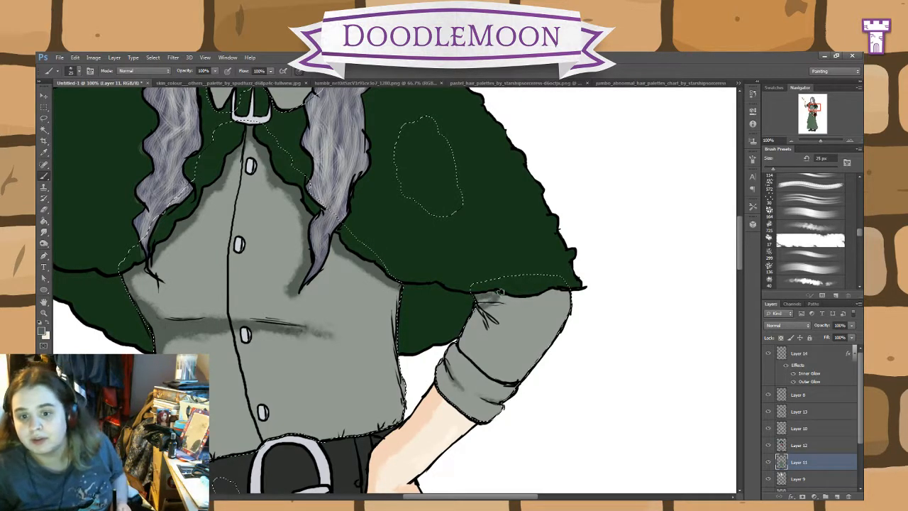
{"action": "left_click_drag", "start_coordinate": [498, 298], "coordinate": [549, 294]}
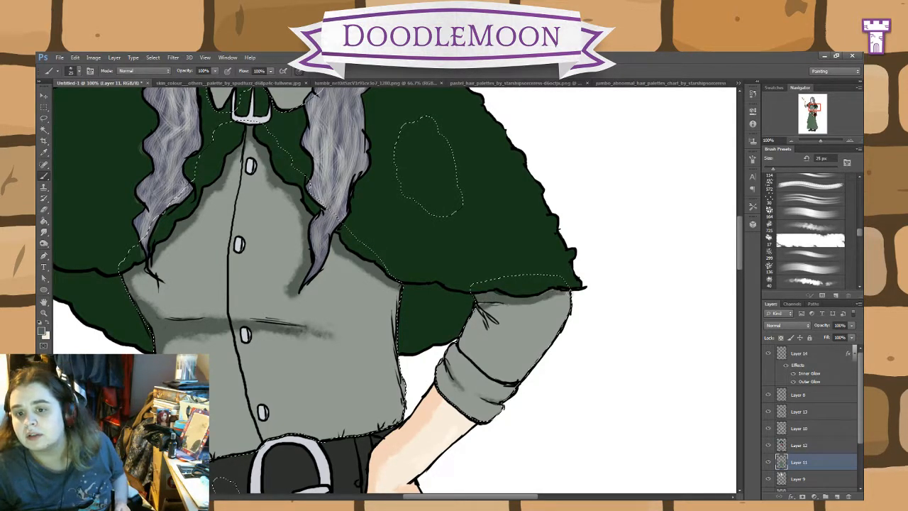
{"action": "mouse_move", "coordinate": [485, 304]}
{"action": "left_mouse_down"}
{"action": "mouse_move", "coordinate": [462, 332]}
{"action": "mouse_move", "coordinate": [480, 318]}
{"action": "mouse_move", "coordinate": [504, 329]}
{"action": "left_mouse_up"}
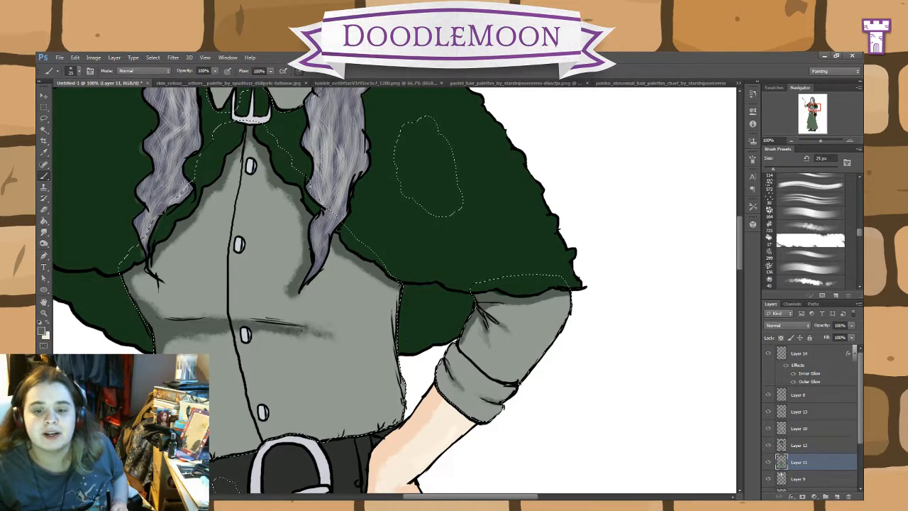
{"action": "mouse_move", "coordinate": [474, 366]}
{"action": "left_mouse_down"}
{"action": "mouse_move", "coordinate": [493, 376]}
{"action": "mouse_move", "coordinate": [463, 353]}
{"action": "mouse_move", "coordinate": [498, 377]}
{"action": "left_mouse_up"}
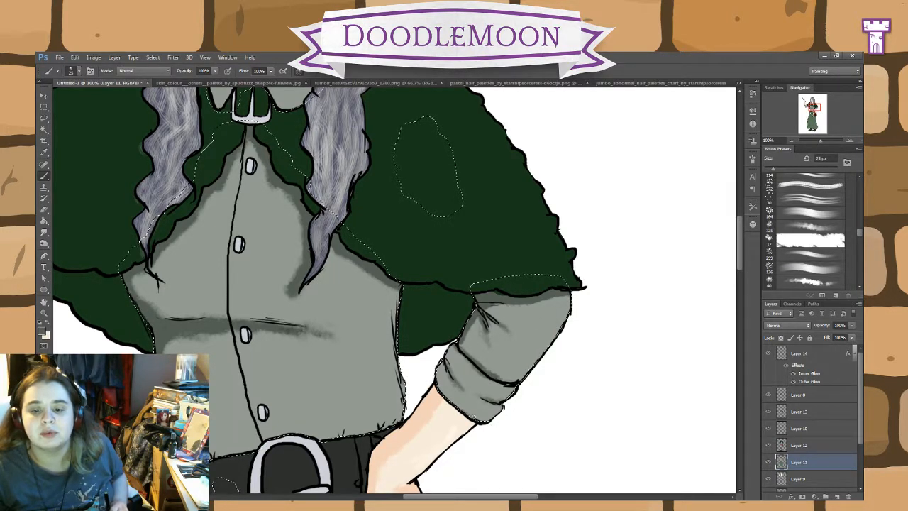
{"action": "left_click_drag", "start_coordinate": [487, 419], "coordinate": [436, 383]}
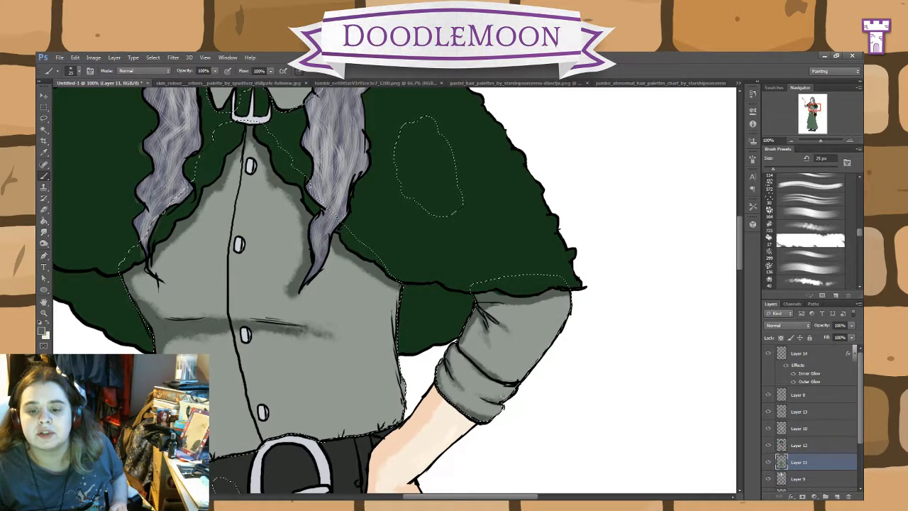
{"action": "left_click_drag", "start_coordinate": [502, 408], "coordinate": [490, 418]}
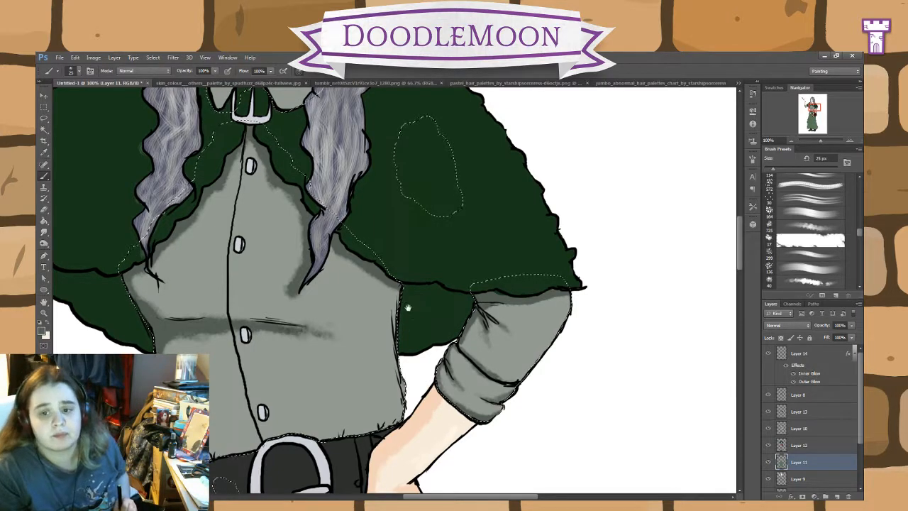
Step: Paint grey-green shadows on the raised arm's sleeve along the elbow's lower edge, the cuff folds, and the crease lines
{"action": "left_click_drag", "start_coordinate": [407, 308], "coordinate": [576, 369]}
{"action": "left_click_drag", "start_coordinate": [330, 359], "coordinate": [558, 354]}
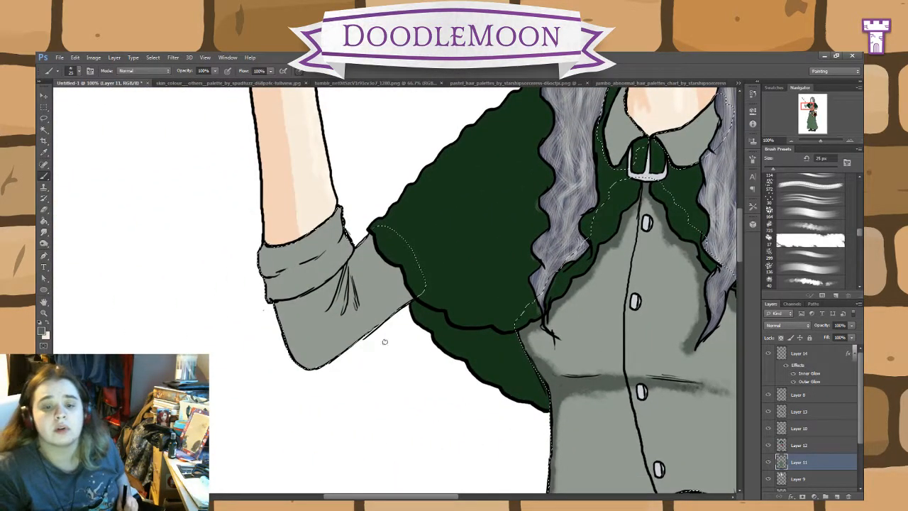
{"action": "mouse_move", "coordinate": [305, 359]}
{"action": "left_mouse_down"}
{"action": "mouse_move", "coordinate": [278, 311]}
{"action": "mouse_move", "coordinate": [312, 364]}
{"action": "left_mouse_up"}
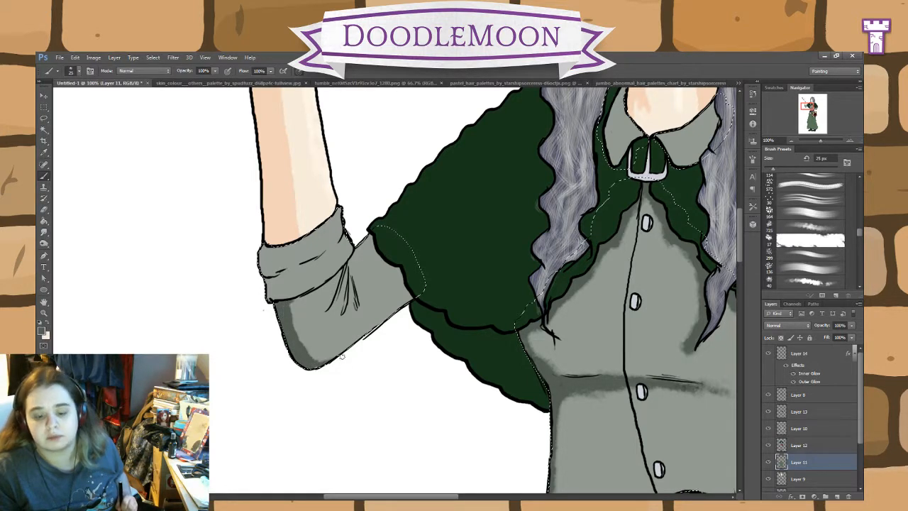
{"action": "left_click_drag", "start_coordinate": [310, 369], "coordinate": [392, 315]}
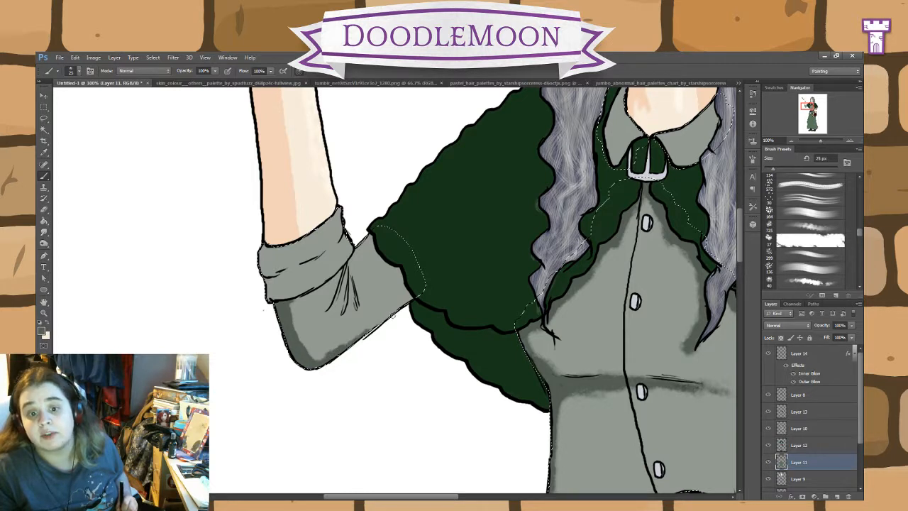
{"action": "mouse_move", "coordinate": [316, 360]}
{"action": "left_mouse_down"}
{"action": "mouse_move", "coordinate": [296, 342]}
{"action": "mouse_move", "coordinate": [316, 356]}
{"action": "left_mouse_up"}
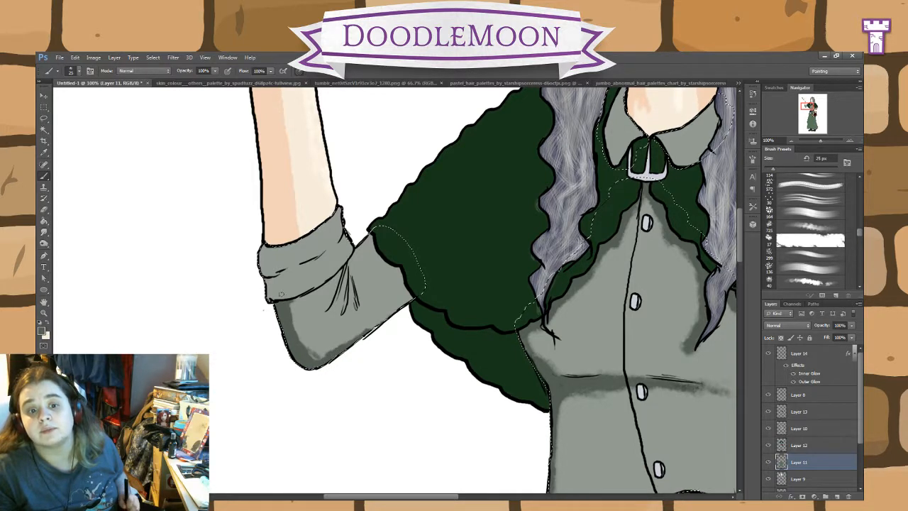
{"action": "left_click_drag", "start_coordinate": [302, 266], "coordinate": [274, 275]}
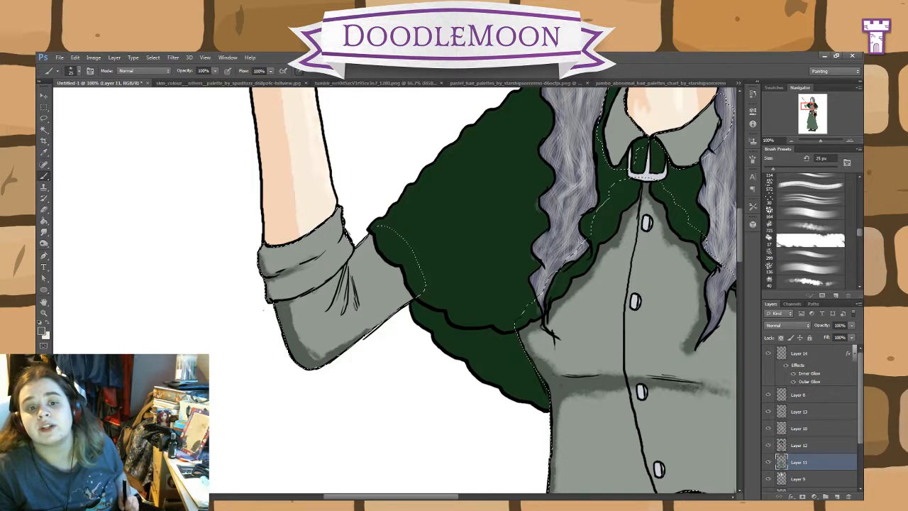
{"action": "mouse_move", "coordinate": [344, 274]}
{"action": "left_mouse_down"}
{"action": "mouse_move", "coordinate": [324, 315]}
{"action": "mouse_move", "coordinate": [348, 284]}
{"action": "mouse_move", "coordinate": [357, 308]}
{"action": "mouse_move", "coordinate": [350, 269]}
{"action": "mouse_move", "coordinate": [330, 253]}
{"action": "left_mouse_up"}
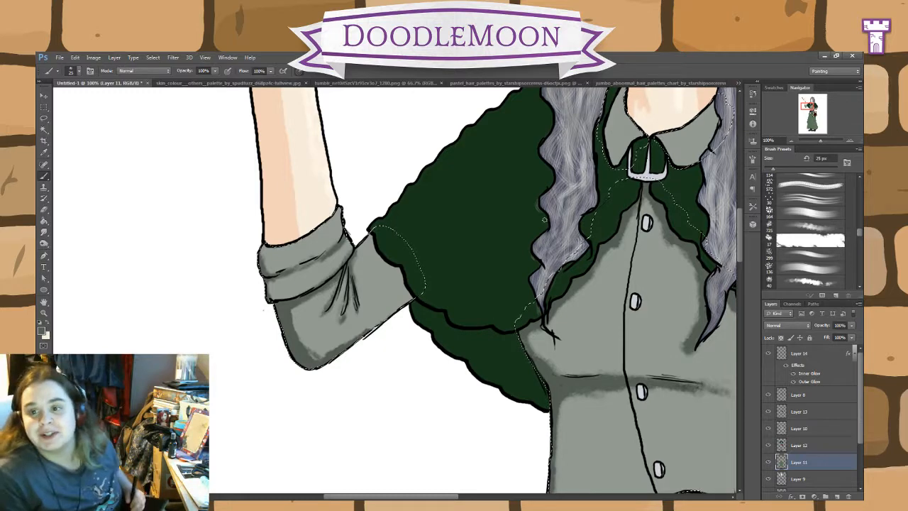
Step: Shade the collar, the shirt's side edges, and the gathers above the belt with the 25 px brush
{"action": "left_click_drag", "start_coordinate": [665, 142], "coordinate": [438, 295]}
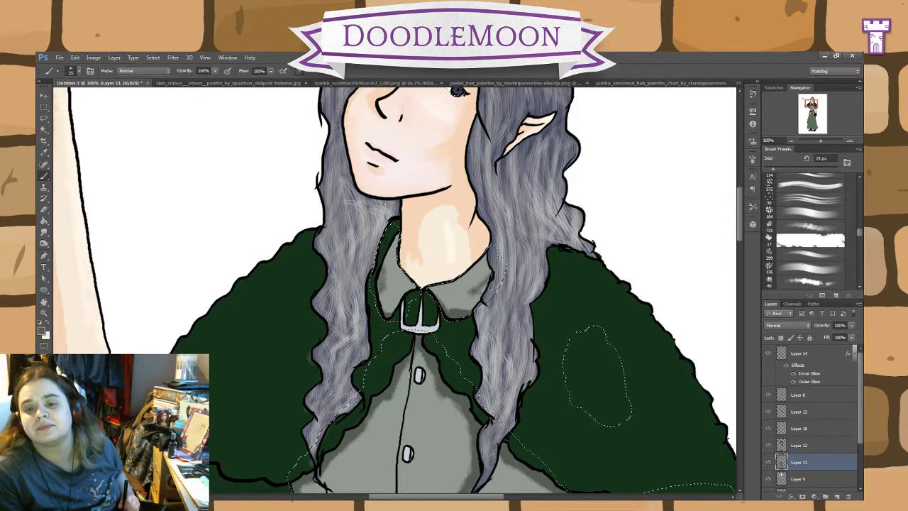
{"action": "scroll", "coordinate": [564, 398], "scroll_direction": "down", "scroll_amount": 6}
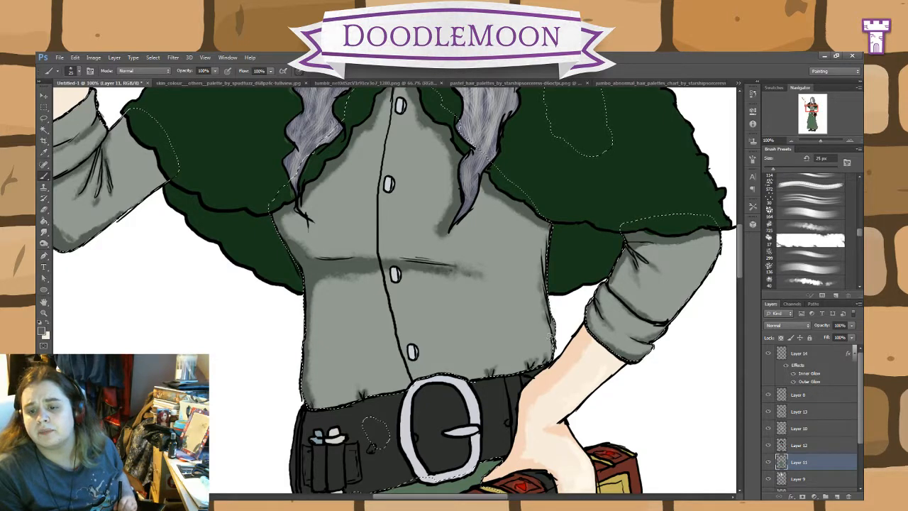
{"action": "left_click_drag", "start_coordinate": [591, 410], "coordinate": [564, 476]}
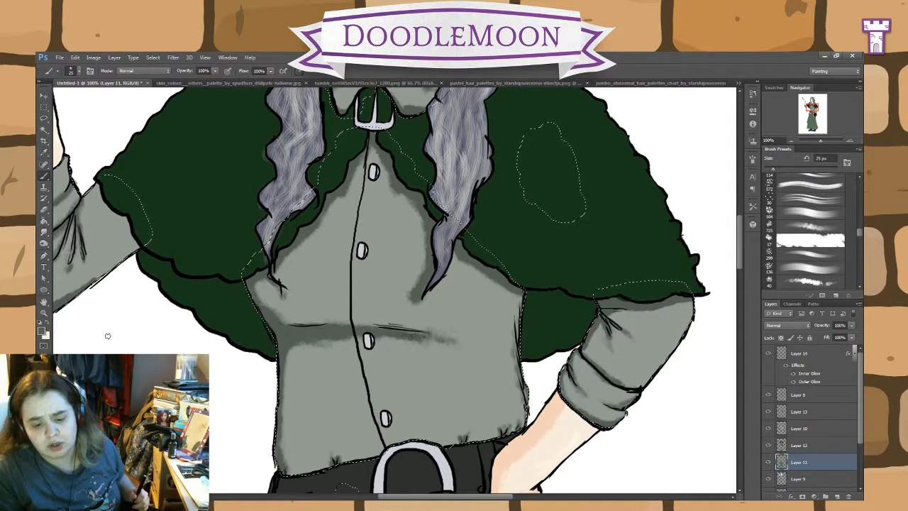
Step: Lighten a test spot on the shirt with the Dodge tool at 41% exposure, sample its light grey as the foreground colour, and undo the spot
{"action": "left_click", "coordinate": [43, 245]}
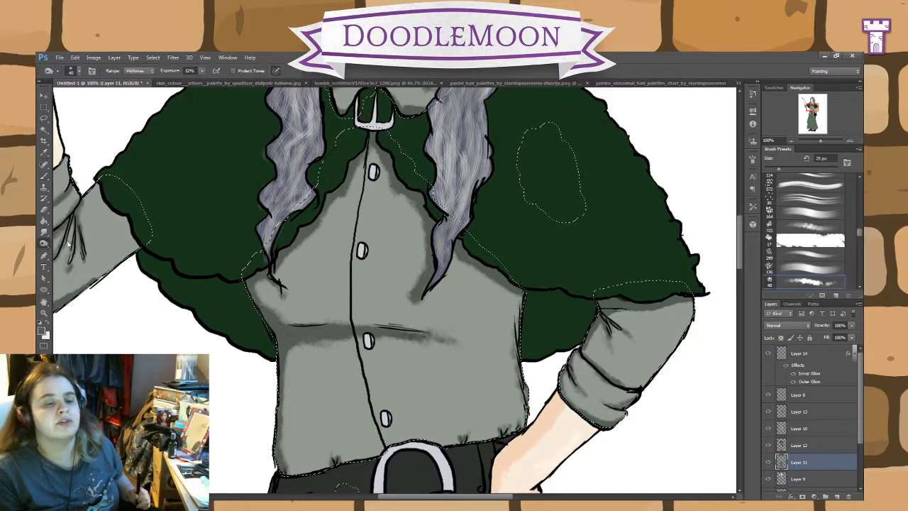
{"action": "key", "text": "shift+o"}
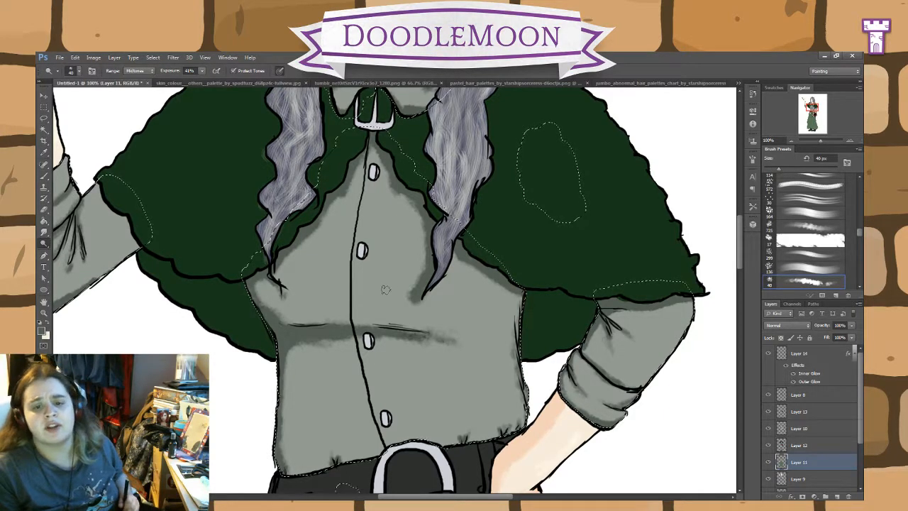
{"action": "left_click_drag", "start_coordinate": [383, 278], "coordinate": [377, 300]}
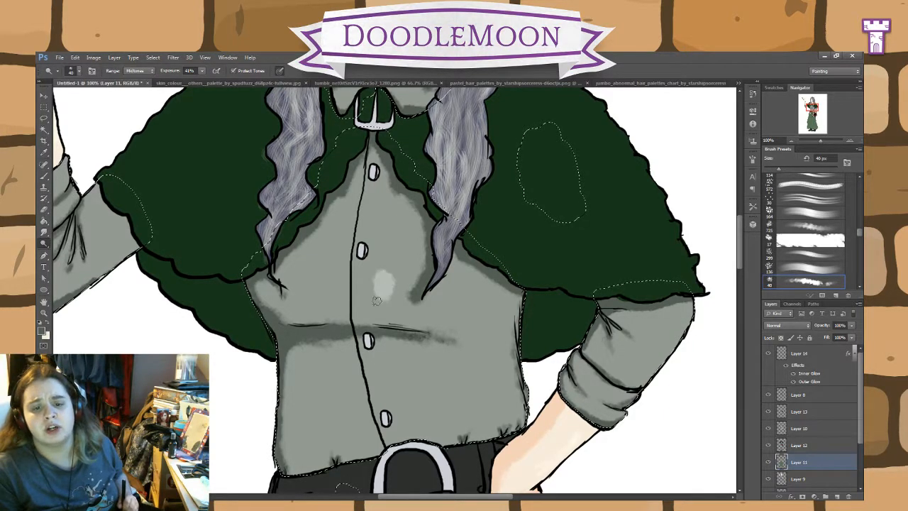
{"action": "left_click", "coordinate": [43, 153]}
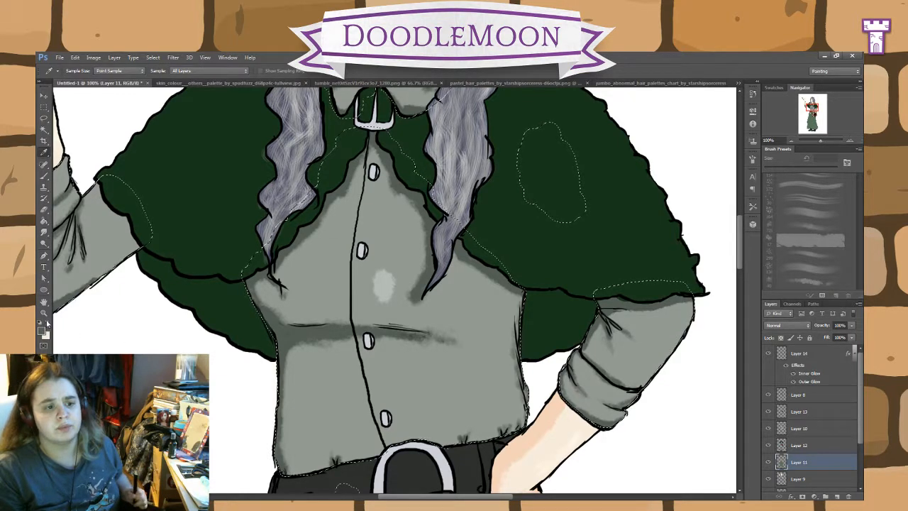
{"action": "key", "text": "ctrl+z"}
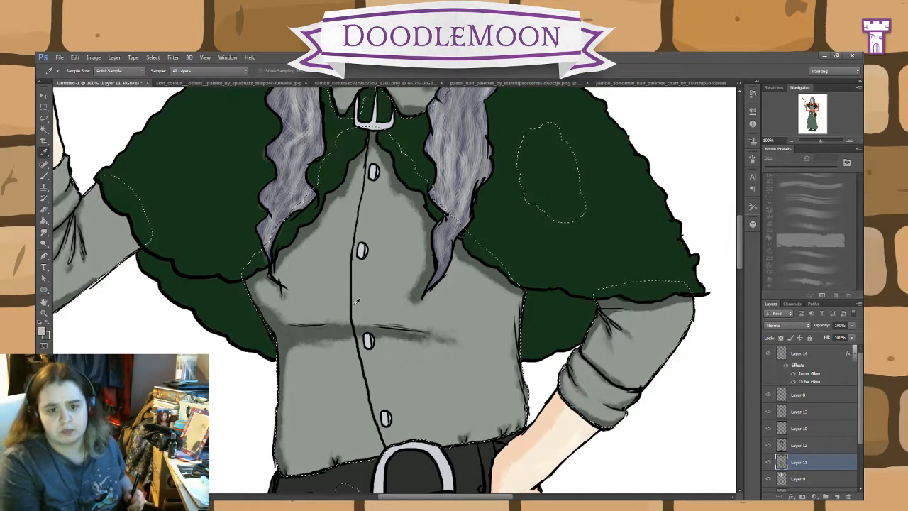
Step: Paint light grey highlights on the shirt's side and on both sleeves and their cuffs, using the 25 px brush
{"action": "left_click", "coordinate": [43, 175]}
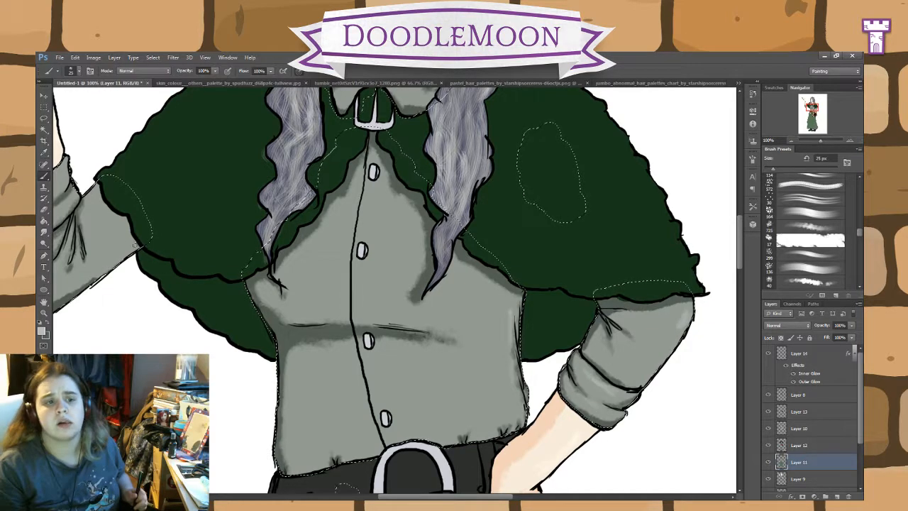
{"action": "left_click_drag", "start_coordinate": [282, 310], "coordinate": [469, 366]}
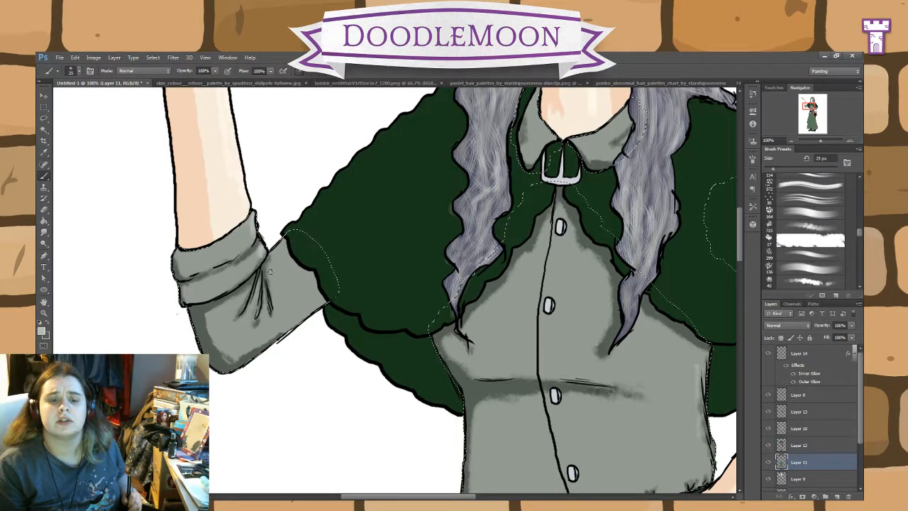
{"action": "left_click_drag", "start_coordinate": [481, 367], "coordinate": [200, 287]}
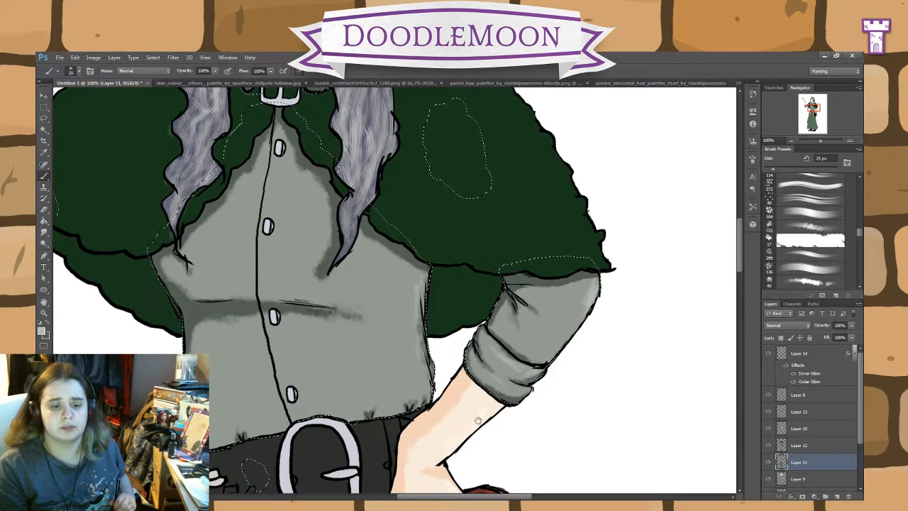
{"action": "left_click_drag", "start_coordinate": [485, 405], "coordinate": [568, 350]}
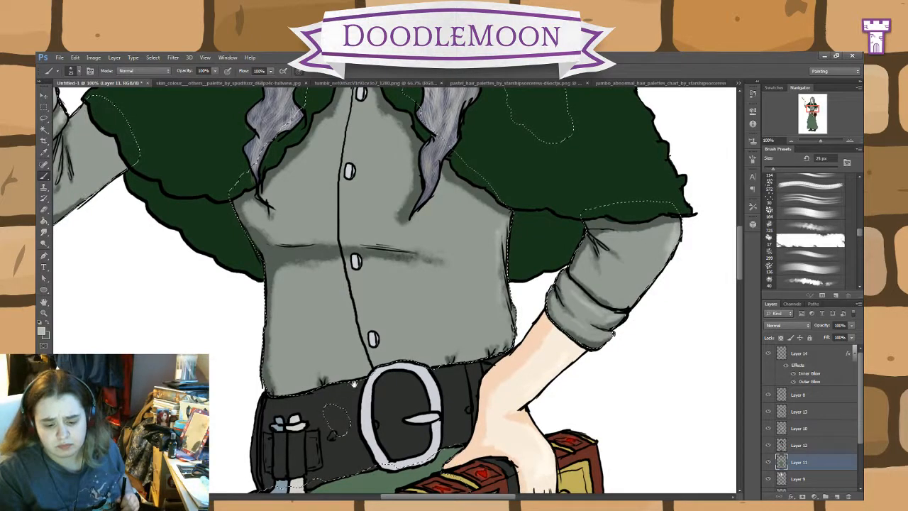
Step: Try shading the green skirt beside the book with the 40 px Burn tool, Midtones at 32% exposure, and undo the strokes
{"action": "scroll", "coordinate": [401, 362], "scroll_direction": "down", "scroll_amount": 5}
{"action": "scroll", "coordinate": [401, 362], "scroll_direction": "down", "scroll_amount": 1}
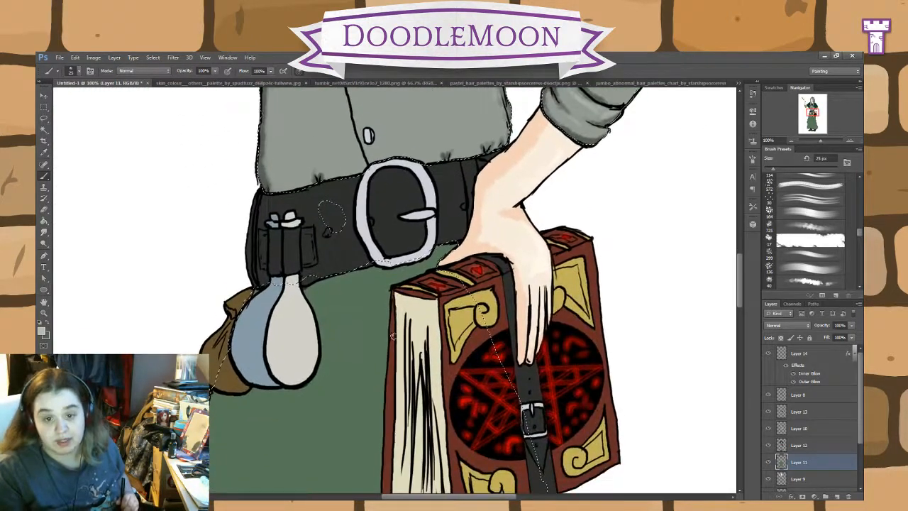
{"action": "left_click", "coordinate": [43, 244]}
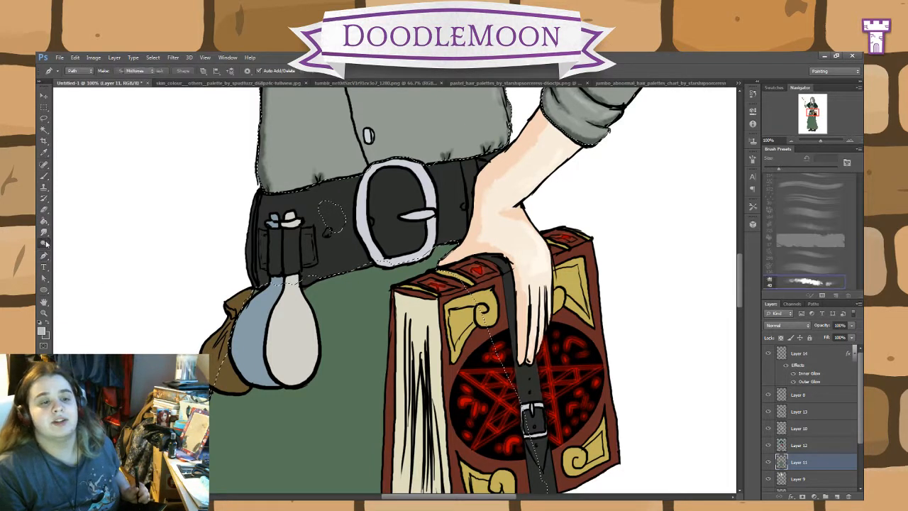
{"action": "mouse_move", "coordinate": [355, 380]}
{"action": "left_mouse_down"}
{"action": "mouse_move", "coordinate": [343, 417]}
{"action": "mouse_move", "coordinate": [359, 392]}
{"action": "left_mouse_up"}
{"action": "left_click_drag", "start_coordinate": [340, 400], "coordinate": [325, 420]}
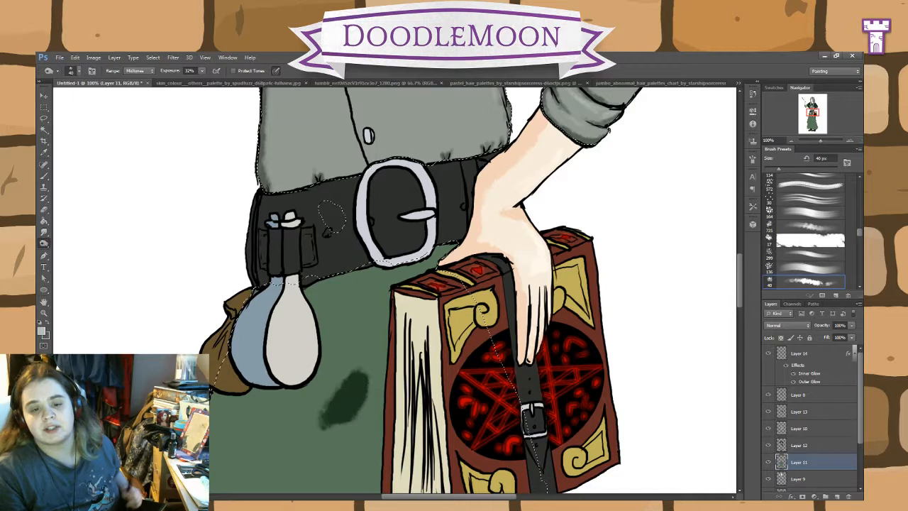
{"action": "key", "text": "ctrl+z"}
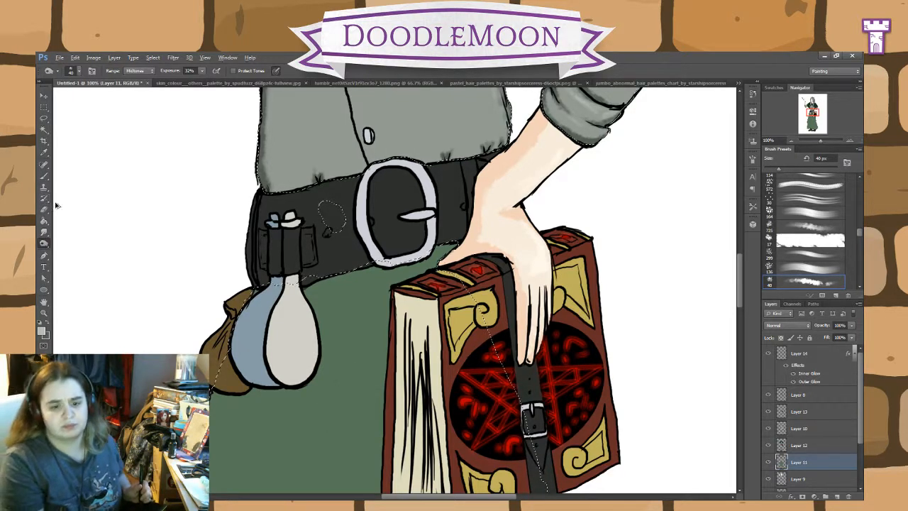
Step: Try a Burn stroke on the green skirt with the range set to Shadows, and undo it
{"action": "left_click", "coordinate": [136, 71]}
{"action": "left_click", "coordinate": [139, 78]}
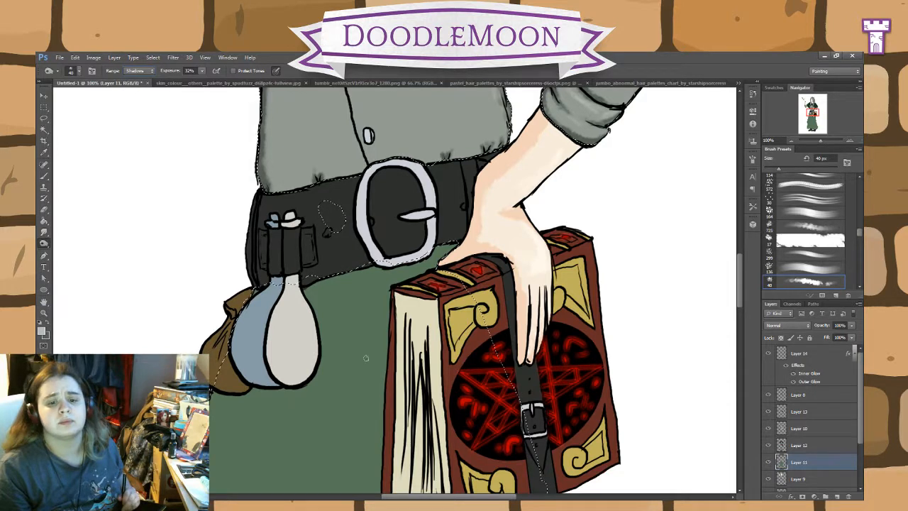
{"action": "mouse_move", "coordinate": [366, 358]}
{"action": "left_mouse_down"}
{"action": "mouse_move", "coordinate": [349, 410]}
{"action": "mouse_move", "coordinate": [348, 393]}
{"action": "left_mouse_up"}
{"action": "key", "text": "ctrl+z"}
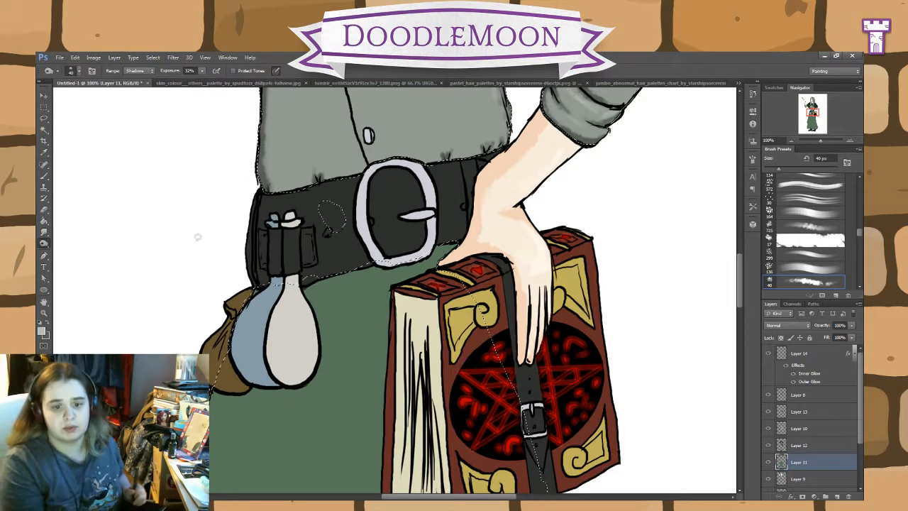
Step: Burn a test spot on the green skirt with the range set to Highlights, sample its dark green as the foreground colour, and undo the spot
{"action": "left_click", "coordinate": [139, 71]}
{"action": "left_click", "coordinate": [139, 99]}
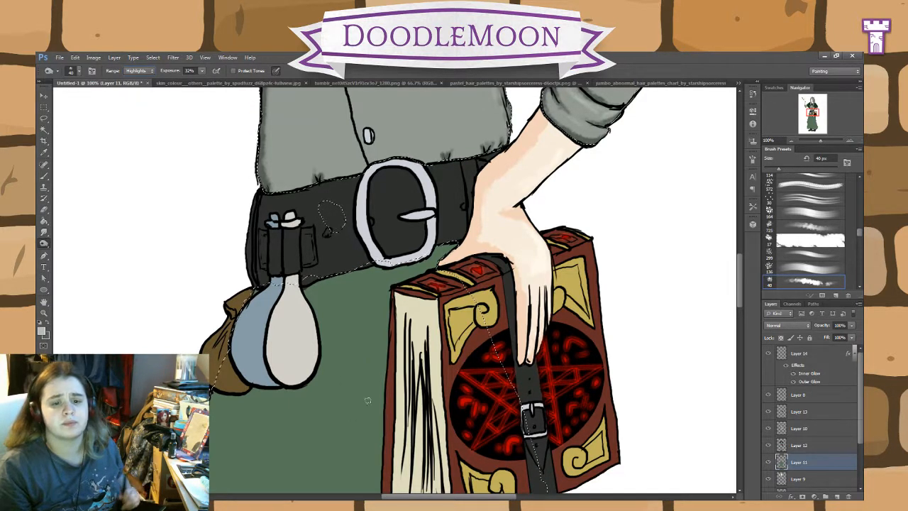
{"action": "left_click_drag", "start_coordinate": [365, 376], "coordinate": [343, 423]}
{"action": "left_click_drag", "start_coordinate": [363, 361], "coordinate": [328, 432]}
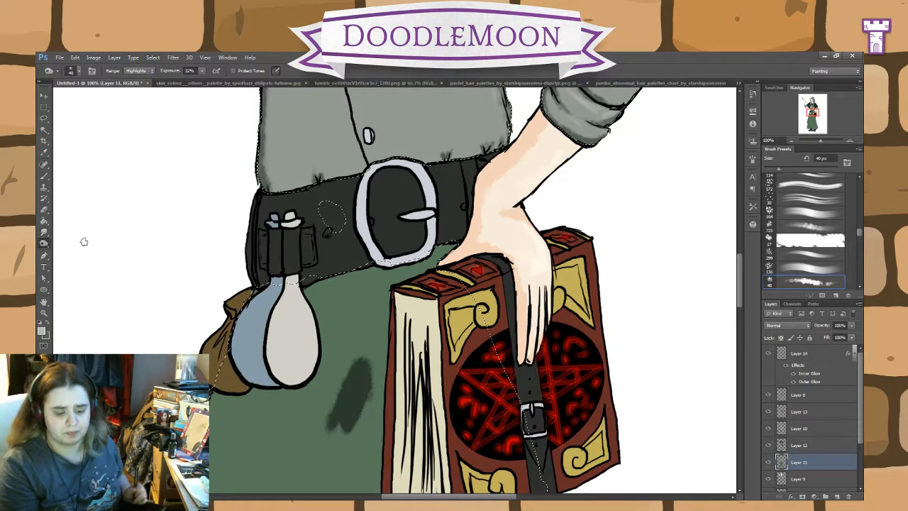
{"action": "left_click", "coordinate": [43, 153]}
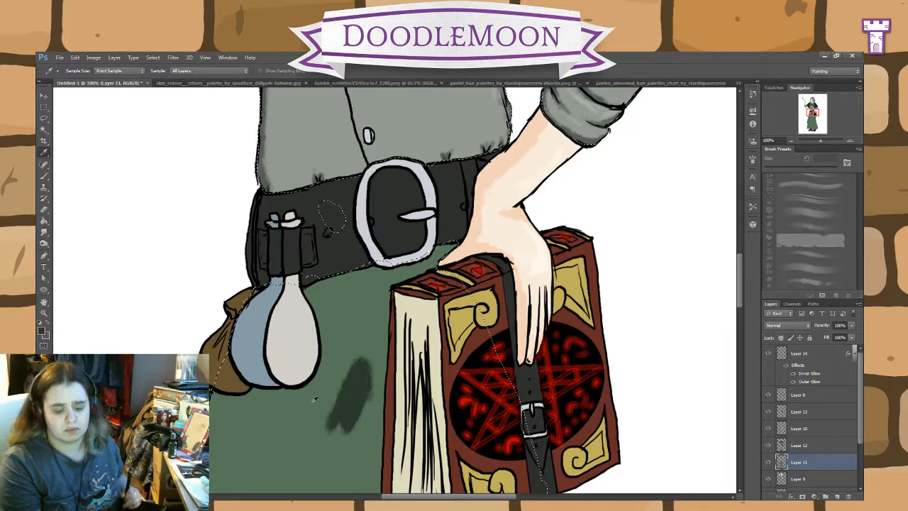
{"action": "key", "text": "ctrl+z"}
{"action": "key", "text": "b"}
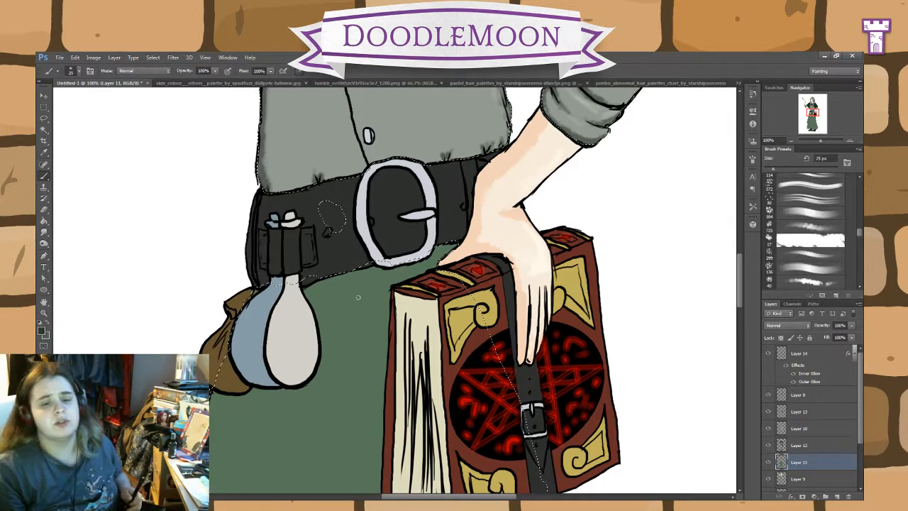
Step: Paint the inside of the skirt's hem above the boot dark green with the brush enlarged to 35 px
{"action": "key", "text": "ctrl+minus"}
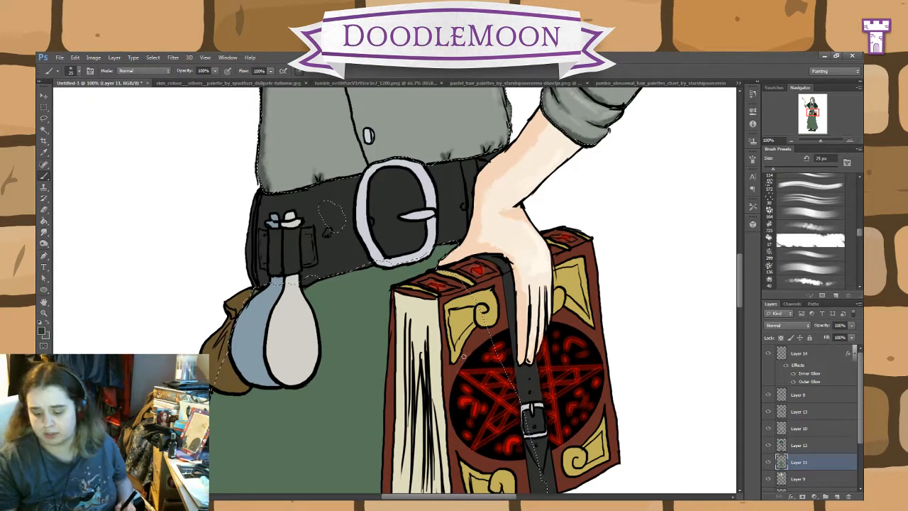
{"action": "key", "text": "ctrl+minus"}
{"action": "scroll", "coordinate": [517, 213], "scroll_direction": "down", "scroll_amount": 3}
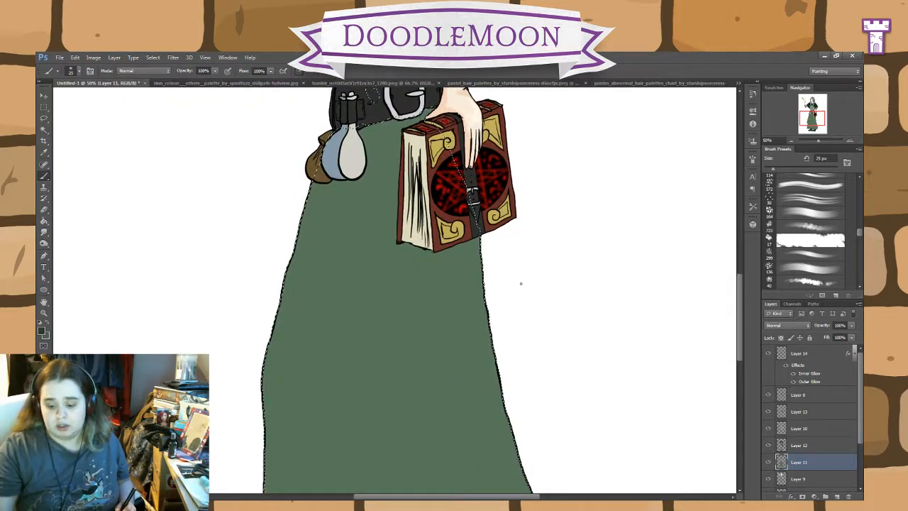
{"action": "key", "text": "ctrl+minus"}
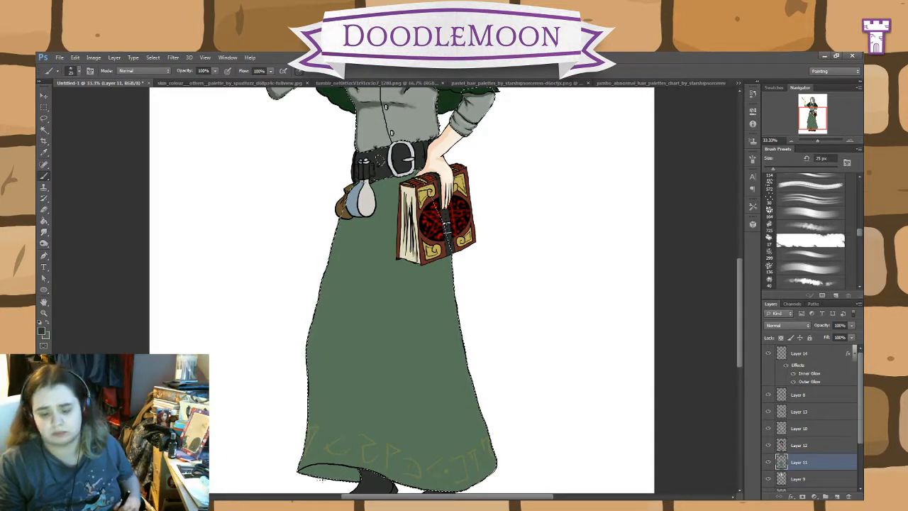
{"action": "key", "text": "]"}
{"action": "key", "text": "]"}
{"action": "left_click_drag", "start_coordinate": [330, 473], "coordinate": [338, 475]}
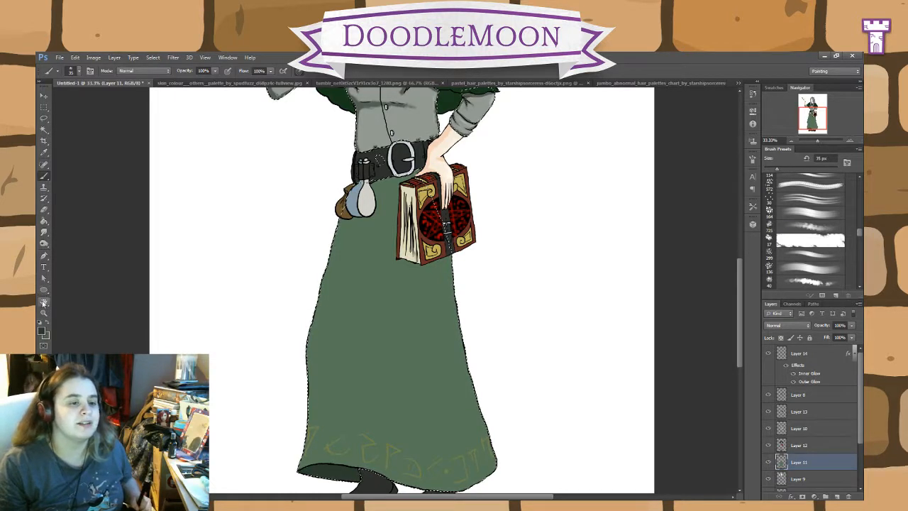
Step: Burn two long fold shadows down the skirt and darken its side edge and hem, using the 100 px Burn tool on Highlights at 32% exposure
{"action": "left_click", "coordinate": [44, 243]}
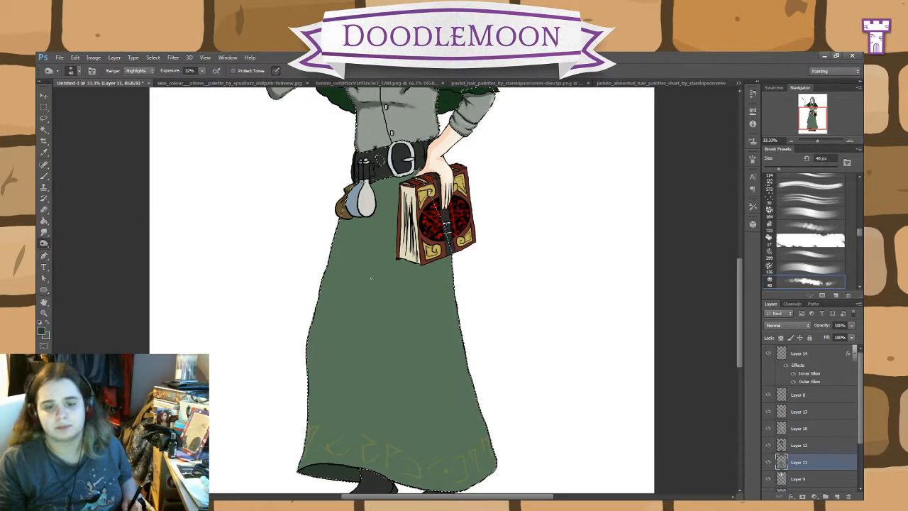
{"action": "key", "text": "bracketright"}
{"action": "key", "text": "bracketright"}
{"action": "key", "text": "bracketright"}
{"action": "key", "text": "bracketright"}
{"action": "key", "text": "bracketright"}
{"action": "key", "text": "bracketright"}
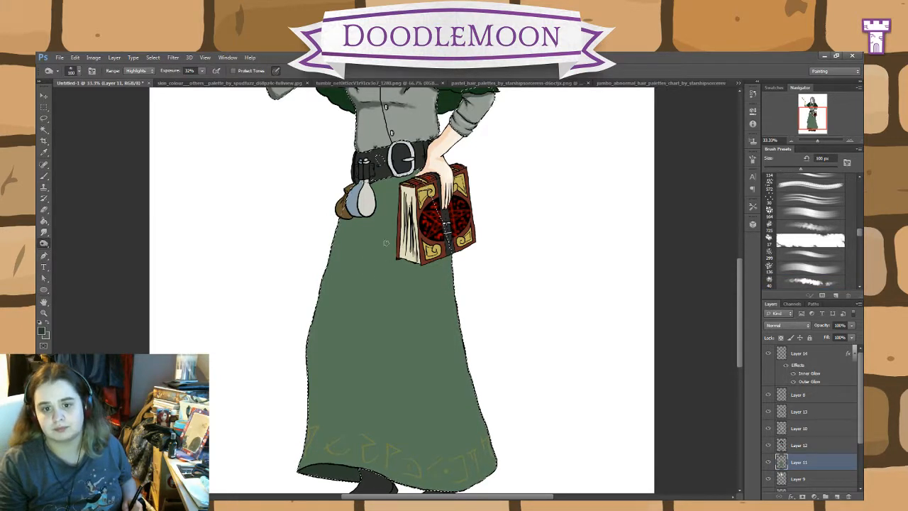
{"action": "left_click_drag", "start_coordinate": [391, 245], "coordinate": [460, 492]}
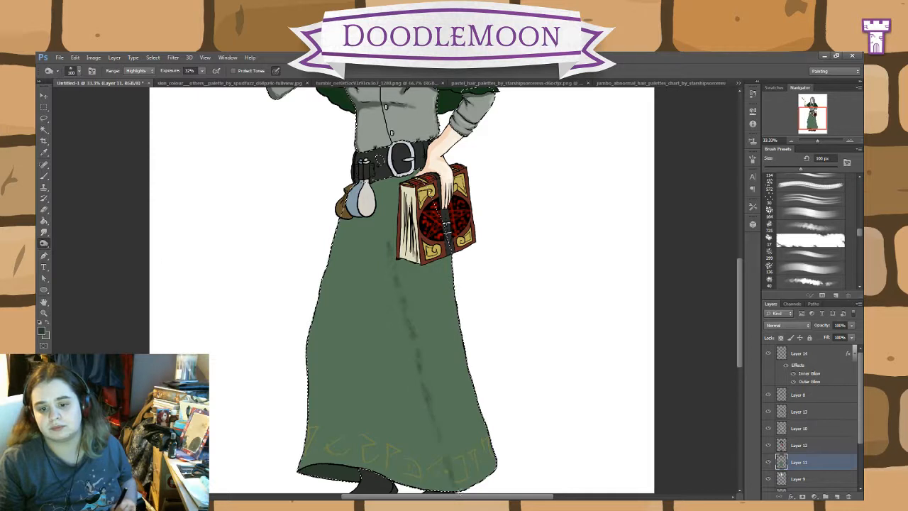
{"action": "mouse_move", "coordinate": [365, 251]}
{"action": "left_mouse_down"}
{"action": "mouse_move", "coordinate": [354, 386]}
{"action": "mouse_move", "coordinate": [392, 468]}
{"action": "mouse_move", "coordinate": [403, 443]}
{"action": "mouse_move", "coordinate": [415, 462]}
{"action": "left_mouse_up"}
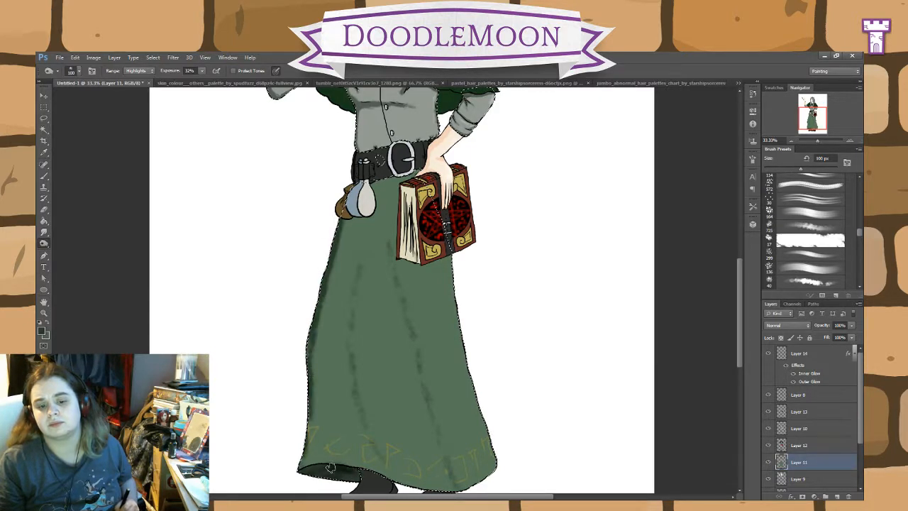
{"action": "mouse_move", "coordinate": [350, 468]}
{"action": "left_mouse_down"}
{"action": "mouse_move", "coordinate": [437, 491]}
{"action": "mouse_move", "coordinate": [480, 488]}
{"action": "left_mouse_up"}
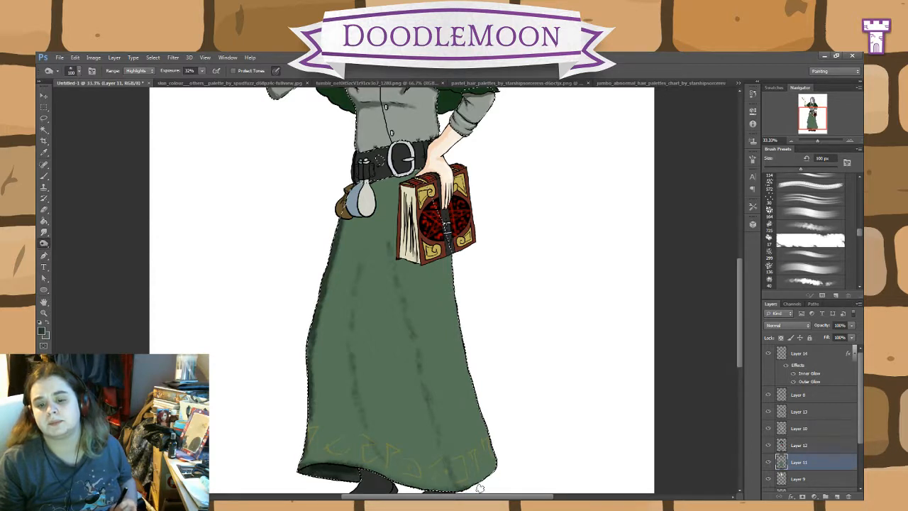
Step: Deepen the skirt's two fold shadows and burn a cast shadow on the skirt under the belt and around the book
{"action": "left_click_drag", "start_coordinate": [435, 433], "coordinate": [450, 464]}
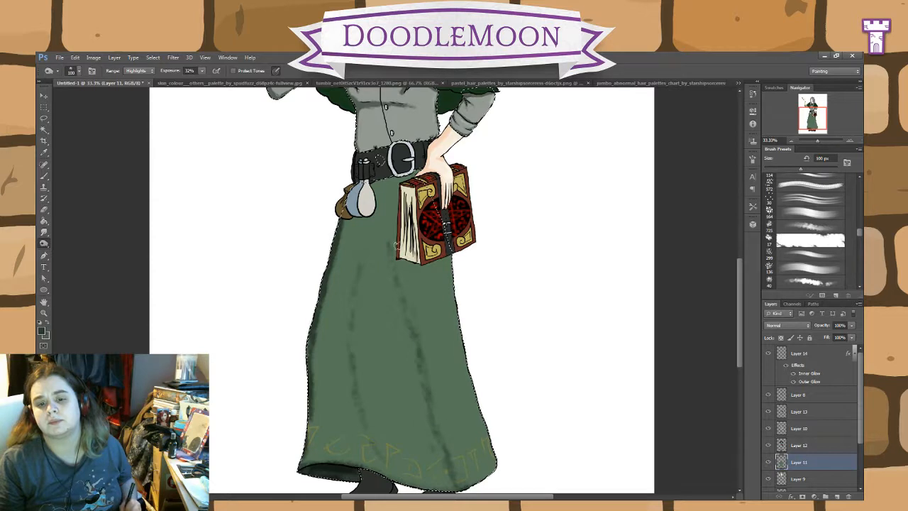
{"action": "left_click_drag", "start_coordinate": [402, 298], "coordinate": [453, 480]}
{"action": "mouse_move", "coordinate": [359, 261]}
{"action": "left_mouse_down"}
{"action": "mouse_move", "coordinate": [349, 344]}
{"action": "mouse_move", "coordinate": [365, 425]}
{"action": "left_mouse_up"}
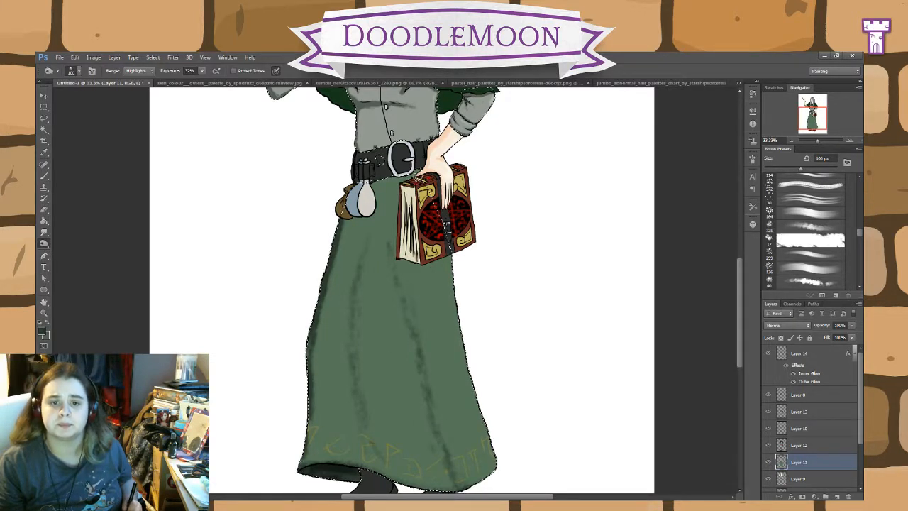
{"action": "mouse_move", "coordinate": [417, 177]}
{"action": "left_mouse_down"}
{"action": "mouse_move", "coordinate": [399, 192]}
{"action": "mouse_move", "coordinate": [396, 264]}
{"action": "mouse_move", "coordinate": [422, 259]}
{"action": "mouse_move", "coordinate": [403, 266]}
{"action": "mouse_move", "coordinate": [404, 197]}
{"action": "left_mouse_up"}
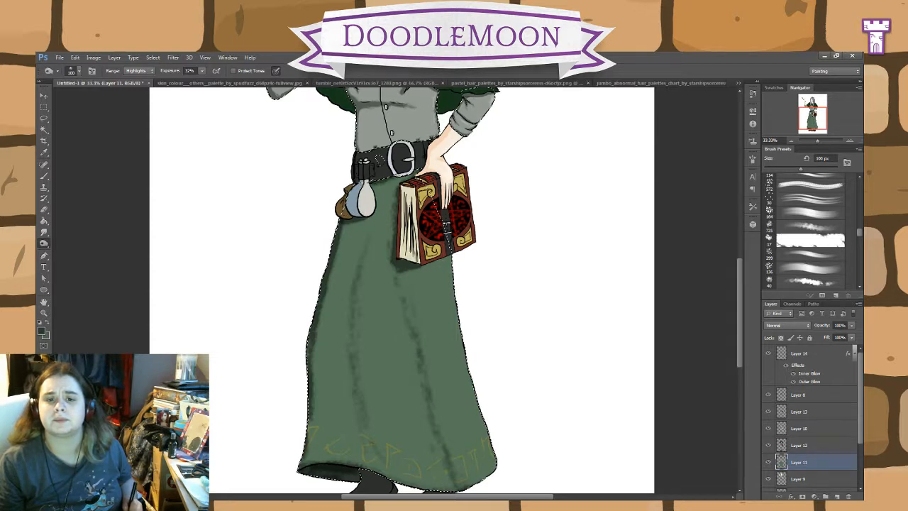
{"action": "left_click_drag", "start_coordinate": [397, 185], "coordinate": [394, 257]}
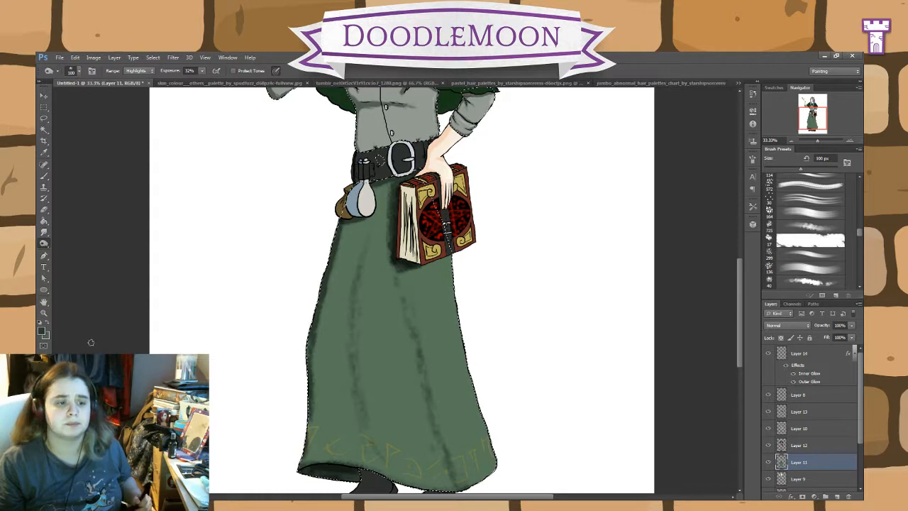
Step: Lighten long streaks between the skirt's folds with the Dodge tool at 100 px, range Shadows, 41% exposure
{"action": "left_click", "coordinate": [73, 245]}
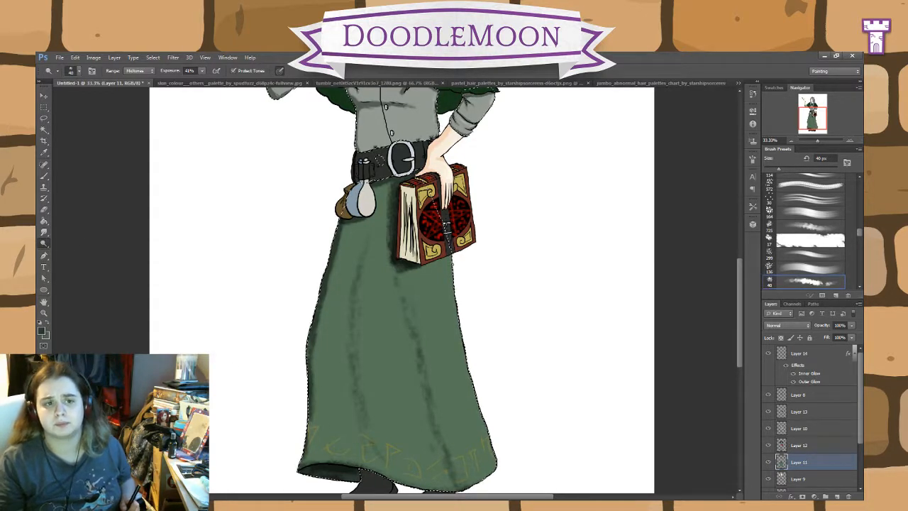
{"action": "key", "text": "bracketright"}
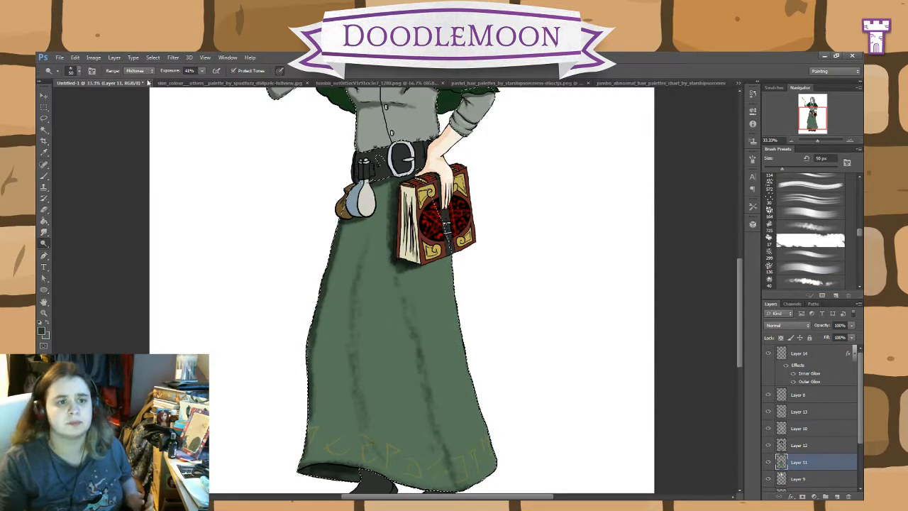
{"action": "left_click", "coordinate": [145, 73]}
{"action": "left_click", "coordinate": [149, 83]}
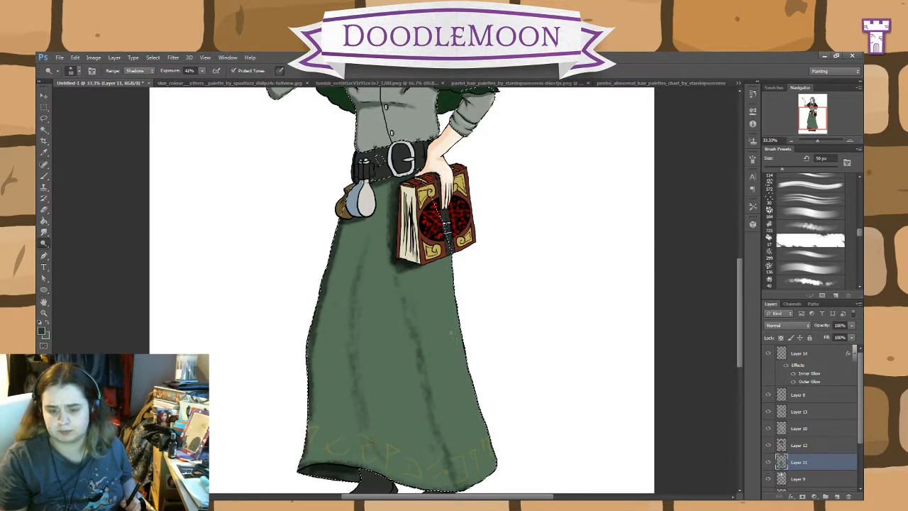
{"action": "key", "text": "bracketright"}
{"action": "key", "text": "bracketright"}
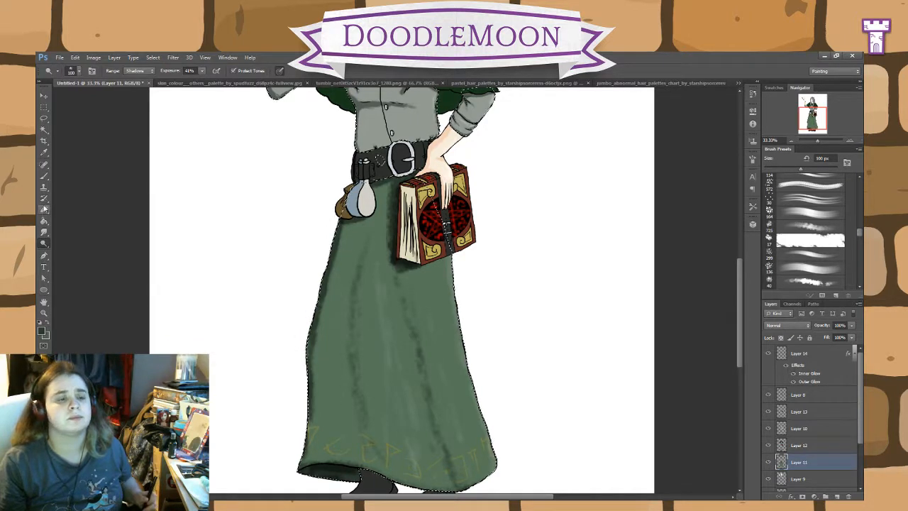
Step: Switch to the Mixer Brush at 40 px for blending the skirt's fold shadows
{"action": "left_click", "coordinate": [43, 177]}
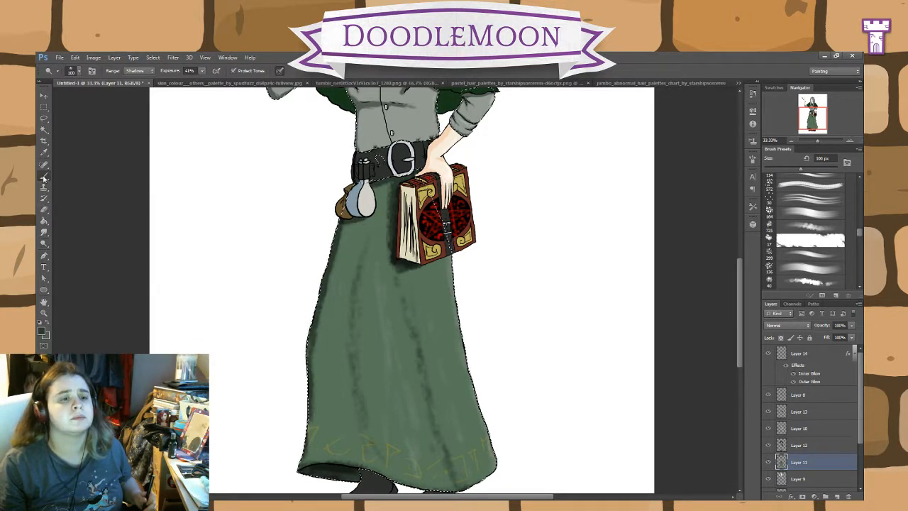
{"action": "left_click", "coordinate": [84, 205]}
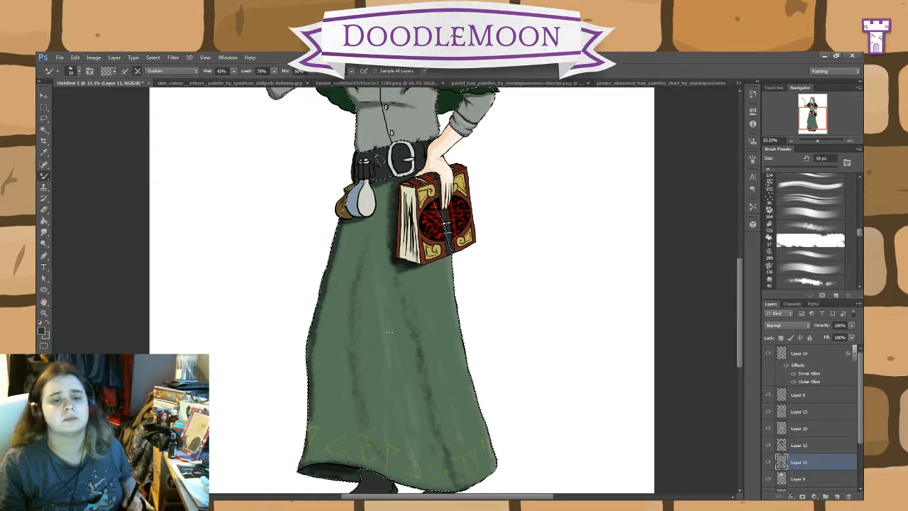
{"action": "key", "text": "bracketright"}
{"action": "key", "text": "bracketright"}
{"action": "key", "text": "bracketright"}
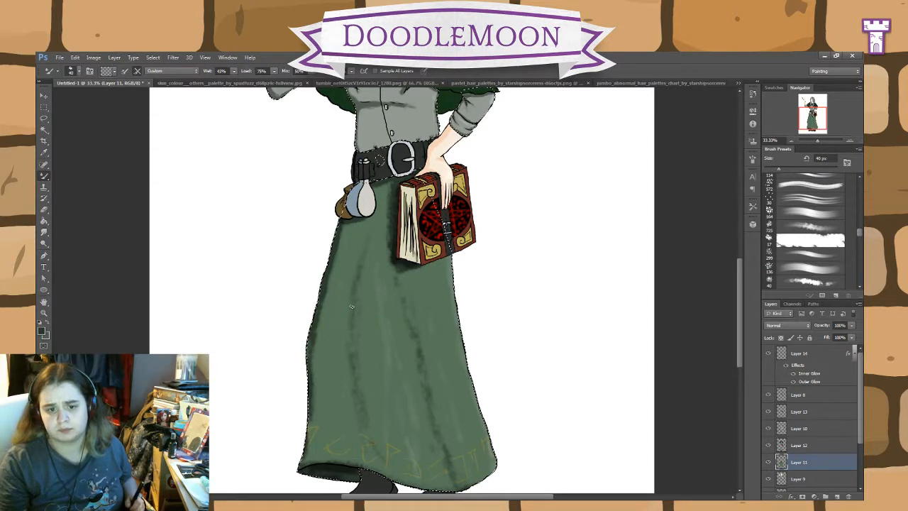
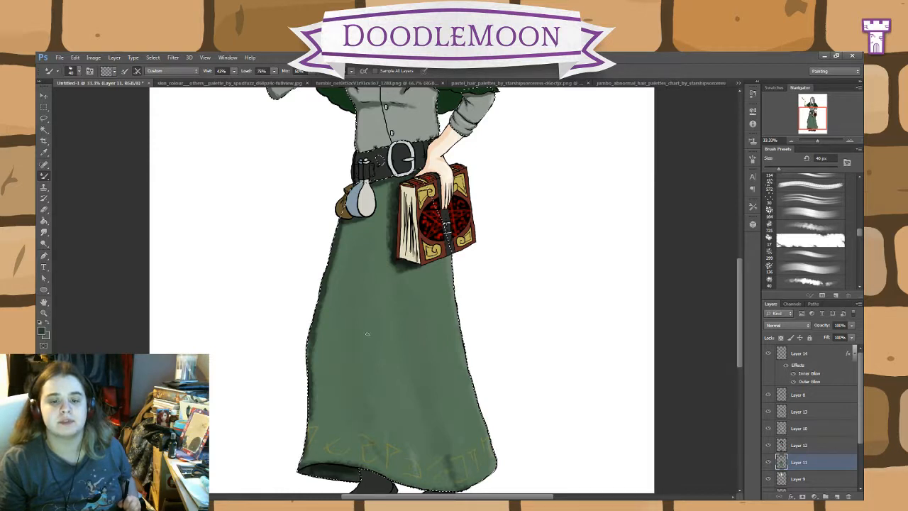
Step: Undo the last blending strokes on the green skirt
{"action": "key", "text": "ctrl+alt+z"}
{"action": "key", "text": "ctrl+alt+z"}
{"action": "key", "text": "ctrl+alt+z"}
{"action": "key", "text": "ctrl+alt+z"}
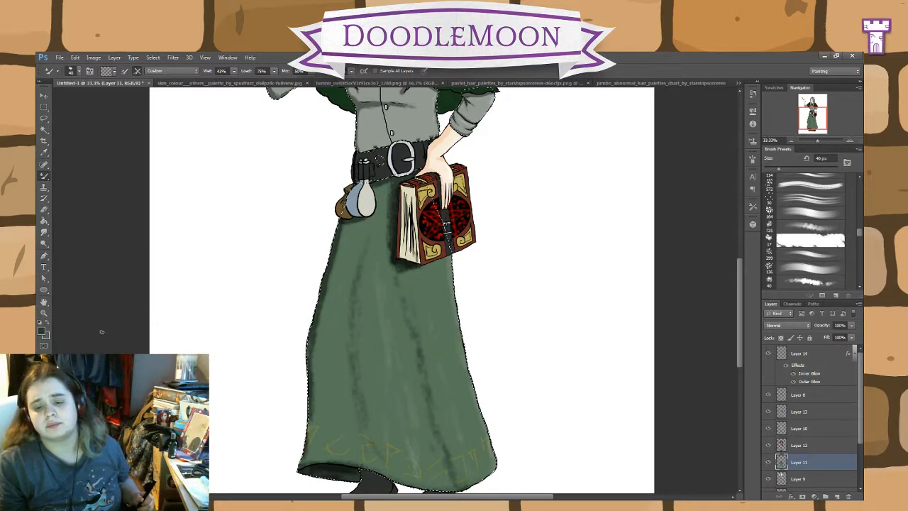
Step: Try to dodge a long light fold down the middle of the skirt using the Shadows range at 41% exposure
{"action": "left_click", "coordinate": [43, 242]}
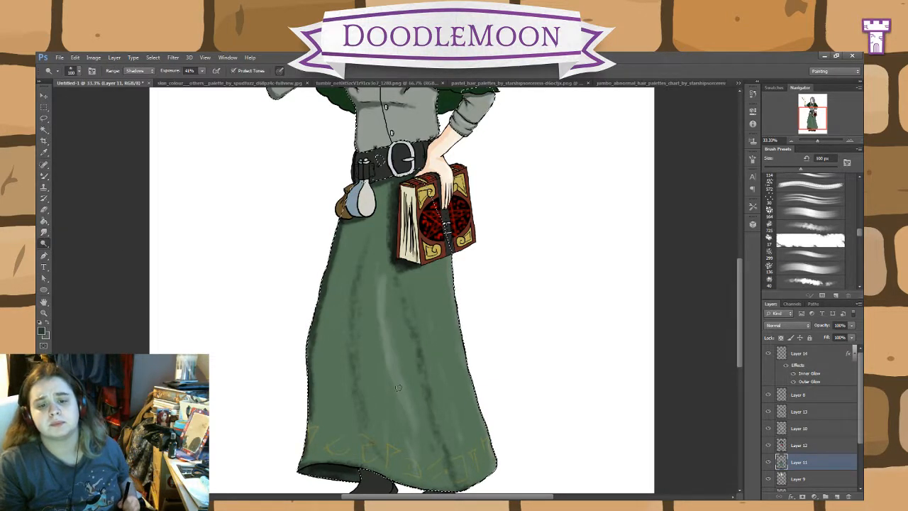
{"action": "left_click_drag", "start_coordinate": [399, 387], "coordinate": [414, 463]}
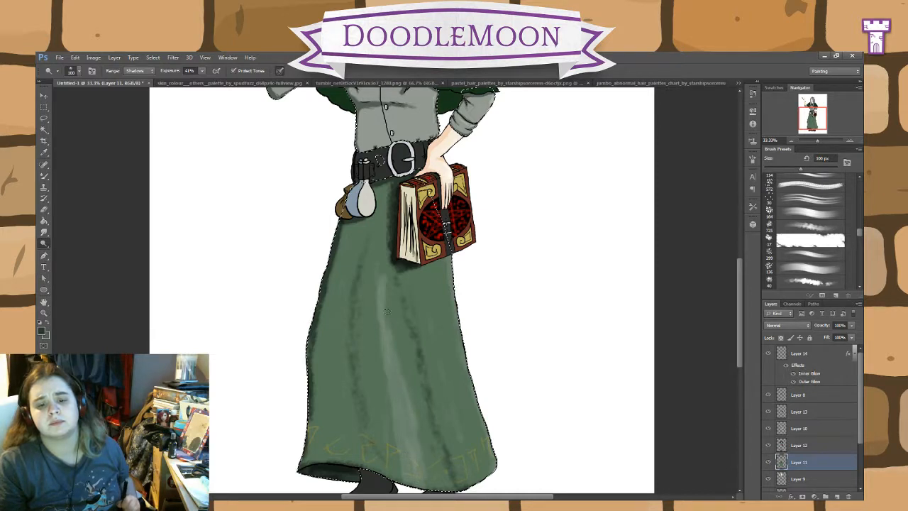
{"action": "left_click_drag", "start_coordinate": [387, 312], "coordinate": [395, 352]}
{"action": "key", "text": "ctrl+alt+z"}
{"action": "key", "text": "ctrl+alt+z"}
{"action": "key", "text": "ctrl+alt+z"}
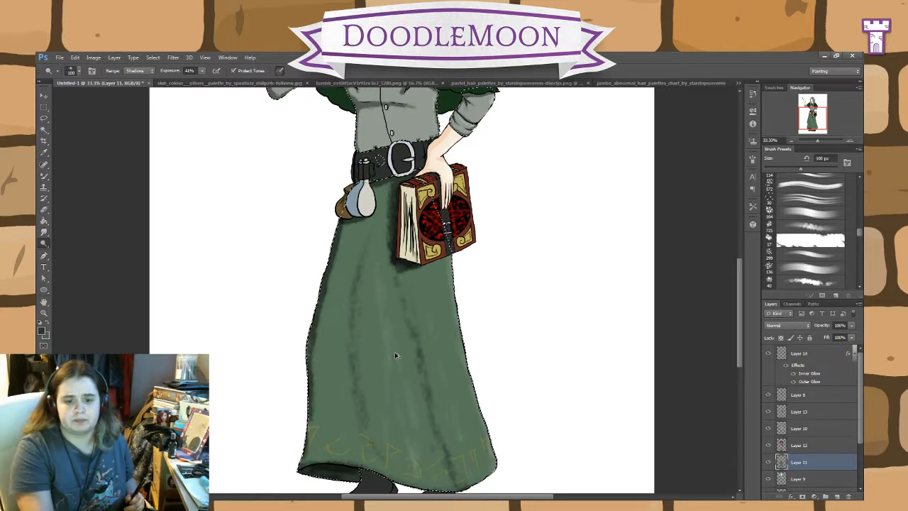
Step: Undo the remaining fold, highlight and edge shading strokes until the skirt is back to its flat green
{"action": "key", "text": "ctrl+alt+z"}
{"action": "key", "text": "ctrl+alt+z"}
{"action": "key", "text": "ctrl+alt+z"}
{"action": "key", "text": "ctrl+alt+z"}
{"action": "key", "text": "ctrl+alt+z"}
{"action": "key", "text": "ctrl+alt+z"}
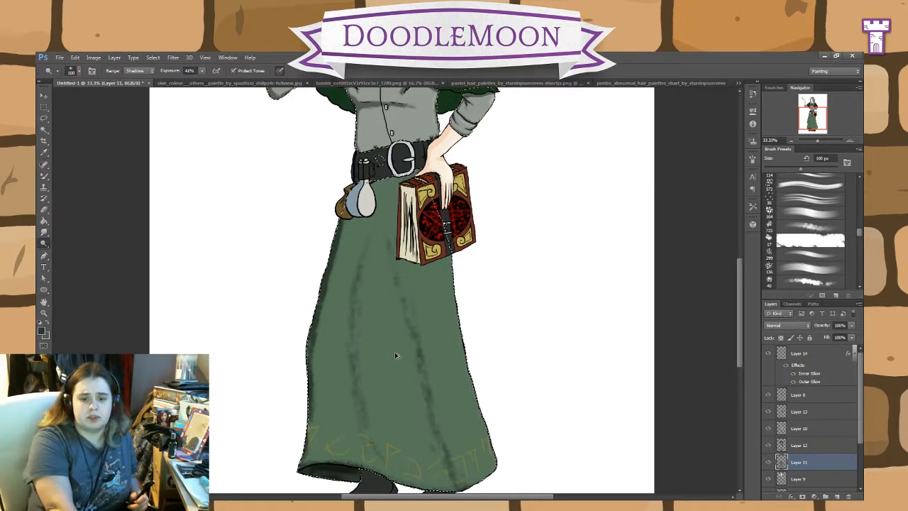
{"action": "key", "text": "ctrl+alt+z"}
{"action": "key", "text": "ctrl+alt+z"}
{"action": "key", "text": "ctrl+alt+z"}
{"action": "key", "text": "ctrl+alt+z"}
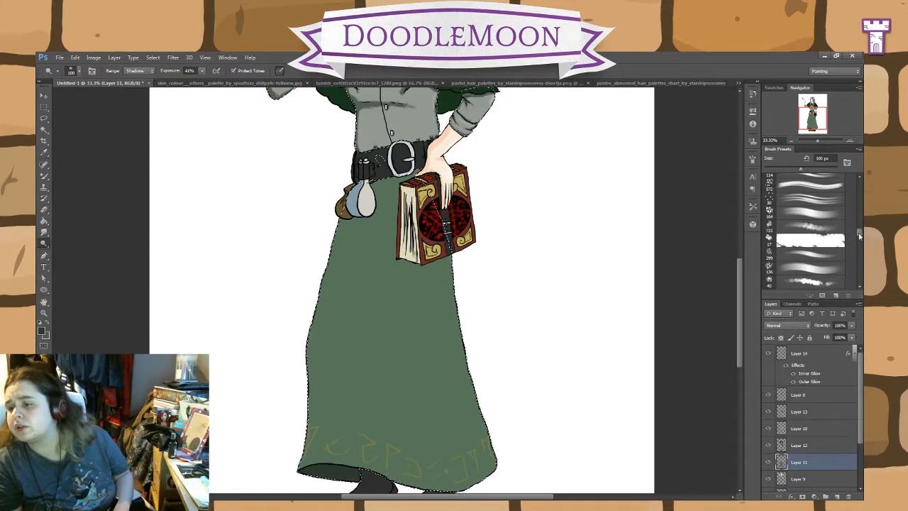
Step: Burn a soft shadow along the skirt's right edge with the soft round 100 px brush, Highlights range at 32% exposure
{"action": "left_click_drag", "start_coordinate": [859, 235], "coordinate": [860, 222]}
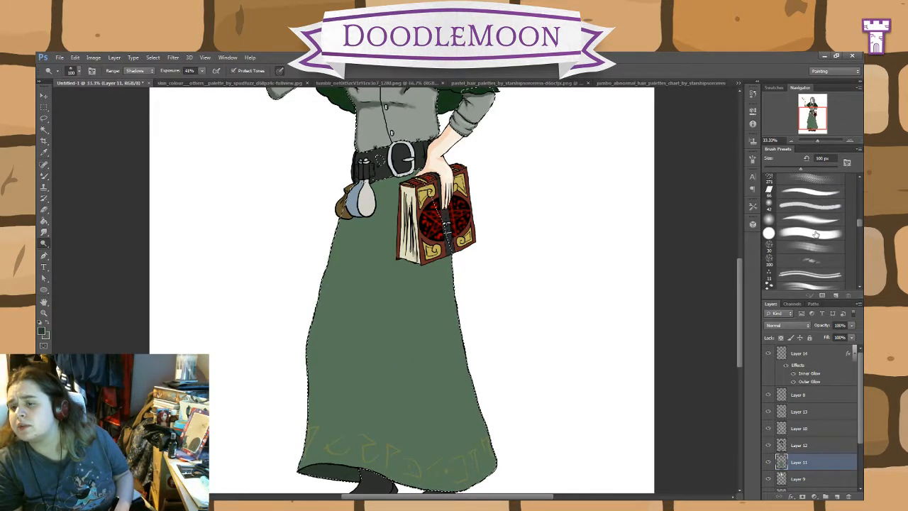
{"action": "left_click", "coordinate": [811, 220]}
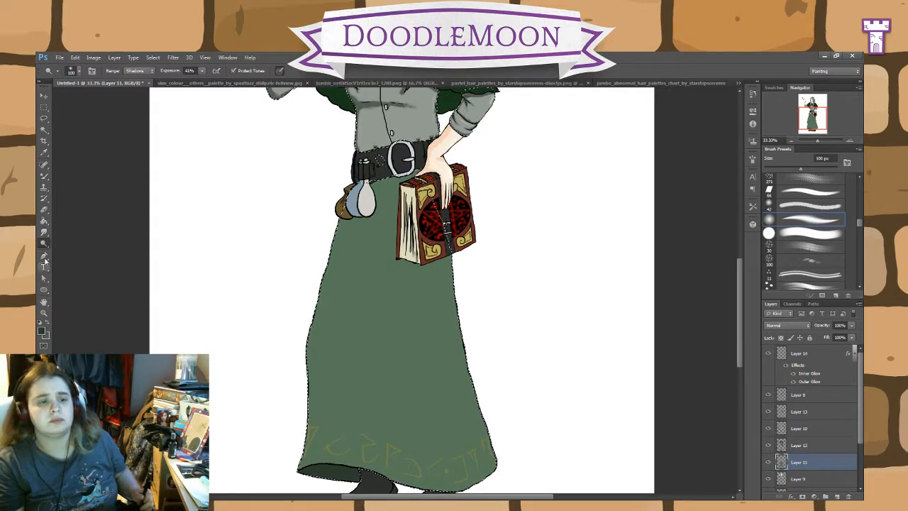
{"action": "key", "text": "shift+o"}
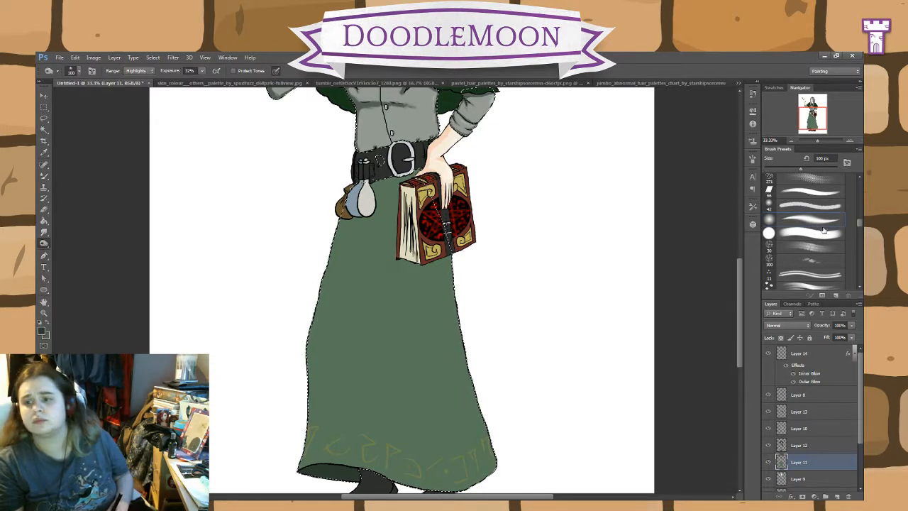
{"action": "mouse_move", "coordinate": [448, 263]}
{"action": "left_mouse_down"}
{"action": "mouse_move", "coordinate": [495, 446]}
{"action": "mouse_move", "coordinate": [494, 481]}
{"action": "left_mouse_up"}
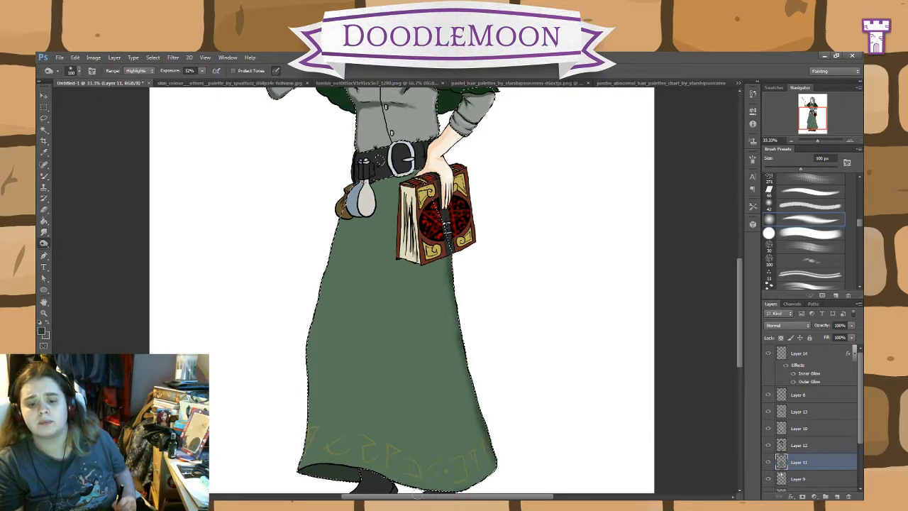
Step: Burn soft shadows under the belt, around the book, down the skirt's left edge and along the hem
{"action": "mouse_move", "coordinate": [418, 494]}
{"action": "left_mouse_down"}
{"action": "mouse_move", "coordinate": [365, 467]}
{"action": "mouse_move", "coordinate": [299, 467]}
{"action": "mouse_move", "coordinate": [317, 371]}
{"action": "mouse_move", "coordinate": [315, 436]}
{"action": "mouse_move", "coordinate": [310, 277]}
{"action": "mouse_move", "coordinate": [341, 225]}
{"action": "left_mouse_up"}
{"action": "mouse_move", "coordinate": [376, 181]}
{"action": "left_mouse_down"}
{"action": "mouse_move", "coordinate": [412, 177]}
{"action": "mouse_move", "coordinate": [396, 184]}
{"action": "mouse_move", "coordinate": [398, 257]}
{"action": "mouse_move", "coordinate": [406, 264]}
{"action": "left_mouse_up"}
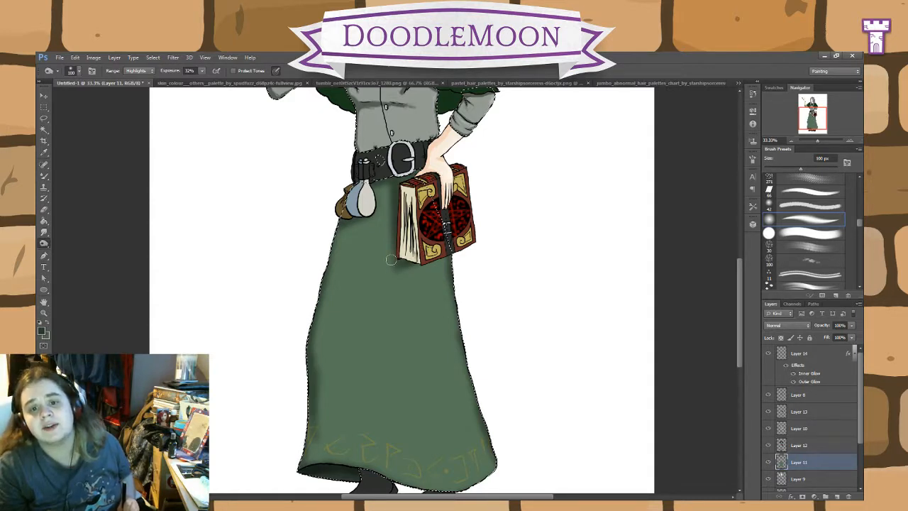
{"action": "mouse_move", "coordinate": [402, 257]}
{"action": "left_mouse_down"}
{"action": "mouse_move", "coordinate": [394, 195]}
{"action": "mouse_move", "coordinate": [402, 254]}
{"action": "left_mouse_up"}
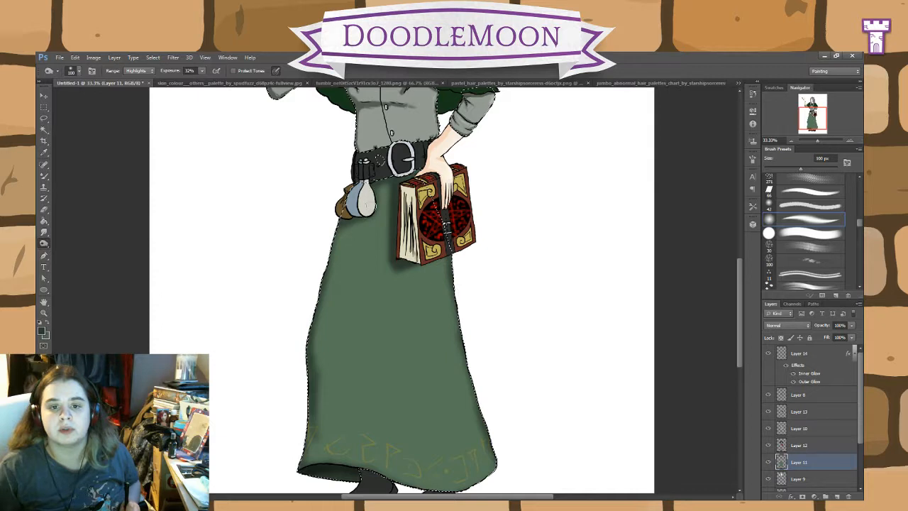
{"action": "mouse_move", "coordinate": [342, 227]}
{"action": "left_mouse_down"}
{"action": "mouse_move", "coordinate": [319, 307]}
{"action": "mouse_move", "coordinate": [305, 451]}
{"action": "mouse_move", "coordinate": [312, 426]}
{"action": "left_mouse_up"}
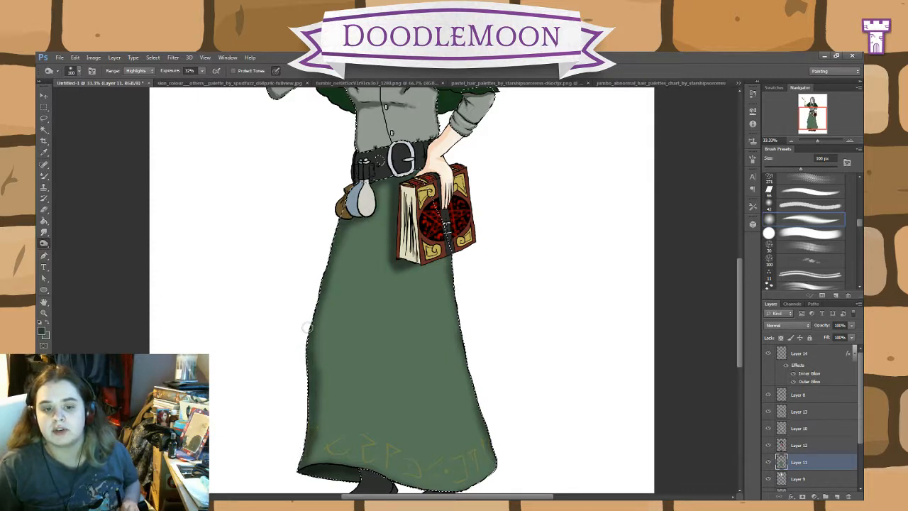
{"action": "mouse_move", "coordinate": [296, 473]}
{"action": "left_mouse_down"}
{"action": "mouse_move", "coordinate": [348, 469]}
{"action": "mouse_move", "coordinate": [422, 488]}
{"action": "left_mouse_up"}
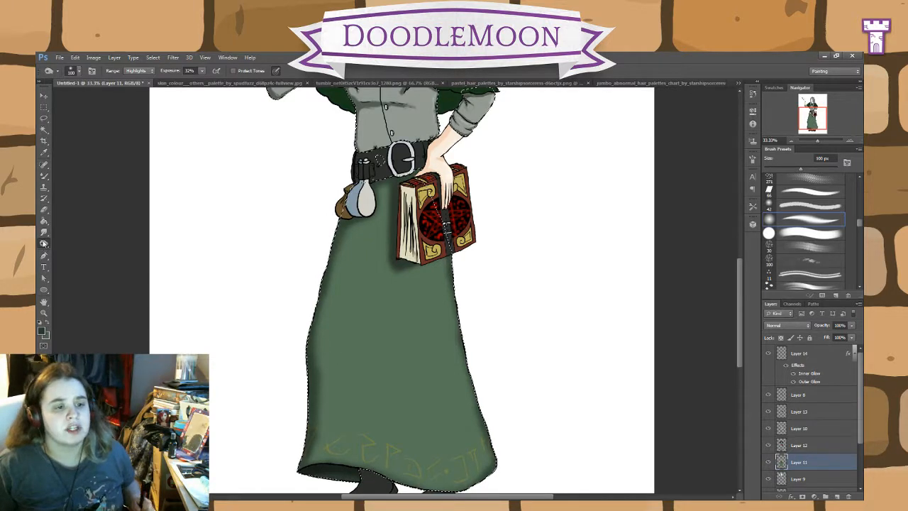
Step: Dodge a long highlight down the skirt's left side and burn a dark fold down its middle
{"action": "right_click", "coordinate": [44, 243]}
{"action": "left_click", "coordinate": [76, 244]}
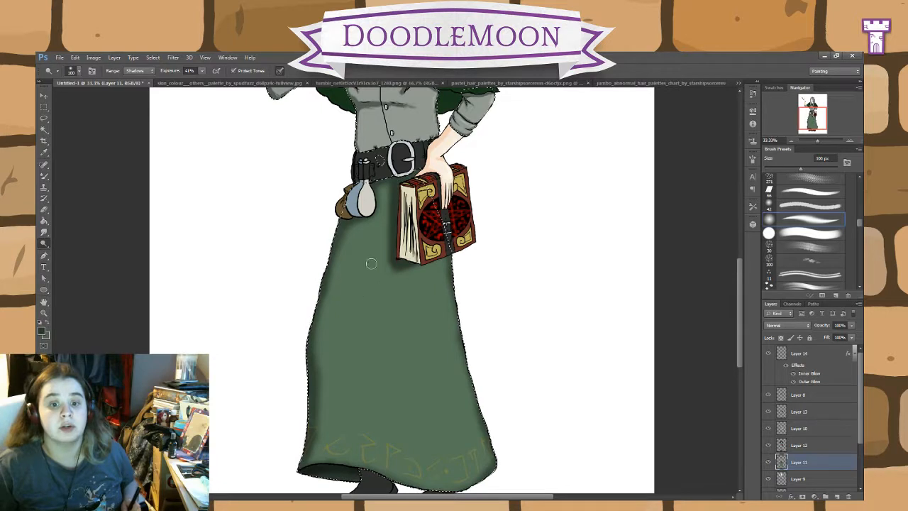
{"action": "mouse_move", "coordinate": [370, 237]}
{"action": "left_mouse_down"}
{"action": "mouse_move", "coordinate": [343, 344]}
{"action": "mouse_move", "coordinate": [354, 418]}
{"action": "mouse_move", "coordinate": [349, 323]}
{"action": "mouse_move", "coordinate": [378, 215]}
{"action": "mouse_move", "coordinate": [345, 340]}
{"action": "mouse_move", "coordinate": [350, 311]}
{"action": "mouse_move", "coordinate": [357, 425]}
{"action": "mouse_move", "coordinate": [348, 371]}
{"action": "mouse_move", "coordinate": [357, 420]}
{"action": "mouse_move", "coordinate": [363, 278]}
{"action": "left_mouse_up"}
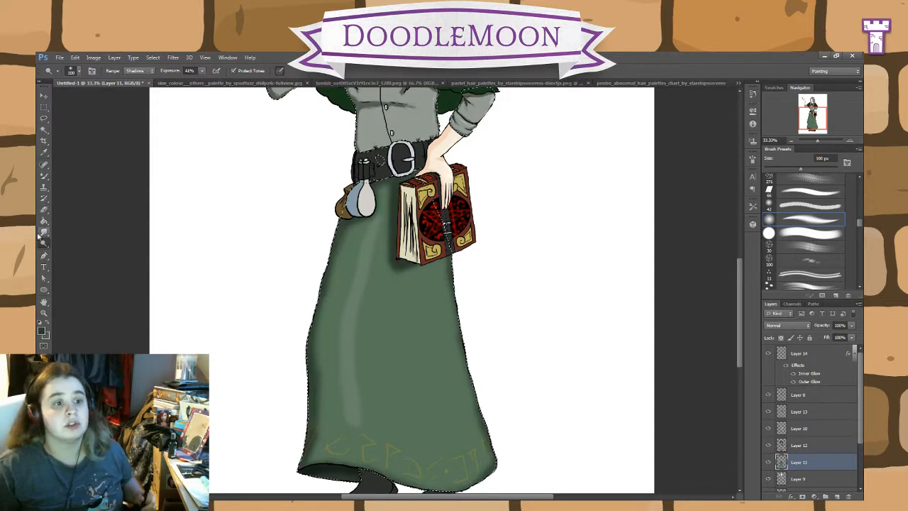
{"action": "key", "text": "shift+o"}
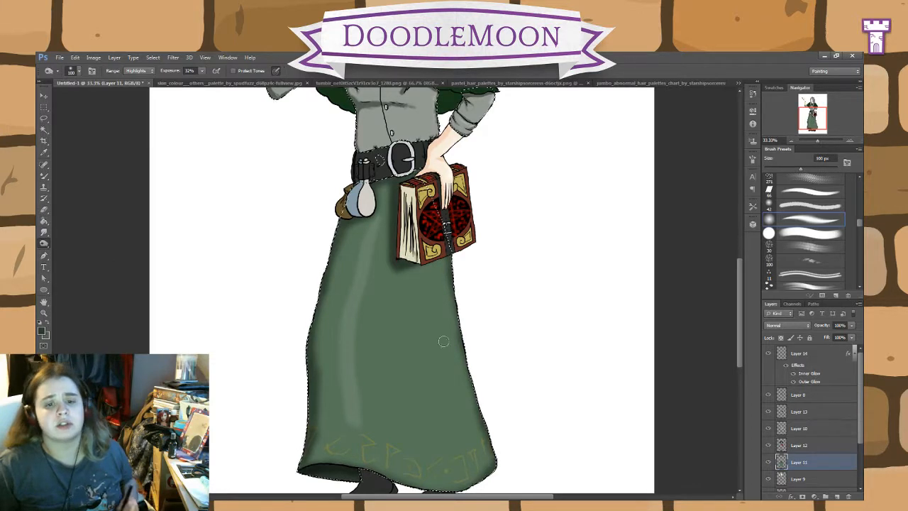
{"action": "mouse_move", "coordinate": [402, 298]}
{"action": "left_mouse_down"}
{"action": "mouse_move", "coordinate": [397, 359]}
{"action": "mouse_move", "coordinate": [416, 429]}
{"action": "mouse_move", "coordinate": [403, 322]}
{"action": "mouse_move", "coordinate": [398, 345]}
{"action": "left_mouse_up"}
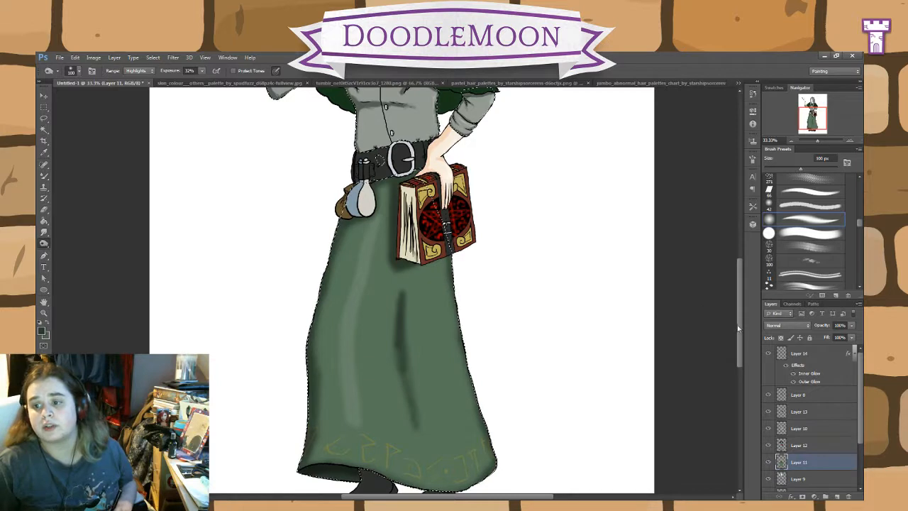
Step: Make Layer 12 active, check its contents, and outline its cape, belt and book areas with a Magic Wand selection
{"action": "left_click_drag", "start_coordinate": [739, 298], "coordinate": [746, 255]}
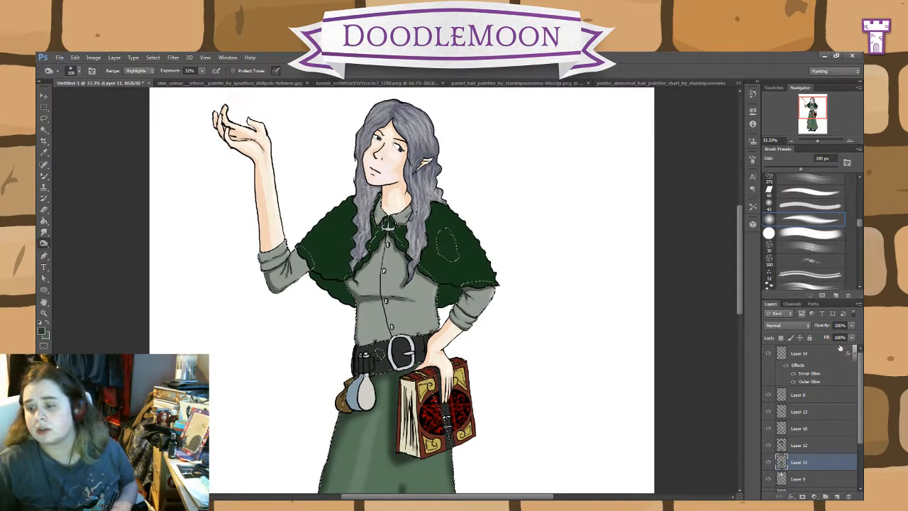
{"action": "left_click", "coordinate": [800, 445]}
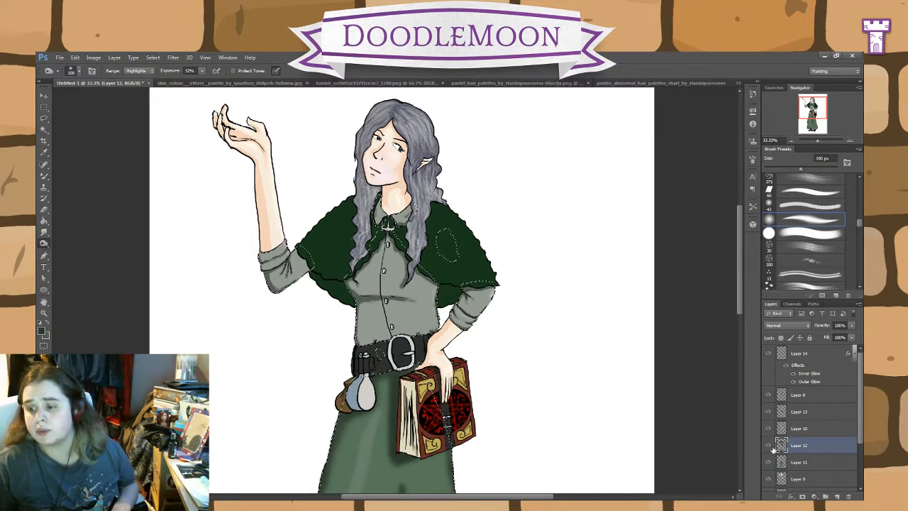
{"action": "left_click", "coordinate": [769, 446]}
{"action": "left_click", "coordinate": [770, 446]}
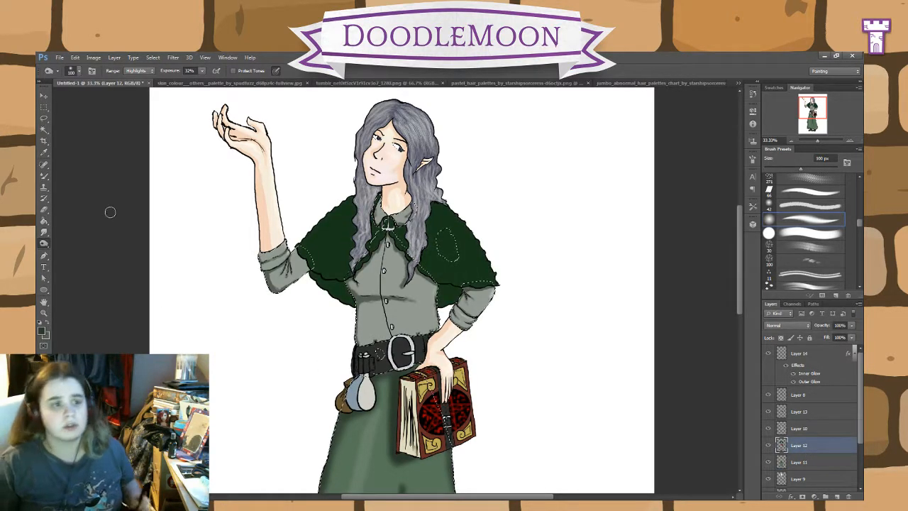
{"action": "left_click", "coordinate": [44, 130]}
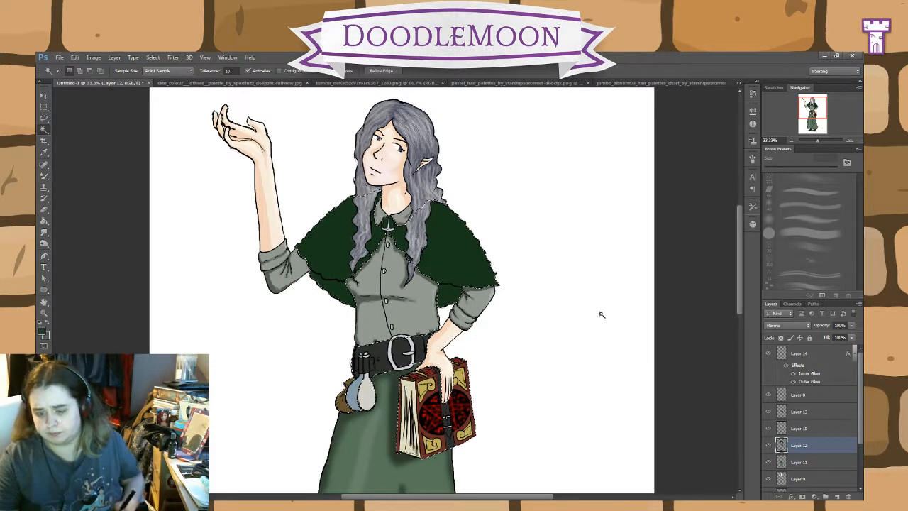
Step: Burn the cape's inner underside on both sides of the shirt with the textured 30 px brush
{"action": "key", "text": "ctrl+plus"}
{"action": "key", "text": "ctrl+plus"}
{"action": "key", "text": "ctrl+plus"}
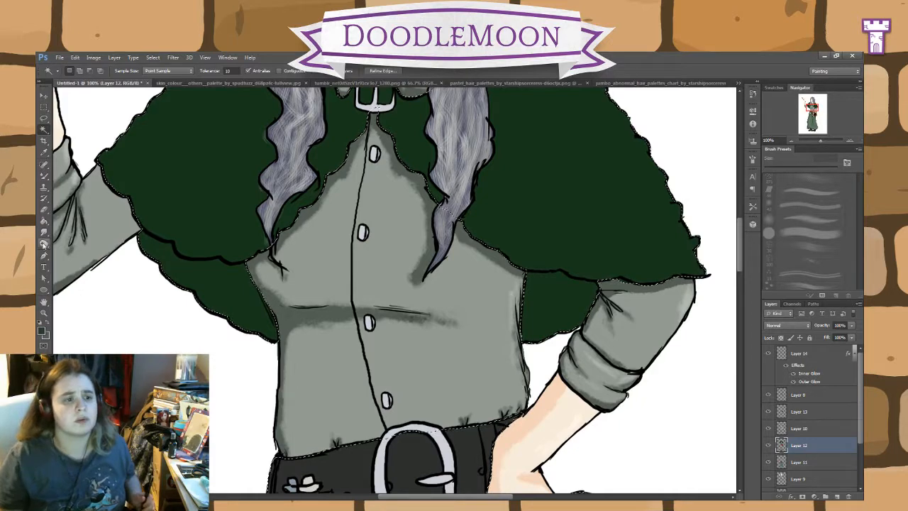
{"action": "left_click", "coordinate": [44, 243]}
{"action": "left_click", "coordinate": [812, 248]}
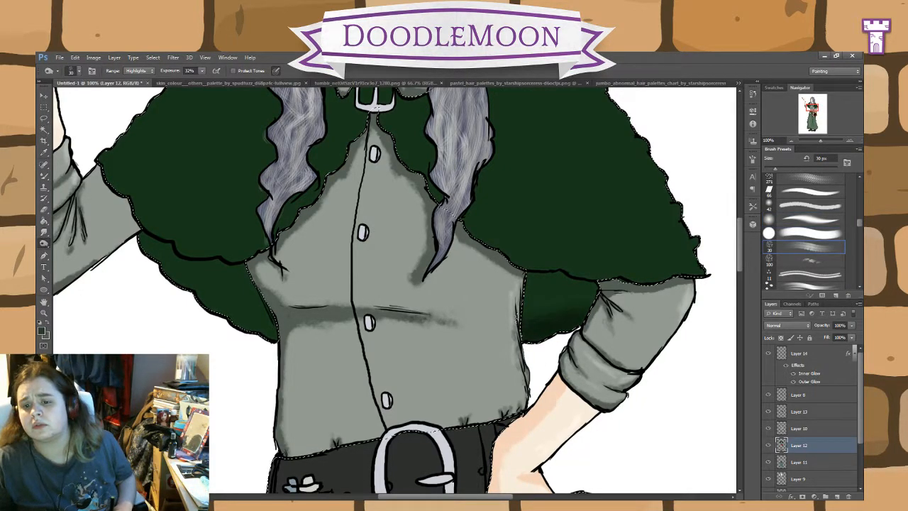
{"action": "mouse_move", "coordinate": [522, 317]}
{"action": "left_mouse_down"}
{"action": "mouse_move", "coordinate": [561, 294]}
{"action": "mouse_move", "coordinate": [556, 286]}
{"action": "left_mouse_up"}
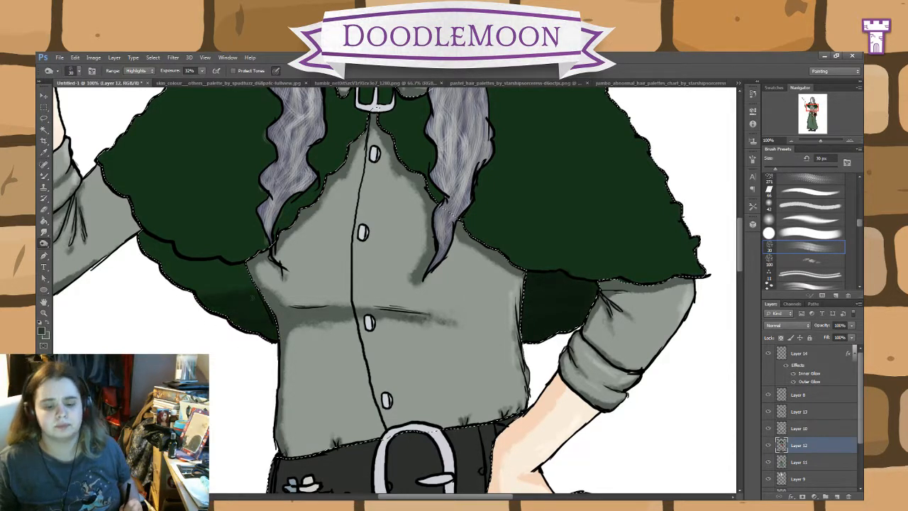
{"action": "mouse_move", "coordinate": [208, 292]}
{"action": "left_mouse_down"}
{"action": "mouse_move", "coordinate": [267, 284]}
{"action": "mouse_move", "coordinate": [226, 272]}
{"action": "left_mouse_up"}
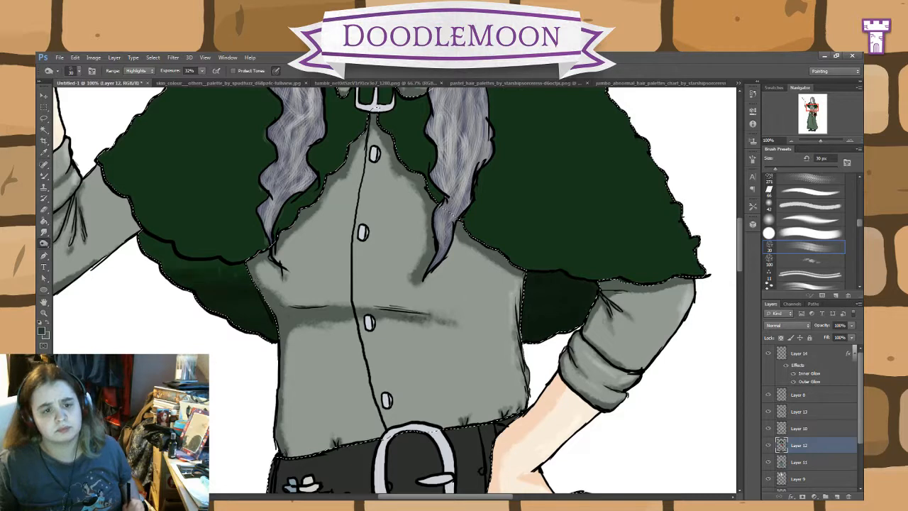
{"action": "left_click_drag", "start_coordinate": [173, 260], "coordinate": [151, 245]}
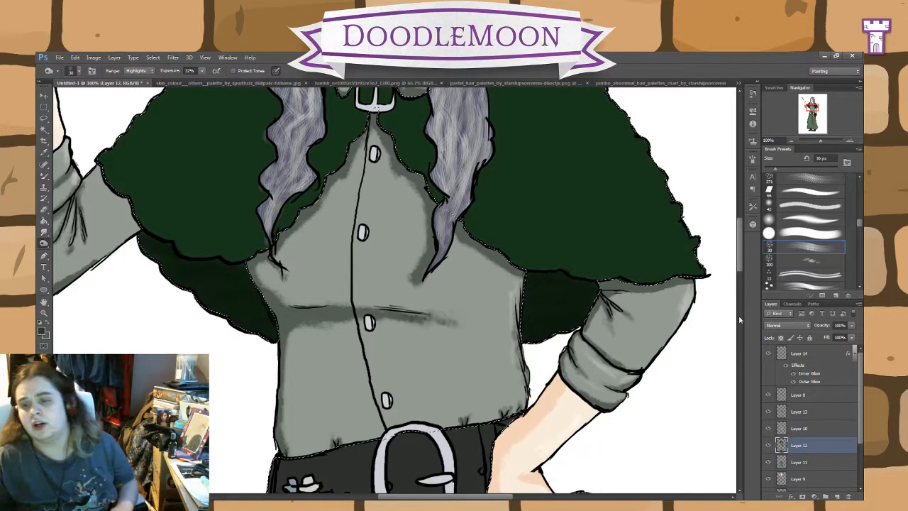
Step: Set up the Dodge tool for the cape with the textured 30 px brush and the Midtones range
{"action": "scroll", "coordinate": [742, 248], "scroll_direction": "up", "scroll_amount": 3}
{"action": "scroll", "coordinate": [742, 247], "scroll_direction": "up", "scroll_amount": 2}
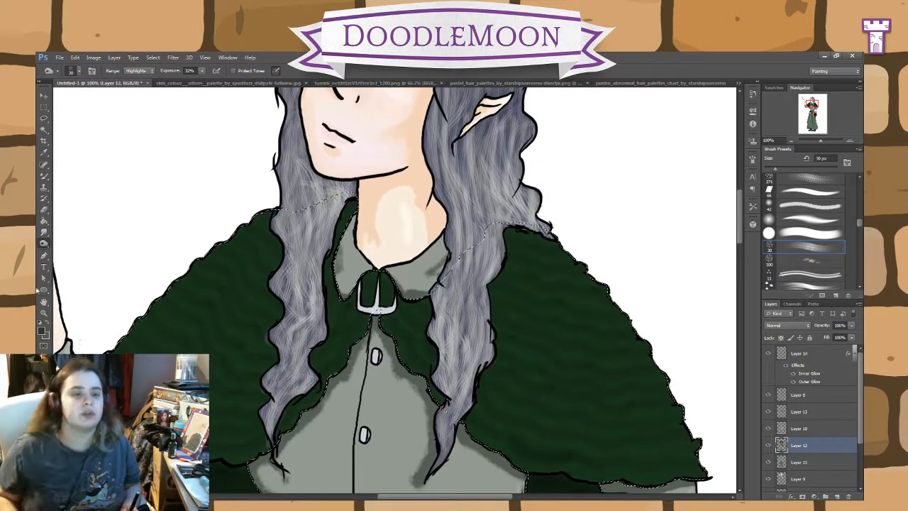
{"action": "left_click", "coordinate": [72, 245]}
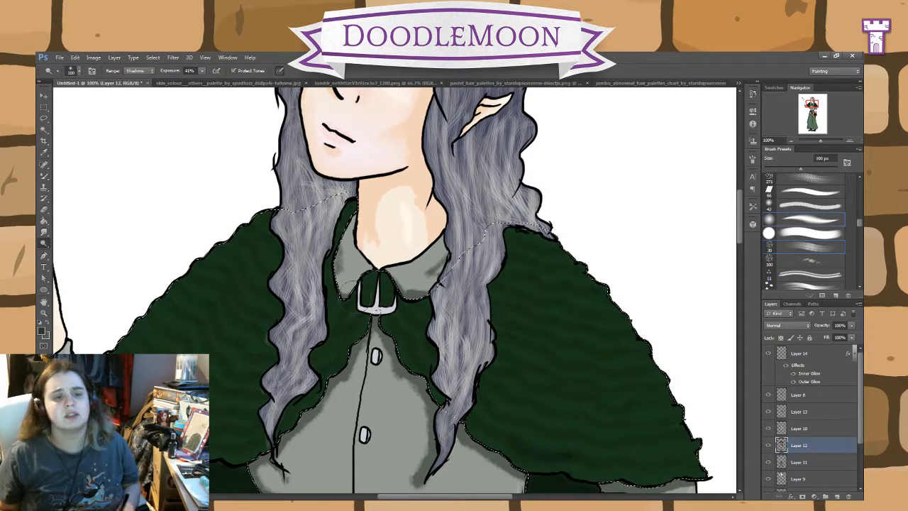
{"action": "left_click", "coordinate": [801, 252]}
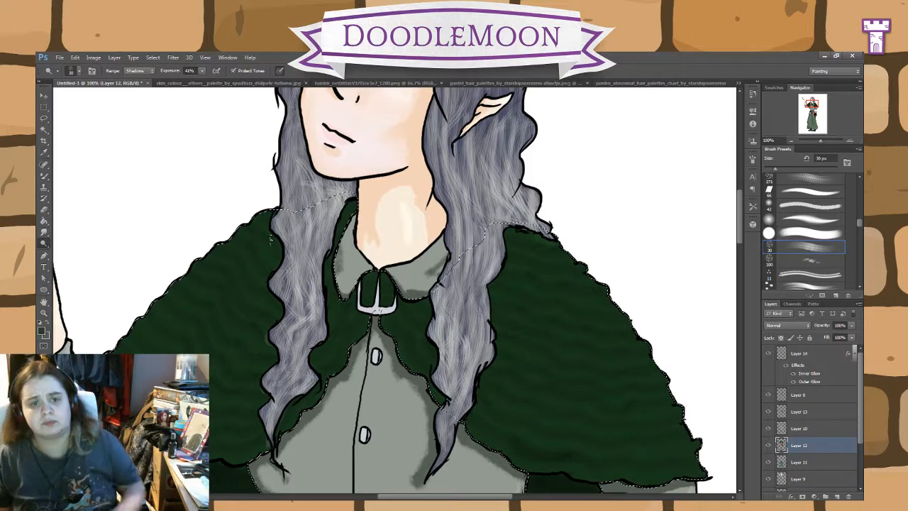
{"action": "left_click", "coordinate": [150, 71]}
{"action": "left_click", "coordinate": [142, 86]}
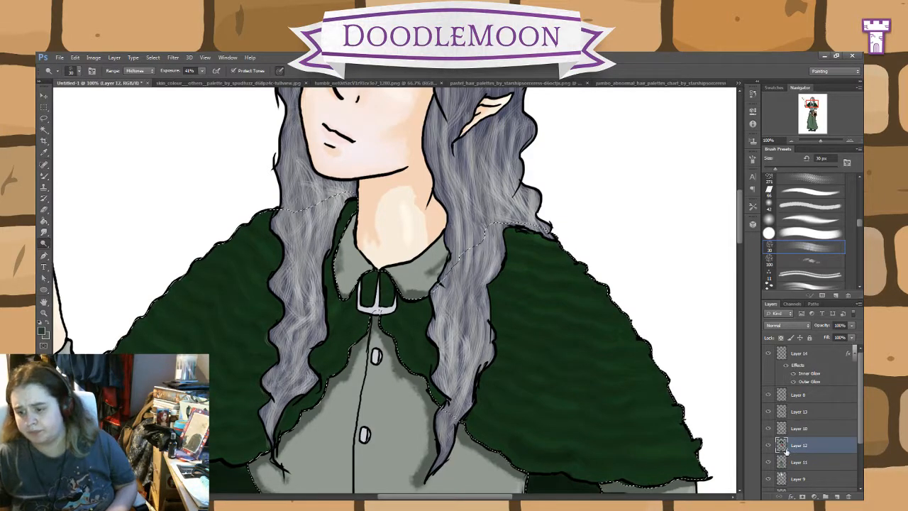
Step: Toggle Layer 12's visibility repeatedly to check which parts of the belt, pouches and book it holds
{"action": "left_click_drag", "start_coordinate": [740, 232], "coordinate": [735, 295]}
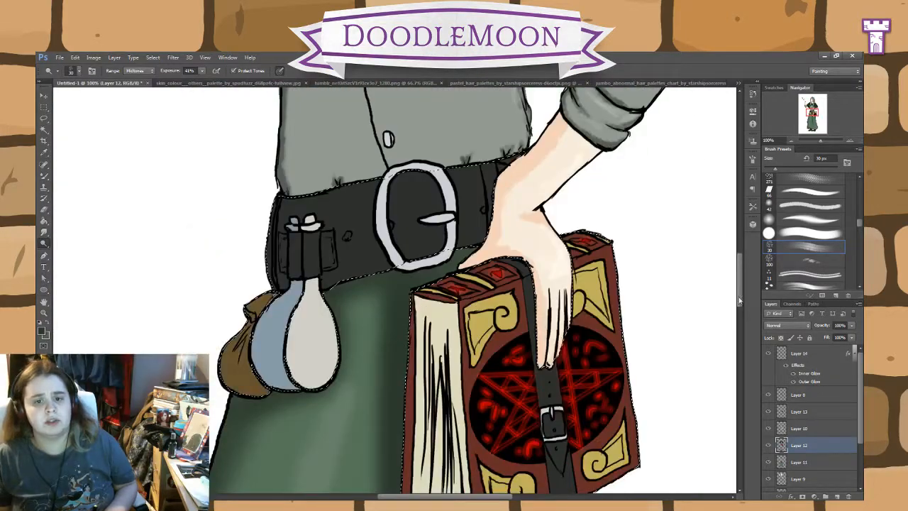
{"action": "left_click", "coordinate": [767, 446]}
{"action": "left_click", "coordinate": [767, 447]}
{"action": "left_click", "coordinate": [767, 447]}
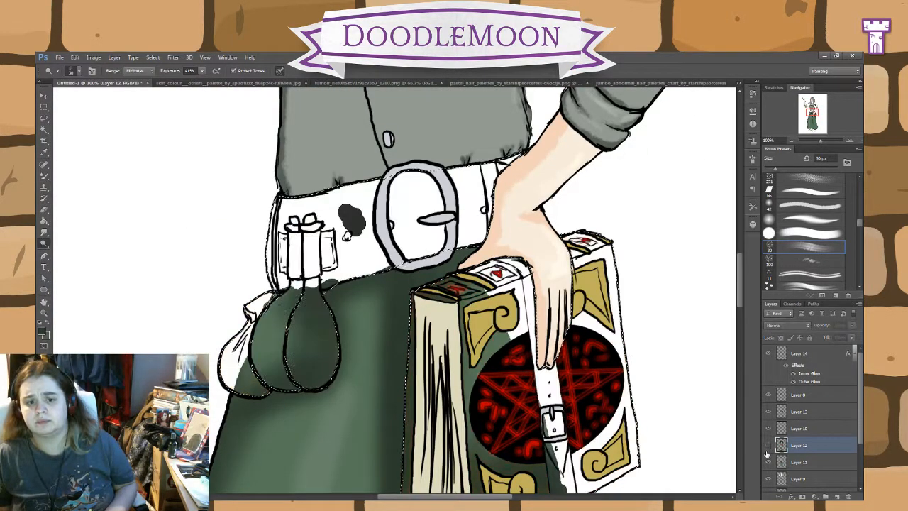
{"action": "left_click", "coordinate": [767, 449]}
{"action": "left_click", "coordinate": [767, 449]}
{"action": "left_click", "coordinate": [767, 449]}
{"action": "left_click", "coordinate": [766, 451]}
{"action": "left_click", "coordinate": [767, 451]}
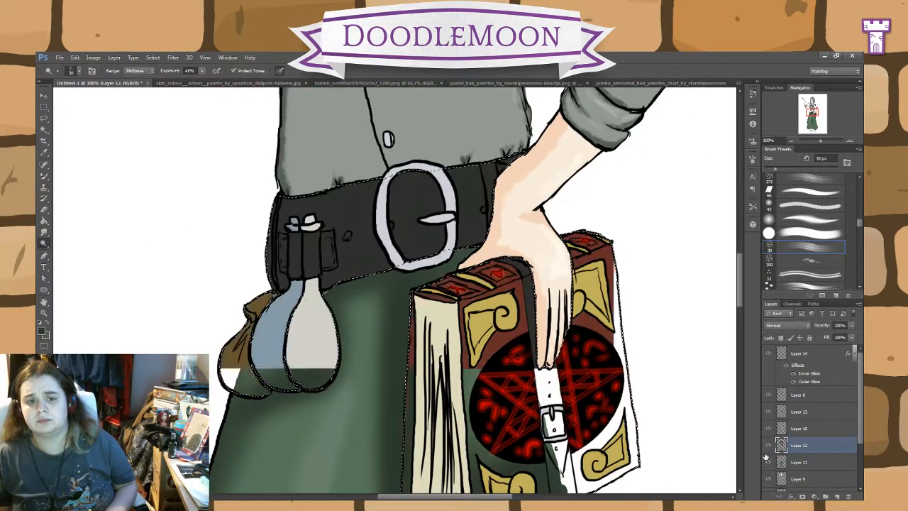
{"action": "left_click", "coordinate": [767, 450]}
{"action": "left_click", "coordinate": [767, 450]}
{"action": "left_click", "coordinate": [767, 449]}
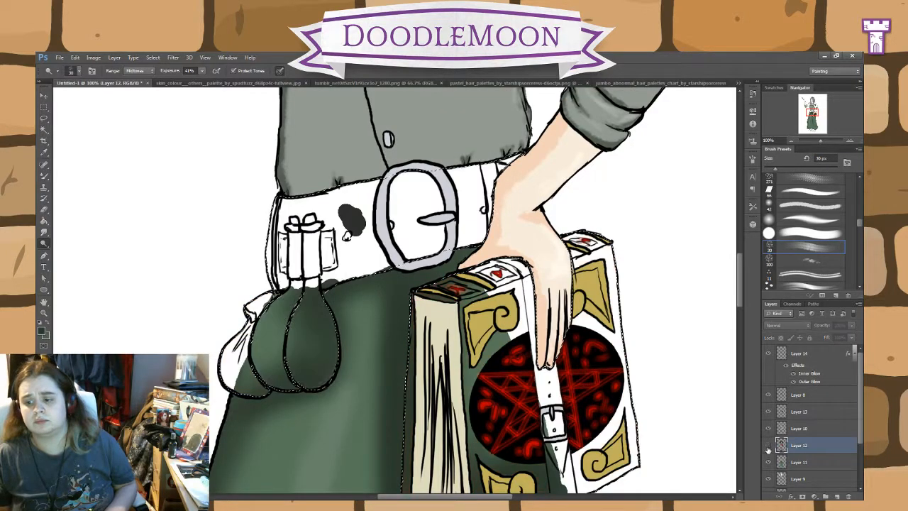
Step: Turn Layer 12 back on after one more visibility check
{"action": "left_click", "coordinate": [767, 449]}
{"action": "left_click", "coordinate": [767, 450]}
{"action": "left_click", "coordinate": [767, 449]}
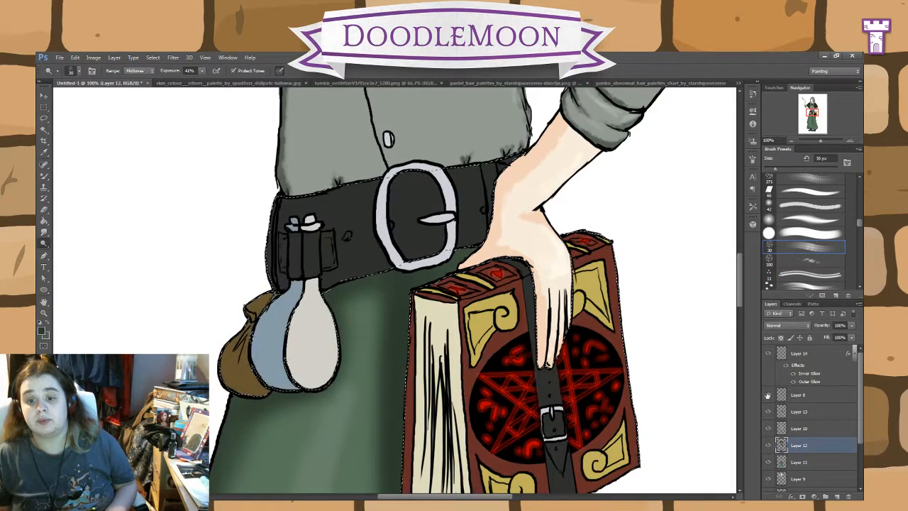
Step: Shade both irises with the Burn tool and lighten them with the Dodge tool, using the soft 30 px round brush
{"action": "left_click_drag", "start_coordinate": [740, 301], "coordinate": [740, 308]}
{"action": "left_click_drag", "start_coordinate": [745, 266], "coordinate": [755, 219]}
{"action": "key", "text": "ctrl+plus"}
{"action": "key", "text": "ctrl+plus"}
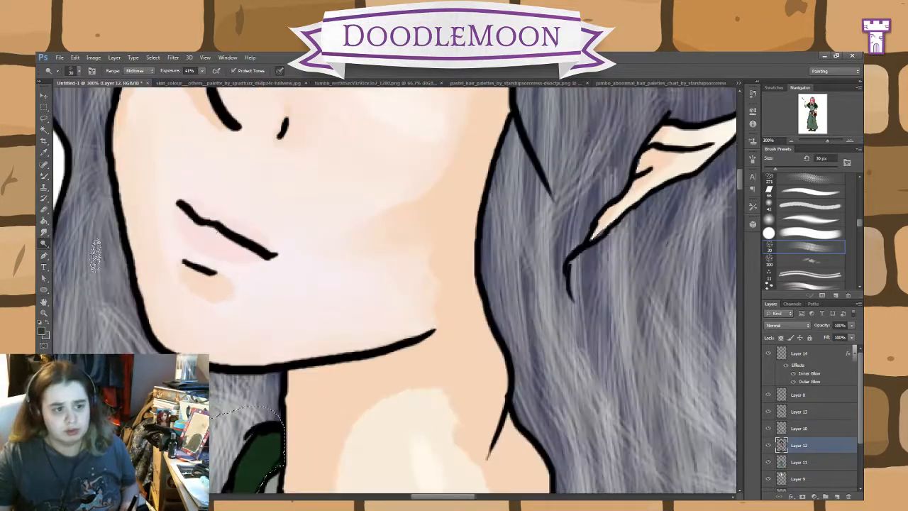
{"action": "left_click_drag", "start_coordinate": [312, 176], "coordinate": [319, 360]}
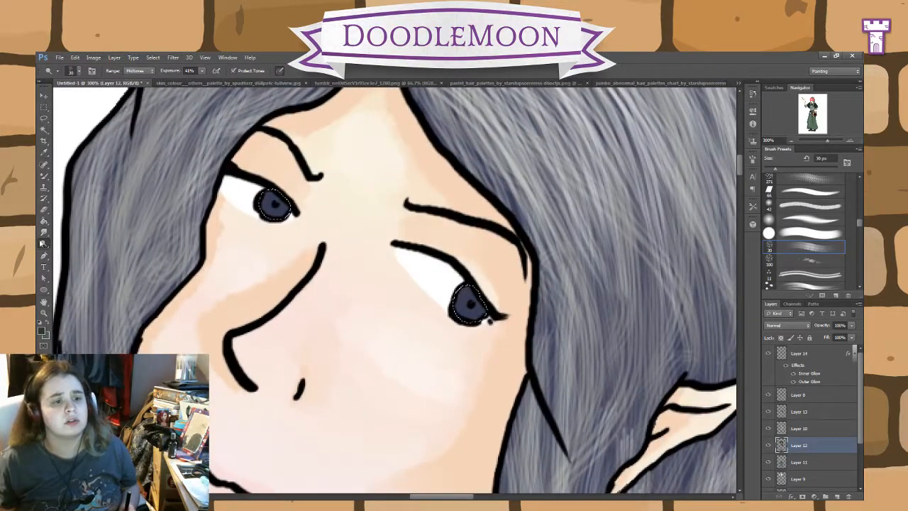
{"action": "left_click", "coordinate": [809, 220]}
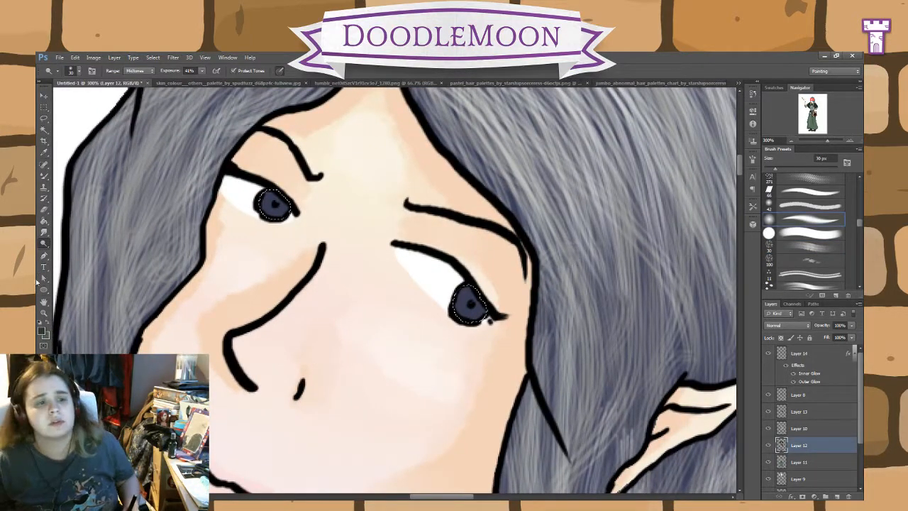
{"action": "key", "text": "shift+o"}
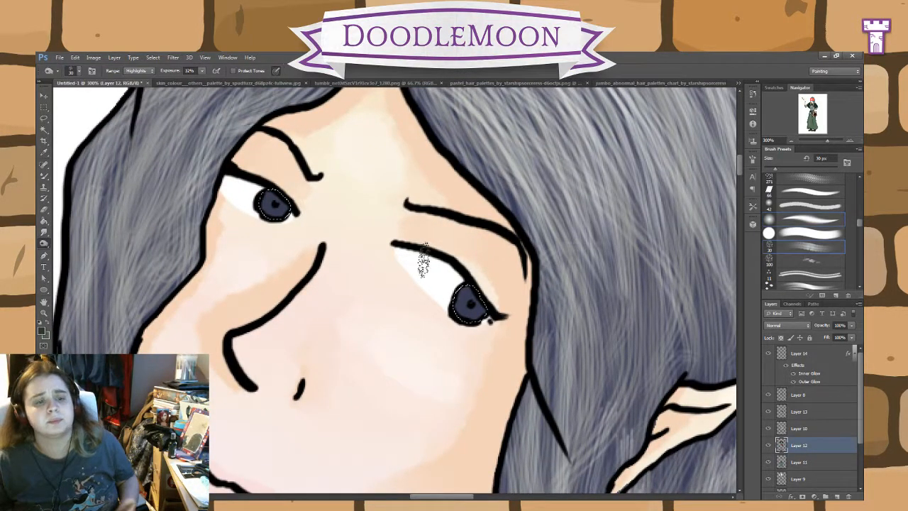
{"action": "left_click", "coordinate": [796, 220]}
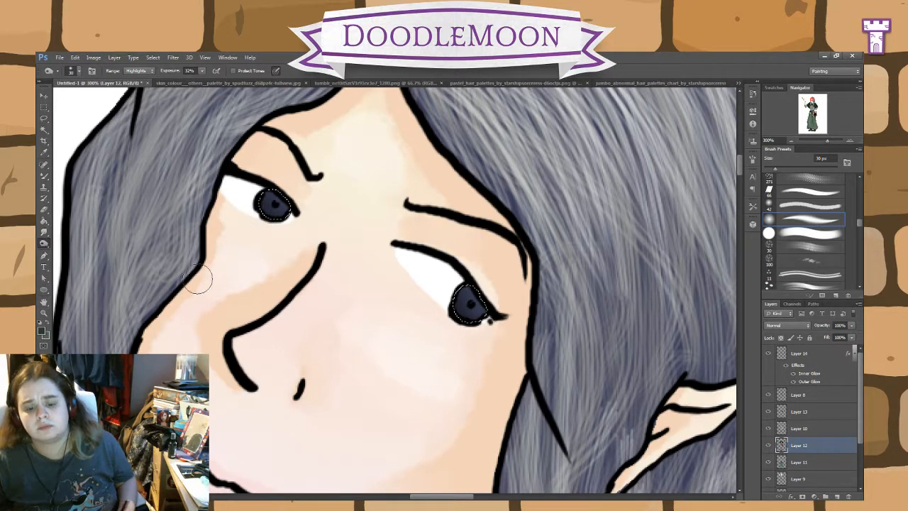
{"action": "left_click", "coordinate": [80, 243]}
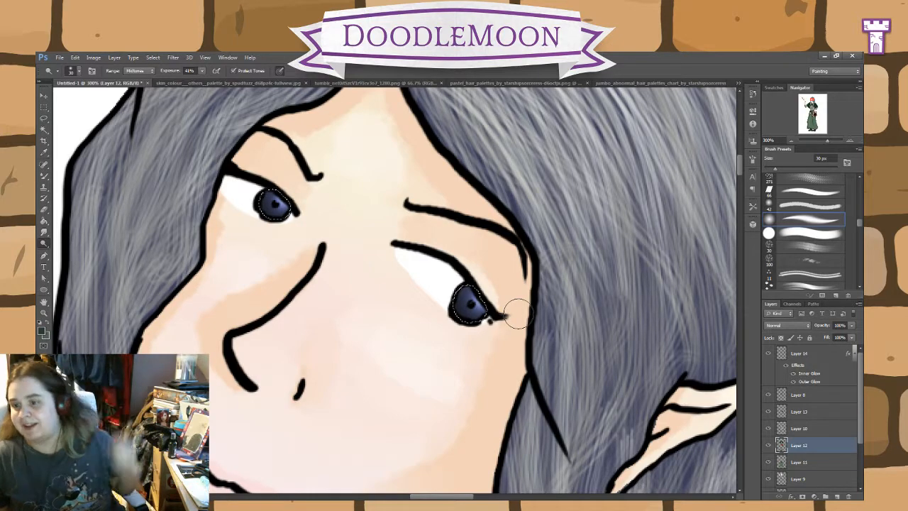
Step: Burn shadows along the edges of the black belt and around its buckle with the soft 30 px brush
{"action": "left_click_drag", "start_coordinate": [739, 169], "coordinate": [739, 263]}
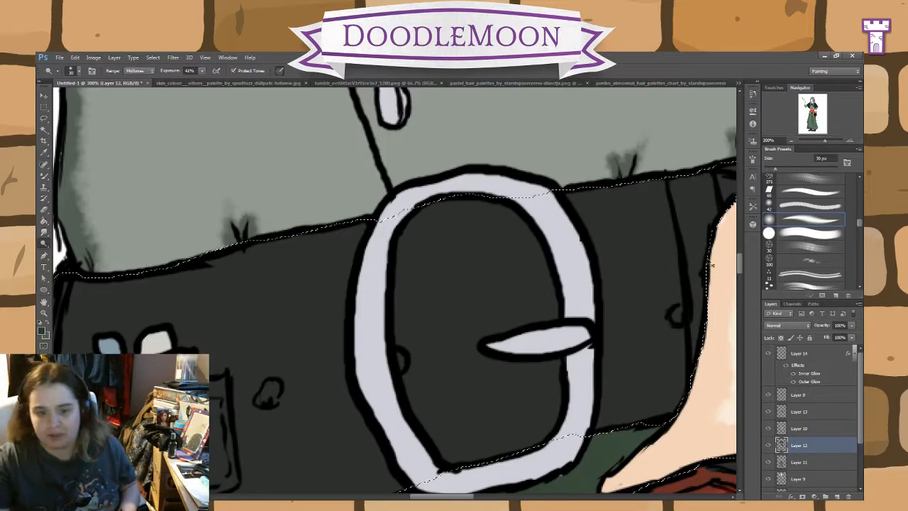
{"action": "key", "text": "ctrl+minus"}
{"action": "key", "text": "ctrl+minus"}
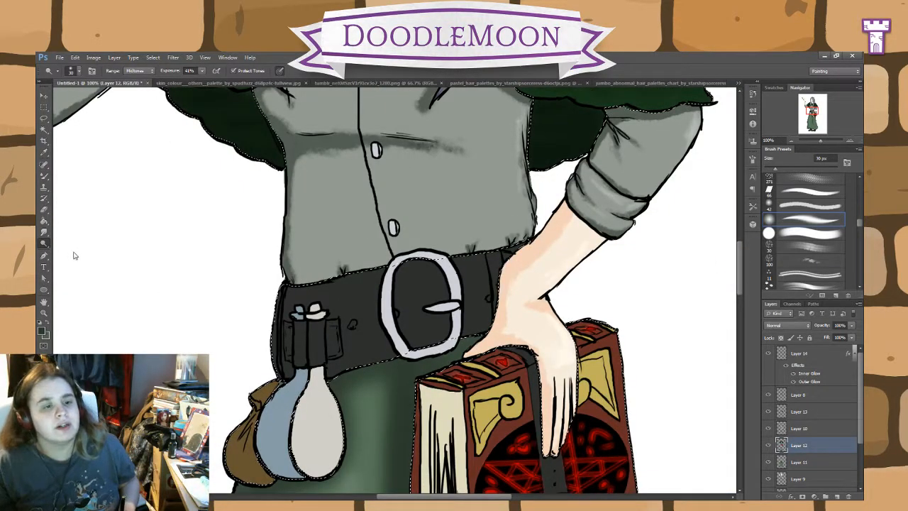
{"action": "key", "text": "shift+o"}
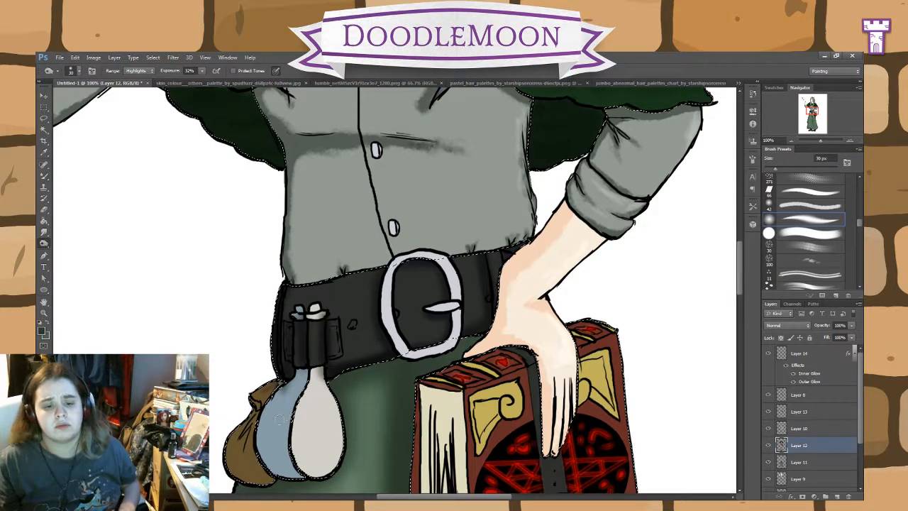
Step: Set the Burn range to Midtones and shade the edges of the white and blue flasks and the brown pouch
{"action": "left_click", "coordinate": [136, 71]}
{"action": "left_click", "coordinate": [137, 61]}
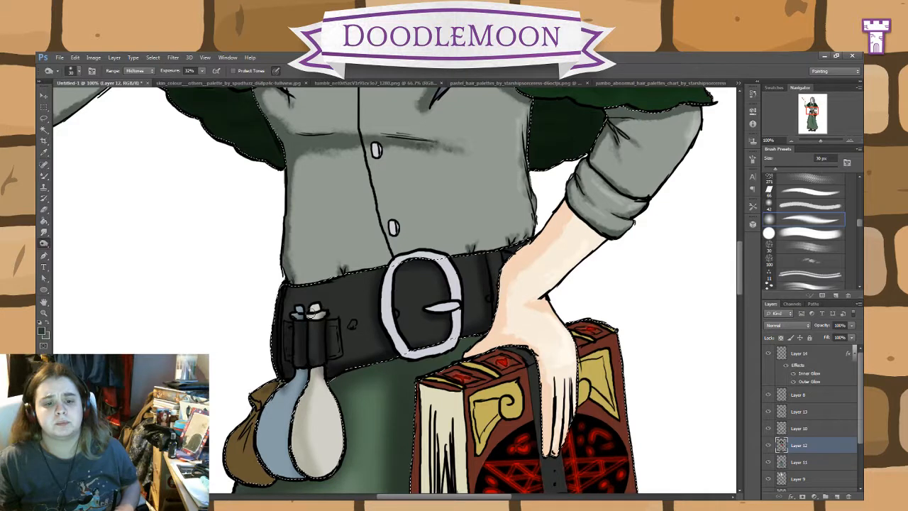
{"action": "mouse_move", "coordinate": [292, 389]}
{"action": "left_mouse_down"}
{"action": "mouse_move", "coordinate": [265, 417]}
{"action": "mouse_move", "coordinate": [275, 472]}
{"action": "mouse_move", "coordinate": [264, 447]}
{"action": "mouse_move", "coordinate": [284, 471]}
{"action": "mouse_move", "coordinate": [262, 426]}
{"action": "mouse_move", "coordinate": [271, 415]}
{"action": "mouse_move", "coordinate": [270, 451]}
{"action": "mouse_move", "coordinate": [261, 433]}
{"action": "mouse_move", "coordinate": [270, 460]}
{"action": "left_mouse_up"}
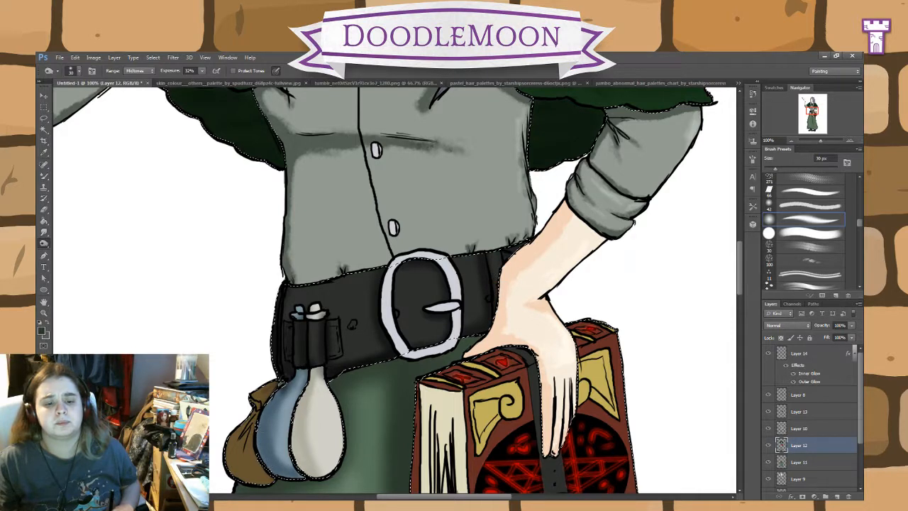
{"action": "left_click_drag", "start_coordinate": [294, 317], "coordinate": [299, 307]}
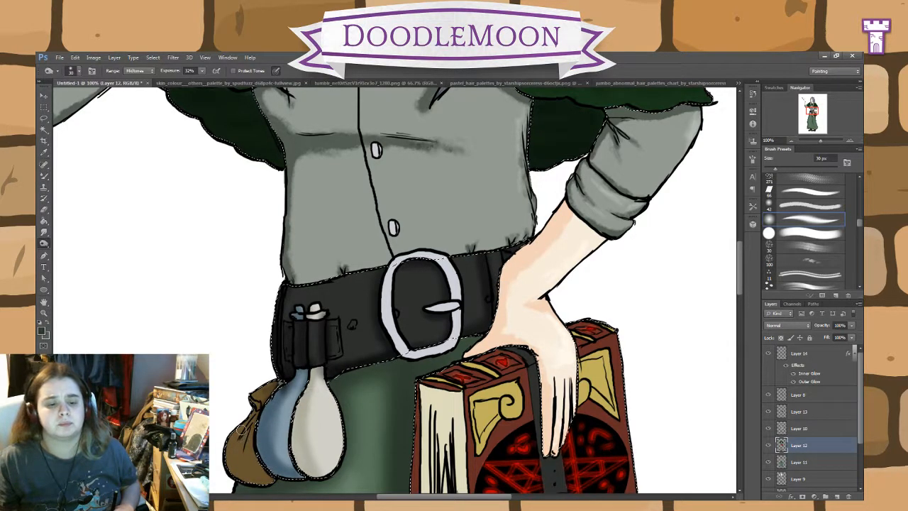
{"action": "mouse_move", "coordinate": [245, 418]}
{"action": "left_mouse_down"}
{"action": "mouse_move", "coordinate": [235, 465]}
{"action": "mouse_move", "coordinate": [257, 399]}
{"action": "left_mouse_up"}
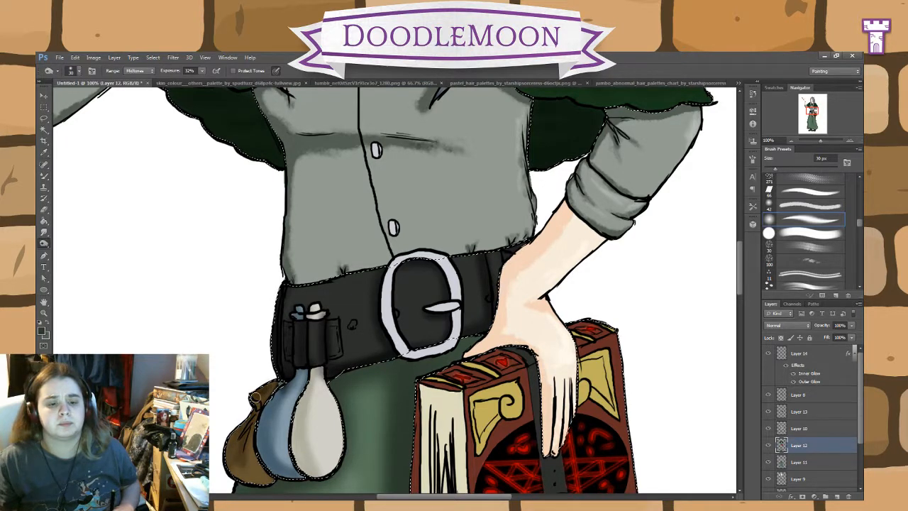
{"action": "left_click_drag", "start_coordinate": [243, 440], "coordinate": [267, 477]}
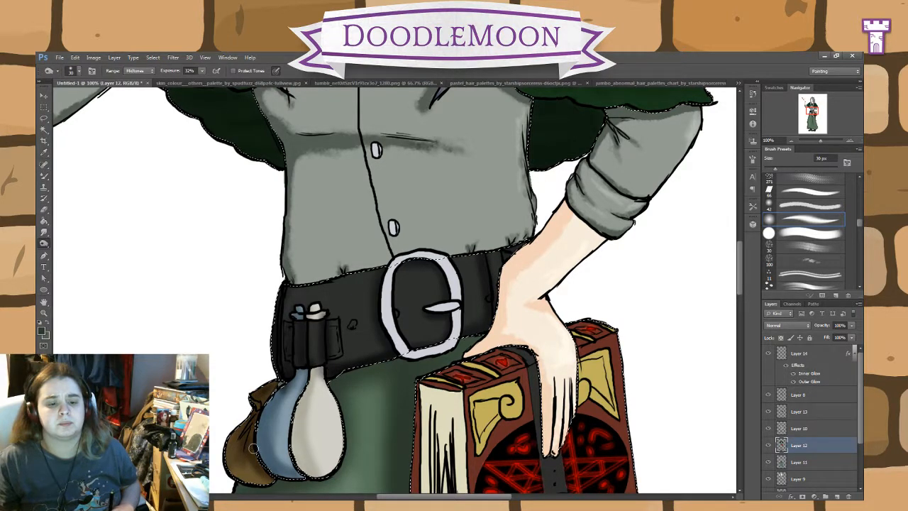
{"action": "mouse_move", "coordinate": [260, 411]}
{"action": "left_mouse_down"}
{"action": "mouse_move", "coordinate": [268, 440]}
{"action": "mouse_move", "coordinate": [291, 469]}
{"action": "left_mouse_up"}
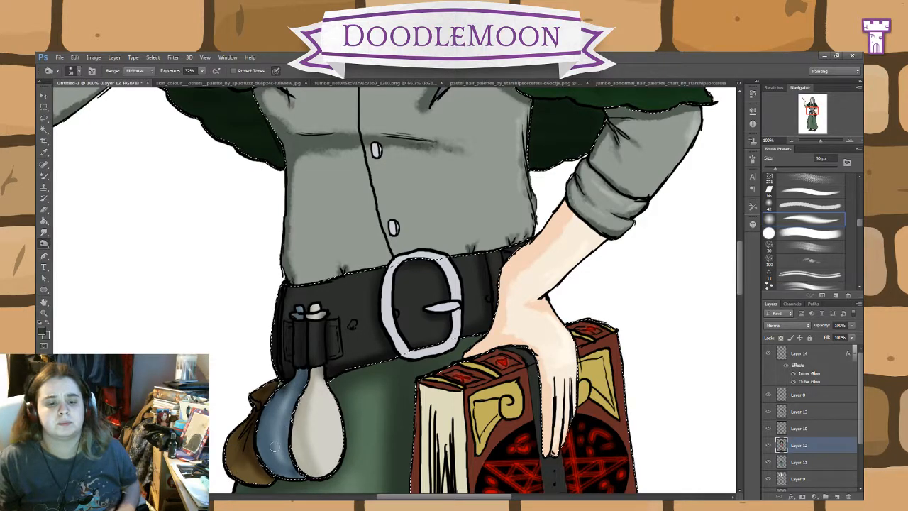
Step: Dodge highlights onto the hanging flasks, the belt leather and the black strap around the book
{"action": "left_click", "coordinate": [83, 245]}
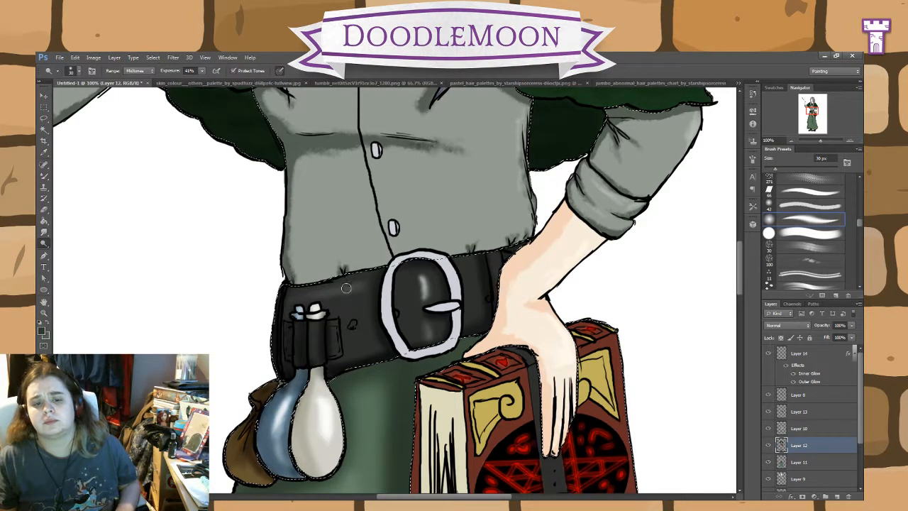
{"action": "mouse_move", "coordinate": [358, 297]}
{"action": "left_mouse_down"}
{"action": "mouse_move", "coordinate": [408, 272]}
{"action": "mouse_move", "coordinate": [475, 271]}
{"action": "mouse_move", "coordinate": [468, 281]}
{"action": "mouse_move", "coordinate": [469, 268]}
{"action": "mouse_move", "coordinate": [473, 298]}
{"action": "left_mouse_up"}
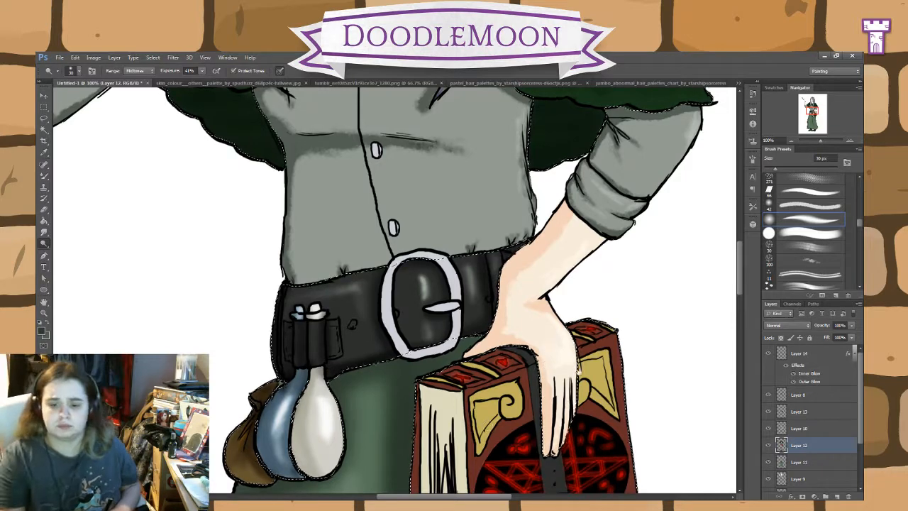
{"action": "left_click_drag", "start_coordinate": [566, 405], "coordinate": [509, 278]}
{"action": "left_click_drag", "start_coordinate": [495, 336], "coordinate": [504, 370]}
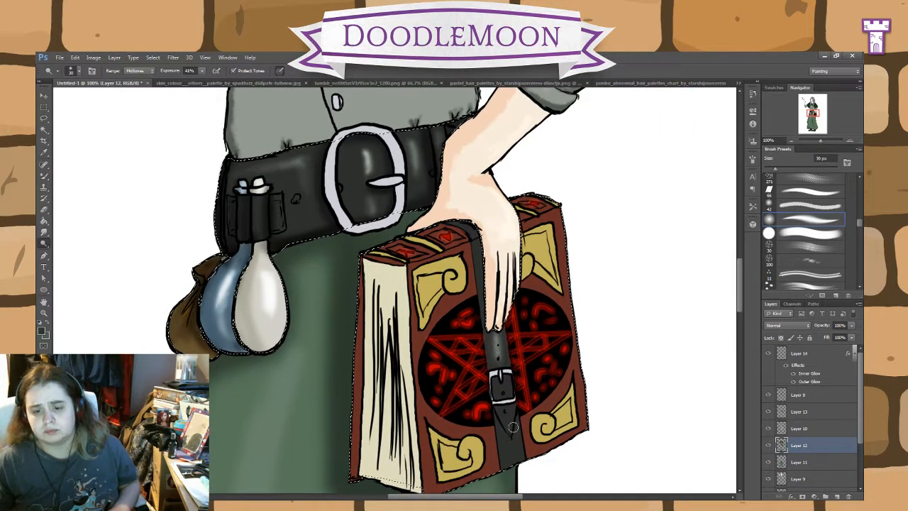
{"action": "mouse_move", "coordinate": [507, 413]}
{"action": "left_mouse_down"}
{"action": "mouse_move", "coordinate": [516, 455]}
{"action": "mouse_move", "coordinate": [507, 414]}
{"action": "mouse_move", "coordinate": [508, 467]}
{"action": "left_mouse_up"}
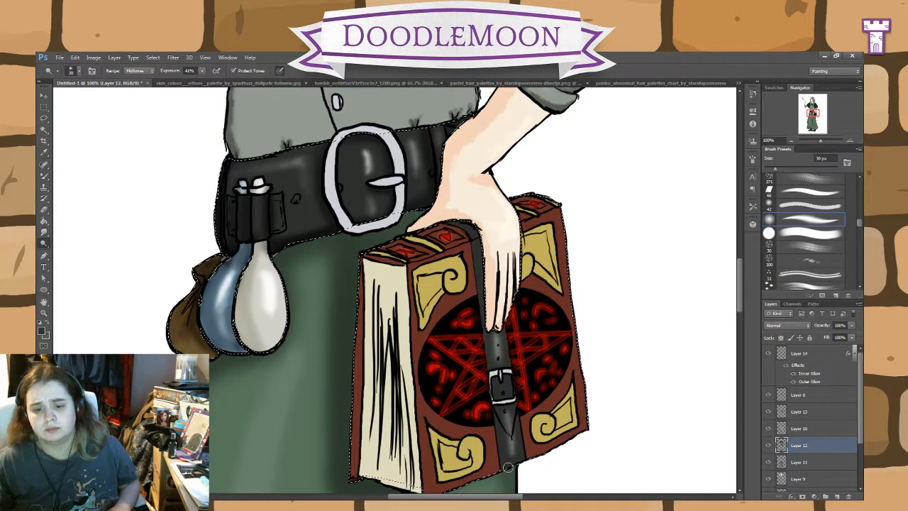
Step: Burn shadows on the book's black strap and along the edges of its red cover with the Midtones range
{"action": "left_click", "coordinate": [46, 247]}
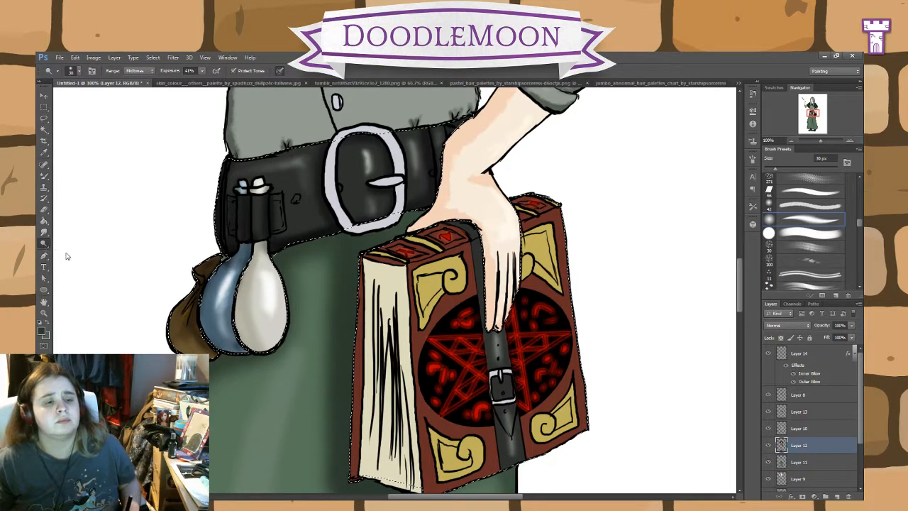
{"action": "left_click", "coordinate": [68, 255]}
{"action": "mouse_move", "coordinate": [512, 431]}
{"action": "left_mouse_down"}
{"action": "mouse_move", "coordinate": [505, 463]}
{"action": "mouse_move", "coordinate": [492, 396]}
{"action": "mouse_move", "coordinate": [515, 401]}
{"action": "mouse_move", "coordinate": [504, 406]}
{"action": "mouse_move", "coordinate": [492, 379]}
{"action": "mouse_move", "coordinate": [516, 374]}
{"action": "mouse_move", "coordinate": [491, 366]}
{"action": "mouse_move", "coordinate": [473, 240]}
{"action": "mouse_move", "coordinate": [453, 220]}
{"action": "mouse_move", "coordinate": [471, 233]}
{"action": "left_mouse_up"}
{"action": "left_click_drag", "start_coordinate": [495, 341], "coordinate": [498, 329]}
{"action": "left_click_drag", "start_coordinate": [489, 454], "coordinate": [489, 396]}
{"action": "mouse_move", "coordinate": [476, 287]}
{"action": "left_mouse_down"}
{"action": "mouse_move", "coordinate": [465, 241]}
{"action": "mouse_move", "coordinate": [445, 225]}
{"action": "left_mouse_up"}
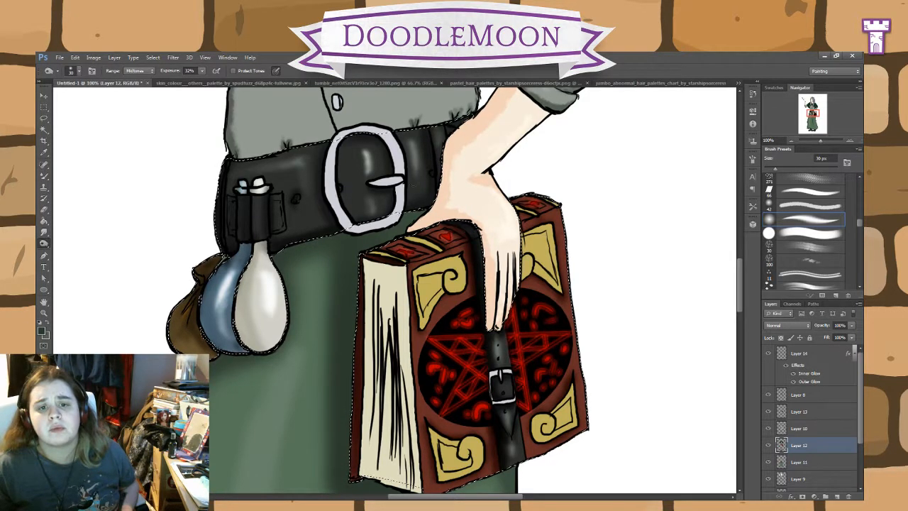
Step: Burn the soles and lower edges of both black boots and the areas just beneath the skirt hem
{"action": "left_click_drag", "start_coordinate": [741, 294], "coordinate": [740, 301]}
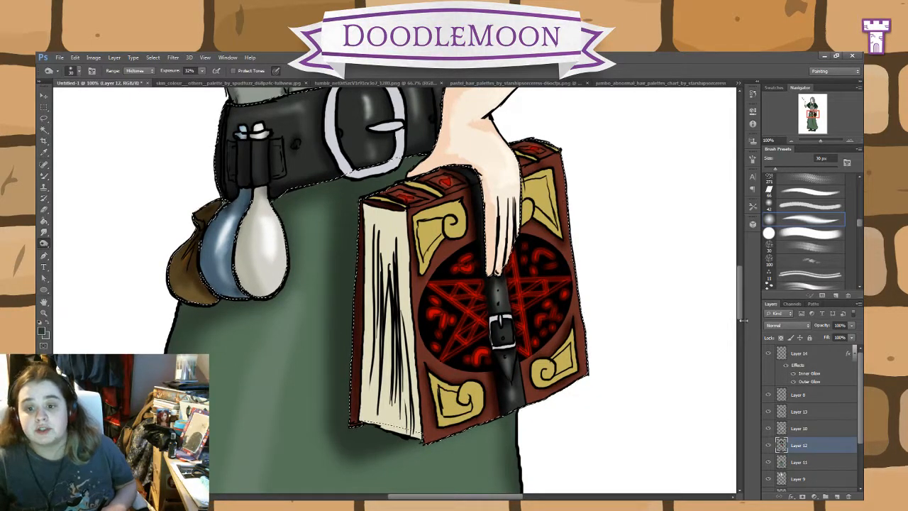
{"action": "left_click_drag", "start_coordinate": [740, 309], "coordinate": [736, 420]}
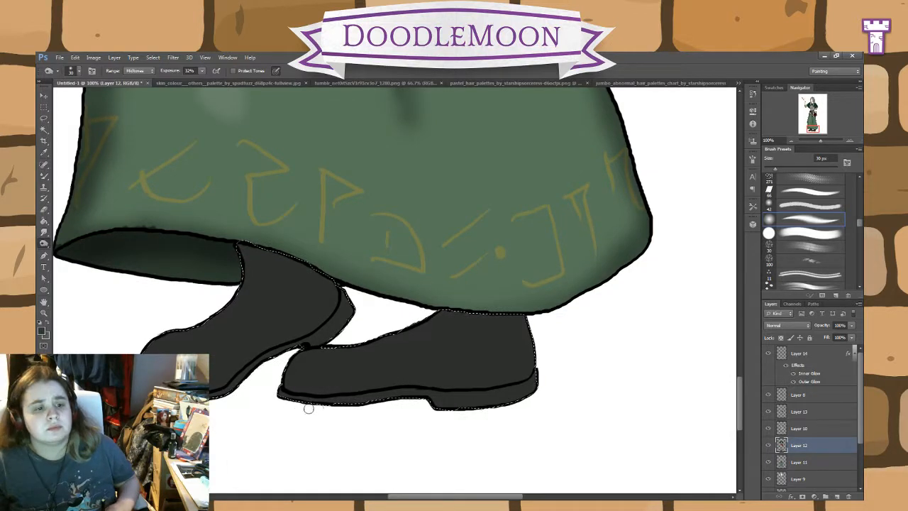
{"action": "mouse_move", "coordinate": [305, 402]}
{"action": "left_mouse_down"}
{"action": "mouse_move", "coordinate": [437, 386]}
{"action": "mouse_move", "coordinate": [437, 398]}
{"action": "mouse_move", "coordinate": [465, 405]}
{"action": "mouse_move", "coordinate": [448, 397]}
{"action": "mouse_move", "coordinate": [503, 394]}
{"action": "mouse_move", "coordinate": [537, 370]}
{"action": "mouse_move", "coordinate": [448, 389]}
{"action": "mouse_move", "coordinate": [501, 401]}
{"action": "mouse_move", "coordinate": [290, 391]}
{"action": "mouse_move", "coordinate": [274, 378]}
{"action": "mouse_move", "coordinate": [304, 352]}
{"action": "mouse_move", "coordinate": [282, 391]}
{"action": "mouse_move", "coordinate": [312, 399]}
{"action": "mouse_move", "coordinate": [299, 396]}
{"action": "mouse_move", "coordinate": [300, 361]}
{"action": "mouse_move", "coordinate": [285, 374]}
{"action": "mouse_move", "coordinate": [308, 352]}
{"action": "mouse_move", "coordinate": [293, 362]}
{"action": "mouse_move", "coordinate": [296, 397]}
{"action": "mouse_move", "coordinate": [283, 376]}
{"action": "mouse_move", "coordinate": [311, 401]}
{"action": "left_mouse_up"}
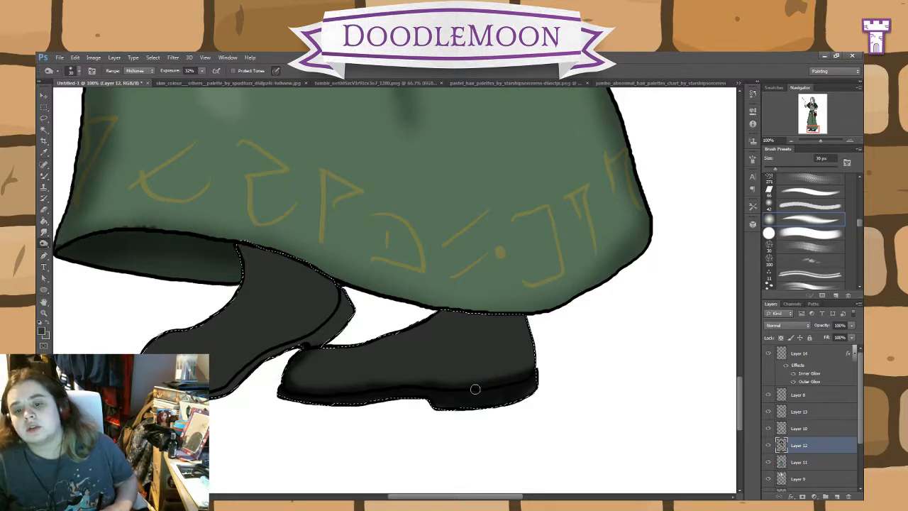
{"action": "mouse_move", "coordinate": [542, 343]}
{"action": "left_mouse_down"}
{"action": "mouse_move", "coordinate": [522, 315]}
{"action": "mouse_move", "coordinate": [506, 322]}
{"action": "mouse_move", "coordinate": [525, 321]}
{"action": "mouse_move", "coordinate": [395, 316]}
{"action": "mouse_move", "coordinate": [407, 310]}
{"action": "mouse_move", "coordinate": [541, 315]}
{"action": "left_mouse_up"}
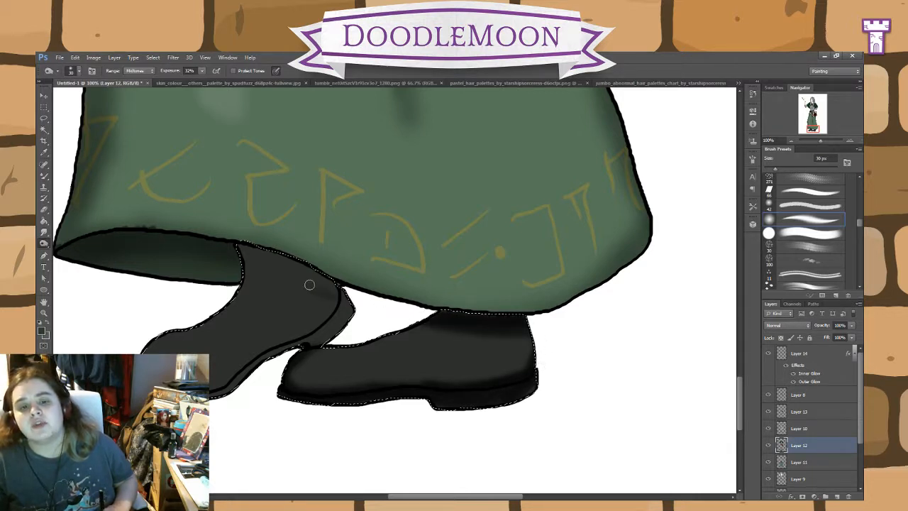
{"action": "mouse_move", "coordinate": [308, 284]}
{"action": "left_mouse_down"}
{"action": "mouse_move", "coordinate": [352, 306]}
{"action": "mouse_move", "coordinate": [323, 268]}
{"action": "mouse_move", "coordinate": [285, 276]}
{"action": "mouse_move", "coordinate": [293, 262]}
{"action": "mouse_move", "coordinate": [332, 278]}
{"action": "left_mouse_up"}
{"action": "mouse_move", "coordinate": [379, 294]}
{"action": "left_mouse_down"}
{"action": "mouse_move", "coordinate": [310, 334]}
{"action": "mouse_move", "coordinate": [302, 353]}
{"action": "mouse_move", "coordinate": [275, 362]}
{"action": "mouse_move", "coordinate": [273, 352]}
{"action": "mouse_move", "coordinate": [219, 399]}
{"action": "mouse_move", "coordinate": [226, 383]}
{"action": "left_mouse_up"}
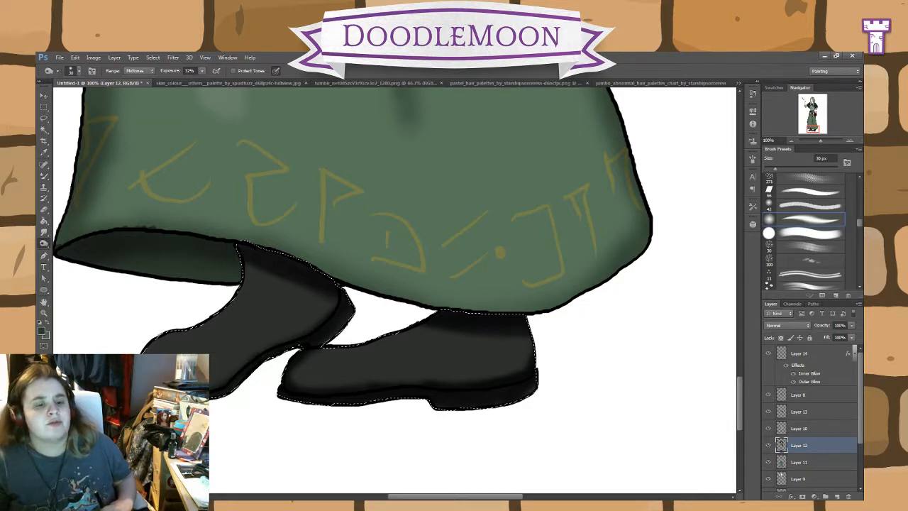
{"action": "left_click_drag", "start_coordinate": [213, 400], "coordinate": [233, 394]}
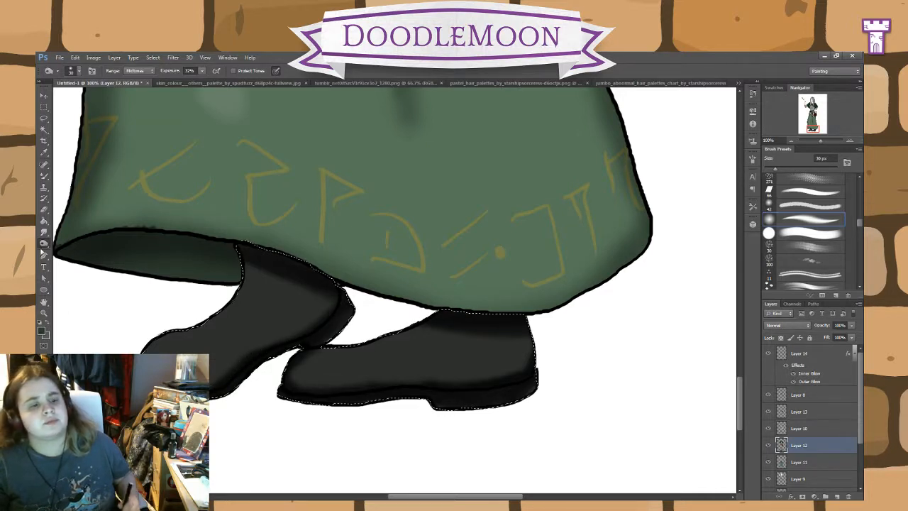
Step: Dodge glossy highlights onto the toes and heels of both boots with the range set to Shadows
{"action": "right_click", "coordinate": [44, 245]}
{"action": "left_click", "coordinate": [68, 247]}
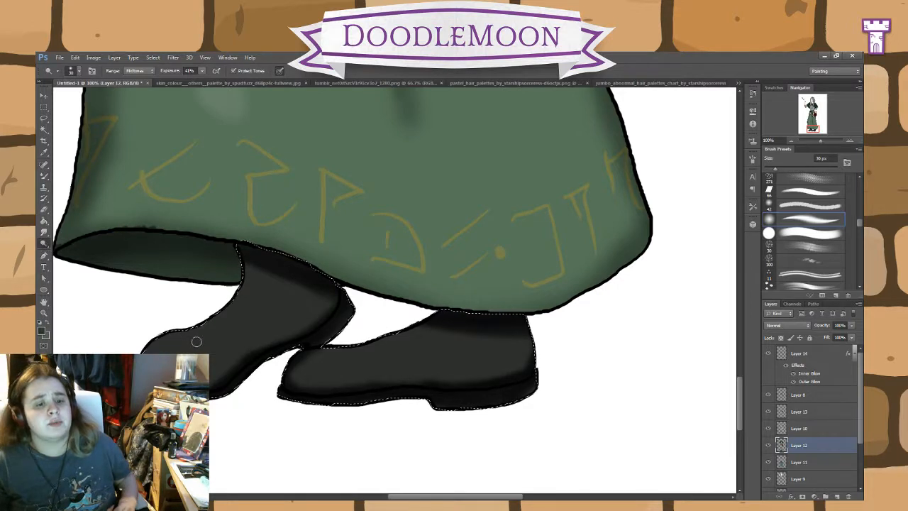
{"action": "left_click", "coordinate": [139, 91]}
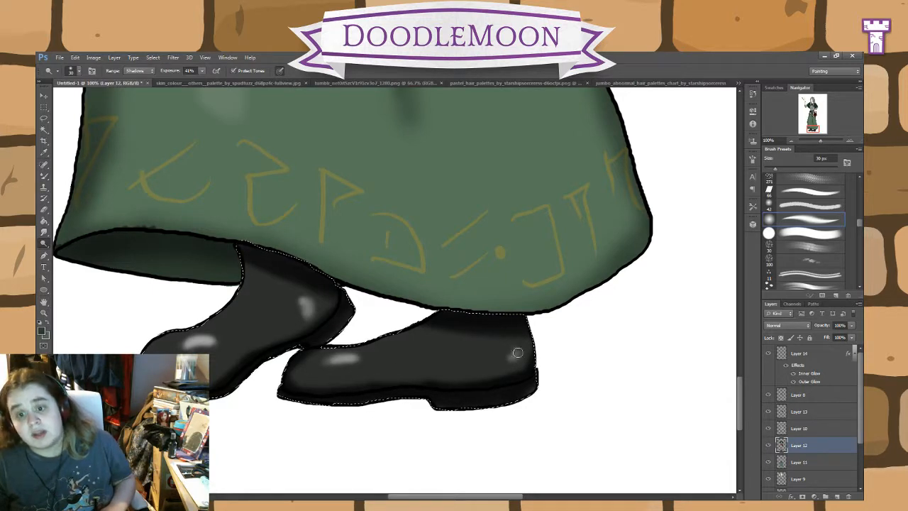
{"action": "left_click_drag", "start_coordinate": [518, 353], "coordinate": [520, 348]}
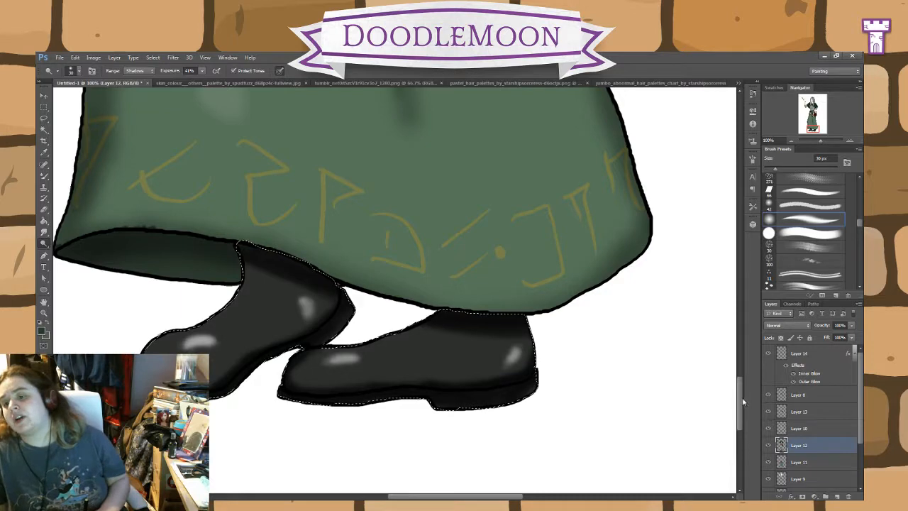
Step: Set the Dodge range to Midtones and lighten the red leather of the book cover
{"action": "left_click_drag", "start_coordinate": [742, 402], "coordinate": [739, 292]}
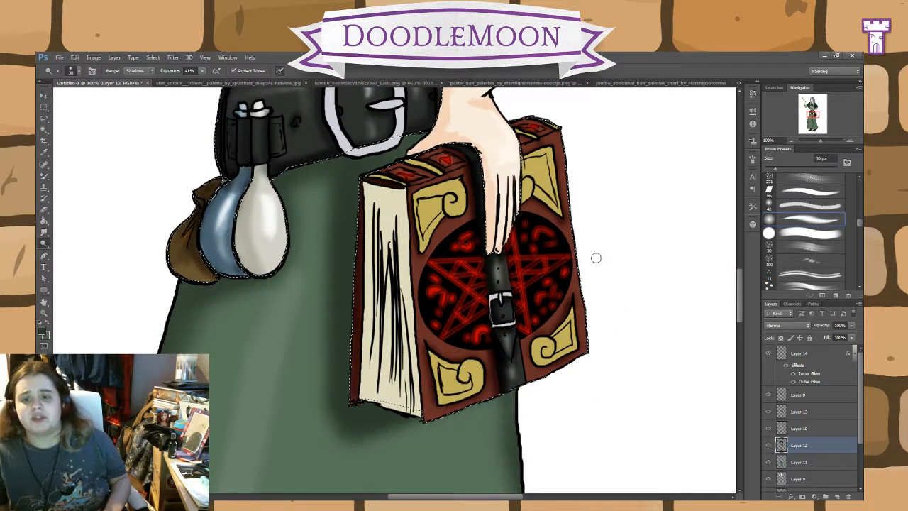
{"action": "left_click", "coordinate": [139, 70]}
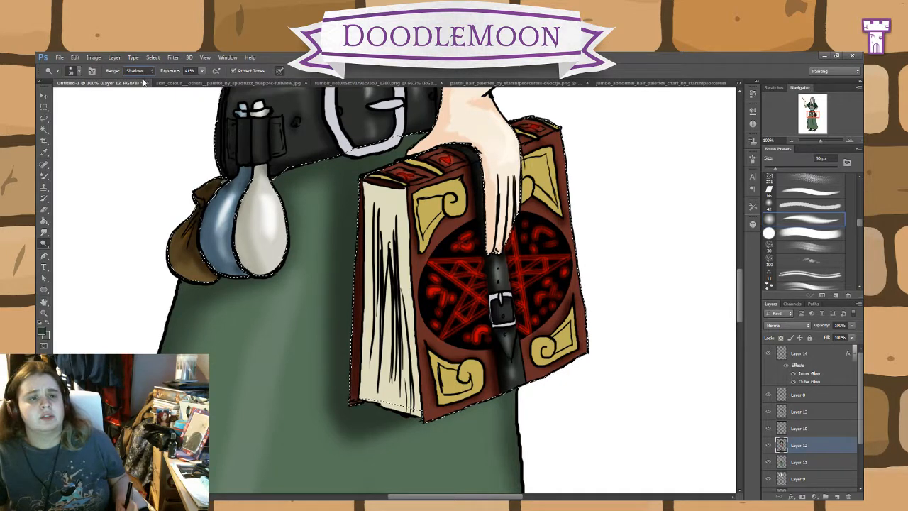
{"action": "left_click", "coordinate": [141, 82]}
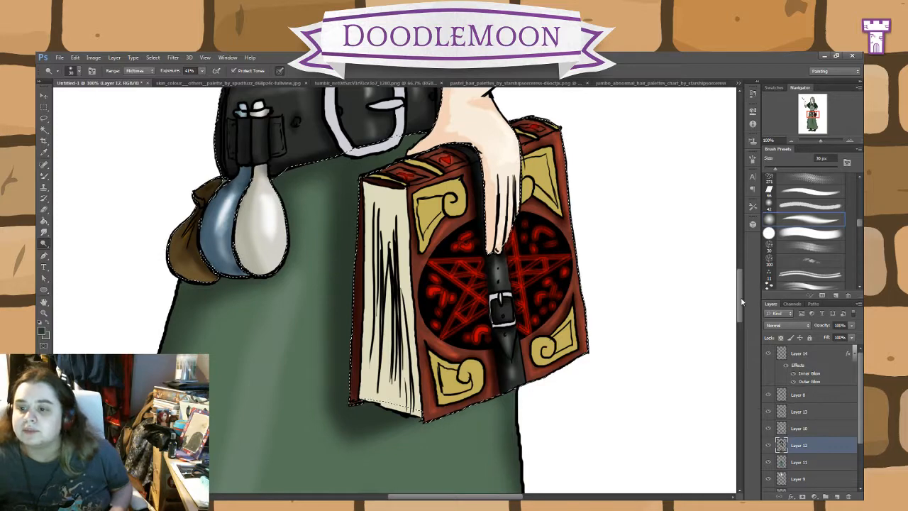
{"action": "mouse_move", "coordinate": [740, 301]}
{"action": "left_mouse_down"}
{"action": "mouse_move", "coordinate": [745, 216]}
{"action": "mouse_move", "coordinate": [752, 307]}
{"action": "mouse_move", "coordinate": [753, 299]}
{"action": "left_mouse_up"}
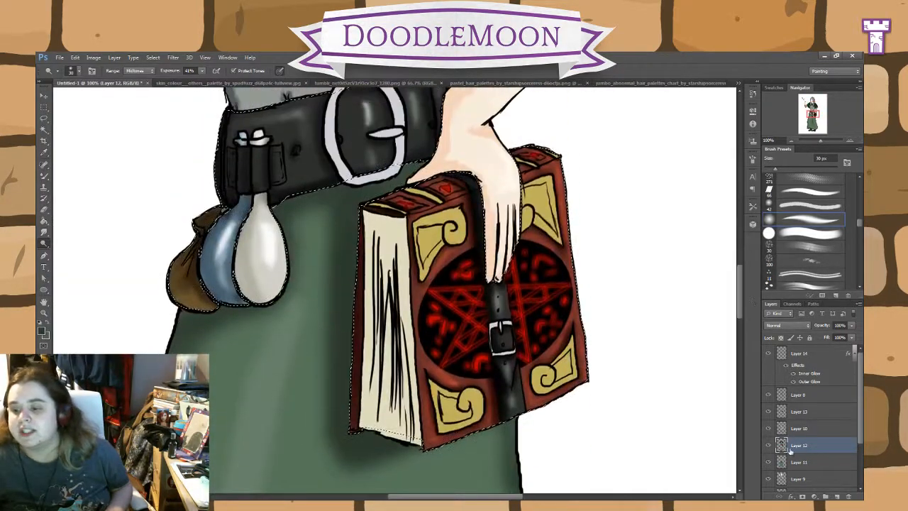
Step: Select the painted areas of Layer 10, then burn shadows and dodge highlights onto the book's gold corners with the Midtones range
{"action": "left_click", "coordinate": [794, 428]}
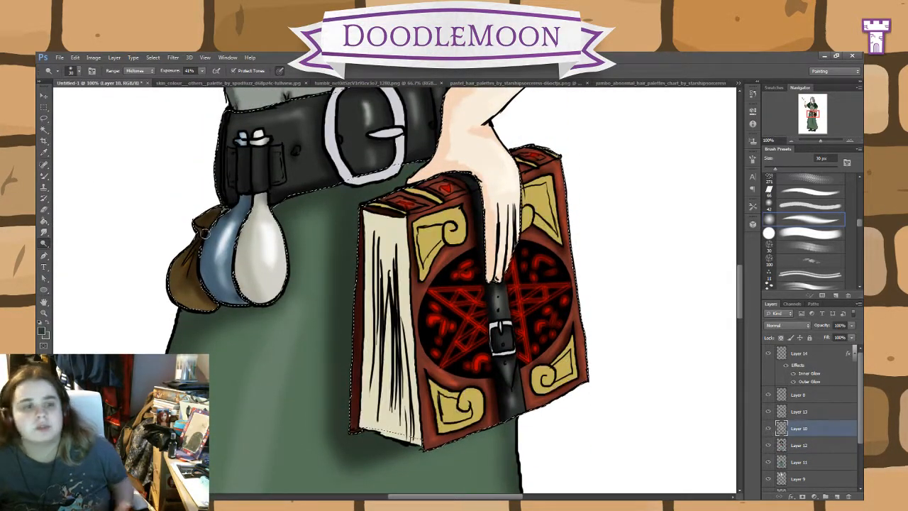
{"action": "key", "text": "w"}
{"action": "left_click", "coordinate": [604, 321]}
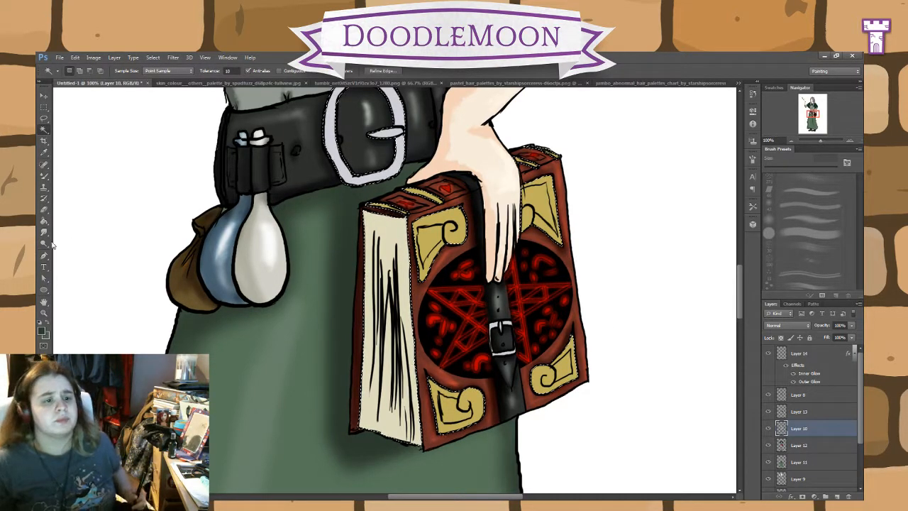
{"action": "left_click", "coordinate": [44, 244]}
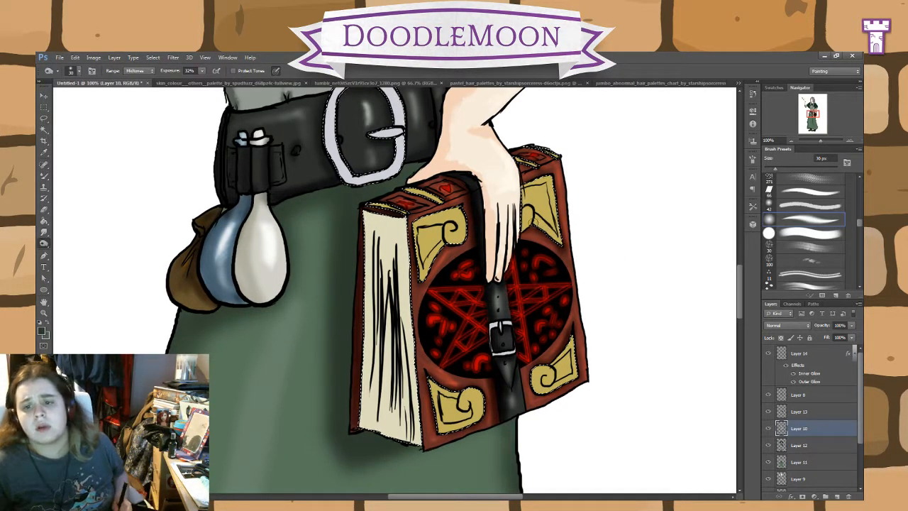
{"action": "mouse_move", "coordinate": [536, 222]}
{"action": "left_mouse_down"}
{"action": "mouse_move", "coordinate": [536, 206]}
{"action": "mouse_move", "coordinate": [550, 220]}
{"action": "mouse_move", "coordinate": [538, 188]}
{"action": "left_mouse_up"}
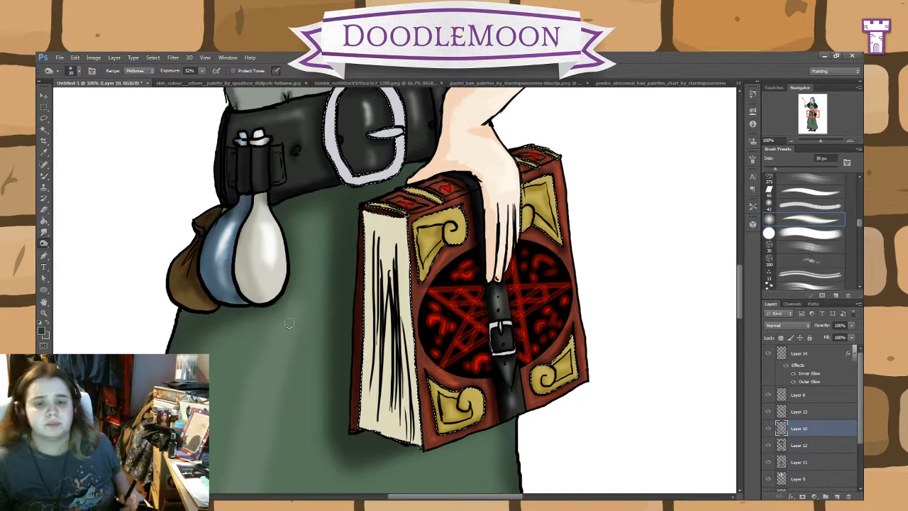
{"action": "left_click", "coordinate": [63, 248]}
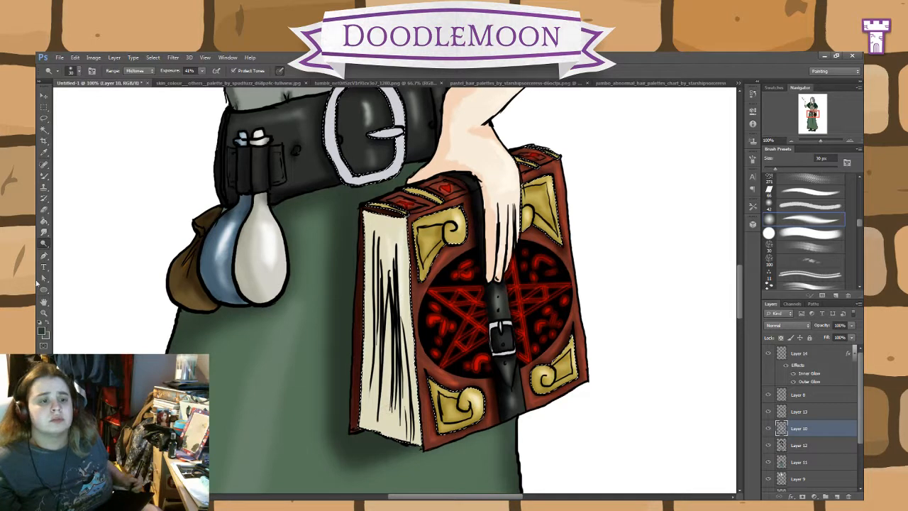
Step: Set the Burn range to Highlights and shade the cream page edges of the book
{"action": "right_click", "coordinate": [46, 245]}
{"action": "left_click", "coordinate": [76, 256]}
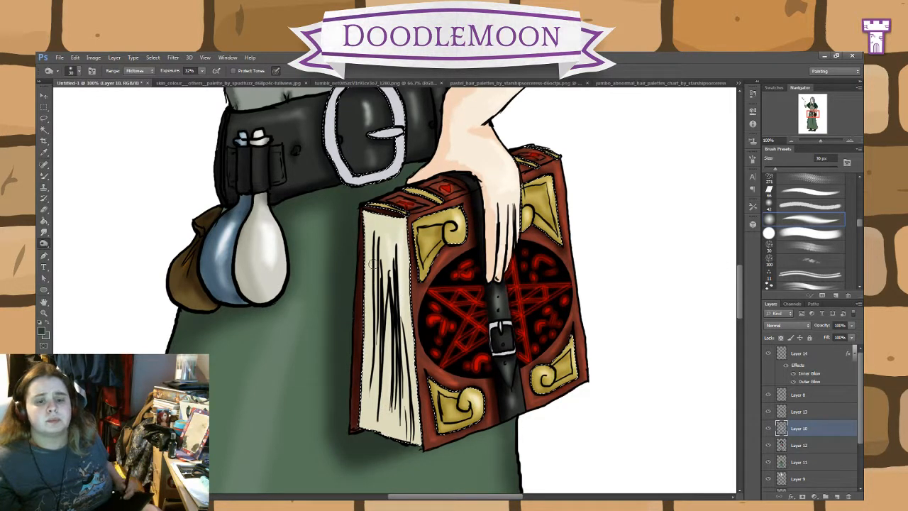
{"action": "left_click", "coordinate": [138, 70]}
{"action": "left_click", "coordinate": [139, 59]}
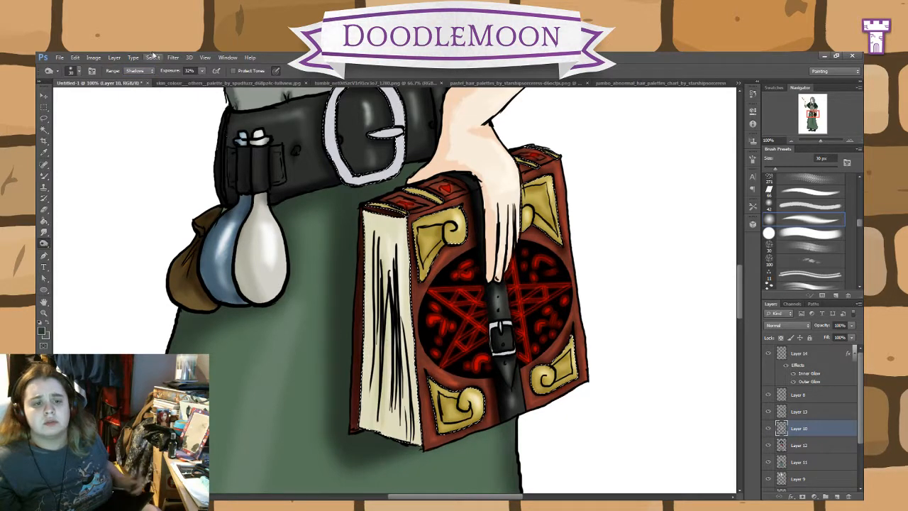
{"action": "left_click", "coordinate": [138, 70]}
{"action": "left_click", "coordinate": [133, 98]}
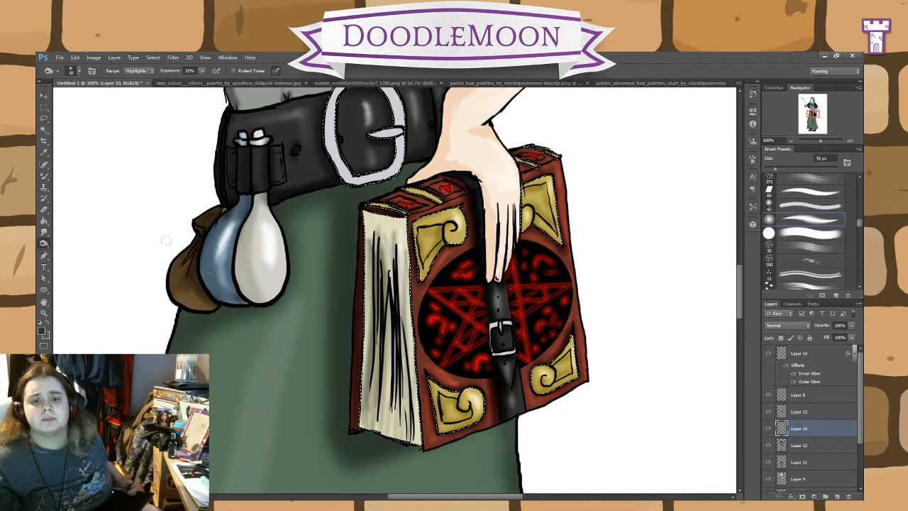
Step: Return the Burn range to Midtones and brighten the book's gold corners using the Dodge tool at 41% exposure
{"action": "left_click", "coordinate": [44, 231]}
{"action": "key", "text": "o"}
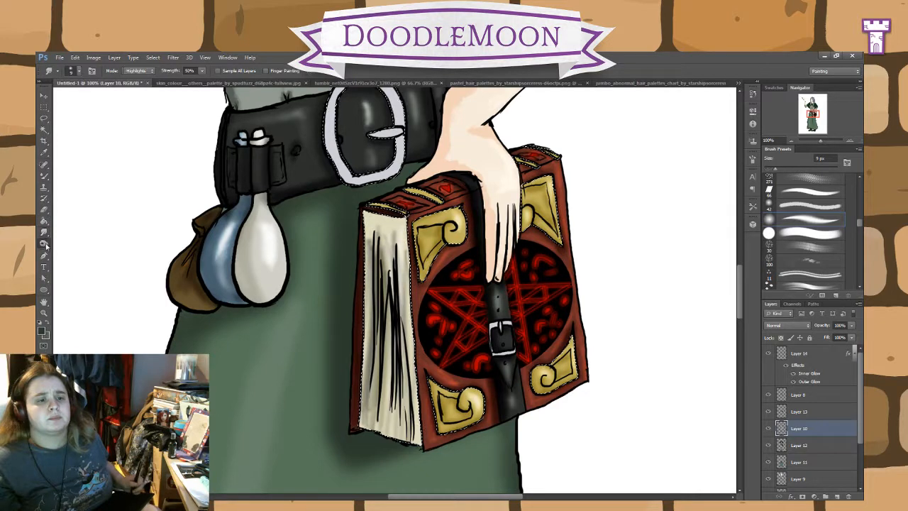
{"action": "left_click", "coordinate": [145, 87]}
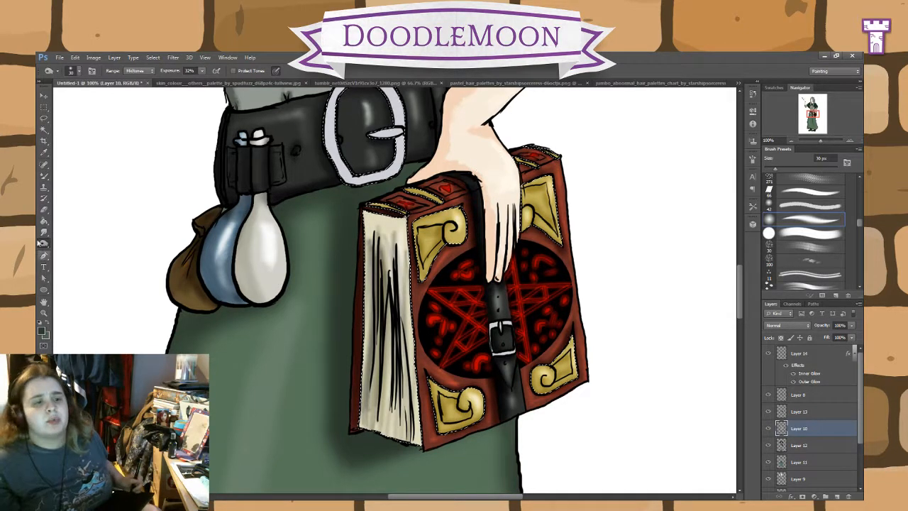
{"action": "key", "text": "4"}
{"action": "key", "text": "1"}
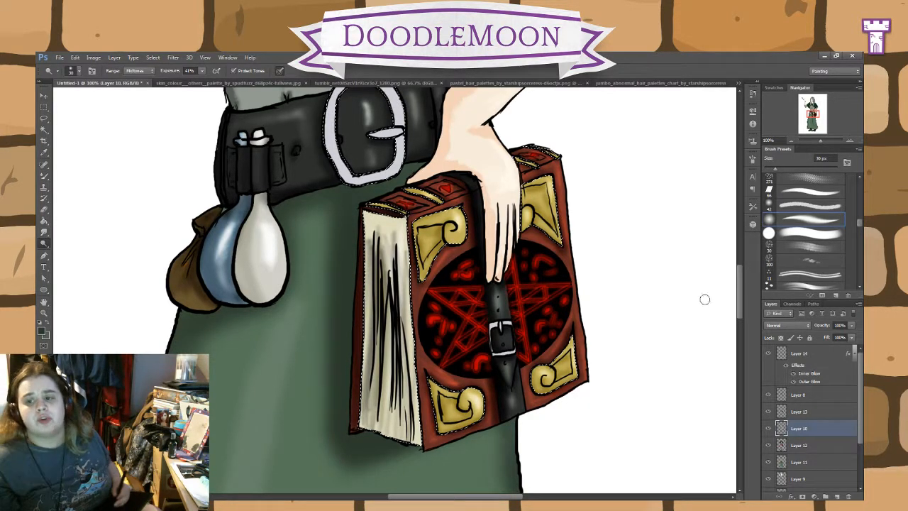
Step: Burn shadows around the silver belt buckle with the Midtones range and dodge highlights onto its frame
{"action": "scroll", "coordinate": [593, 322], "scroll_direction": "up", "scroll_amount": 5}
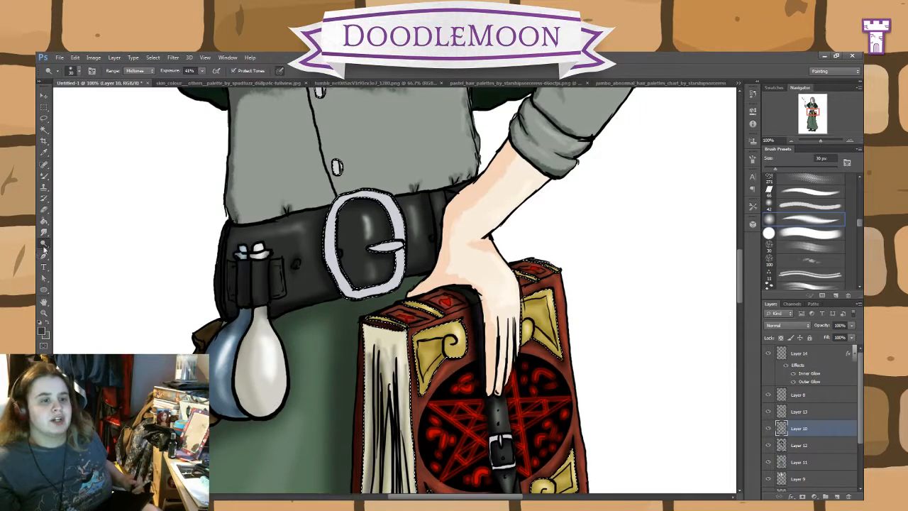
{"action": "key", "text": "3"}
{"action": "key", "text": "2"}
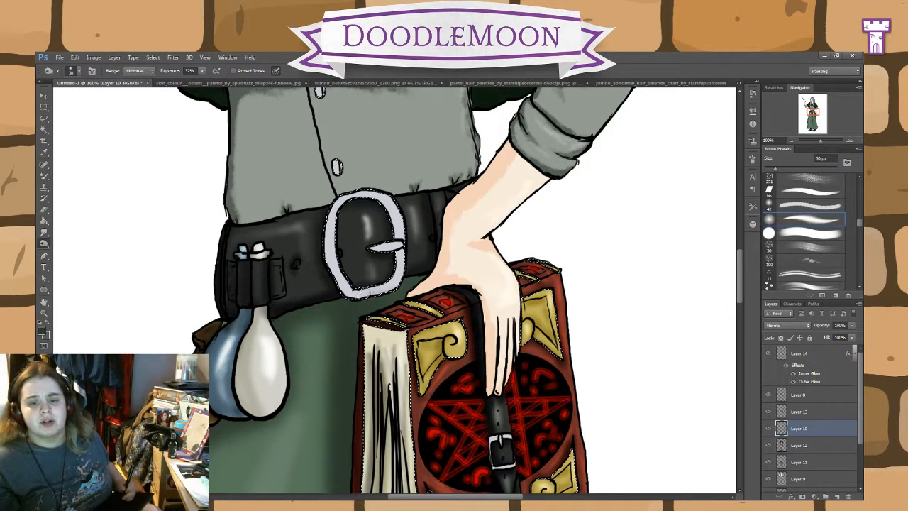
{"action": "left_click_drag", "start_coordinate": [334, 280], "coordinate": [329, 231]}
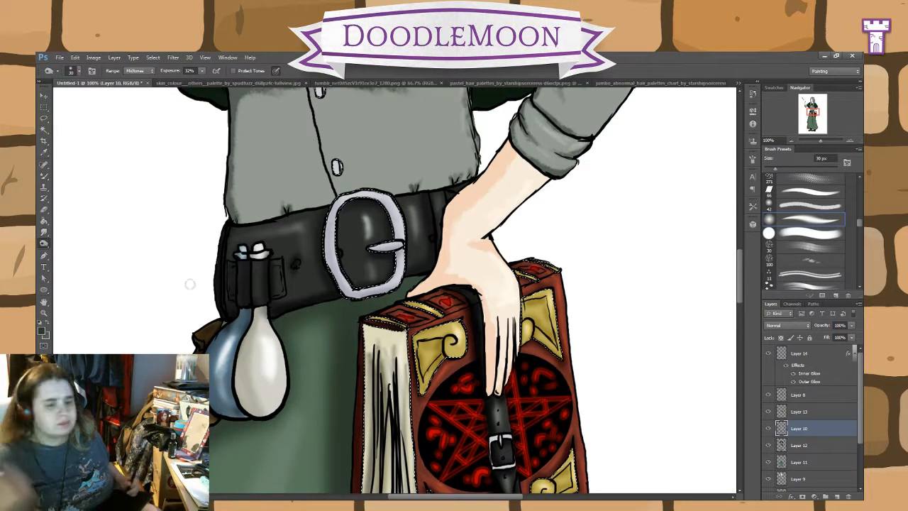
{"action": "key", "text": "shift+o"}
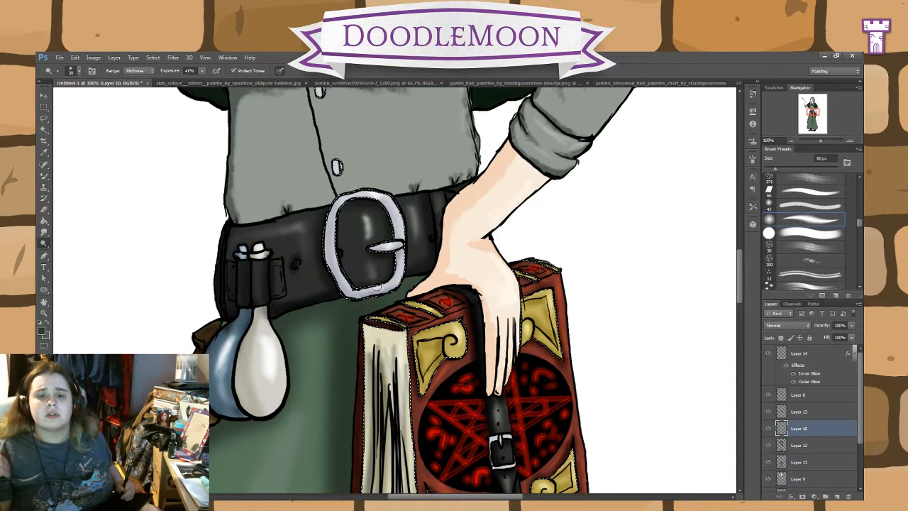
Step: Set the Burn range to Highlights and deepen the shadows on the cloak's silver clasp and the belt buckle
{"action": "scroll", "coordinate": [745, 286], "scroll_direction": "up", "scroll_amount": 3}
{"action": "left_click_drag", "start_coordinate": [745, 286], "coordinate": [756, 247]}
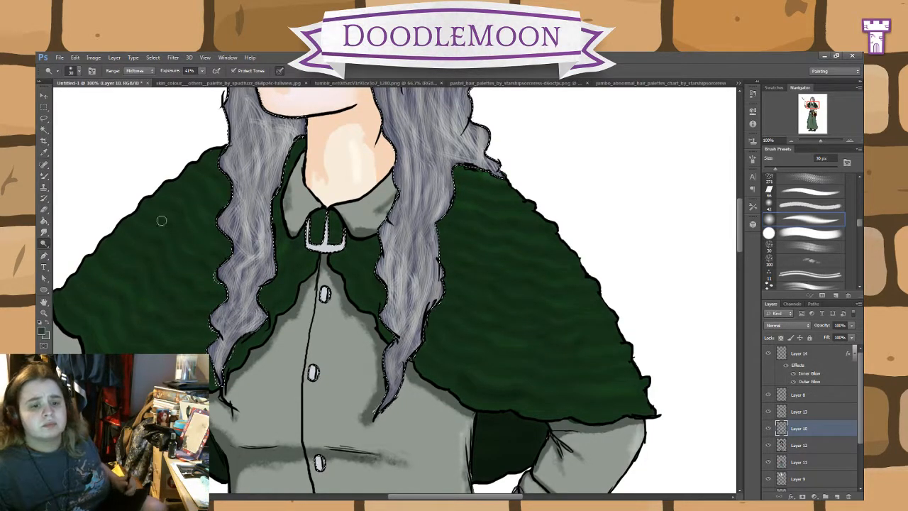
{"action": "right_click", "coordinate": [43, 243]}
{"action": "left_click", "coordinate": [72, 253]}
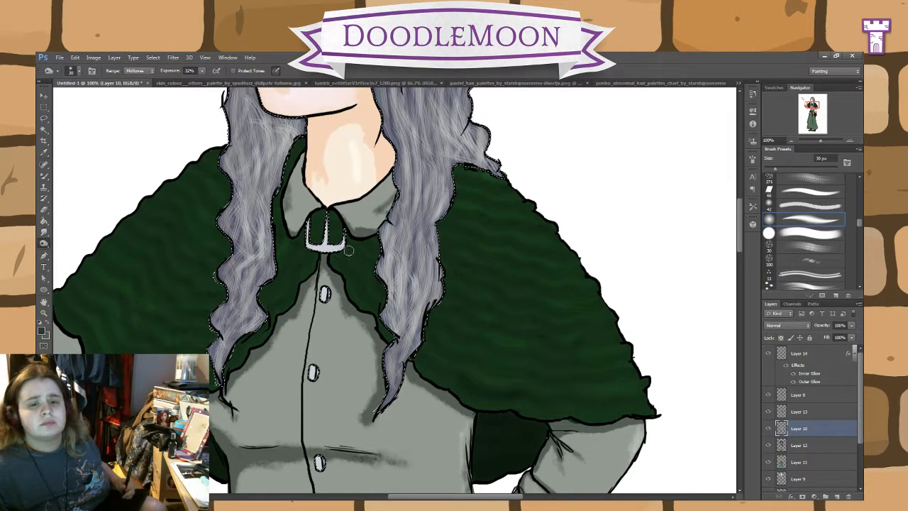
{"action": "left_click", "coordinate": [139, 70]}
{"action": "left_click", "coordinate": [135, 95]}
{"action": "mouse_move", "coordinate": [328, 255]}
{"action": "left_mouse_down"}
{"action": "mouse_move", "coordinate": [346, 250]}
{"action": "mouse_move", "coordinate": [307, 248]}
{"action": "mouse_move", "coordinate": [304, 223]}
{"action": "mouse_move", "coordinate": [328, 223]}
{"action": "left_mouse_up"}
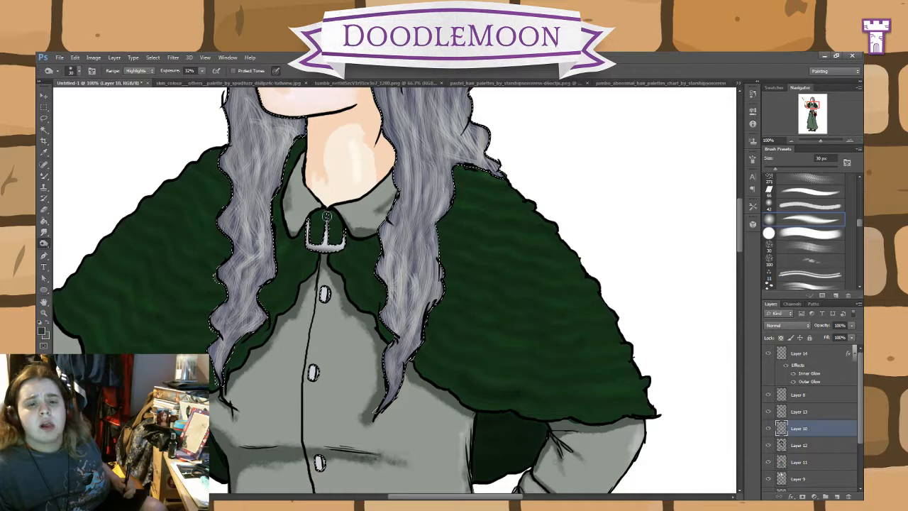
{"action": "scroll", "coordinate": [441, 317], "scroll_direction": "down", "scroll_amount": 5}
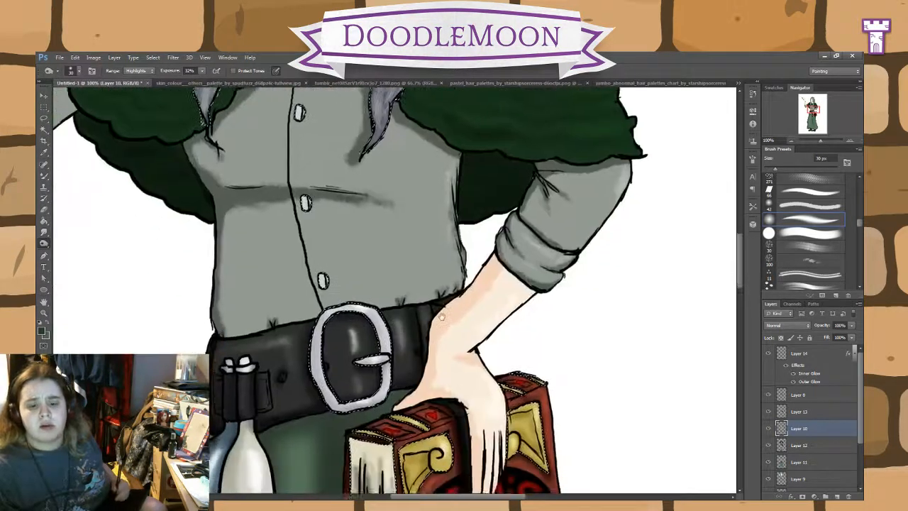
{"action": "left_click_drag", "start_coordinate": [441, 316], "coordinate": [444, 305]}
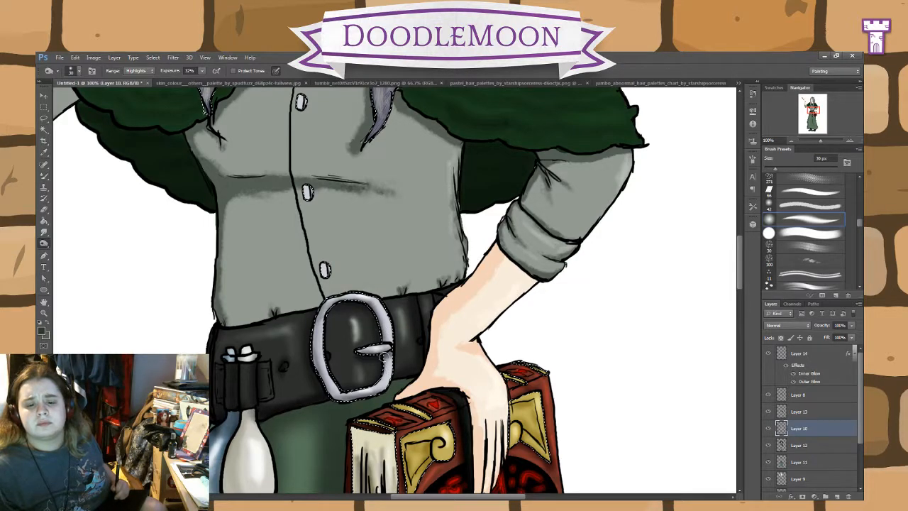
Step: Lighten the cloak's silver clasp with the Dodge tool in the Midtones range
{"action": "mouse_move", "coordinate": [434, 217]}
{"action": "left_mouse_down"}
{"action": "mouse_move", "coordinate": [464, 280]}
{"action": "mouse_move", "coordinate": [501, 404]}
{"action": "left_mouse_up"}
{"action": "left_click_drag", "start_coordinate": [489, 308], "coordinate": [495, 345]}
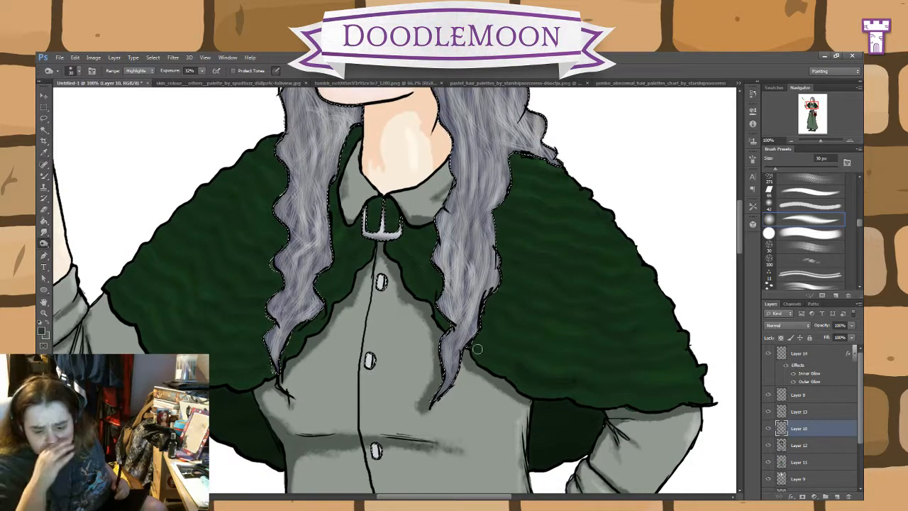
{"action": "left_click_drag", "start_coordinate": [463, 252], "coordinate": [515, 313]}
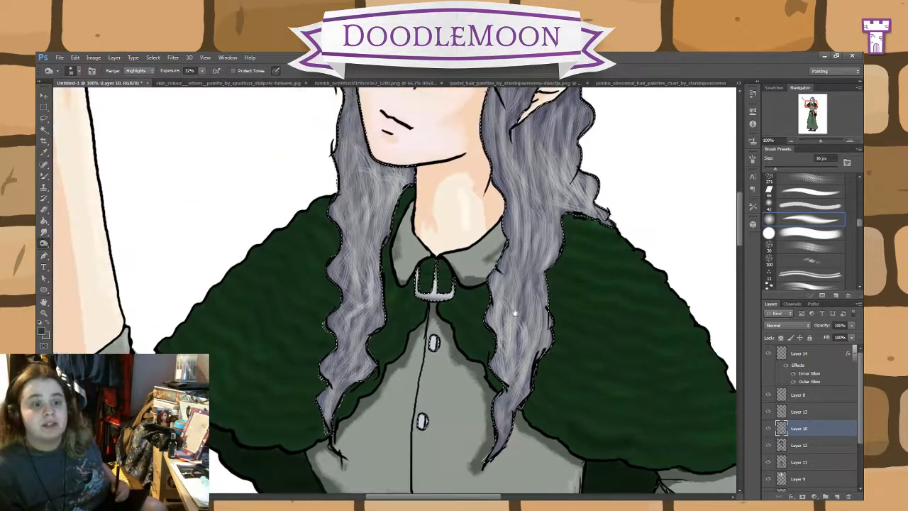
{"action": "right_click", "coordinate": [46, 244]}
{"action": "left_click", "coordinate": [89, 248]}
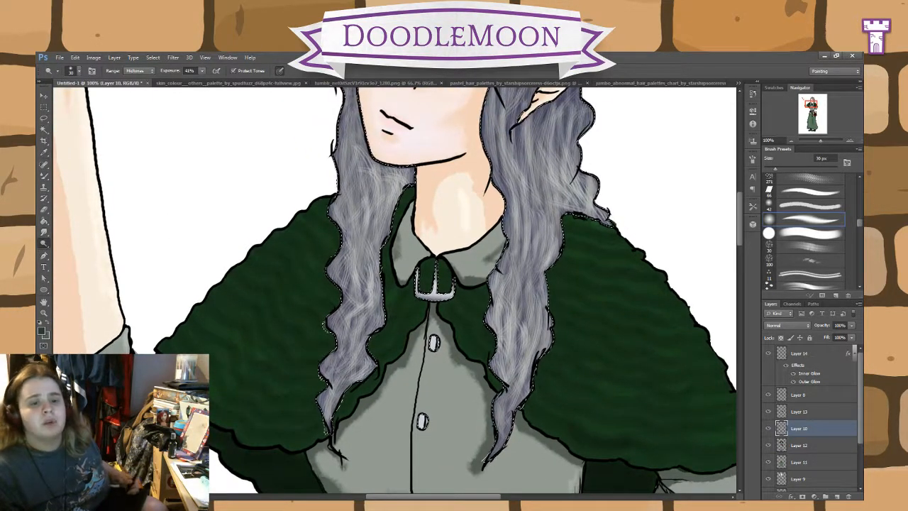
{"action": "mouse_move", "coordinate": [447, 294]}
{"action": "left_mouse_down"}
{"action": "mouse_move", "coordinate": [425, 297]}
{"action": "mouse_move", "coordinate": [472, 320]}
{"action": "mouse_move", "coordinate": [584, 240]}
{"action": "mouse_move", "coordinate": [582, 277]}
{"action": "mouse_move", "coordinate": [552, 344]}
{"action": "mouse_move", "coordinate": [332, 452]}
{"action": "left_mouse_up"}
{"action": "left_click_drag", "start_coordinate": [404, 371], "coordinate": [644, 351]}
Step: Burn the shirt buttons with the Highlights range and dodge small highlights onto them with the Midtones range
{"action": "left_click_drag", "start_coordinate": [429, 338], "coordinate": [357, 149]}
{"action": "left_click_drag", "start_coordinate": [510, 348], "coordinate": [493, 309]}
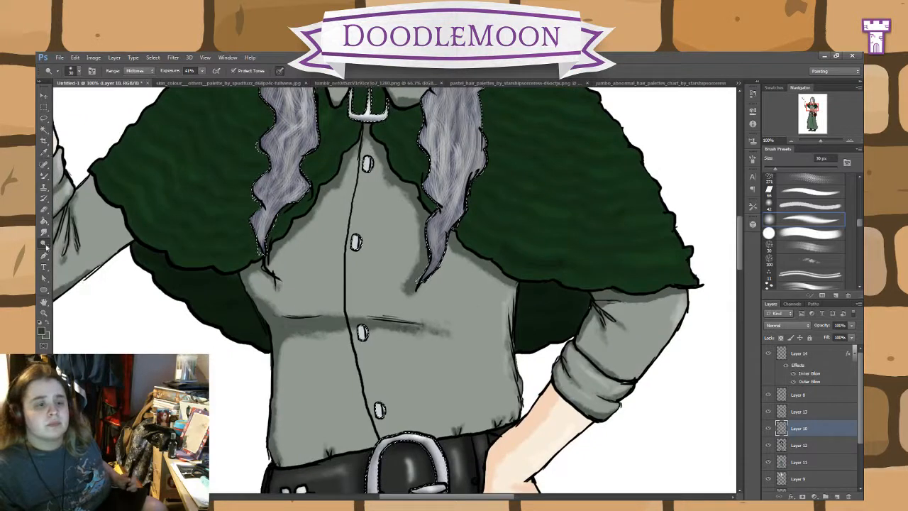
{"action": "right_click", "coordinate": [46, 247]}
{"action": "left_click", "coordinate": [73, 254]}
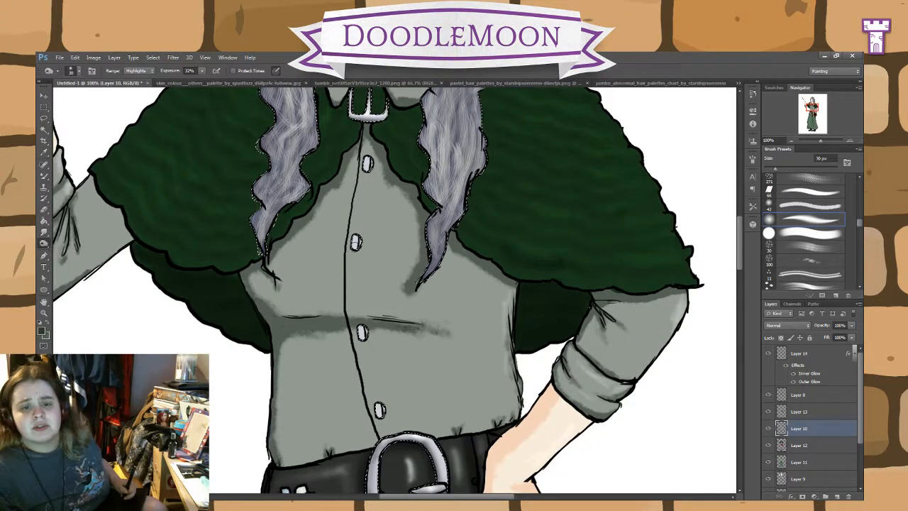
{"action": "right_click", "coordinate": [48, 244]}
{"action": "left_click", "coordinate": [71, 246]}
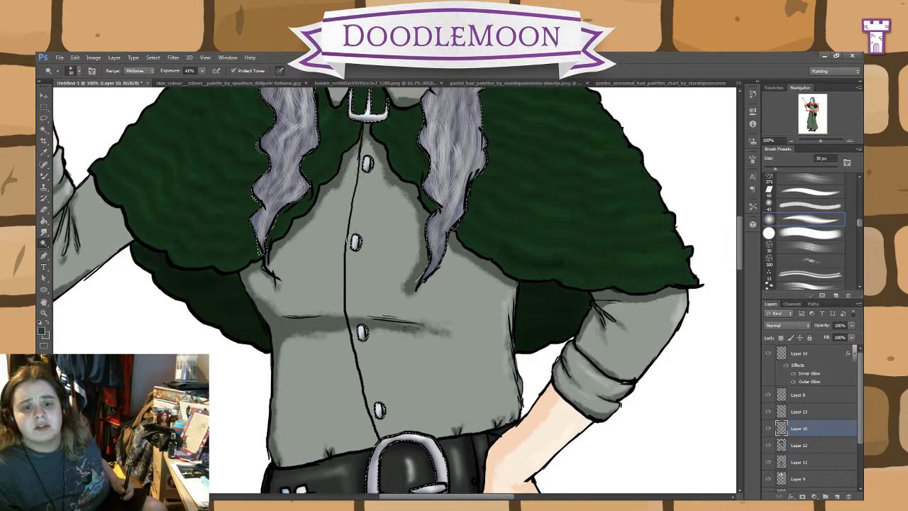
Step: Select Layer 13 and toggle its visibility to check which parts of the character it contains
{"action": "scroll", "coordinate": [538, 334], "scroll_direction": "down", "scroll_amount": 5}
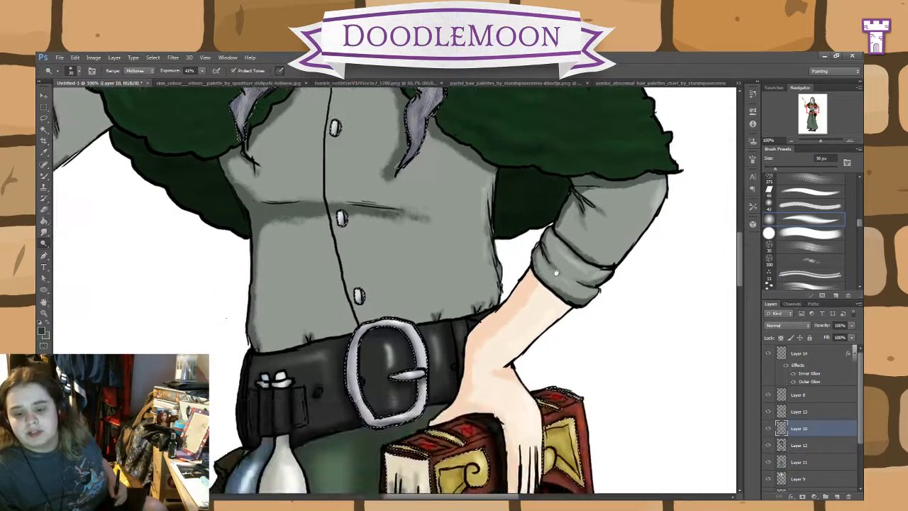
{"action": "scroll", "coordinate": [538, 335], "scroll_direction": "down", "scroll_amount": 15}
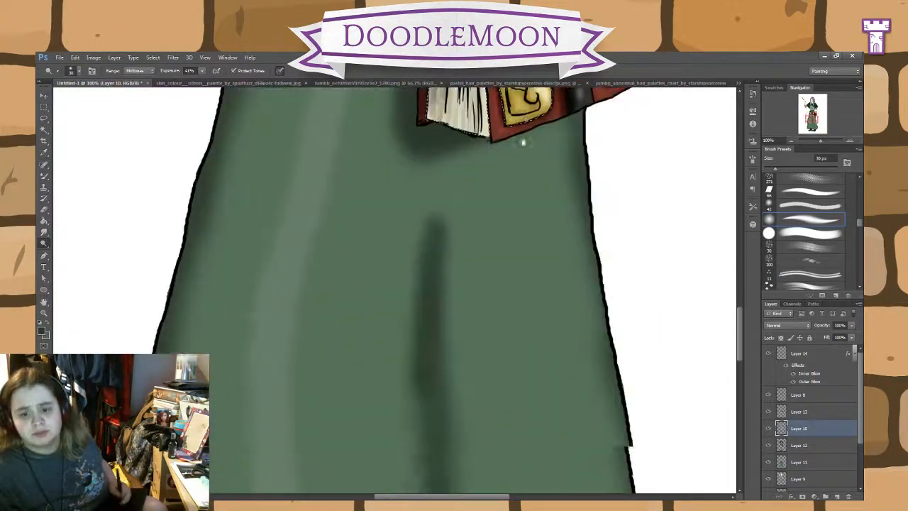
{"action": "scroll", "coordinate": [518, 161], "scroll_direction": "up", "scroll_amount": 15}
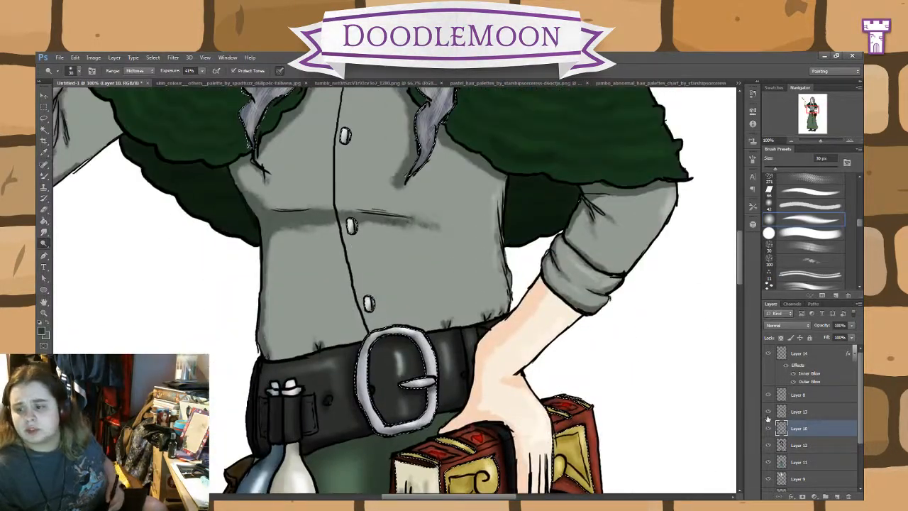
{"action": "scroll", "coordinate": [633, 338], "scroll_direction": "up", "scroll_amount": 3}
{"action": "left_click", "coordinate": [799, 412]}
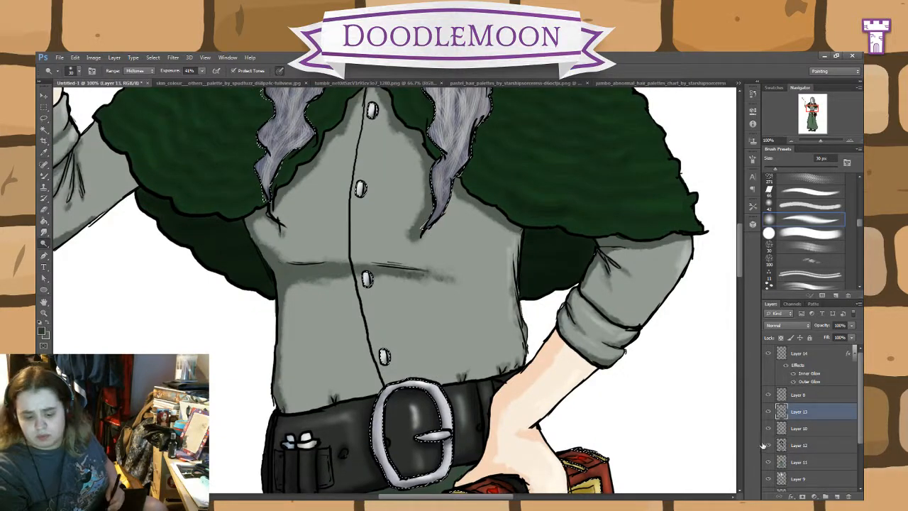
{"action": "key", "text": "ctrl+minus"}
{"action": "key", "text": "ctrl+minus"}
{"action": "key", "text": "ctrl+minus"}
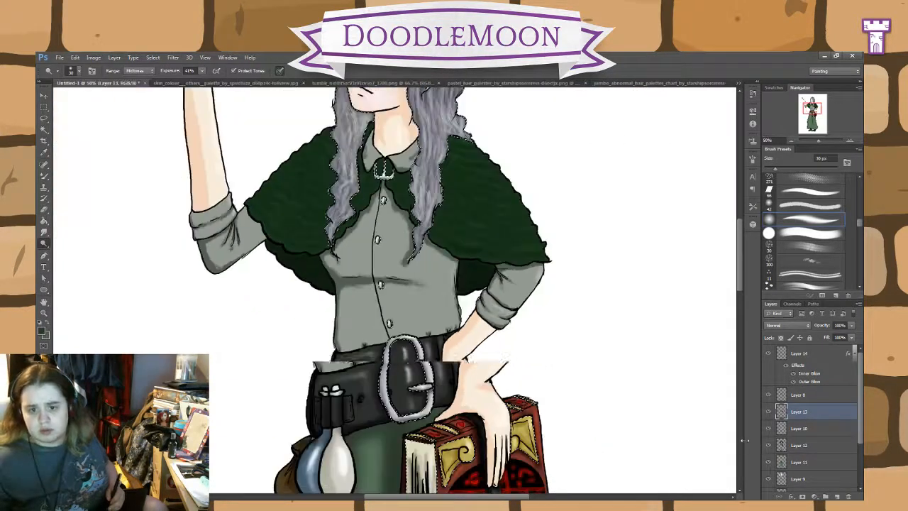
{"action": "left_click", "coordinate": [768, 412]}
{"action": "left_click", "coordinate": [768, 412]}
{"action": "left_click", "coordinate": [767, 413]}
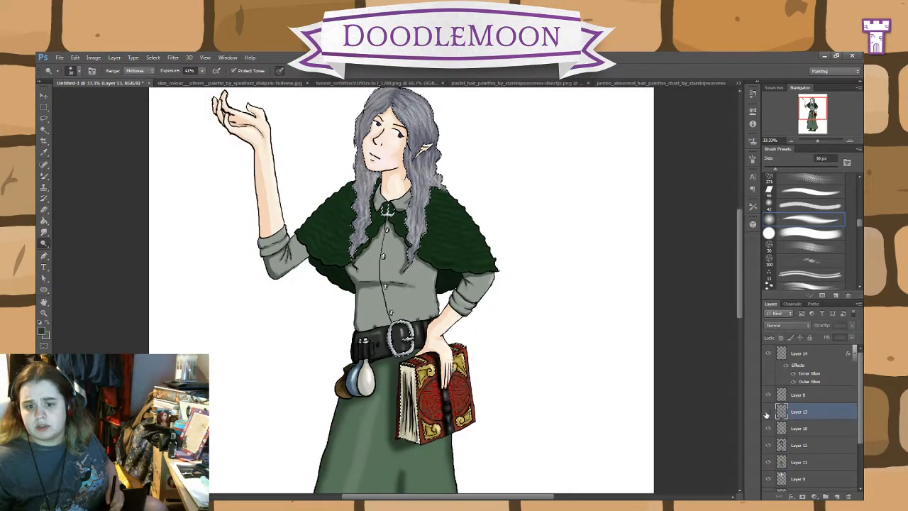
{"action": "left_click", "coordinate": [766, 413]}
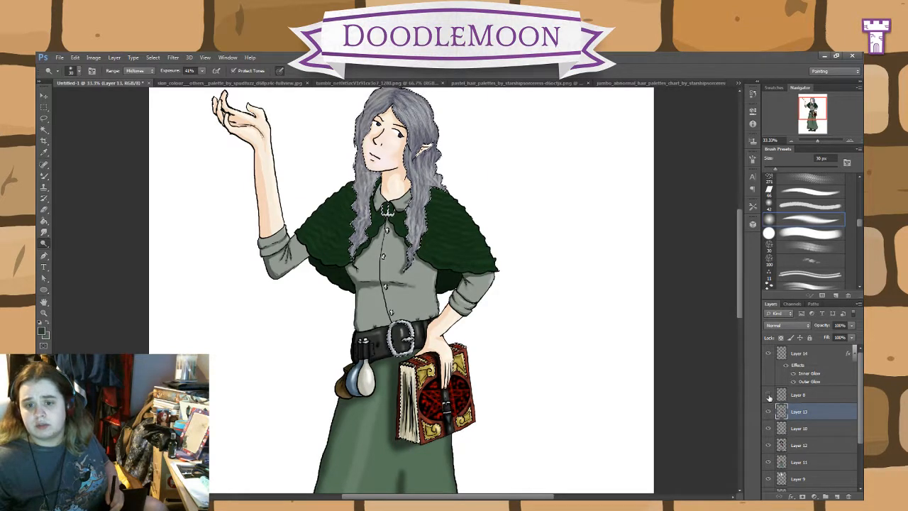
Step: Toggle the visibility of Layer 8 and Layer 13 while viewing the whole figure to compare their contents
{"action": "left_click", "coordinate": [769, 397]}
{"action": "left_click", "coordinate": [769, 398]}
{"action": "key", "text": "ctrl+minus"}
{"action": "key", "text": "ctrl+minus"}
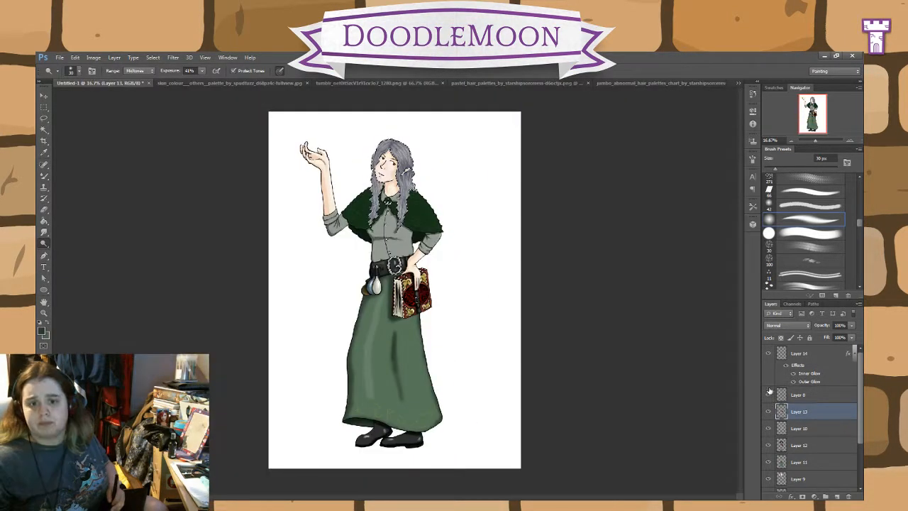
{"action": "left_click", "coordinate": [768, 413]}
{"action": "left_click", "coordinate": [768, 412]}
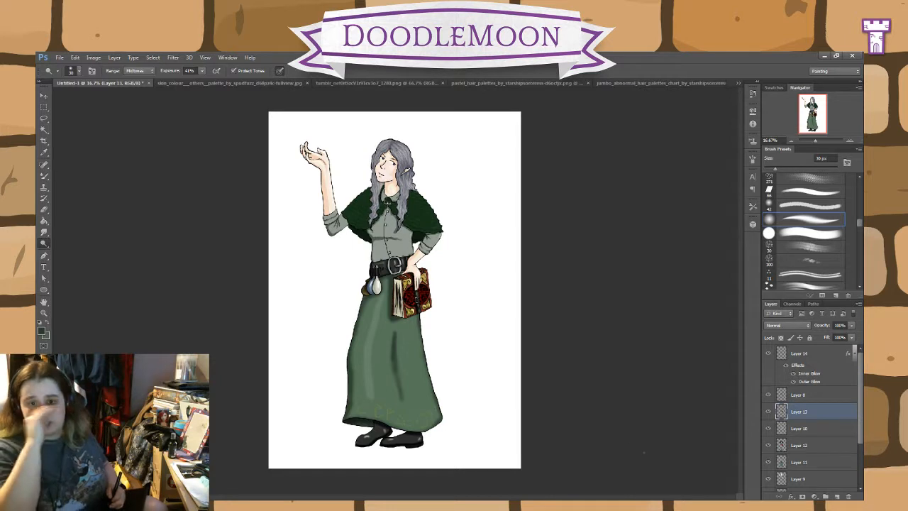